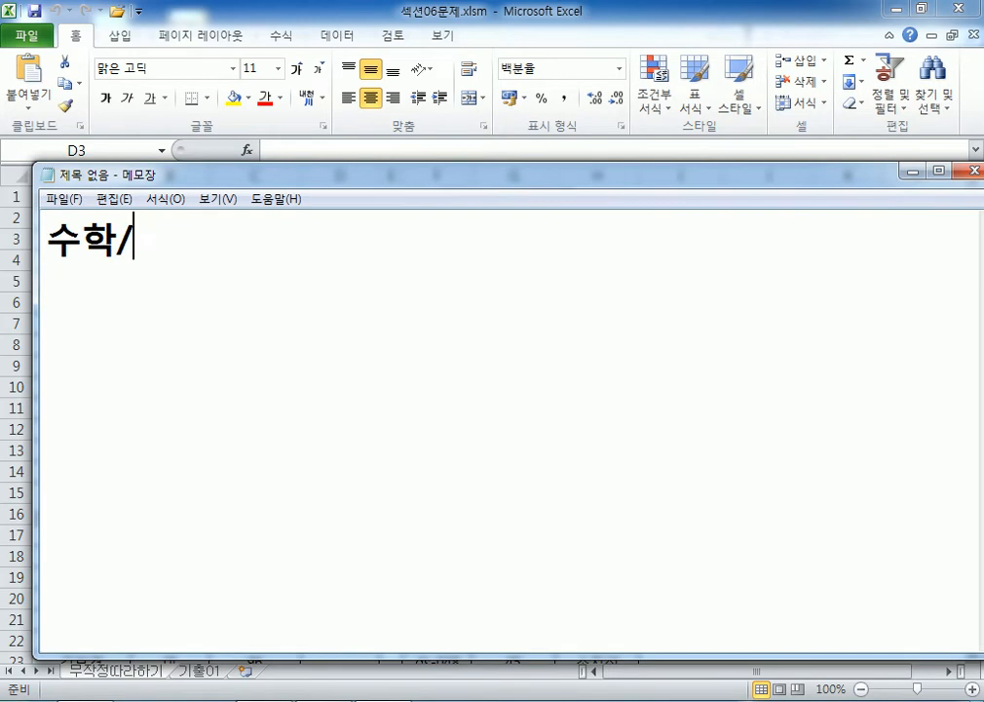
Complete the note with the lines "수학/삼각 함수" and "찾기/참조 함수".
key("BackSpace")
key("BackSpace")
key("BackSpace")
key("BackSpace")
type("각 함수")
key("Return")
type("찾기/참조 함수")
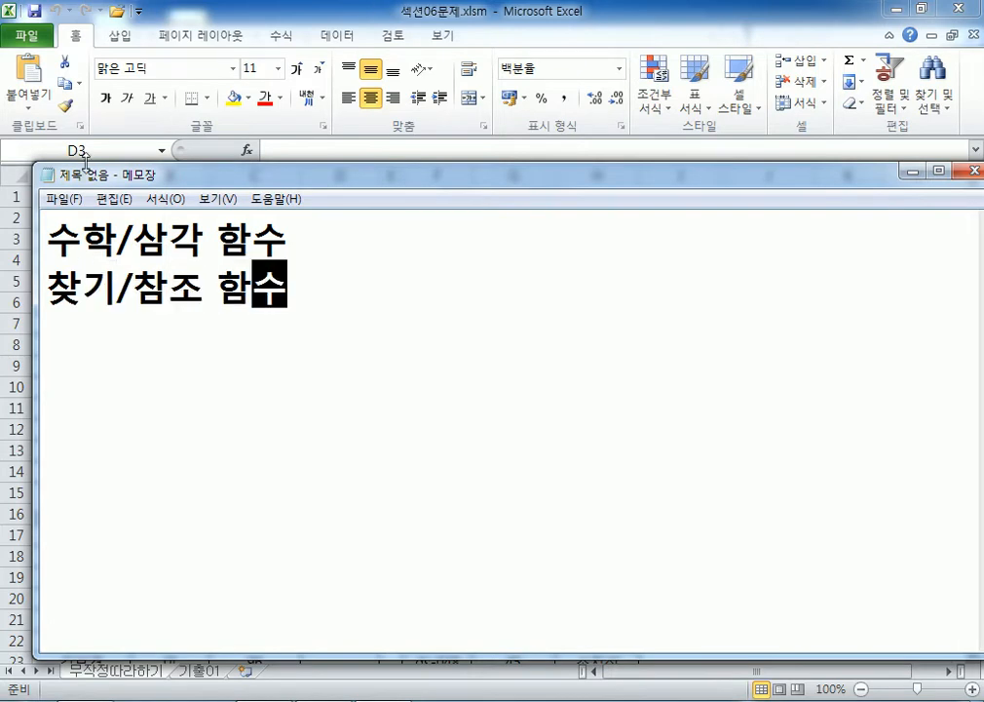
left_click_drag(117, 237, 201, 237)
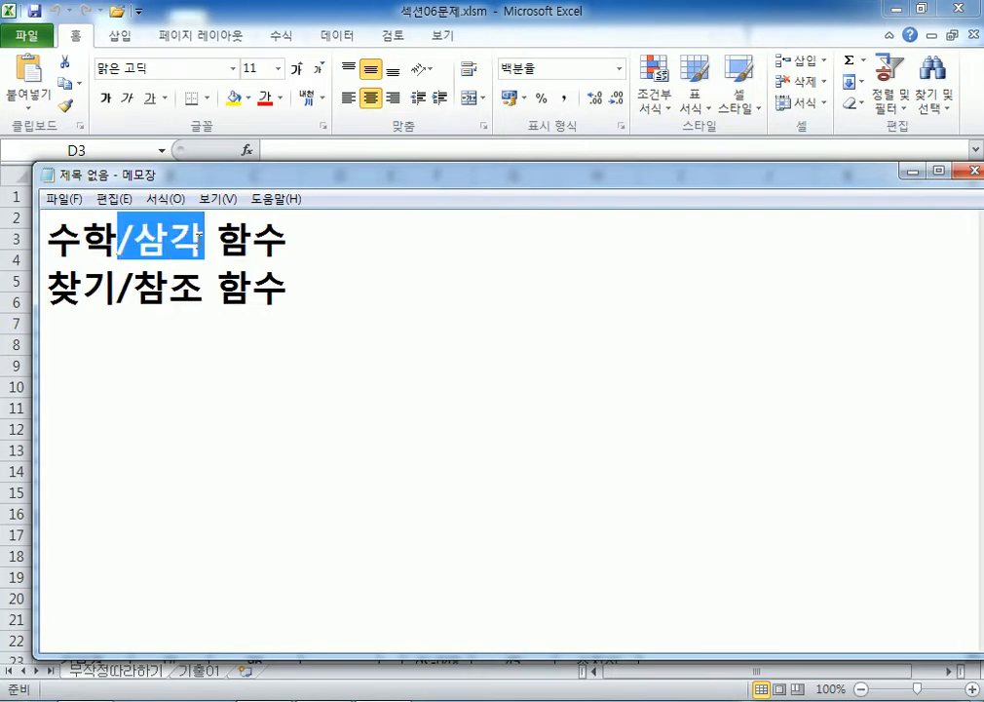
left_click_drag(47, 237, 200, 243)
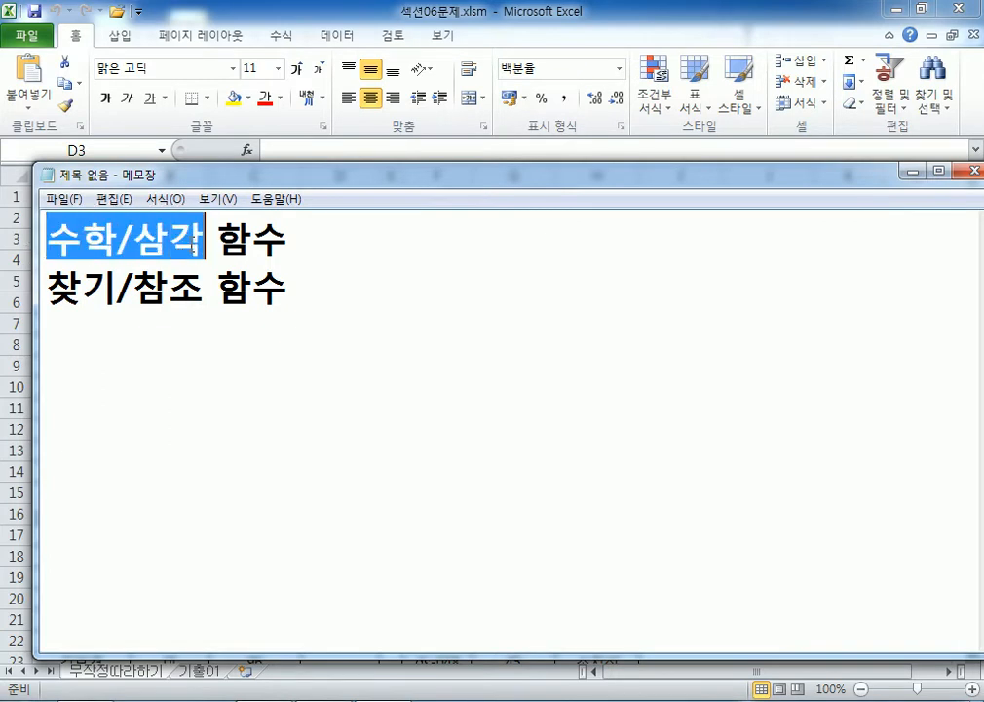
left_click(118, 239)
left_click(199, 237)
left_click(51, 286)
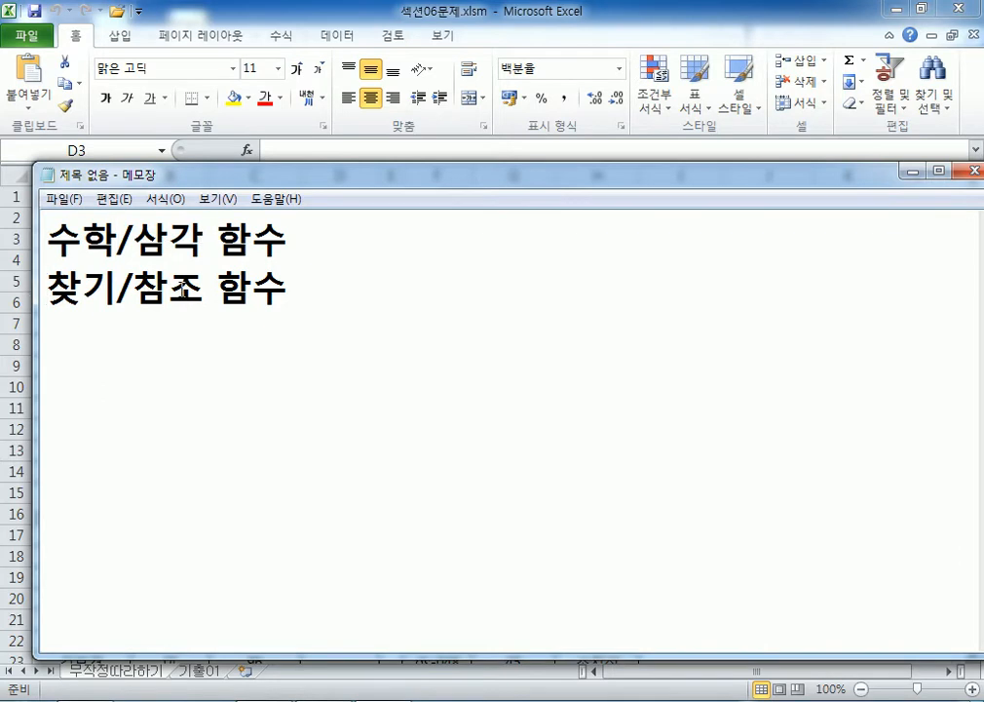
left_click(357, 282)
left_click_drag(47, 239, 116, 241)
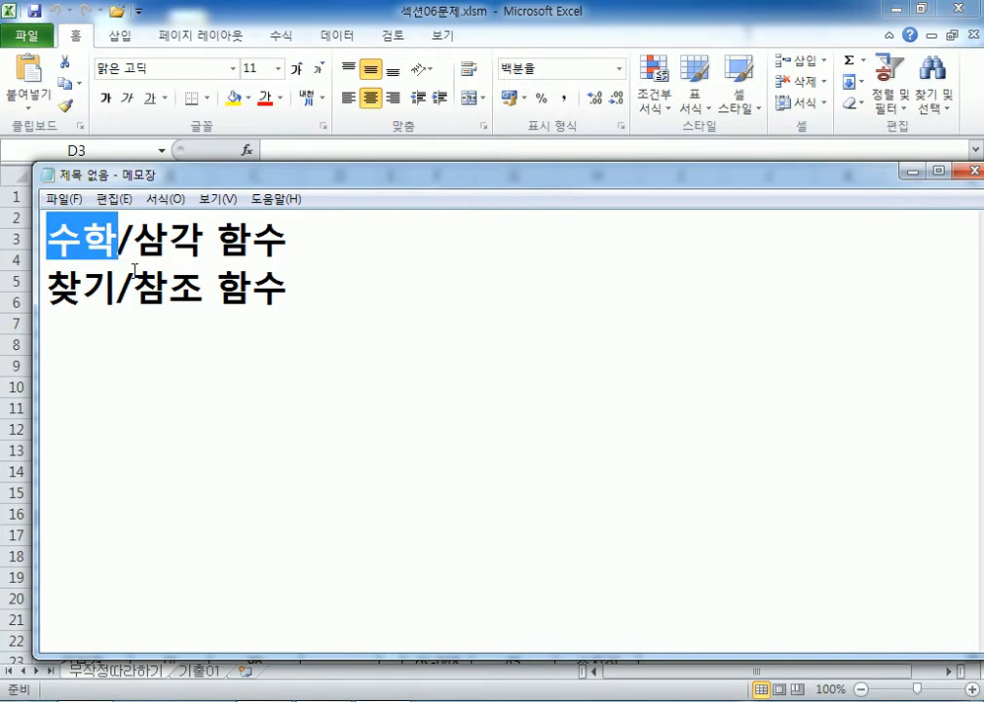
Maximize the notes window and add two blank lines below the two function categories.
double_click(329, 175)
left_click(337, 253)
key("Return")
key("Return")
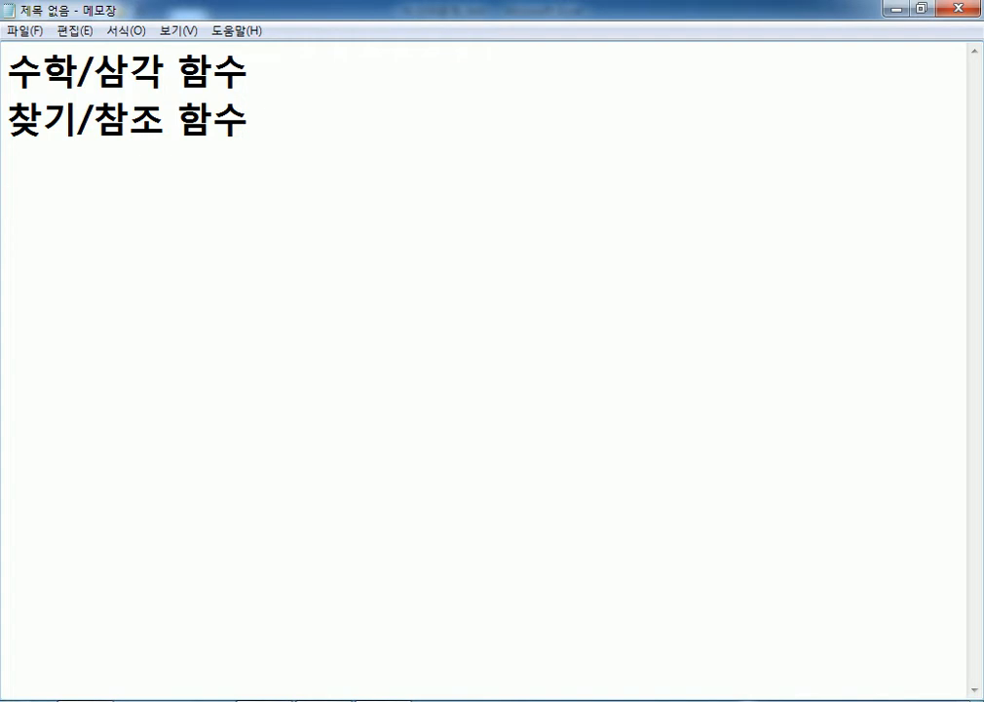
Switch to the Excel workbook and enlarge the worksheet view to 160% with the ribbon collapsed.
key("alt+Tab")
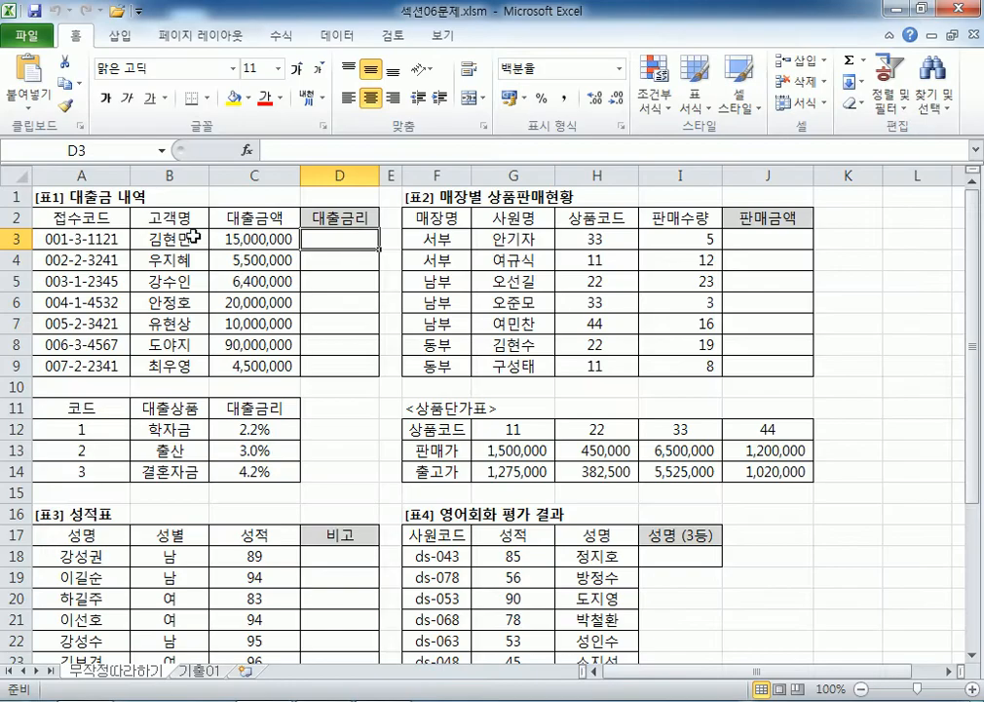
scroll(117, 243, "up", 3)
scroll(101, 194, "up", 1)
key("Home")
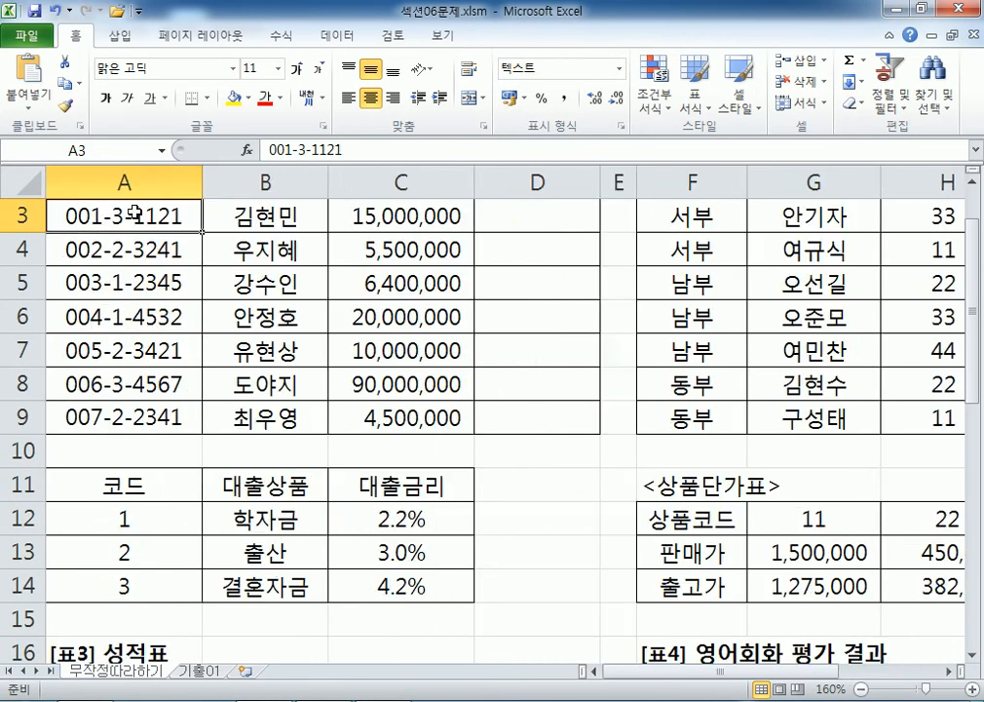
double_click(76, 37)
scroll(96, 139, "up", 1)
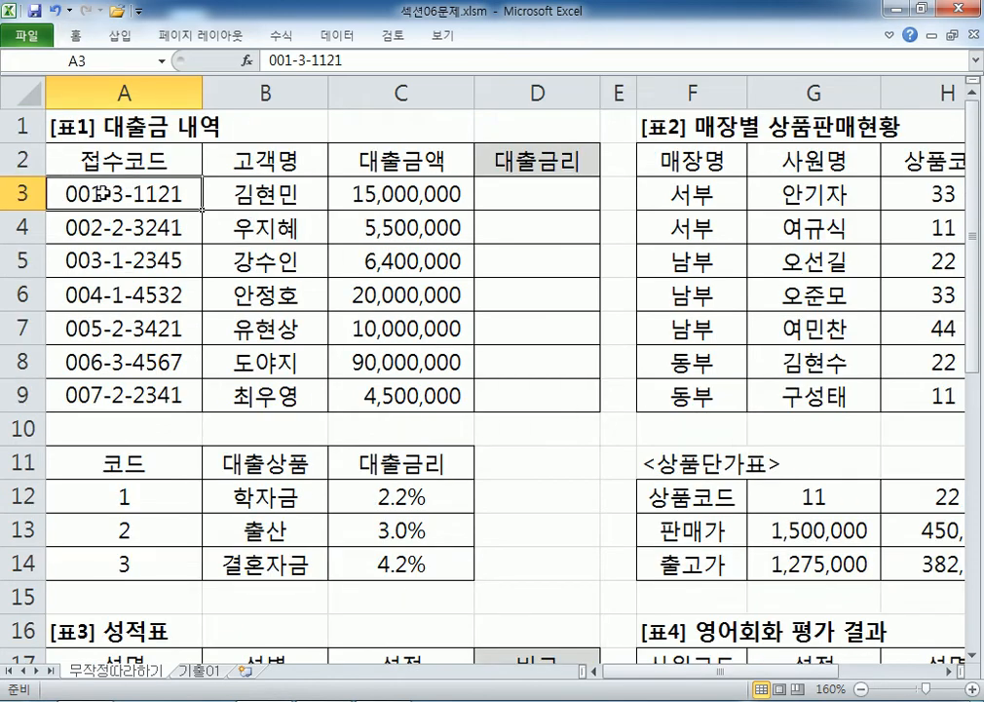
Enter =MID(A3,5,1) in D3 to extract the middle digit of the 접수코드 in A3.
double_click(117, 194)
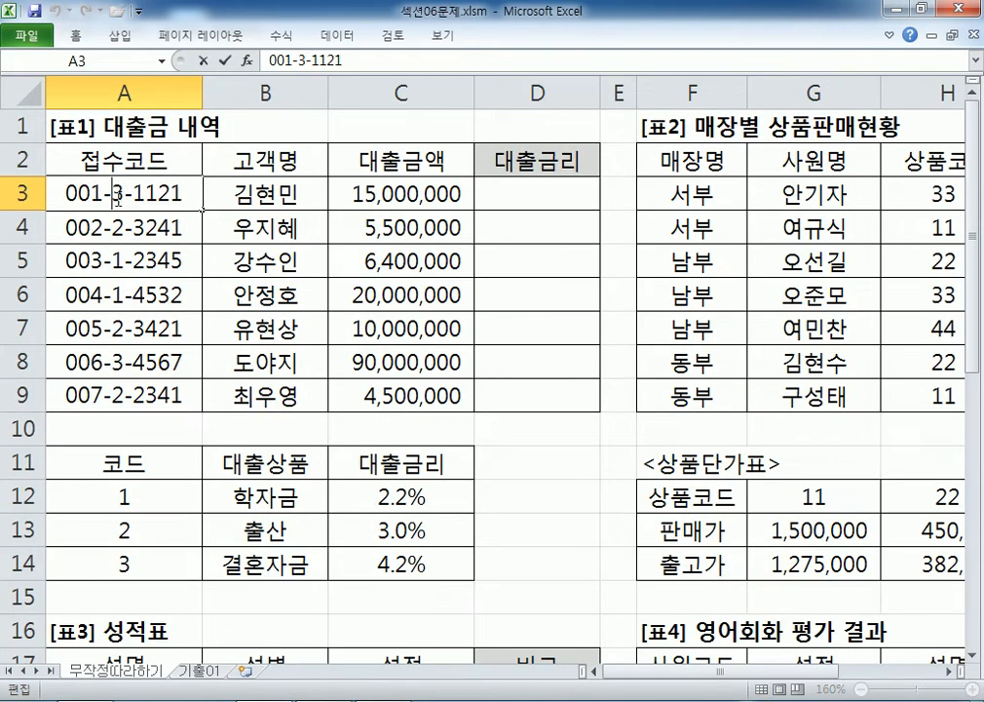
left_click_drag(111, 194, 123, 194)
scroll(107, 526, "down", 1)
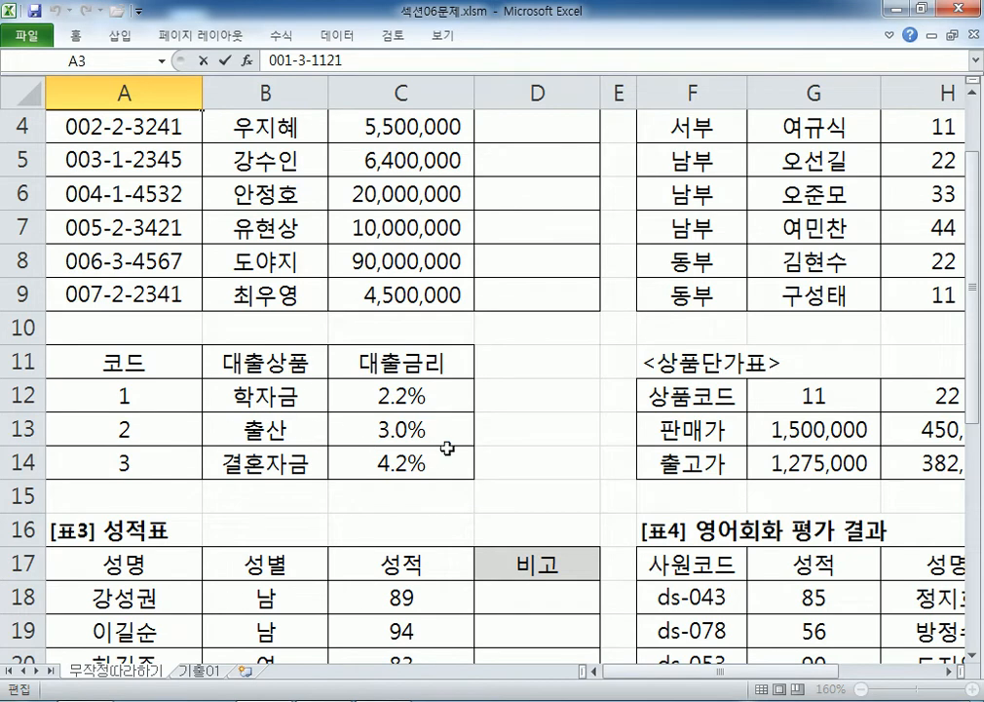
scroll(388, 463, "up", 1)
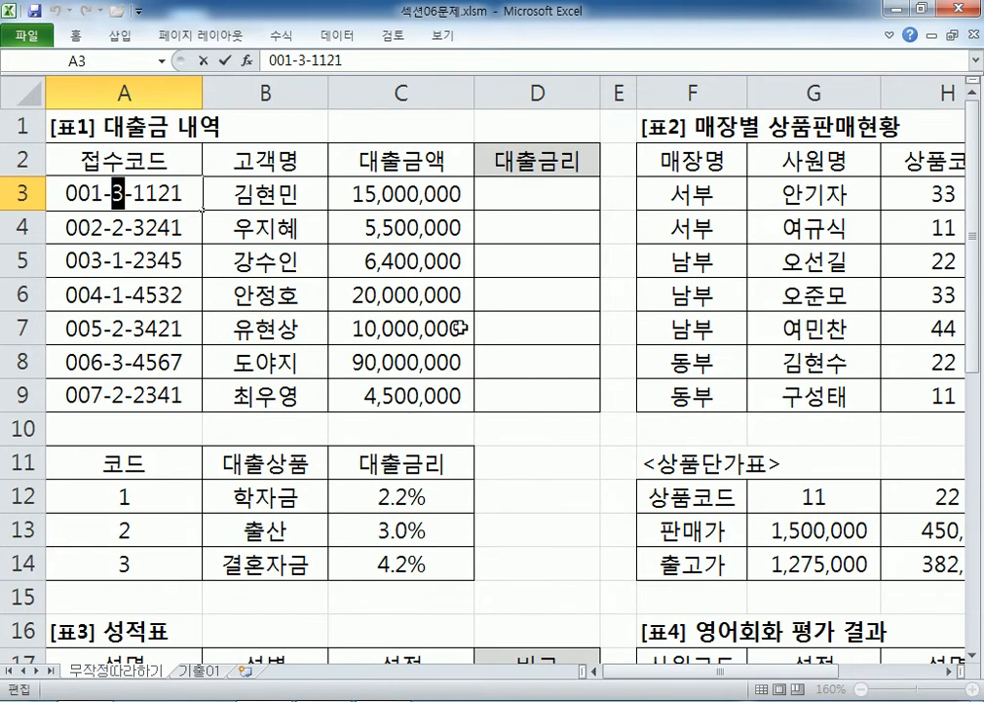
left_click(535, 192)
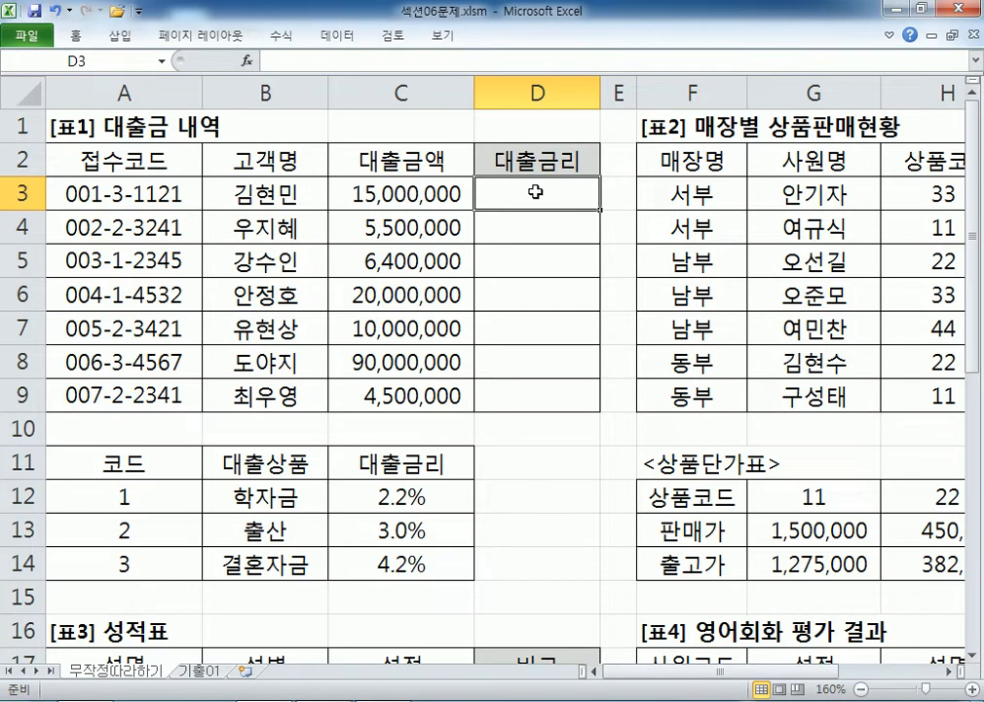
type("=mid(")
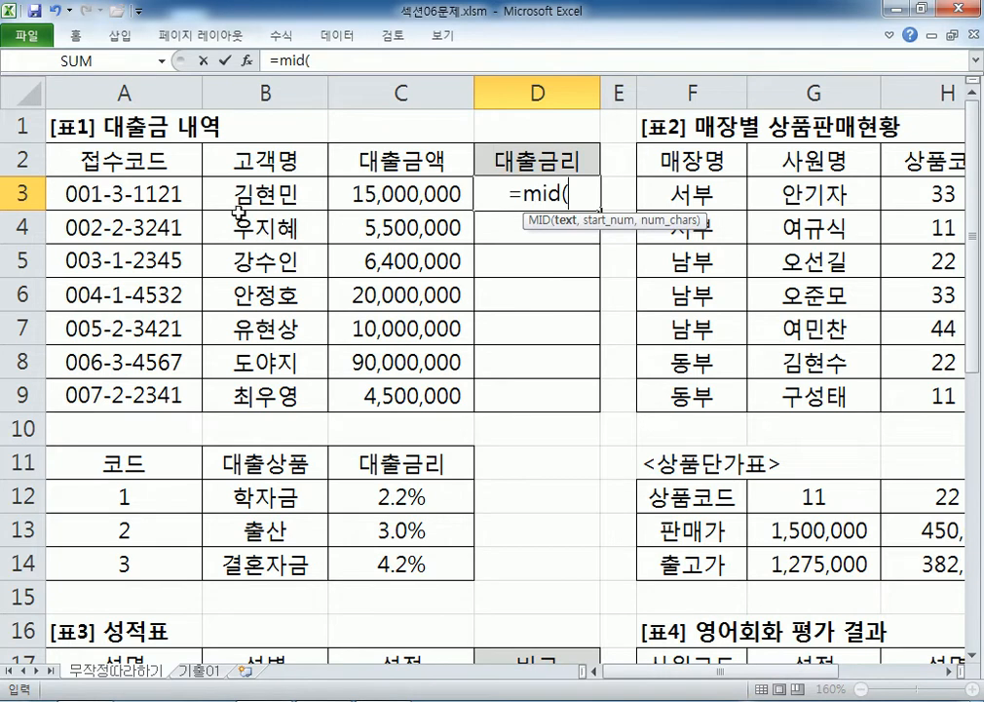
left_click(143, 192)
type(",5,1")
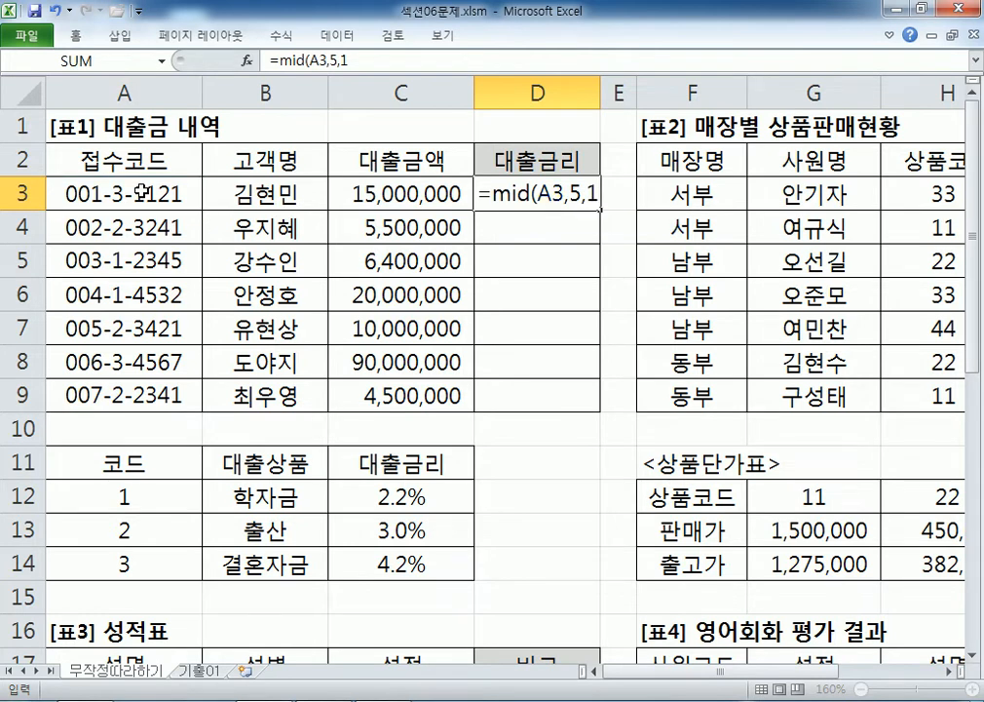
key("Return")
key("Up")
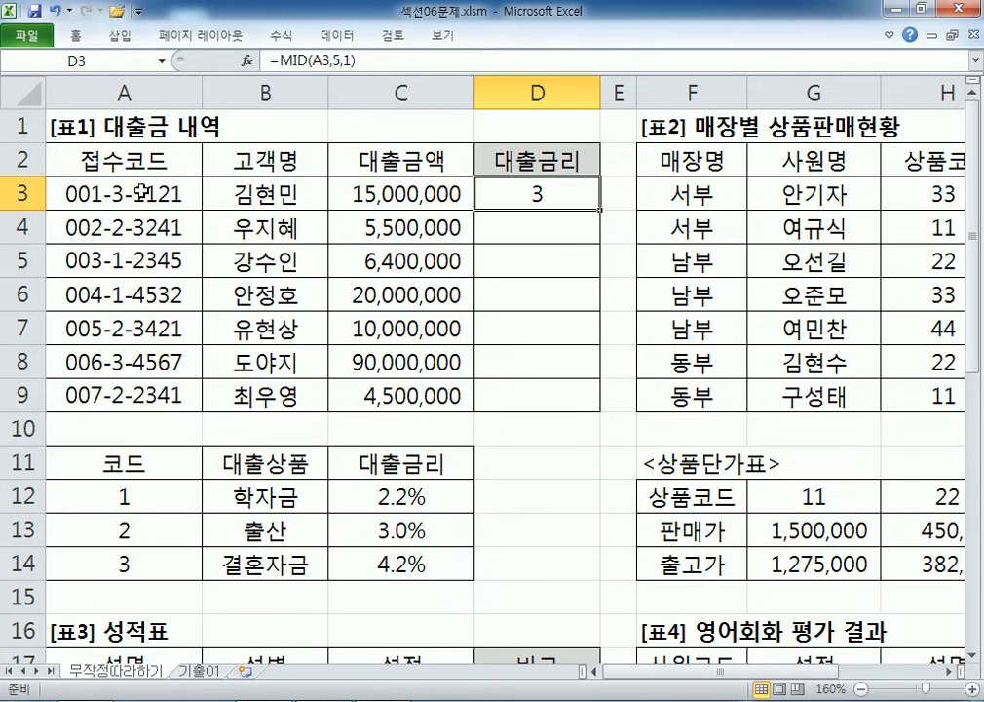
Review the MID formula in D3 against the digits of the 접수코드 in A3, without changing either cell.
key("F2")
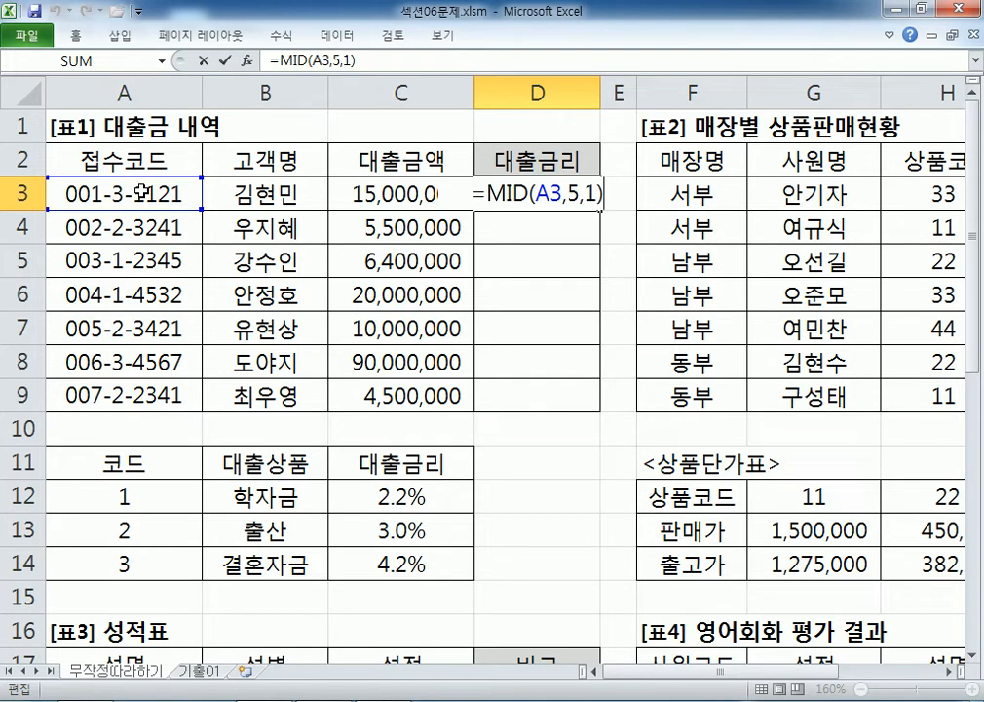
key("ctrl+Return")
left_click(92, 192)
left_click_drag(114, 192, 122, 192)
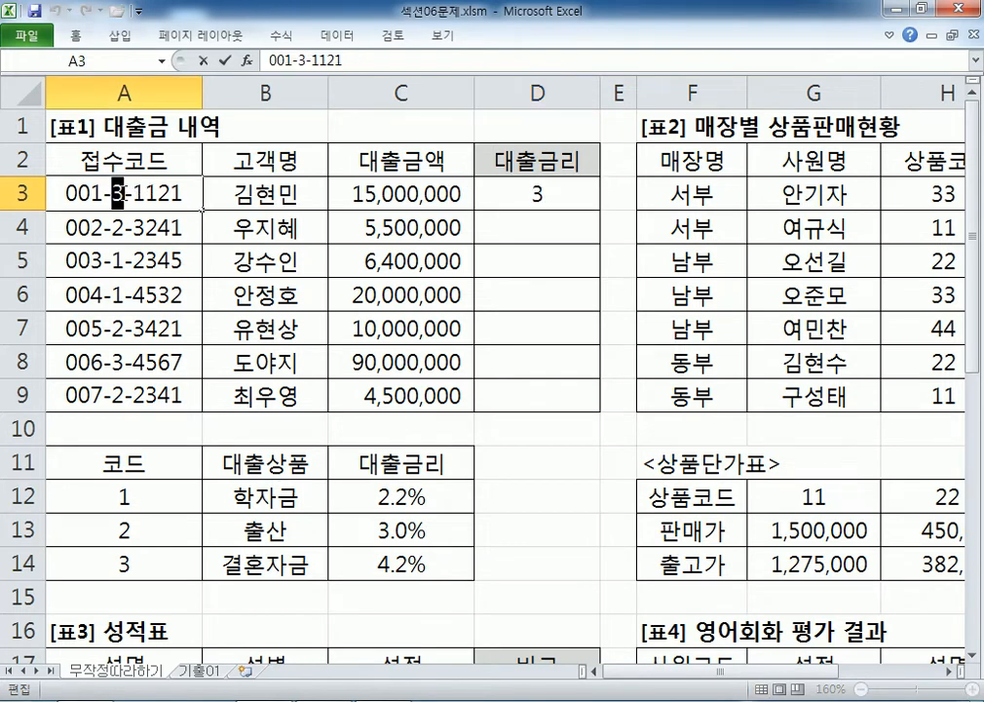
key("Escape")
double_click(563, 192)
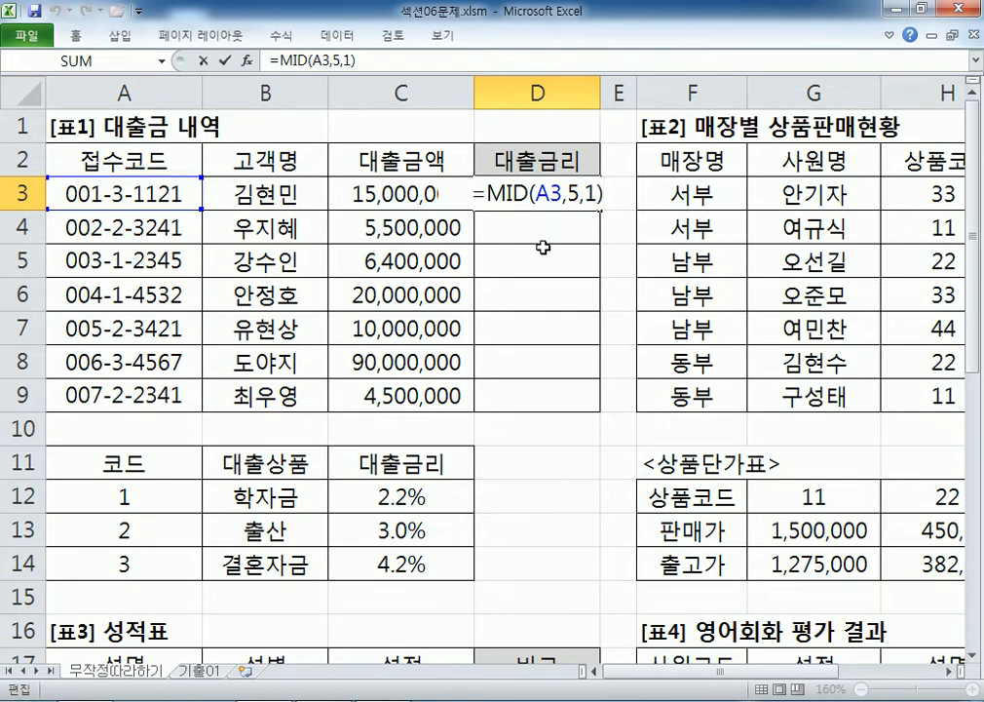
key("ctrl+Return")
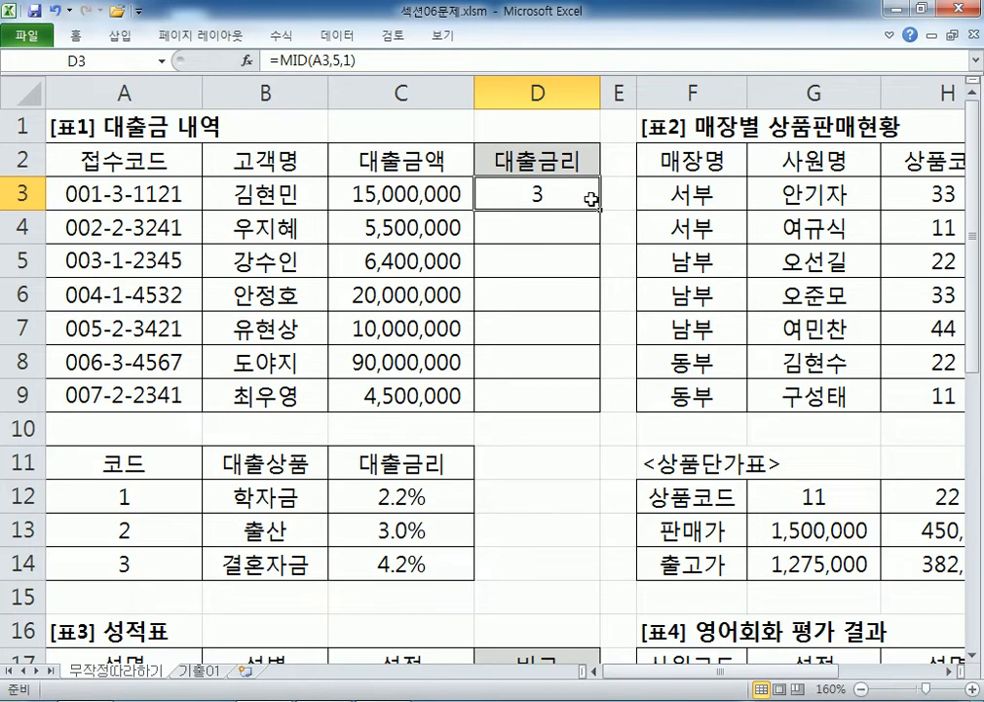
double_click(177, 192)
left_click_drag(176, 192, 195, 193)
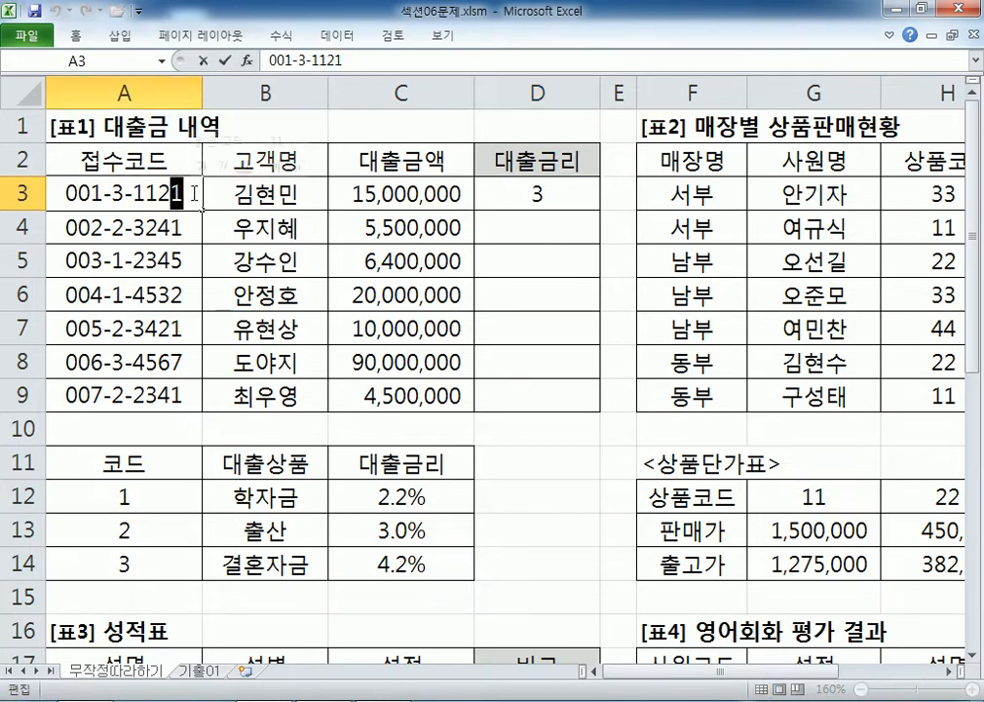
key("Escape")
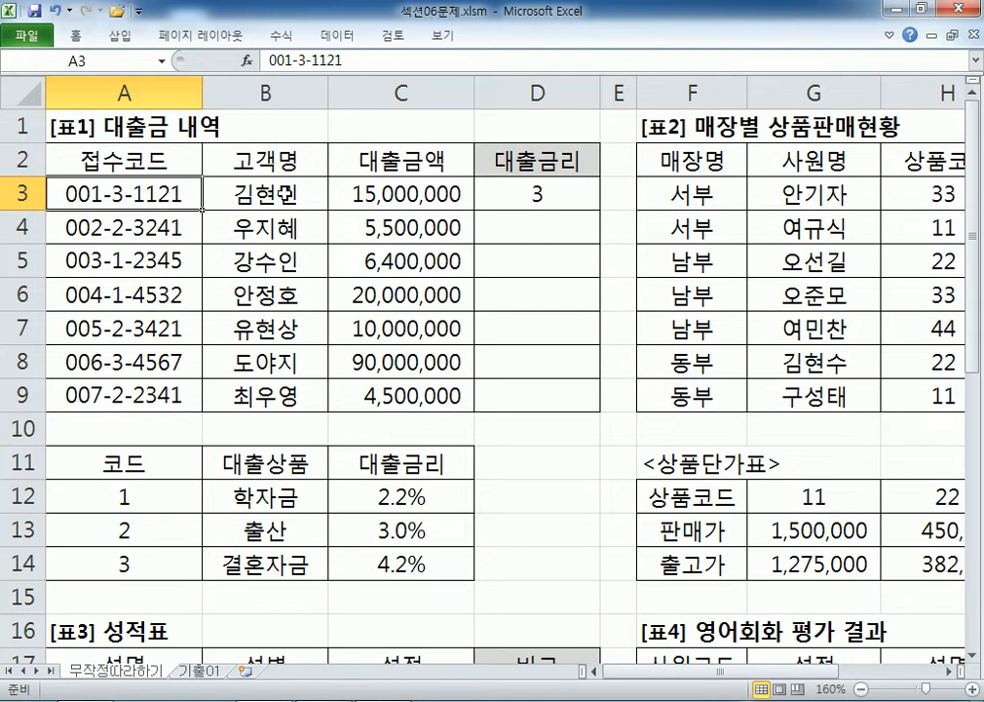
Try to wrap the MID formula in D3 in a VLOOKUP function as its lookup value.
left_click(562, 195)
double_click(562, 195)
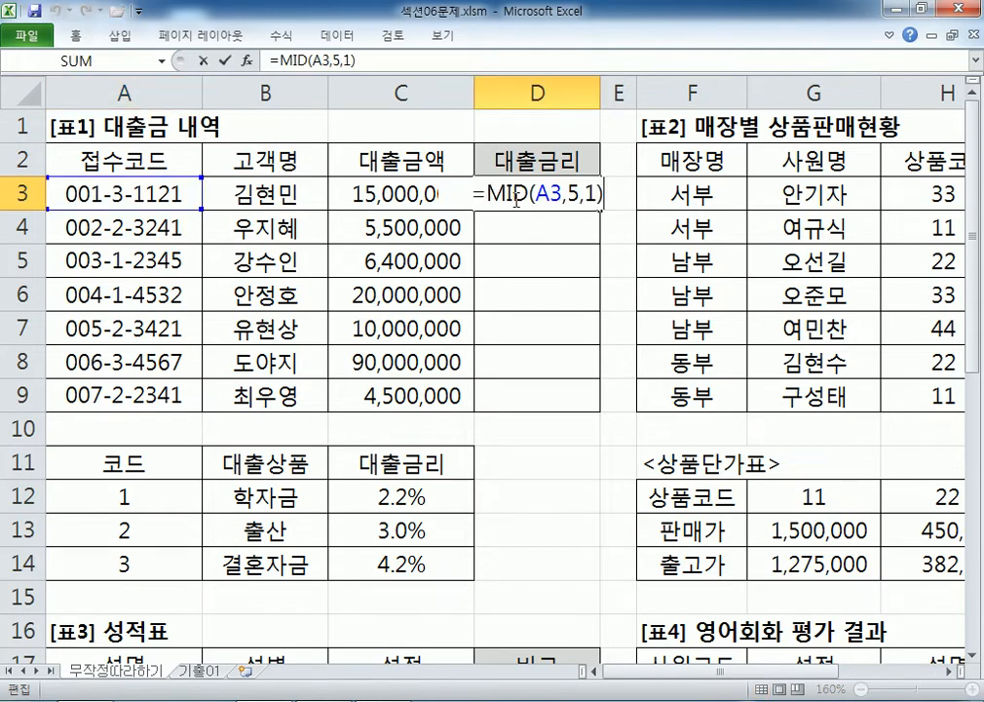
left_click_drag(485, 194, 604, 195)
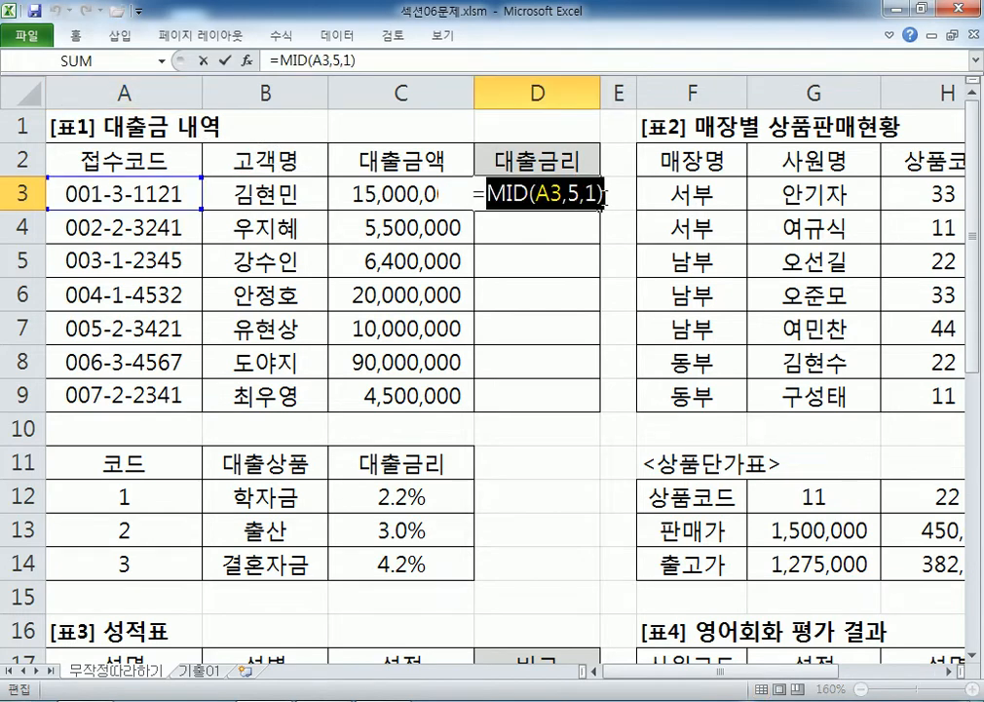
left_click(484, 194)
type("VLO")
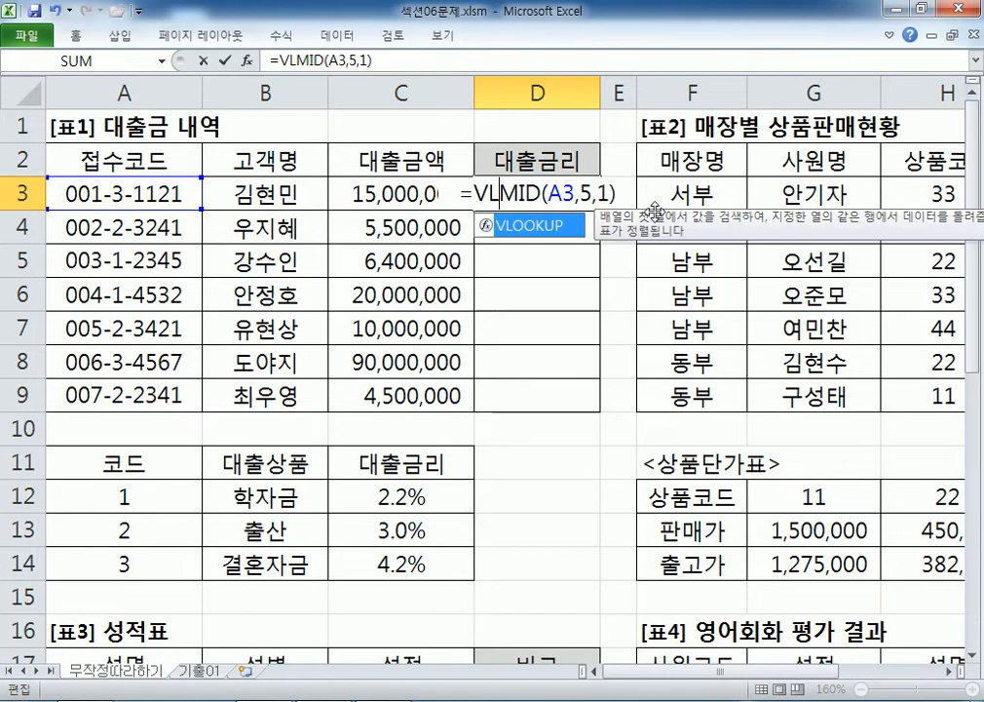
key("Tab")
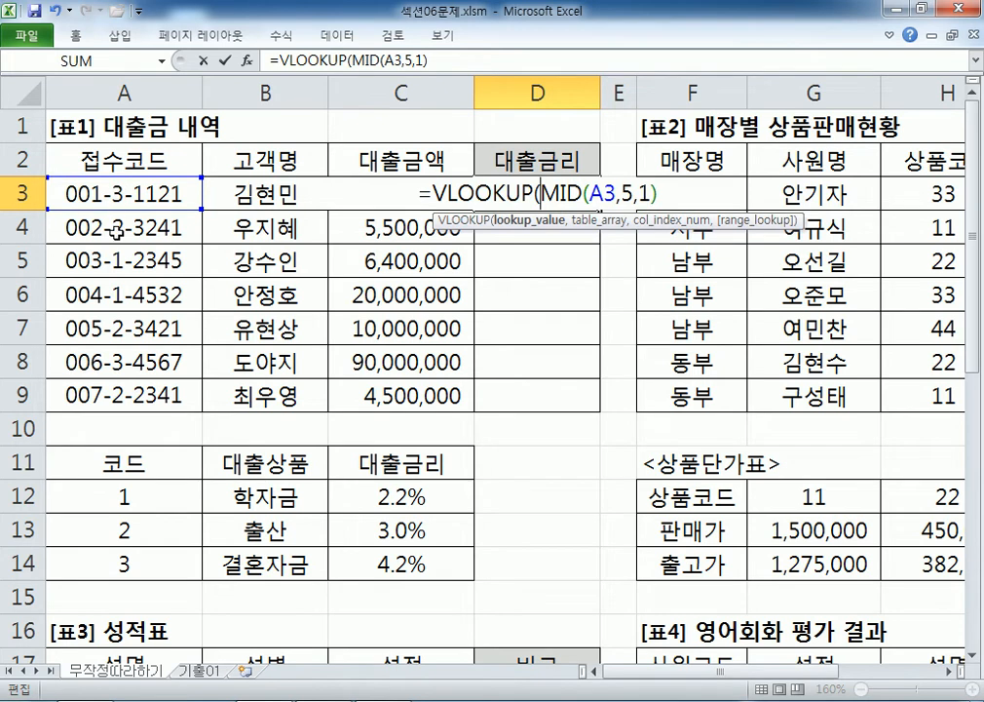
Try to use A12:C14 as the table range of D3's VLOOKUP, and discard the formula edit.
scroll(105, 219, "down", 1)
scroll(104, 222, "up", 1)
type(",")
scroll(195, 409, "down", 1)
left_click_drag(107, 391, 391, 464)
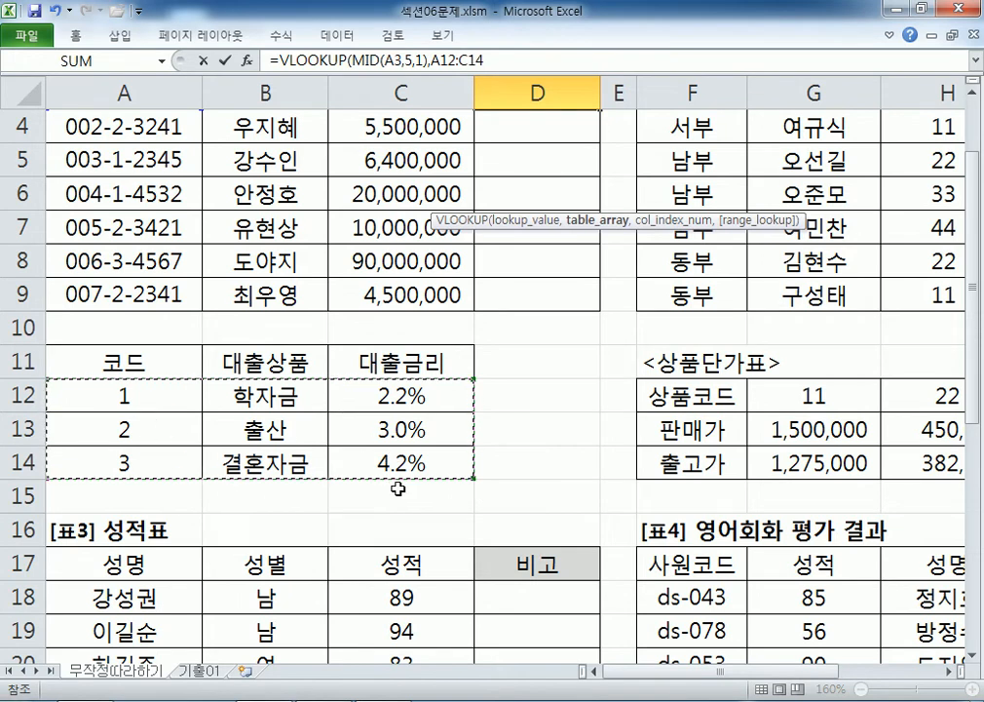
scroll(398, 488, "up", 1)
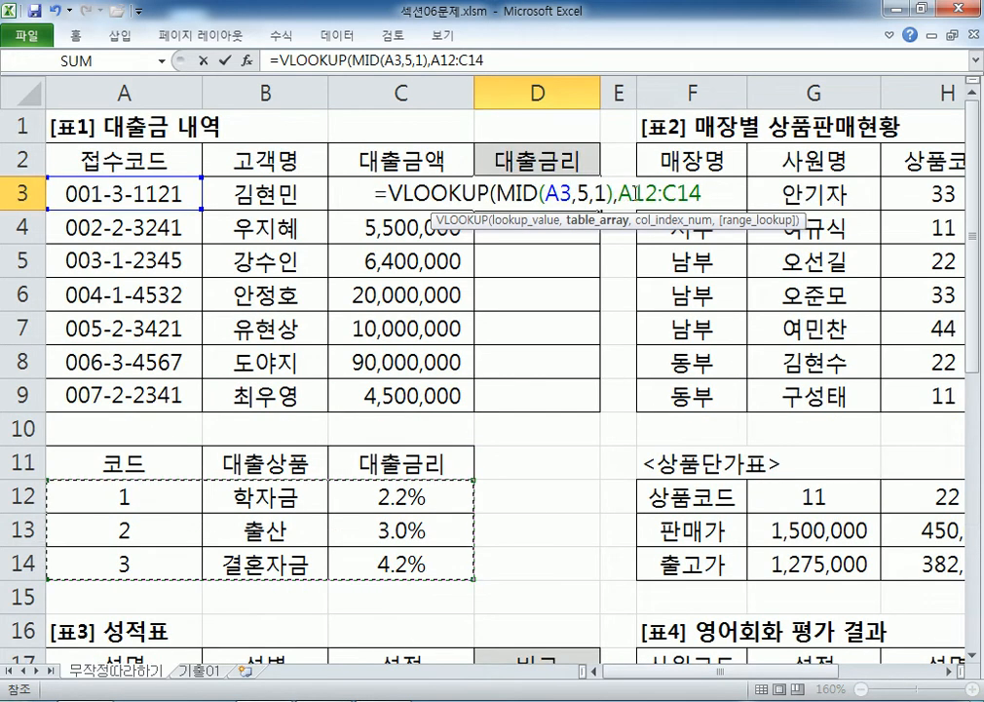
left_click_drag(618, 192, 702, 192)
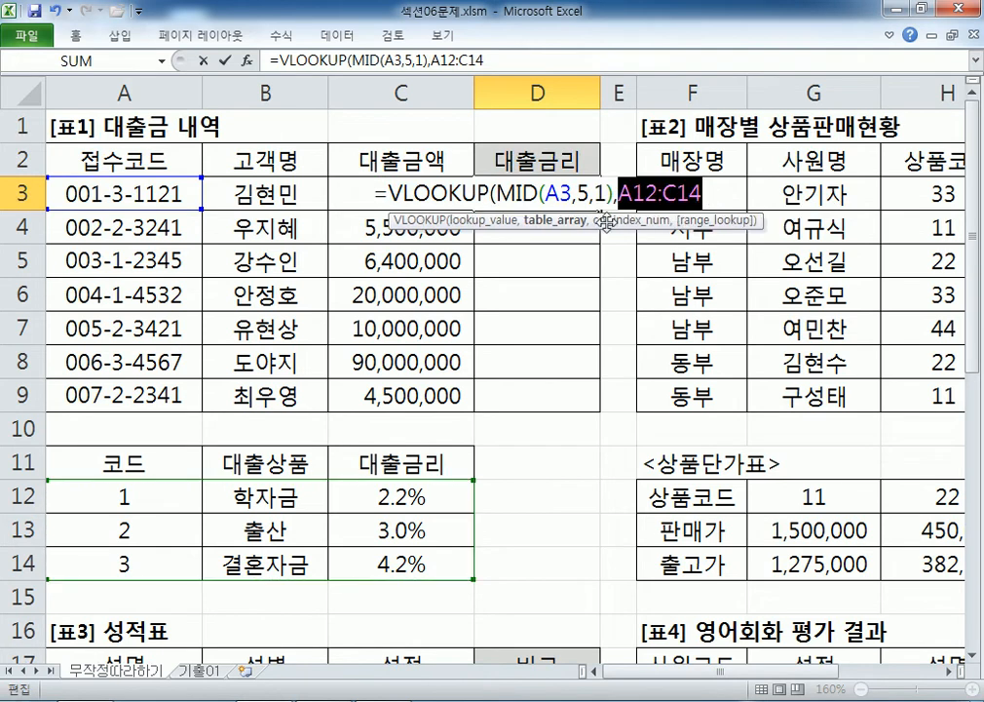
scroll(199, 386, "down", 2)
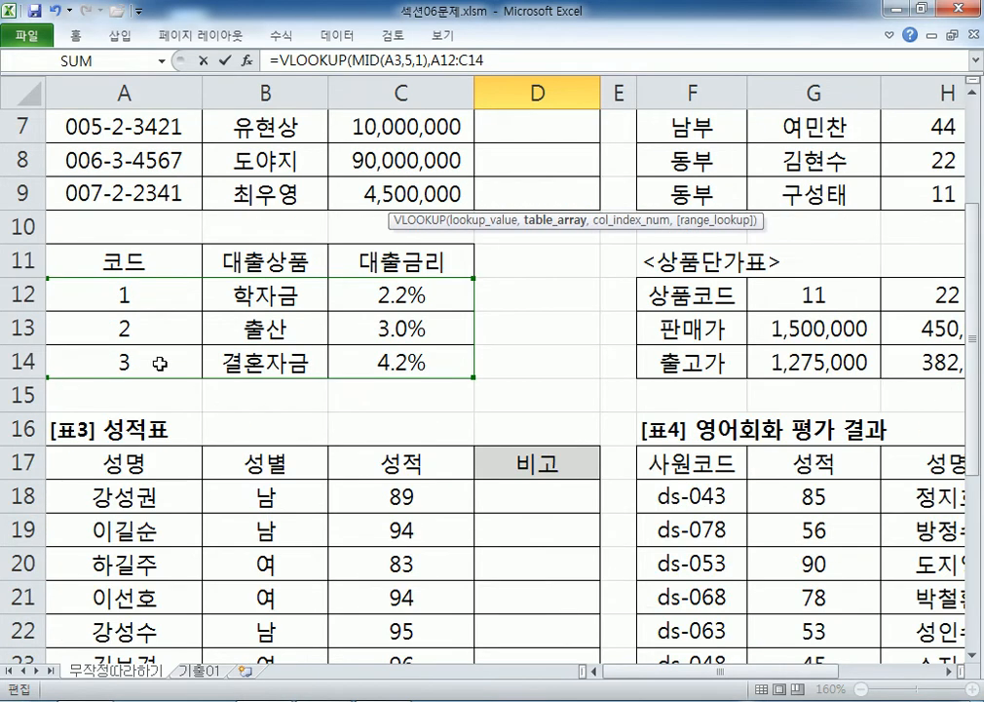
left_click_drag(102, 291, 319, 362)
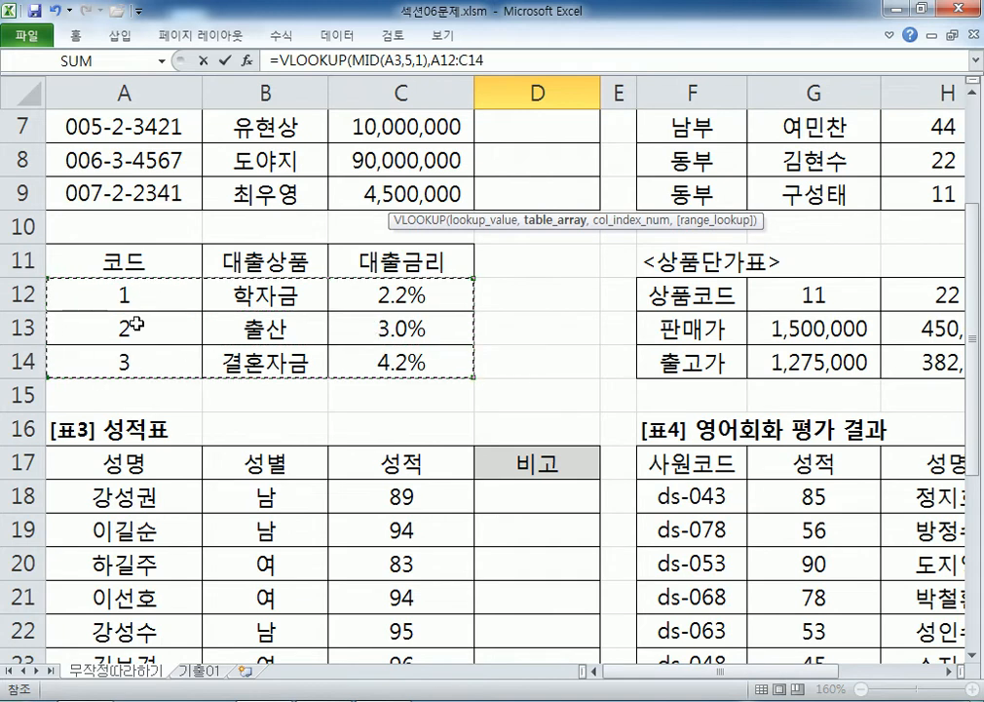
scroll(127, 405, "up", 2)
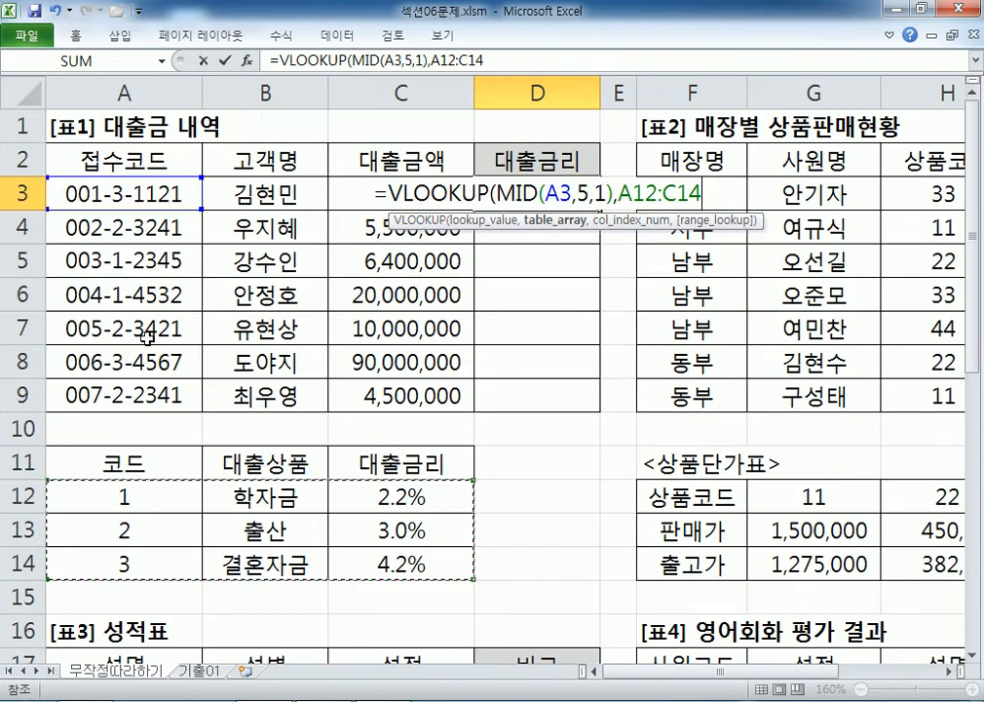
left_click_drag(497, 192, 613, 192)
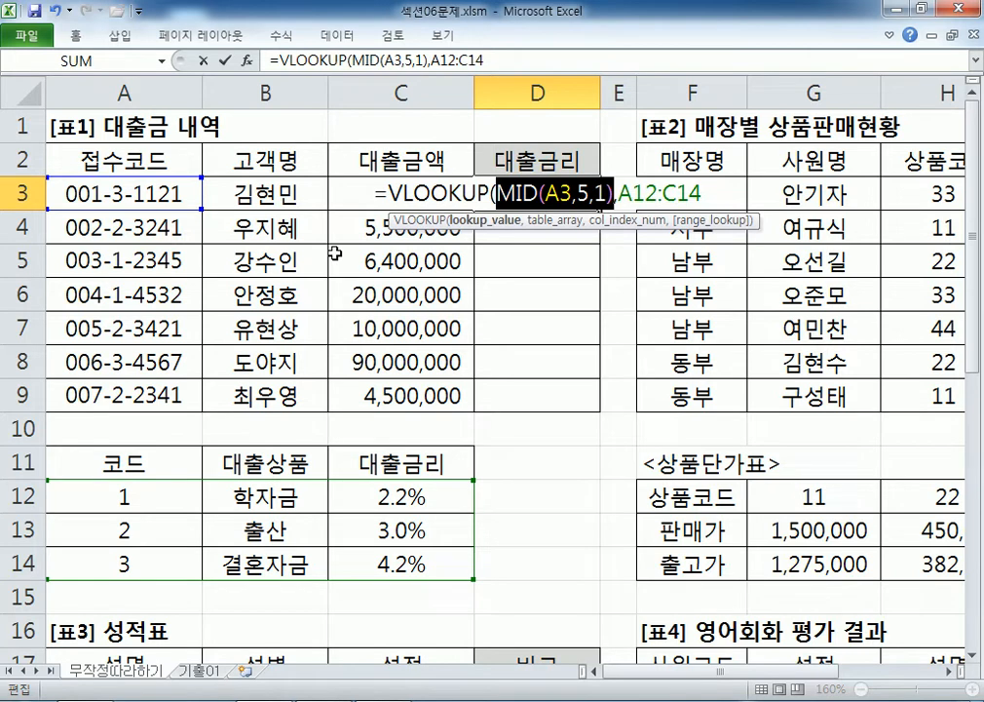
key("End")
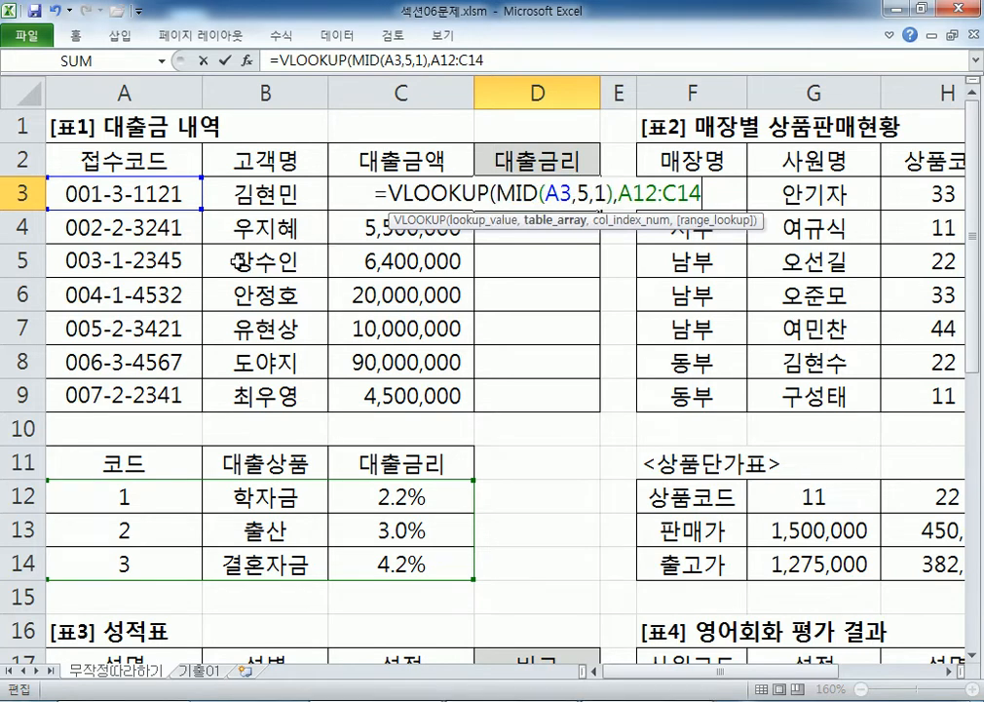
key("Escape")
Examine the loan rate table in A11:C14, going through its code rows and its 코드, 대출상품 and 대출금리 columns.
scroll(103, 409, "down", 1)
left_click(105, 396)
left_click_drag(105, 396, 375, 456)
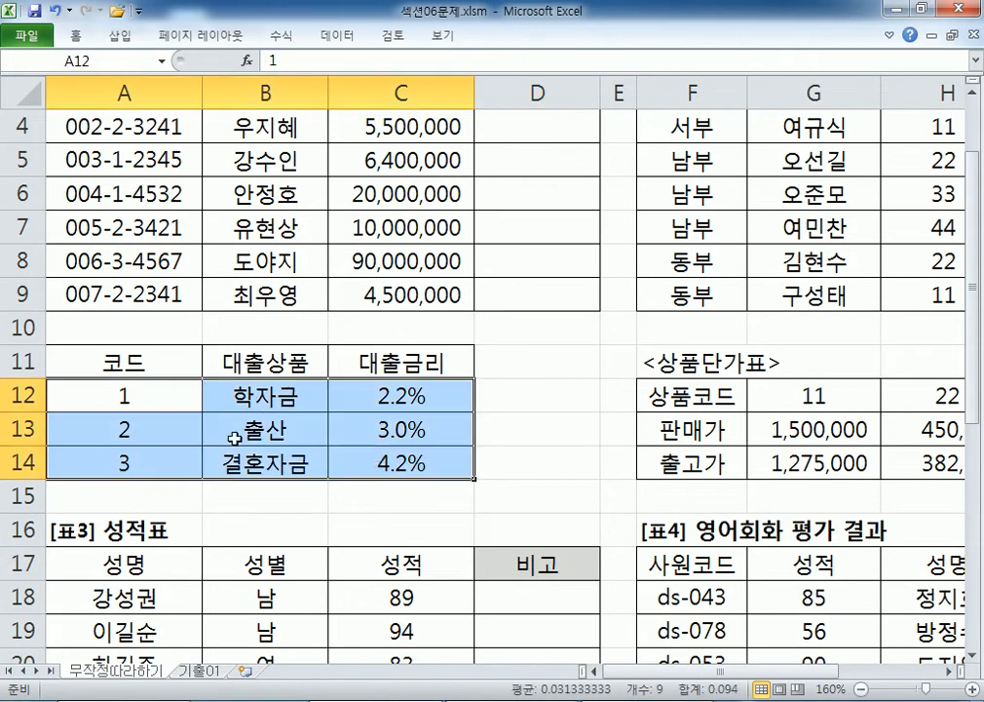
left_click_drag(66, 397, 373, 462)
key("Return")
key("Return")
key("shift+Return")
key("shift+Return")
key("Return")
key("Return")
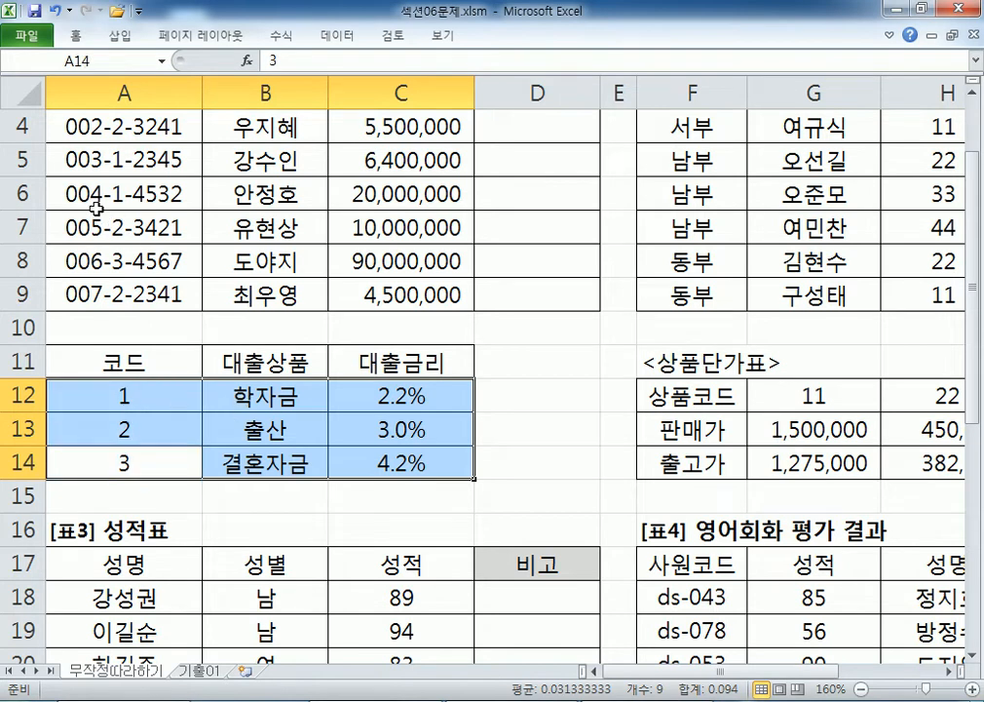
left_click_drag(131, 363, 125, 456)
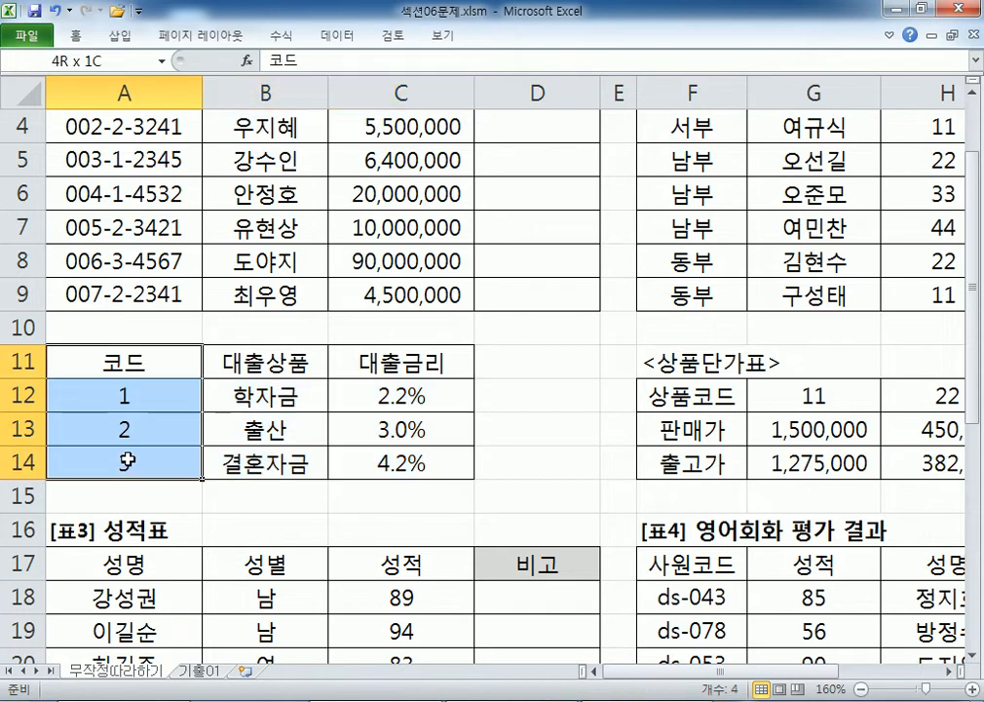
left_click_drag(231, 364, 292, 463)
left_click_drag(371, 362, 404, 455)
left_click_drag(169, 396, 160, 457)
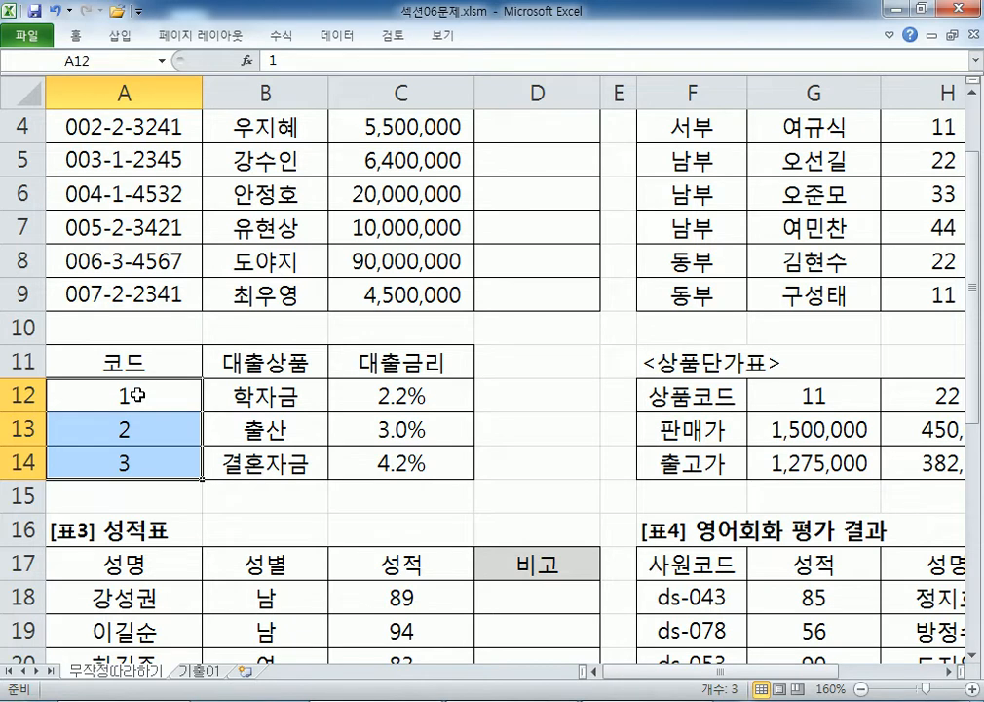
Wrap the MID formula in D3 in a VLOOKUP function so that it serves as the lookup value.
left_click(521, 137)
scroll(502, 176, "up", 1)
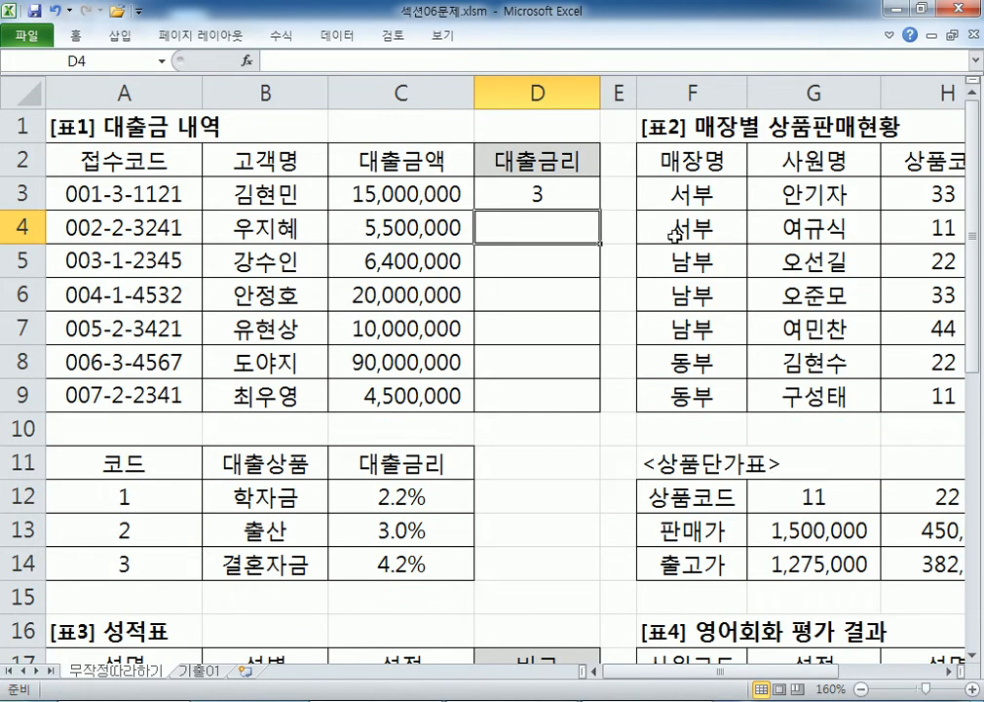
key("Up")
key("F2")
key("Home")
key("Right")
type("VLO")
key("Tab")
key("End")
type(",")
Set the table range of D3's VLOOKUP to the loan rate data as the absolute reference $A$12:$C$14.
left_click_drag(124, 498, 359, 557)
scroll(487, 483, "down", 1)
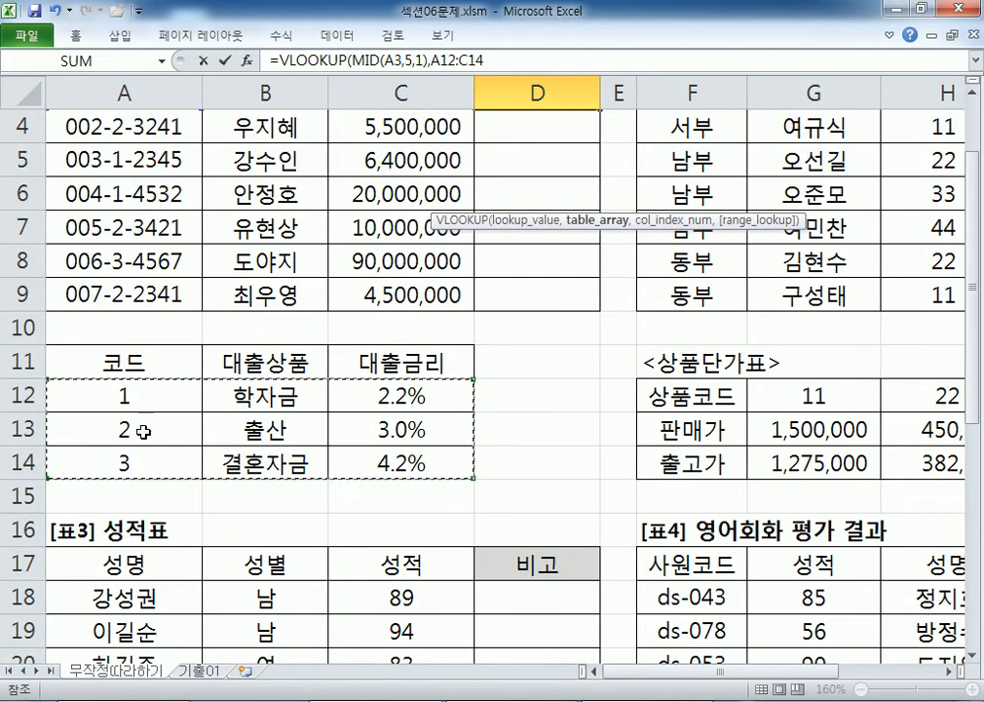
scroll(154, 429, "up", 1)
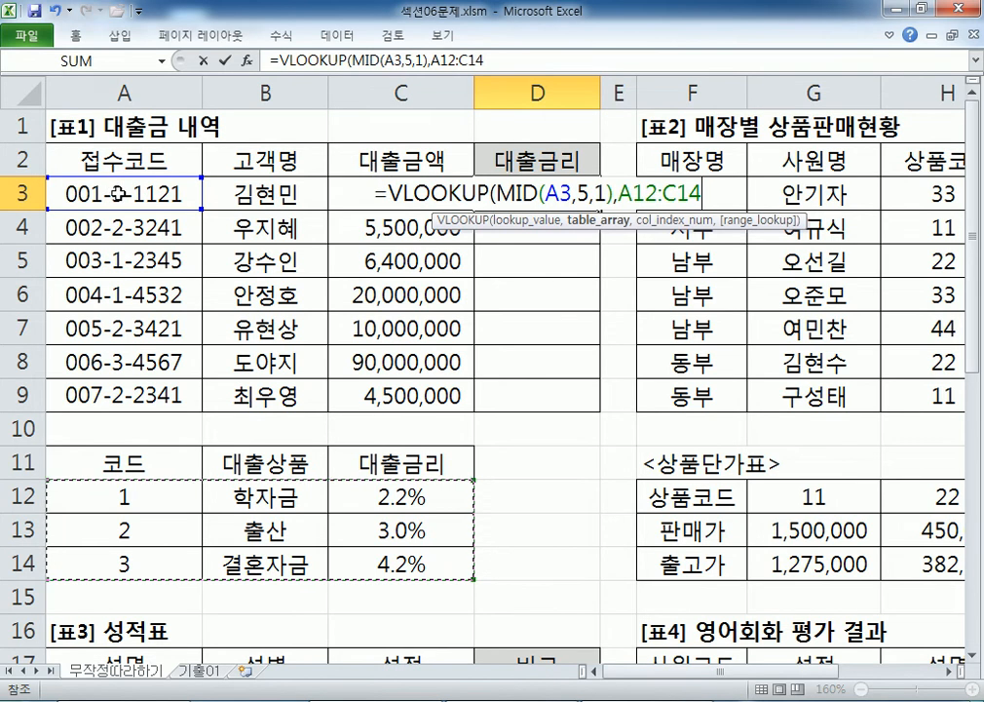
scroll(86, 376, "down", 1)
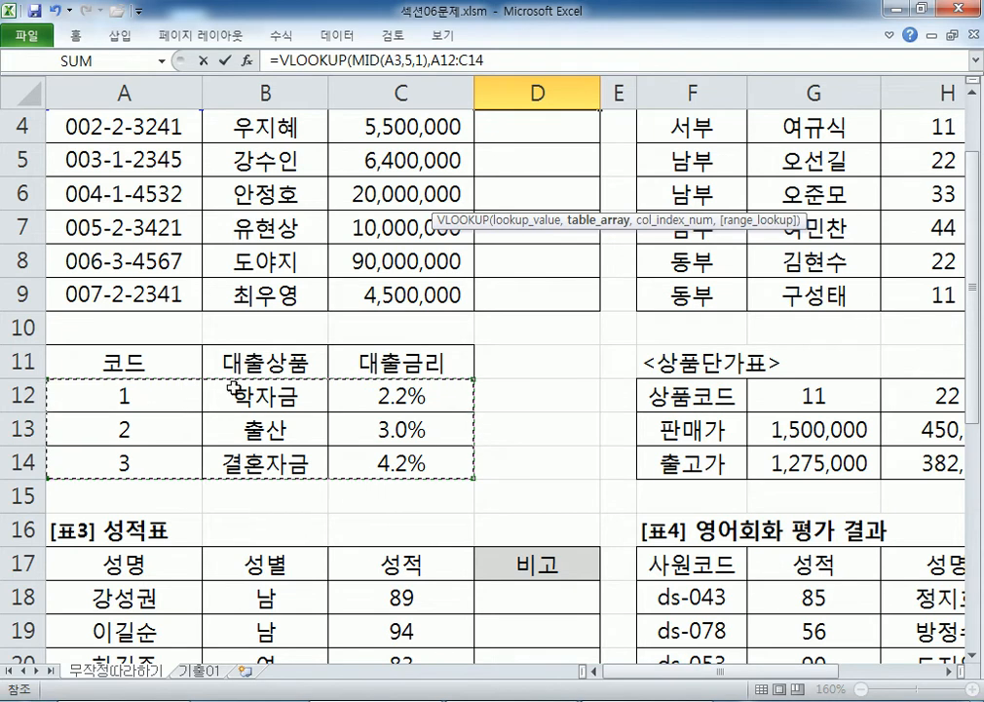
key("F4")
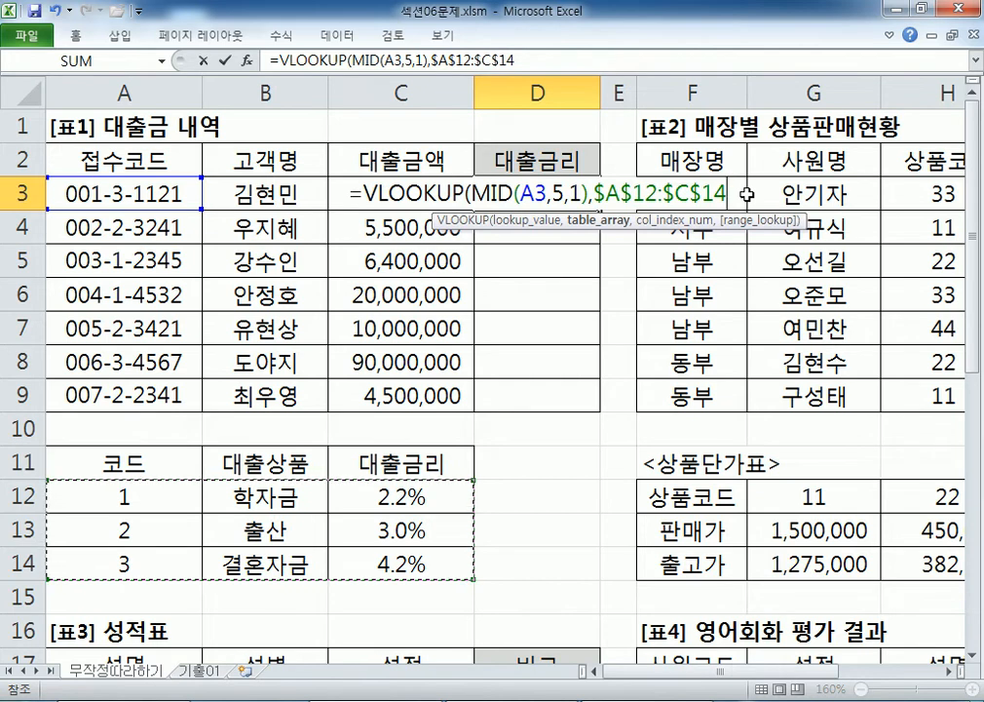
Set the column index of D3's VLOOKUP to 3 so that it returns the 대출금리 column.
type(",")
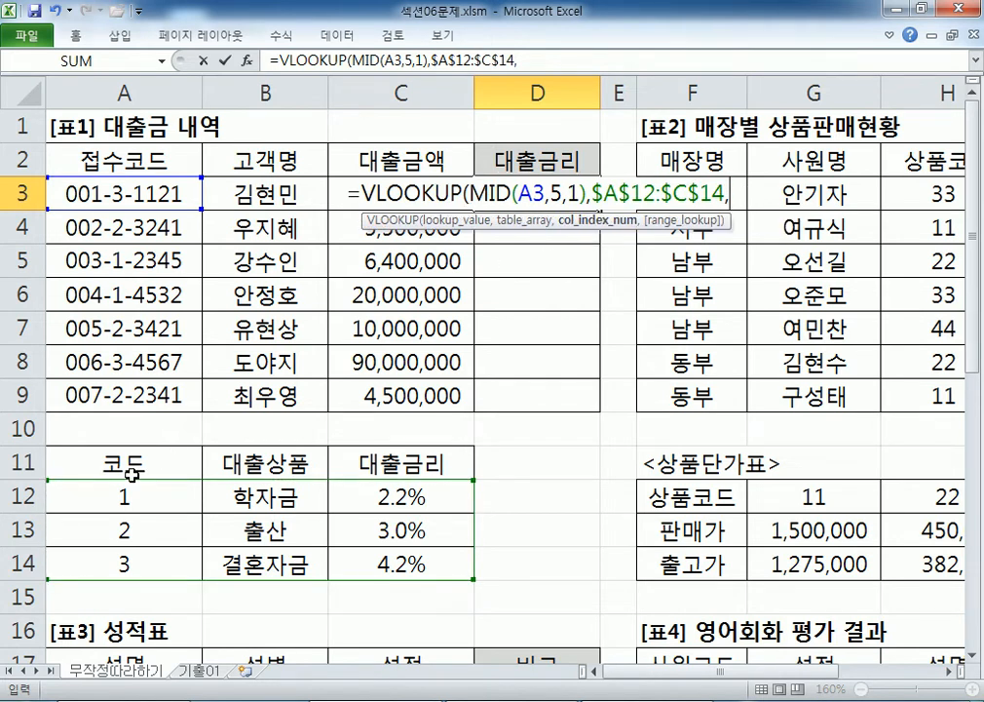
scroll(108, 482, "down", 3)
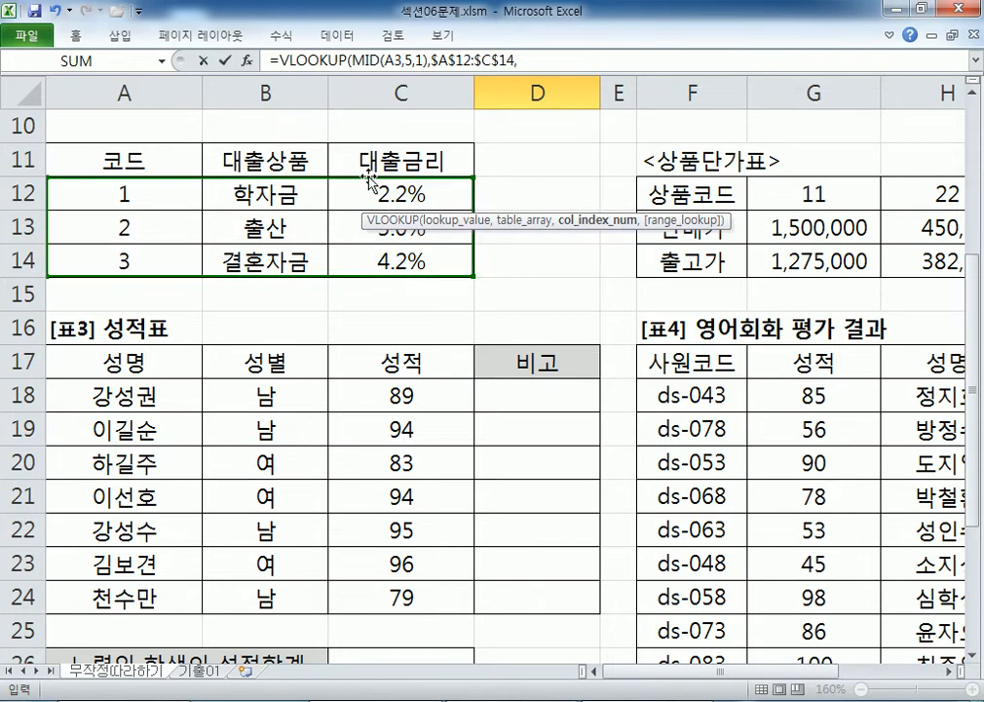
scroll(497, 191, "up", 3)
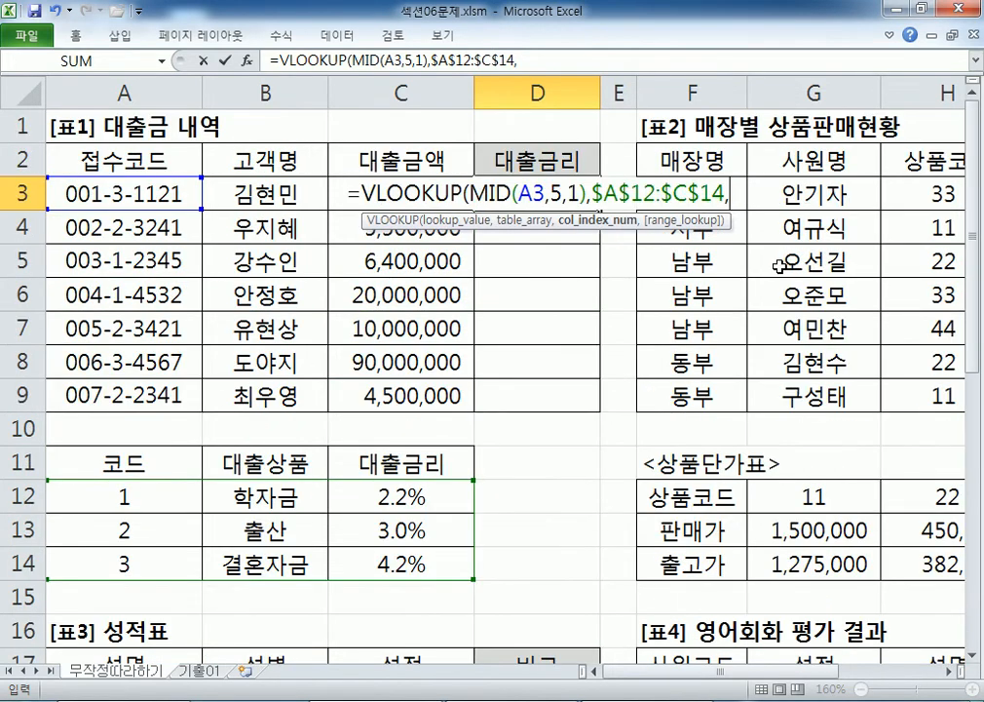
type("3")
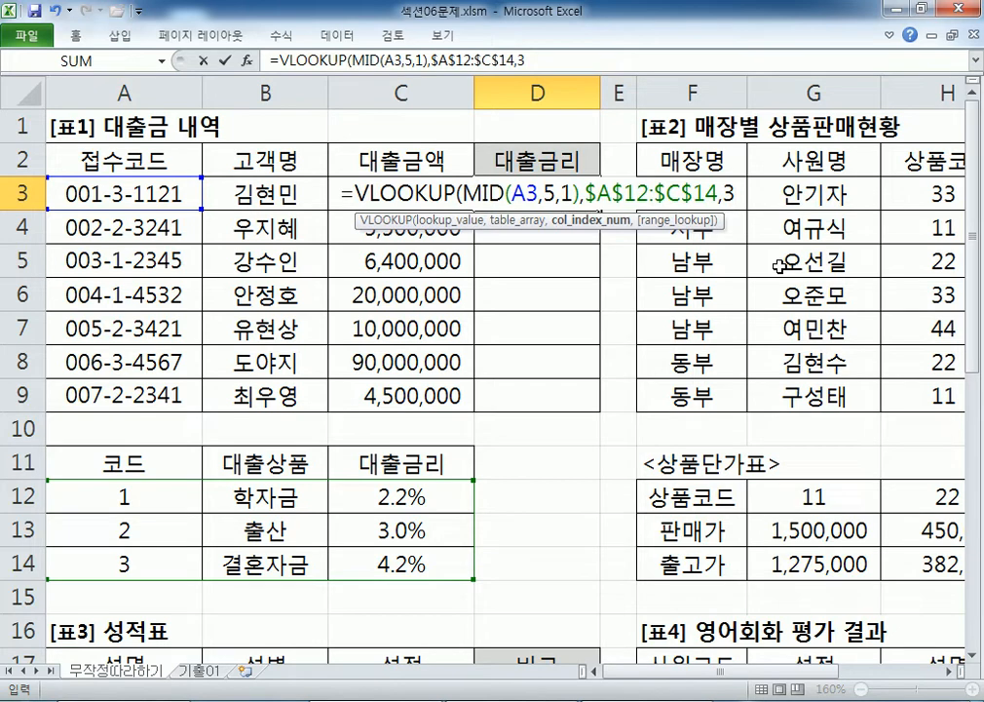
Compare the TRUE and FALSE match options for D3's VLOOKUP and choose FALSE for an exact match.
type(",")
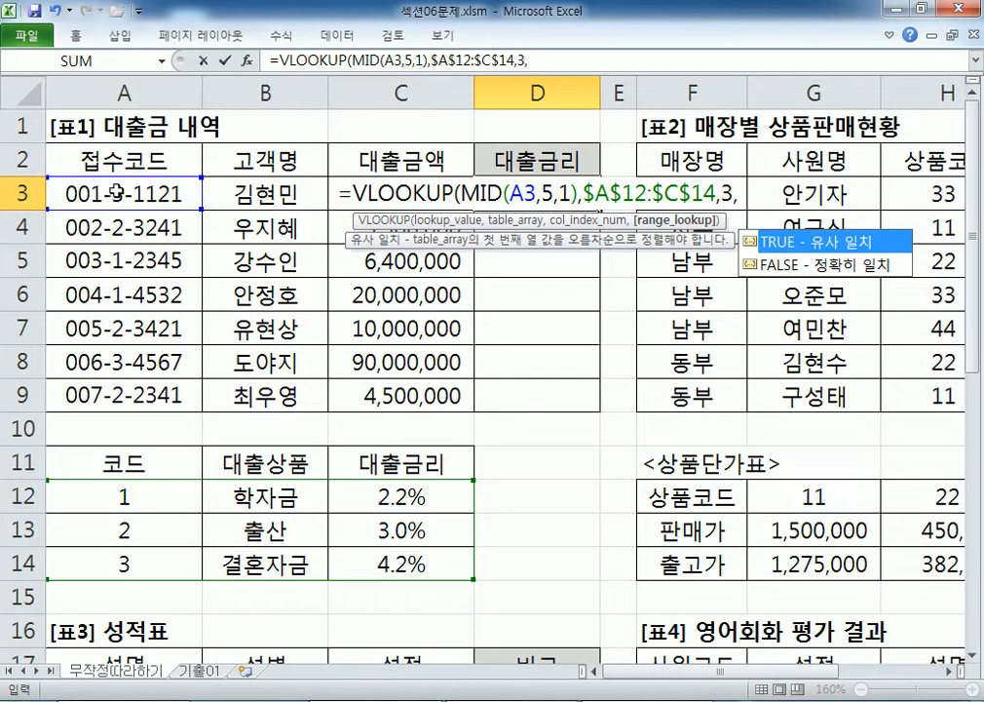
scroll(98, 219, "down", 2)
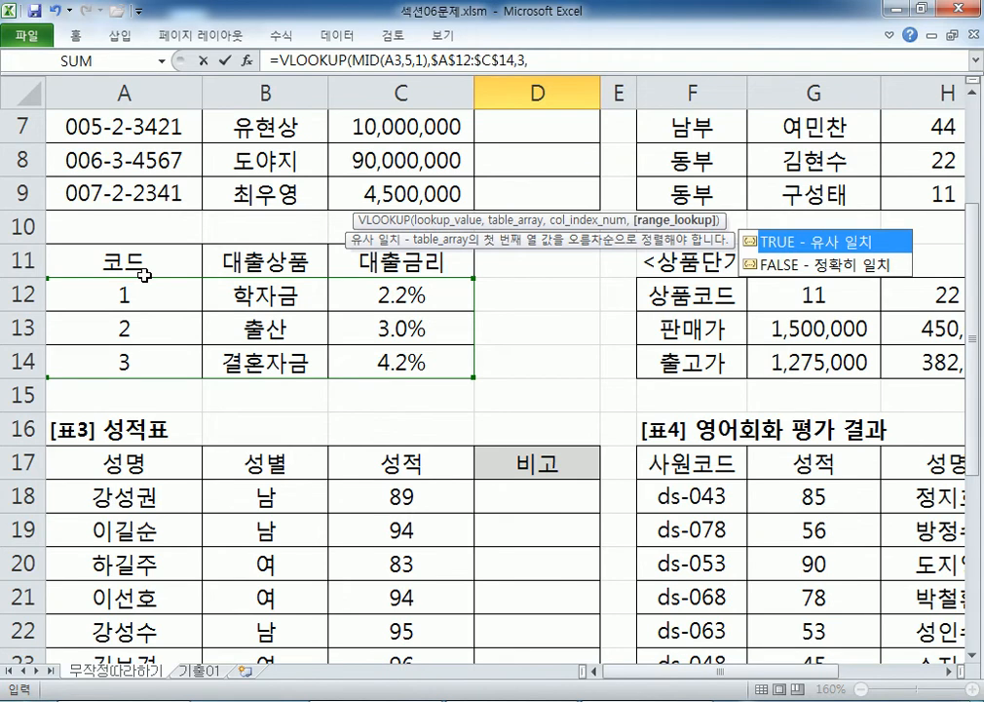
scroll(422, 254, "up", 1)
scroll(422, 253, "up", 1)
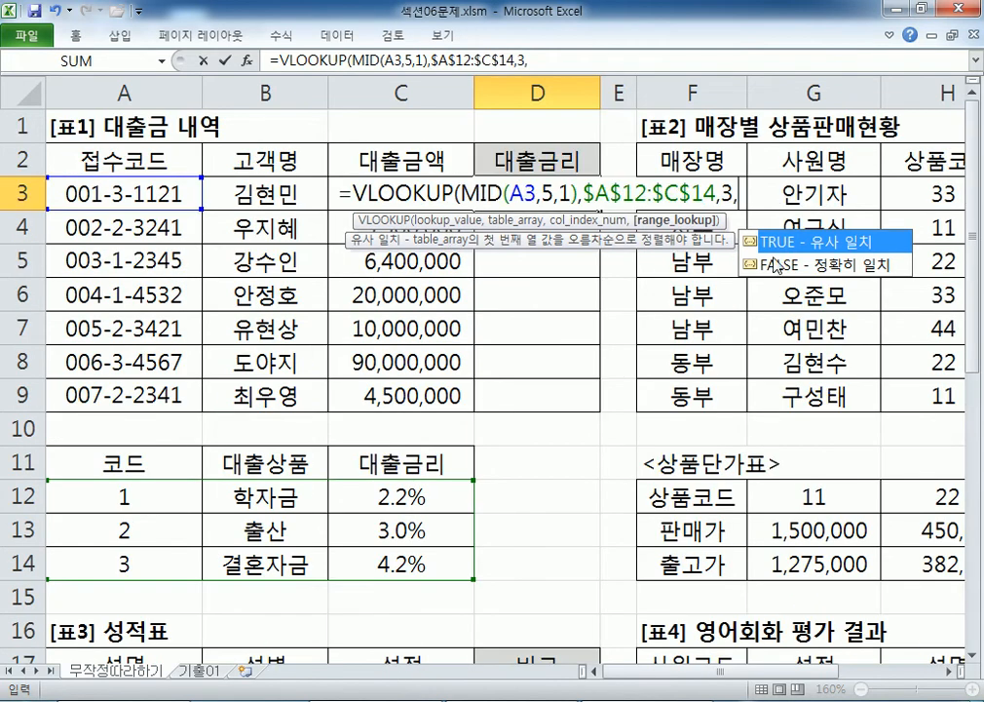
left_click(814, 265)
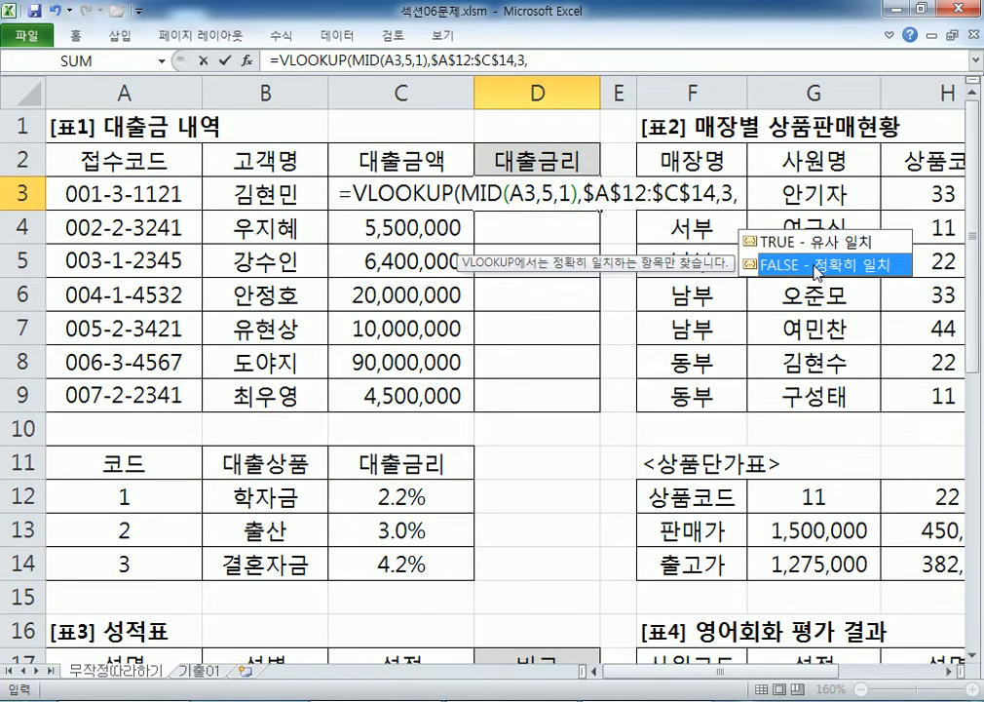
left_click(817, 243)
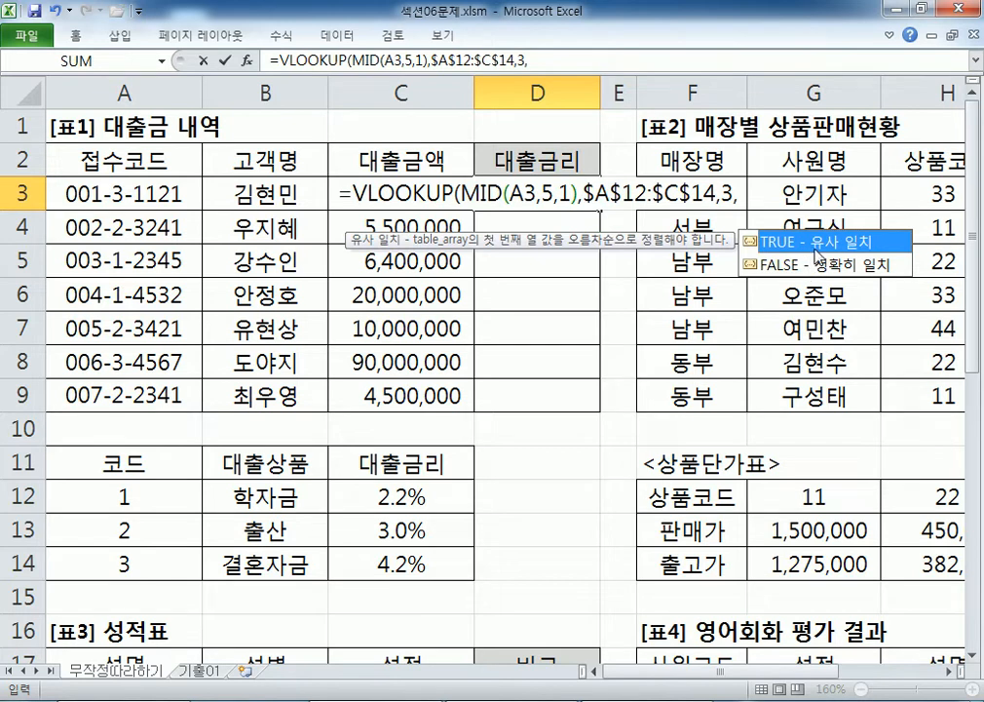
left_click(817, 272)
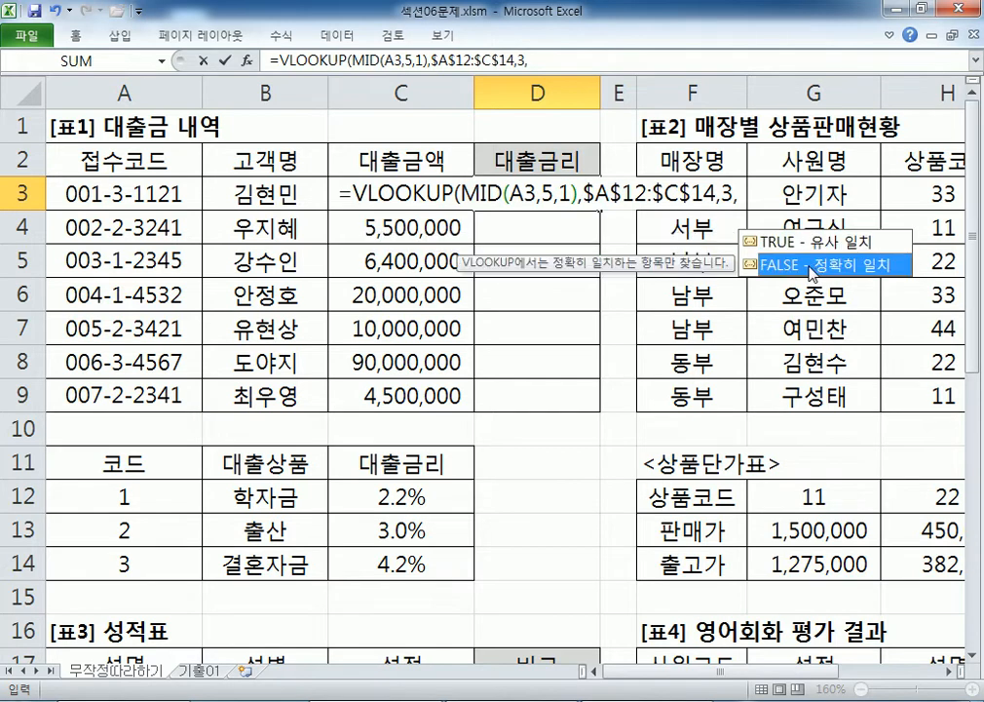
left_click(814, 251)
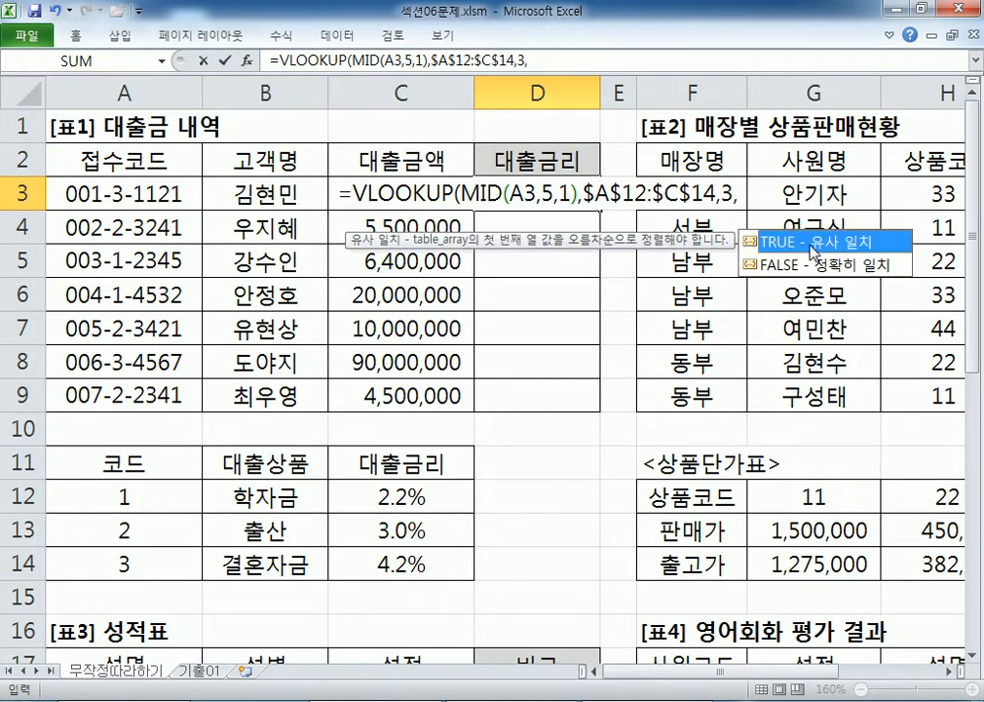
left_click(809, 269)
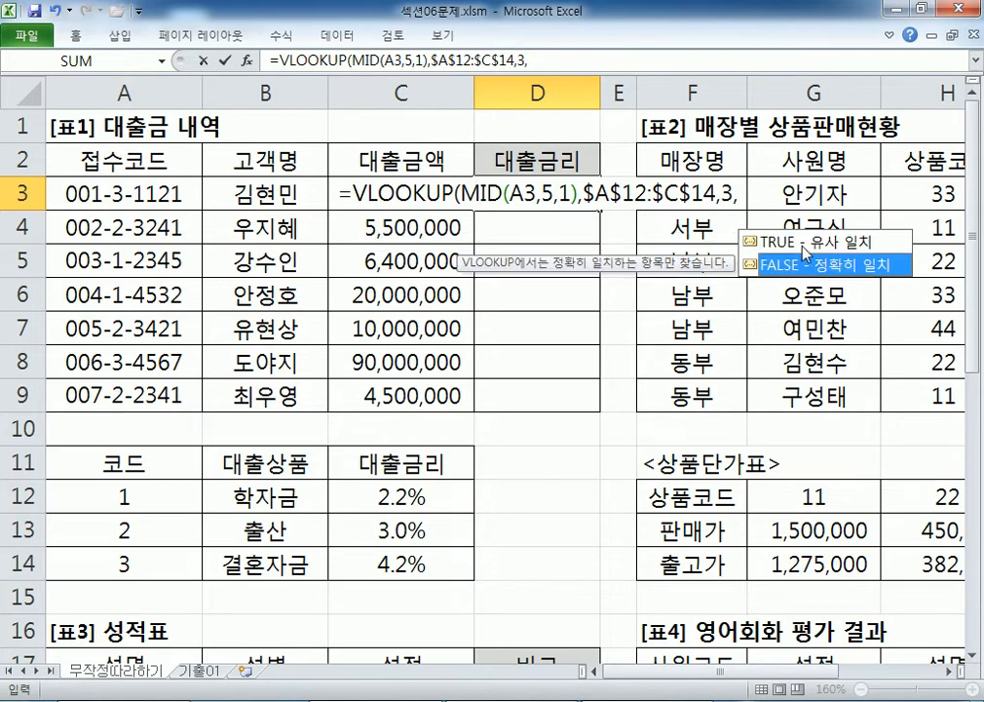
left_click(802, 246)
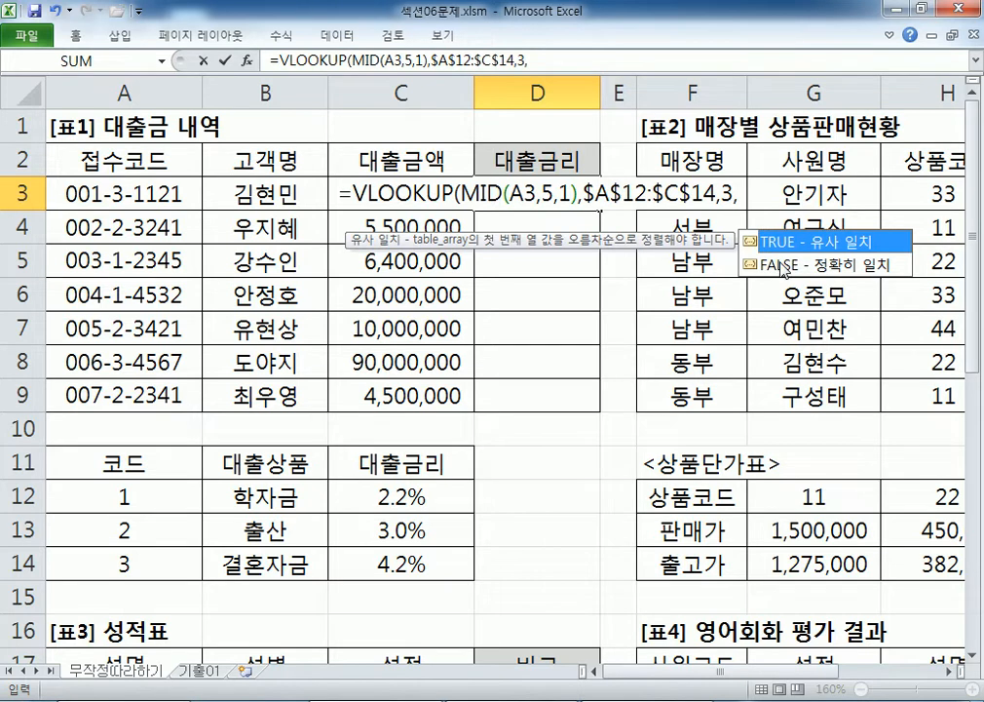
left_click(784, 265)
double_click(785, 265)
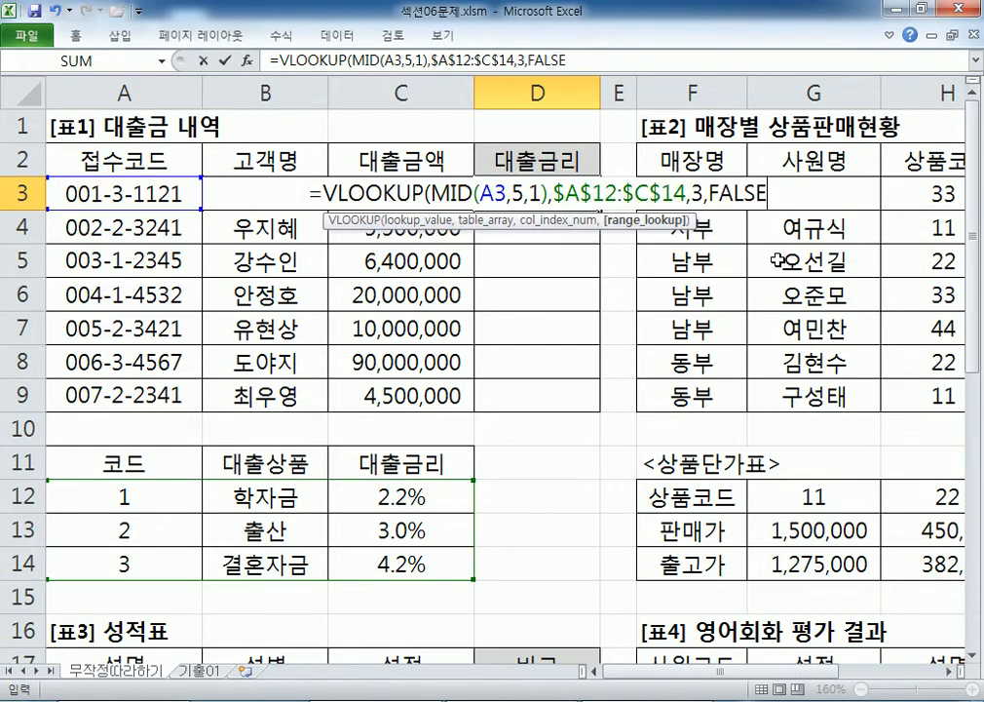
Commit D3's formula as =VLOOKUP(MID(A3,5,1),$A$12:$C$14,3,FALSE) and check its result against code 3's rate in C14.
left_click_drag(715, 192, 773, 193)
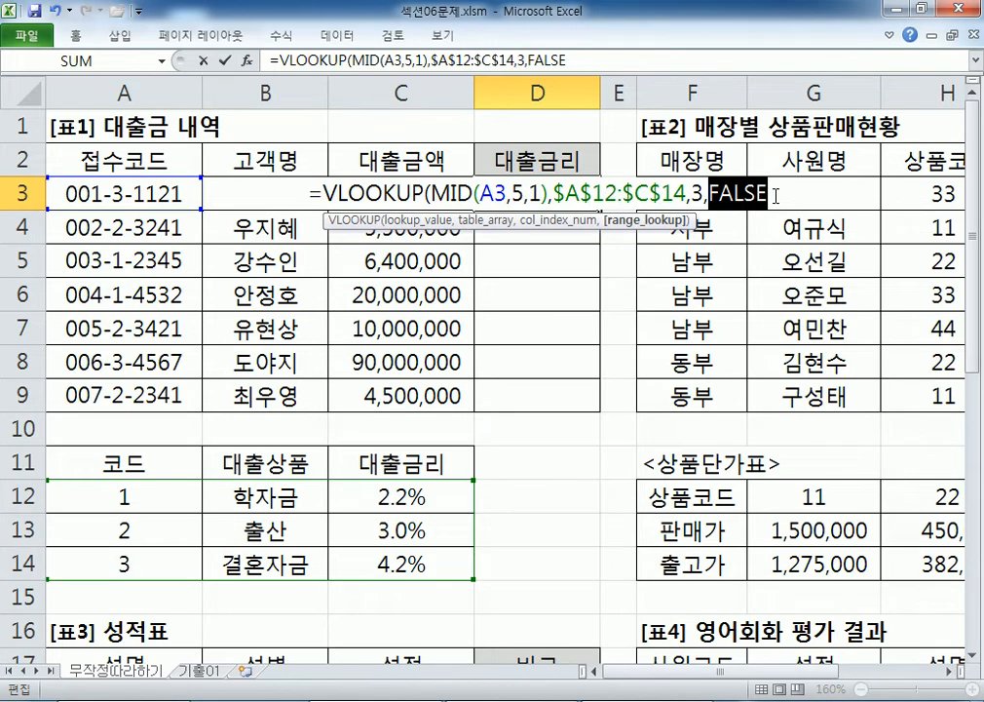
key("Return")
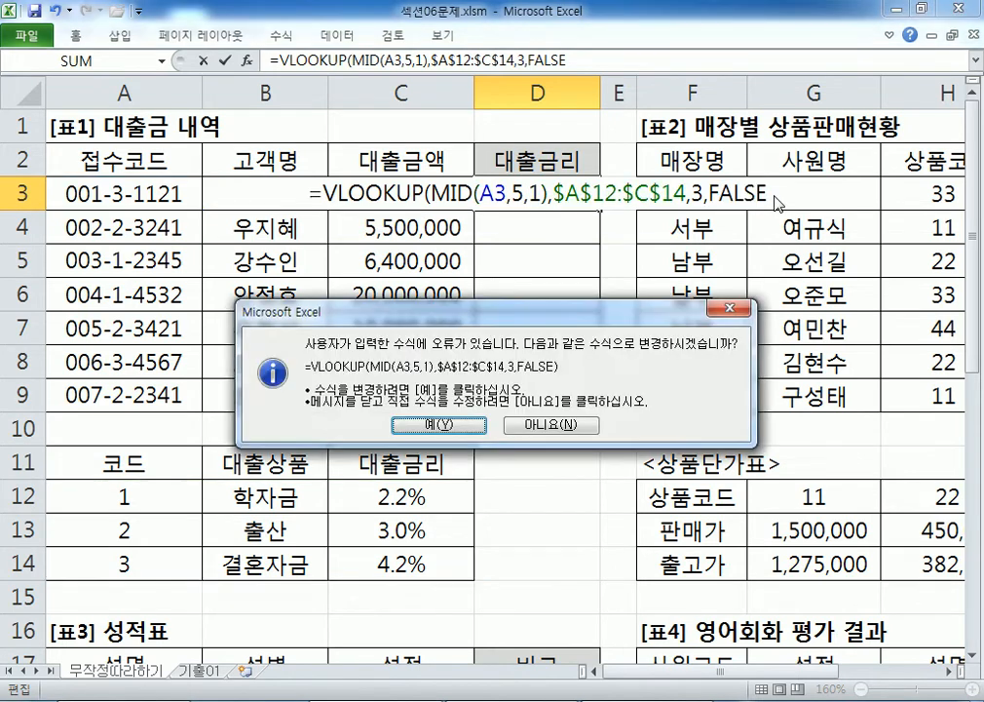
key("Return")
left_click(530, 191)
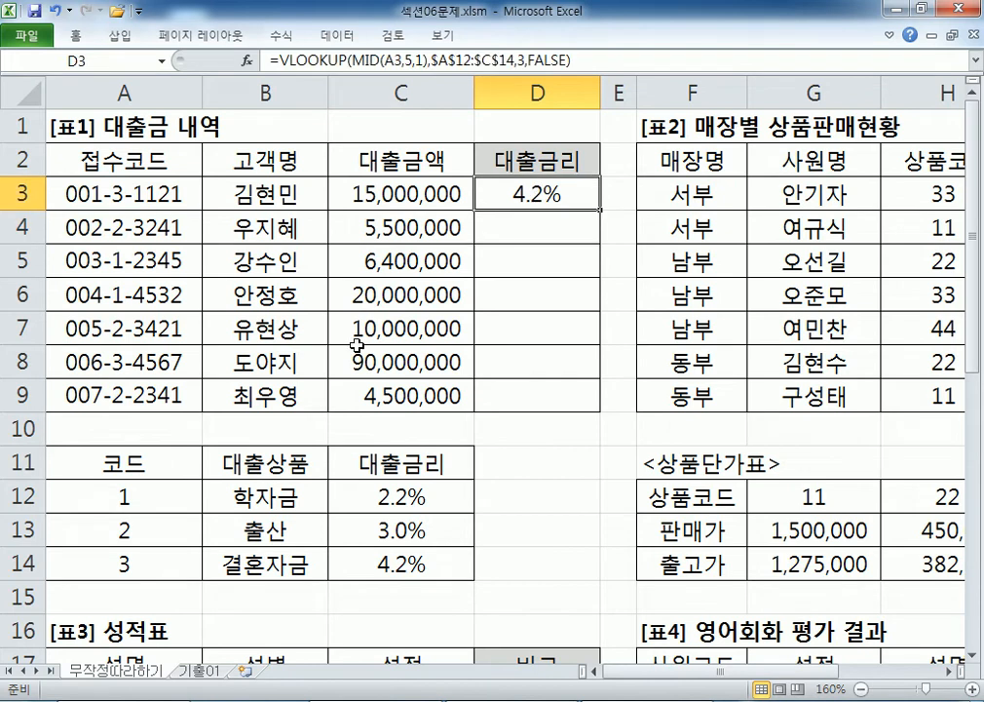
left_click(140, 562)
left_click(395, 563)
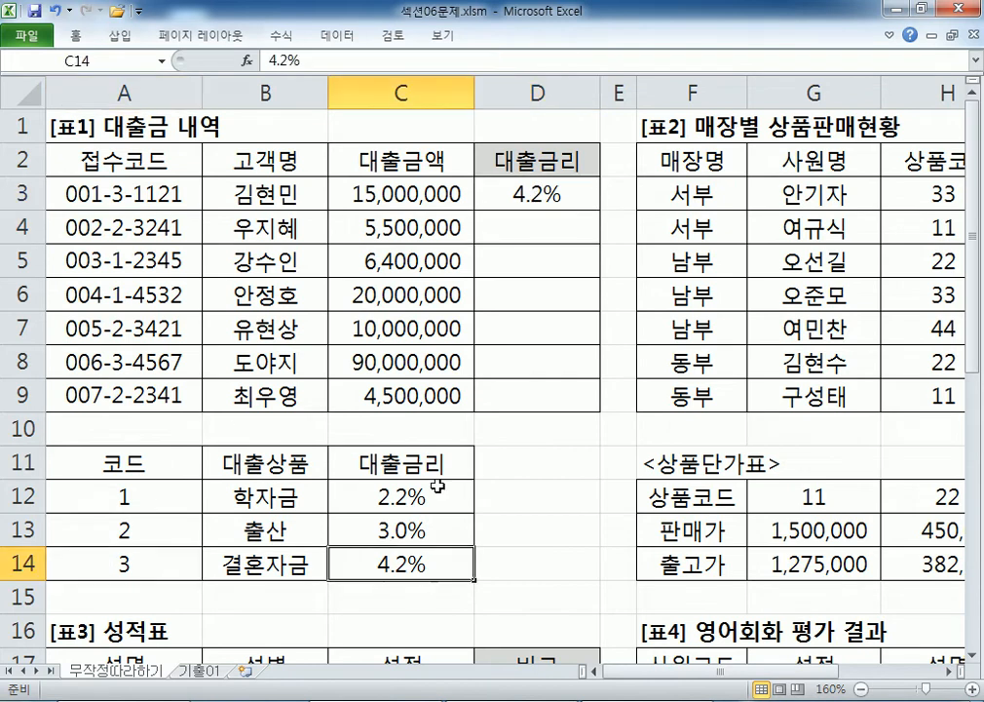
Fill the VLOOKUP formula from D3 down through D9 of the 대출금리 column.
left_click(560, 193)
double_click(601, 211)
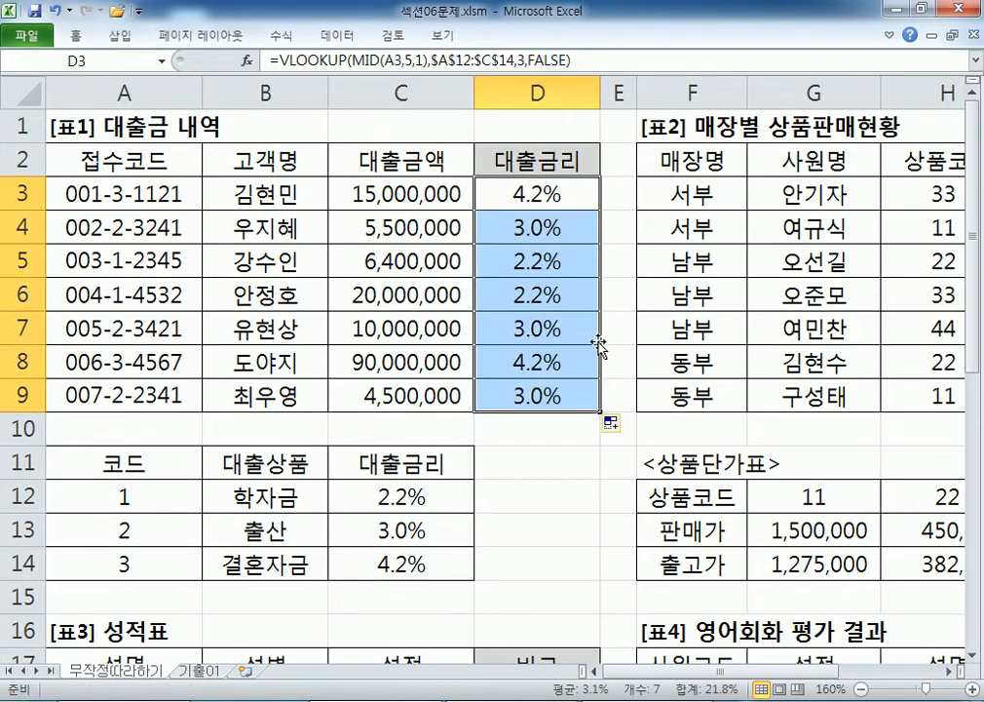
left_click(553, 193)
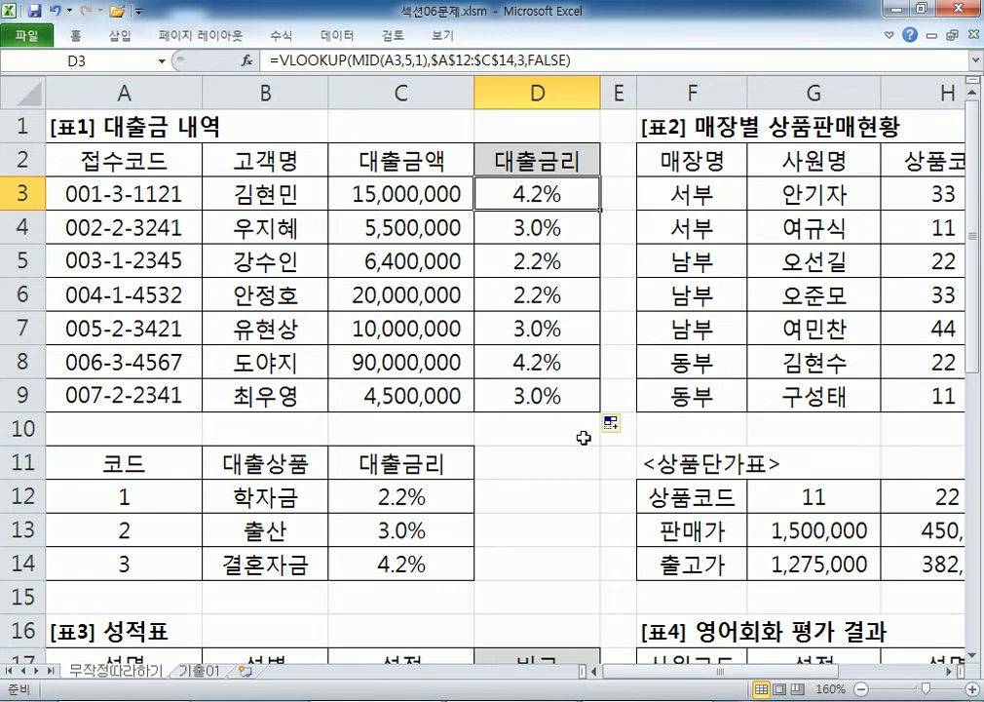
Examine table 2 and the horizontal 상품단가표 in G12:J14, relating the 상품코드 in H3 to the code row, and return to J3.
left_click_drag(683, 672, 709, 676)
left_click(945, 678)
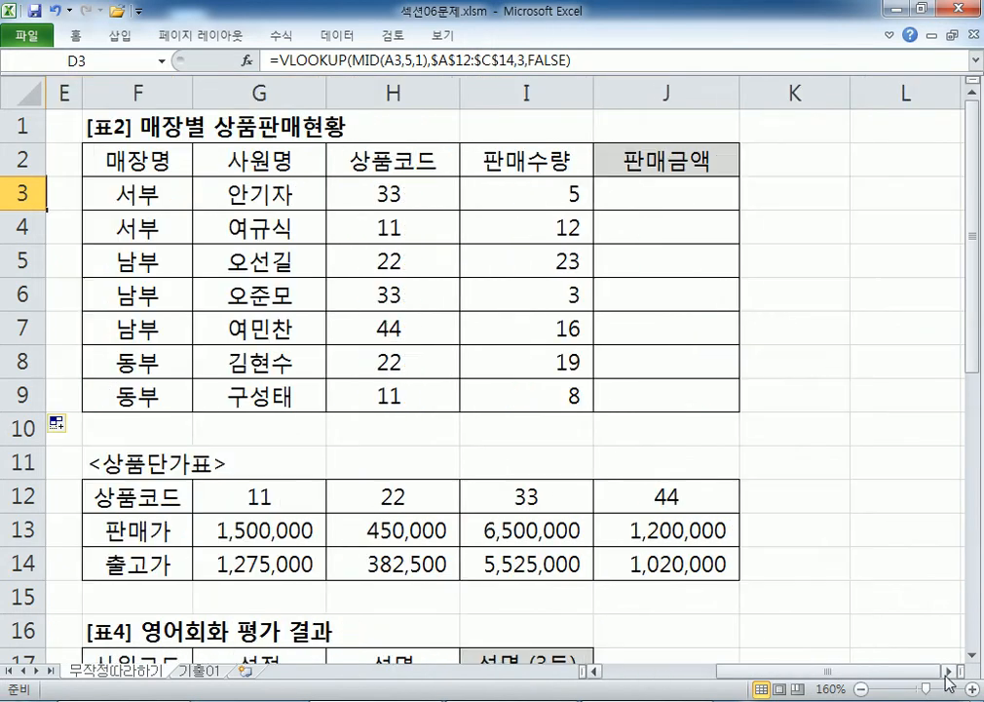
left_click(673, 193)
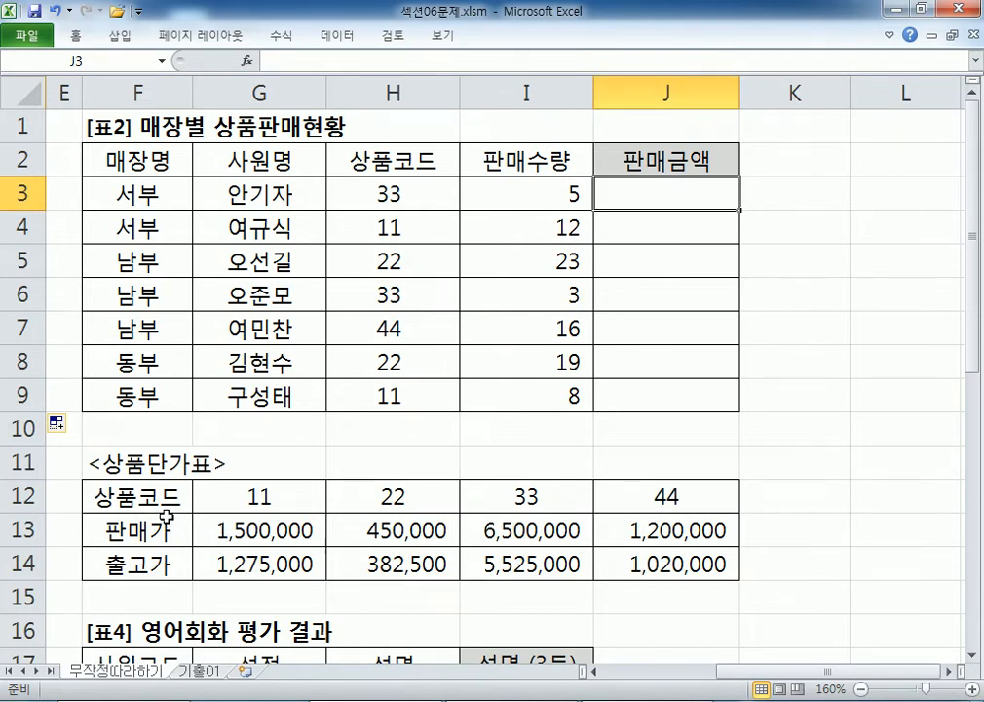
left_click_drag(228, 503, 682, 566)
key("Tab")
key("Return")
key("shift+Tab")
key("shift+Tab")
key("Tab")
key("Tab")
key("Tab")
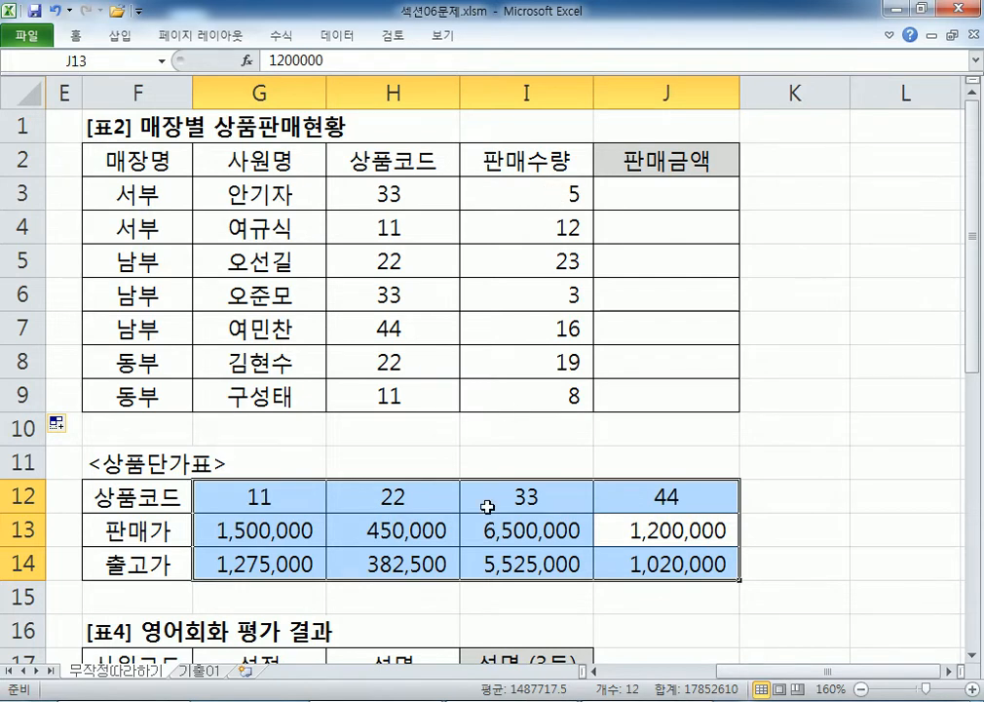
left_click_drag(268, 505, 658, 497)
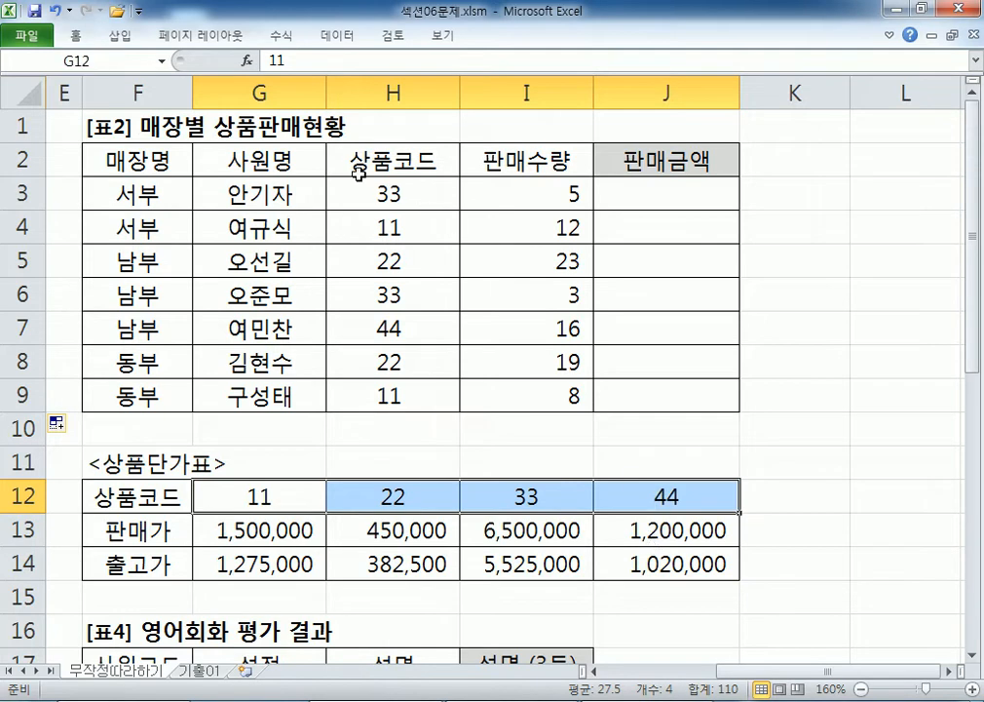
left_click(350, 200)
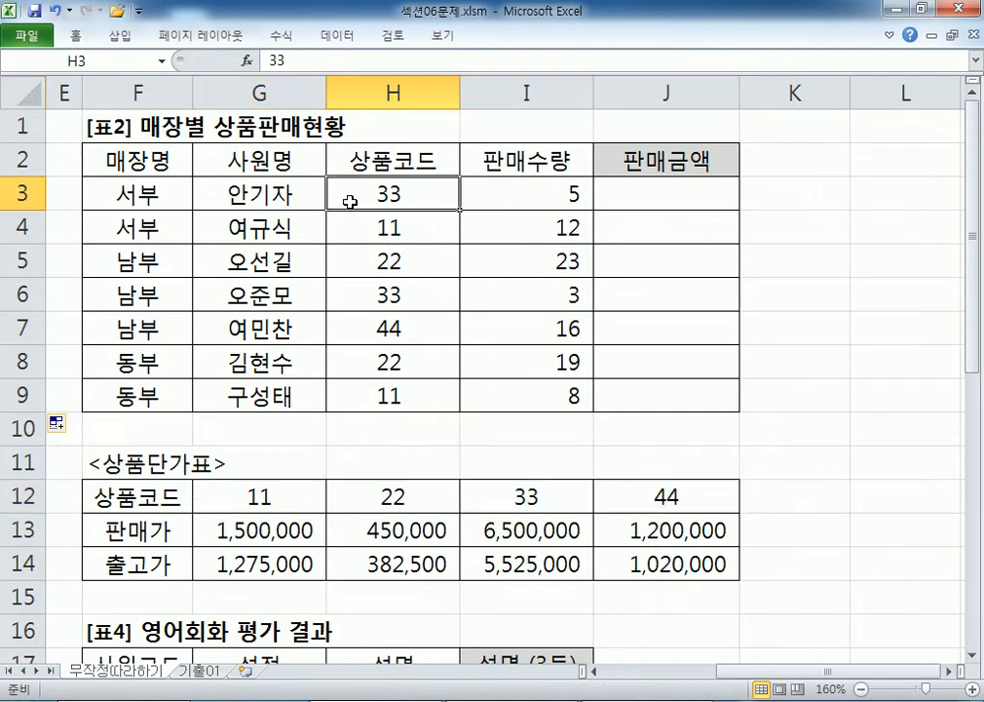
left_click(675, 195)
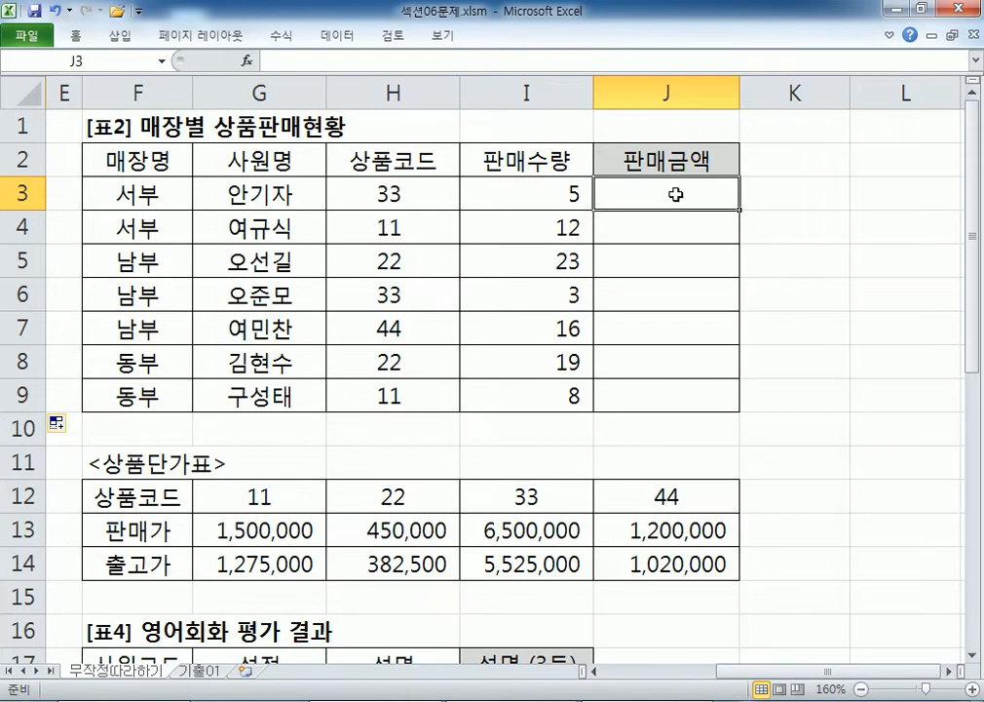
Start an HLOOKUP formula in J3 with the 상품코드 in H3 as the lookup value.
type("=")
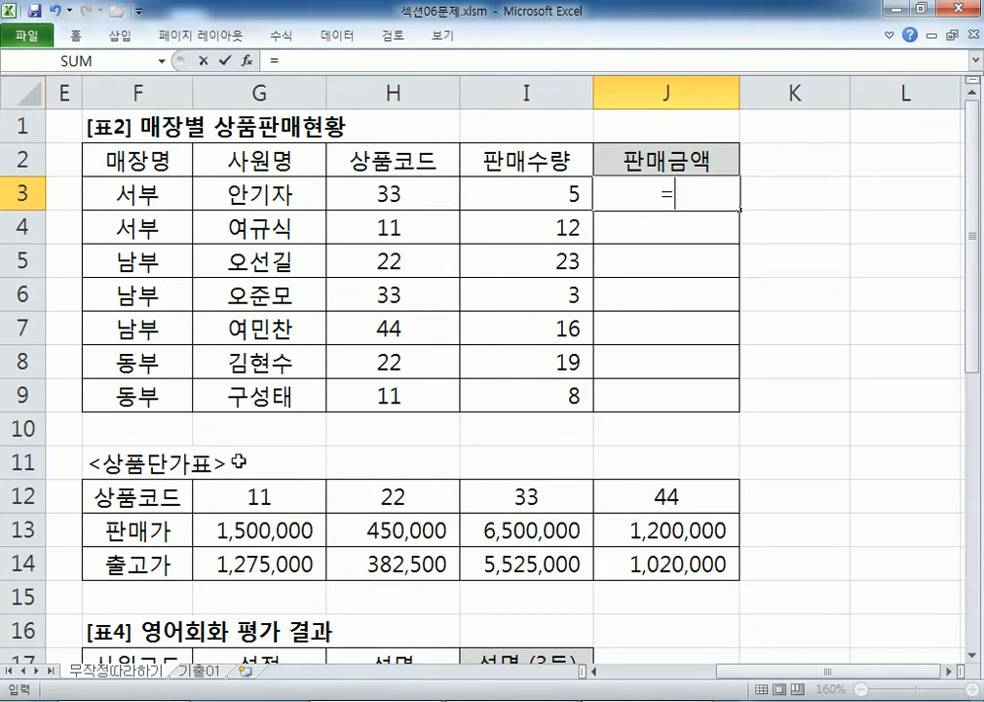
scroll(238, 460, "down", 2)
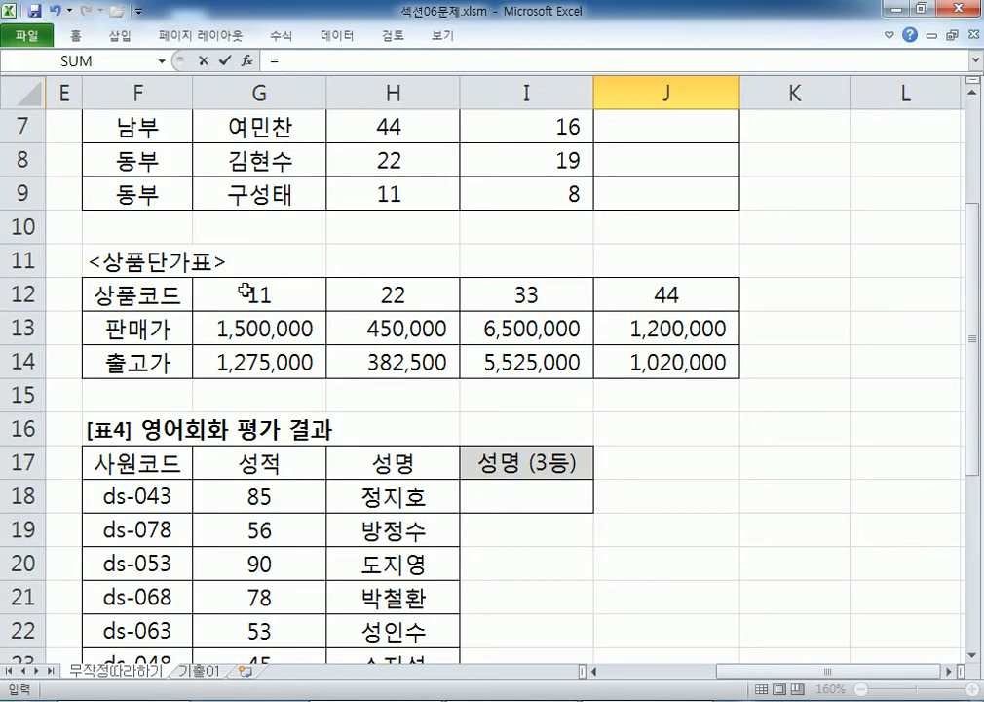
type("HLO")
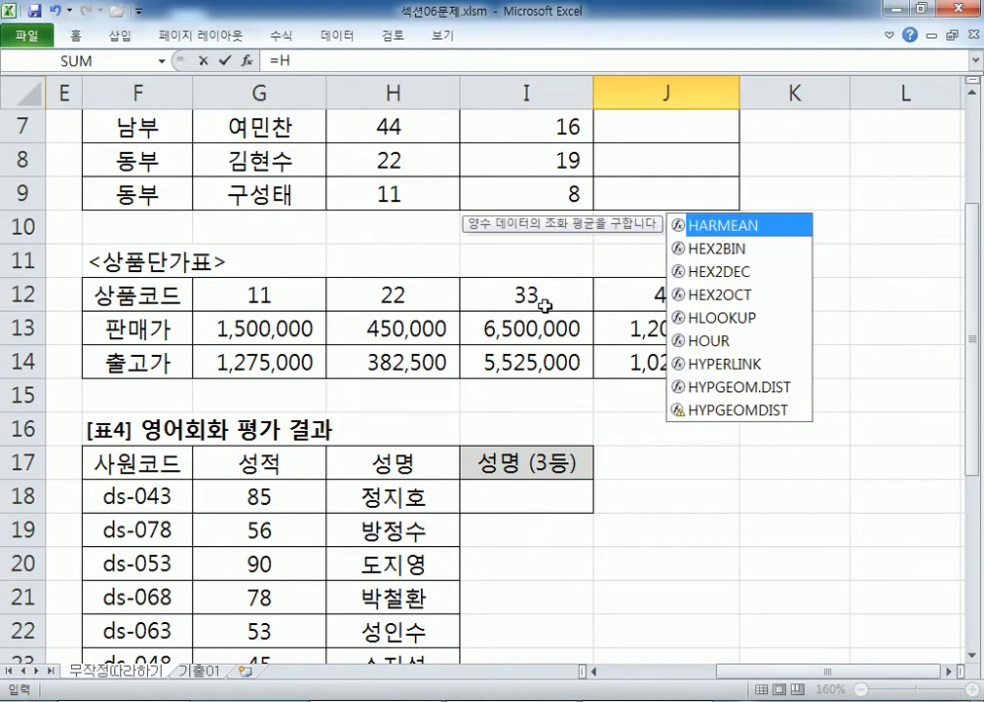
key("Tab")
scroll(634, 370, "up", 2)
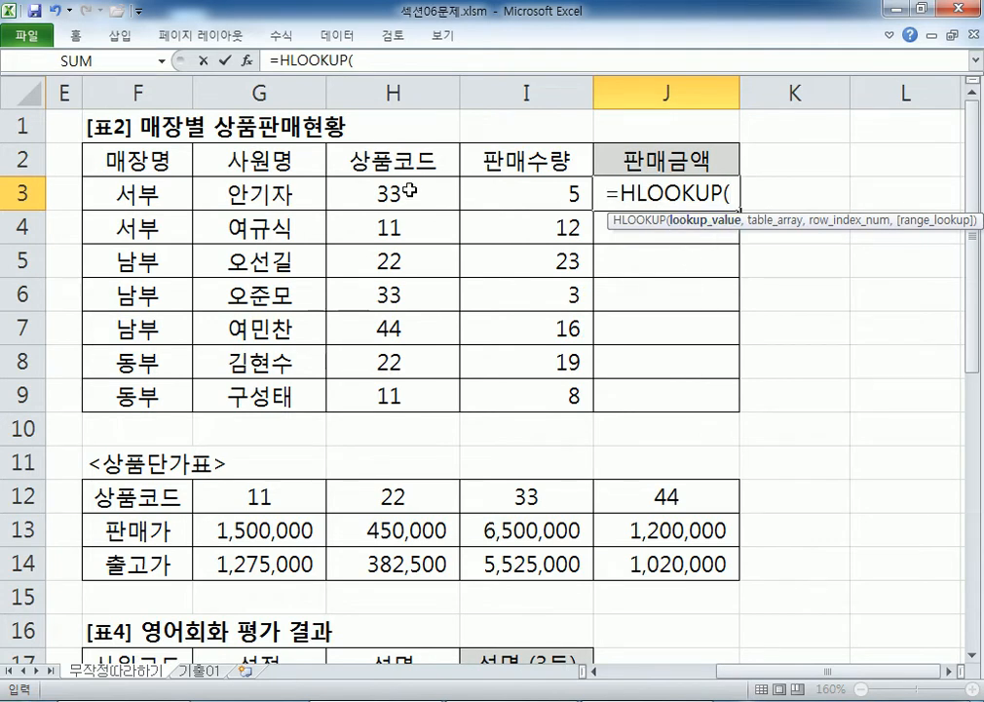
left_click(438, 193)
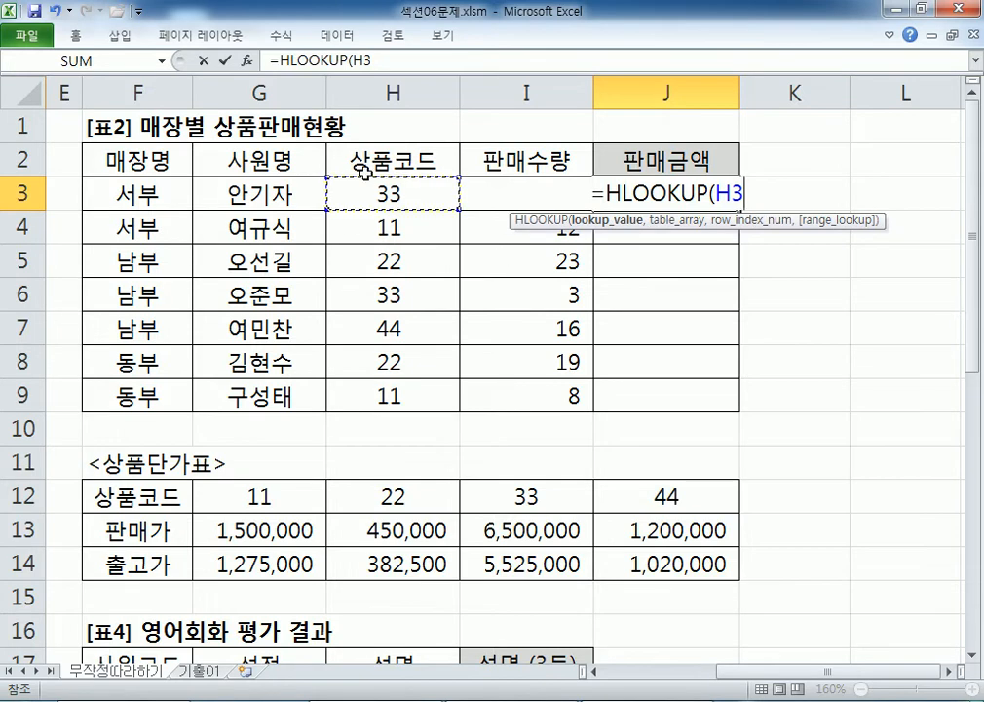
scroll(350, 186, "down", 1)
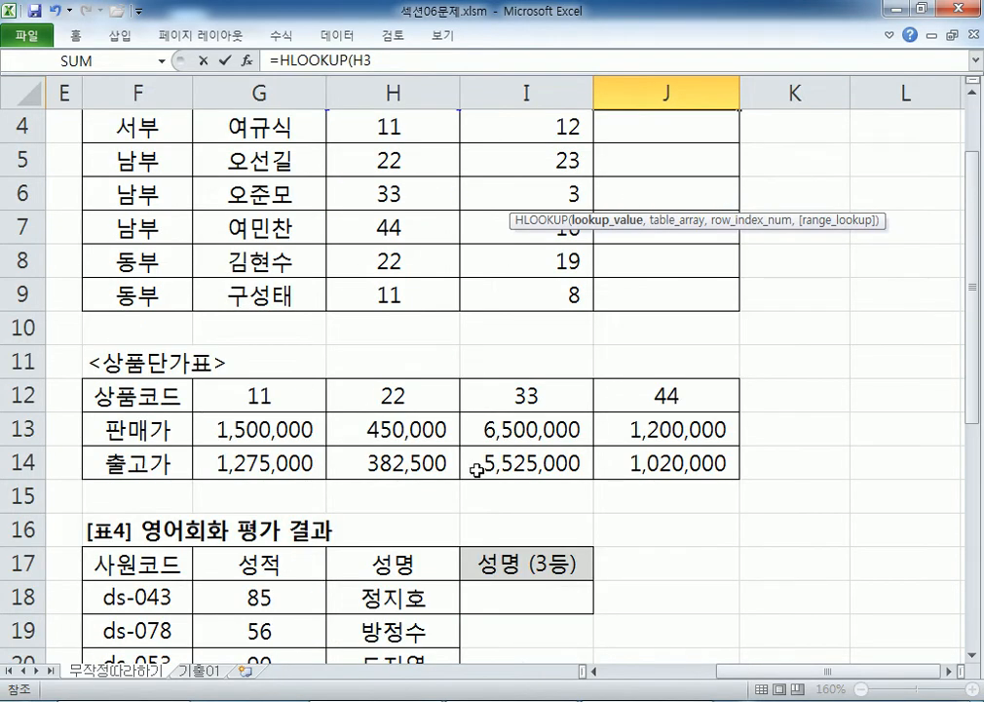
scroll(358, 379, "up", 1)
type(",")
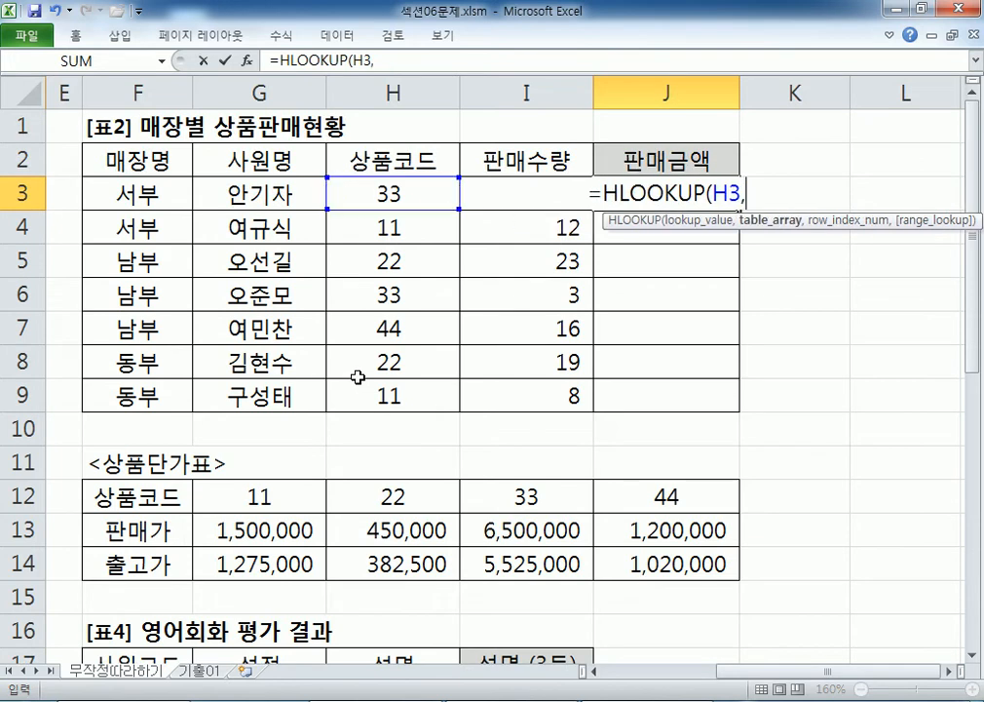
Set the HLOOKUP table array to the 상품단가표 range G12:J14 as the absolute reference $G$12:$J$14.
scroll(363, 377, "down", 1)
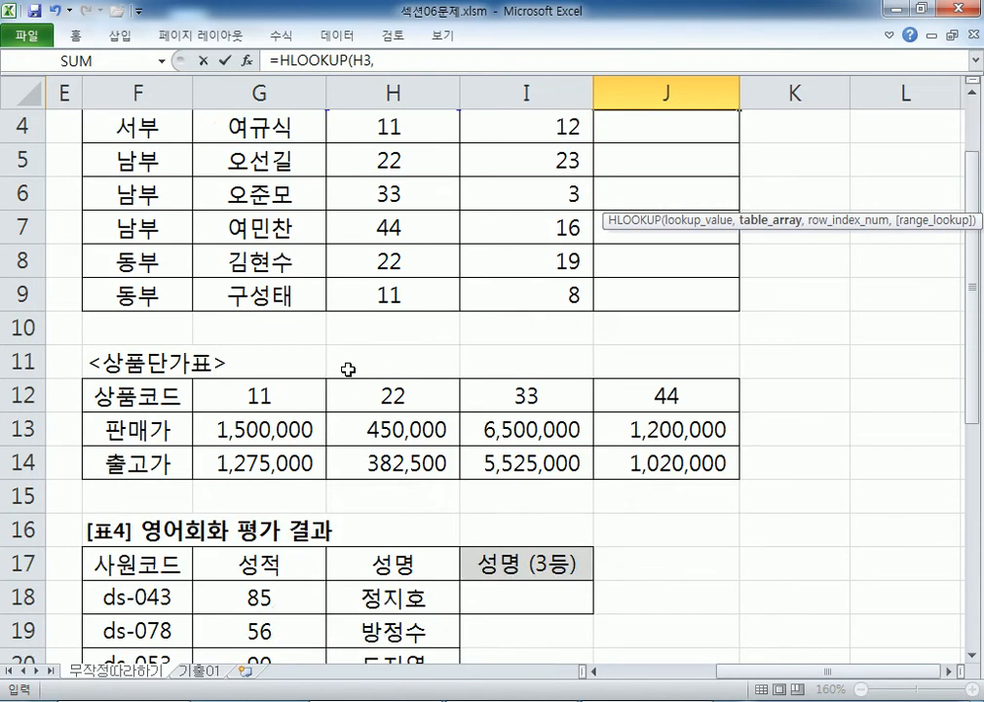
left_click(234, 392)
left_click_drag(235, 393, 611, 454)
scroll(417, 408, "down", 1)
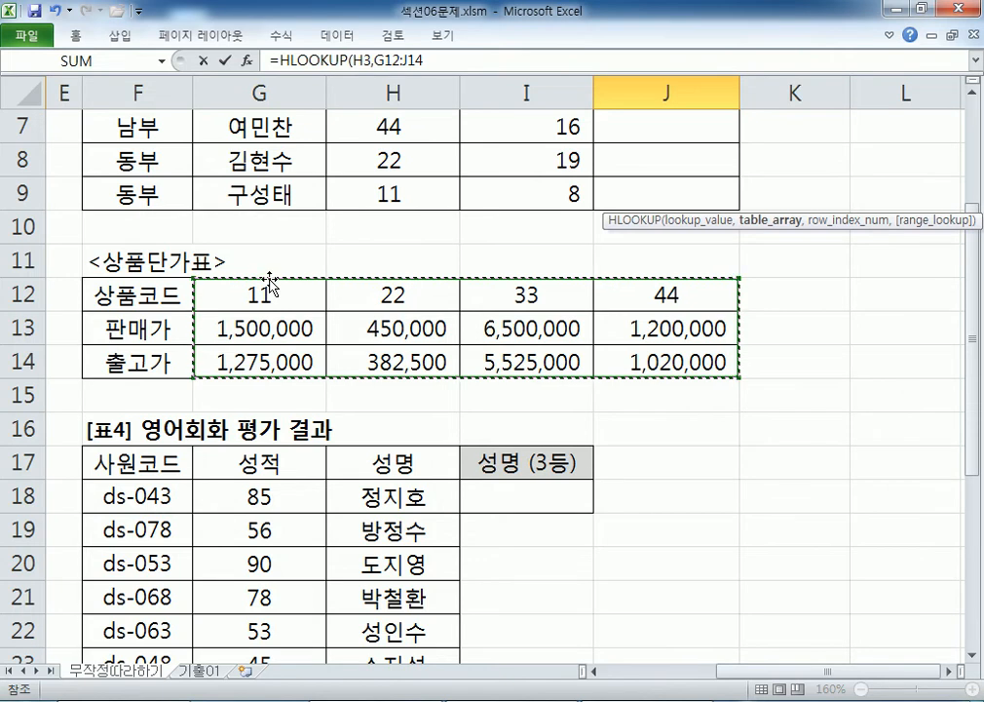
key("F4")
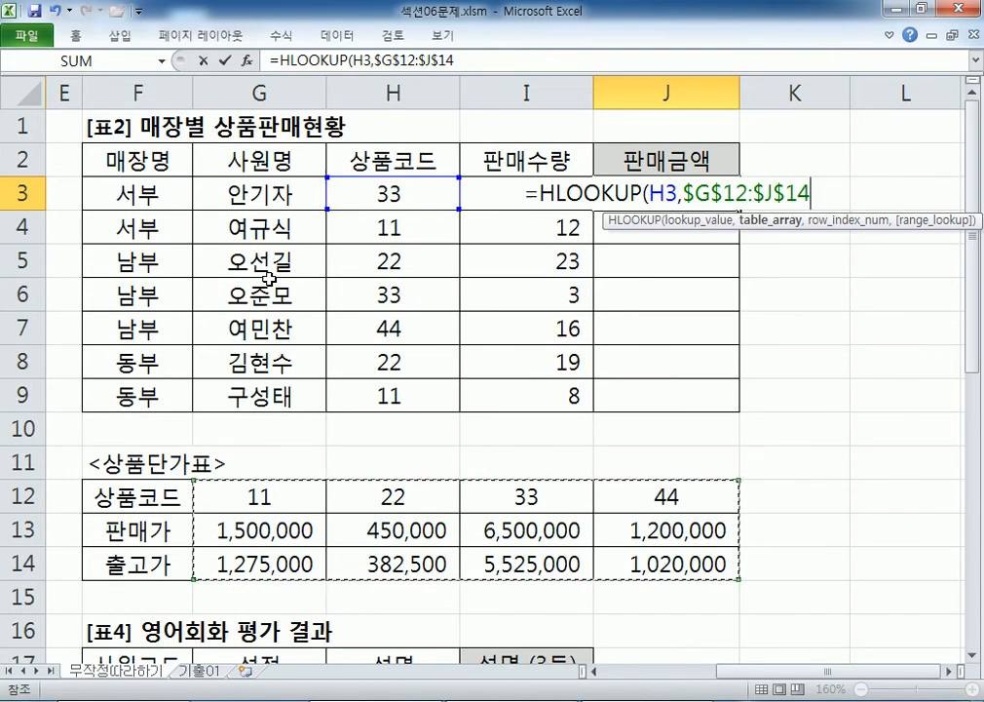
type(",")
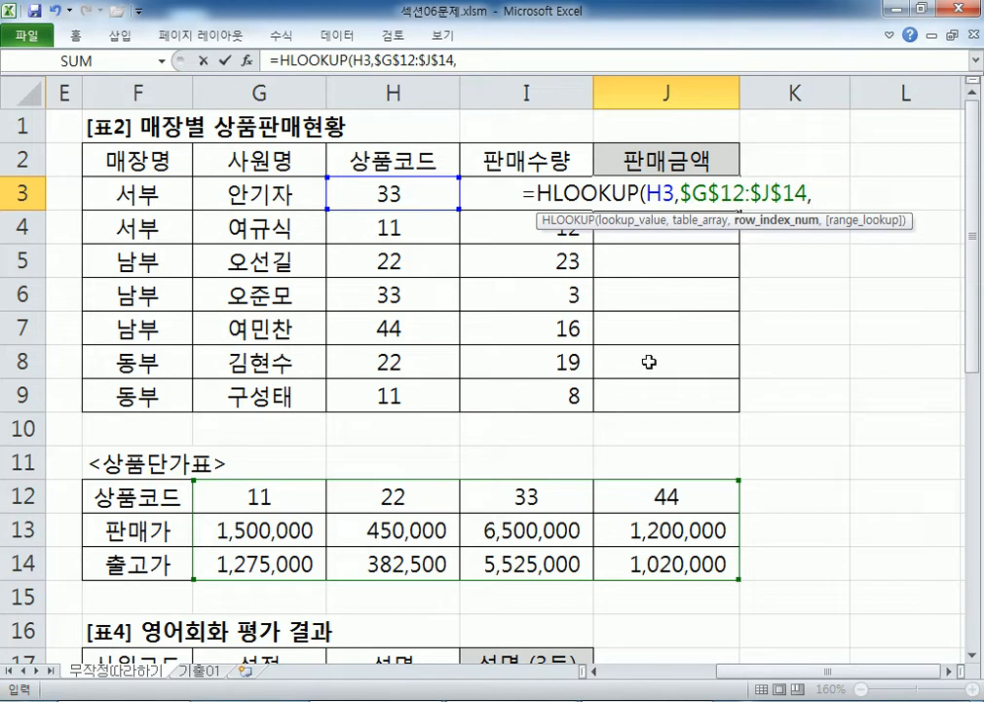
Set the row index to 2 and the match option to FALSE, and commit J3 as =HLOOKUP(H3,$G$12:$J$14,2,FALSE).
type("2")
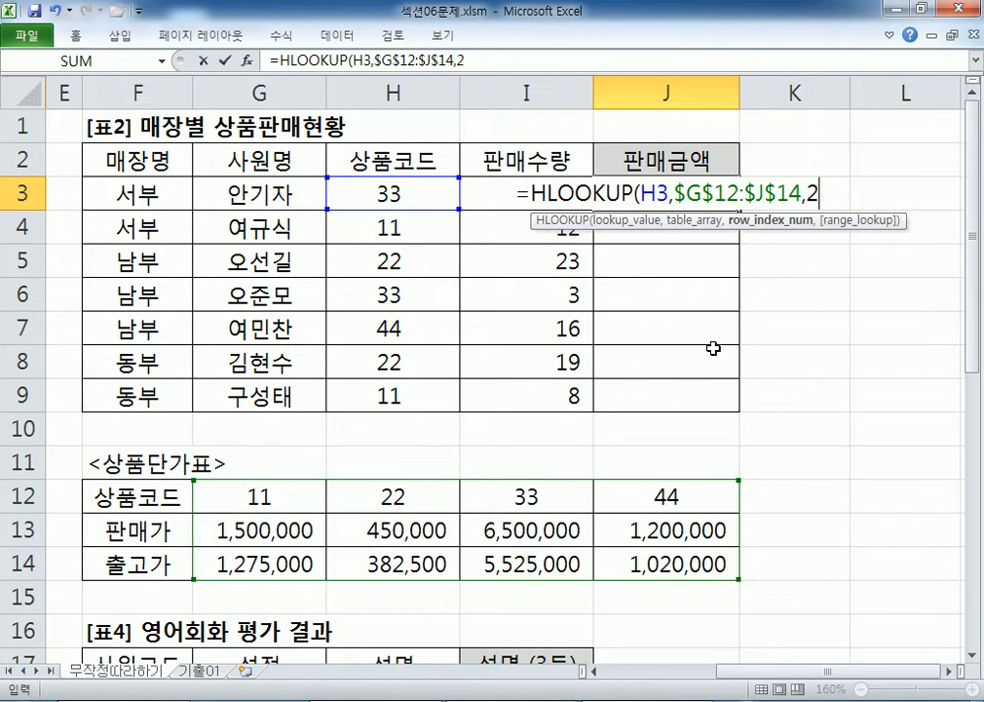
type(",")
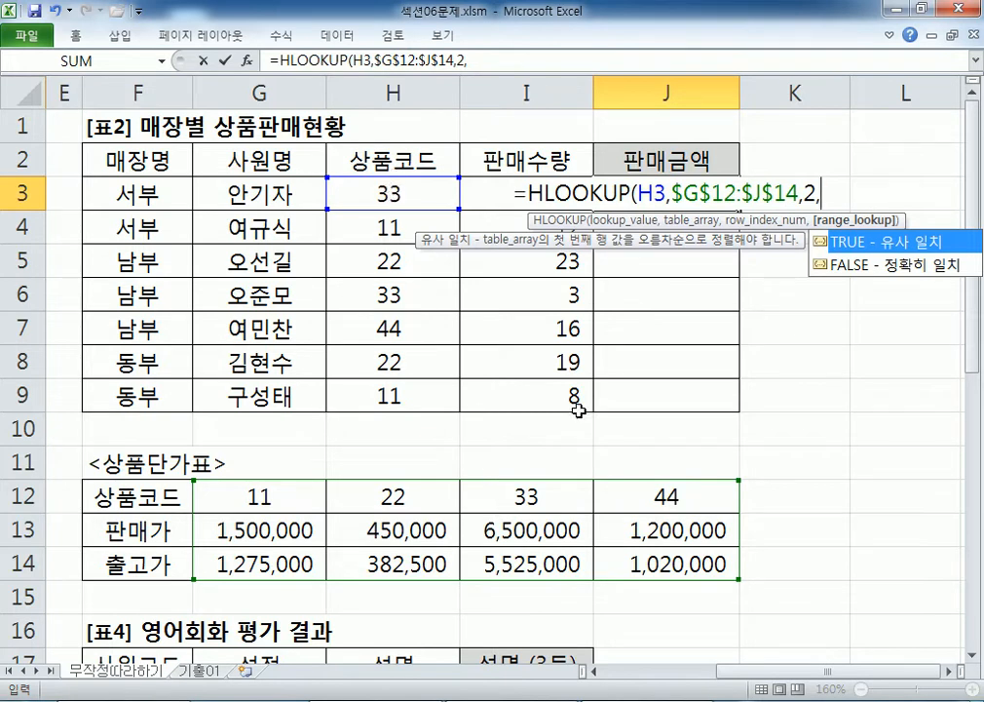
double_click(904, 265)
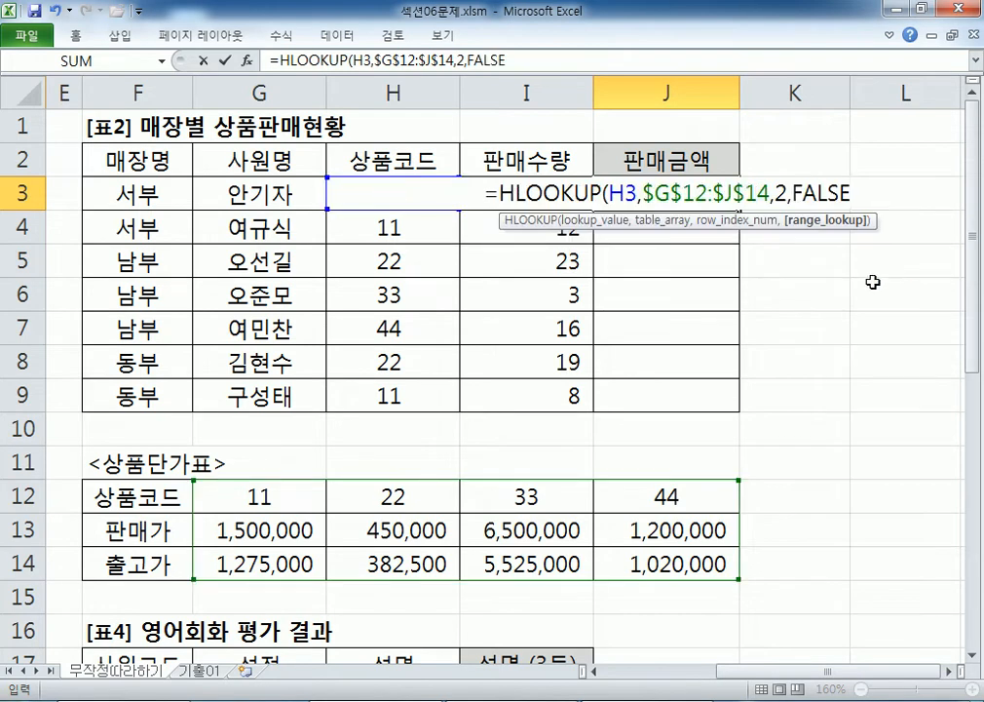
type(")")
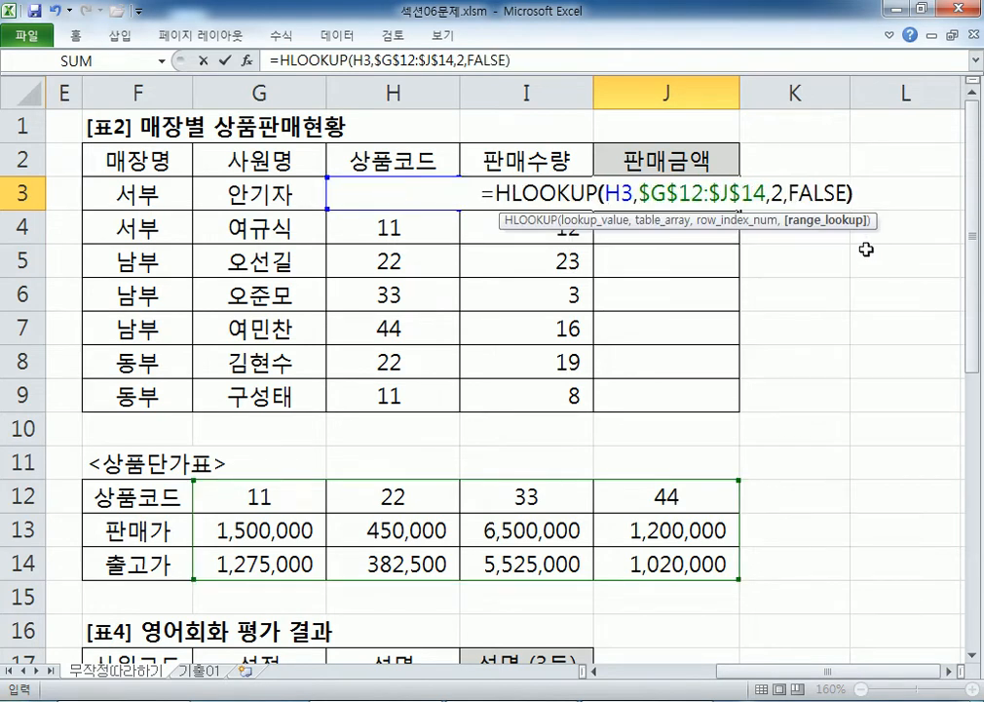
key("Return")
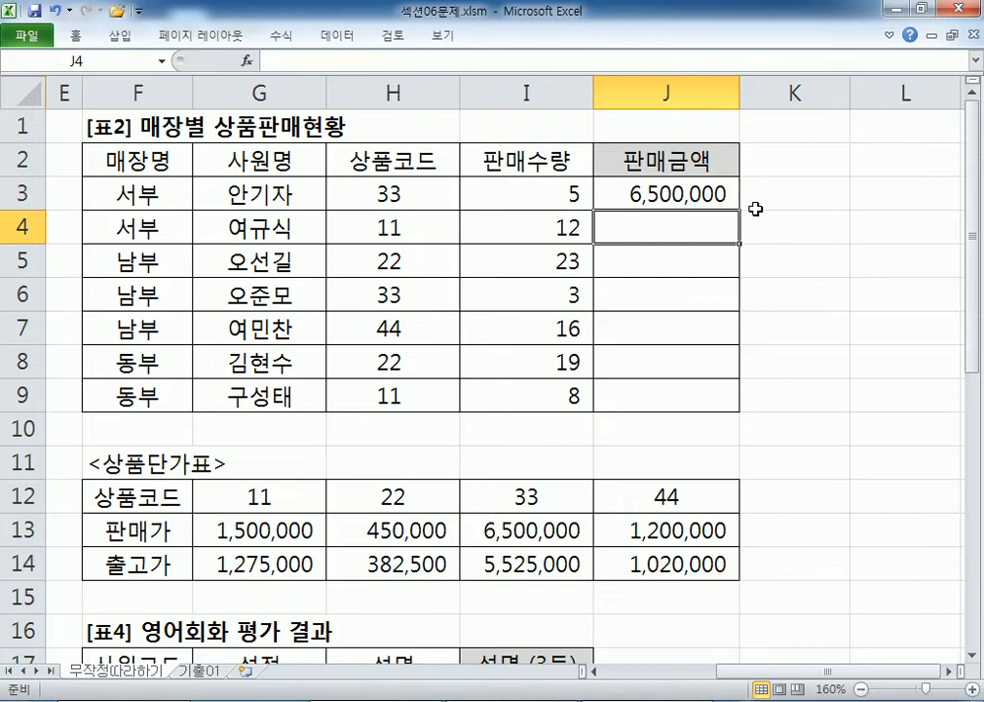
left_click(676, 194)
double_click(697, 193)
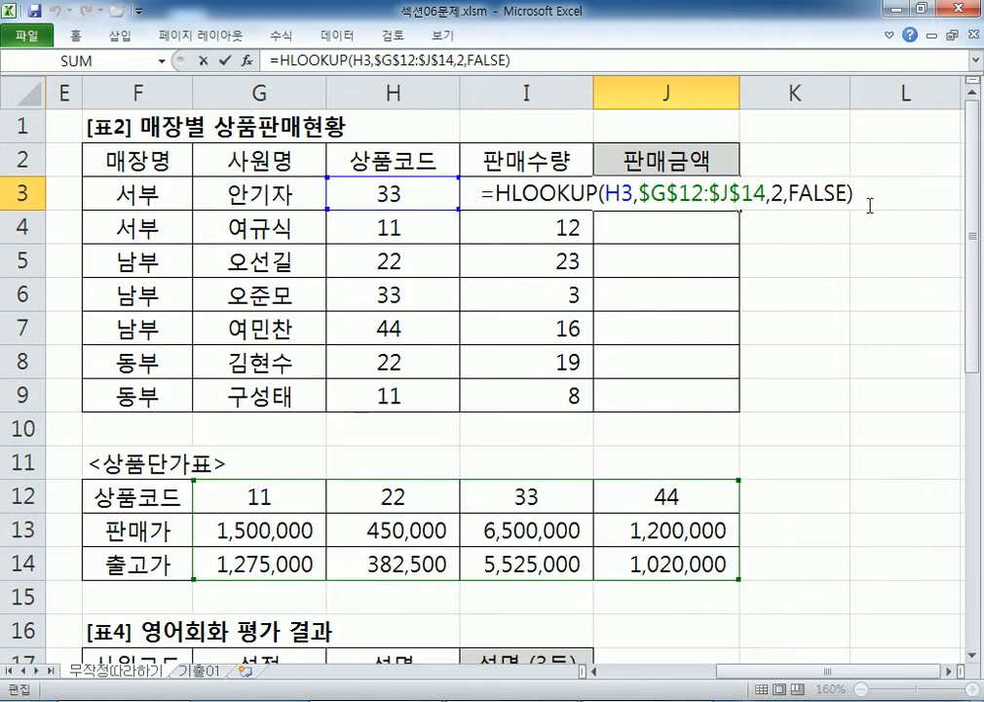
type("*")
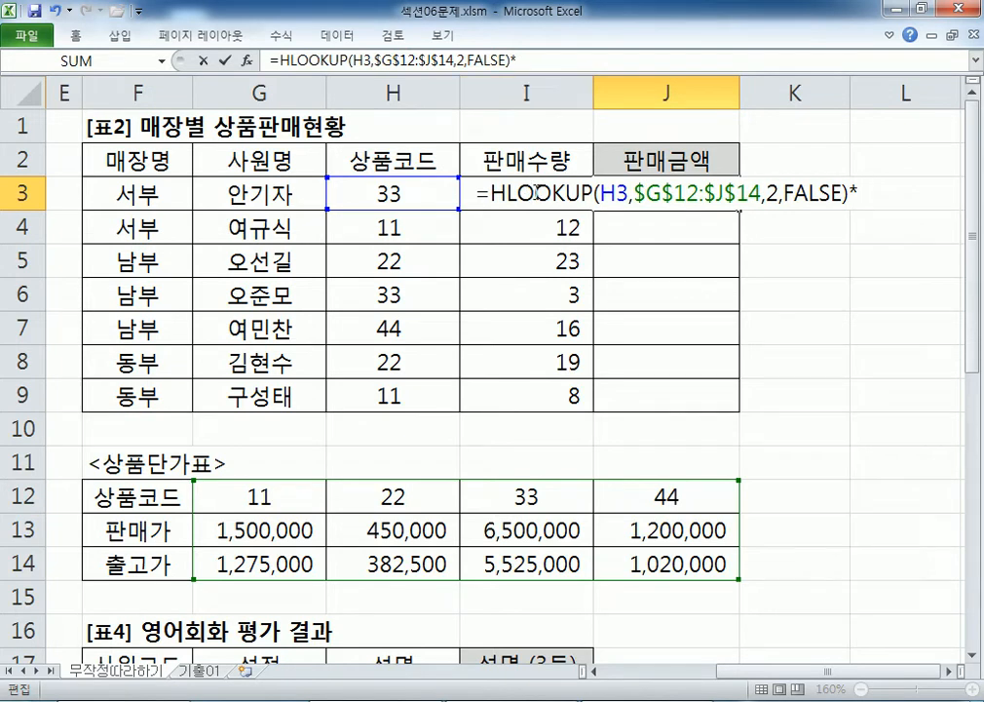
key("Escape")
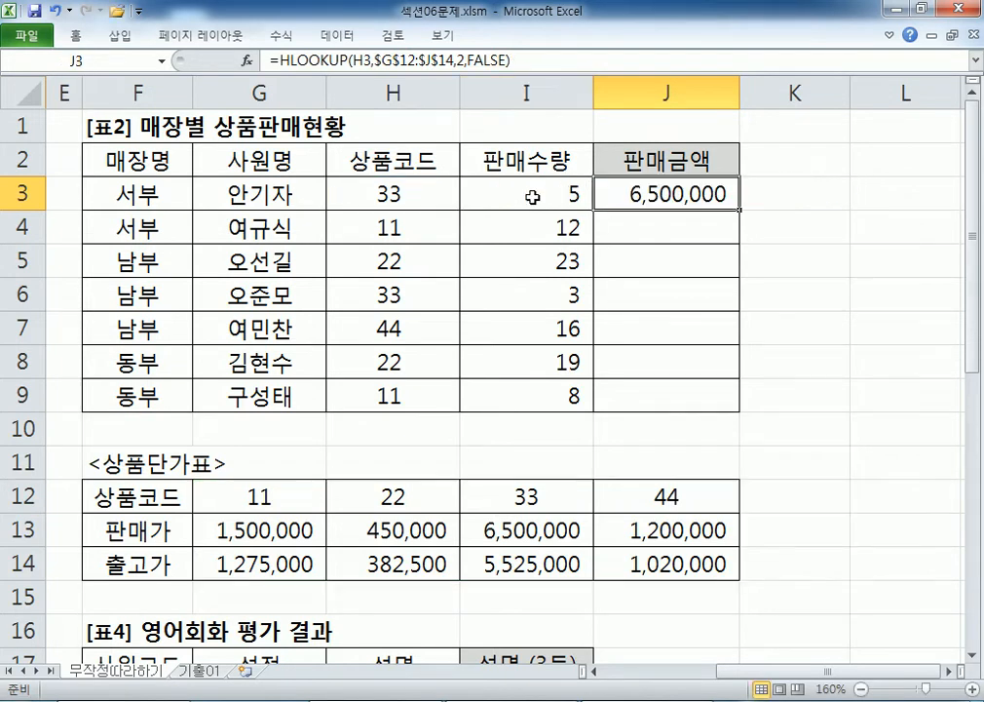
Append a multiplication operator to the end of J3's HLOOKUP formula, leaving the multiplier empty.
double_click(699, 195)
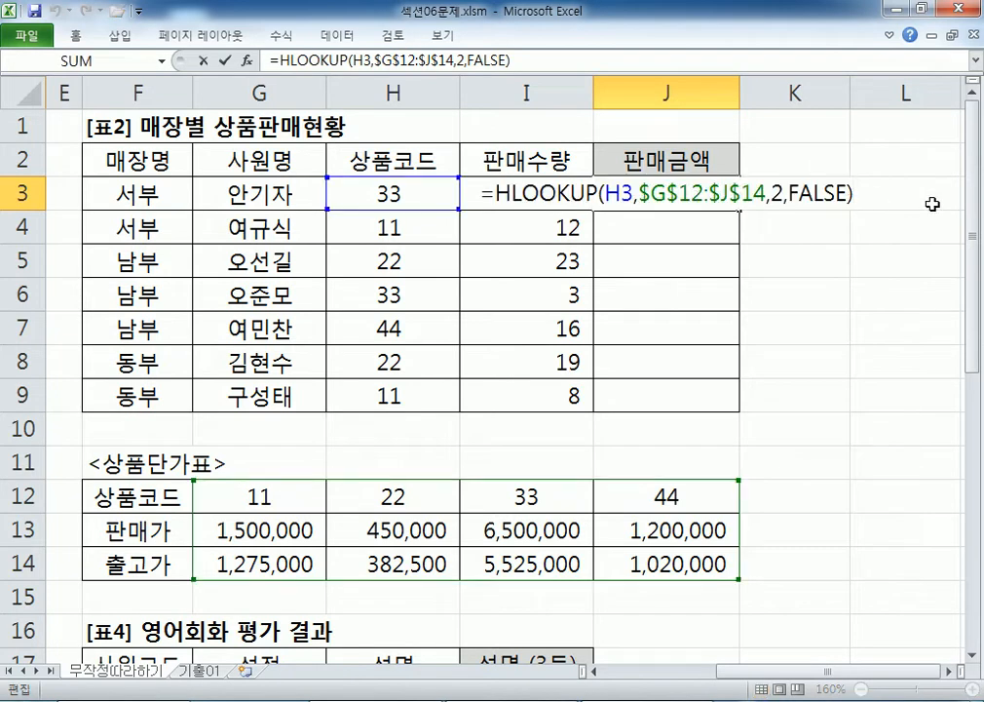
type("*I3")
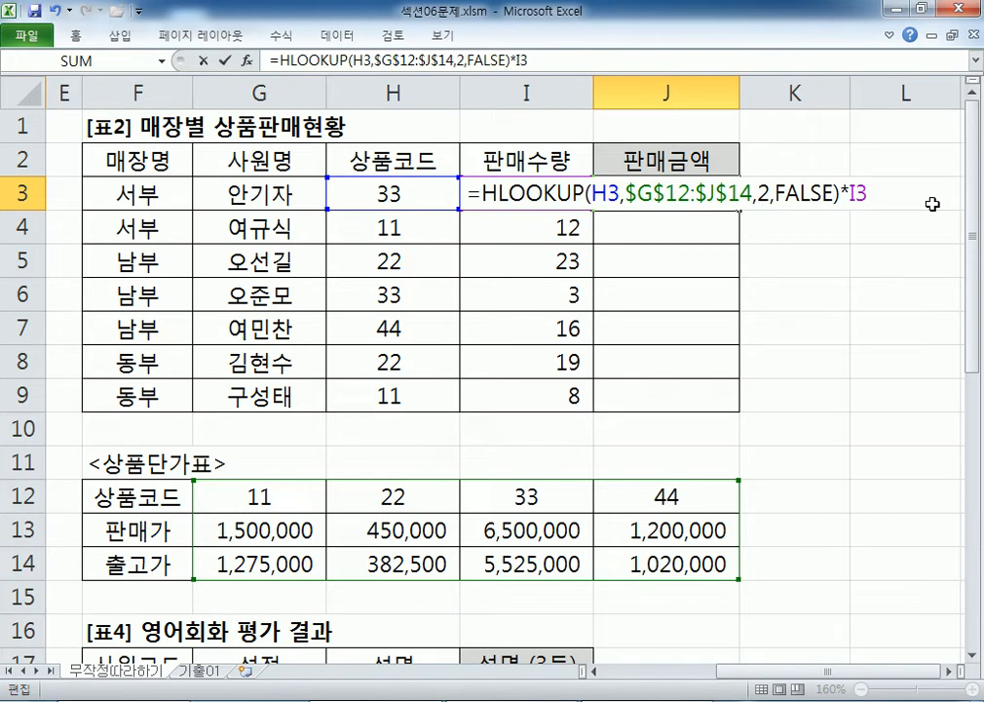
key("BackSpace")
key("BackSpace")
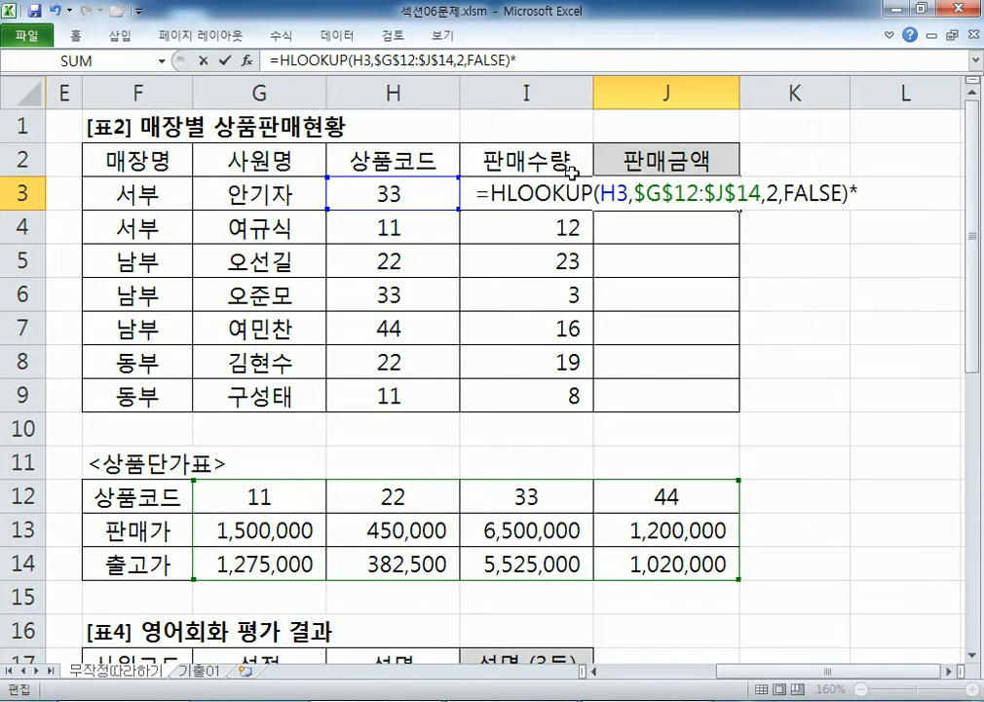
Try to pick the 판매수량 cell I3 as the multiplier, and pick the neighbouring cell H3 instead.
left_click(517, 196)
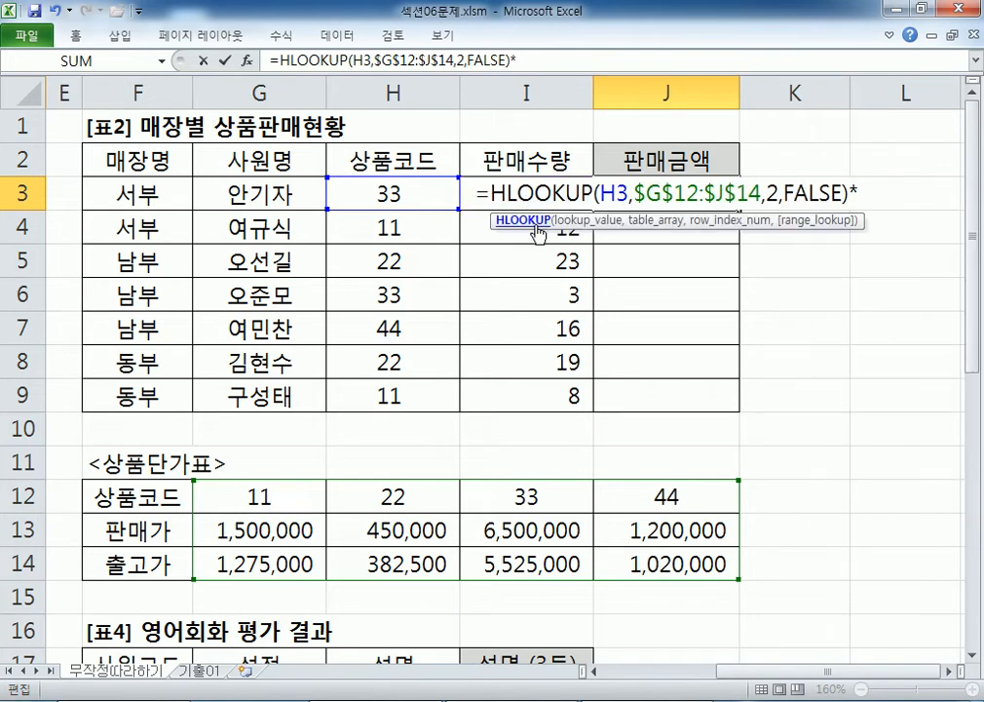
left_click(870, 200)
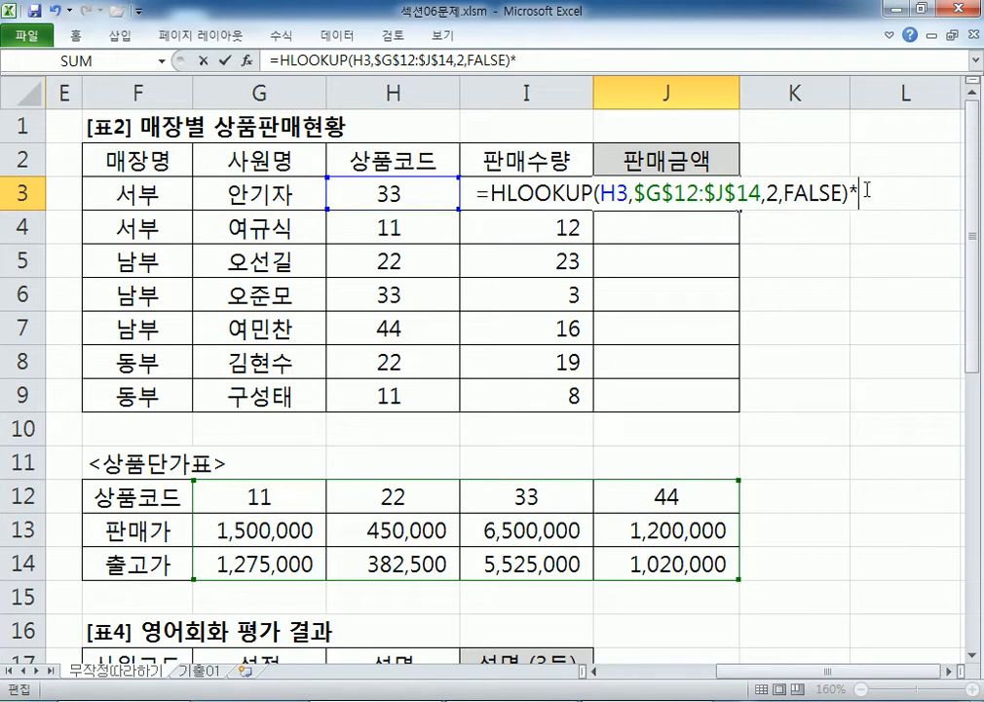
left_click(531, 225)
left_click(531, 154)
left_click(397, 191)
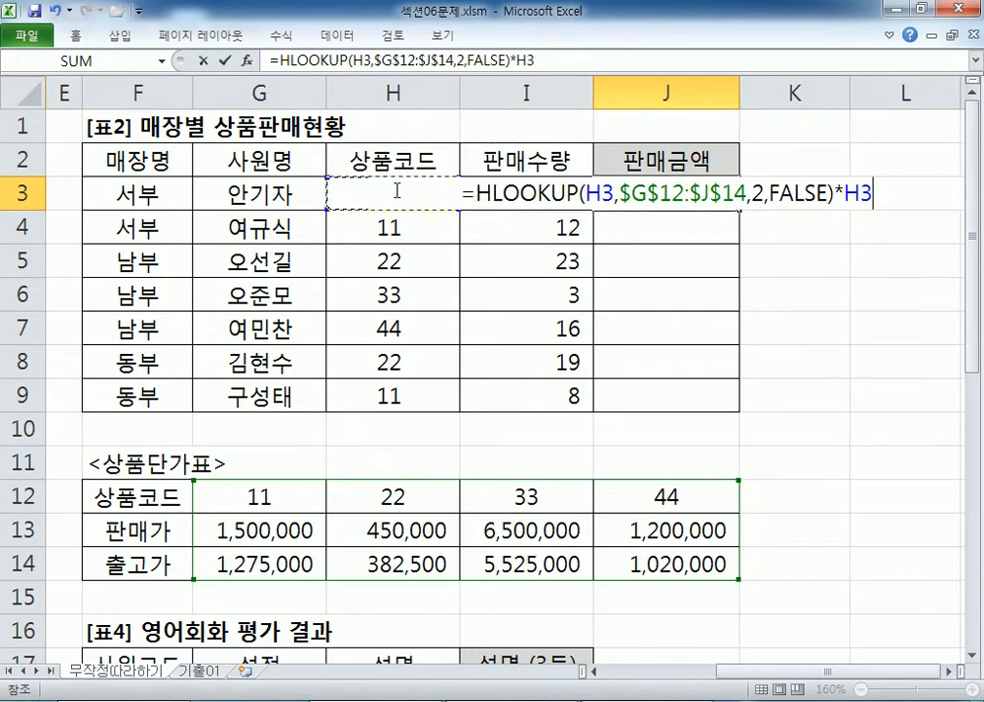
Shift the multiplier reference cell by cell among H3, I3 and I4, and delete the reference from the formula.
key("Right")
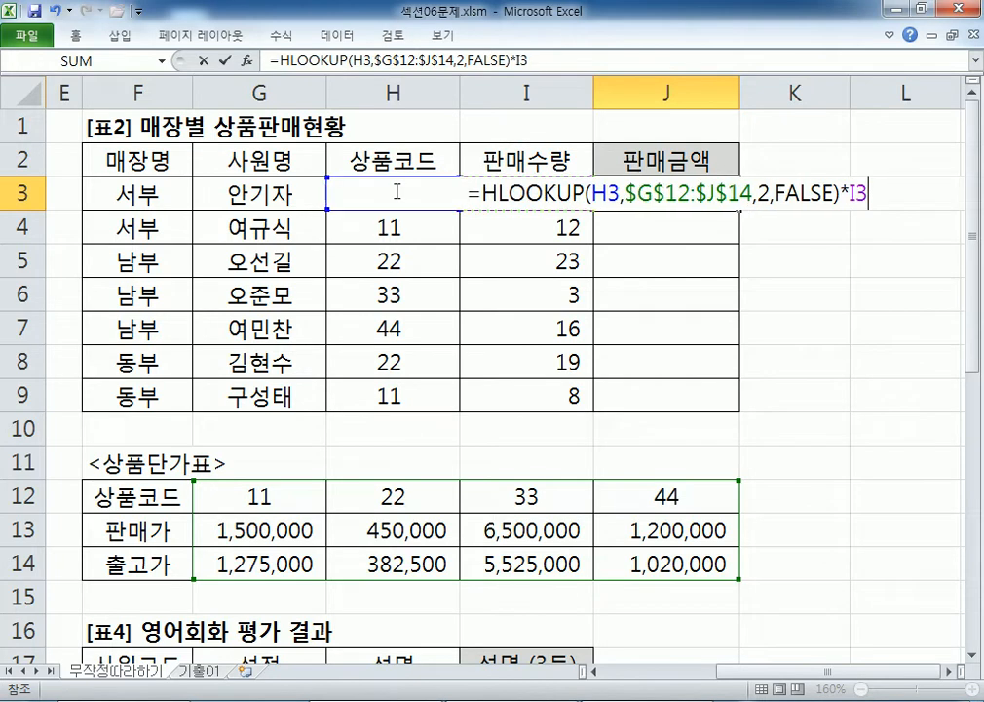
key("Down")
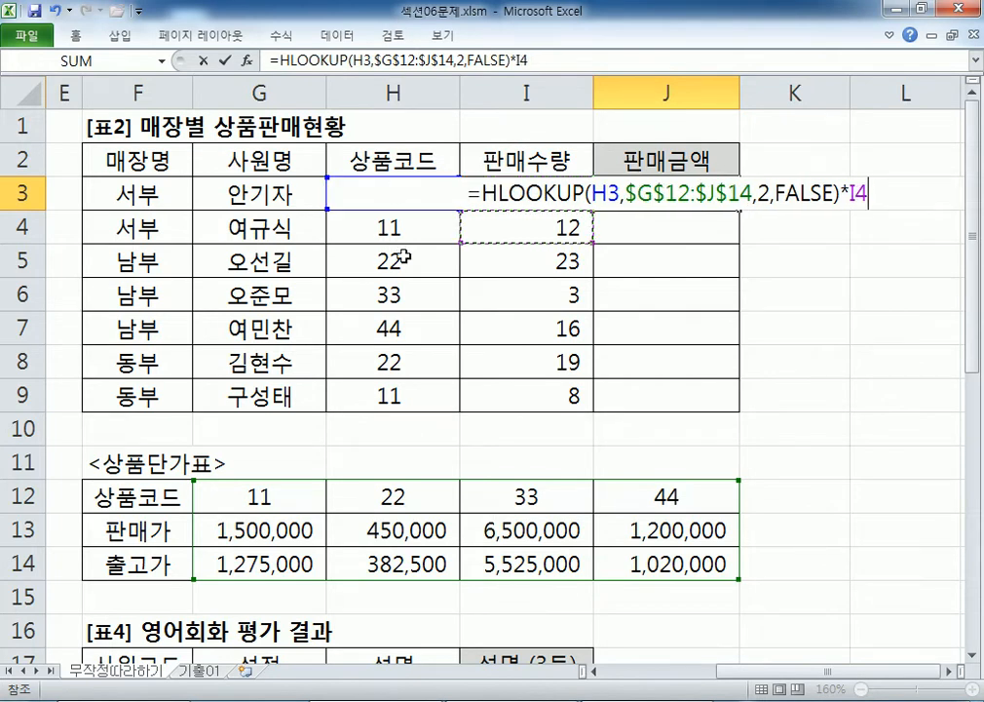
key("Up")
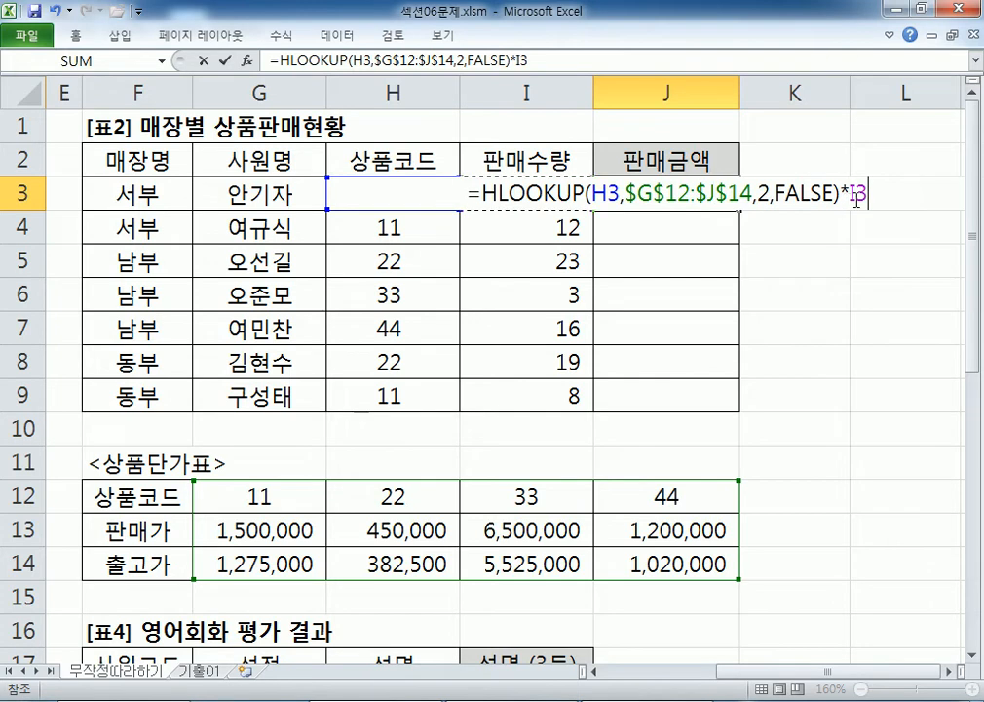
key("Left")
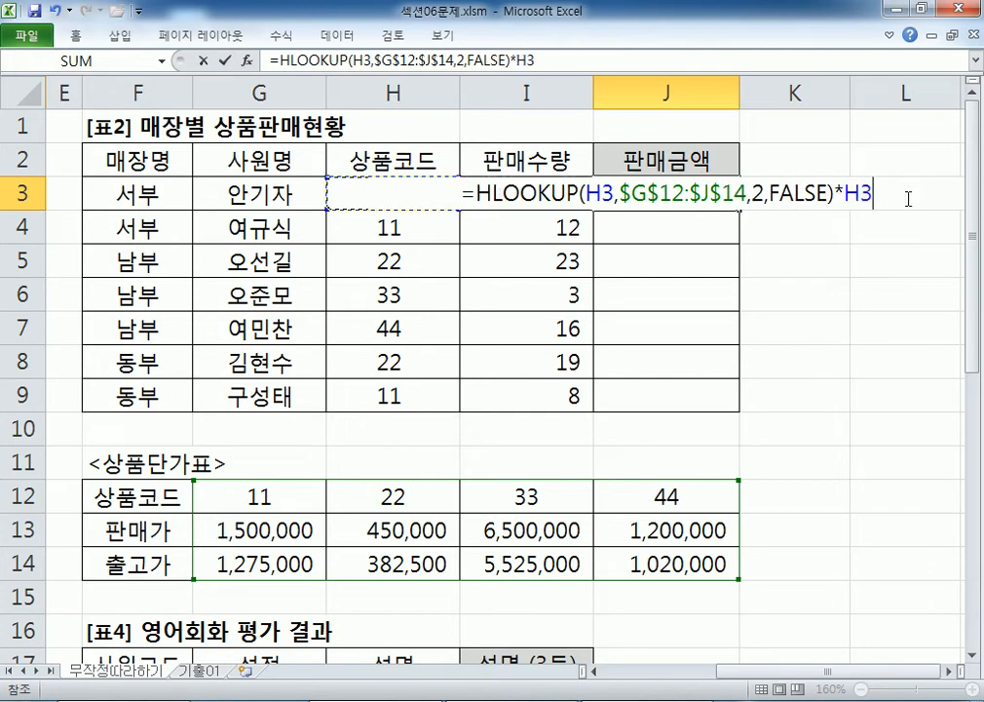
key("Right")
key("Right")
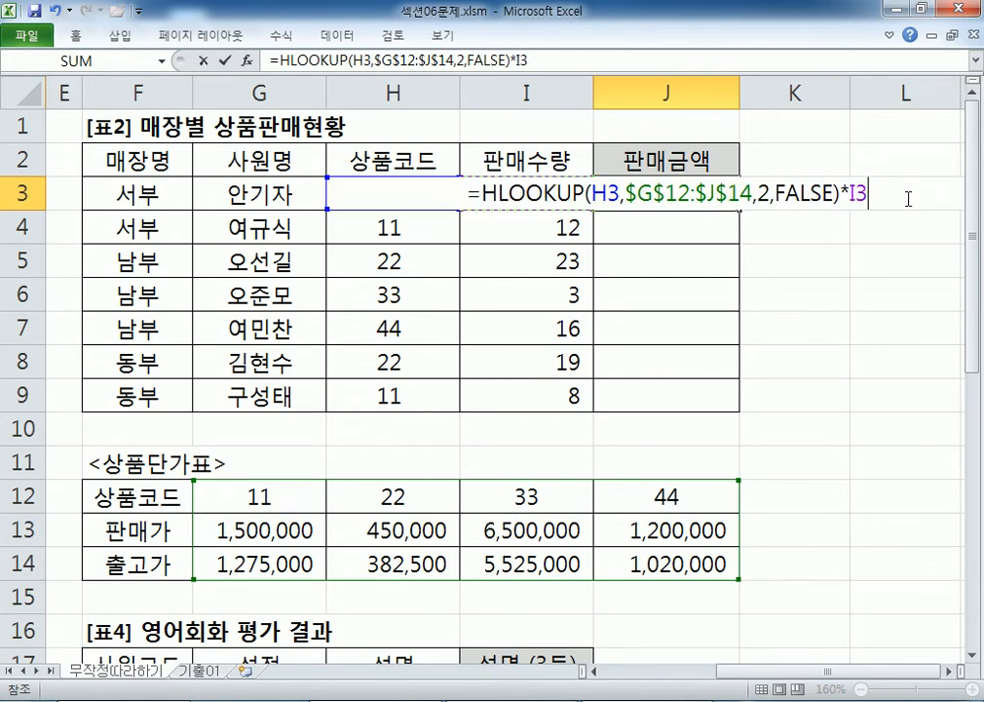
key("Left")
key("BackSpace")
key("BackSpace")
Complete J3's formula as =HLOOKUP(H3,$G$12:$J$14,2,FALSE)*I3 and fill it down through J9.
type("I3")
key("Return")
left_click(717, 202)
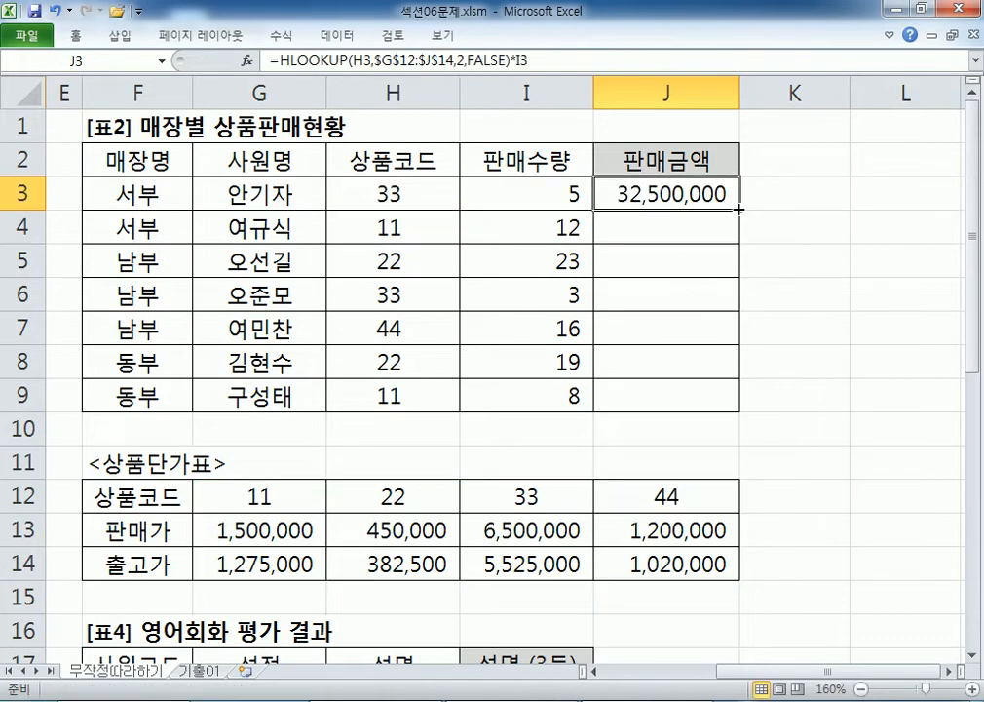
double_click(742, 209)
left_click(682, 200)
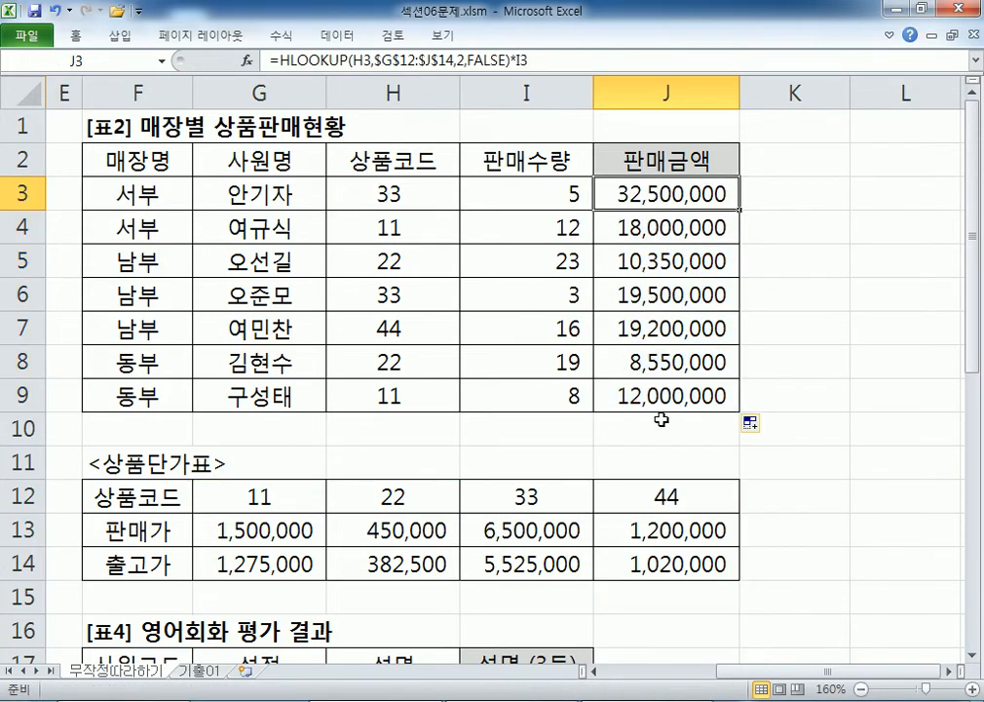
Examine the lookup range G12:J14 along its 상품코드 row and compare it with the product codes in H3:H9.
left_click_drag(283, 494, 617, 557)
scroll(655, 487, "down", 2)
left_click_drag(268, 292, 649, 364)
key("Tab")
key("Tab")
key("Tab")
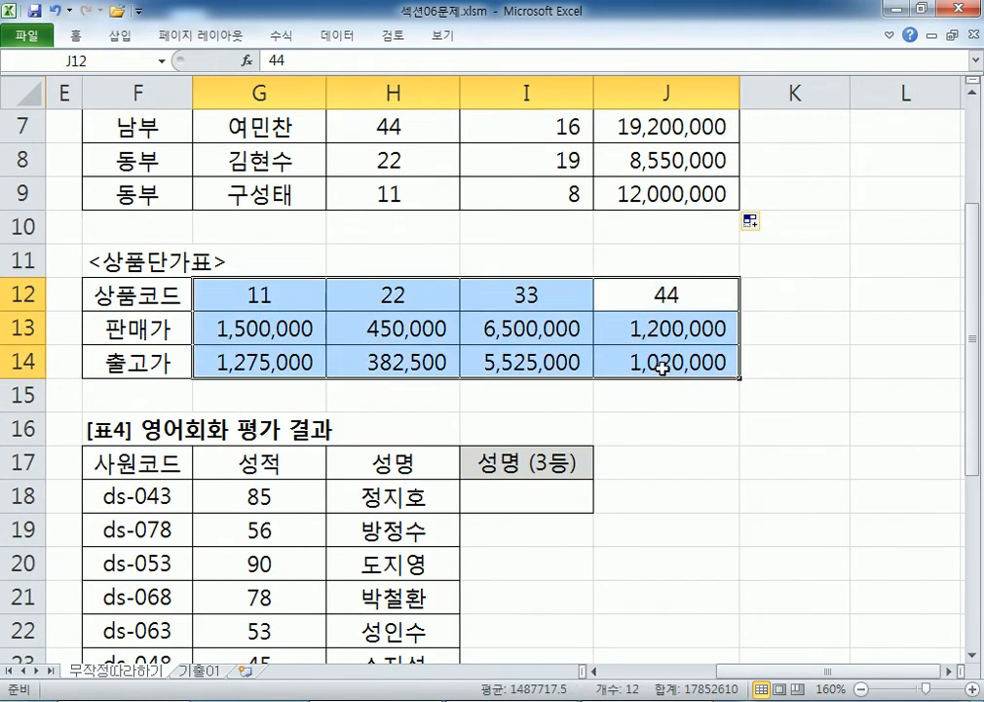
key("shift+Tab")
key("shift+Tab")
key("shift+Tab")
scroll(384, 195, "up", 2)
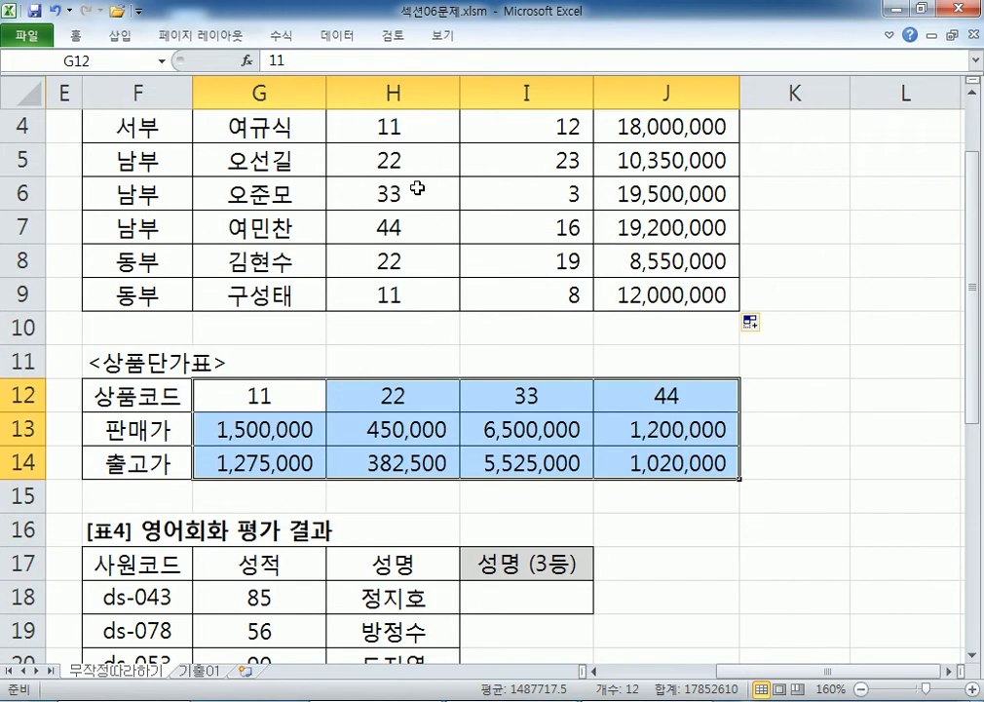
left_click_drag(437, 194, 387, 391)
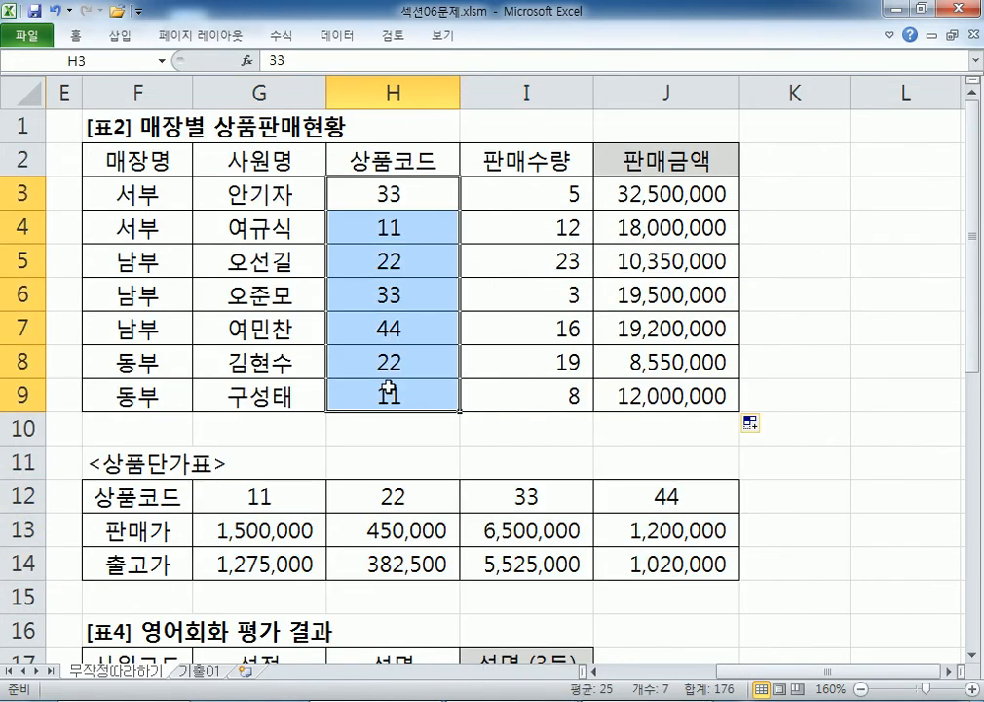
Examine the loan rate lookup range A12:C14 and the middle code digit inside table 1's first 접수코드, cell A3.
key("Home")
scroll(303, 339, "down", 1)
left_click_drag(124, 395, 334, 460)
key("Return")
key("Return")
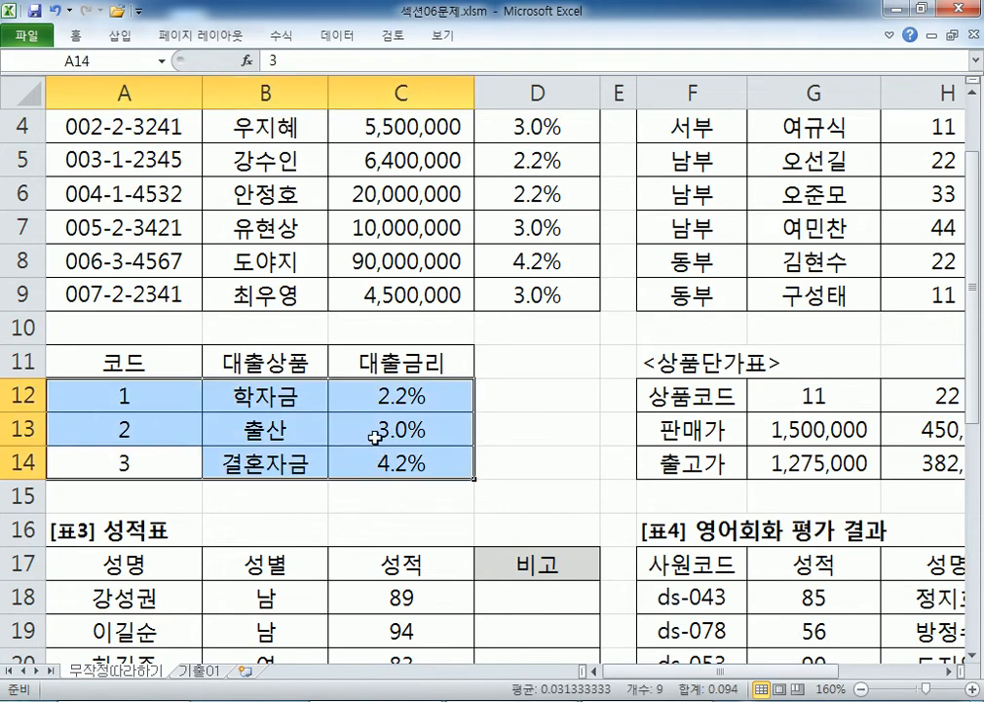
scroll(155, 398, "up", 1)
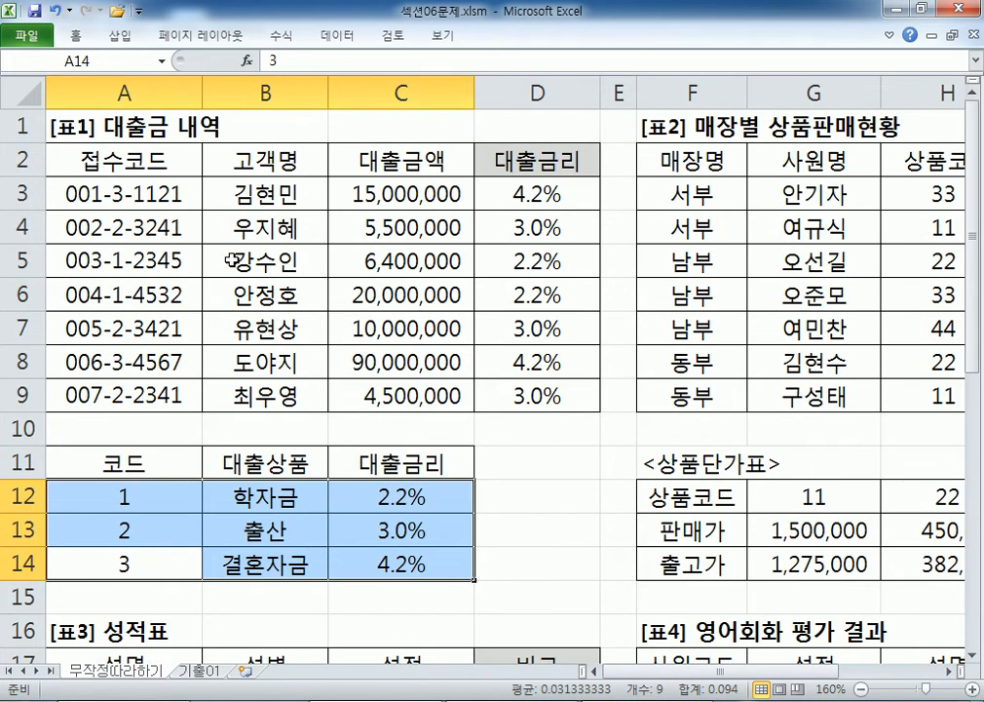
double_click(112, 190)
left_click_drag(113, 193, 125, 196)
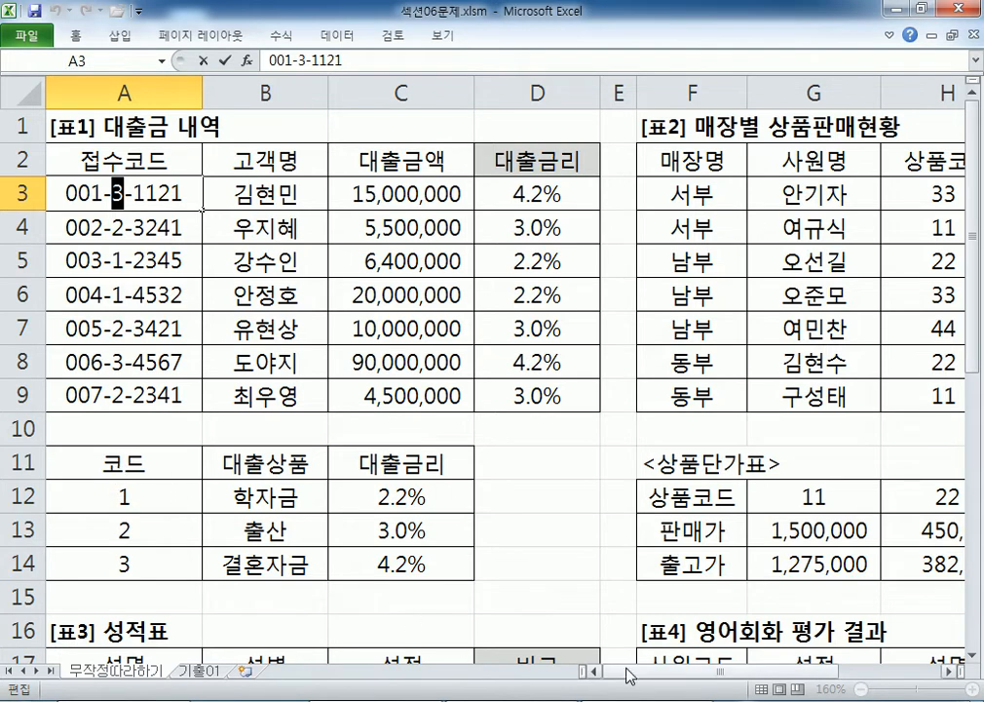
Step through the price table range including its title row, G11:J14, to the 판매가 for product code 33.
scroll(403, 422, "right", 3)
left_click_drag(378, 456, 790, 565)
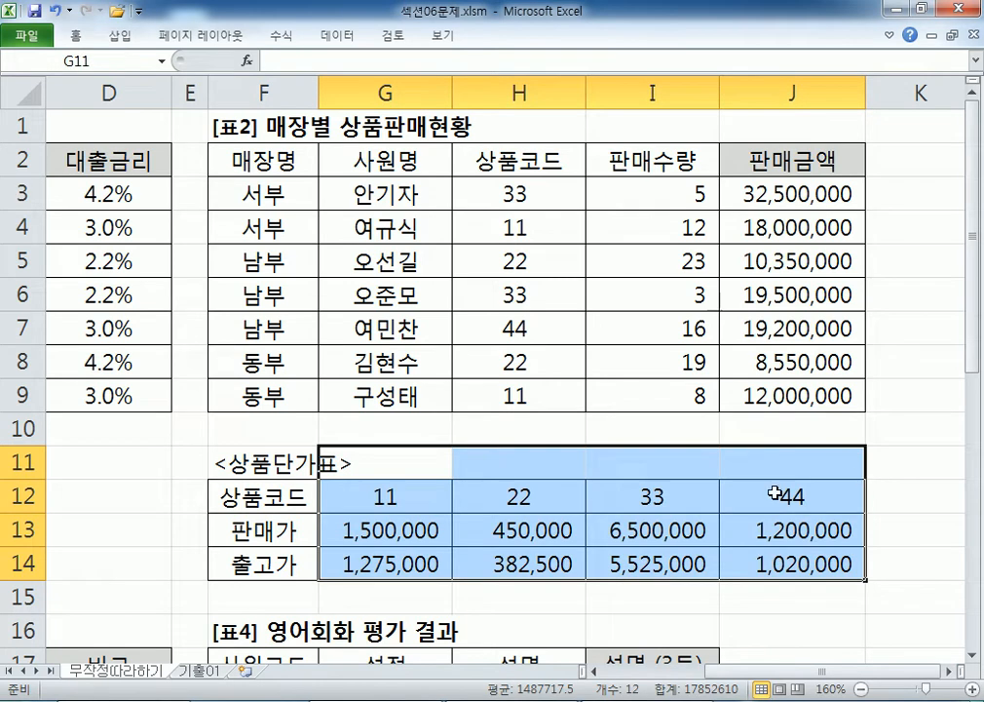
key("Tab")
key("Tab")
key("Return")
key("Return")
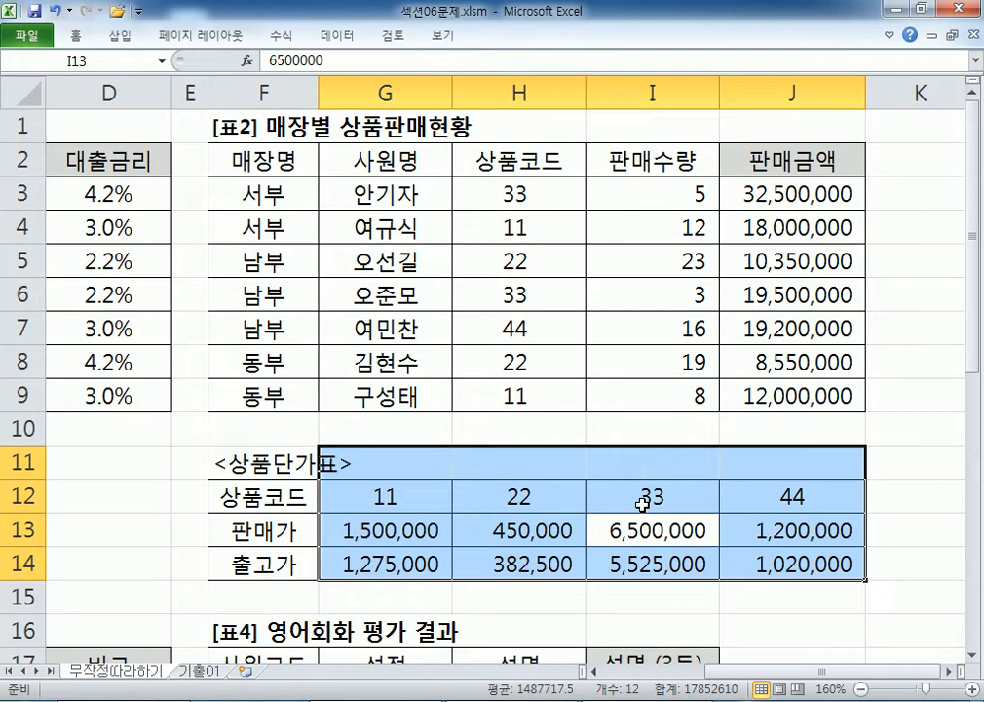
Review the HLOOKUP formula in J3 and trace its row index 2 within the lookup range G12:J14.
left_click(726, 193)
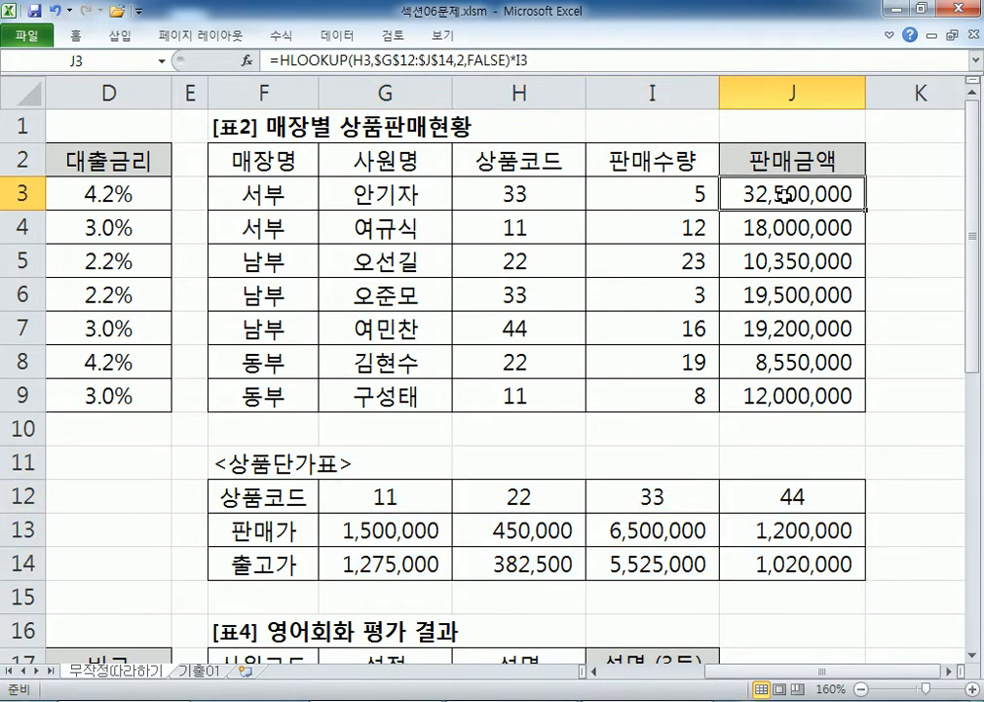
double_click(844, 195)
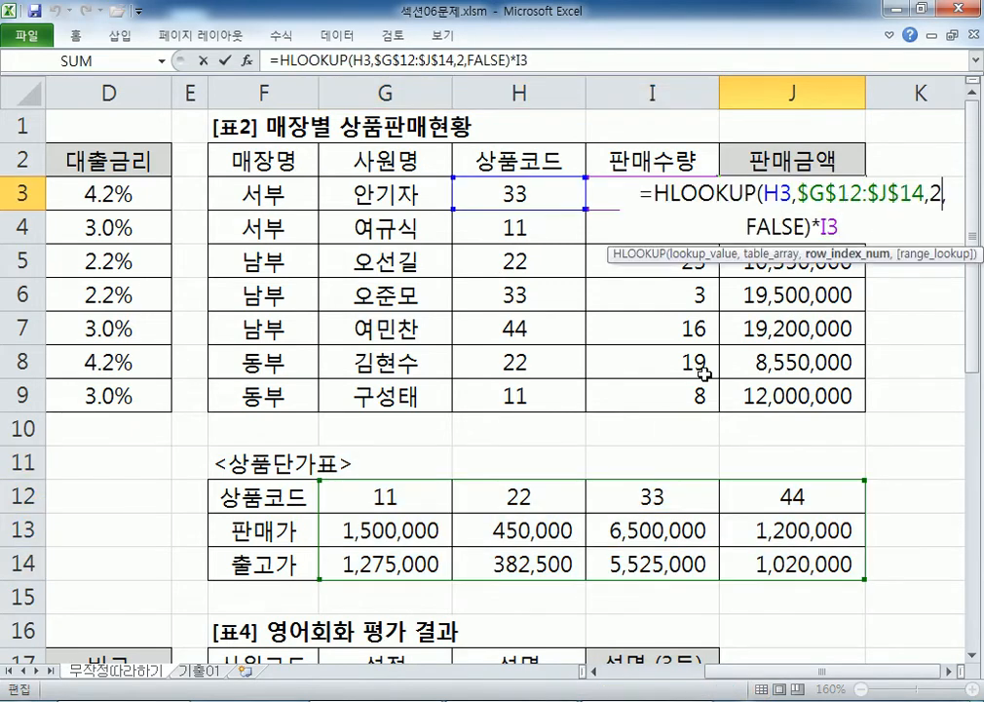
left_click_drag(401, 495, 764, 568)
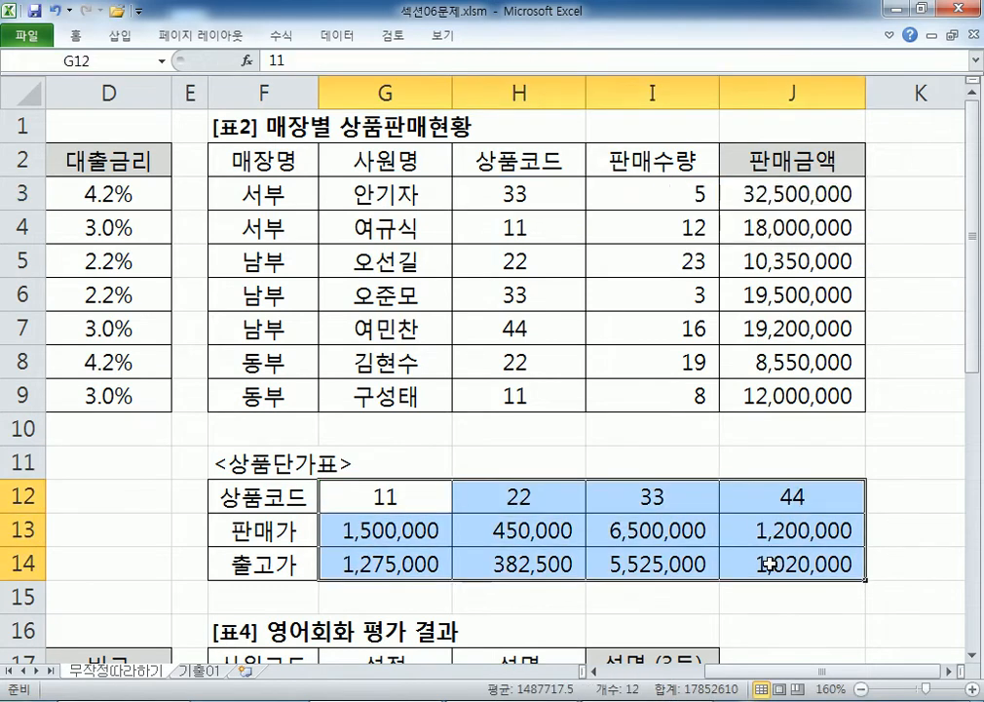
key("Tab")
key("Tab")
key("Return")
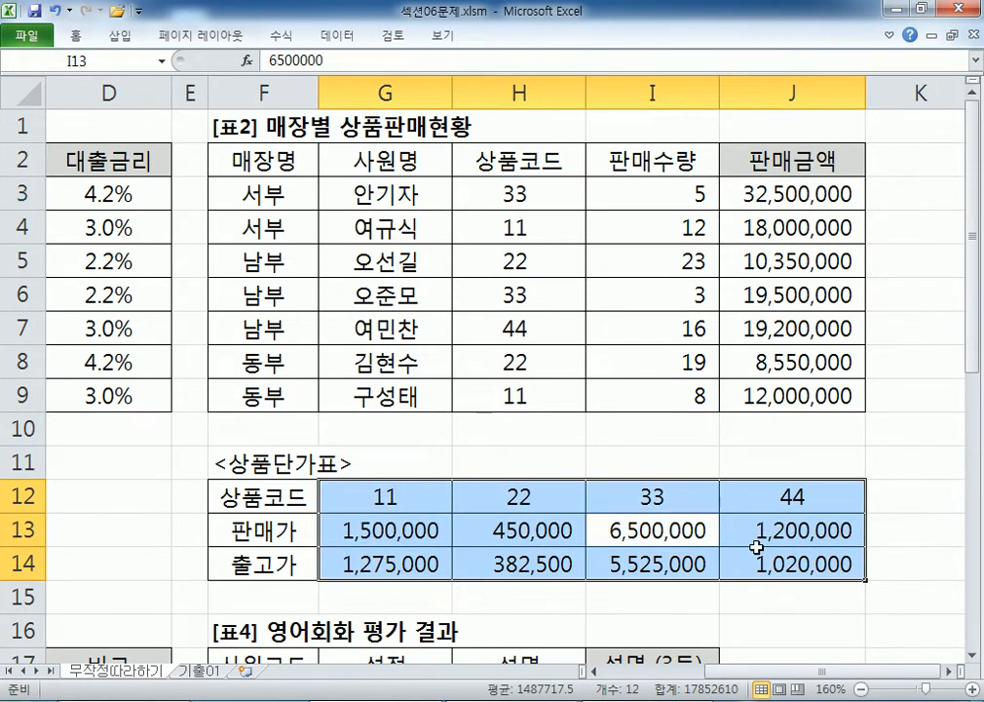
Examine the wider range G11:J14 cell by cell, checking which row of it holds the 판매가 values.
key("shift+Tab")
key("shift+Tab")
left_click_drag(385, 460, 775, 560)
key("Tab")
key("Return")
key("Return")
key("shift+Tab")
key("shift+Tab")
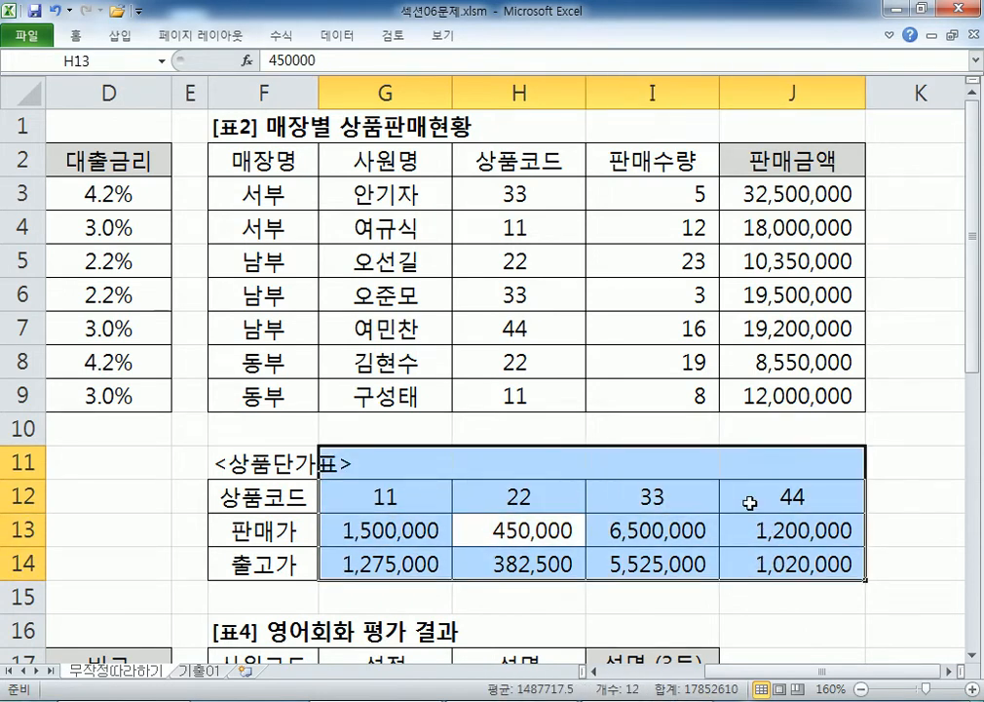
key("Tab")
key("Tab")
key("Tab")
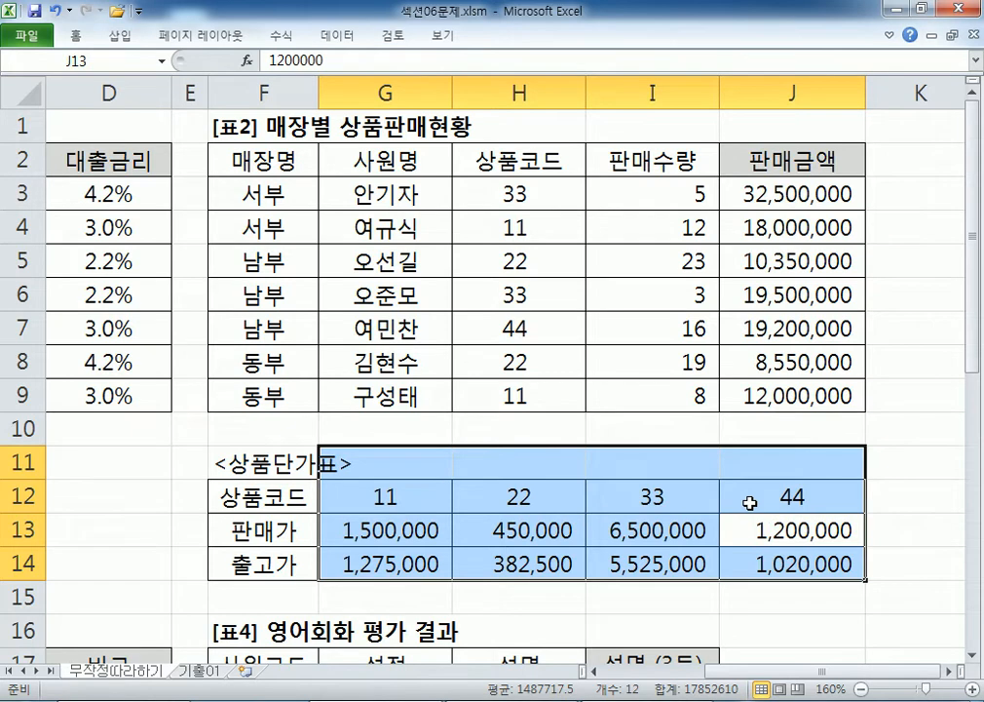
Compare the first rows of ranges G12:J14 and G11:J14 against the product codes in H3:H7.
left_click_drag(406, 495, 797, 558)
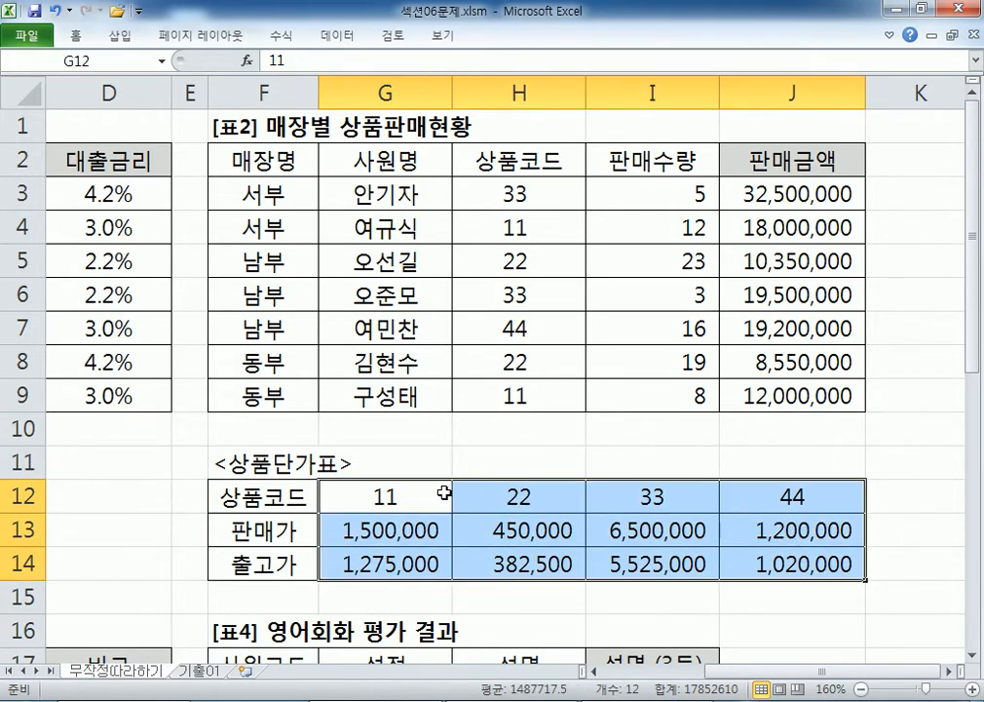
left_click_drag(539, 193, 527, 332)
left_click_drag(422, 488, 830, 570)
left_click_drag(390, 463, 770, 556)
key("Tab")
key("Tab")
key("Tab")
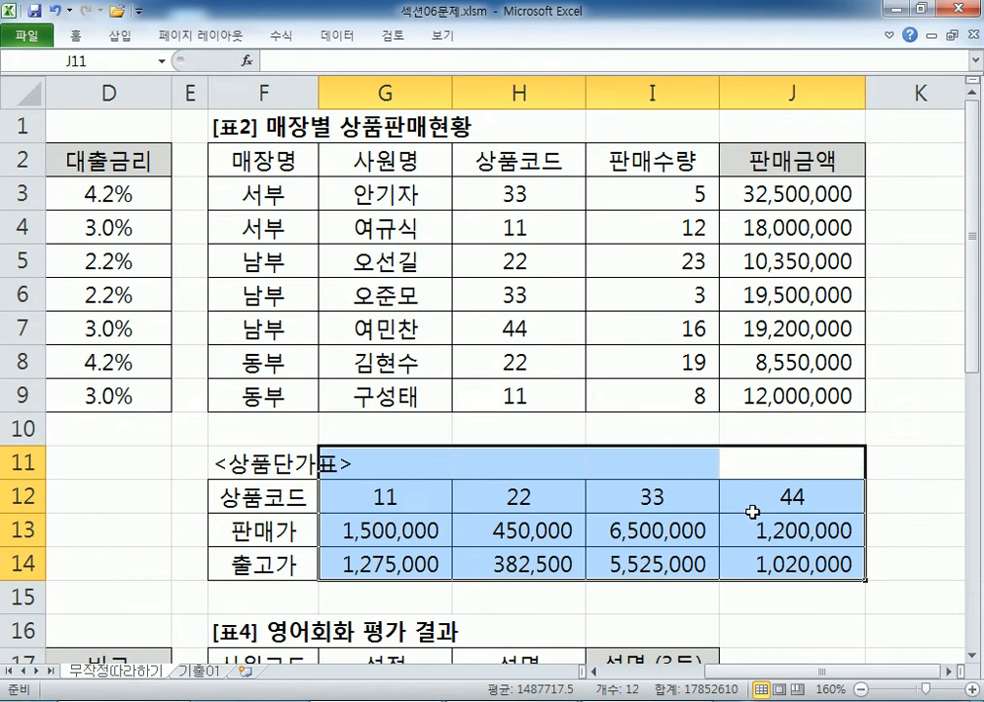
key("shift+Tab")
key("shift+Tab")
key("shift+Tab")
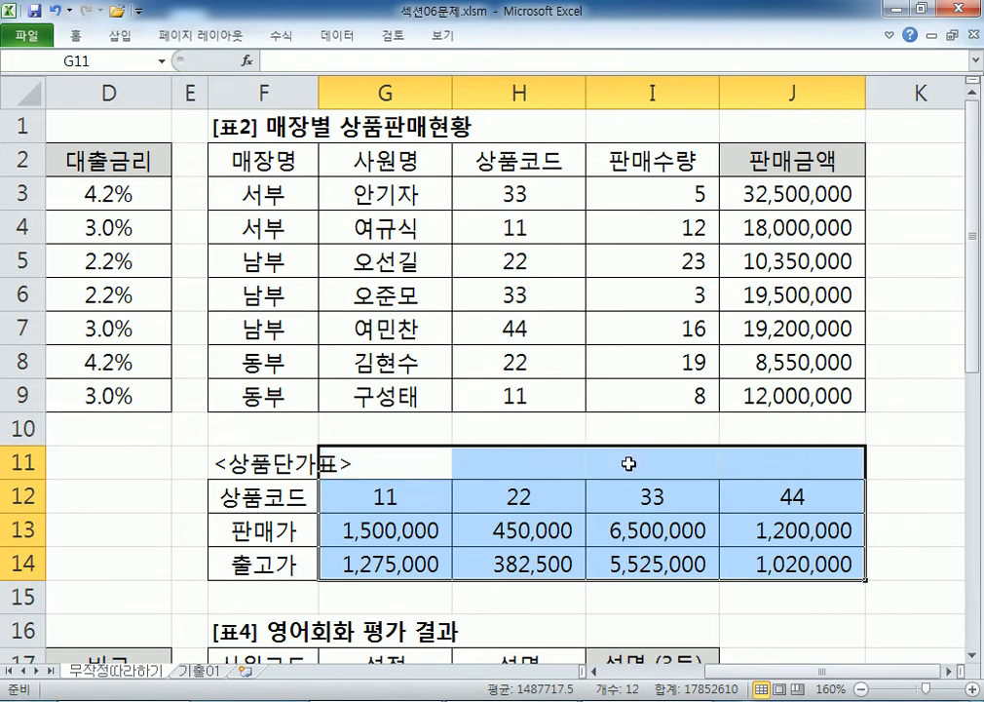
left_click_drag(390, 497, 768, 562)
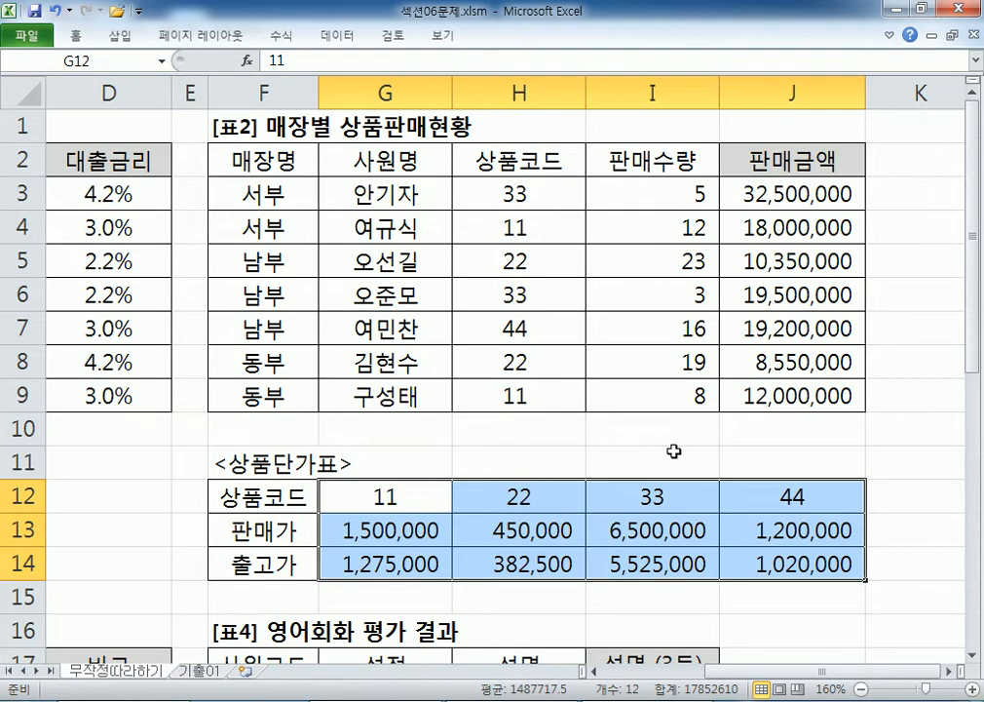
Switch to Notepad, place the insertion point below the line 찾기/참조 함수, and return to Excel.
key("alt+Tab")
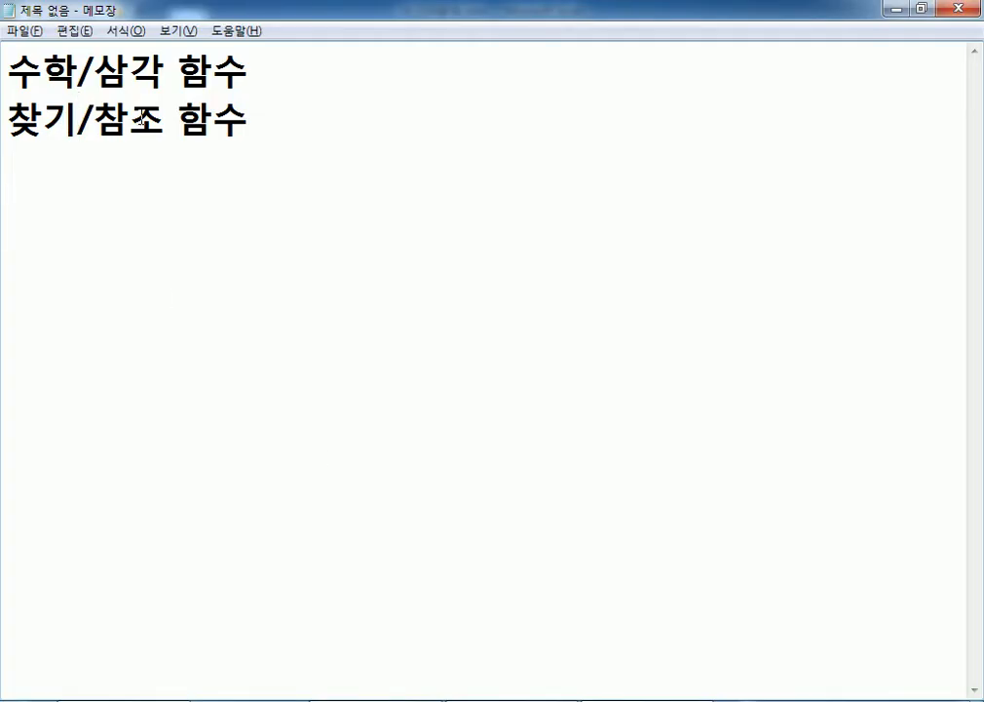
left_click(84, 197)
key("alt+Tab")
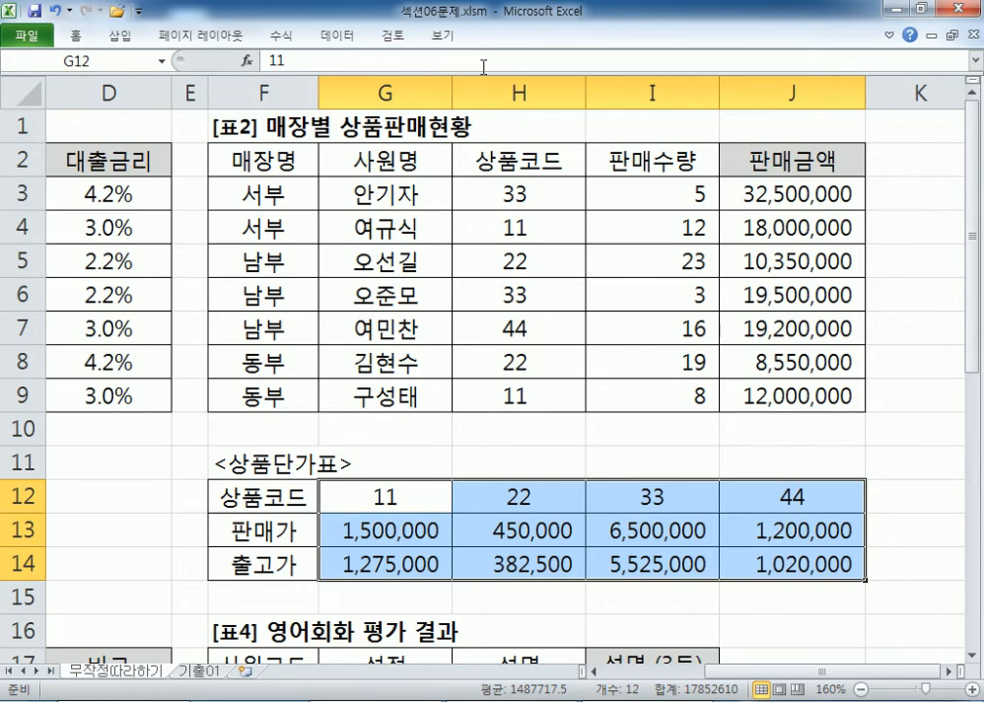
Compare the horizontal layout of price range G12:J13 with the vertical layout of the loan code table A11:C14.
left_click_drag(389, 497, 791, 542)
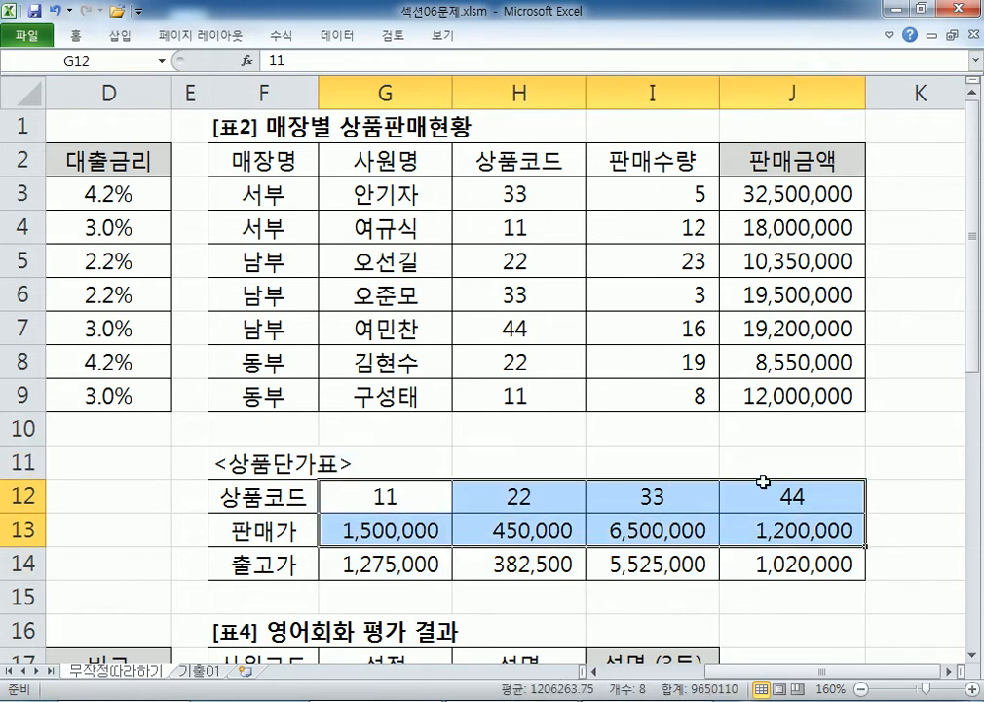
key("Home")
scroll(103, 393, "down", 1)
left_click_drag(200, 396, 380, 464)
left_click_drag(103, 367, 395, 464)
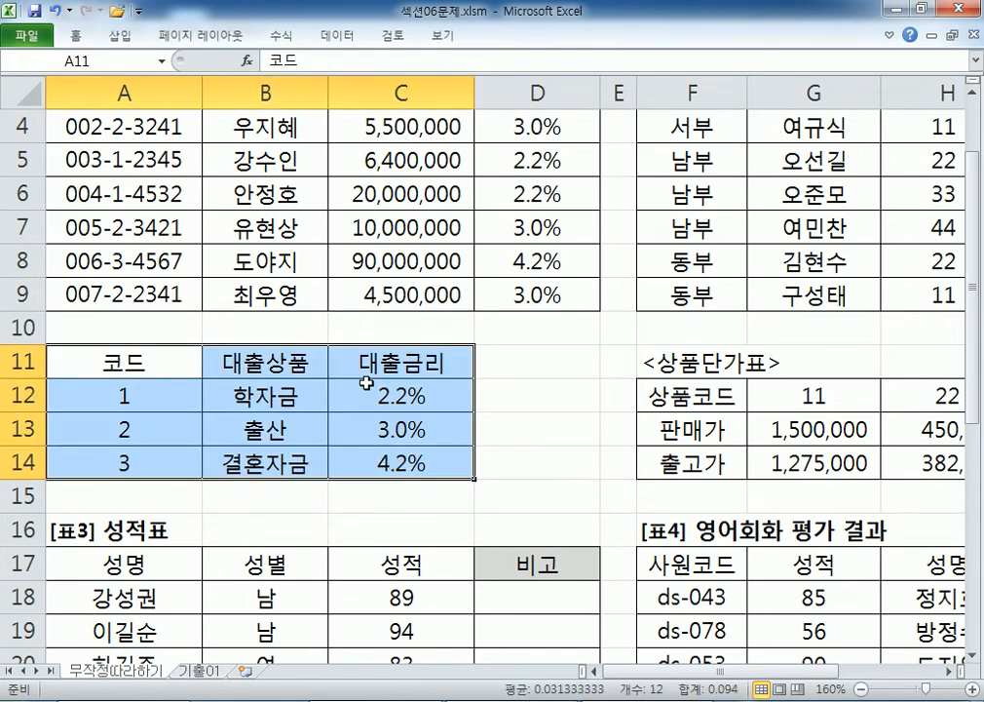
Examine row 12 of the loan code table across its 코드, 대출상품 and 대출금리 cells and the area around it.
left_click(117, 392)
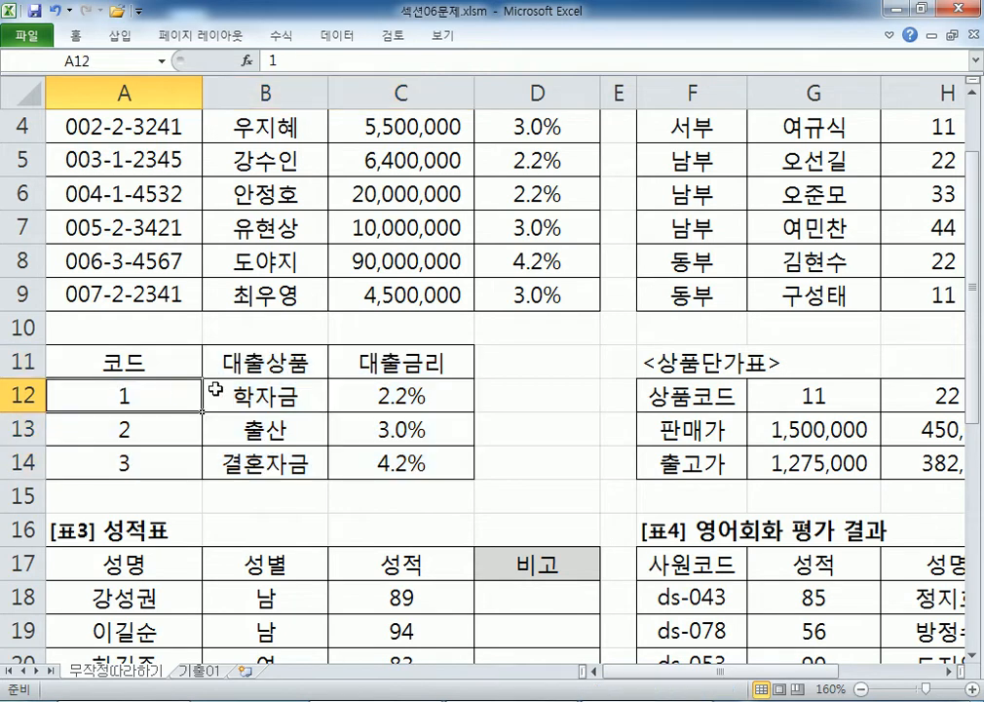
left_click(261, 390)
left_click(388, 392)
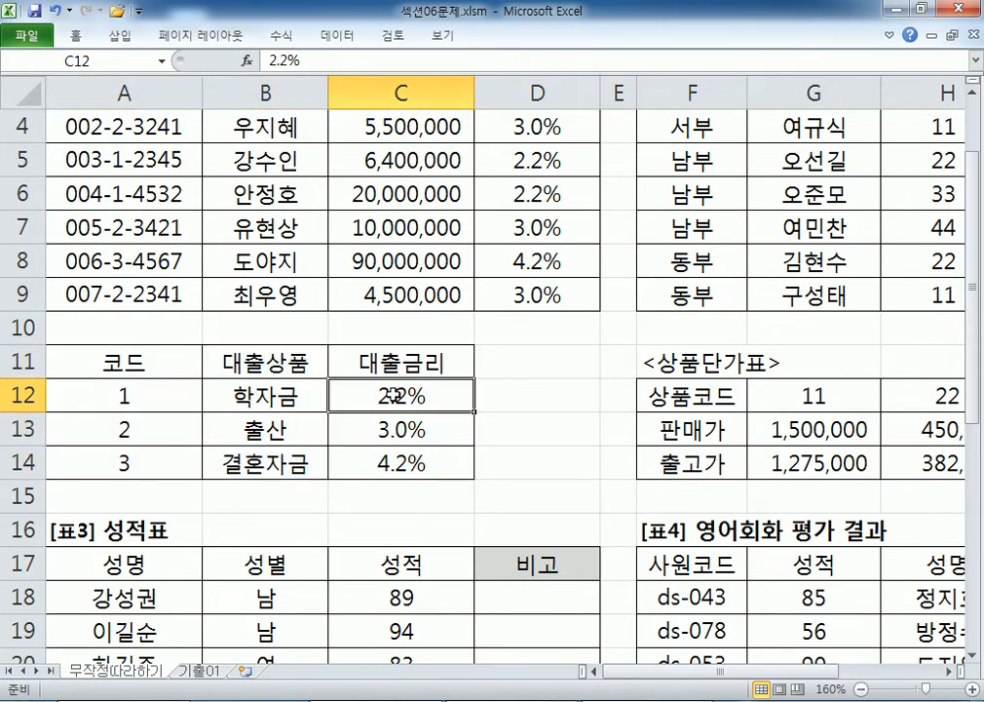
left_click(564, 403)
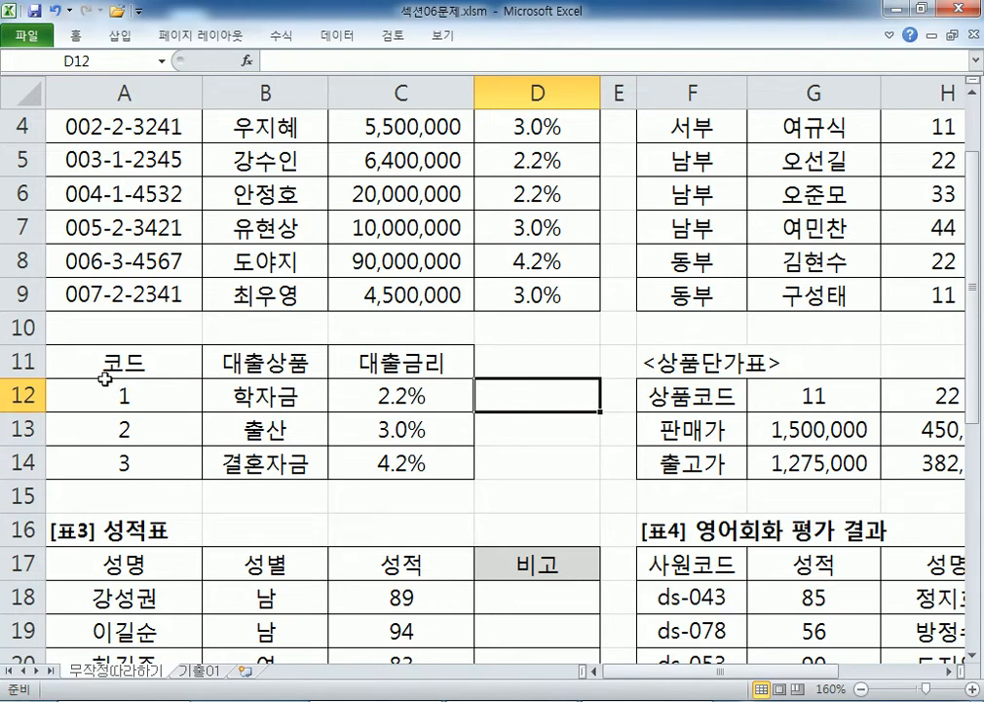
left_click_drag(99, 385, 627, 597)
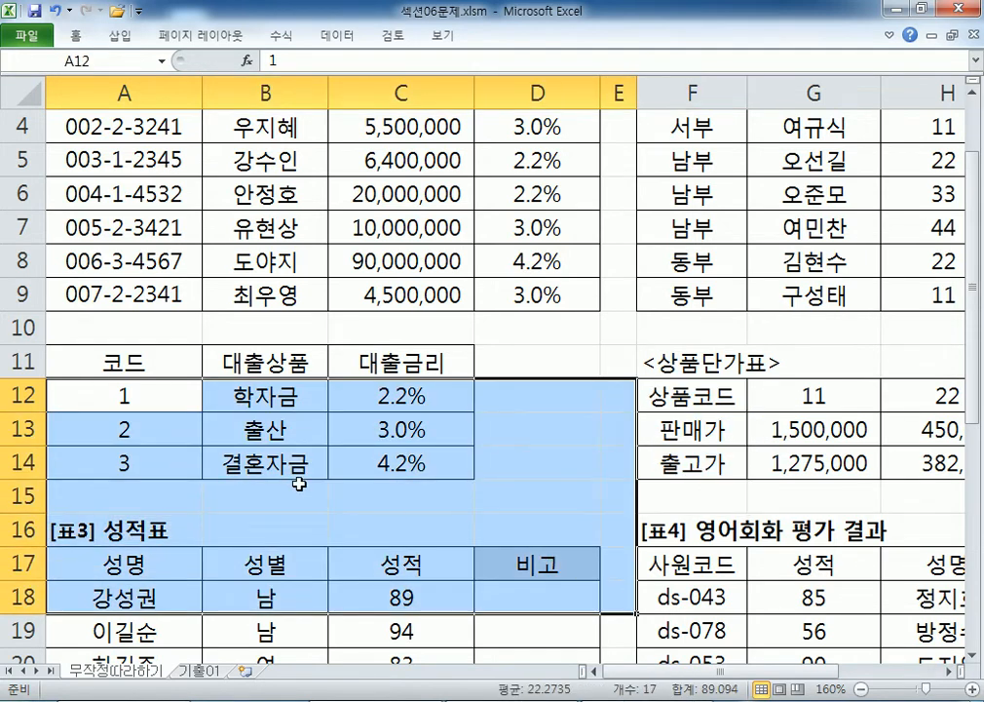
left_click(154, 389)
scroll(454, 205, "up", 1)
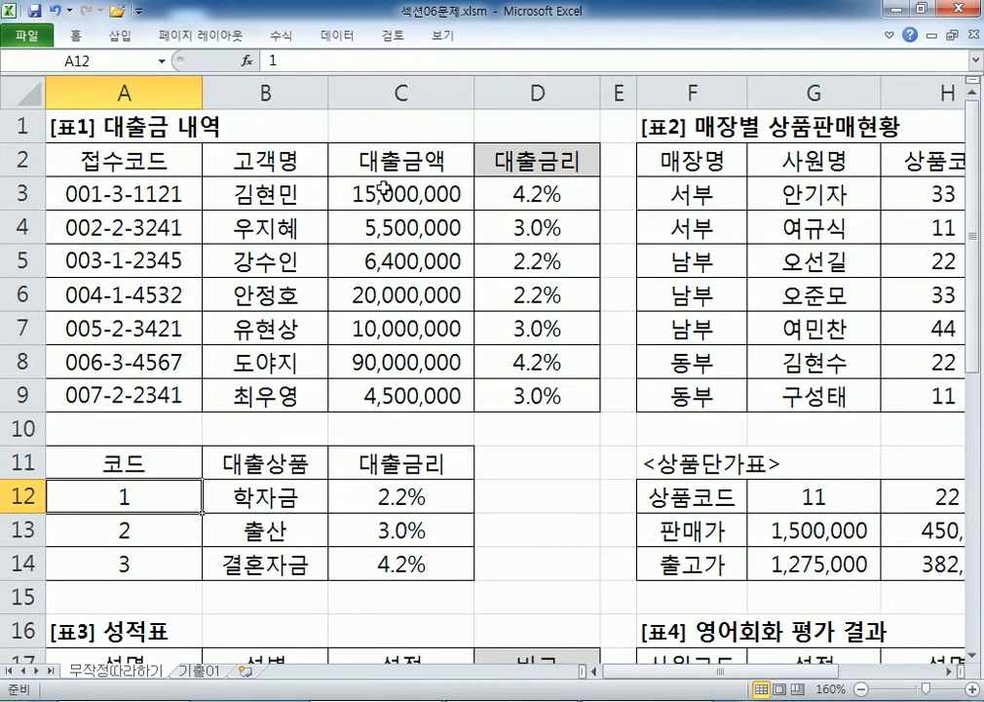
Select the first empty 비고 cell, D18, in table 3 (성적표).
scroll(385, 188, "down", 2)
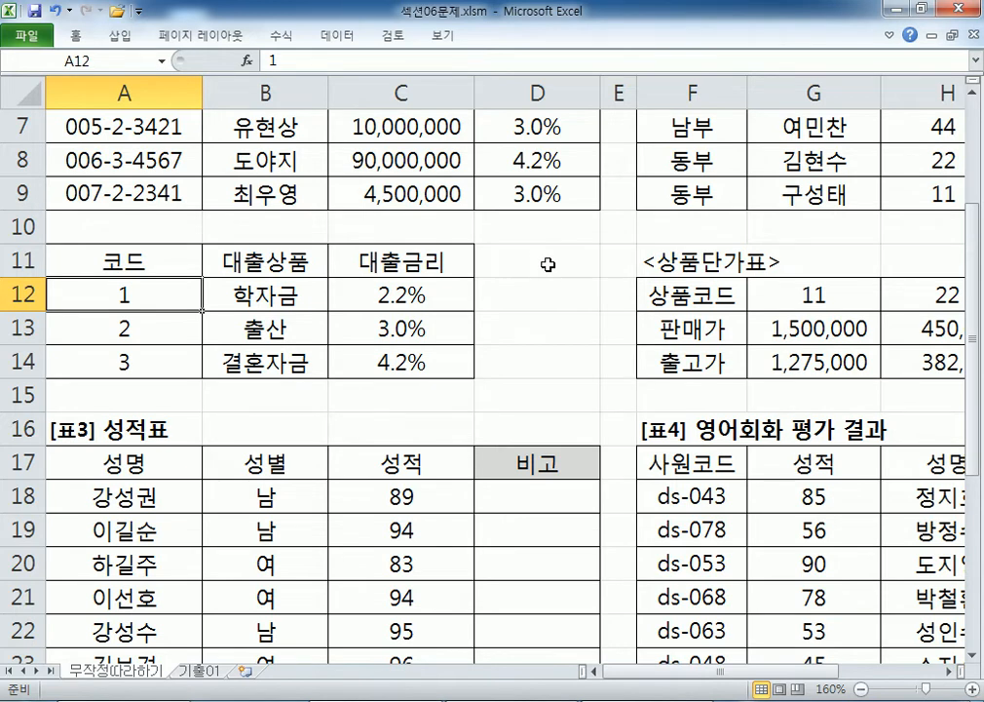
scroll(526, 297, "down", 3)
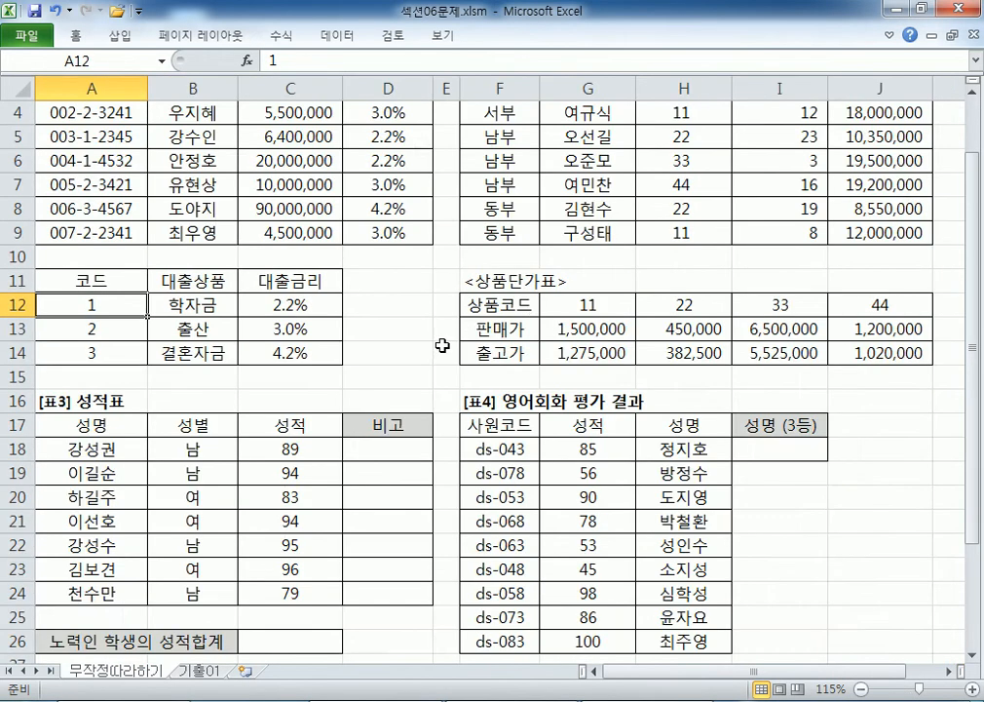
scroll(429, 351, "down", 3)
left_click(380, 228)
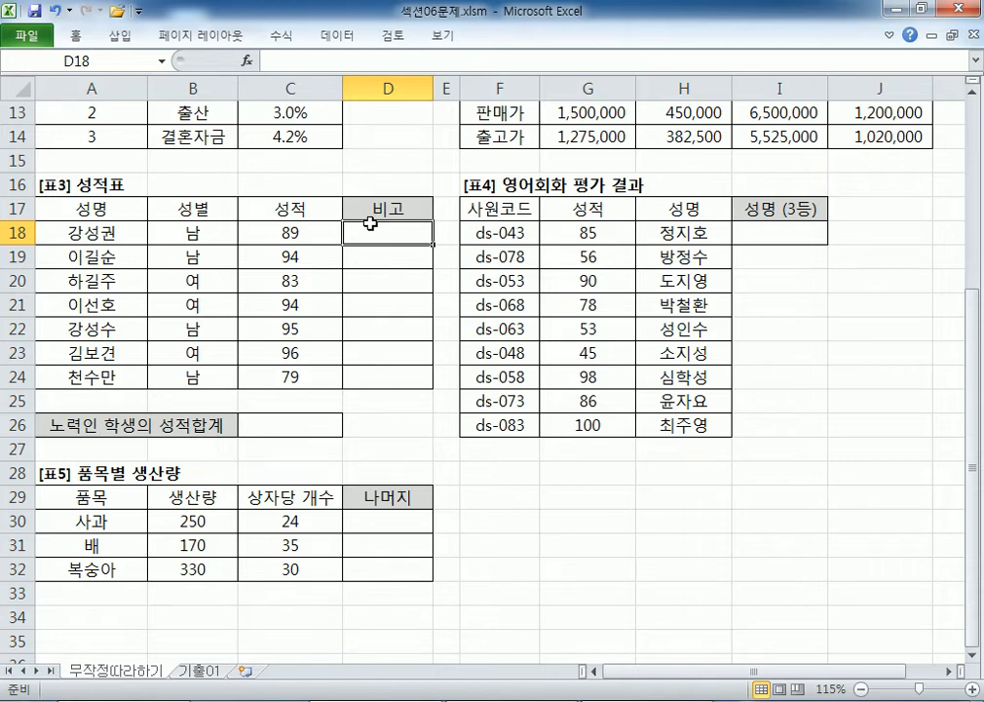
Switch to Notepad and write the syntax line =CHOOSE(값, 값이 1일 경우, 2일 경우, 3일 경우, ...) below the function headings.
left_click(594, 700)
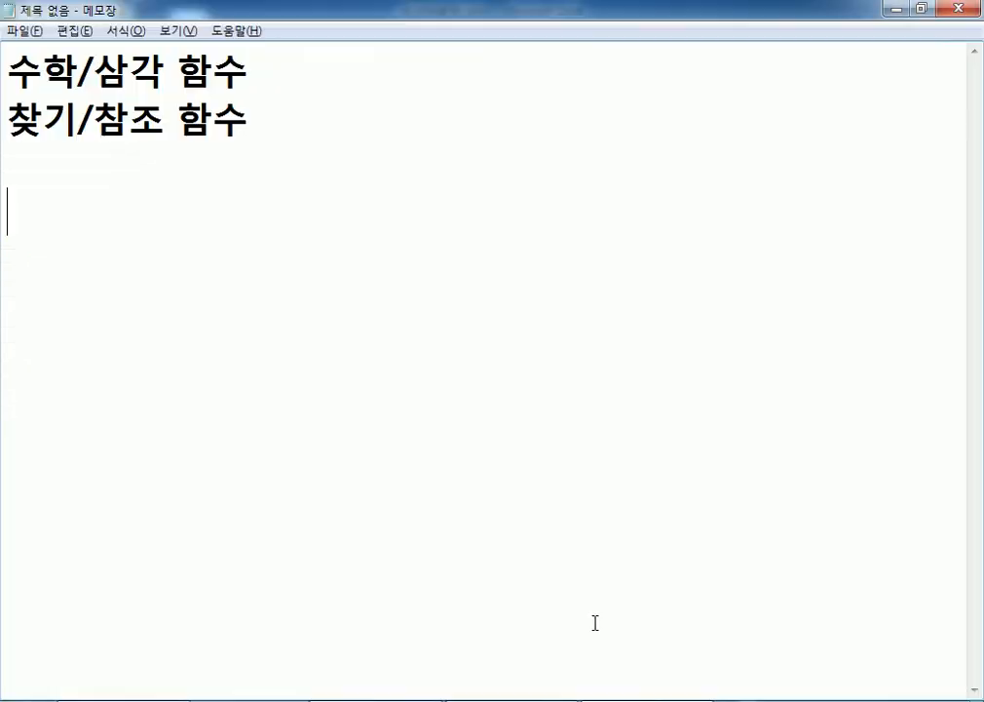
type("=CH")
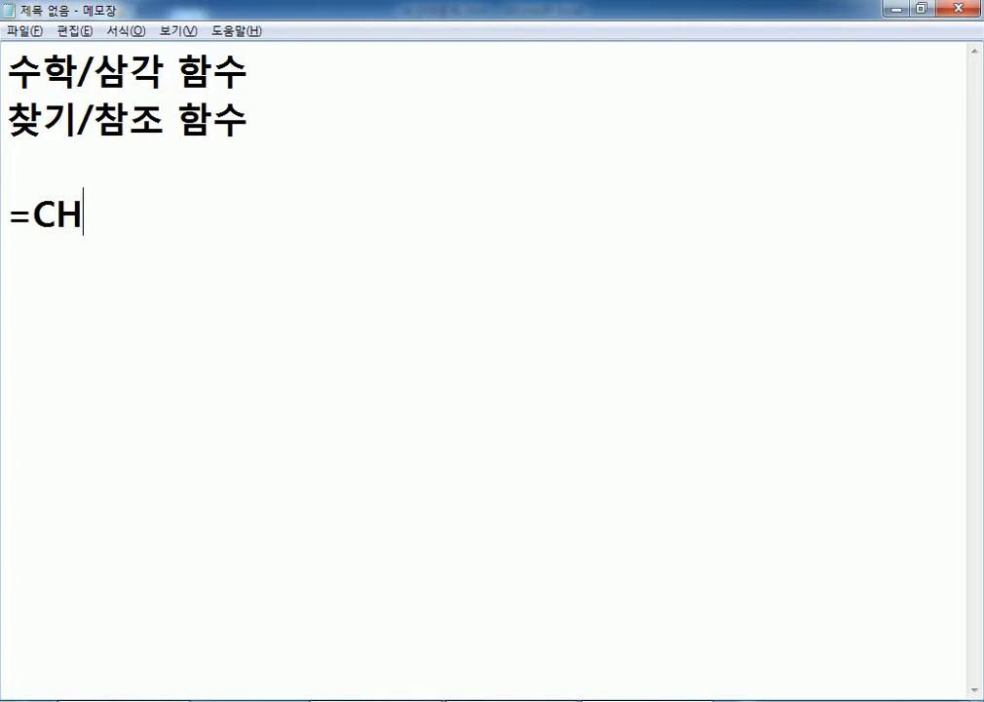
type("OOSE(값,")
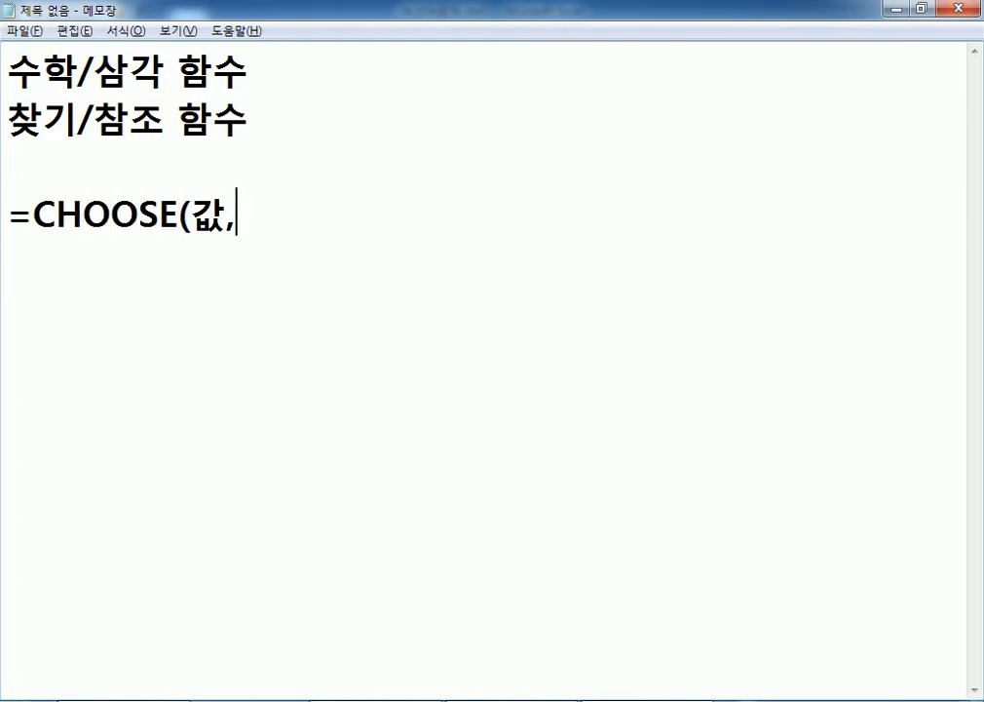
type(" 가ㅂㅅ이 1이")
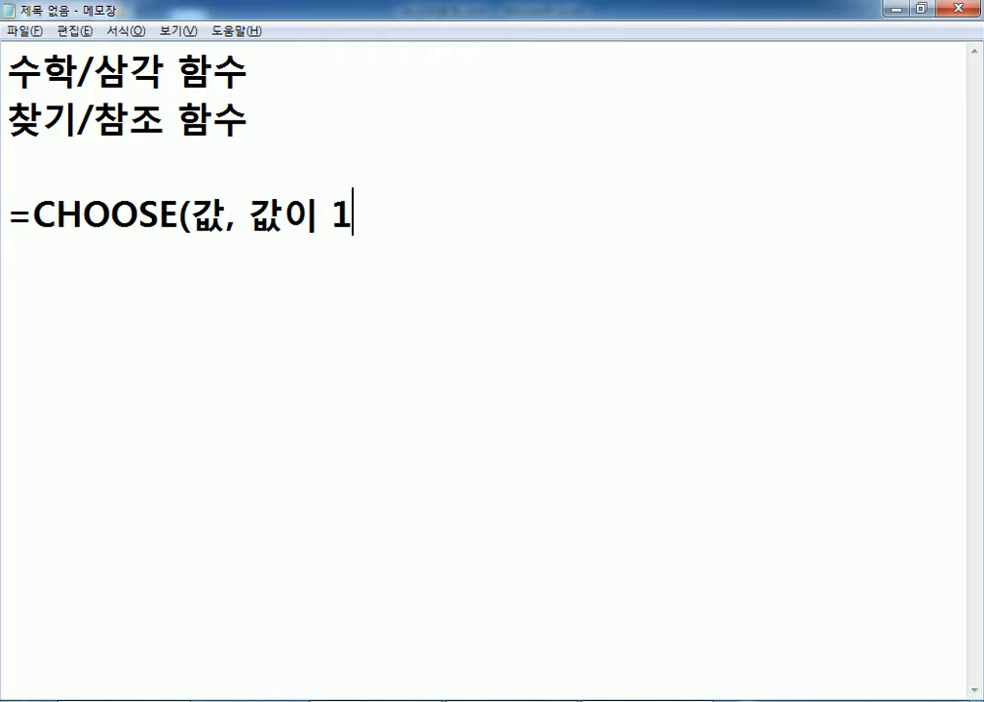
key("BackSpace")
key("BackSpace")
key("BackSpace")
type("아ㅣㄹ")
key("BackSpace")
key("BackSpace")
key("BackSpace")
key("BackSpace")
type("일 경")
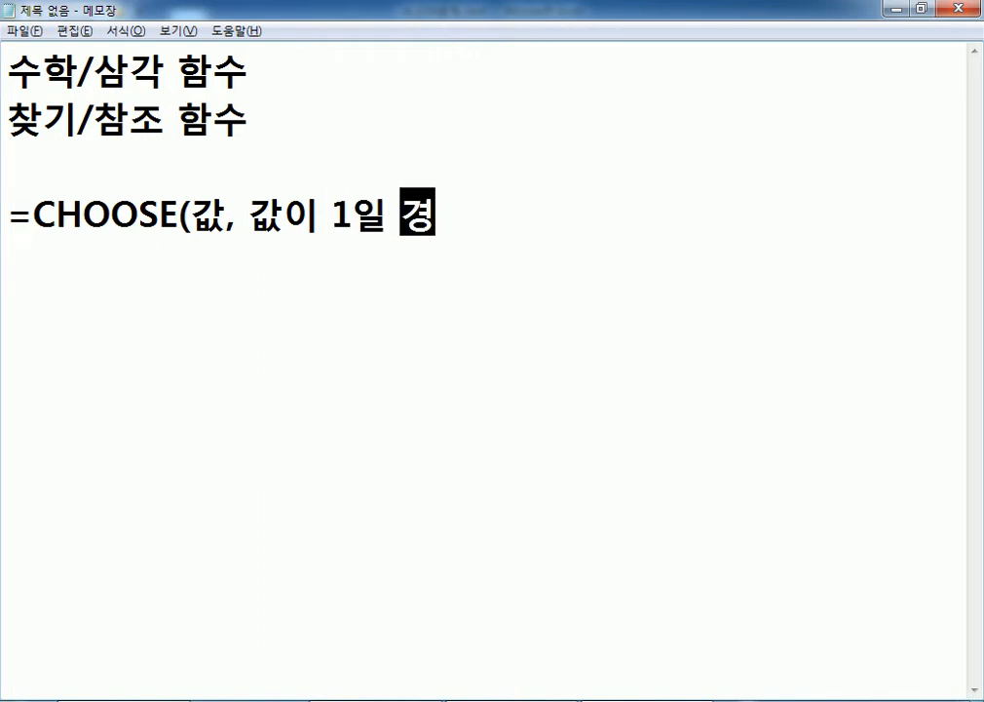
type("우, 2일 경우")
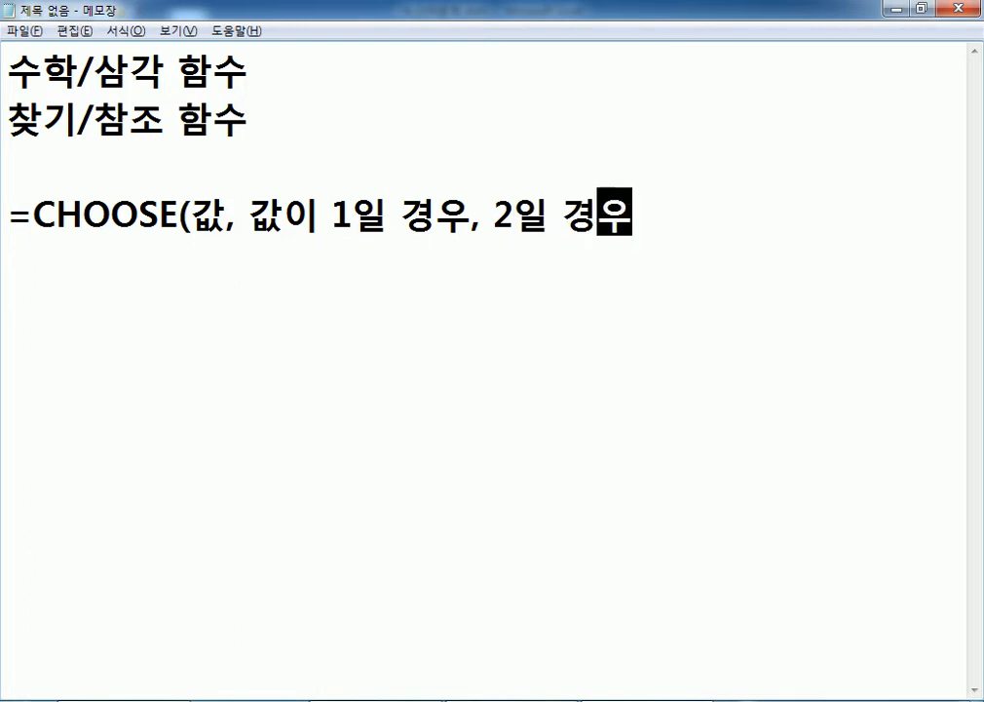
type(", 3일 경우, ..")
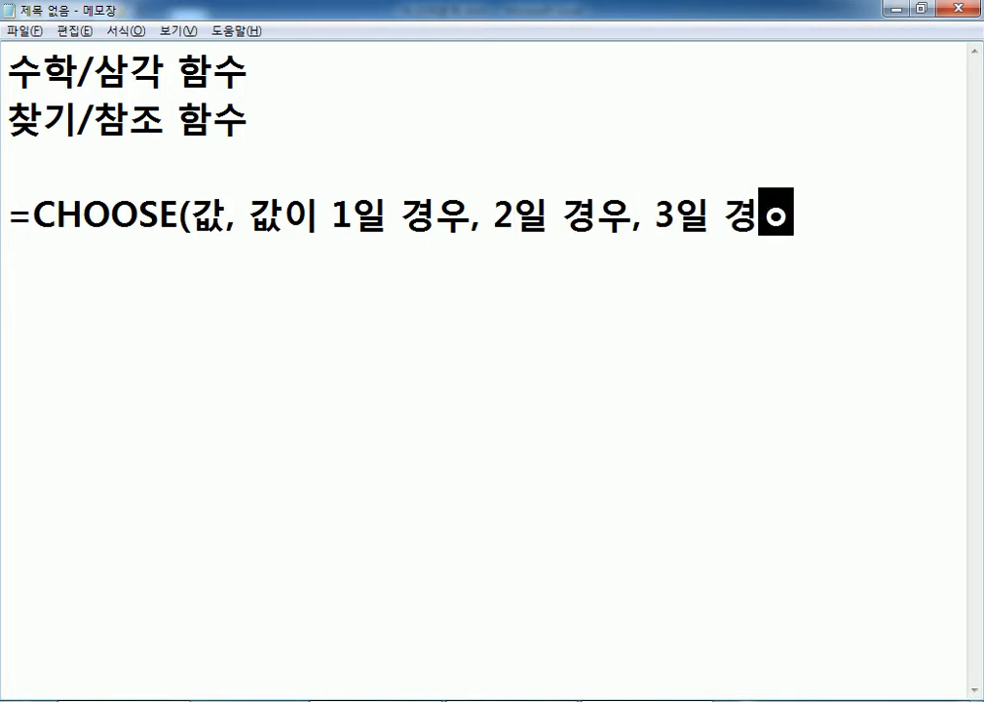
type(".)")
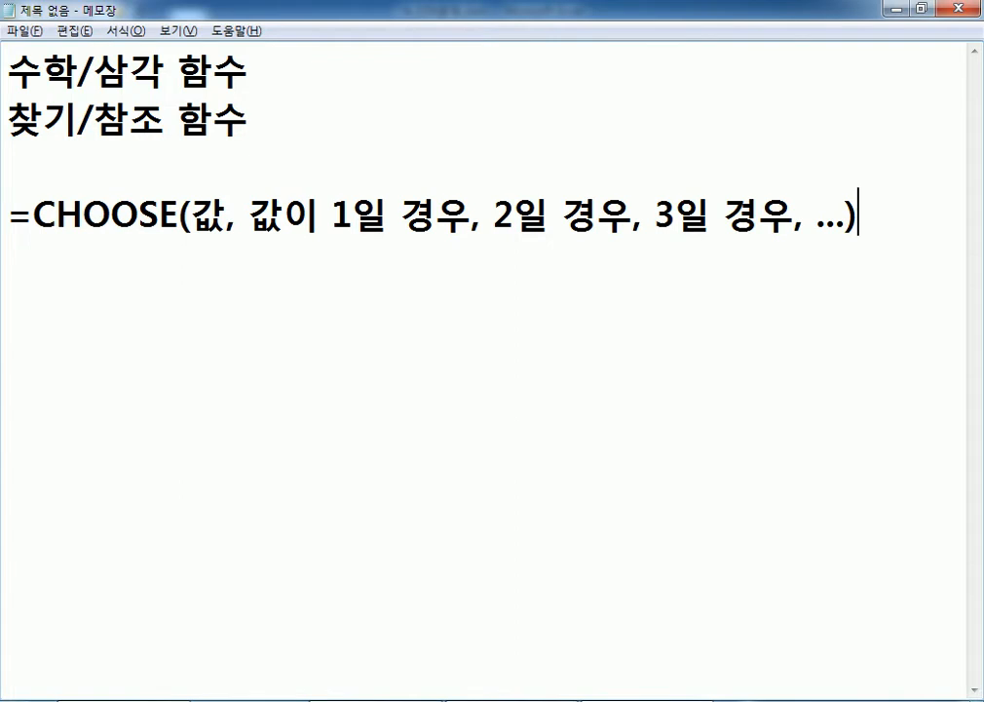
Switch to Excel and highlight the empty 비고 cells D18:D24 of table 3.
key("alt+Tab")
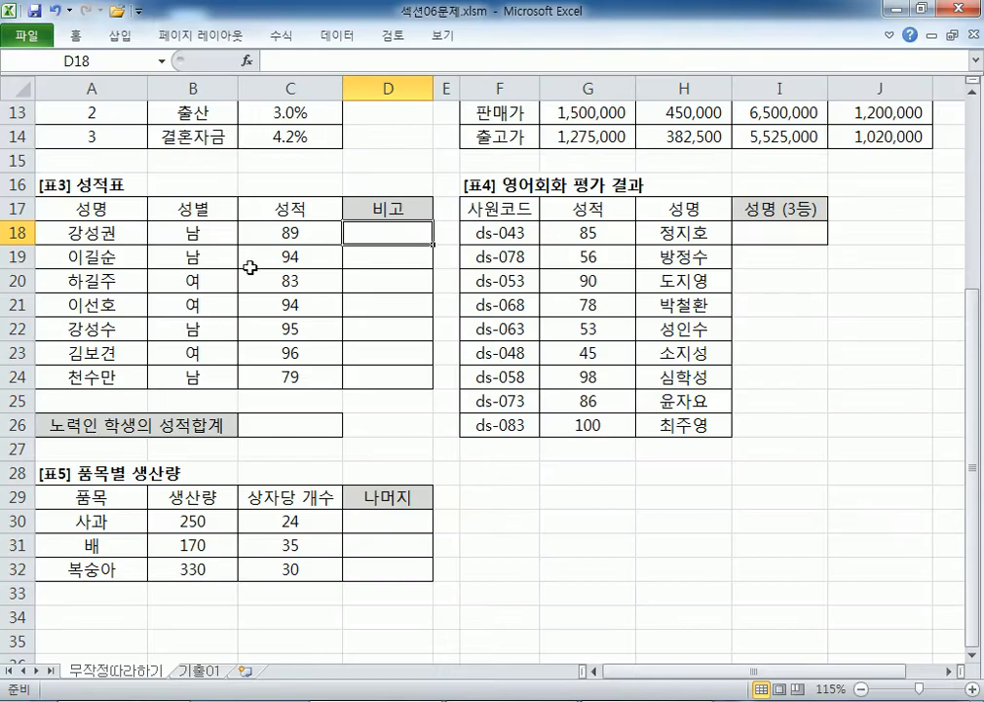
left_click_drag(384, 230, 380, 384)
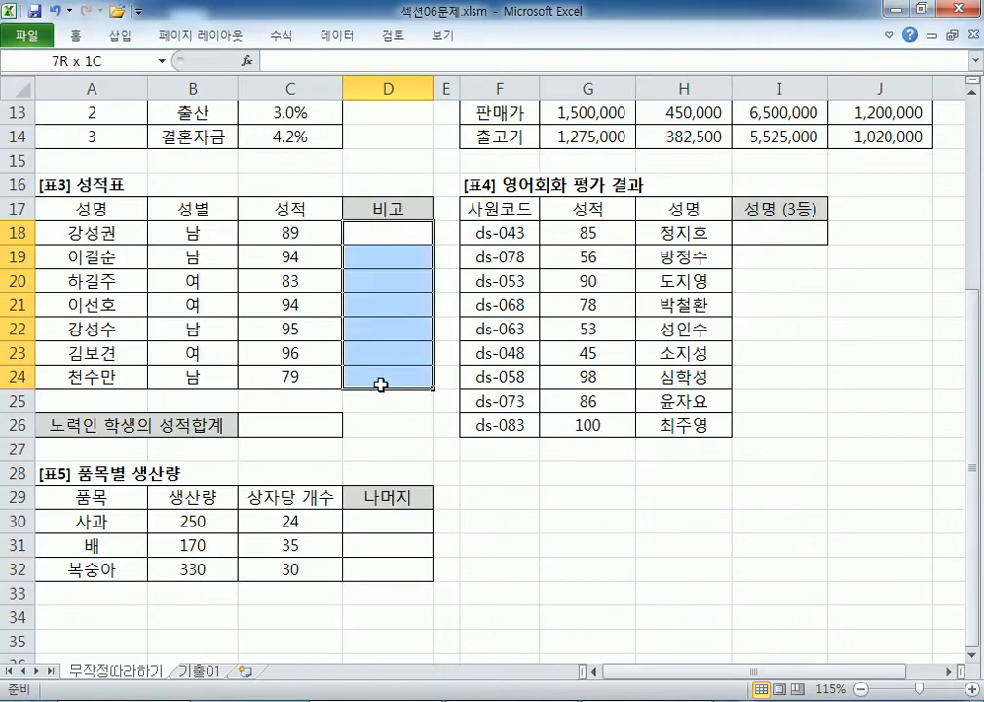
Switch to Notepad and start an example formula =CHOOSE(석차, on the line below the CHOOSE syntax.
key("alt+Tab")
left_click(179, 216)
key("Down")
key("Down")
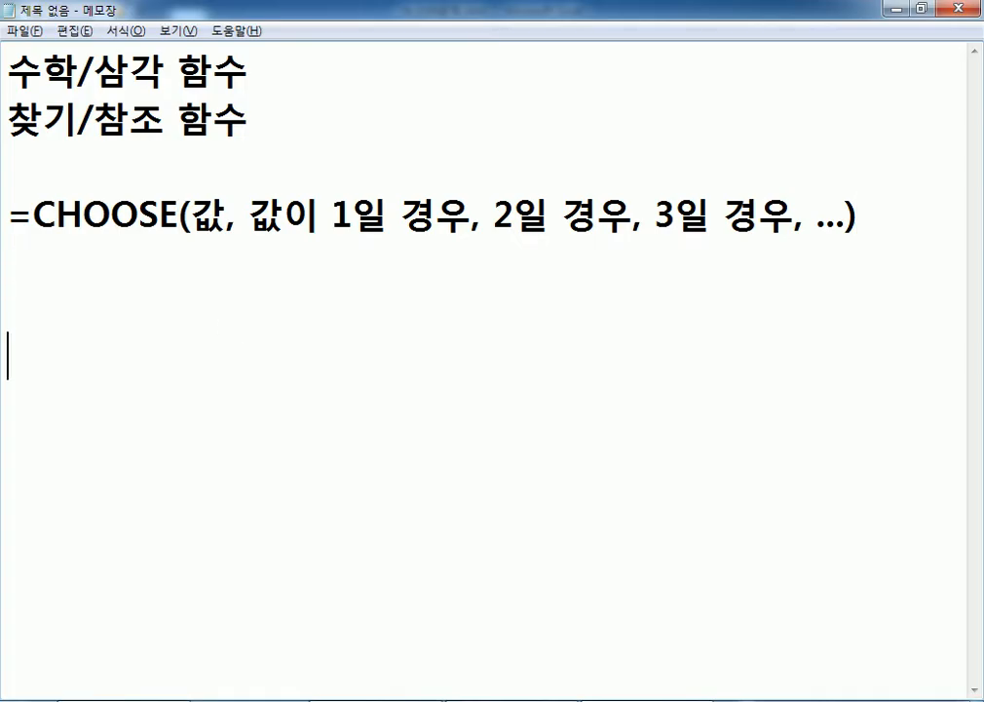
key("Up")
key("Up")
type("=CH")
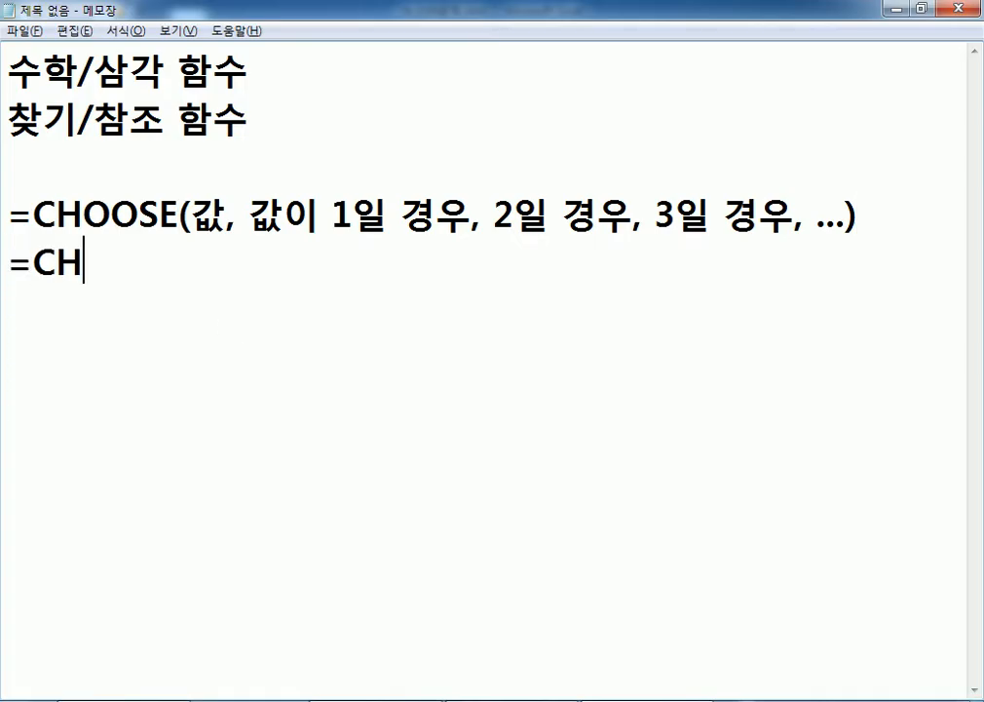
type("OOSE(석차,")
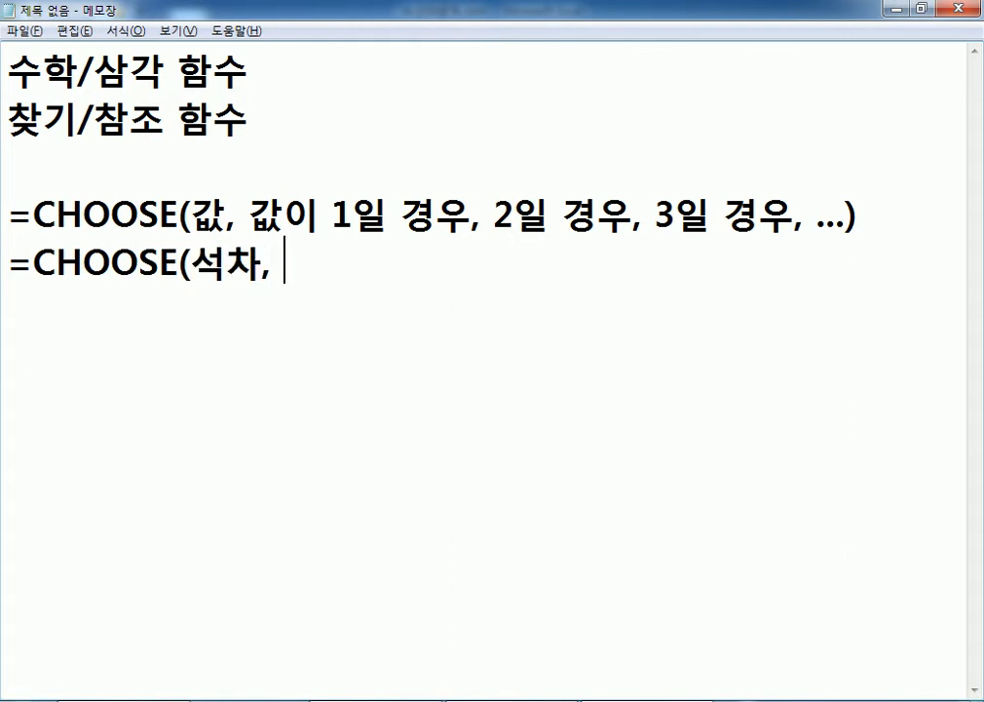
Check table 3 in Excel, return to Notepad and replace the example's first argument 석차 with 순위.
key("alt+Tab")
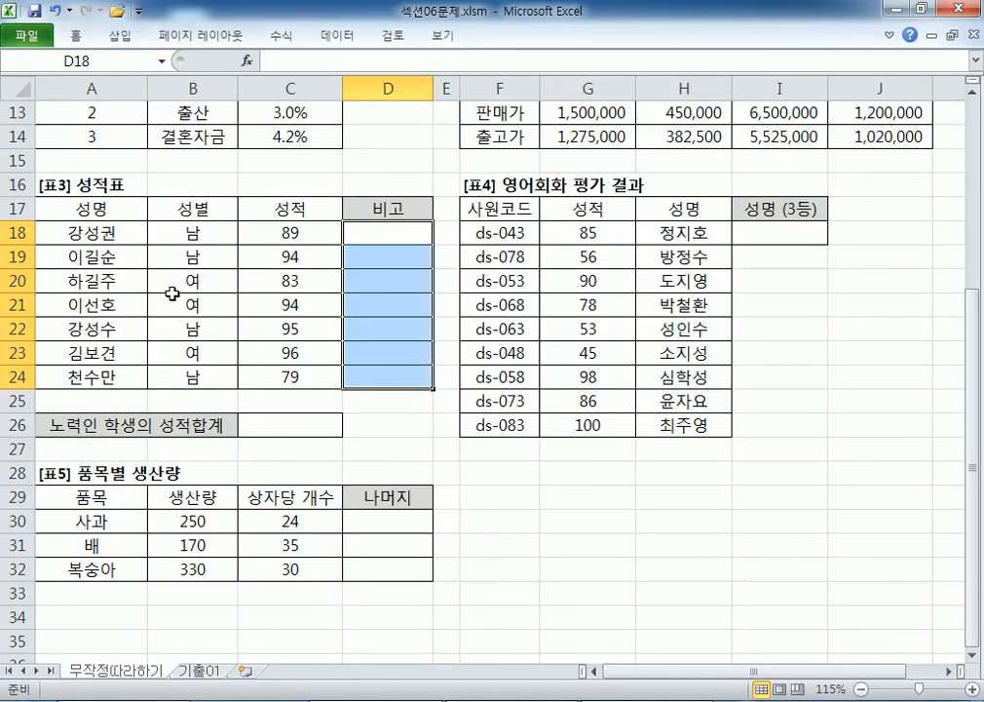
key("alt+Tab")
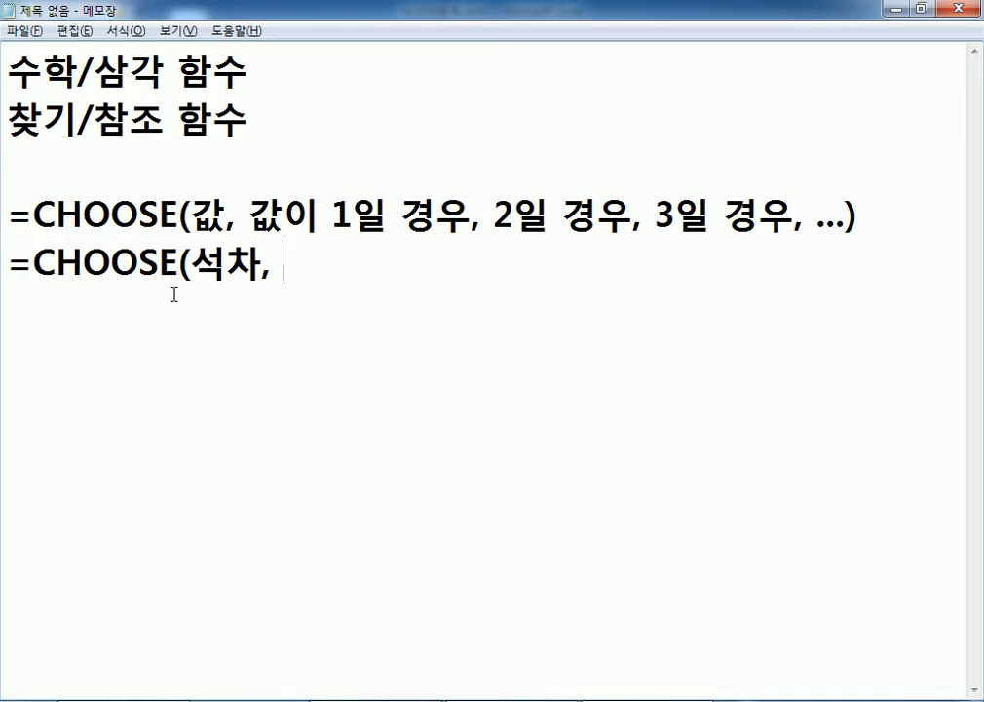
key("BackSpace")
key("BackSpace")
key("BackSpace")
key("BackSpace")
type("순위,")
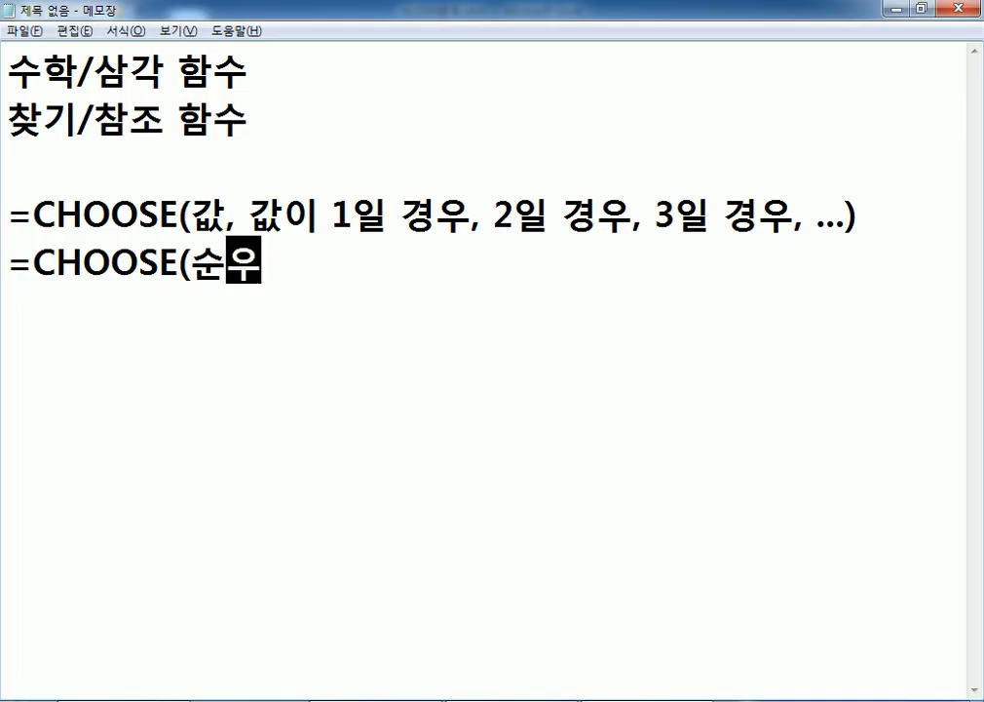
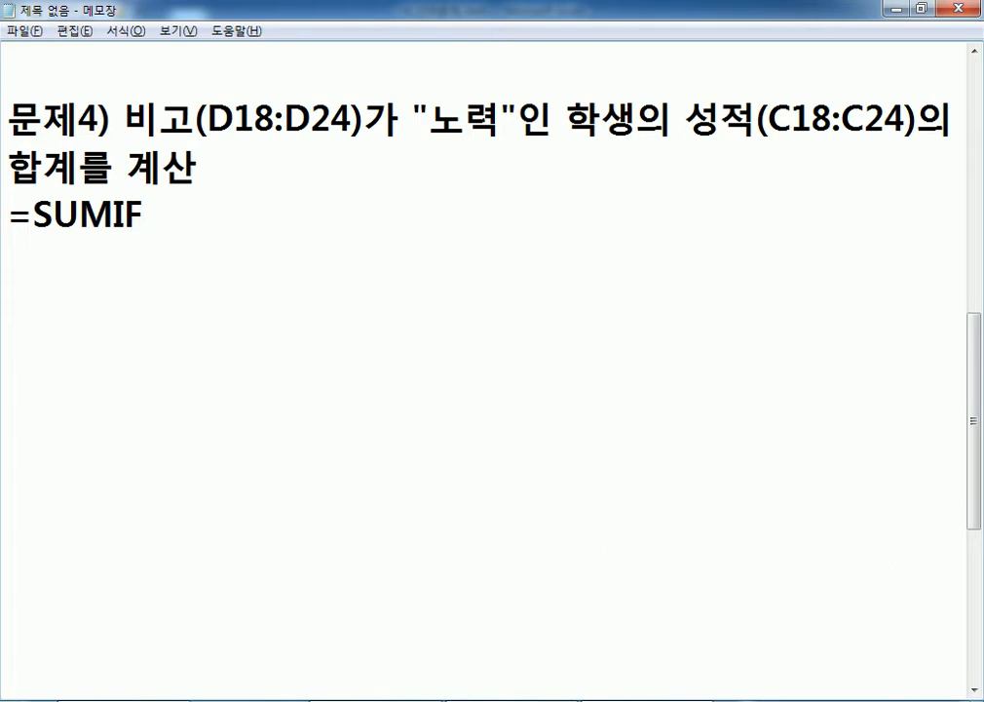
Complete the SUMIF syntax under 문제4 as =SUMIF(범위, 조건, 합계를 구할 범위) and start a new line.
type("(범위, 조건, 합계를 구")
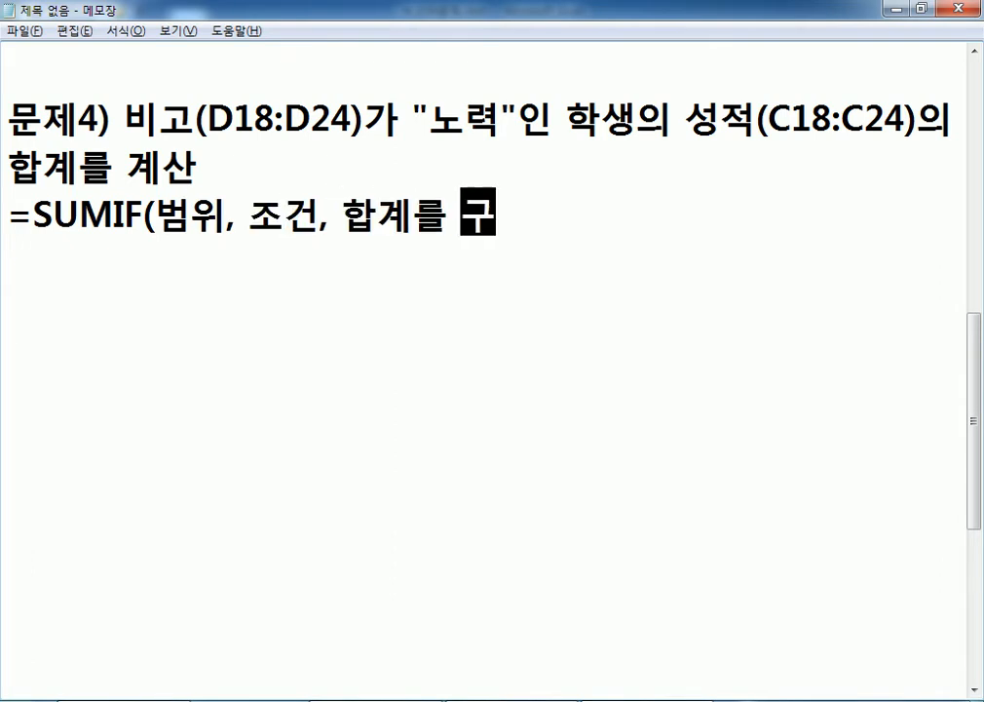
type("할 범위)")
key("Return")
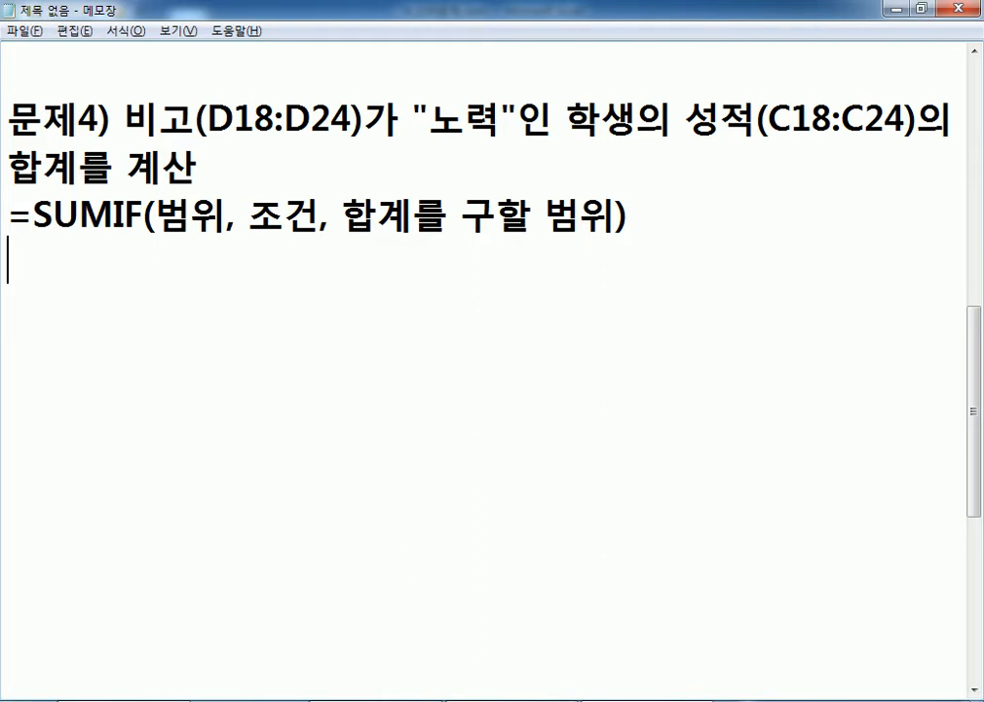
Write the syntax =AVERAGEIF(범위, 조건, 평균을 구할 범위) below the SUMIF line, separated by a blank line.
type("=AVERAGE")
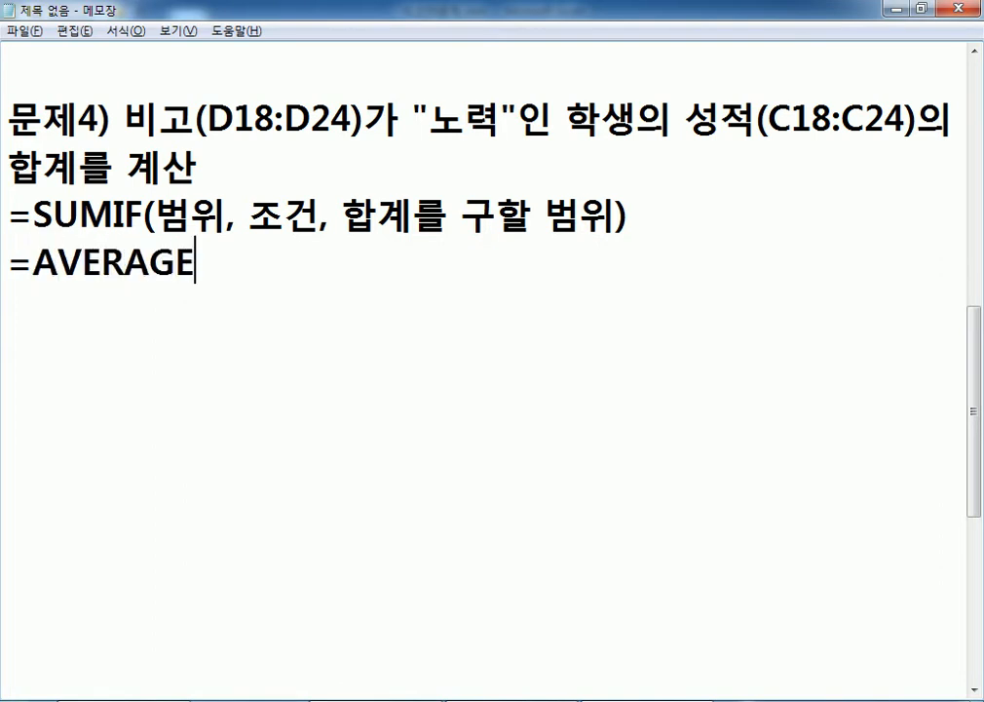
type("IF*(")
key("BackSpace")
key("BackSpace")
type(")(")
key("BackSpace")
key("BackSpace")
type("(")
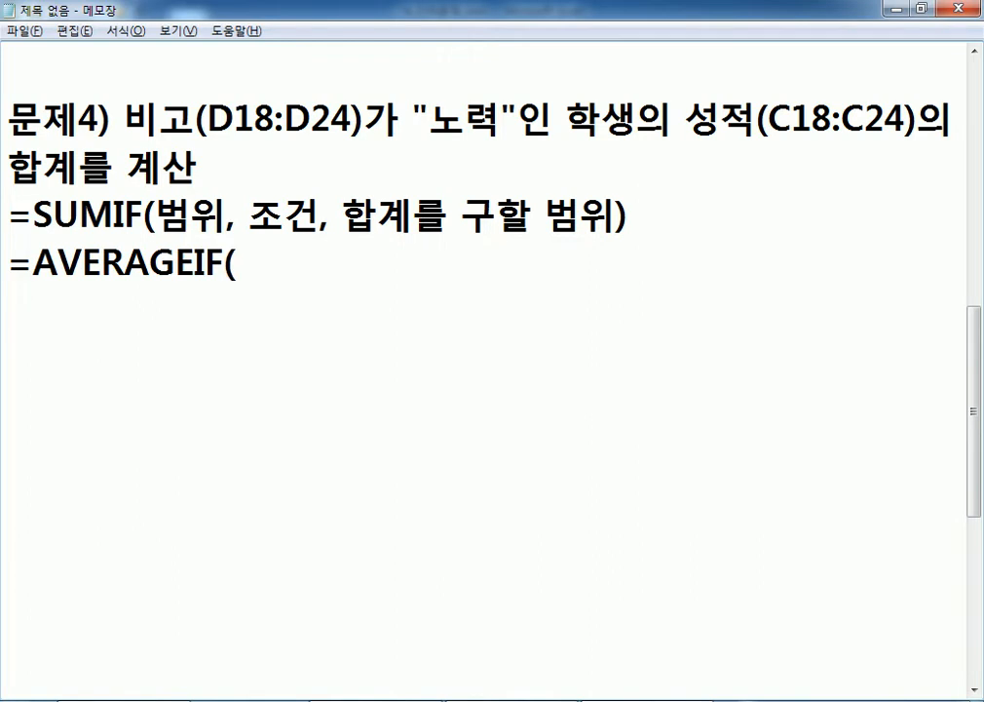
key("Return")
key("End")
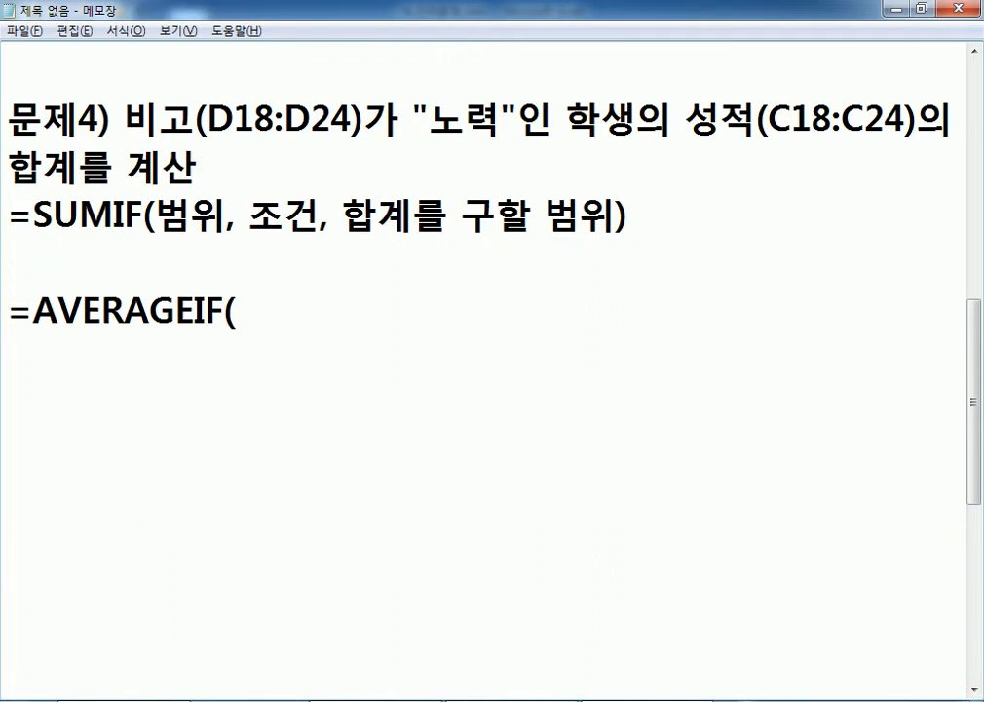
type("범우ㅣ, 조건, 평")
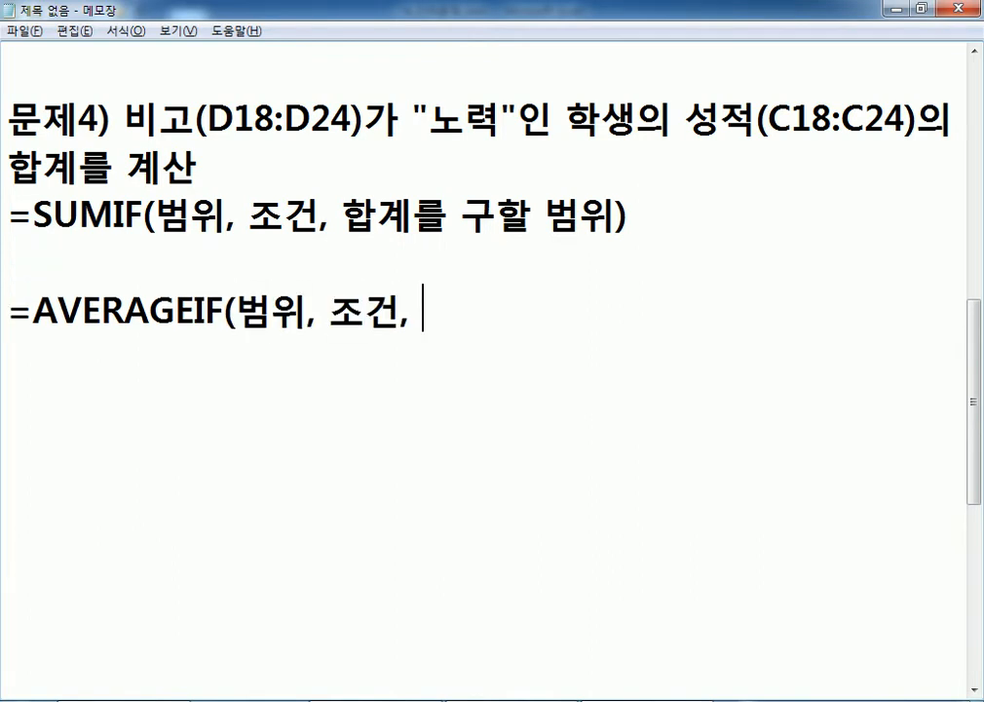
type("균을 구할 버")
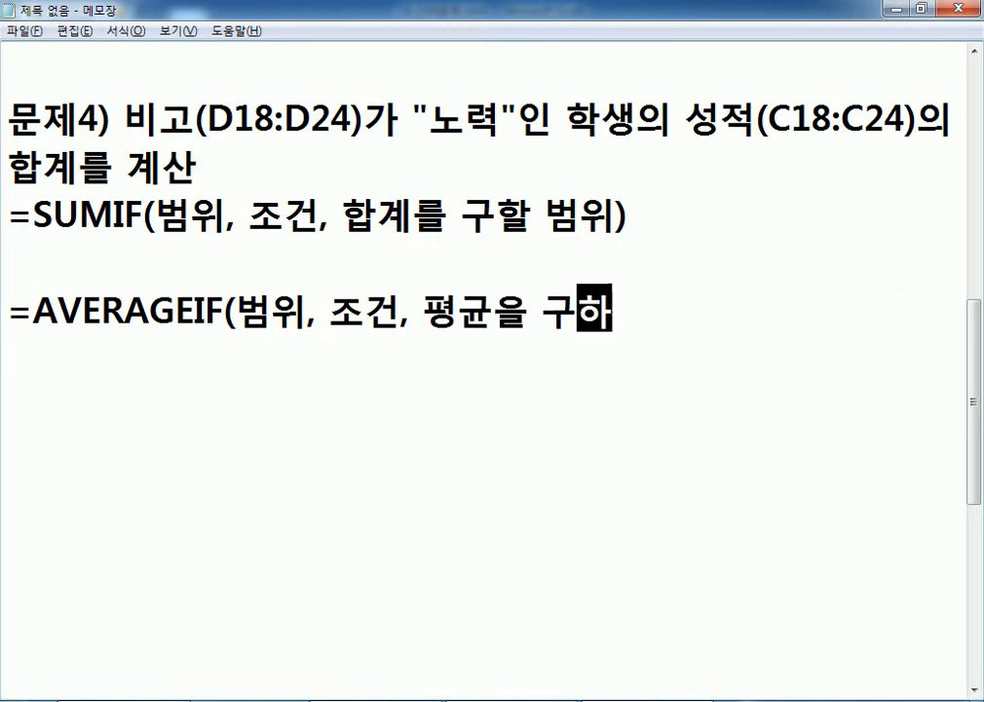
type("ㅁ위)")
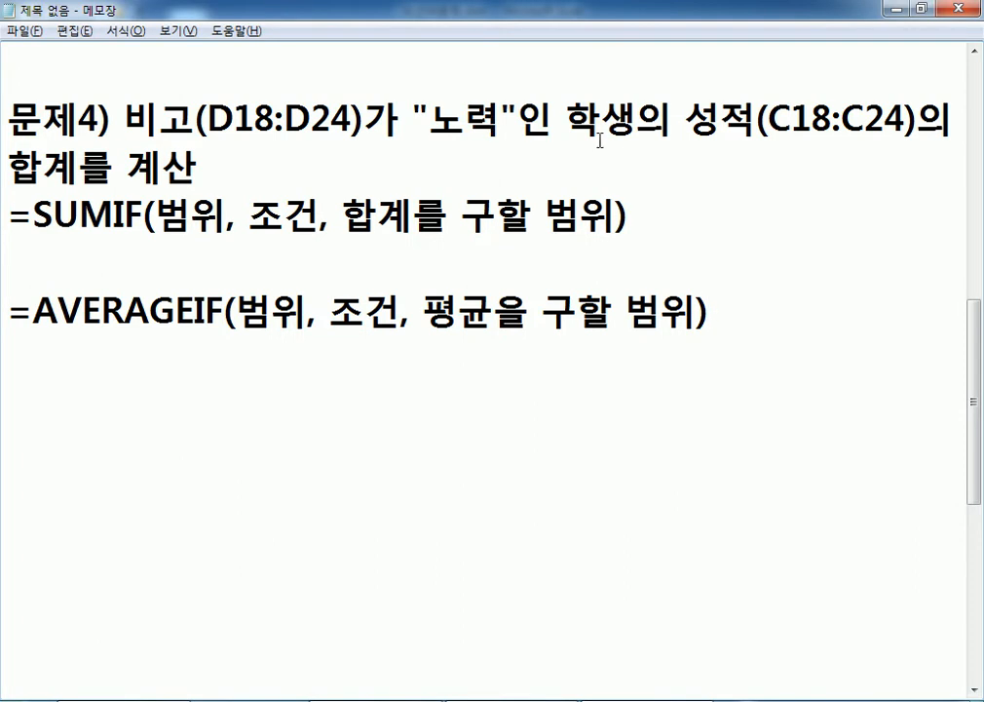
Glance at the score table in Excel, return to Notepad and write =COUNTIF(범위, 조건) under the AVERAGEIF line.
key("alt+Tab")
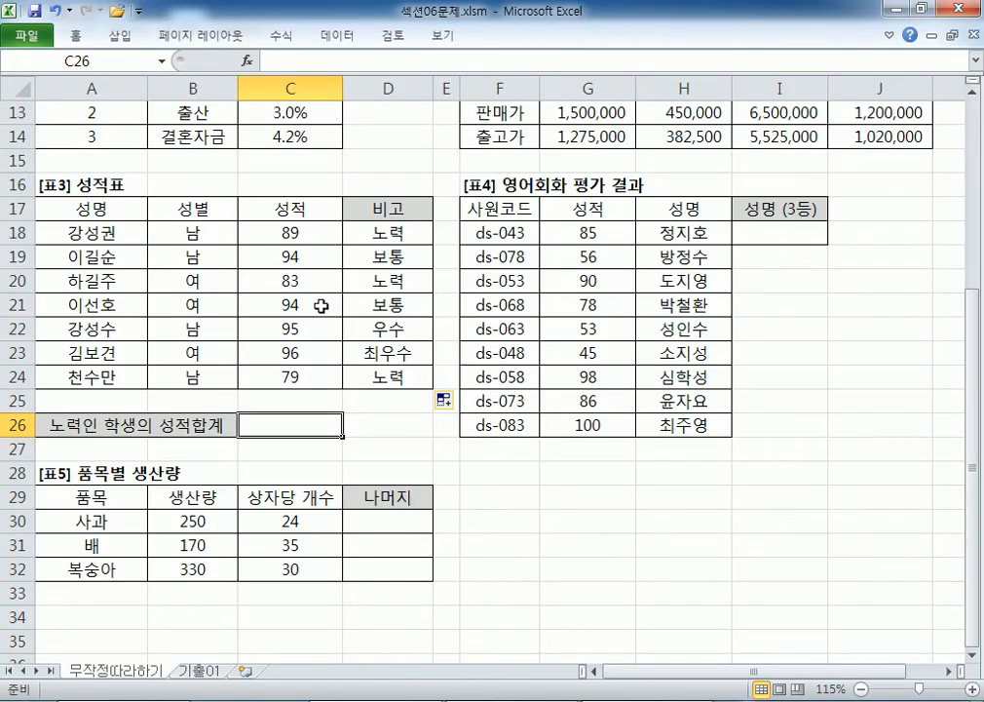
key("alt+Tab")
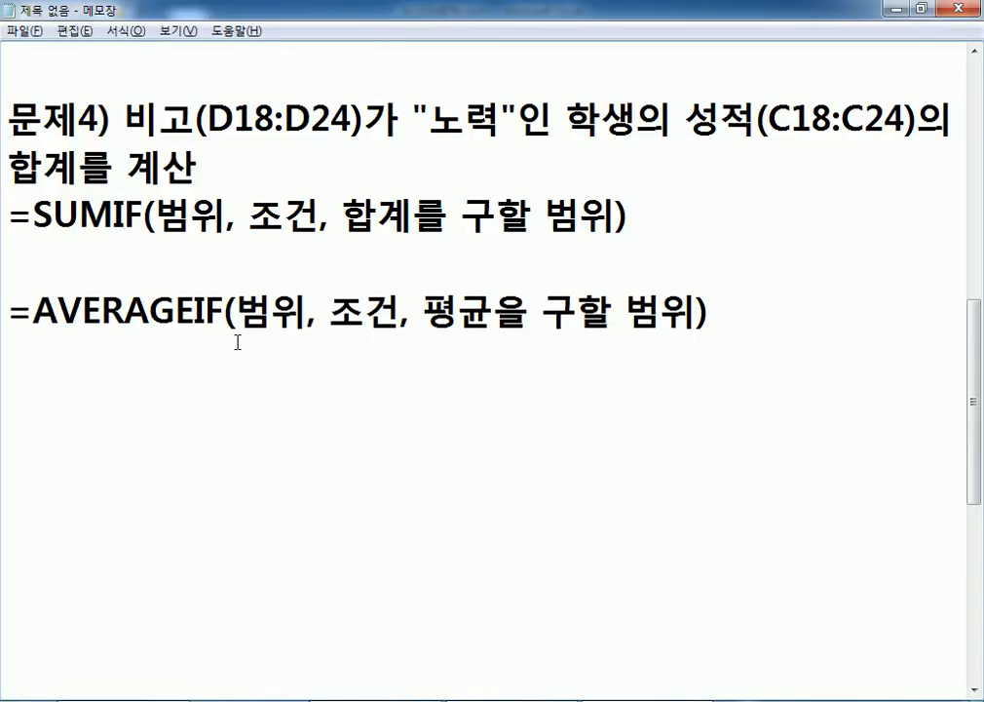
key("Return")
type("=CO")
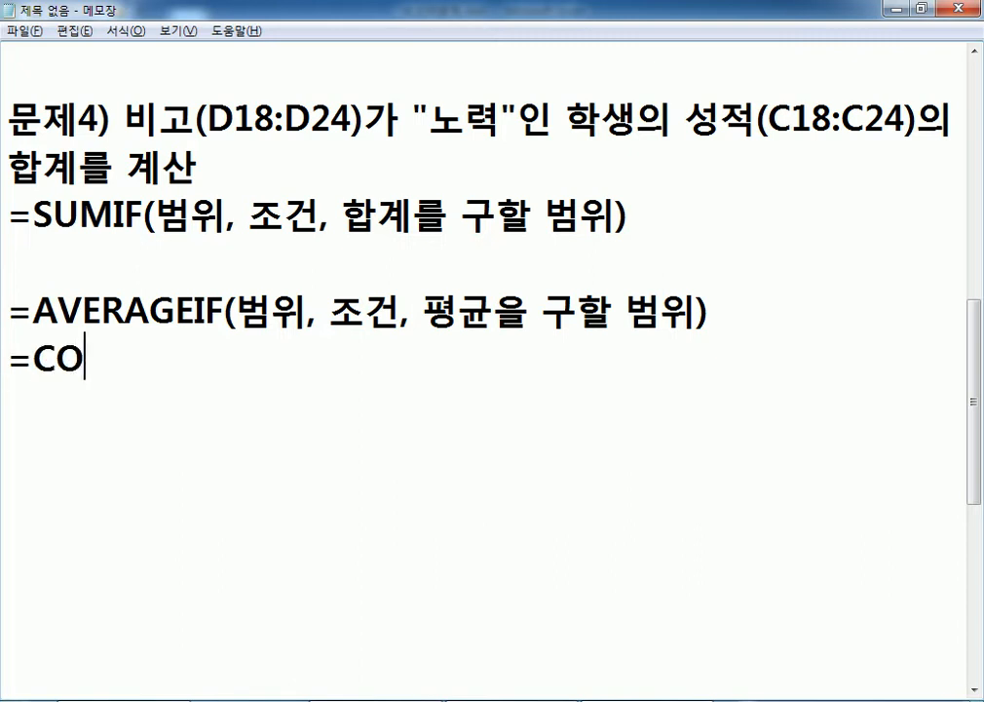
type("UNTIF(")
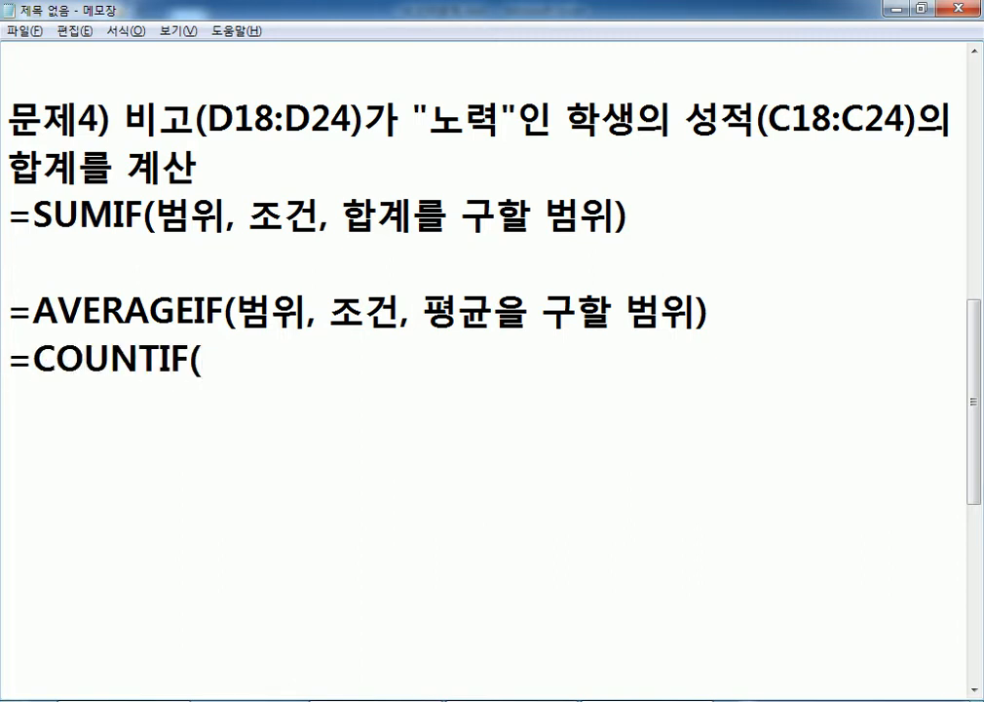
type("범위, 조건")
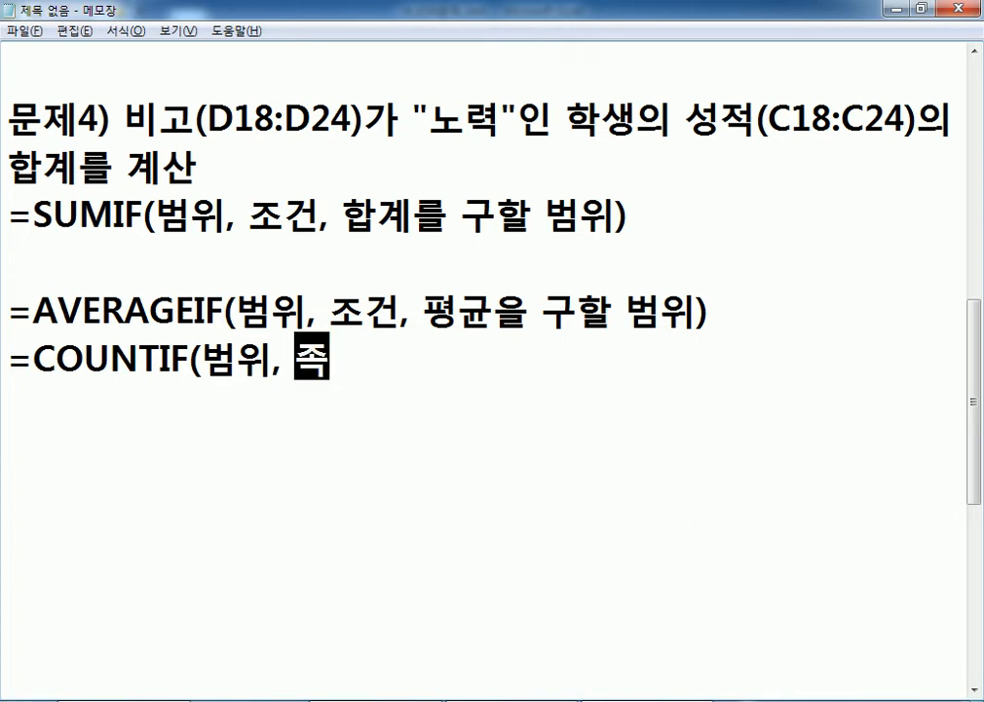
type(",")
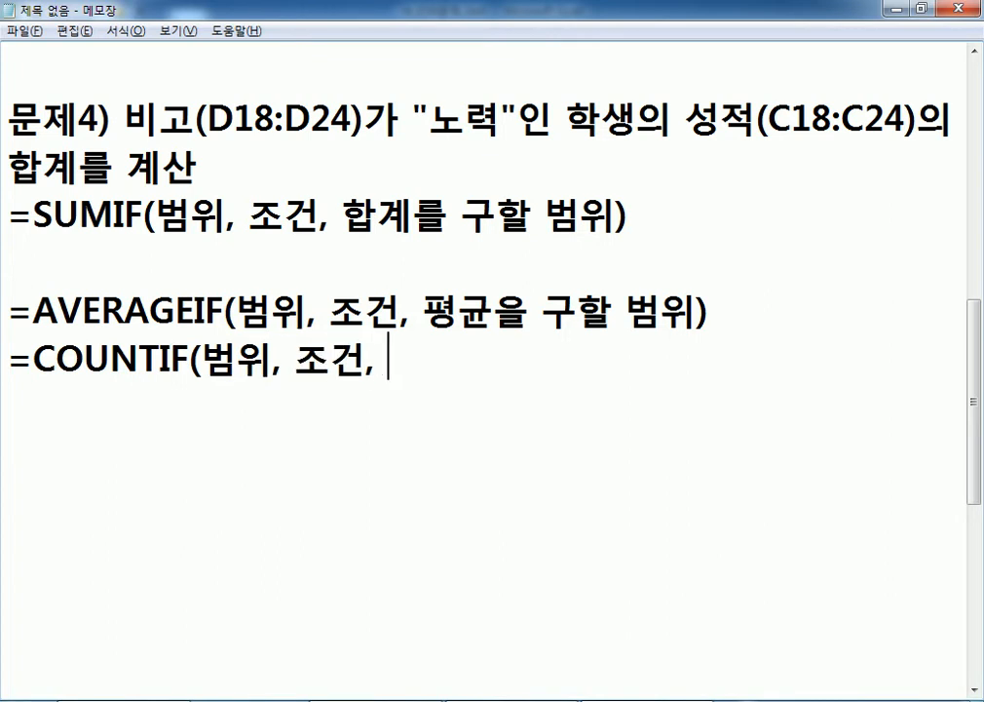
key("BackSpace")
key("BackSpace")
type(")(")
key("BackSpace")
key("Return")
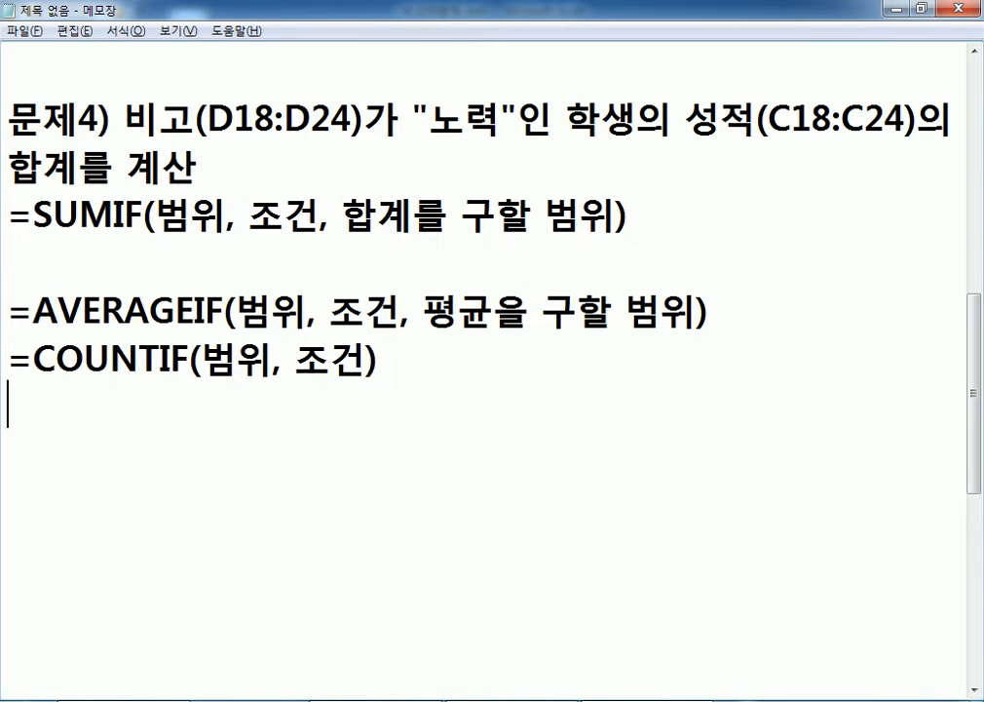
Highlight the function names AVERAGEIF and COUNTIF and the IF part of SUMIF to compare them.
left_click_drag(33, 312, 224, 312)
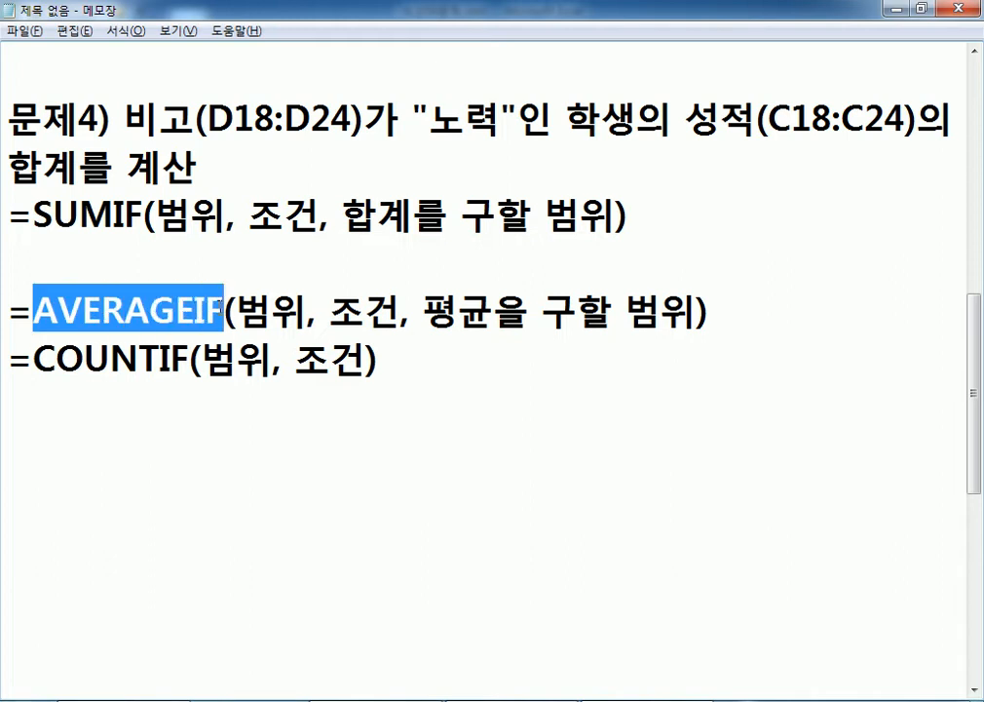
left_click_drag(32, 361, 192, 362)
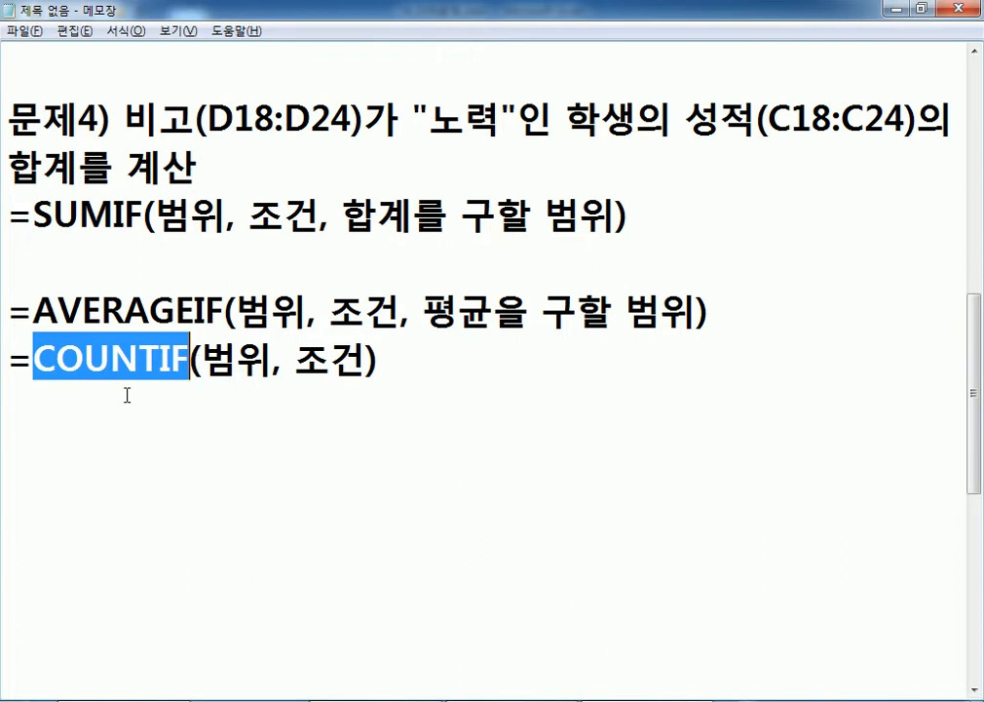
left_click_drag(34, 214, 145, 214)
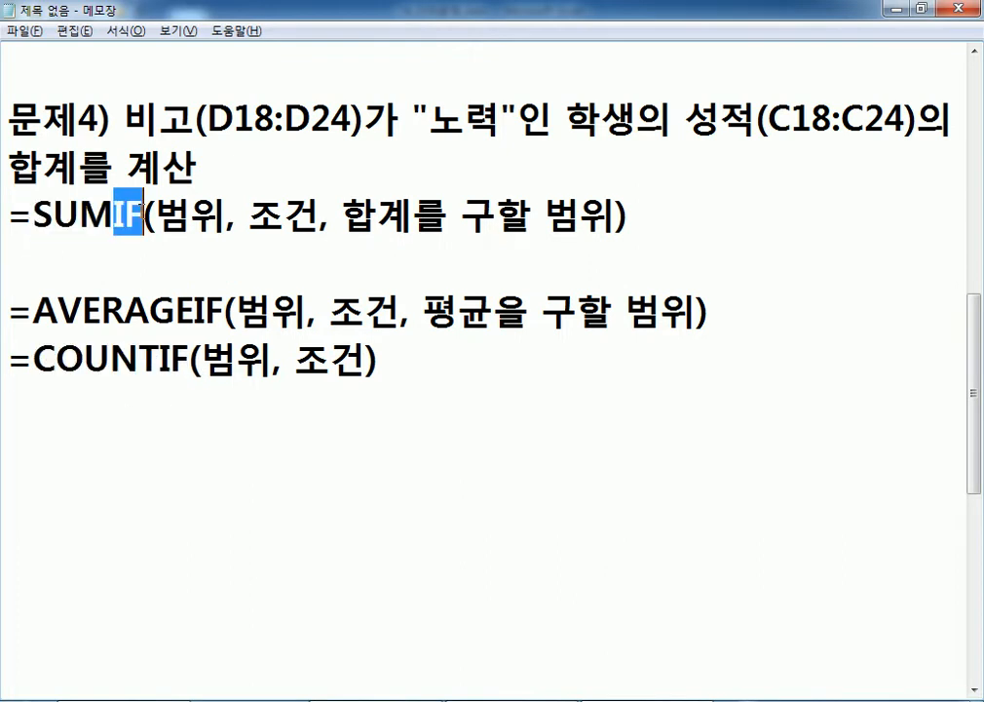
left_click(144, 244)
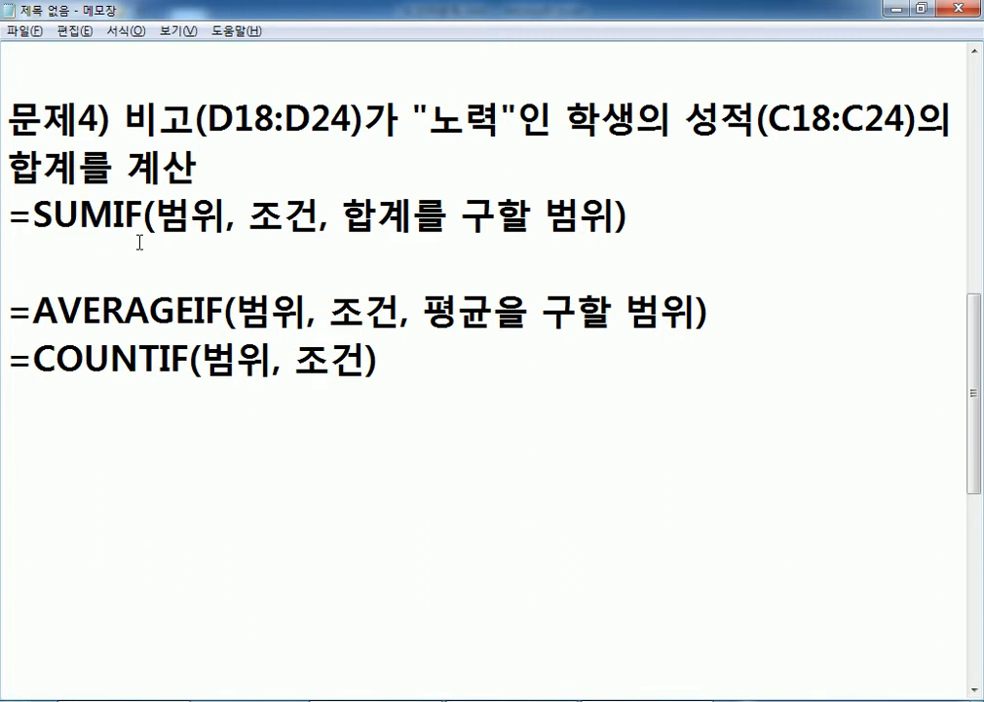
Duplicate the =SUMIF(범위, 조건, 합계를 구할 범위) line directly below the original.
key("Return")
key("Up")
key("shift+Down")
key("ctrl+c")
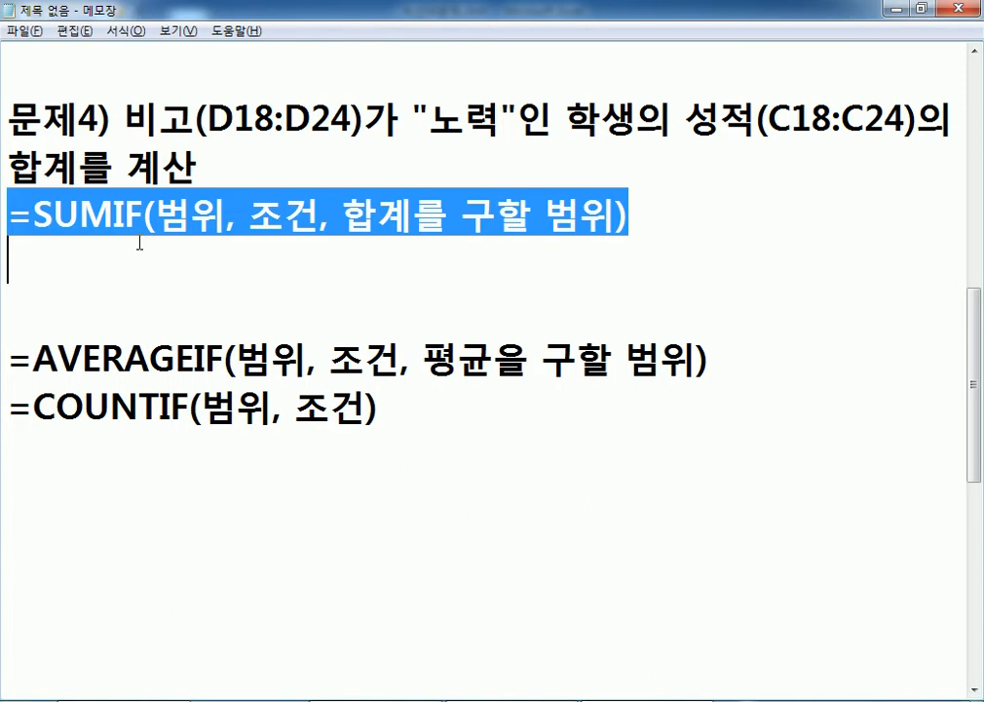
key("ctrl+v")
key("ctrl+v")
key("Right")
key("Right")
key("Right")
key("Right")
key("Right")
key("Up")
key("Up")
key("Up")
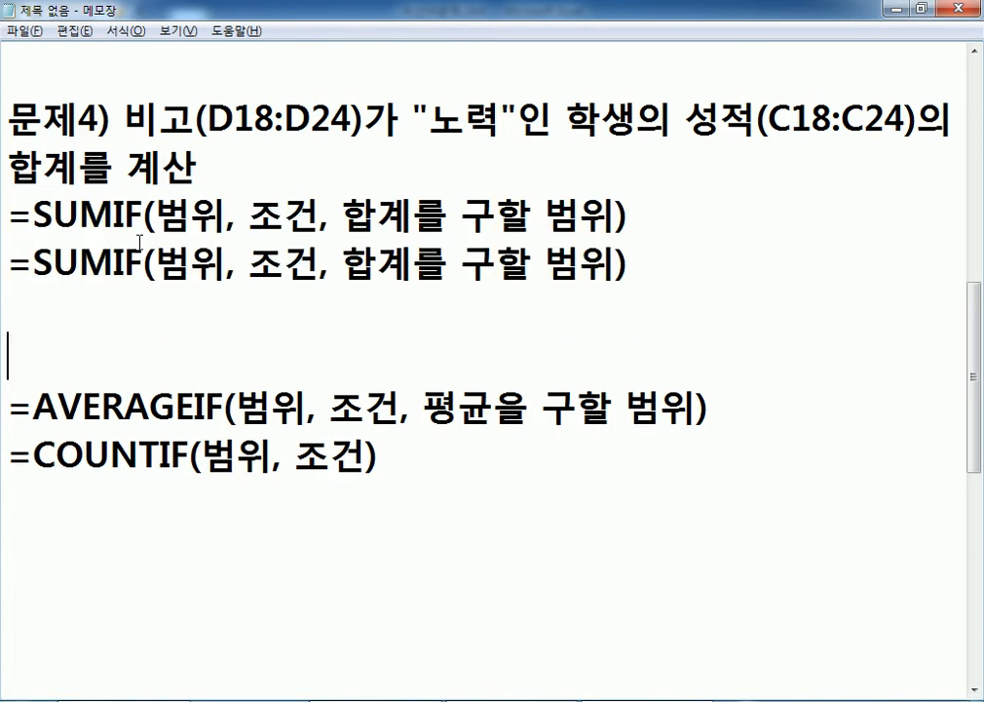
In the copied SUMIF line, replace the range argument with 비고 and the condition with "노력".
key("Right")
key("Right")
key("Right")
key("Right")
key("Right")
key("Right")
key("Right")
type("비고")
key("Delete")
key("Delete")
key("Right")
key("Right")
type("\"노력\"")
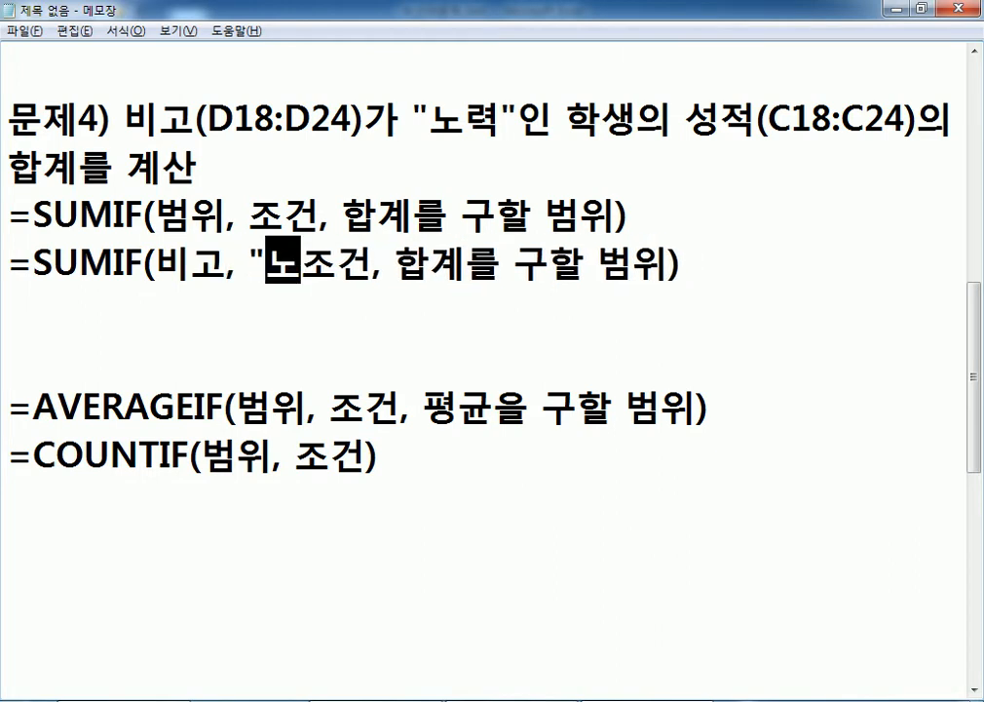
key("Delete")
key("Delete")
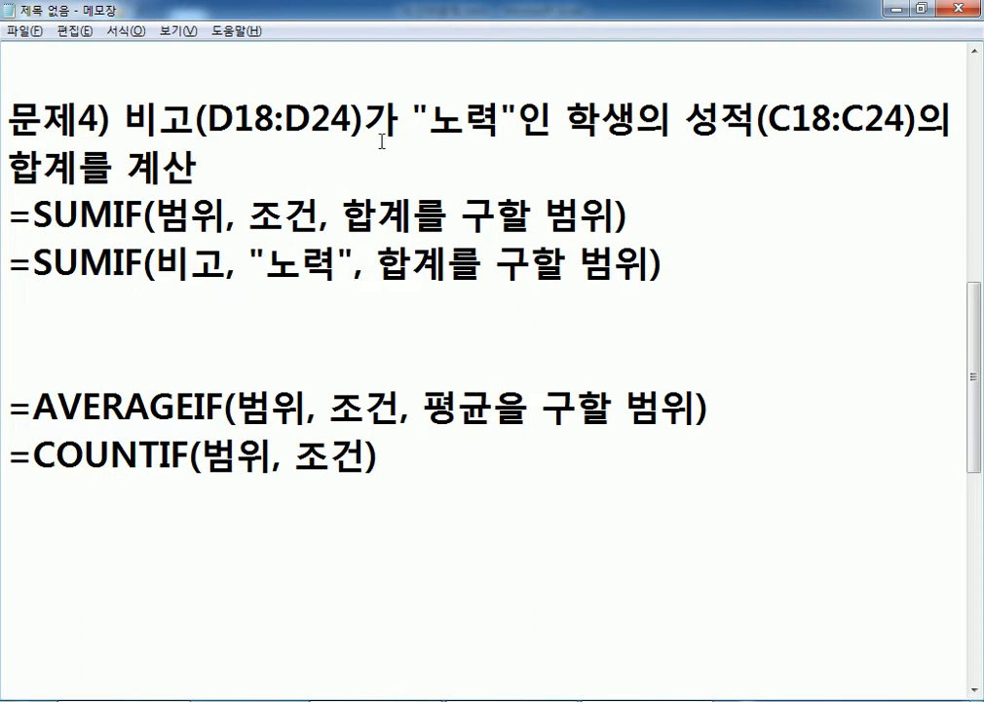
Replace the sum range of the copied SUMIF line with 성적 and select the whole line.
left_click_drag(429, 118, 499, 119)
left_click_drag(379, 264, 643, 258)
key("alt+Tab")
key("alt+Tab")
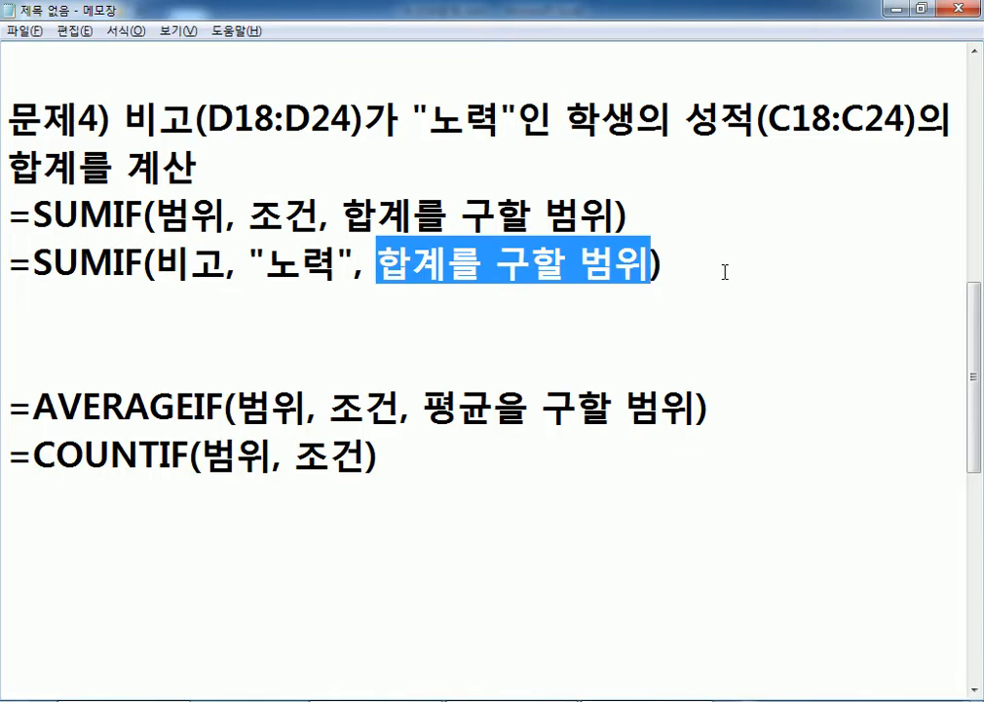
type("성적")
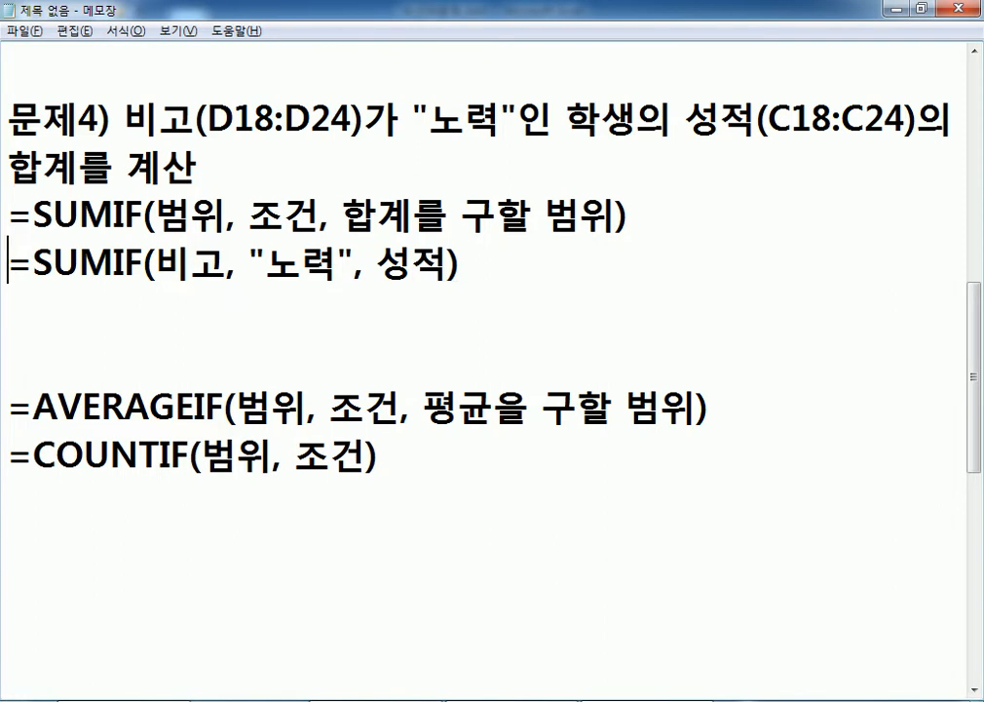
key("shift+Down")
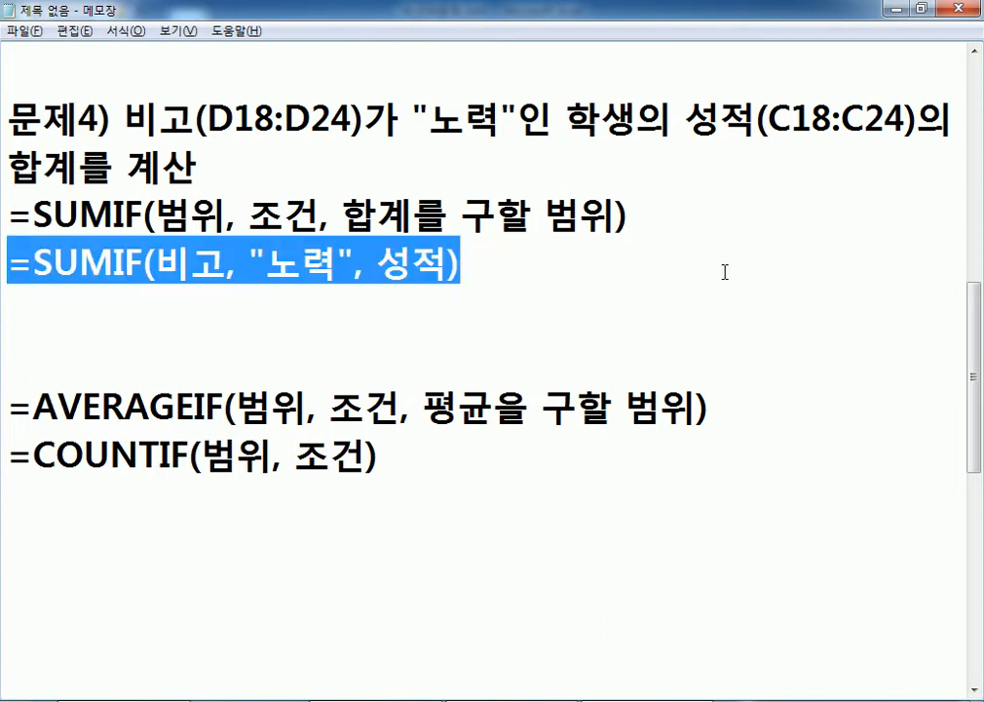
Duplicate the =SUMIF(비고, "노력", 성적) line directly below itself.
key("ctrl+c")
key("ctrl+v")
key("ctrl+v")
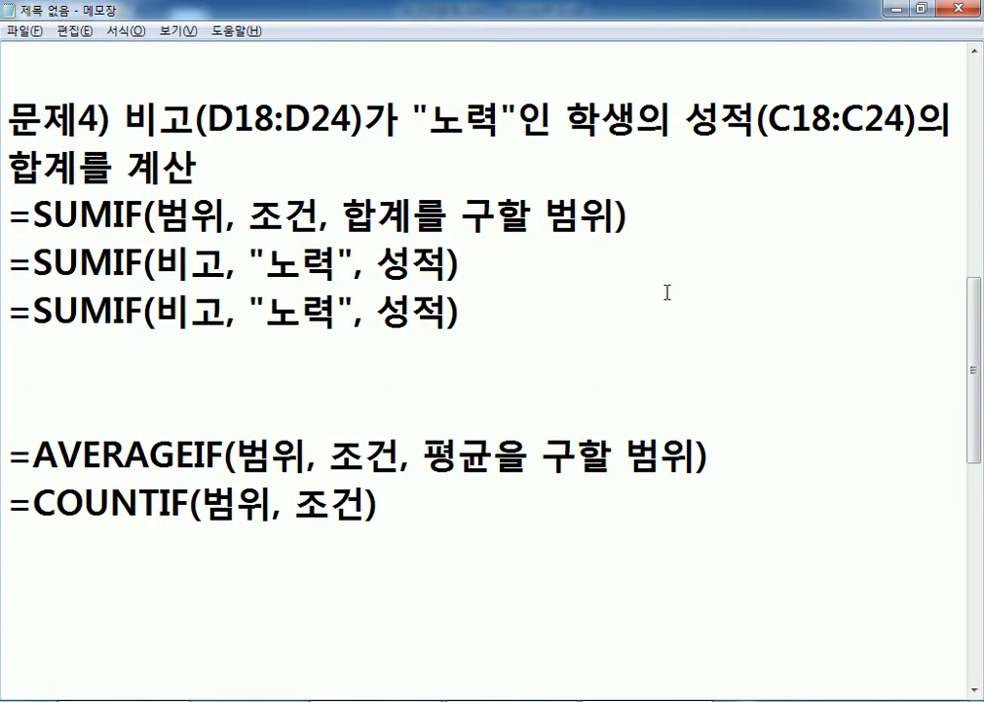
Switch to Excel and fill the 노력 cells D18, D20 and D24 in table 3 with yellow.
key("alt+Tab")
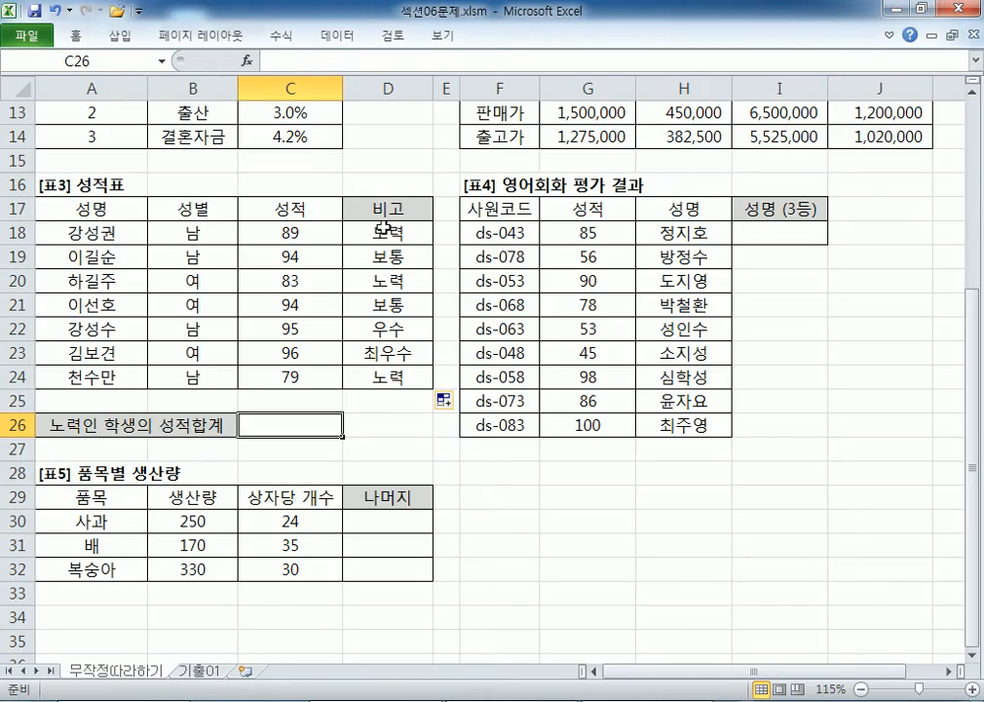
left_click(383, 234)
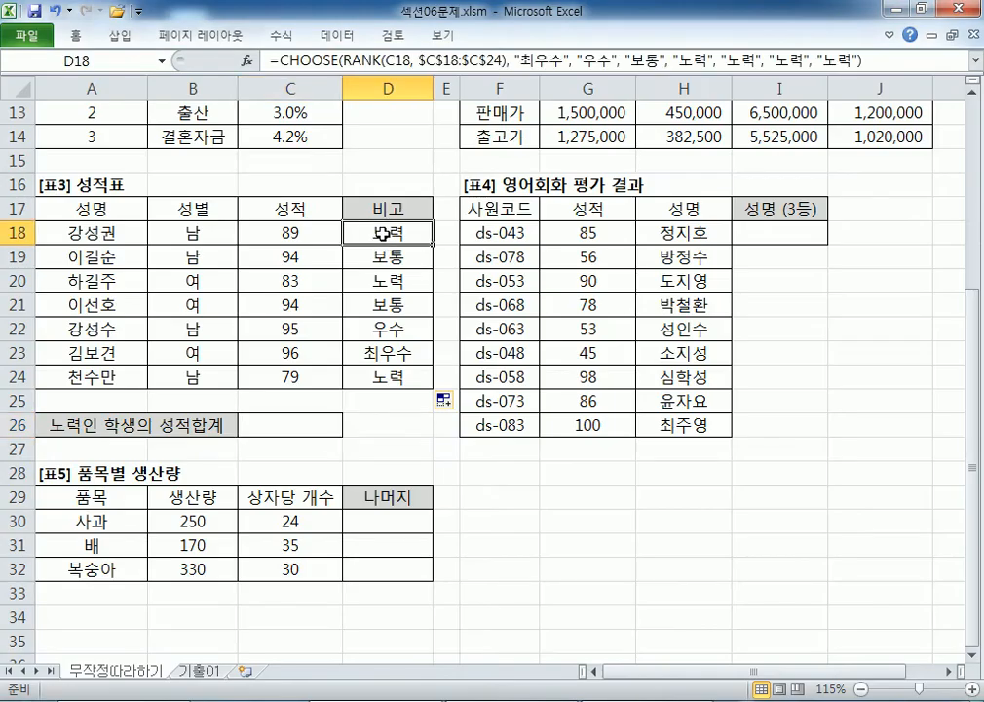
left_click(385, 281, "ctrl")
left_click(383, 377, "ctrl")
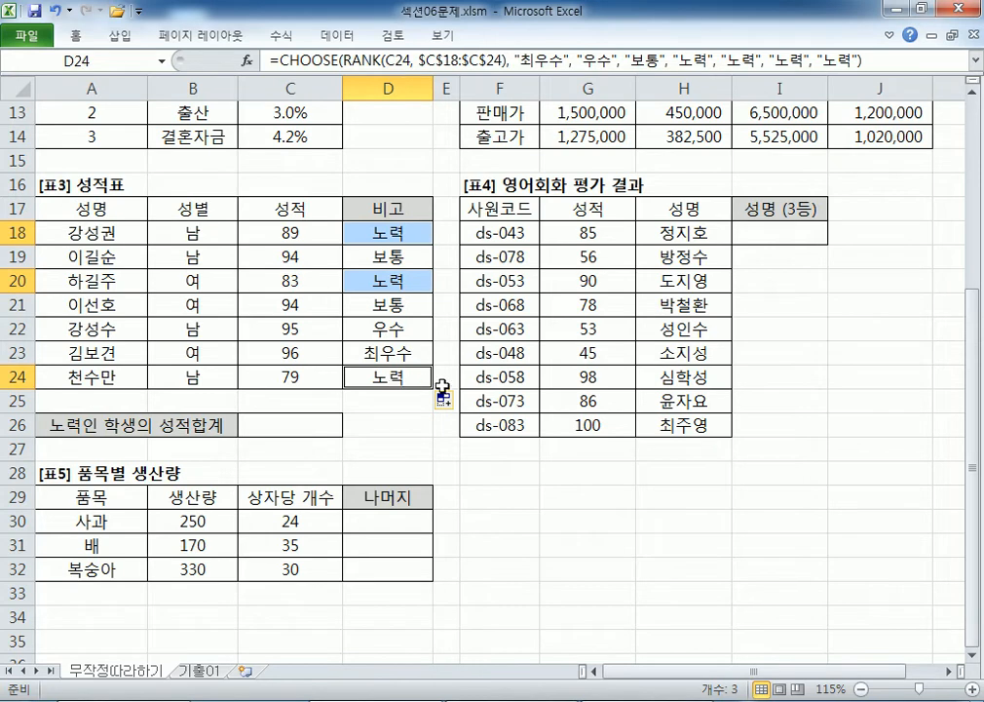
left_click(79, 43)
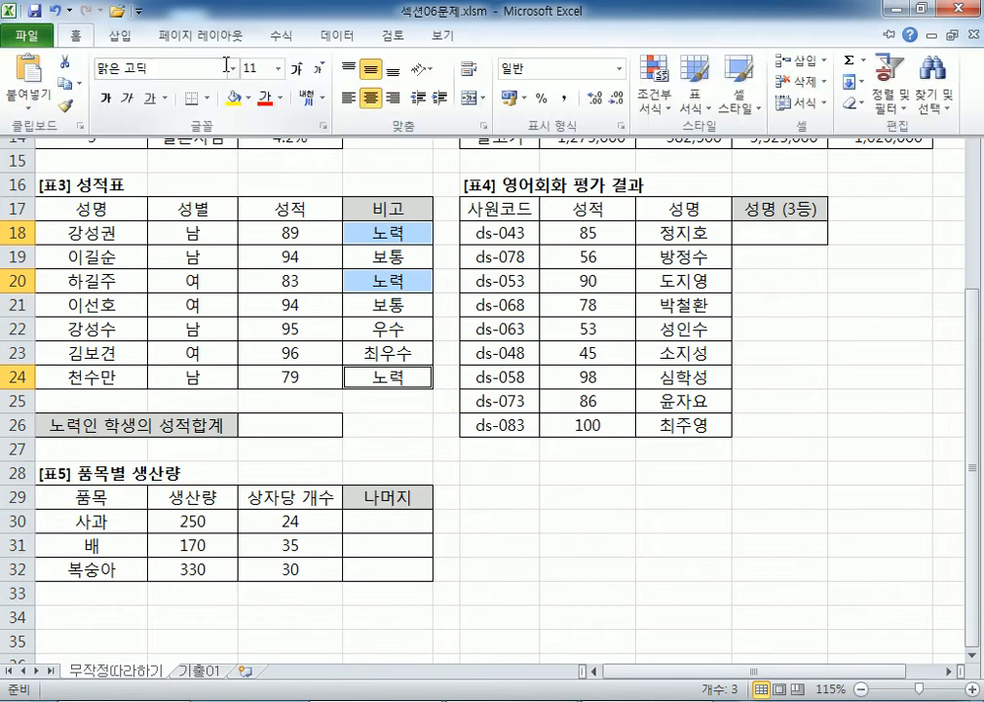
left_click(235, 99)
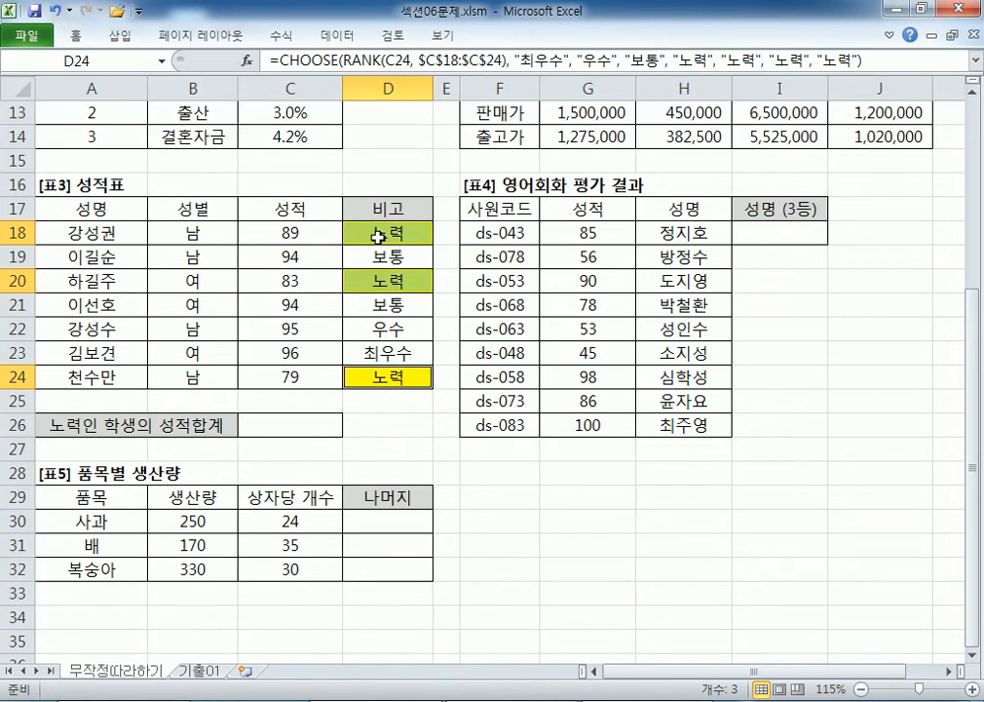
Fill the 성적 cells of the 노력 students, C18, C20 and C24, with the standard light green.
left_click(299, 228)
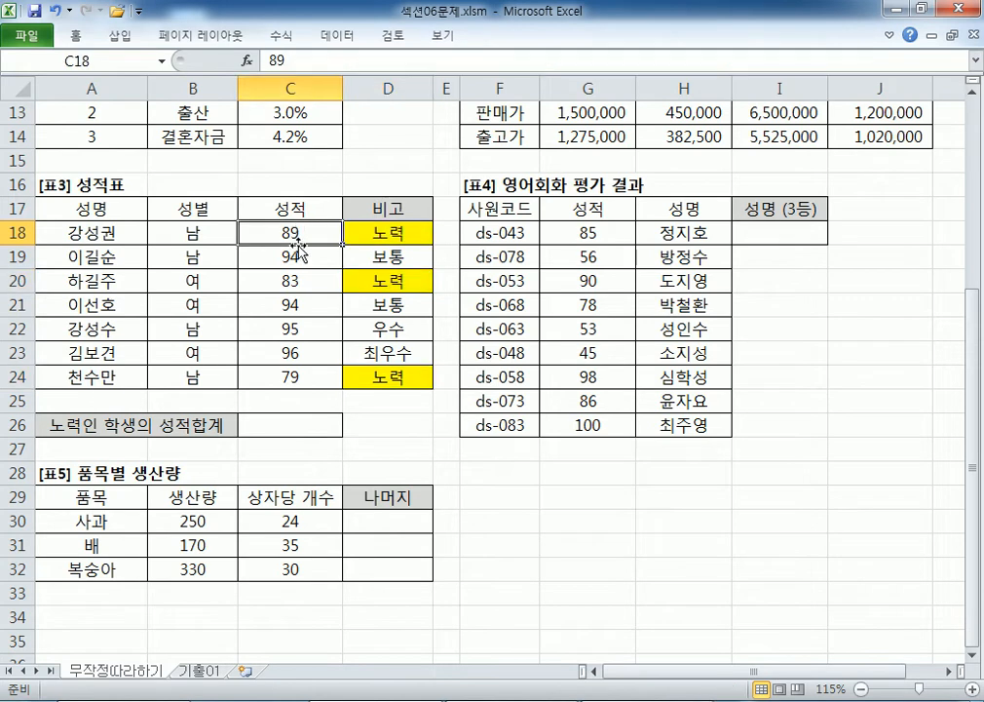
left_click(302, 280, "ctrl")
left_click(302, 374, "ctrl")
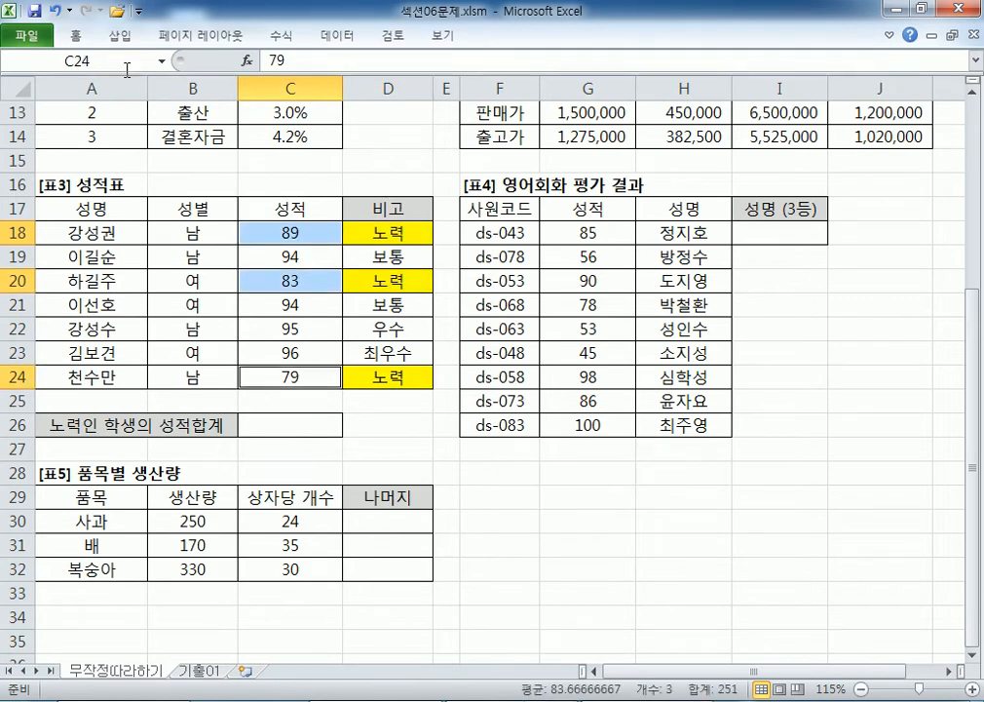
left_click(76, 37)
left_click(250, 98)
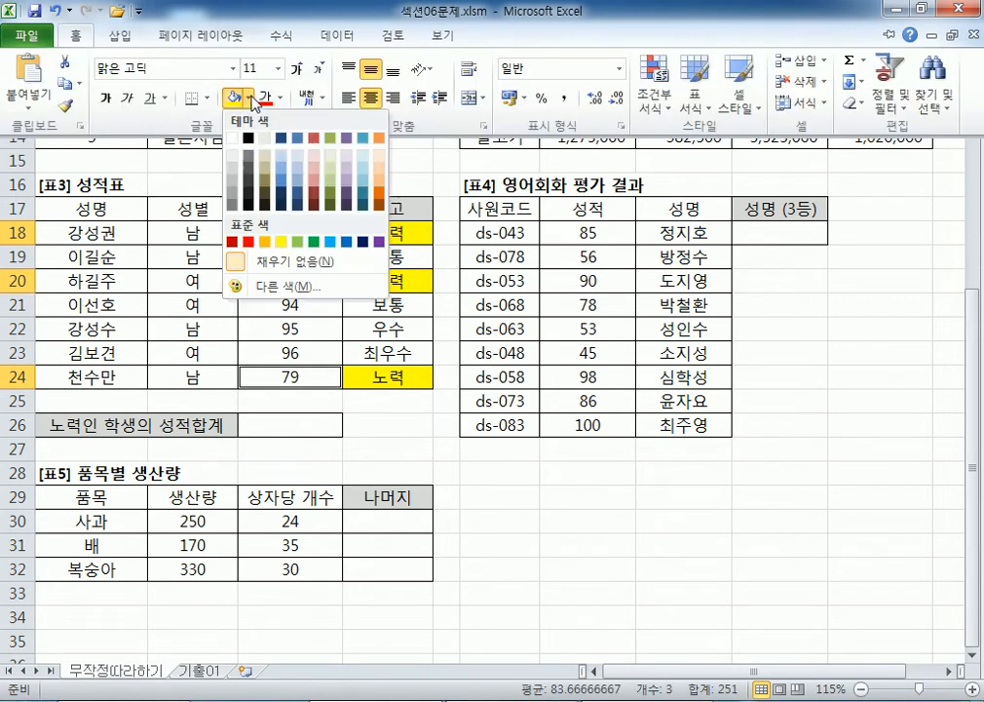
left_click(298, 243)
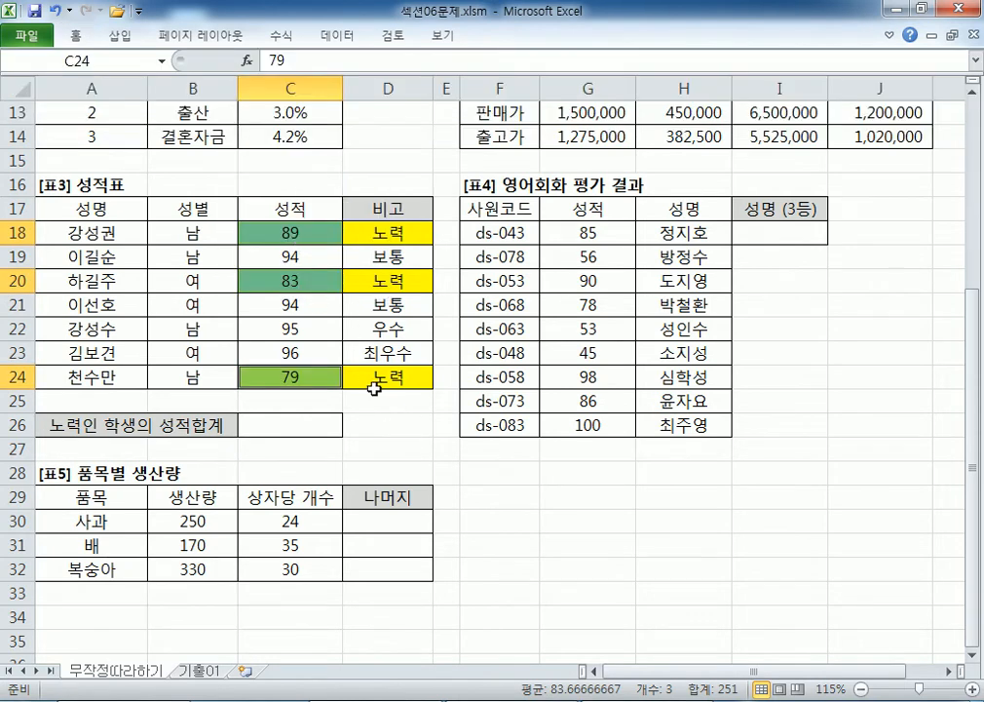
Select the 성적 scores C18:C24 and the 비고 range D18:D24 in turn to review the ranges for SUMIF.
left_click(385, 376)
left_click_drag(290, 232, 288, 369)
left_click(398, 419)
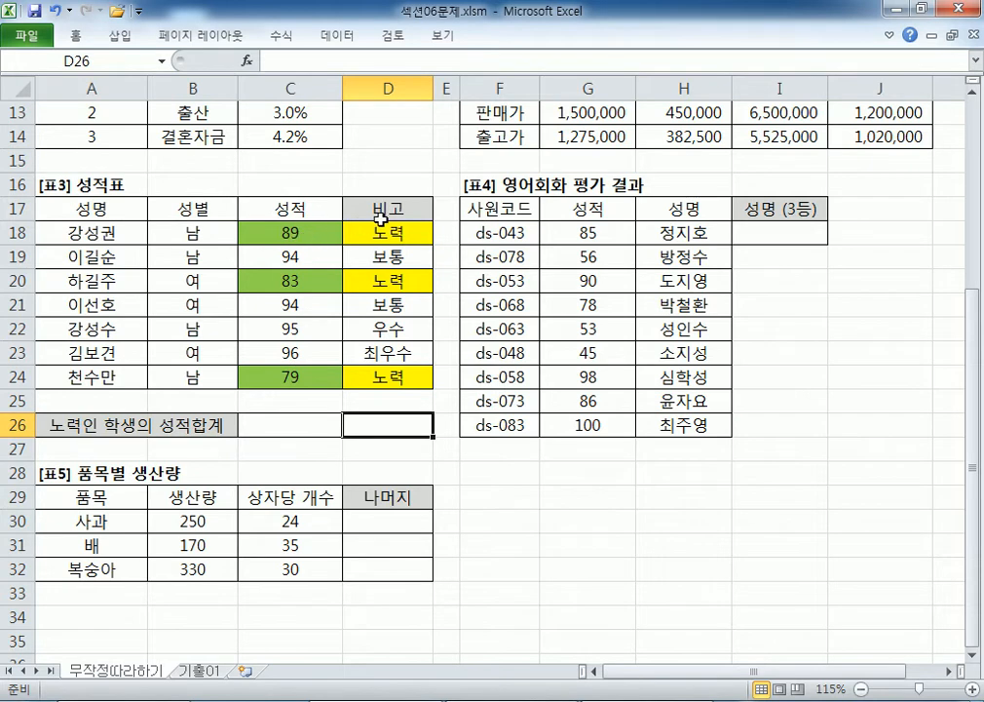
left_click_drag(382, 222, 389, 382)
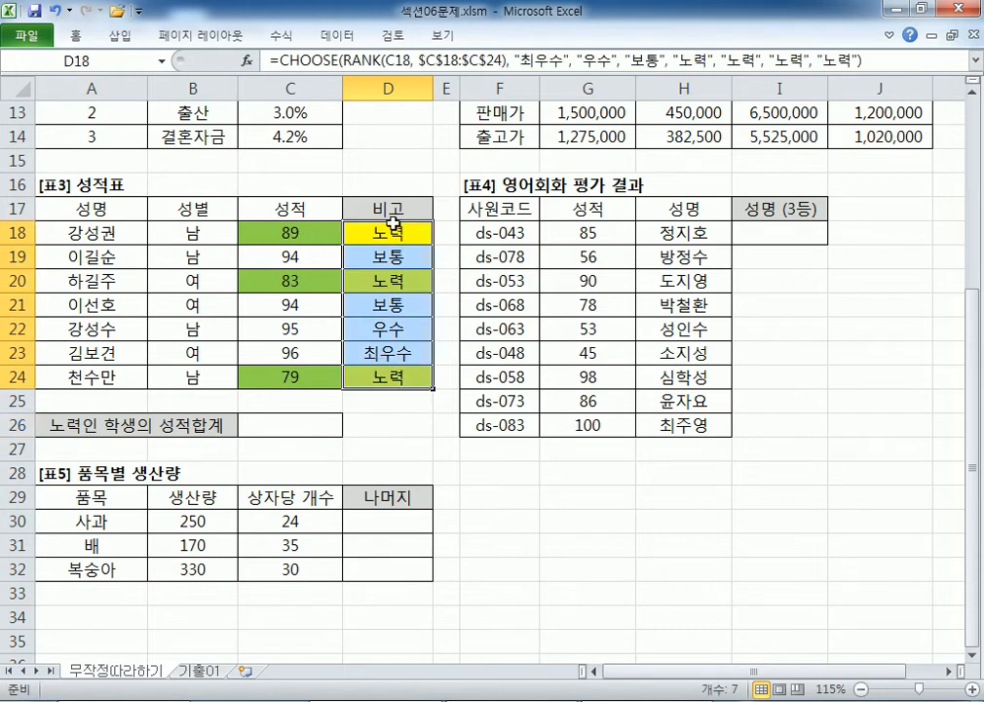
left_click(389, 301)
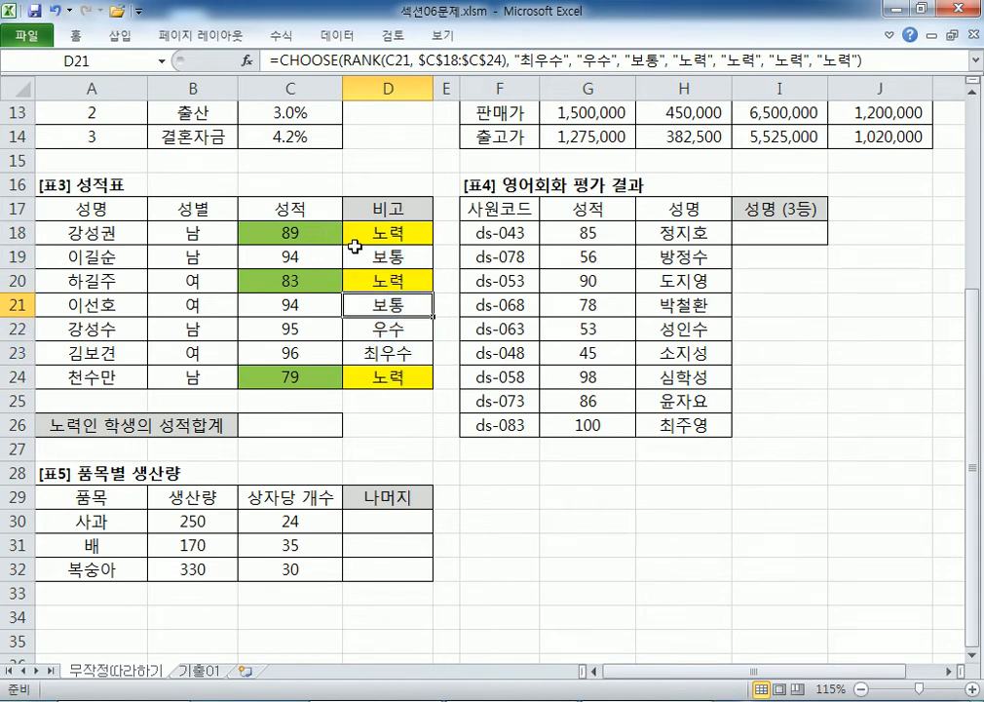
Switch to Notepad and add a third copy of the =SUMIF(비고, "노력", 성적) line beneath the other two.
key("alt+Tab")
left_click_drag(8, 313, 4, 345)
key("ctrl+c")
key("ctrl+v")
key("ctrl+v")
Replace the 비고 argument in the lowest SUMIF line with D18:D24.
left_click_drag(154, 347, 227, 357)
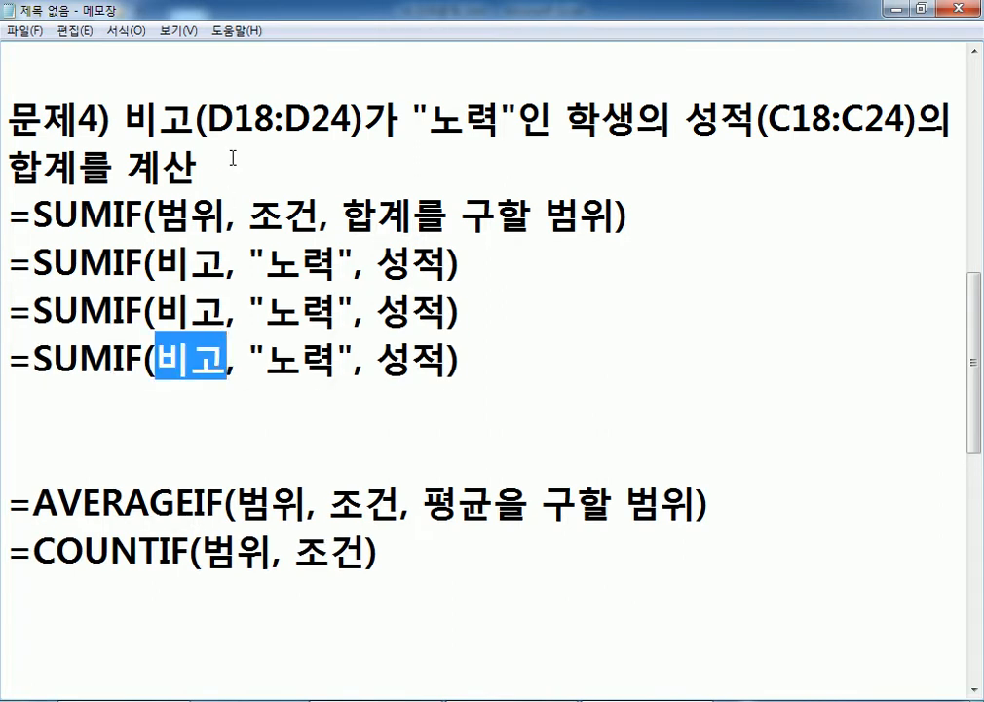
type("D18:D2")
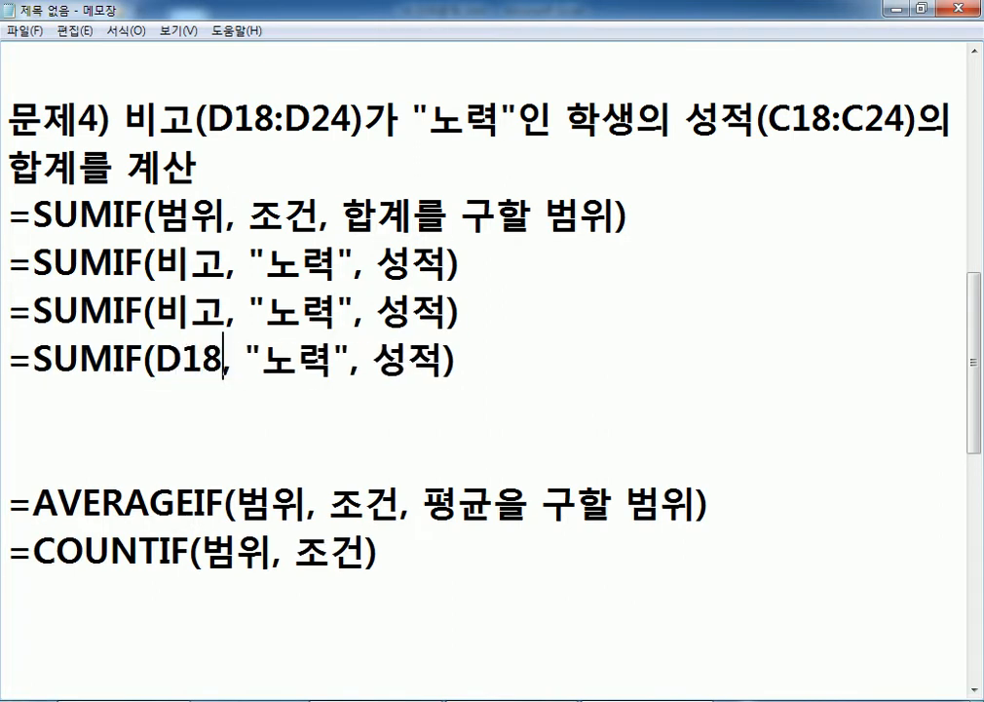
type("5")
key("BackSpace")
type("4")
Replace the 성적 argument in the lowest SUMIF line with C18:C24.
key("Right")
key("Right")
key("Right")
key("Right")
key("Right")
key("Right")
key("Right")
key("Right")
key("Right")
key("Left")
type("C18:C24")
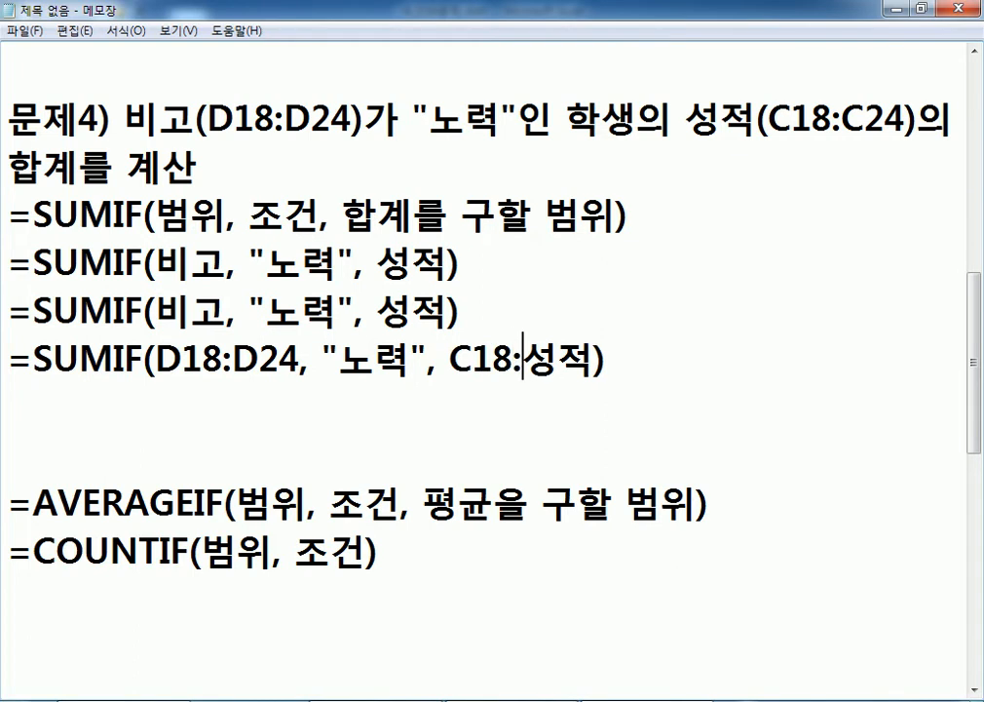
key("Delete")
key("Delete")
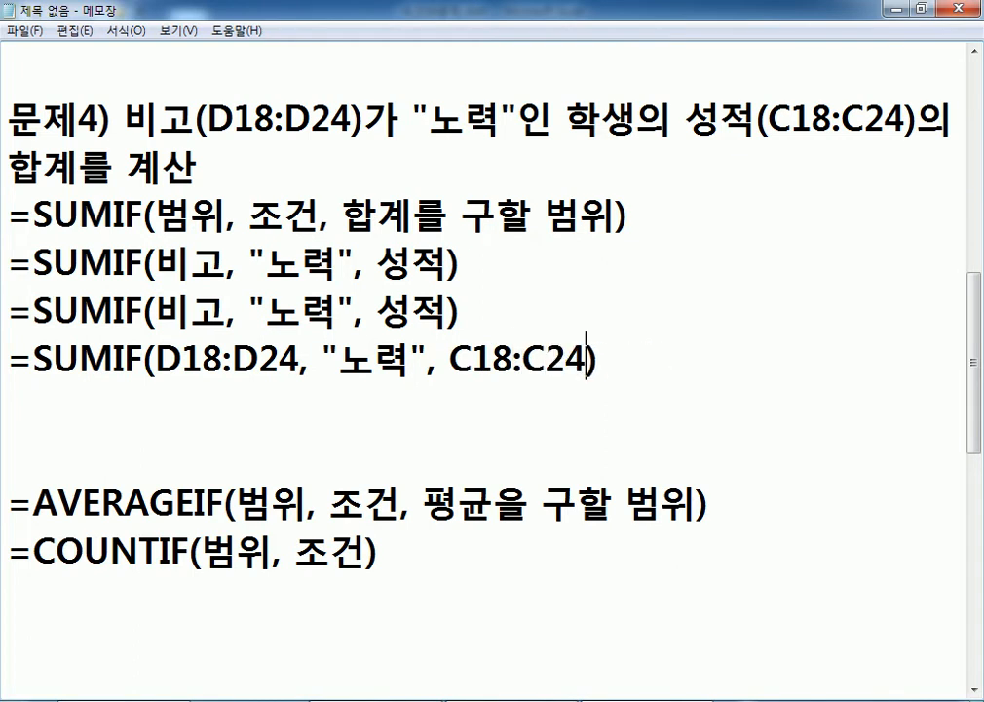
Compare the finished SUMIF line with the worksheet and highlight its 노력 condition.
key("alt+Tab")
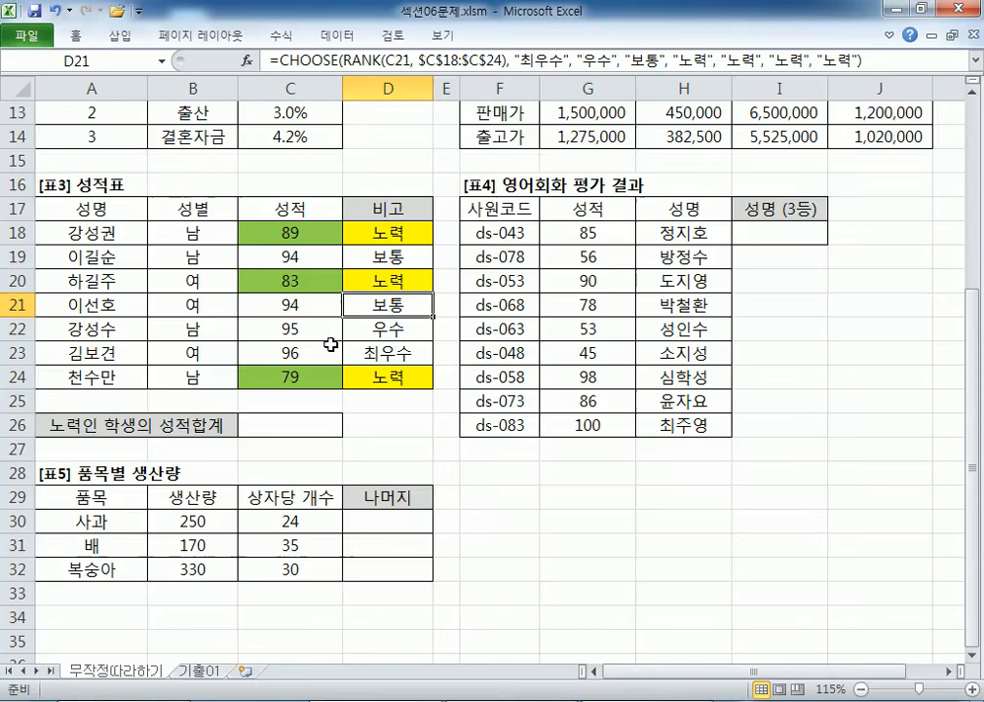
key("alt+Tab")
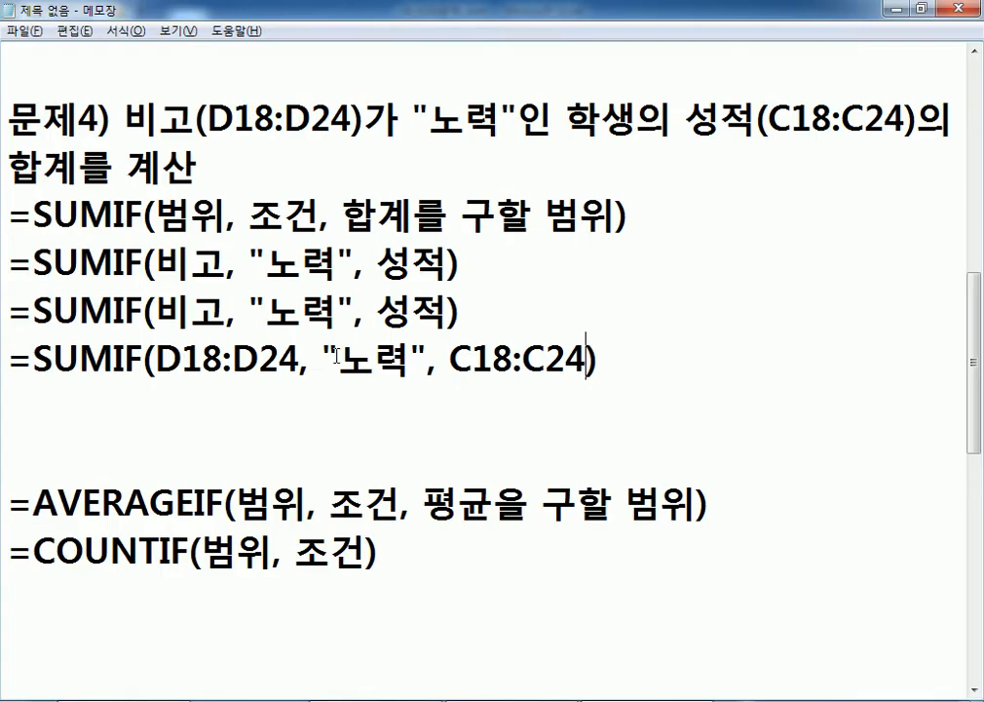
left_click_drag(338, 362, 410, 362)
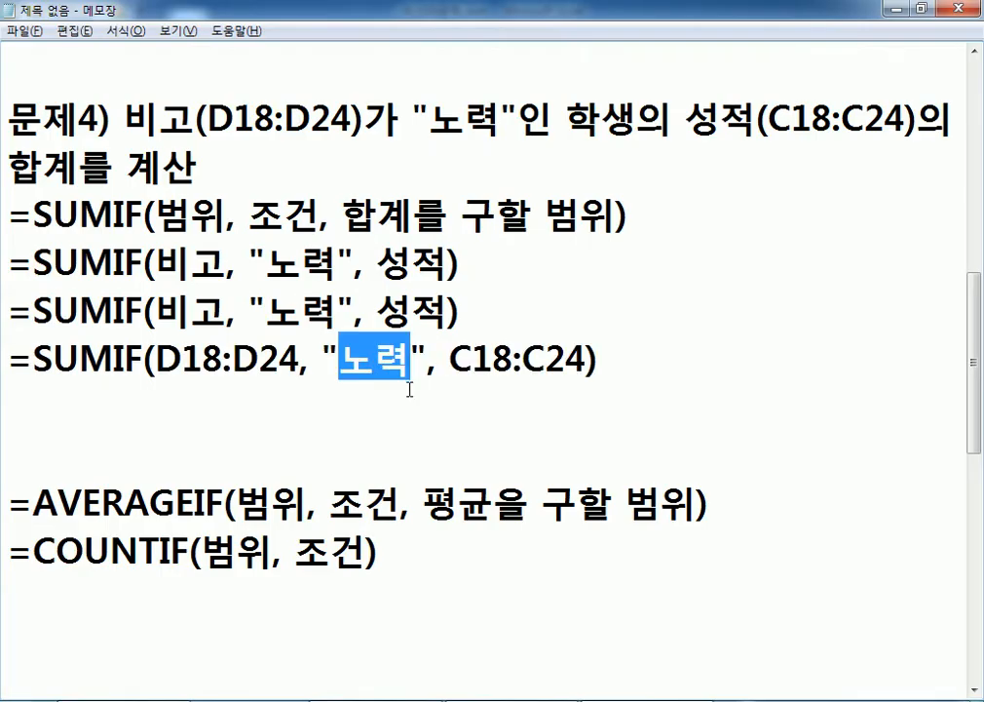
left_click(234, 386)
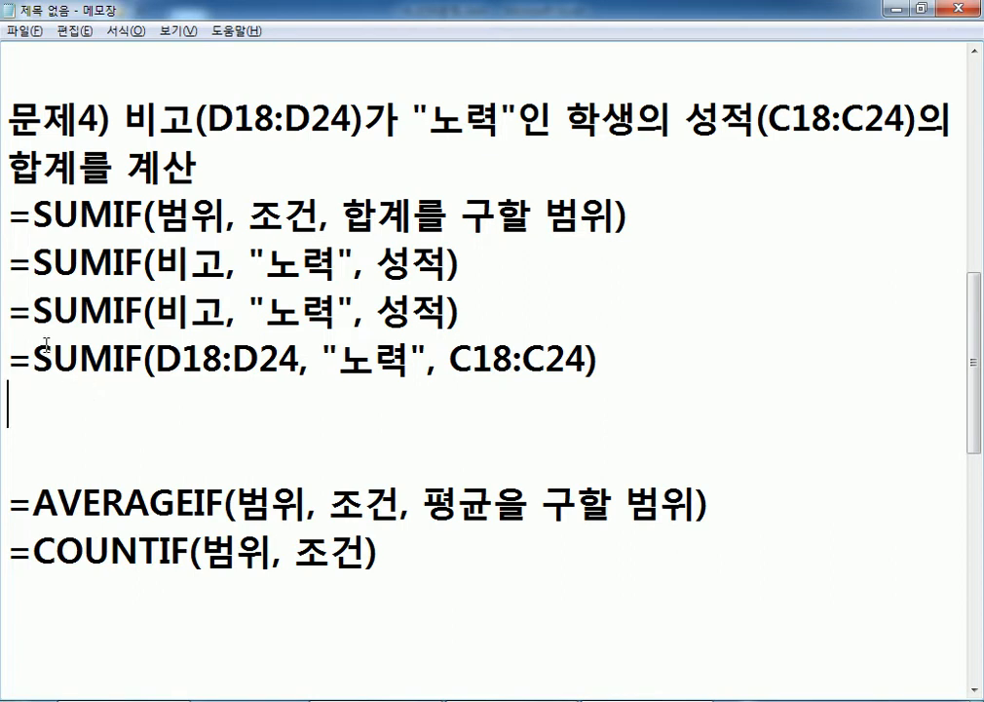
Switch to Excel and start a SUMIF formula in C26 with the 비고 cells D18:D24 as its range.
key("alt+Tab")
left_click(266, 423)
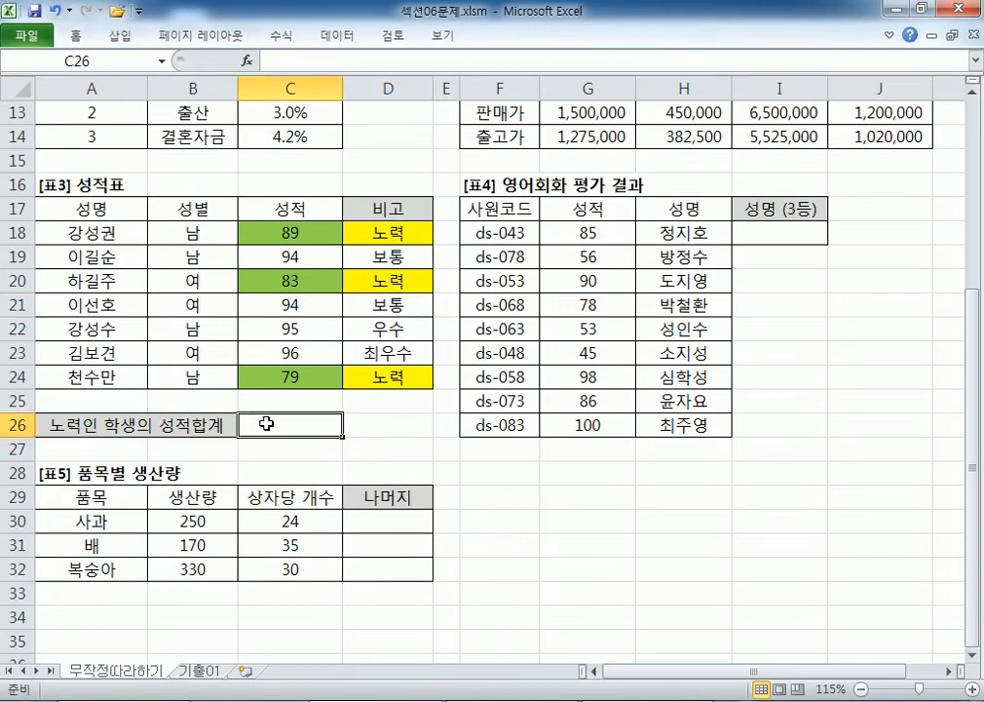
type("=SUMIF")
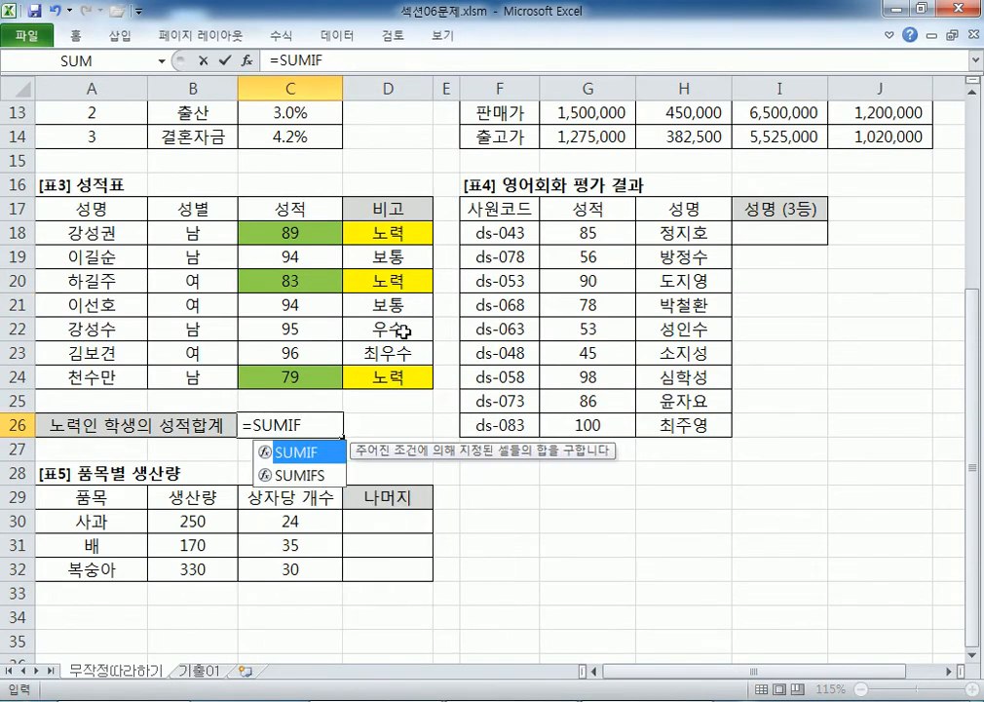
type("(")
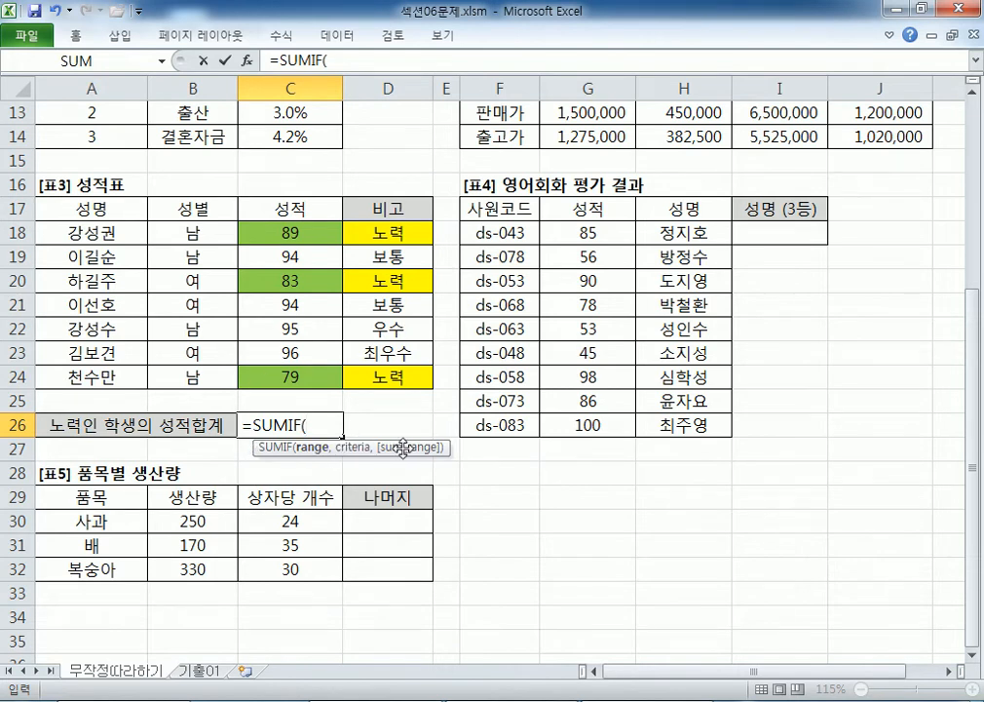
scroll(331, 493, "down", 1)
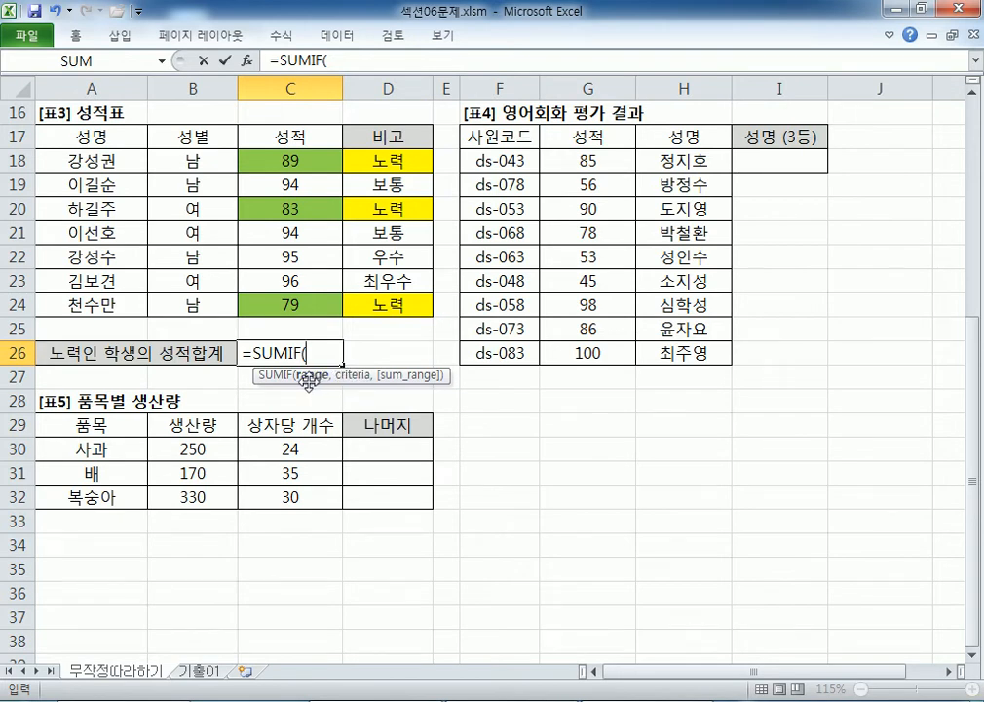
key("alt+Tab")
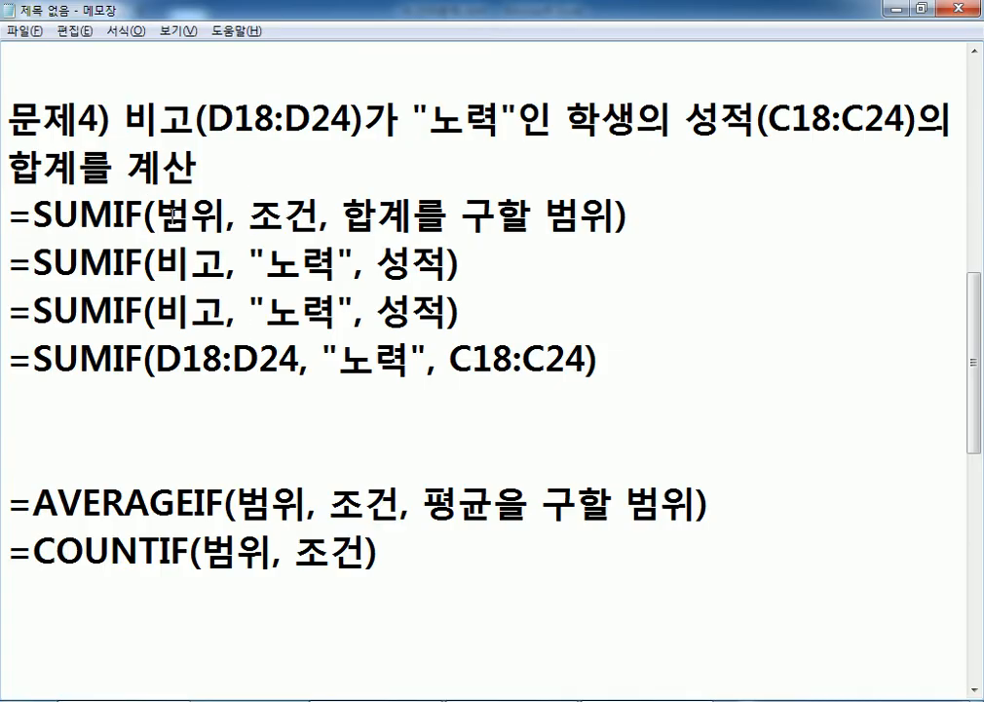
key("alt+Tab")
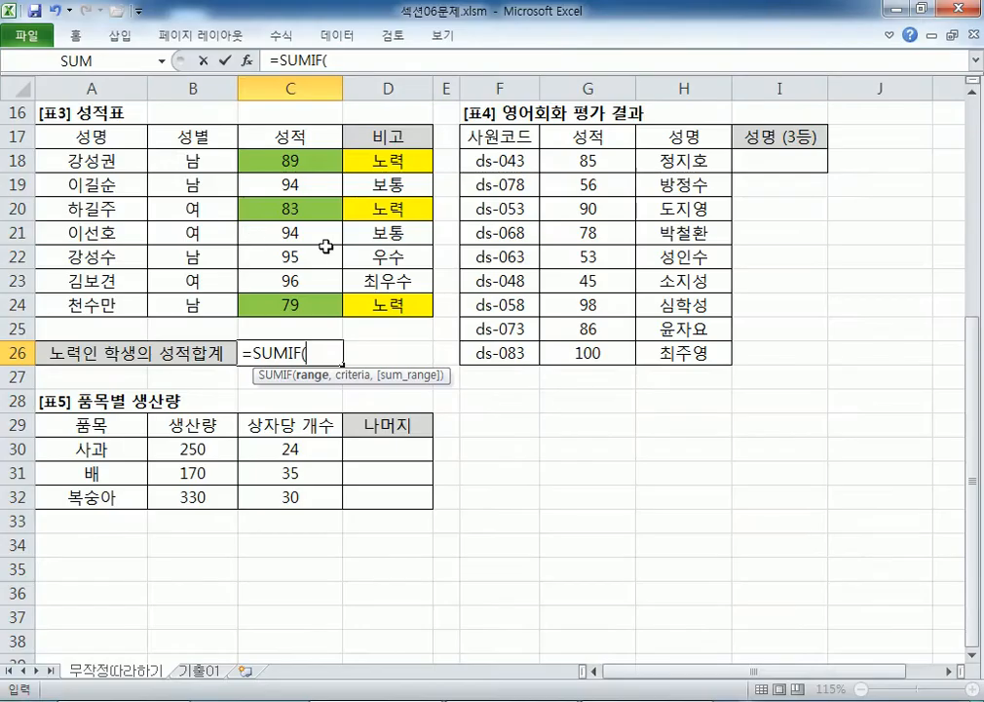
left_click_drag(161, 162, 180, 306)
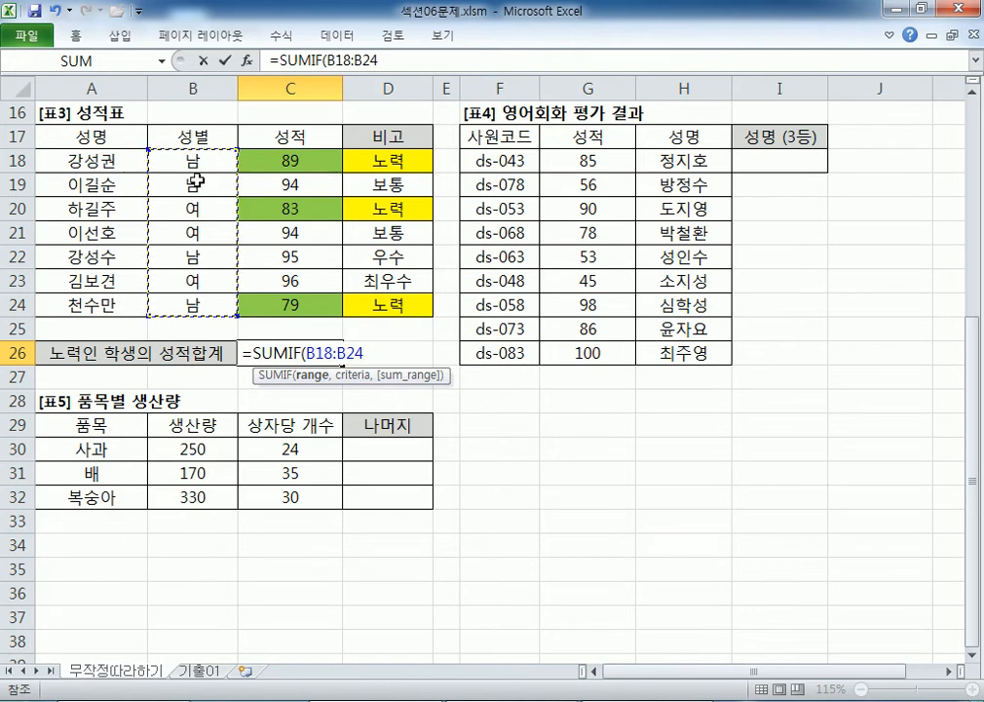
left_click_drag(367, 159, 388, 307)
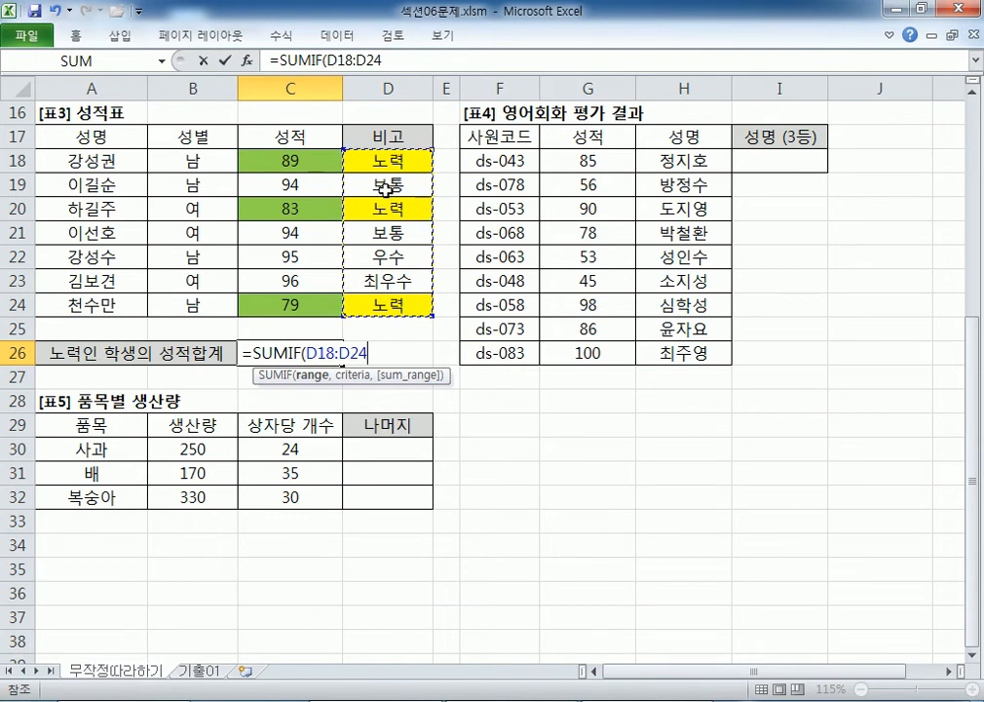
type(",")
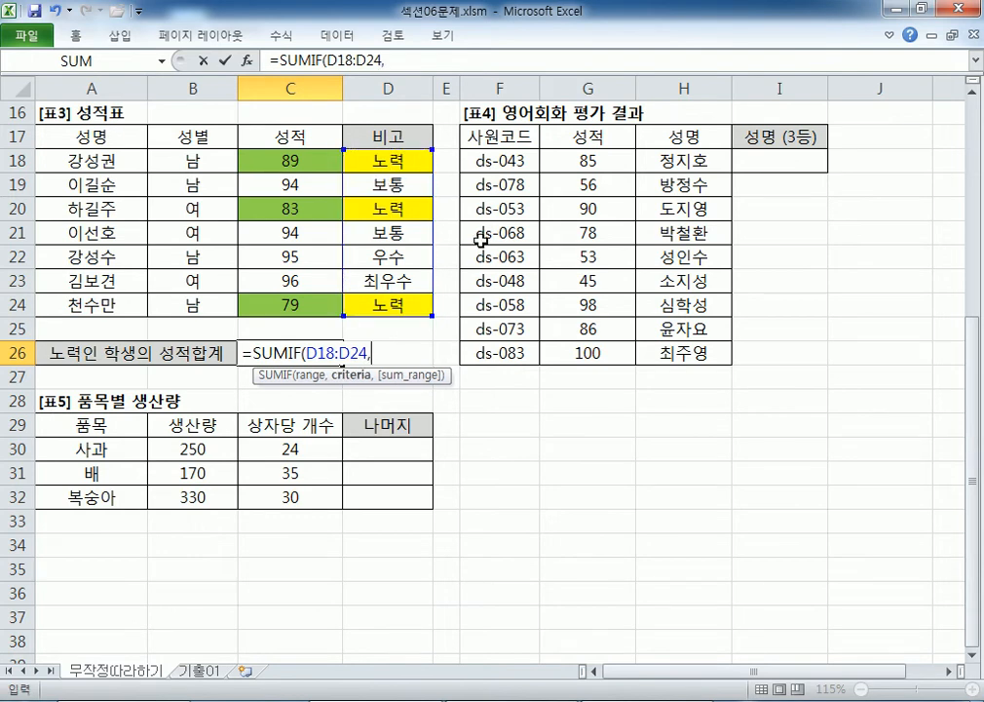
left_click(397, 209)
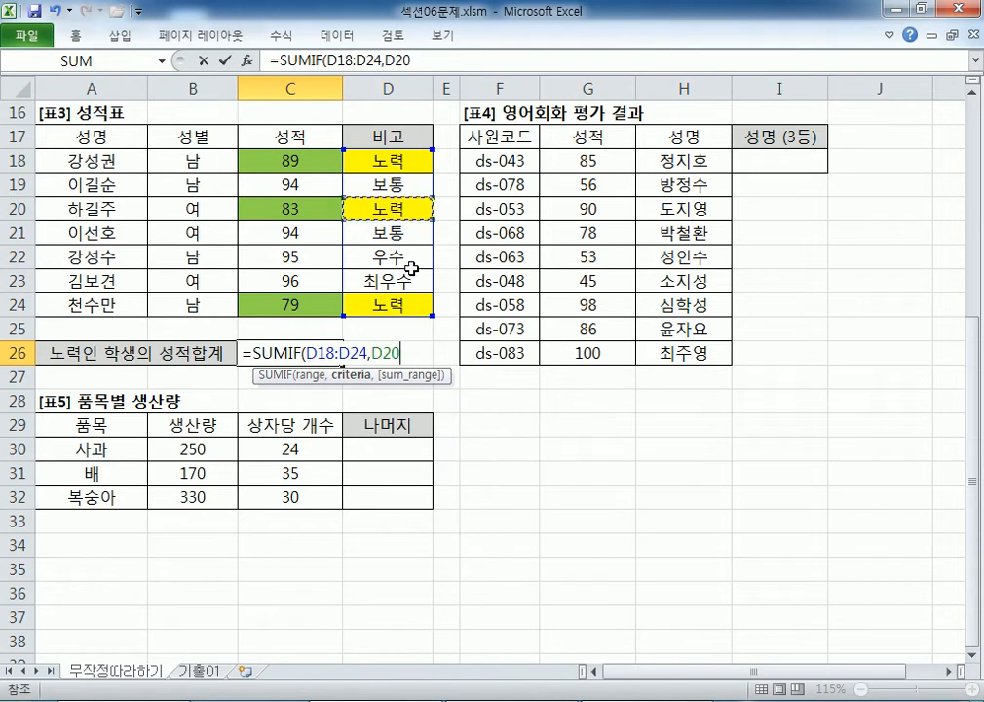
left_click(388, 157)
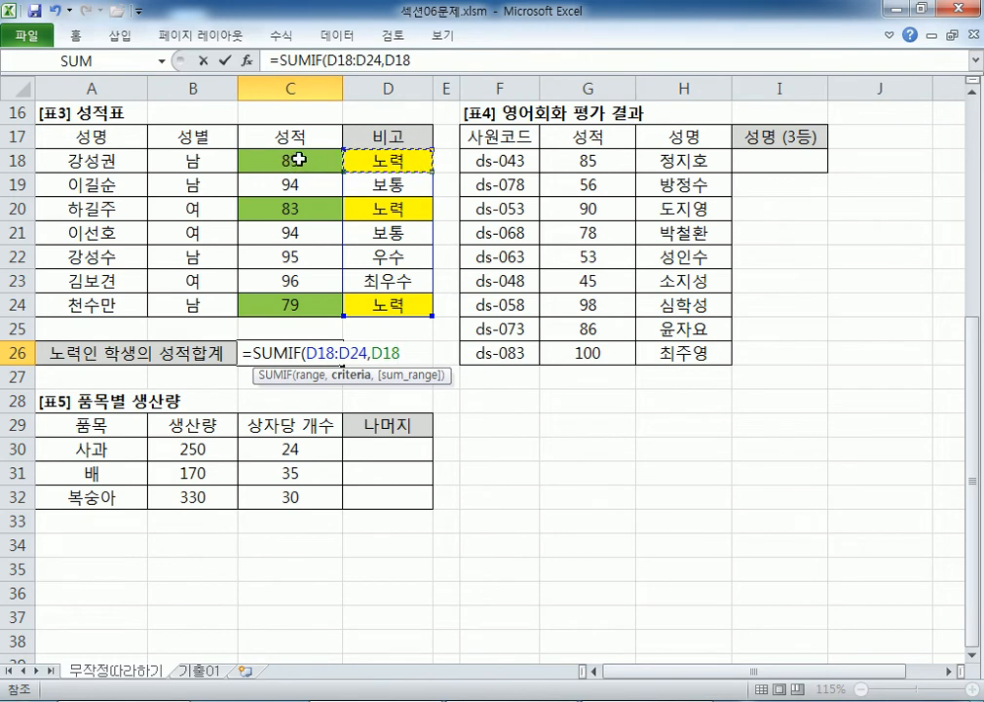
left_click(394, 203)
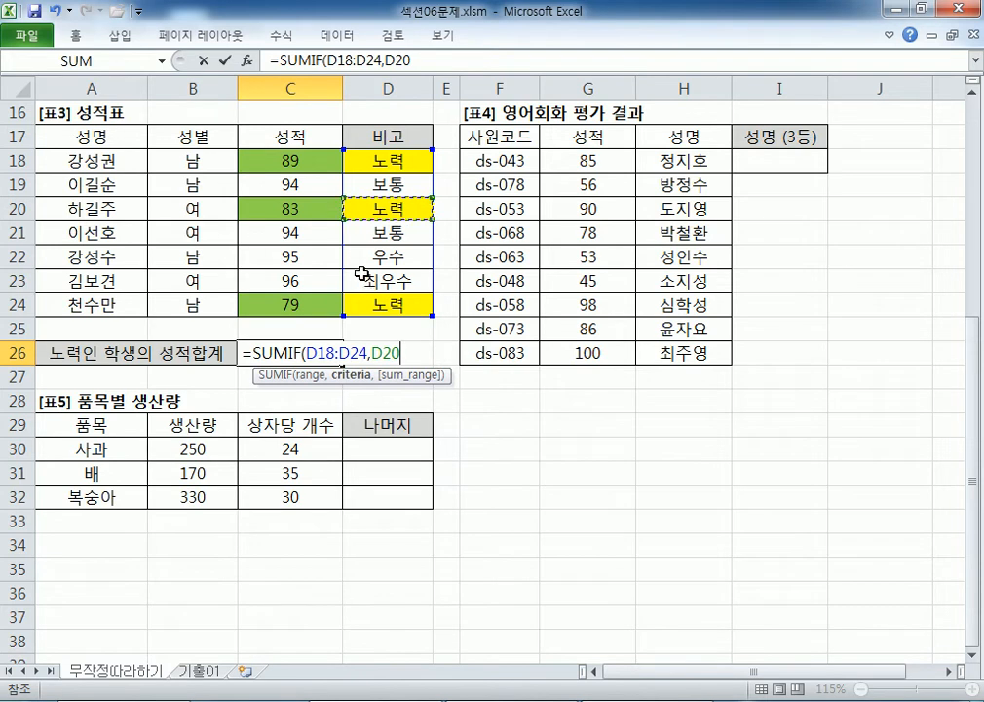
key("BackSpace")
key("BackSpace")
key("BackSpace")
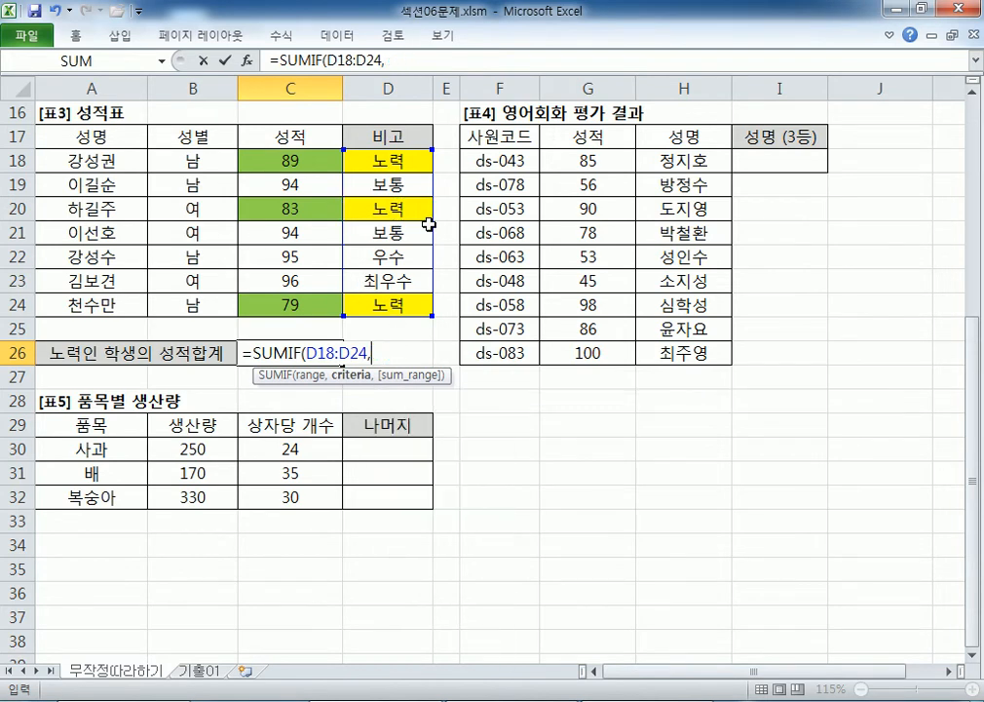
Enter "노력" as the criterion of the SUMIF formula in C26, followed by a comma.
type("\"SH")
key("BackSpace")
key("BackSpace")
key("Hangul")
type("노력\",")
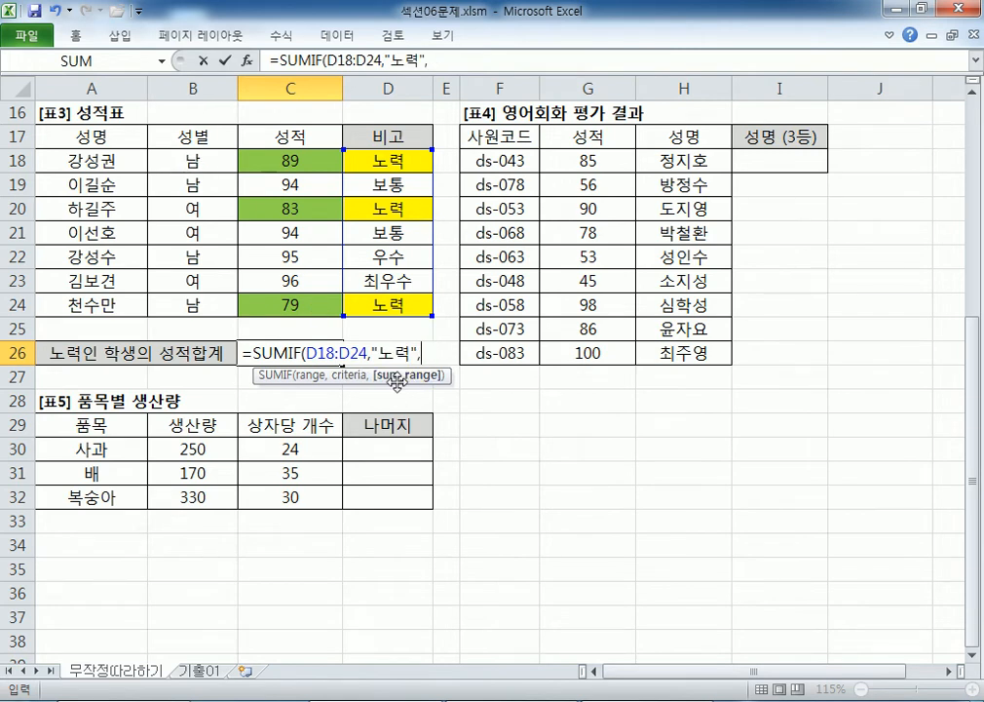
Complete the SUMIF formula in C26 with the scores C18:C24 as its sum range.
left_click_drag(275, 163, 282, 306)
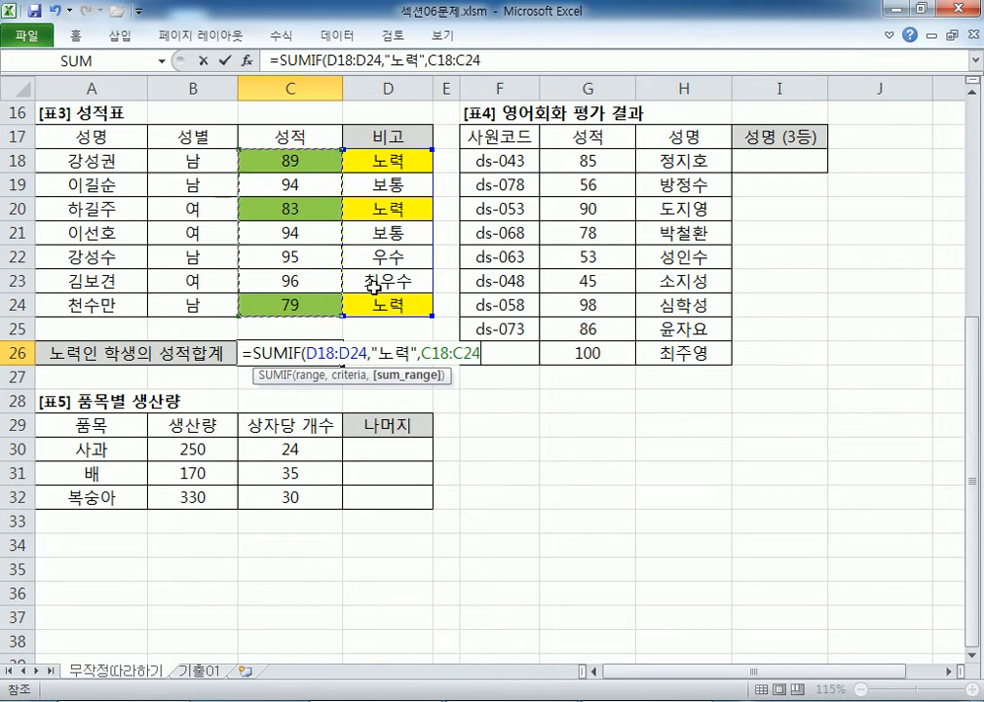
key("Return")
left_click(300, 352)
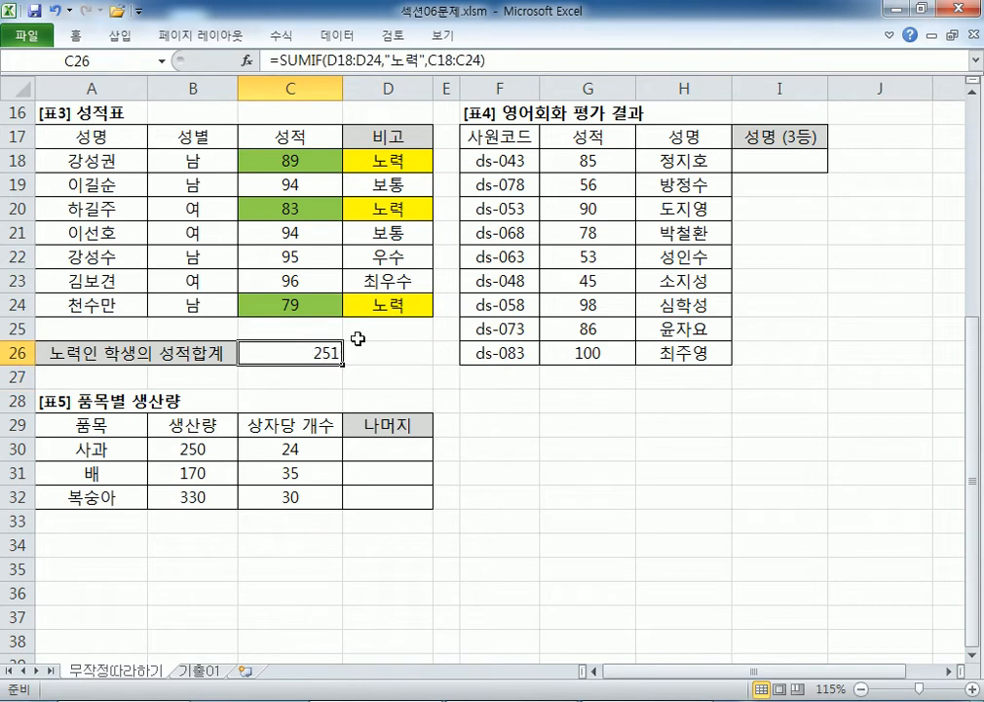
Switch to Notepad and compare the 비고 argument with the 범위 argument in the SUMIF syntax line.
key("alt+Tab")
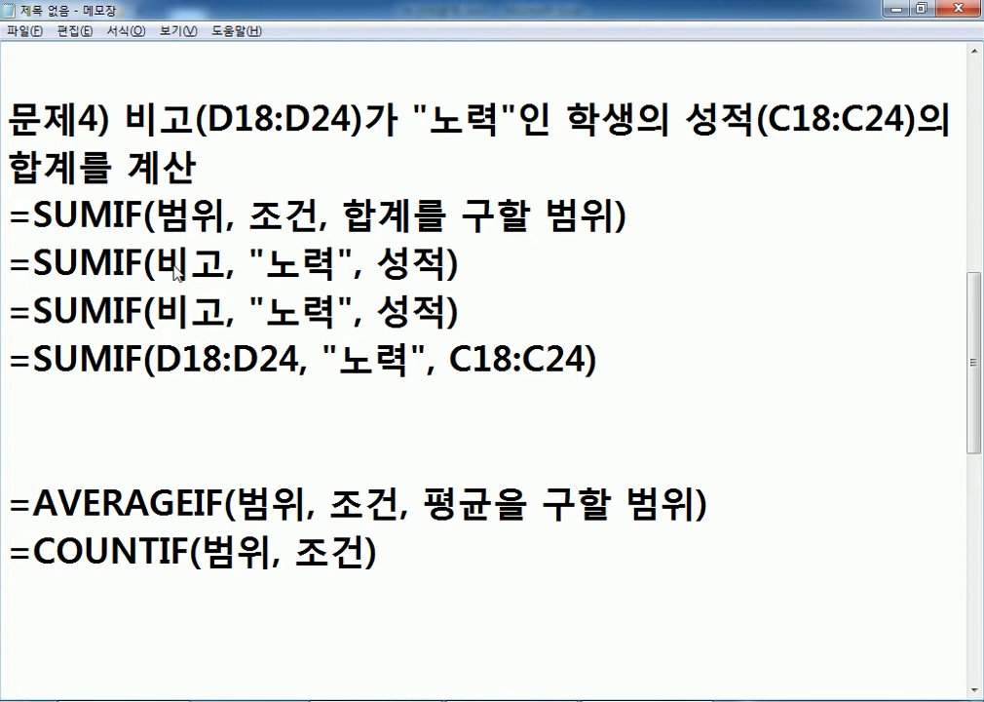
left_click_drag(163, 265, 186, 265)
key("alt+Tab")
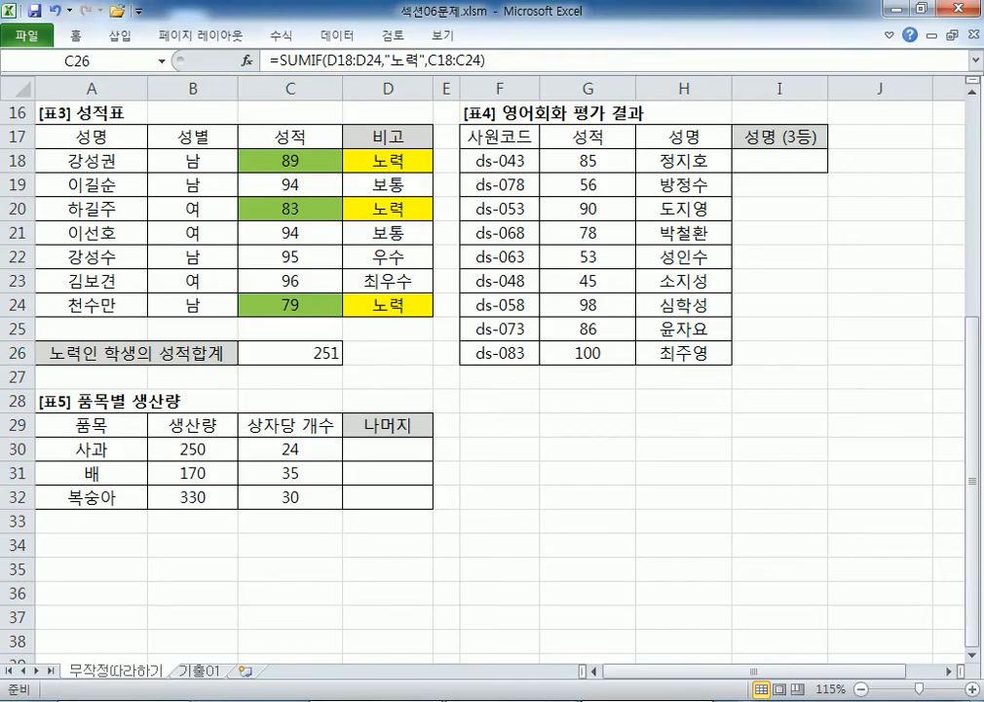
key("alt+Tab")
left_click_drag(161, 212, 223, 216)
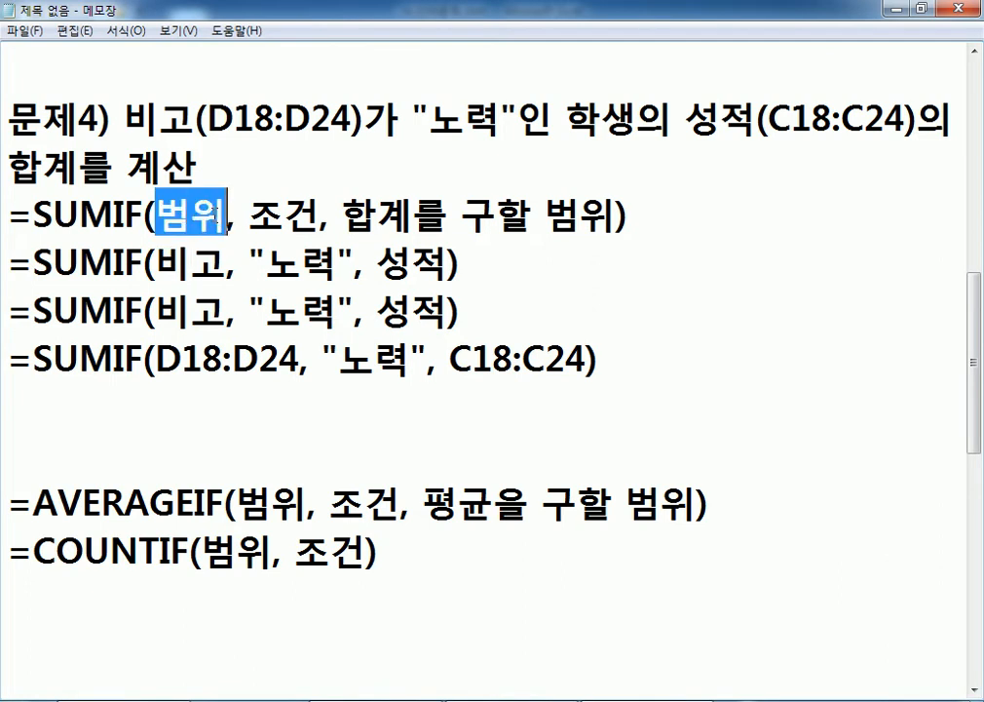
left_click(189, 280)
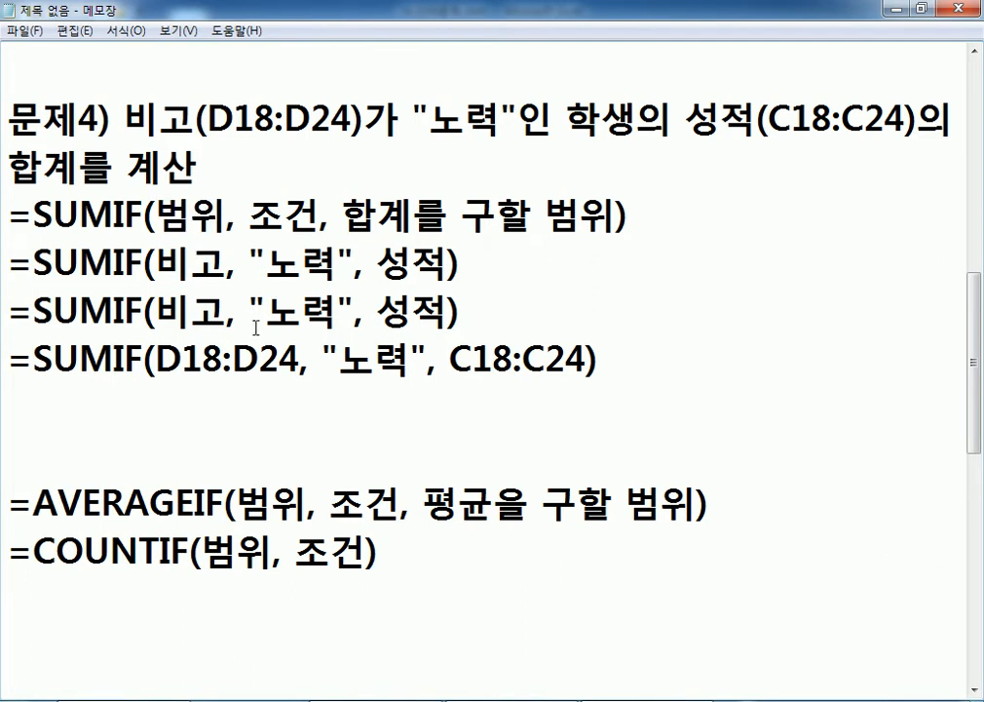
Undo the last edit in the notes and highlight the 범위 argument of the SUMIF syntax line.
key("ctrl+z")
left_click(154, 312)
left_click_drag(154, 212, 220, 216)
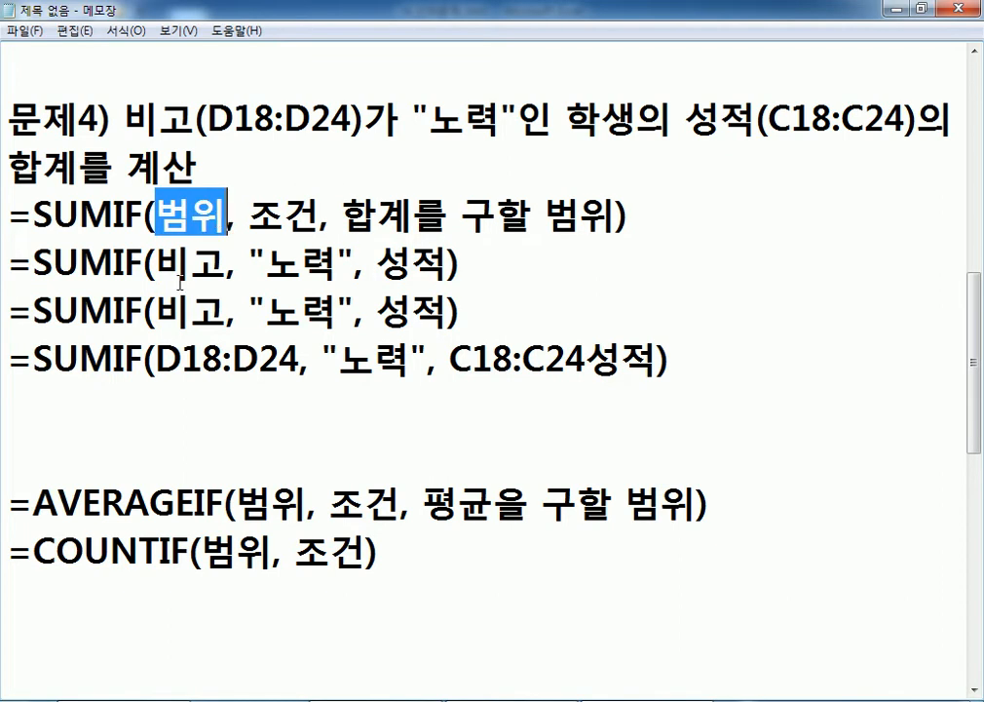
Enclose the argument 합계를 구할 범위 in the SUMIF syntax line in square brackets.
left_click_drag(342, 214, 614, 216)
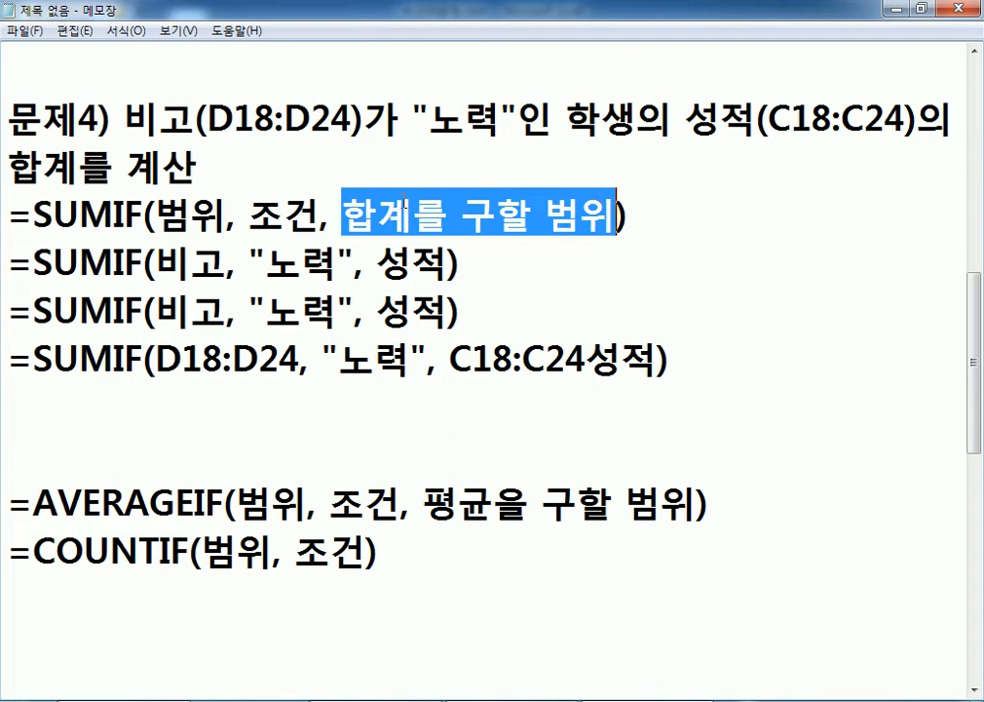
left_click(346, 217)
type("[")
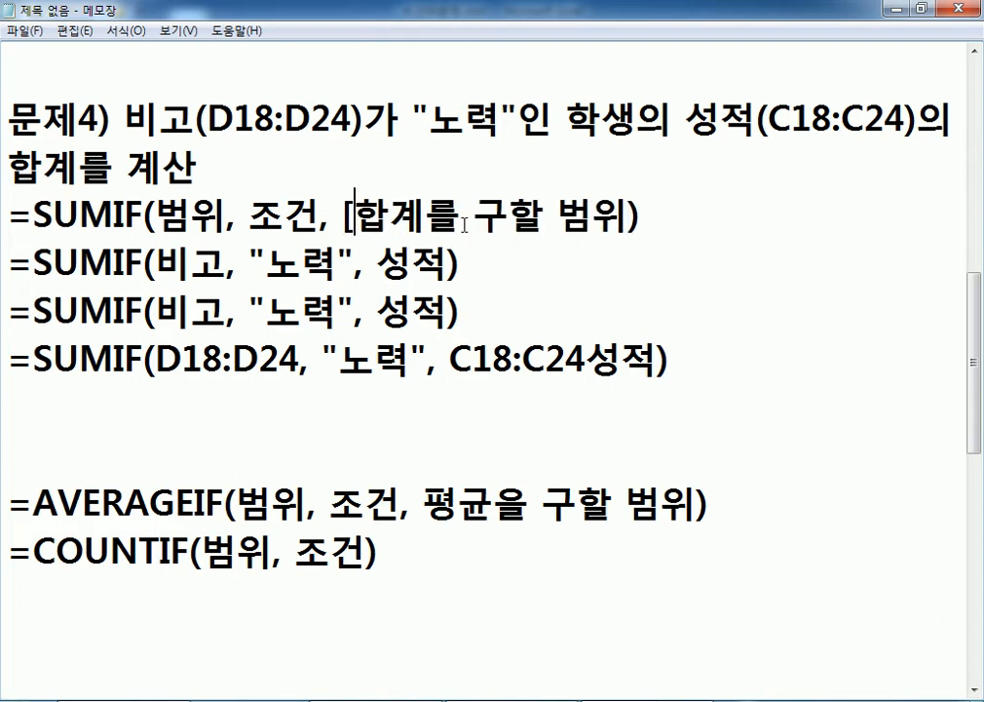
type("]")
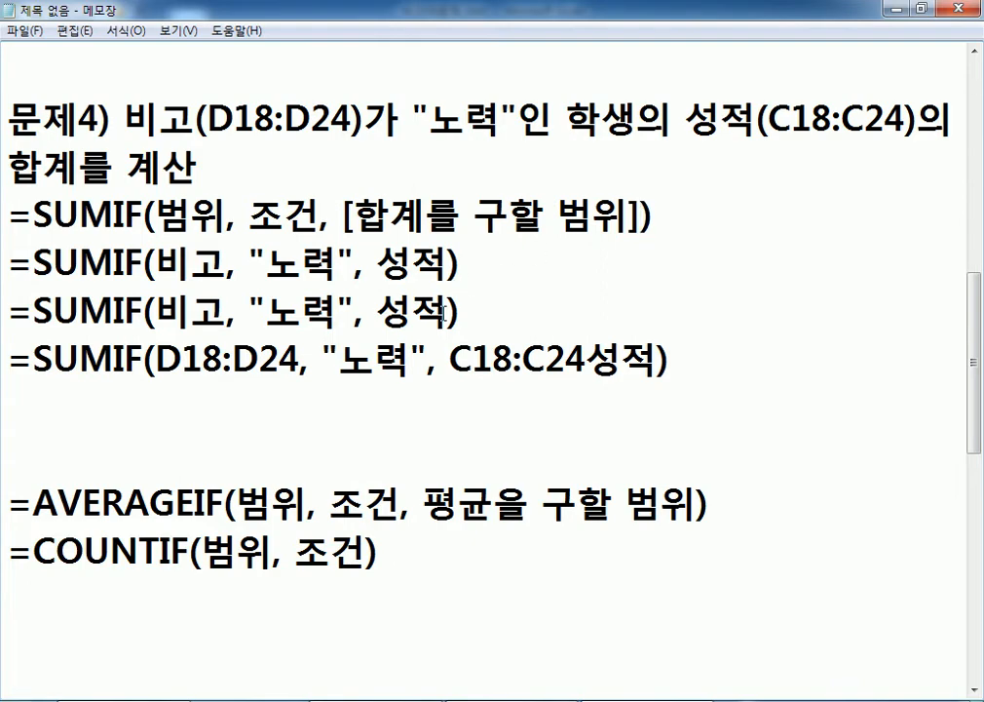
Switch to Excel and check the sum_range argument hint of the SUMIF formula in C26, leaving the formula as it is.
key("alt+Tab")
double_click(319, 349)
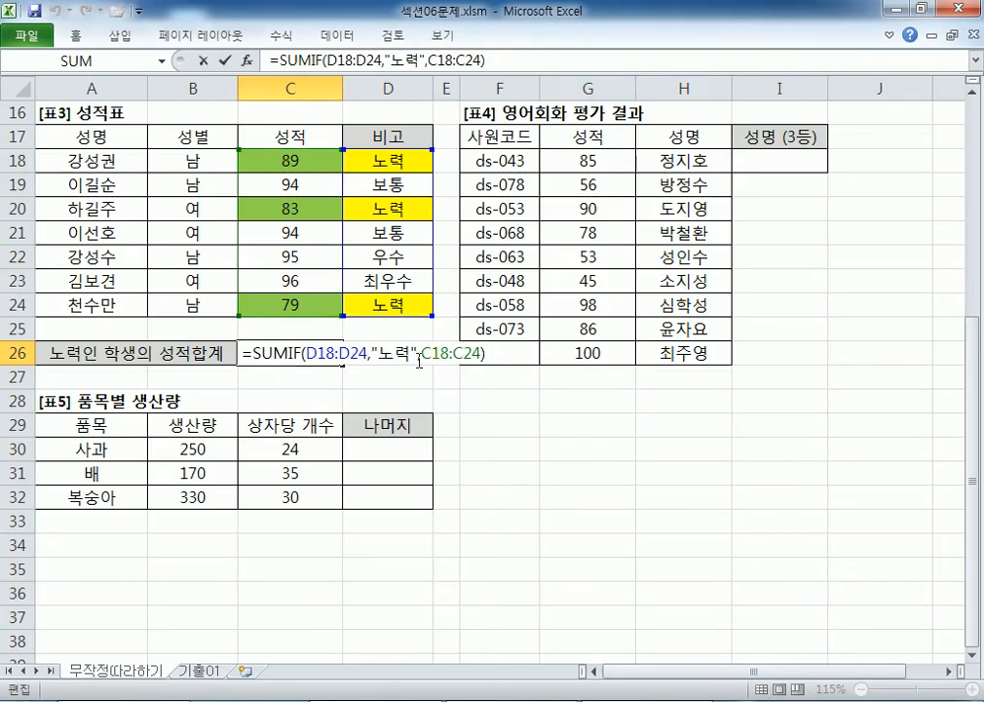
left_click(420, 357)
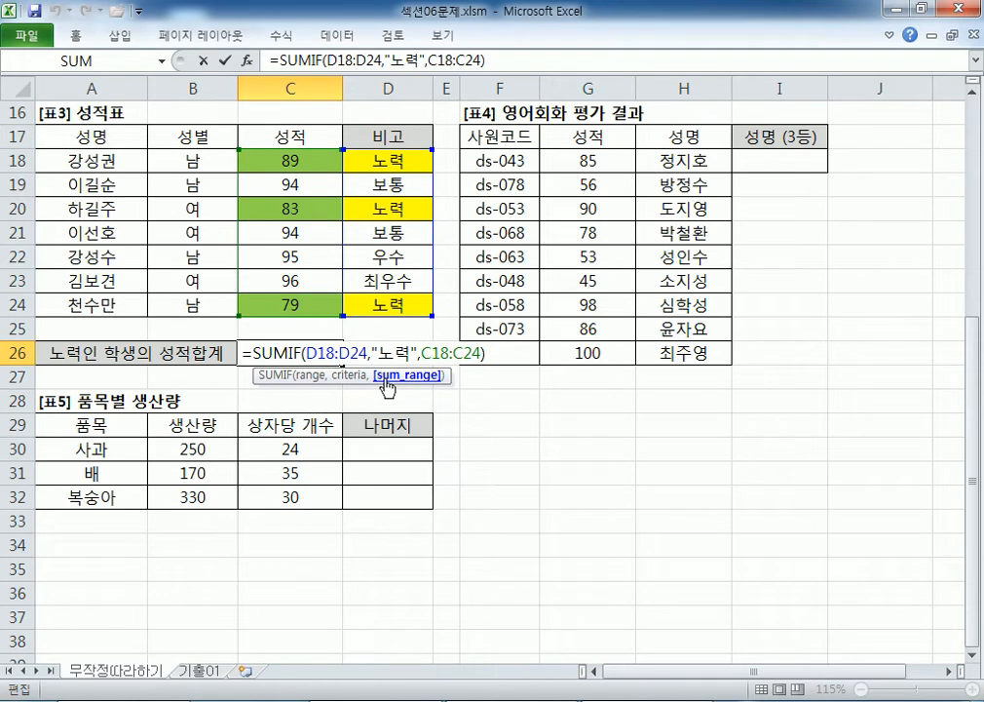
key("Escape")
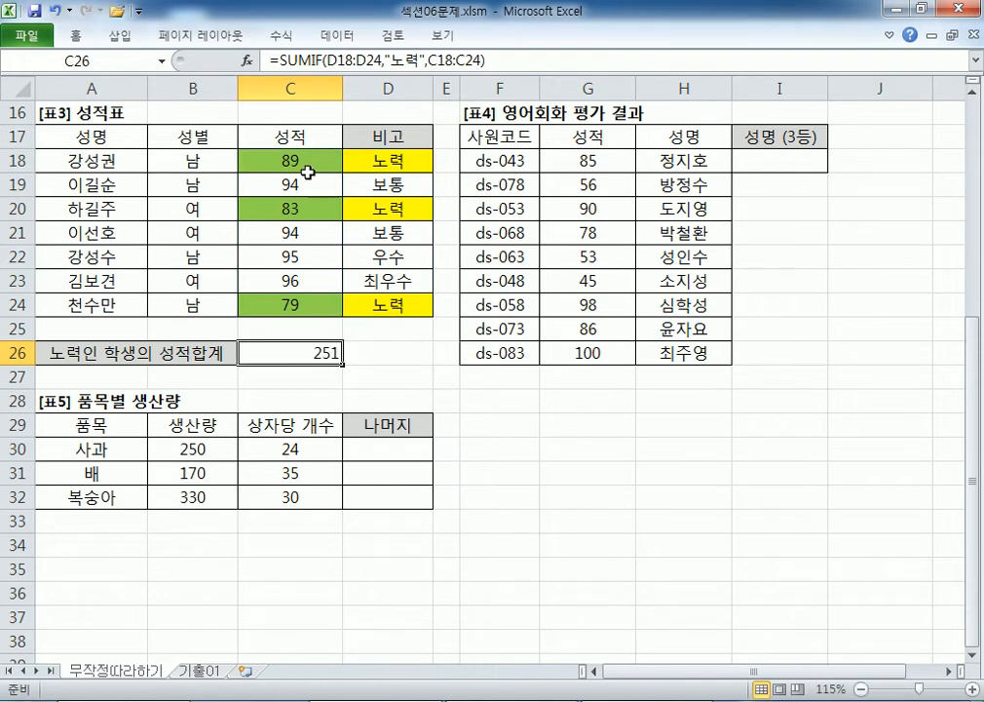
Review the 성적 cells C18:C24 in table 3, comparing the highlighted scores with the unhighlighted ones.
left_click_drag(320, 161, 301, 310)
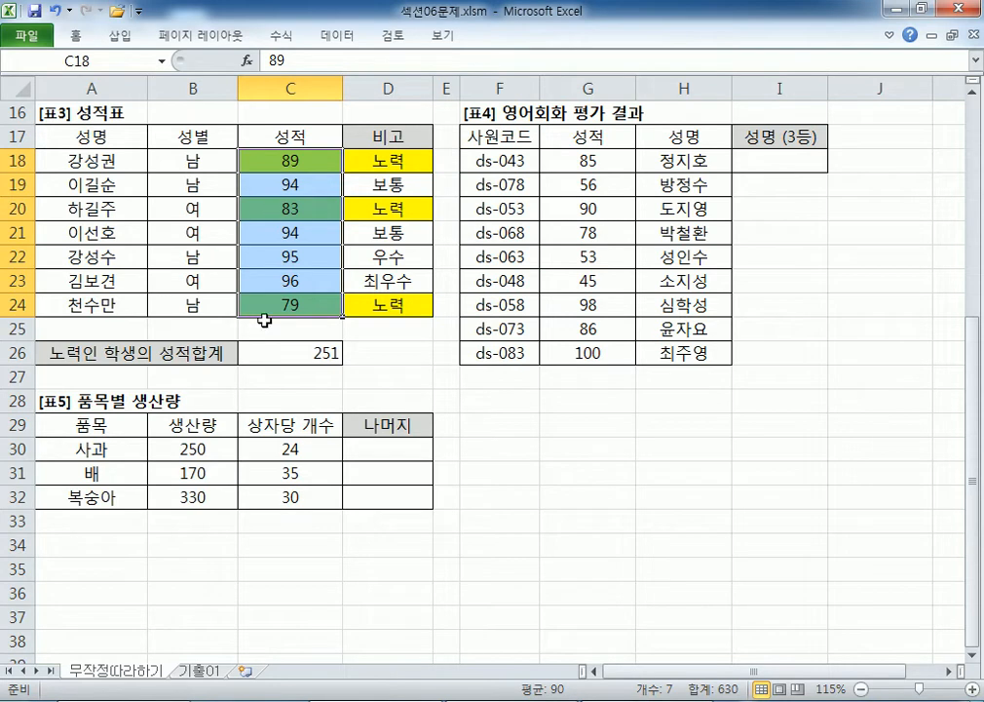
left_click(262, 324)
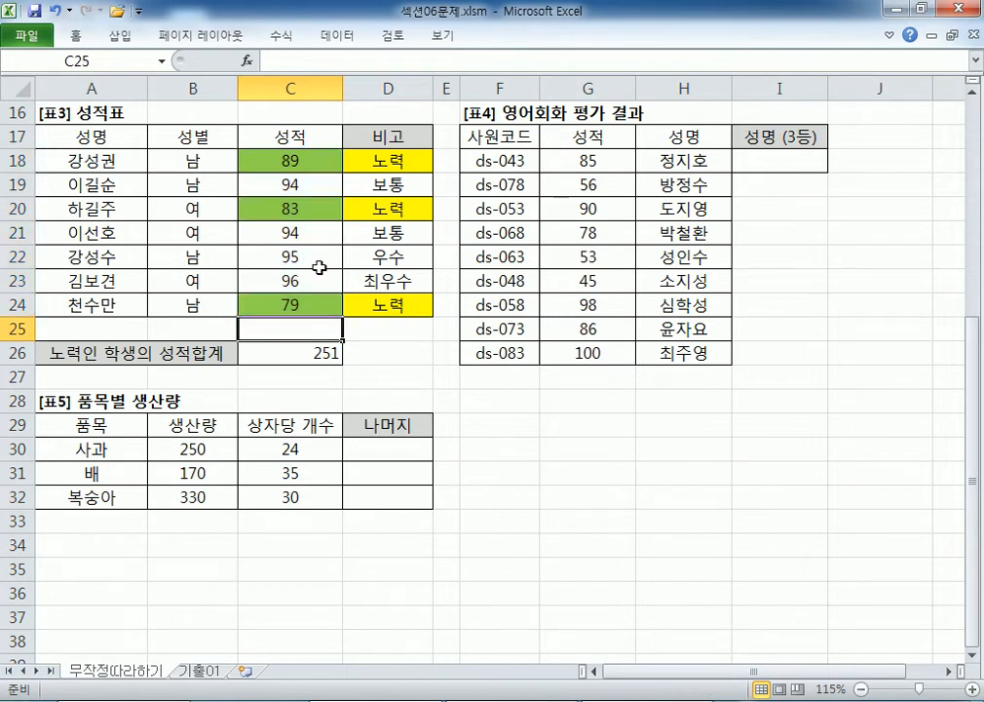
left_click(304, 158)
left_click(306, 209)
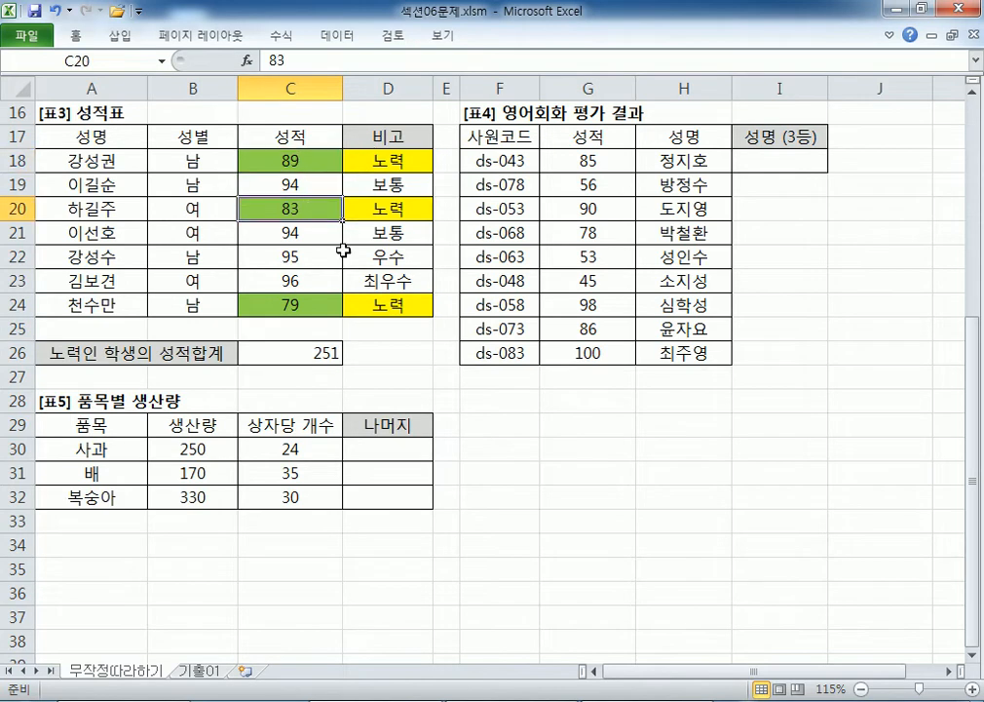
left_click(308, 305)
left_click(305, 185)
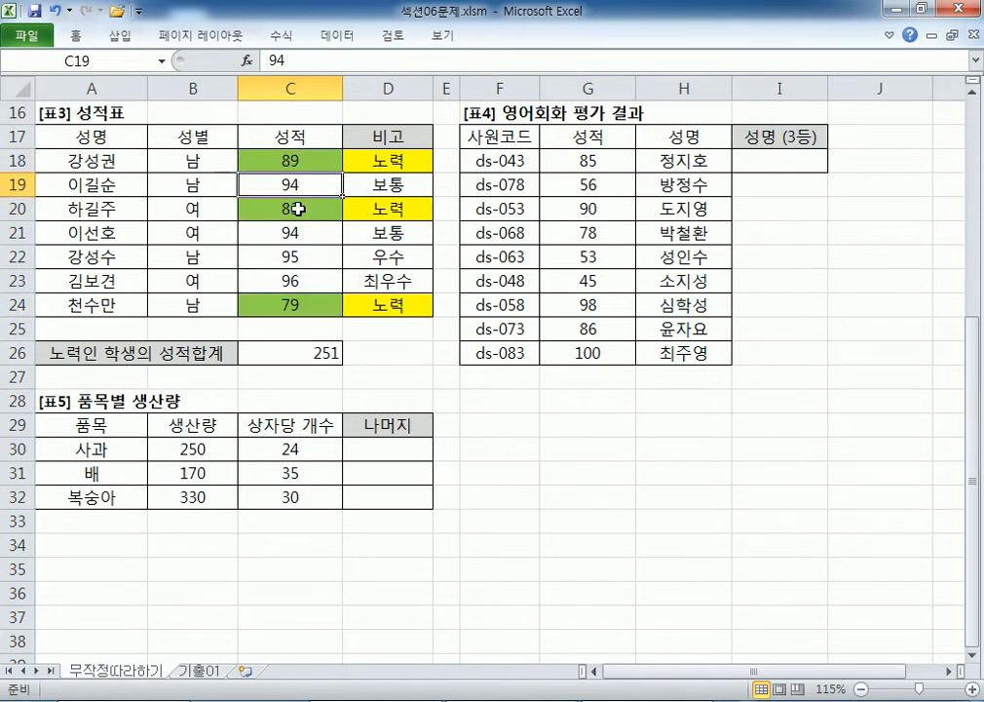
left_click(291, 233)
left_click(290, 257)
left_click(289, 281)
Start a SUMIF formula in C25 with the scores C18:C24 as its range.
left_click(285, 325)
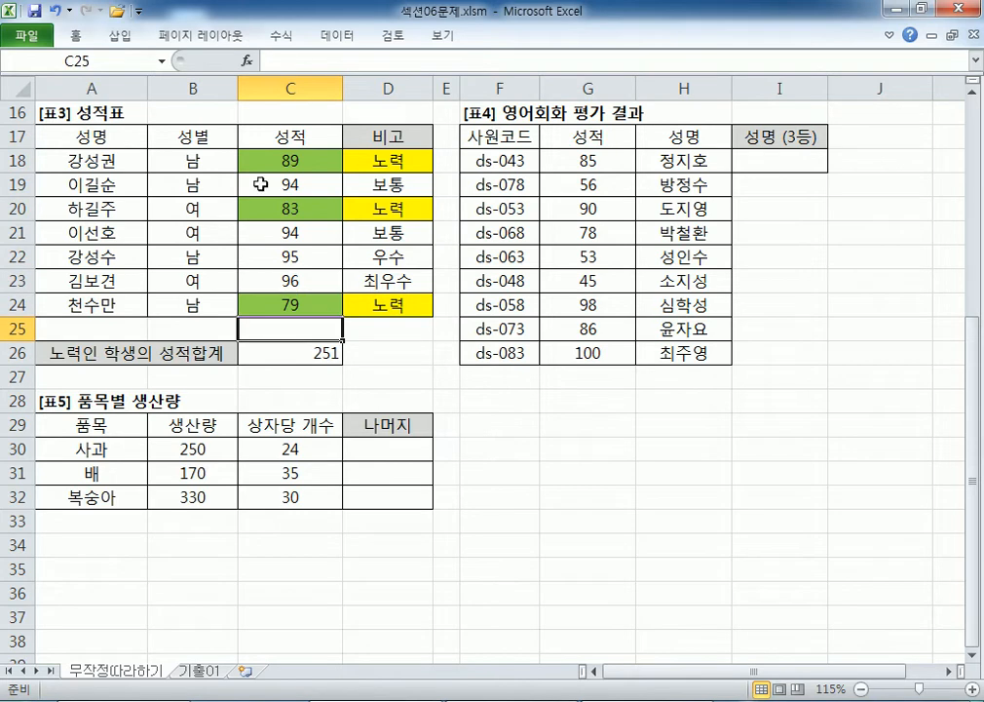
type("=SUMN")
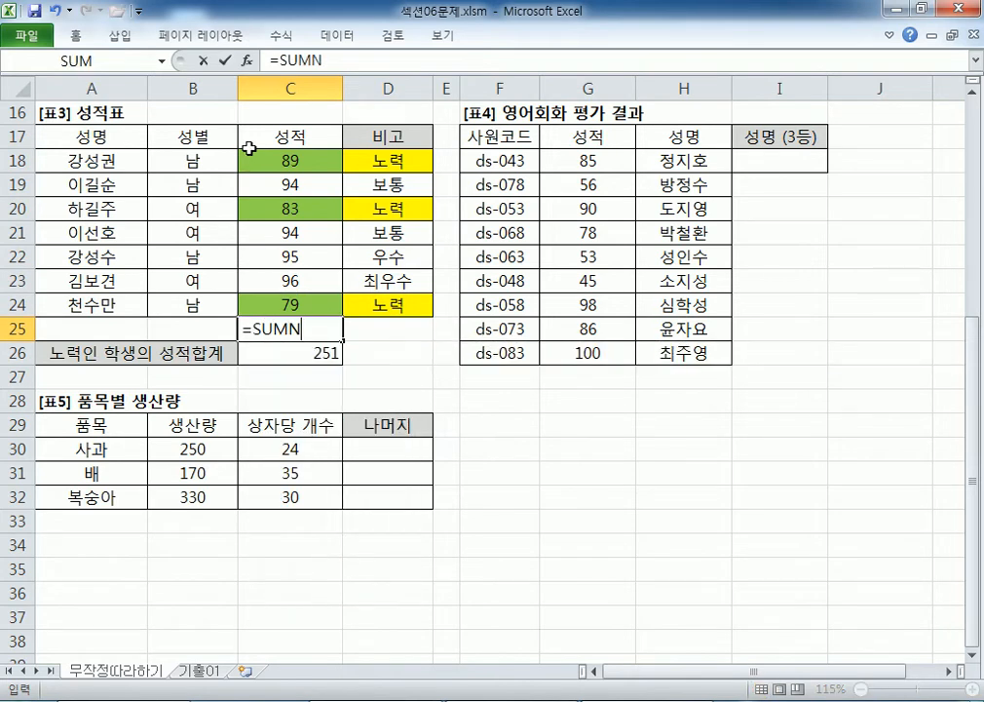
key("BackSpace")
type("IF*")
key("BackSpace")
type("(")
left_click_drag(250, 151, 283, 305)
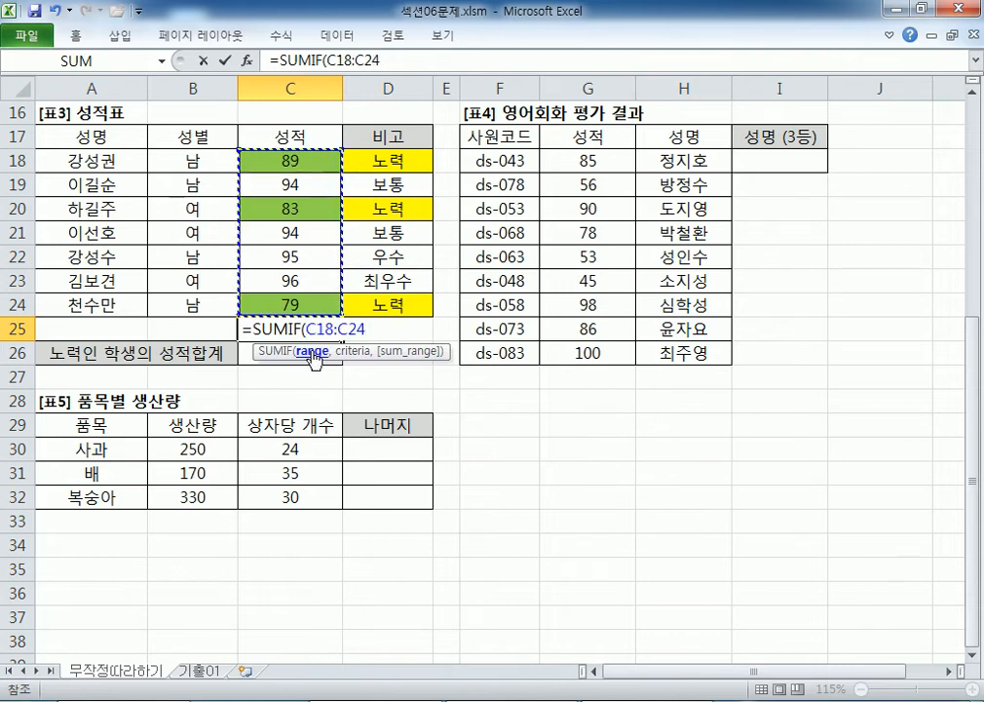
Complete the SUMIF formula in C25 with the criterion ">=90" and the sum range C18:C24.
type(",\">=90")
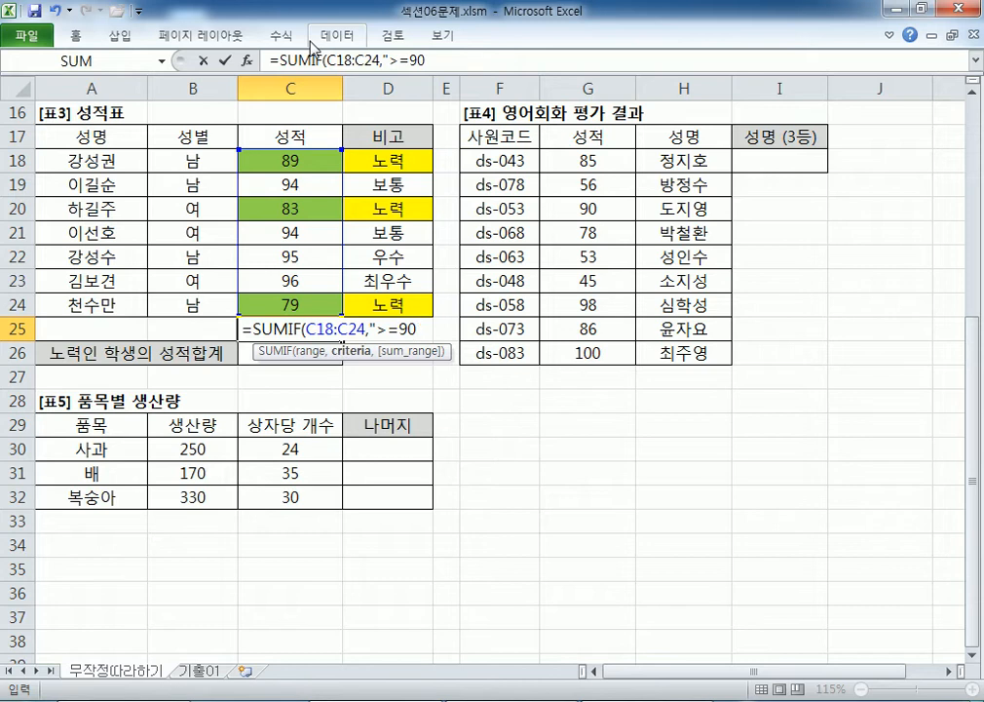
type("\",")
left_click_drag(310, 158, 312, 305)
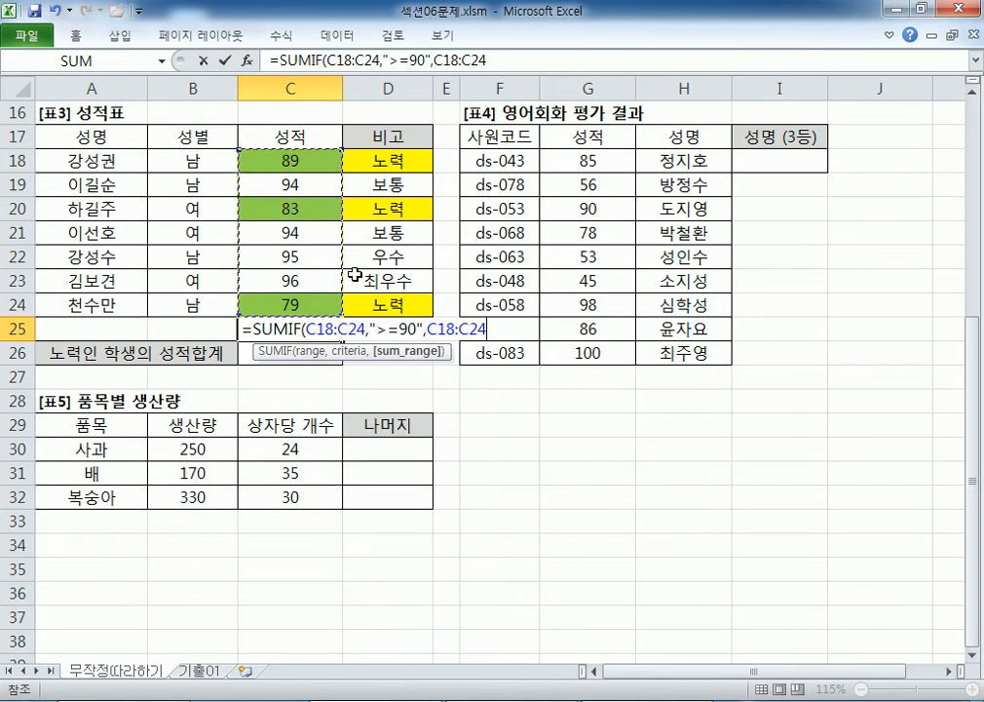
key("Return")
left_click(298, 328)
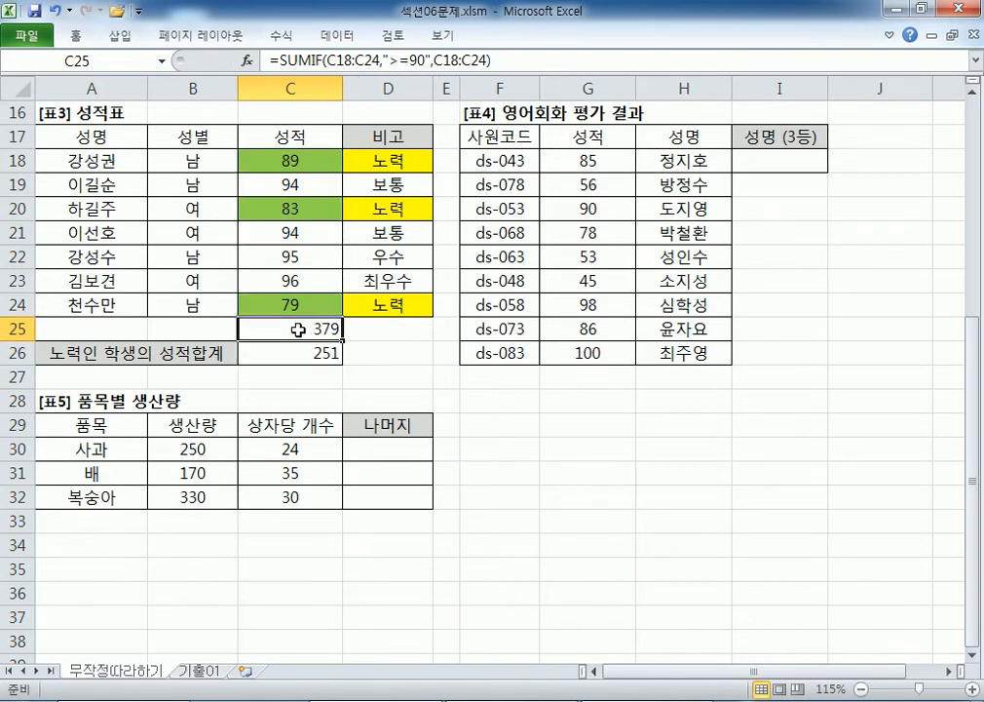
Select the scores C19, C21, C22 and C23 together to check their sum against C25.
left_click(299, 186)
left_click(299, 230, "ctrl")
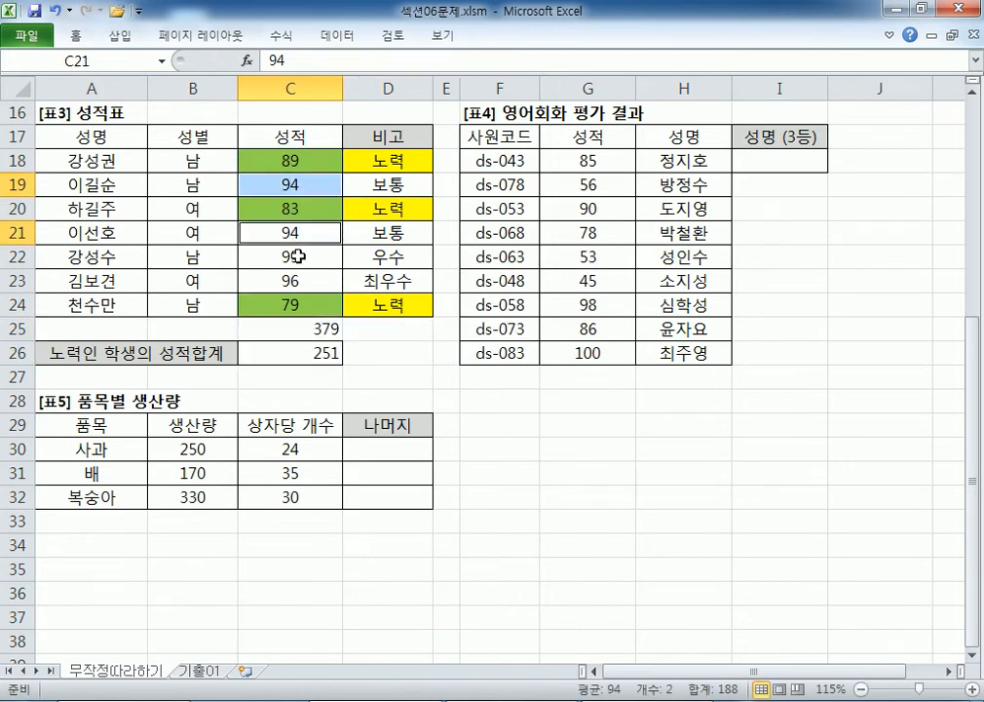
left_click(300, 255, "ctrl")
left_click(293, 281, "ctrl")
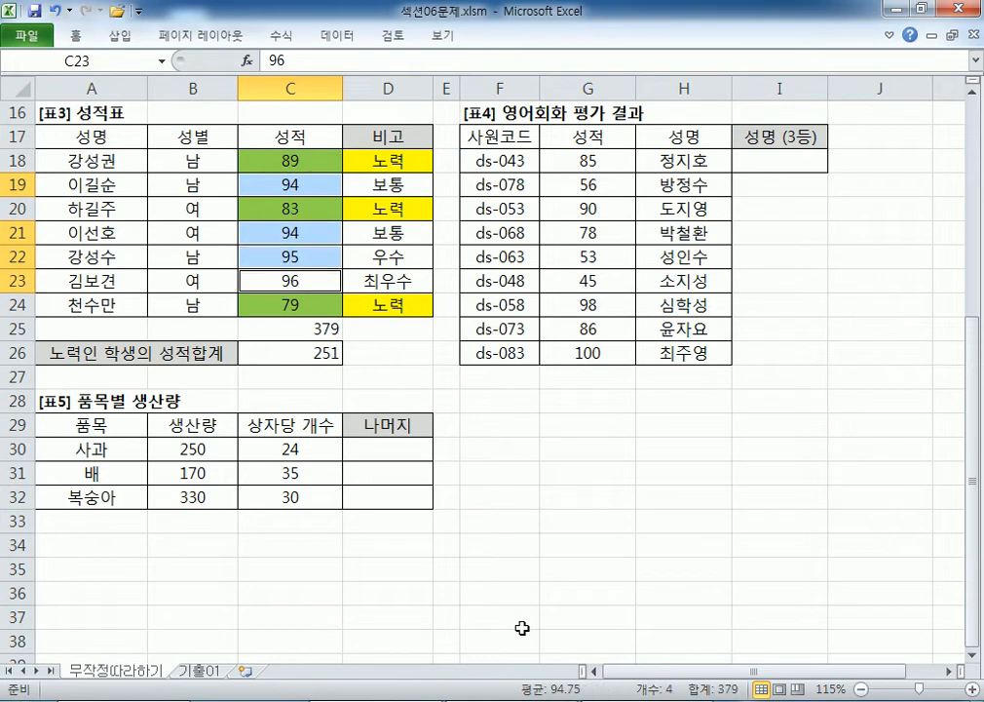
Copy the text of the SUMIF formula in C25 and switch to Notepad.
left_click(314, 329)
left_click_drag(492, 60, 322, 125)
key("ctrl+c")
key("alt+Tab")
Below the SUMIF notes, add the line "* 90점 이상인 학생들의 점수의 합계를 계산" and paste the copied formula beneath it.
left_click(129, 402)
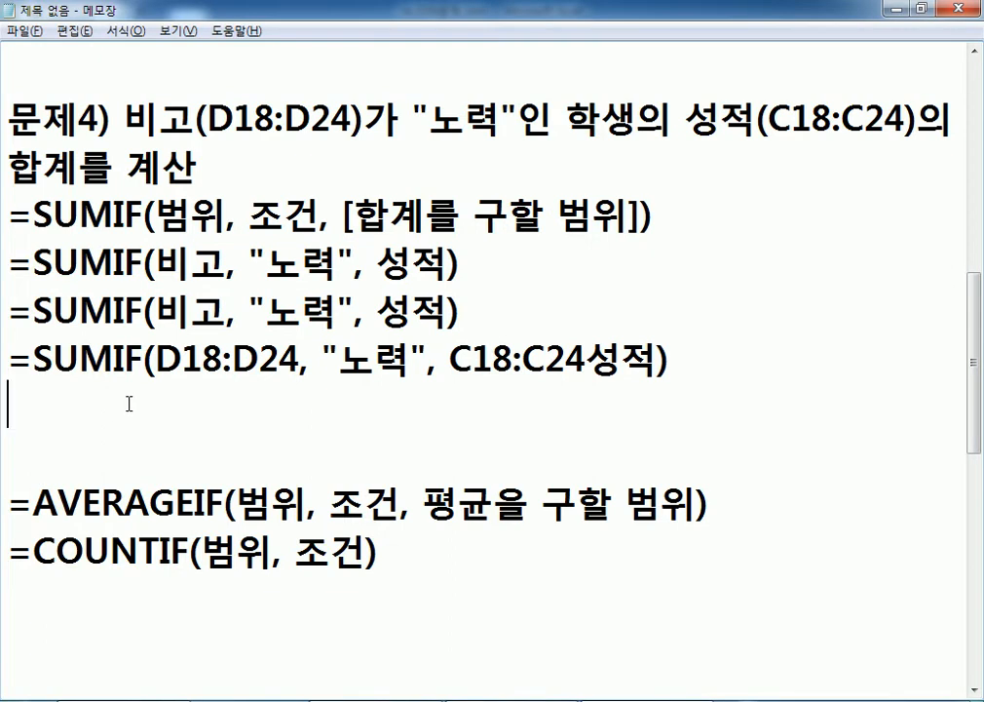
key("Down")
type("* ")
type("90WJA")
key("BackSpace")
key("BackSpace")
key("BackSpace")
type("점 이상인 ㅎ")
type("학생들의 ㅎ")
type("ㅏ")
key("BackSpace")
key("BackSpace")
type("접")
key("BackSpace")
type("ㅁ수의 합ㄱ")
type("ㅖ를 계산")
key("BackSpace")
key("BackSpace")
type("ㅏㄴ")
key("Return")
key("ctrl+v")
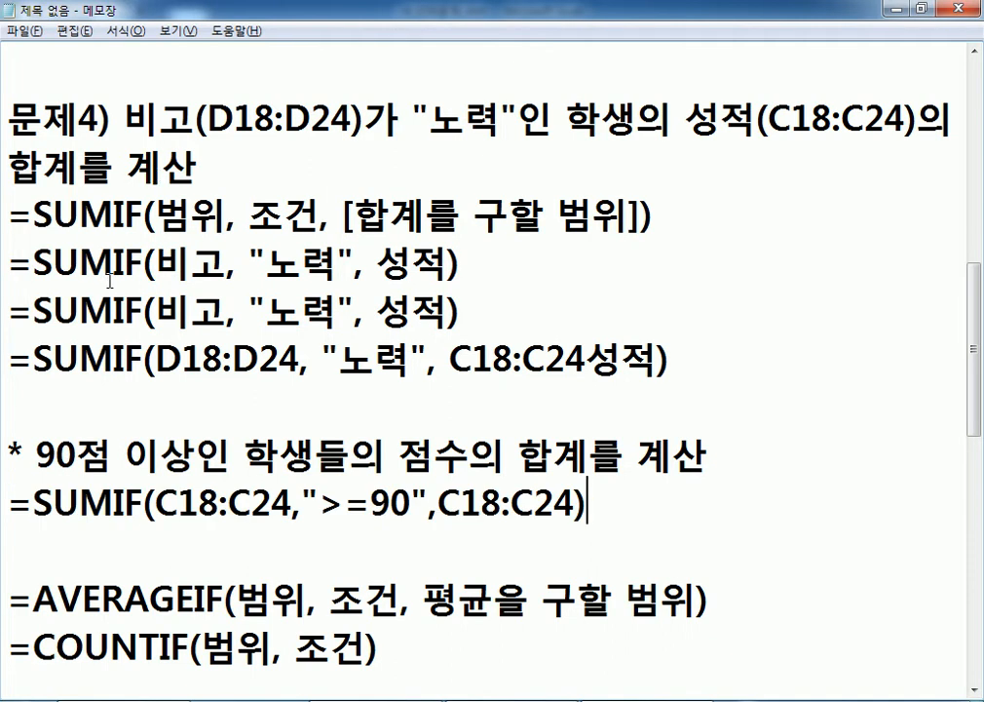
Examine the pasted SUMIF line, highlighting its range, its >=90 condition and its sum range.
scroll(3, 343, "down", 1)
left_click_drag(156, 359, 286, 359)
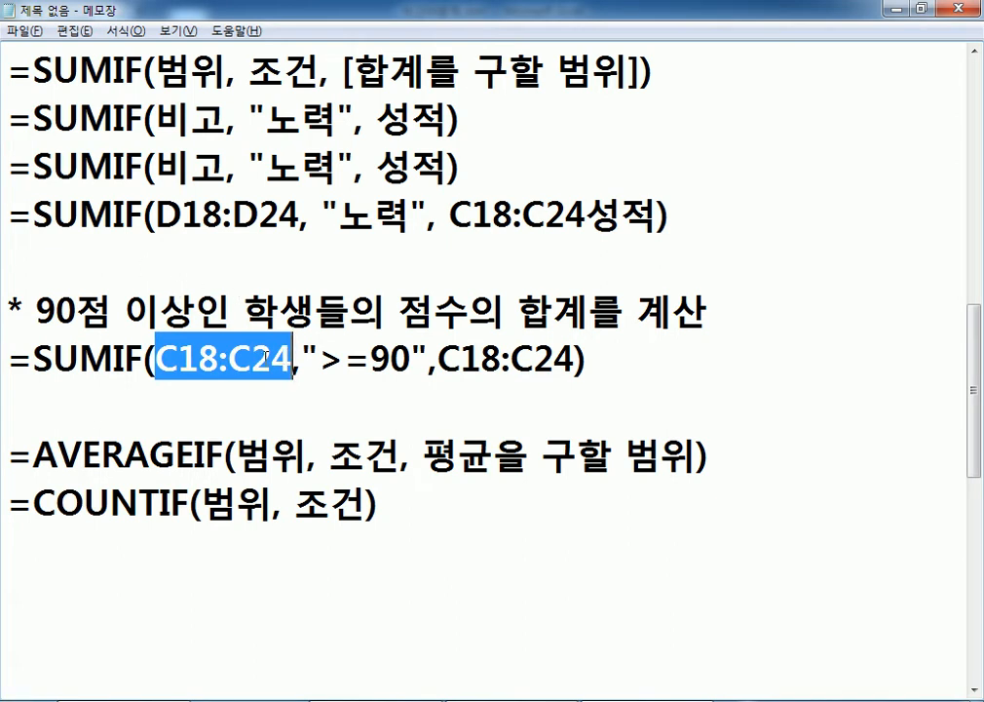
left_click_drag(319, 361, 407, 361)
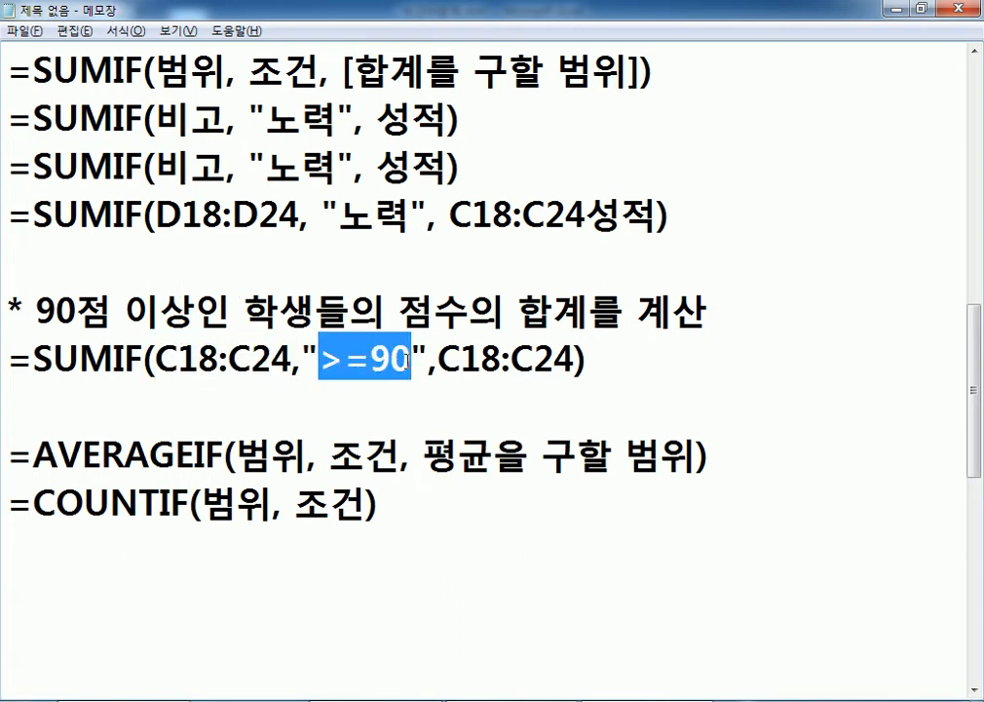
left_click_drag(290, 358, 156, 359)
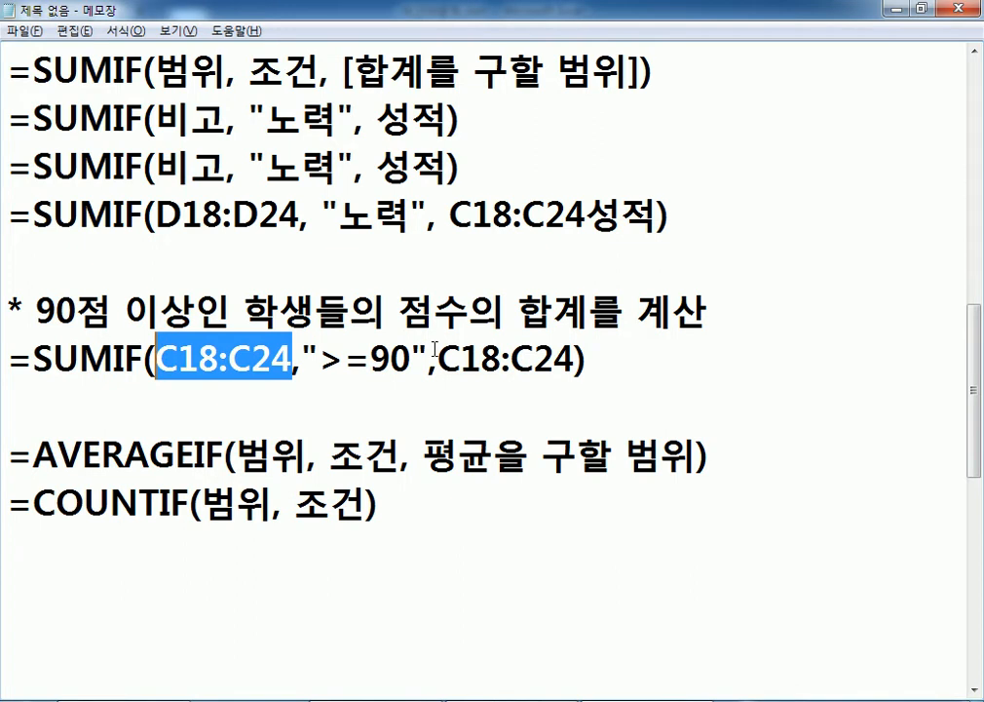
left_click(218, 359)
left_click(439, 359)
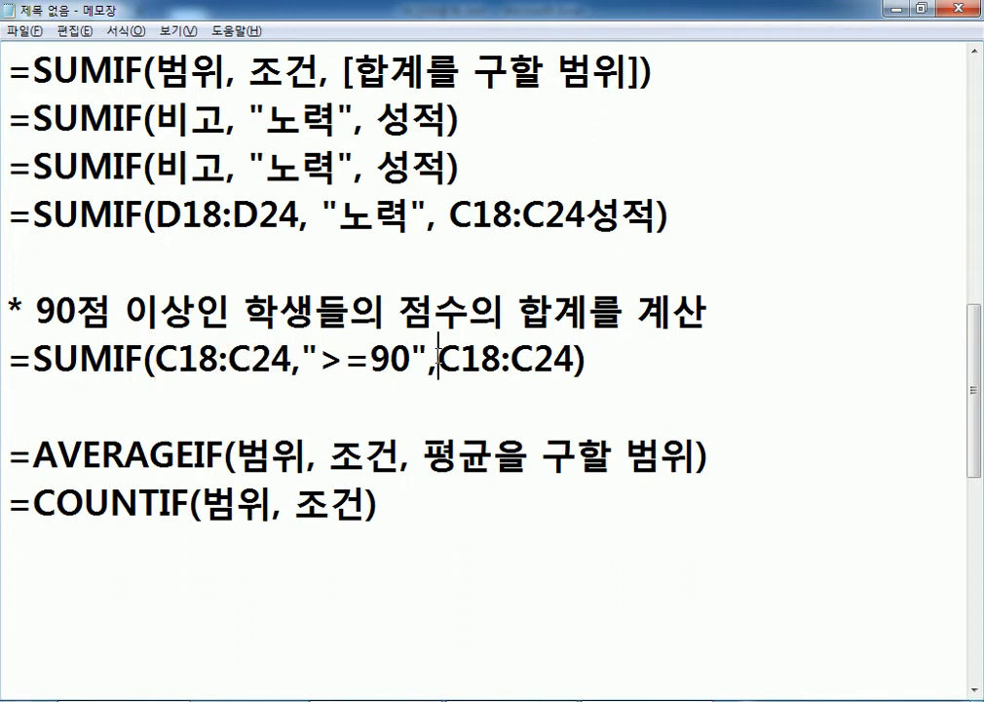
left_click_drag(583, 358, 437, 359)
left_click(318, 359)
Duplicate the ">=90" SUMIF line and remove the sum range C18:C24 with its comma from the copy.
left_click_drag(12, 356, 46, 386)
key("ctrl+c")
key("ctrl+v")
key("ctrl+v")
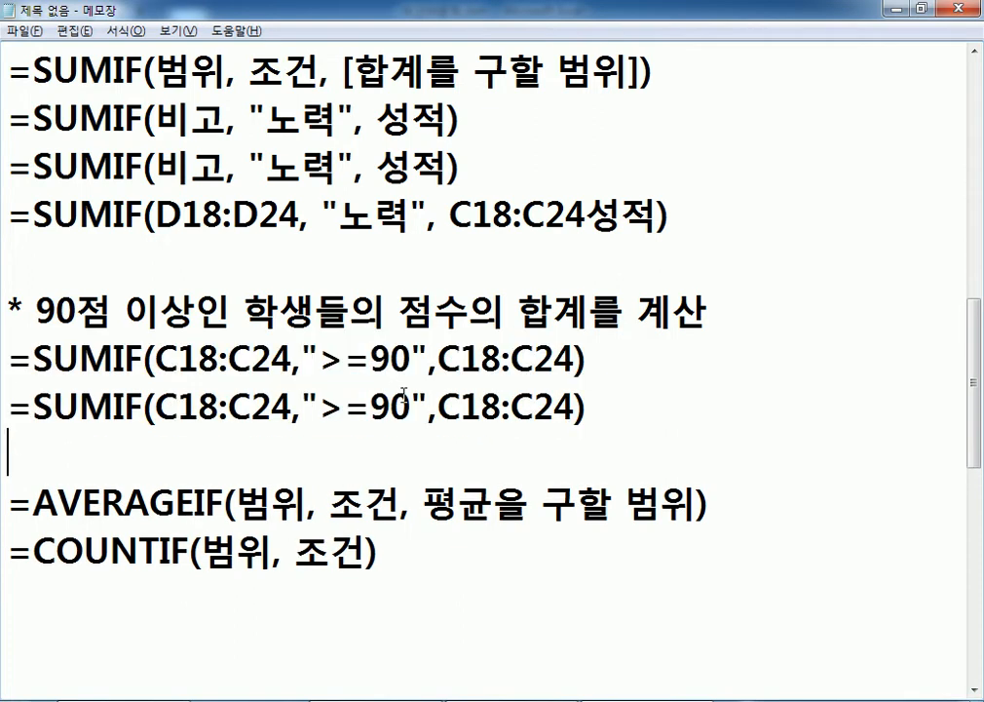
left_click_drag(427, 408, 581, 408)
key("Delete")
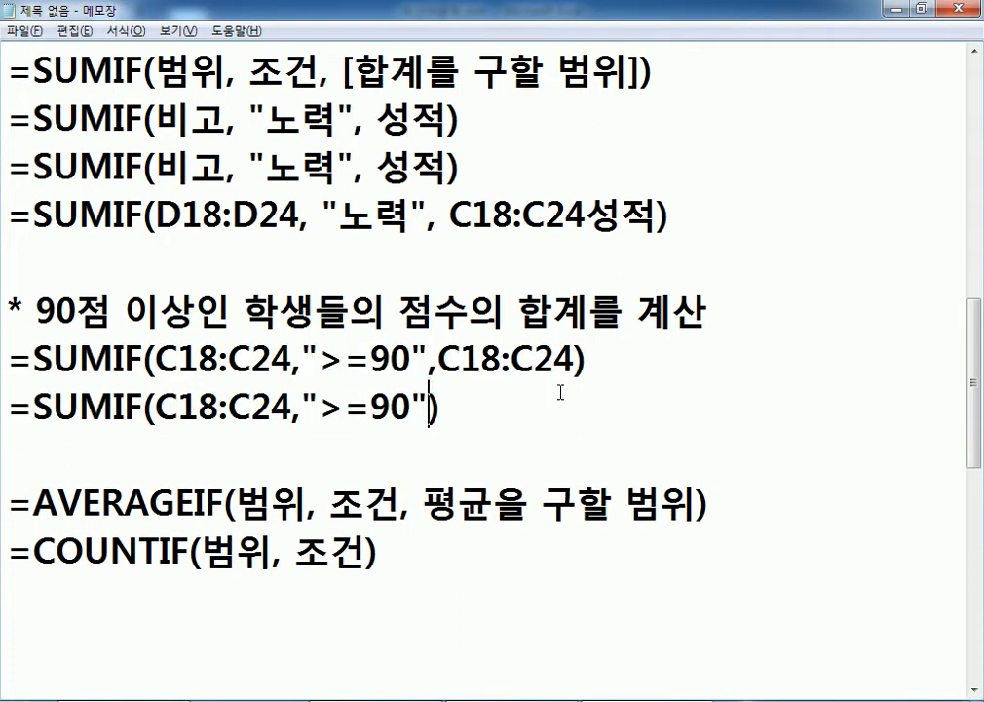
left_click(480, 427)
Highlight the 90점 이상 task line and compare the two SUMIF versions beneath it.
left_click(11, 308)
left_click_drag(12, 308, 724, 310)
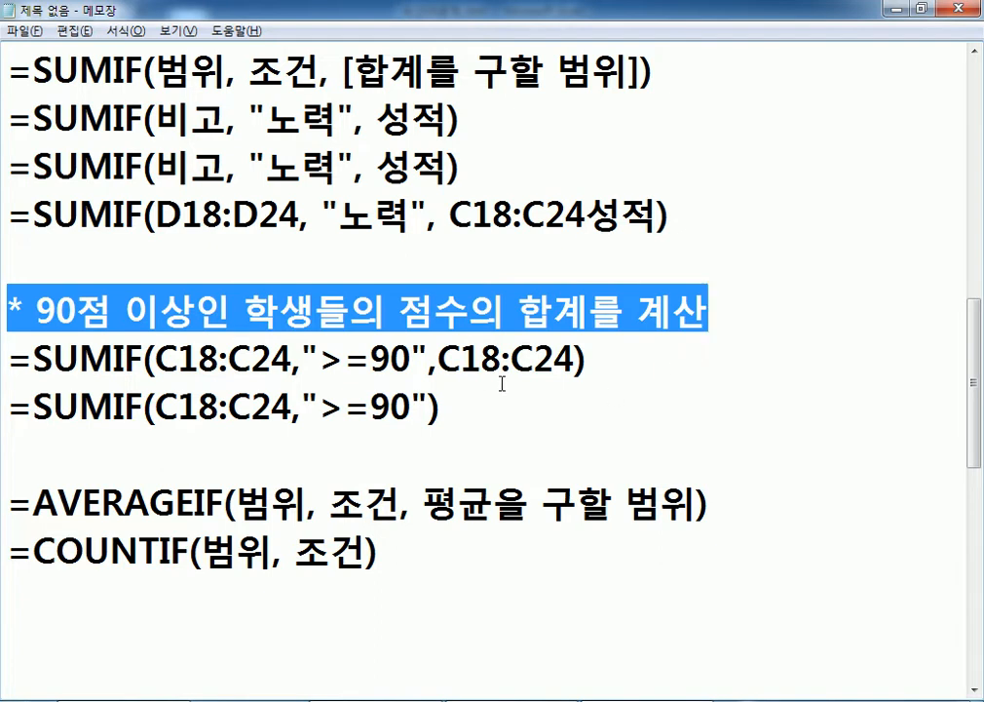
left_click(620, 364)
left_click_drag(524, 401, 199, 409)
left_click_drag(437, 365, 252, 360)
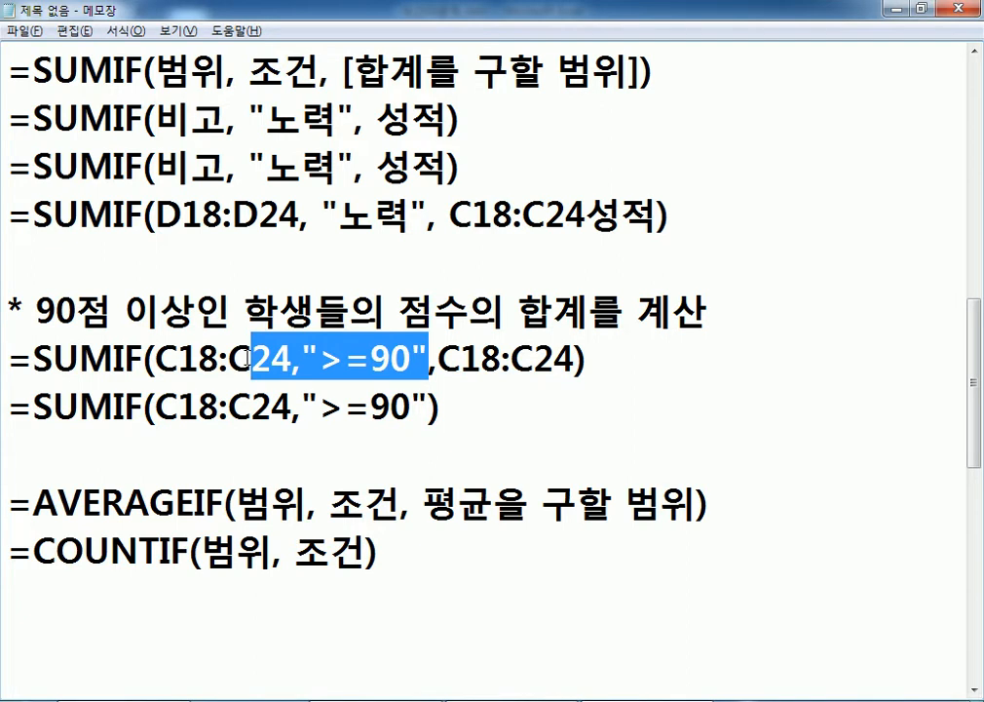
Switch to the Excel workbook and clear the ">=90" SUMIF formula from cell C25.
left_click(321, 407)
left_click(456, 435)
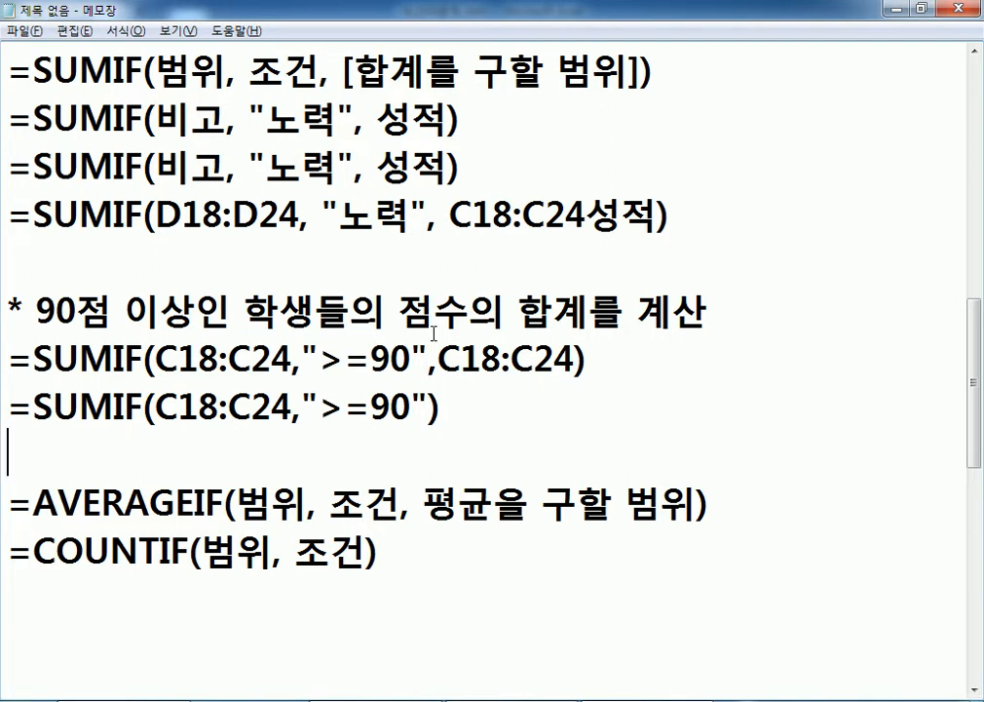
scroll(429, 331, "down", 1)
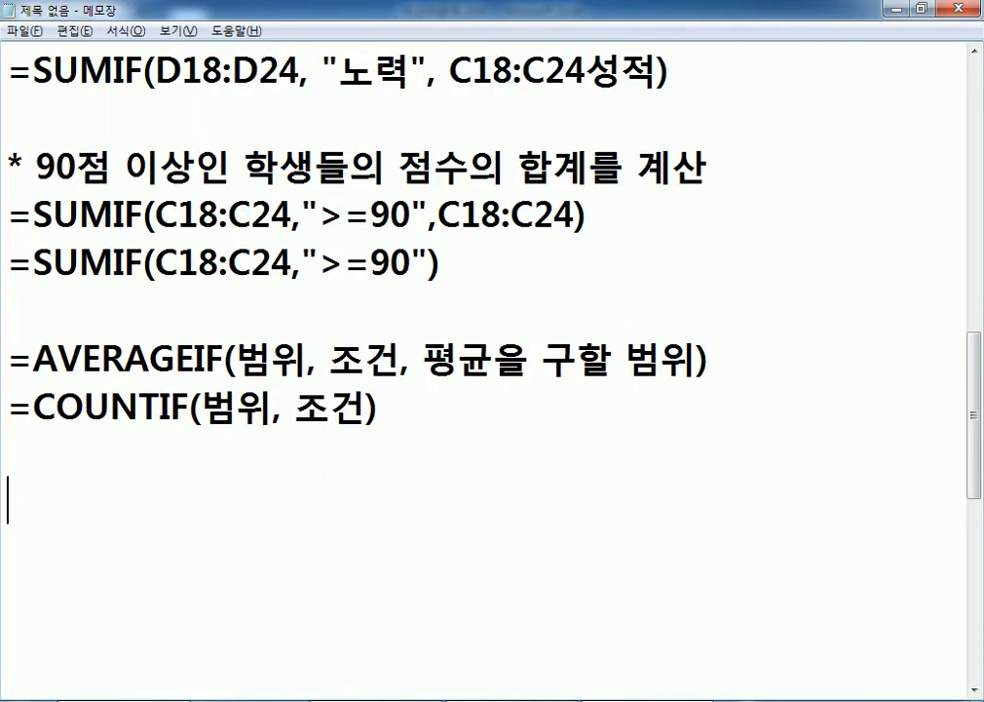
key("alt+Tab")
key("Escape")
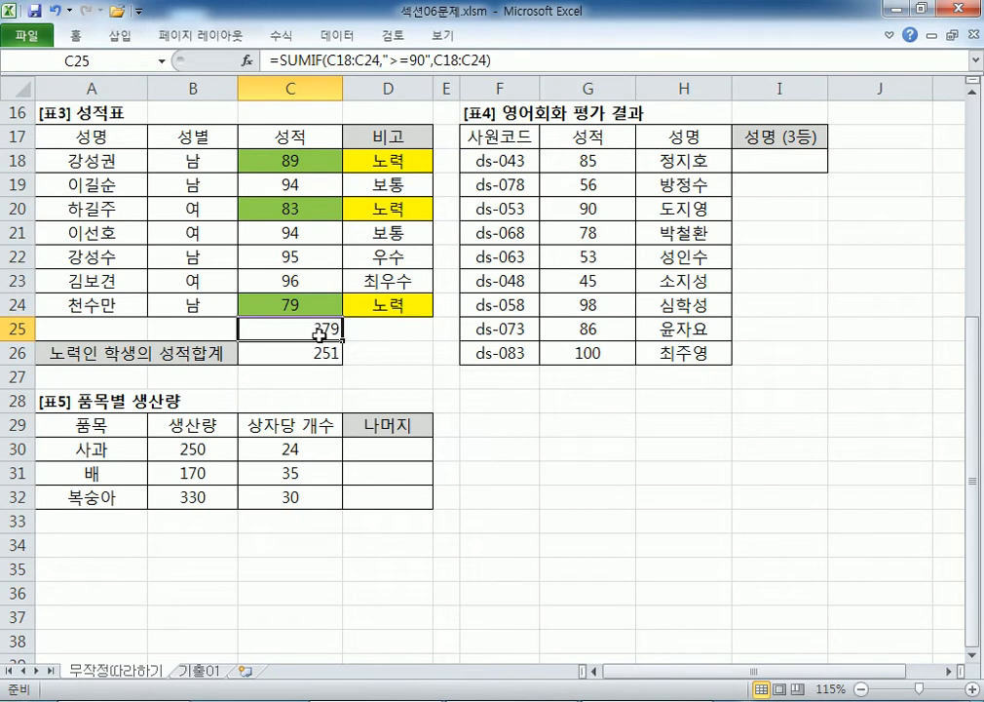
key("Delete")
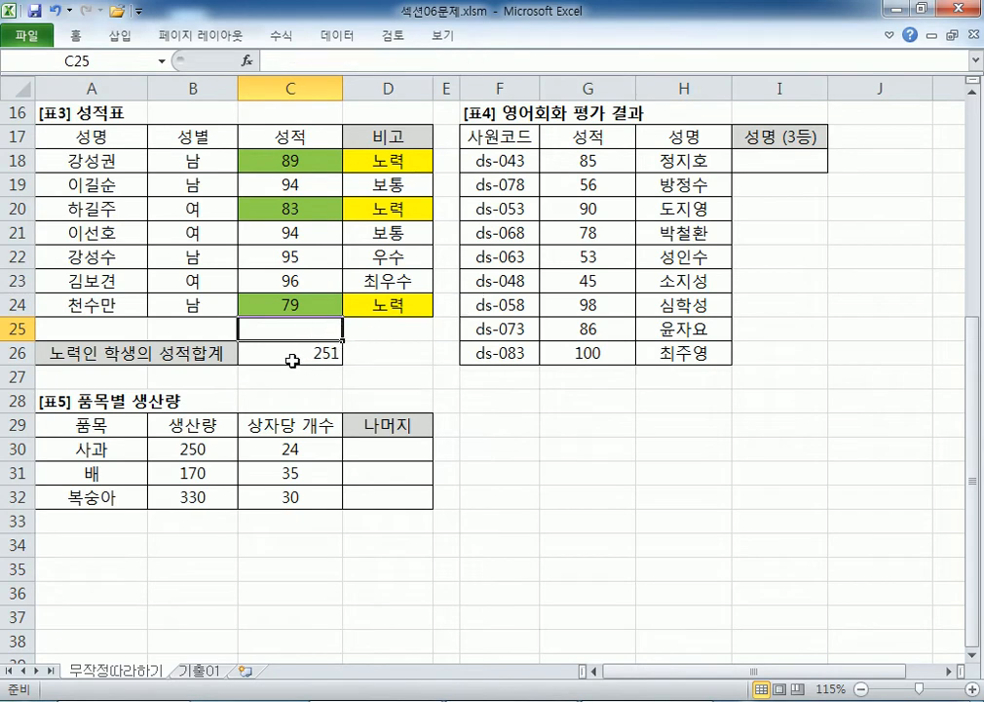
left_click(291, 360)
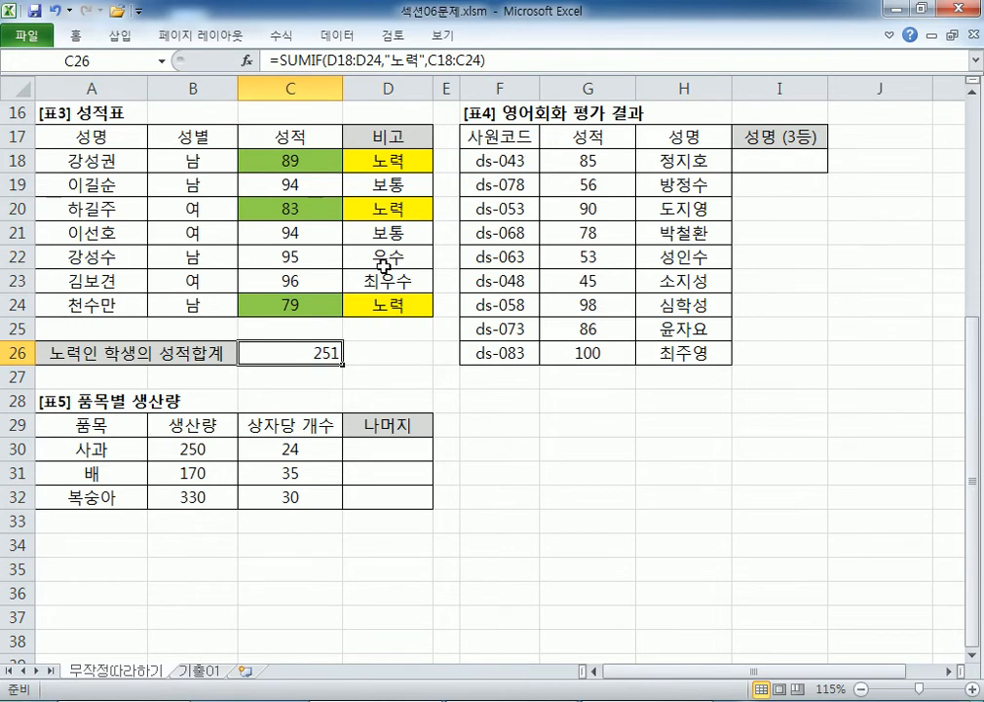
Fill the VLOOKUP formula in D3 of the 대출금리 column down to D9 again.
scroll(385, 267, "up", 5)
left_click(419, 169)
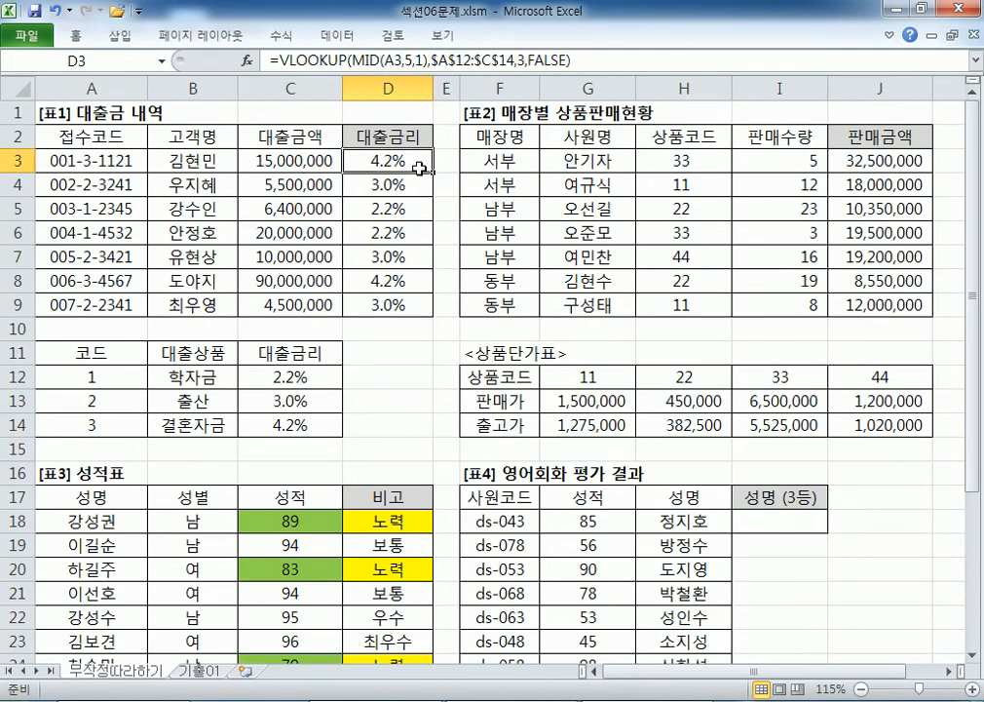
left_click_drag(433, 172, 434, 315)
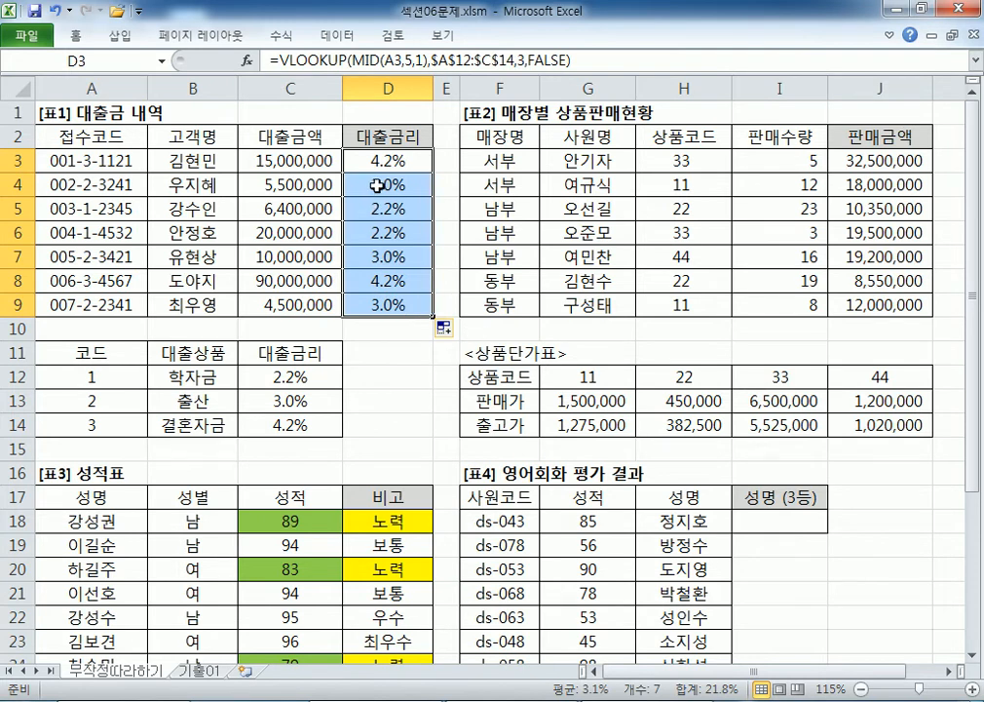
Review the earlier CHOOSE and RANK notes, and examine 표4 with its 성명 (3등) result cell I18 in the workbook.
key("alt+Tab")
scroll(267, 336, "up", 6)
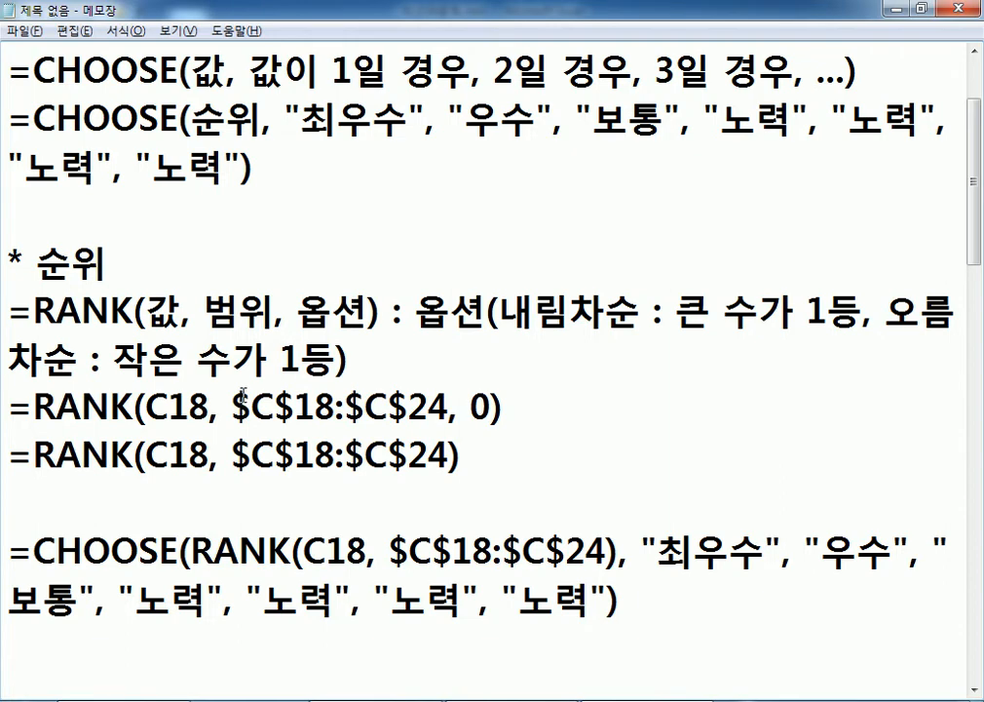
scroll(243, 393, "down", 10)
key("alt+Tab")
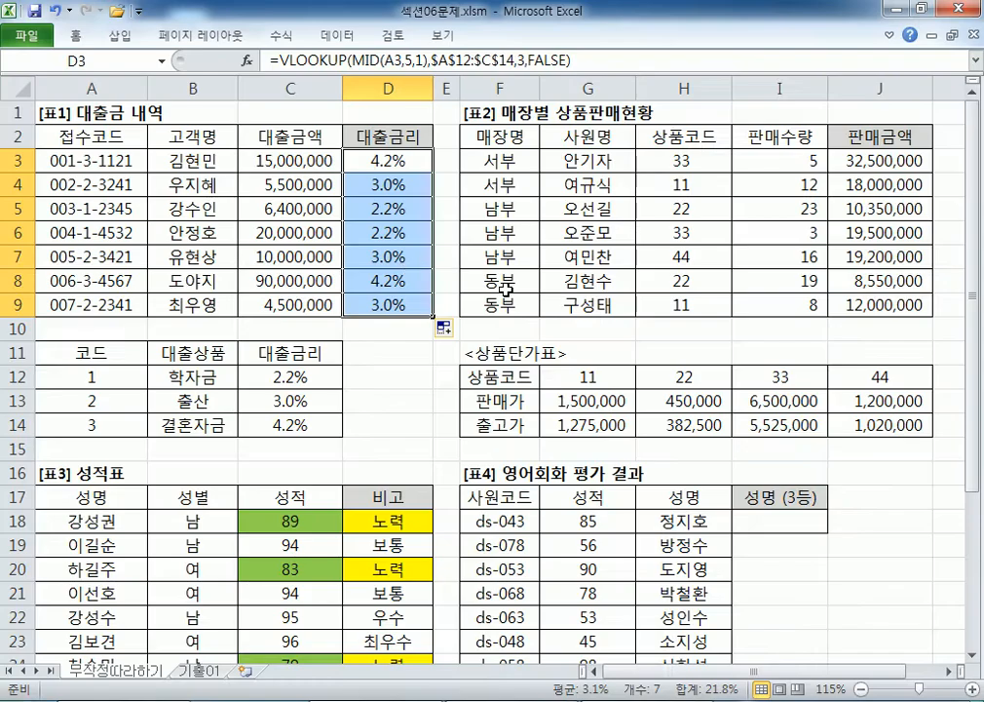
left_click(599, 260)
scroll(602, 272, "down", 2)
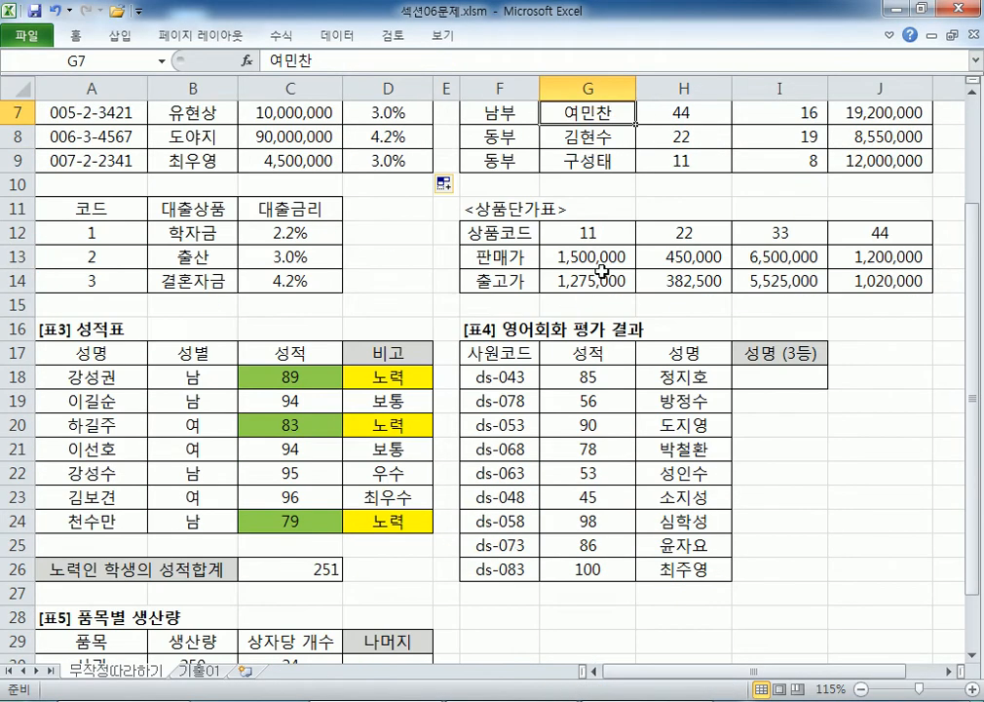
scroll(602, 272, "down", 1)
left_click(767, 305)
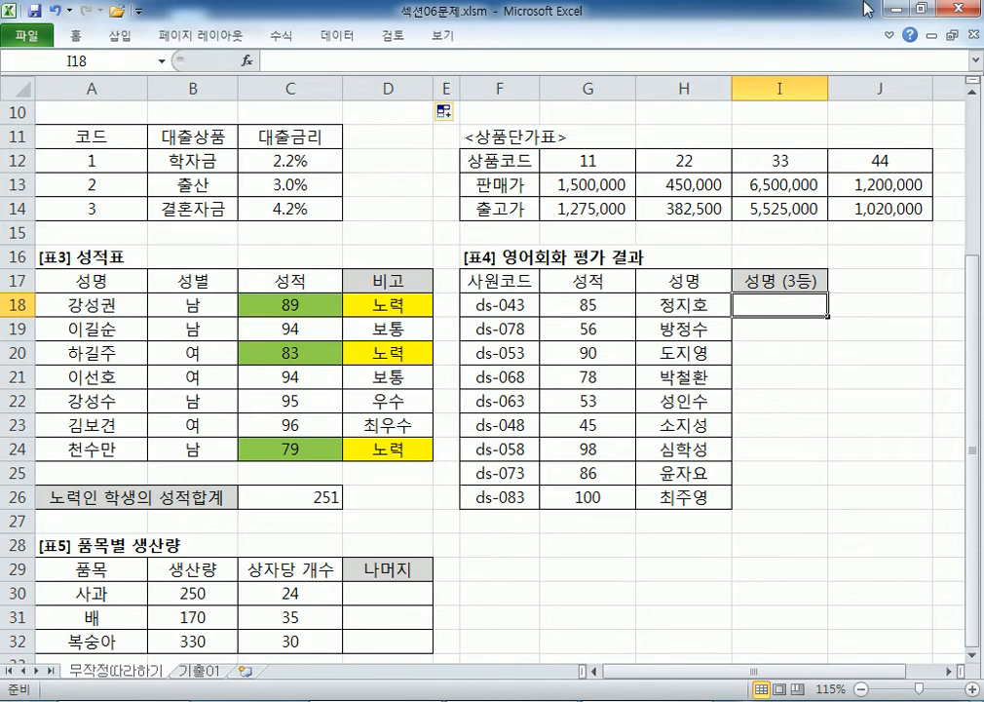
scroll(719, 219, "down", 1)
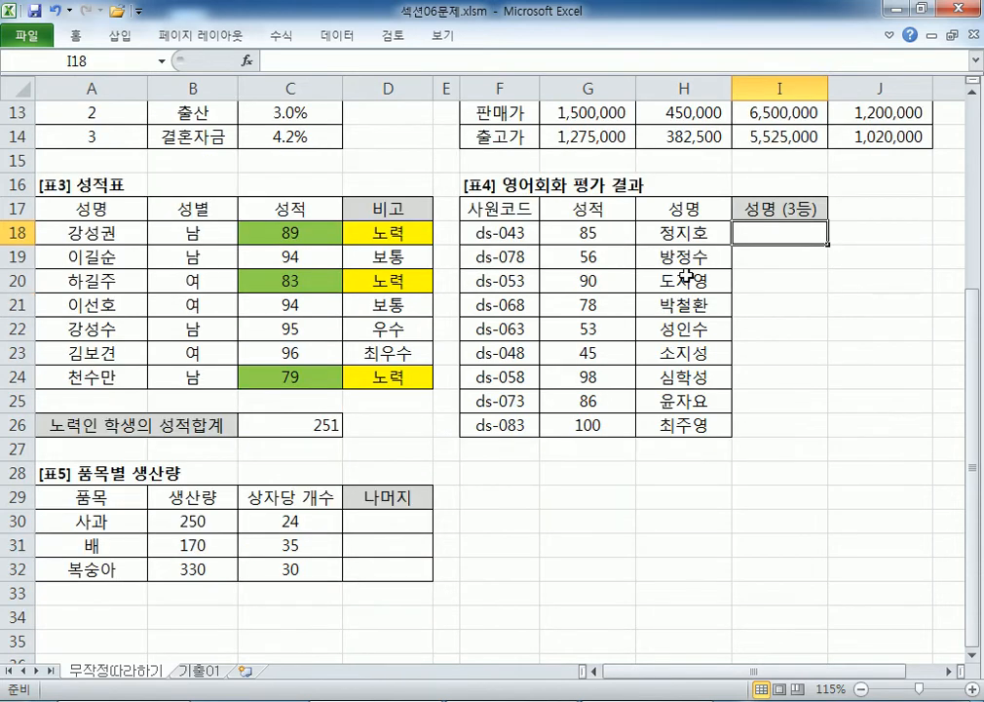
In the Notepad notes, add the question "문제5) 성적(G18:G26)중 세 번째로 높은 점수를 받은 사원의 이름은?".
key("alt+Tab")
type("무ㄴ제5) ")
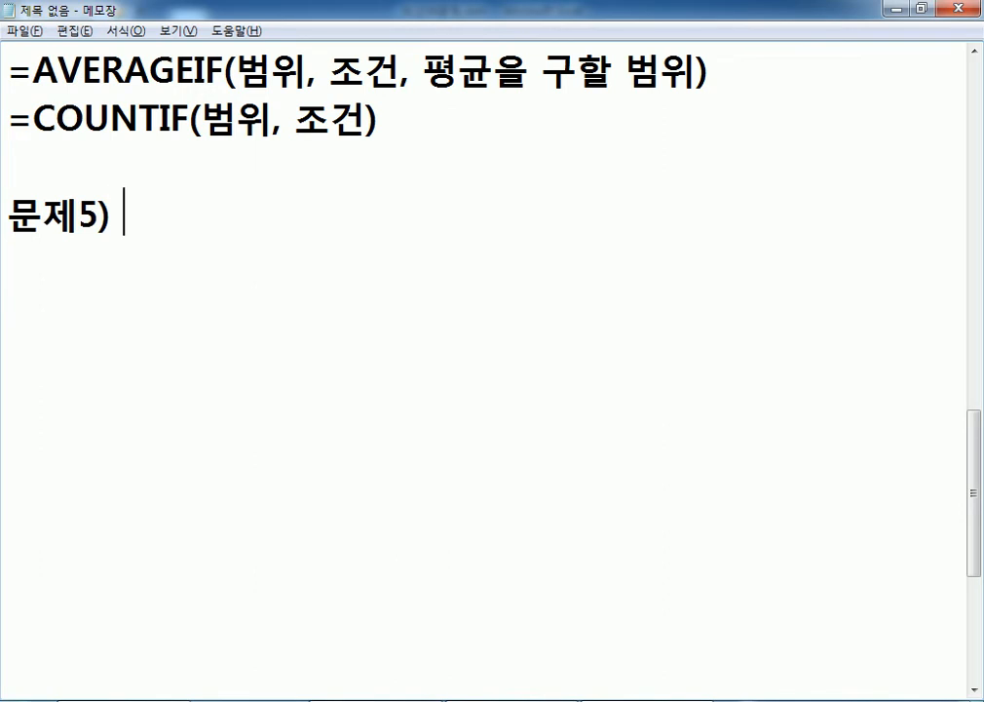
type("성적")
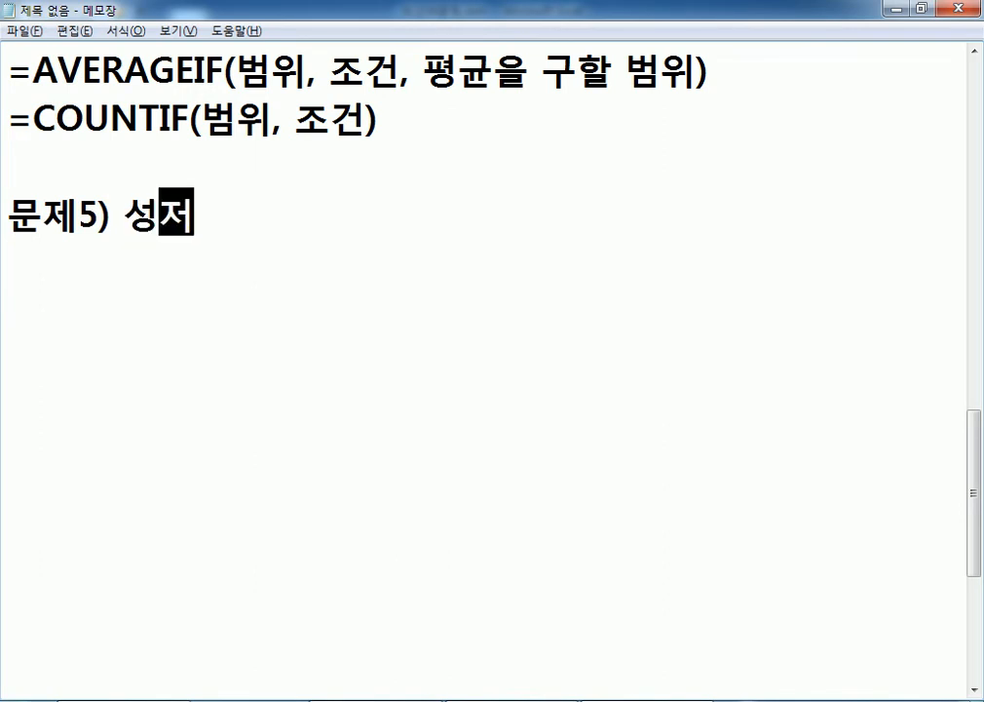
type("(G18:G")
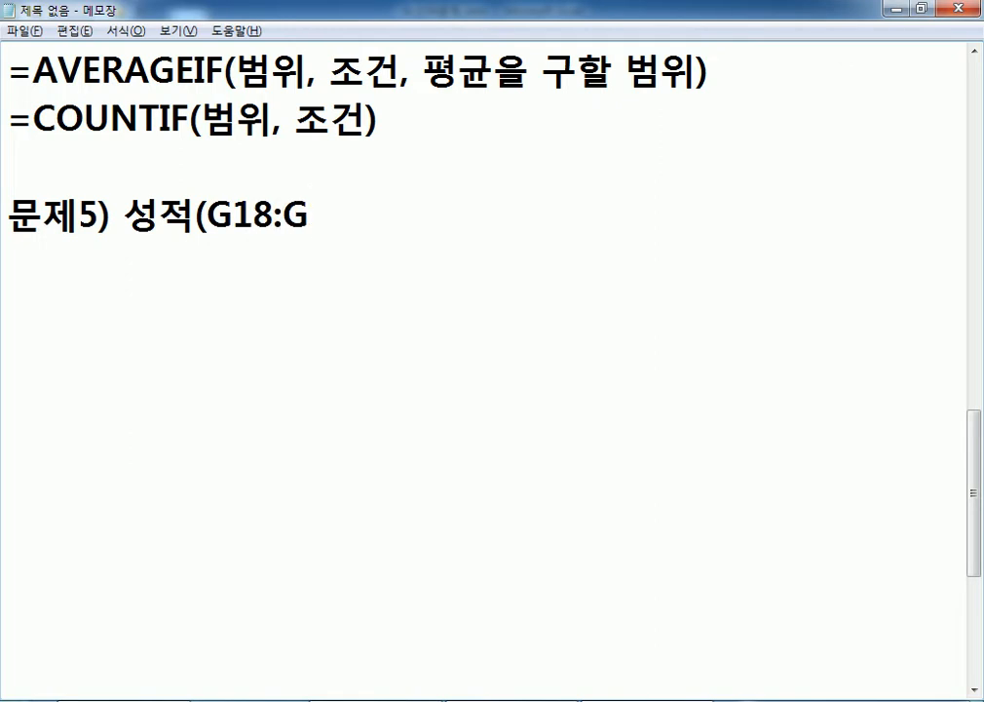
type("26)")
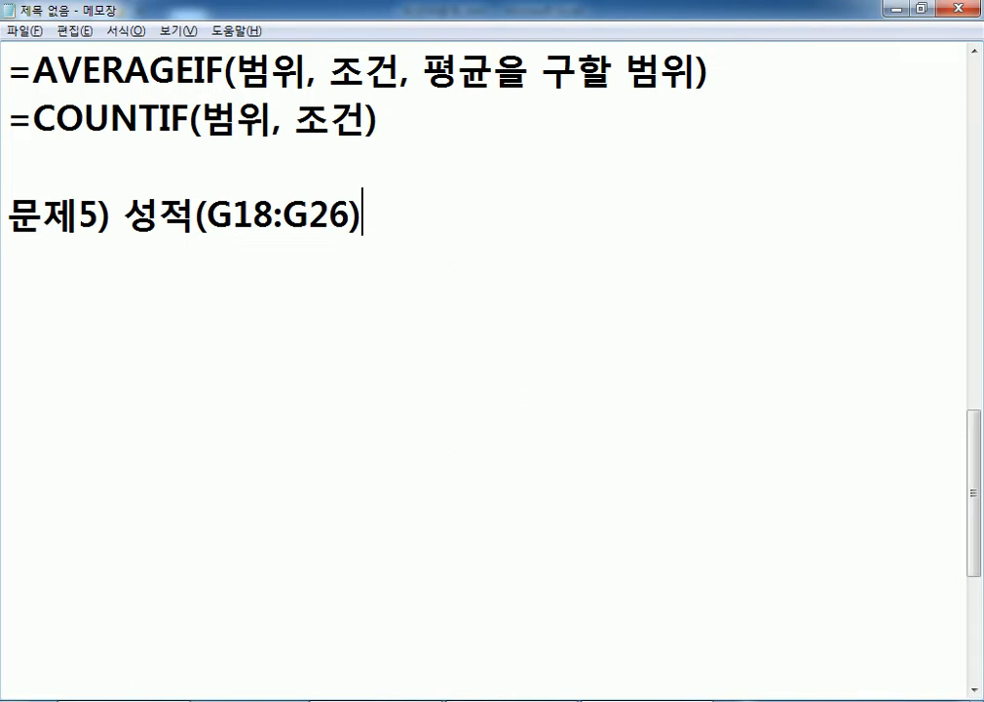
type("중 셉")
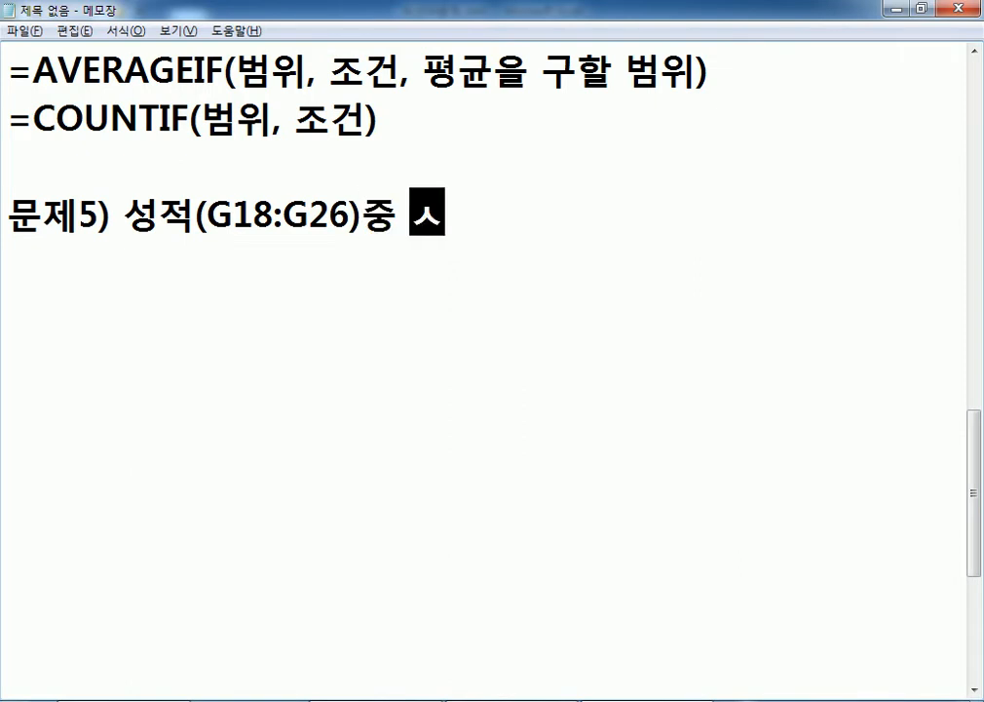
key("BackSpace")
type("세 번")
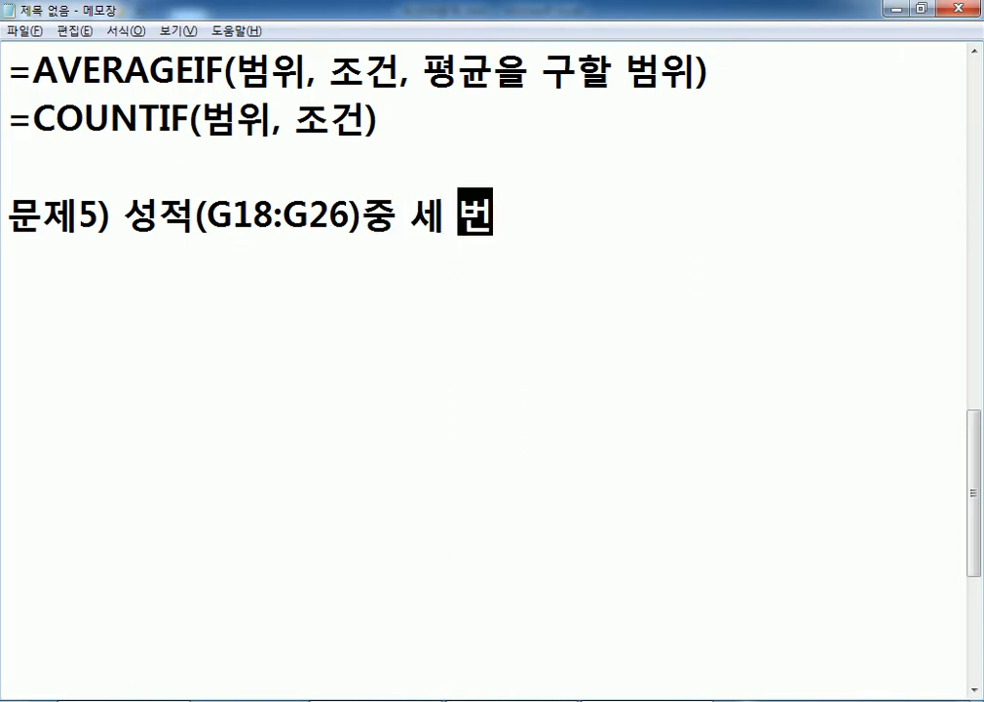
type("째로 높은 점수를 받ㅇ")
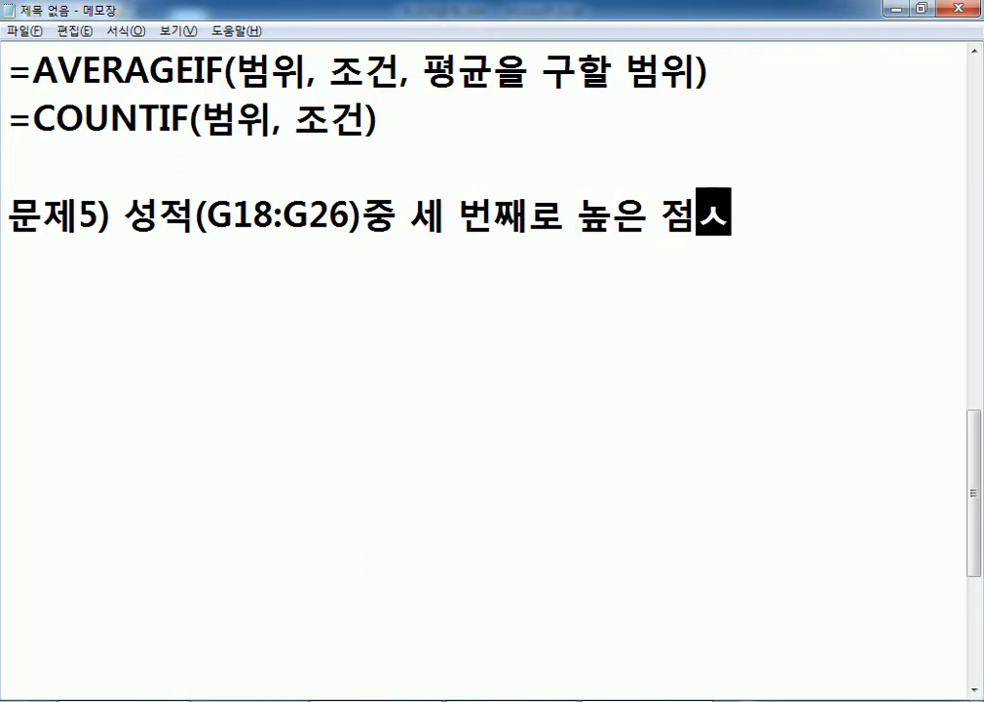
type("은 사원")
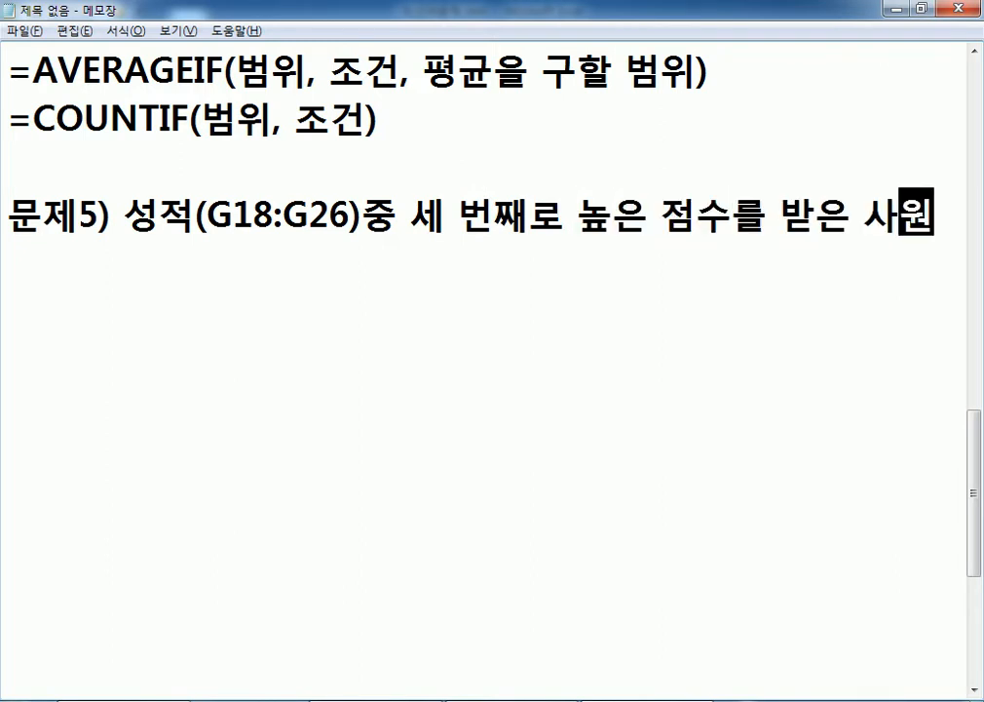
type("의 이르ㅁ은")
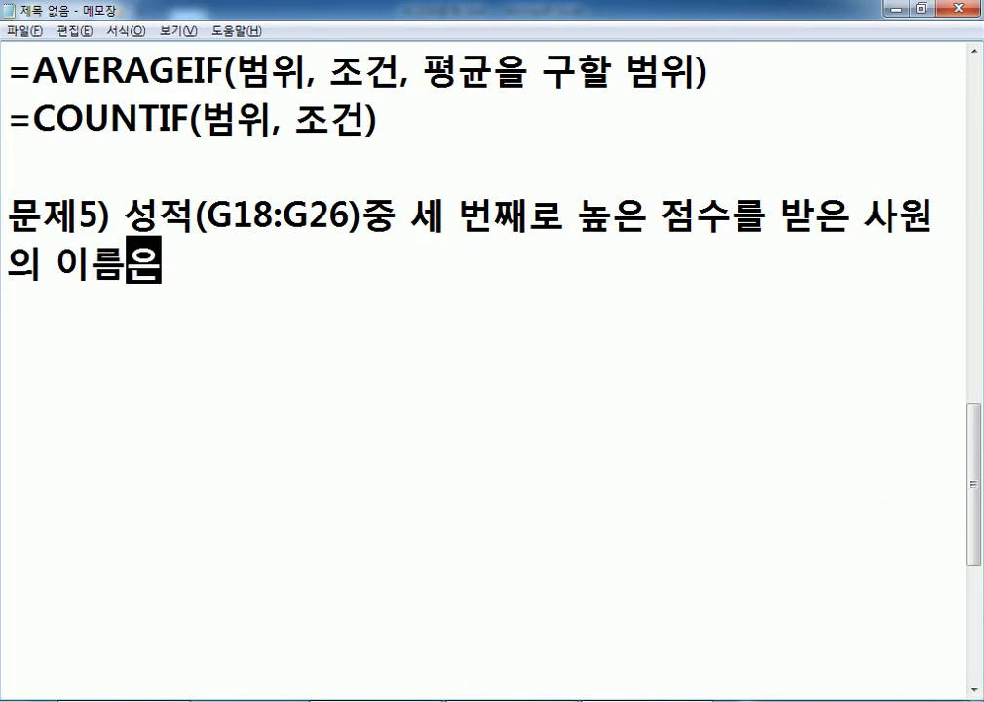
type("?")
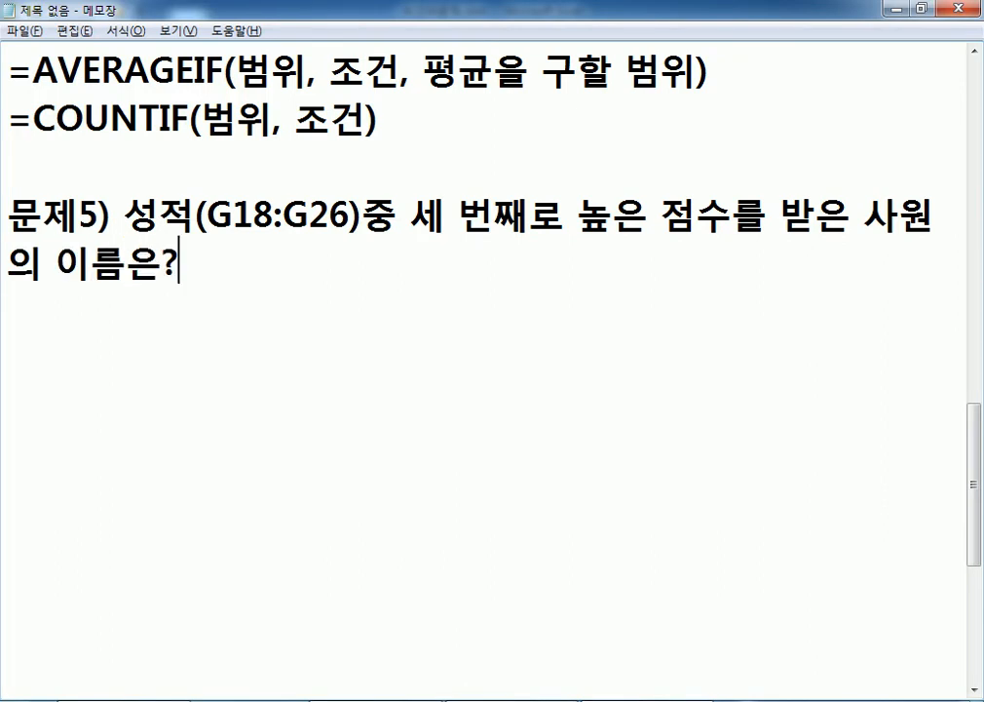
Check 표4 in the workbook and add the line "VLOOKUP, LARGE 함수" under the 문제5 question in the notes.
key("alt+Tab")
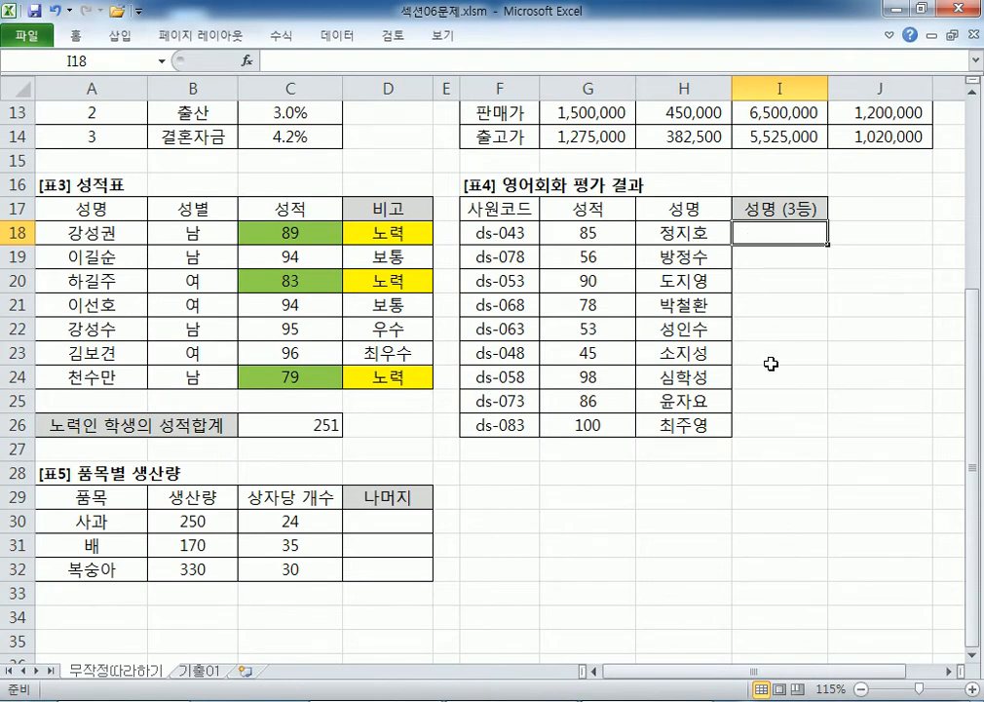
key("alt+Tab")
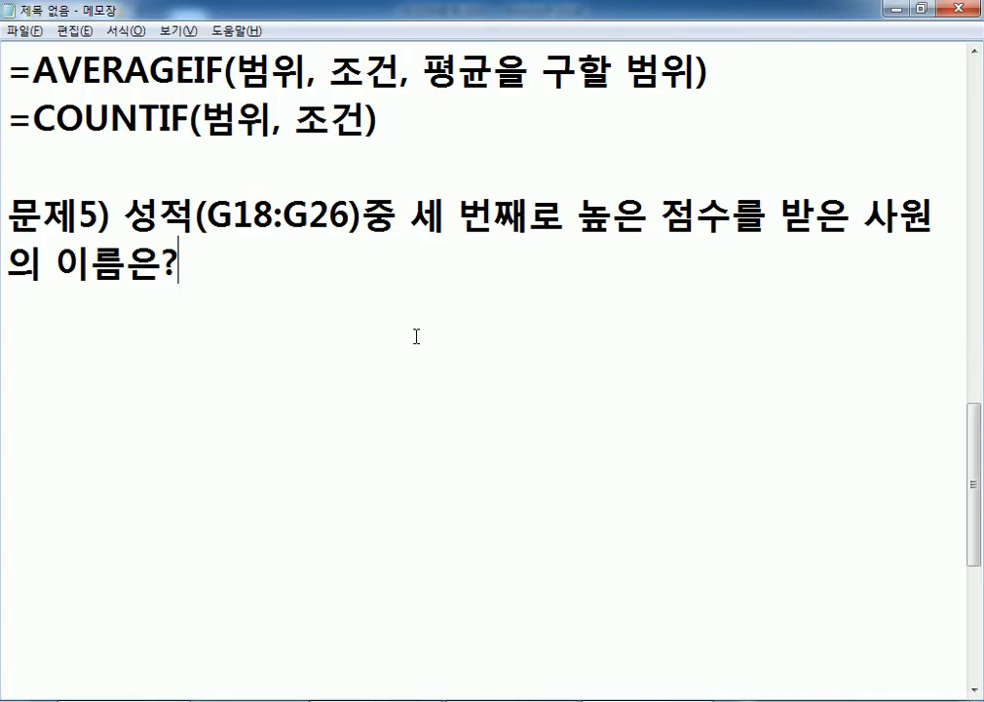
key("Return")
type("VLOOKU")
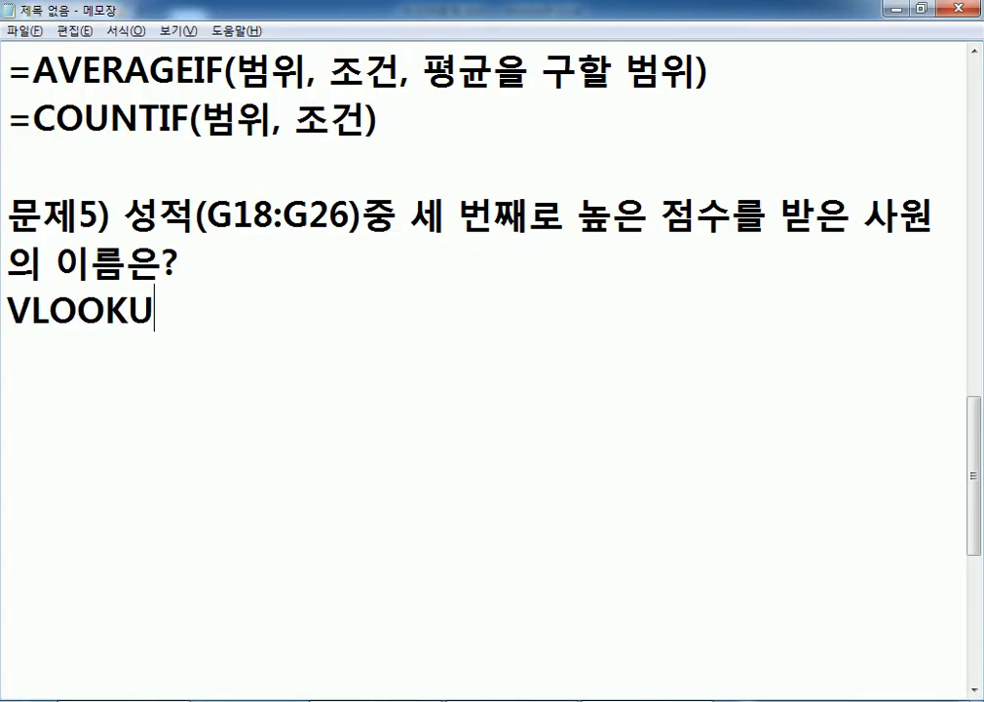
type("P, LA")
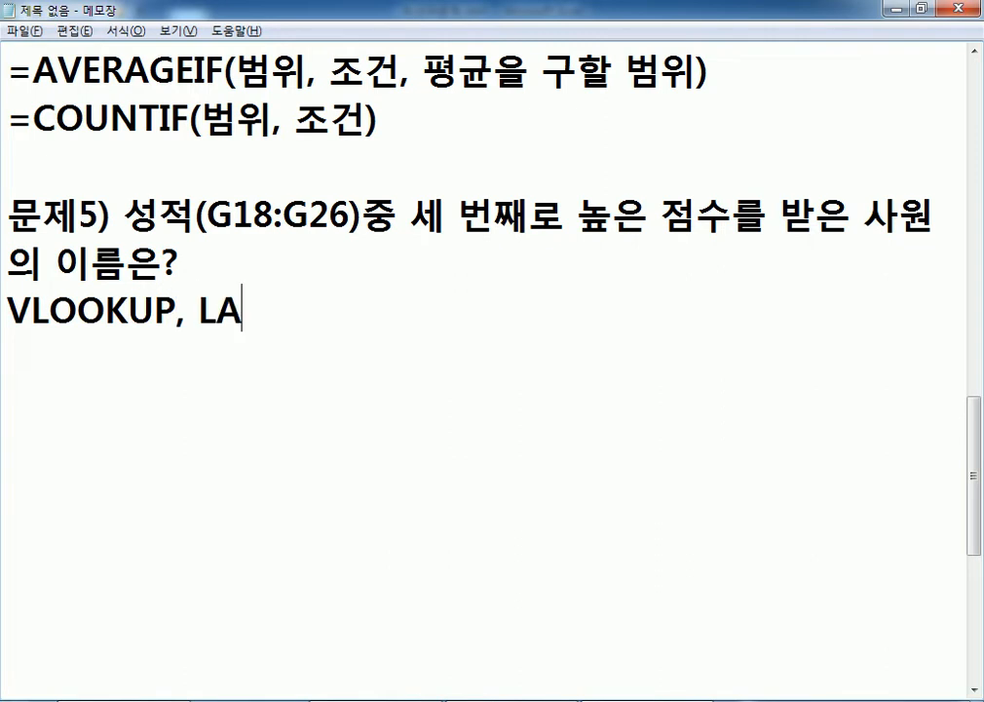
type("RGE 함수")
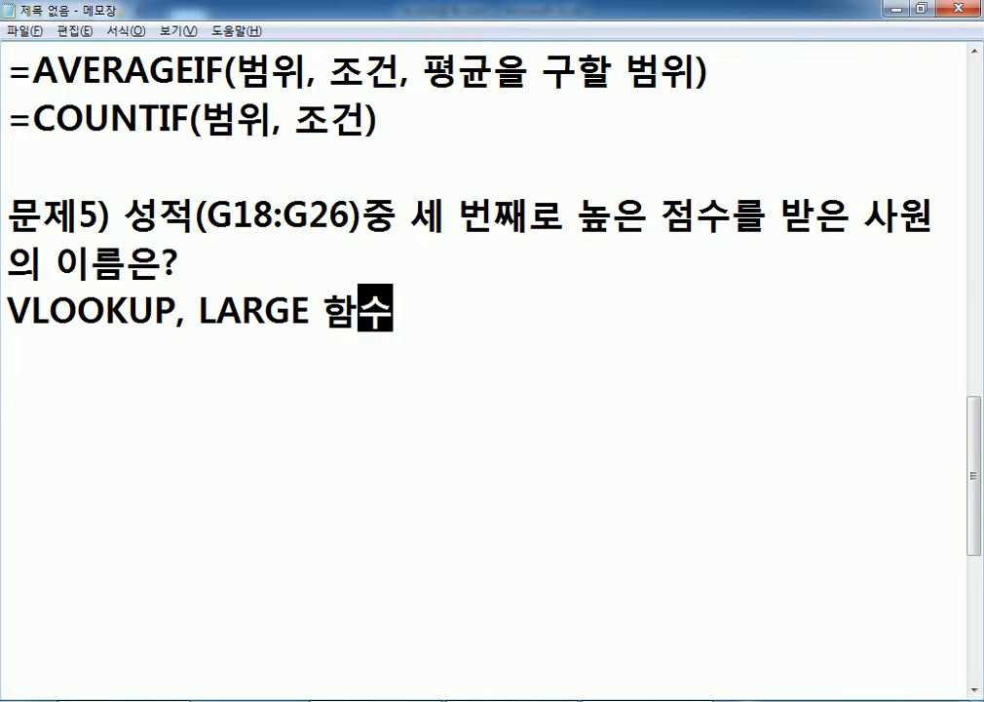
Write the syntax "=LARGE(범위, k)" on a new line below the function names.
key("Return")
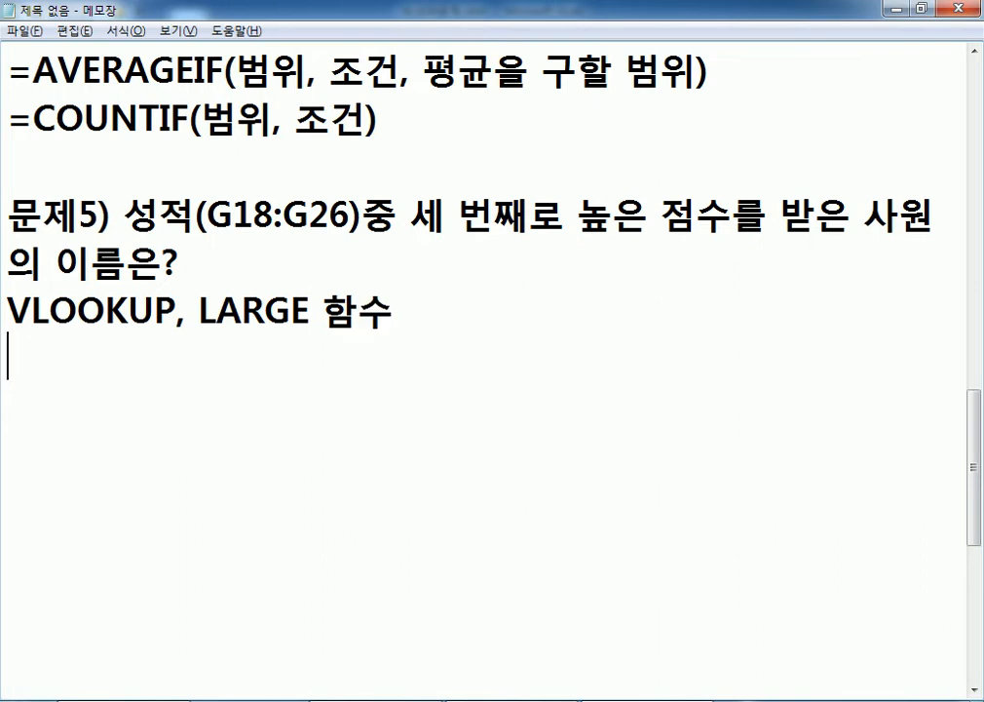
type("=ㅣ")
key("BackSpace")
type("LARGE")
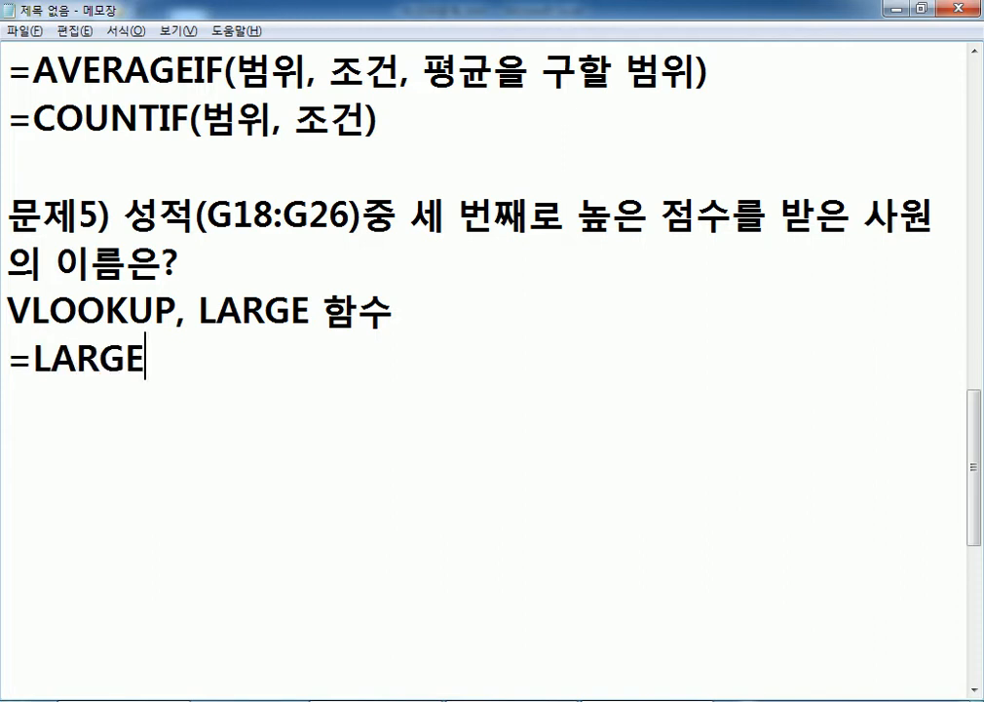
type("(ㅂㅓㅁㅇㅡㅜ;")
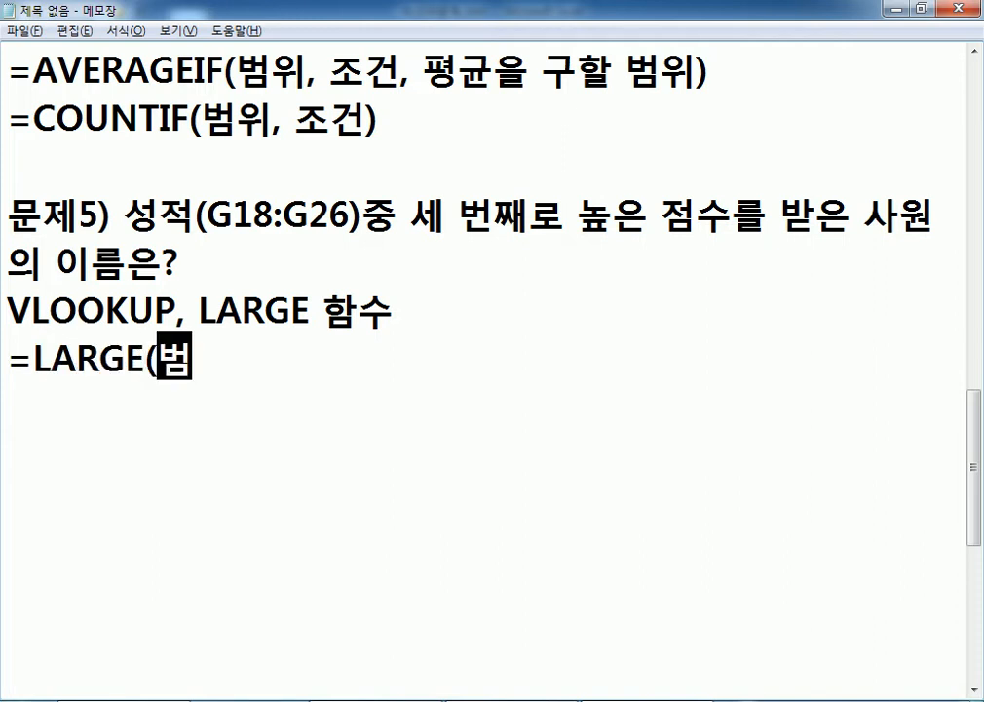
key("BackSpace")
key("BackSpace")
key("BackSpace")
type("ㅇㅡㅜ")
key("BackSpace")
key("BackSpace")
type("ㅇㅜㅣ, k")
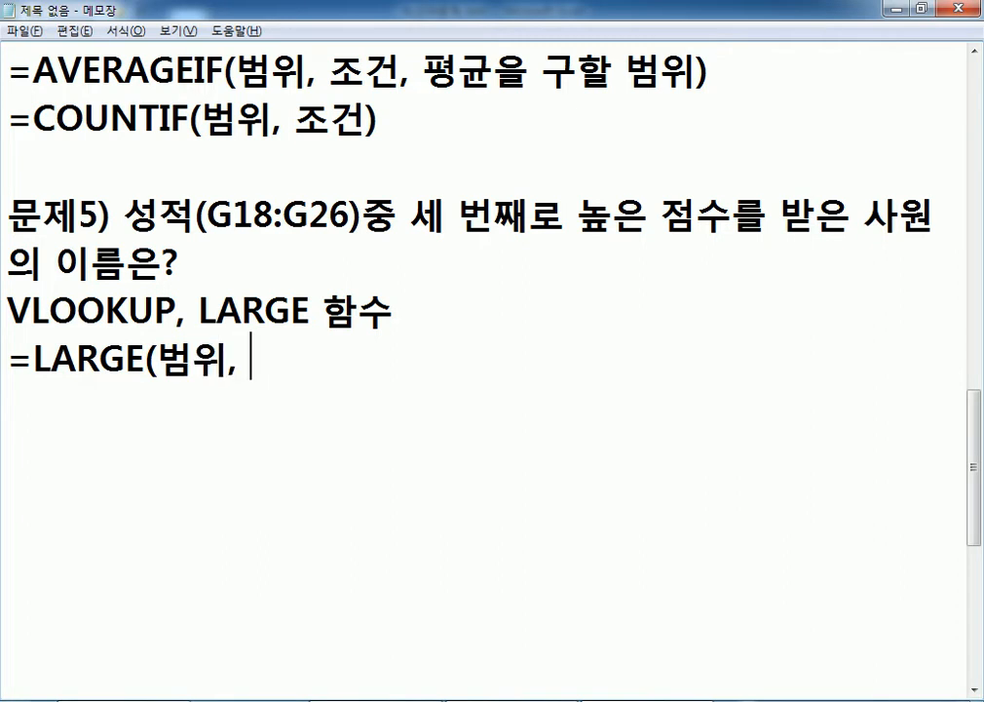
type(")")
Complete the LARGE line with the explanation " : 범위중에서 k번째로 큰 값".
type(" : ㅂㅏㅓㅁ")
key("BackSpace")
key("BackSpace")
key("BackSpace")
type("범위중에서 ")
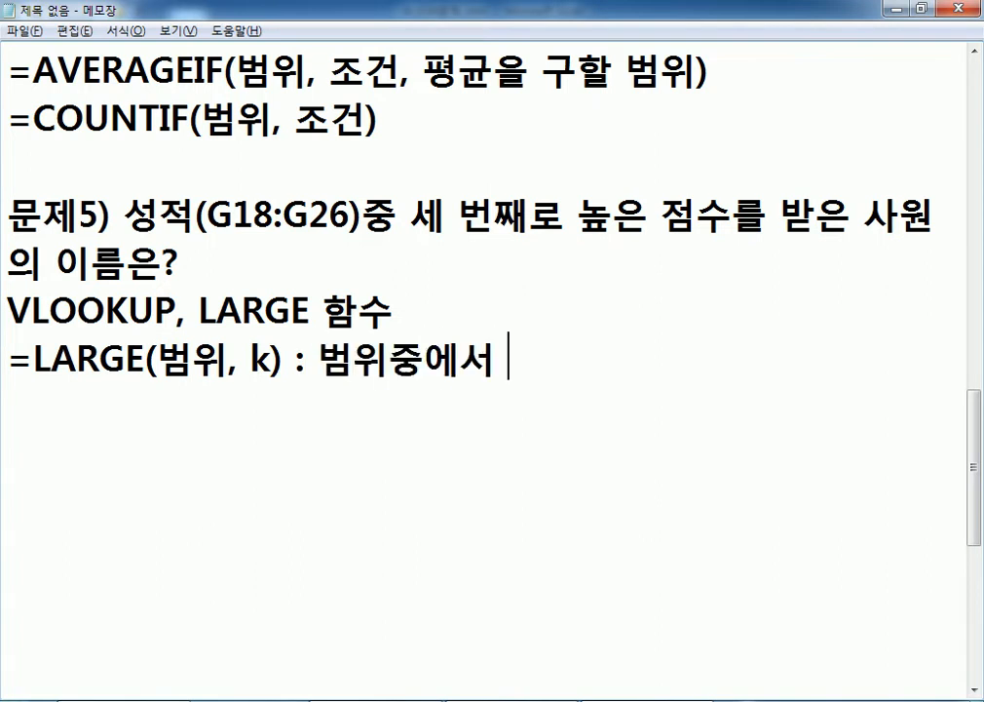
type("k번째로 큰 ㄱ")
key("BackSpace")
type("값")
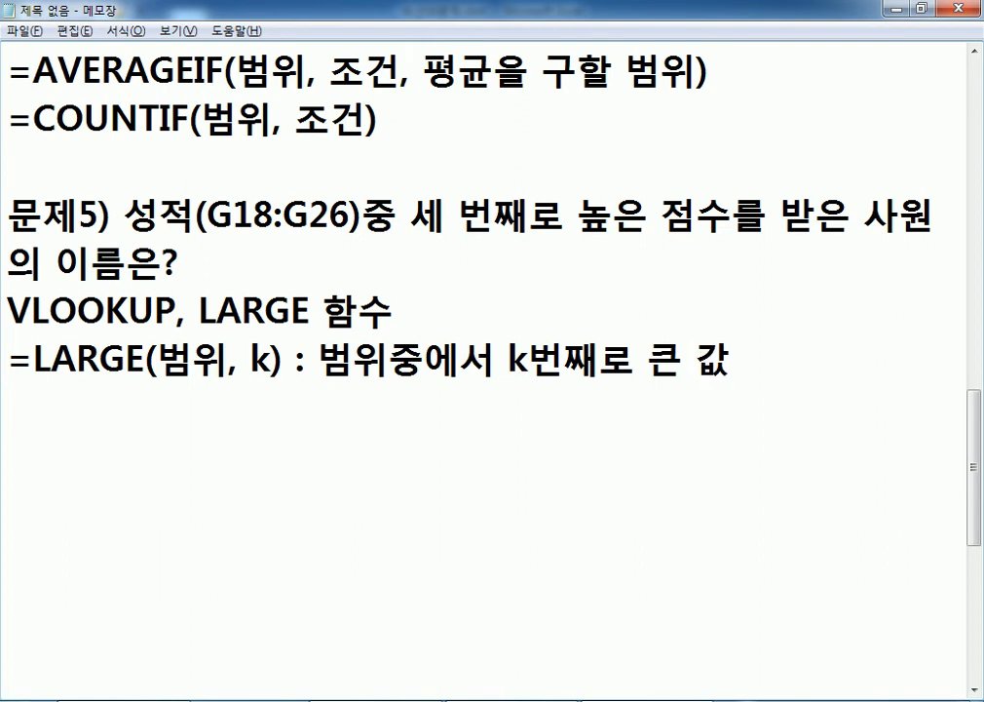
Start a new line with "=SMALL(" and append the copied LARGE text "범위, k) : 범위중에서 k번째로 큰 값".
key("Return")
type("=SMALL(")
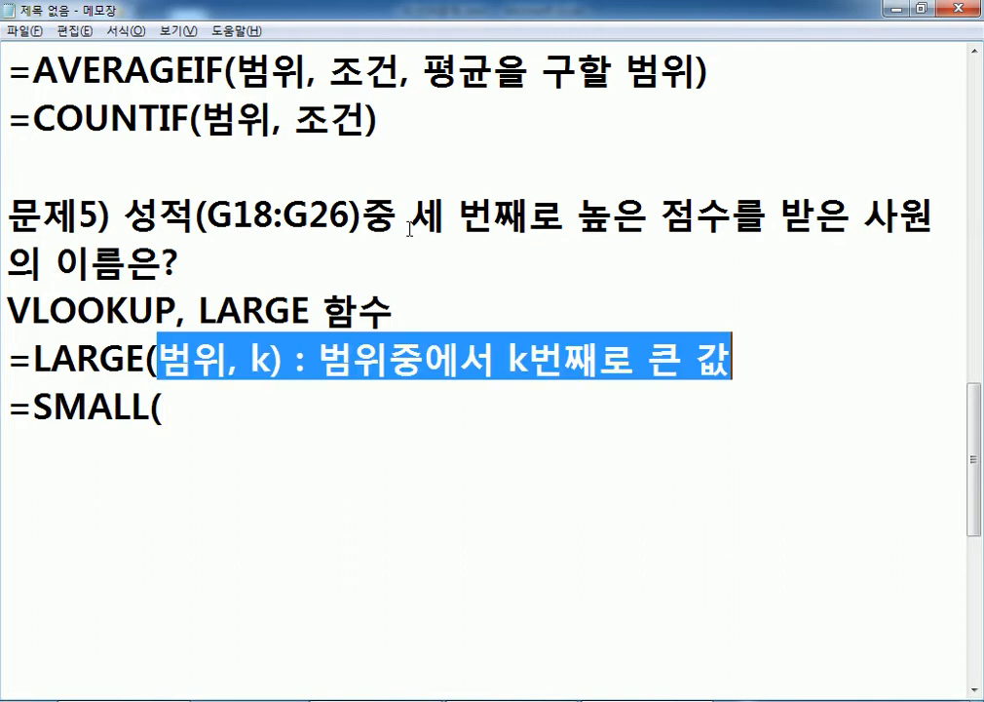
key("Return")
key("BackSpace")
type("범위, k) : 범위중에서 k번째로 큰 값")
Change "큰" to "작은" in the SMALL explanation so it describes the k-th smallest value.
key("Left")
key("Left")
key("Left")
key("Left")
key("Right")
type("WKR")
key("BackSpace")
key("BackSpace")
key("BackSpace")
type("작은")
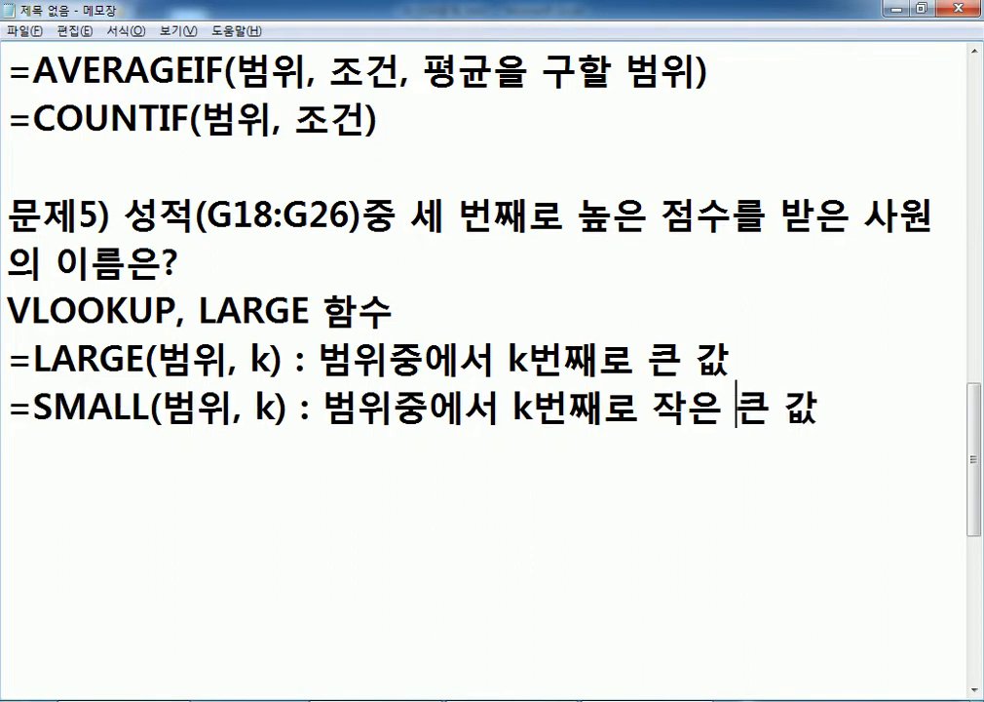
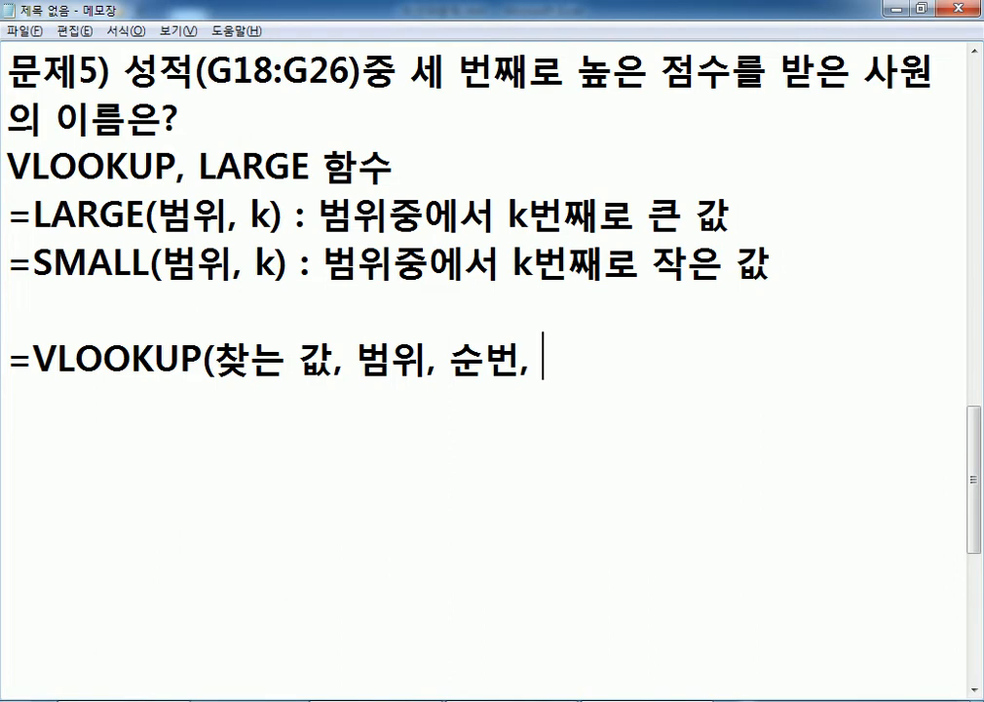
Complete the VLOOKUP syntax line in the notes with "옵션)" and start a new line below it.
type("옵션)")
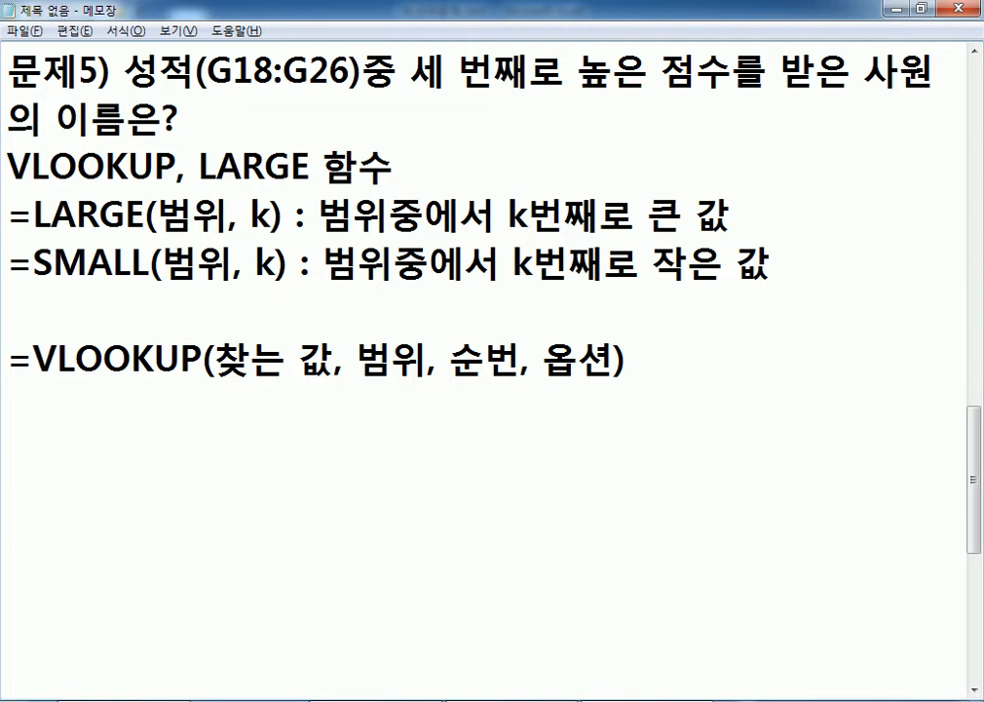
key("Return")
key("alt+Tab")
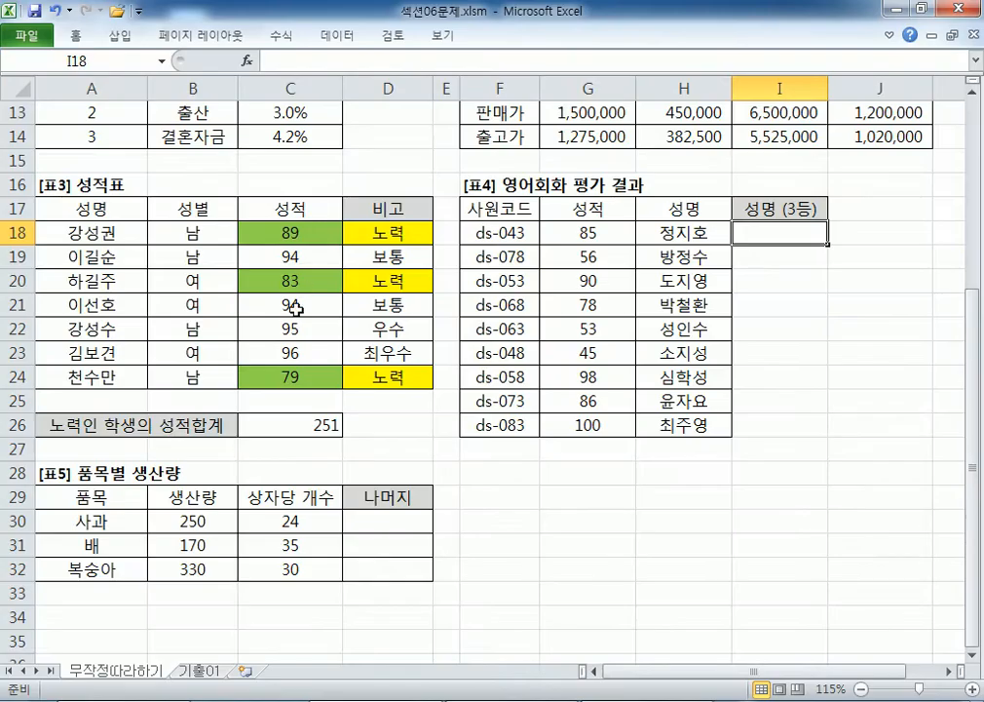
key("alt+Tab")
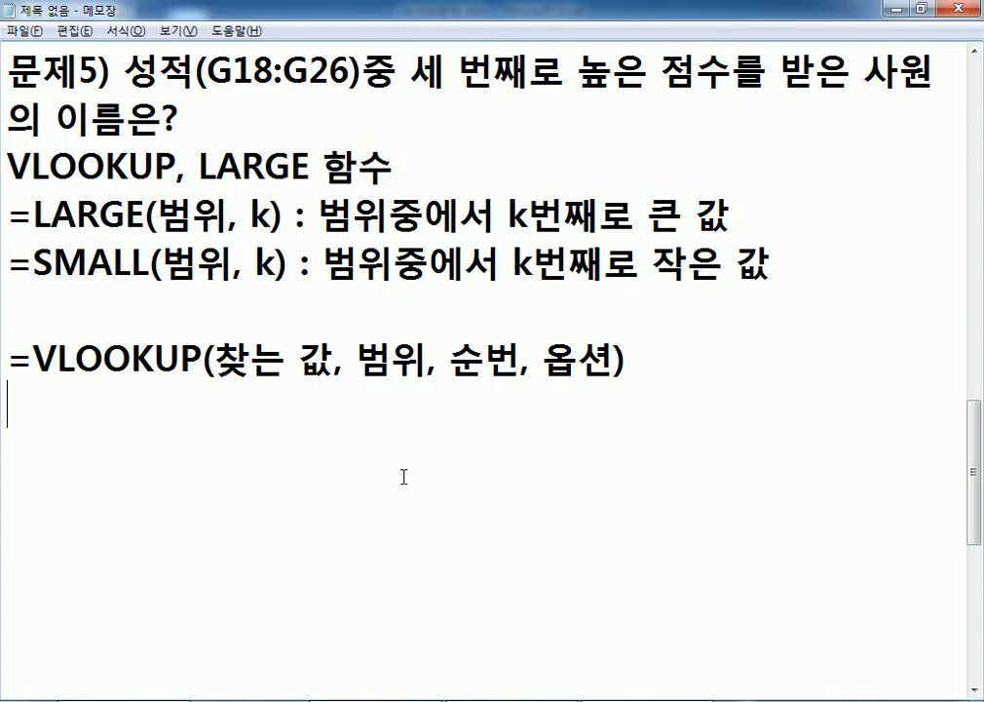
Relate the "범위" argument of the VLOOKUP note to the scores and names in G18:H26 of 표4.
left_click_drag(357, 363, 426, 366)
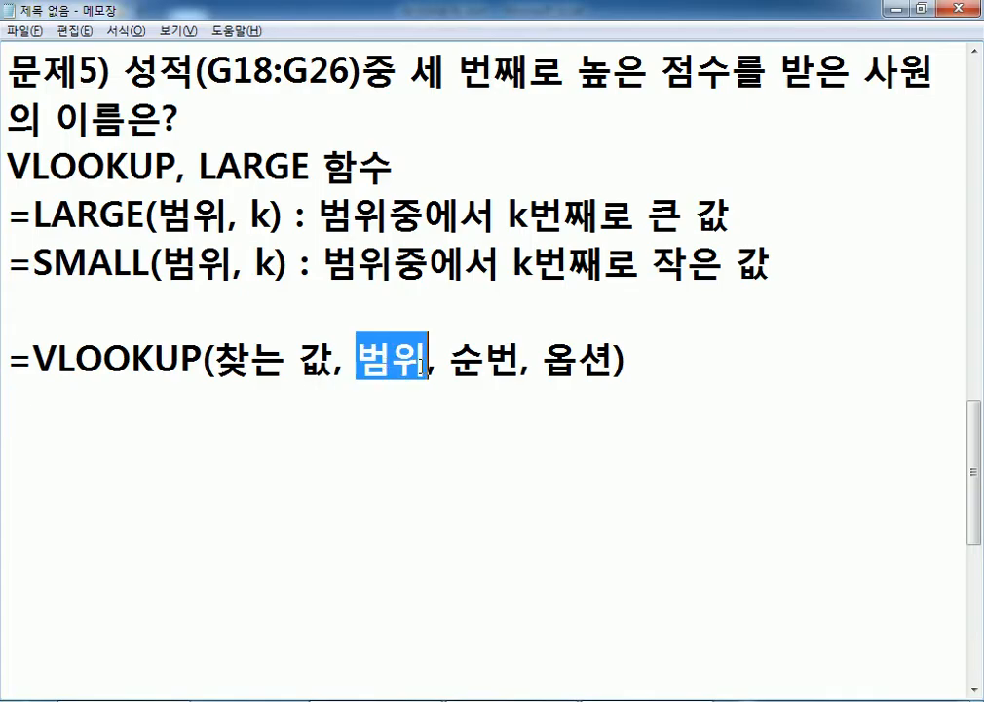
key("alt+Tab")
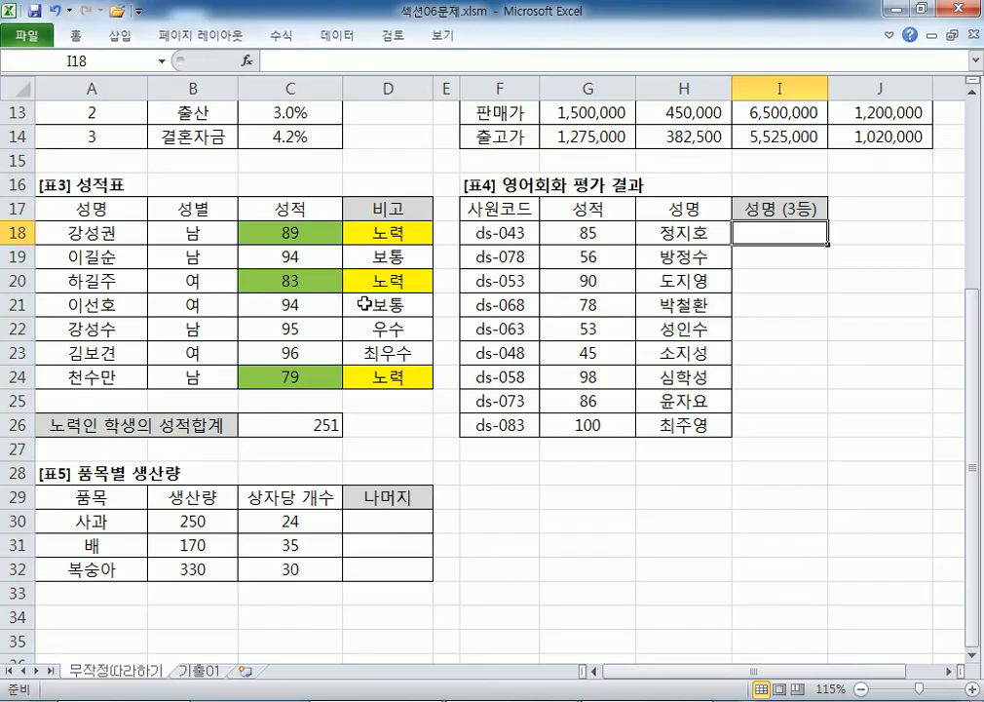
left_click(579, 234)
left_click_drag(579, 234, 655, 426)
left_click_drag(579, 234, 691, 426)
key("alt+Tab")
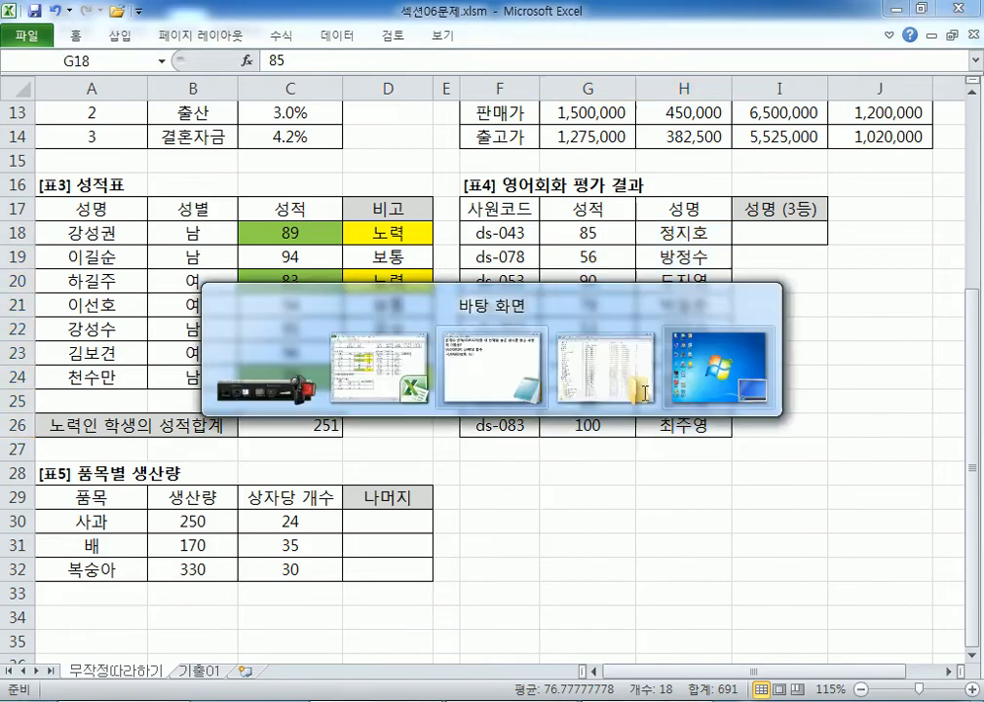
Relate the "찾는 값" argument of the VLOOKUP note to individual score and name pairs in 표4.
left_click_drag(214, 363, 332, 363)
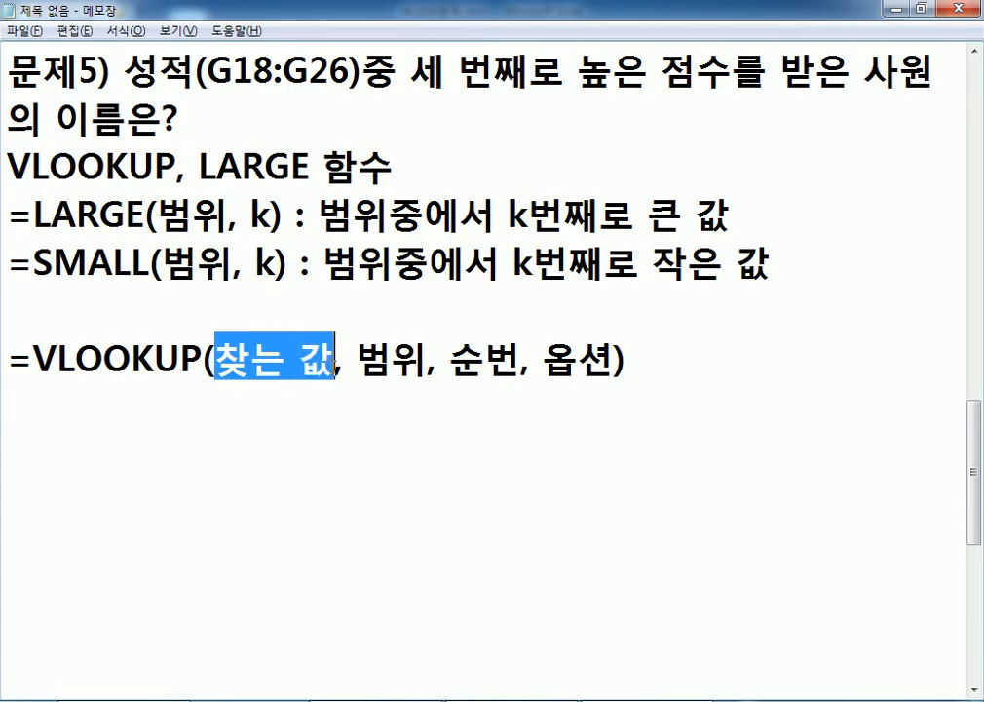
key("alt+Tab")
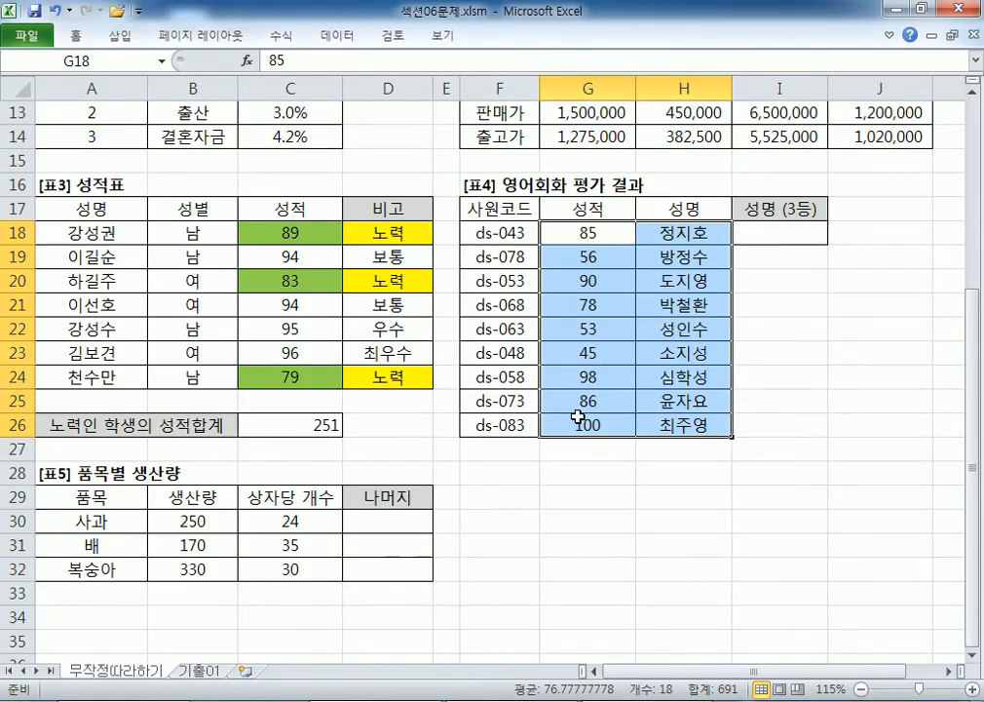
left_click_drag(581, 425, 681, 422)
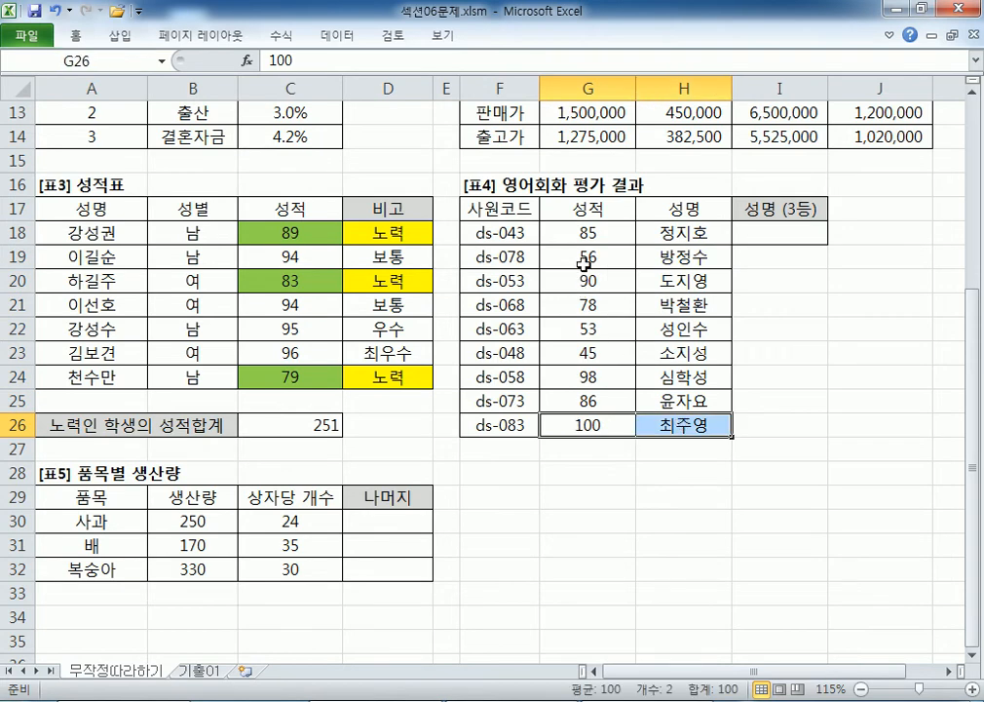
left_click(634, 257)
left_click_drag(635, 257, 685, 257)
left_click_drag(606, 232, 699, 425)
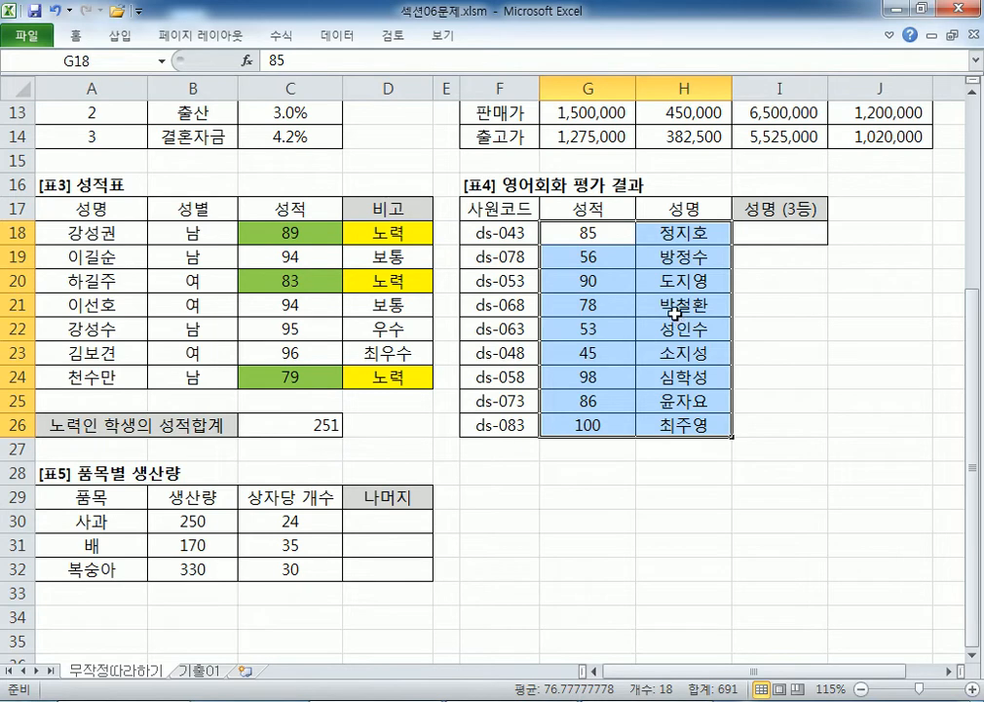
Enter the test formula =VLOOKUP(100,G18:H26,2,FALSE) in cell G28 below 표4.
left_click(585, 472)
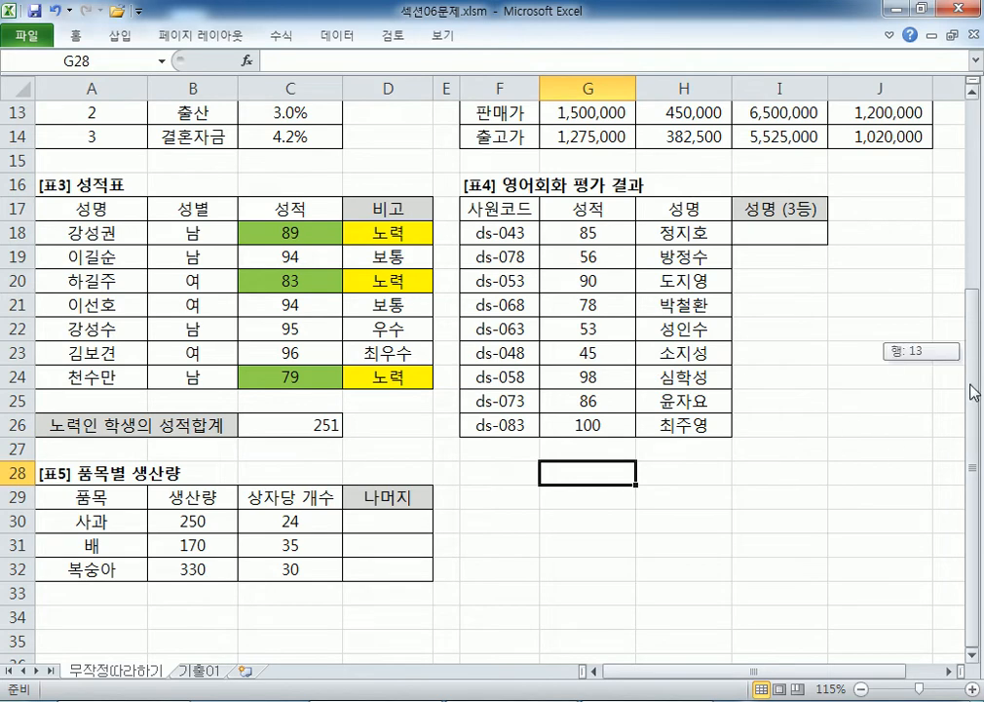
scroll(760, 517, "down", 1)
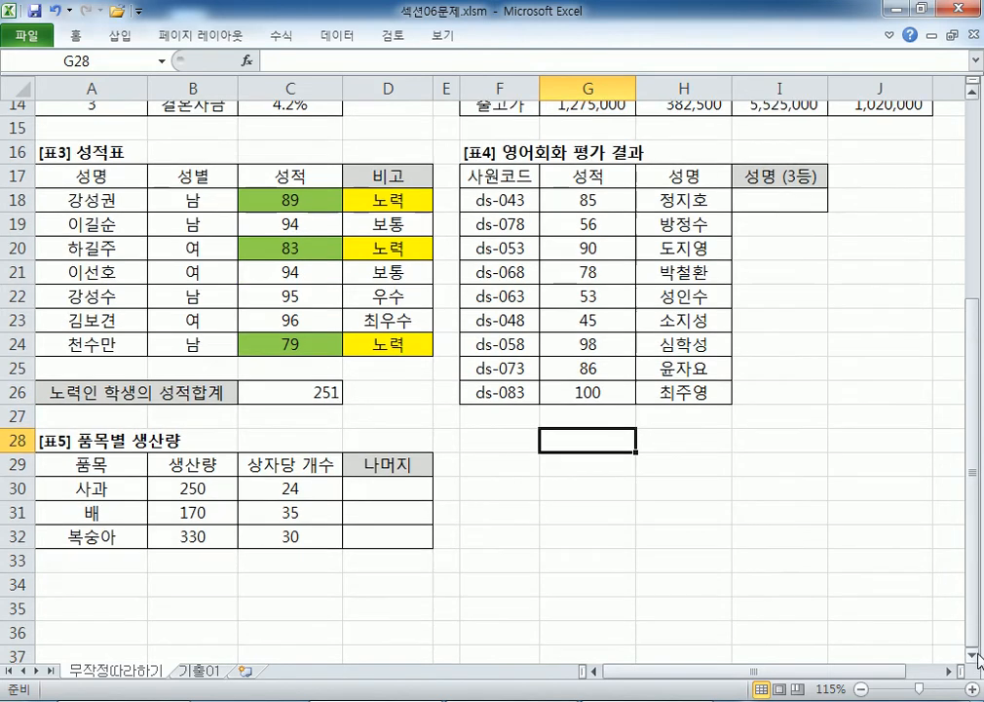
type("=VLO")
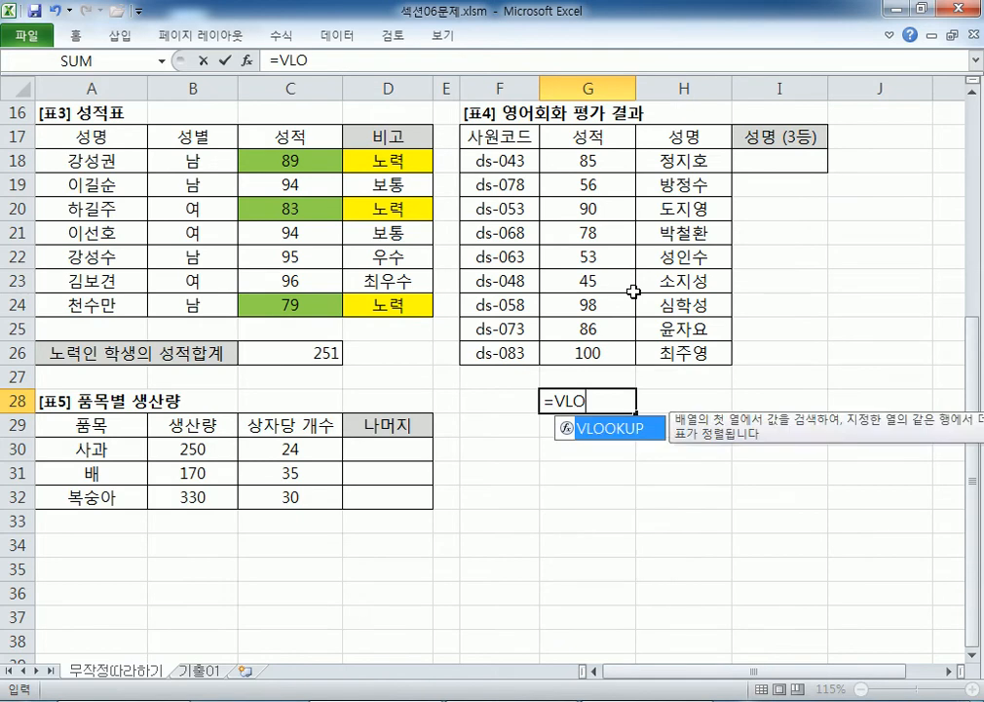
key("Tab")
type("100")
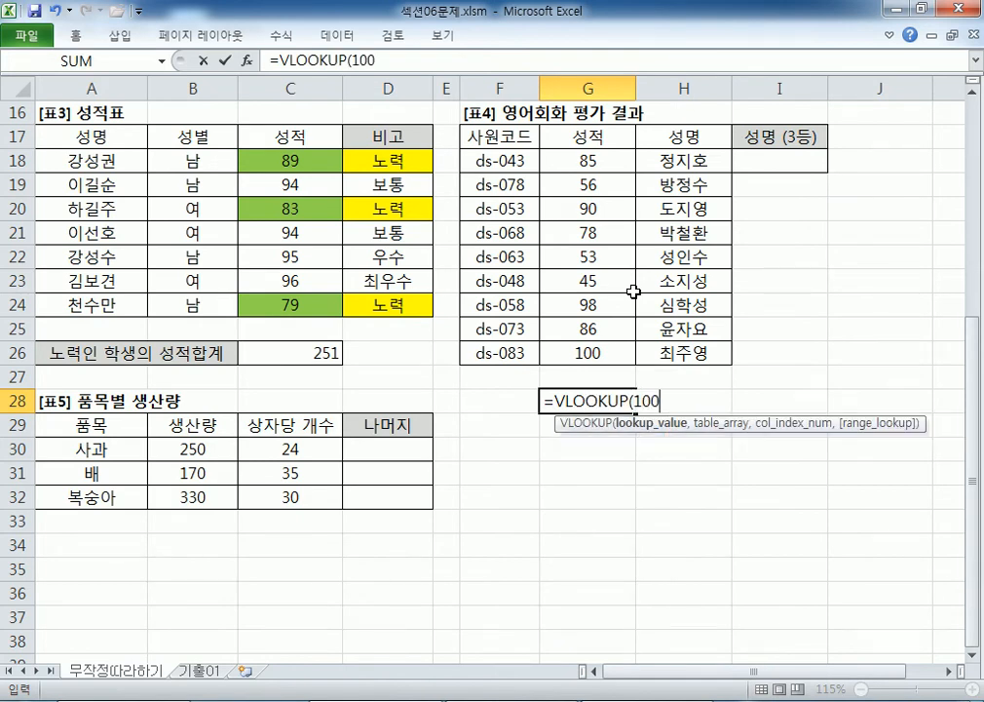
type(",")
left_click_drag(587, 161, 673, 353)
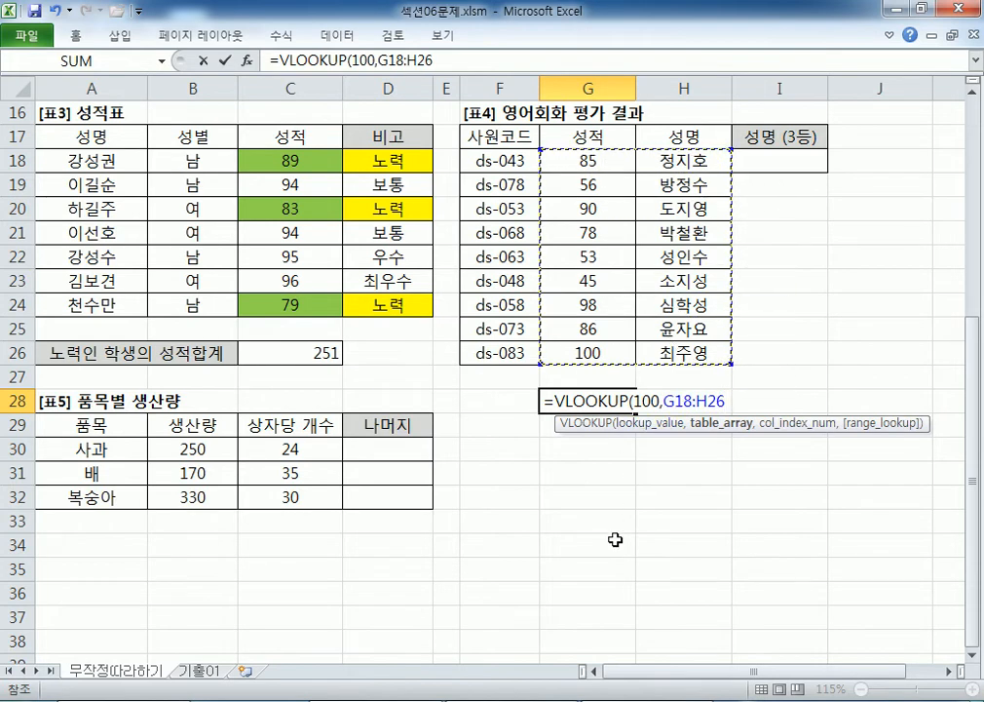
type(",")
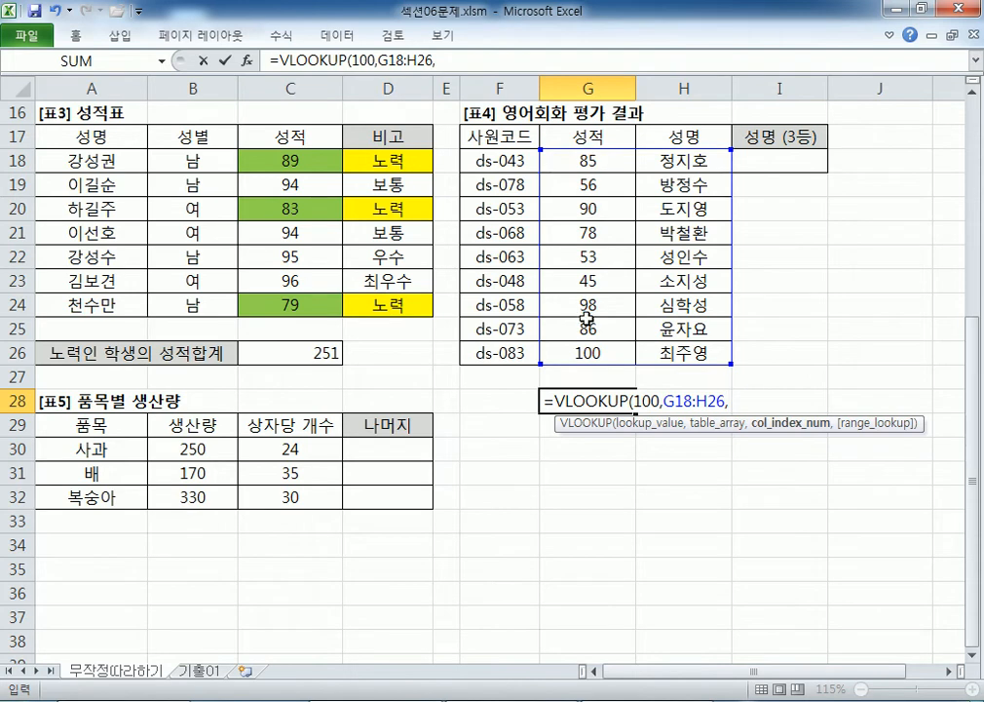
type("2")
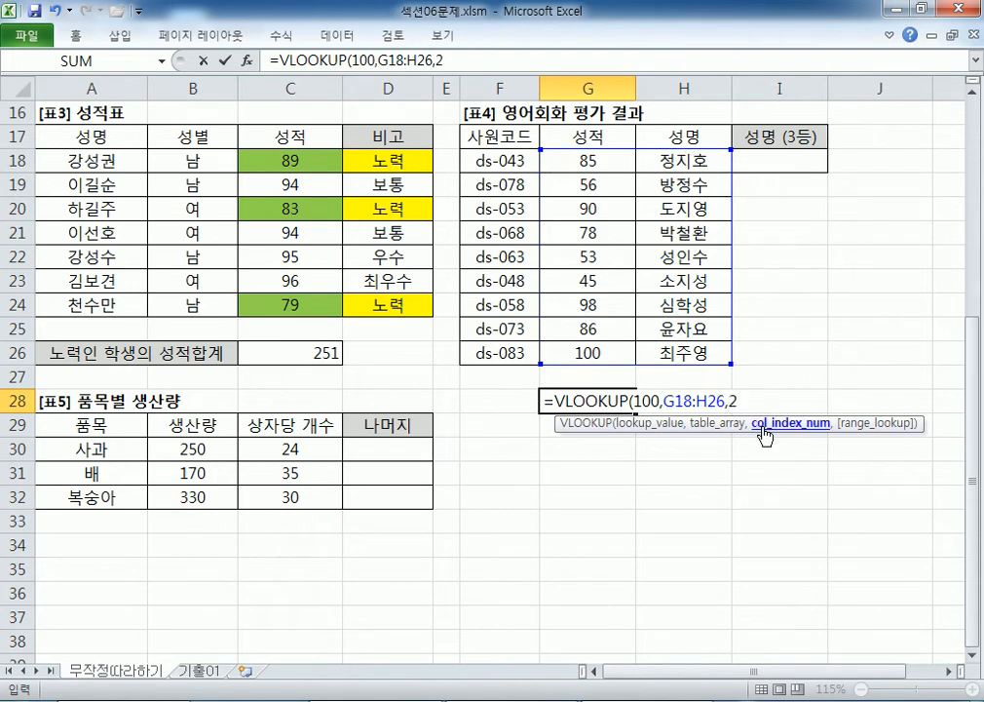
type(",")
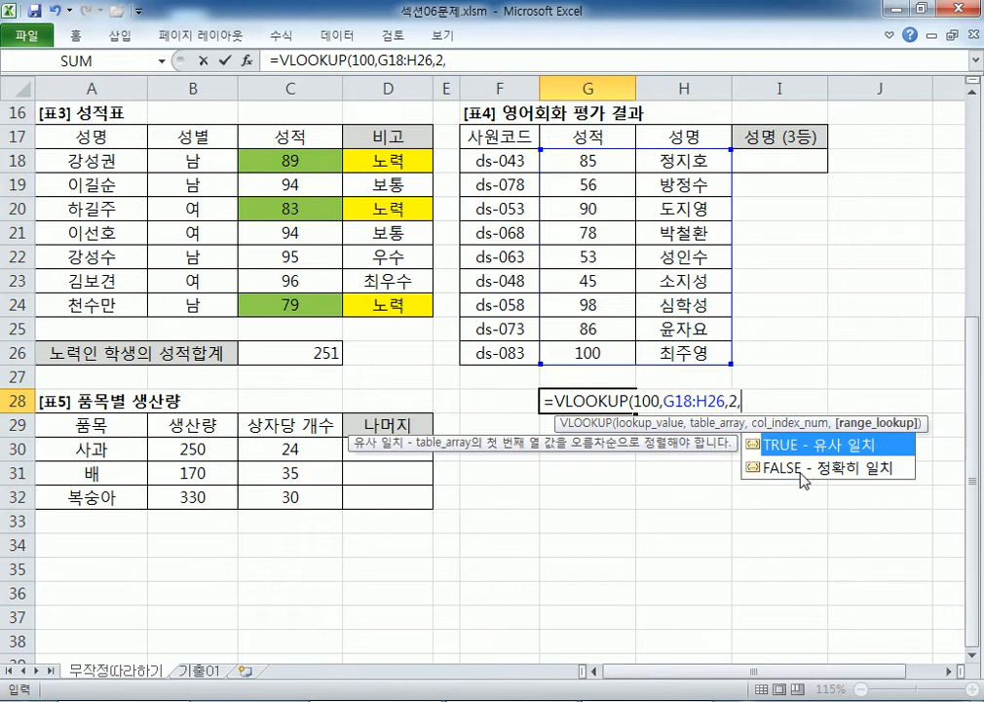
double_click(801, 469)
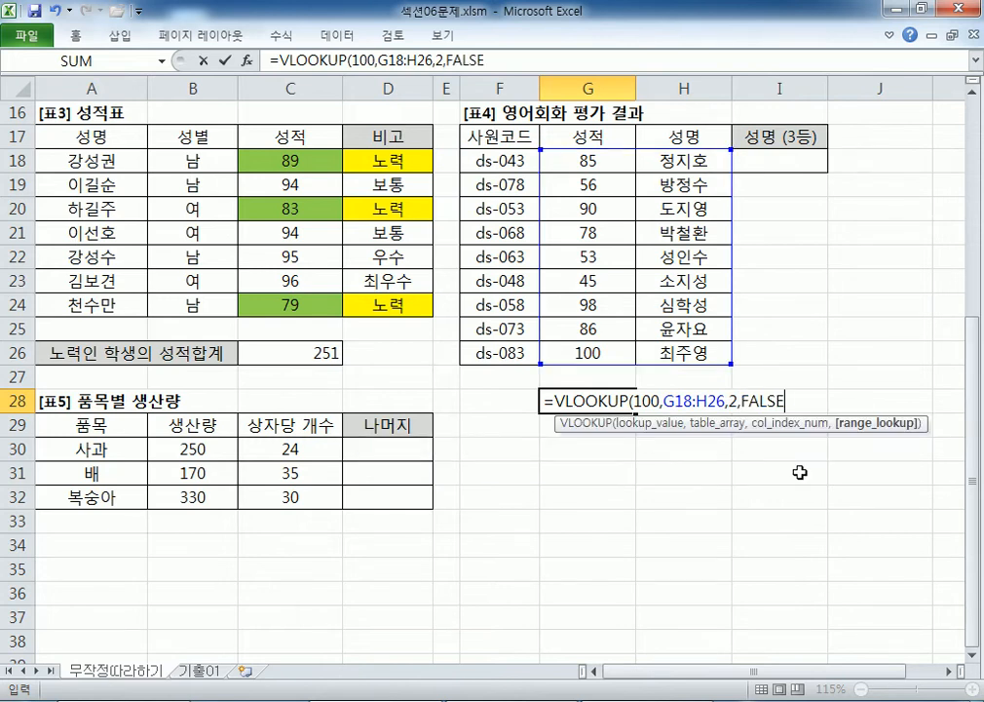
key("Return")
Set the lookup value of the VLOOKUP formula in G28 to 98.
left_click(580, 400)
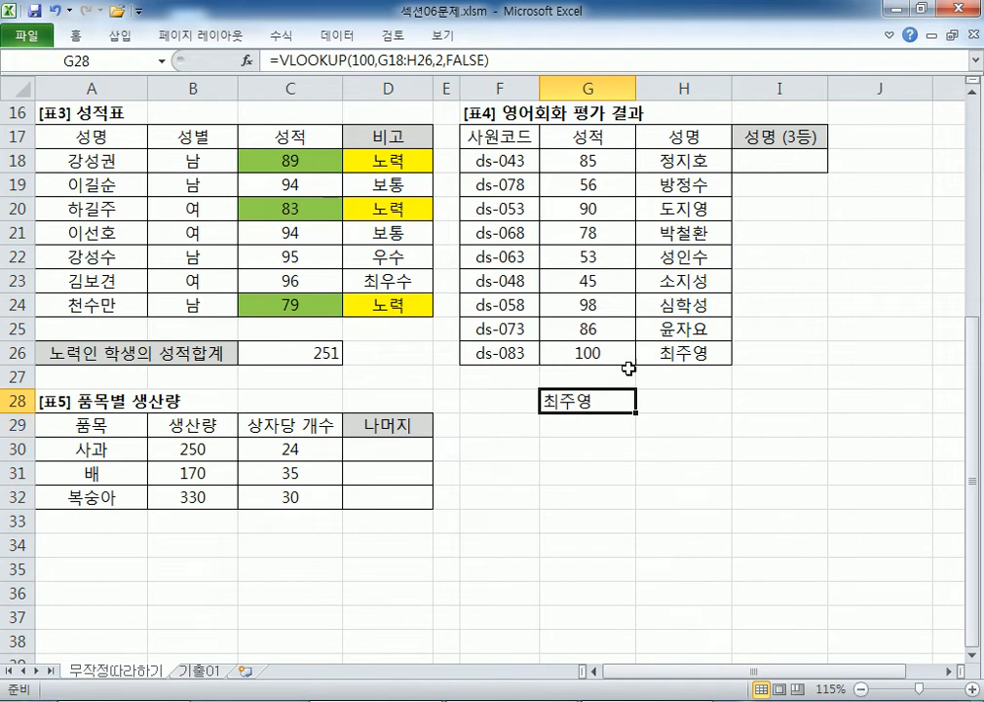
double_click(598, 402)
left_click(633, 401)
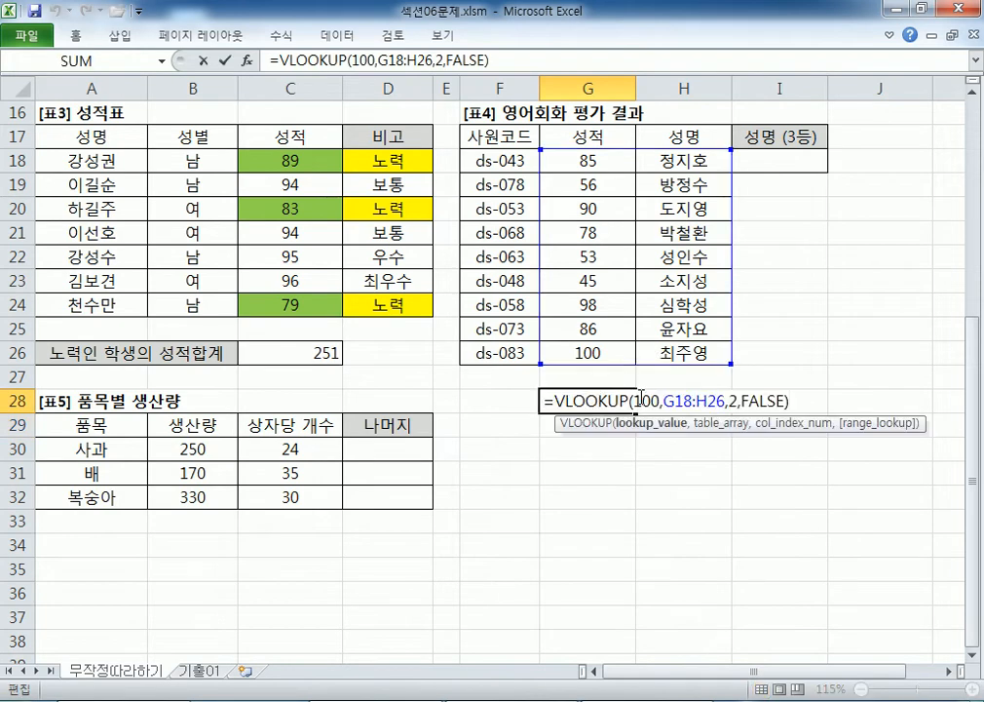
key("Delete")
key("Delete")
key("Delete")
type("98")
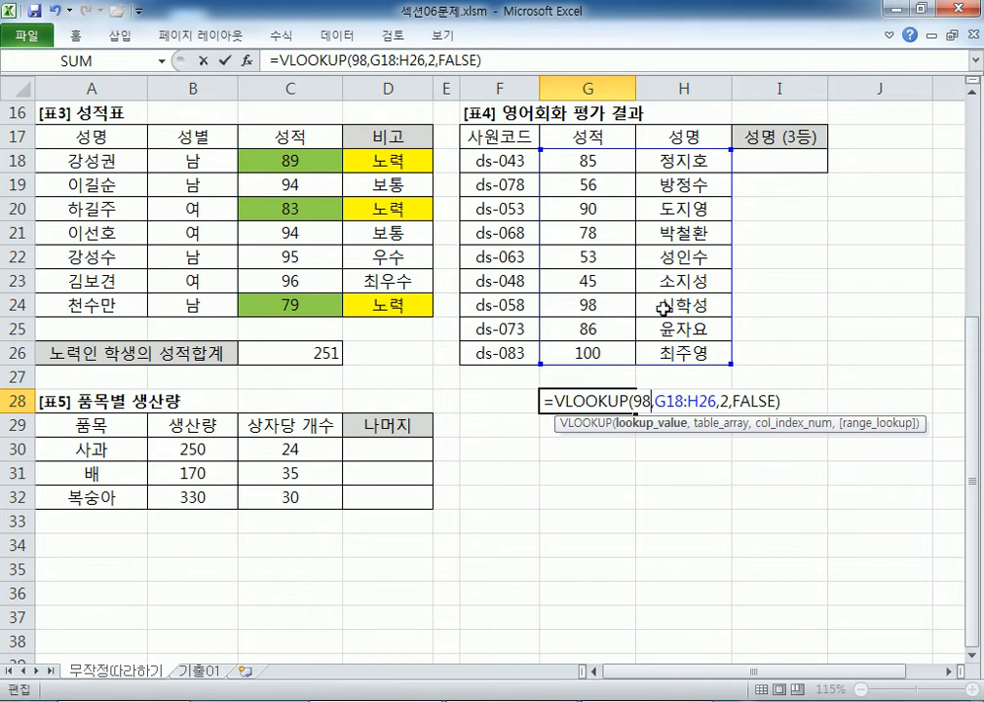
key("Return")
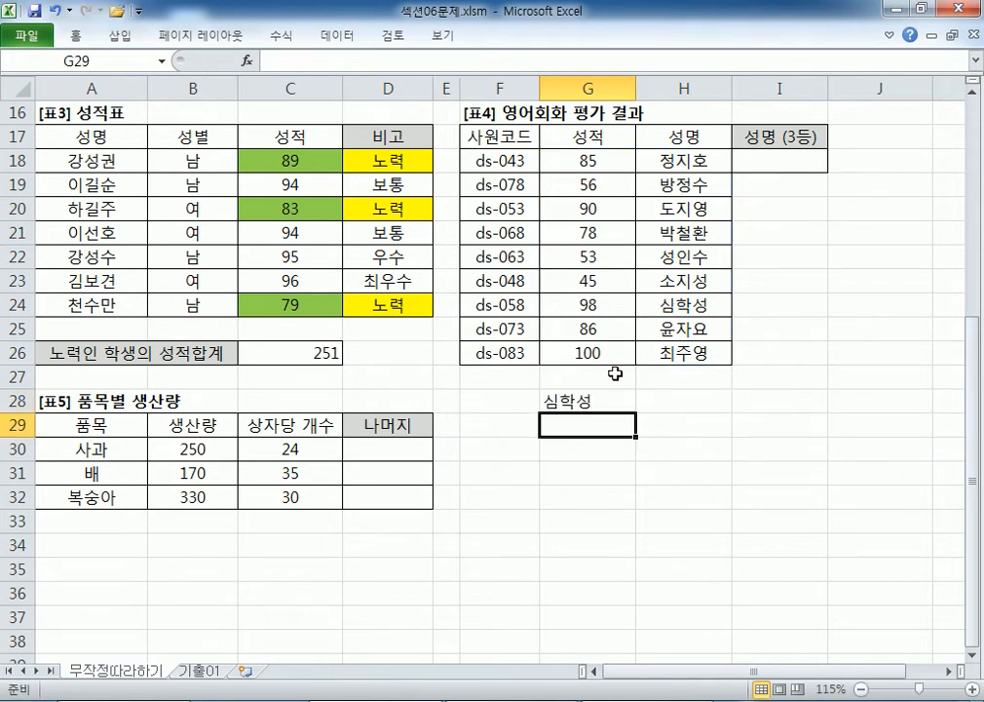
Change the lookup value in the G28 formula to 90.
left_click(624, 400)
double_click(635, 401)
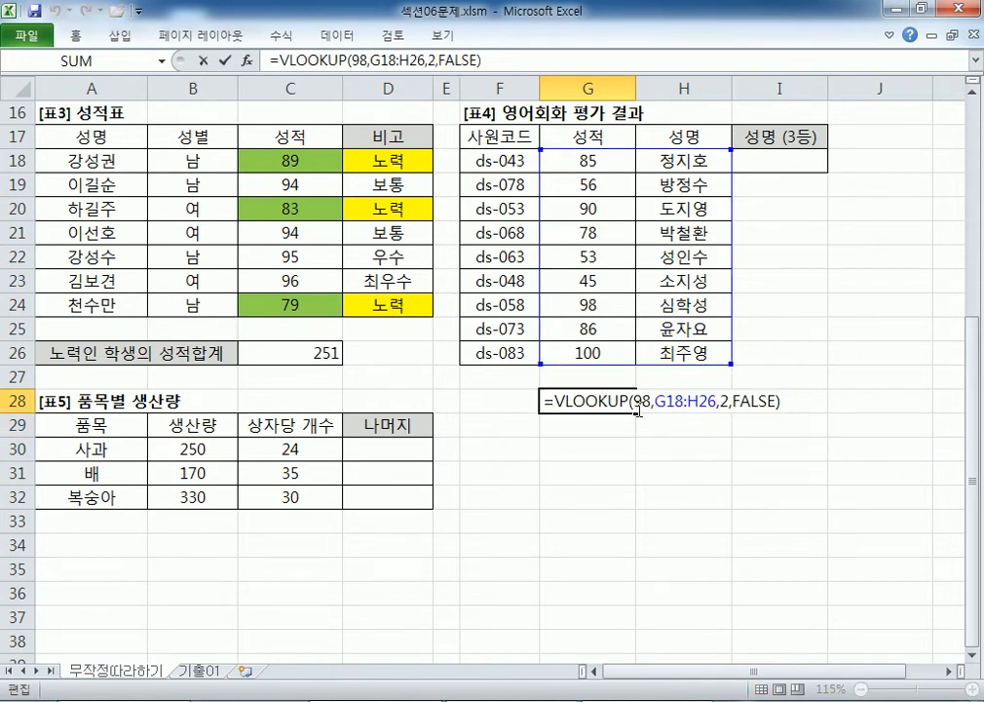
key("BackSpace")
type("0")
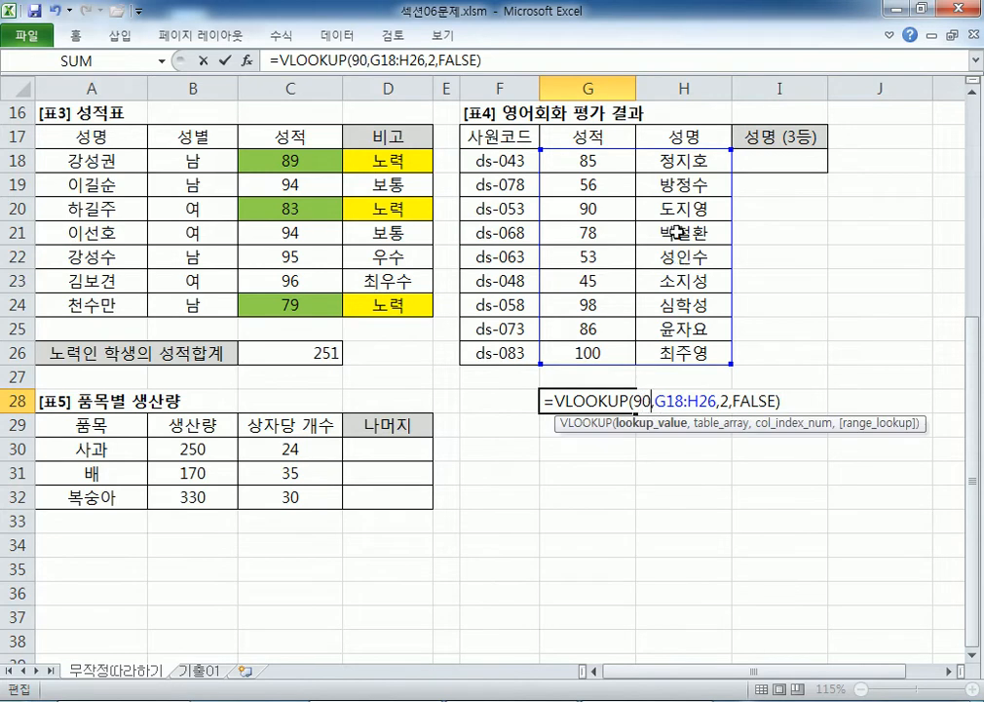
key("Return")
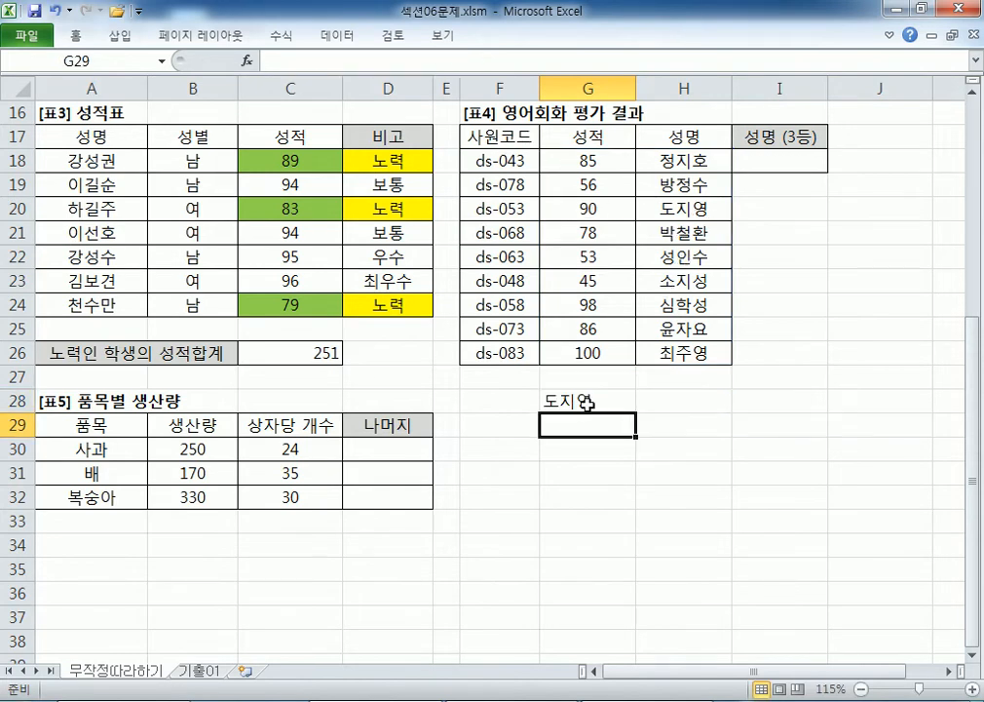
Try the G28 VLOOKUP formula with 97, a score that is not in the table, as the lookup value.
left_click(595, 401)
double_click(597, 401)
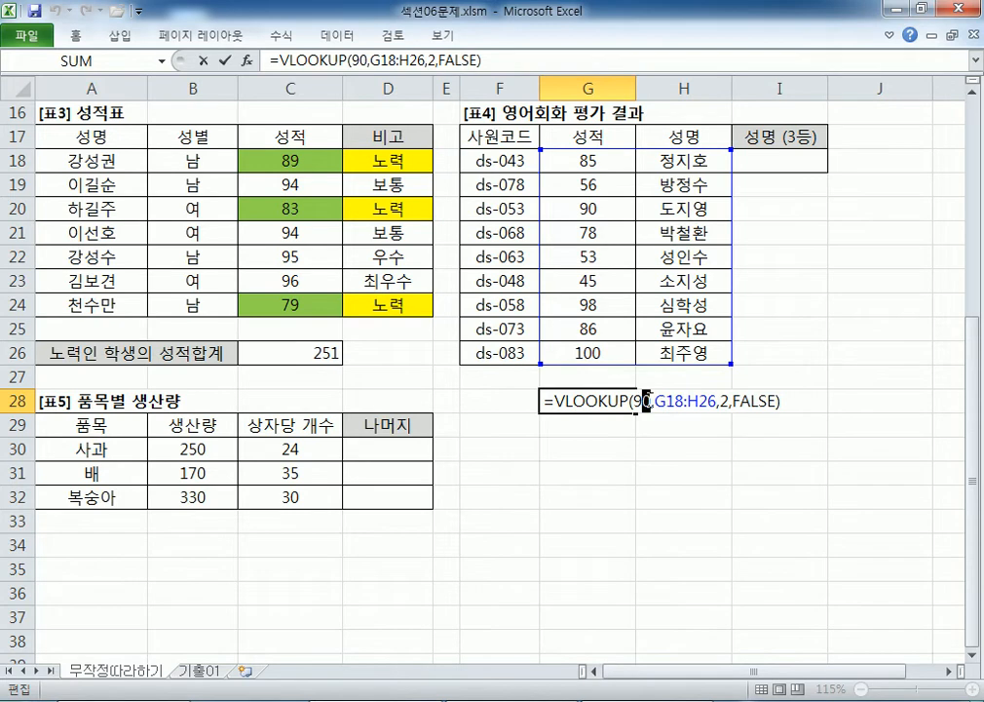
left_click(642, 400)
key("Delete")
type("7")
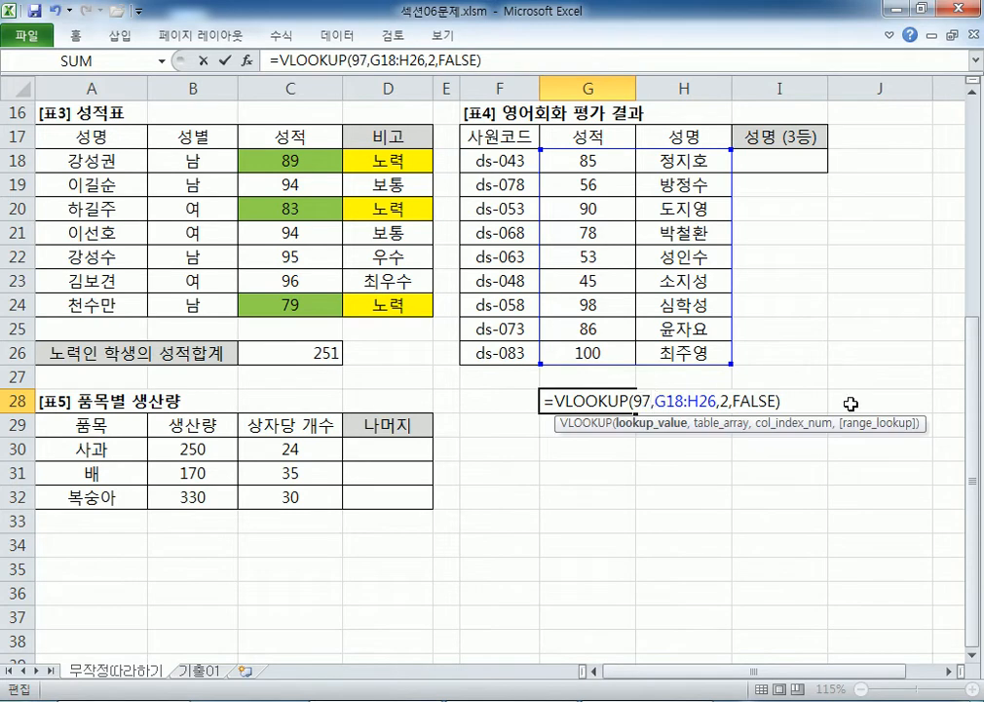
key("Return")
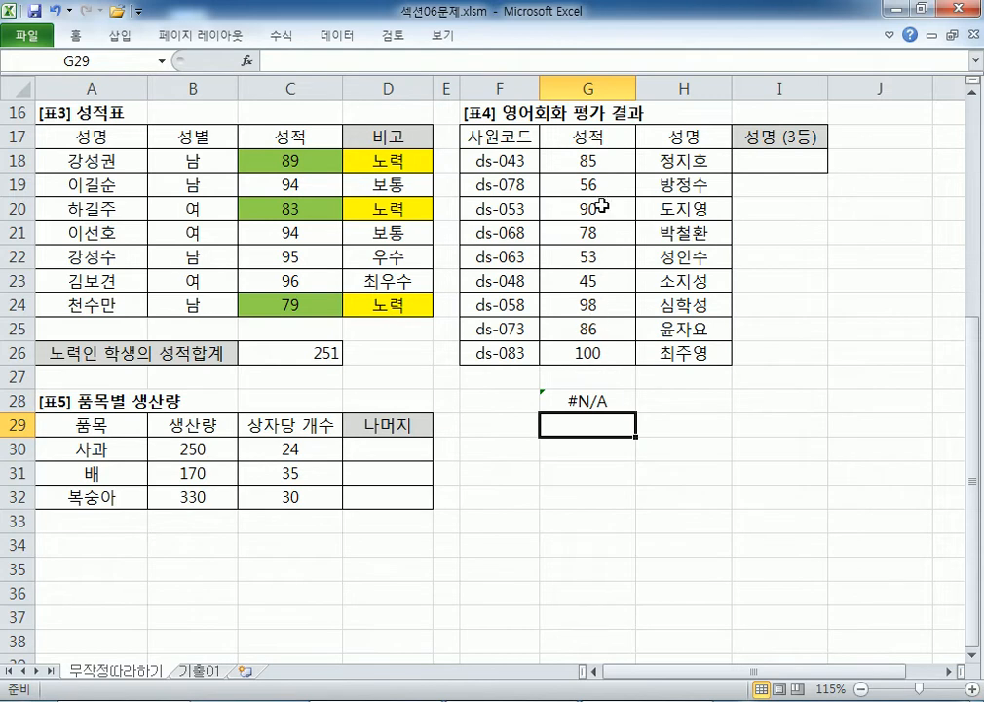
Set the lookup value of the VLOOKUP formula in G28 back to 90.
double_click(609, 401)
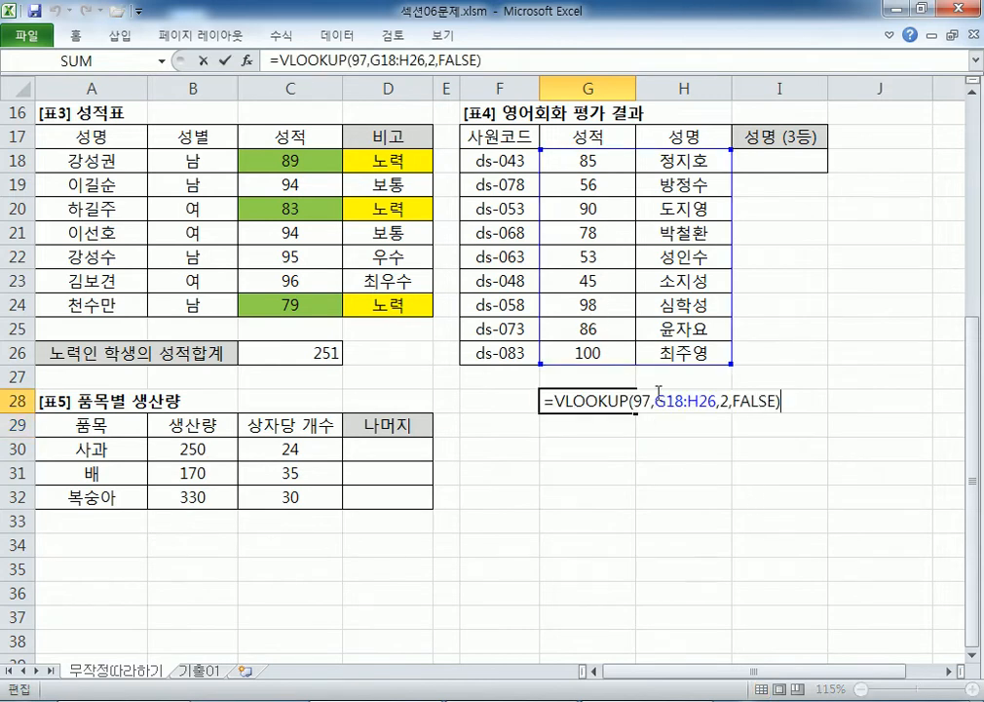
key("ctrl+Return")
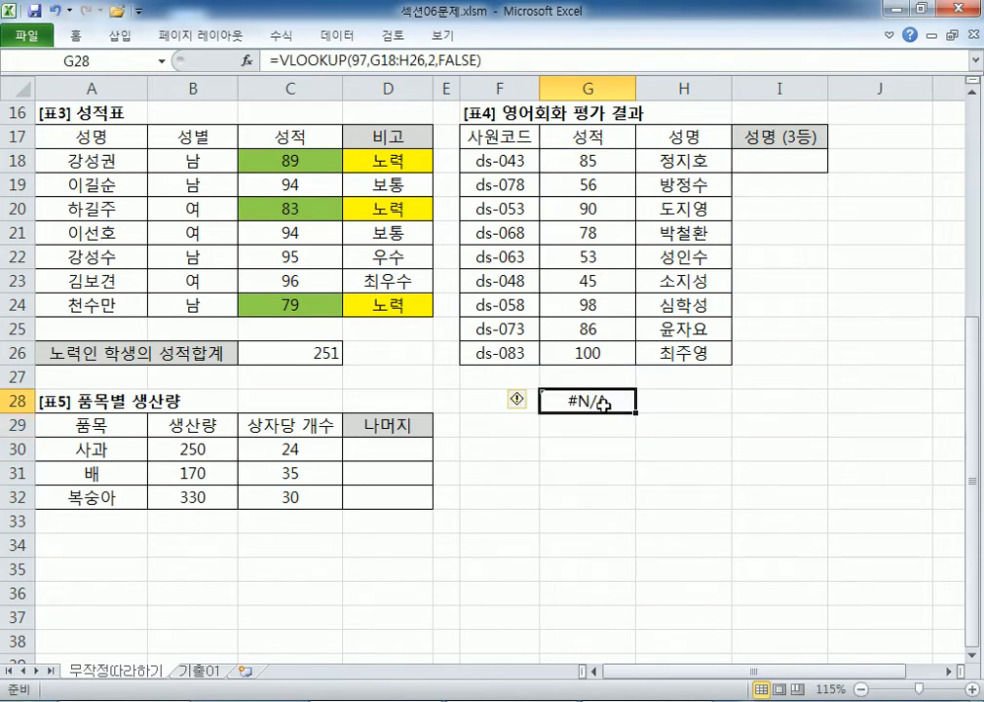
double_click(604, 403)
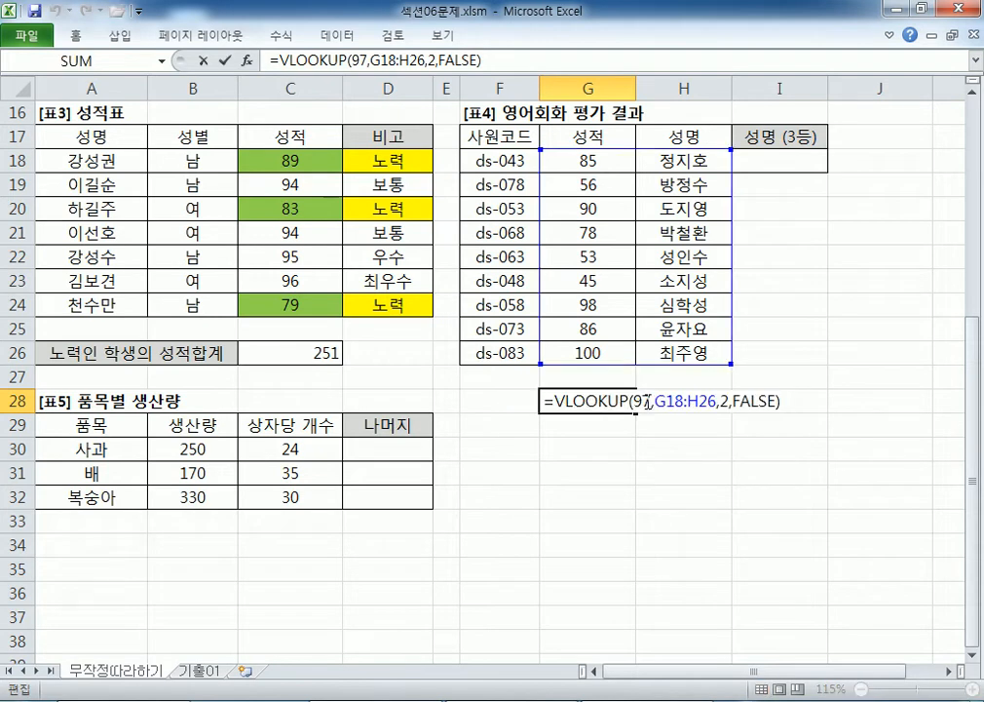
key("BackSpace")
type("0")
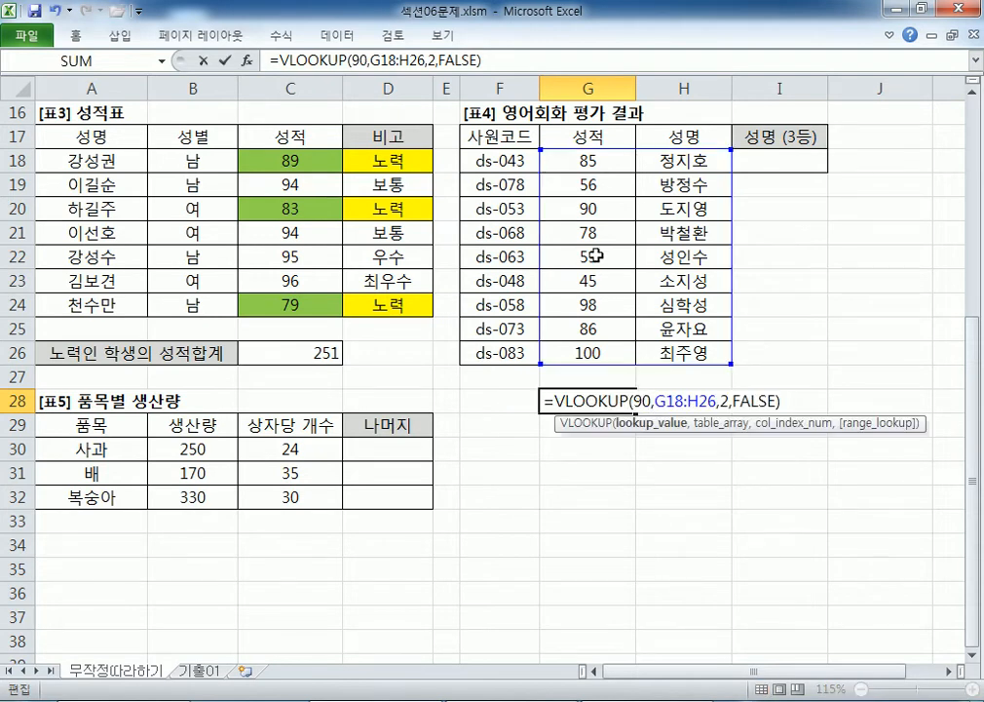
key("Return")
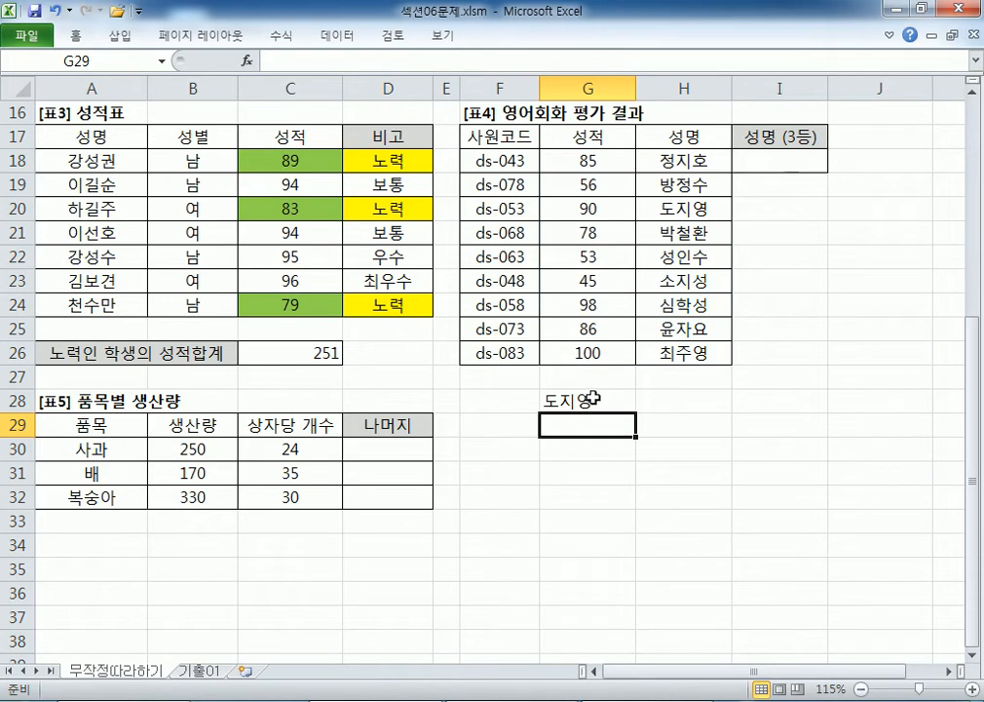
Replace the lookup value in the G28 VLOOKUP formula with LARGE(G18:G26,3) to find the third-highest score.
left_click(593, 398)
double_click(591, 397)
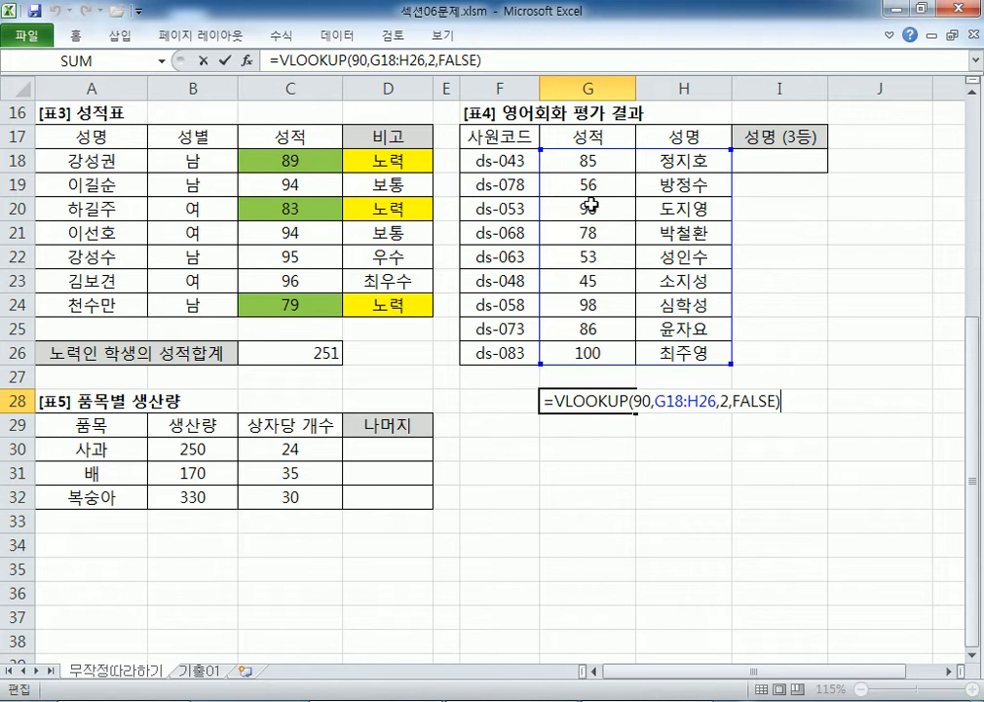
double_click(641, 401)
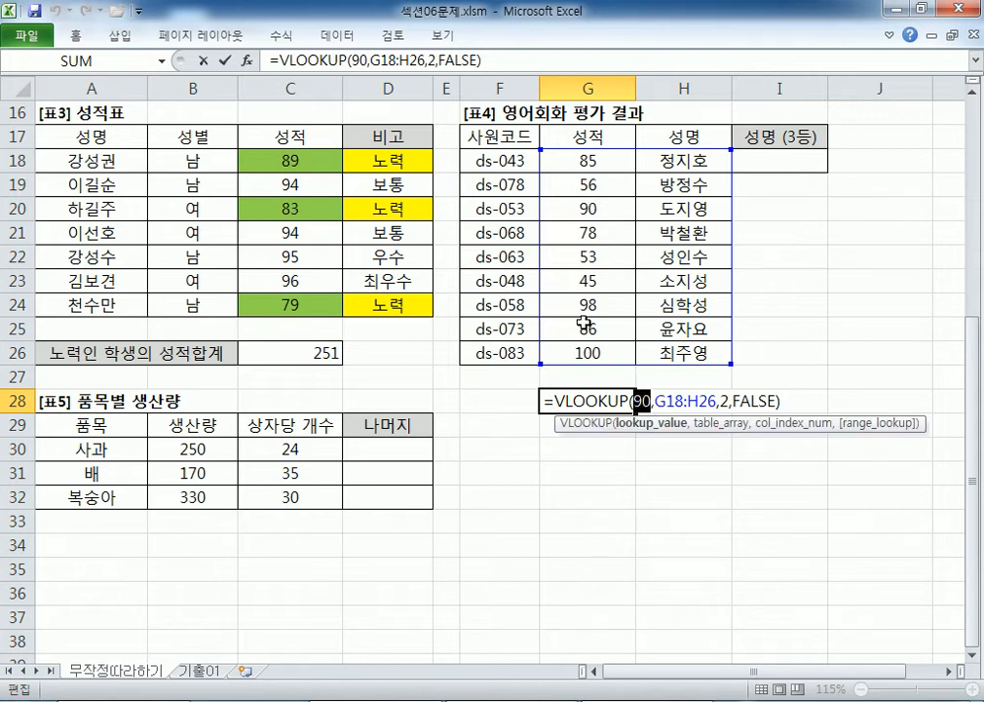
type("LARGE(")
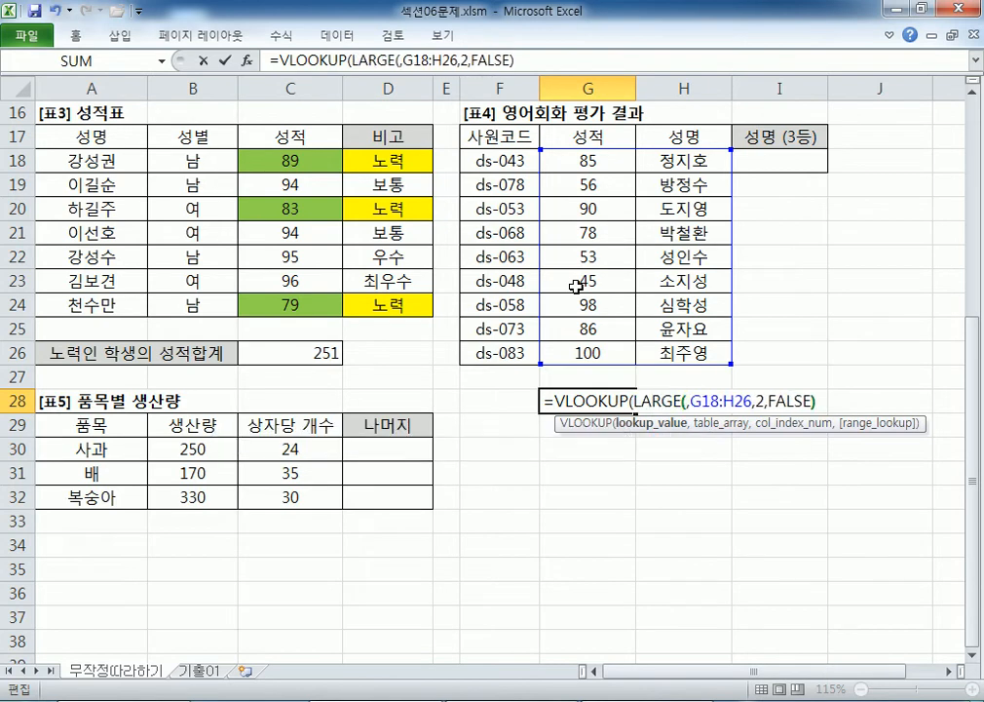
type(")")
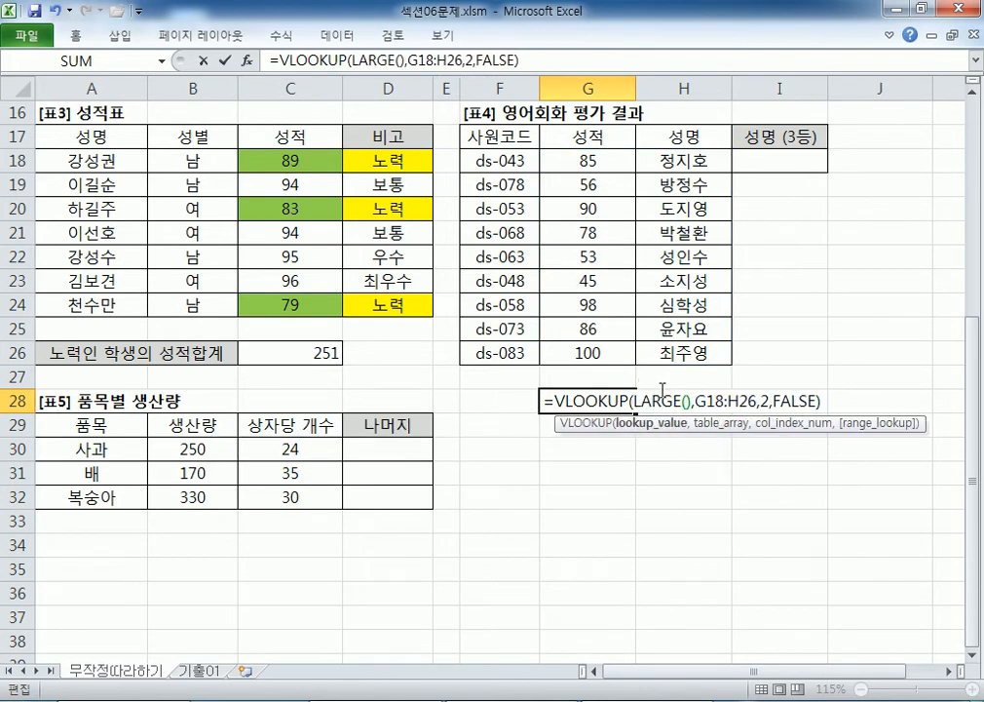
left_click(687, 399)
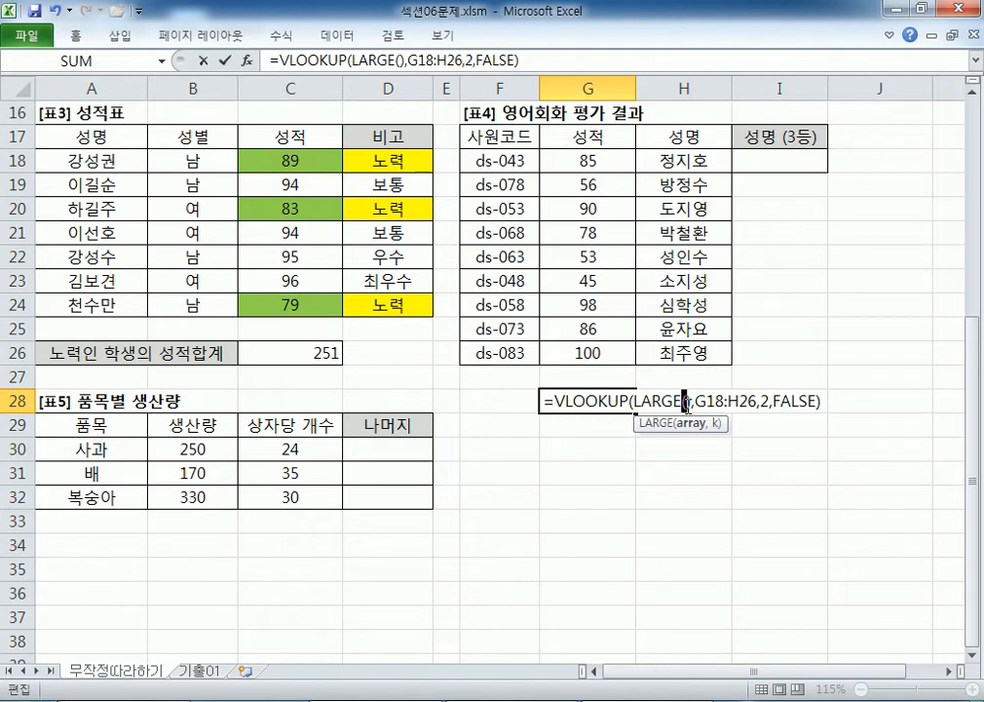
left_click_drag(603, 168, 598, 353)
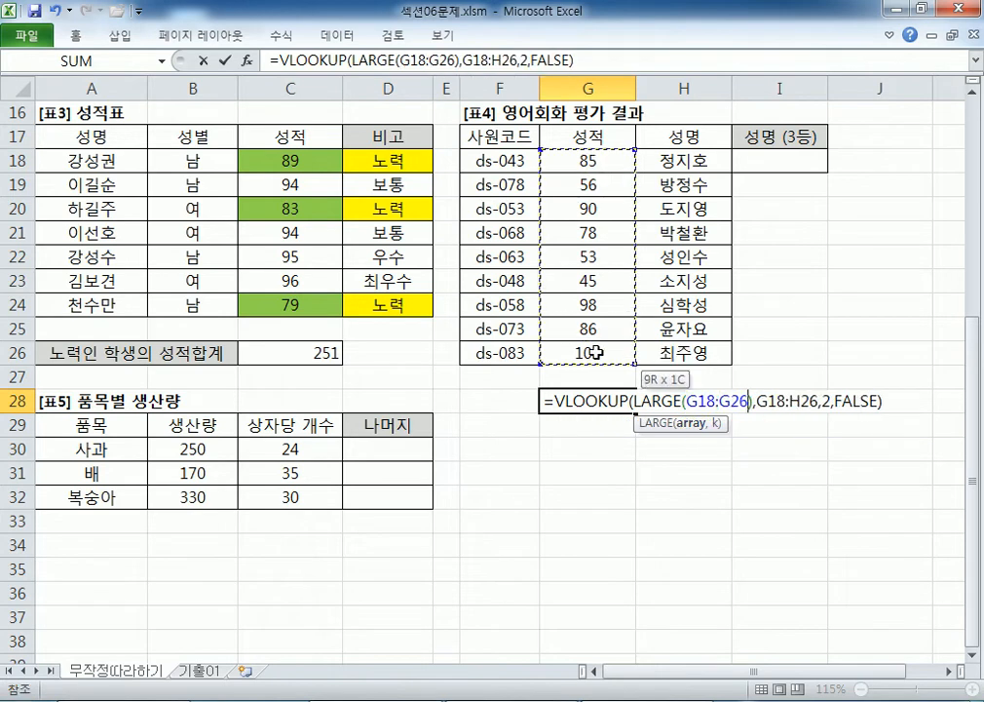
type(",3")
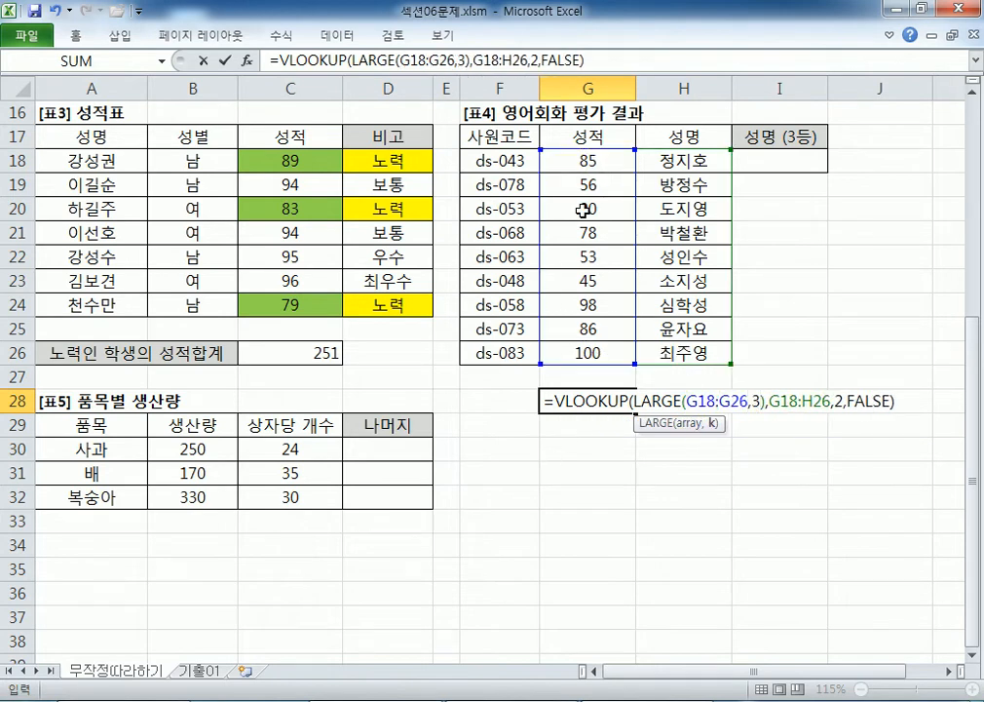
key("Return")
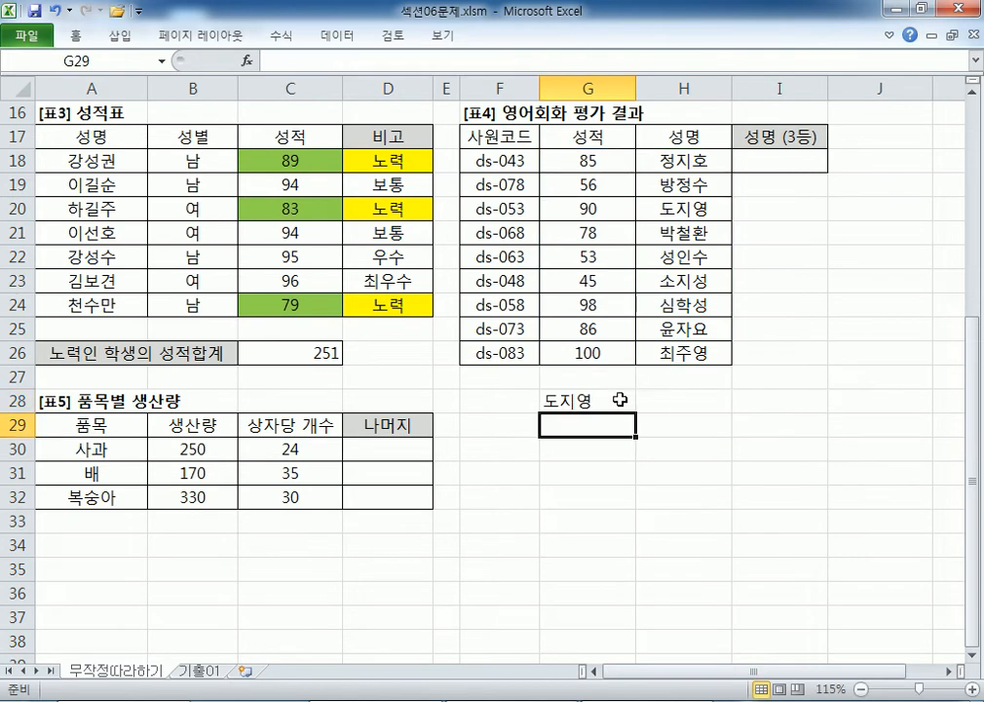
Copy the complete formula text from G28 and paste it into the Notepad notes below the VLOOKUP syntax line.
left_click(620, 399)
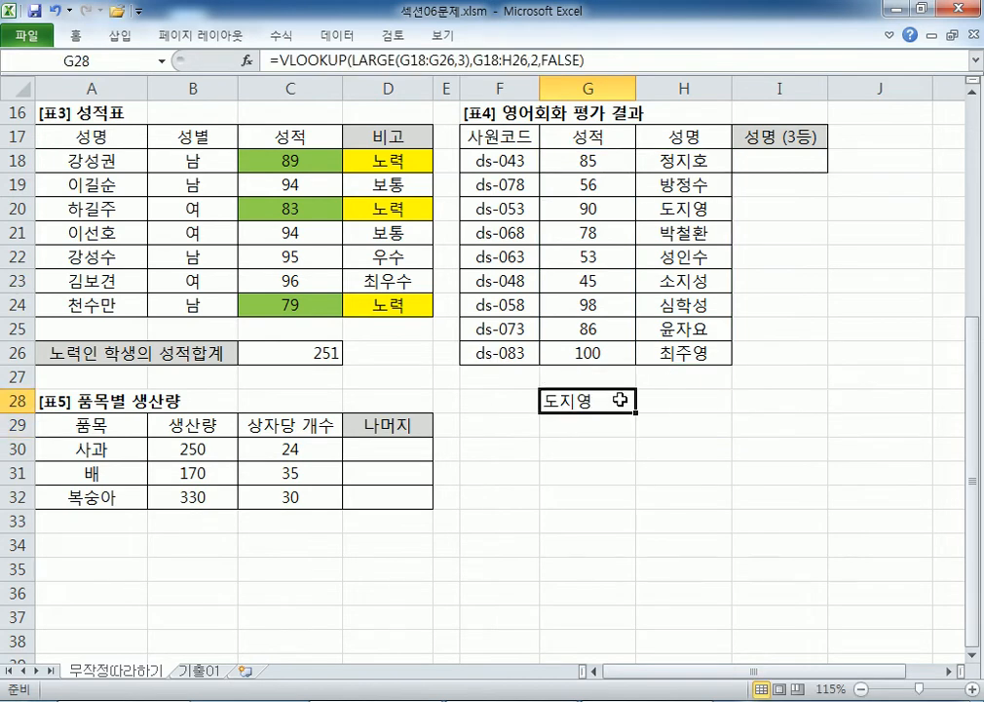
left_click_drag(591, 61, 340, 45)
key("ctrl+c")
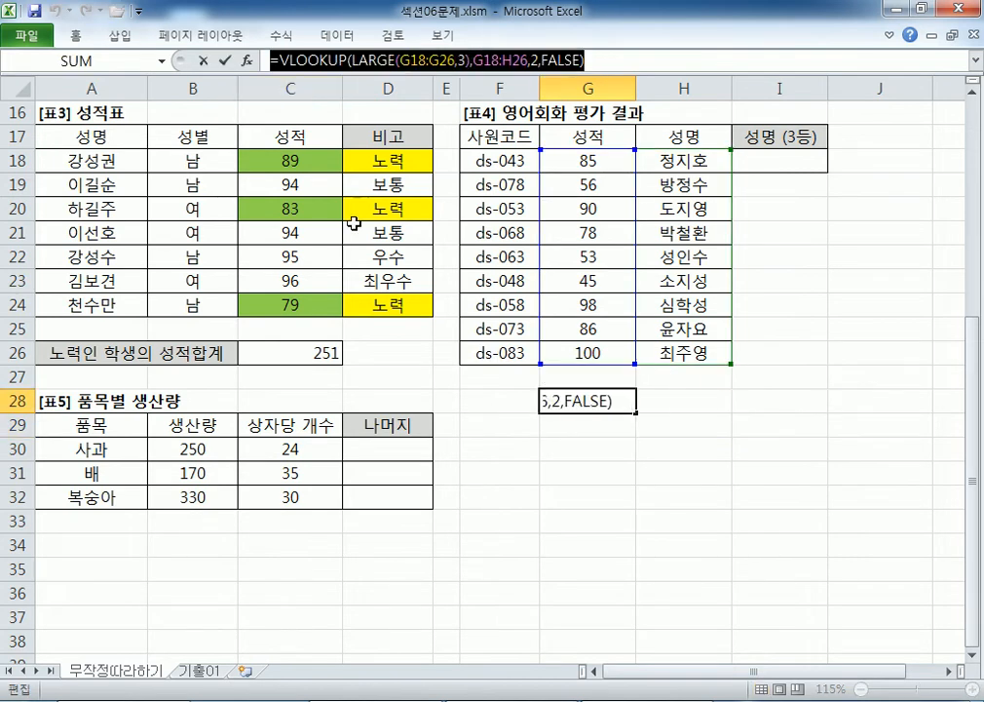
key("alt+Tab")
left_click(95, 454)
key("ctrl+v")
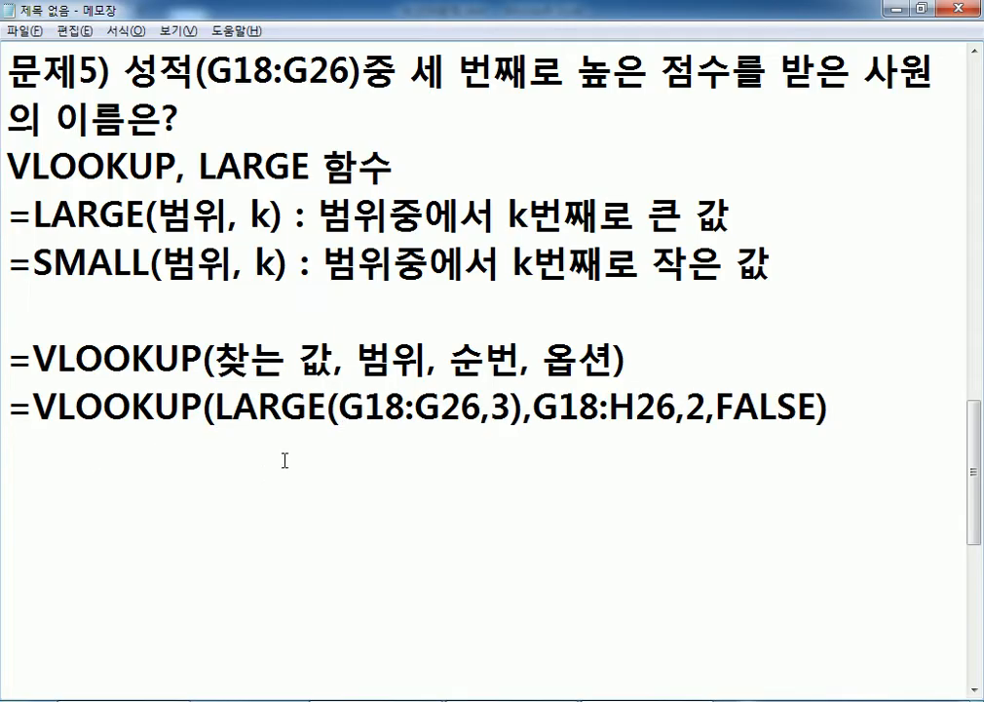
Compare the VLOOKUP syntax in the notes with the pasted formula's lookup value, range, column number and FALSE option.
left_click_drag(214, 359, 331, 356)
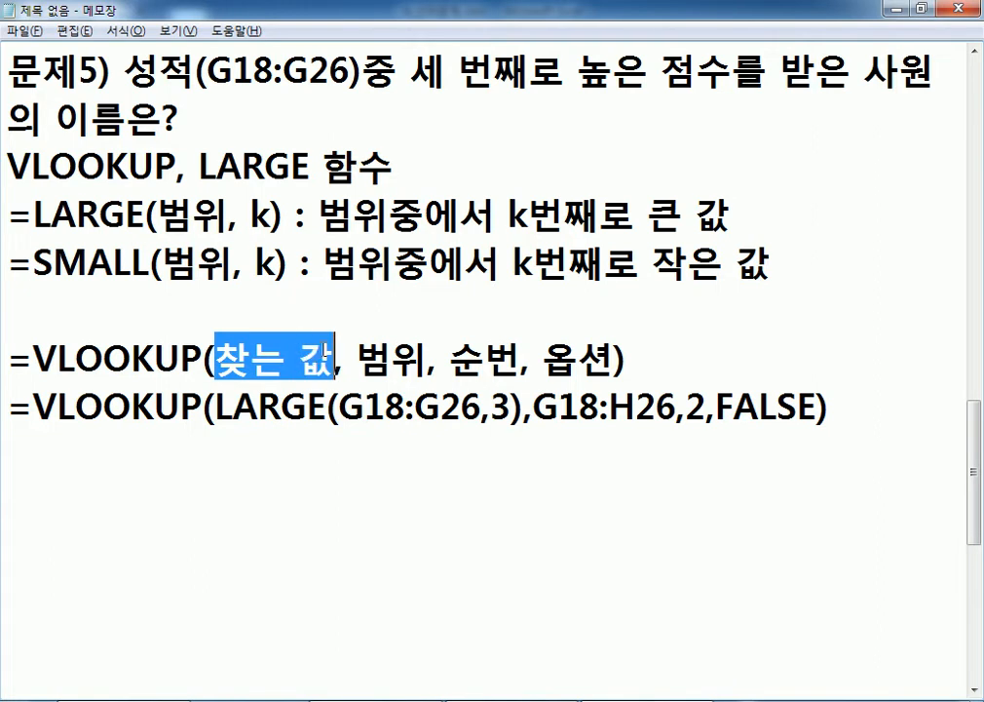
left_click_drag(215, 407, 676, 408)
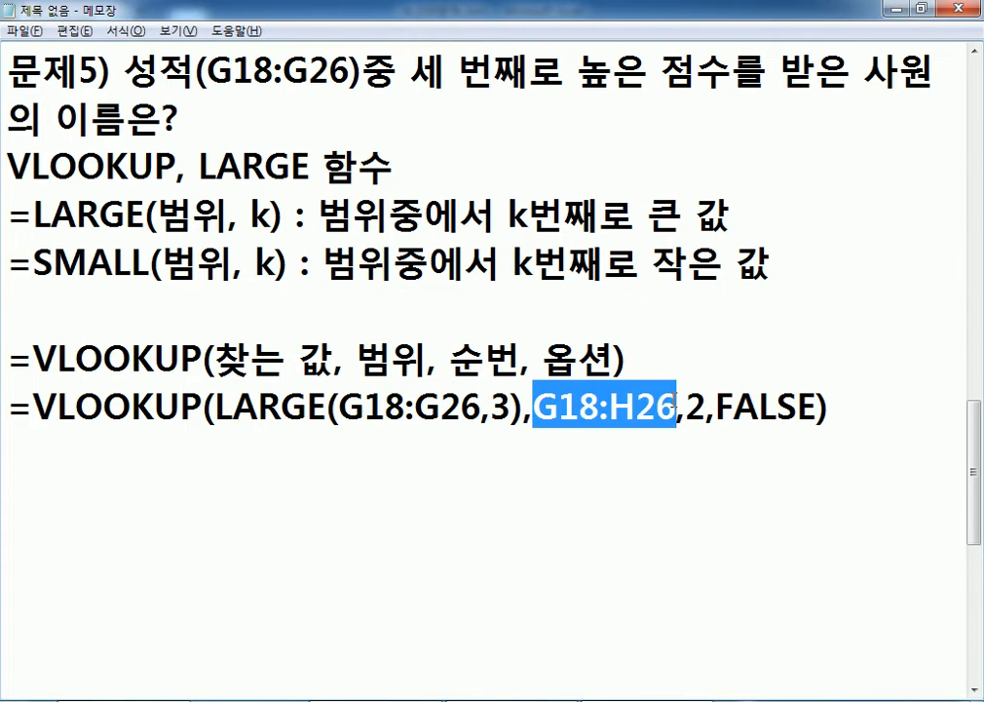
double_click(694, 409)
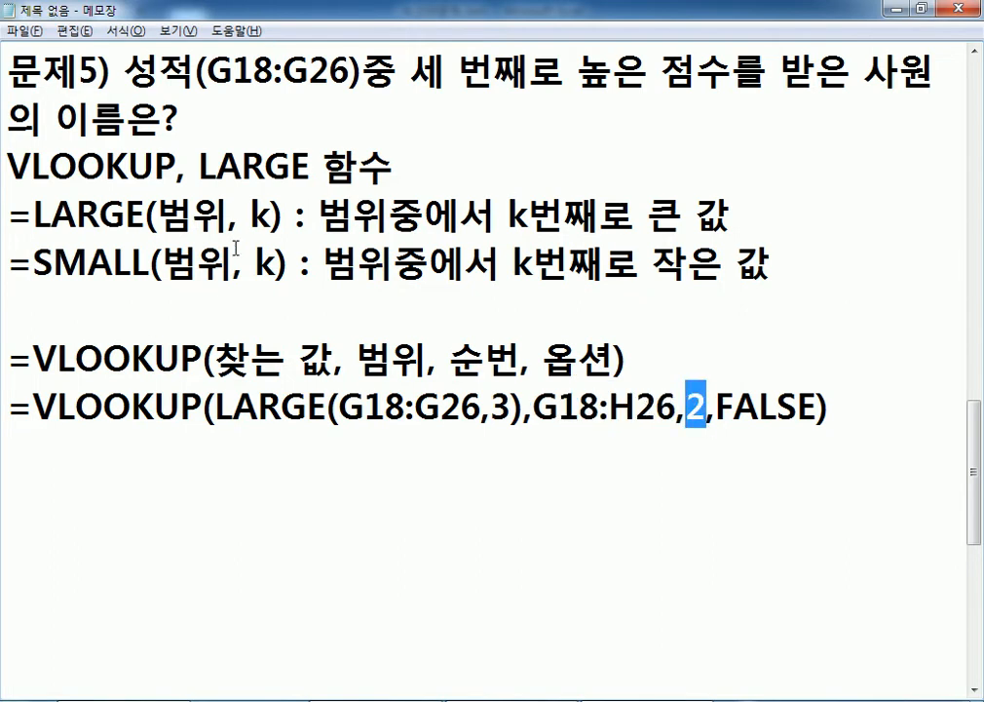
left_click_drag(714, 408, 818, 409)
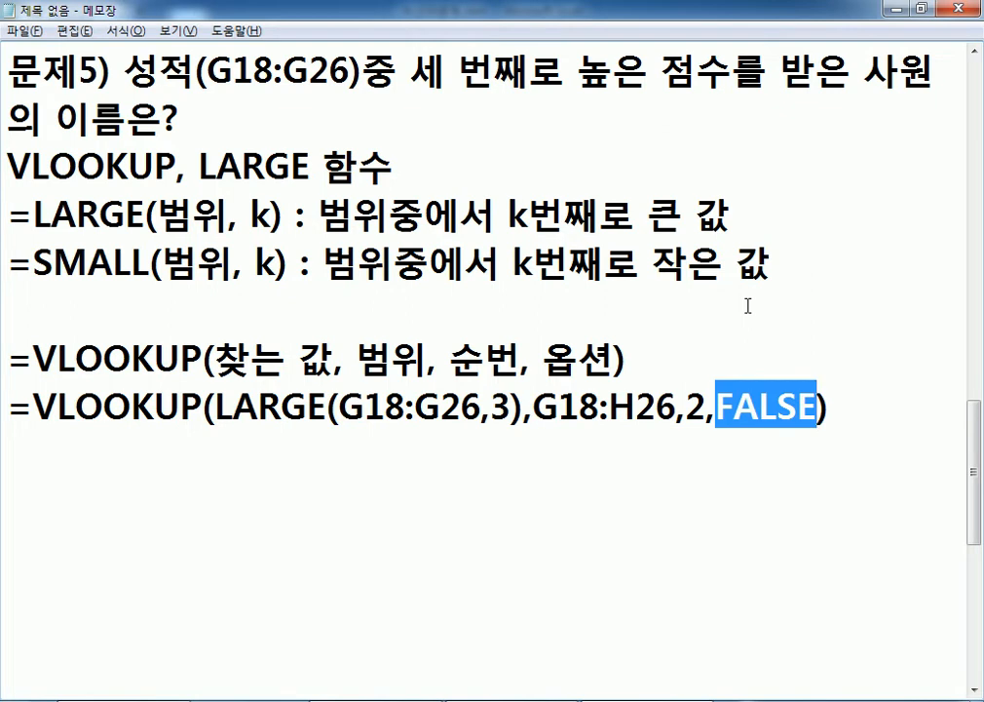
left_click(452, 473)
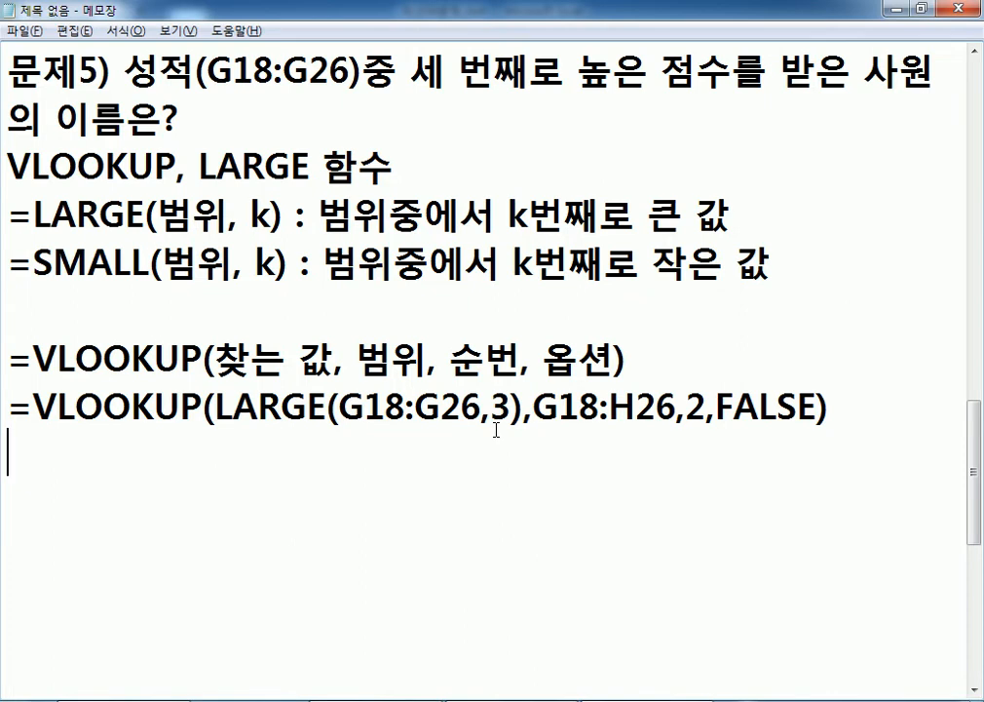
Commit the G28 formula in Excel and start a VLOOKUP in I18 with LARGE(G18:G26,3) as its lookup value.
key("alt+Tab")
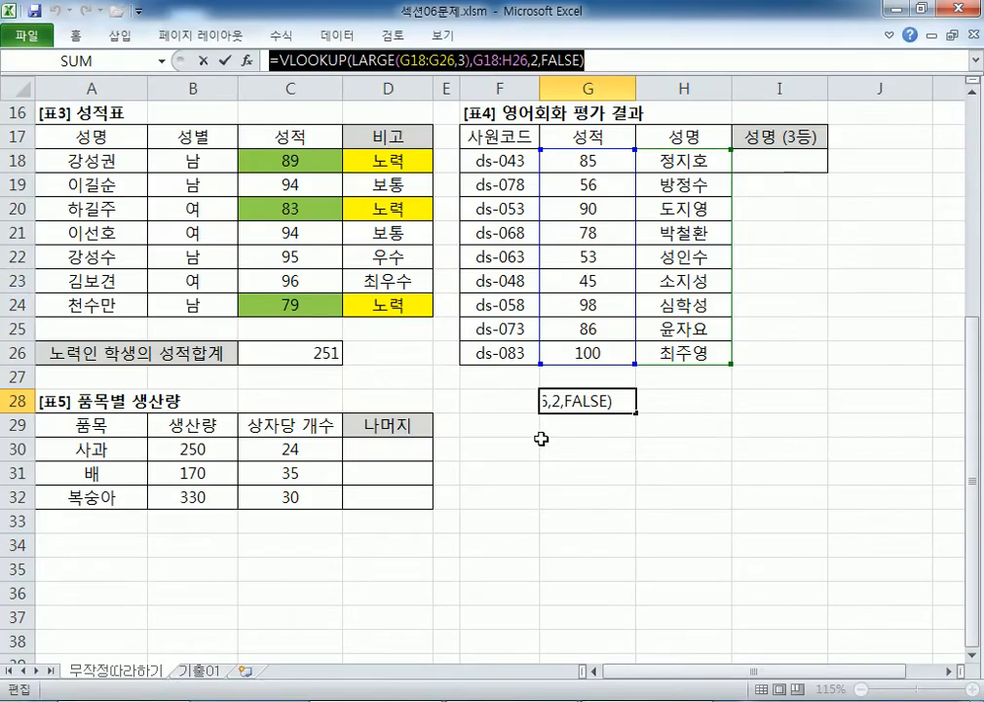
key("ctrl+Return")
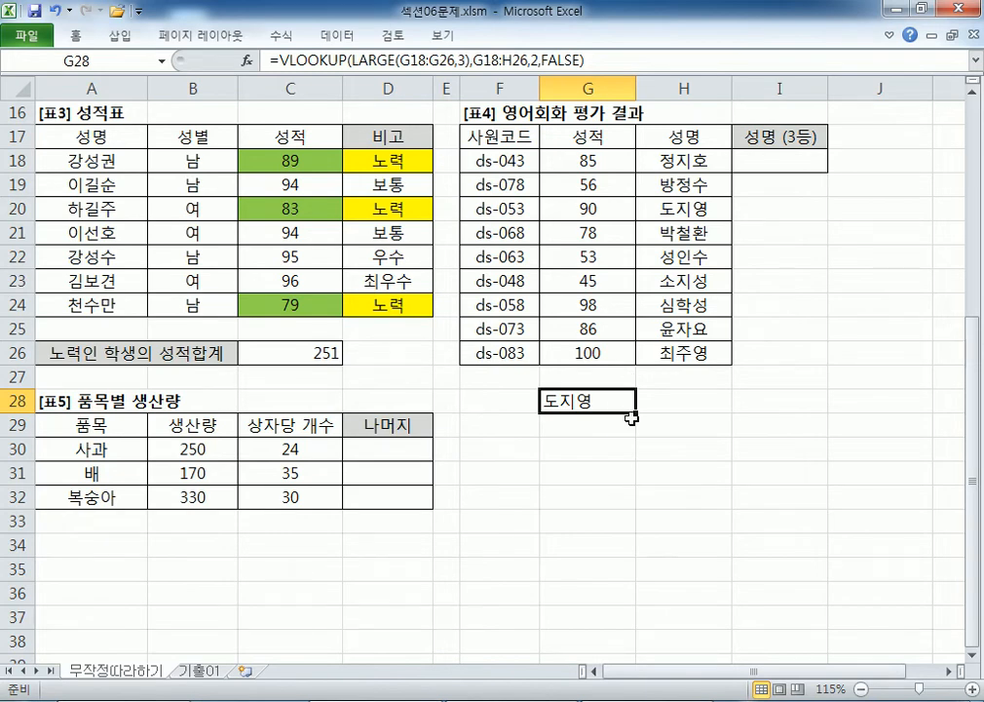
left_click(775, 157)
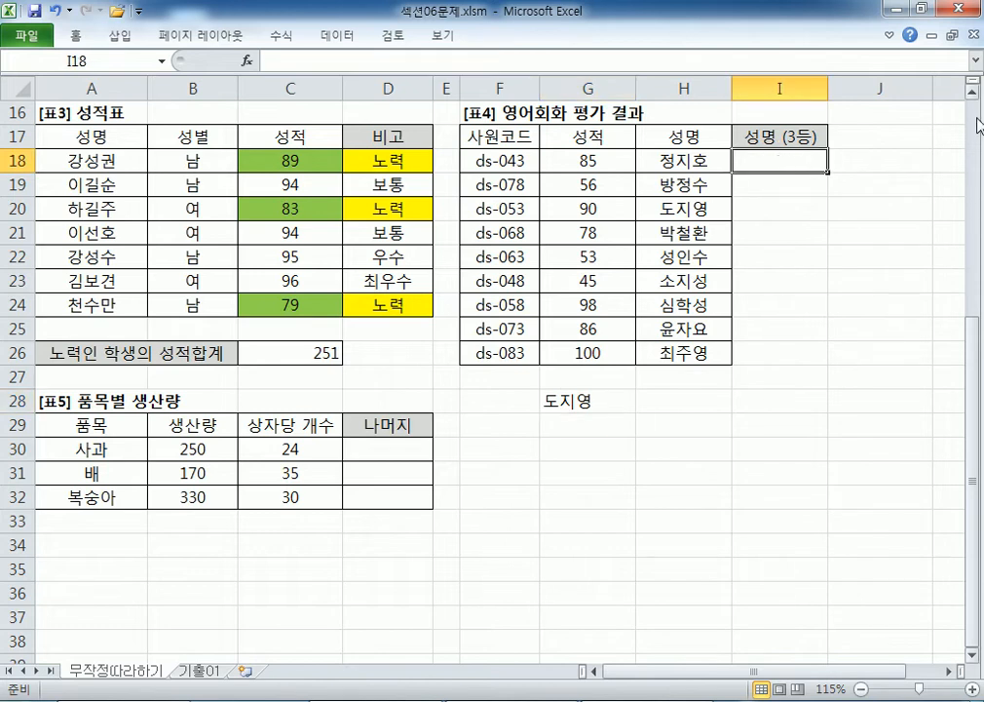
type("=VLOO")
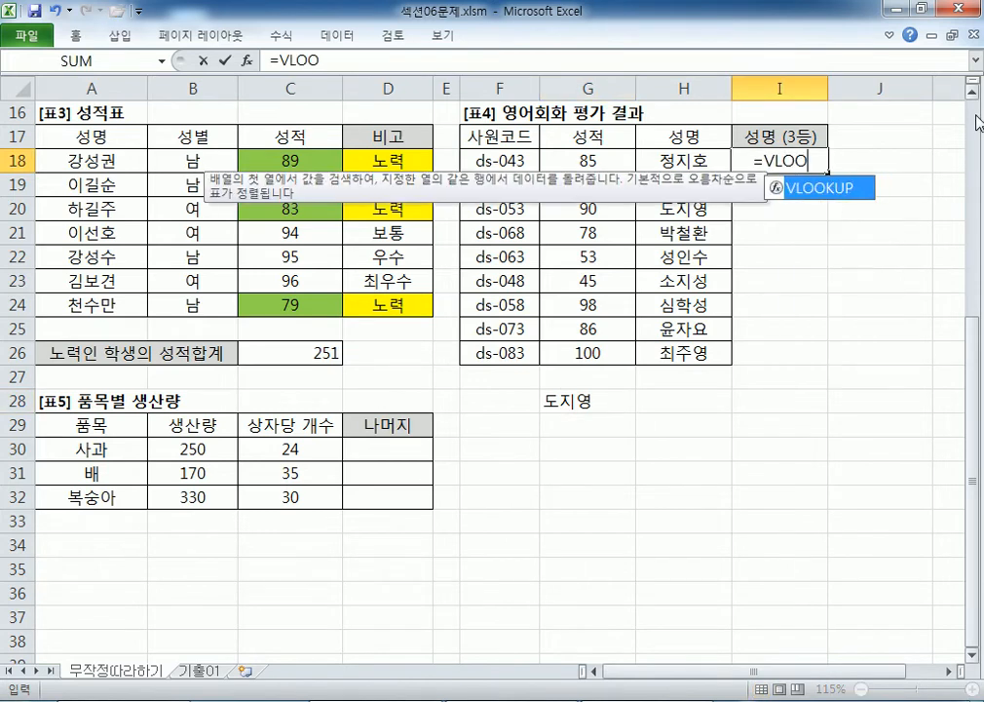
key("Tab")
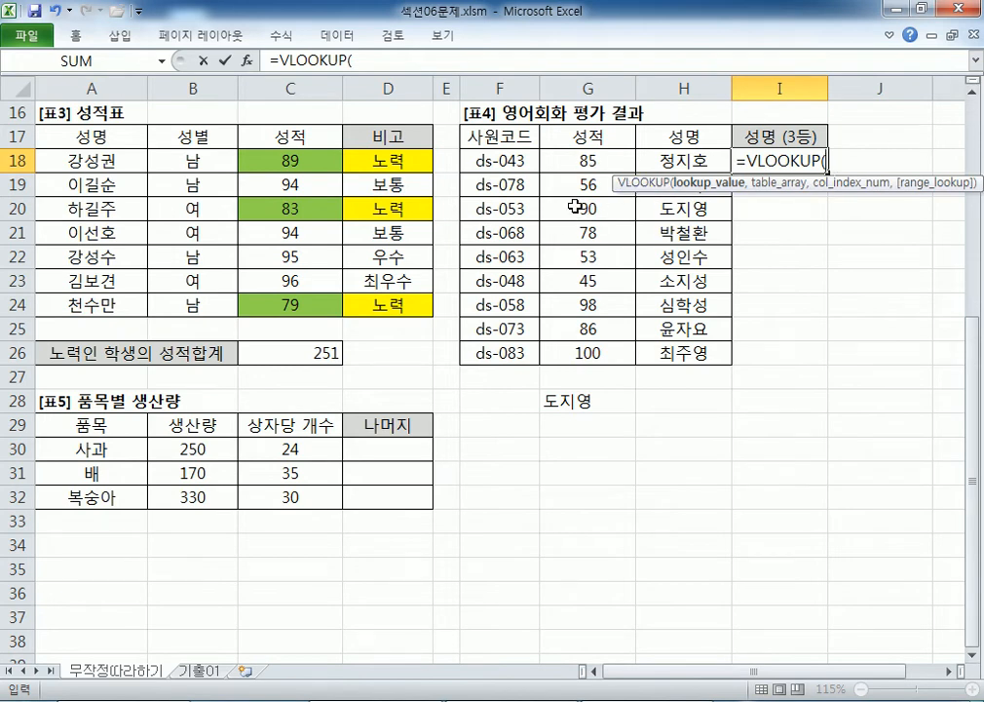
type("LAR")
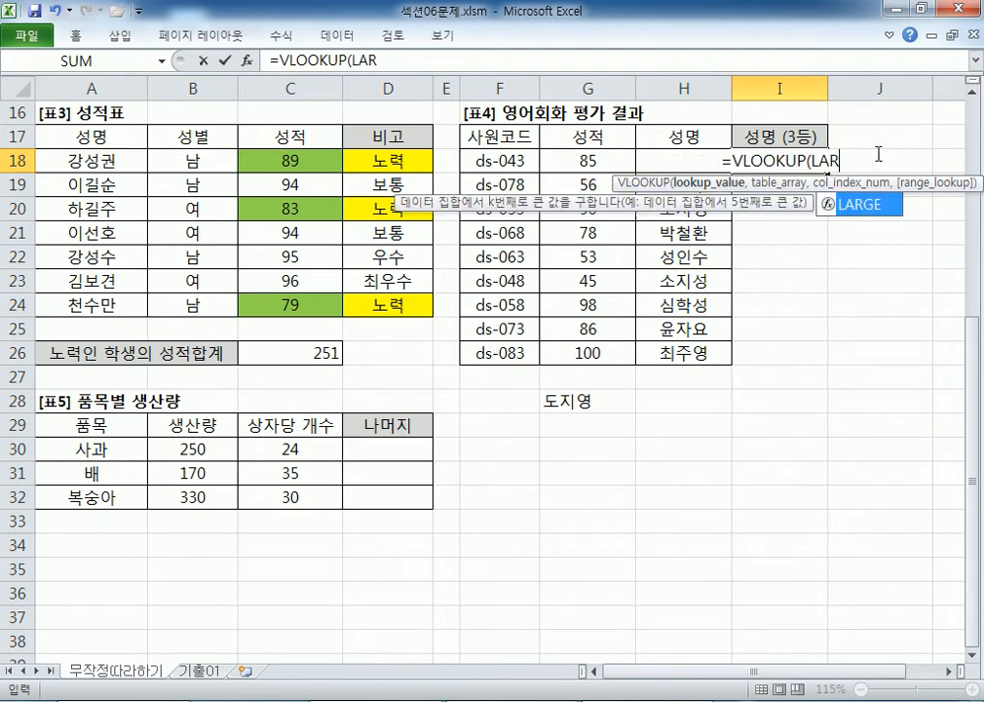
key("Tab")
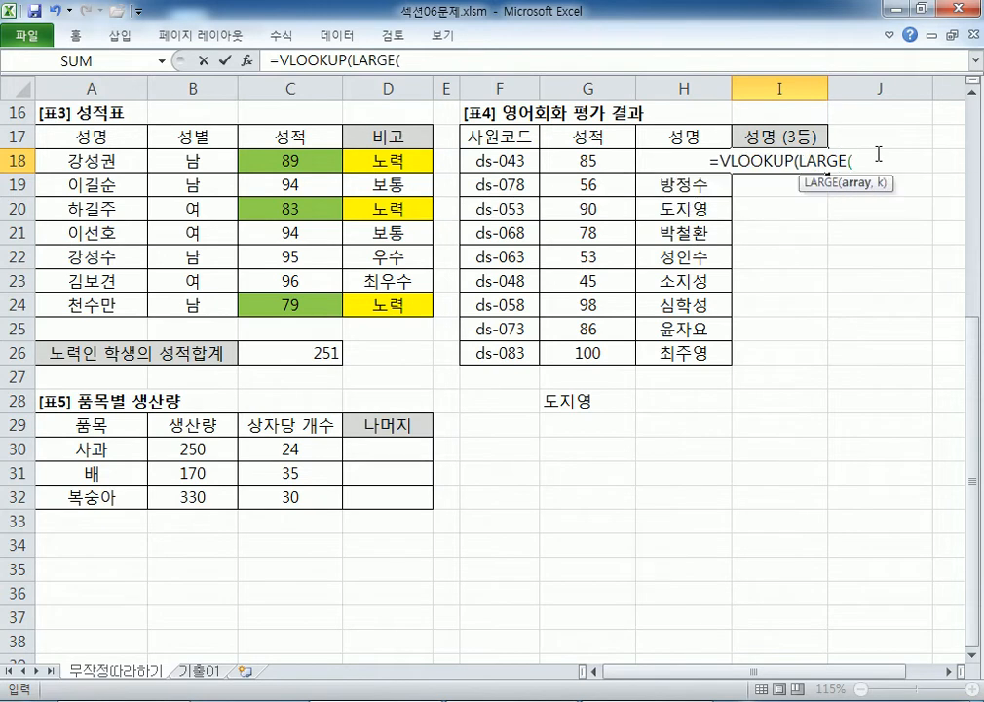
left_click_drag(604, 162, 576, 352)
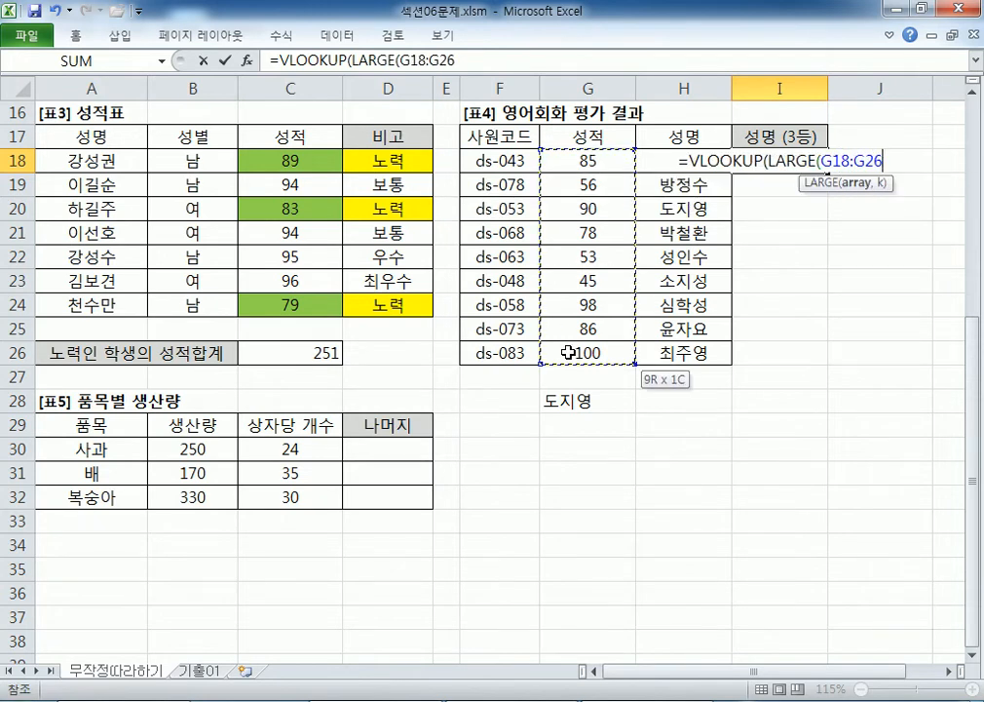
type(",3),M")
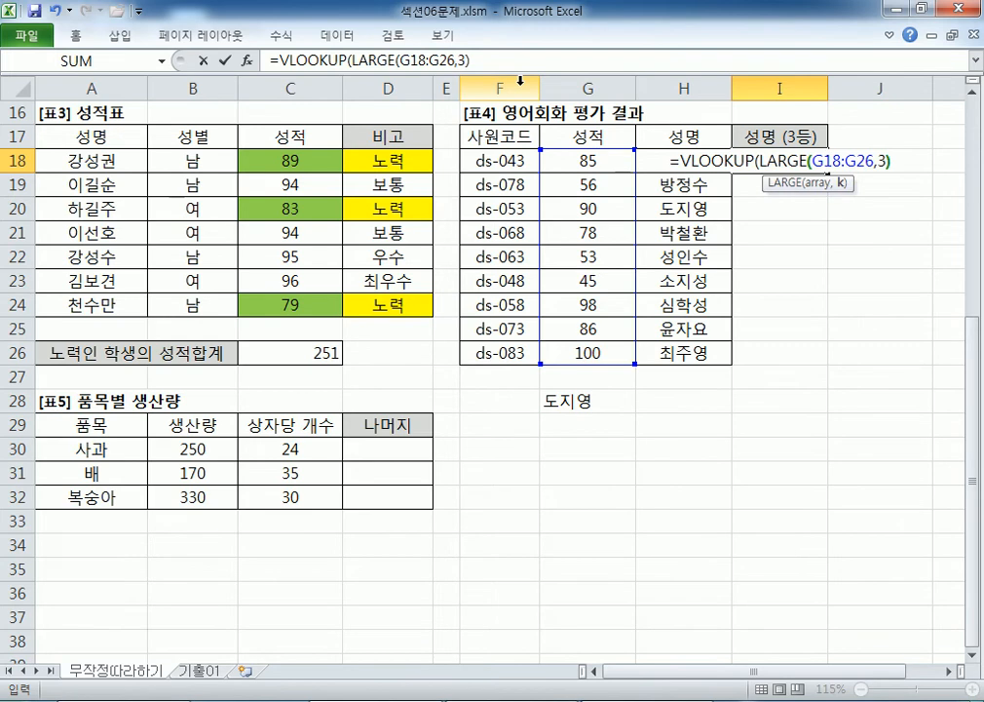
key("BackSpace")
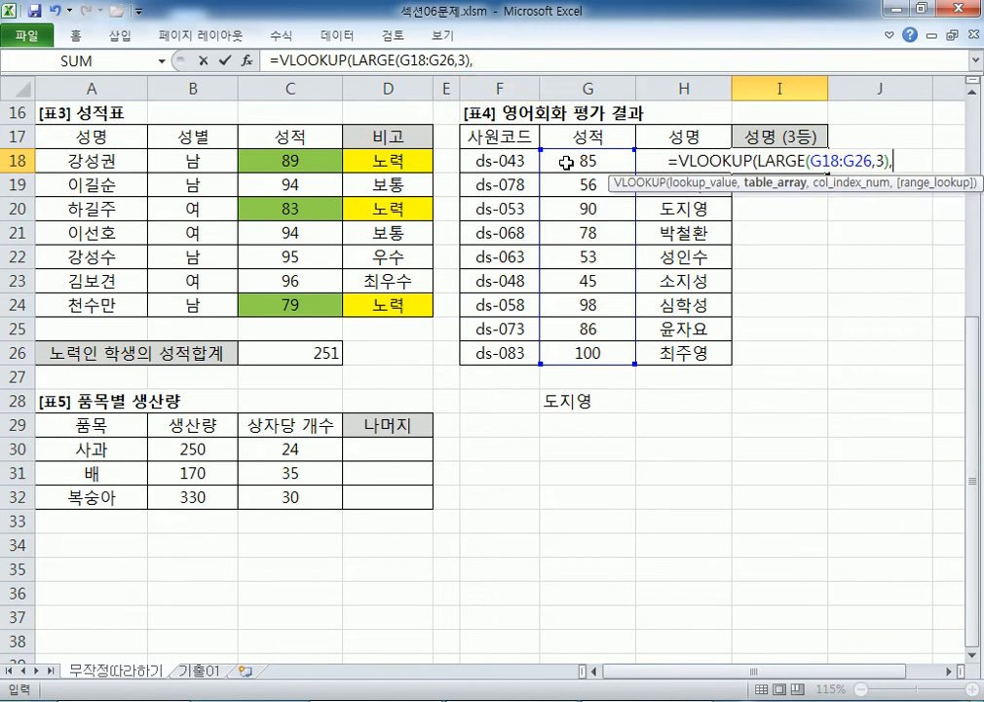
Add table range G18:H26 and column number 2 to the I18 VLOOKUP, and try to commit it.
left_click_drag(566, 163, 700, 347)
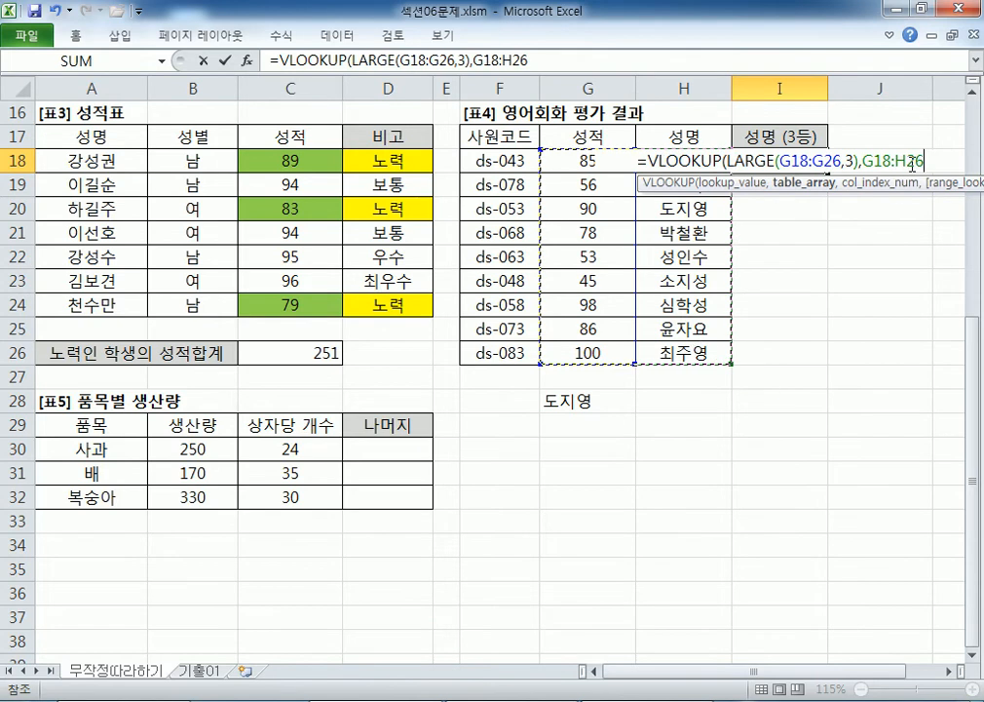
type(",")
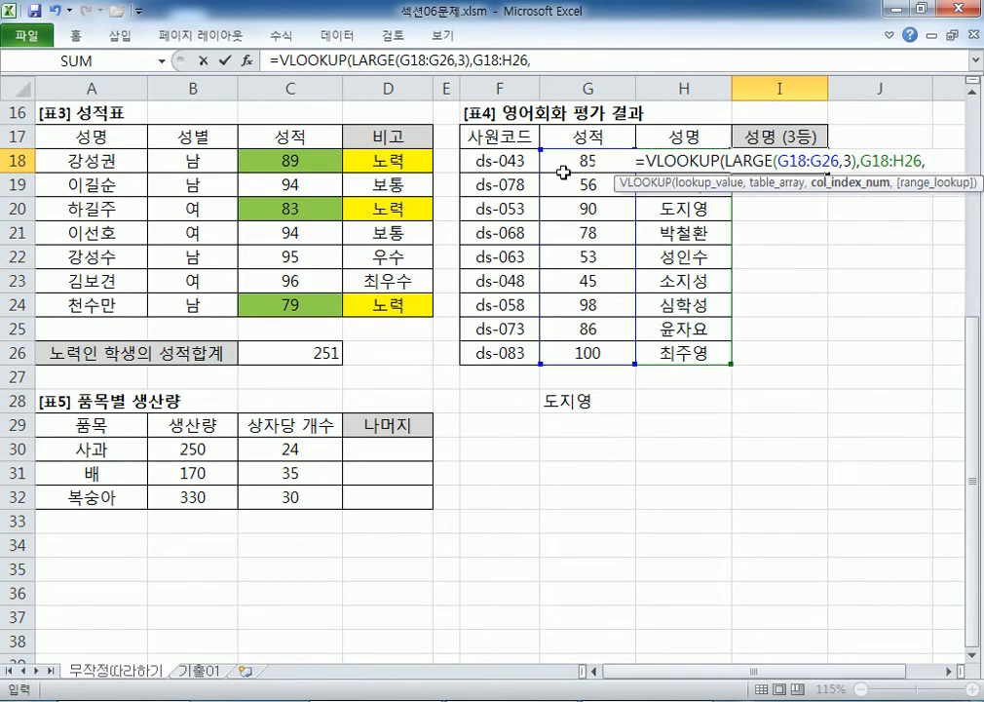
type("2")
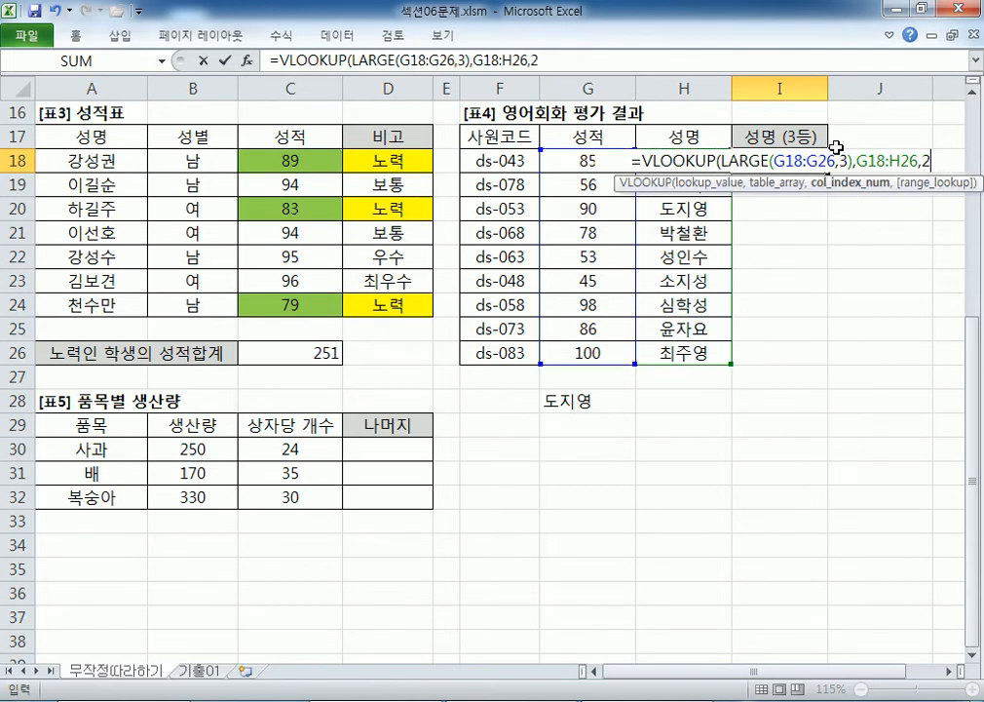
type(",")
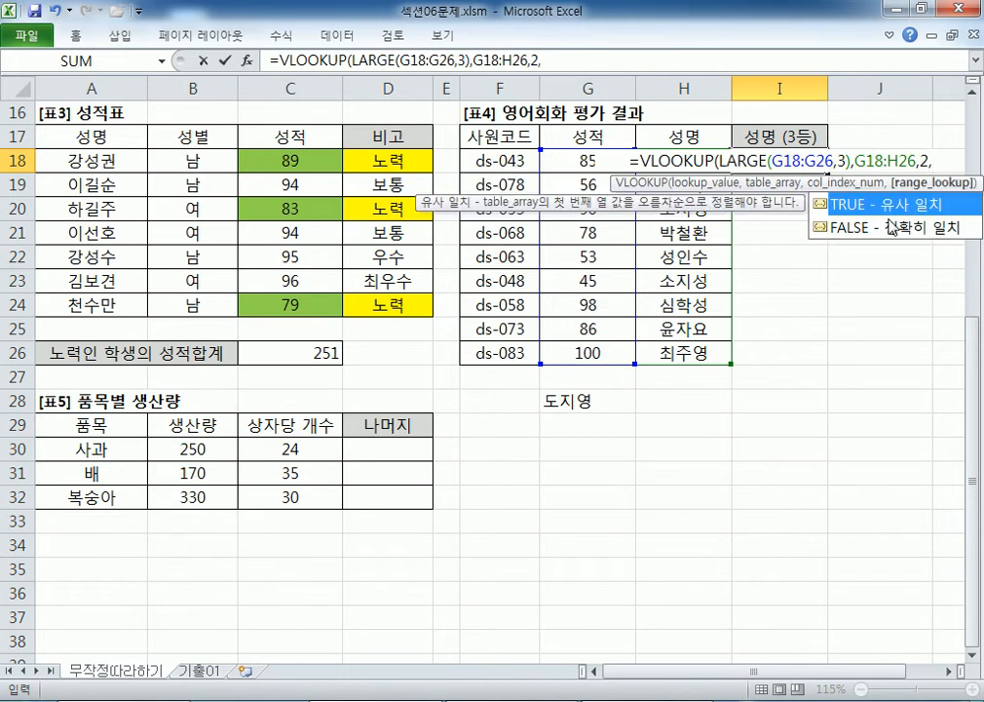
left_click(881, 234)
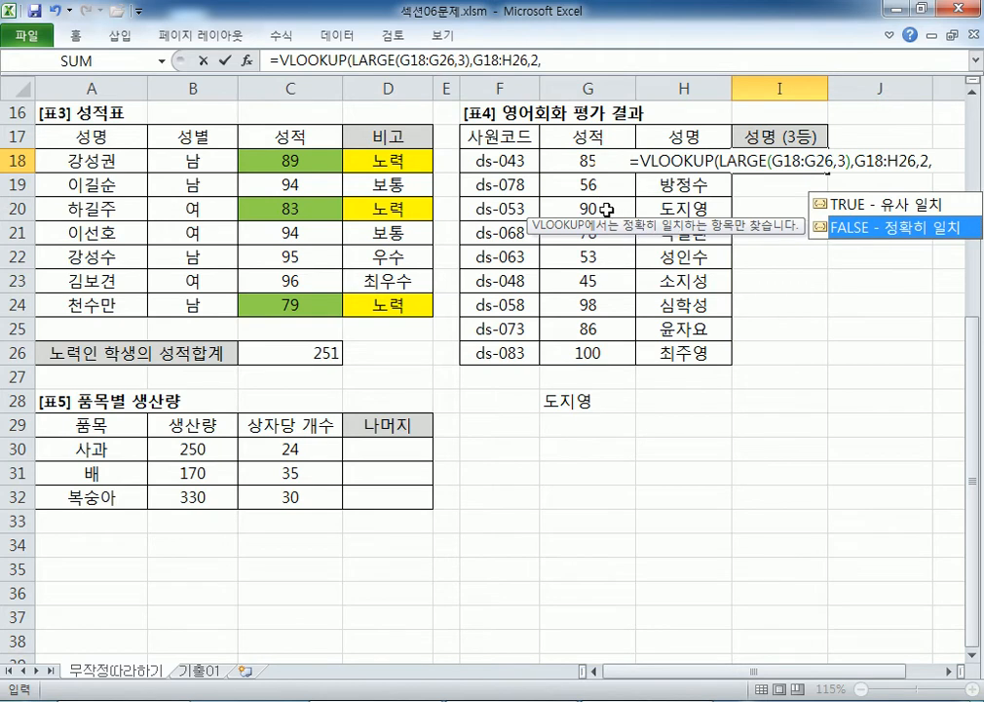
key("Return")
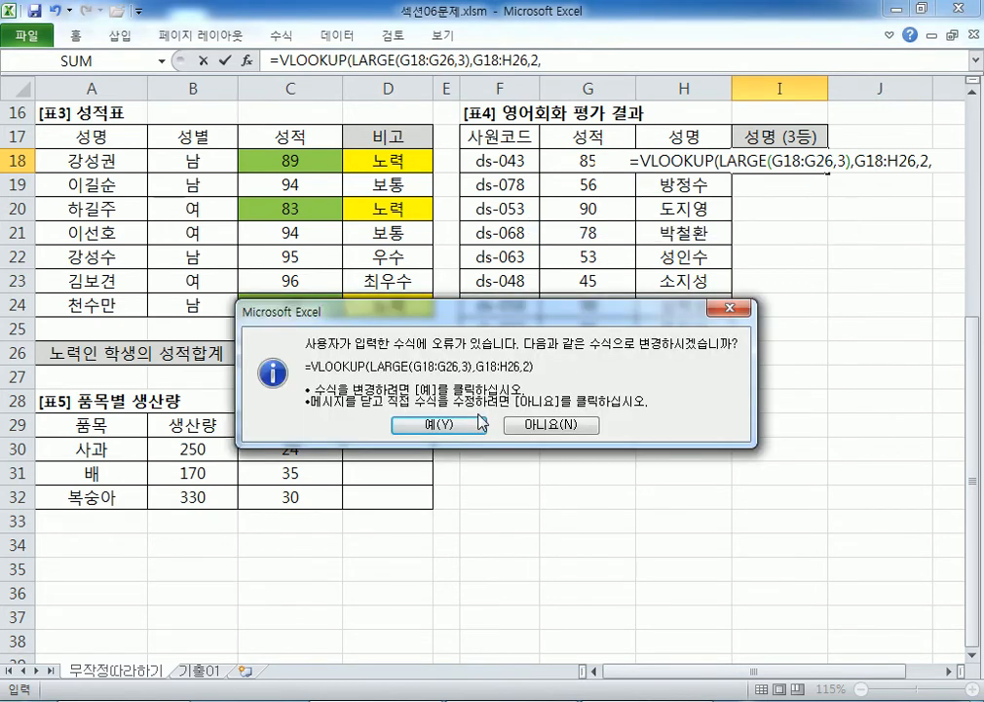
left_click(466, 427)
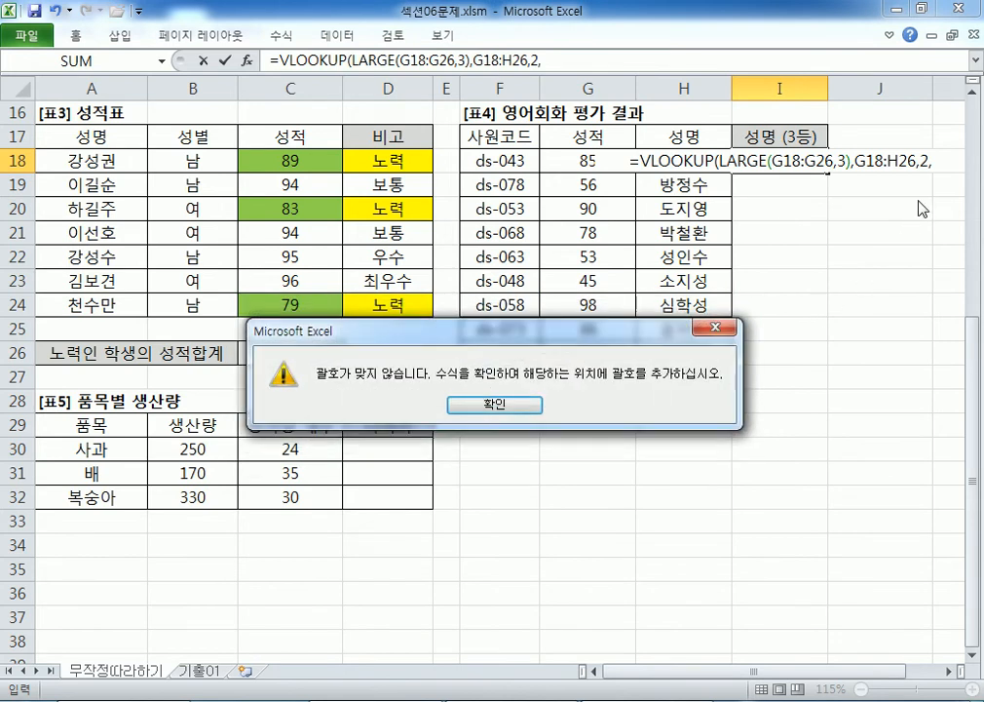
left_click(519, 401)
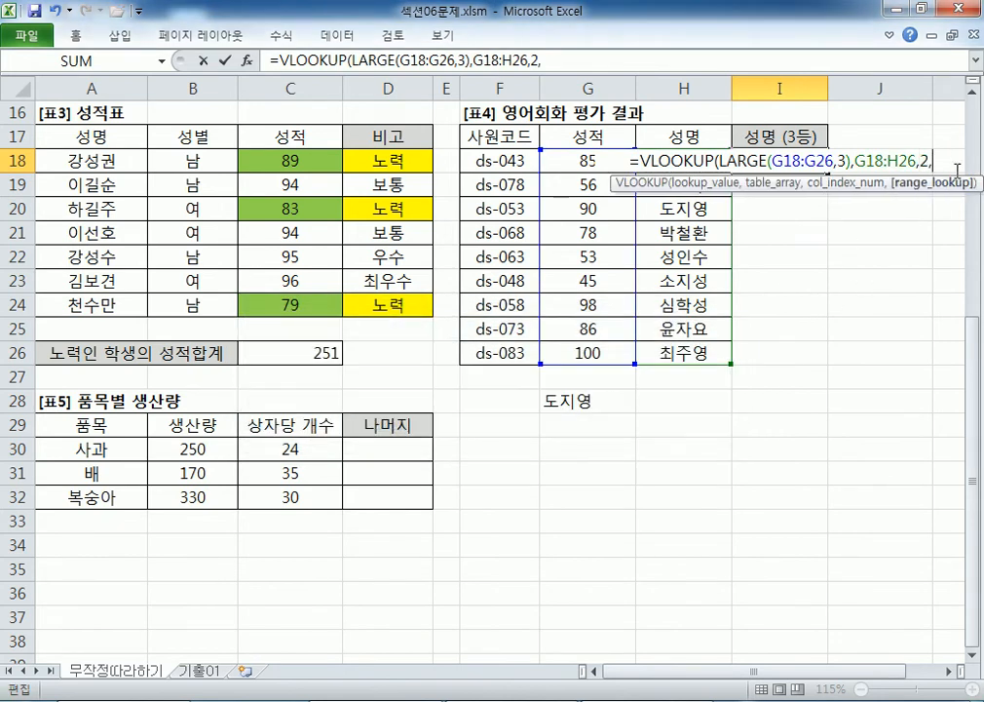
Complete the I18 VLOOKUP formula with the FALSE exact-match option and a closing parenthesis, and enter it.
key("BackSpace")
type(",")
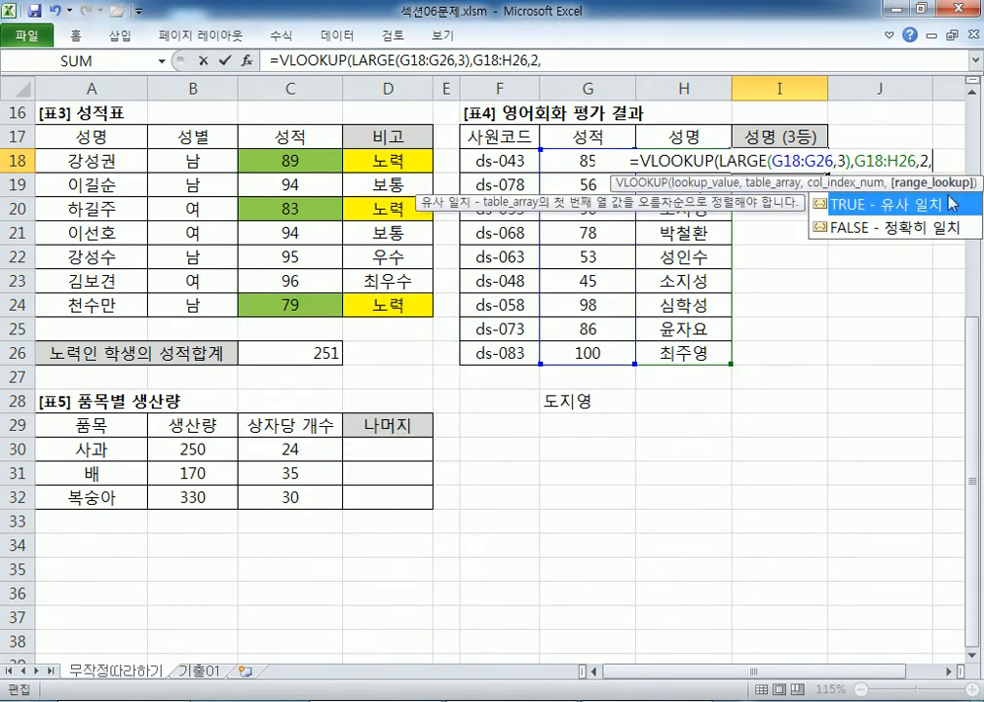
double_click(919, 231)
type(")")
key("Return")
left_click(799, 161)
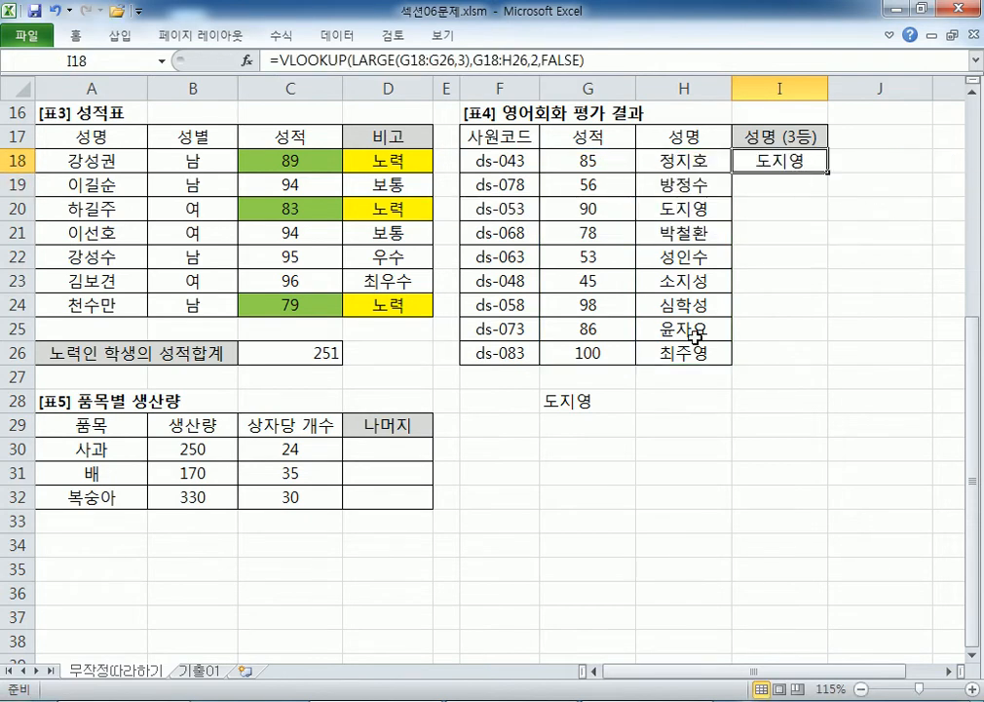
Try 2 and 4 as the LARGE rank in the formula noted in Notepad, restore 3, and close the I18 formula in Excel.
double_click(807, 166)
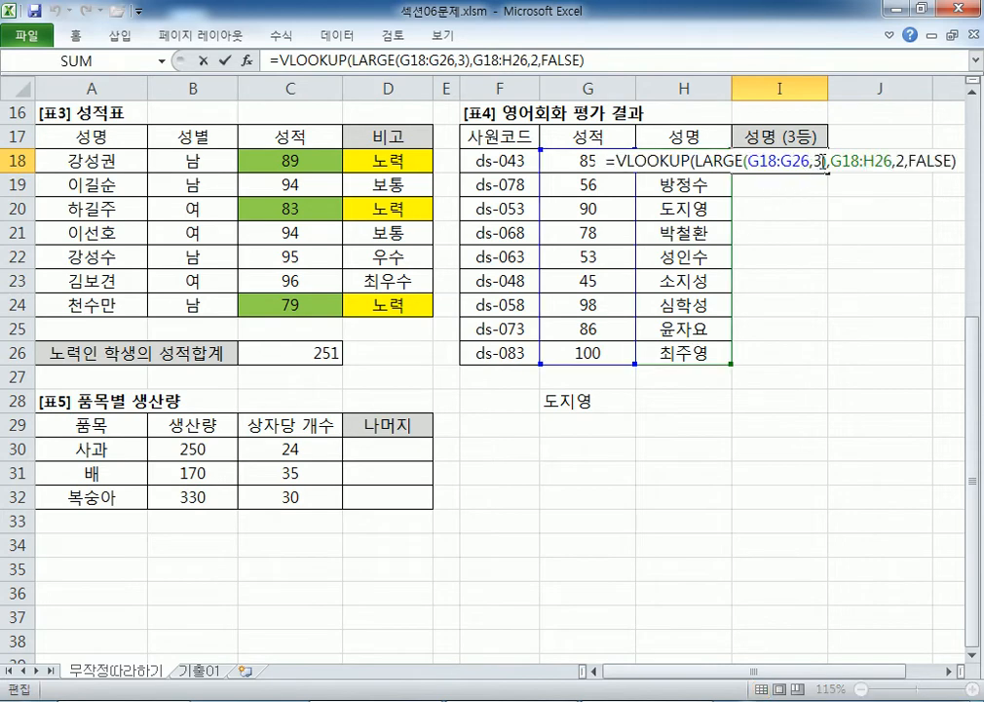
key("alt+Tab")
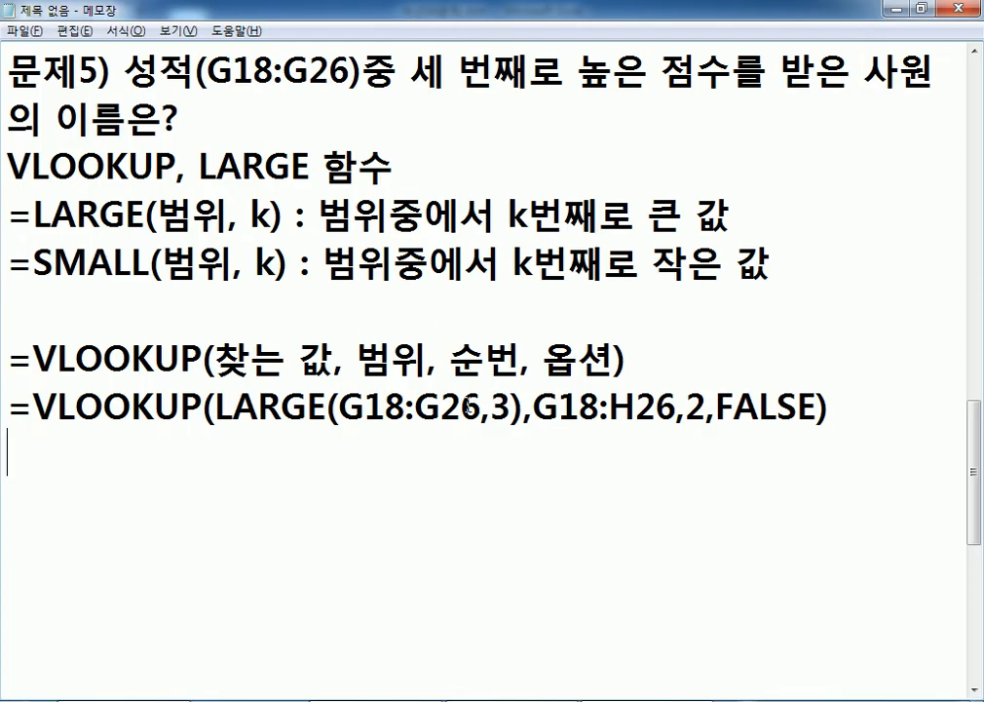
left_click_drag(494, 407, 509, 407)
type("2")
type("4")
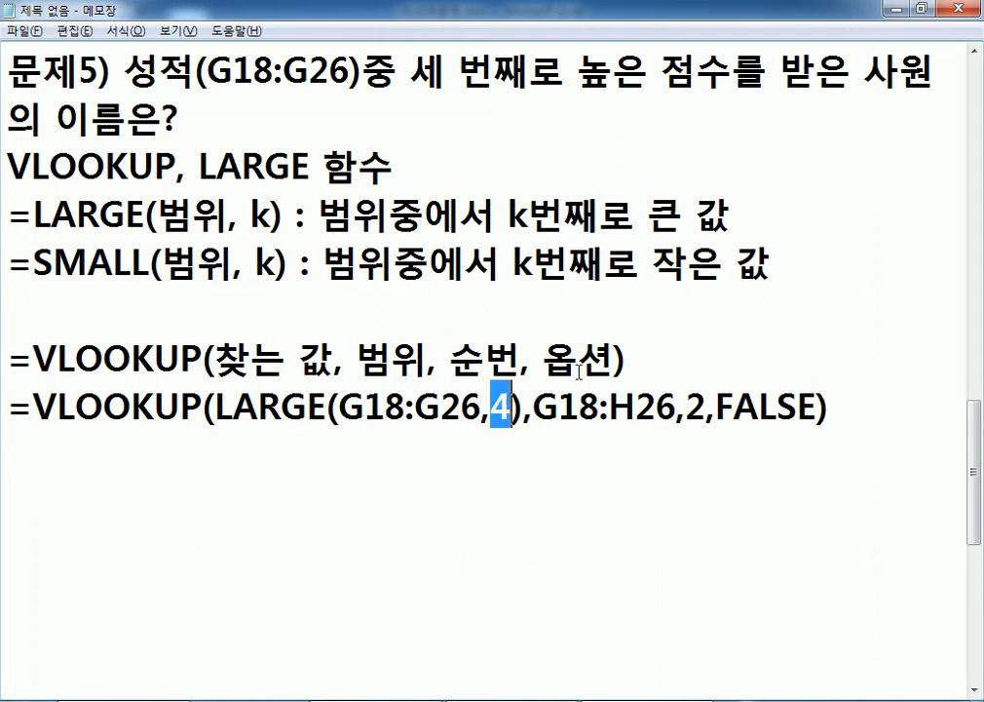
type("3")
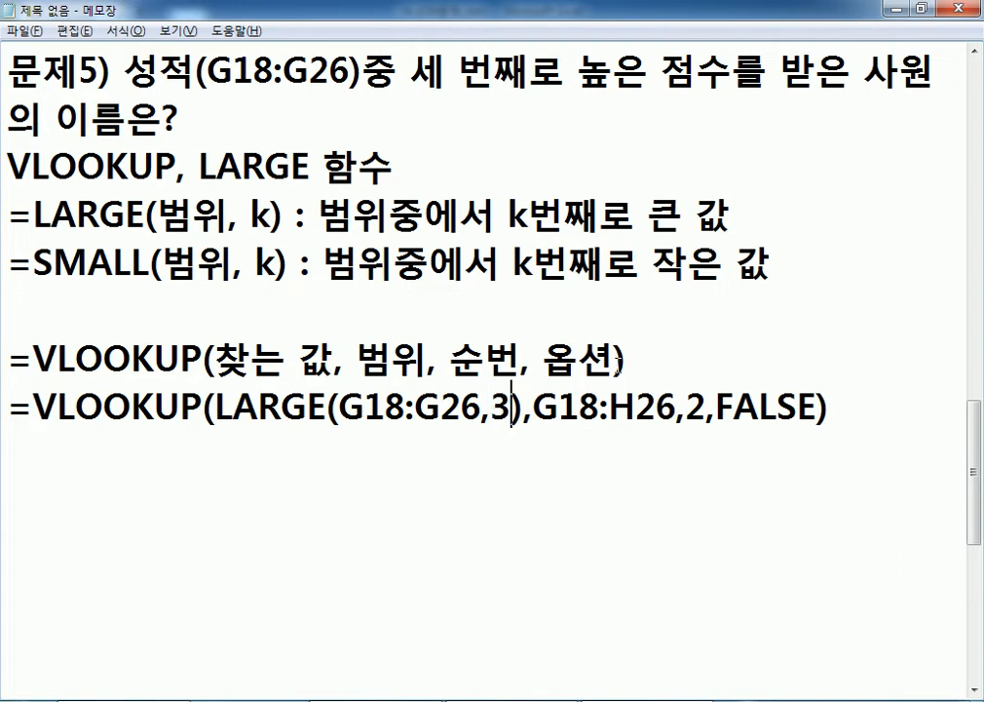
key("Return")
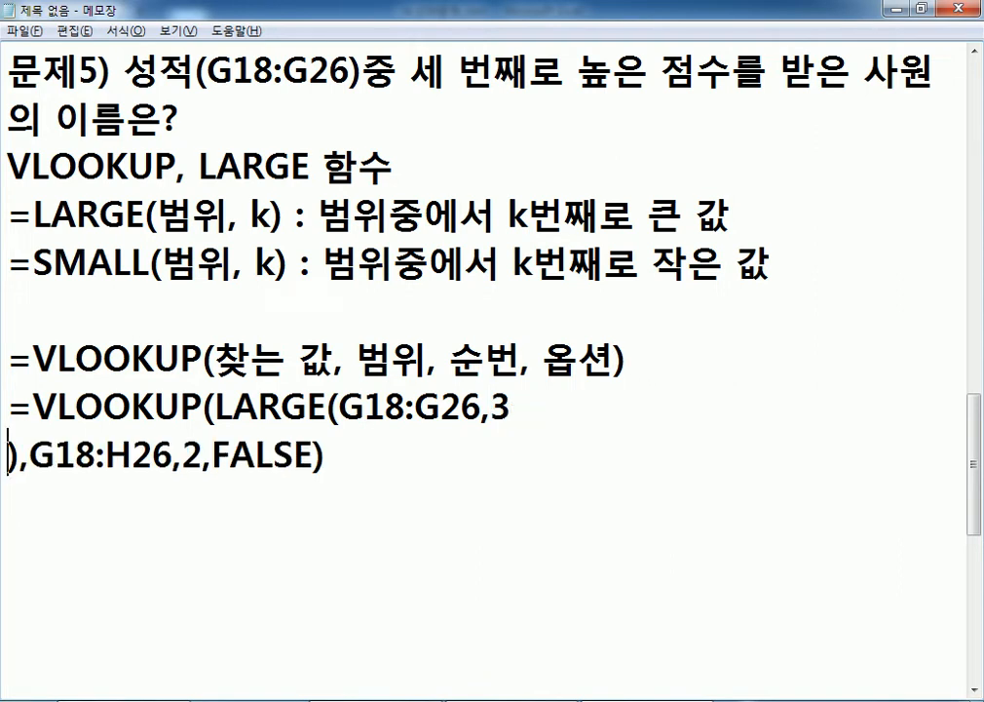
key("BackSpace")
key("Down")
key("alt+Tab")
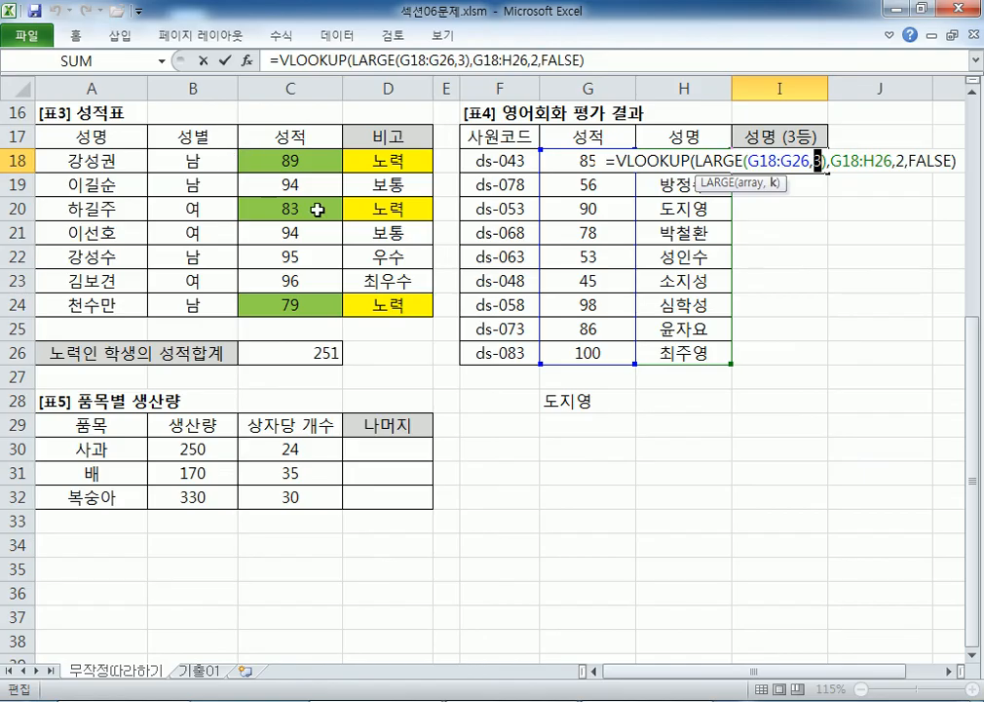
key("Return")
Examine how the 성적 values in column G of 표4 correspond to the 성명 entries in column H.
left_click(654, 209)
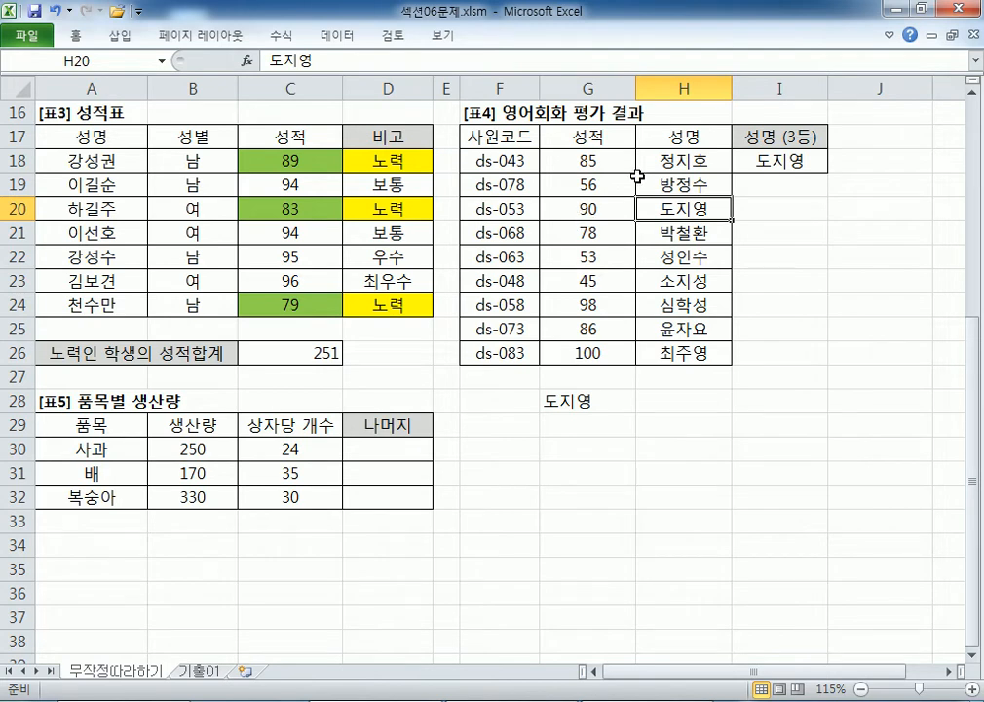
left_click(697, 89)
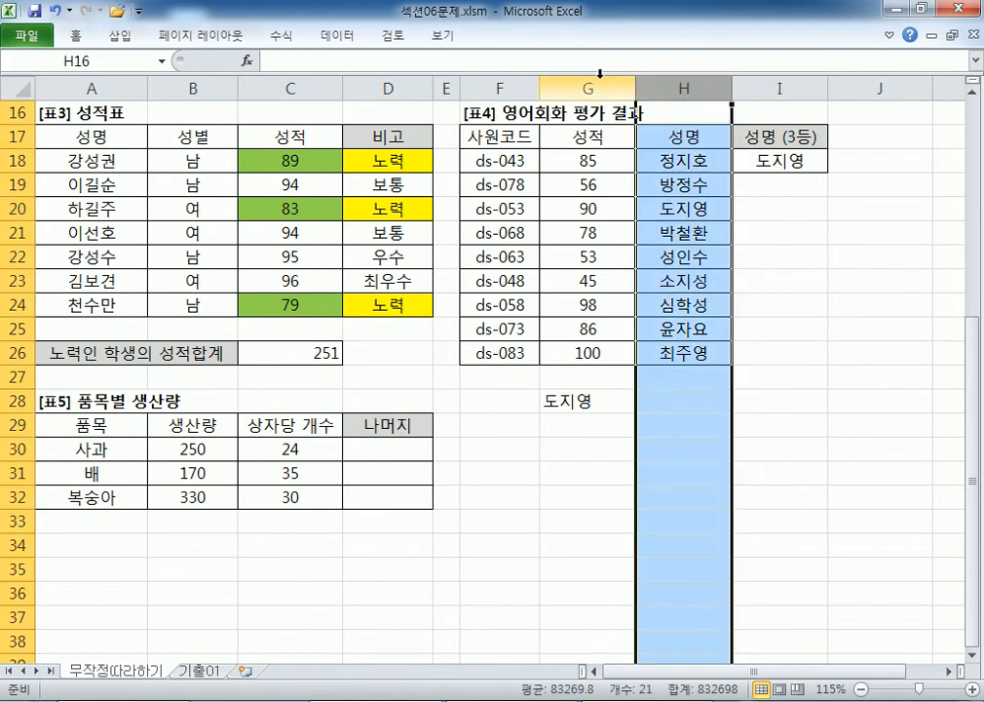
left_click(584, 88)
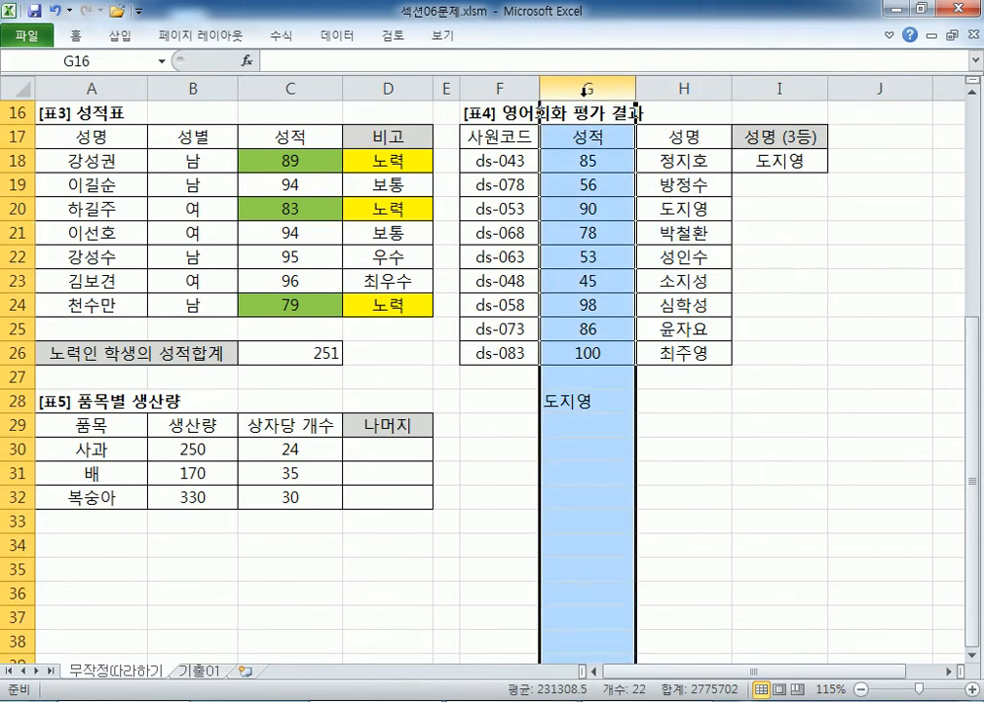
left_click(642, 88)
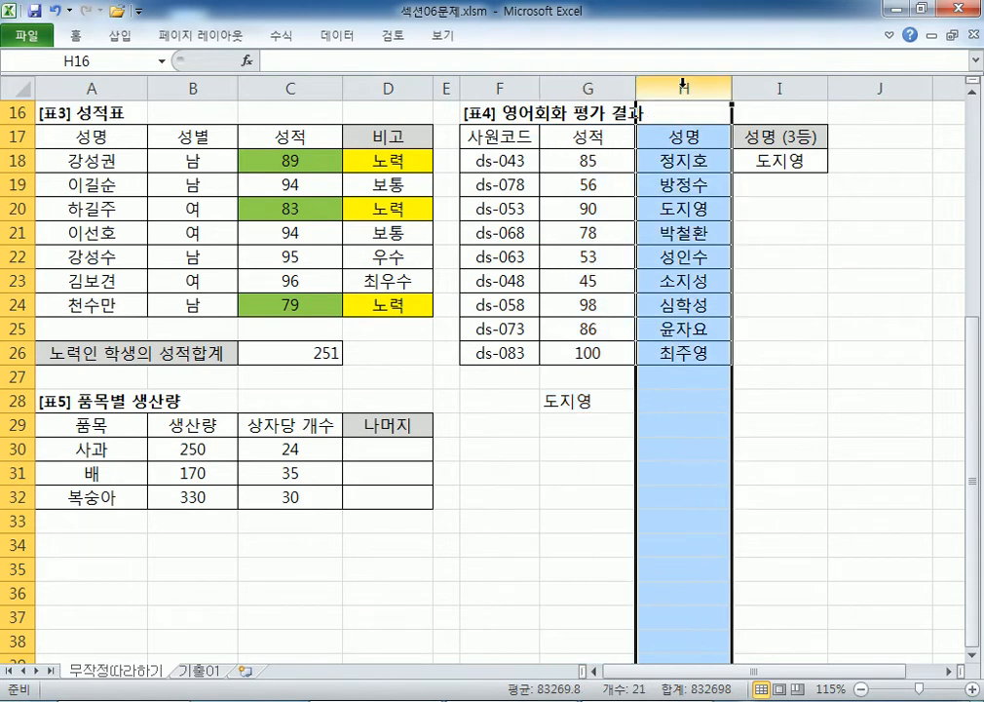
left_click(585, 88)
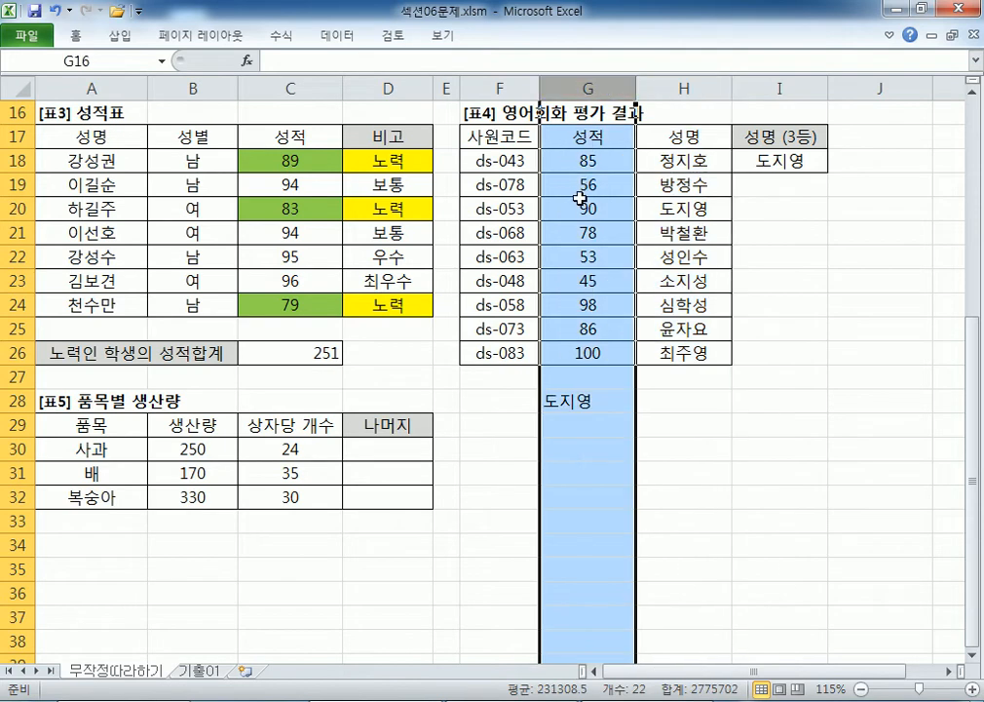
left_click(577, 207)
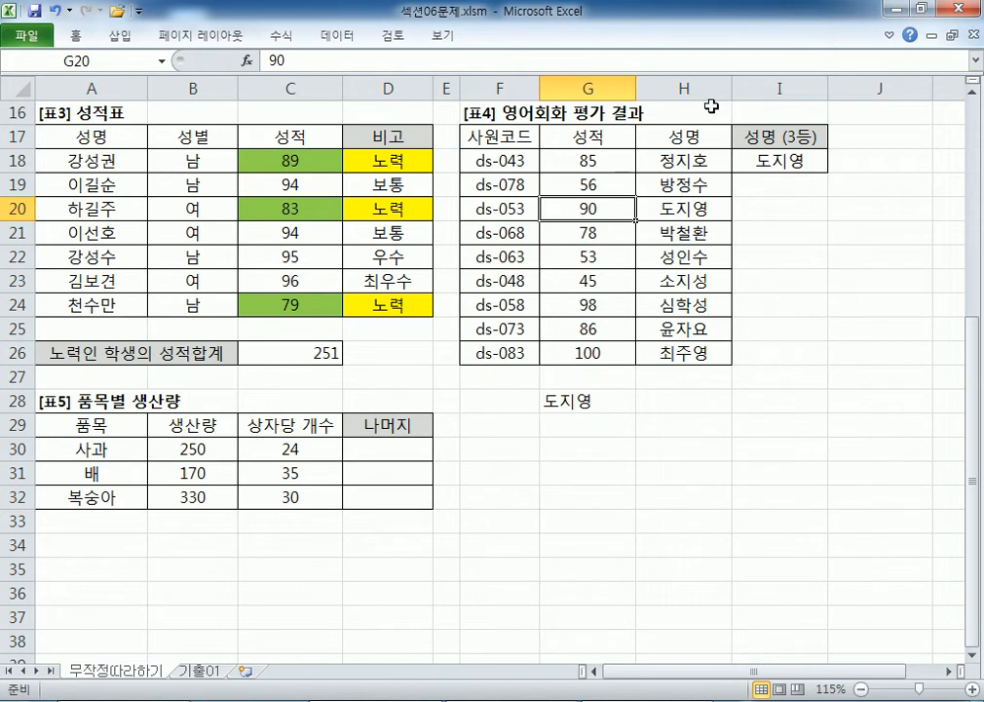
left_click(653, 87)
left_click(598, 88)
left_click(582, 255)
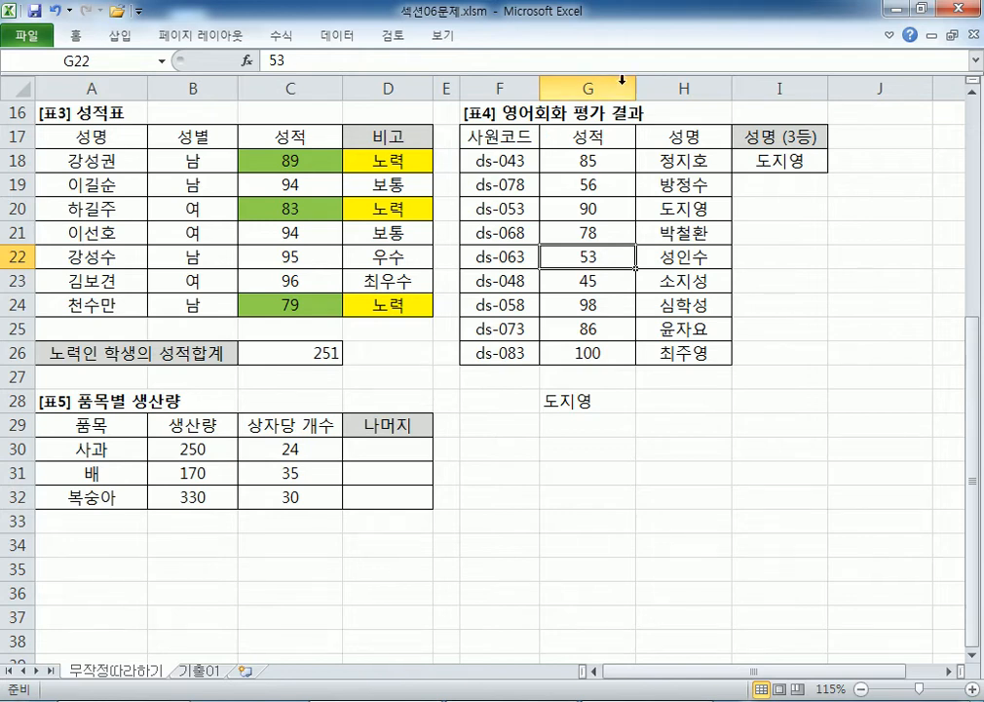
left_click(691, 257)
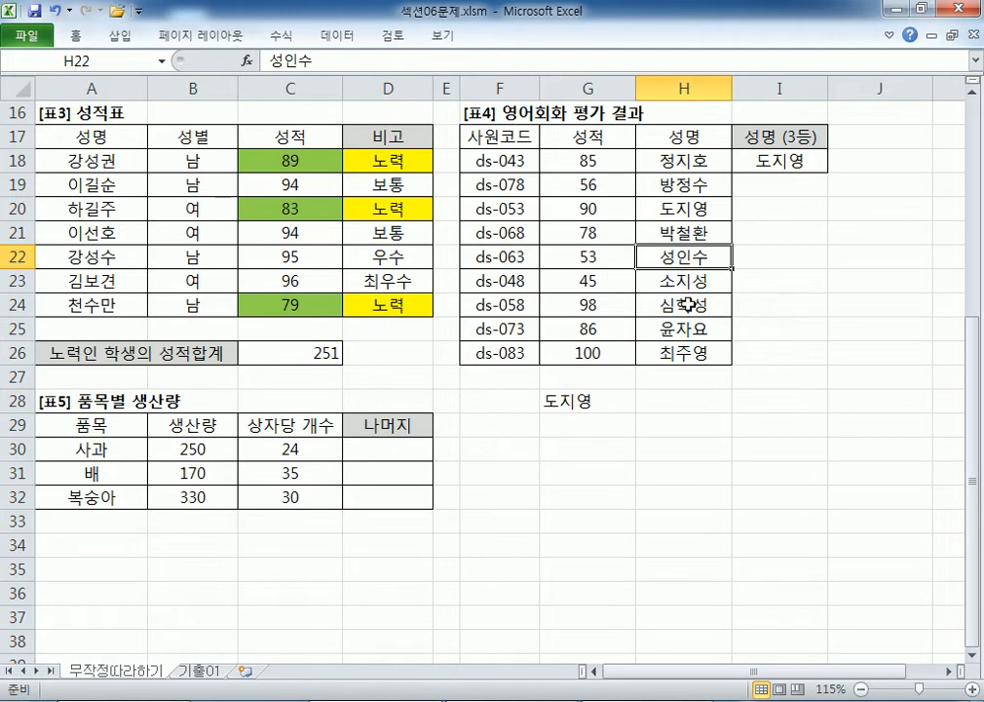
left_click(687, 353)
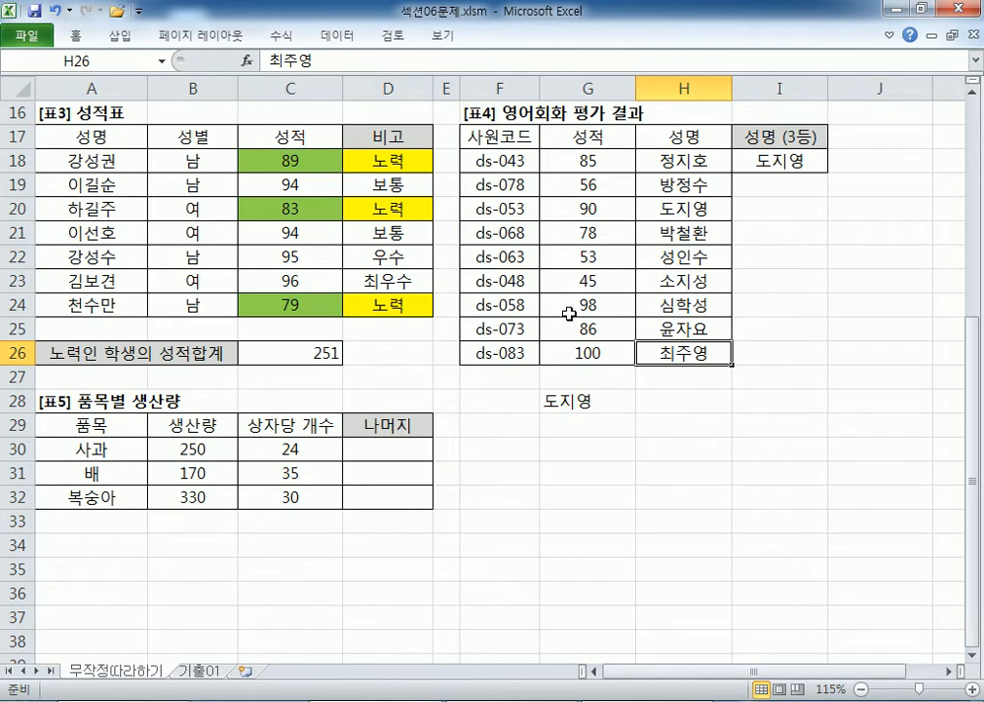
Enlarge the view of 표5 품목별 생산량 to 160% and select its first 나머지 cell, D30.
scroll(325, 348, "down", 2)
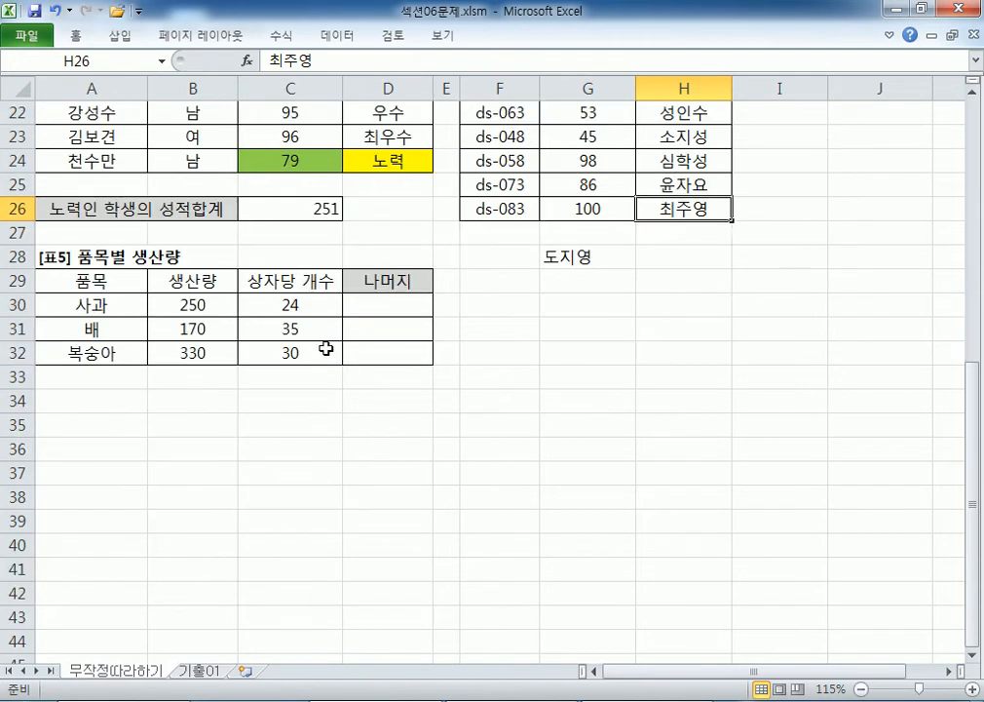
left_click(129, 306)
scroll(131, 310, "up", 3)
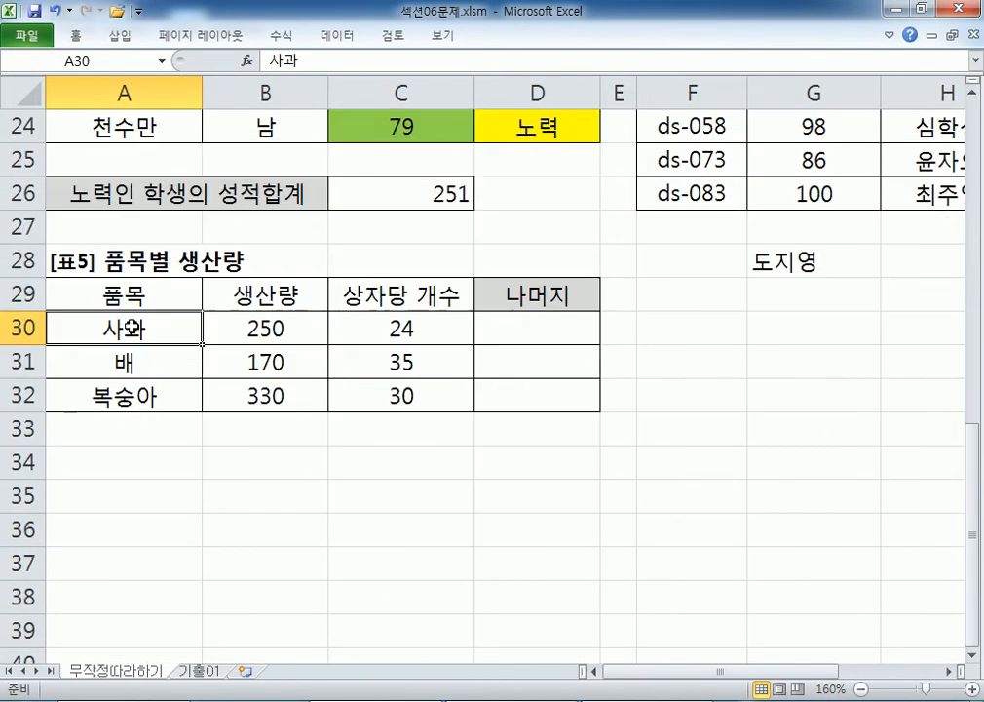
scroll(131, 328, "down", 1)
left_click(503, 230)
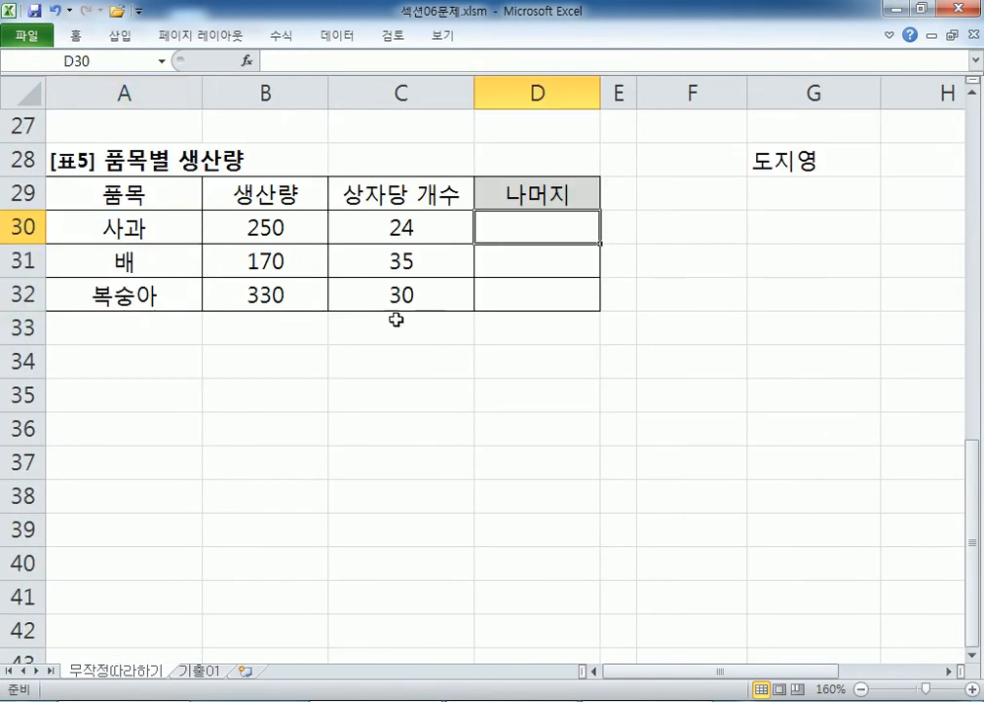
Add a 문제6) line below the VLOOKUP formula in the Notepad notes and begin its question text with 각 품목의.
key("alt+Tab")
key("Return")
key("Return")
type("문제6)")
scroll(140, 286, "down", 2)
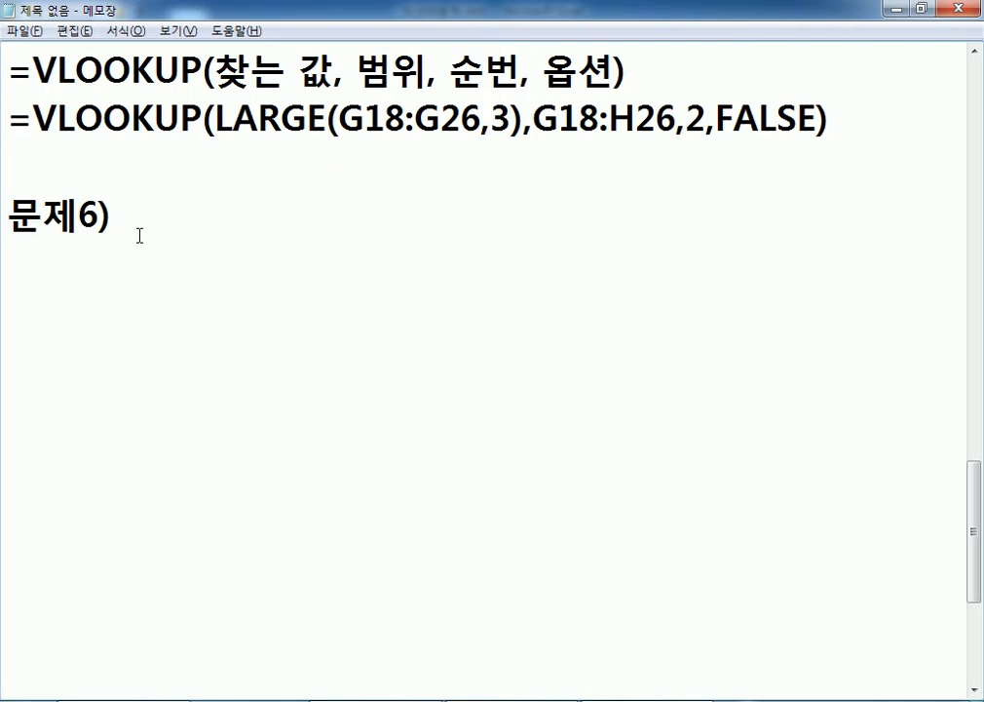
type("각 품목의 ㅅ")
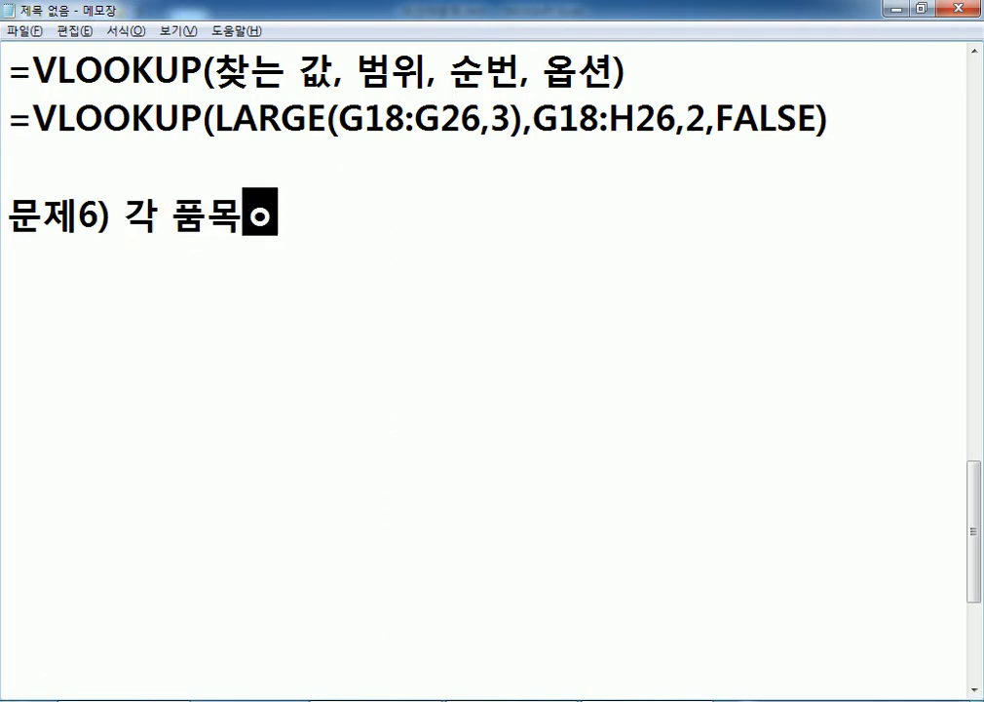
Continue the question 6 text after "각 품목" with "의 생산량을 상자당 개수로 맞춰서".
type("생산량의")
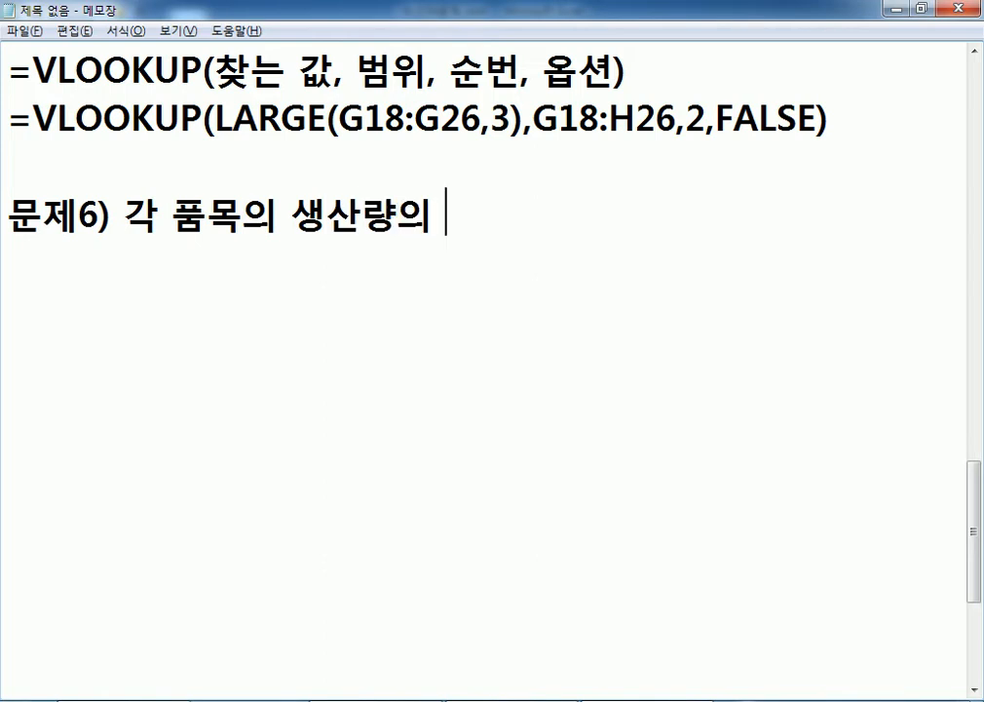
key("BackSpace")
type("을 ")
type("상자당 개수로")
type(" 나")
key("BackSpace")
key("BackSpace")
type("맞추ㅓ서 ")
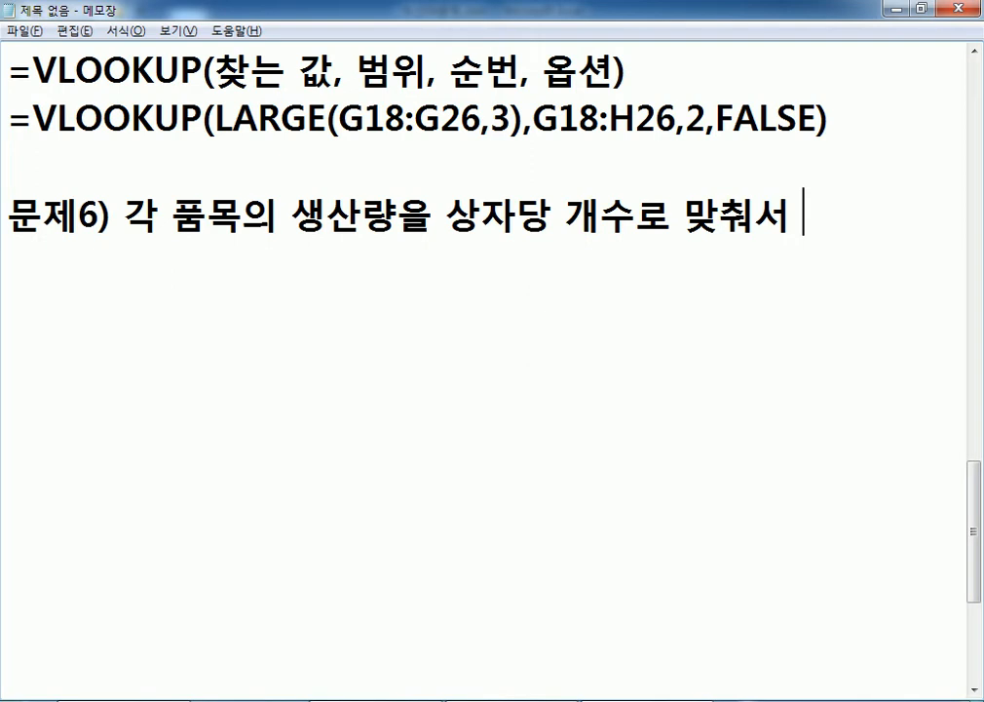
Finish the question 6 sentence with "상자에 담아 출하시키고 남은 나머지를 구하시오." and start a new line.
type("상자에 담사")
key("BackSpace")
key("BackSpace")
type("아")
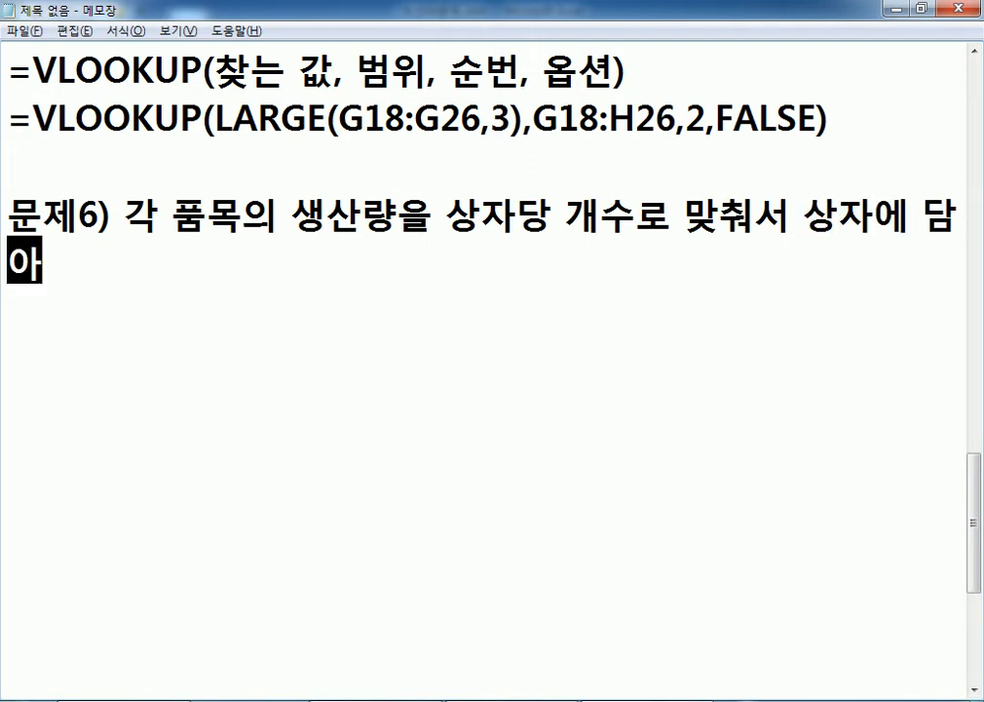
type(" 출하시키고")
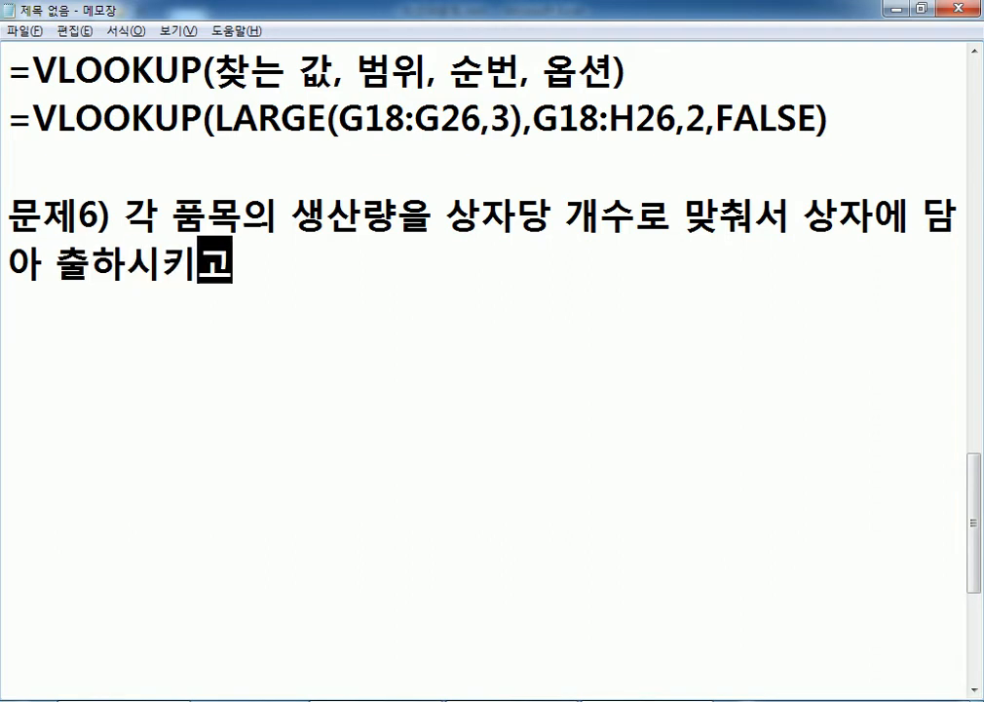
type(" 암")
key("BackSpace")
key("BackSpace")
key("BackSpace")
type("남")
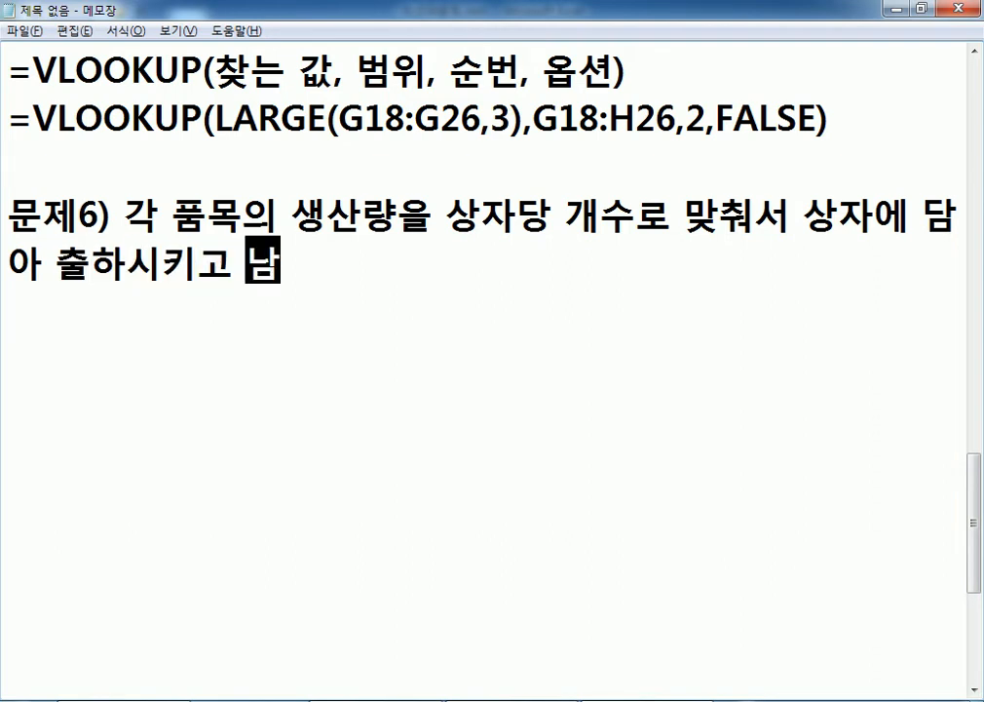
type("은 나머지를 구하시오.")
key("Return")
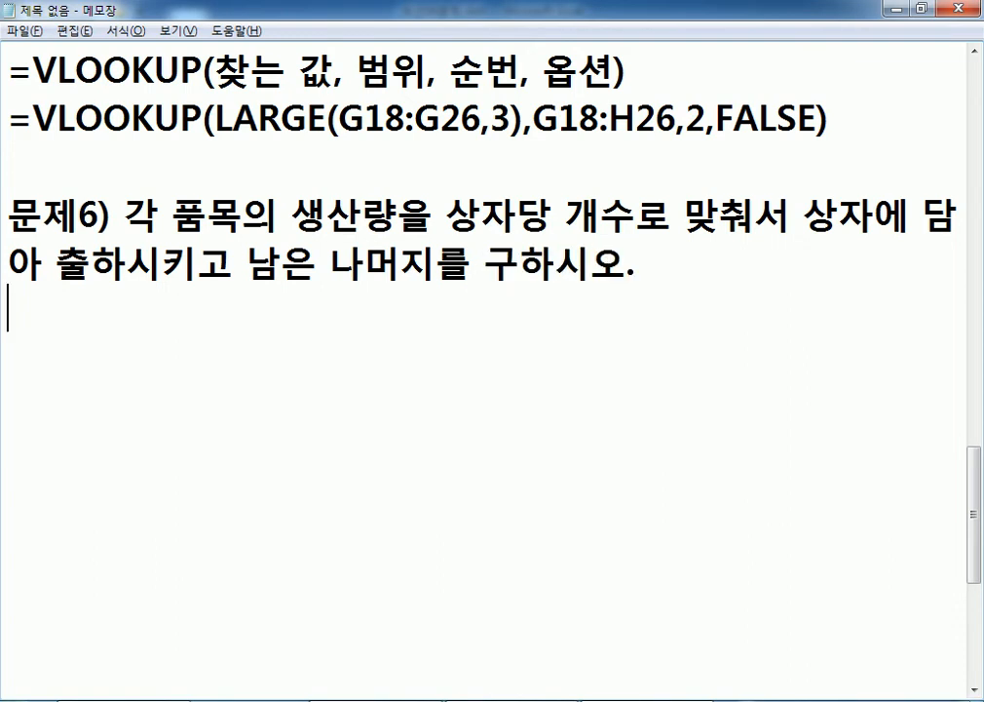
Switch to the Excel workbook and examine the 생산량 and 상자당 개수 columns and first 나머지 cell of table 5.
key("alt+Tab")
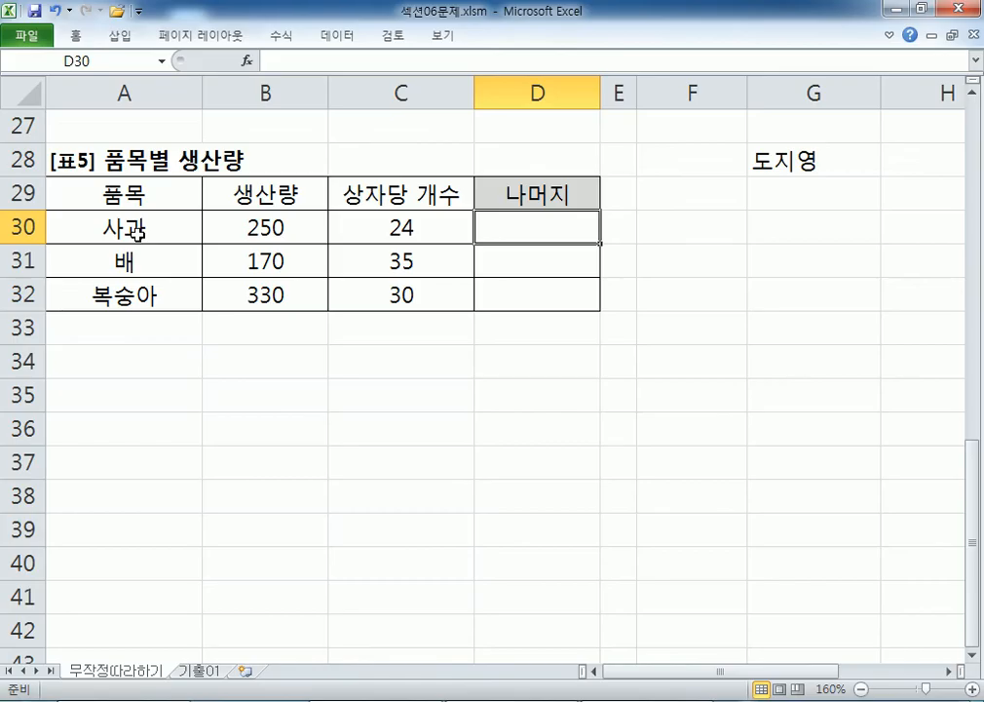
left_click_drag(252, 195, 258, 302)
left_click_drag(371, 198, 369, 290)
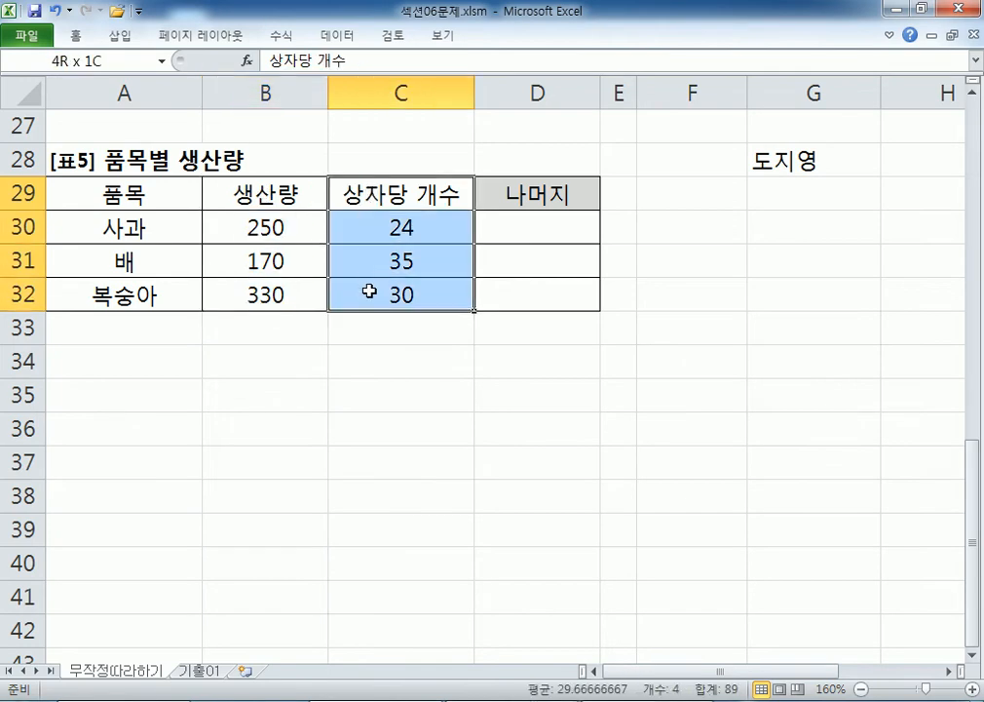
left_click(497, 226)
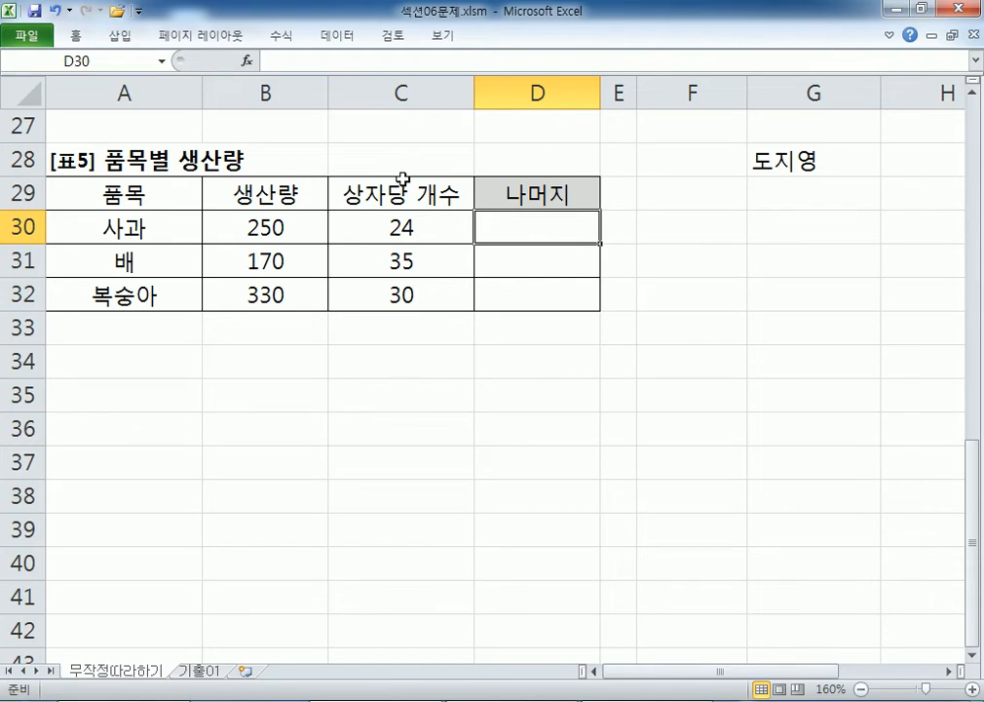
Return to Notepad and add the example line "100을 40을 나누면 값이 2.5가 된다." below question 6.
key("alt+Tab")
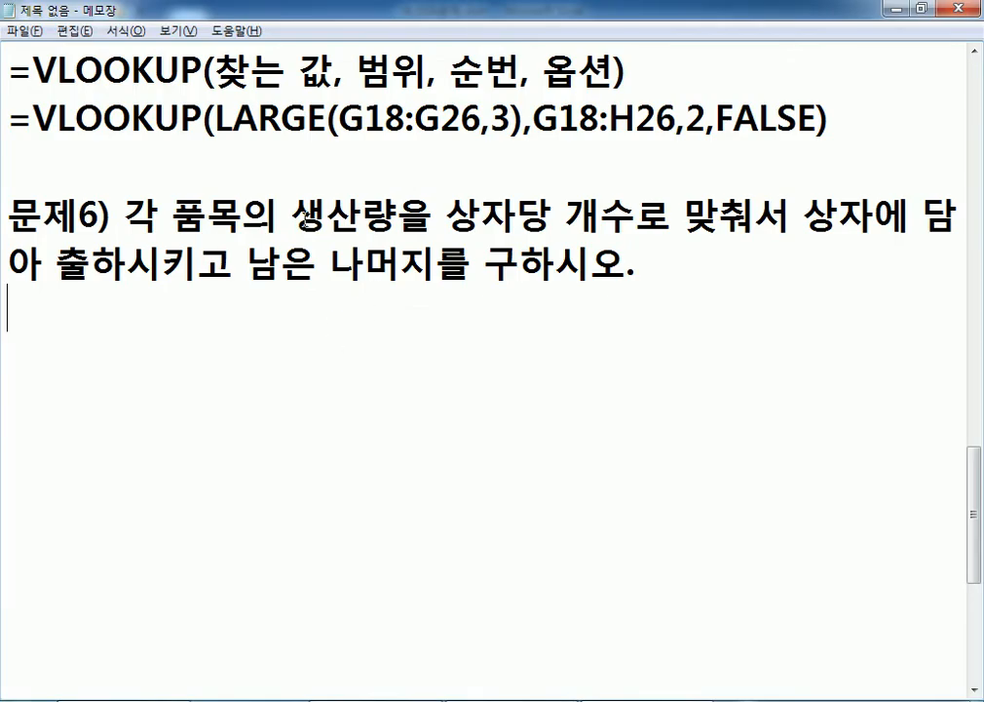
type("1")
key("BackSpace")
type("1-0")
key("BackSpace")
key("BackSpace")
type("00")
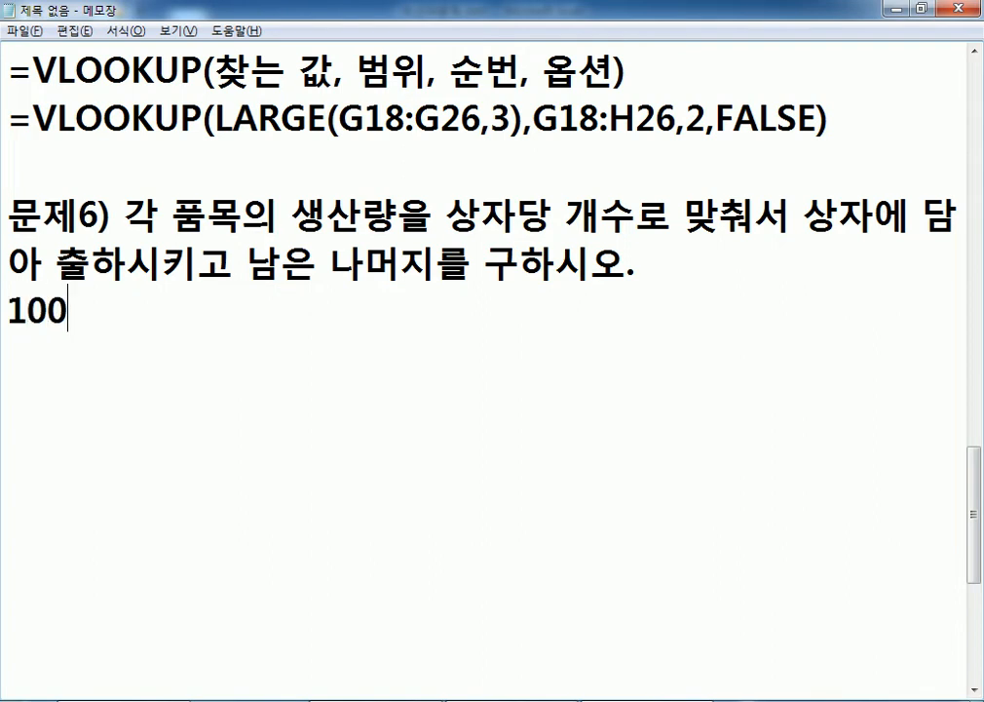
type("을 40을 ")
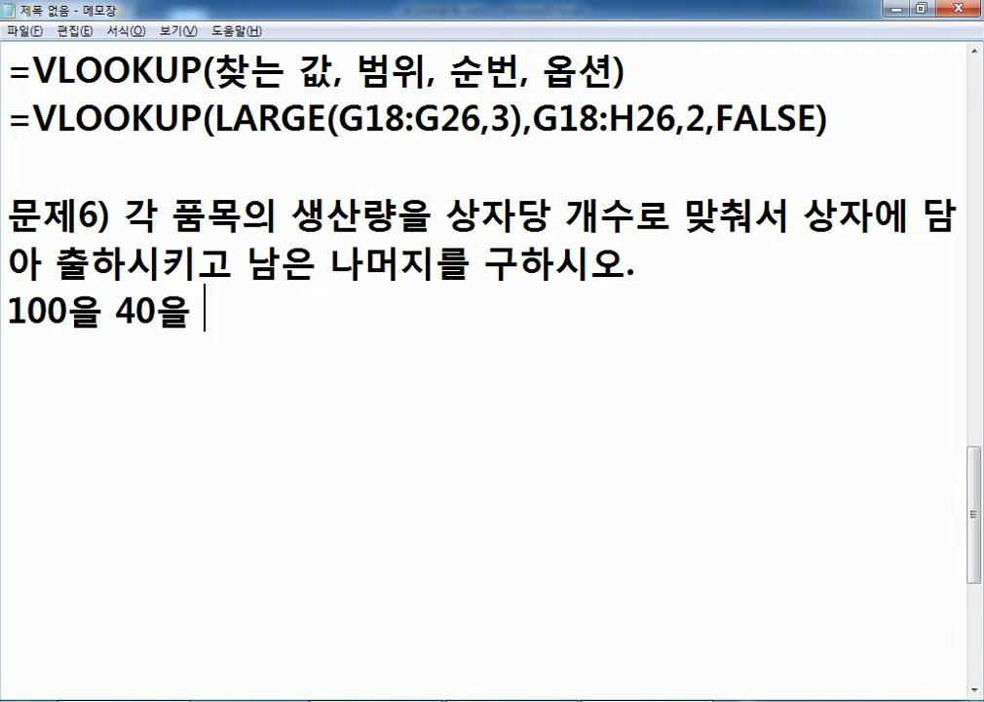
type("나누며ㄴ 몫이")
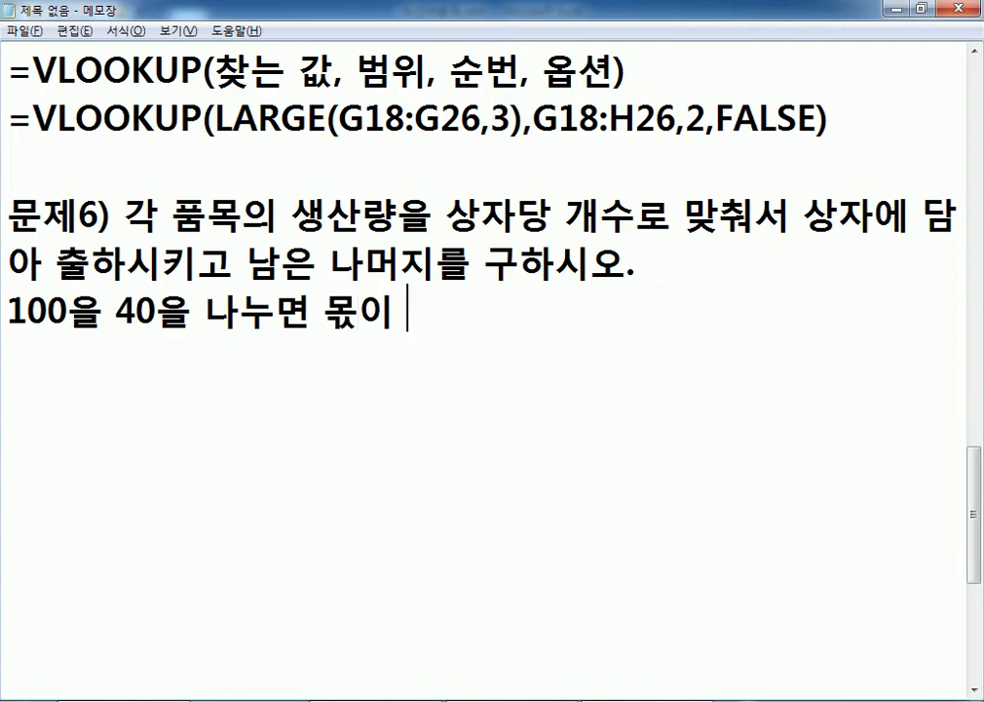
key("BackSpace")
key("BackSpace")
type("값")
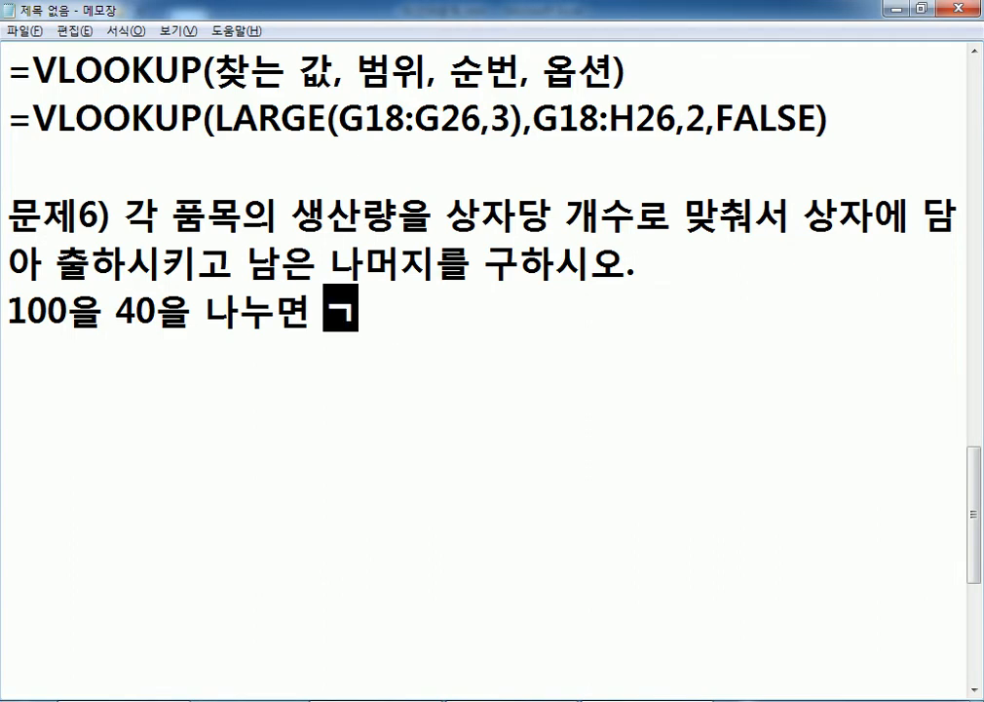
type("이 ")
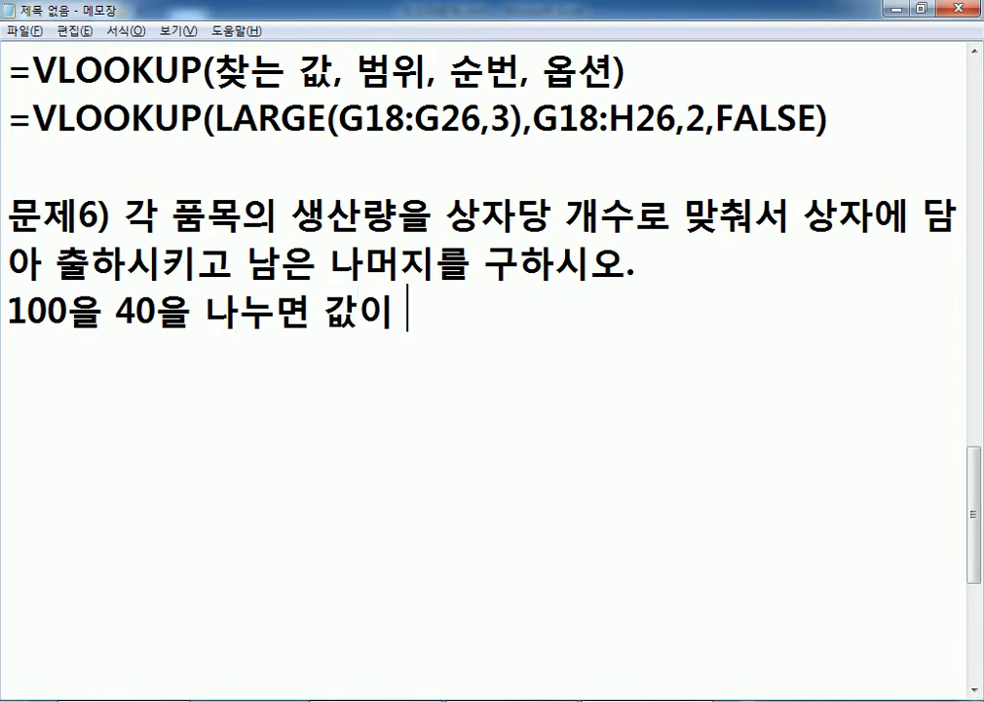
type("2.5ㄱ가 된다.")
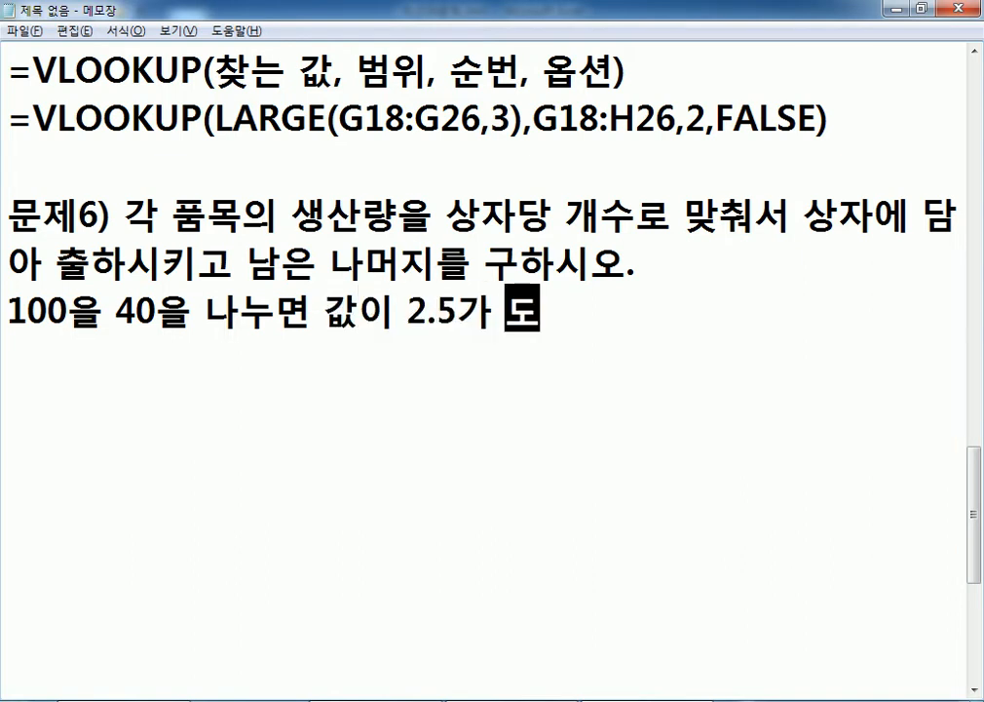
key("Return")
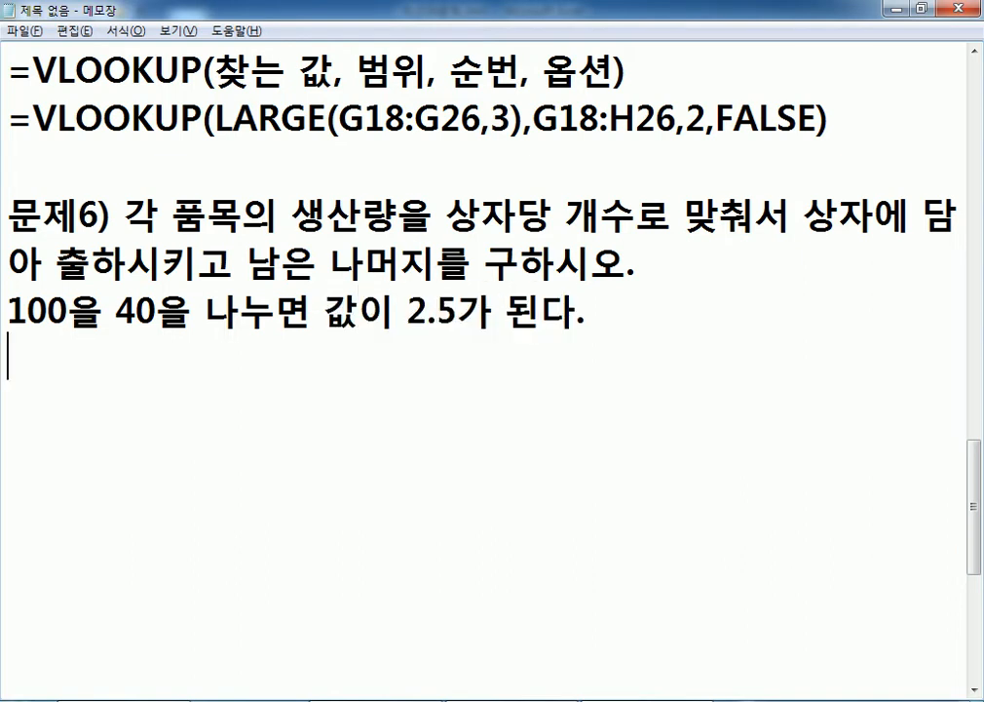
Add the division example "=100/40 > 2.5" on its own line.
type("=100/")
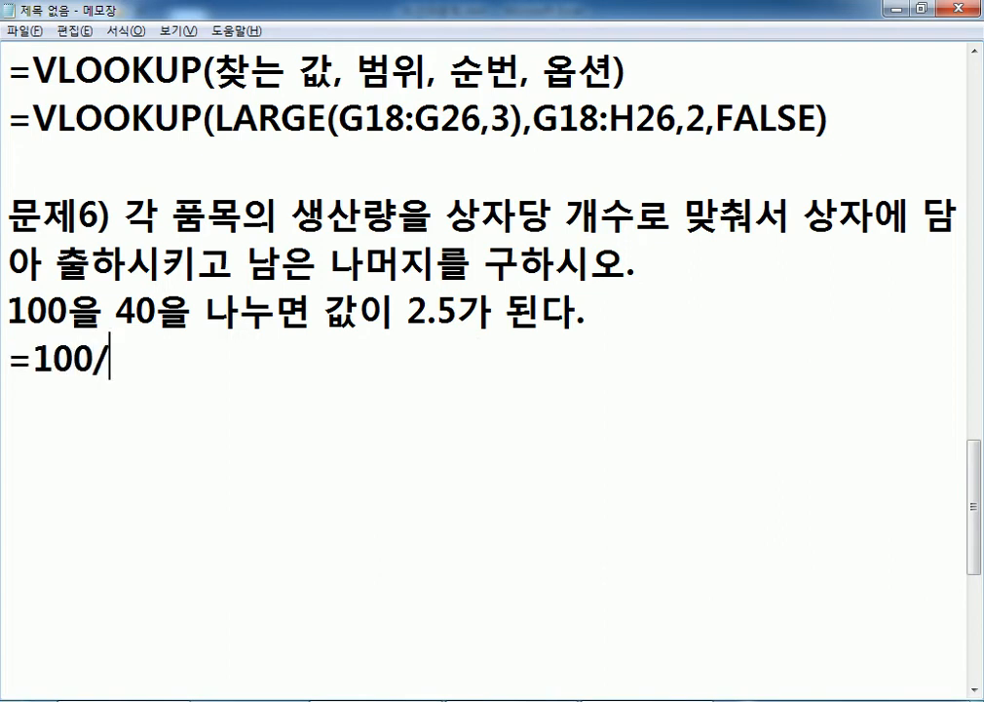
type("40 > 2.5")
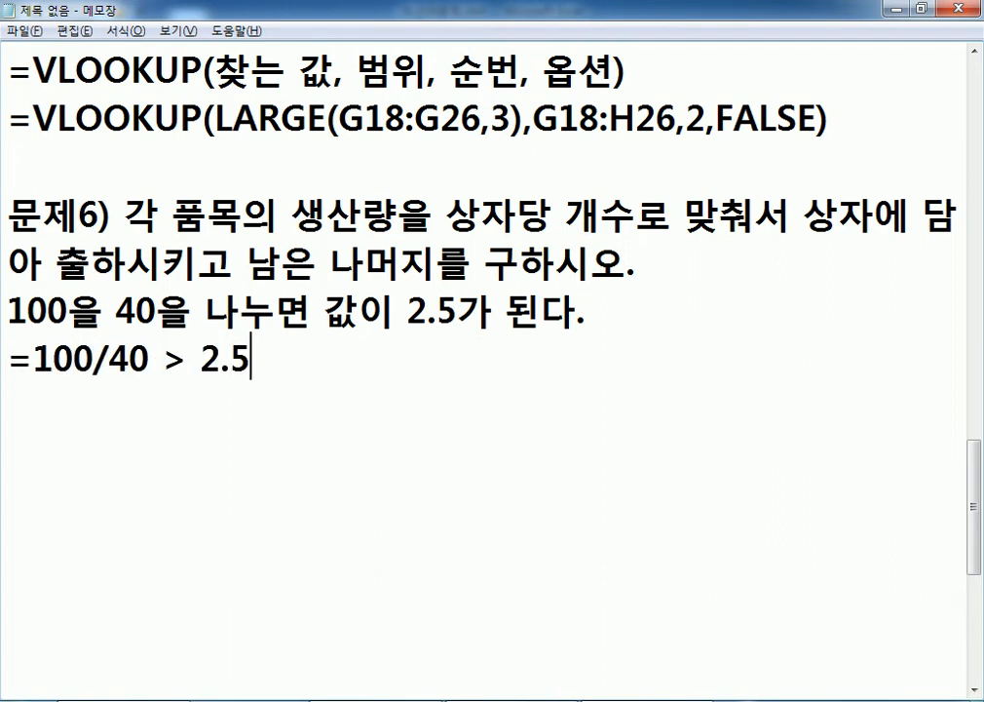
key("Return")
Write the line "이때, 몫은 ? 나머지는?" under the division example.
type("ㅇ;")
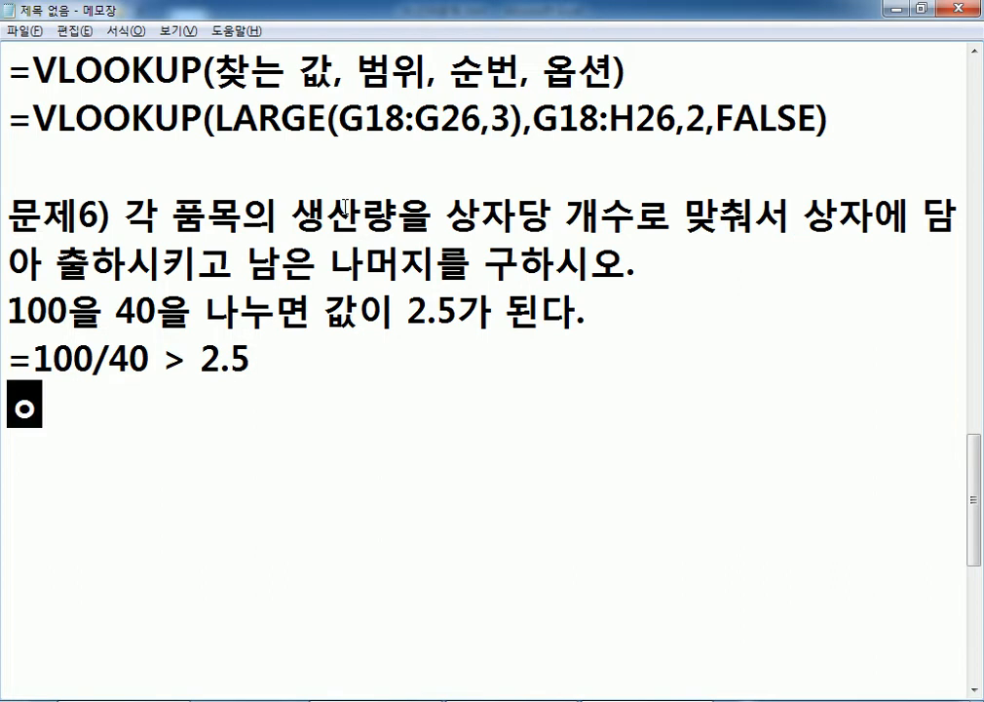
key("BackSpace")
key("BackSpace")
type("이ㅏ")
key("BackSpace")
type("때, 몫은 ")
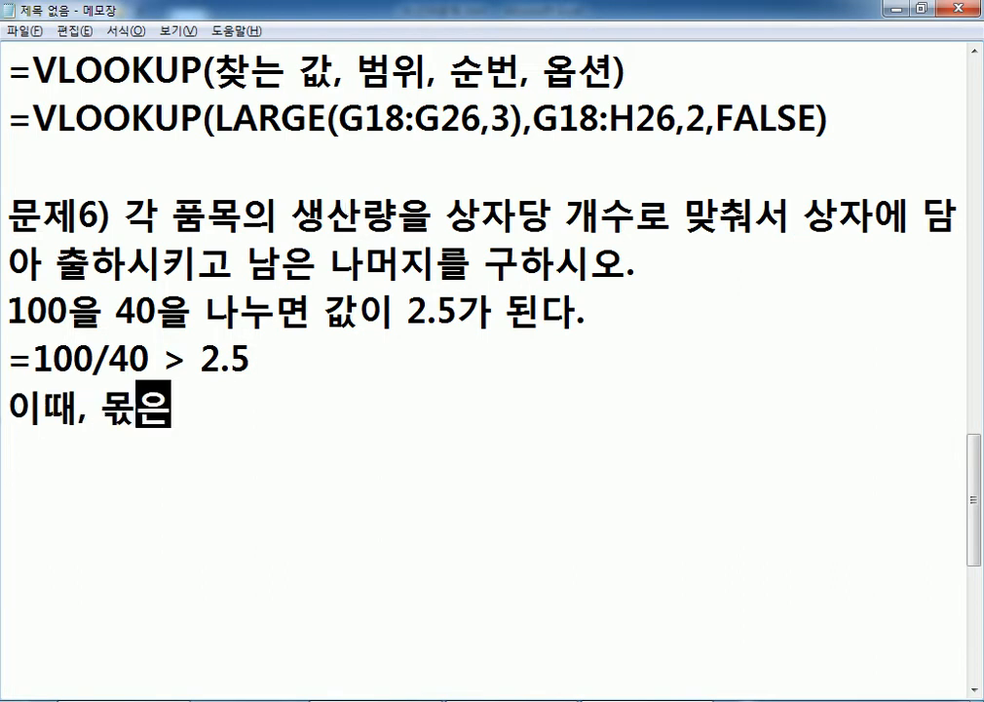
type("?")
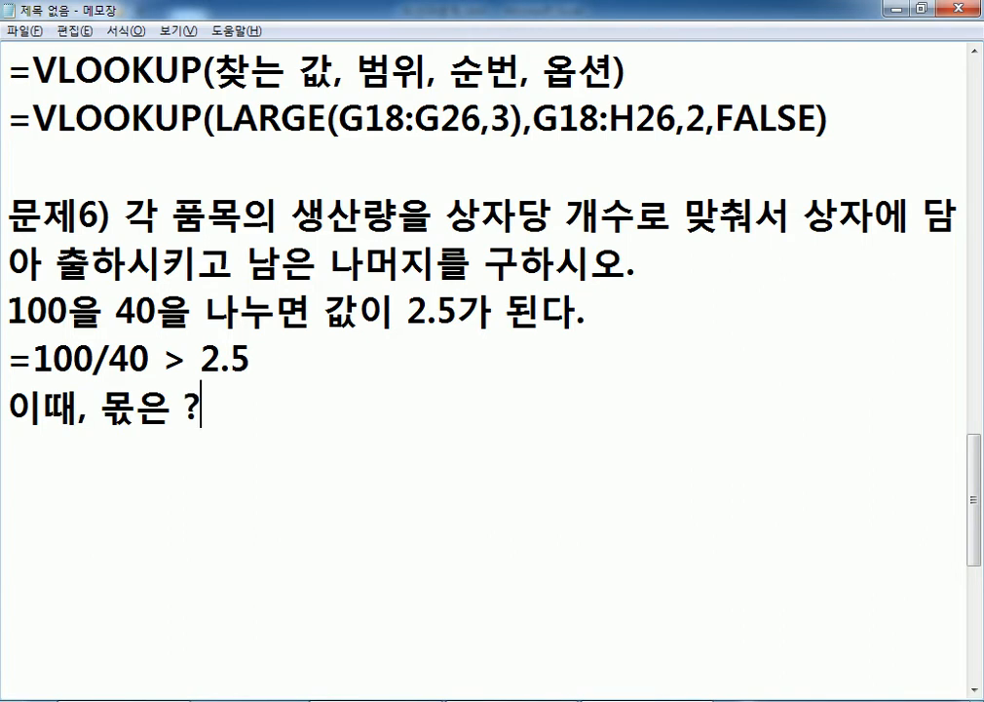
type(" 남머지")
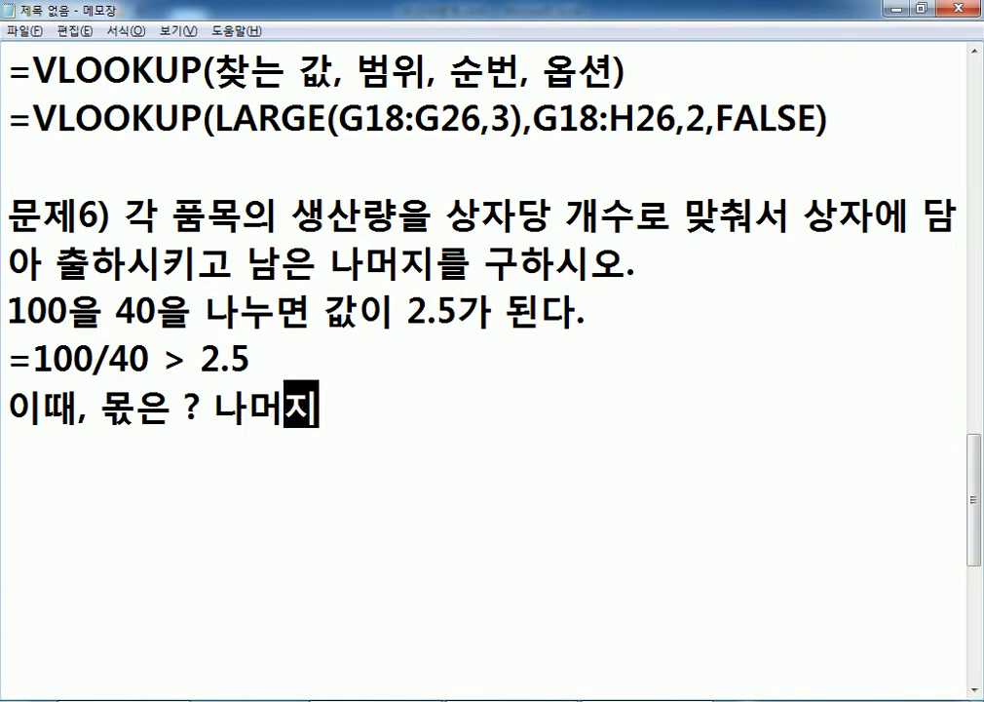
type("는?")
Replace the question marks with 2 for the quotient (몫) and 20 for the remainder (나머지), and start a new line.
left_click(328, 406)
key("Delete")
type("2")
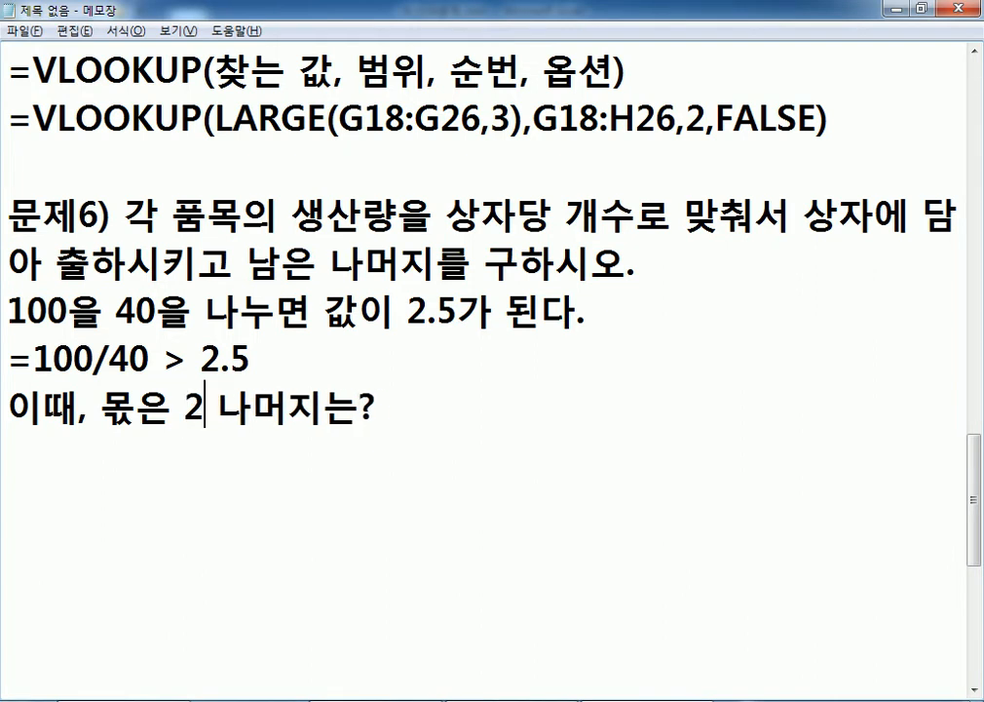
left_click(376, 405)
key("BackSpace")
type("20")
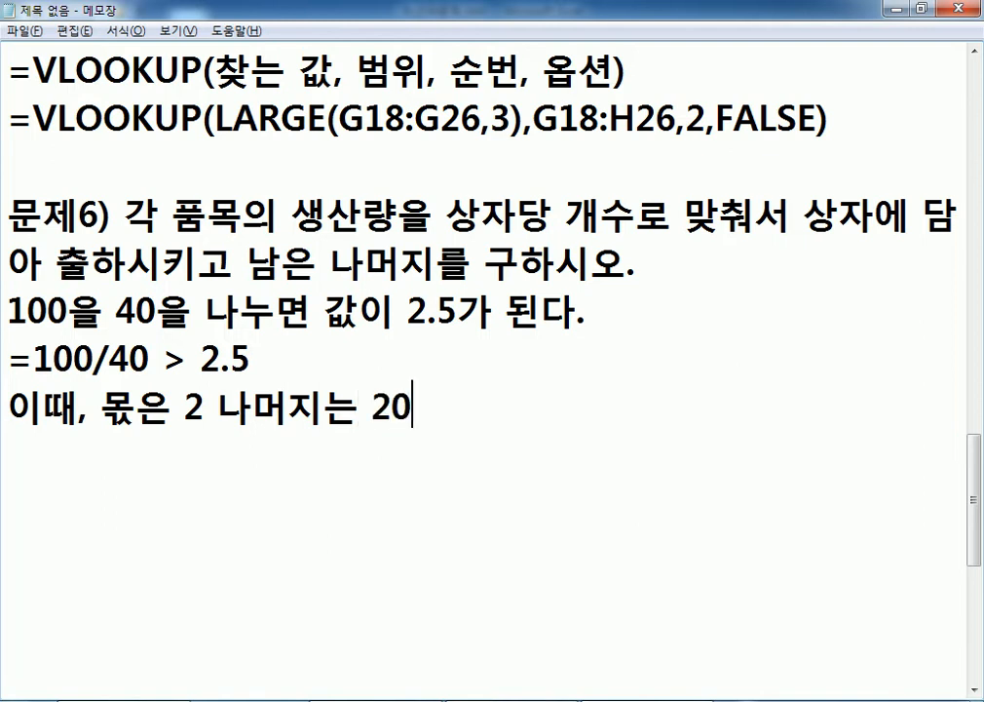
key("Return")
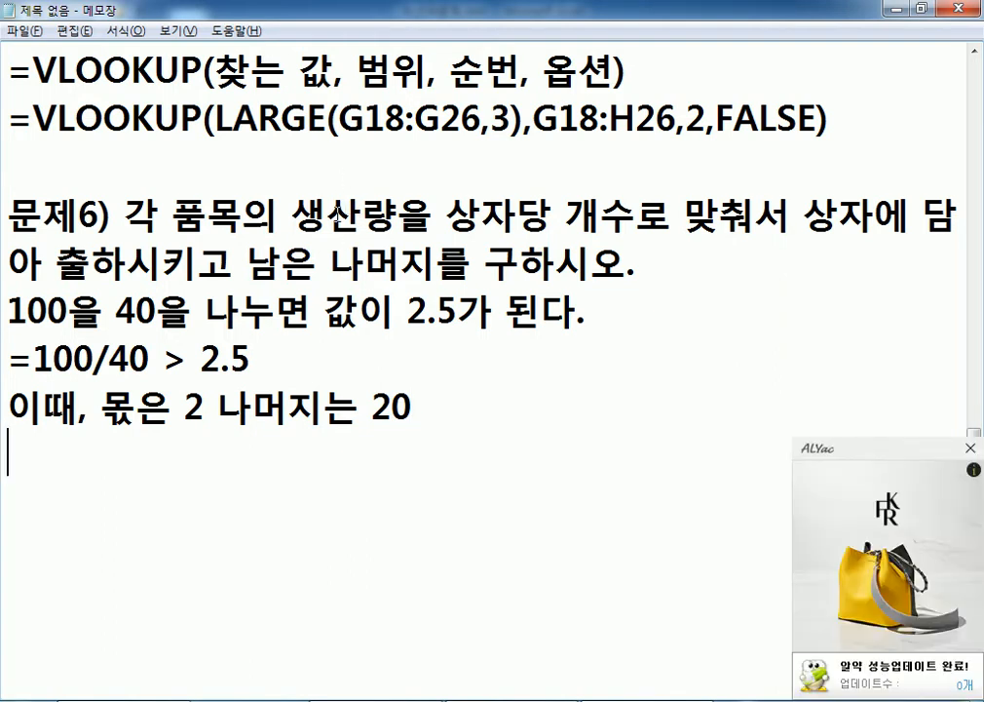
Add the function hint "MOD, INT, MODE 함수중에서 선택" and close the ALYac pop-up.
type("MOD, ")
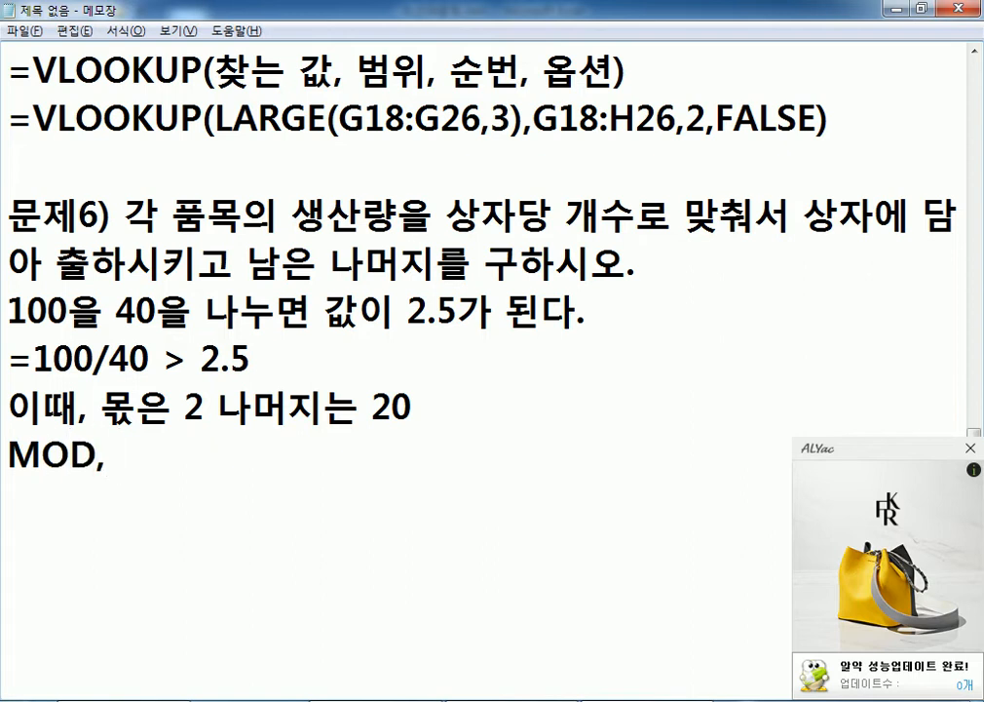
type("INT, M")
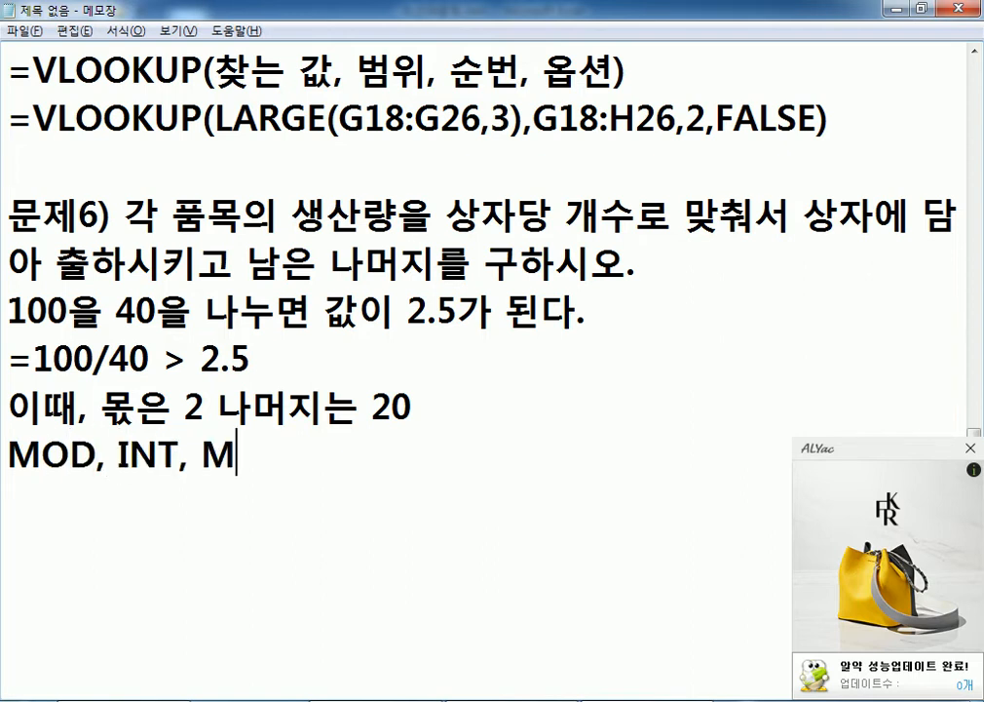
type("ODE 함수")
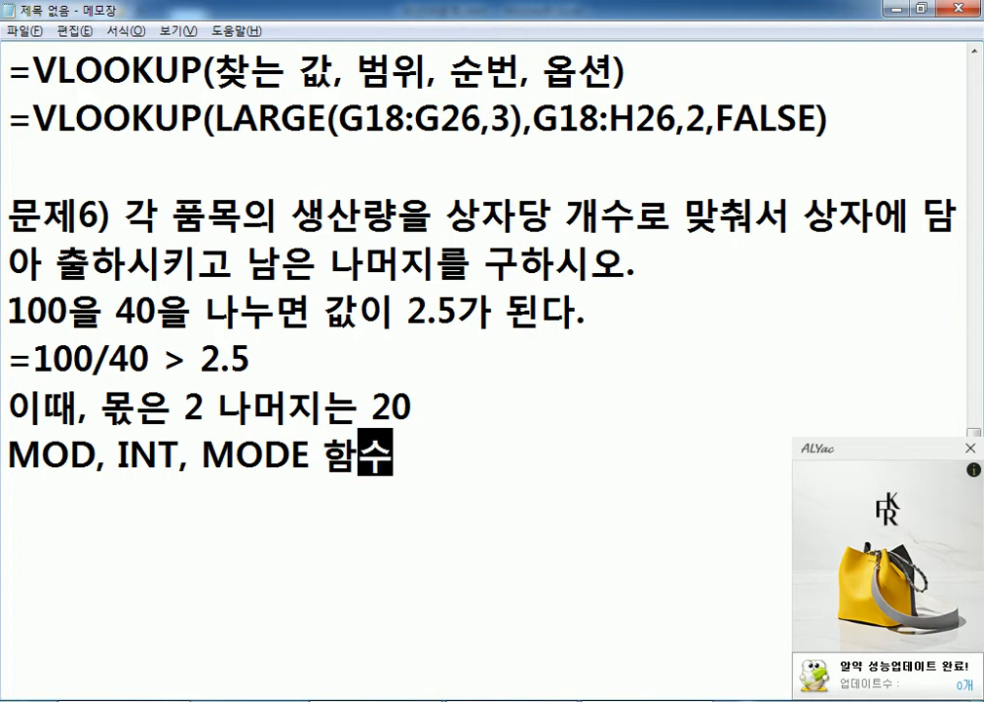
type("중에서 선택")
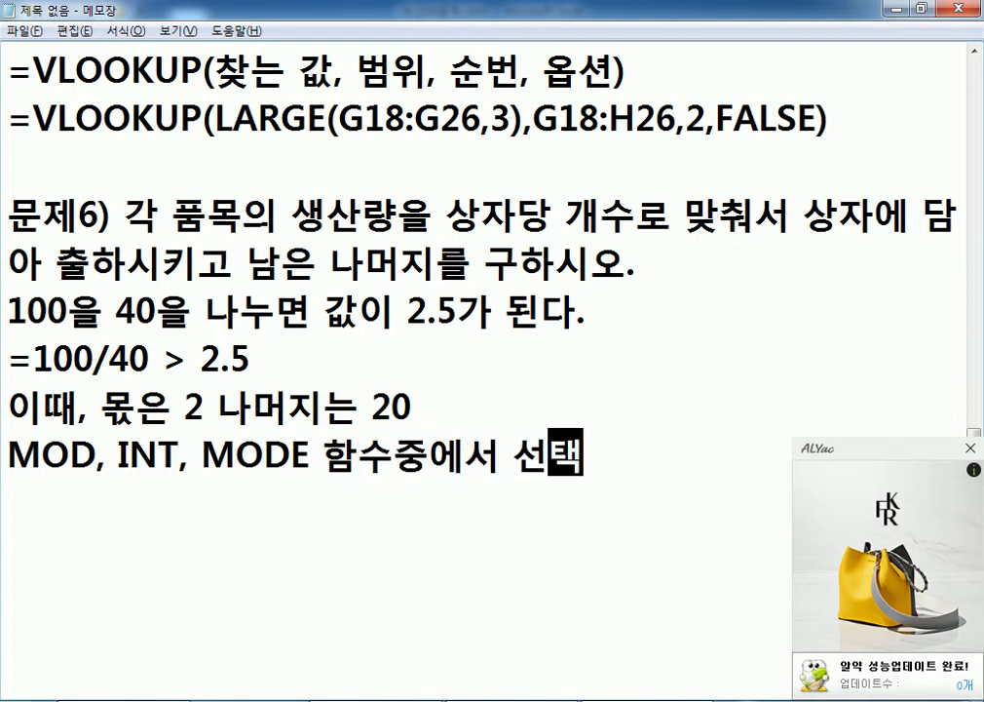
key("Return")
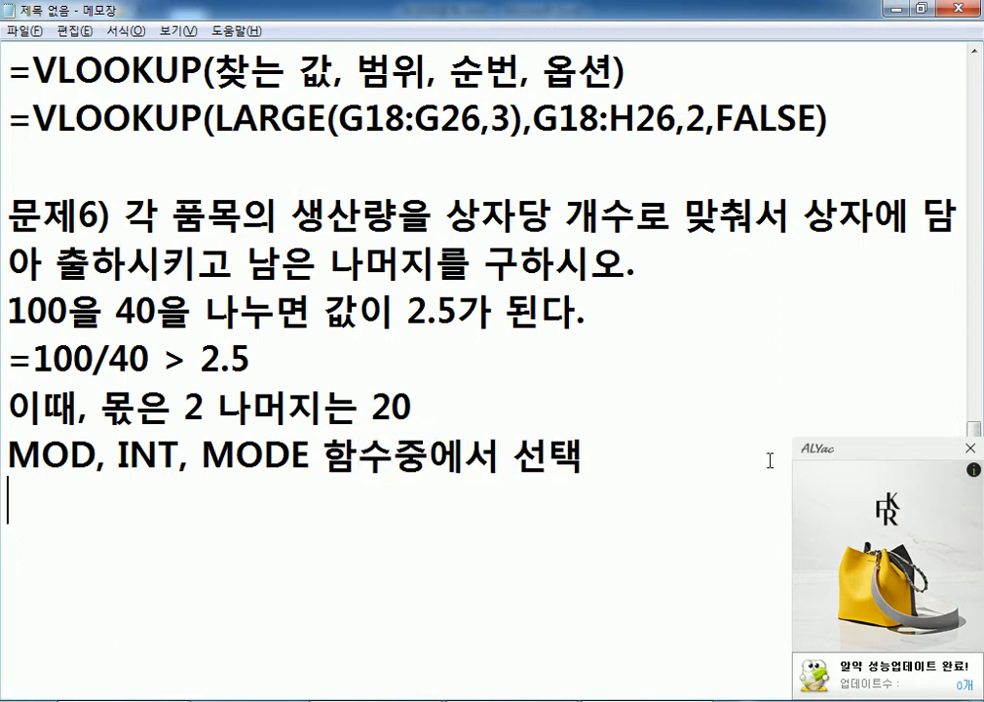
left_click(969, 450)
scroll(397, 472, "down", 1)
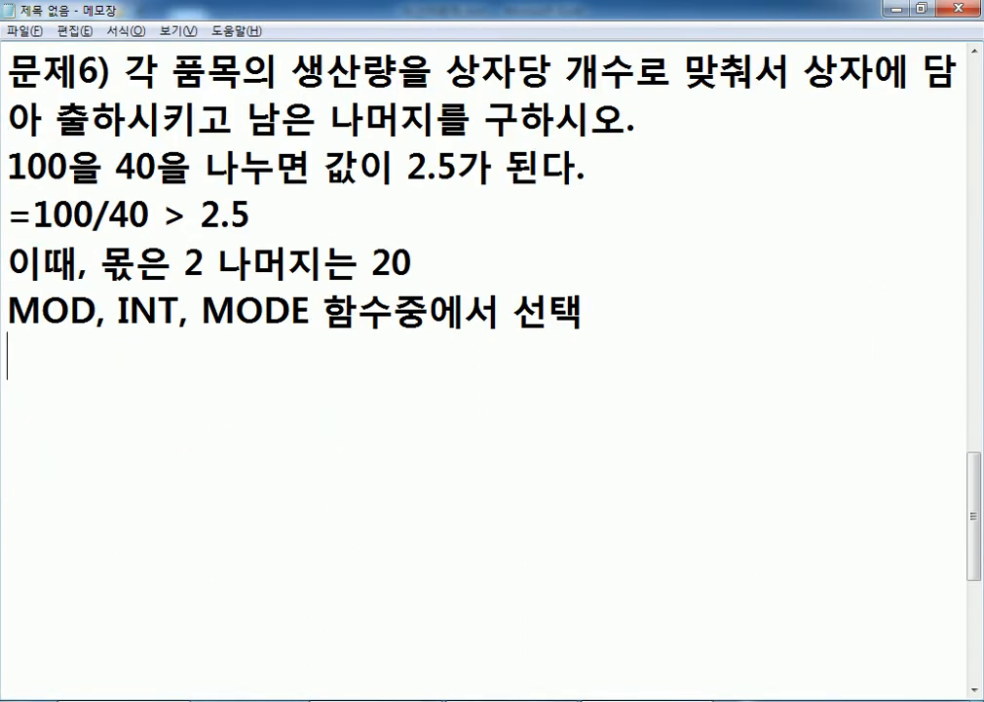
Switch to Excel and read the descriptions of the MOD and INT functions while starting a formula in D30.
key("alt+Tab")
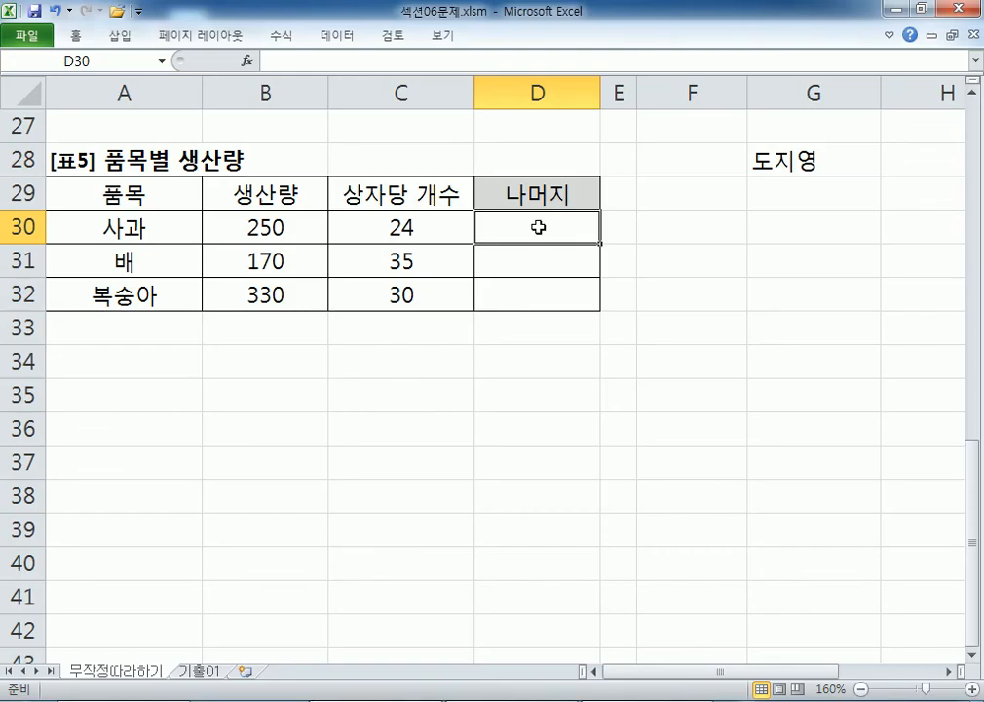
type("=MOD")
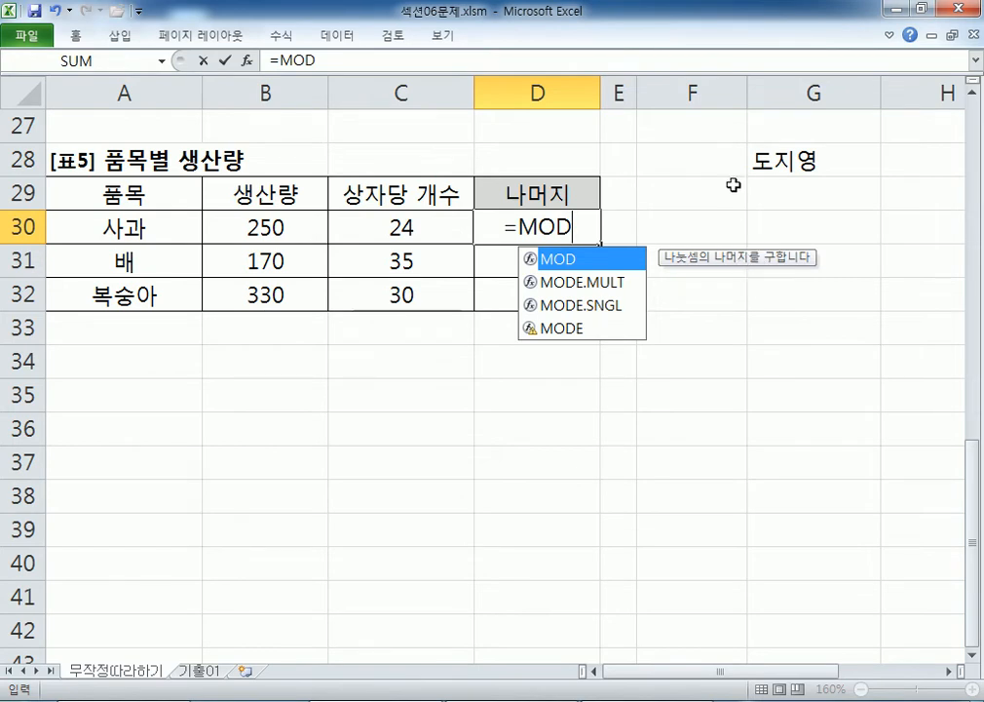
key("BackSpace")
key("BackSpace")
key("BackSpace")
type("I")
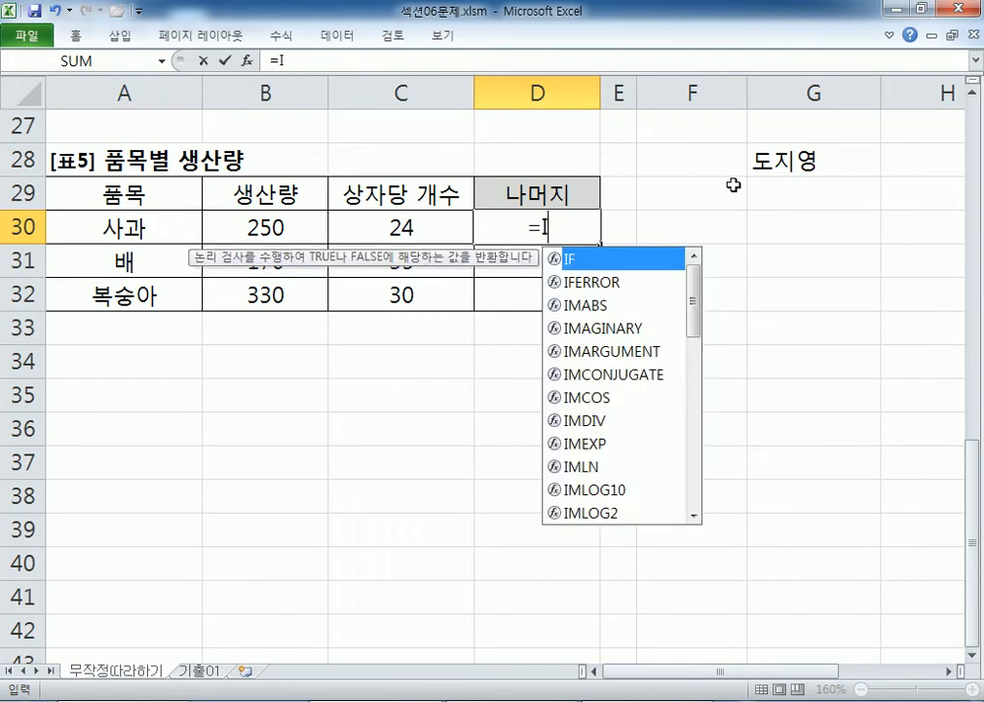
type("NT")
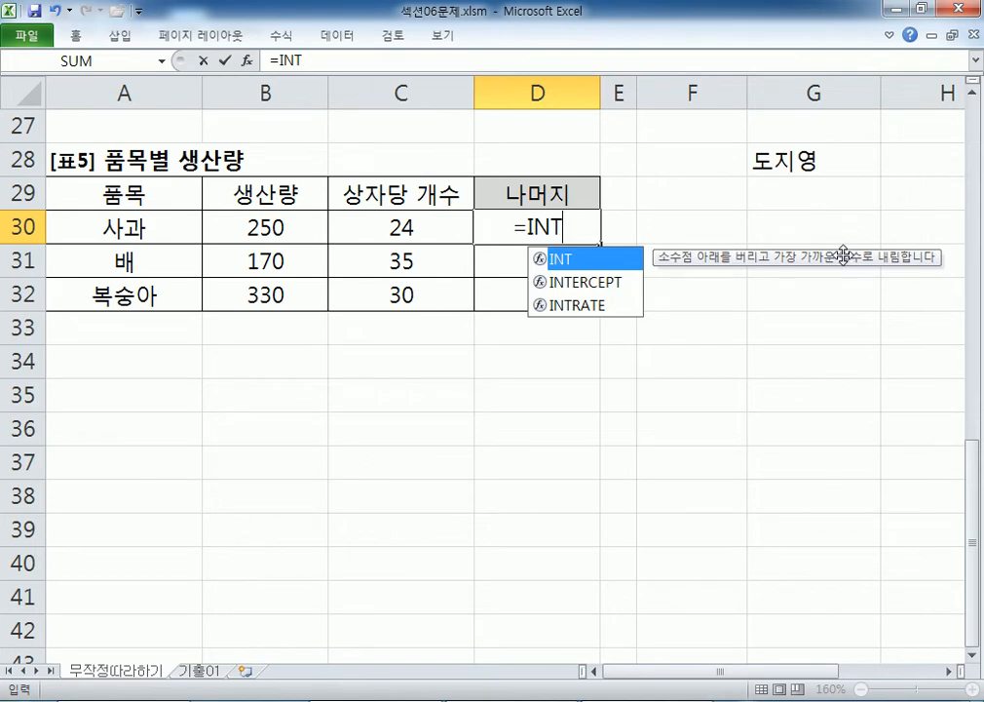
key("BackSpace")
key("BackSpace")
key("BackSpace")
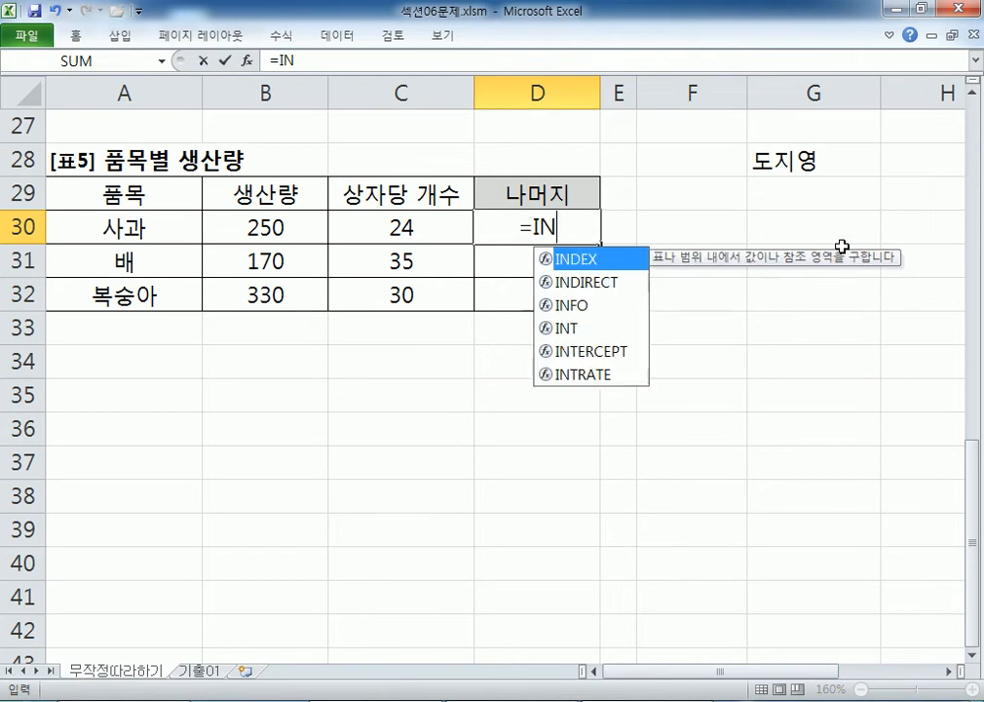
Read the description of the MODE function in D30 and cancel the formula entry.
type("MODE")
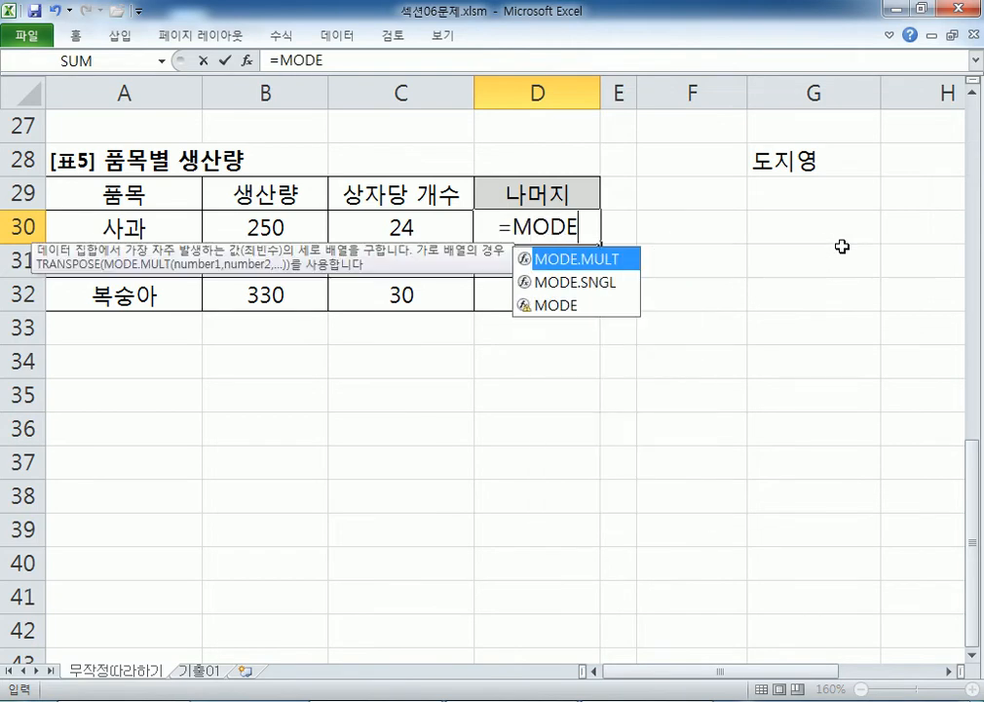
left_click(594, 306)
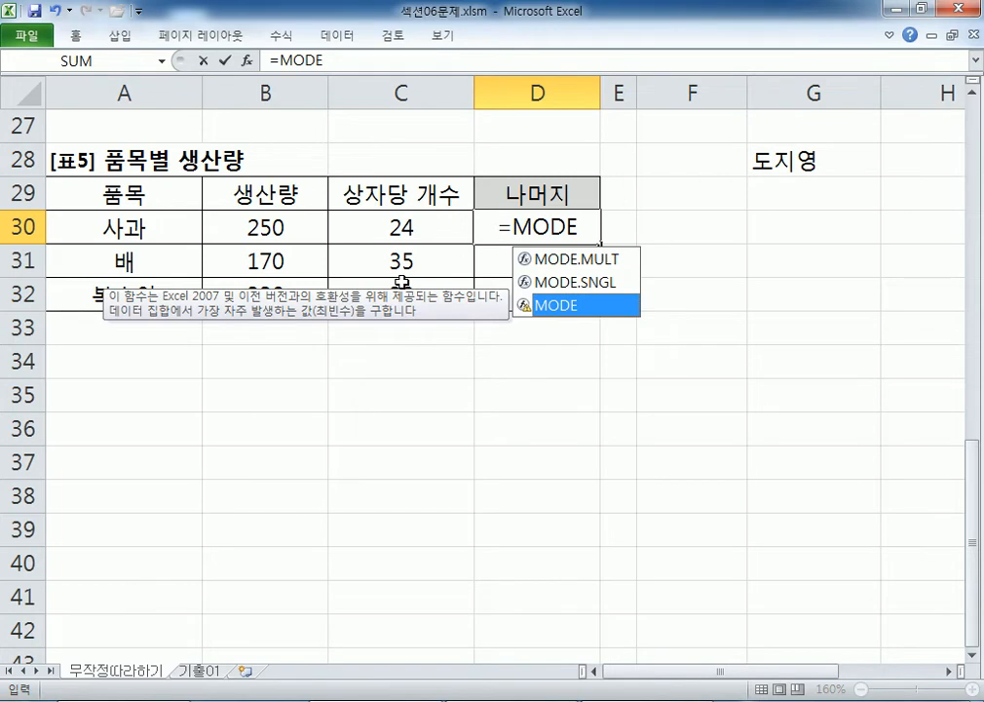
key("Escape")
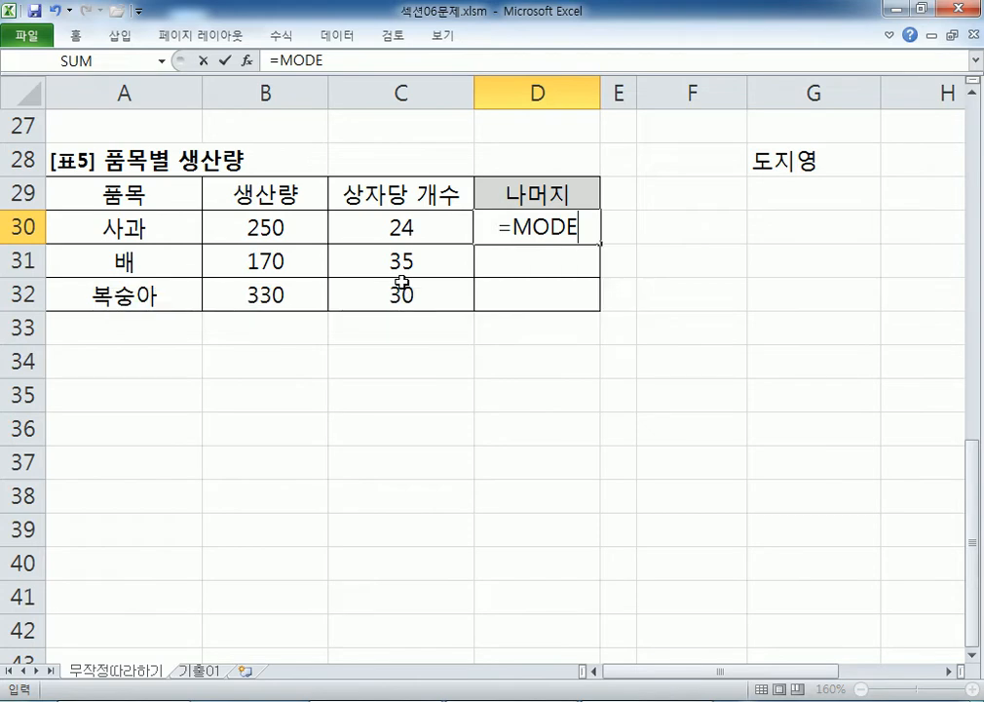
key("Escape")
key("Down")
key("Down")
key("Down")
key("Down")
Switch to Notepad and add the question "다음 중 가장 큰 값은?" with the first option "1. =INT(5.3)", leaving a blank line above.
key("alt+Tab")
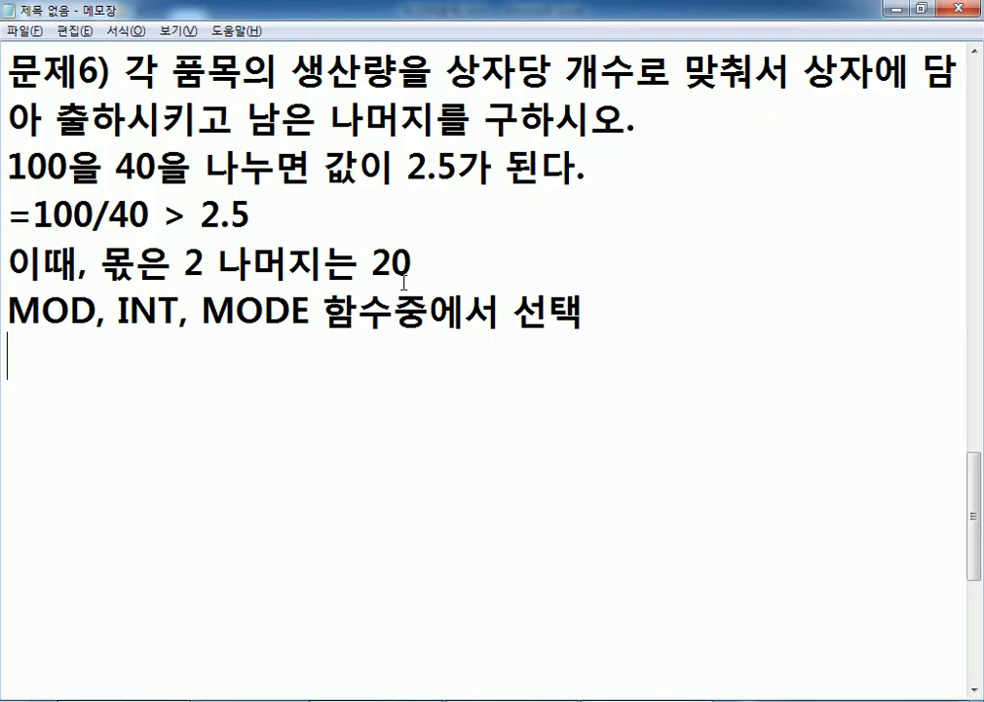
key("Return")
type("다으ㅁ 중 가장 ㅋ")
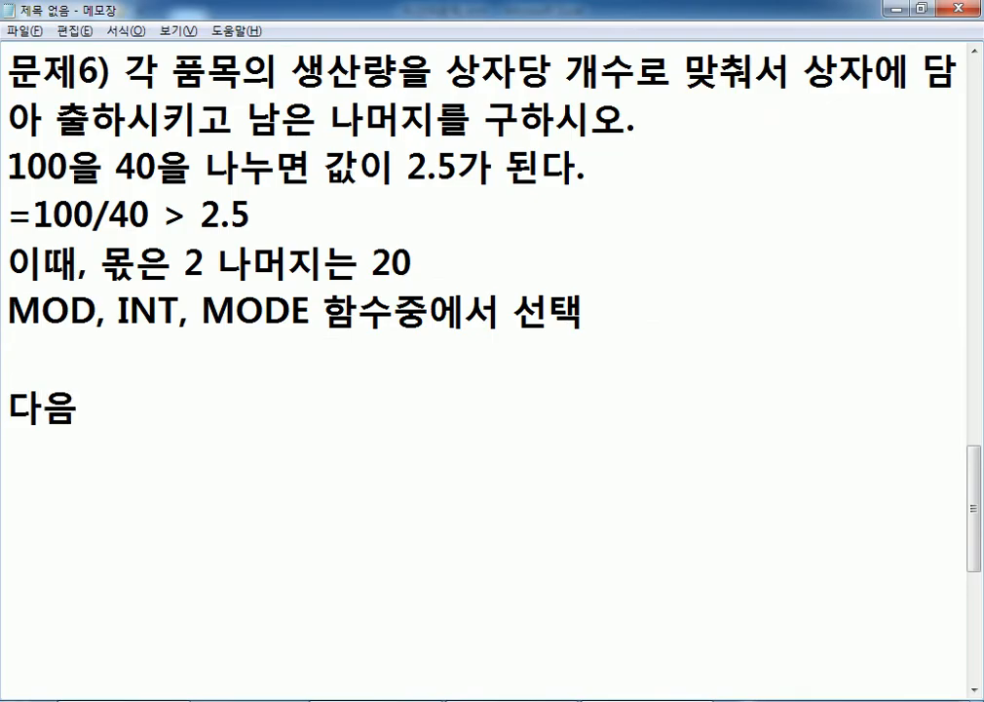
type("ㅡㄴ 값은?")
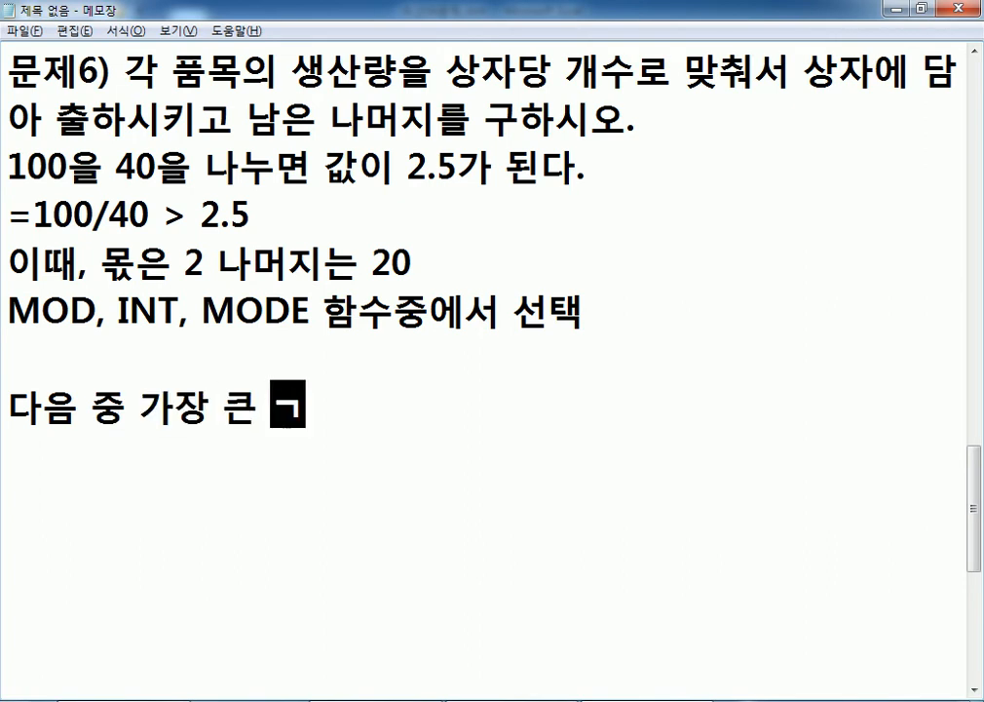
key("Return")
type("1. =INT(")
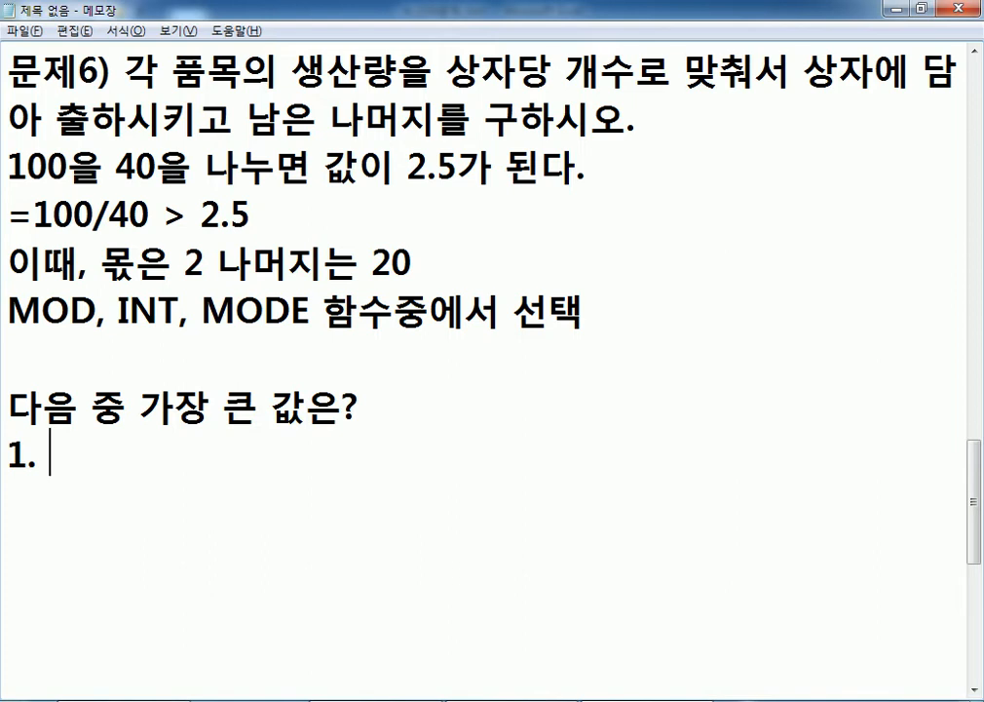
type("5.3)")
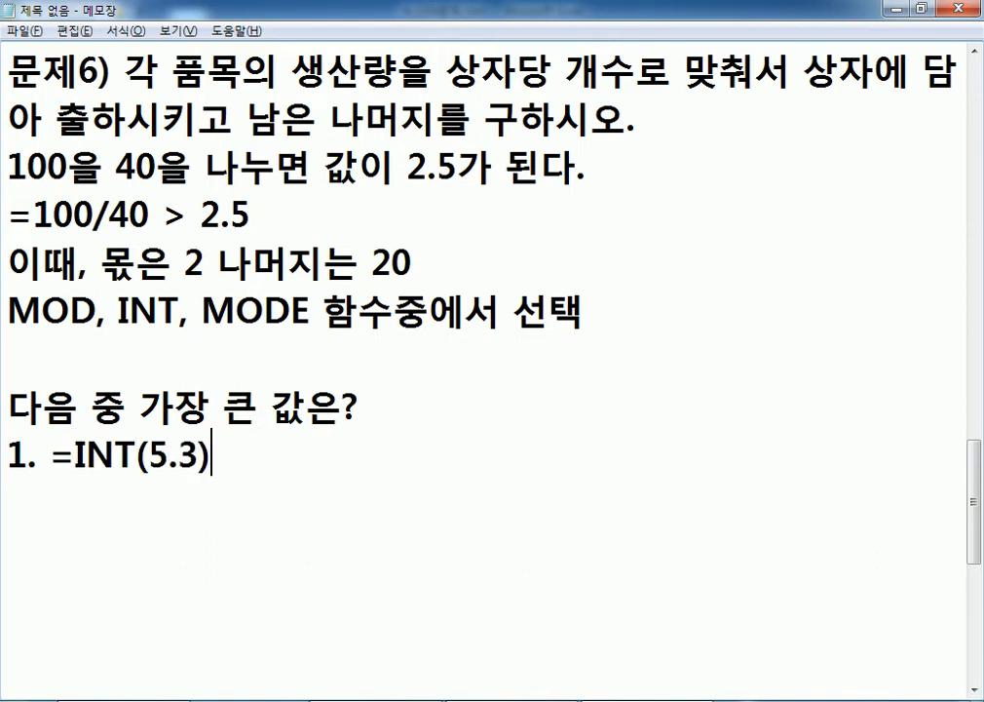
Add the second option "2. =MOD(100, 40)" on its own line.
key("Return")
type("2. ㅡㅐㅇ")
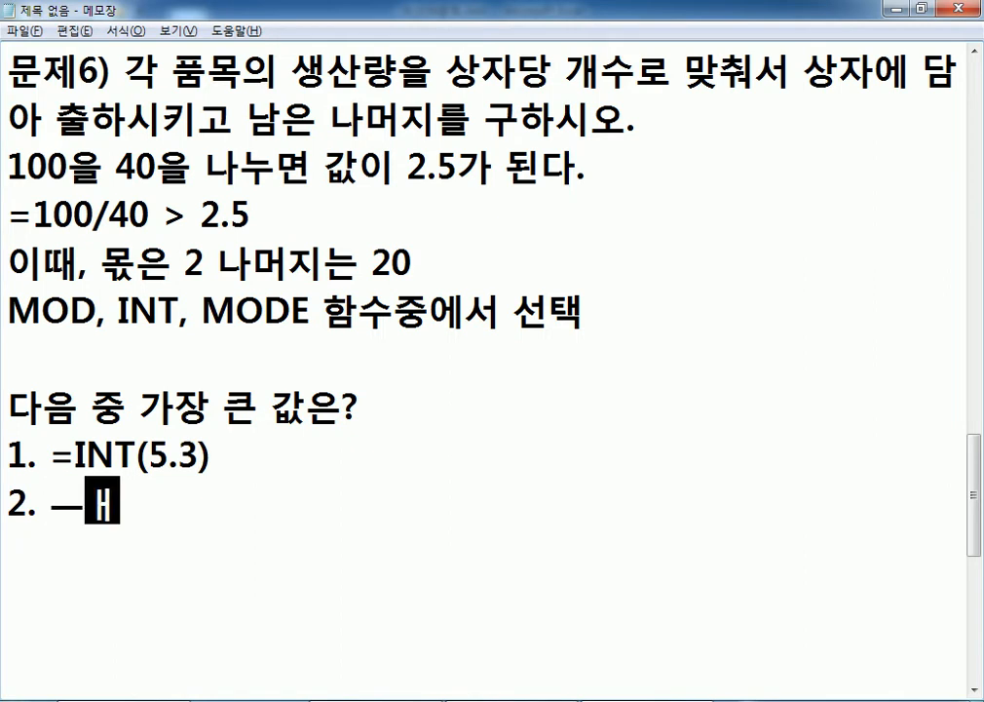
key("BackSpace")
key("BackSpace")
key("BackSpace")
type("=M")
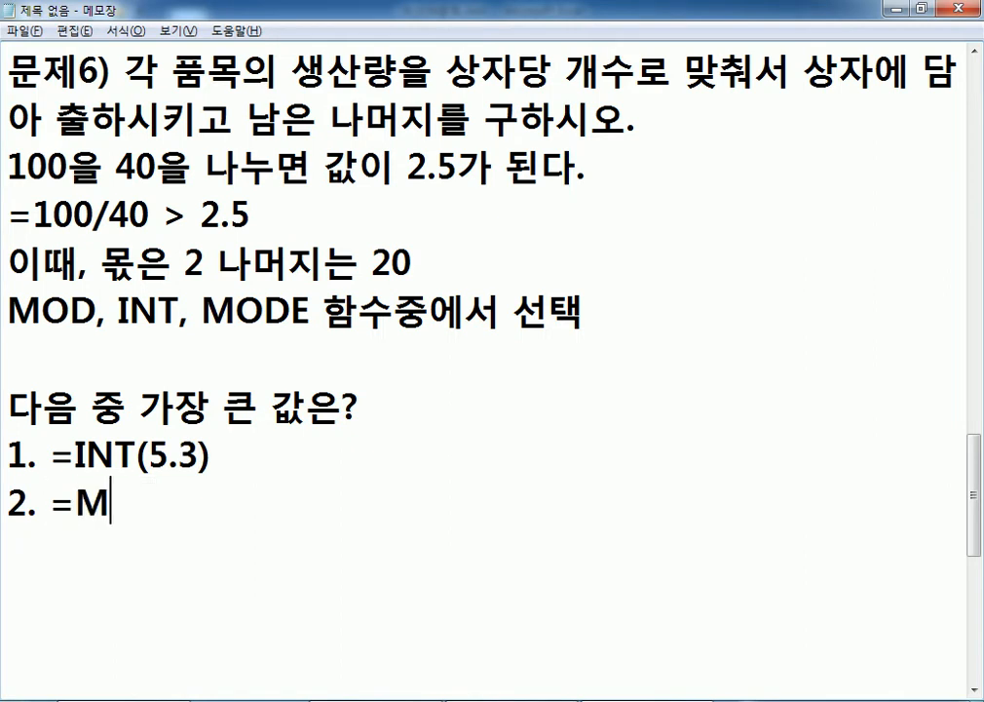
type("OD(100, 40)")
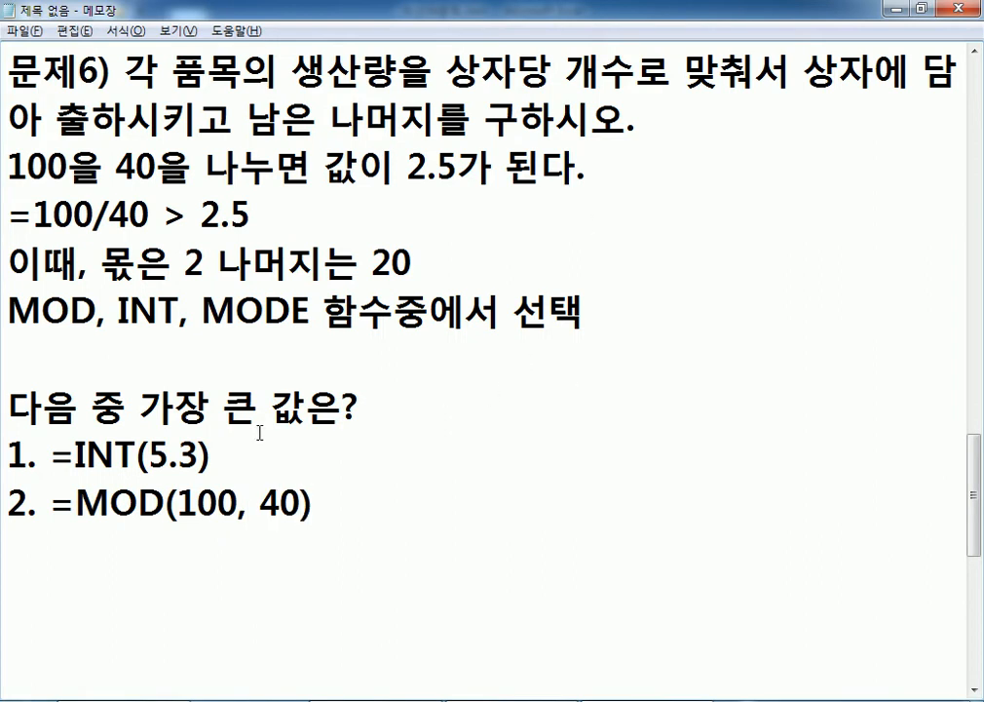
Add the third option "3. =MODE(20, 20, 30, 30, 30, 40)" and start a new line.
key("Return")
type("3.")
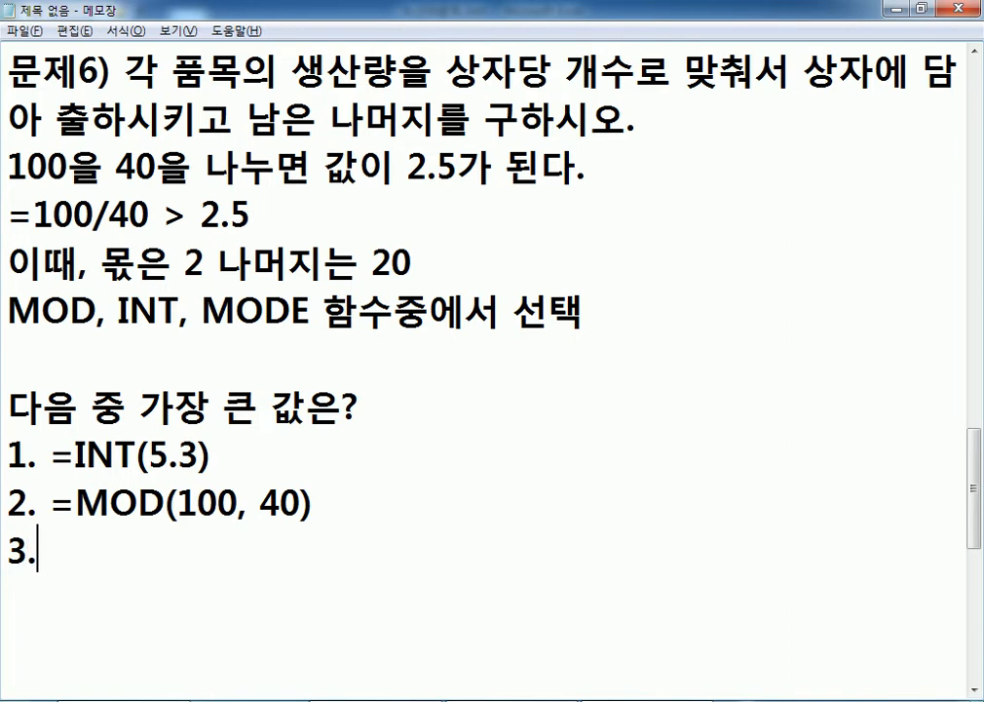
type(" =ㅡㅐ")
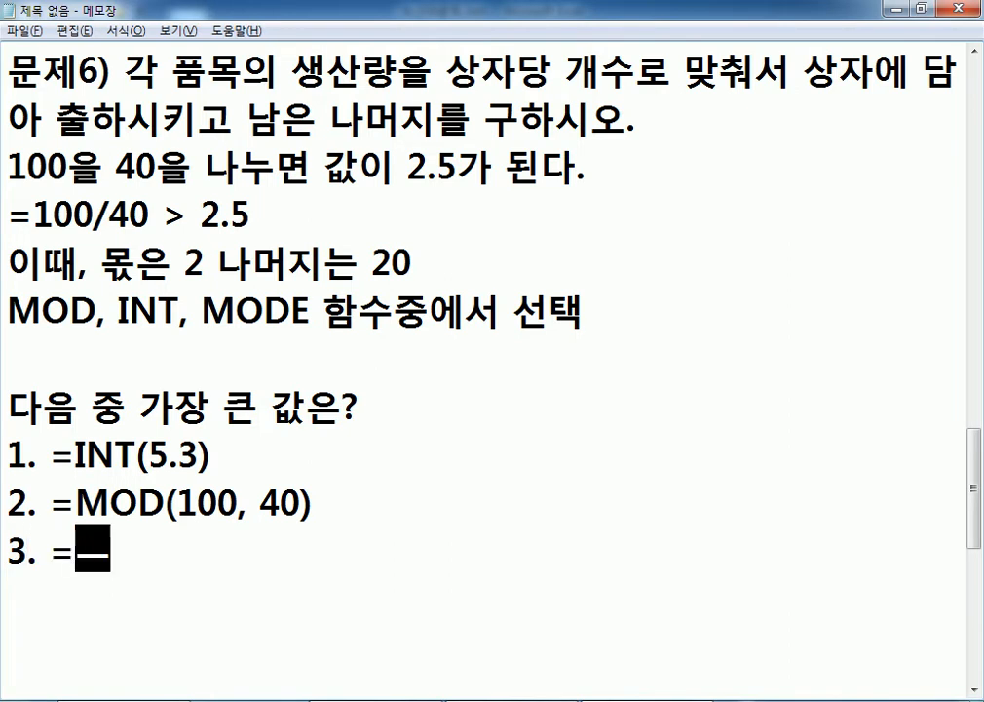
key("BackSpace")
key("BackSpace")
key("Hangul")
type("MODE(20, 20, 30")
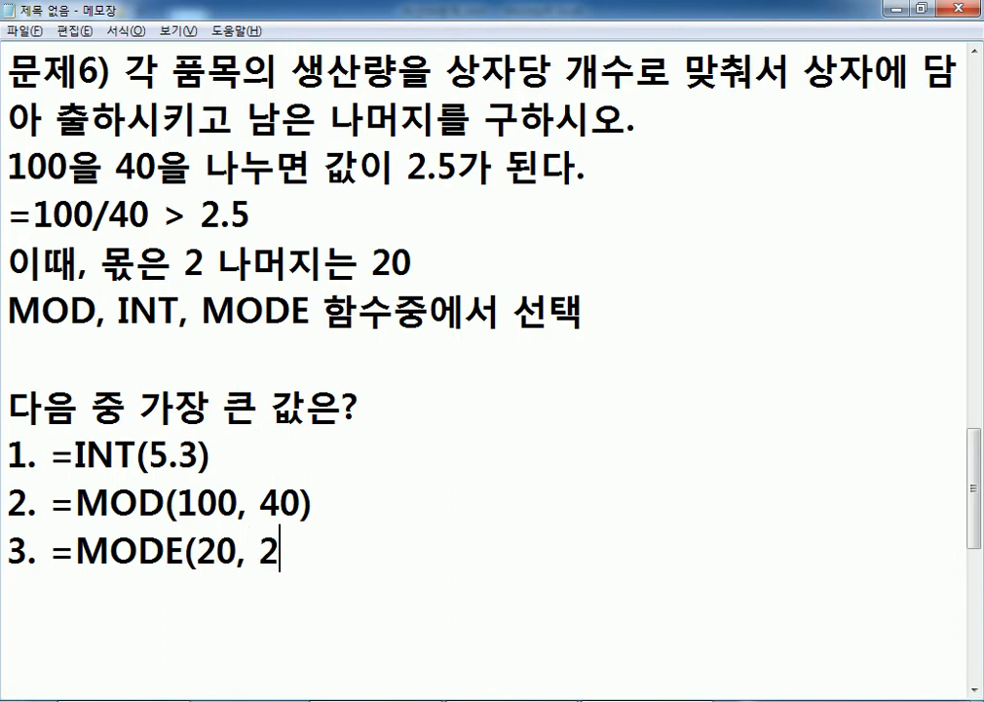
type("30, 30,")
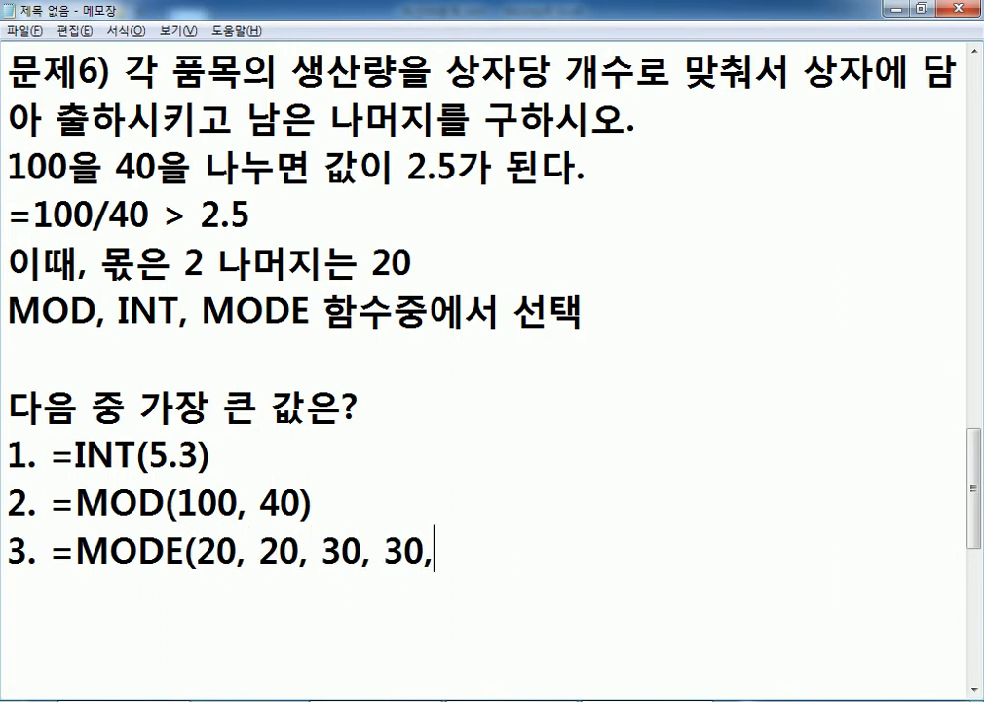
type(" 40)")
key("Return")
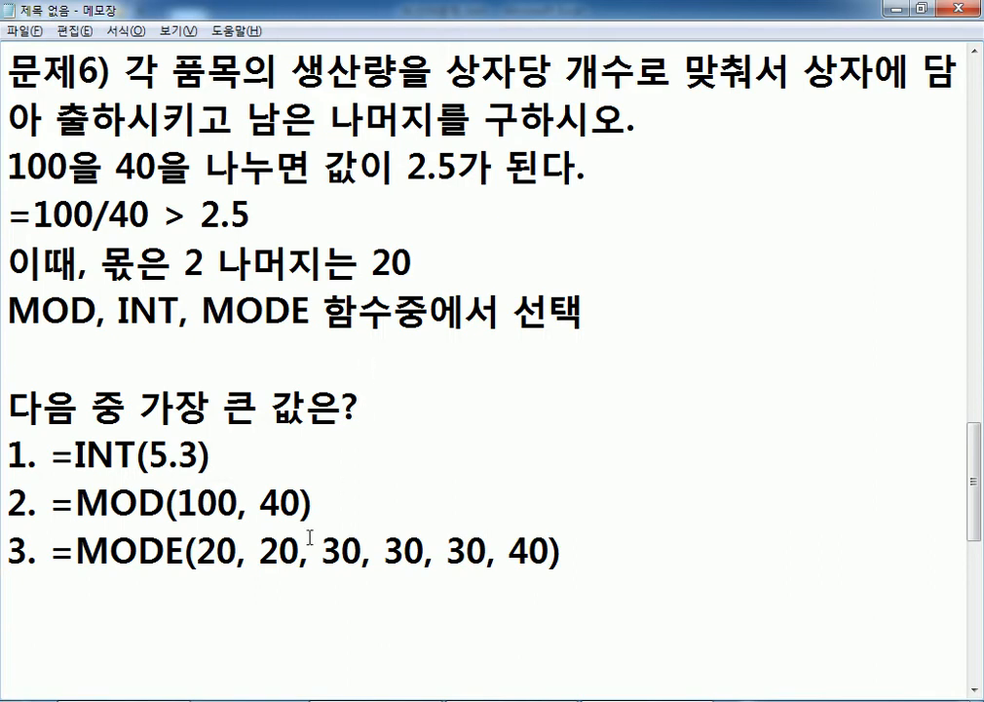
Append the answers ": 5", ": 20" and ": 30" to the INT, MOD and MODE options, and return to the blank line below.
left_click_drag(325, 552, 488, 552)
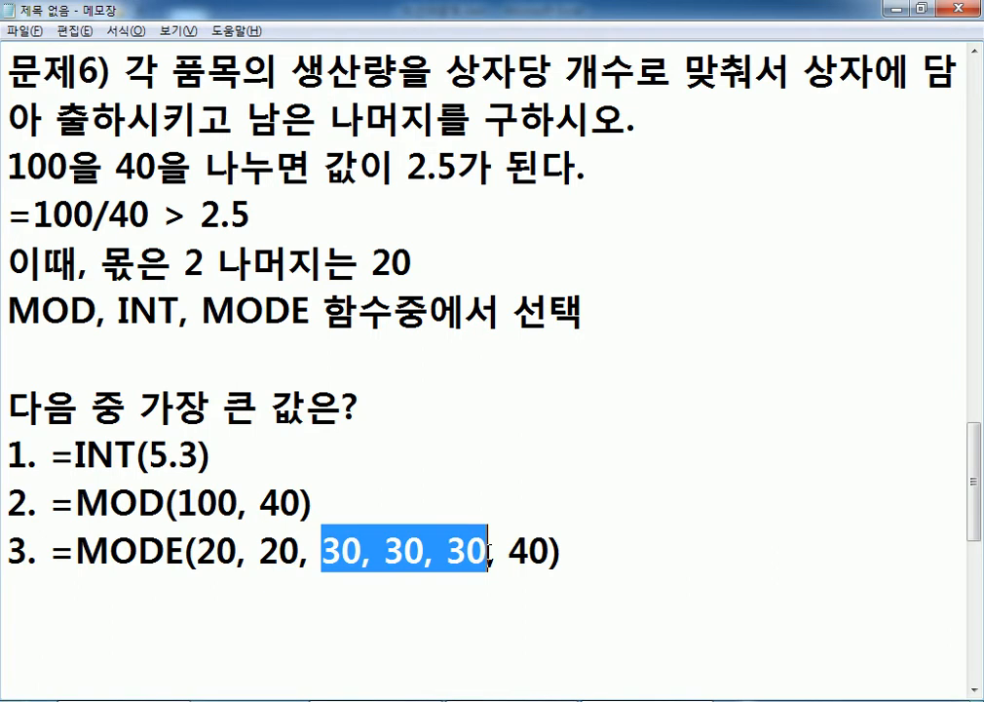
left_click(256, 583)
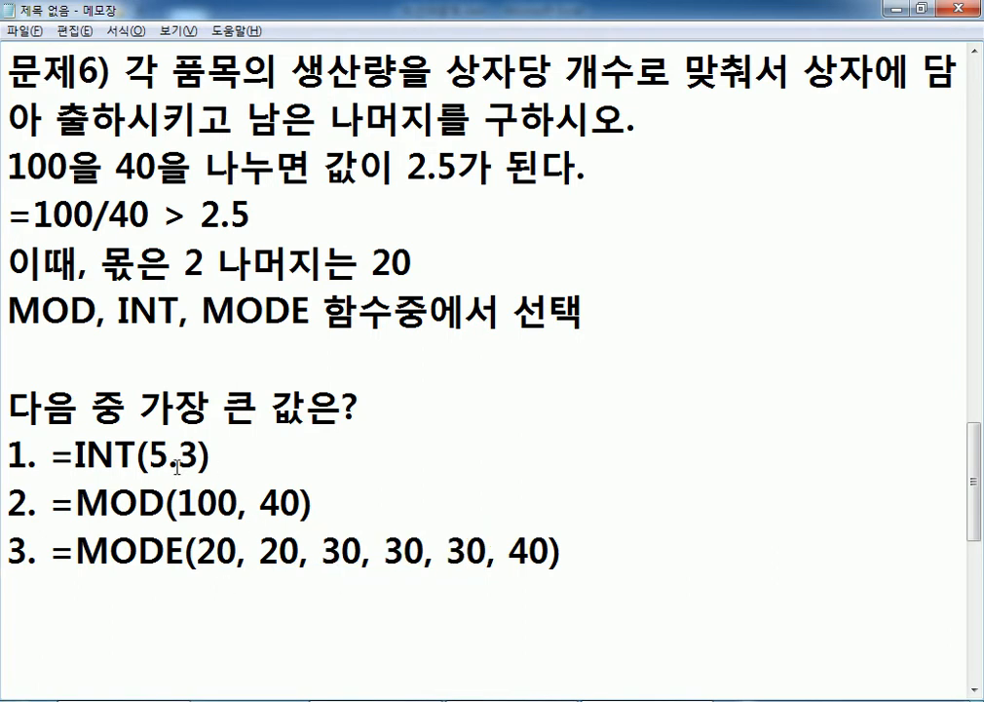
left_click_drag(148, 455, 166, 455)
left_click(226, 457)
type(": 5")
key("Down")
key("End")
type(": 20")
key("Down")
key("End")
type(": 30")
left_click_drag(110, 553, 439, 567)
left_click(408, 558)
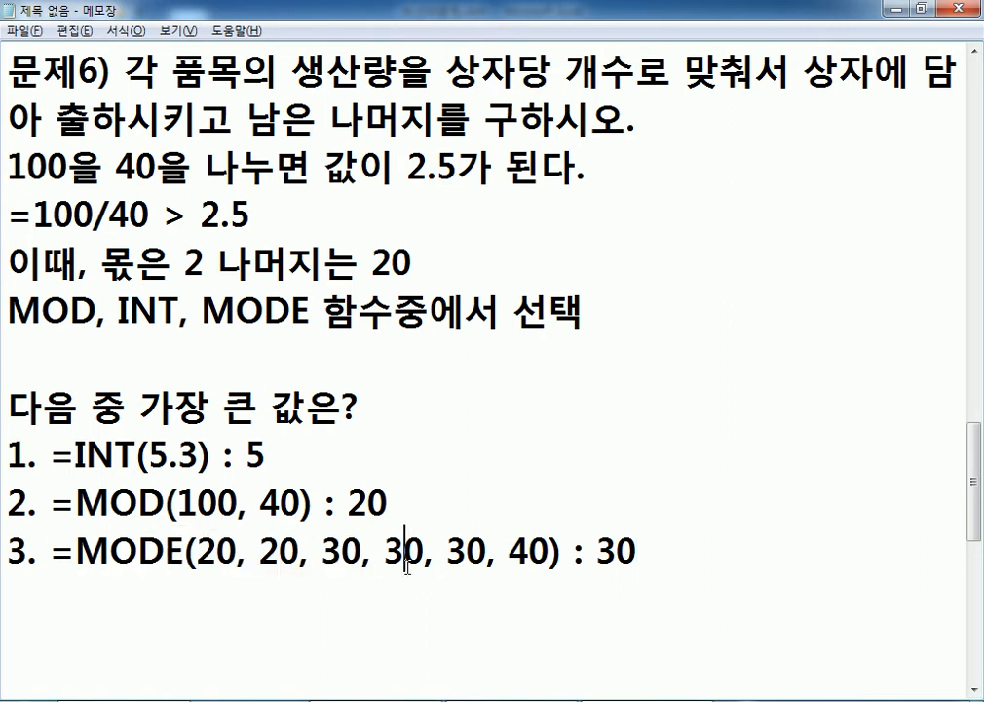
left_click(22, 608)
scroll(170, 413, "down", 1)
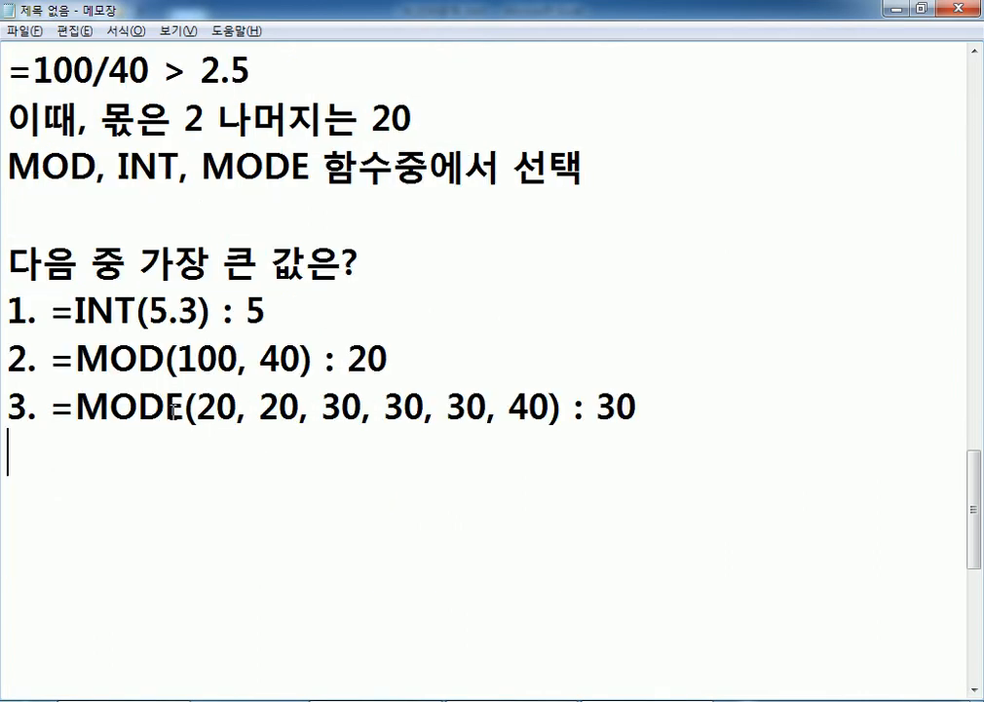
Switch to Excel and enter a MOD formula in D30 for the remainder of B30 divided by C30.
key("alt+Tab")
left_click(563, 228)
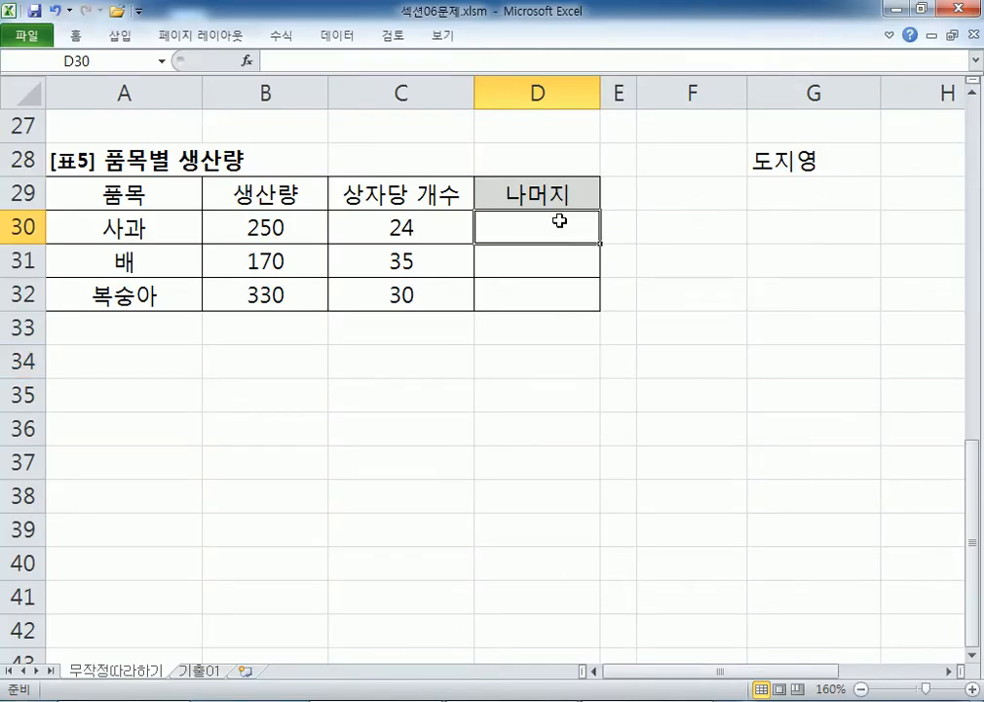
type("=MOD")
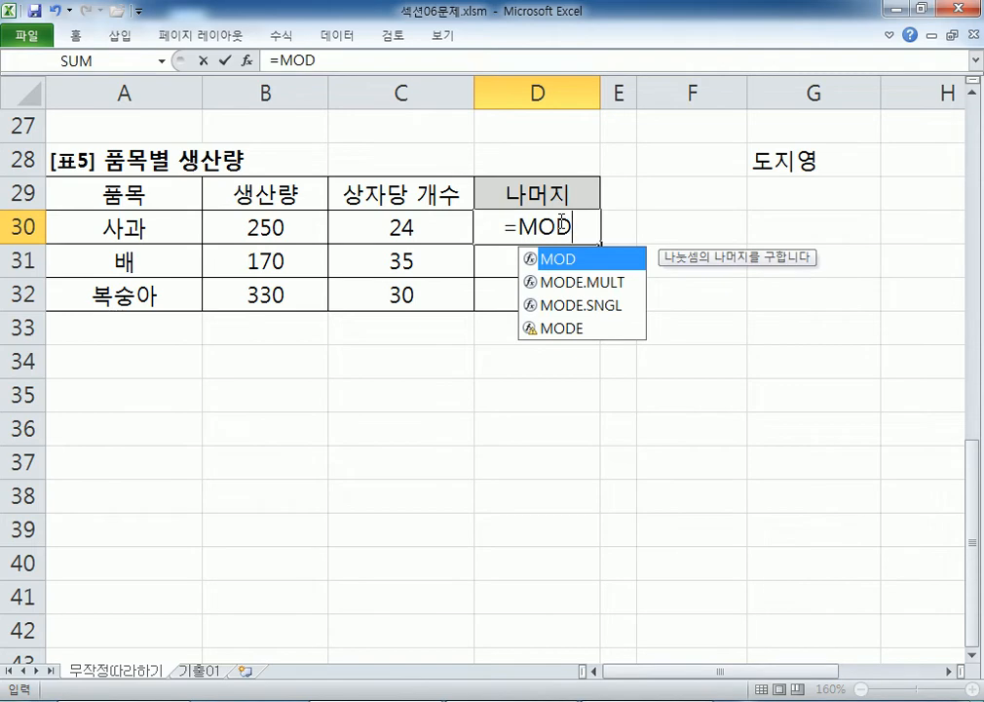
type("(")
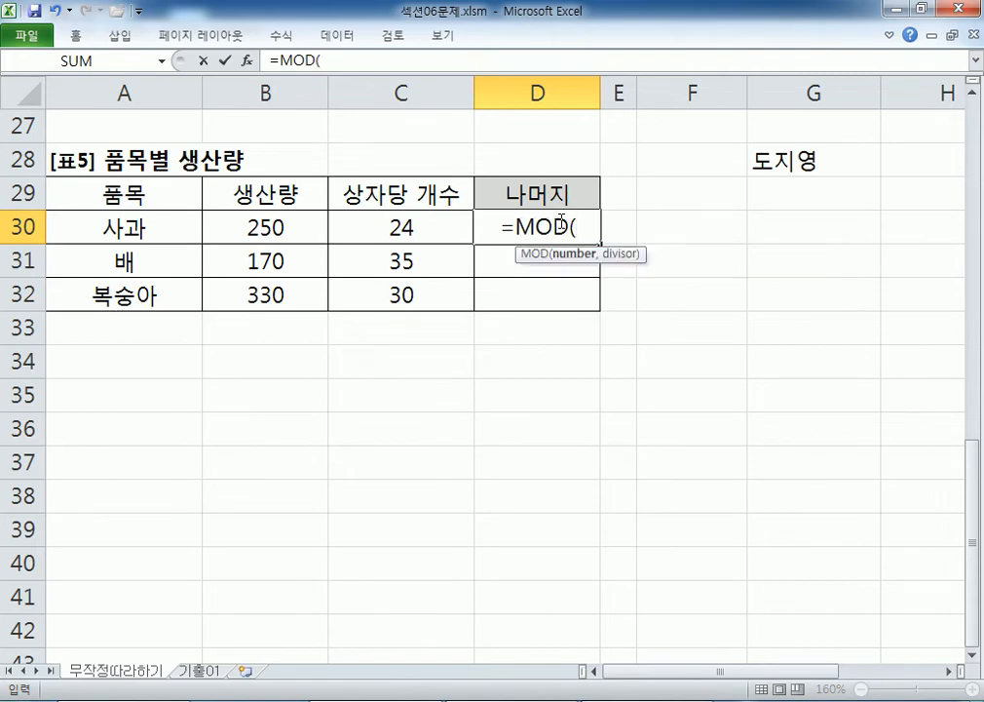
left_click(254, 225)
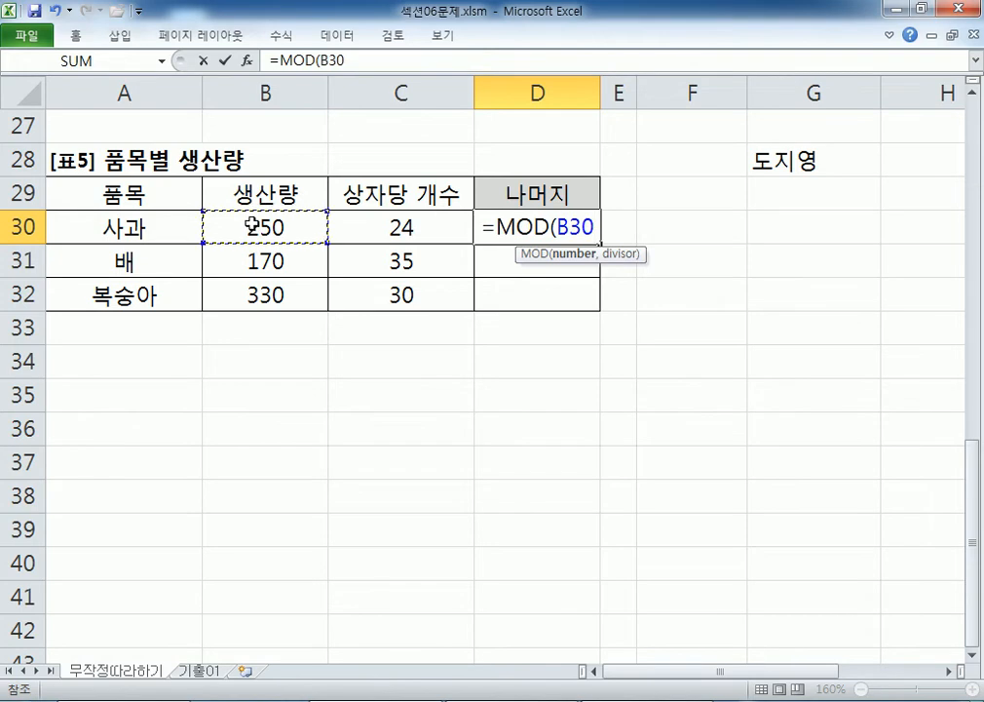
type(",")
left_click(343, 220)
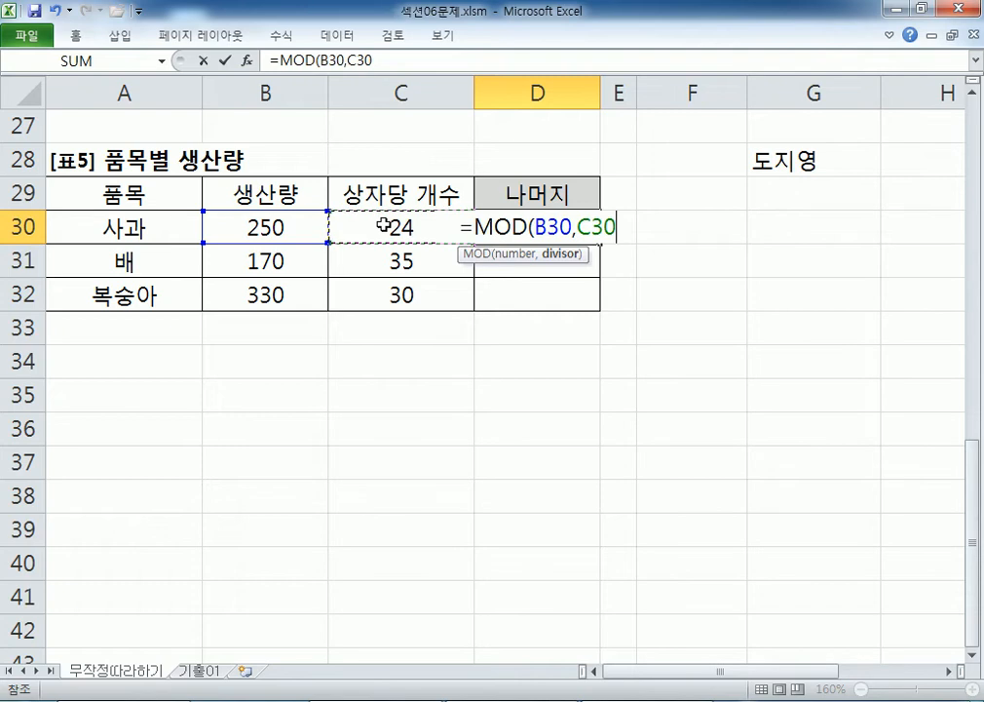
key("Return")
Fill the remainder formula from D30 down to D32, check the results, and switch back to Notepad.
left_click(542, 225)
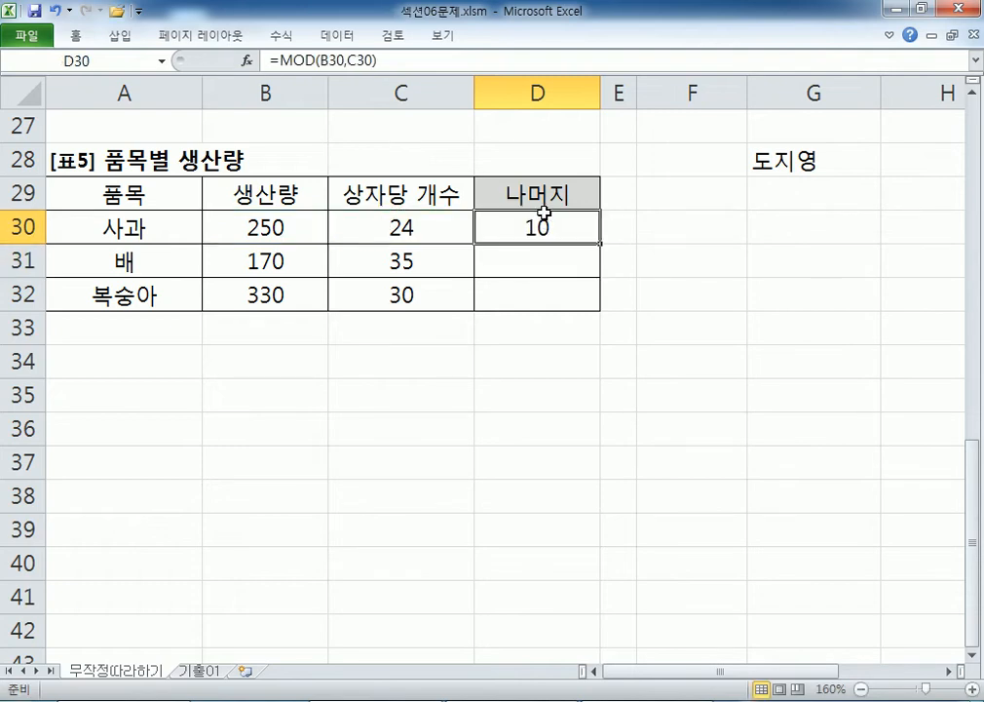
left_click_drag(599, 244, 589, 312)
left_click(533, 234)
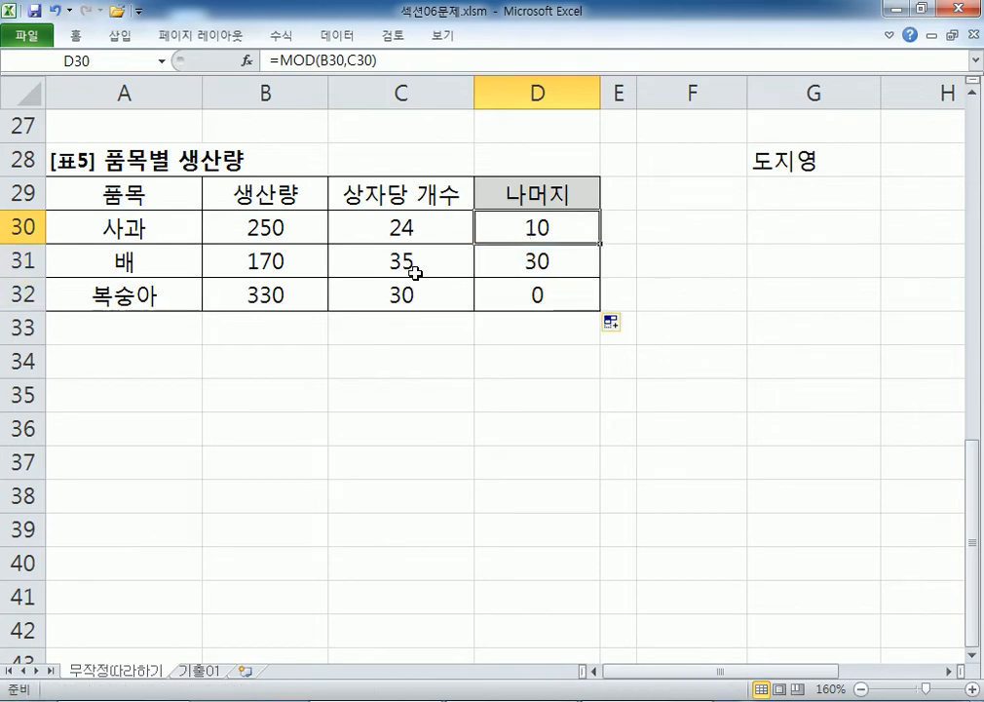
left_click(421, 294)
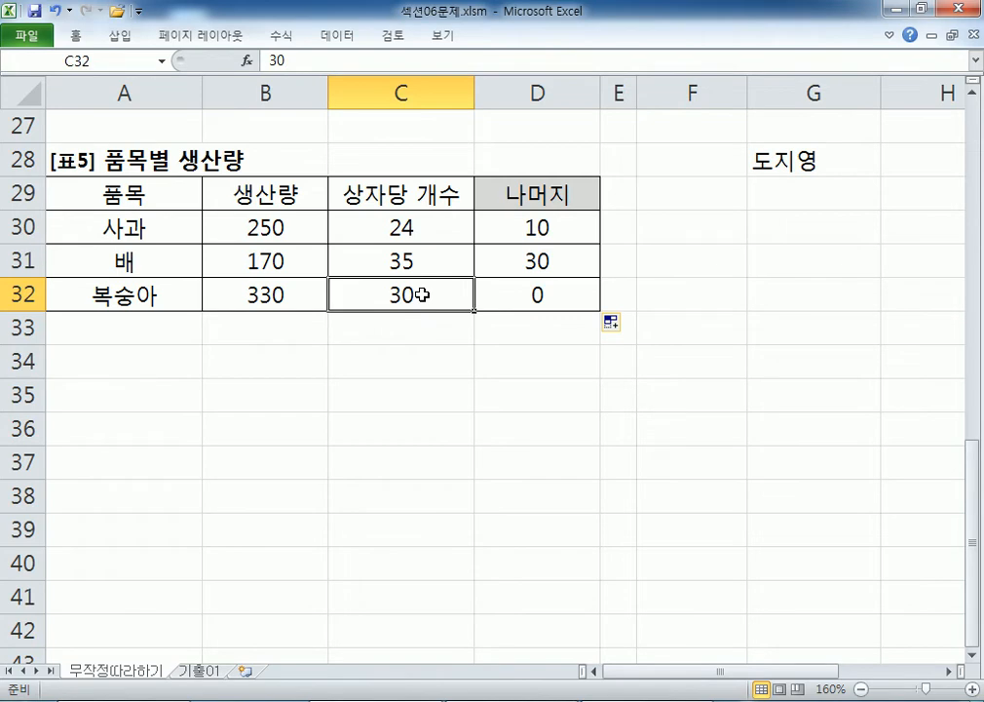
left_click(515, 231)
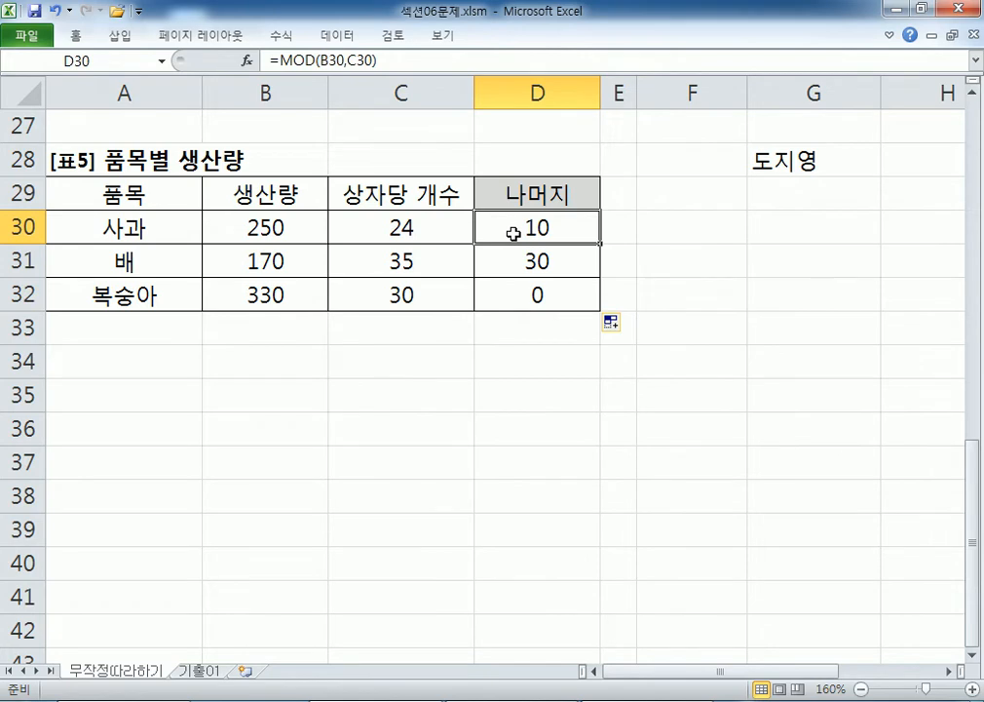
key("alt+Tab")
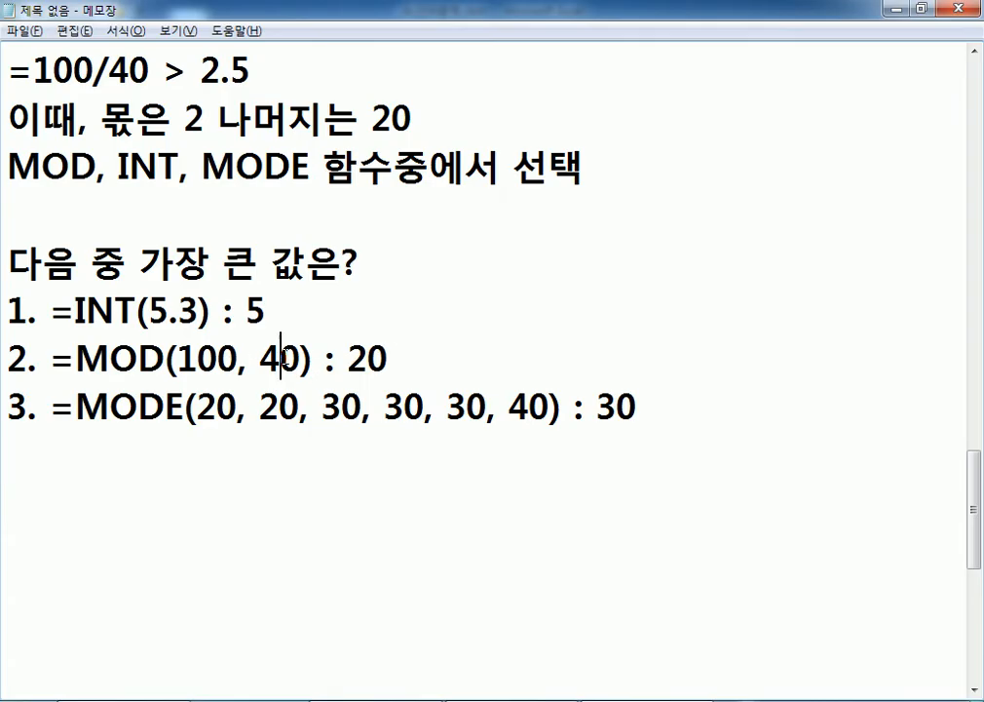
Below the MODE option, leave a blank line and begin a bulleted note with "* 어떤수 M을 ".
left_click(387, 362)
scroll(379, 335, "down", 2)
left_click(161, 183)
key("Return")
type("* DJ")
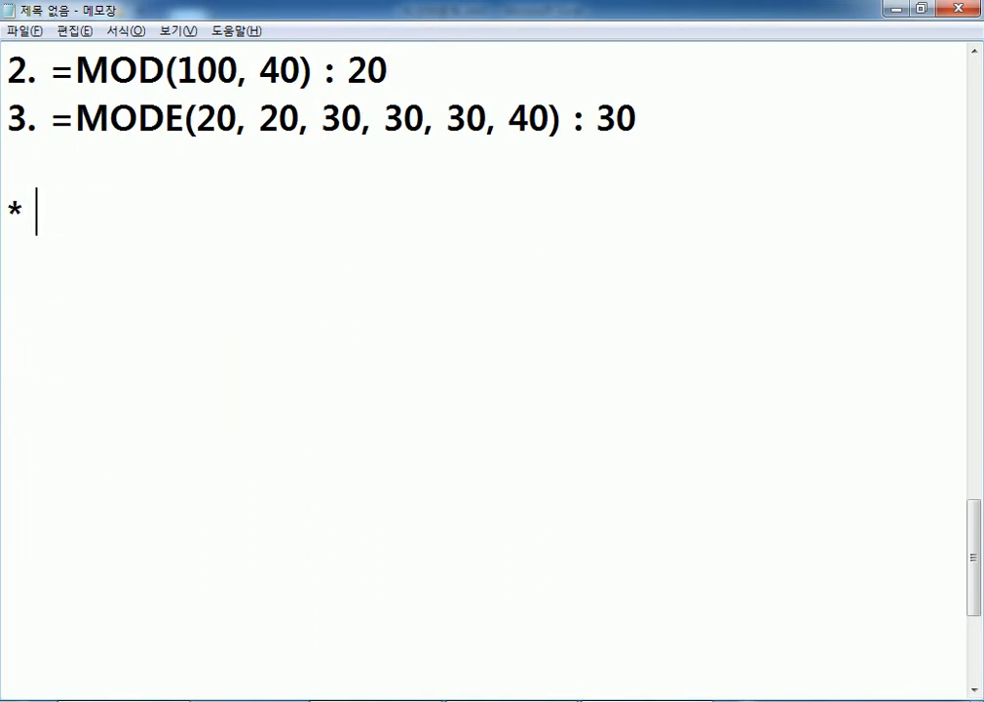
key("BackSpace")
key("BackSpace")
key("Hangul")
type("어 ㄸ")
key("BackSpace")
key("BackSpace")
type("떤수를")
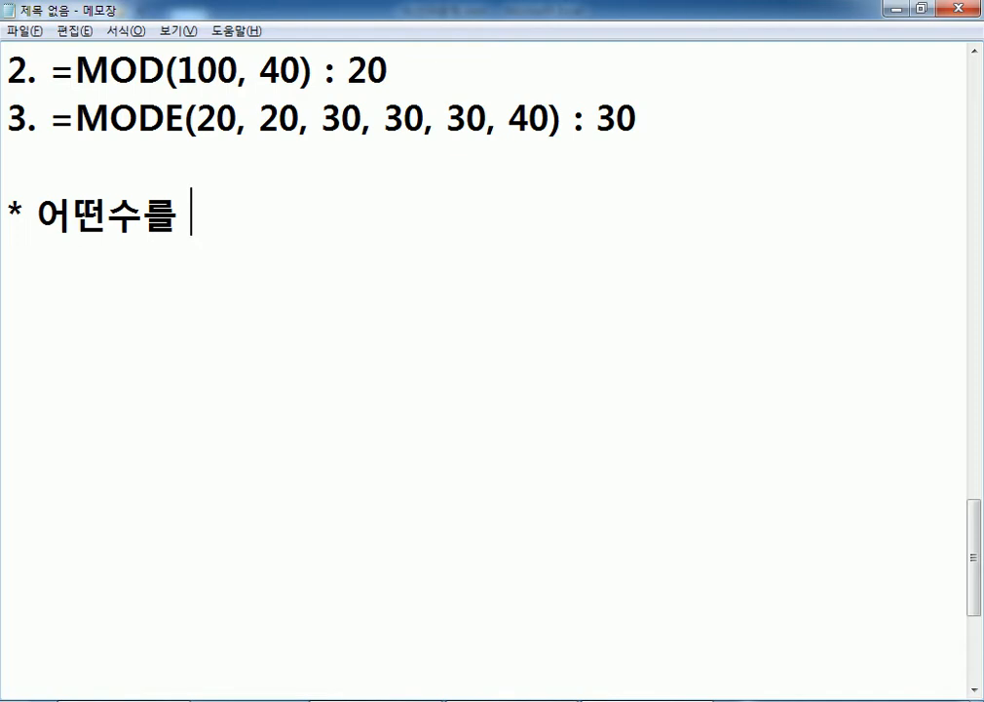
key("BackSpace")
key("BackSpace")
type("m")
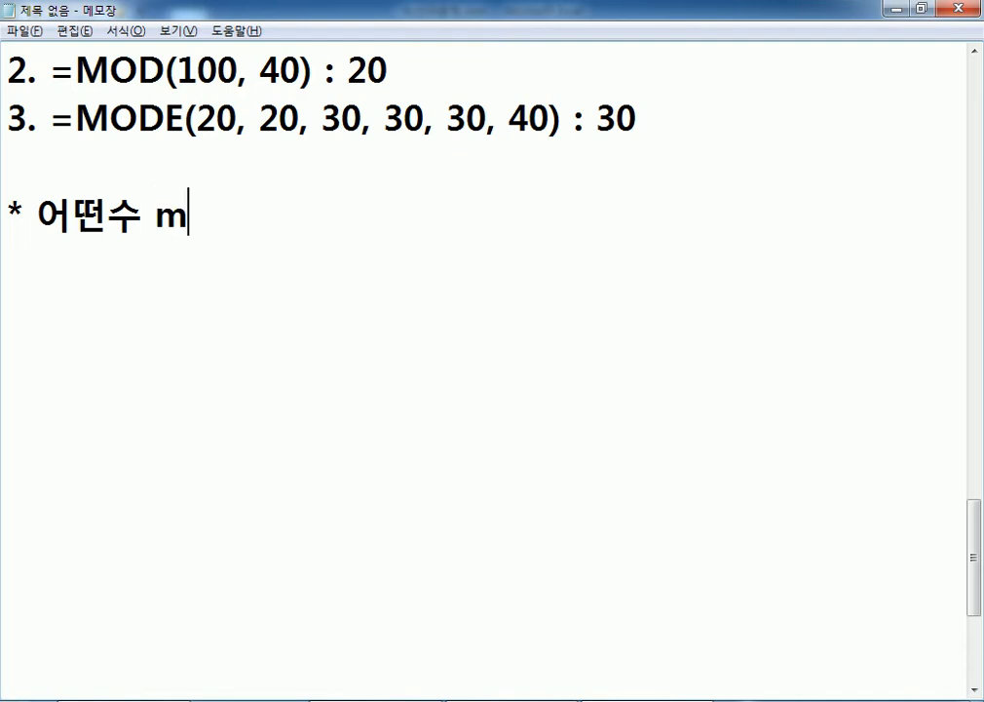
key("BackSpace")
type("M")
key("Hangul")
type("으ㄹ")
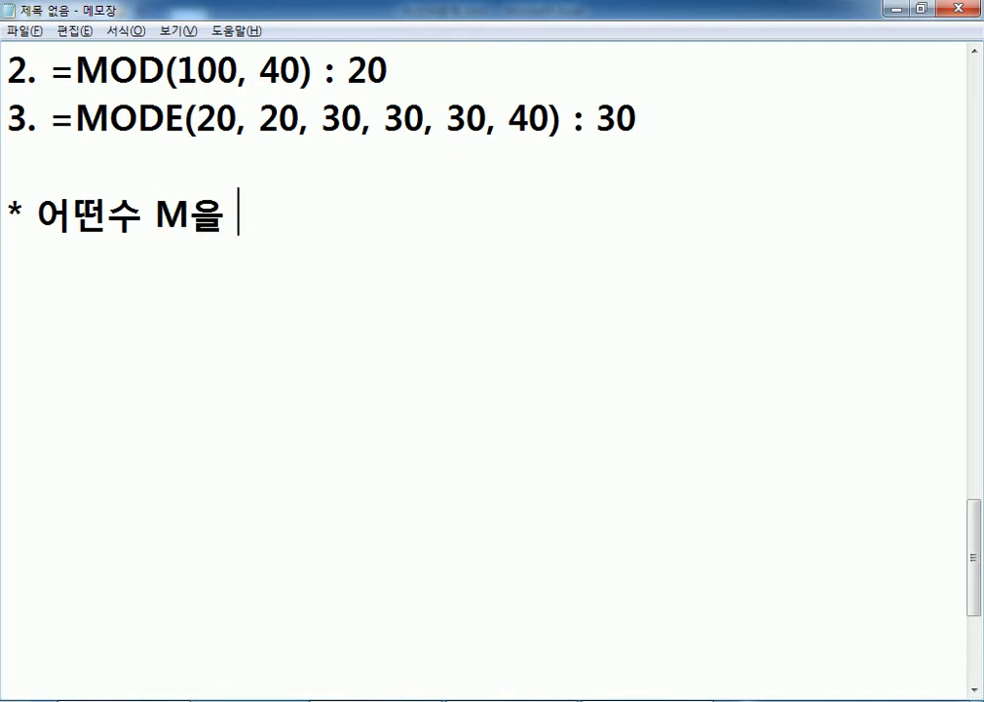
Complete the bulleted sentence with "n으로 나누었더니 나머지가 0이 되었다." and start a new line.
key("Hangul")
type("n")
key("Hangul")
type("으로 나")
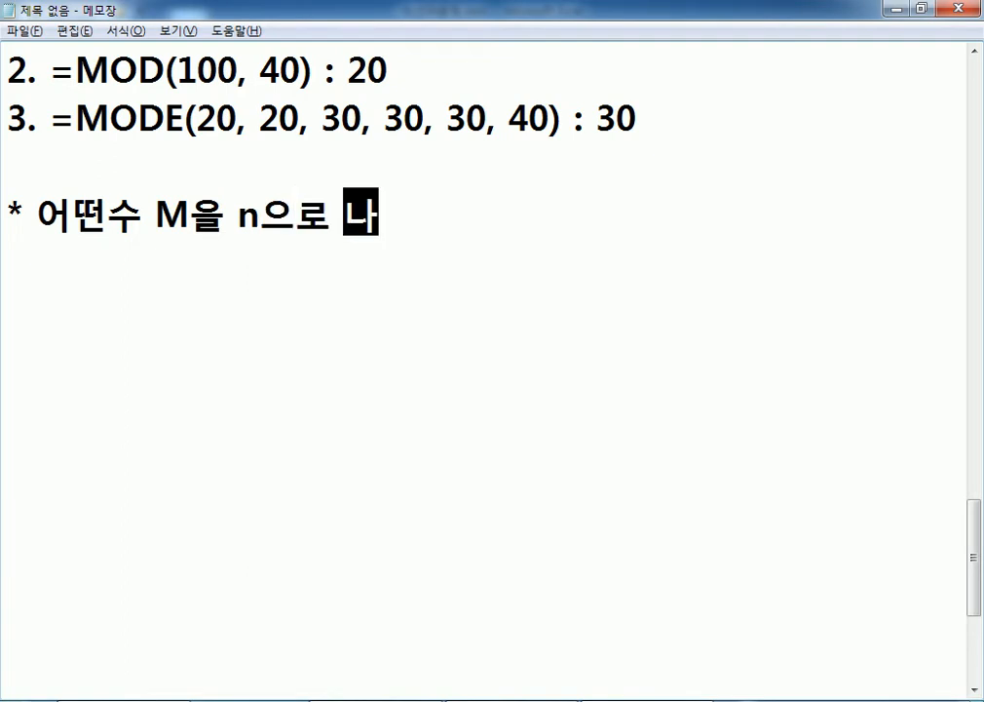
type("누어ㅆ더ㅗㄴ")
key("BackSpace")
key("BackSpace")
type("니 나먼")
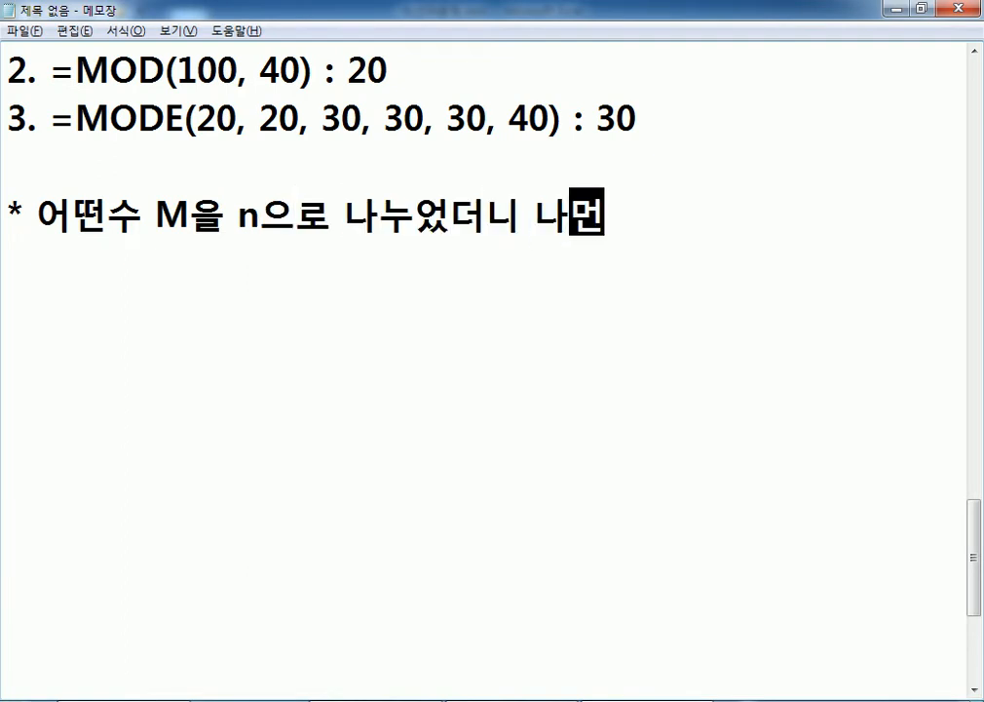
key("BackSpace")
type("지가 0")
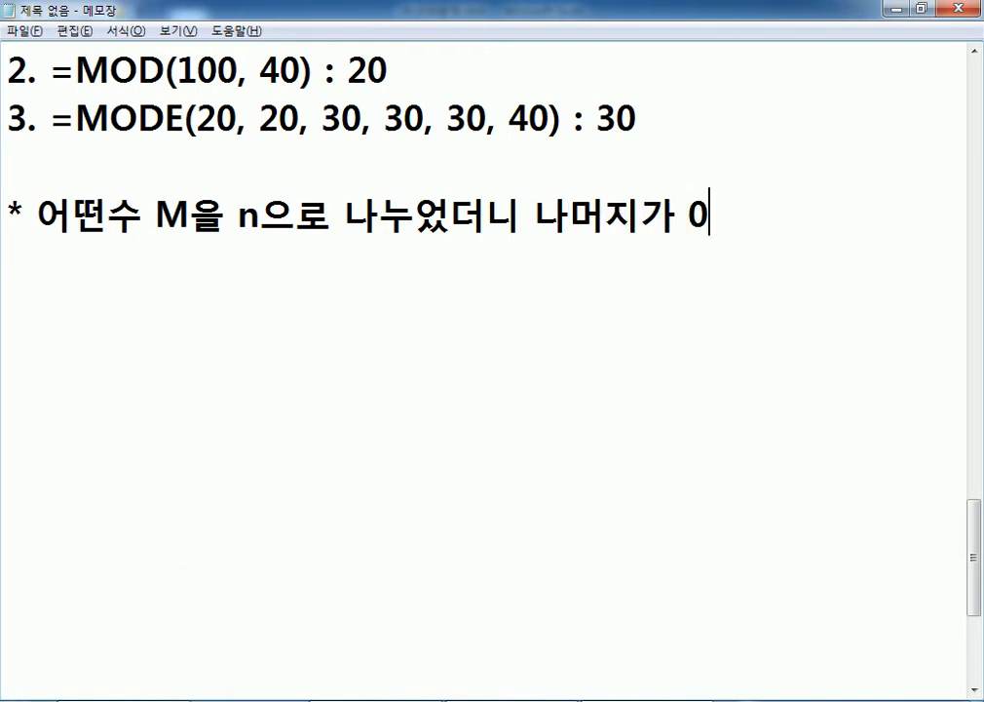
type("이 되었다.")
key("Return")
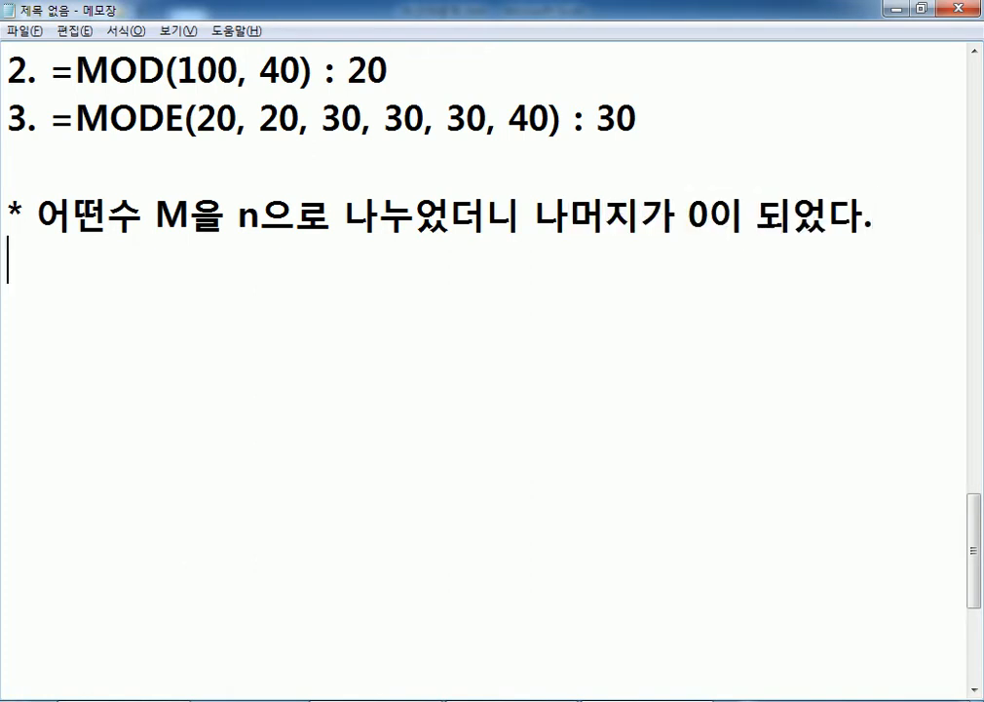
Insert a space between "어떤" and "수" in the sentence about dividing M by n.
key("Up")
key("Right")
key("Right")
key("Right")
key("Right")
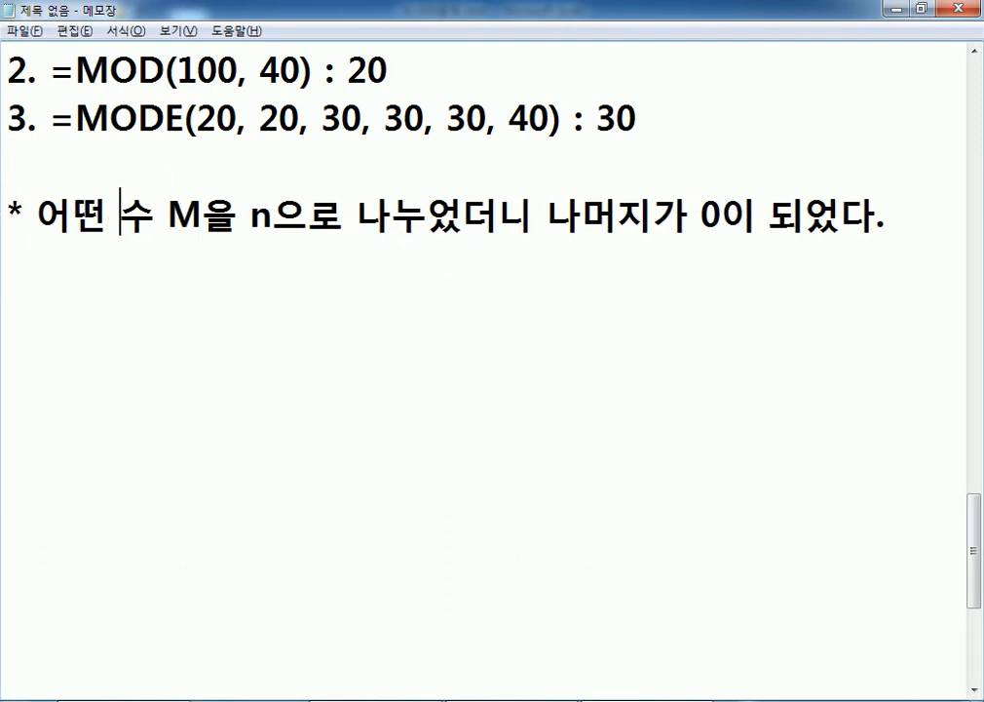
Write "=MOD(M, n) > 0" on the line below the sentence about dividing M by n.
key("Down")
type("=MOD(")
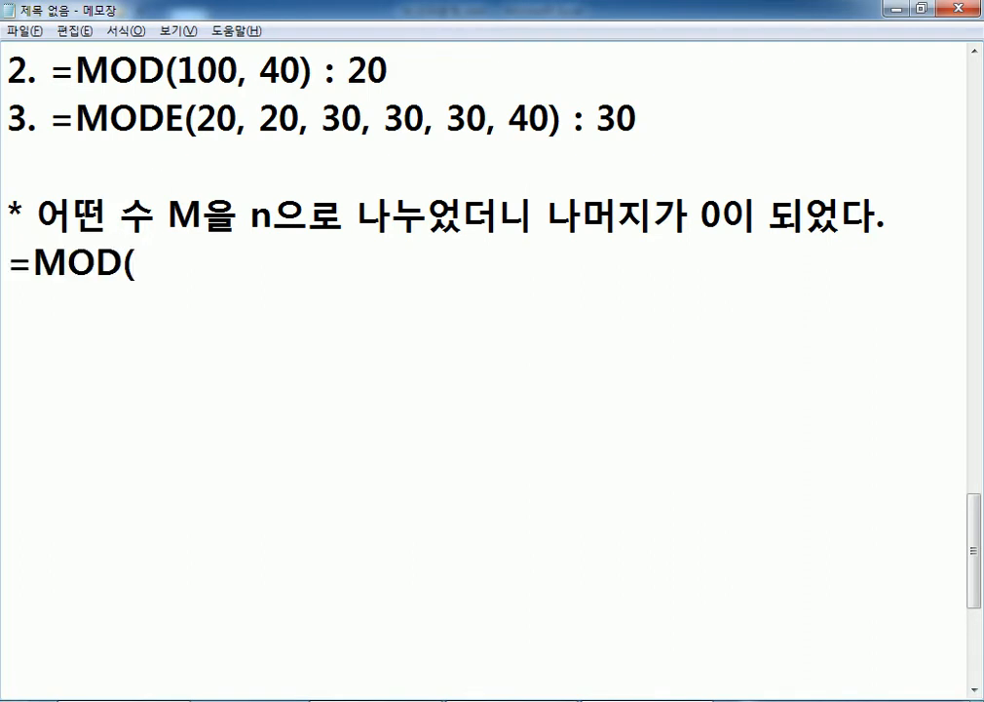
type("M, n")
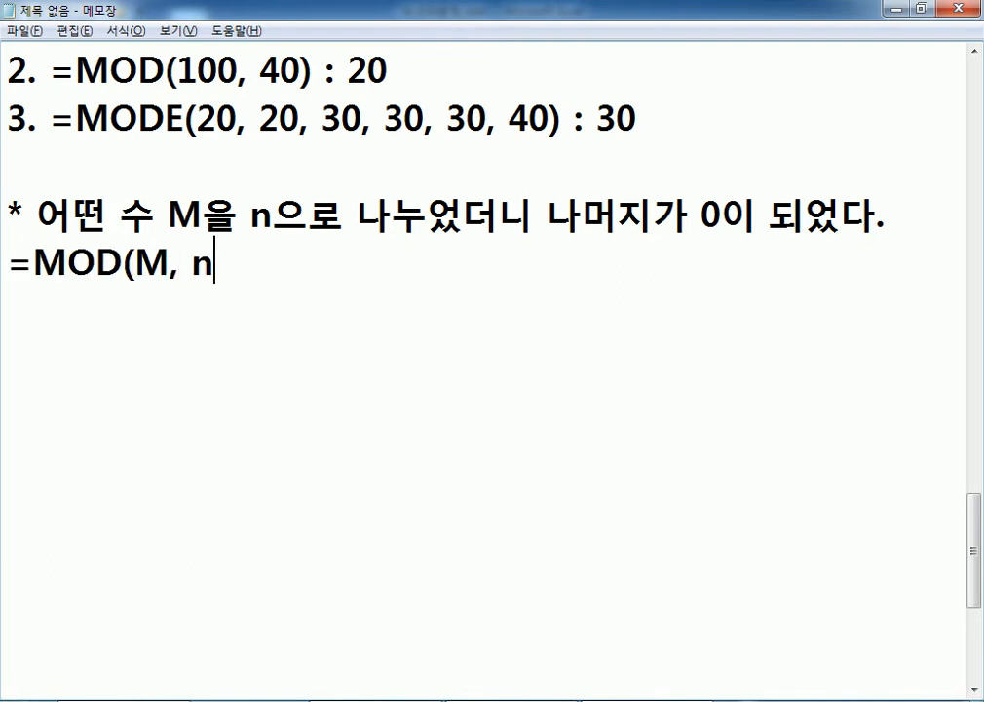
type(") > 0")
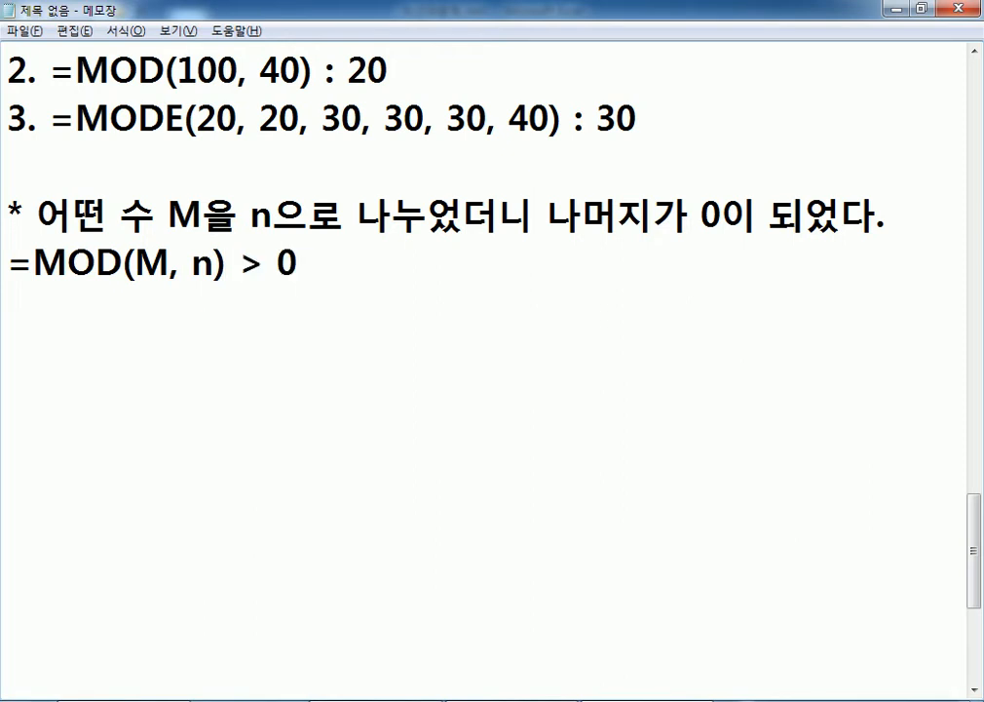
Add the conclusion "M은 n의 배수관계이다." on a new line under the MOD expression.
key("Return")
type("ㅡ")
key("BackSpace")
type("m")
key("BackSpace")
type("ㅡ")
key("BackSpace")
type("MOD(")
type("M")
key("BackSpace")
key("BackSpace")
key("Hangul")
type("은 n의 배수고")
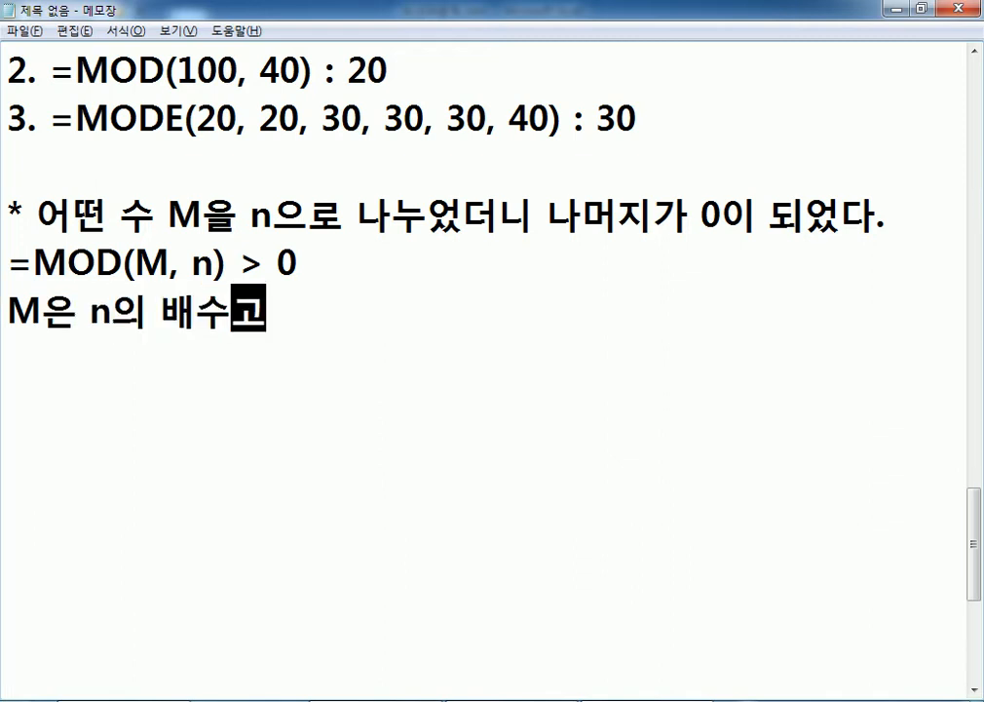
type("ㅏㄴ계이다.")
key("Return")
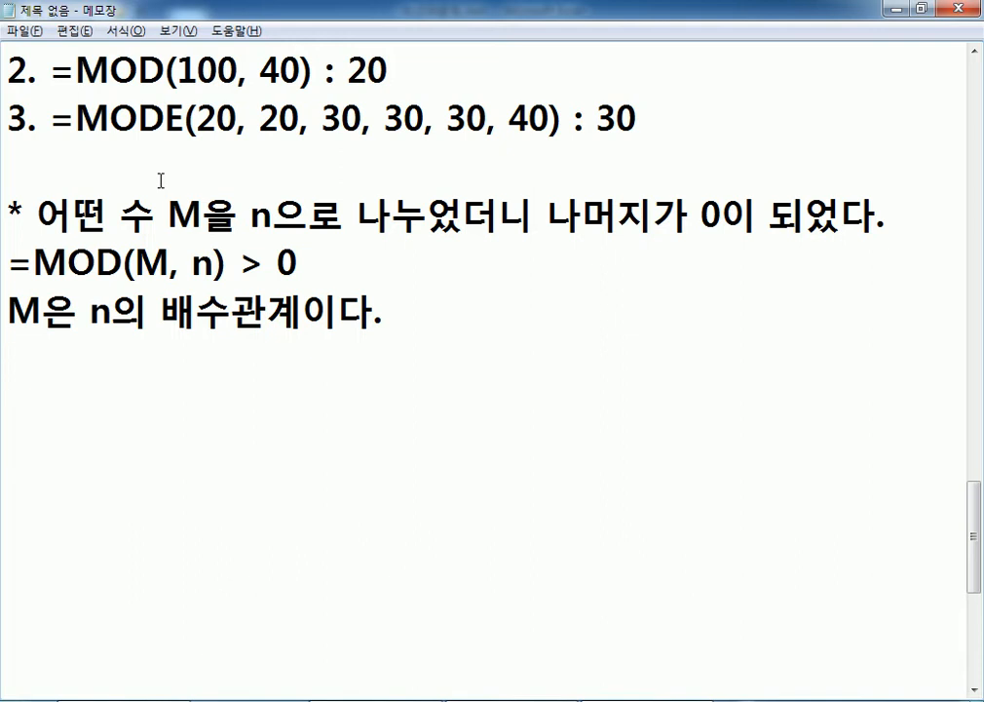
After a blank line, add the bulleted question "* 짝수인지 홀수인지 판별하시오." and start a new line.
key("Return")
type("* 짝수인")
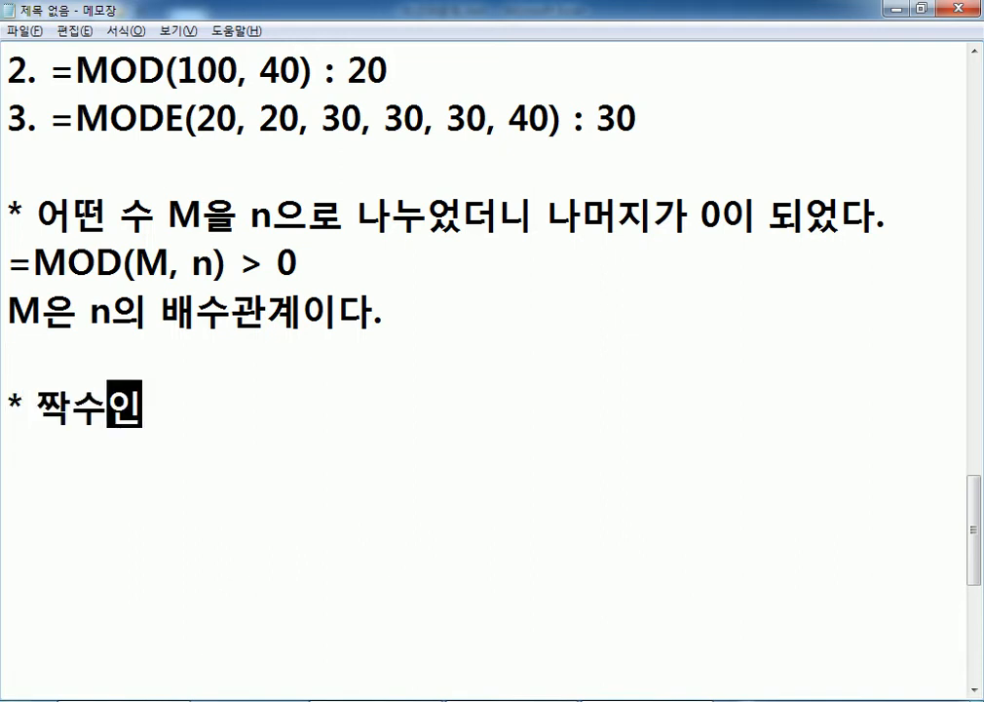
type("지 ㅎ홀수인지 판ㅂ")
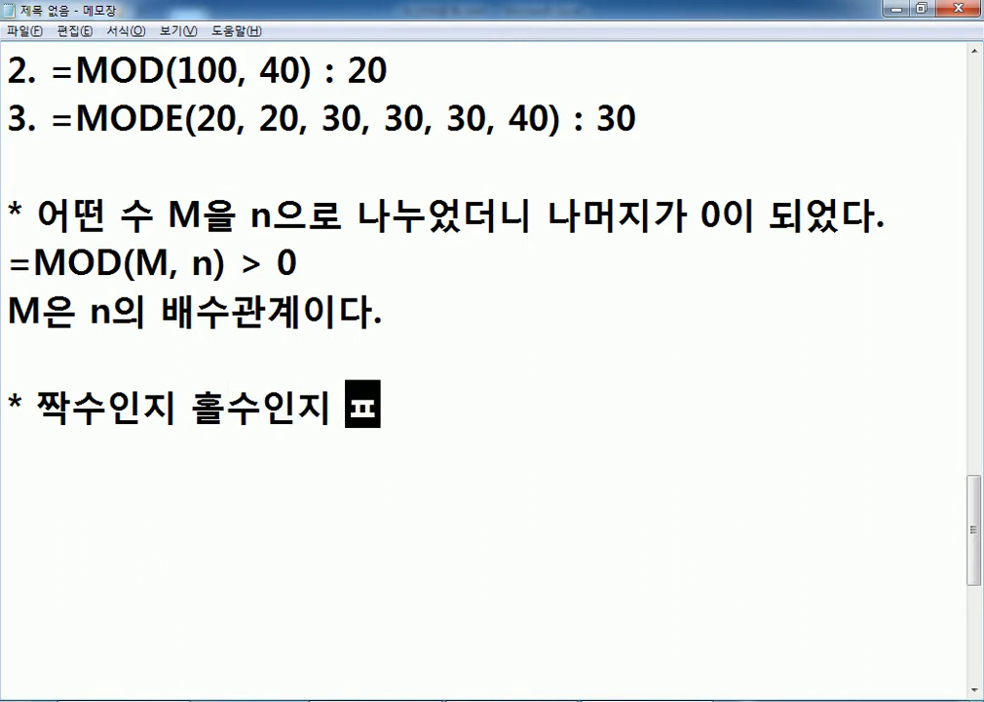
type("별하시오,.")
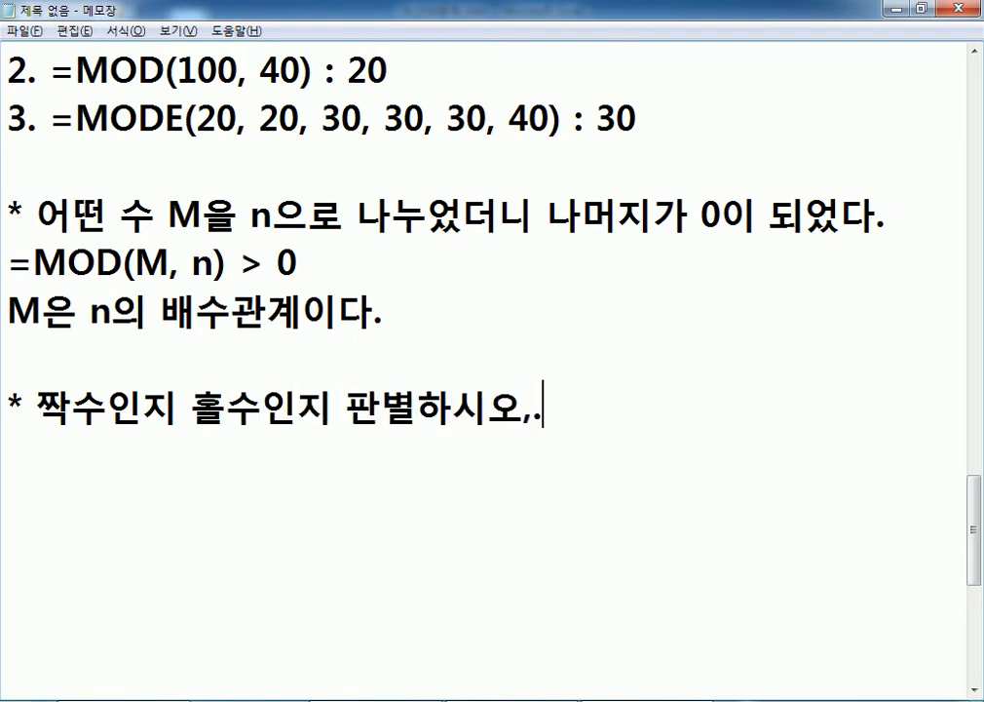
key("BackSpace")
key("BackSpace")
type(".")
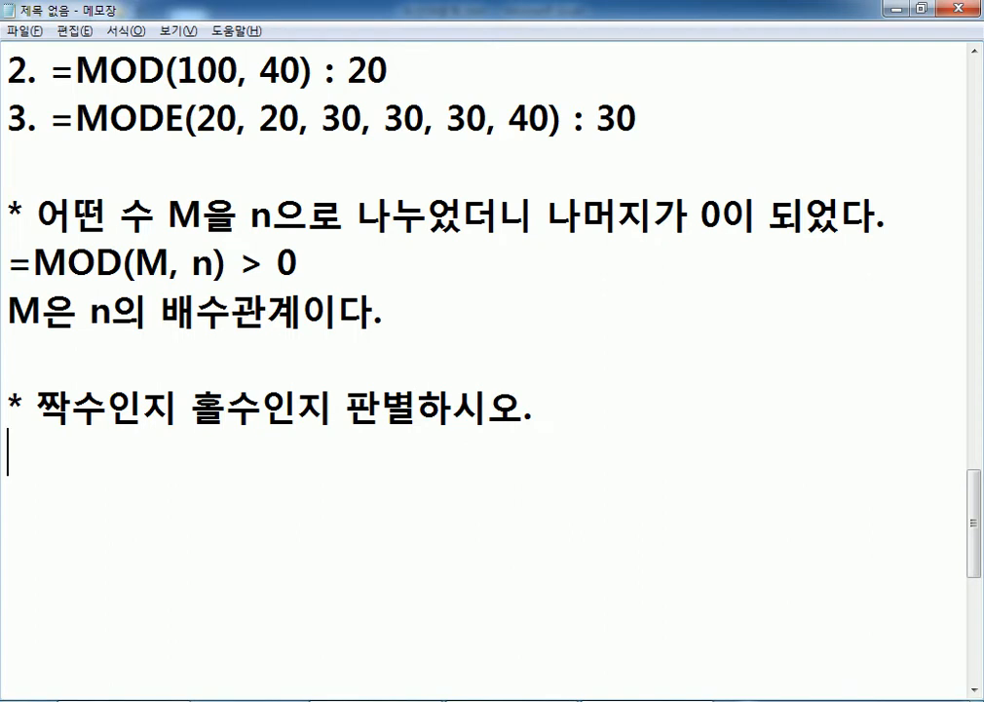
Write the formula =IF(MOD(수, 2)=0, "짝수", "홀수") under the even-or-odd question and start a new line.
scroll(131, 165, "down", 1)
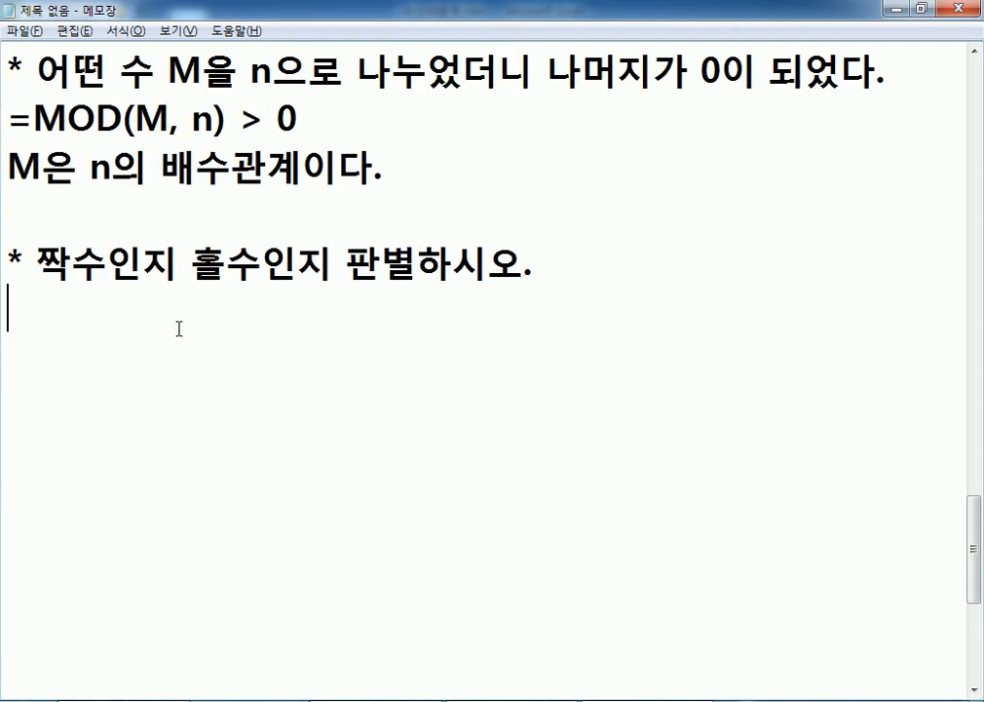
type("=IF(")
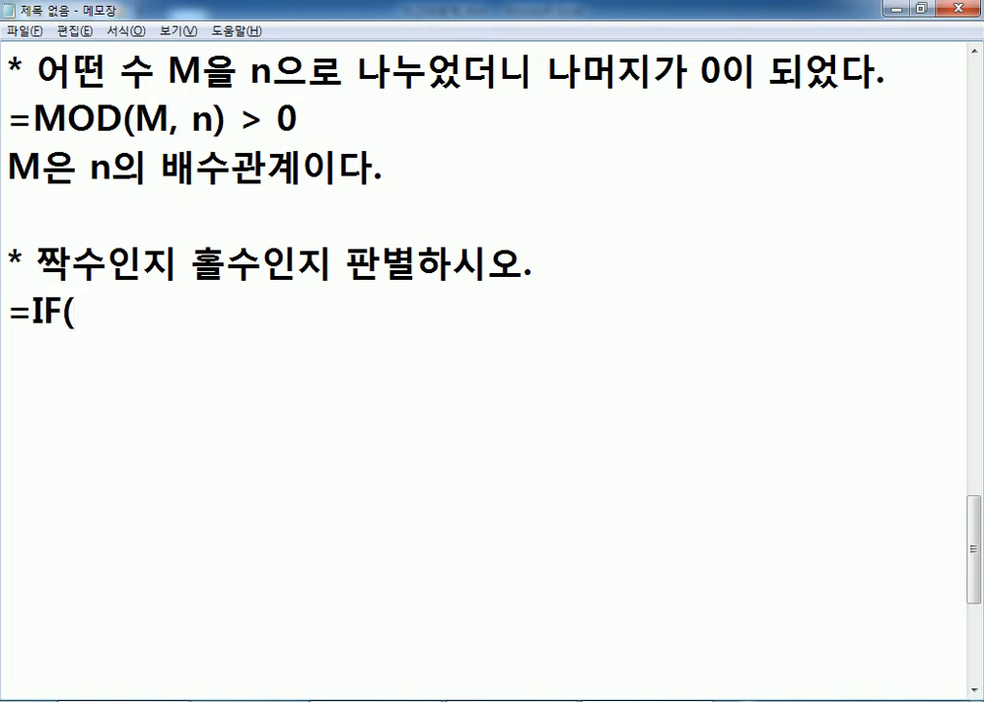
type("MOD(수, 2")
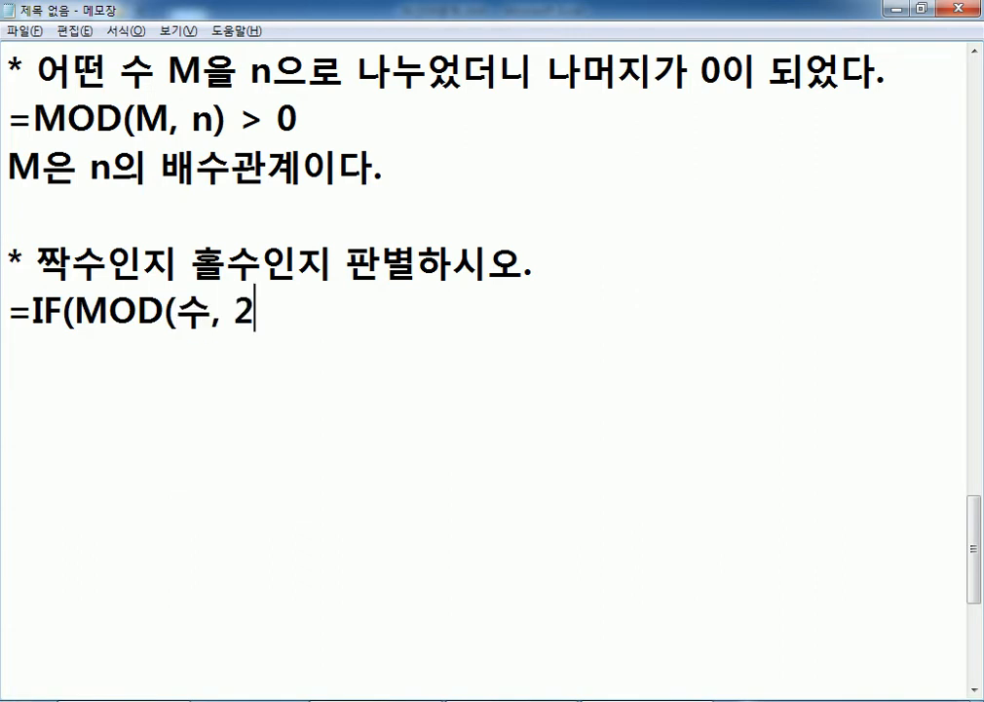
type(")")
type(", ")
type("=")
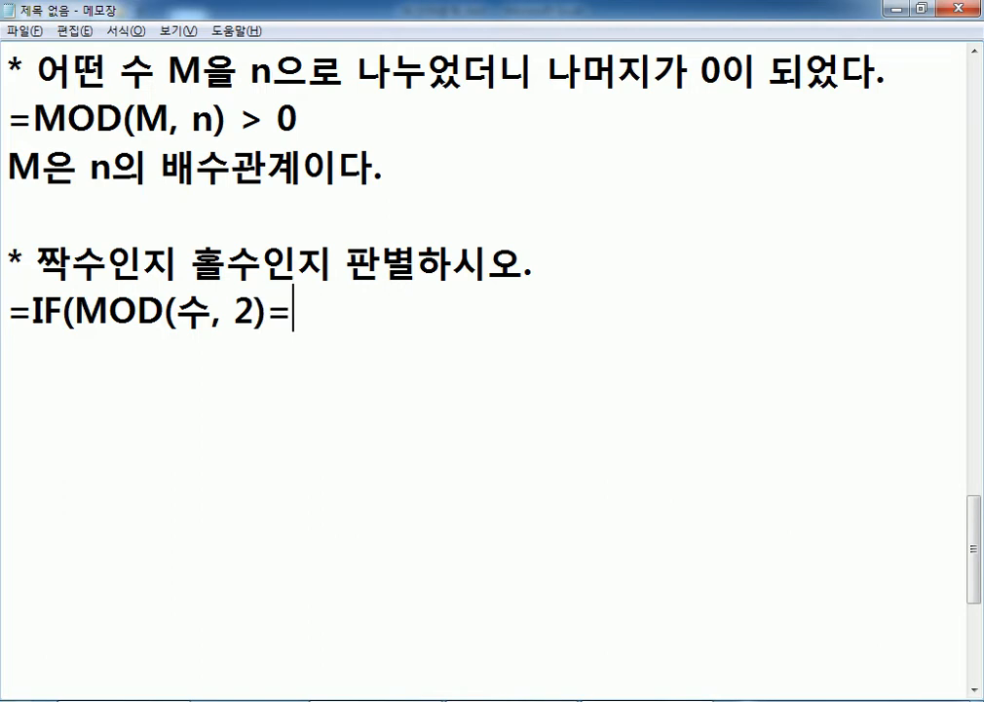
type("0,")
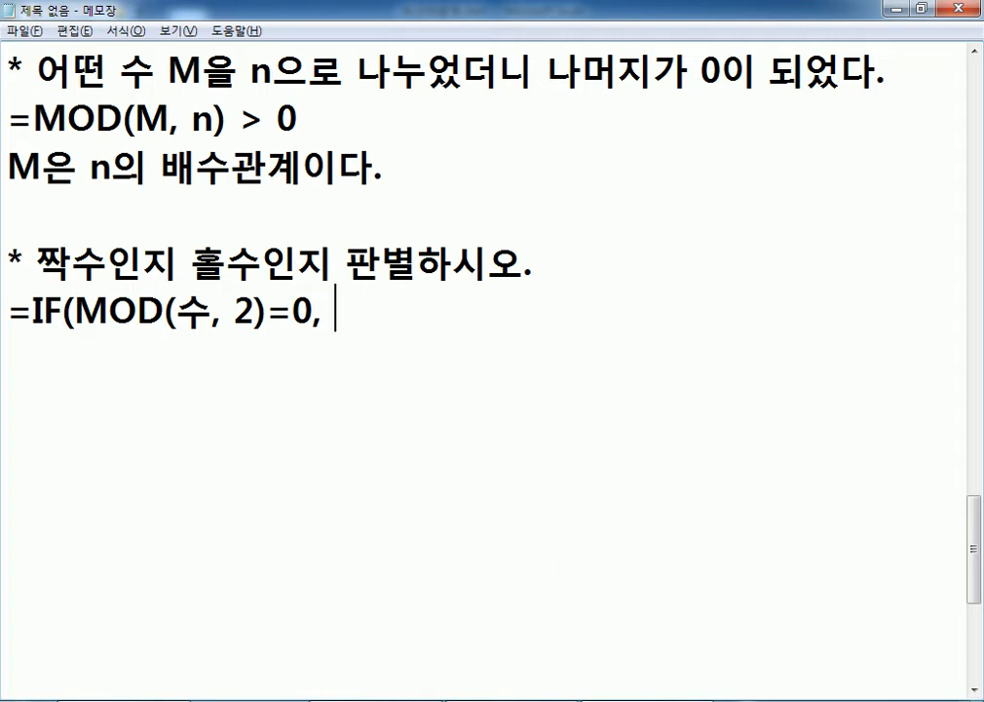
type(" \"짝수\", \"")
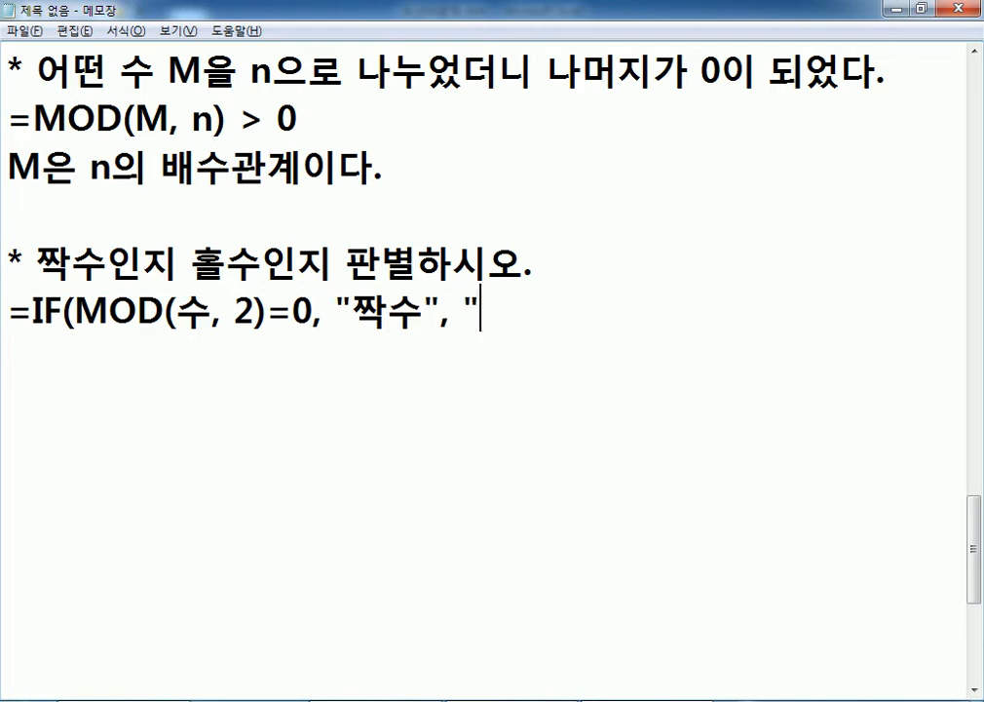
type("허ㅗ")
key("BackSpace")
key("BackSpace")
type("홀수\")")
key("Return")
Duplicate the even-or-odd IF formula onto the line directly below it.
key("Up")
key("shift+Down")
key("ctrl+c")
key("Right")
key("ctrl+v")
Change the remainder compared in the duplicated IF formula to 1.
key("Left")
key("Left")
key("Left")
key("Left")
key("Left")
key("Left")
key("Left")
key("Left")
key("Left")
key("Left")
key("Left")
key("Left")
key("Left")
key("Left")
key("Left")
key("Left")
key("Right")
key("Right")
key("Left")
type("1")
key("Delete")
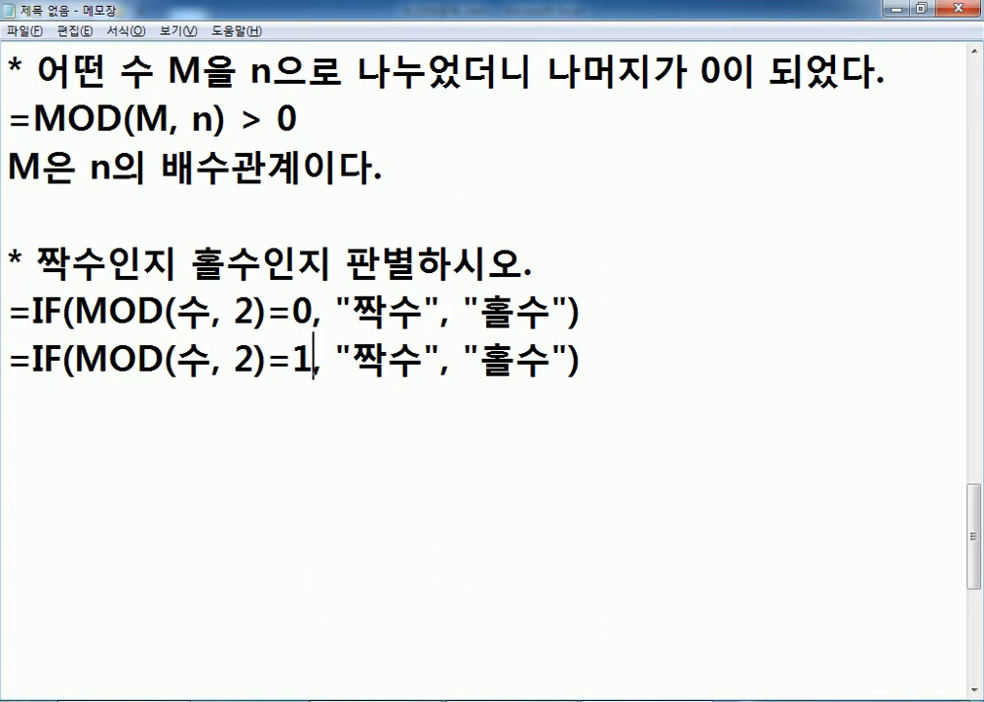
Swap the results in the second IF formula so it returns "홀수" when true and "짝수" when false.
key("Right")
key("Right")
key("Right")
type("ㅎㅗㄹ")
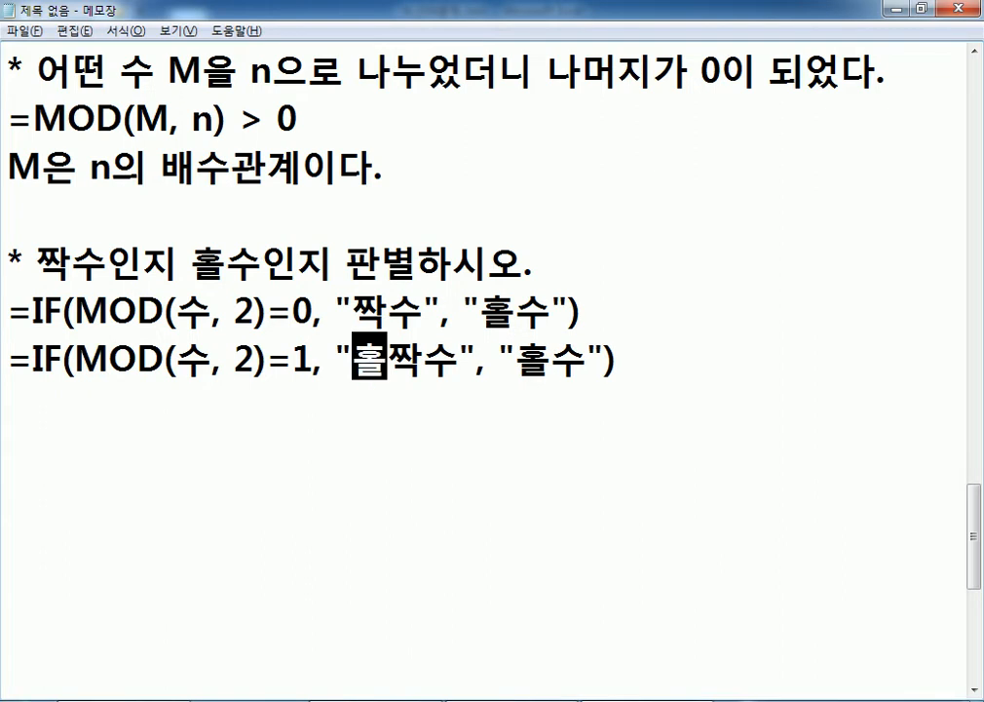
key("Delete")
key("Right")
key("Right")
key("Right")
key("Right")
key("Right")
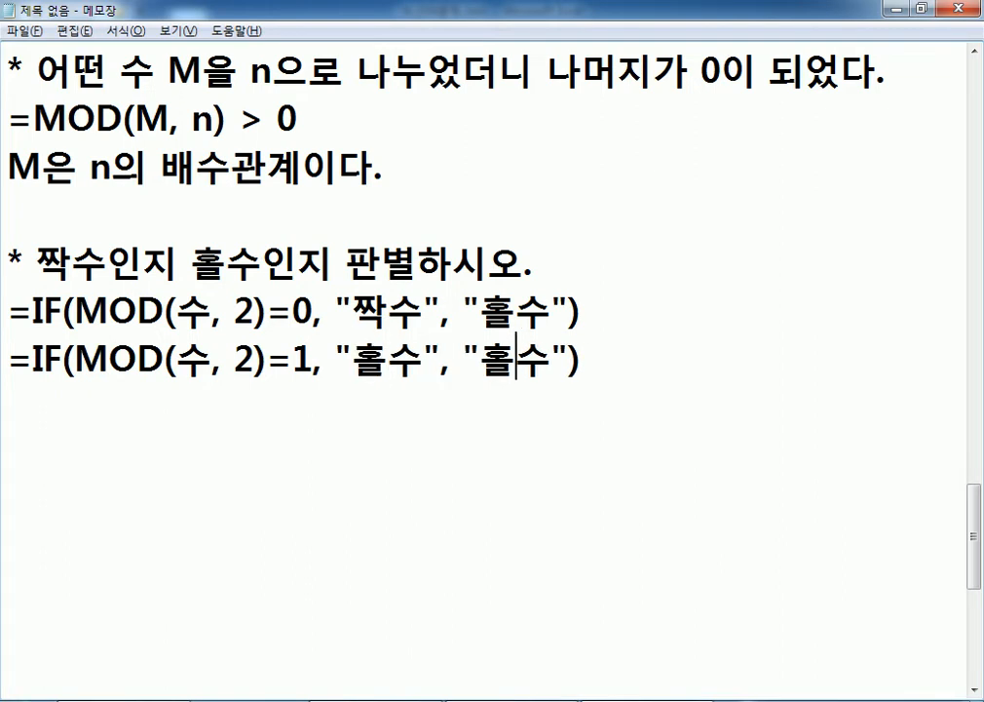
type("ㅉㅏㄱ")
key("Delete")
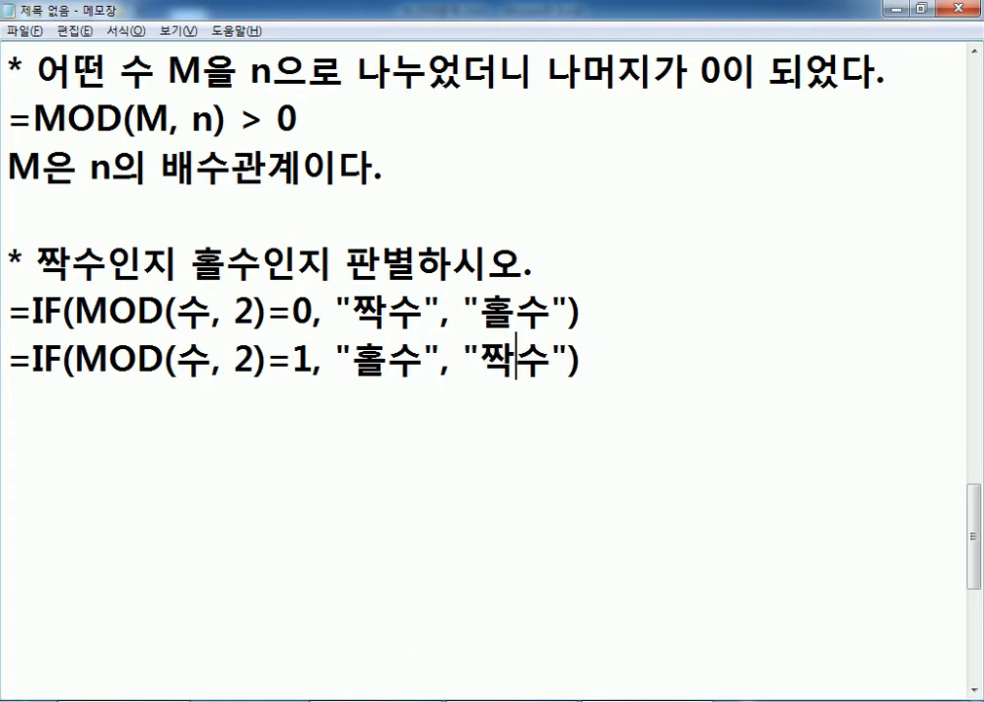
After a blank line, add the bulleted heading "* 7의 배수인지를 확인" and start a new line.
key("Down")
key("Down")
type("* ")
type("7ㅇㅢ ㅂㅐㅅ")
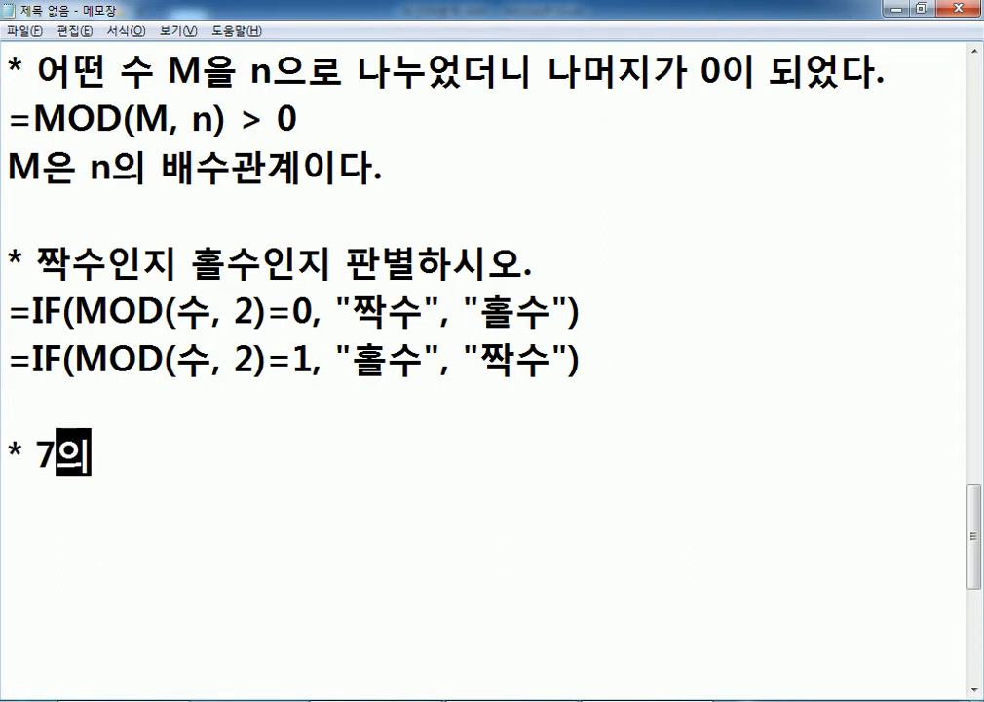
type("지를 호가ㅇ")
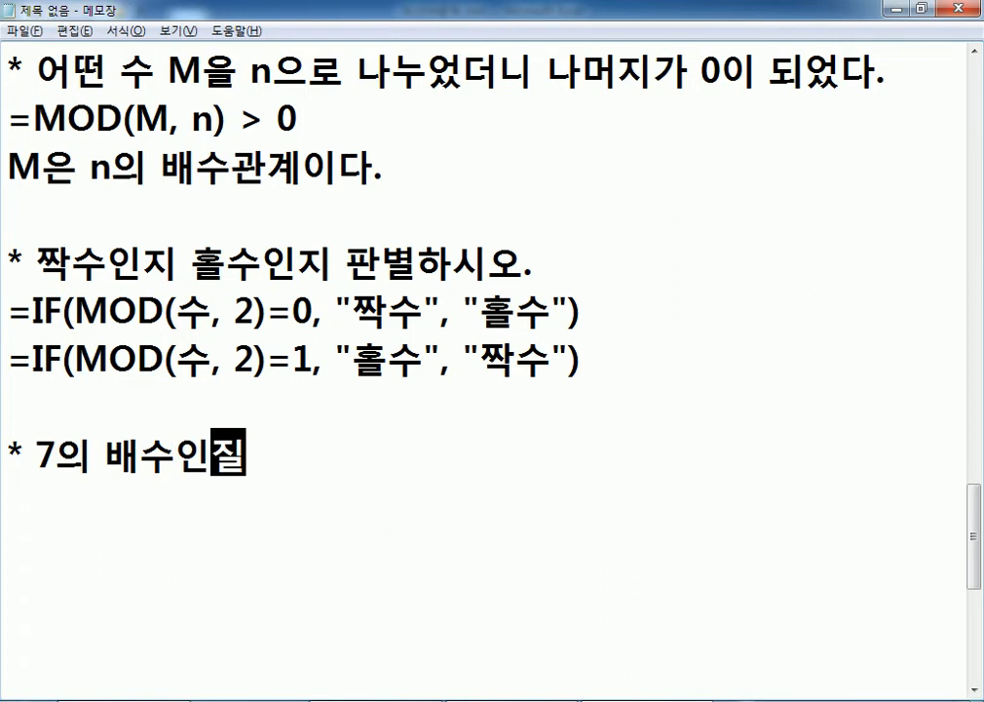
key("BackSpace")
key("BackSpace")
key("BackSpace")
type("확인")
key("Return")
Write the formula =IF(MOD(수, 7)=0, "7의 배수", "") under the multiple-of-7 heading.
type("=")
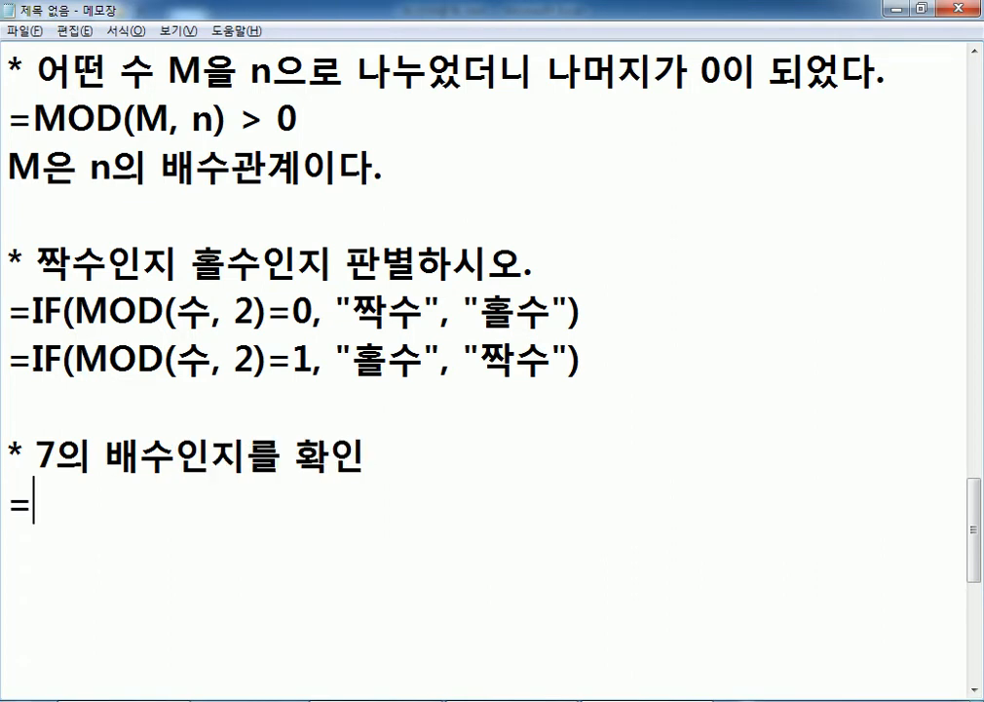
type("IF(MOD")
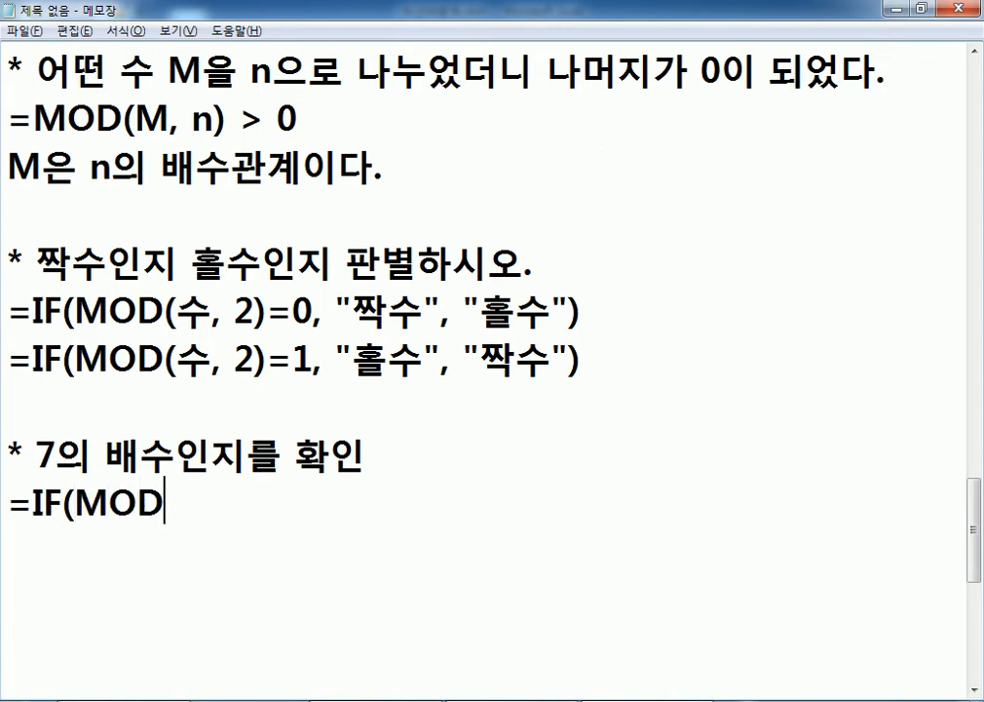
type("(수, ")
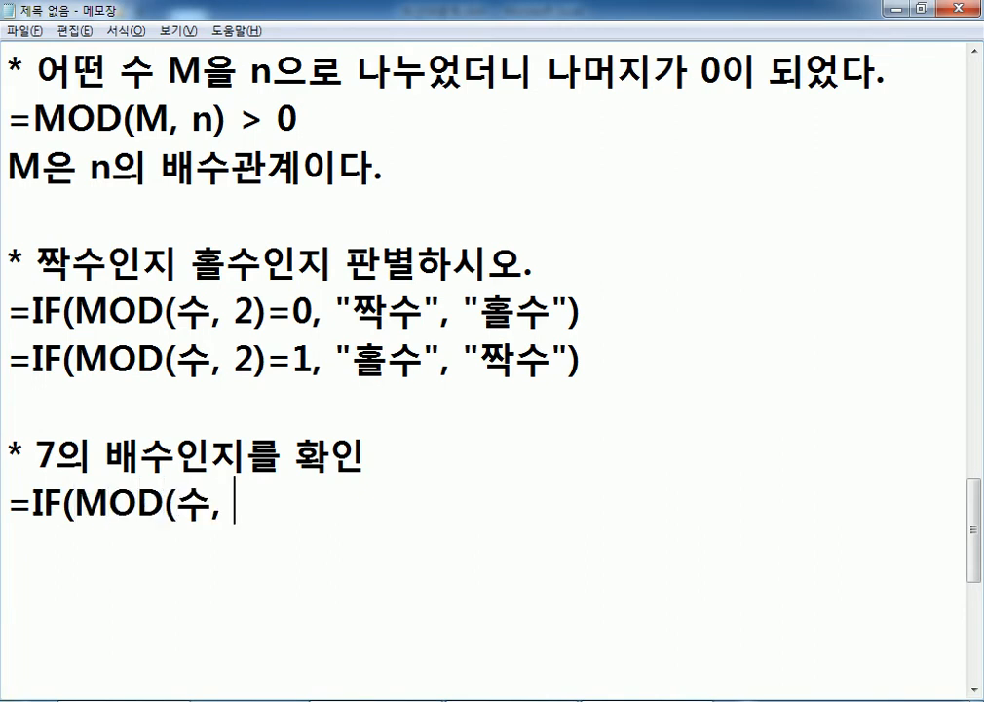
type("7)=0")
scroll(180, 216, "down", 1)
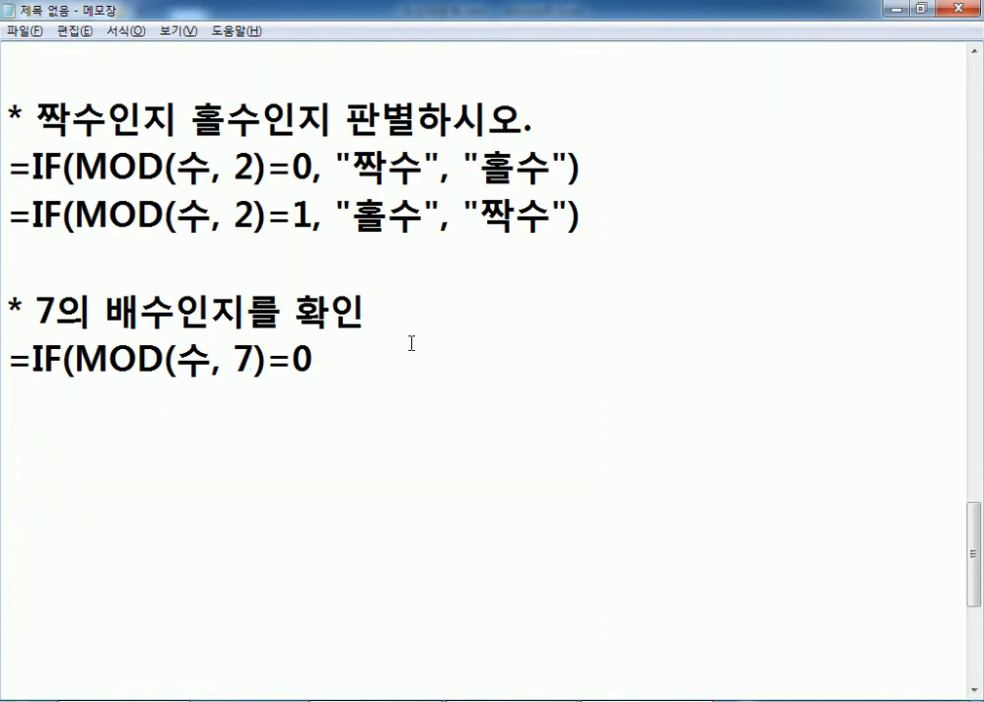
type(", \"7의 배수\", \"\")")
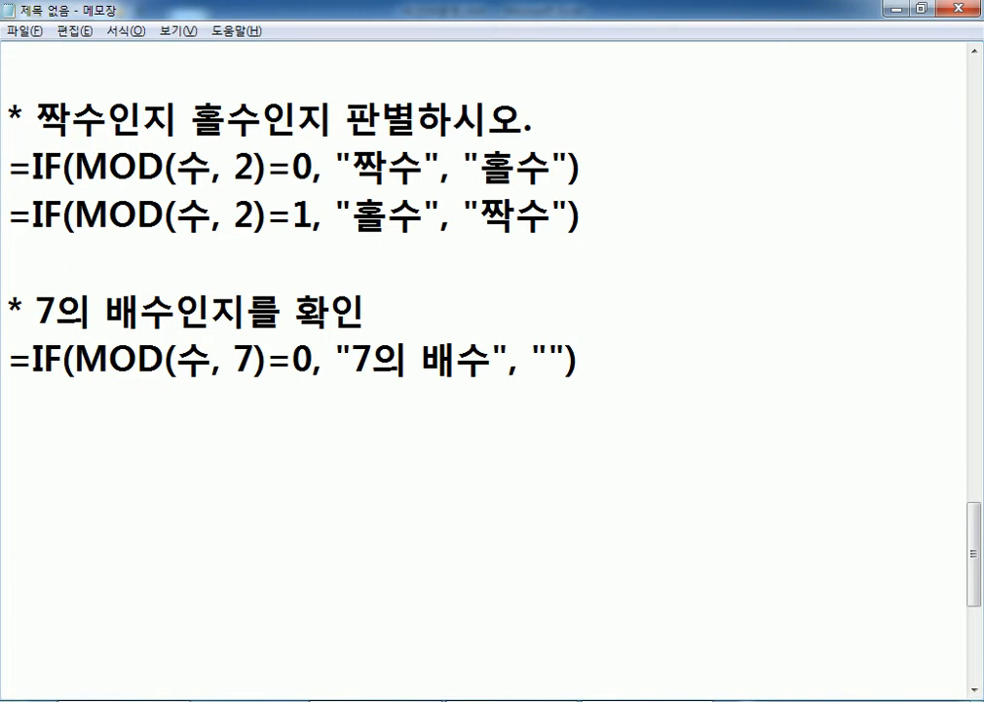
scroll(99, 263, "up", 5)
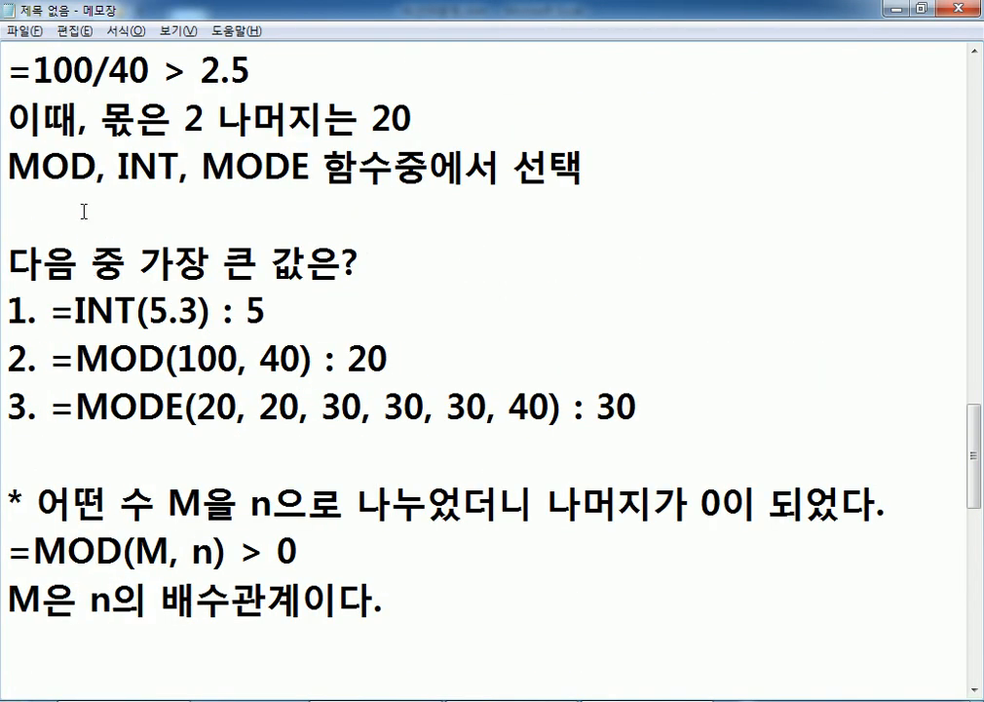
scroll(439, 457, "down", 4)
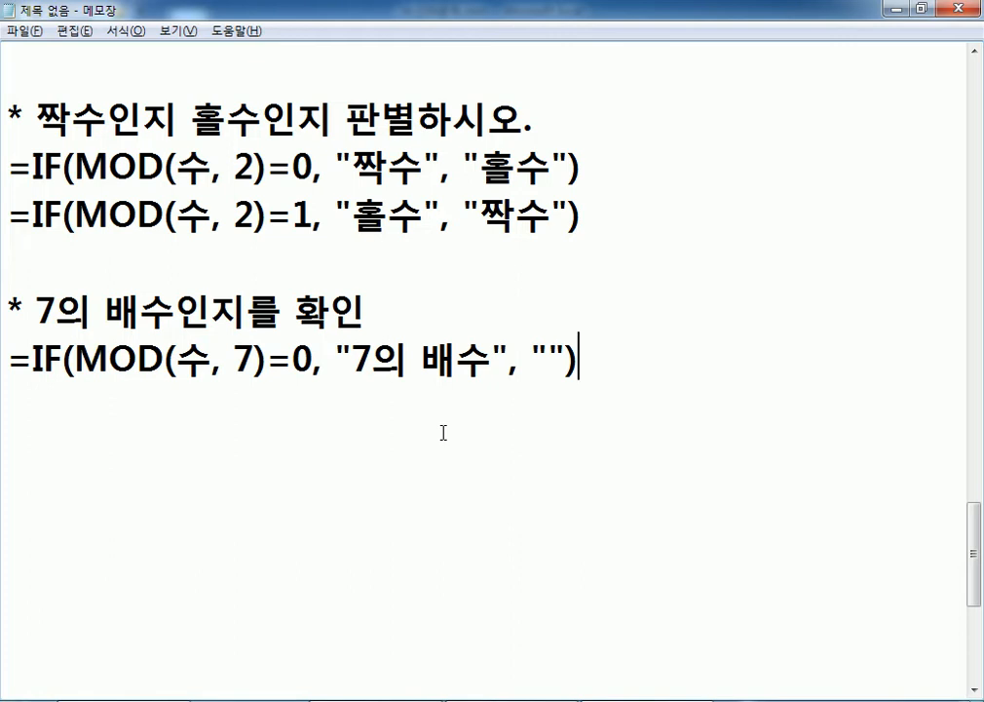
left_click_drag(257, 360, 234, 360)
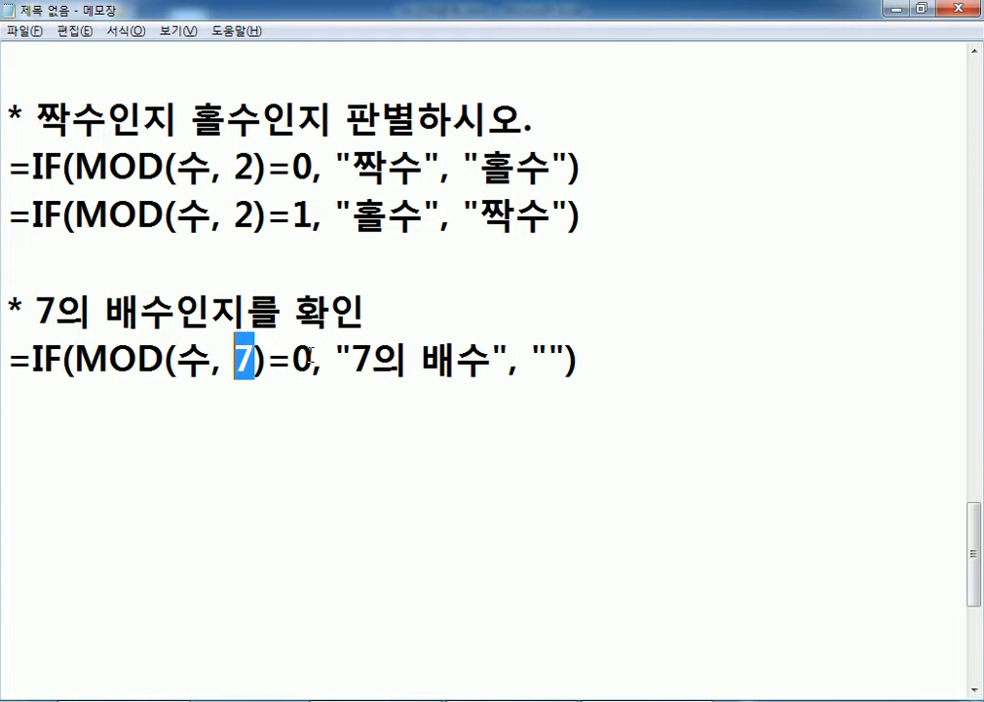
Copy the formula =MOD(B30,C30) from the Excel remainder cell and paste it in Notepad below the multiple-of-7 formula, leaving a blank line.
left_click(211, 450)
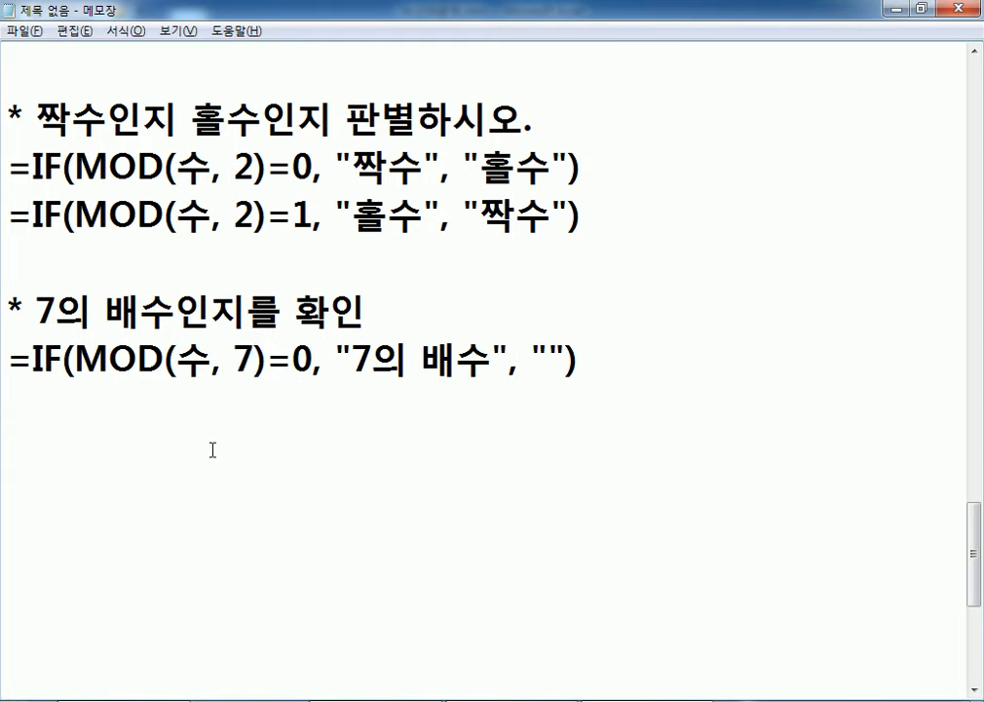
key("alt+Tab")
left_click_drag(375, 61, 264, 165)
key("alt+Tab")
key("ctrl+v")
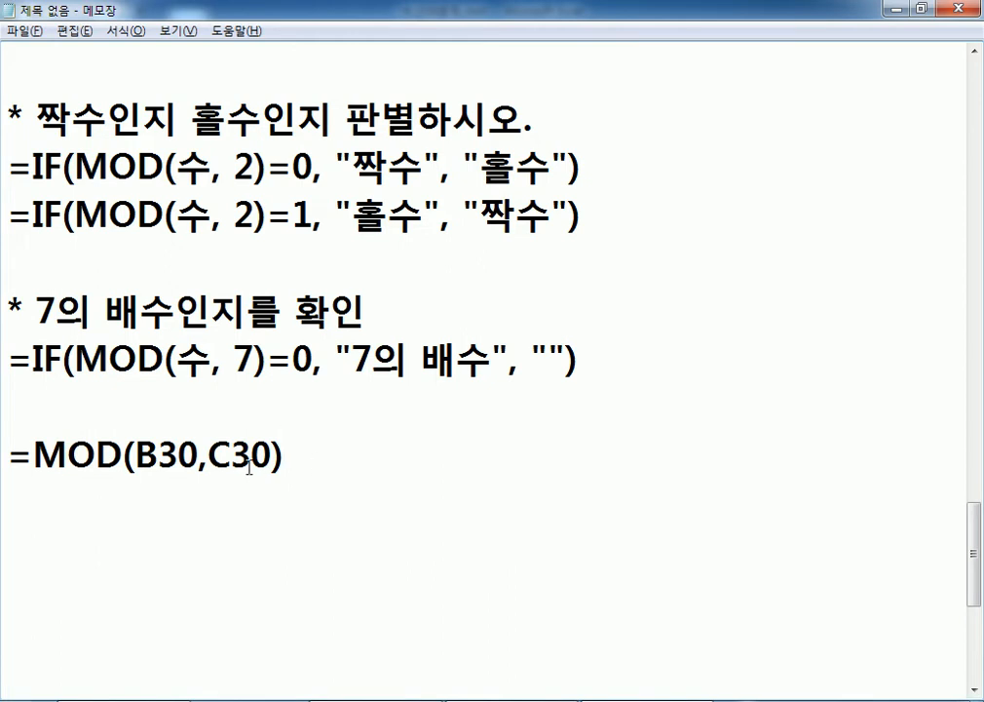
Append the explanation ": 값이 0이 되면 B30은 C30의 배수관계" after the pasted MOD formula.
type(": 값이 0이")
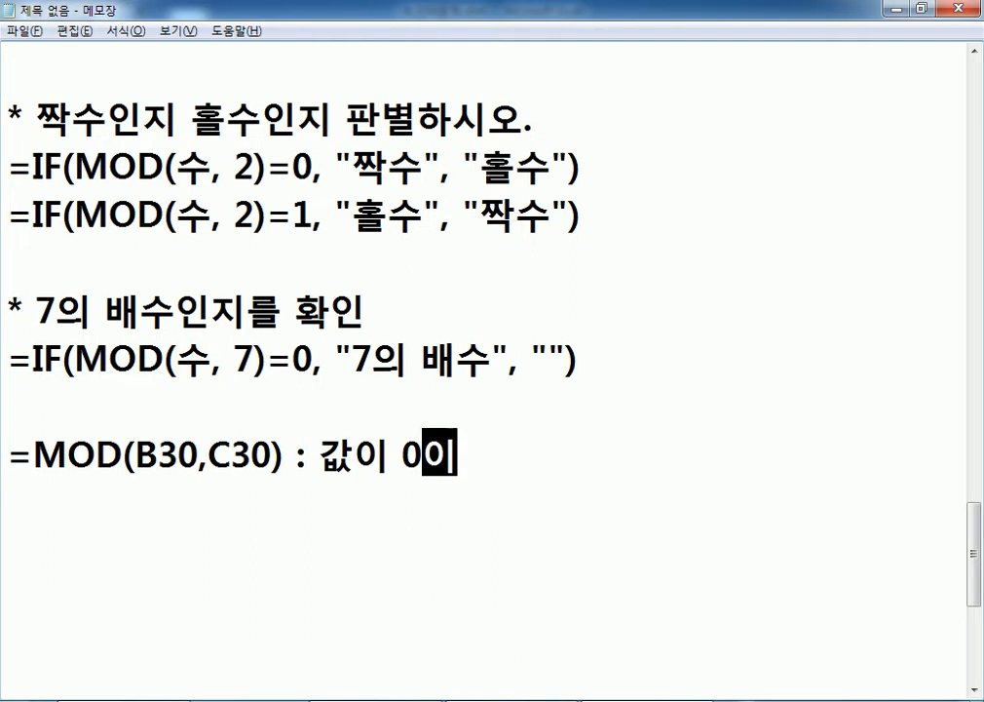
type(" 되면 B")
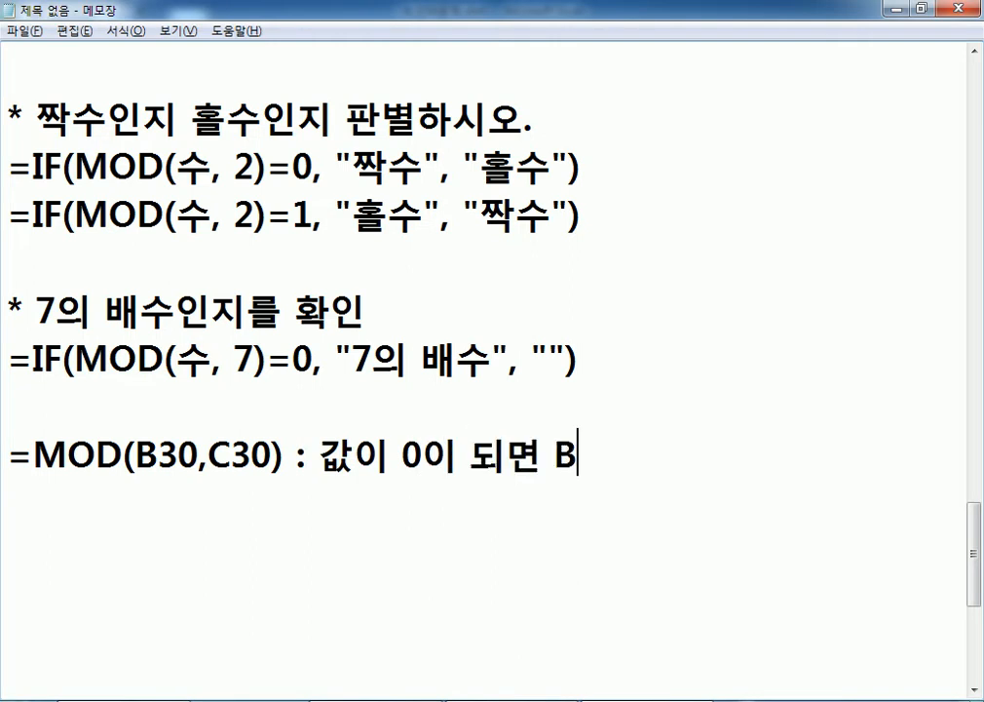
type("30DM")
key("BackSpace")
key("BackSpace")
type(",")
key("BackSpace")
type("으ㄴ C3-")
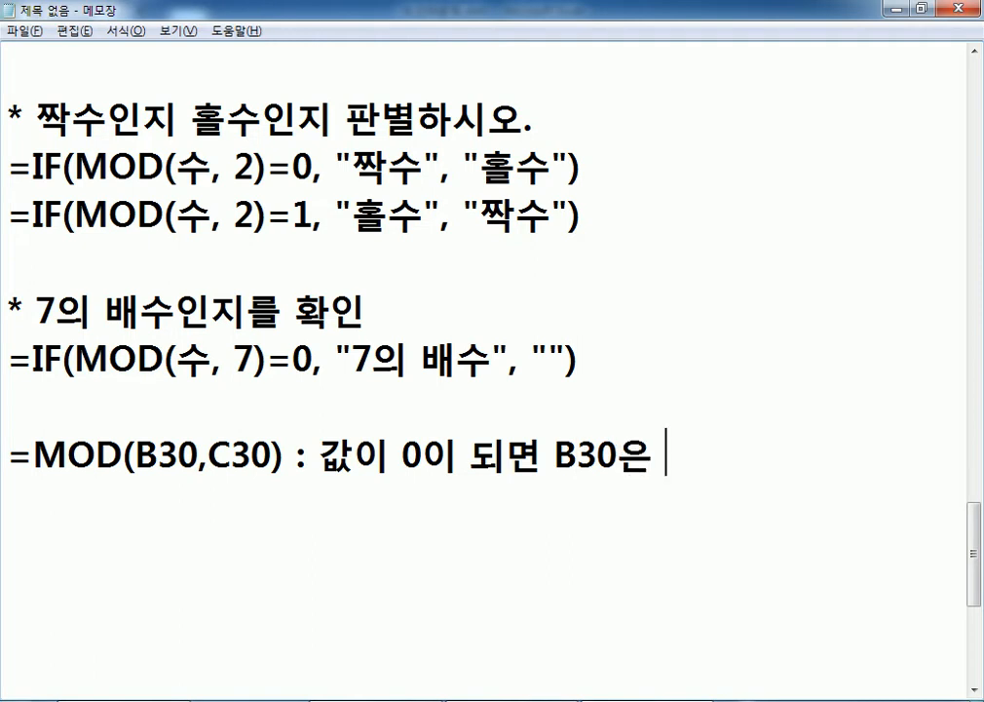
key("BackSpace")
type("0의;")
key("BackSpace")
key("BackSpace")
type("배수관계")
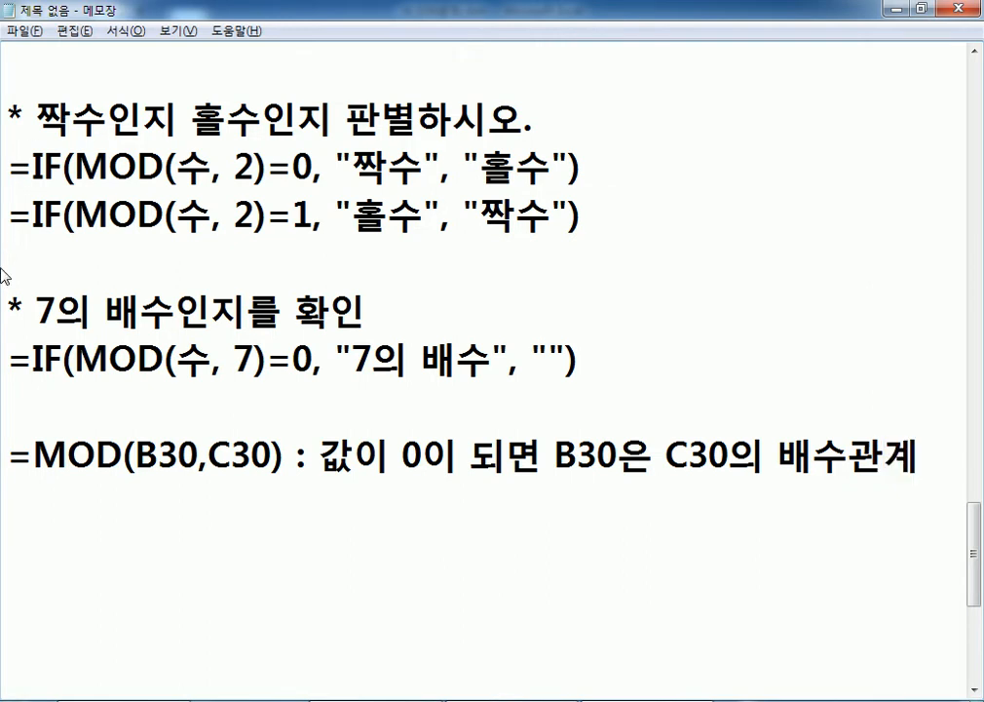
After a blank line at the end of the notes, write the definition "* INT함수 : 자기 자신을 넘지 않은 최대의 정수값".
scroll(5, 265, "up", 2)
scroll(74, 166, "up", 1)
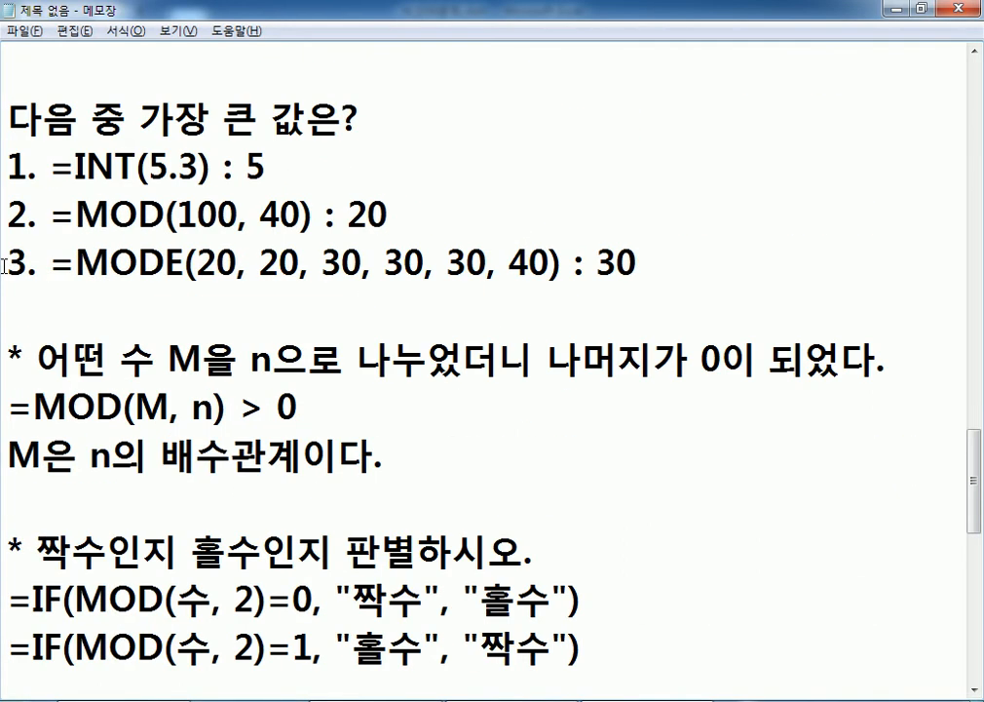
scroll(78, 173, "up", 3)
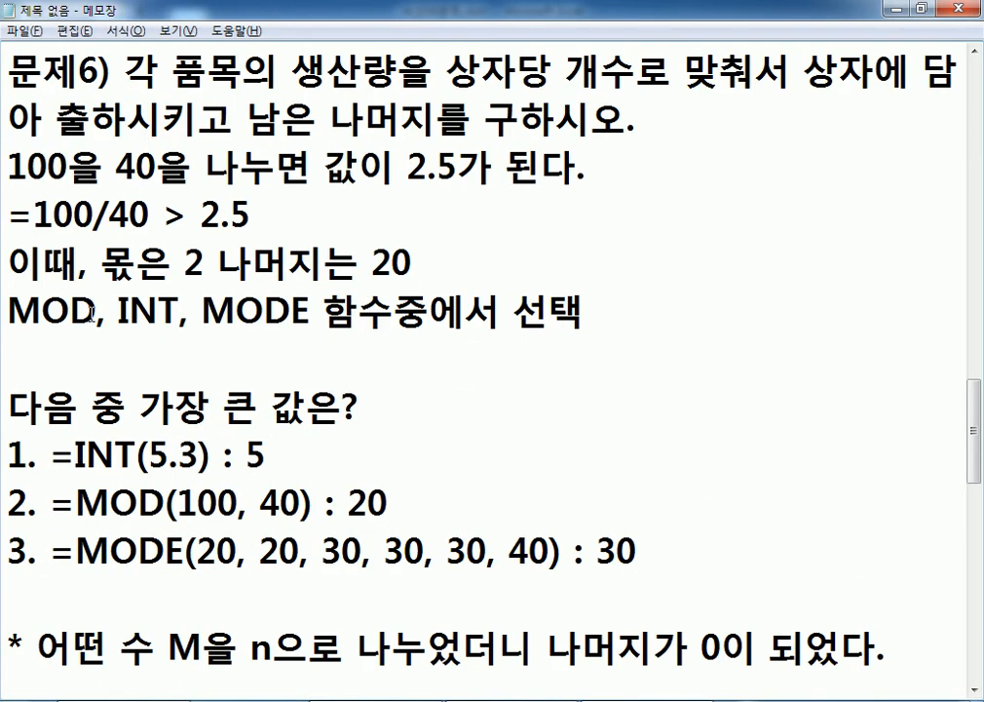
scroll(117, 303, "down", 7)
left_click(162, 293)
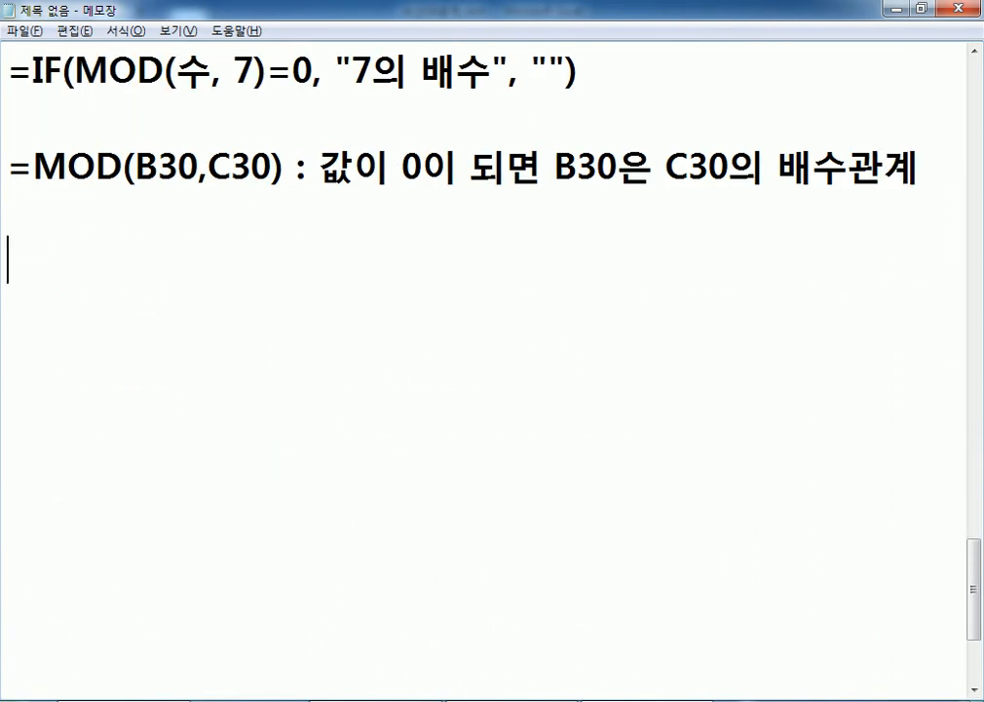
type("* INT")
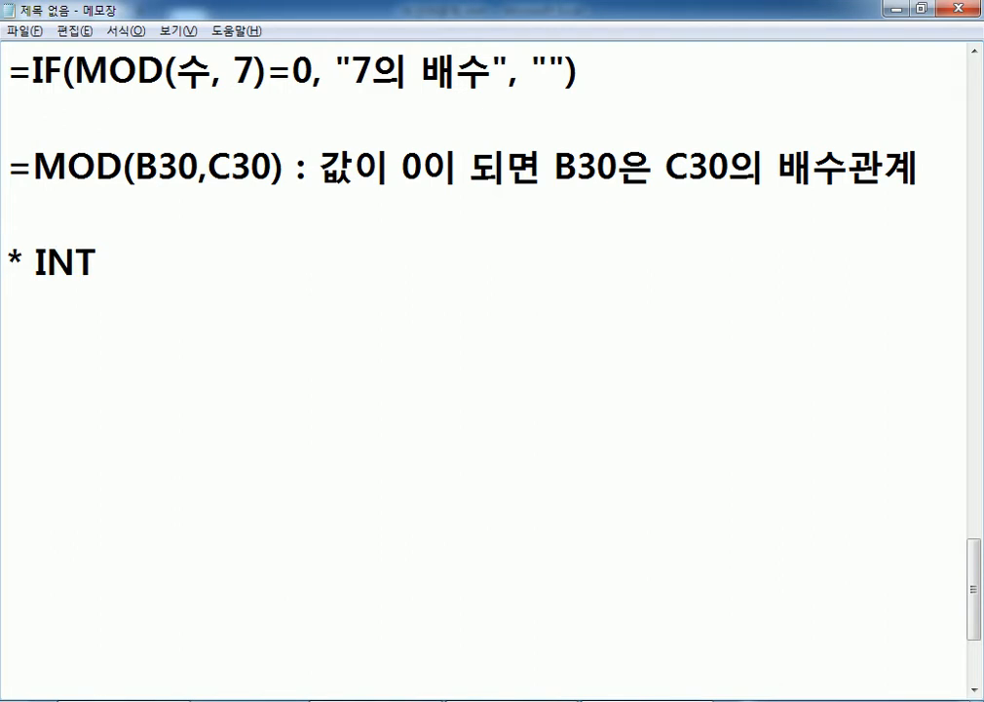
key("BackSpace")
type("함수 : ")
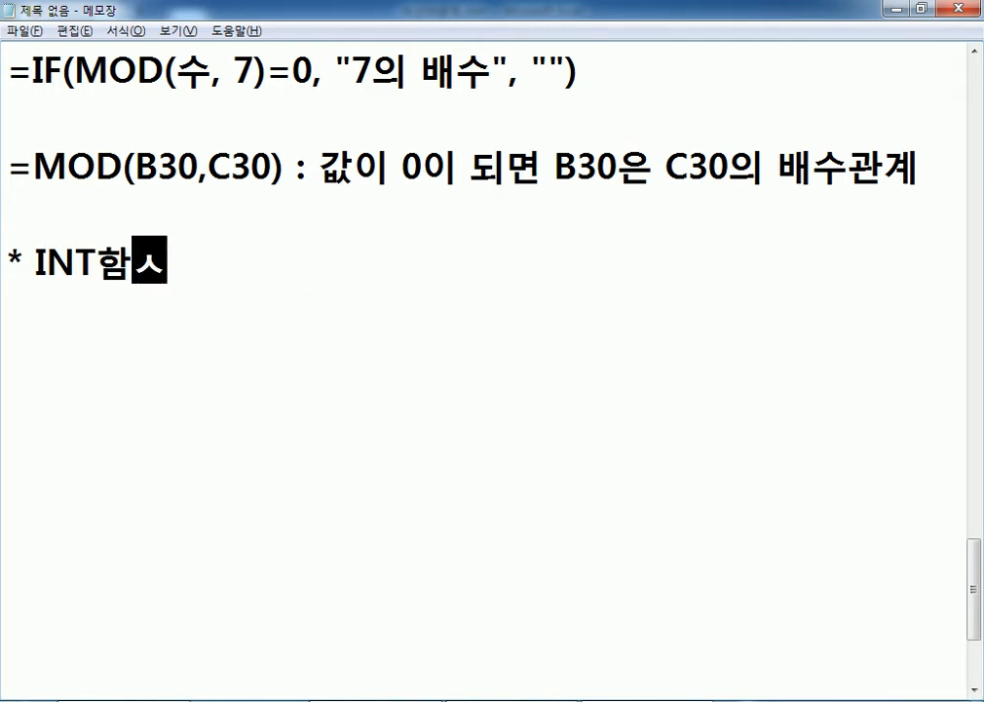
type("자기 자신ㅇ")
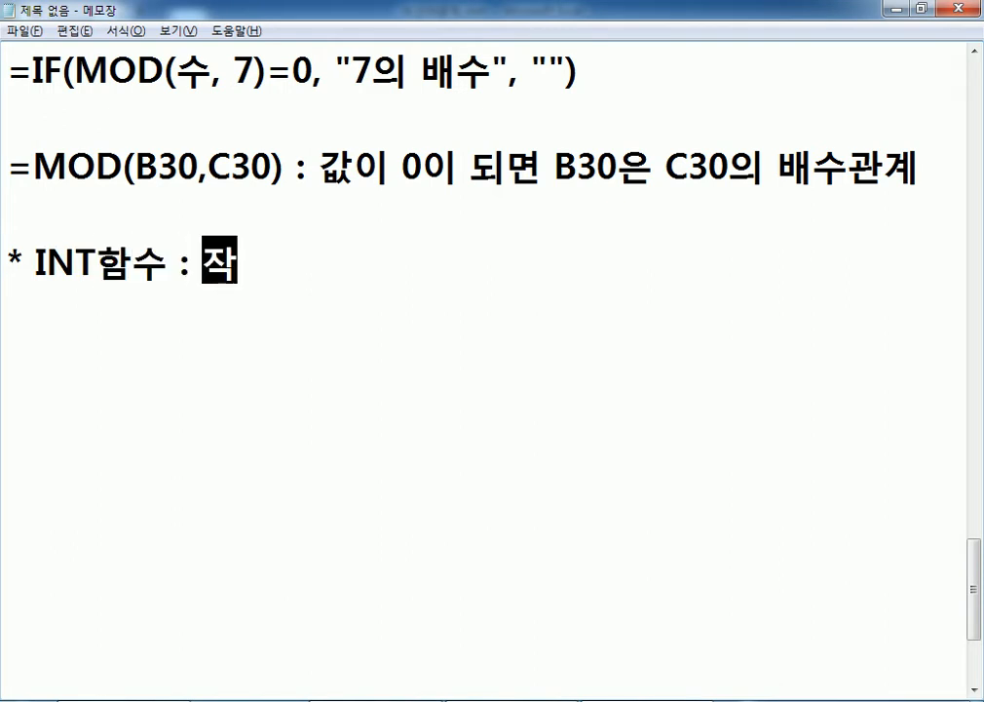
type("을 ")
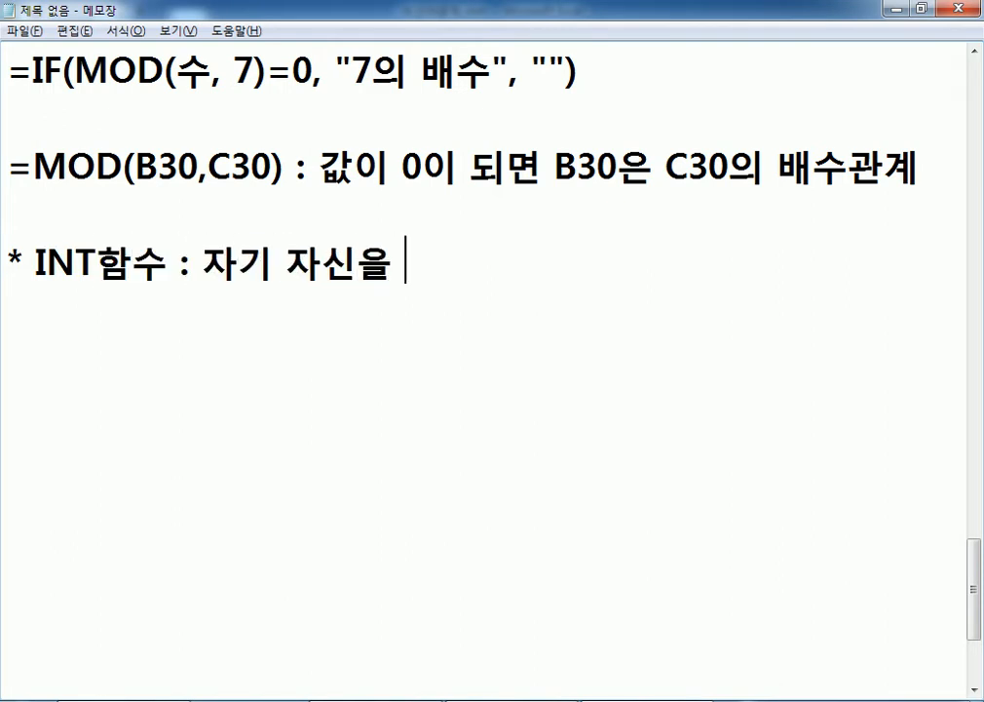
type("넘지 않")
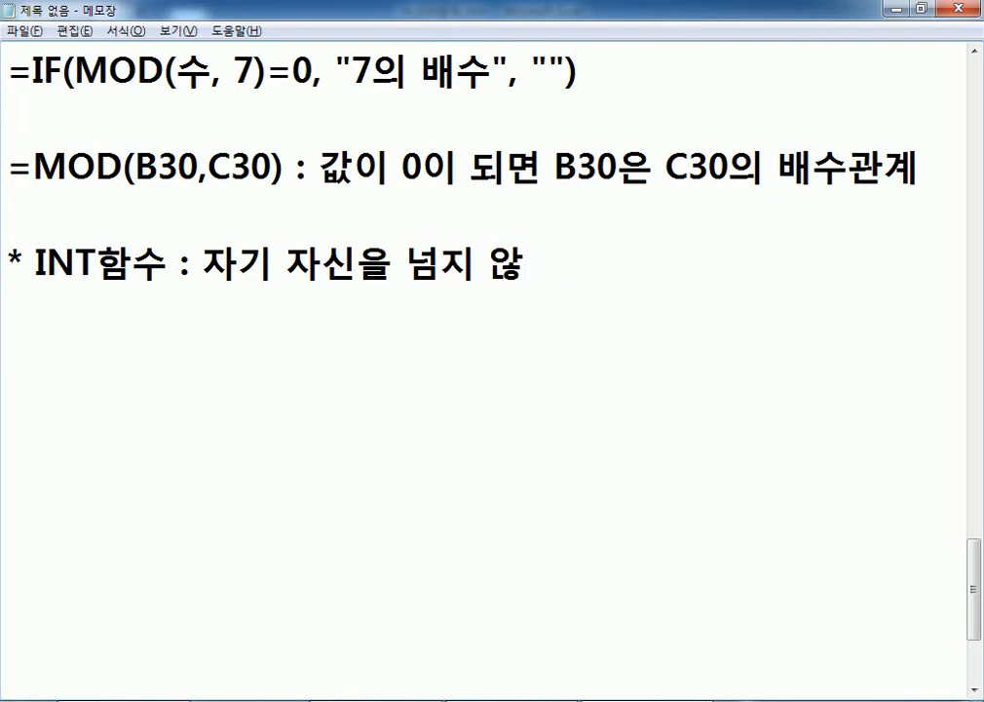
type("은 최대의 정수갑")
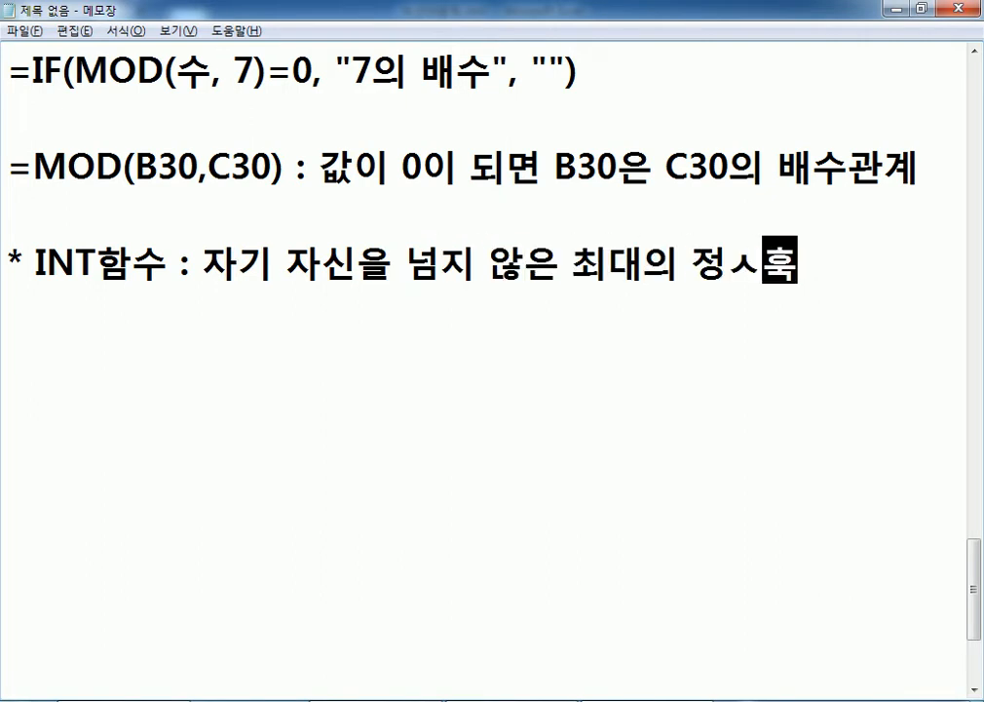
type("ㅅ")
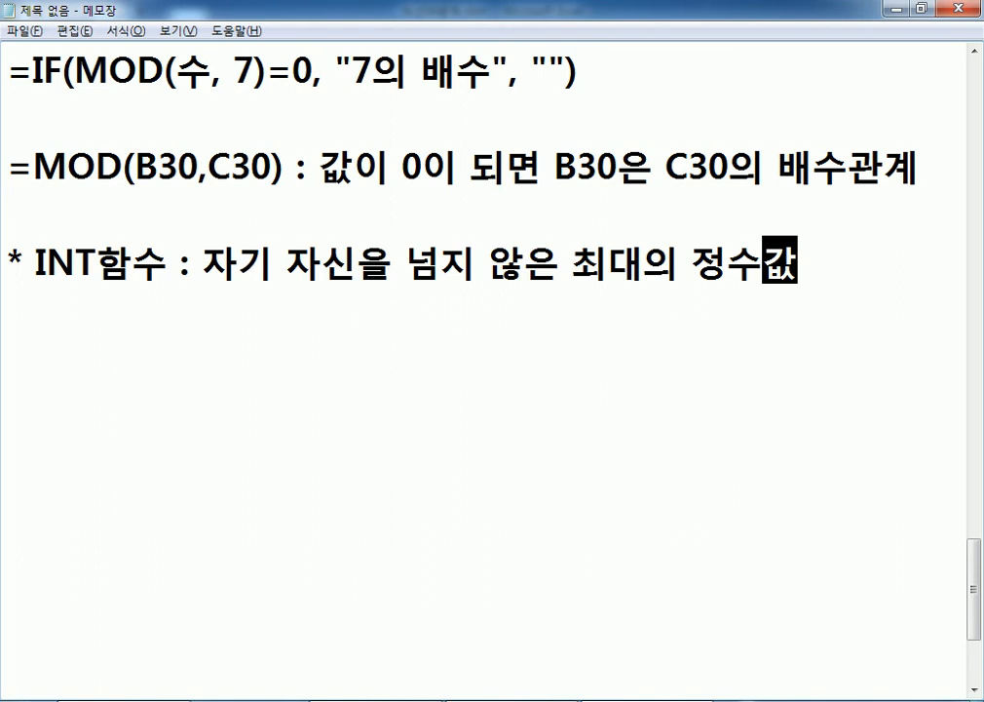
key("Return")
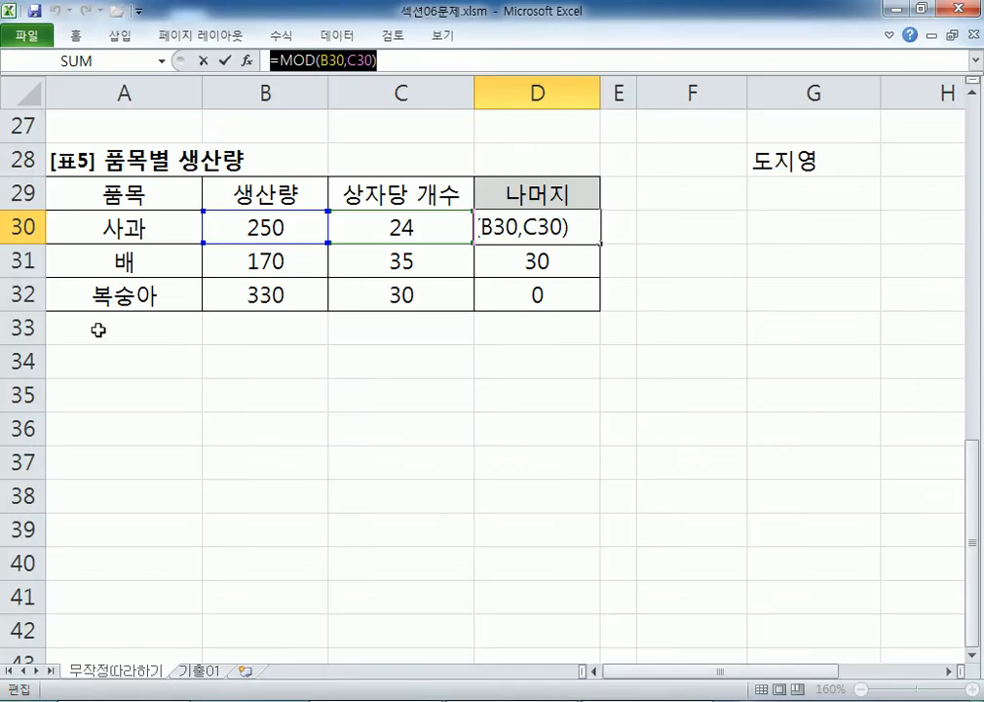
In Excel, confirm the MOD formula in D30 and begin entering =INT in D34 to read the function's description.
key("ctrl+Return")
left_click(523, 353)
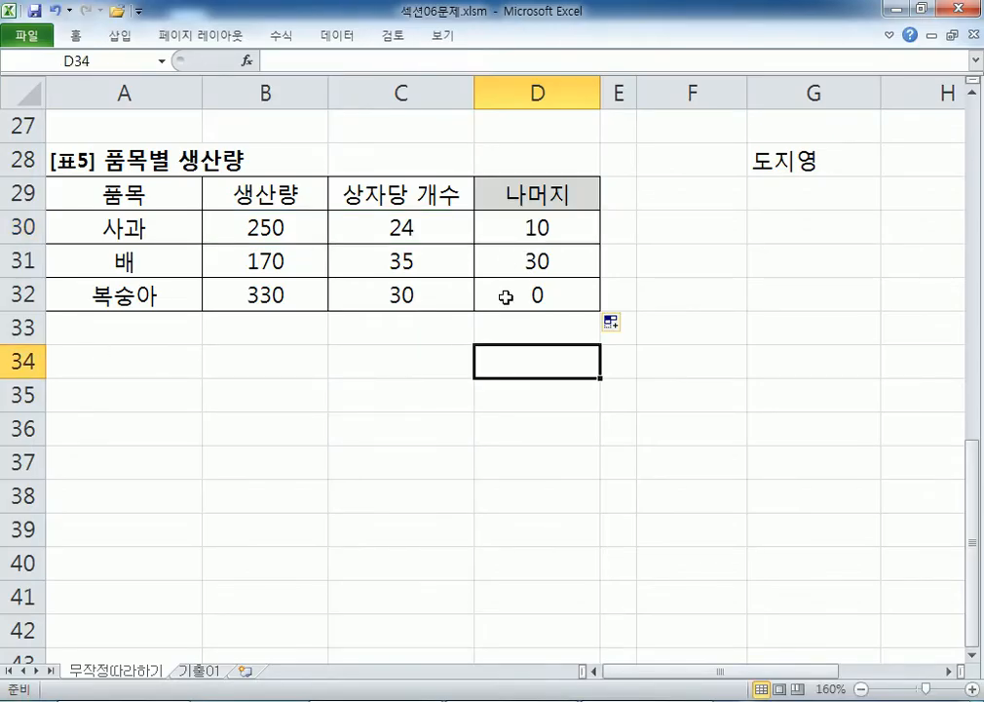
type("=INT")
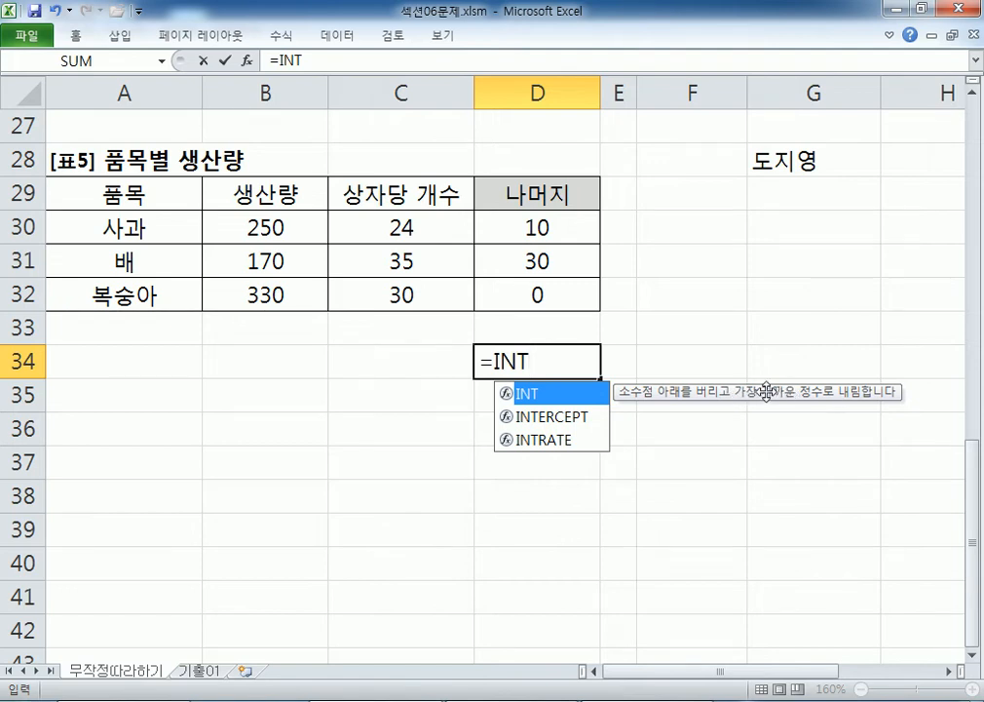
Switch back to Notepad and add the example "=INT(5.5) : 5" under the INT definition.
key("alt+Tab")
key("Return")
type("=IN")
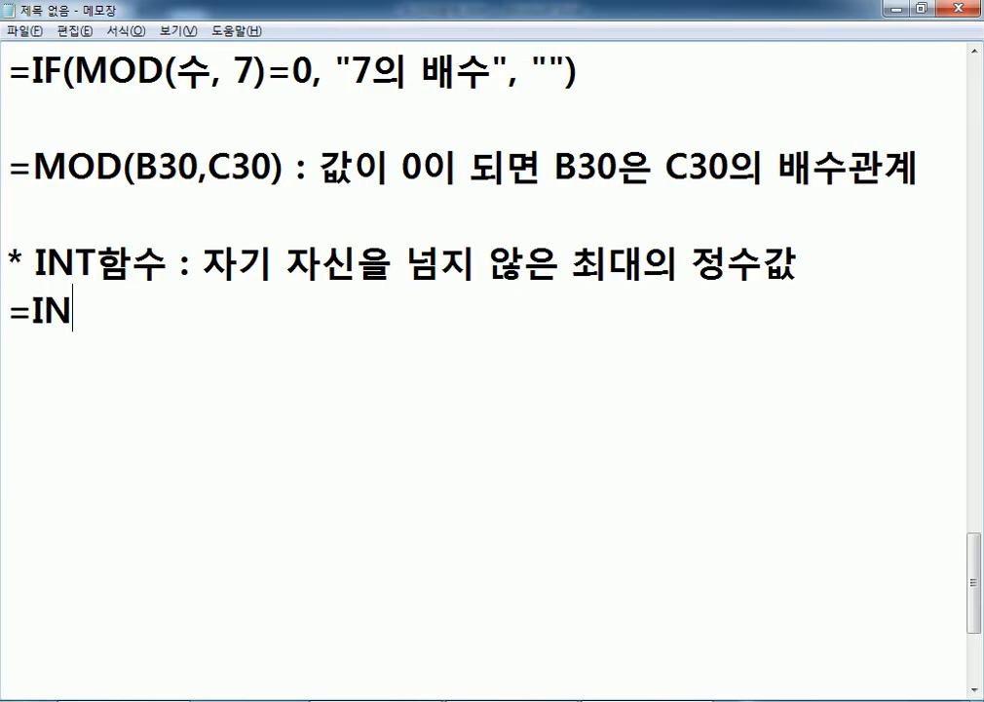
type("T(5.5) :")
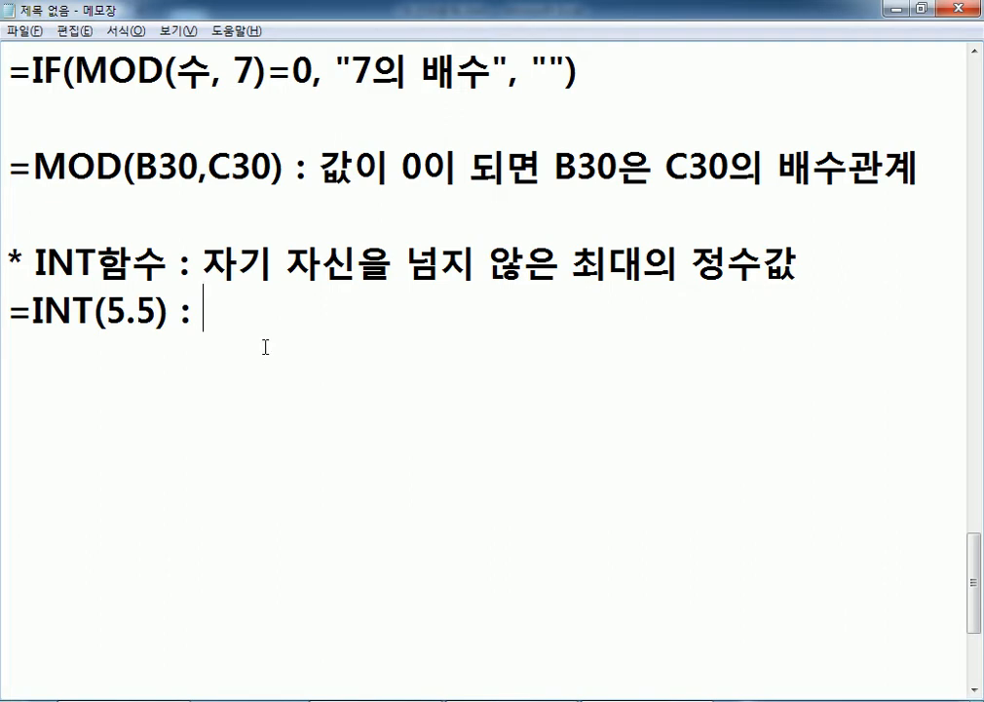
left_click_drag(127, 314, 152, 314)
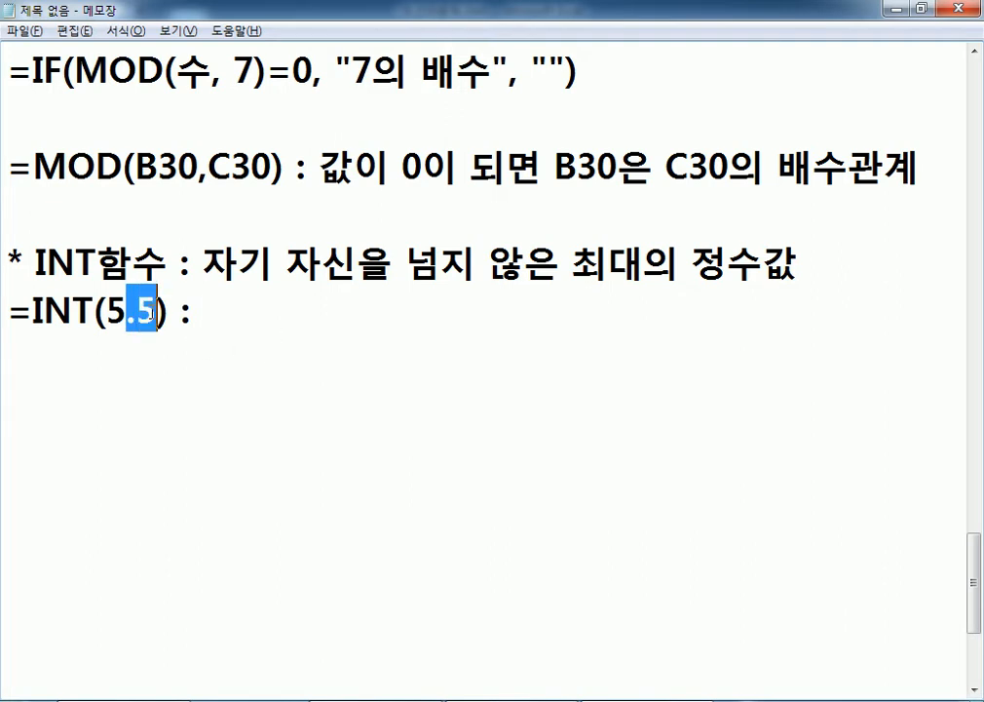
left_click(205, 310)
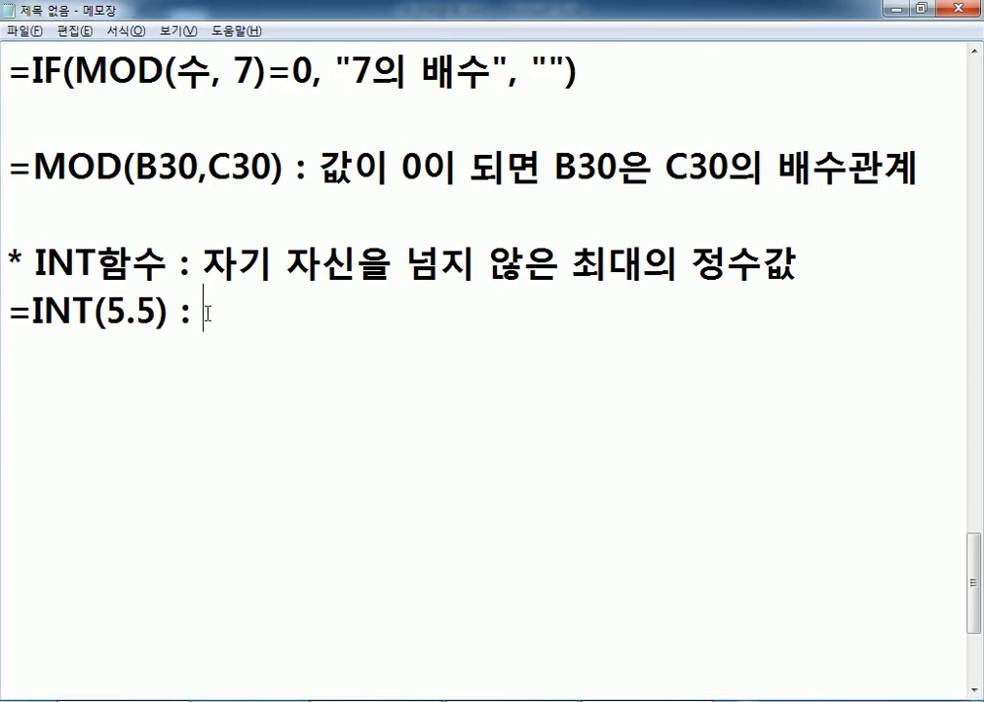
type("5")
key("Return")
Add the negative example "=INT(-5.5) : -6" on the following line and start a new line.
type("=I")
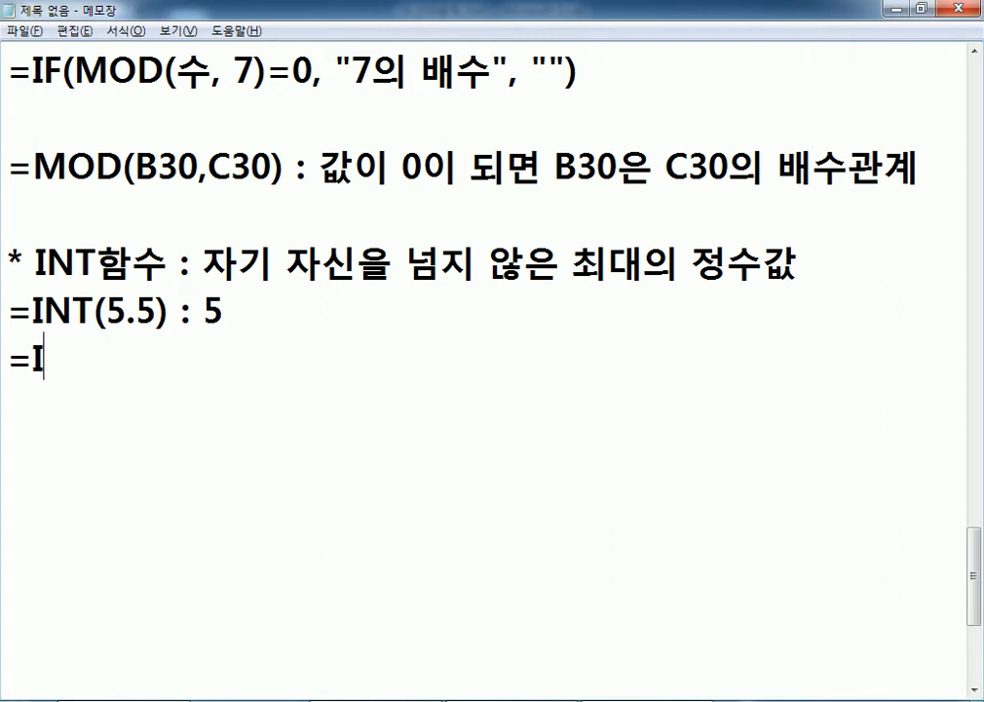
type("NT(-5.5) :")
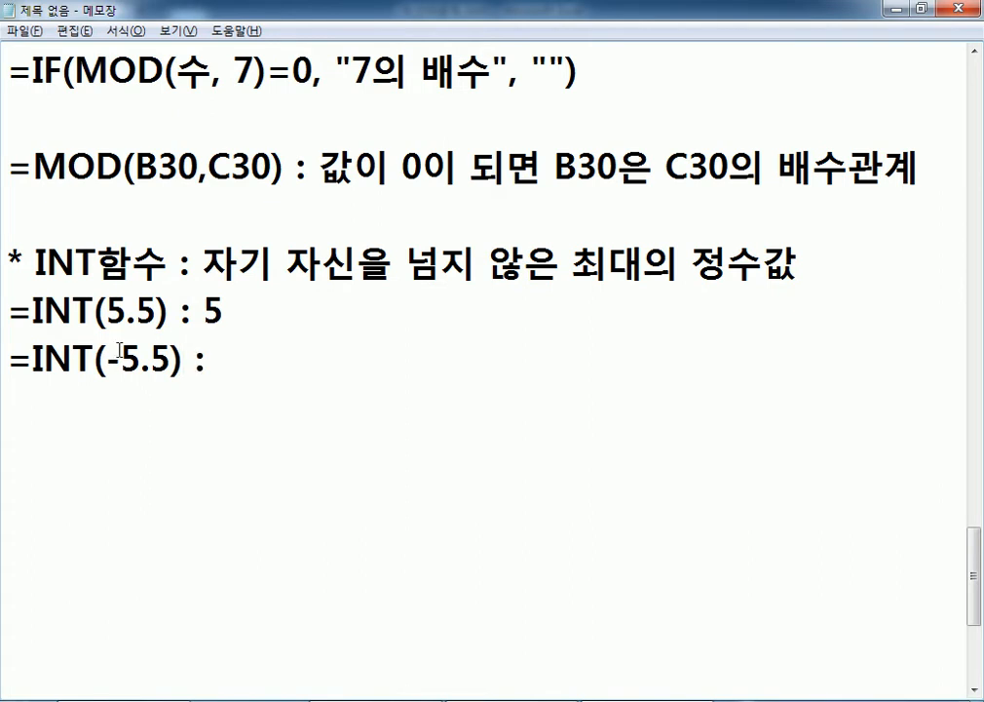
left_click_drag(142, 358, 171, 358)
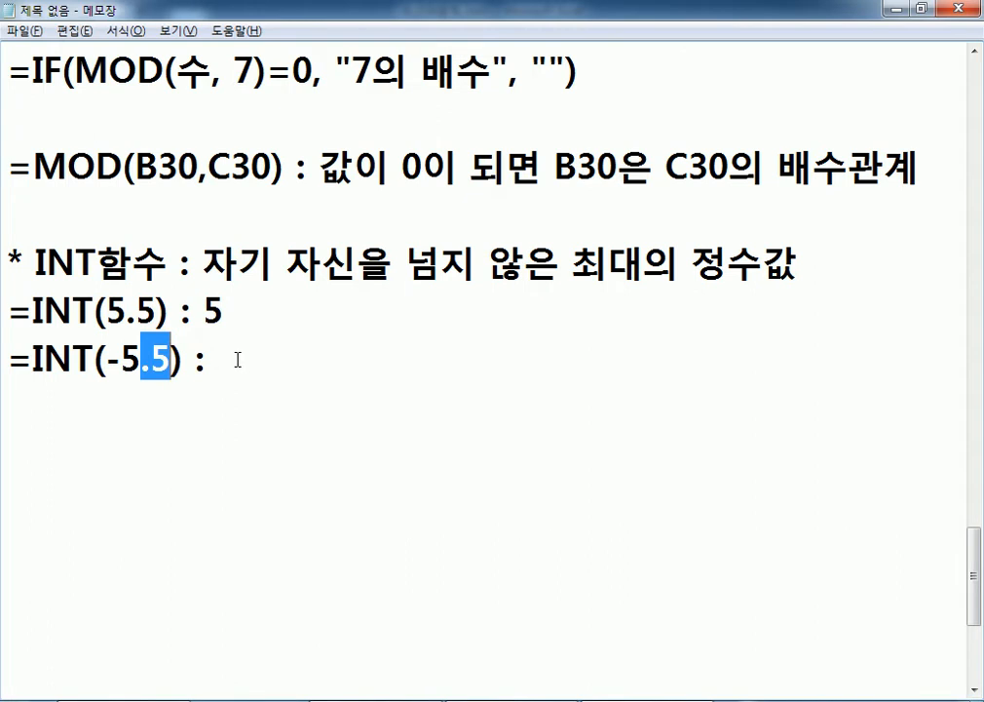
left_click(113, 362)
left_click_drag(113, 362, 178, 361)
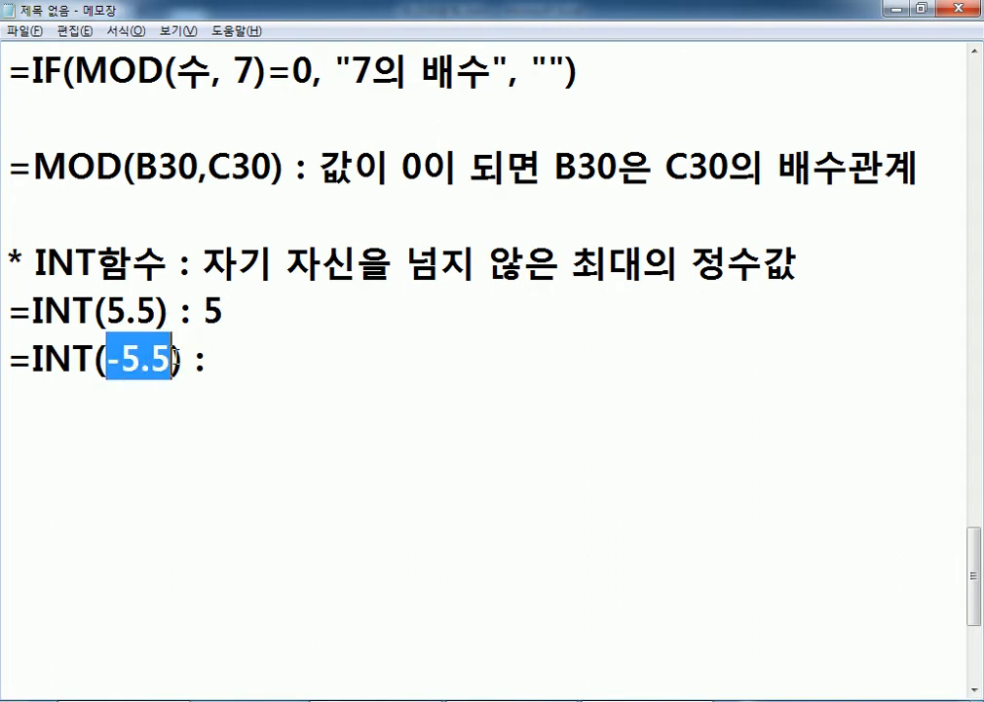
left_click_drag(440, 264, 593, 268)
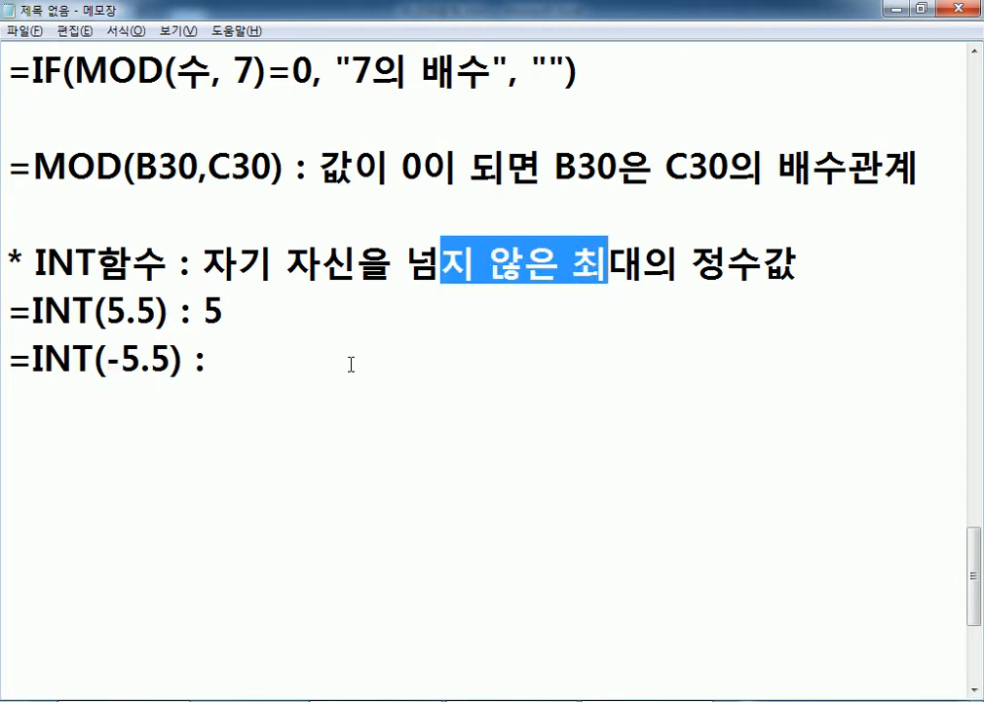
left_click(206, 367)
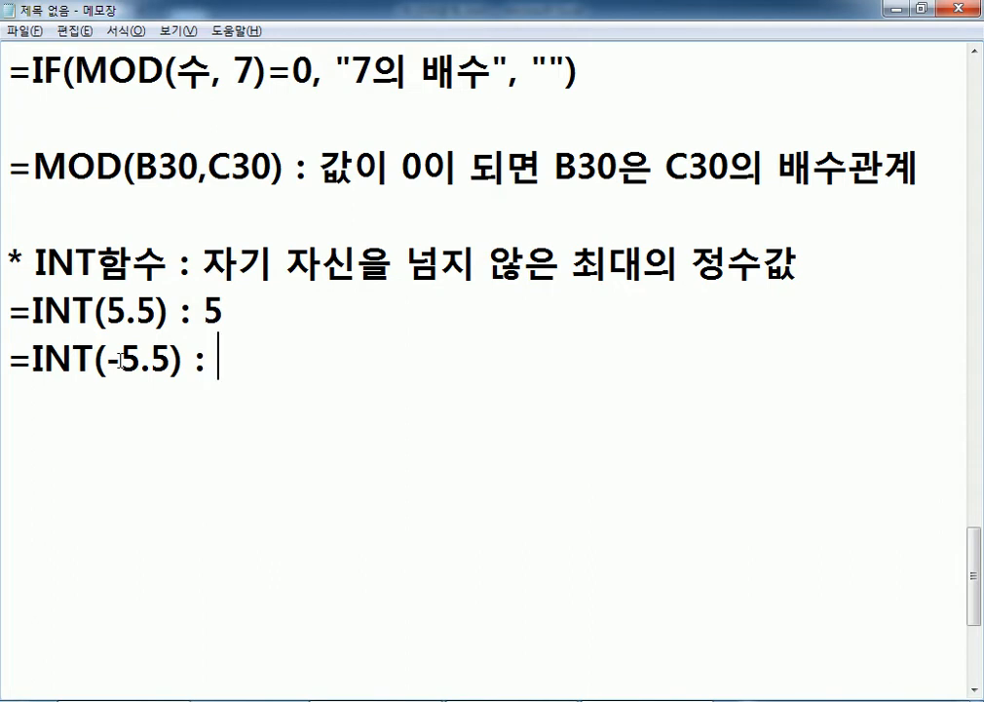
type("-6")
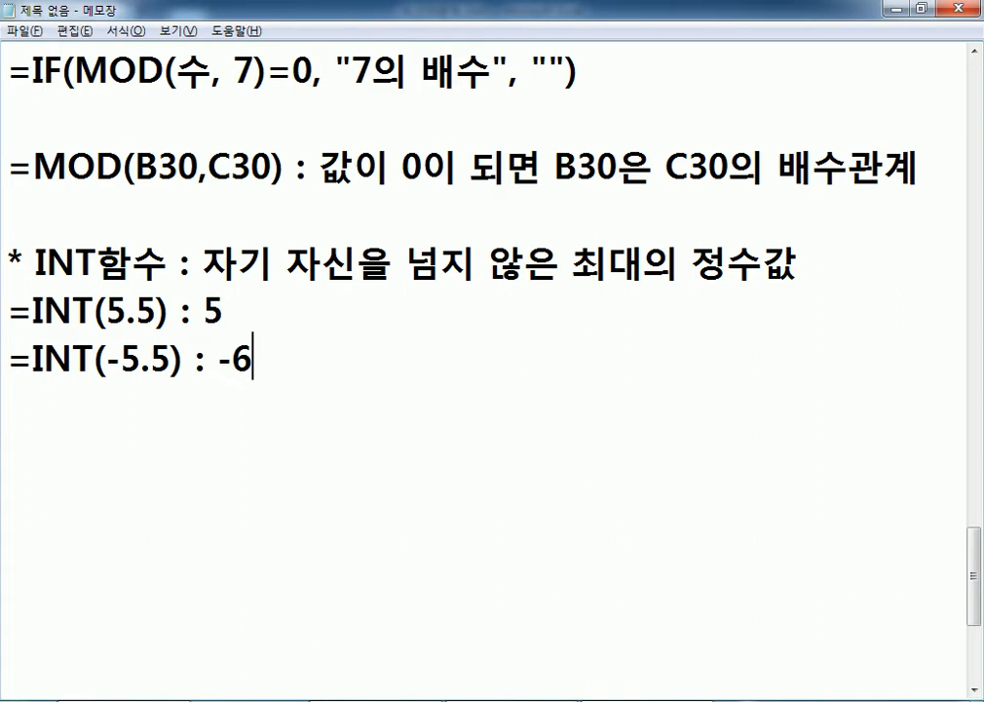
key("Return")
Open Paint and brush a horizontal number line with two vertical ticks across it.
left_click(38, 701)
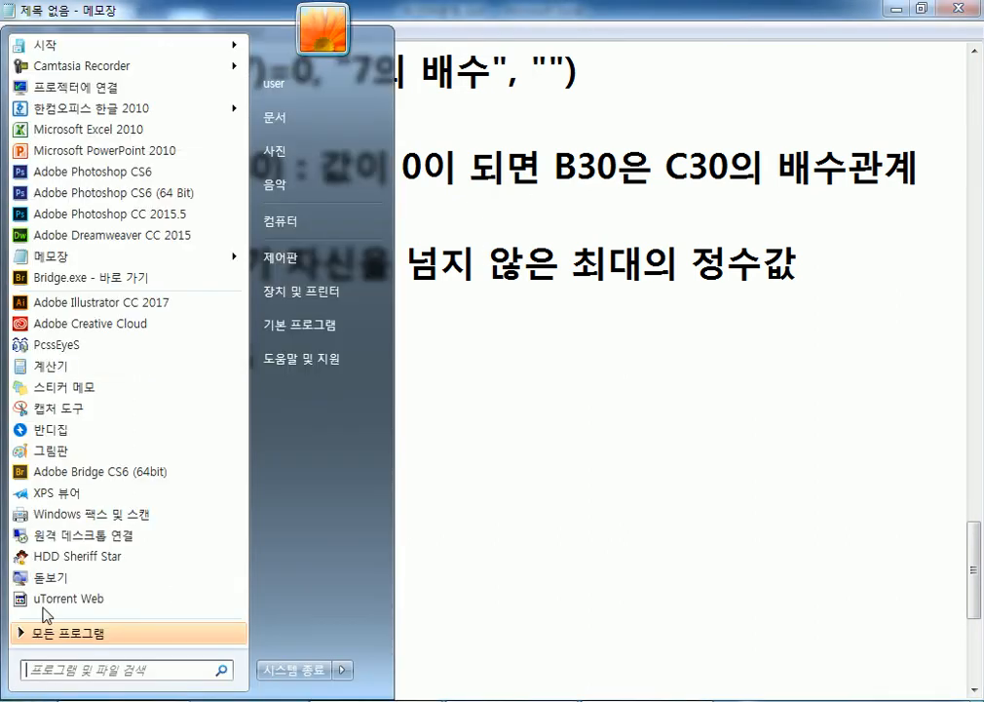
left_click(78, 450)
left_click_drag(144, 384, 619, 384)
left_click_drag(229, 379, 225, 418)
left_click_drag(414, 371, 405, 429)
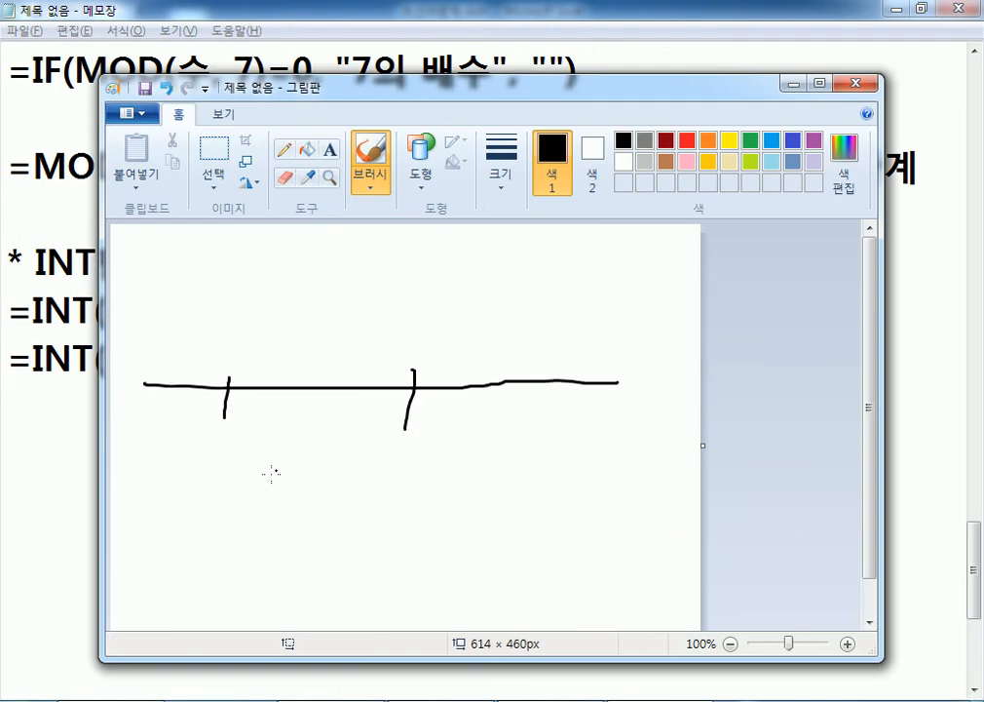
Label the ticks 5 and 6, mark 5.5 between them, cross out the rightward arrow, draw an arrow back to 5 and circle 5.
mouse_move(237, 462)
left_mouse_down()
mouse_move(238, 505)
mouse_move(282, 471)
left_mouse_up()
mouse_move(411, 466)
left_mouse_down()
mouse_move(386, 522)
mouse_move(372, 514)
left_mouse_up()
mouse_move(313, 380)
left_mouse_down()
mouse_move(305, 450)
mouse_move(298, 438)
mouse_move(348, 457)
mouse_move(370, 446)
mouse_move(323, 362)
mouse_move(476, 296)
mouse_move(446, 319)
mouse_move(391, 304)
mouse_move(440, 312)
left_mouse_up()
mouse_move(295, 371)
left_mouse_down()
mouse_move(255, 348)
mouse_move(234, 358)
mouse_move(258, 363)
left_mouse_up()
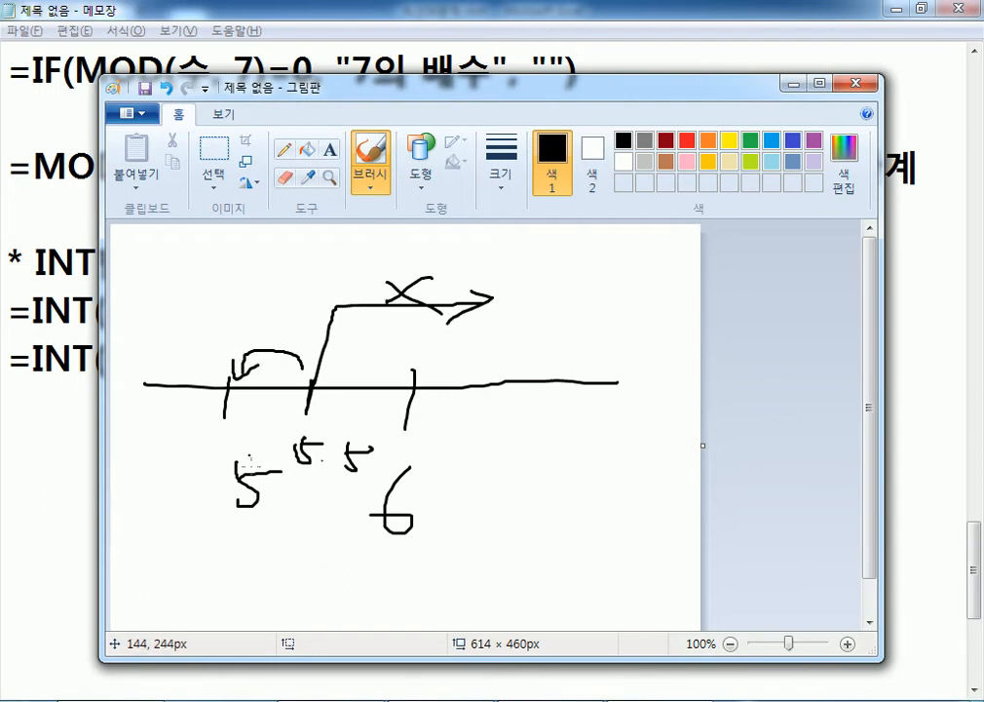
left_click_drag(211, 537, 235, 543)
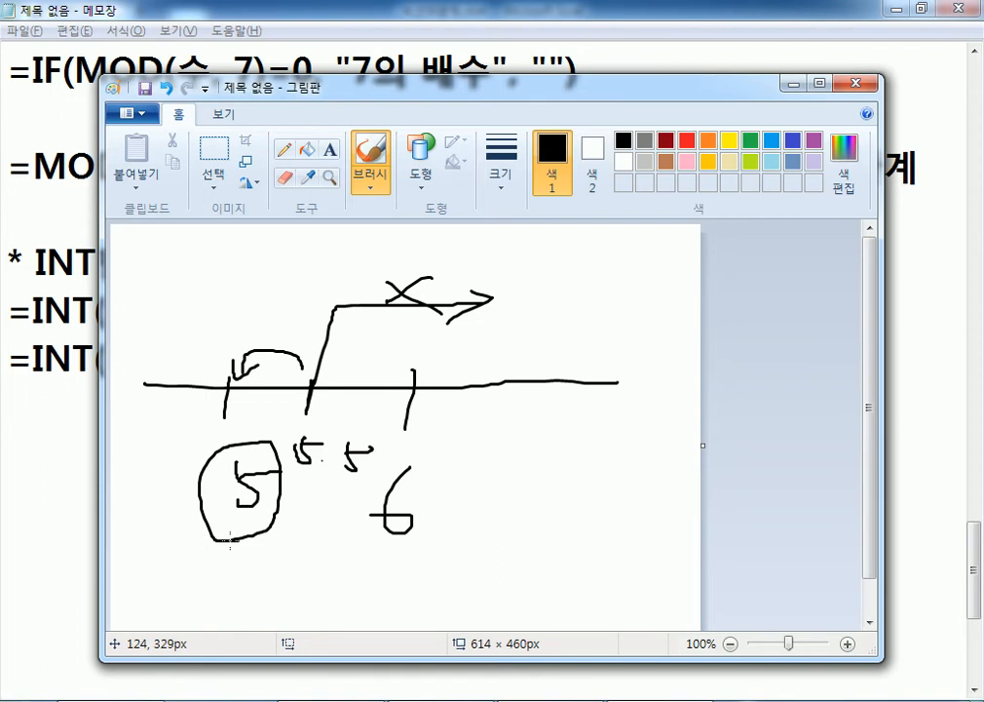
Undo the circle, arrows, middle tick and the 5, 5.5 and 6 labels, keeping the line and its two outer ticks.
key("ctrl+z")
key("ctrl+z")
key("ctrl+z")
key("ctrl+z")
key("ctrl+z")
key("ctrl+z")
key("ctrl+z")
key("ctrl+z")
key("ctrl+z")
key("ctrl+z")
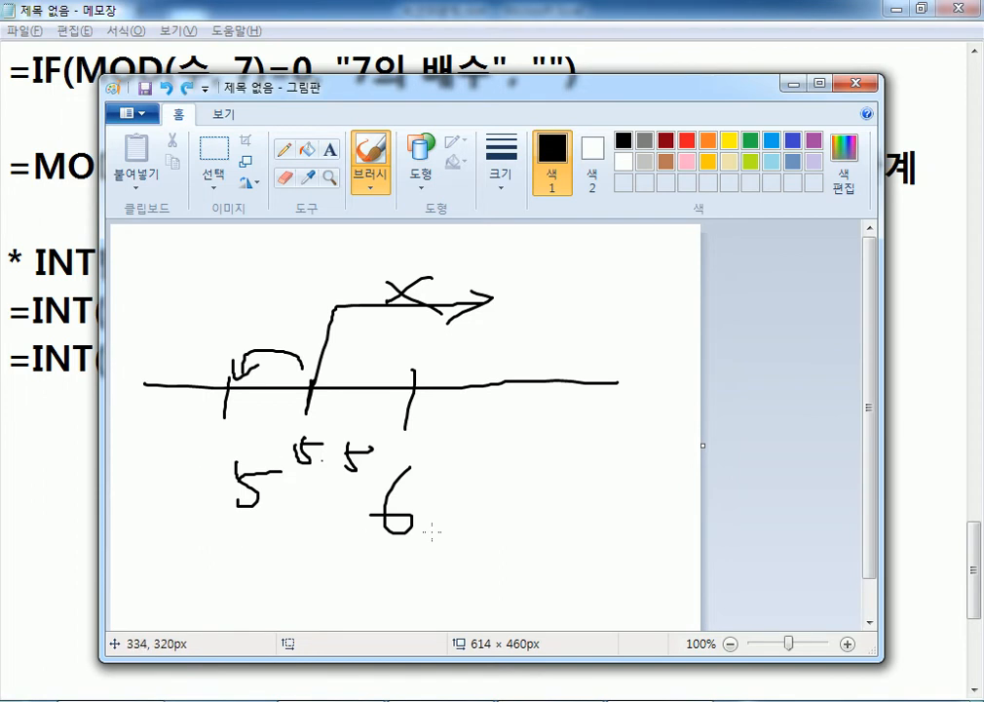
key("ctrl+z")
key("ctrl+z")
key("ctrl+z")
key("ctrl+z")
key("ctrl+z")
key("ctrl+z")
key("ctrl+z")
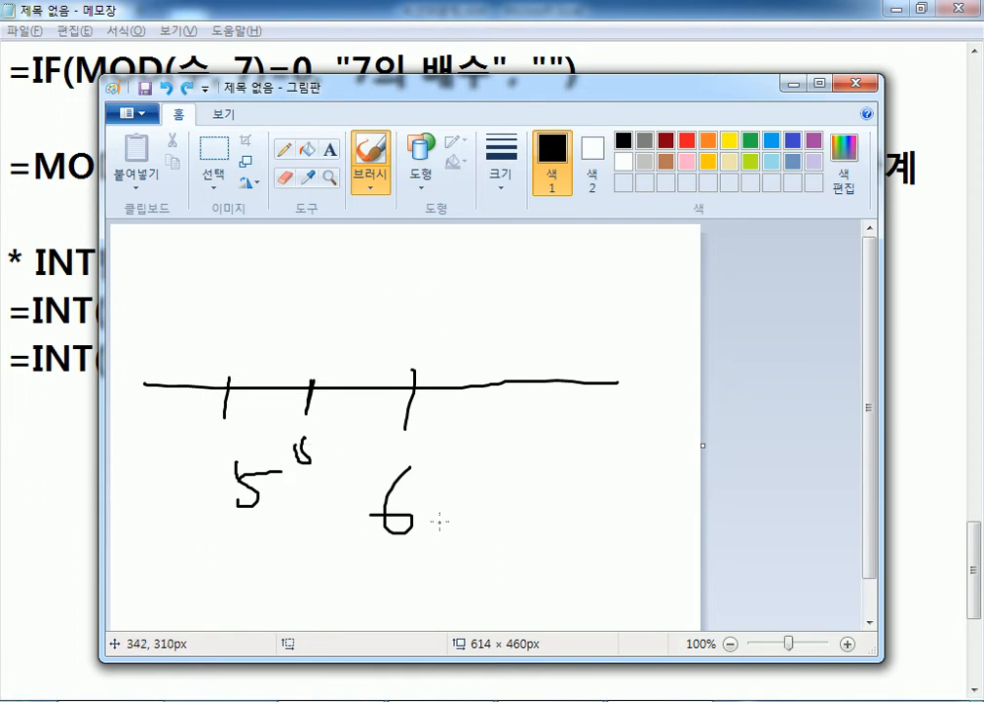
key("ctrl+z")
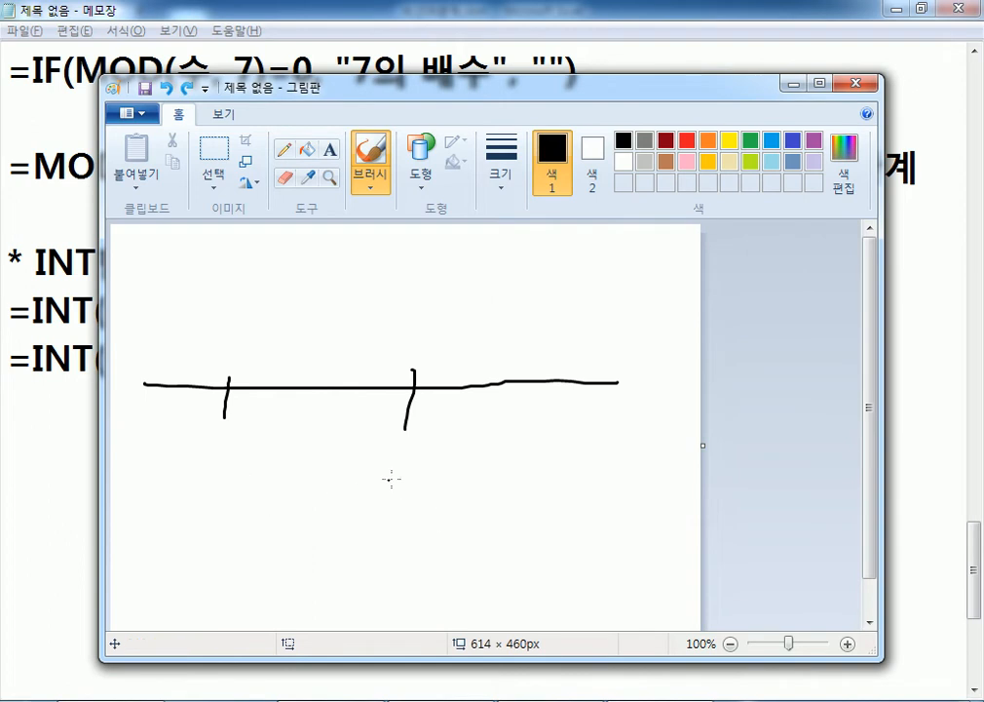
Relabel the number line's ticks with -6 on the left and -5 on the right.
mouse_move(359, 479)
left_mouse_down()
mouse_move(394, 480)
mouse_move(423, 512)
mouse_move(412, 515)
left_mouse_up()
left_click_drag(426, 464, 458, 464)
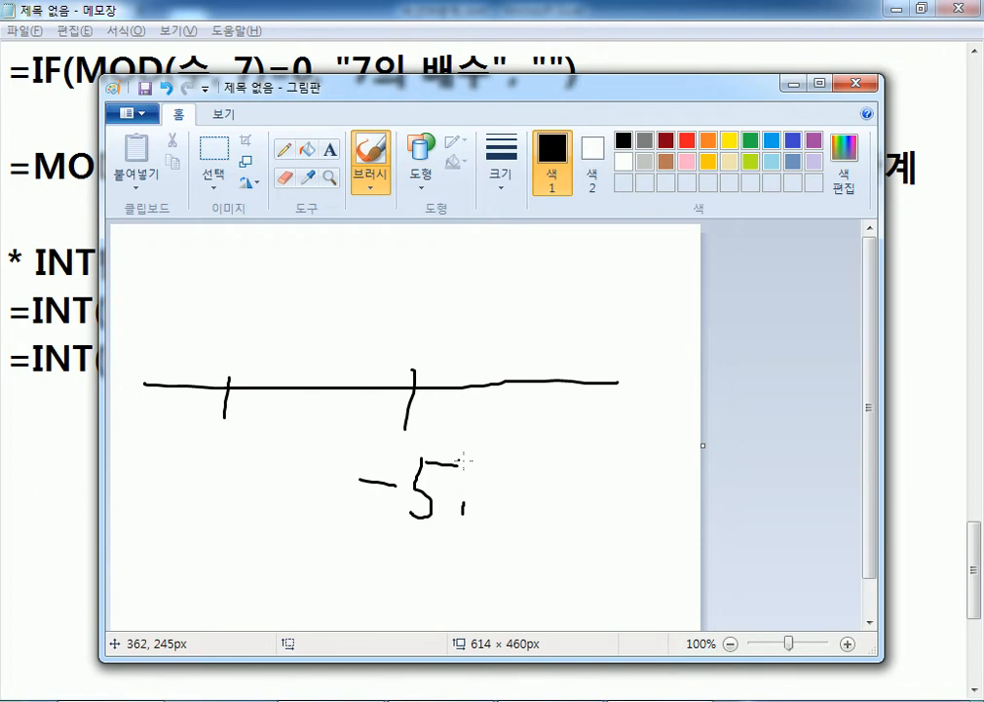
mouse_move(171, 480)
left_mouse_down()
mouse_move(226, 484)
mouse_move(231, 494)
left_mouse_up()
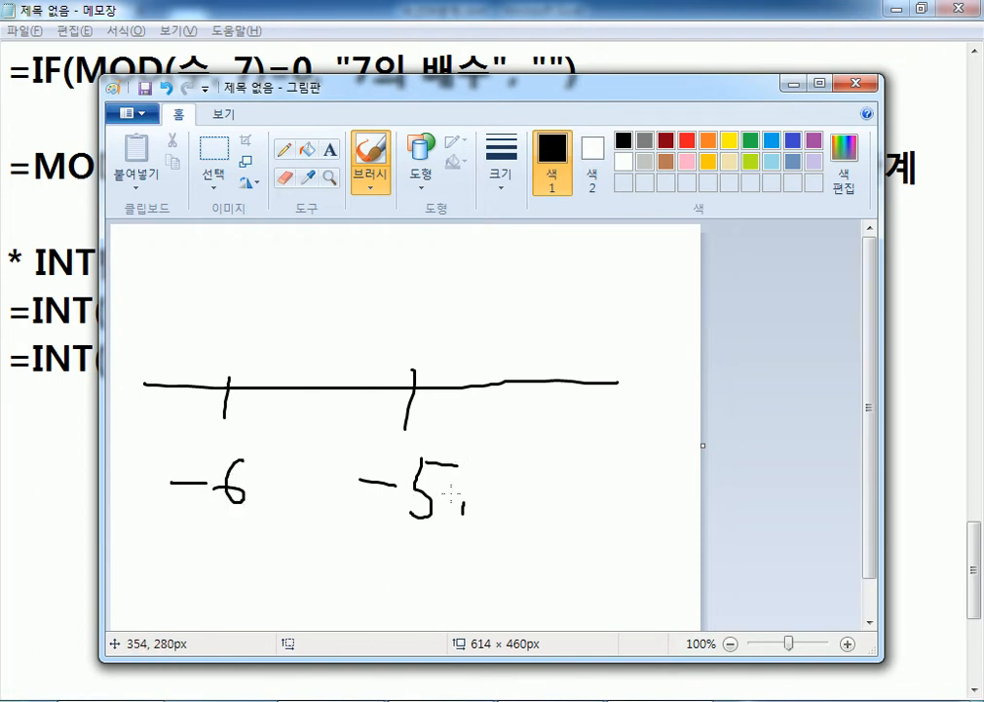
key("ctrl+z")
key("ctrl+z")
key("ctrl+z")
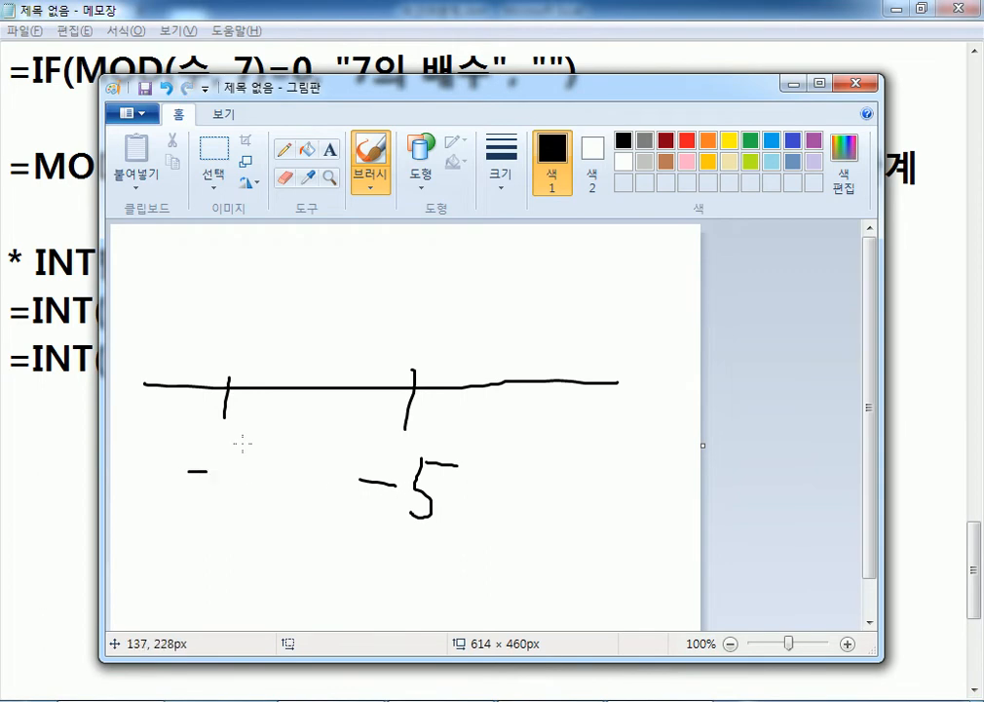
left_click_drag(241, 445, 207, 484)
Mark -5.5 between the ticks, cross out a rightward arrow from it, draw an arrow to -6 and circle -6.
mouse_move(302, 378)
left_mouse_down()
mouse_move(311, 440)
mouse_move(340, 438)
left_mouse_up()
mouse_move(314, 384)
left_mouse_down()
mouse_move(476, 303)
mouse_move(440, 351)
left_mouse_up()
mouse_move(403, 277)
left_mouse_down()
mouse_move(360, 335)
mouse_move(409, 334)
left_mouse_up()
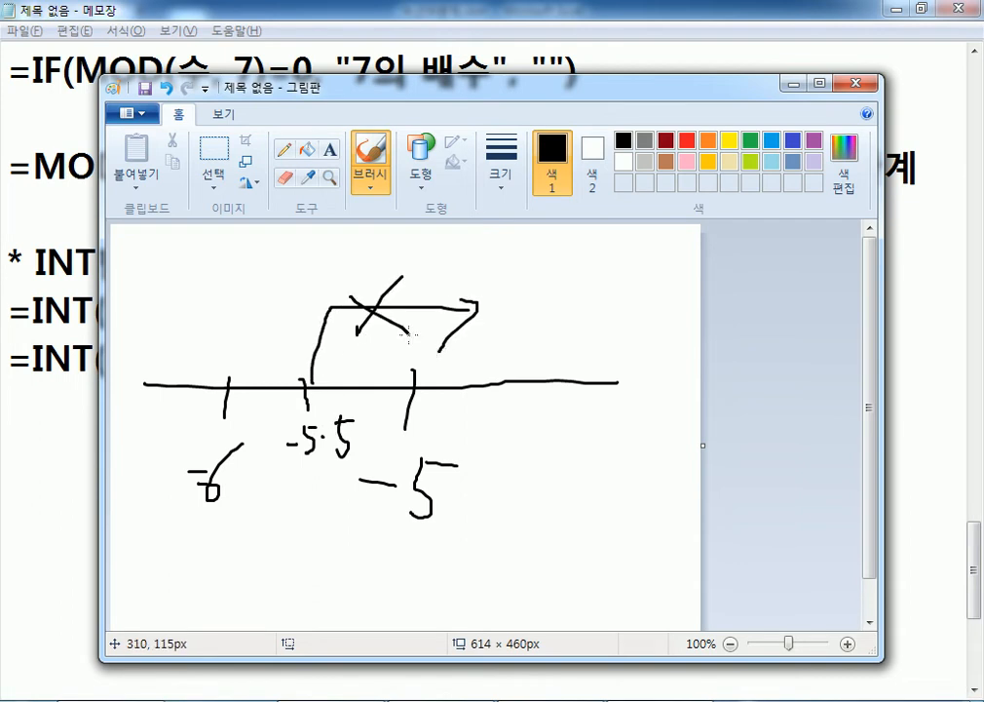
mouse_move(313, 378)
left_mouse_down()
mouse_move(264, 340)
mouse_move(225, 376)
mouse_move(247, 365)
left_mouse_up()
mouse_move(230, 442)
left_mouse_down()
mouse_move(181, 515)
mouse_move(275, 470)
mouse_move(244, 446)
left_mouse_up()
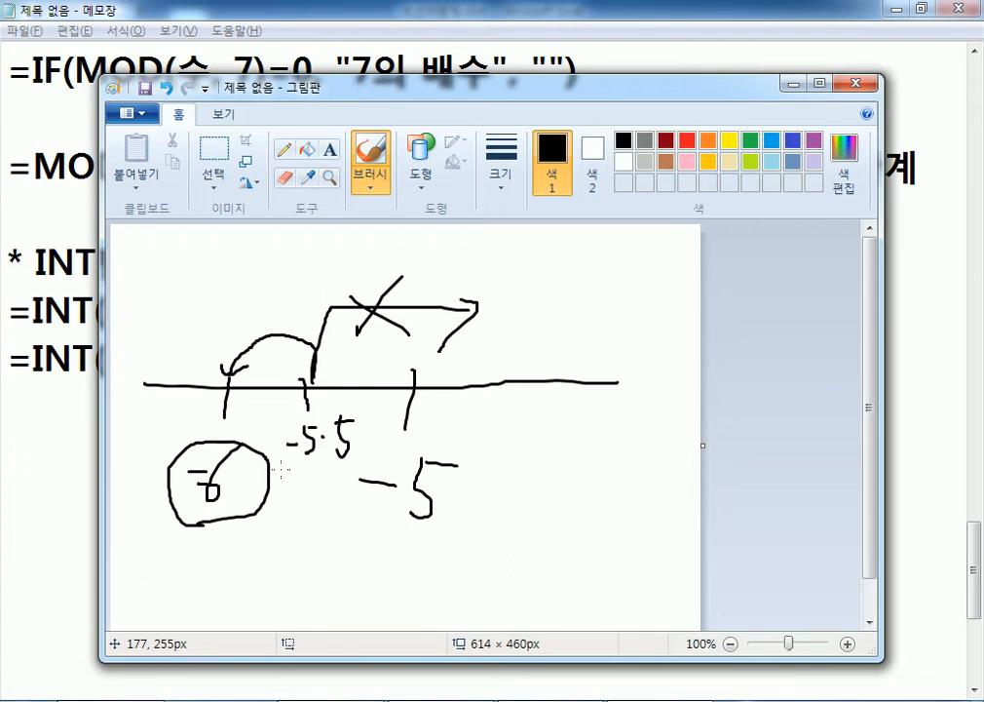
Close Paint without saving the drawing and, after a blank line in the Notepad notes, write "=INT(100/40)".
left_click(857, 84)
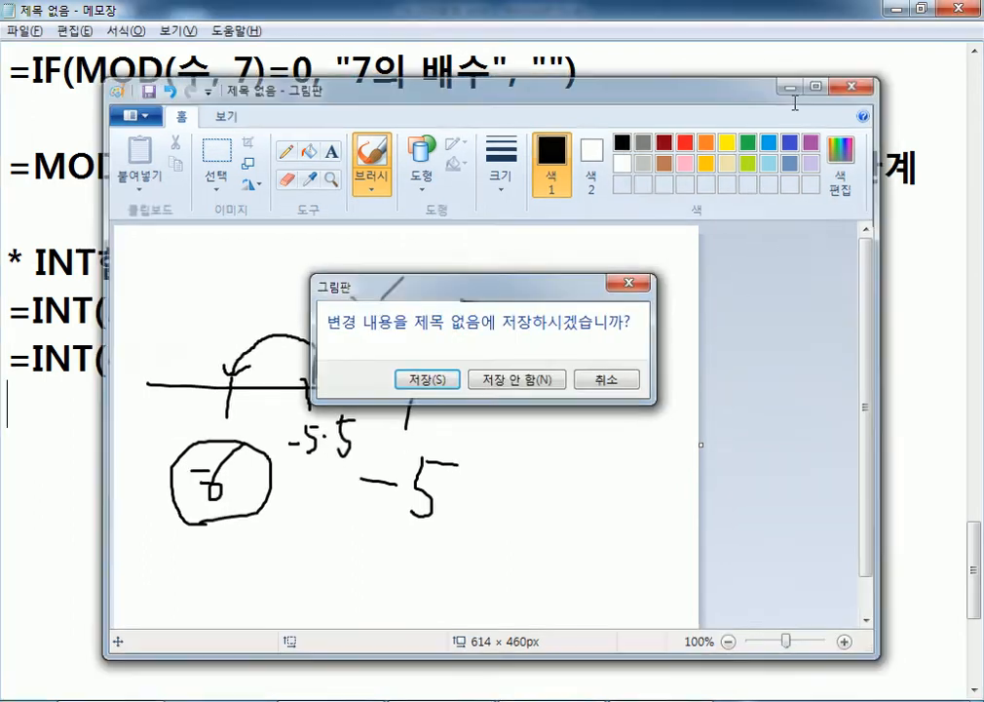
key("n")
key("Return")
type("=I")
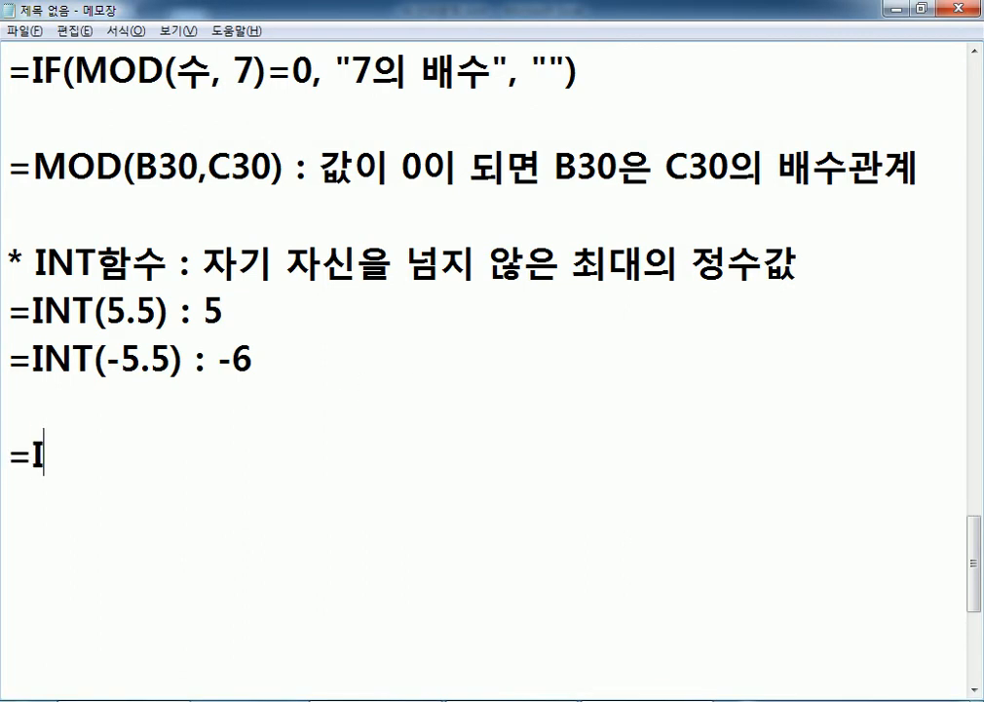
type("NT*")
key("BackSpace")
type("(100/40")
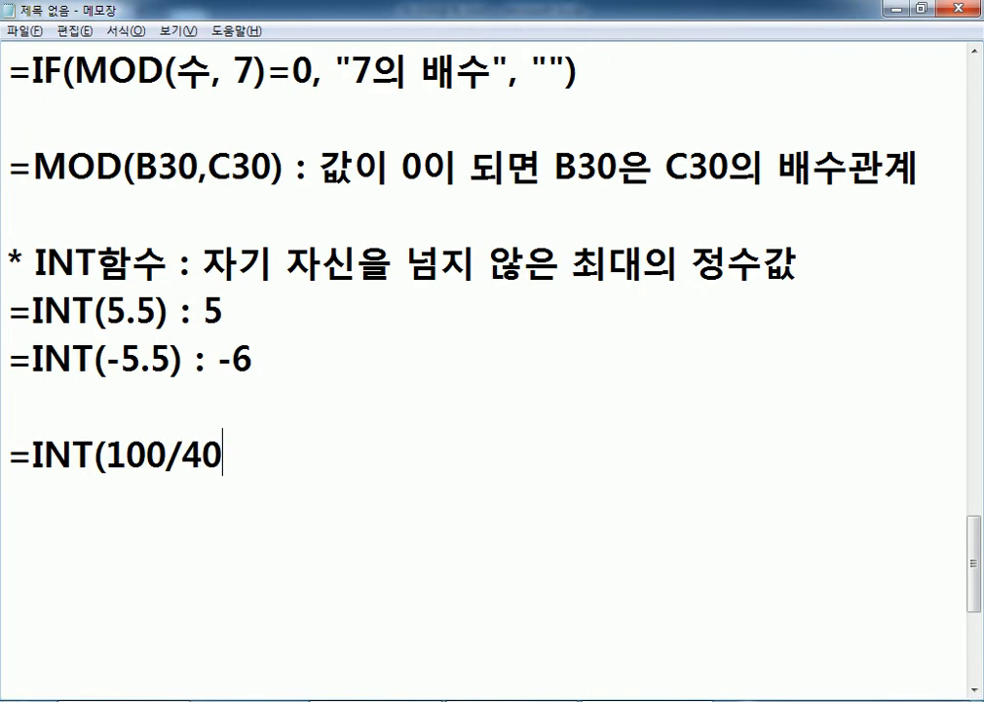
Append the division result "> 2.5" after =INT(100/40) and highlight the INT function name.
type(") > 52")
key("BackSpace")
key("BackSpace")
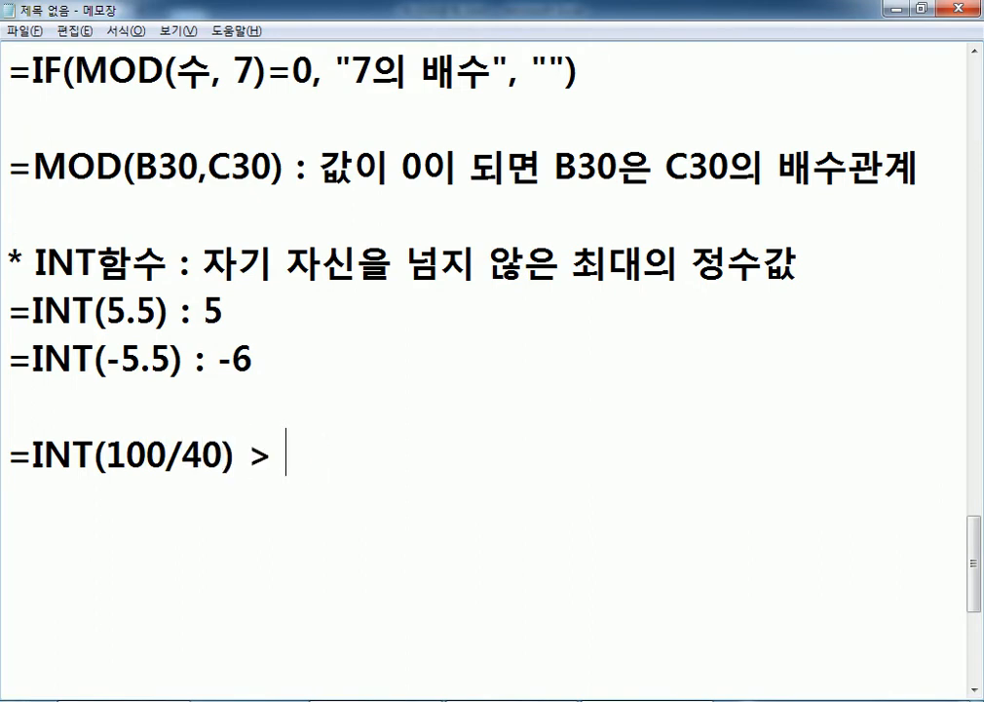
type("2.5")
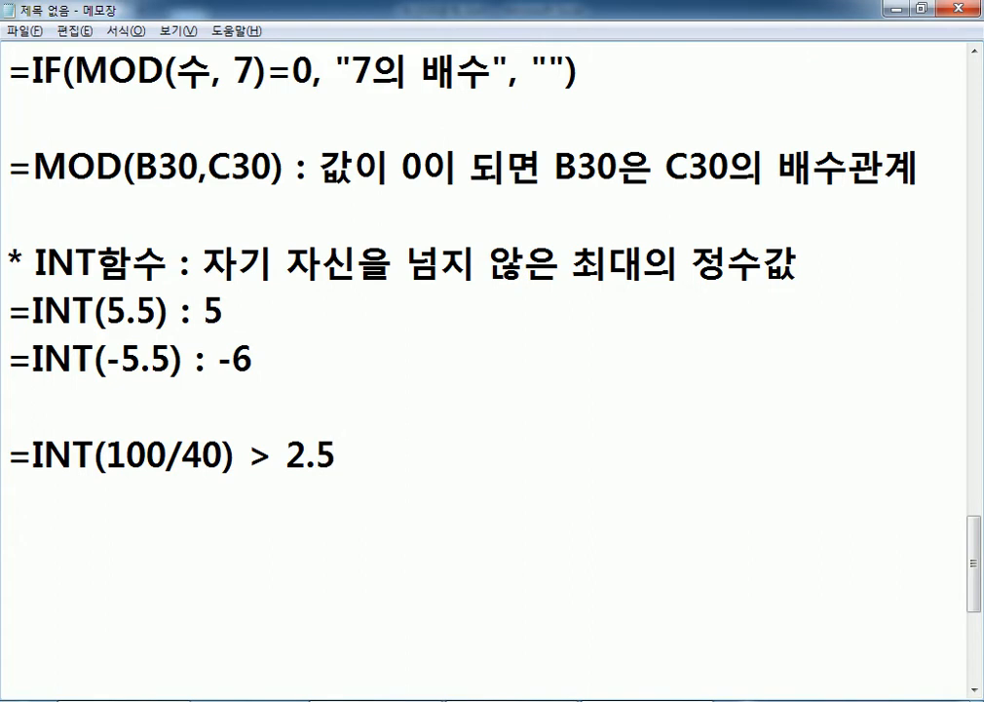
left_click_drag(32, 453, 95, 453)
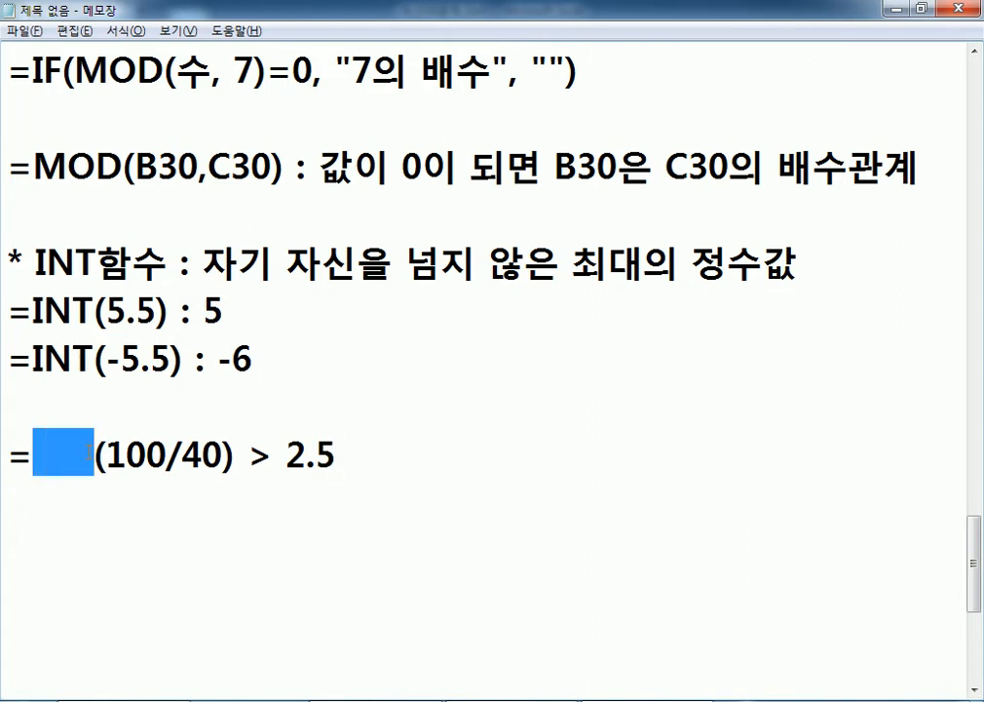
Extend the =INT(100/40) line with the final integer result "> 2" after 2.5.
left_click(343, 456)
key("Return")
key("BackSpace")
type("?>")
key("BackSpace")
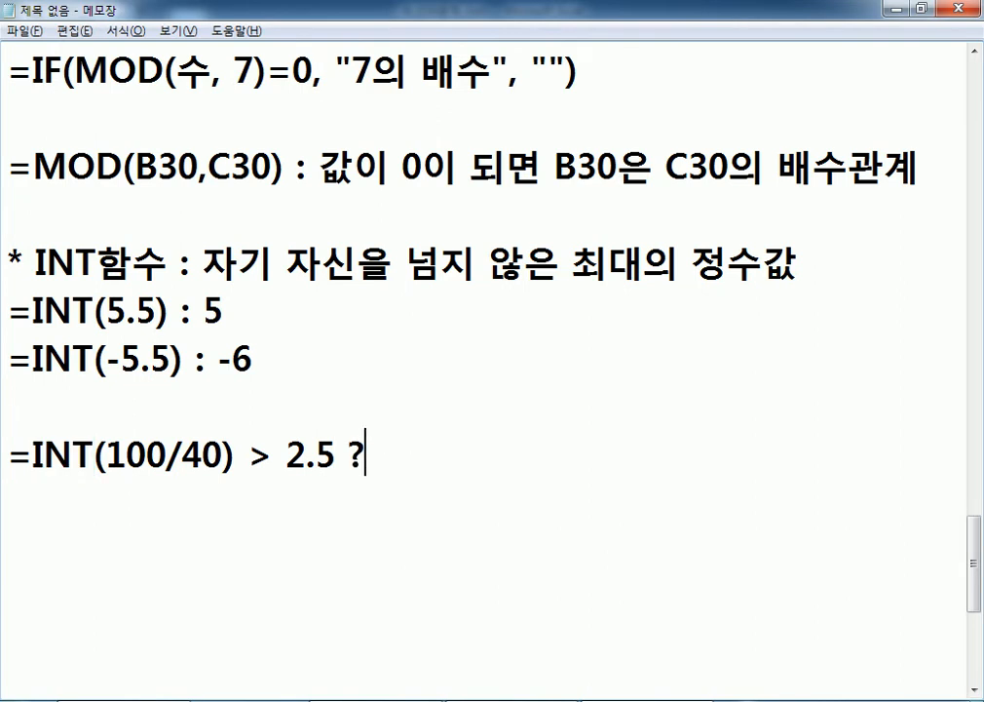
key("BackSpace")
key("BackSpace")
type("> 2")
key("Left")
key("shift+Right")
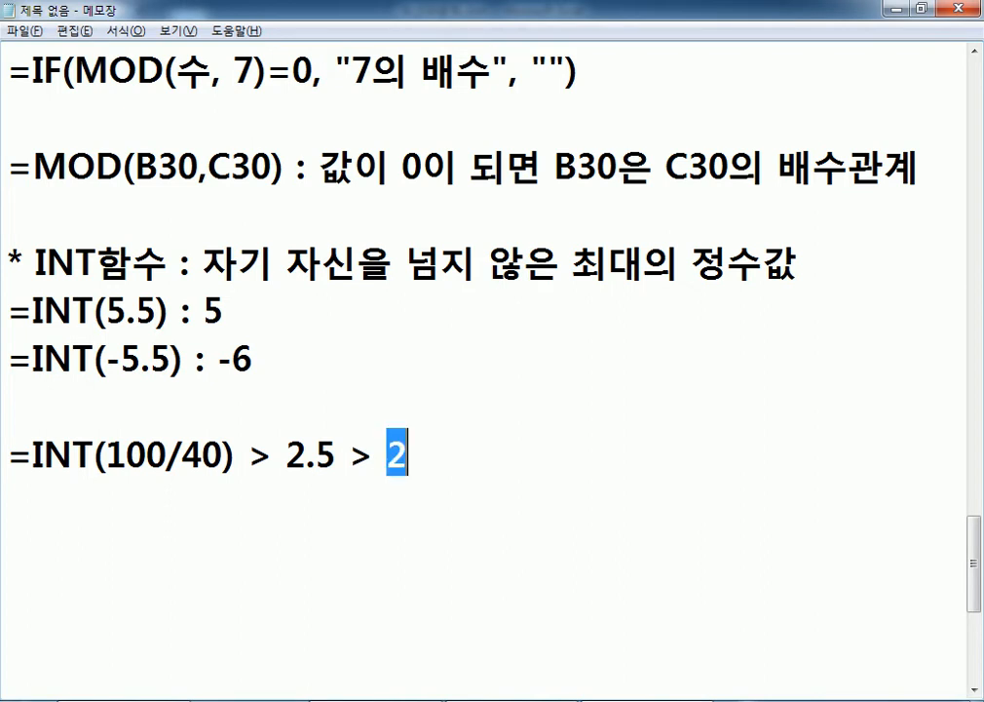
key("Right")
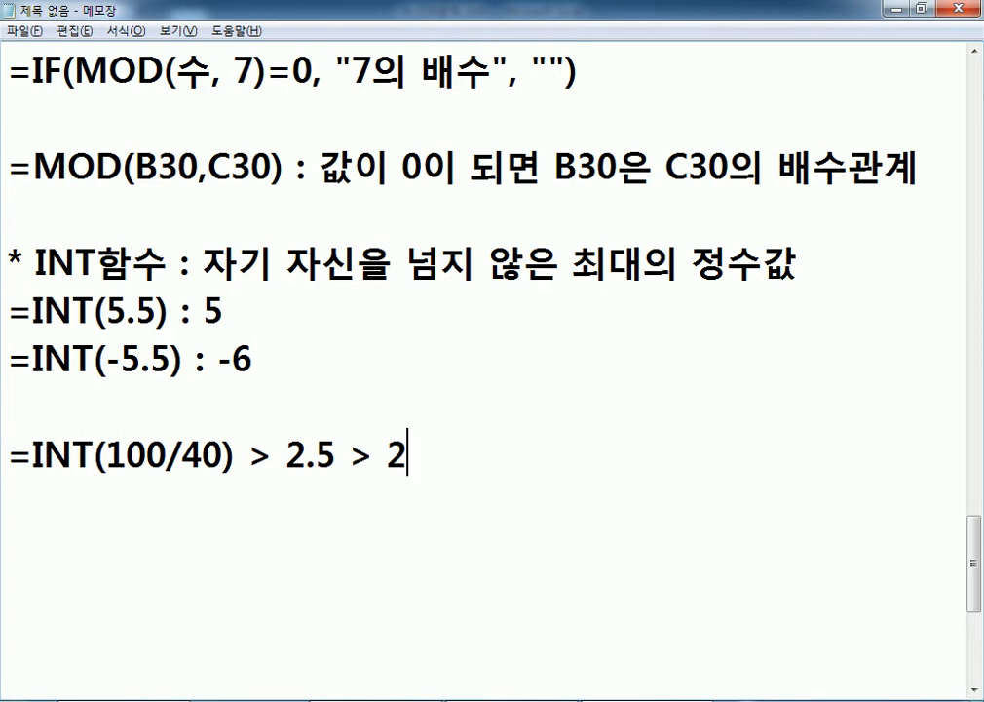
On the line below, write the quotient-and-remainder breakdown "100=40*2+20".
key("Return")
type("1-")
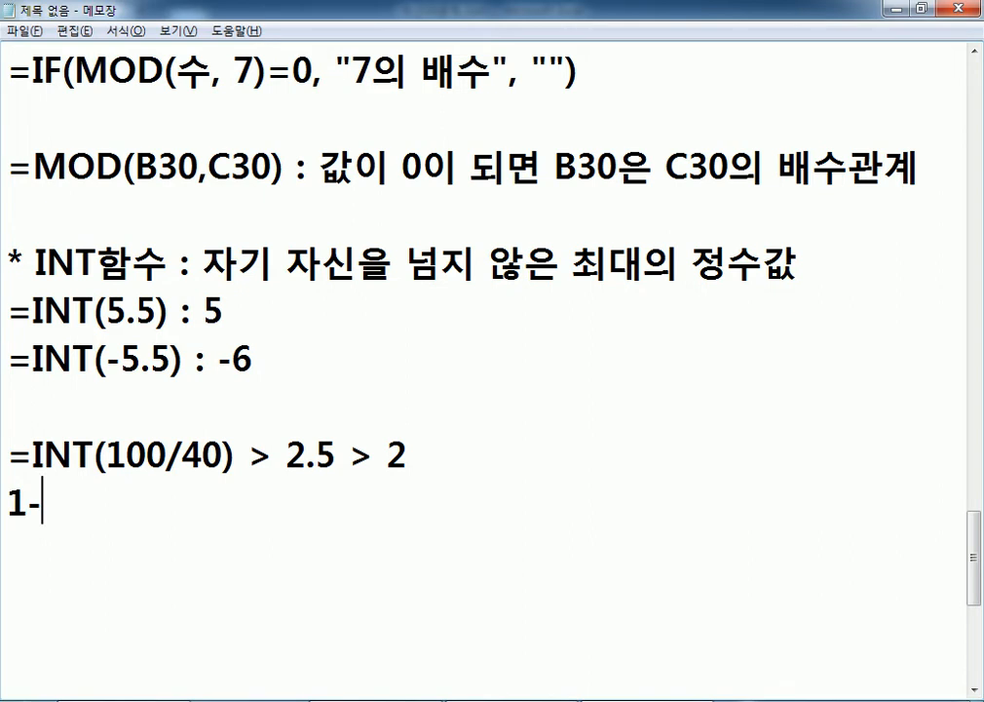
key("BackSpace")
type("00")
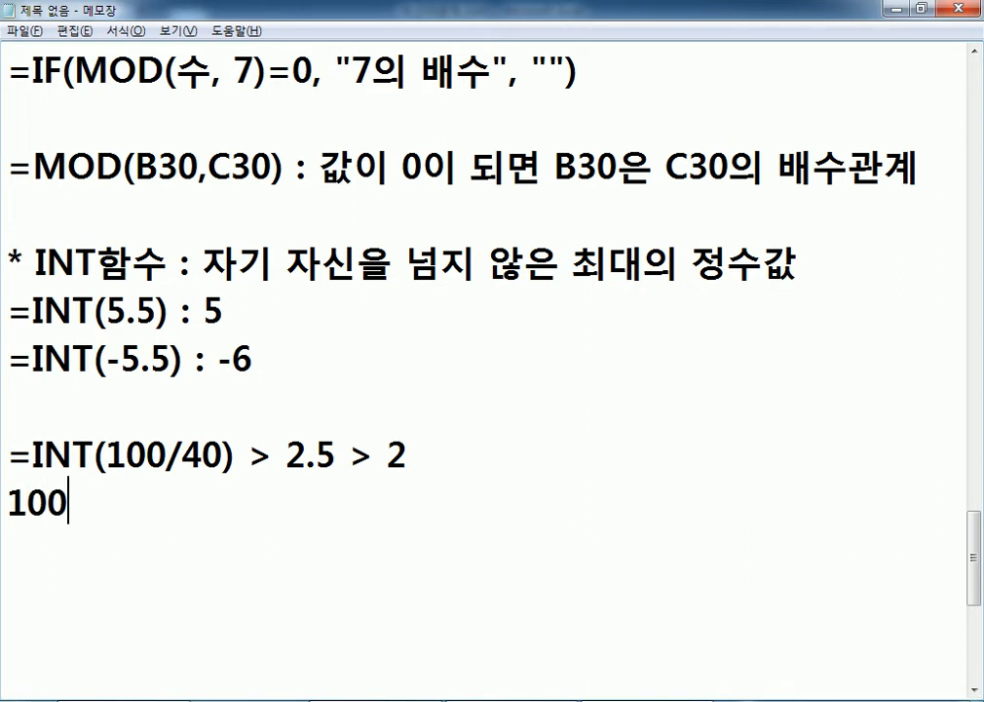
type("=4")
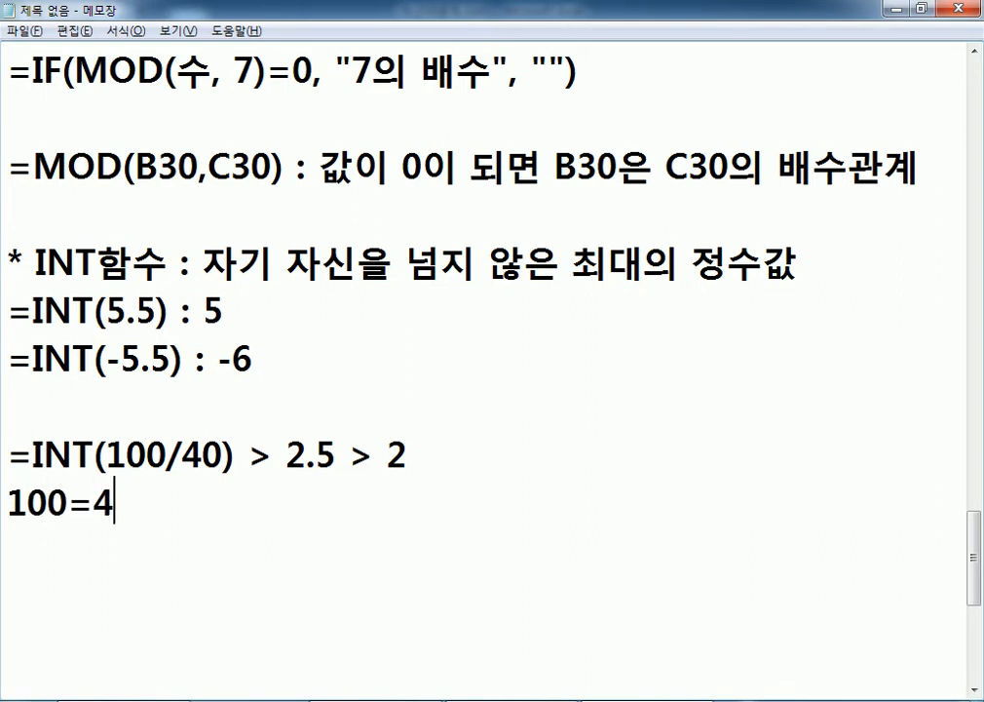
type("0*2")
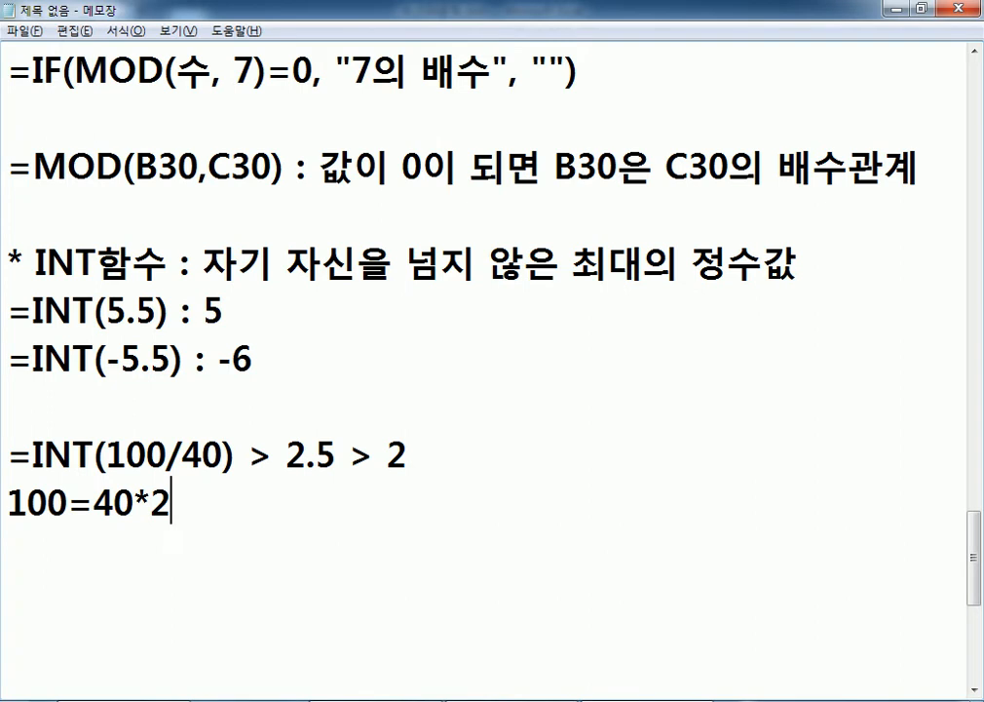
type("+20")
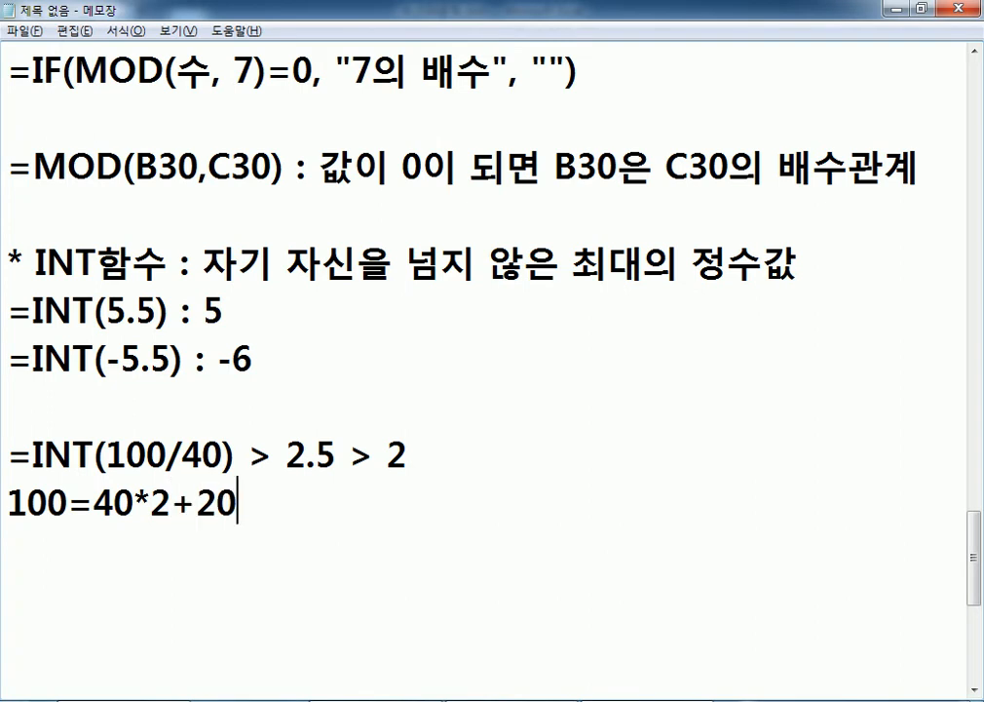
Add a line with the remainder rearranged as "20=100-40*2".
key("Return")
type("20=")
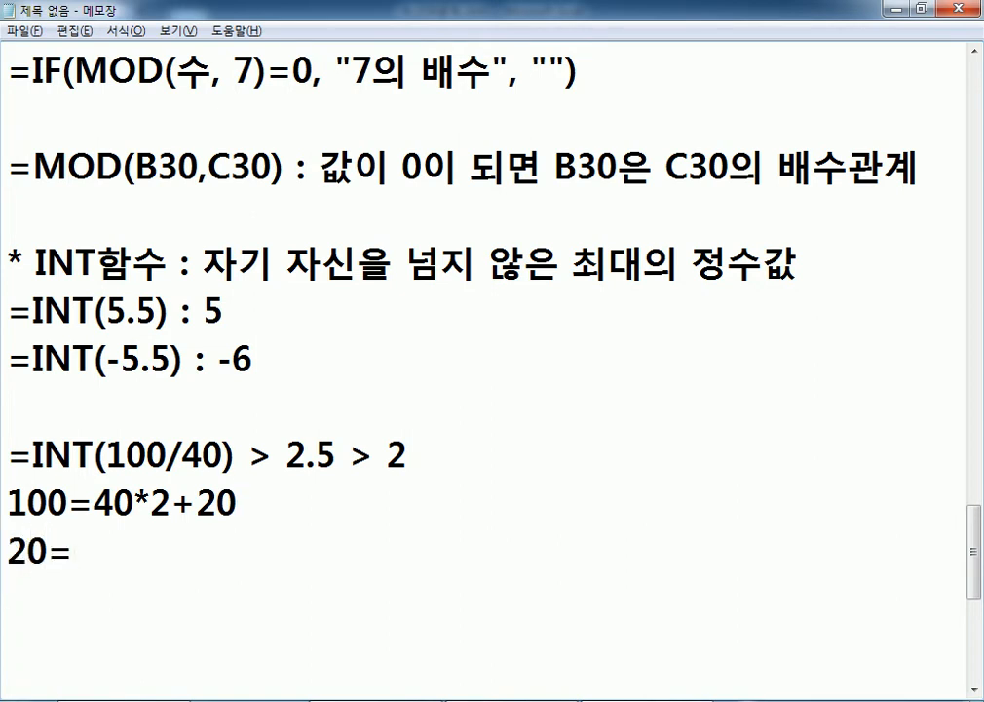
type("100-")
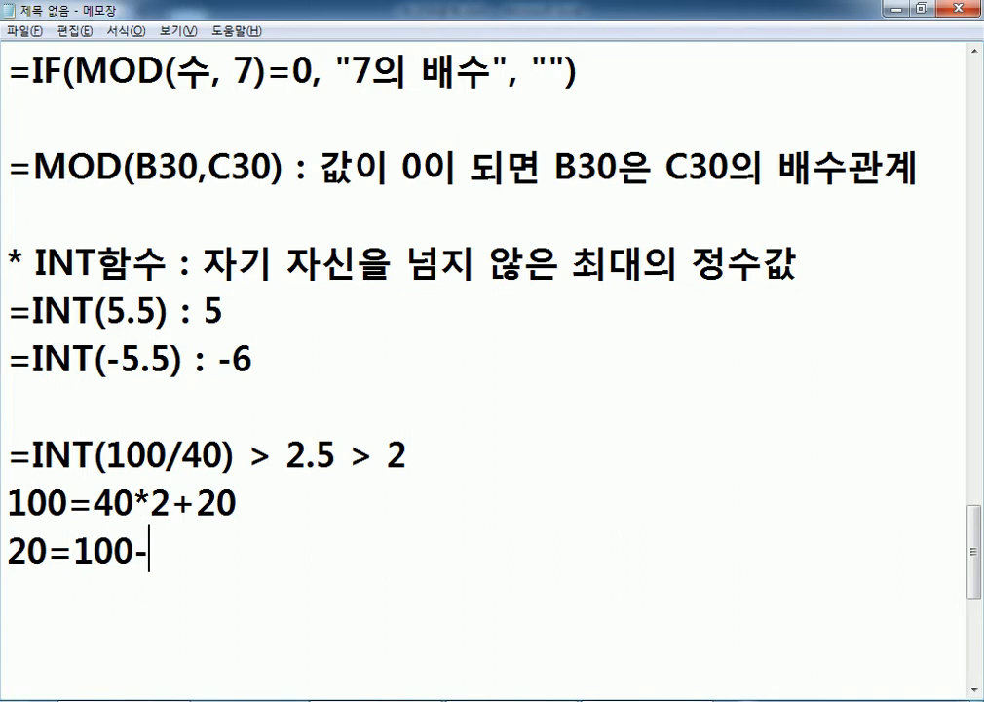
type("40*2")
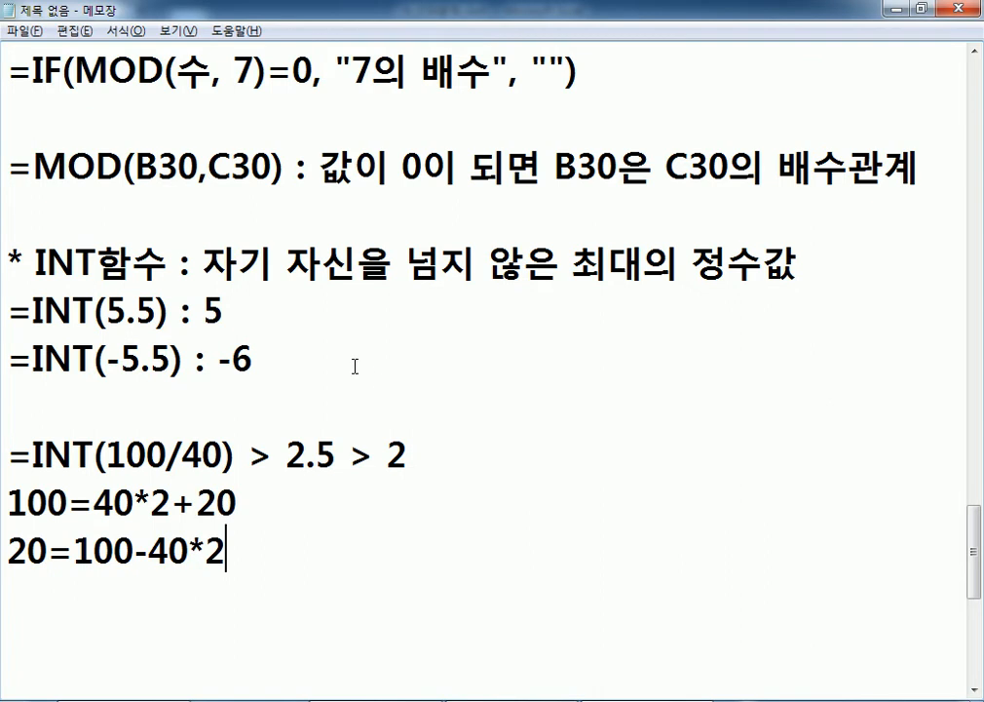
Examine the parts of the 20=100-40*2 line, highlighting the remainder, the dividend and the divisor.
left_click_drag(73, 554, 239, 551)
left_click_drag(9, 553, 47, 553)
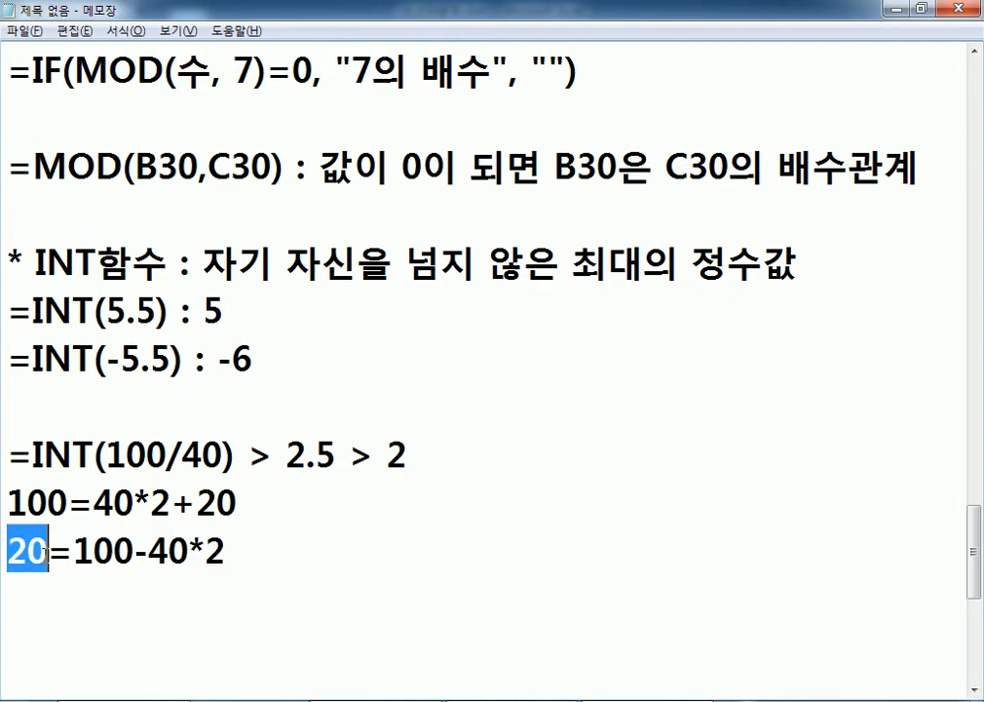
scroll(103, 567, "down", 1)
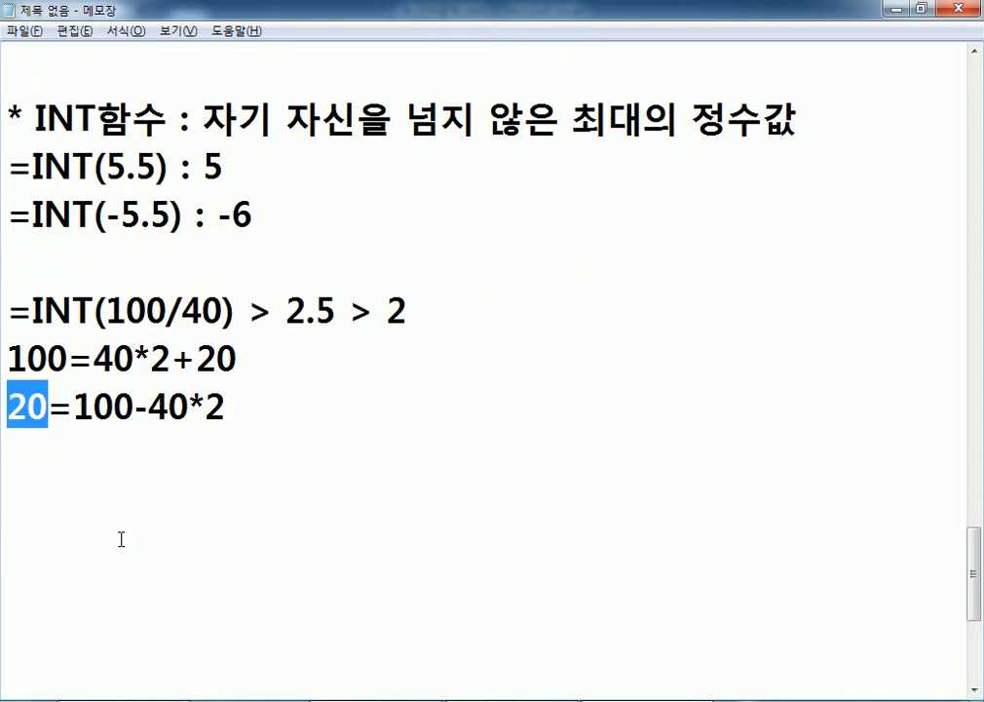
left_click_drag(74, 408, 193, 409)
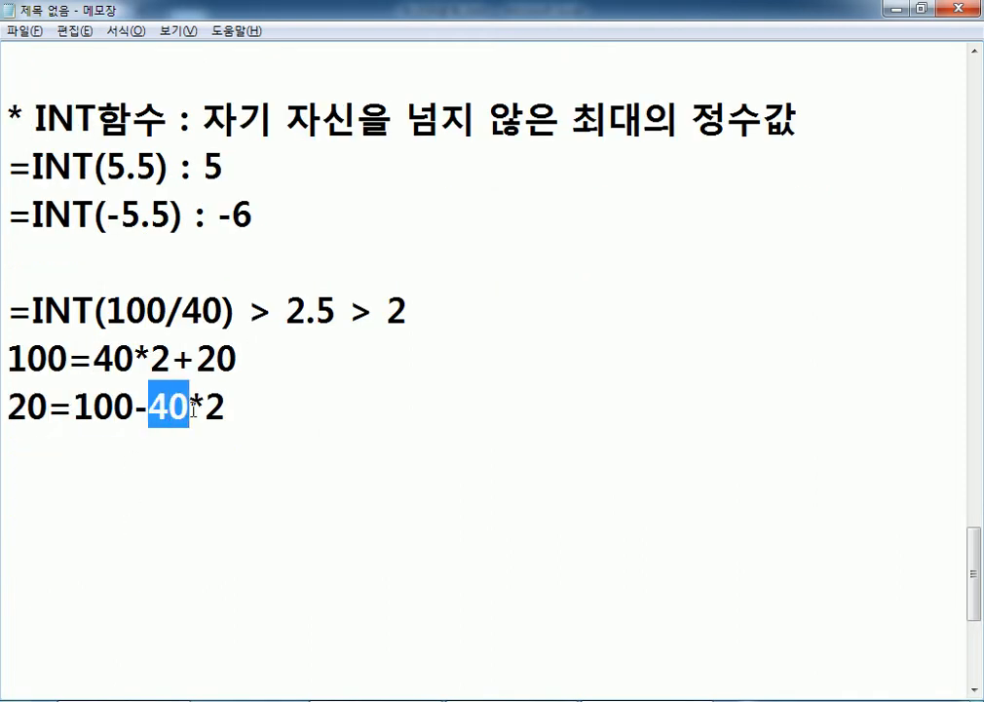
left_click(248, 405)
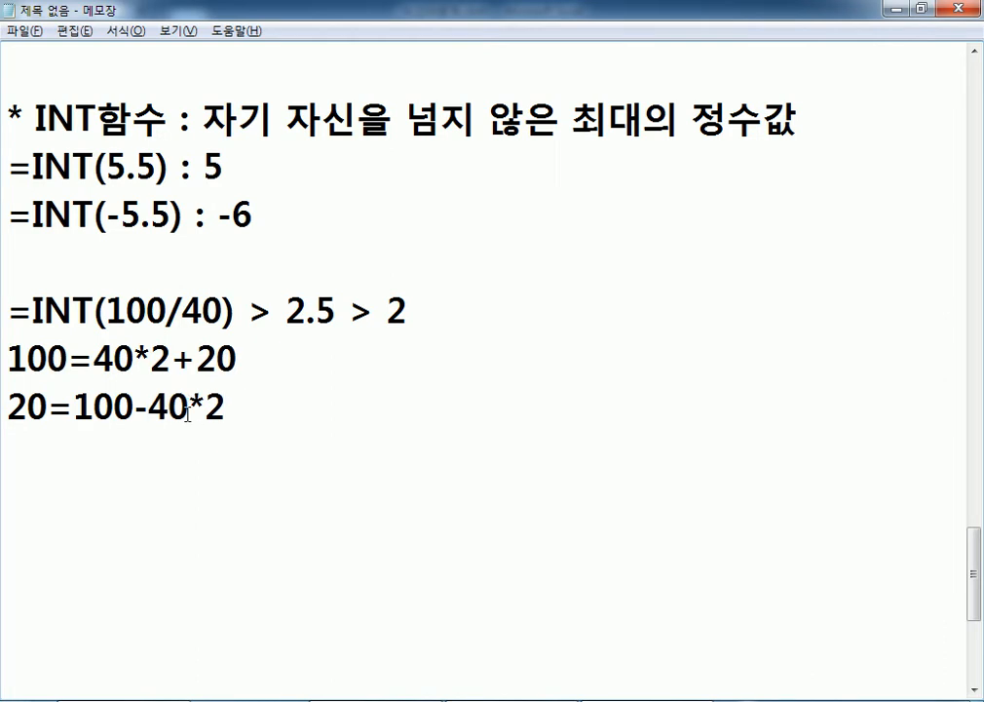
left_click_drag(12, 414, 49, 413)
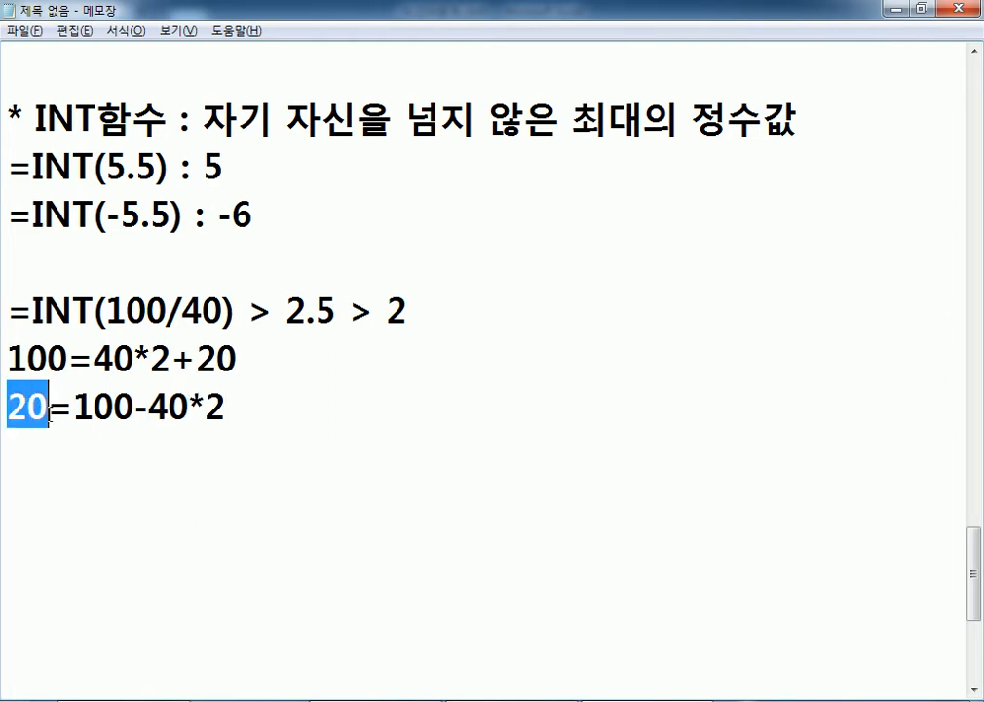
left_click(352, 349)
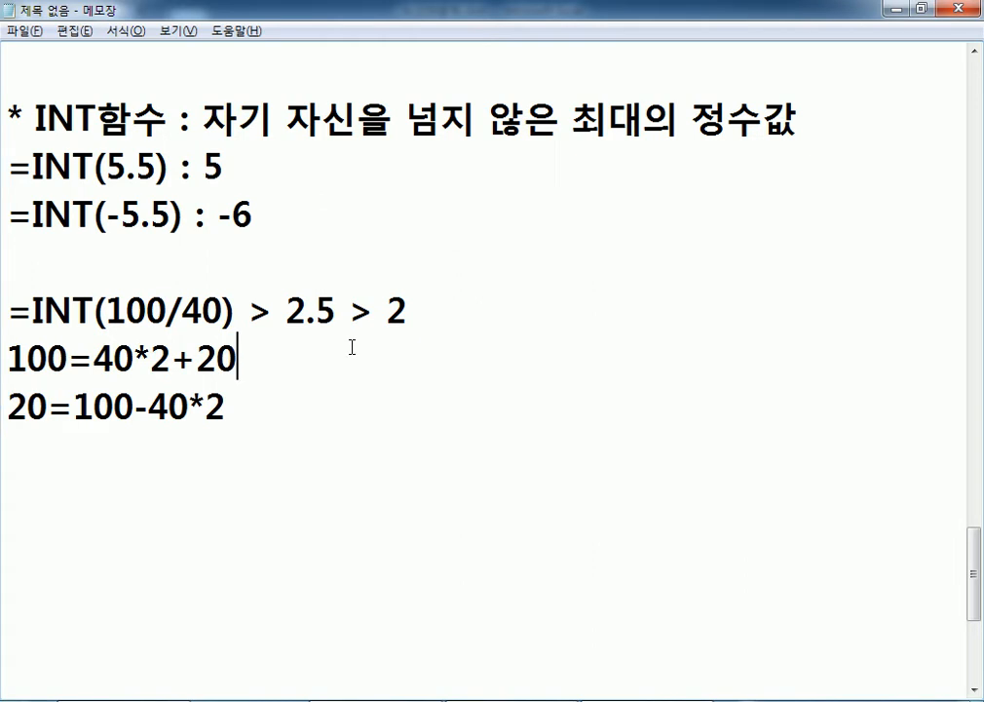
Label the 20=100-40*2 line as the remainder by adding ": 나머지" at its end.
left_click(318, 406)
type(":")
type(" SK")
key("BackSpace")
key("BackSpace")
key("Caps_Lock")
type("남머지 ")
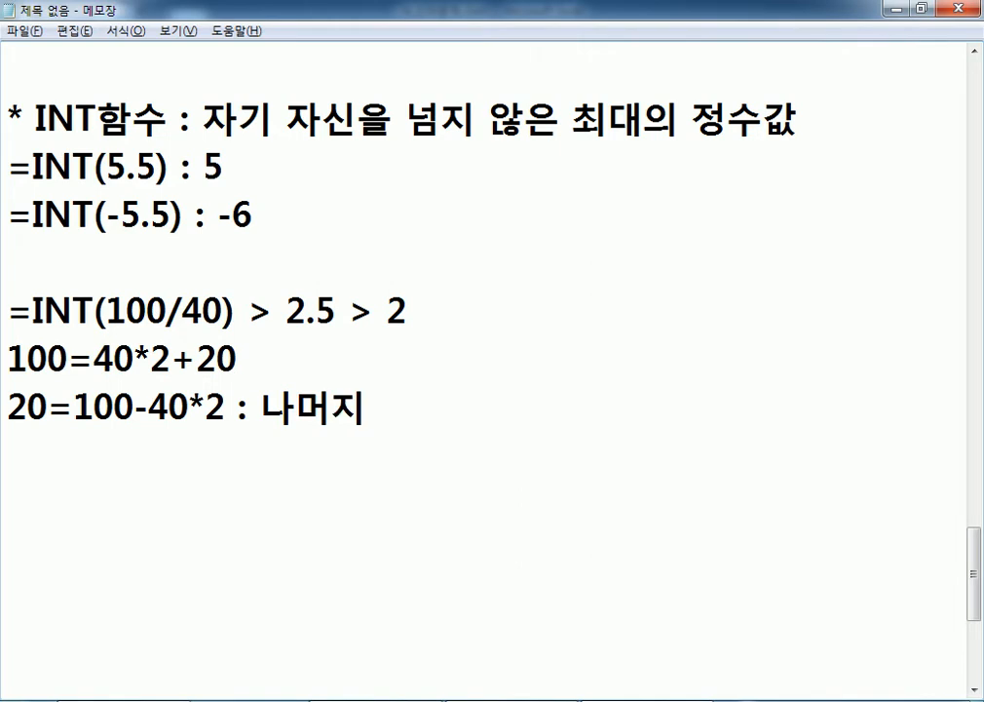
Extend the remainder line with the equivalent function and result, "= MOD(100,40) > 20".
type("= MOD()")
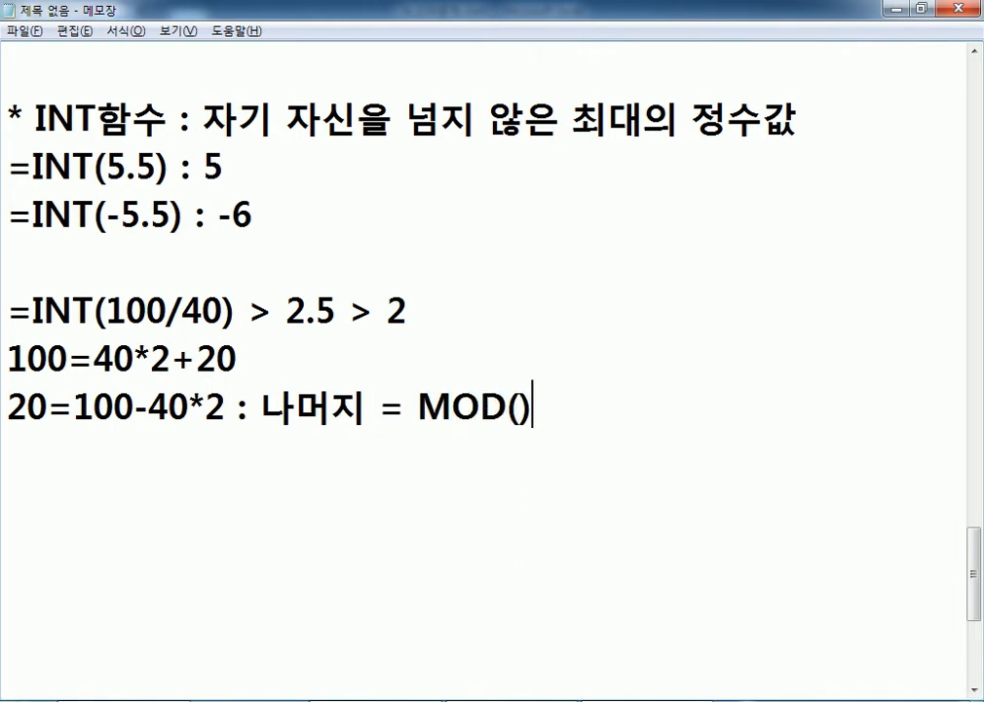
key("BackSpace")
type("100,40)")
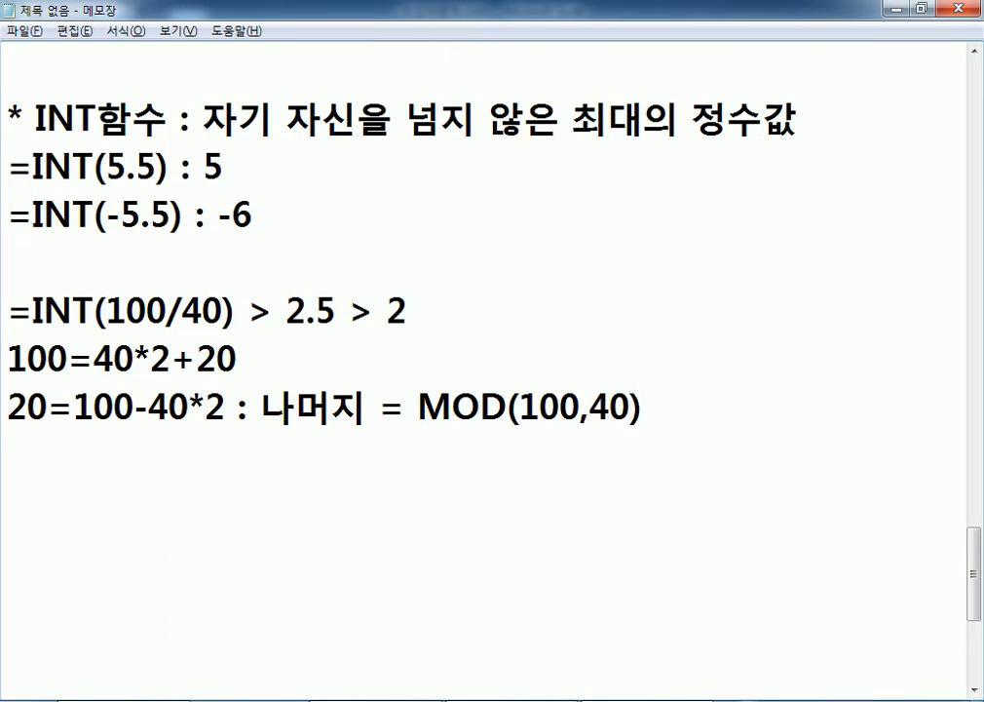
type(" > 20")
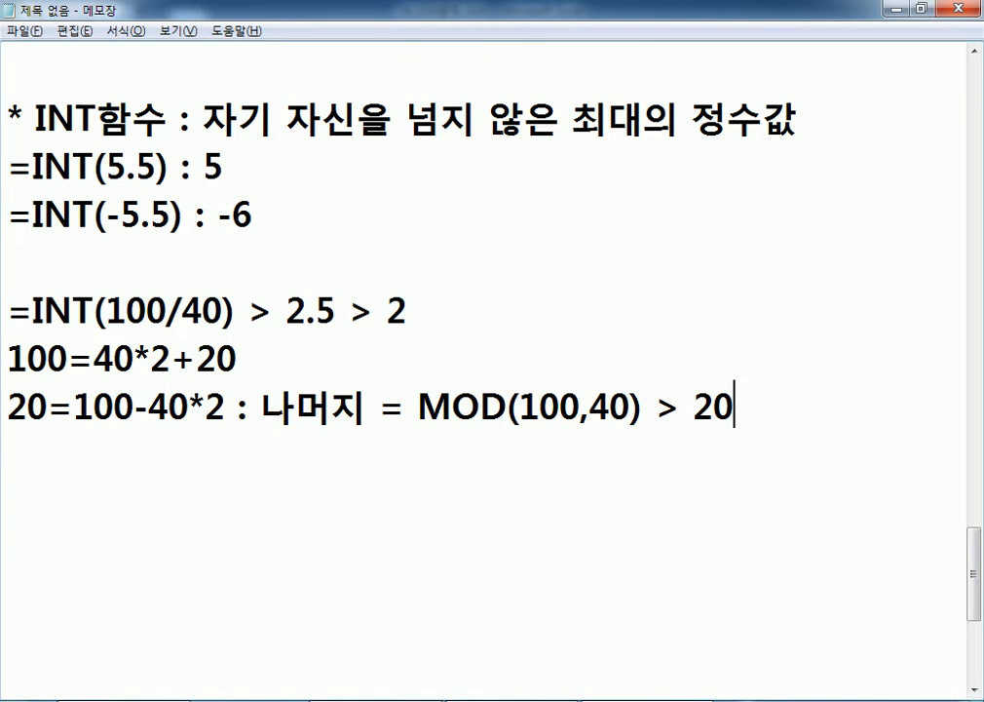
Compare the expression 100-40*2 with MOD(100,40), highlighting the quotient, the whole expression and the function name.
left_click_drag(450, 407, 538, 408)
left_click_drag(204, 411, 224, 408)
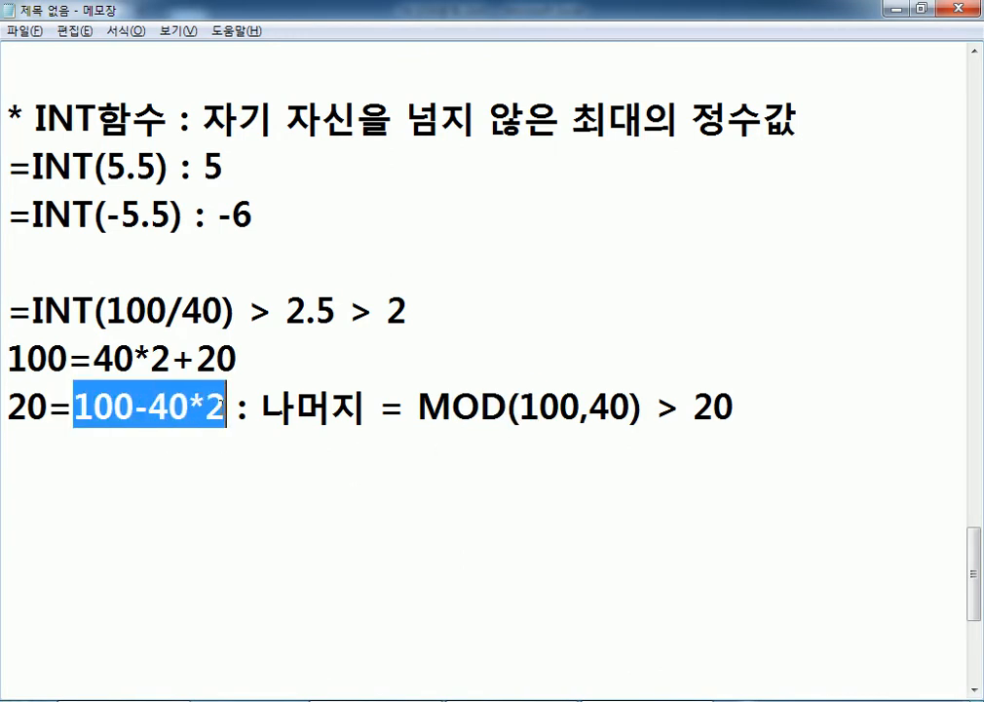
left_click(164, 459)
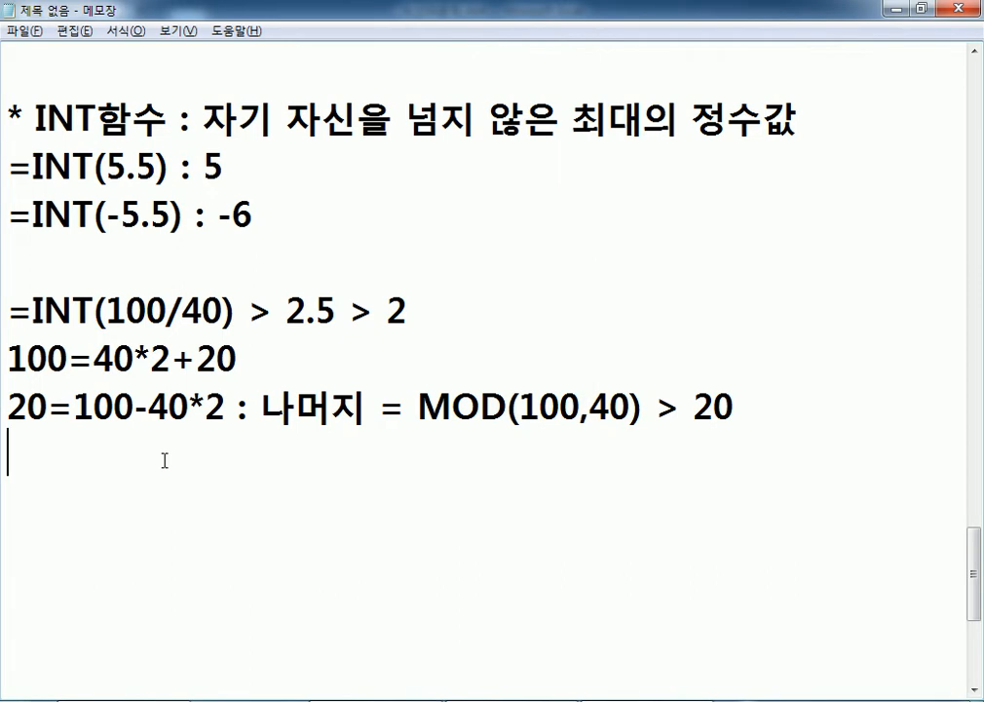
left_click_drag(386, 310, 409, 309)
left_click_drag(206, 415, 235, 415)
left_click(212, 413)
left_click_drag(76, 407, 225, 409)
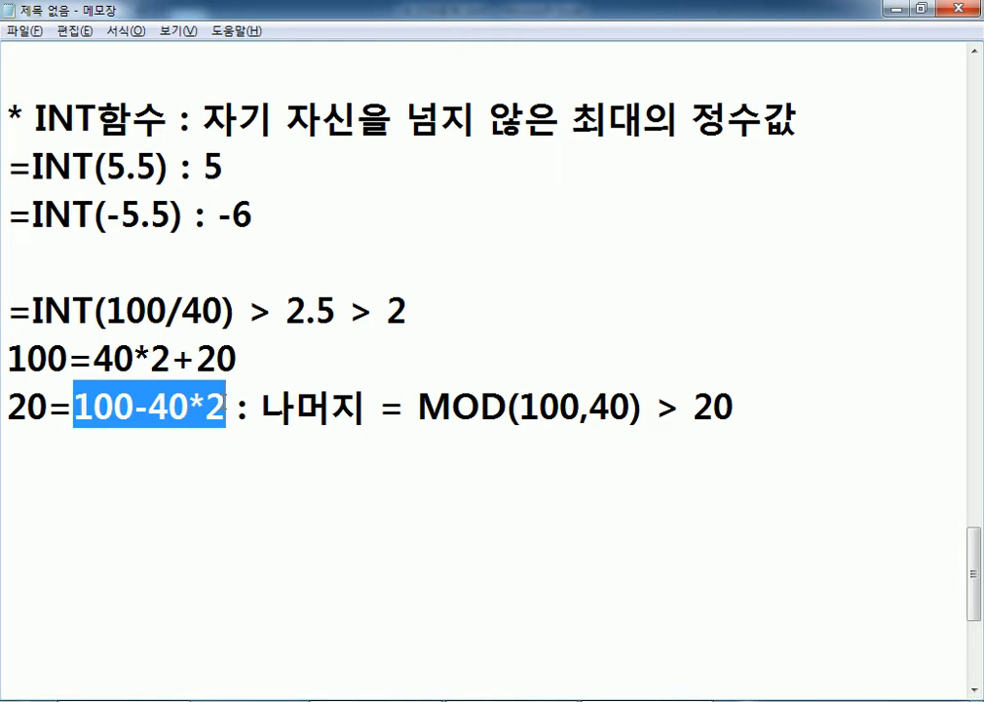
left_click_drag(417, 407, 503, 409)
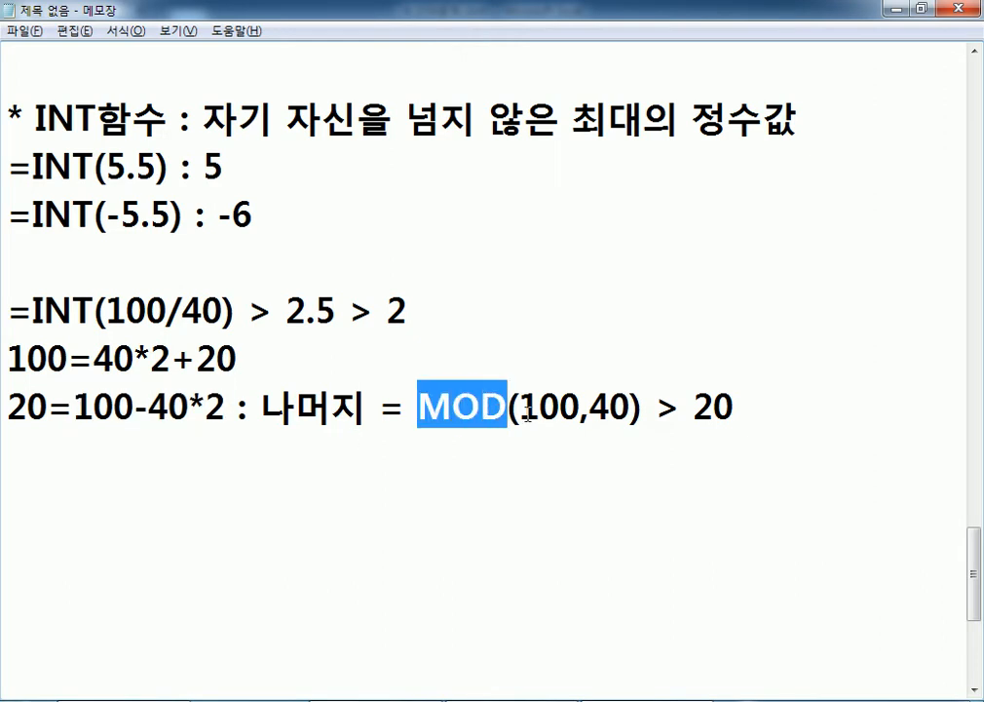
left_click(516, 408)
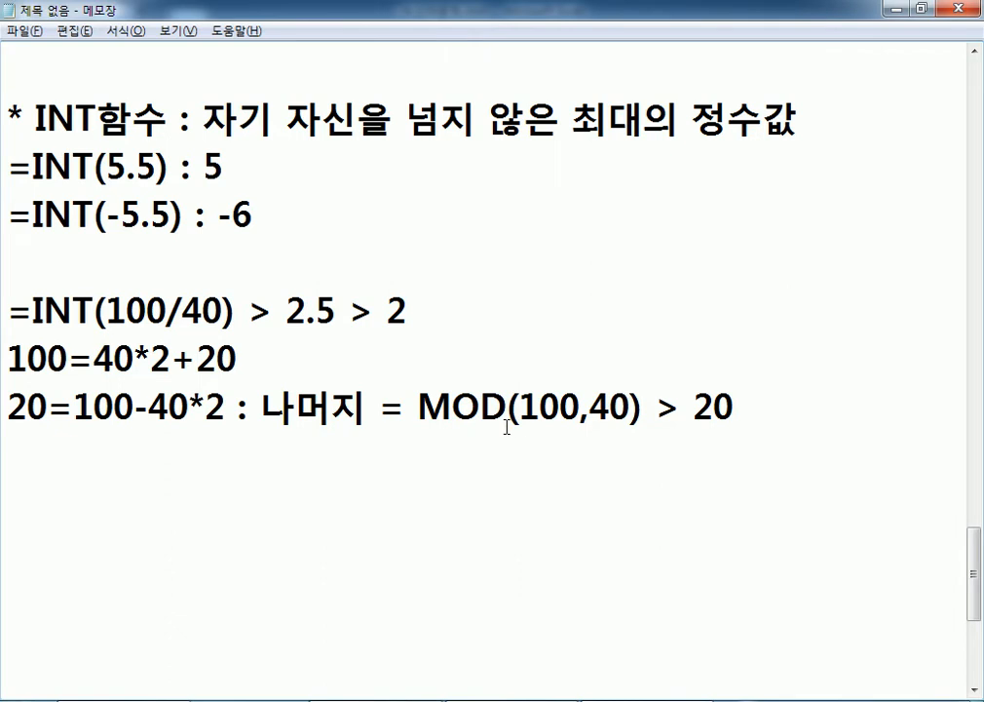
Below the MOD line, begin page 97's question 1 with "사원코드의 오른쪽 끝 문자가 1이면 "영업부", 2이면".
left_click(237, 454)
key("Return")
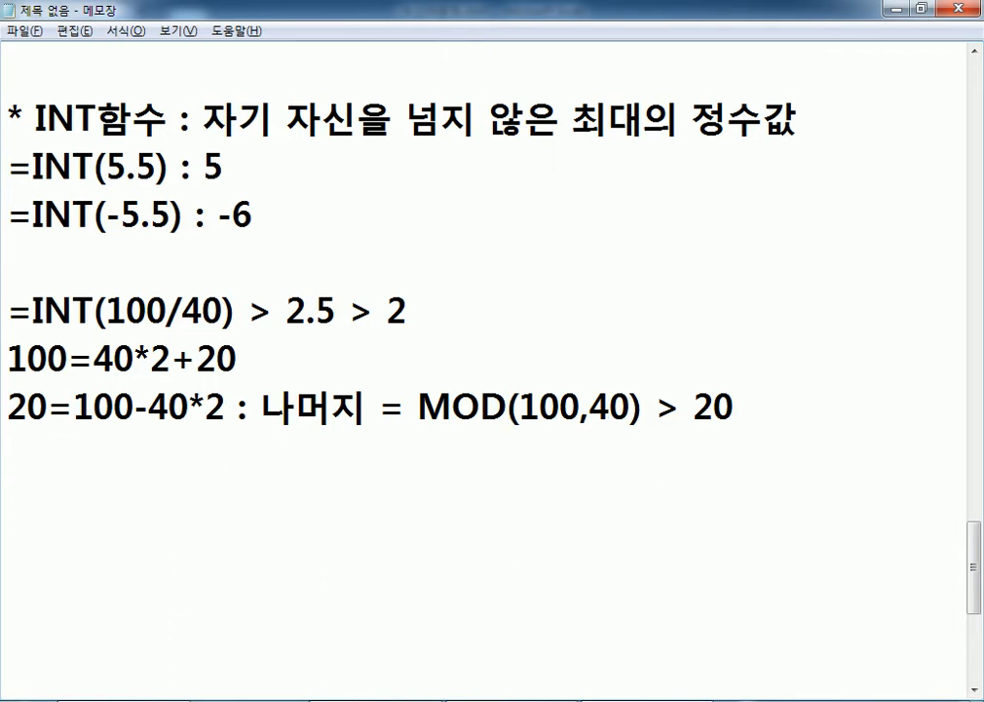
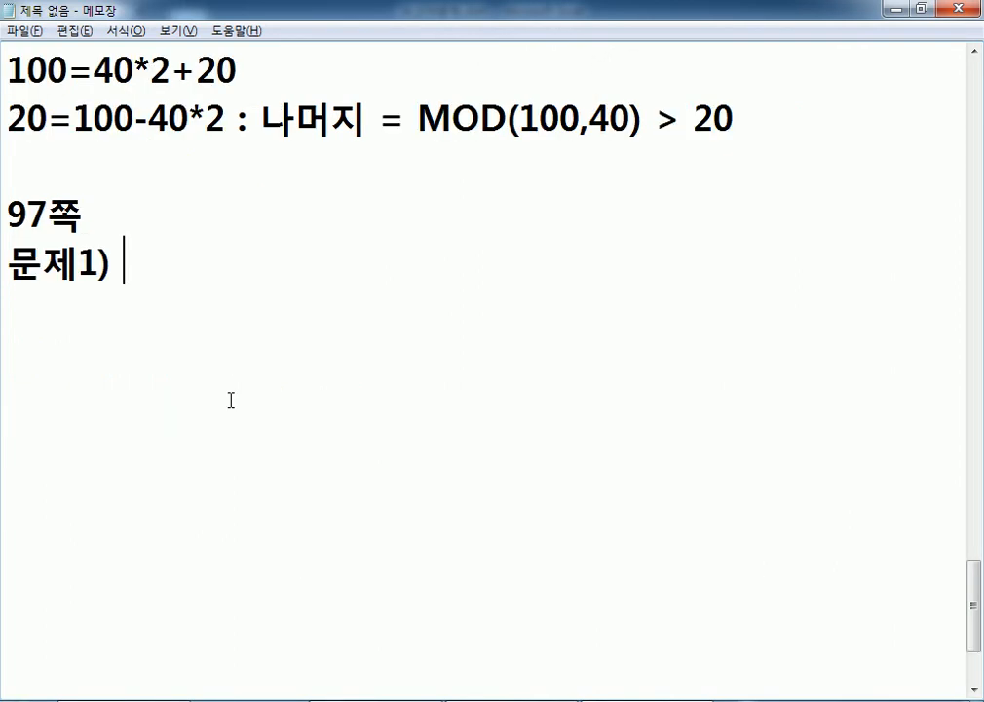
type("사원")
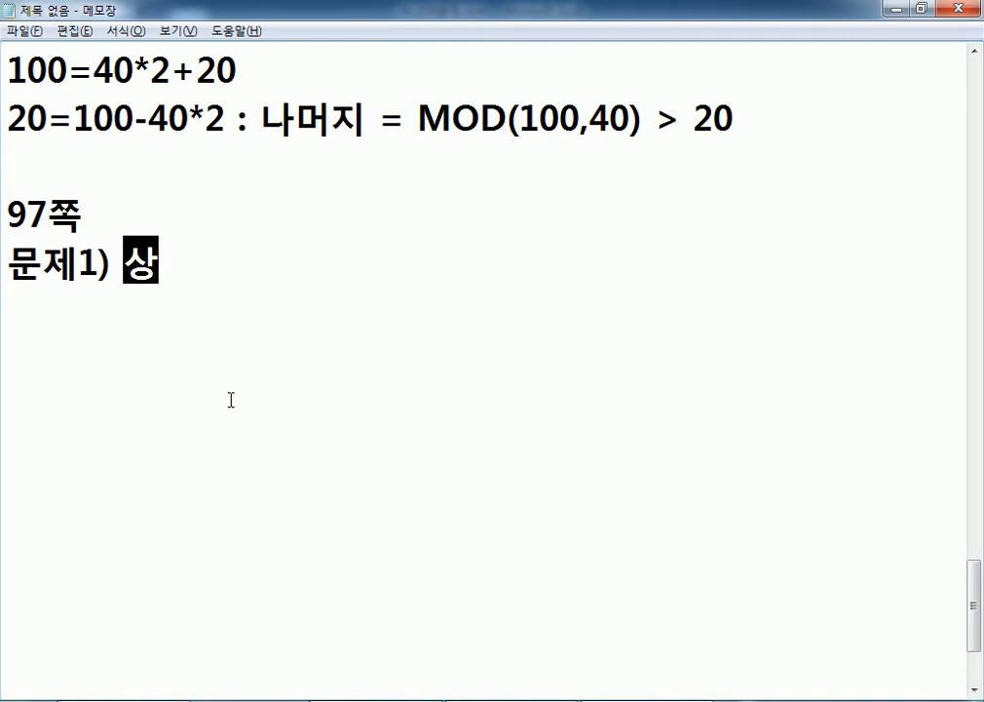
type("코드의 오르")
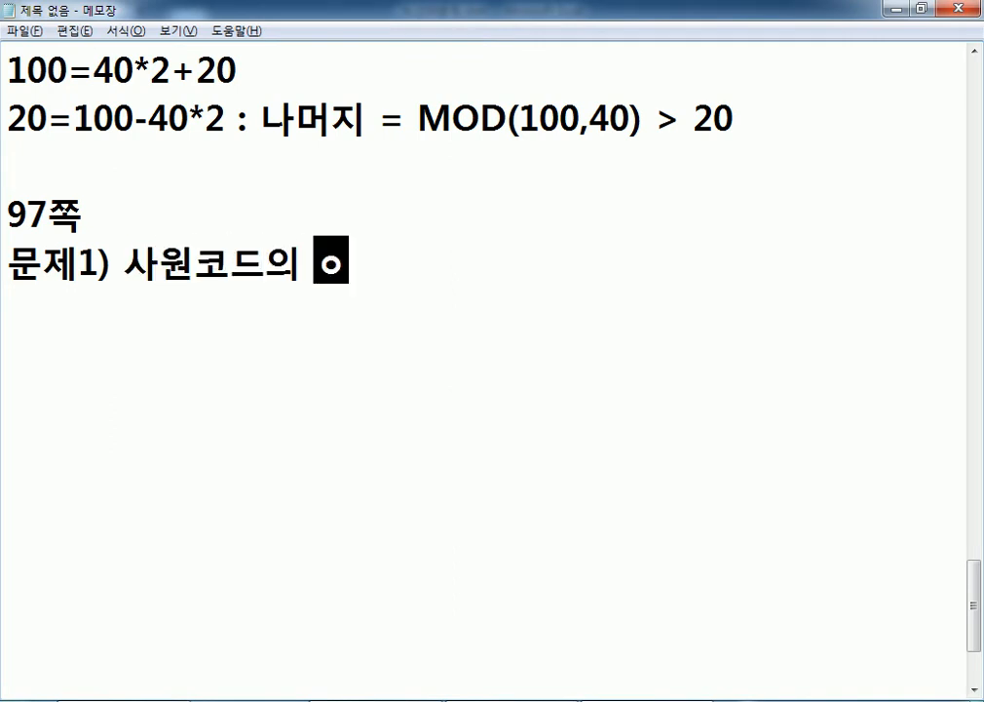
type("ㄴ쪽 끝")
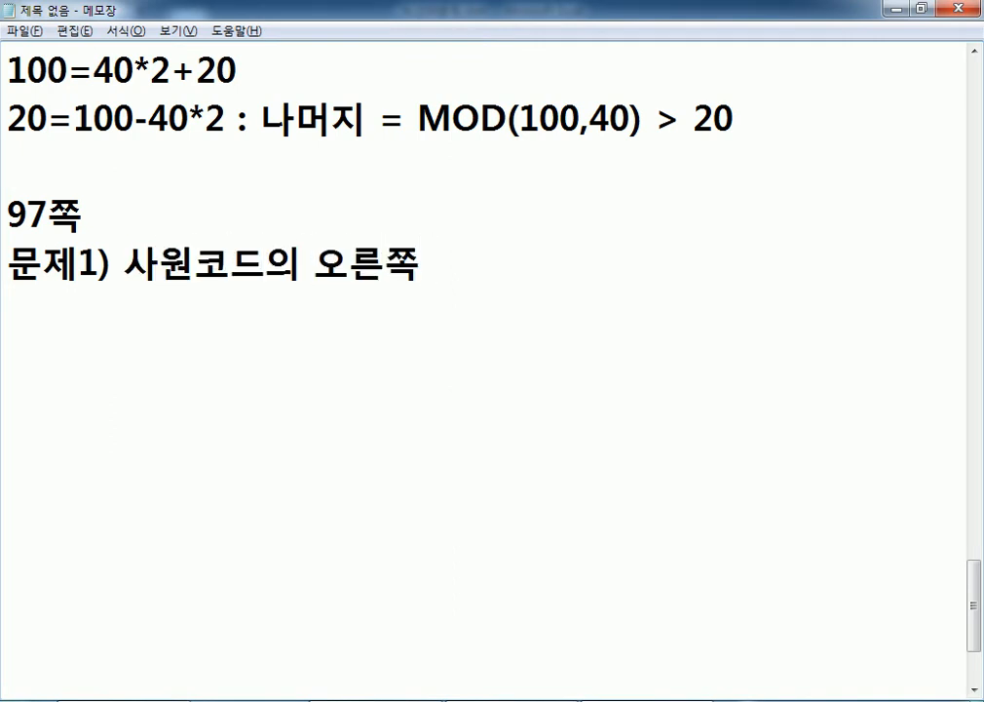
type(" 문자가 1")
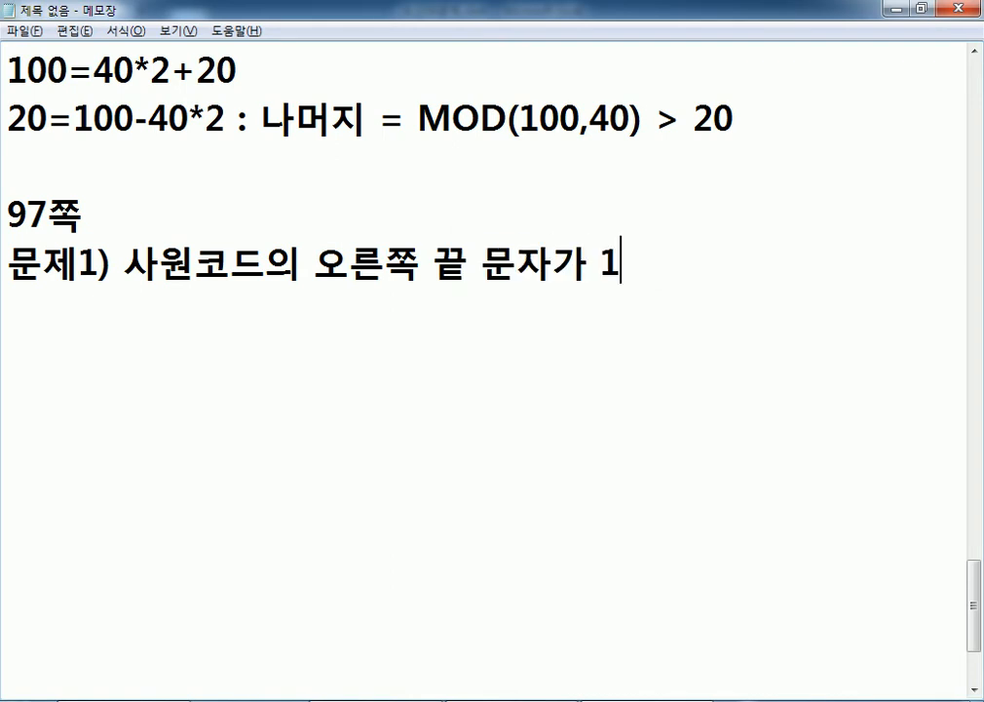
type("이며ㄴ \"영")
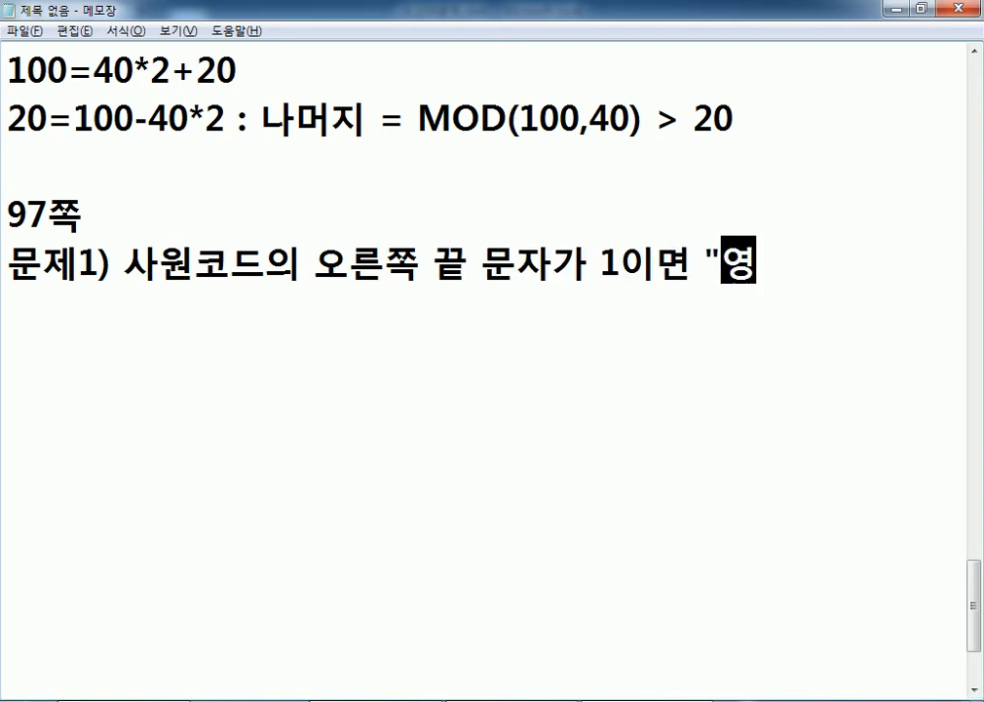
type("업부\", 2이면 \"")
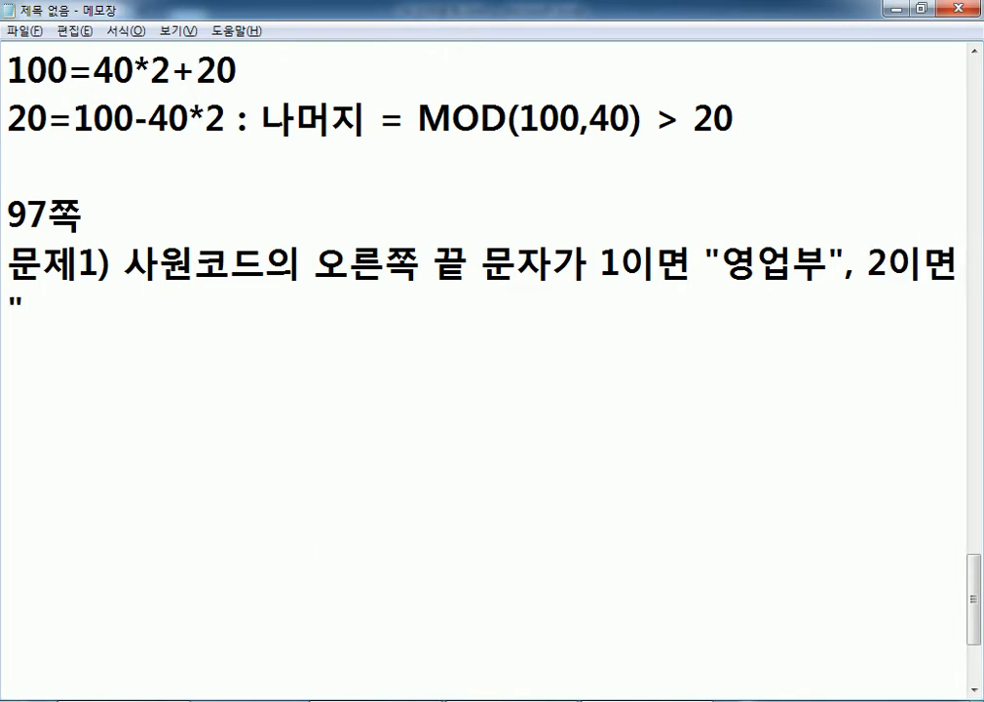
Complete the question 1 text with ""인사부", 3이면 "총무부", 4이면 "기획부"로 표시" and start a new line.
type("인사부\", 3이며")
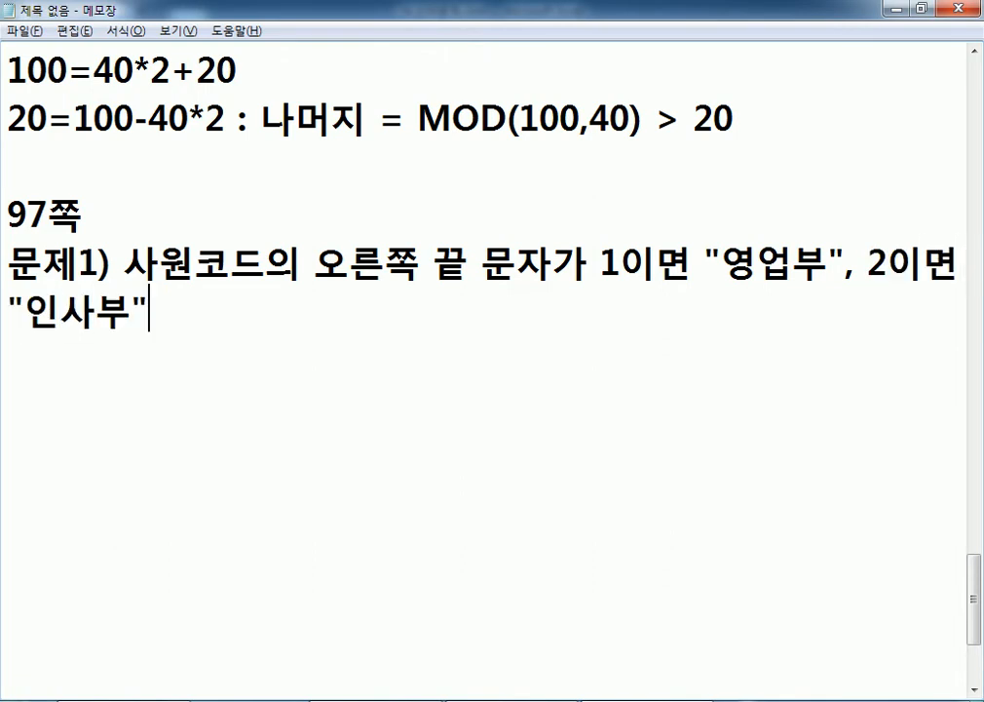
type("ㄴ \"")
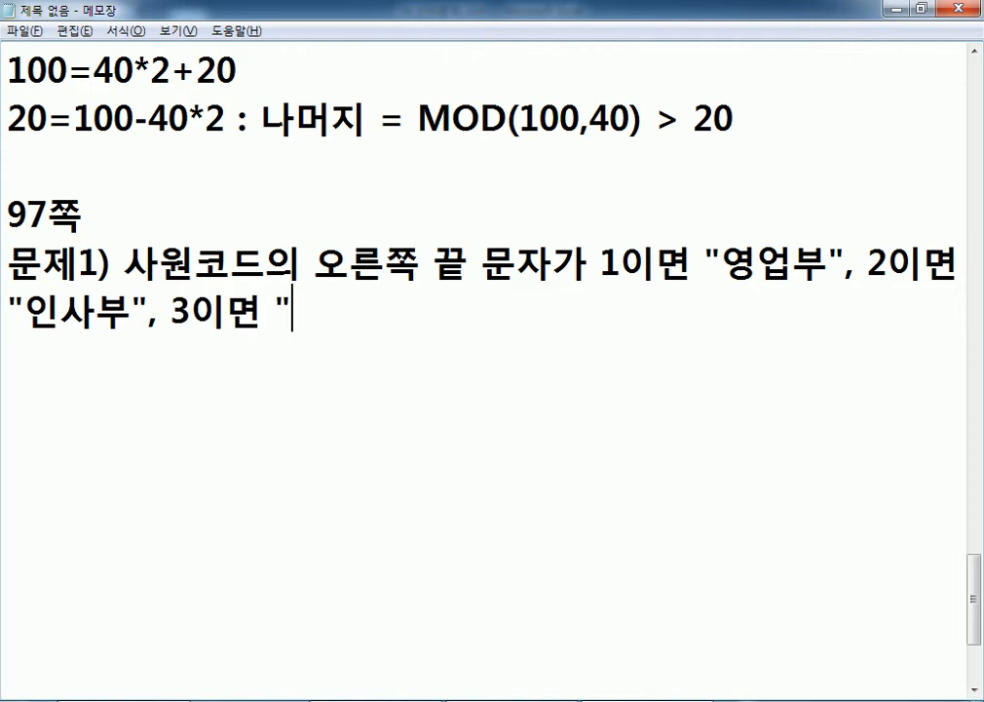
type("총무부")
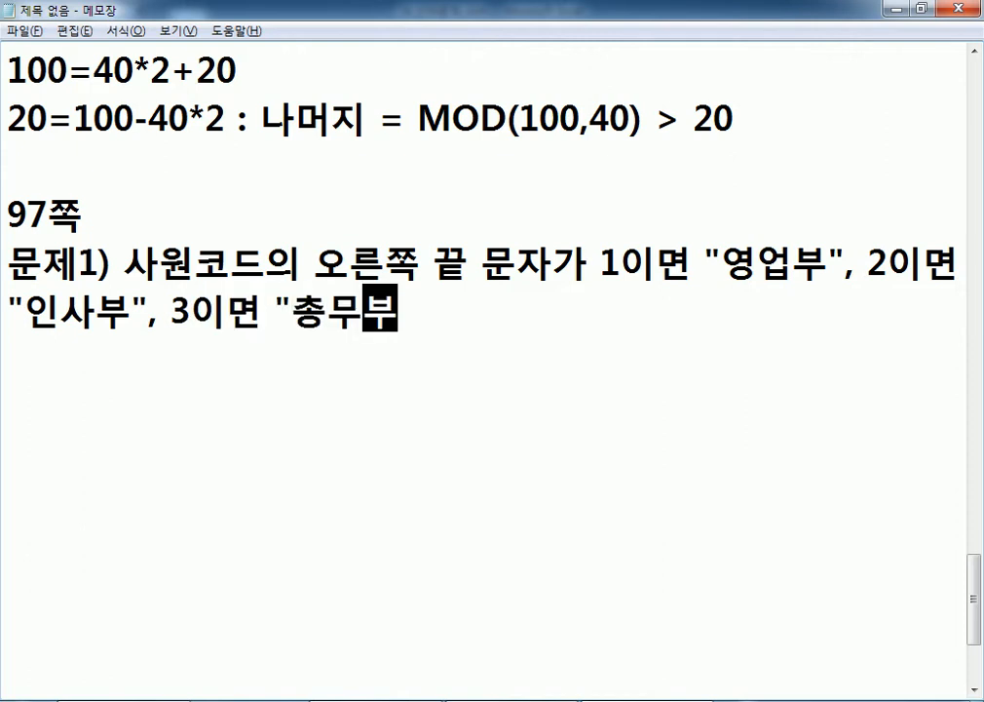
type("\", 4이면")
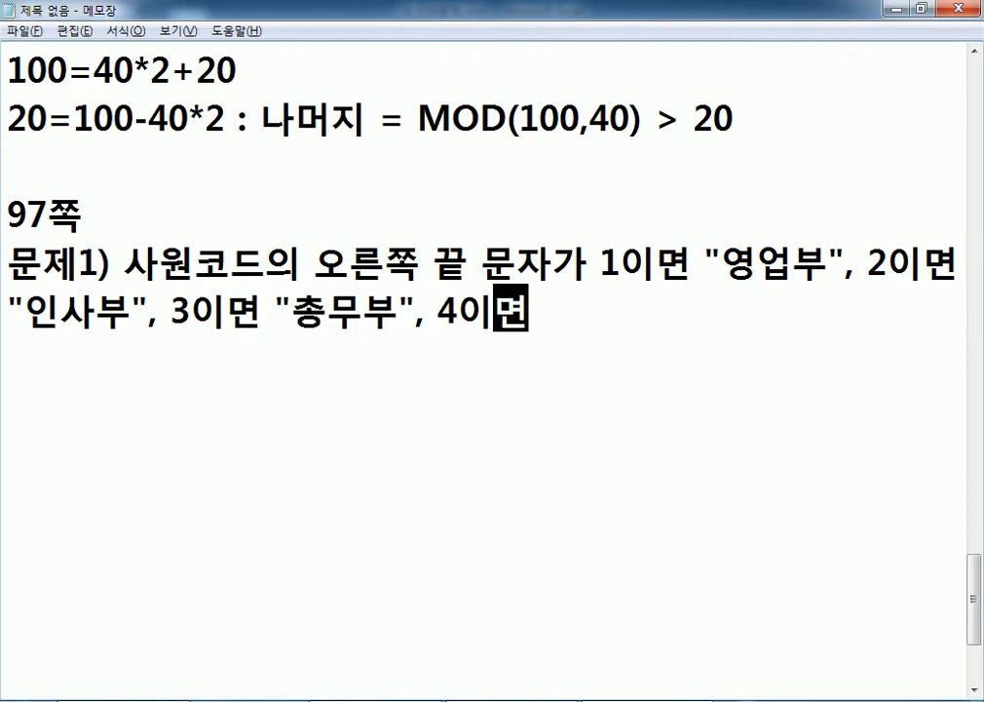
type(" \"기획부\"로 ")
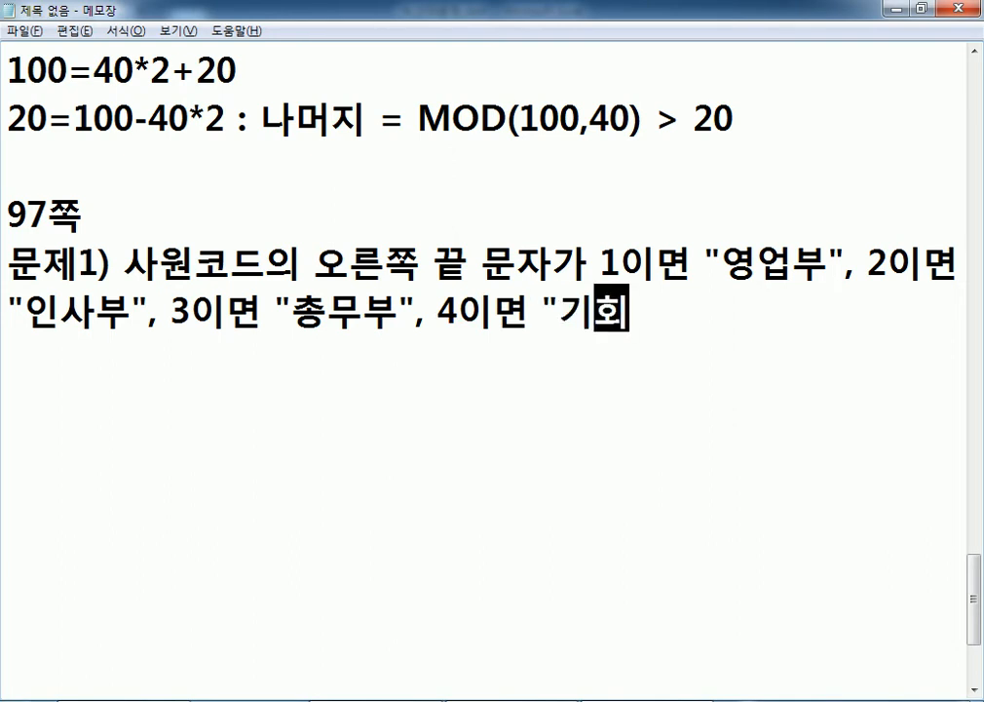
type("표시")
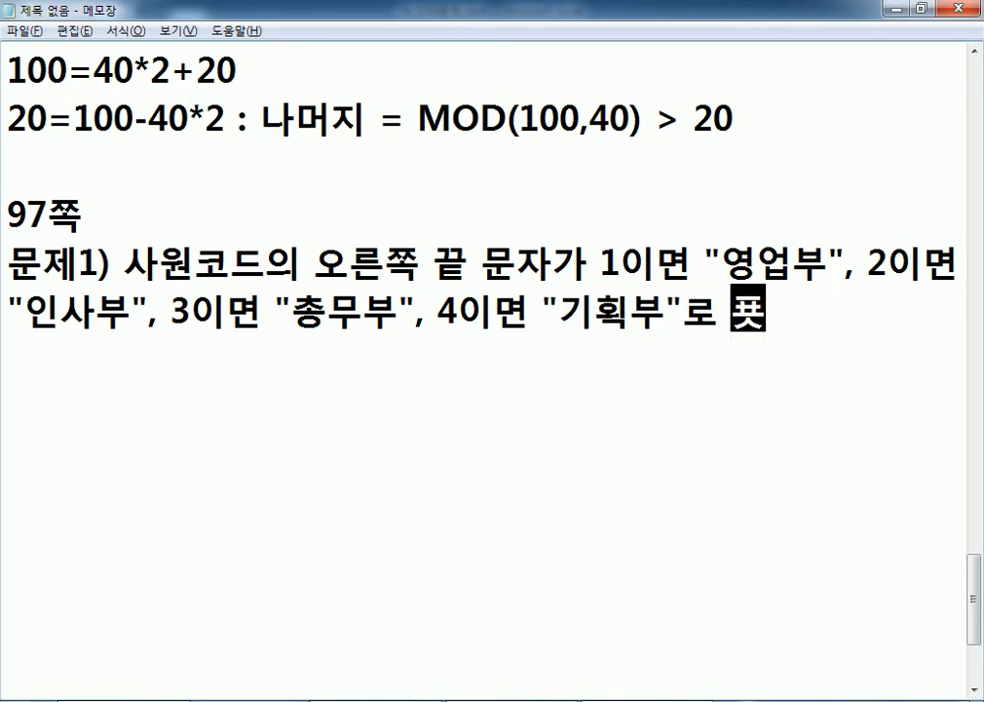
key("Return")
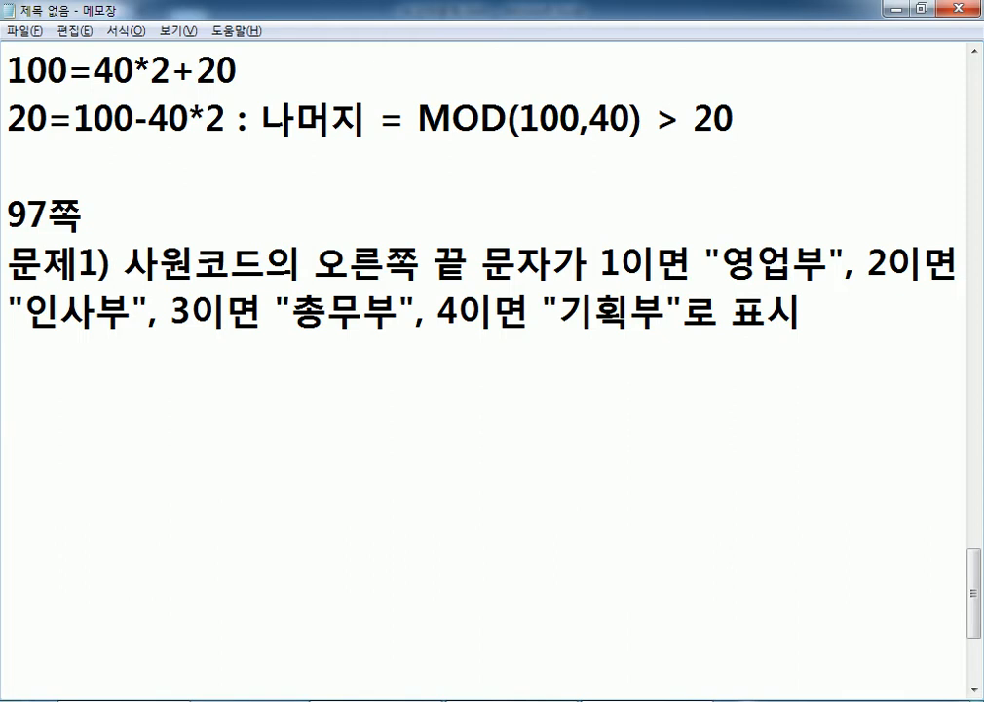
List the functions for question 1 as "CHOOSE, RIGHT" beneath the question text.
type("CBK")
key("BackSpace")
key("BackSpace")
type("H")
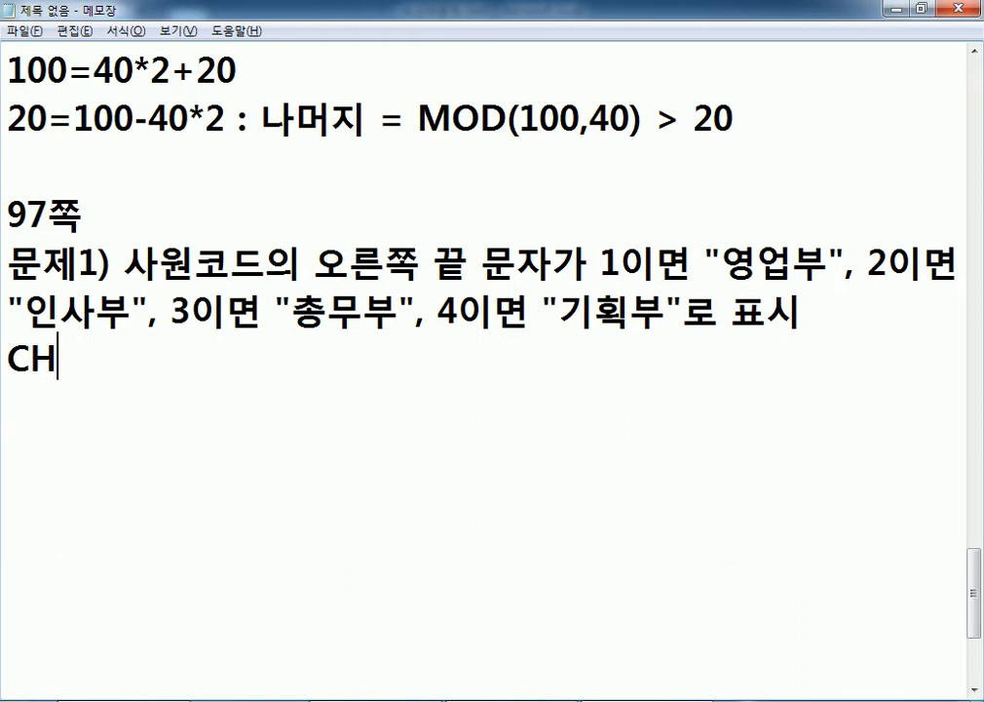
type("OOSE, RIGHT 화")
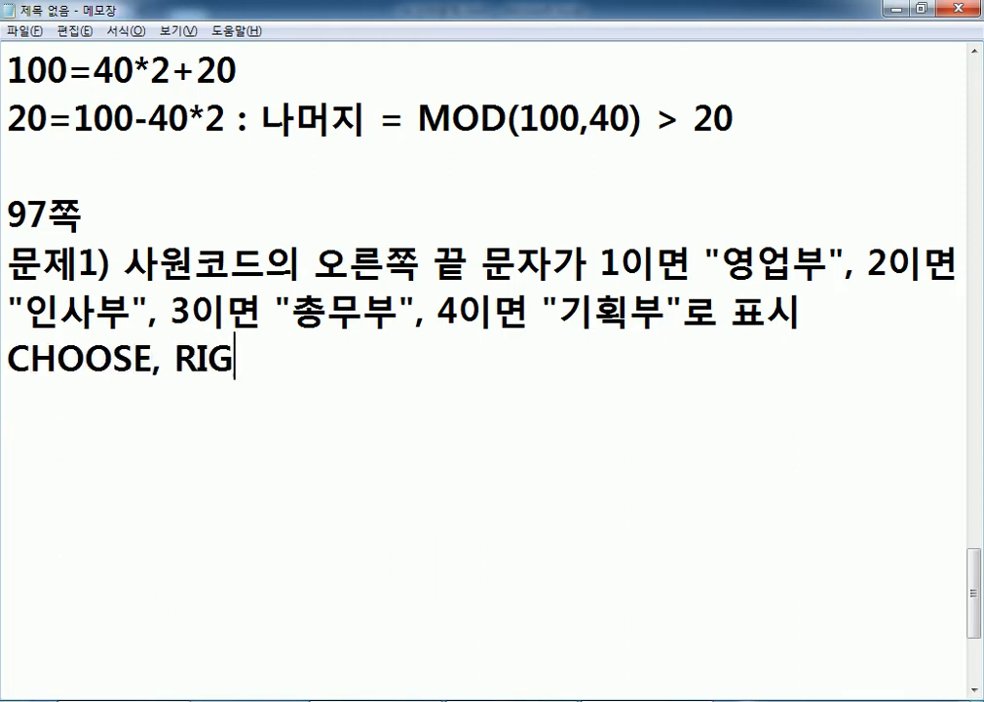
key("BackSpace")
key("BackSpace")
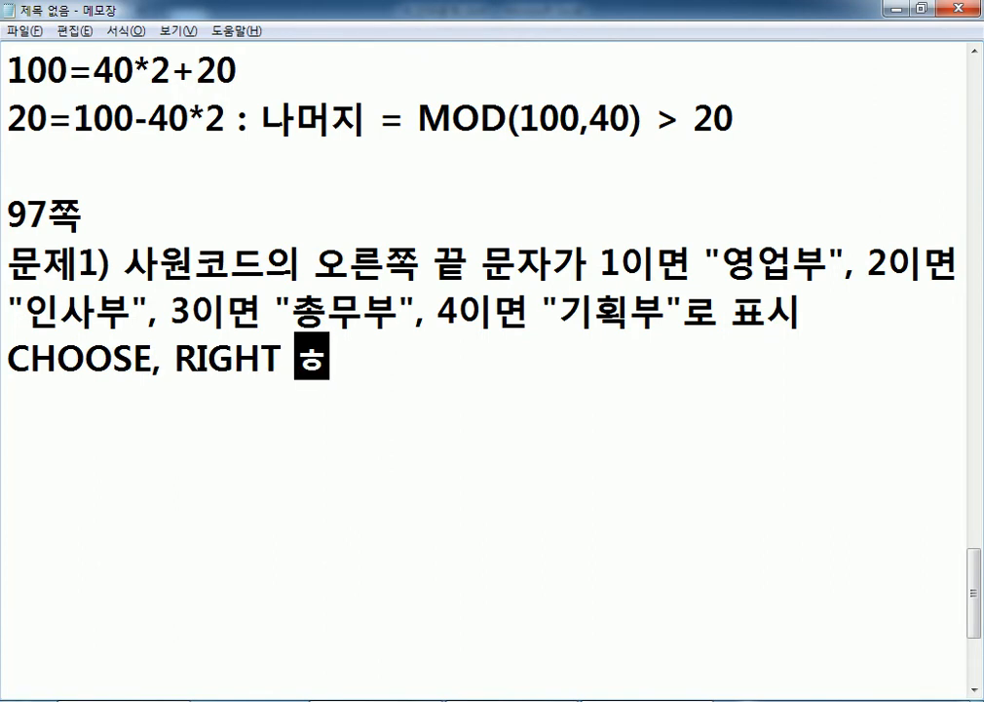
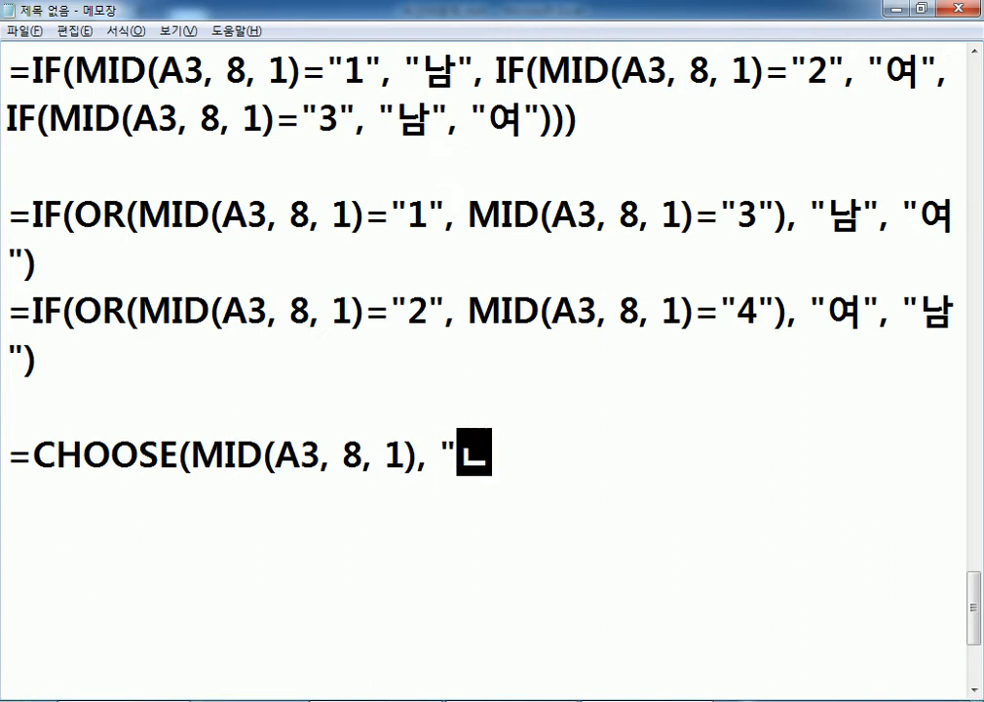
Complete the CHOOSE formula as =CHOOSE(MID(A3, 8, 1), "남", "여", "남", "여").
type("\", \"남")
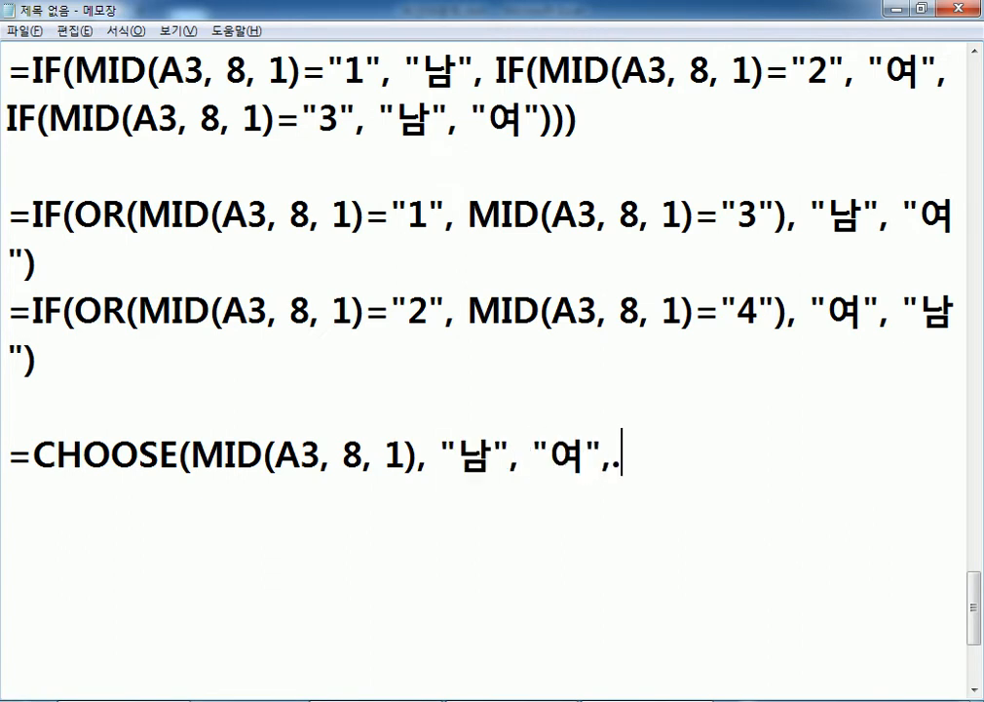
type("\", \"여")
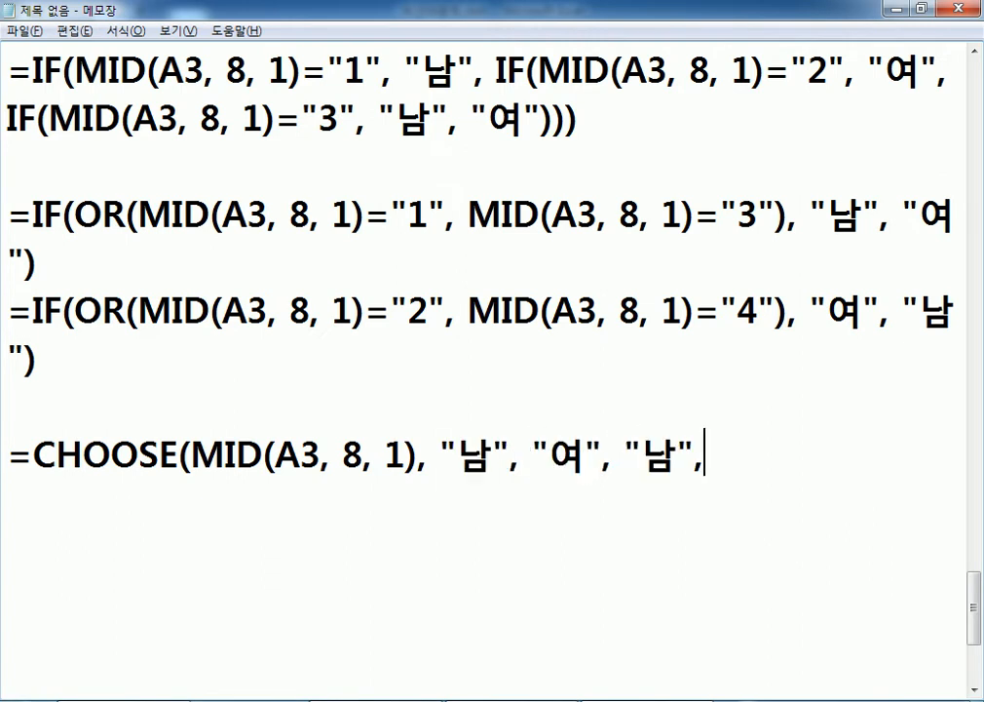
type("\")")
key("Return")
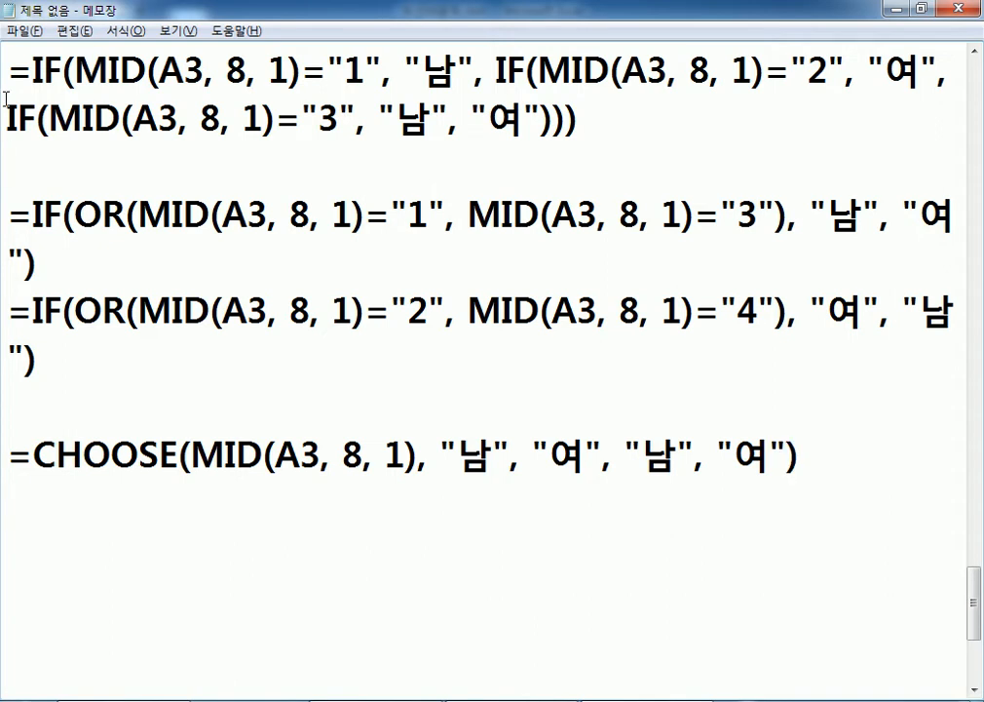
Compare the nested IF formula with the IF(OR(...)) alternative, highlighting their repeated MID(A3, 8, 1) conditions.
left_click_drag(8, 61, 580, 112)
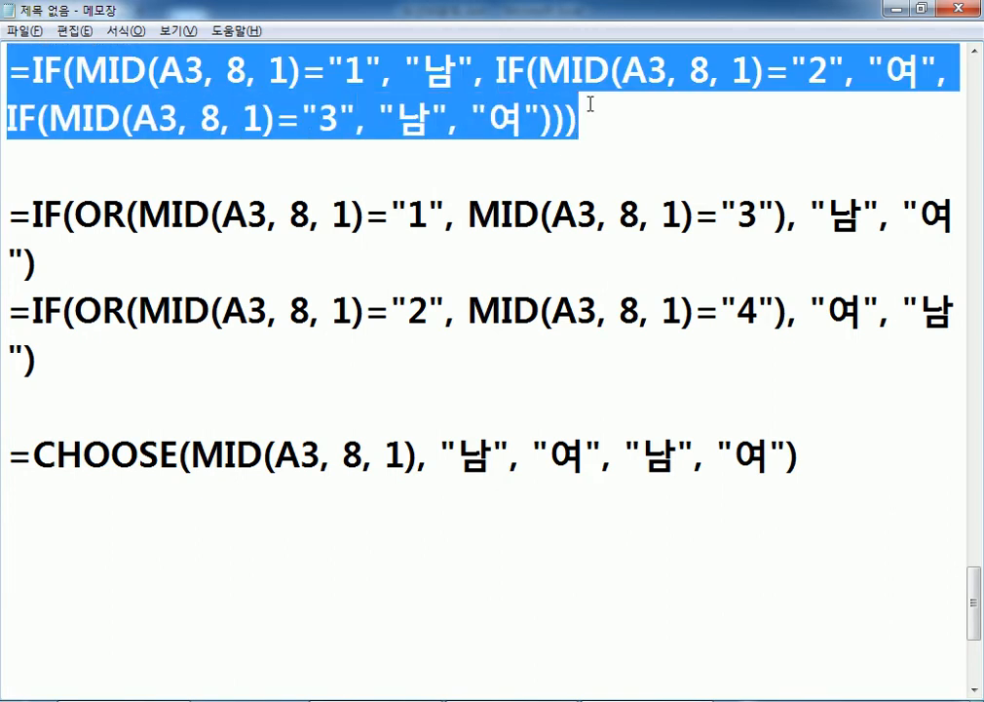
left_click(579, 123)
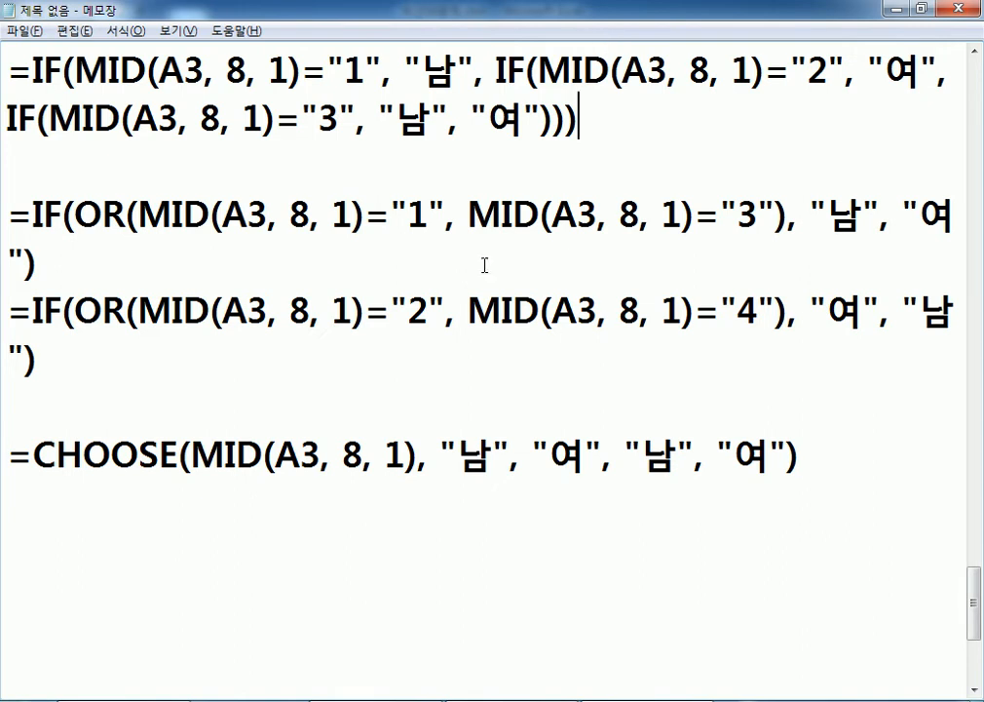
left_click_drag(46, 68, 243, 109)
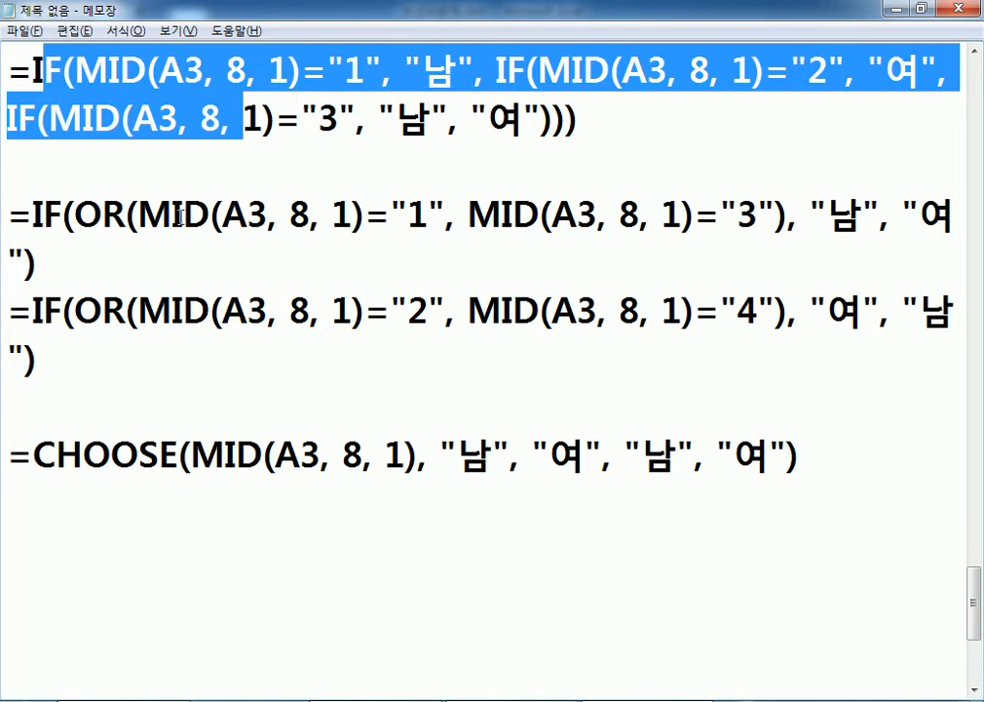
left_click_drag(184, 216, 398, 218)
left_click_drag(552, 217, 694, 217)
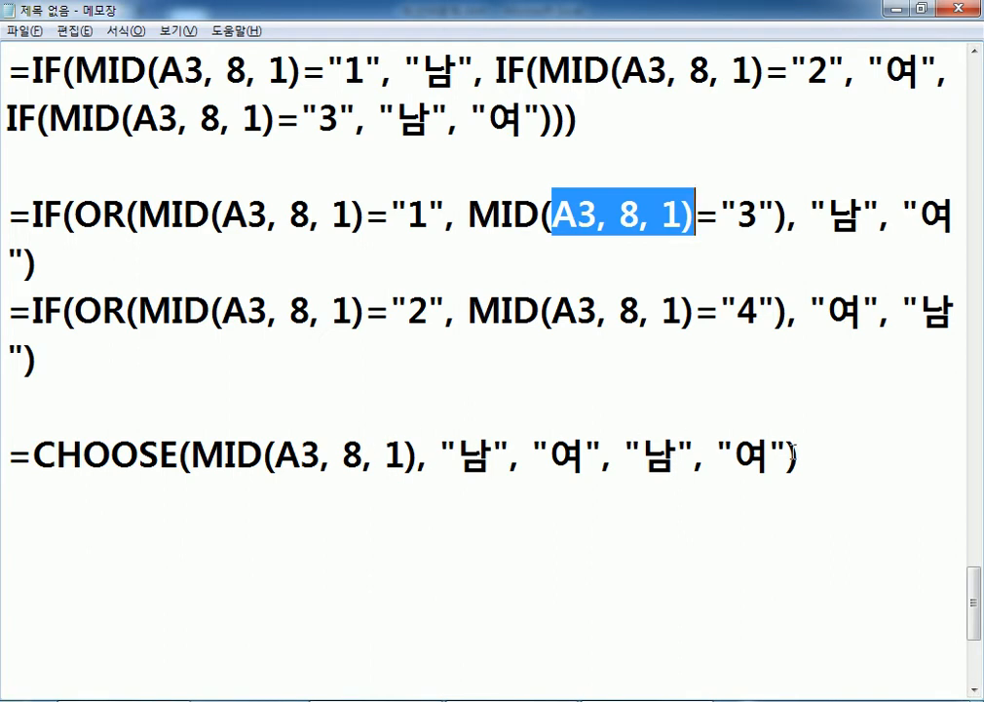
Compare the CHOOSE(MID(A3, 8, 1), ...) formula with the nested IF formula and with question 1's employee-code exercise.
left_click_drag(849, 451, 35, 475)
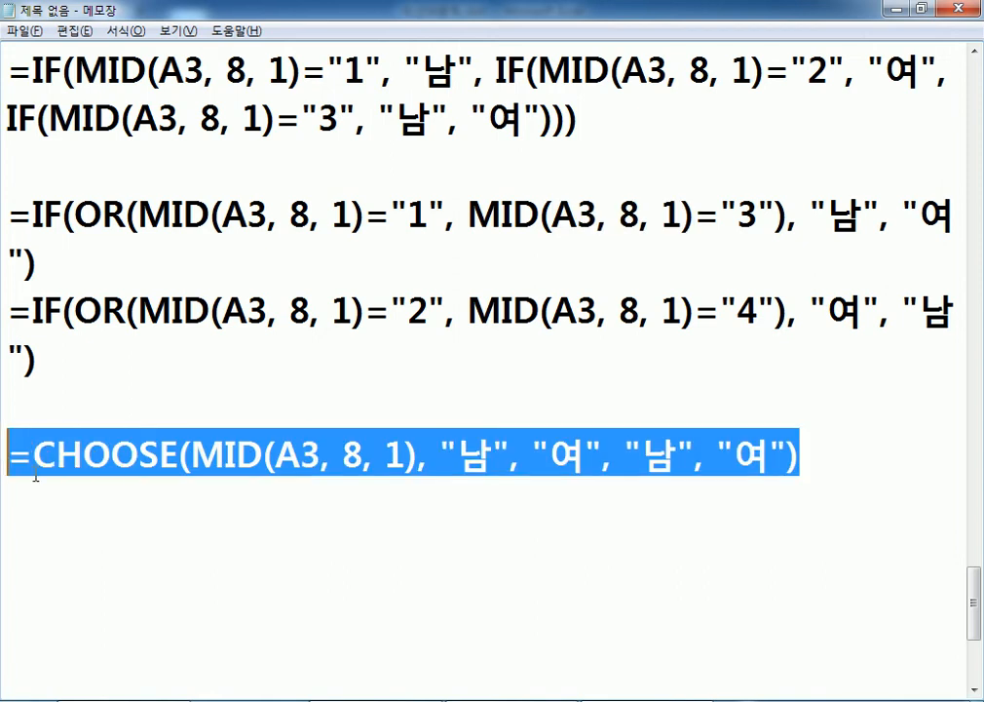
left_click(227, 501)
scroll(227, 501, "up", 2)
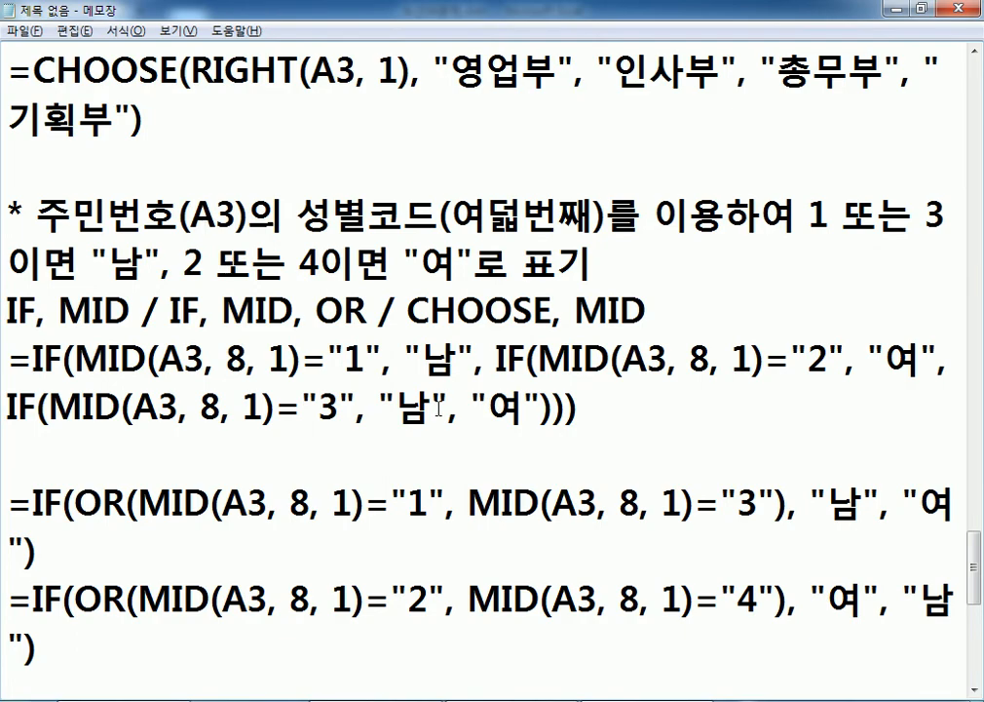
key("alt+Tab")
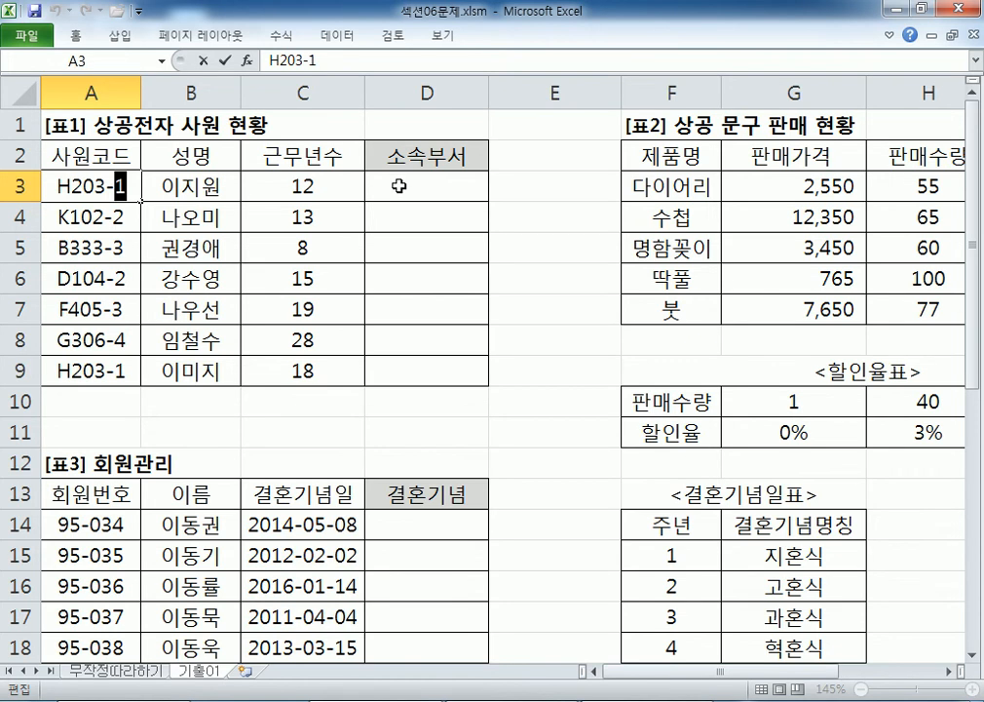
key("alt+Tab")
scroll(281, 180, "up", 1)
scroll(281, 180, "up", 2)
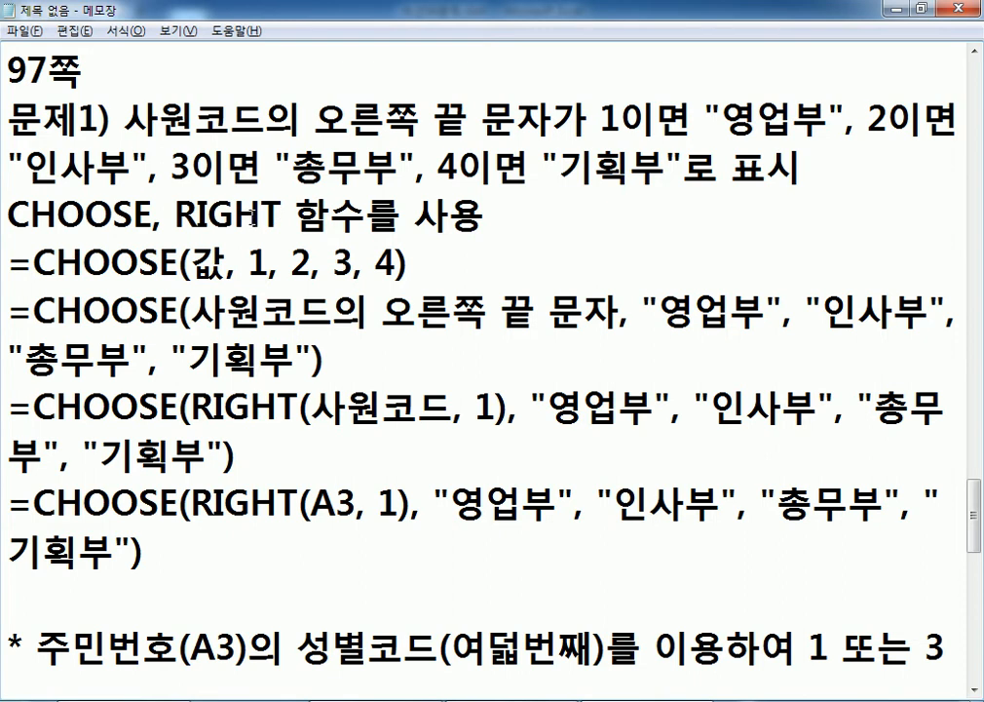
scroll(253, 216, "down", 3)
left_click_drag(31, 357, 523, 405)
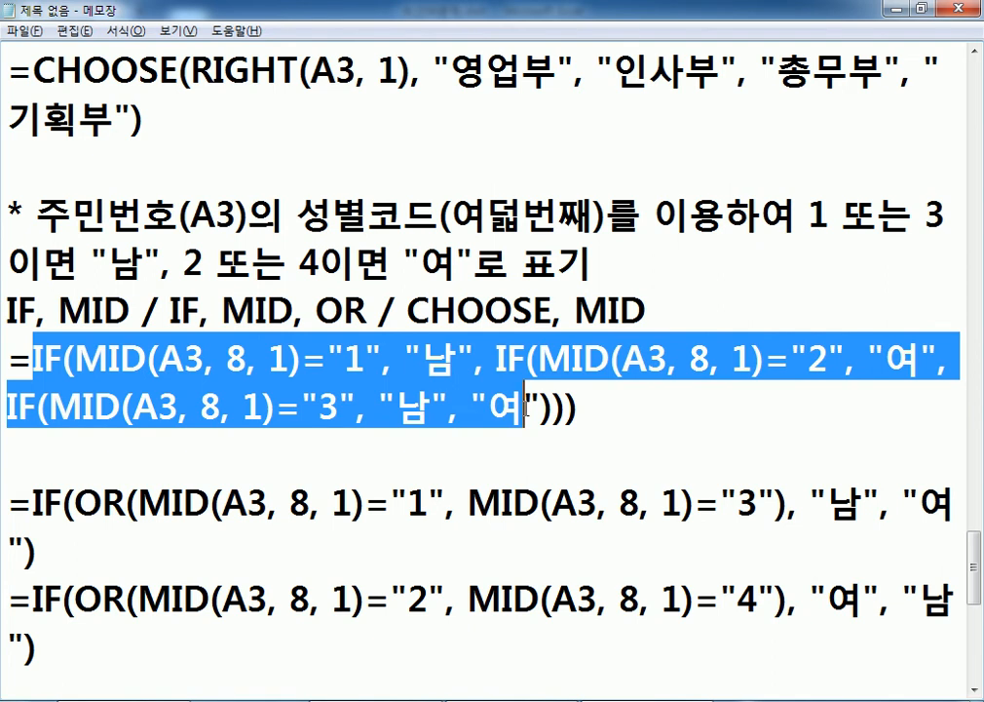
scroll(526, 407, "up", 4)
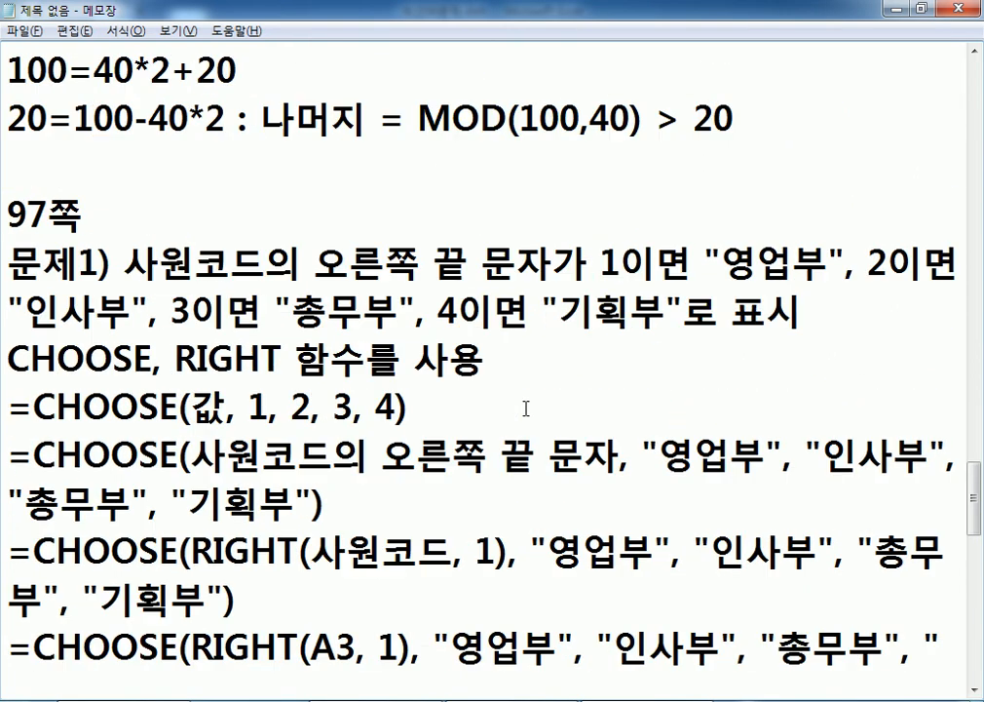
scroll(526, 408, "down", 1)
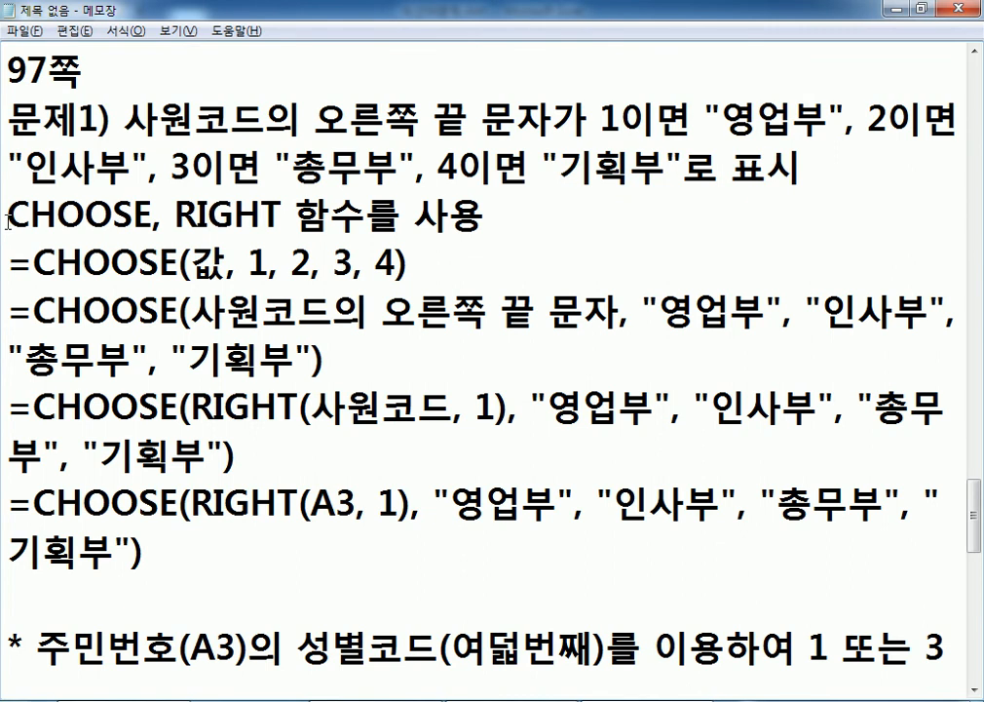
Review how question 1's CHOOSE formula develops, highlighting the value argument from its description to RIGHT(사원코드, 1) and RIGHT(A3, 1).
left_click_drag(9, 215, 114, 214)
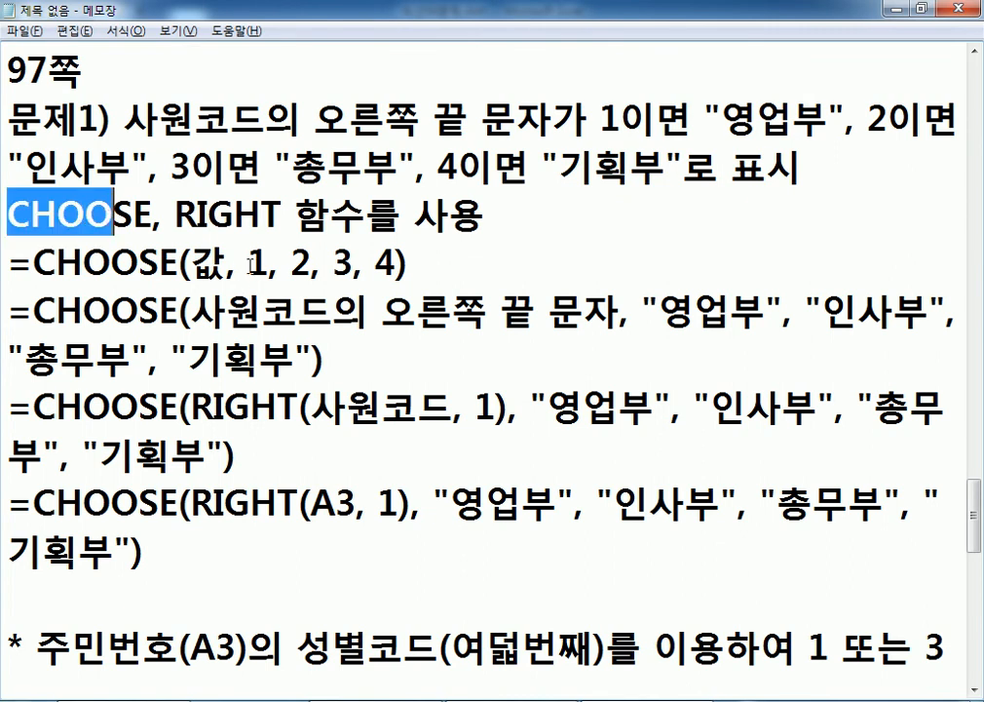
scroll(185, 207, "down", 1)
left_click_drag(10, 110, 422, 130)
left_click_drag(10, 168, 107, 168)
left_click_drag(190, 119, 226, 119)
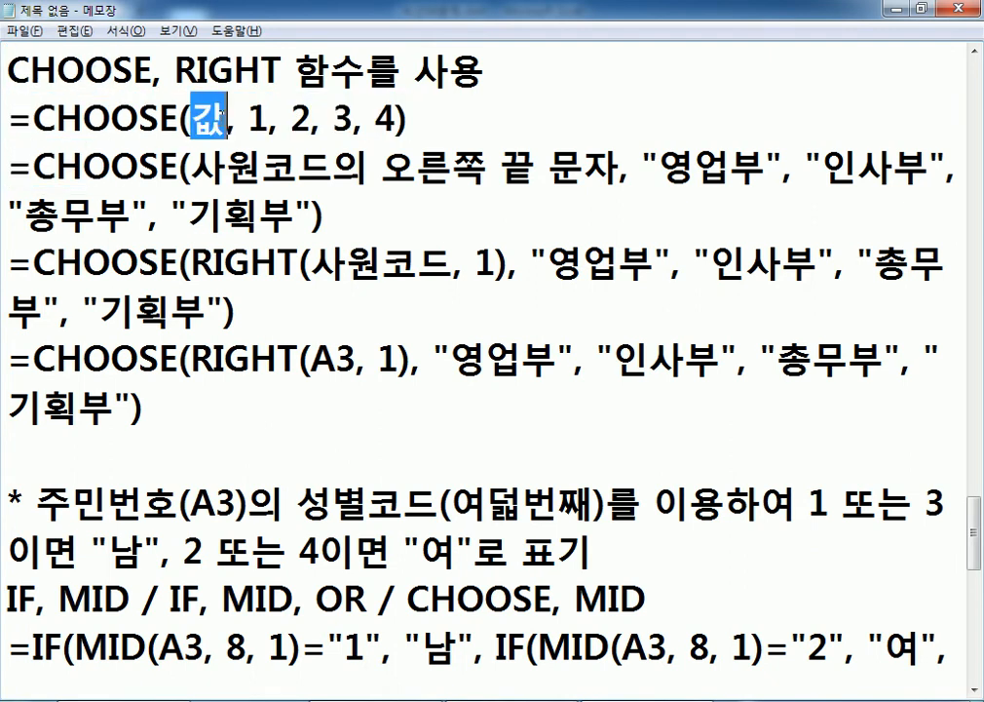
left_click_drag(194, 168, 619, 169)
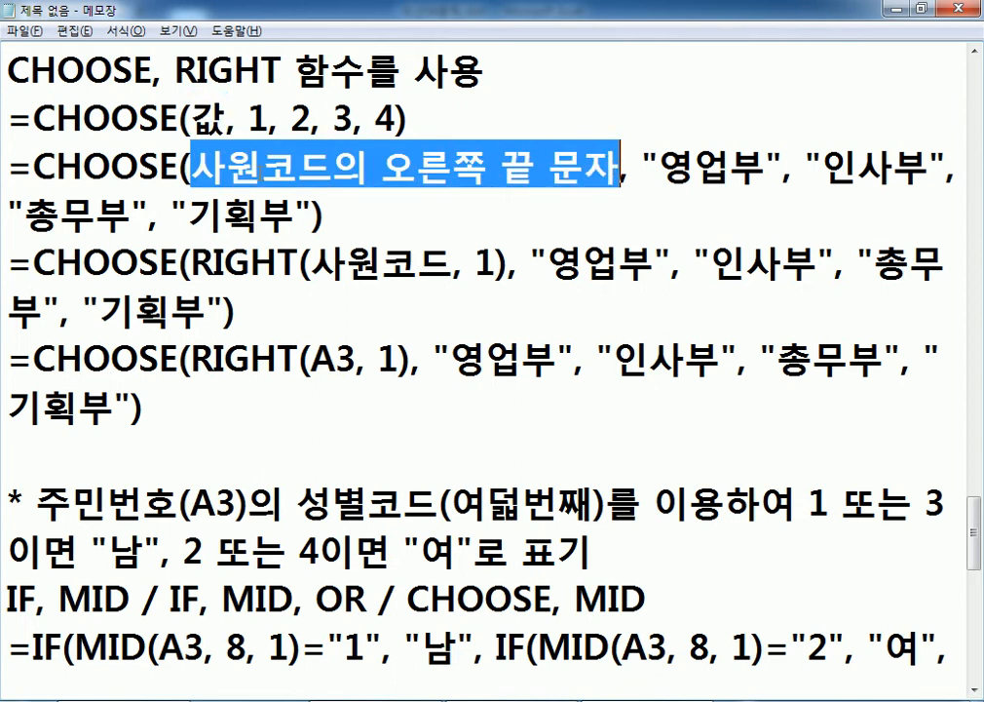
left_click_drag(191, 265, 506, 266)
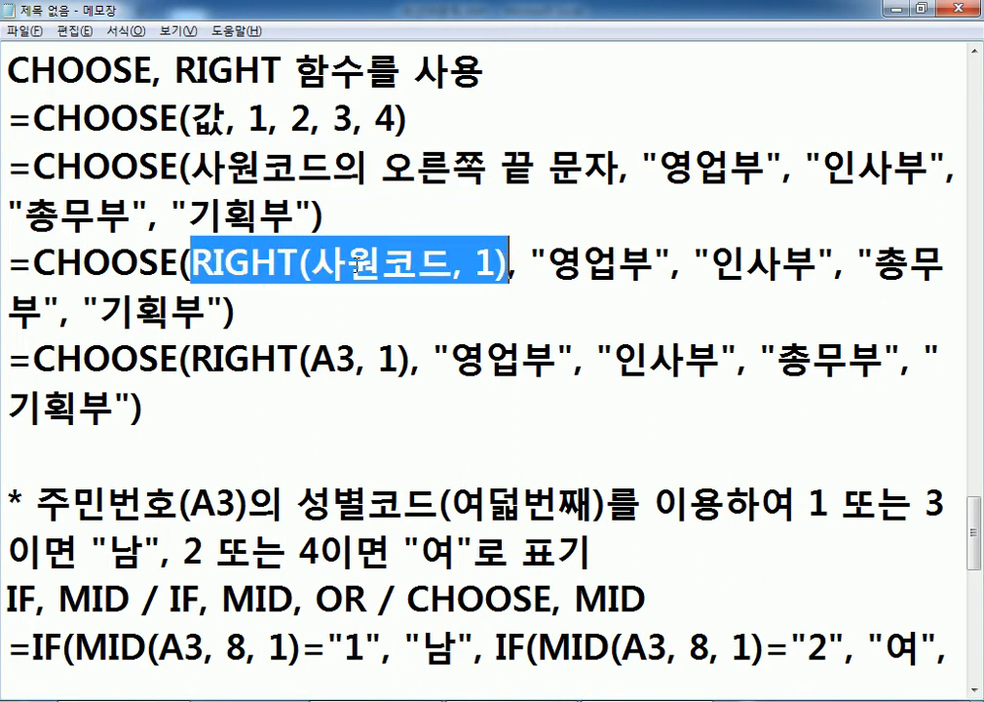
left_click_drag(314, 362, 353, 363)
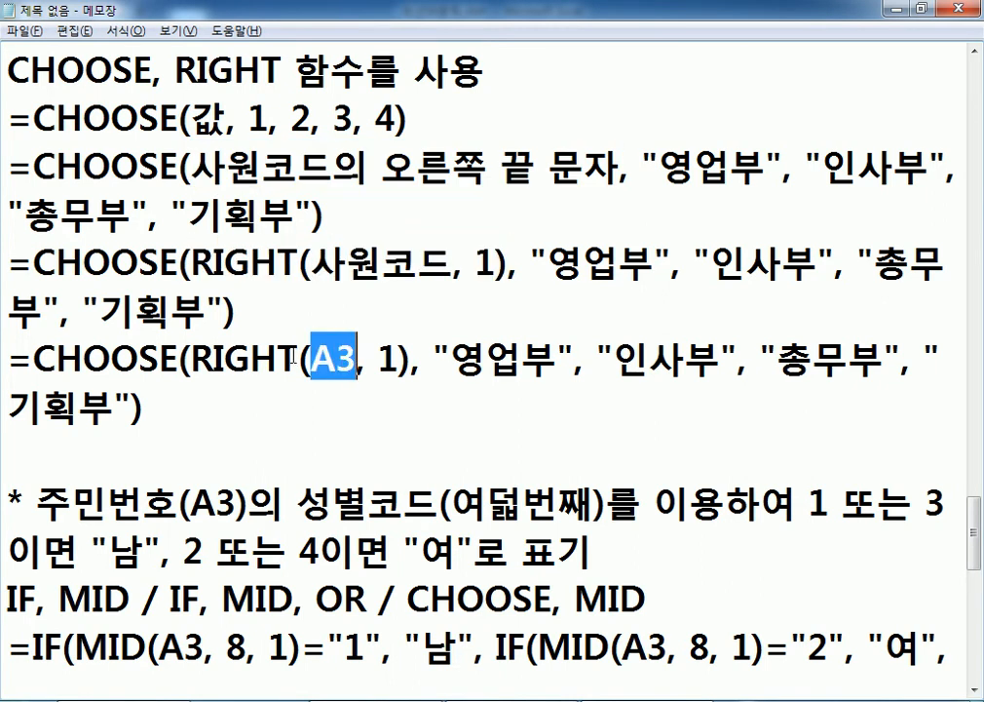
left_click_drag(191, 363, 410, 363)
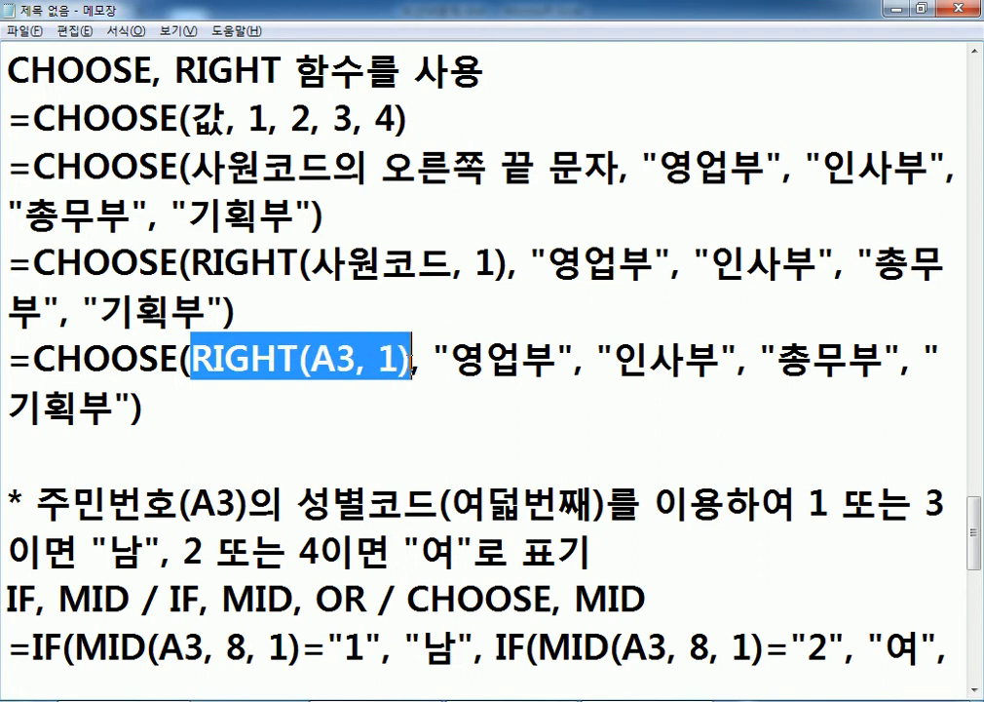
left_click(264, 444)
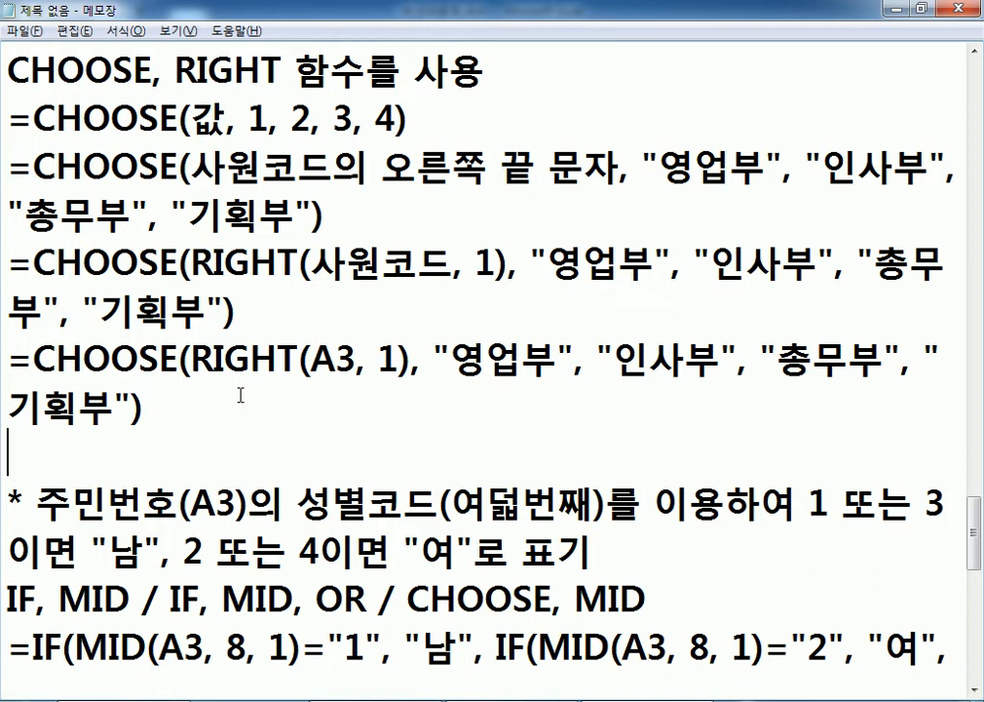
Add the heading "문제2)" below the =CHOOSE(MID(A3, 8, 1), ...) formula at the end of the notes.
scroll(280, 343, "down", 1)
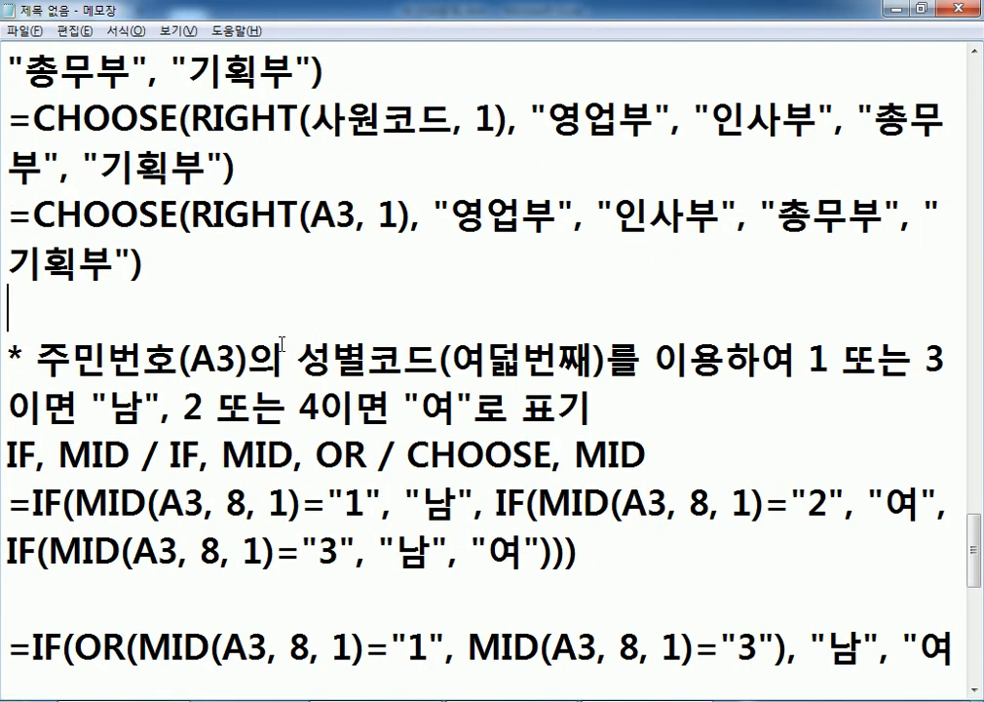
scroll(280, 344, "down", 5)
left_click(136, 259)
type("무ㄴ제2)")
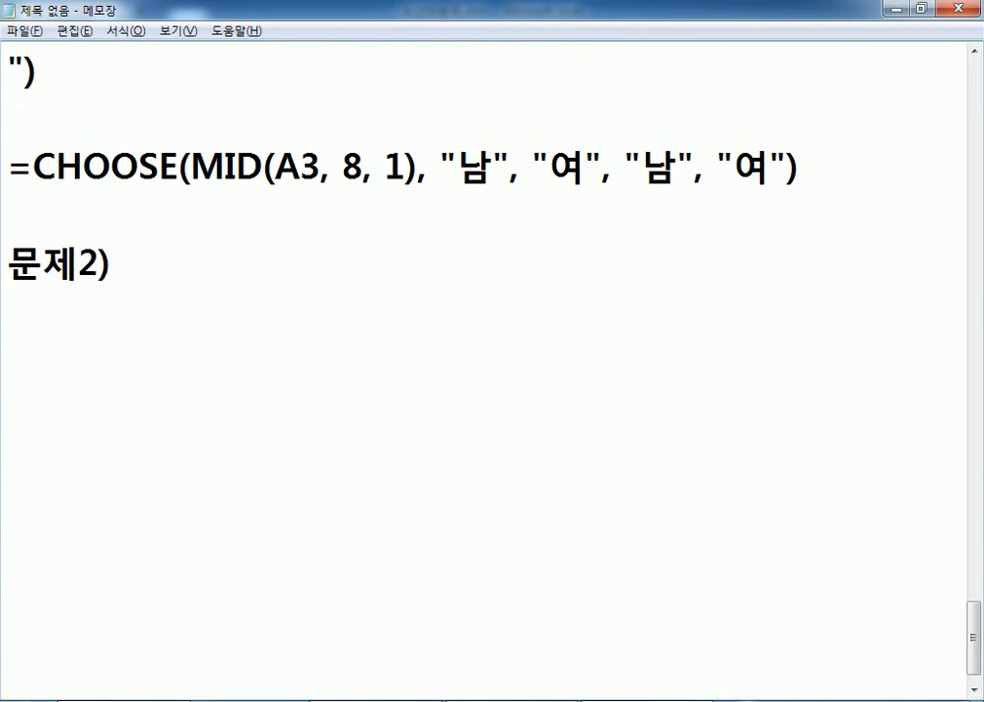
Copy =CHOOSE(RIGHT(A3, 1), "영업부", "인사부", "총무부", "기획부") from the Notepad notes into cell D3 of the Excel sheet 기출01.
key("alt+Tab")
key("alt+Tab")
scroll(141, 258, "up", 5)
left_click_drag(156, 254, 8, 213)
key("ctrl+c")
key("alt+Tab")
left_click(391, 196)
key("ctrl+v")
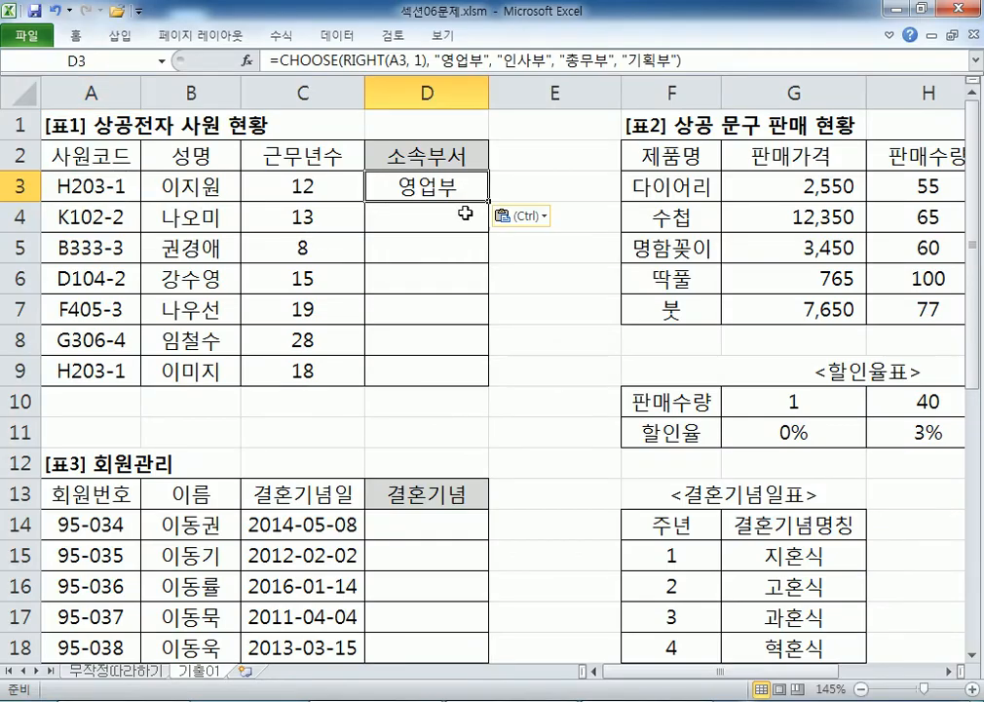
Fill the 소속부서 formula from D3 down to D9 and review the formula in D3.
left_click_drag(488, 200, 480, 381)
left_click(439, 184)
double_click(437, 185)
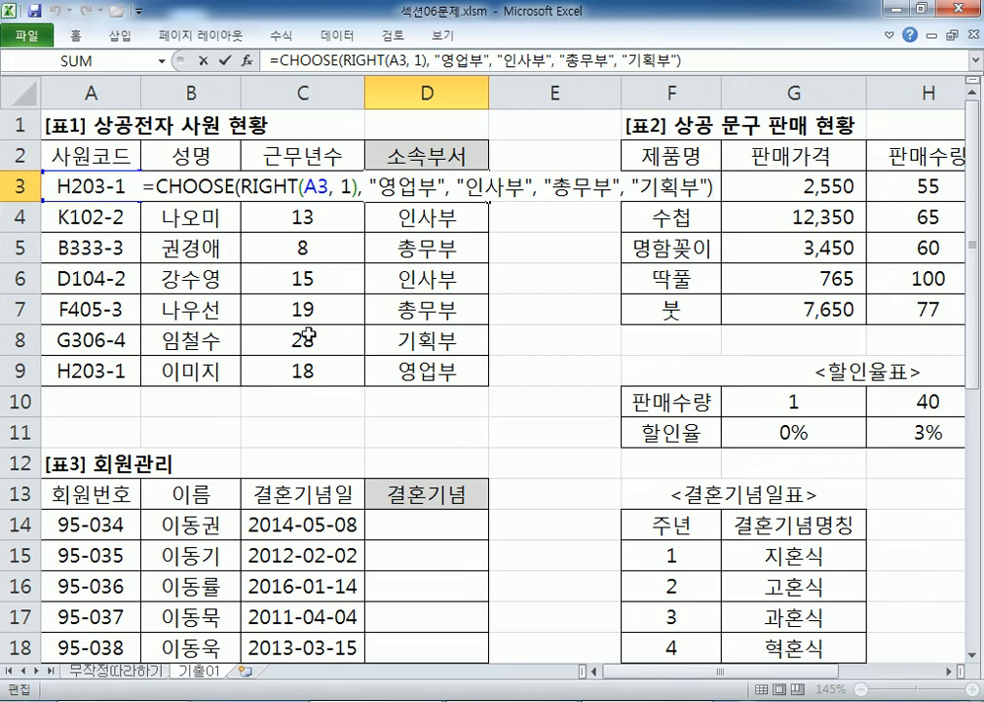
key("ctrl+Return")
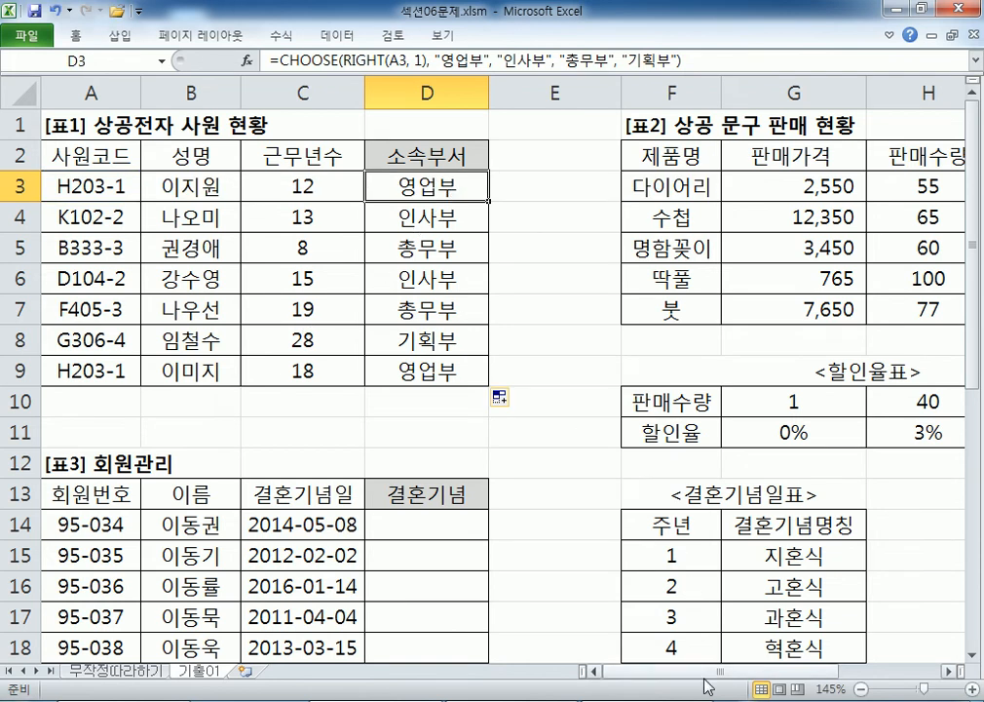
Bring the whole [표2] 상공 문구 판매 현황 table into view and select its first 할인액 cell, J3.
left_click_drag(708, 677, 823, 674)
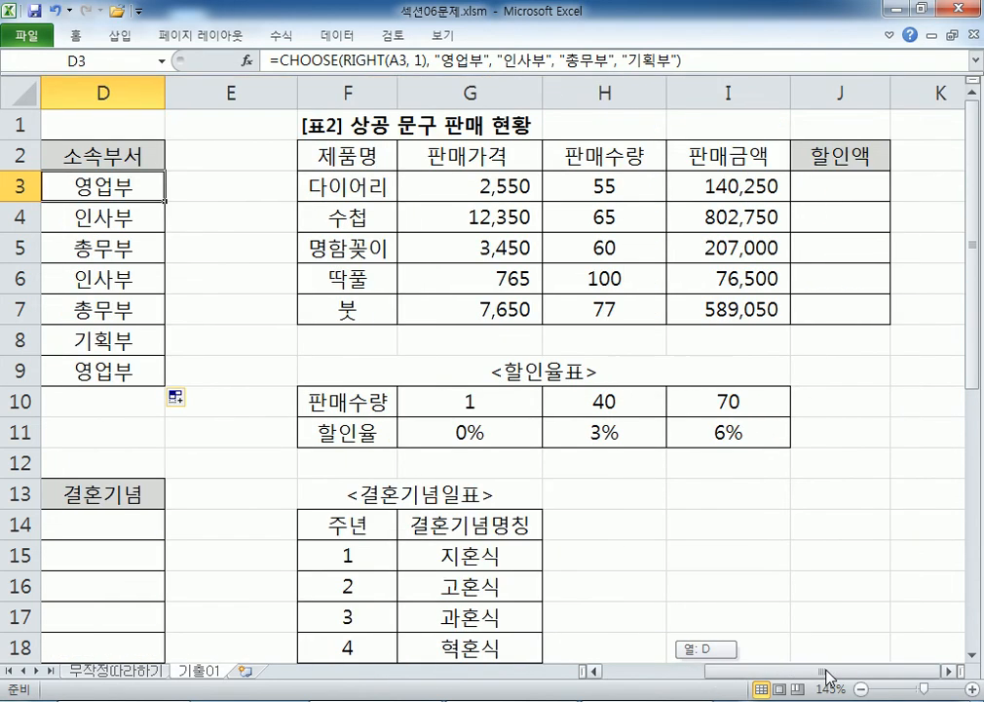
left_click(948, 672)
left_click(948, 672)
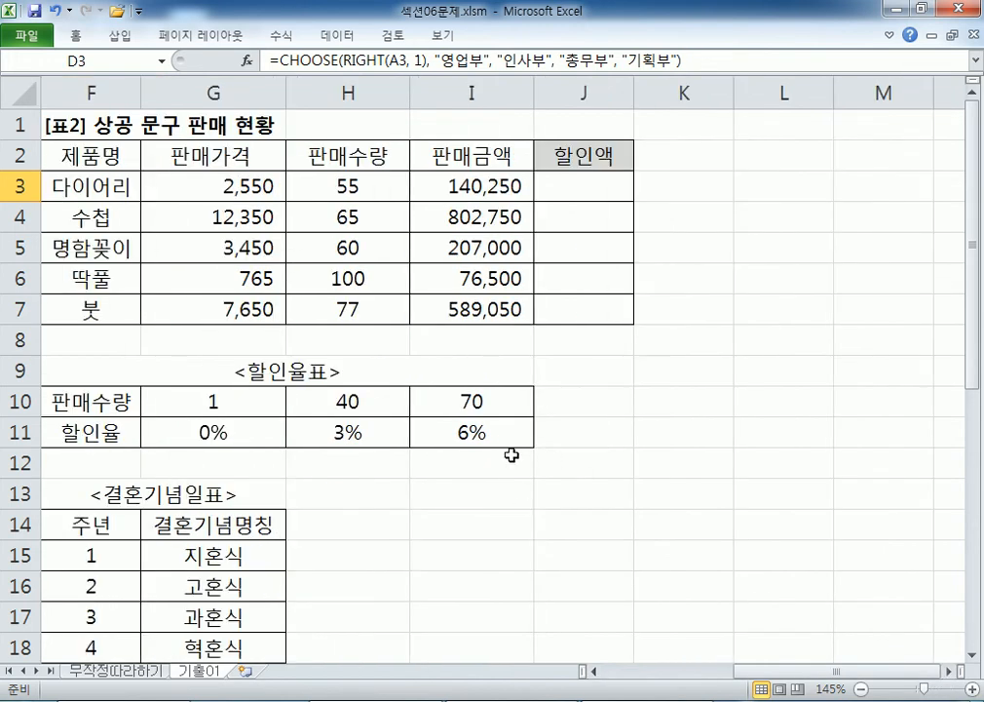
left_click(584, 189)
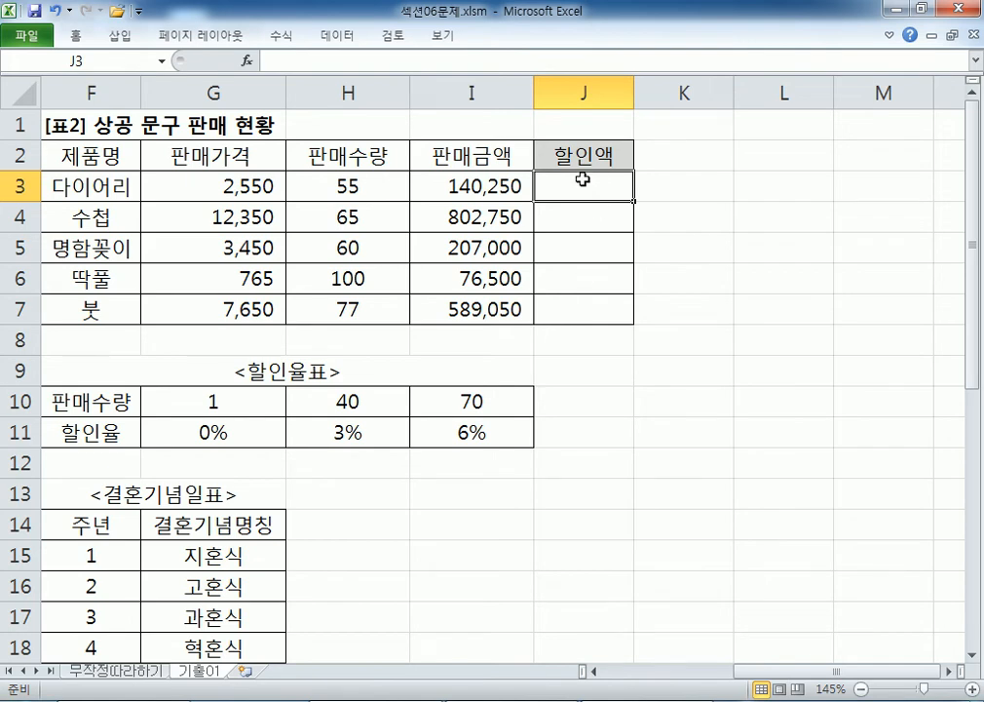
left_click(685, 156)
type("GKFDLSDBF")
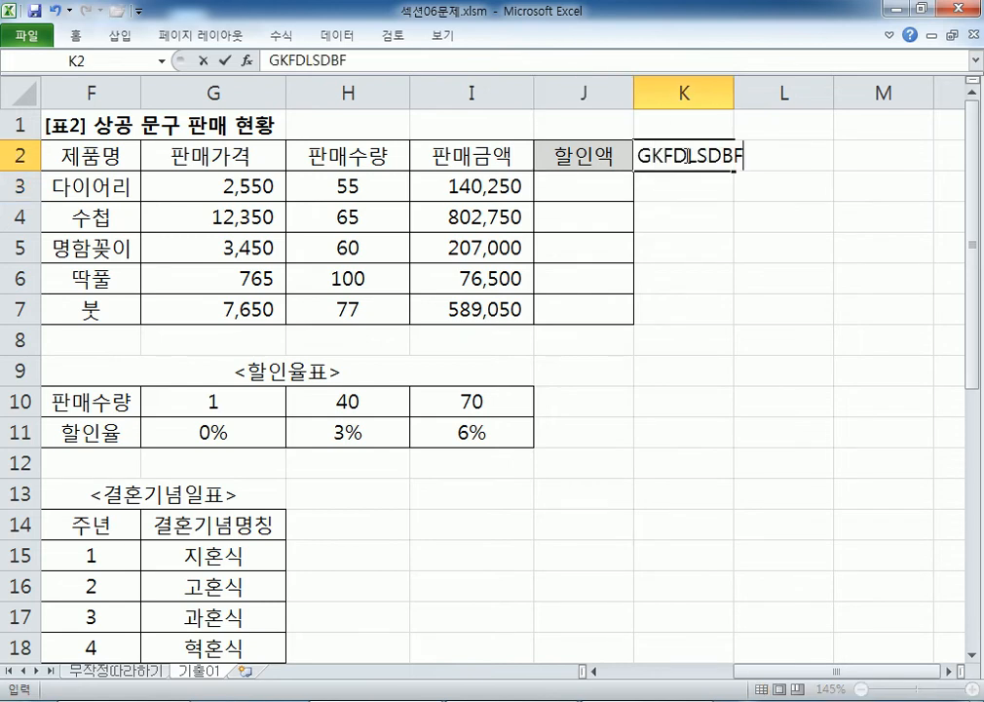
key("Return")
Enter the helper heading 할인율 in K2 beside the 할인액 column and centre it.
left_click(685, 156)
type("할인율")
key("Return")
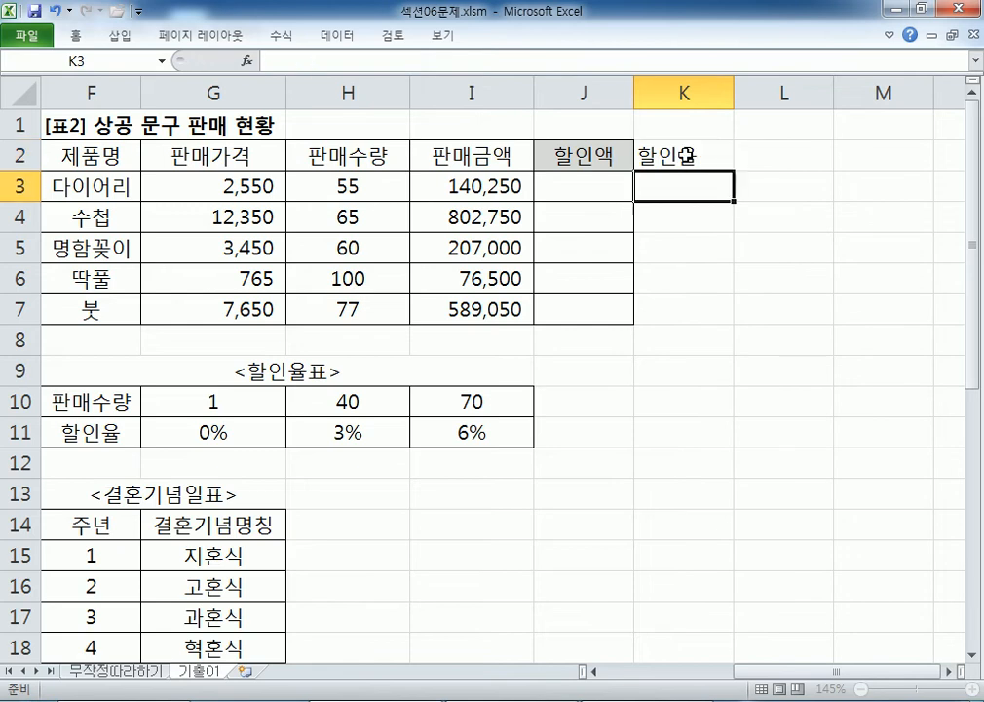
left_click(685, 156)
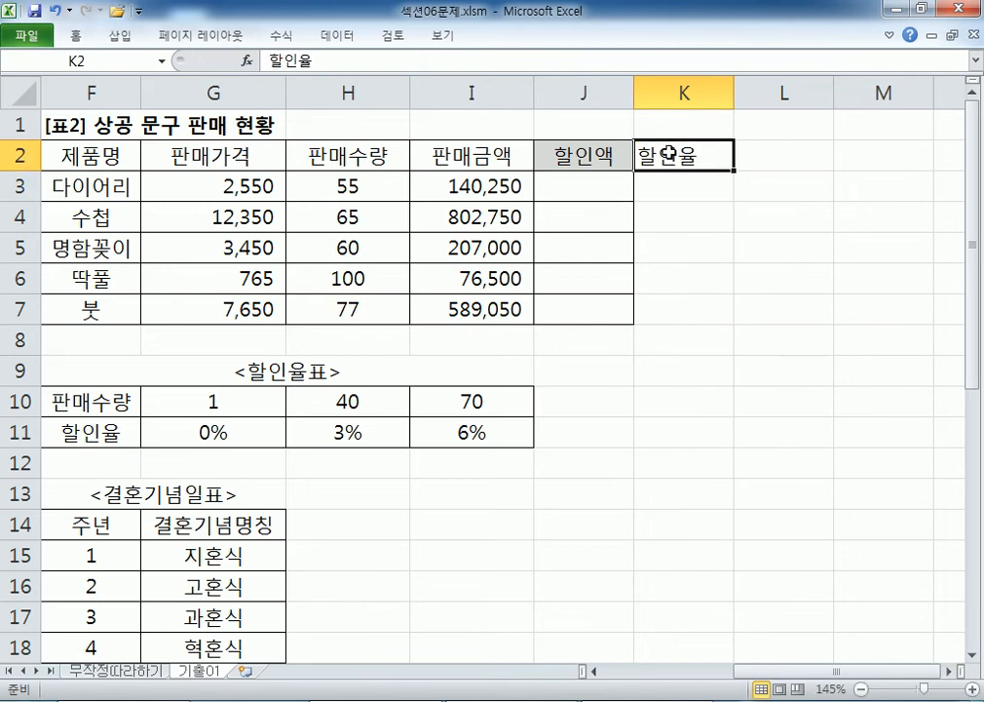
right_click(669, 154)
left_click(724, 124)
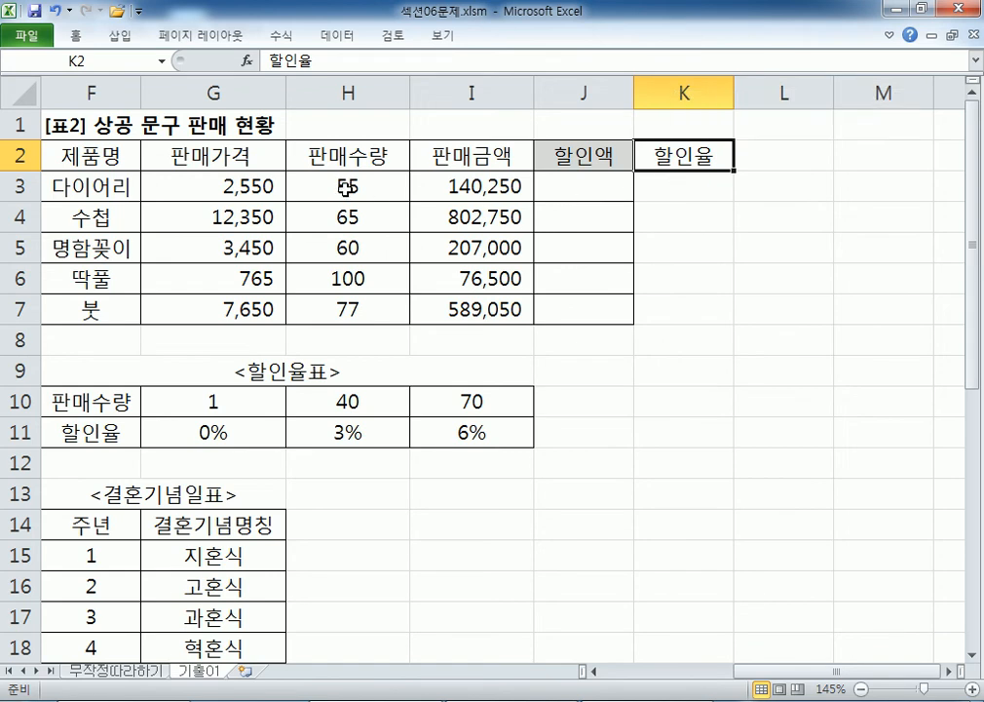
Examine how the 판매수량 values in column H correspond to the rates in the <할인율표> range G10:I11.
left_click(705, 185)
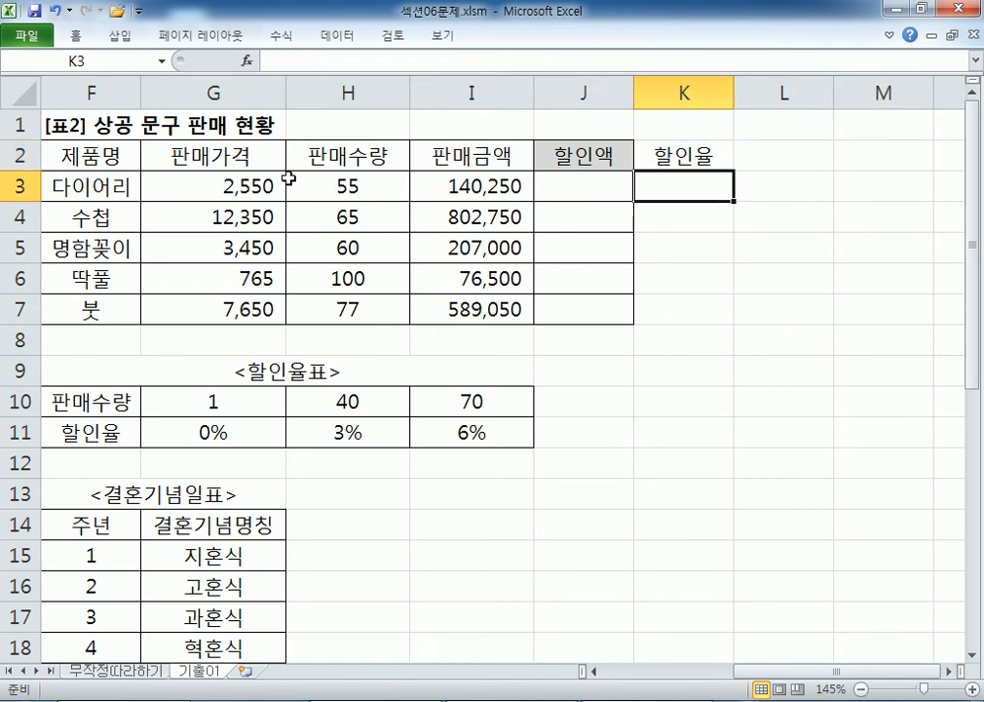
left_click(336, 191)
left_click(680, 190)
left_click(383, 186)
left_click_drag(234, 392, 442, 422)
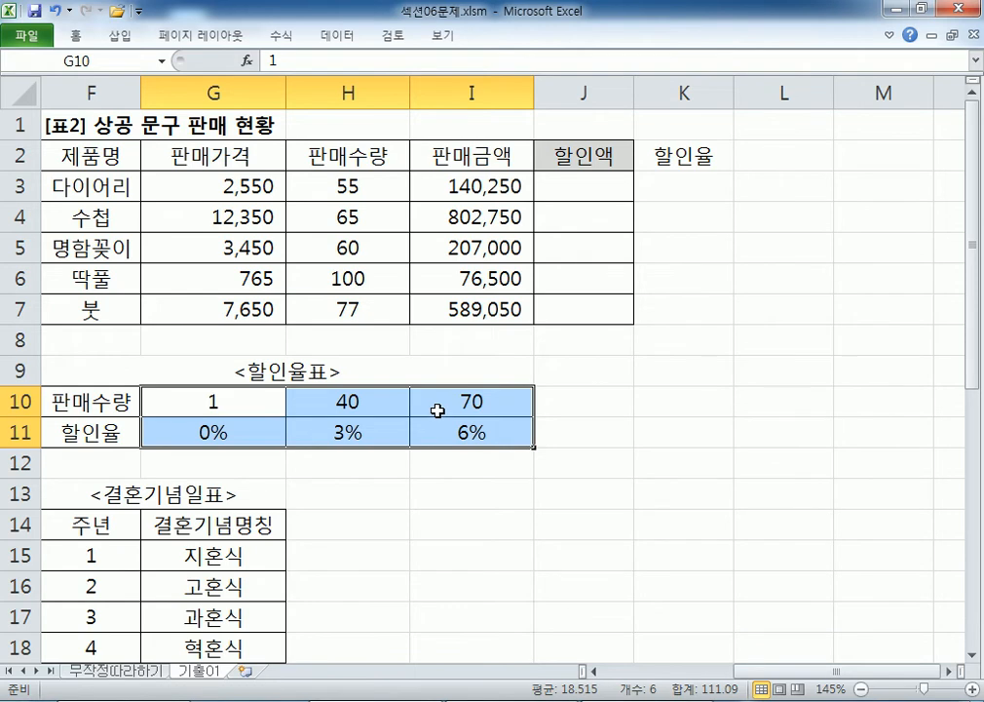
scroll(437, 412, "down", 1)
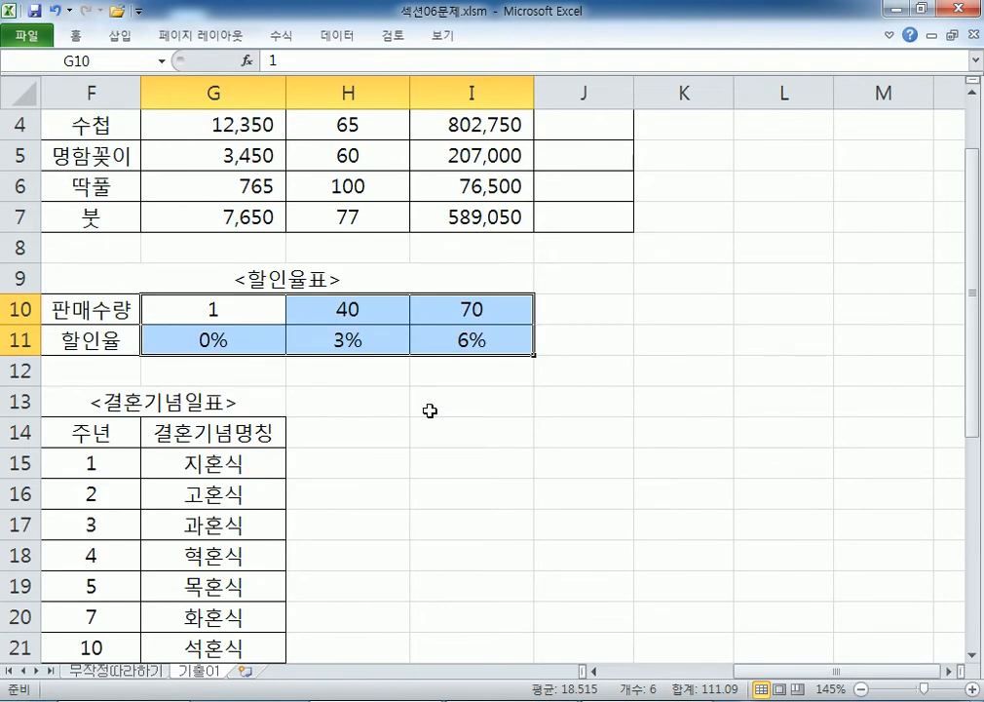
left_click(350, 220)
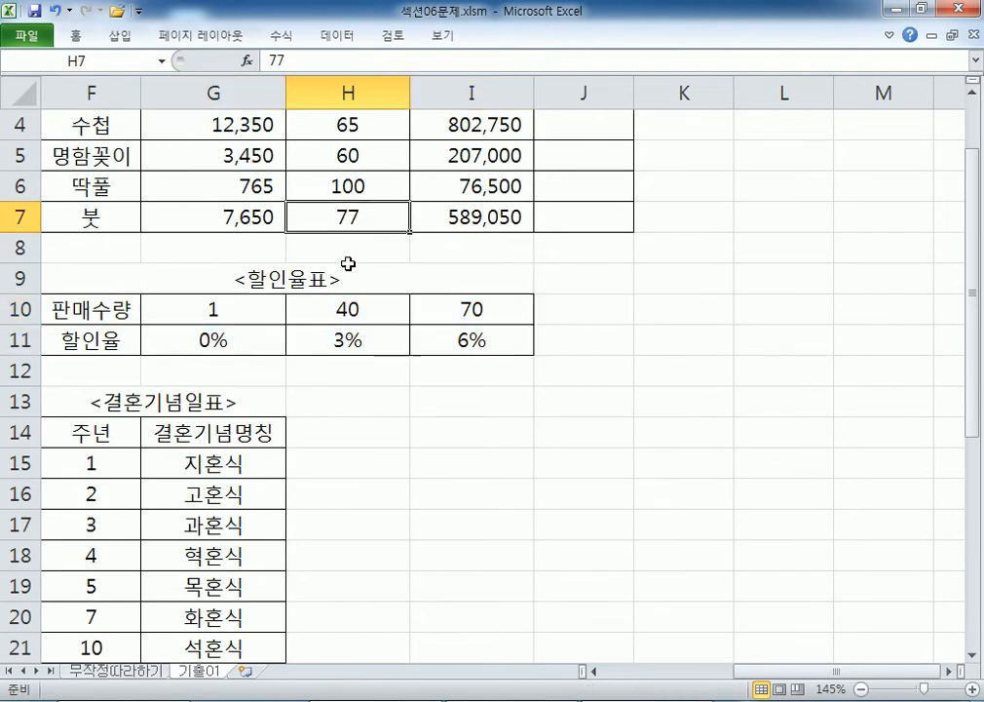
left_click_drag(235, 317, 445, 340)
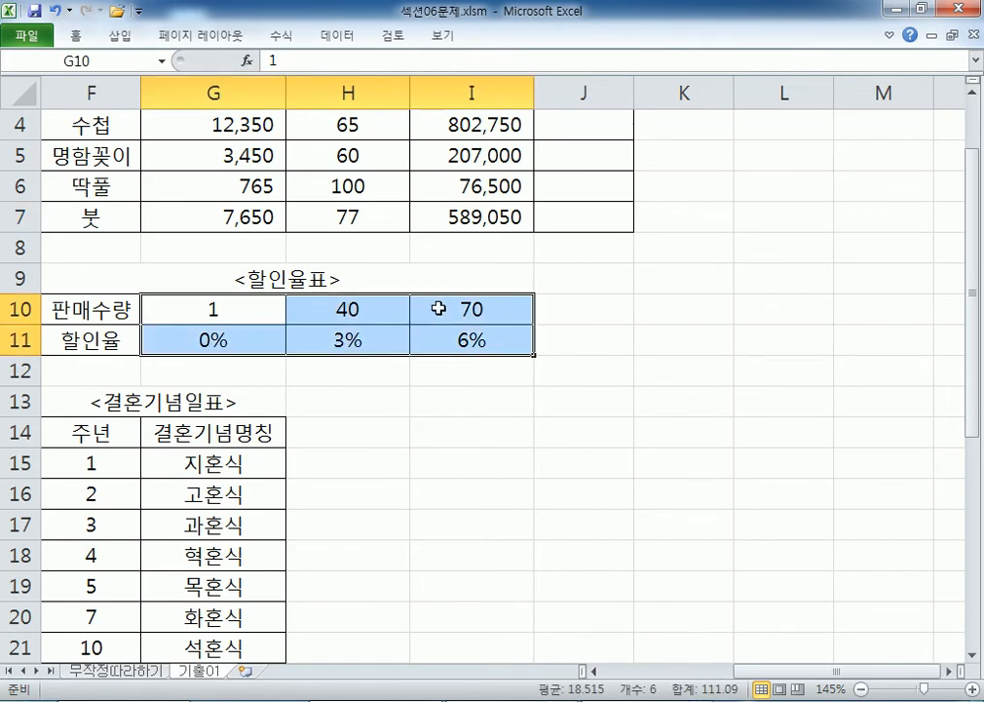
left_click(353, 155)
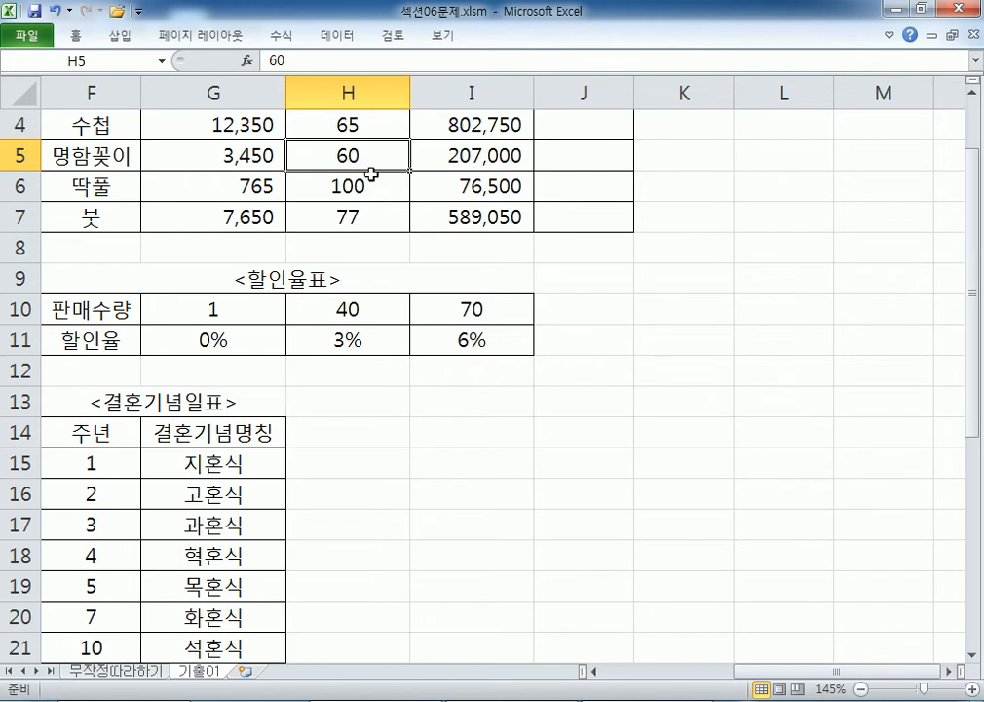
left_click(231, 309)
left_click_drag(232, 309, 435, 339)
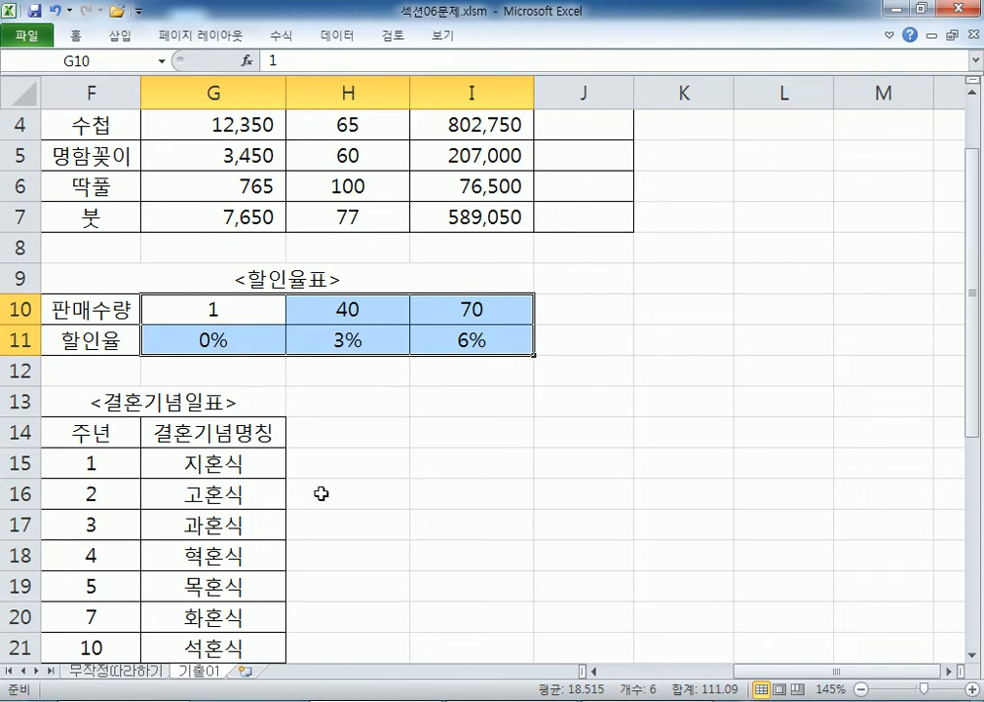
Switch to the 무작정따라하기 sheet and view the [표2] 매장별 상품판매현황 table with its <상품단가표>.
left_click(146, 671)
scroll(462, 355, "up", 8)
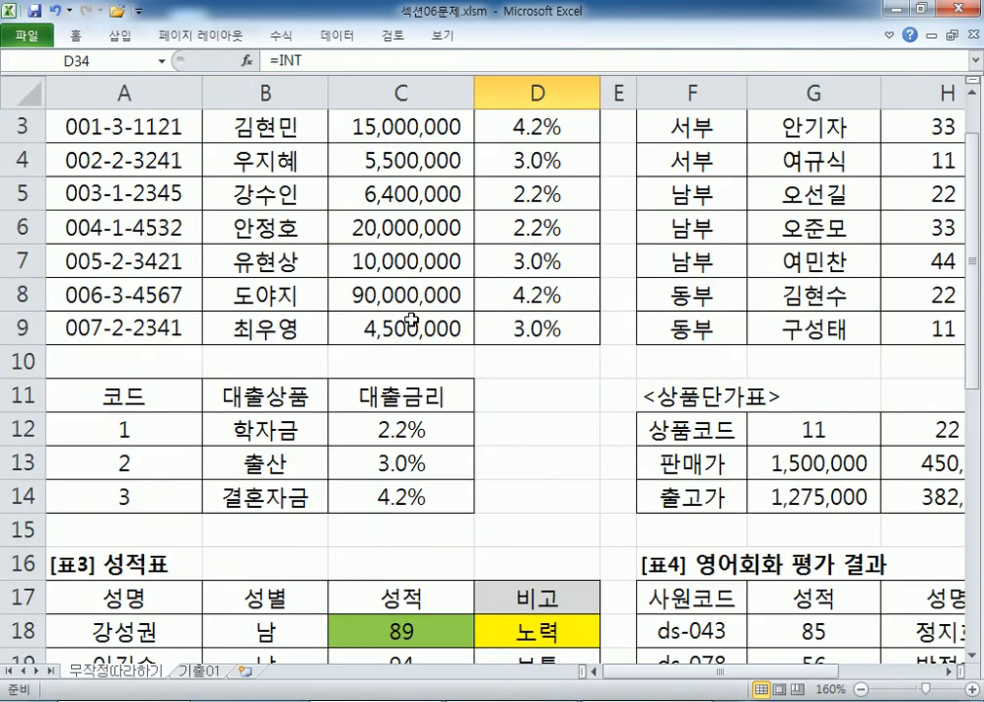
scroll(653, 397, "up", 1)
left_click_drag(692, 671, 780, 671)
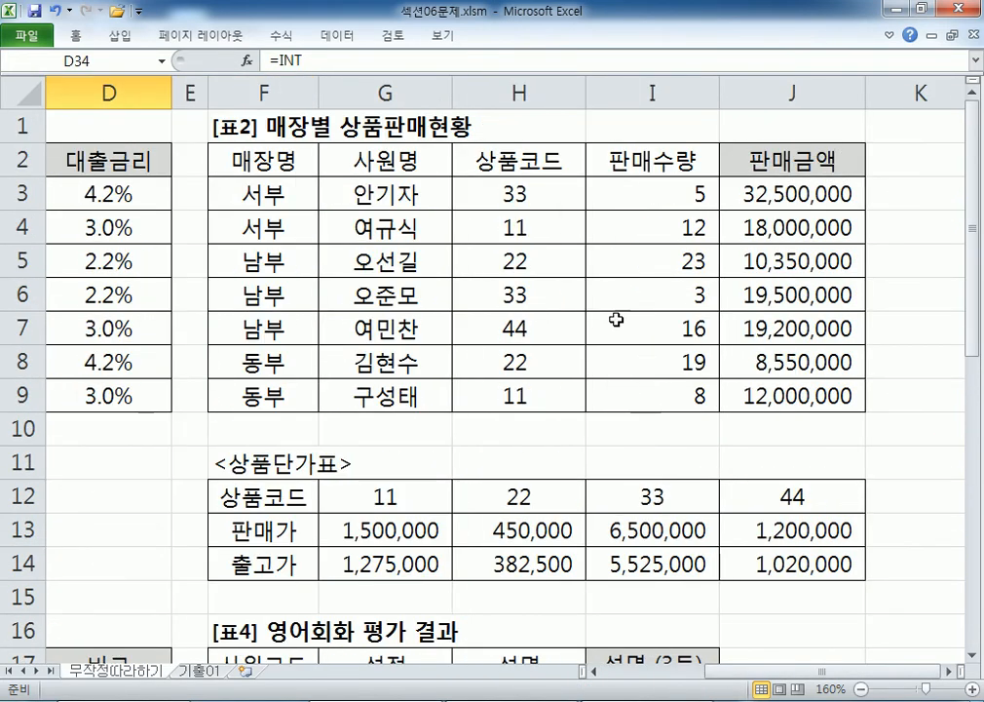
Examine how the 상품코드 values in column H match the 판매가 entries in the <상품단가표> range below.
left_click(522, 193)
scroll(709, 380, "down", 1)
left_click_drag(624, 394, 627, 439)
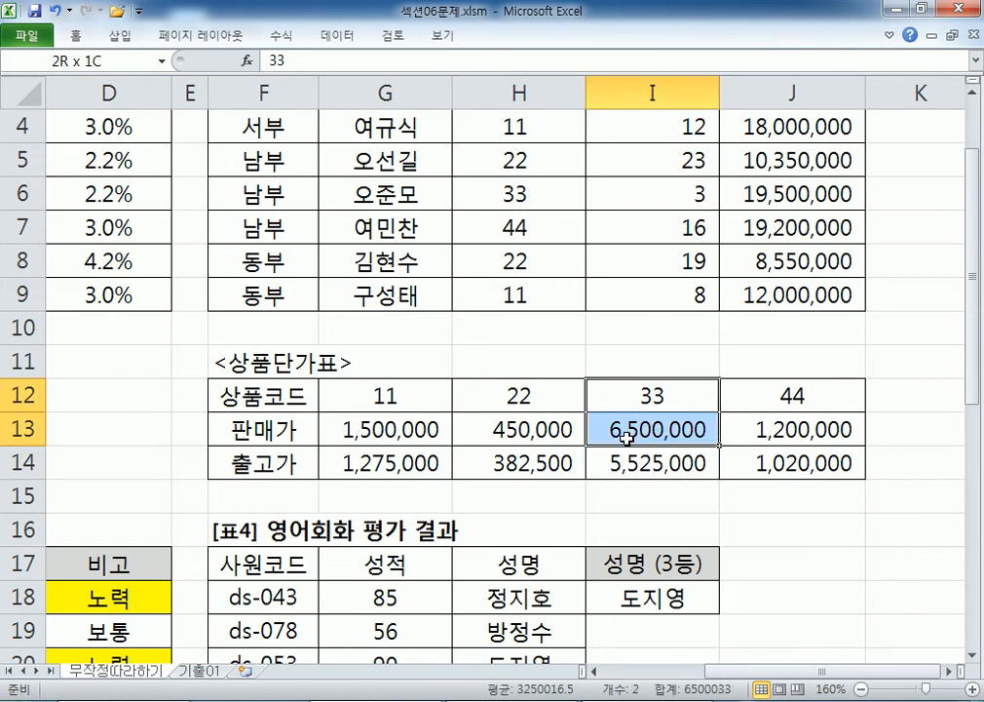
left_click(492, 131)
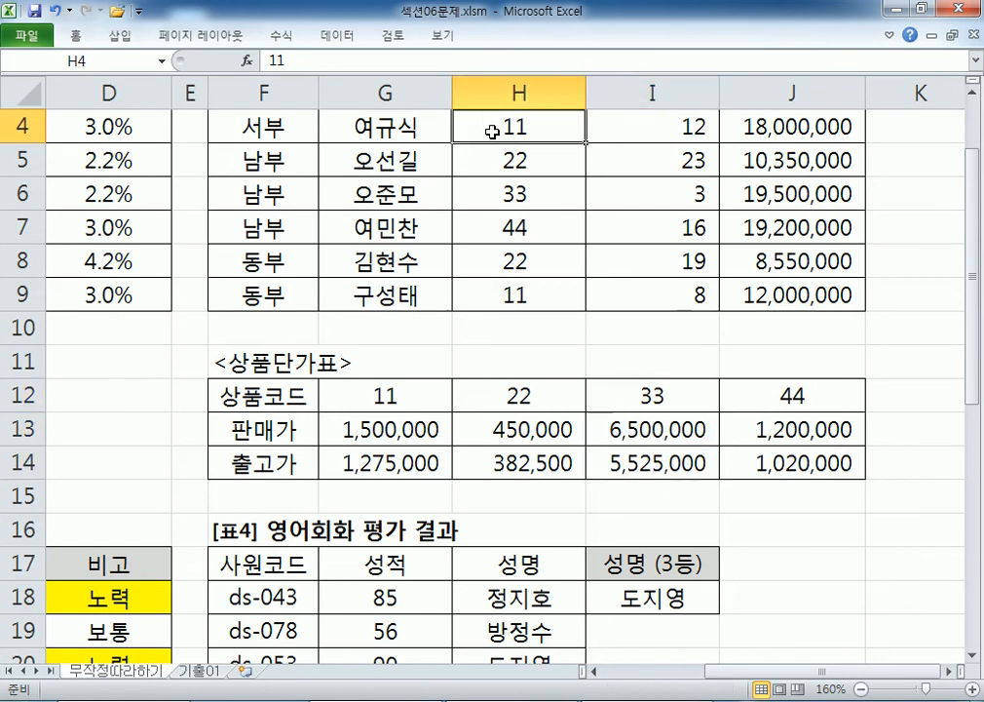
scroll(492, 131, "up", 1)
Try the unlisted 상품코드 34 in H3, inspect the HLOOKUP formula in J3, and undo the change.
left_click(517, 193)
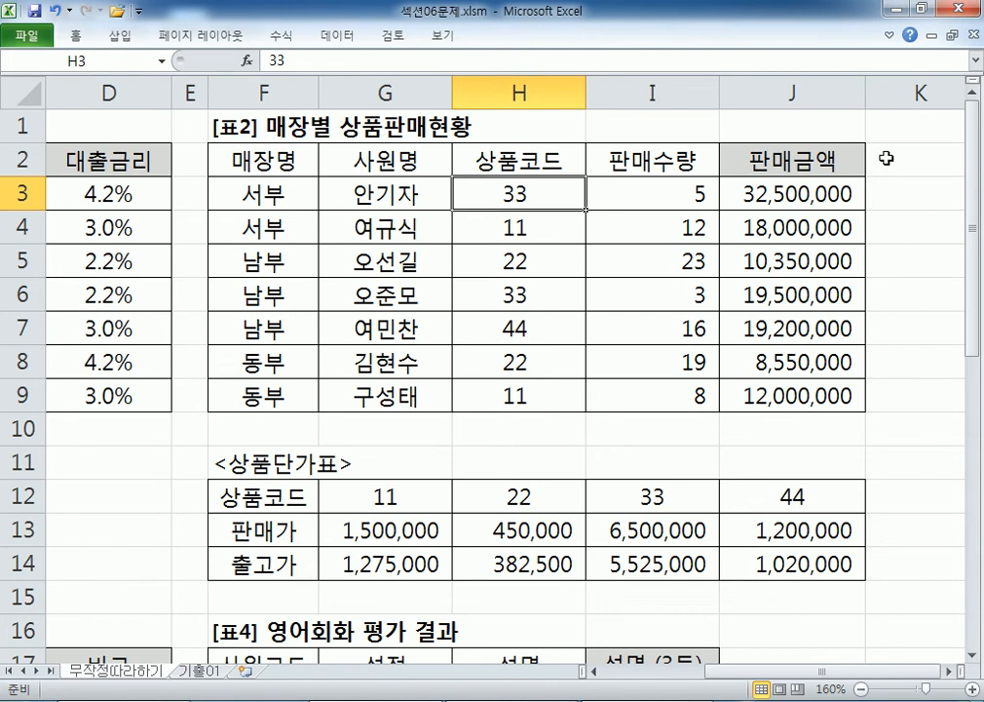
type("34")
key("Return")
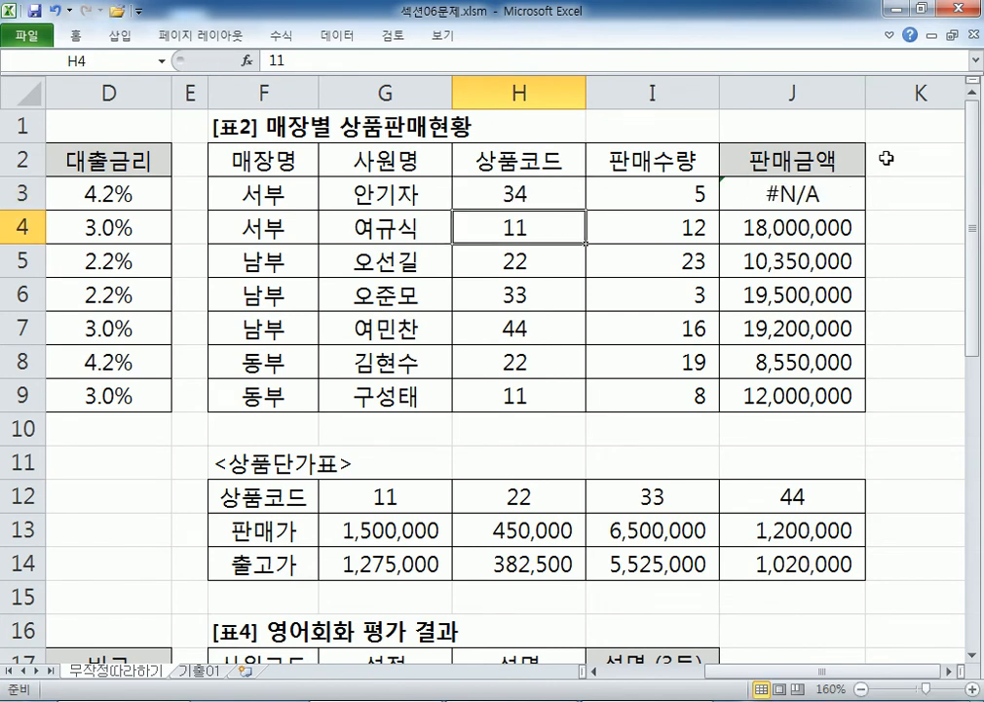
left_click_drag(663, 496, 775, 497)
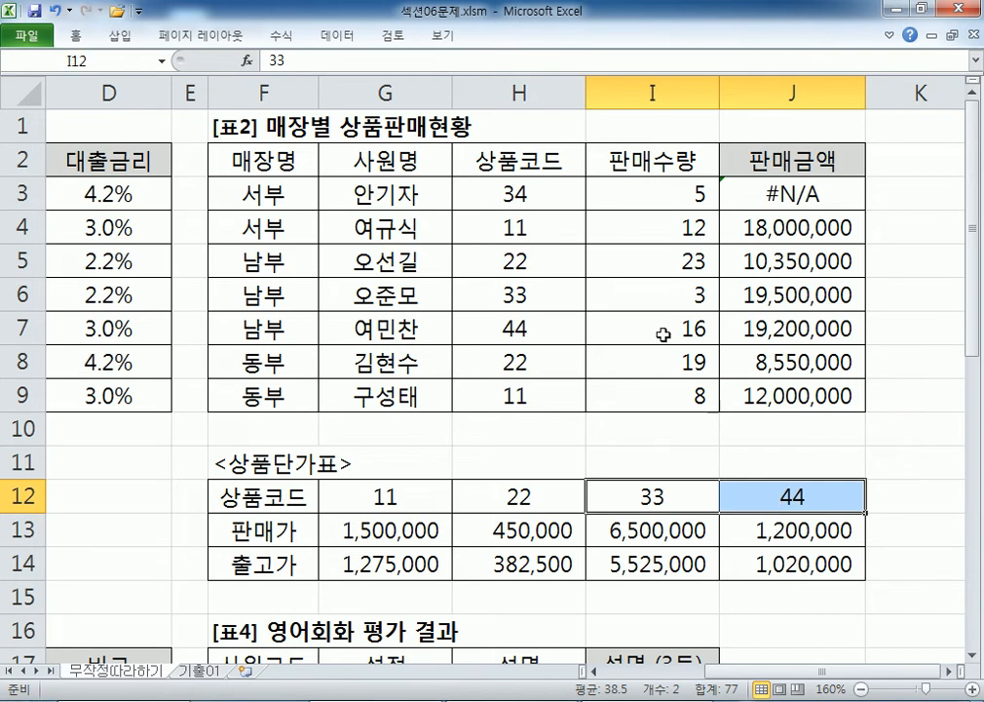
left_click(765, 199)
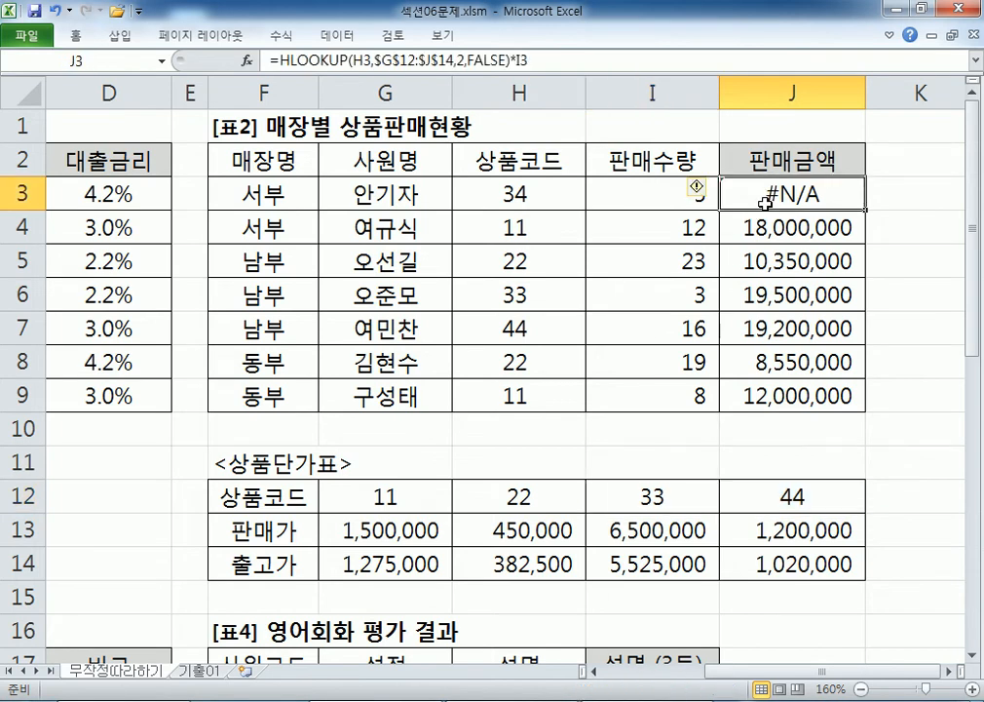
key("ctrl+z")
Switch to the 기출01 sheet and compare the 판매수량 values in H3 and H6 with the <할인율표> thresholds and rates.
key("ctrl+Page_Down")
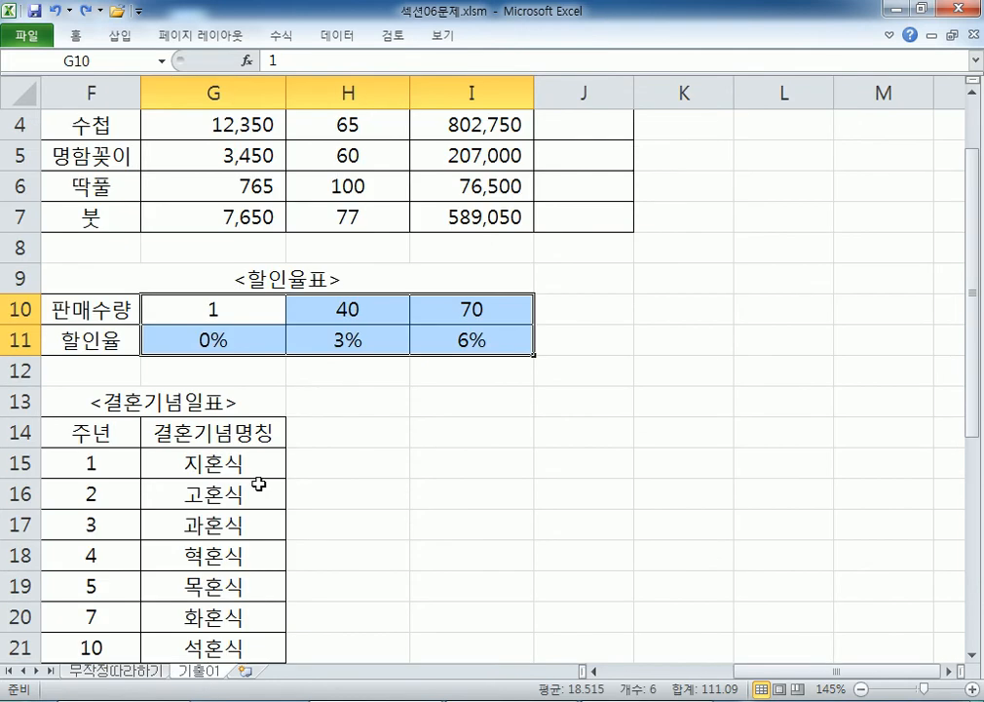
scroll(322, 312, "up", 1)
left_click(369, 187)
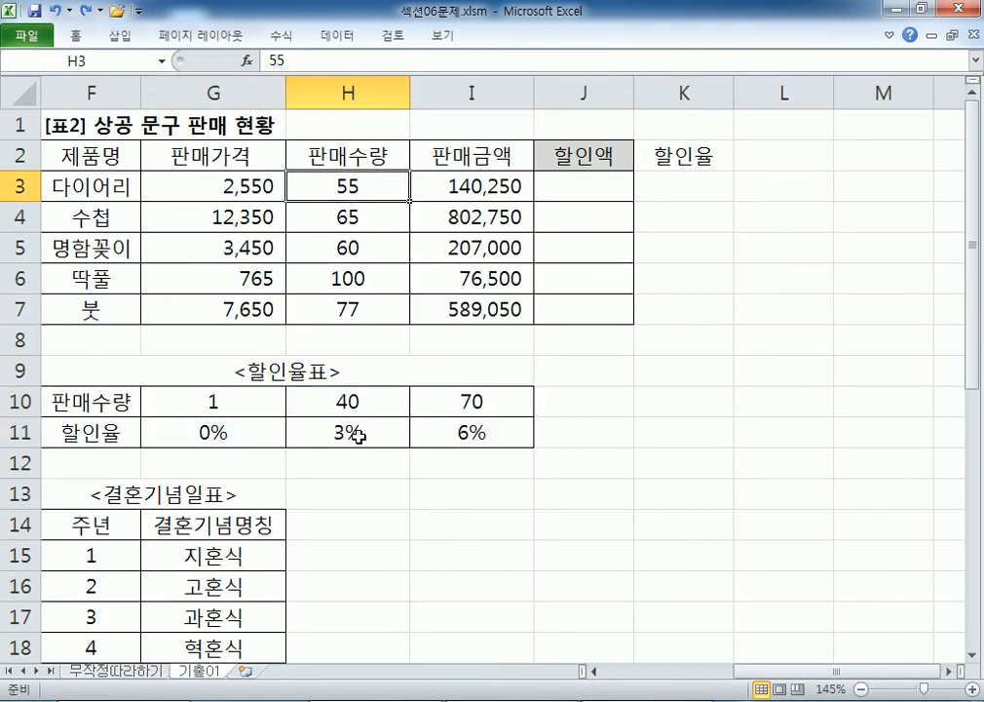
left_click(378, 273)
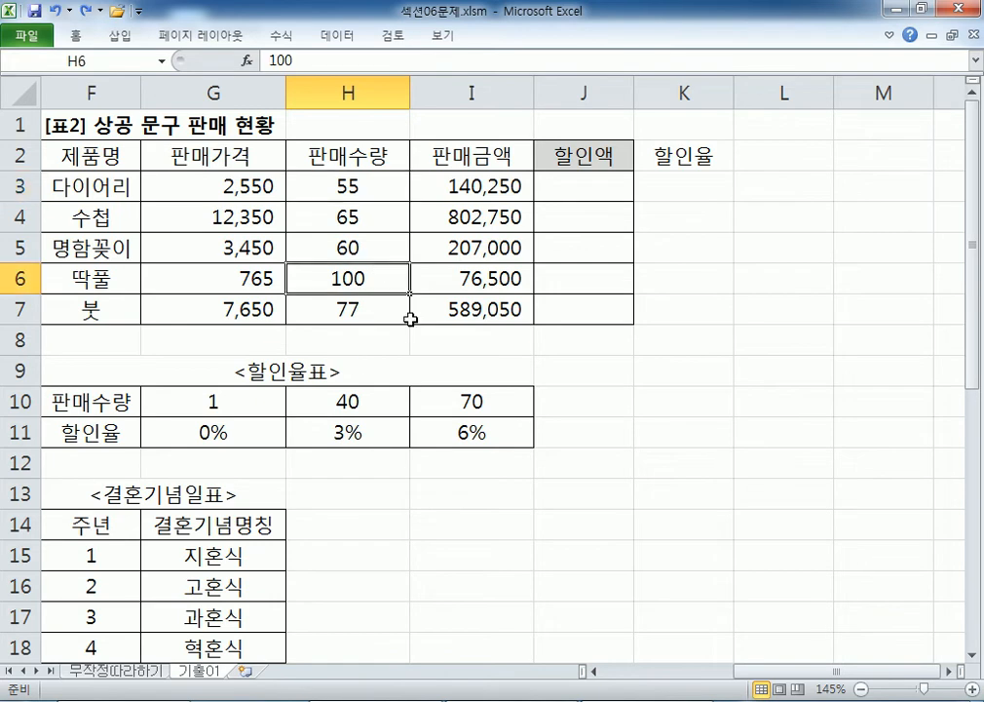
left_click_drag(468, 400, 671, 426)
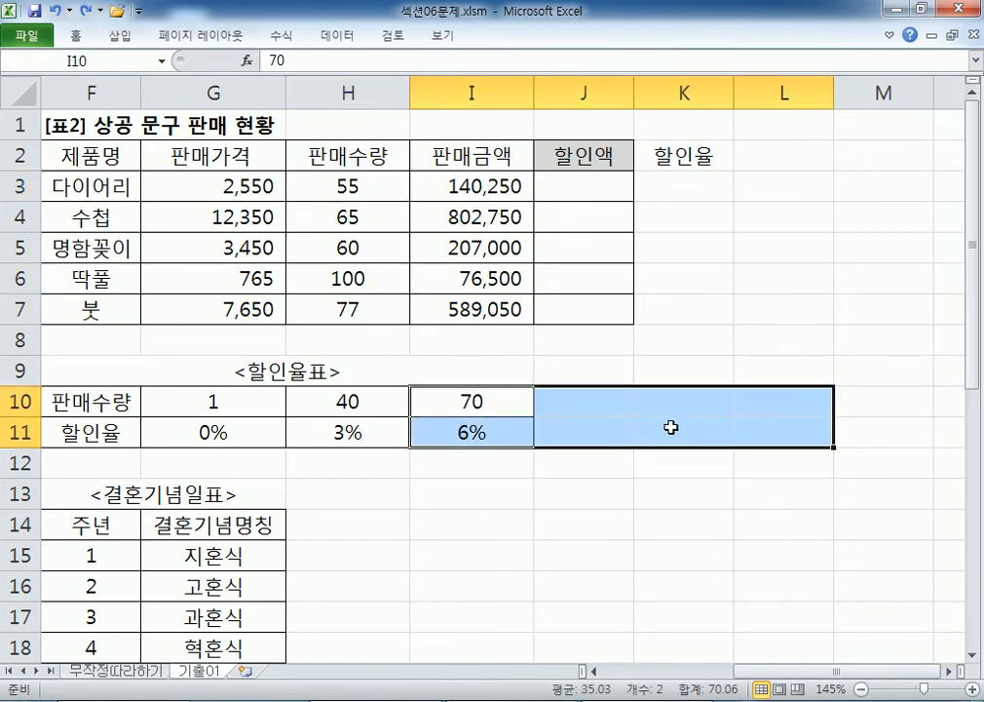
left_click(504, 436)
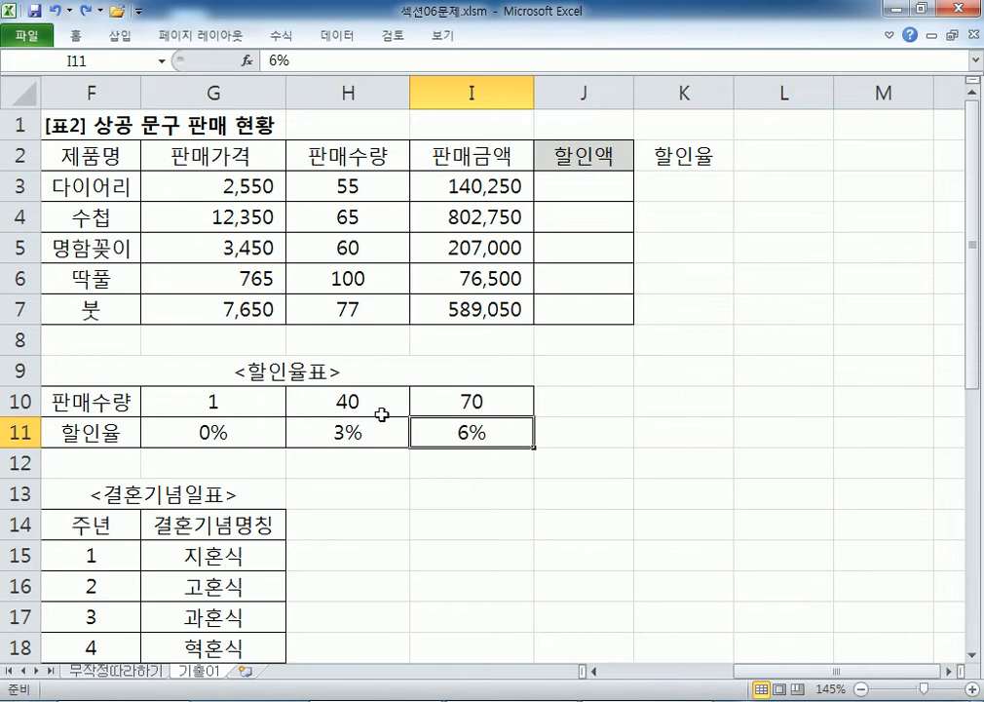
left_click(450, 186)
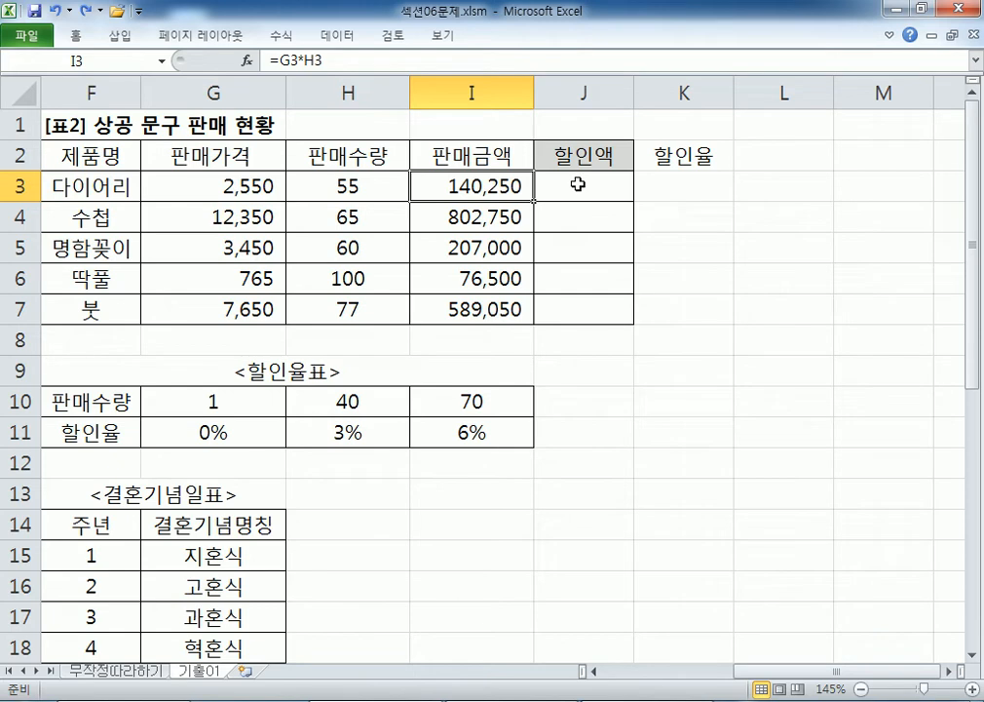
In Notepad, complete the 문제2) line with "판매수량과 할인율표를 이용하여 할인액을 계산" and start a new line with "할인액 =".
key("alt+Tab")
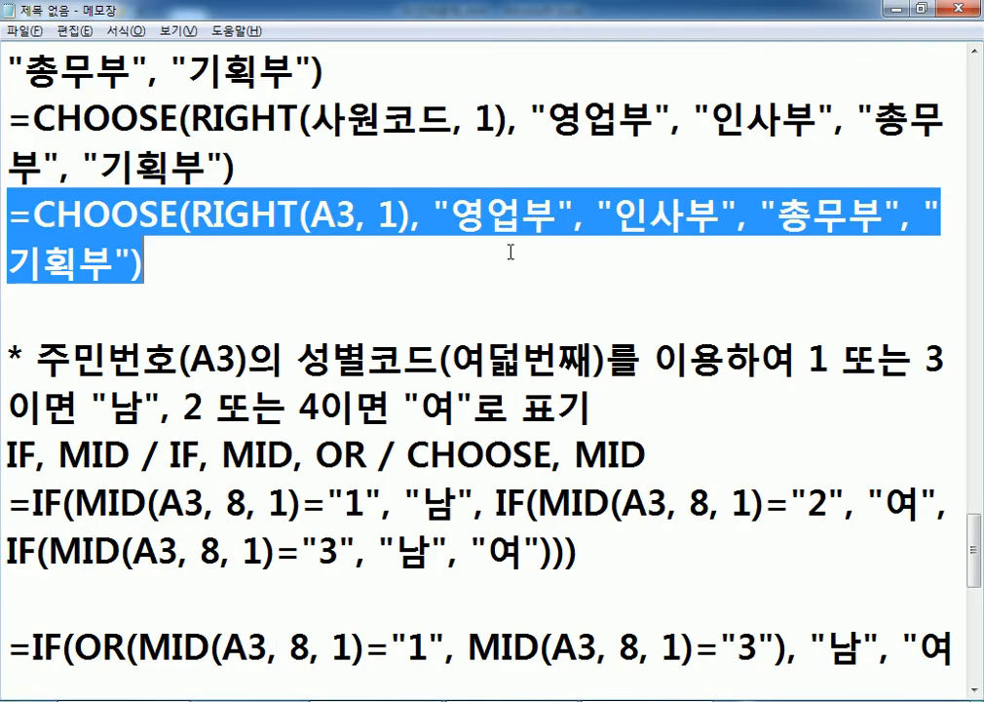
scroll(283, 413, "down", 5)
left_click(177, 282)
type("판매수량")
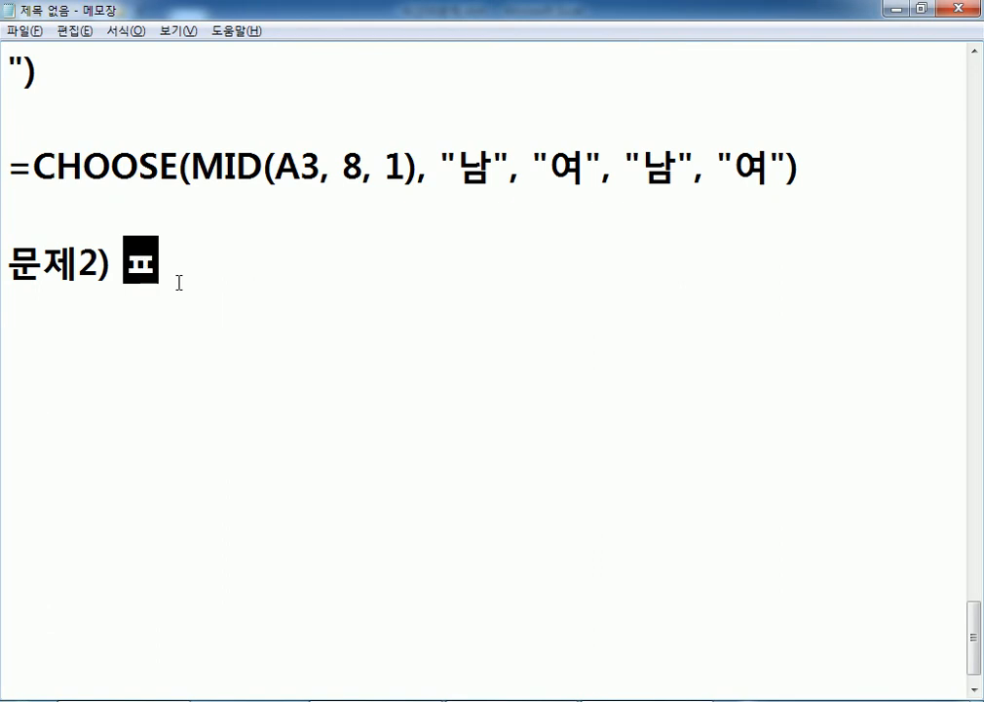
type("과 ")
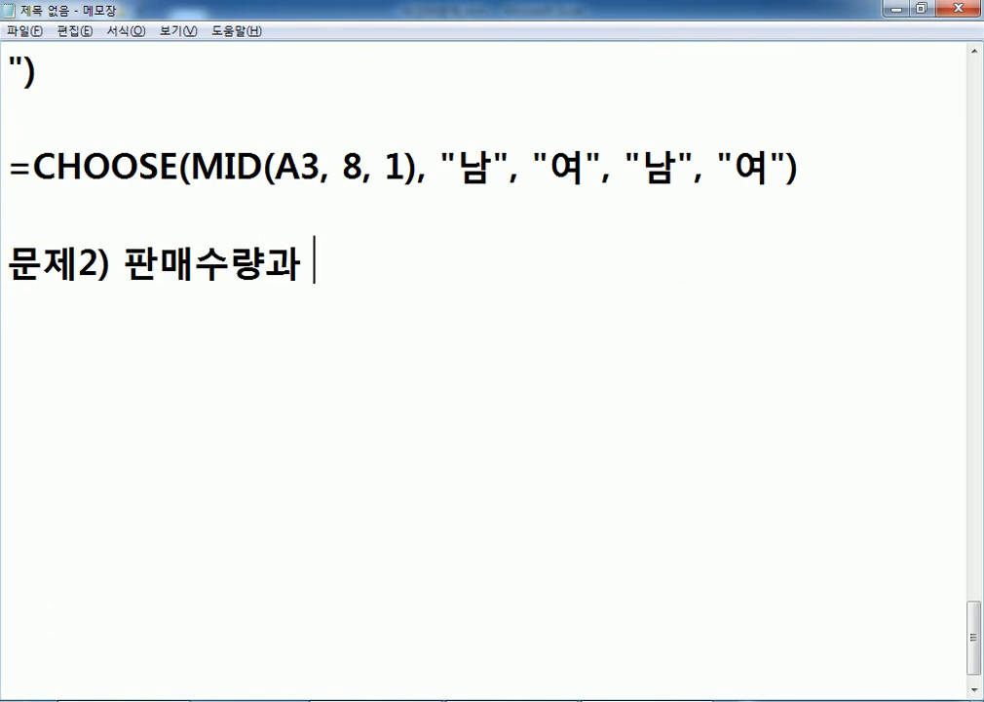
type("할인유율")
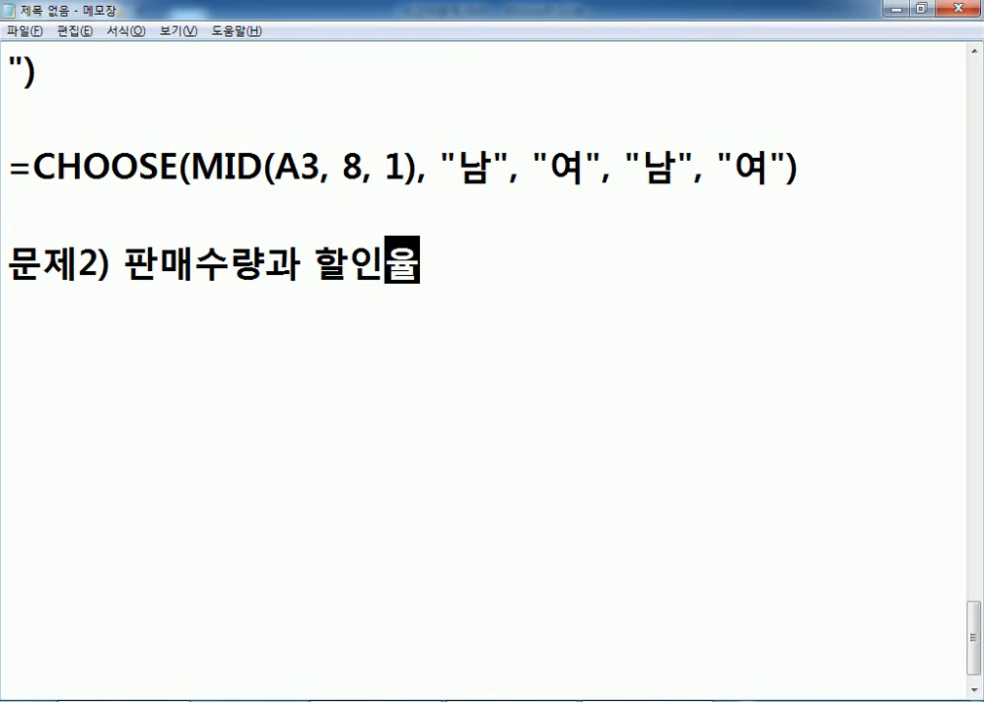
type("표를 이요용하여 할인액")
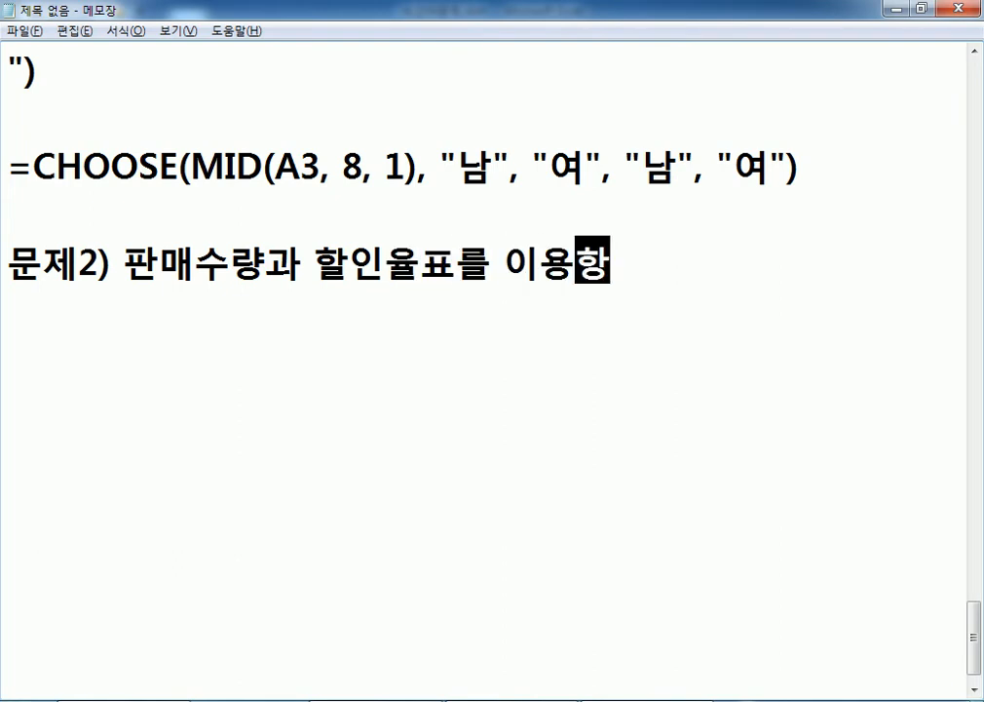
type("을 계산")
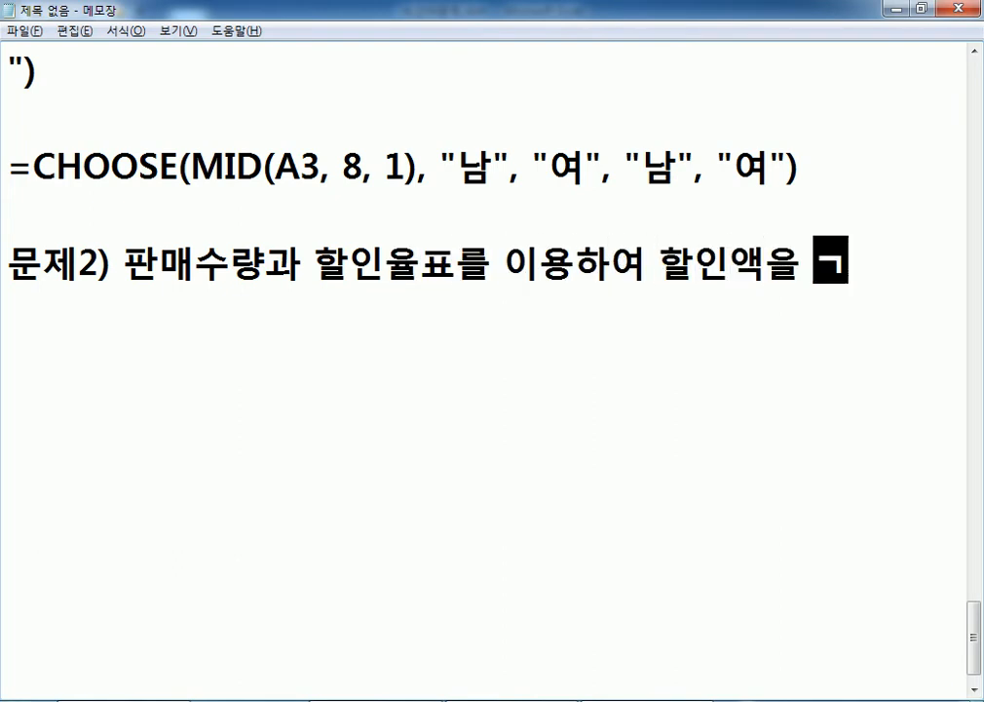
key("Return")
type("할인액 =")
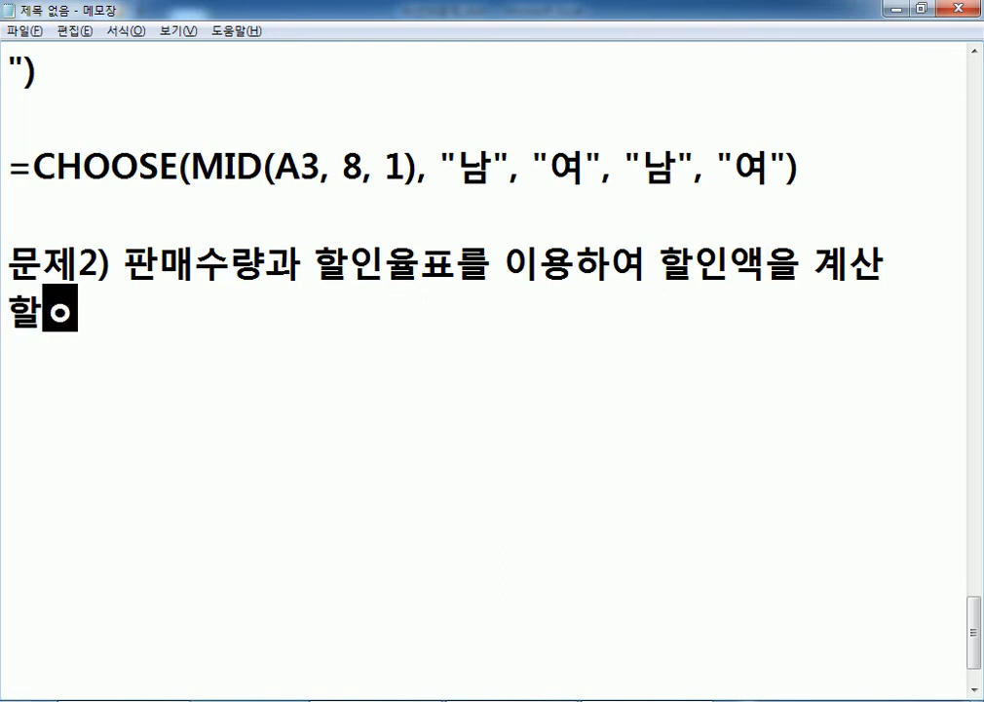
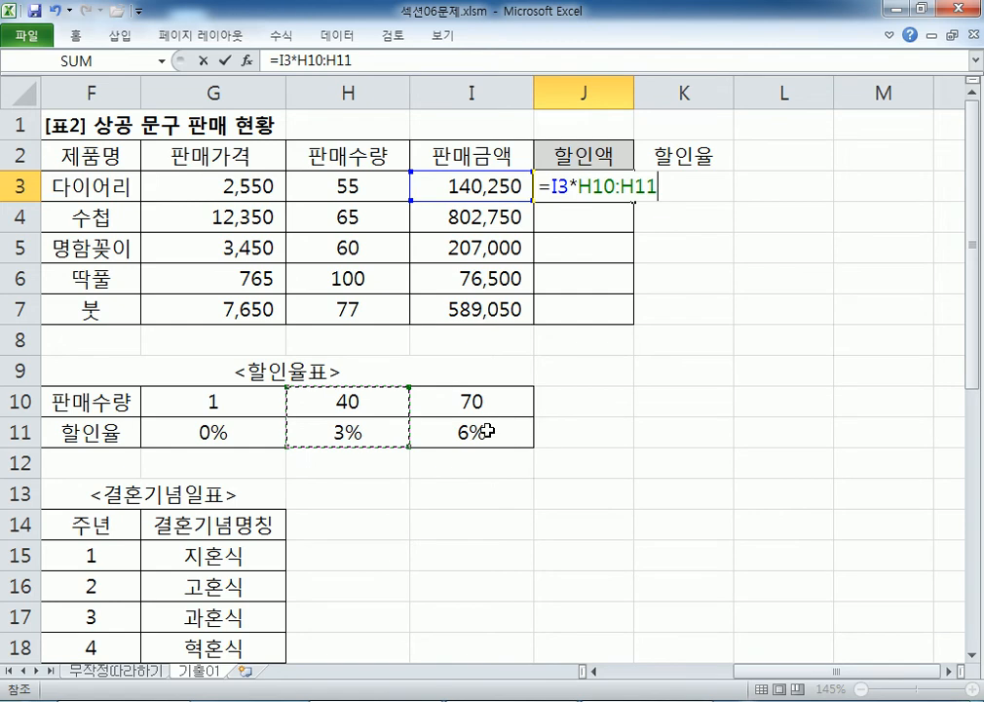
Cancel the unfinished 할인액 formula in Excel's cell J3 and compare the sales table with the Notepad notes on question 2.
key("alt+Tab")
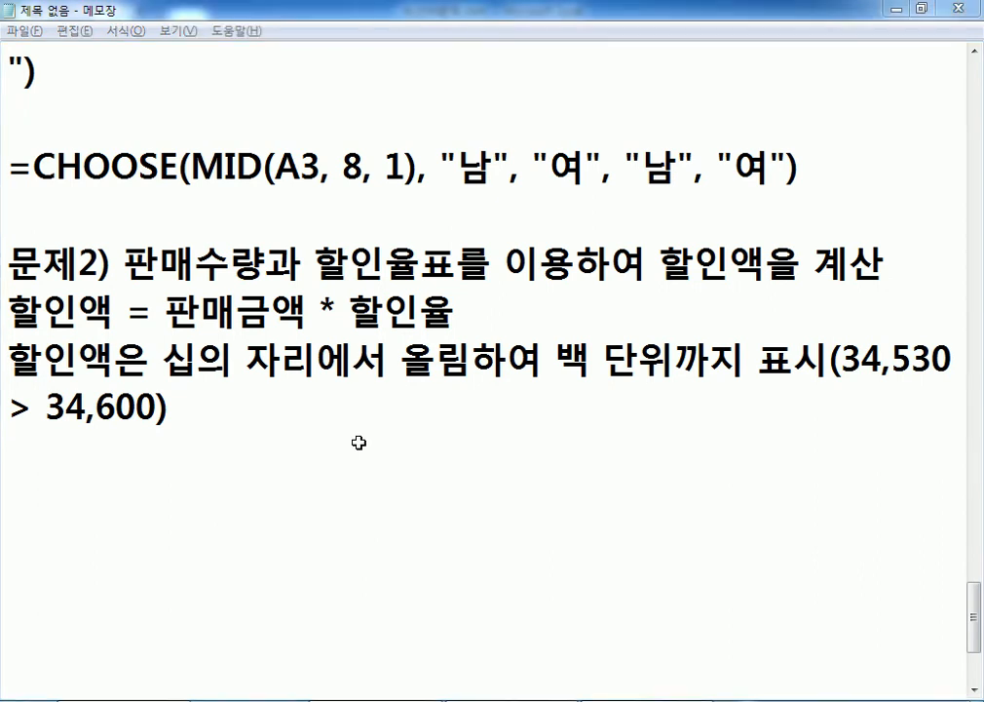
key("alt+Tab")
key("Escape")
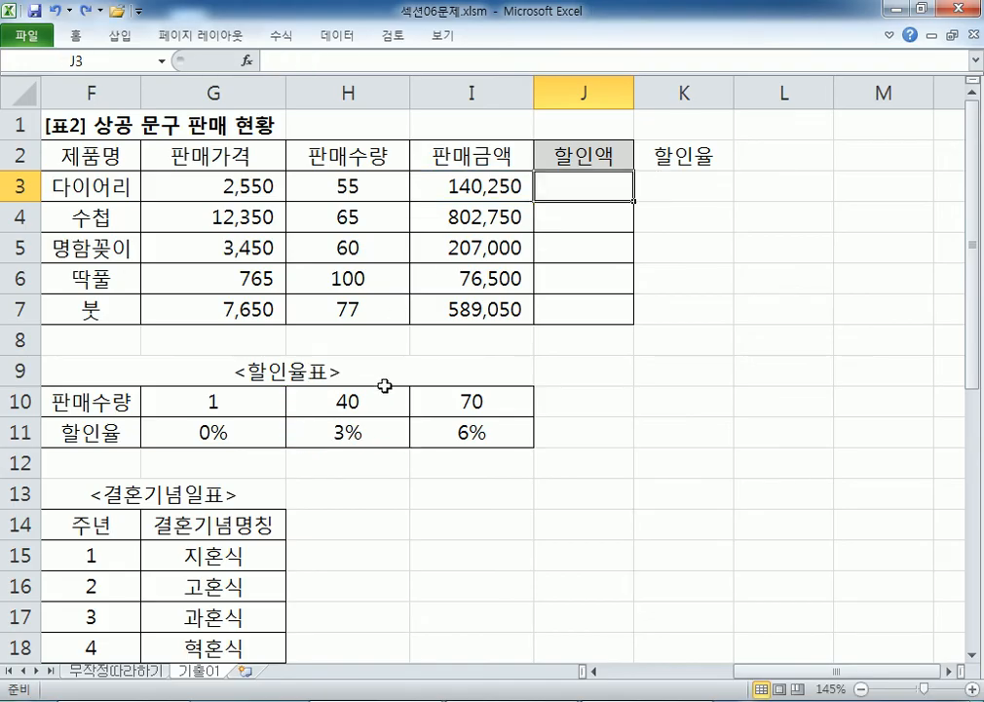
key("alt+Tab")
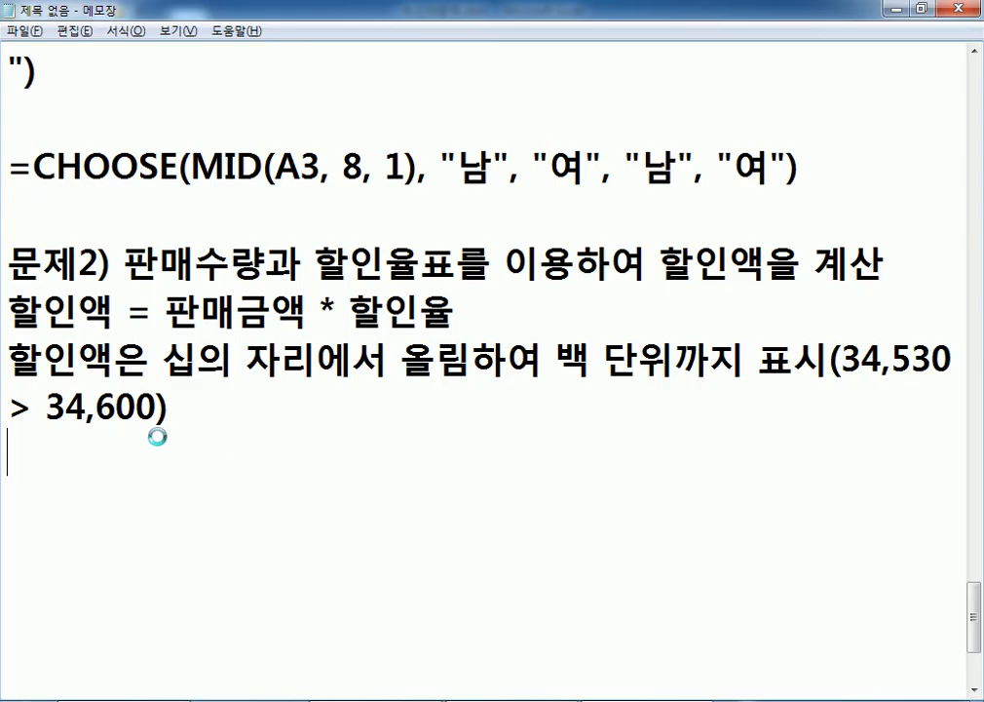
key("alt+Tab")
key("alt+Tab")
key("alt+Tab")
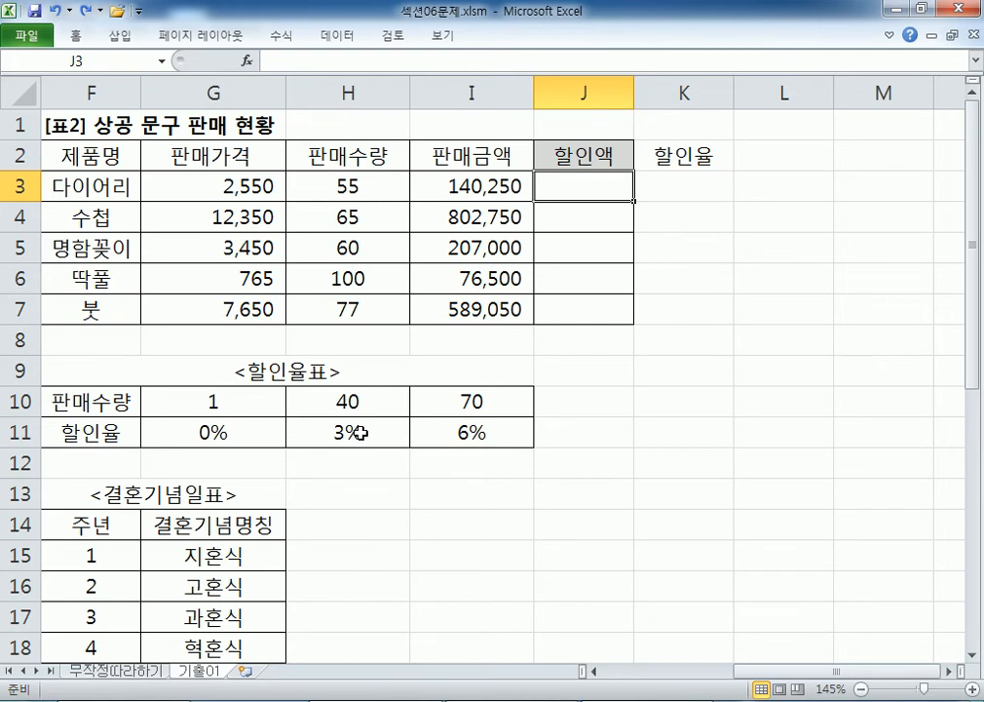
In Notepad, add the line "HLOOKUP, ROUNDUP 함수" below the question 2 rounding note.
key("alt+Tab")
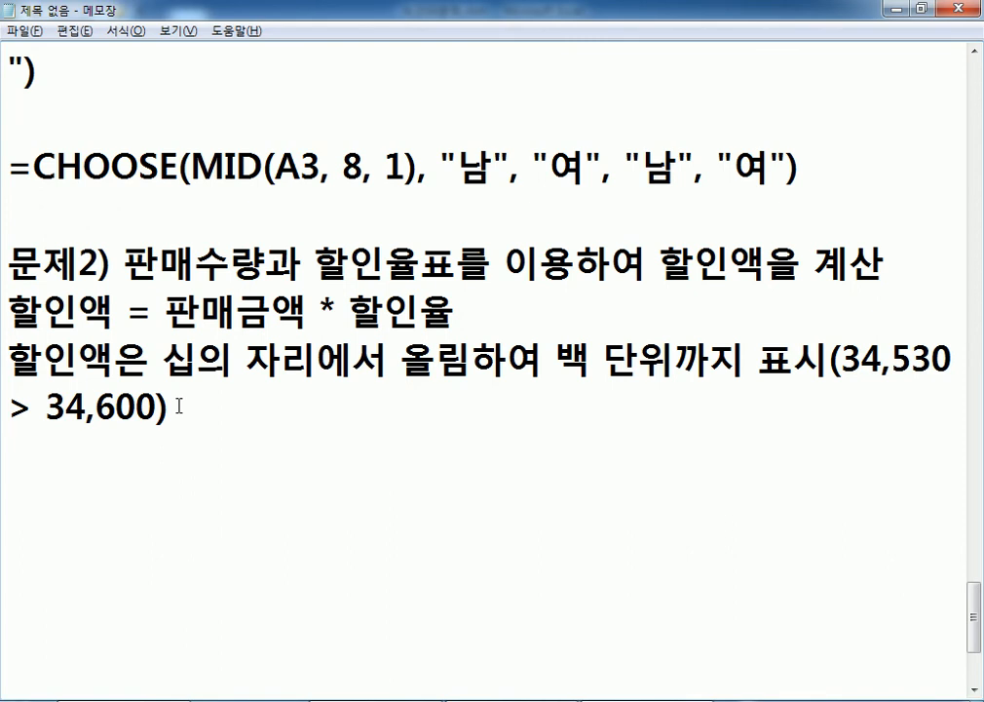
key("Return")
scroll(204, 389, "down", 1)
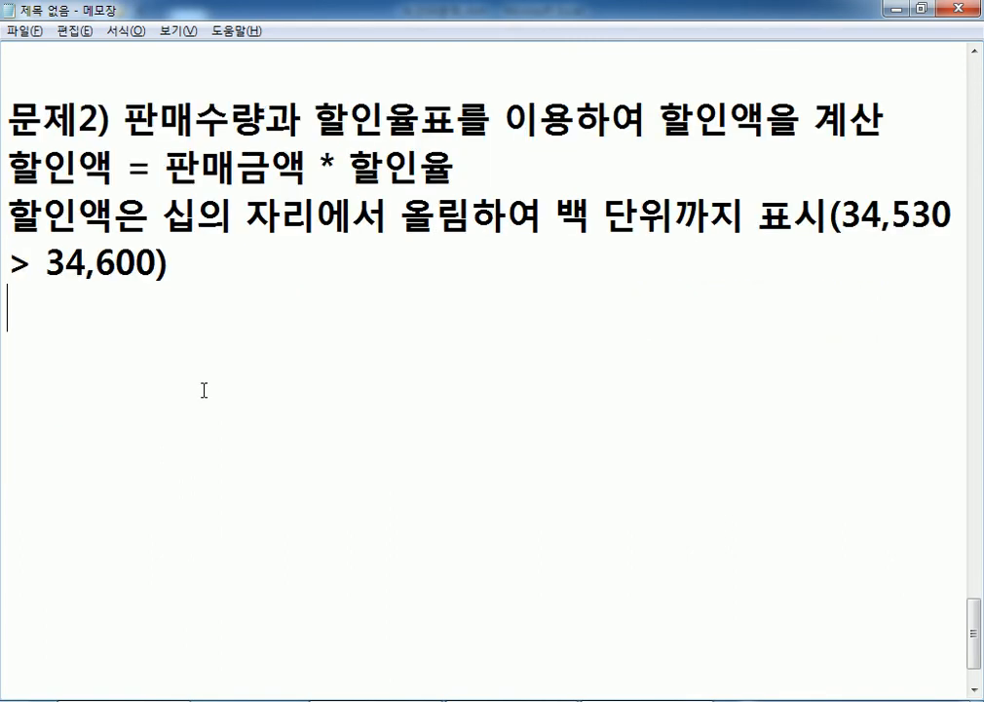
type("HL")
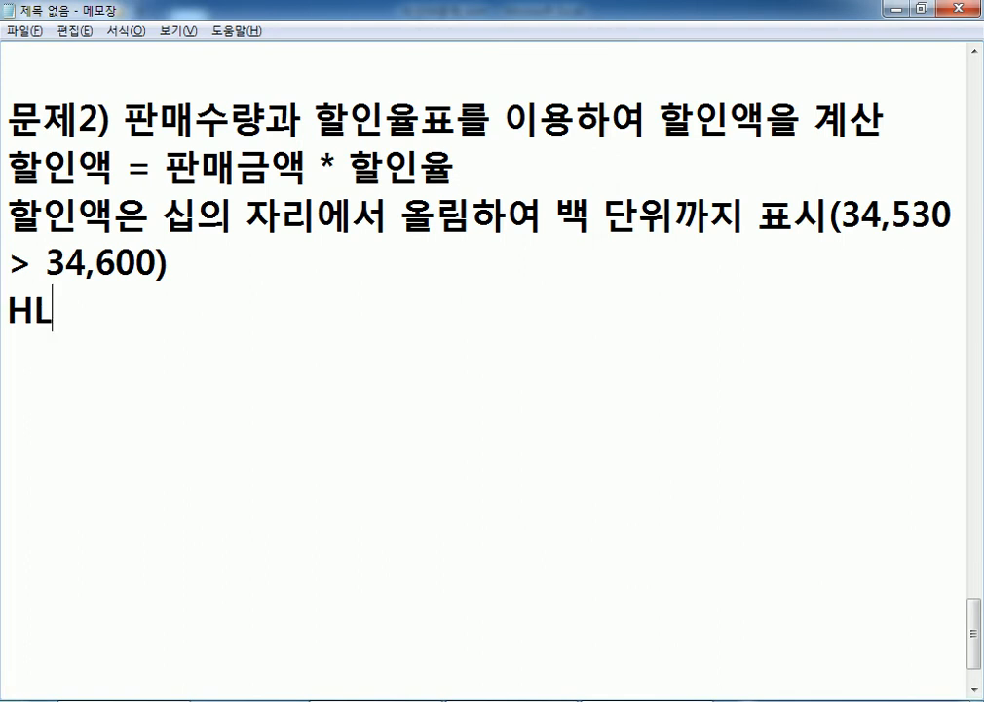
type("OOKUP, ")
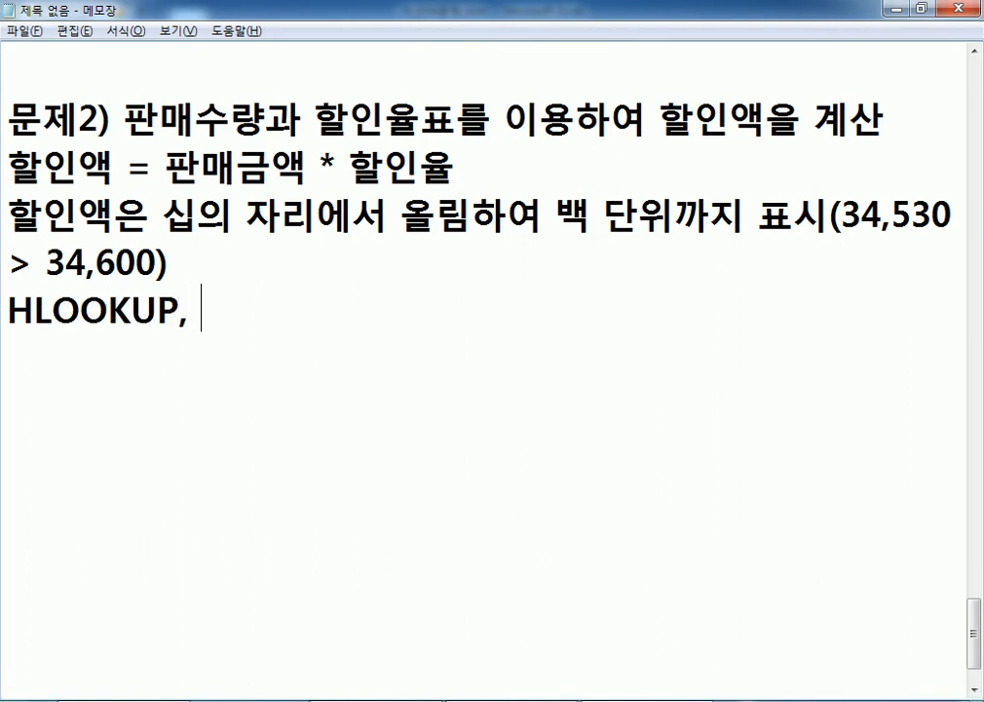
type("ROUNDUP")
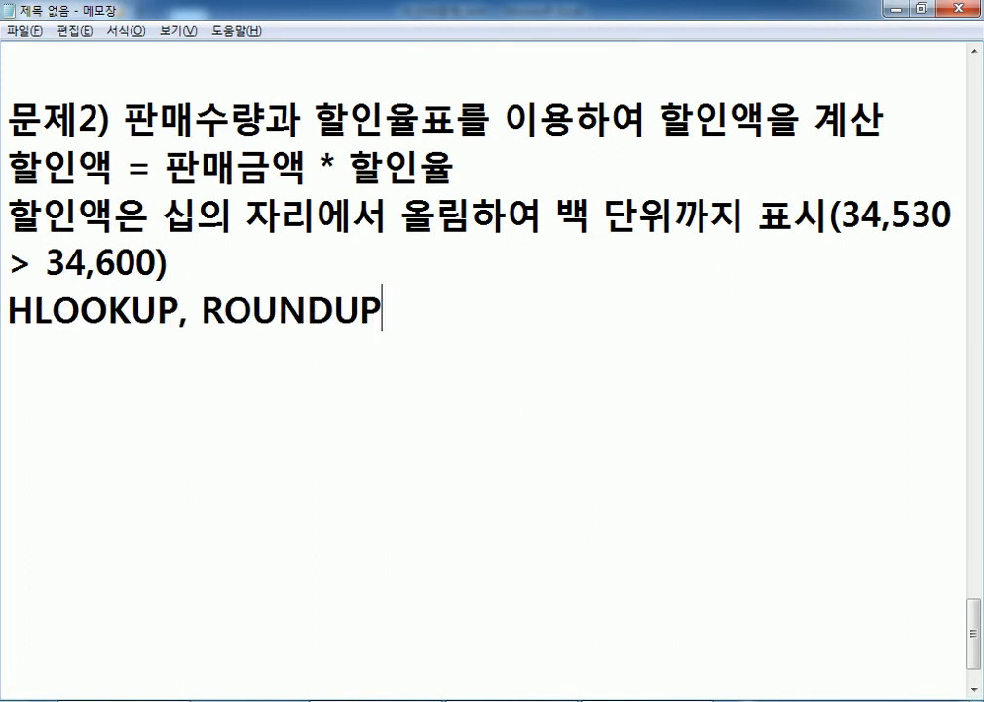
type(" 함수")
key("Return")
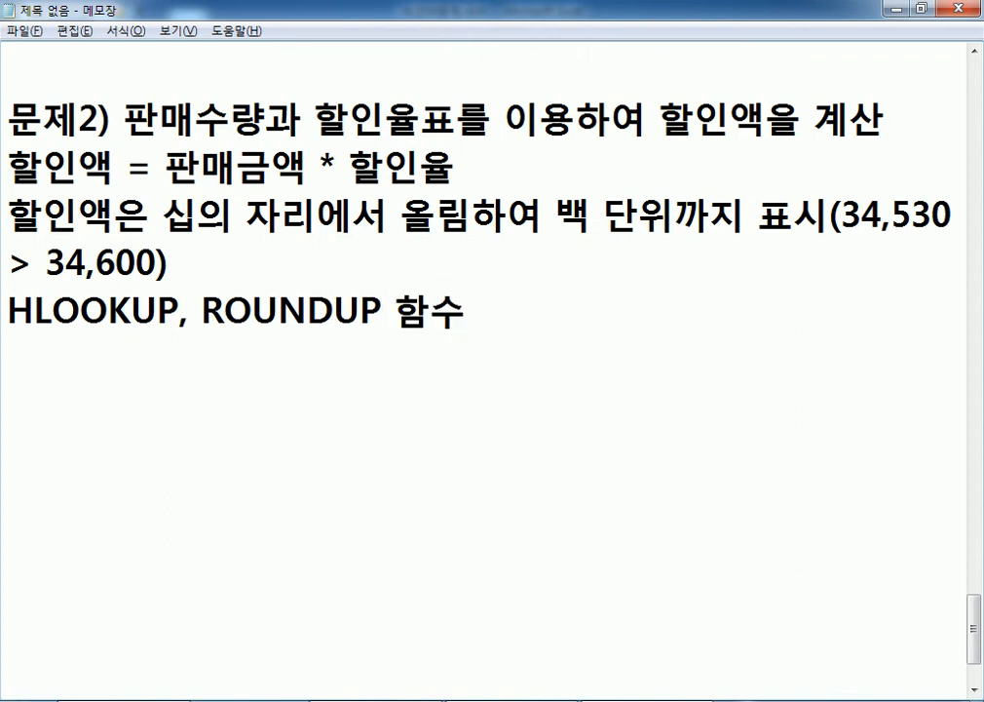
Write the syntax line "=ROUNDUP(값, 자리수)" beneath the list of functions for question 2.
type("=개ㅕㅜㅇ")
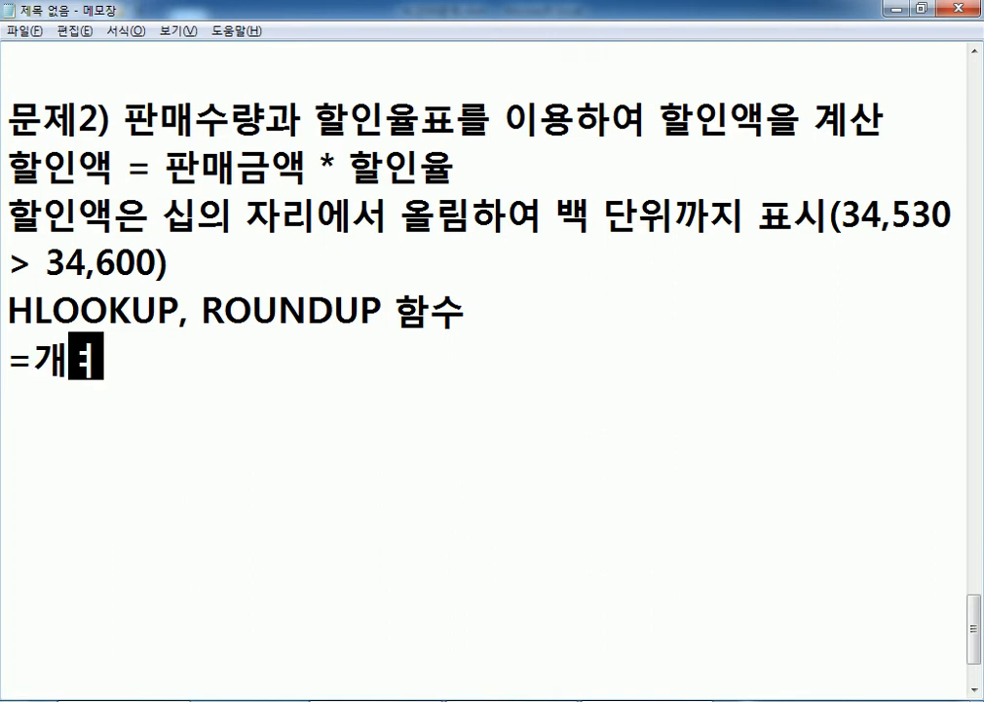
key("BackSpace")
key("BackSpace")
key("BackSpace")
key("BackSpace")
type("RO")
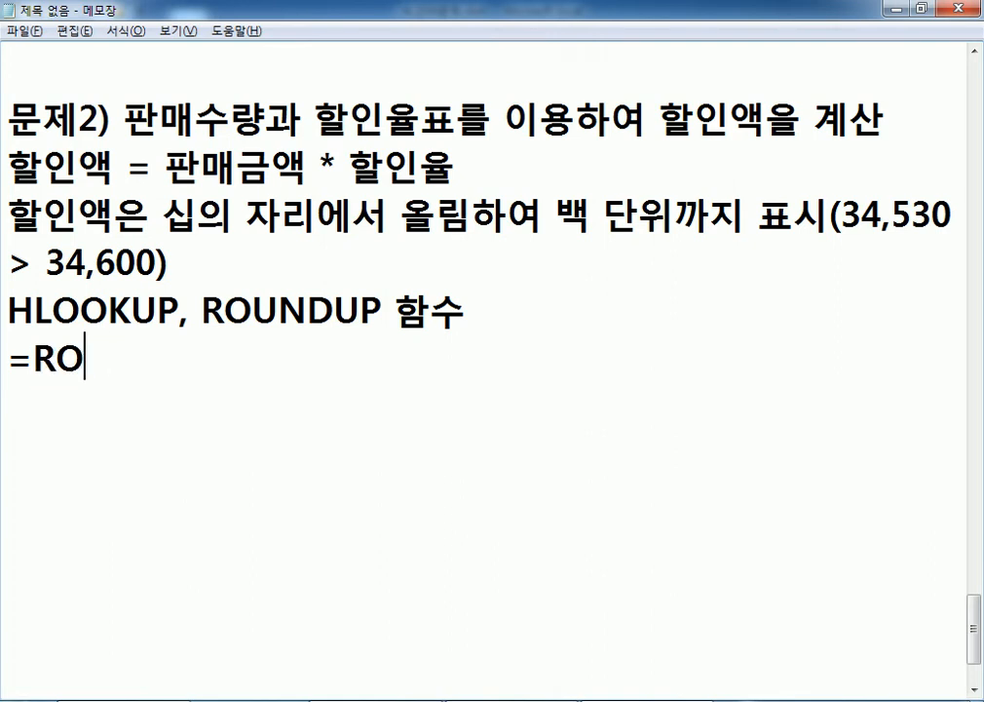
type("UNDUP(값,")
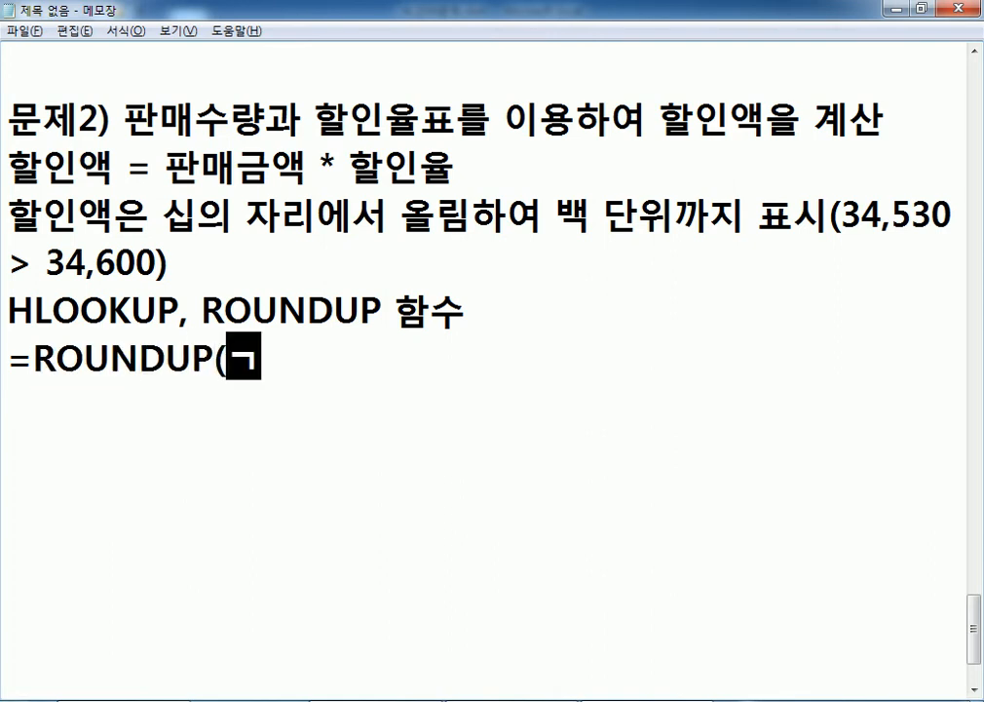
type(" 자리수)")
key("Return")
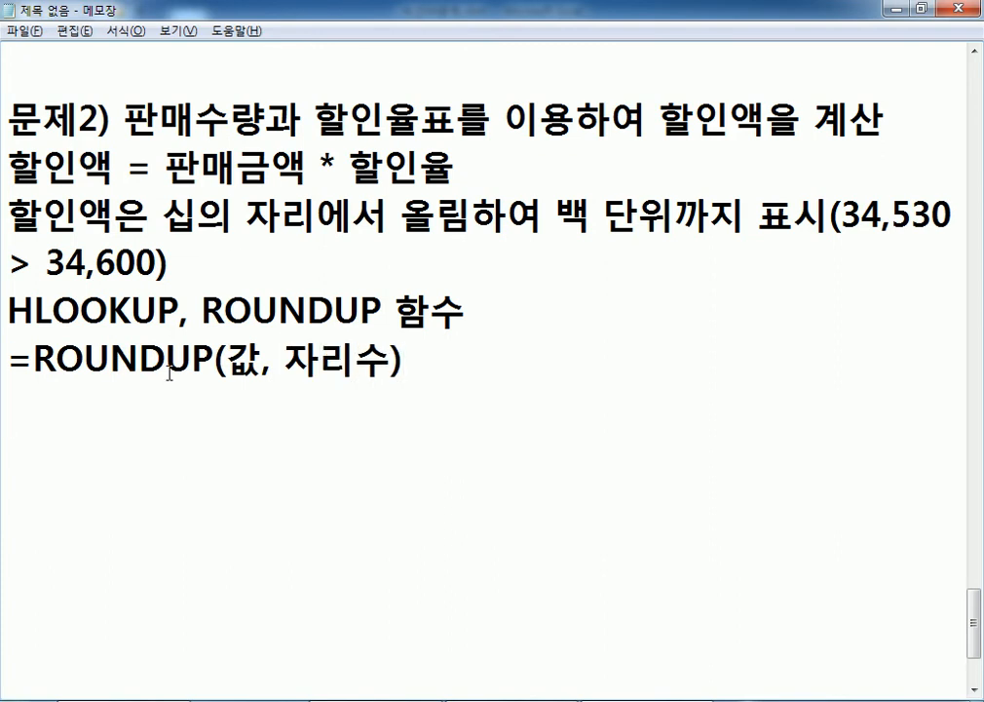
Compare the 할인액 calculation in the Notepad notes with Excel's 판매금액 column and discount-rate table.
double_click(244, 361)
left_click_drag(166, 161, 459, 159)
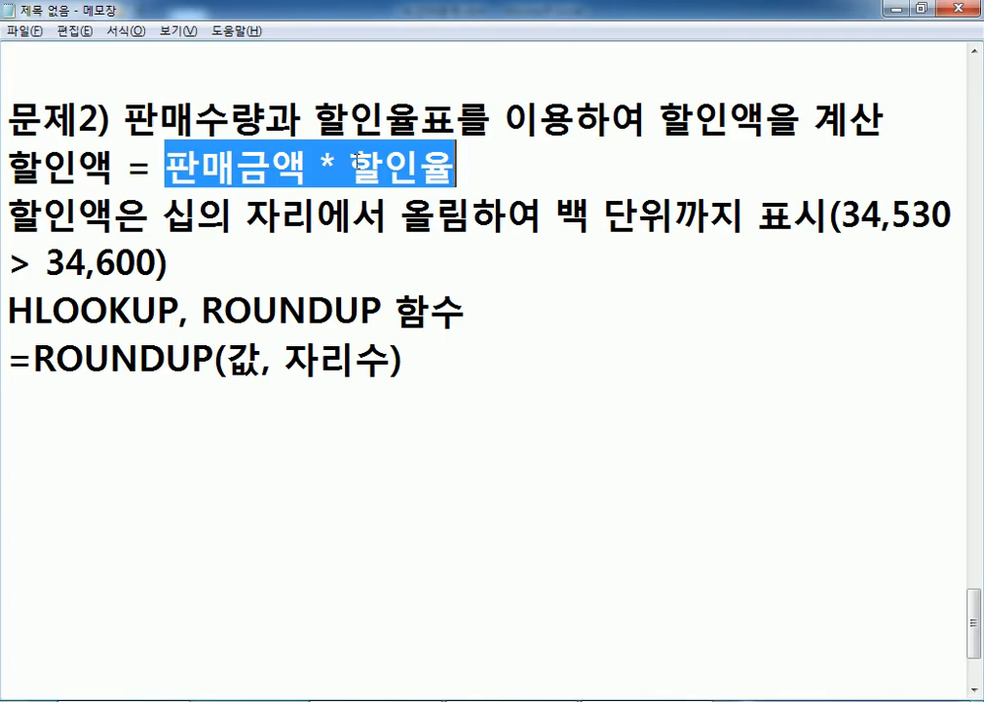
key("alt+Tab")
left_click(487, 189)
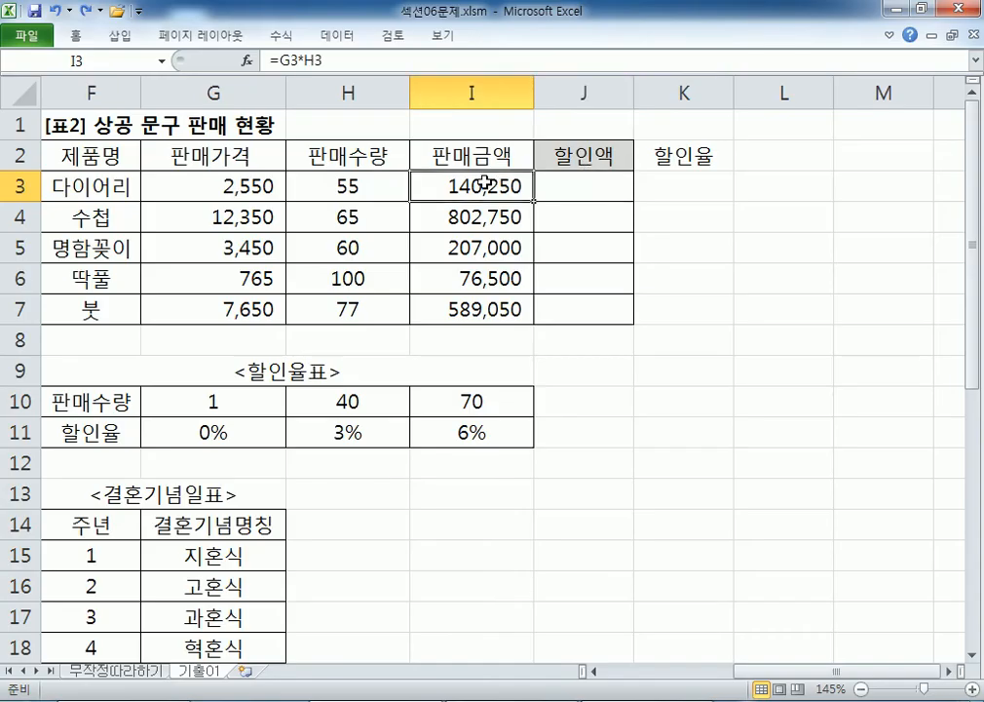
left_click(543, 181)
left_click_drag(244, 433, 429, 433)
left_click(583, 185)
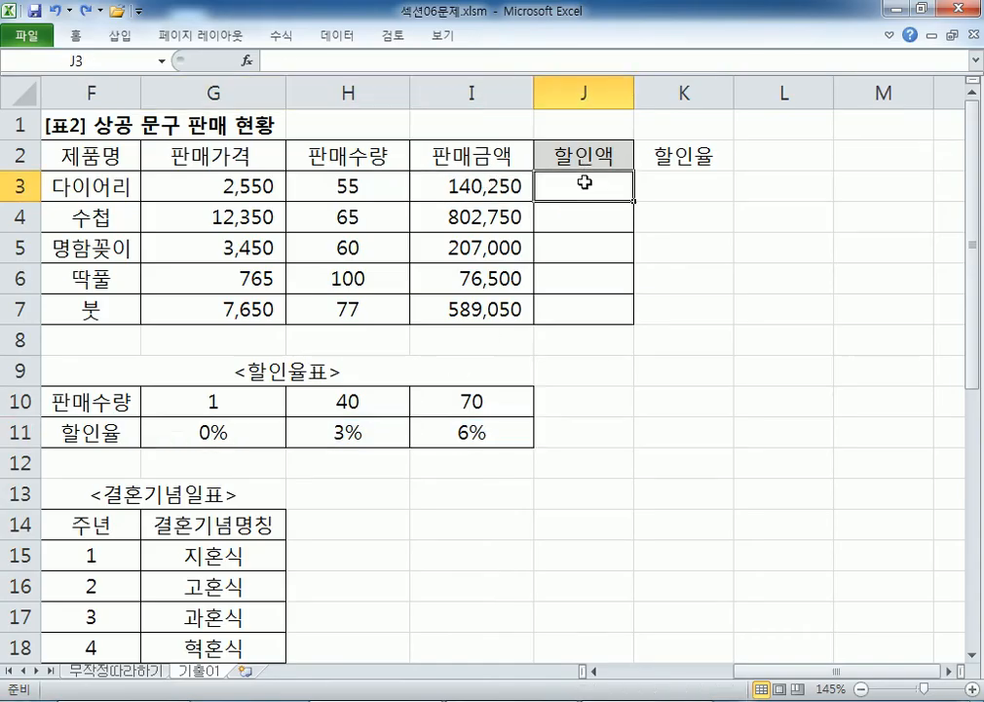
key("alt+Tab")
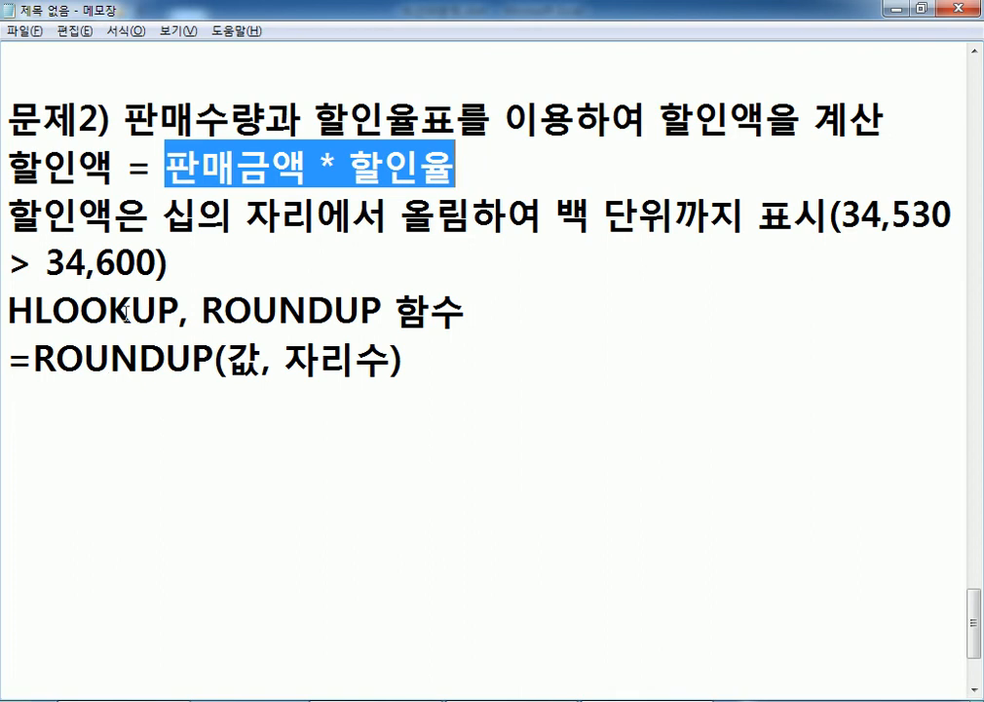
In Notepad, duplicate the ROUNDUP syntax line below itself and replace 자리수 with 2 in the copy.
left_click_drag(16, 350, 375, 407)
key("ctrl+c")
left_click(276, 408)
key("ctrl+v")
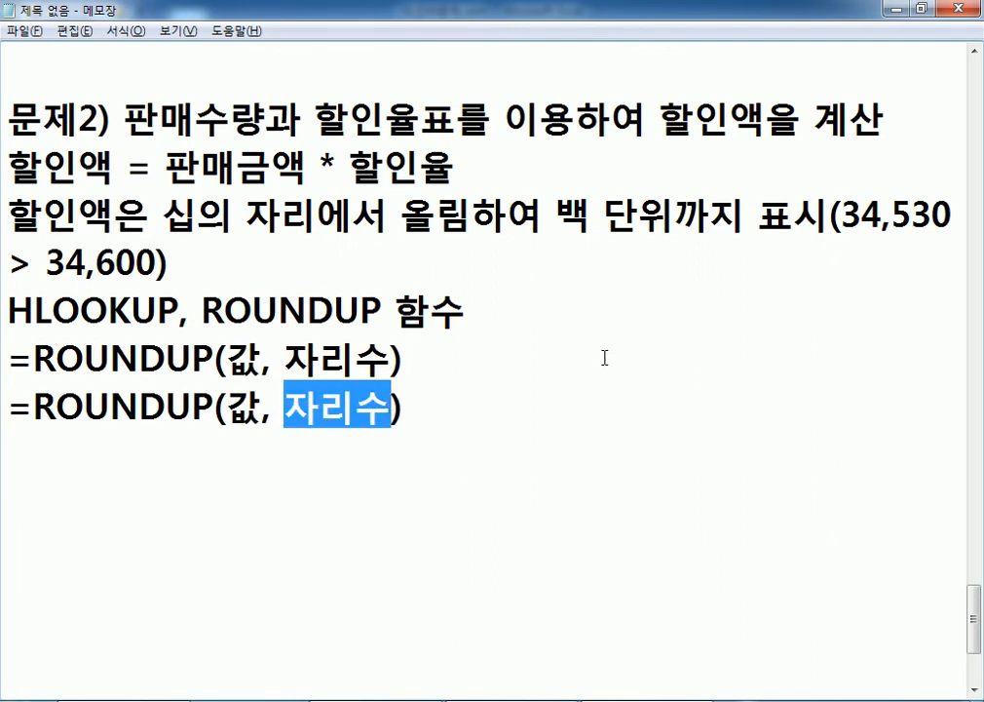
type("2")
key("End")
Annotate the =ROUNDUP(값, 2) line with ": 소수 이하 둘째자리까지 표시".
type(": TJ")
key("BackSpace")
key("BackSpace")
key("Hangul")
type("서ㅗ")
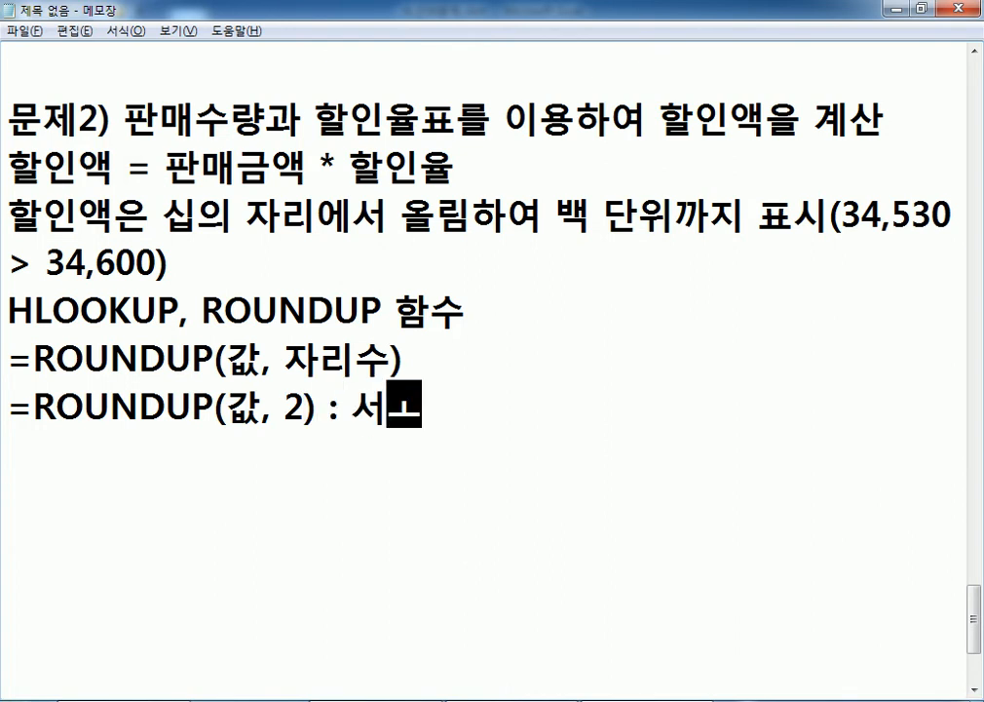
type("수")
key("BackSpace")
key("BackSpace")
key("BackSpace")
key("BackSpace")
type("소수 이하 2")
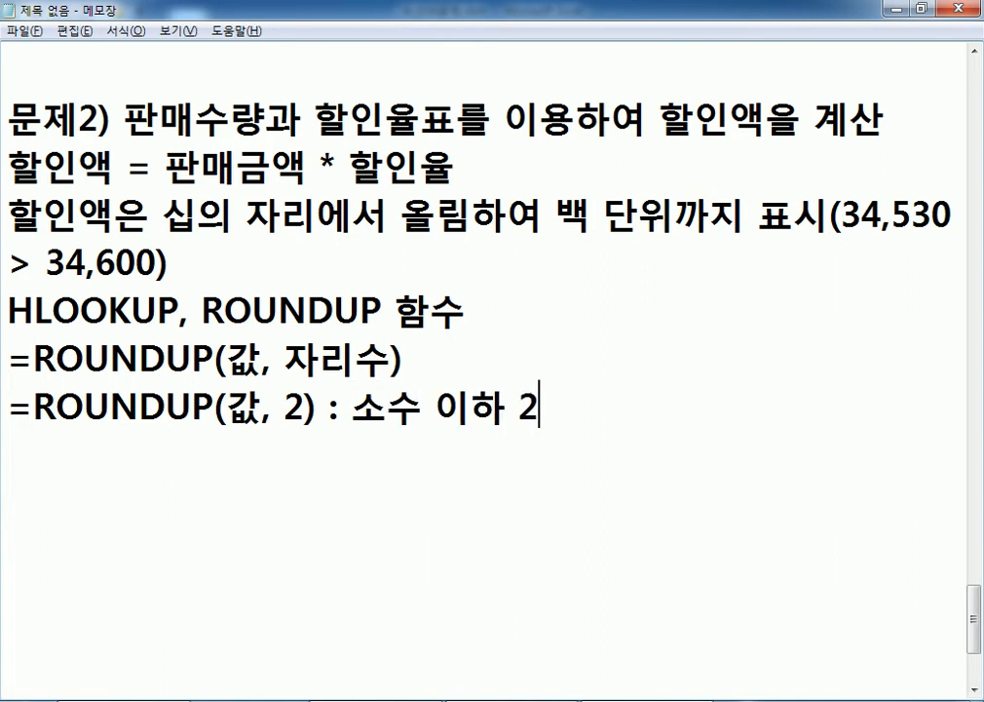
key("BackSpace")
type("둘째자리")
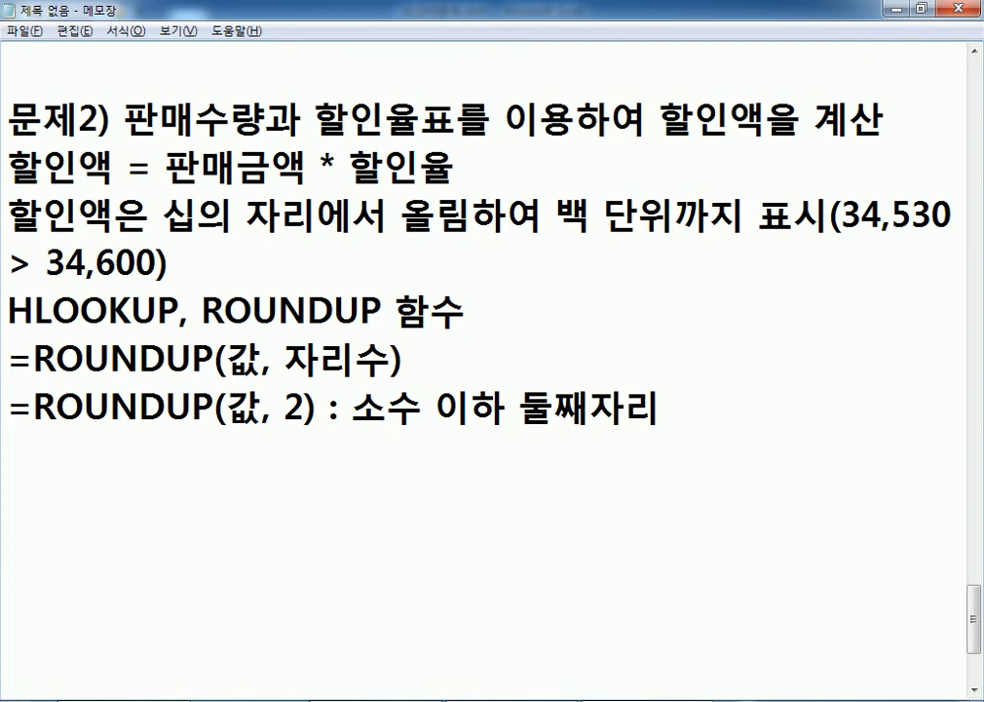
type("까지 표시")
Add another ROUNDUP syntax line beneath it with -2 as the number of digits.
key("Return")
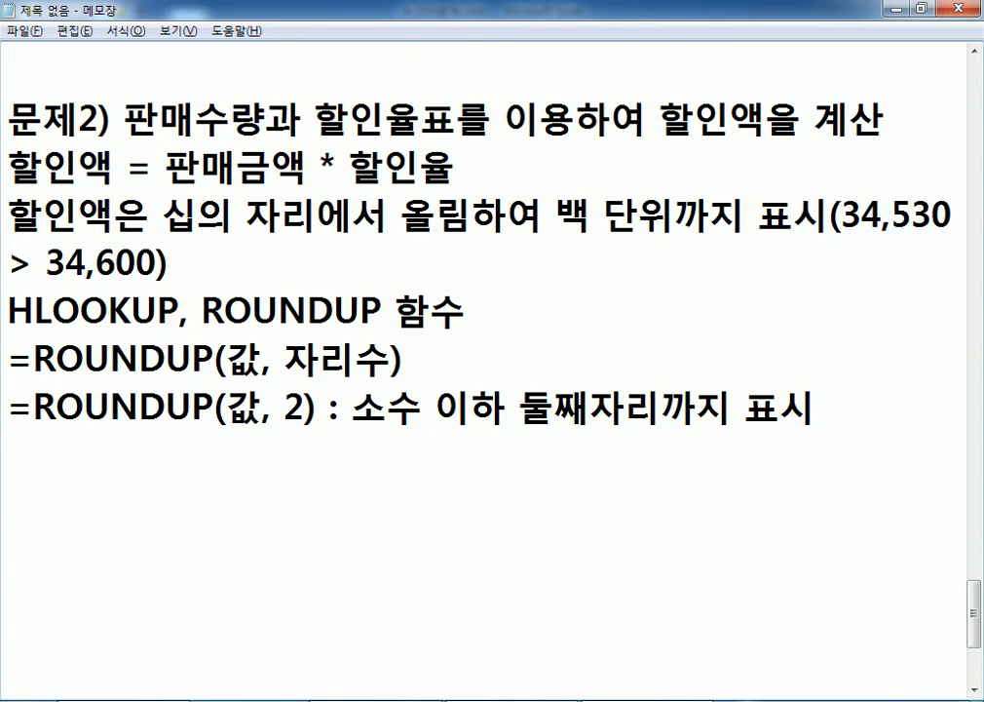
key("ctrl+v")
key("Left")
key("Left")
key("Left")
key("Left")
key("Left")
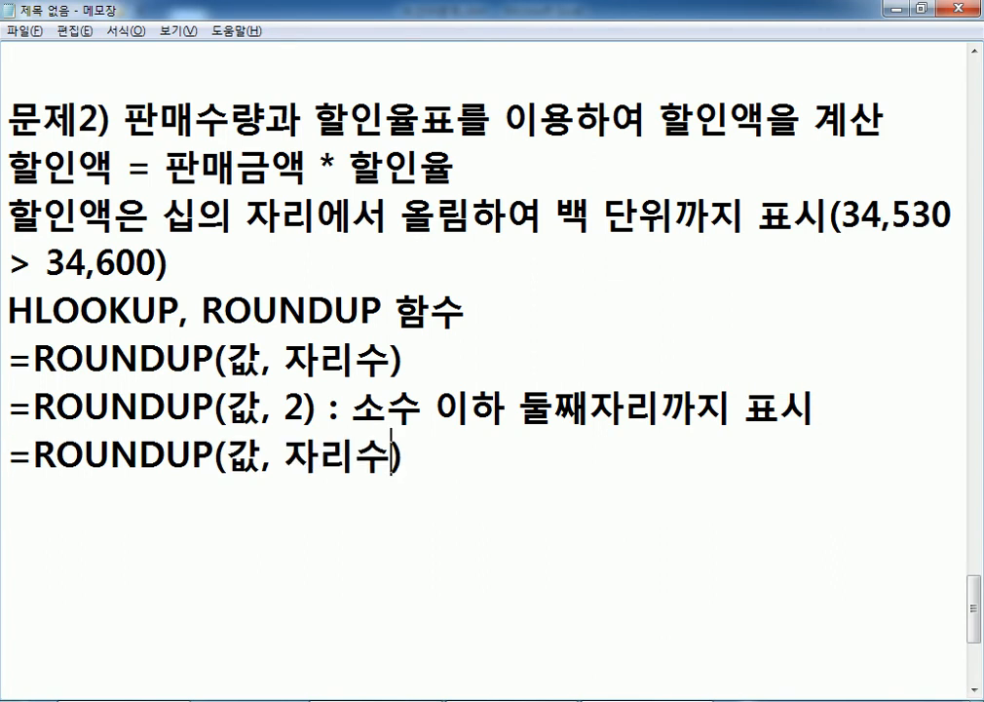
type("-2")
key("Delete")
key("Delete")
key("Delete")
key("End")
Annotate the =ROUNDUP(값, -2) line with ": 십의 자리에서 처리, 백의 자리로 표시".
type(": TLQ")
key("BackSpace")
key("BackSpace")
key("BackSpace")
key("Caps_Lock")
type("ㅅㅣㅂㅇㅡㅣ ㅈㅏㄹ")
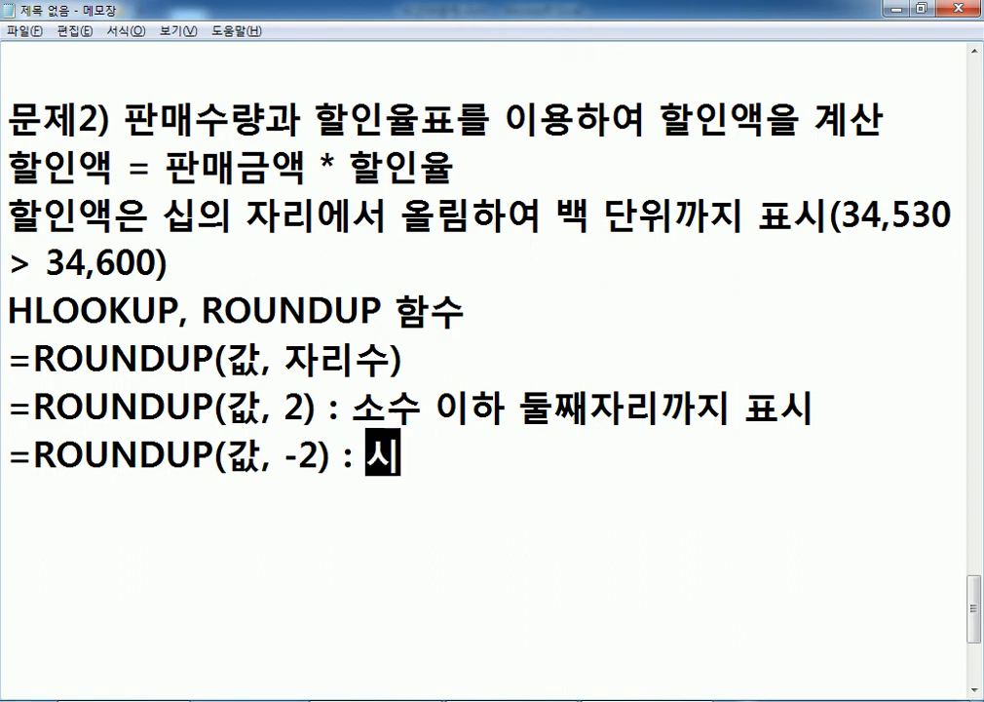
type("ㅣㅇㅔㅅㅓ ㅊㅓㄹㅣ ")
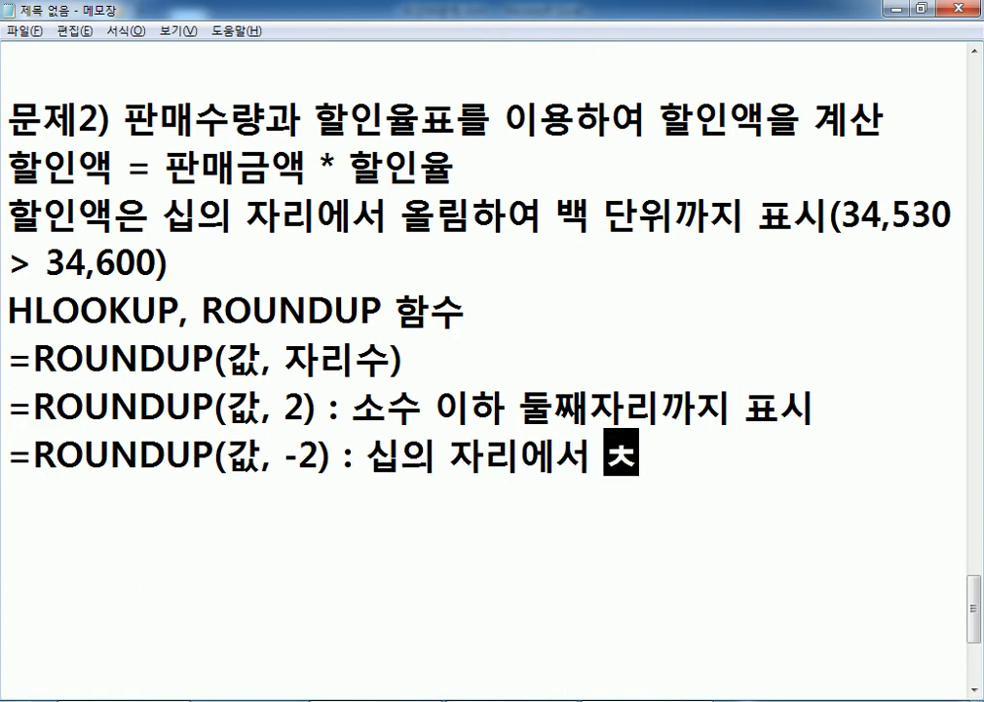
type(", ")
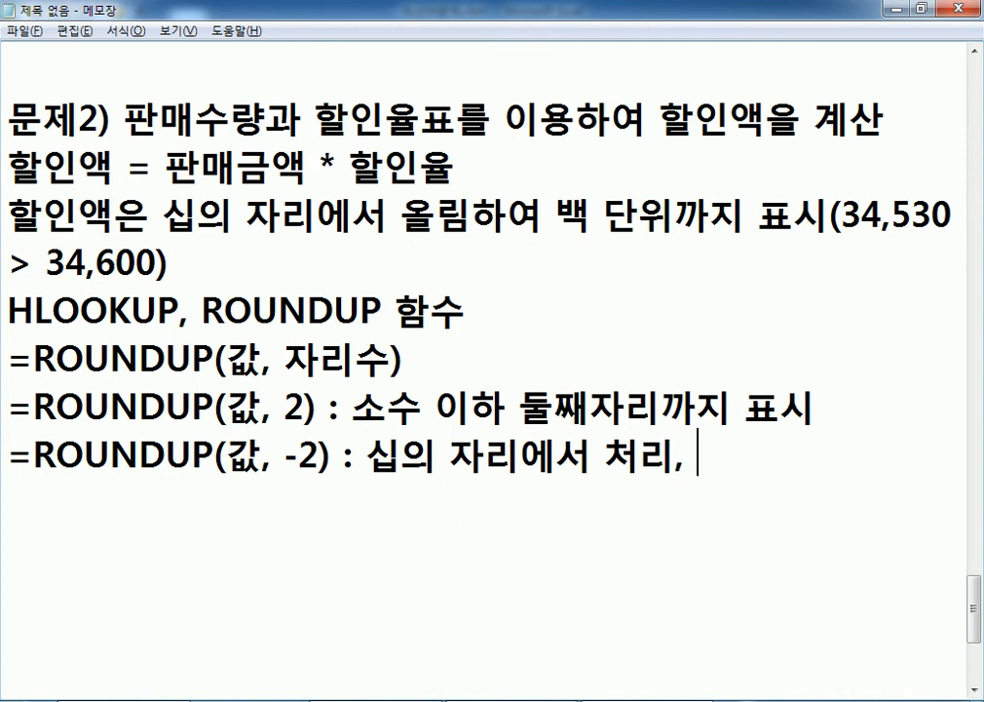
type("ㅂㅐㄱㅇㅡㅣ ㅈㅏㄹㅣㄹㅗ ㅍㅛㅅㅣ")
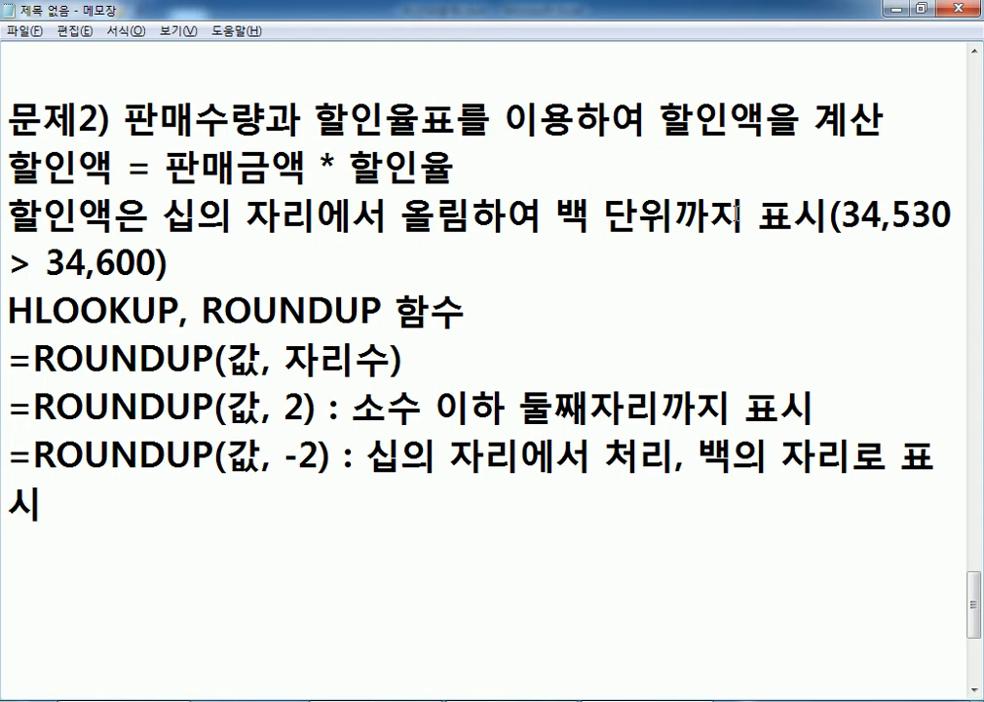
Review the rounding requirement for question 2 and add a new =ROUNDUP(값, -2) line at the end of the notes.
left_click_drag(198, 217, 421, 217)
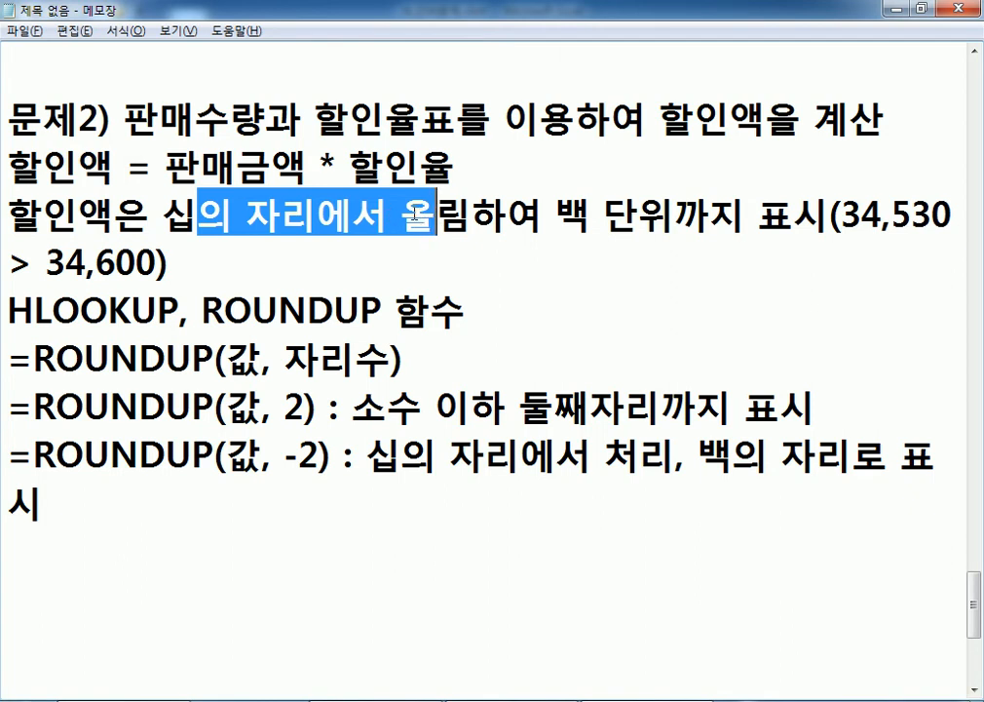
left_click(8, 453)
left_click(11, 542)
key("ctrl+v")
left_click_drag(284, 553, 392, 552)
type("-2")
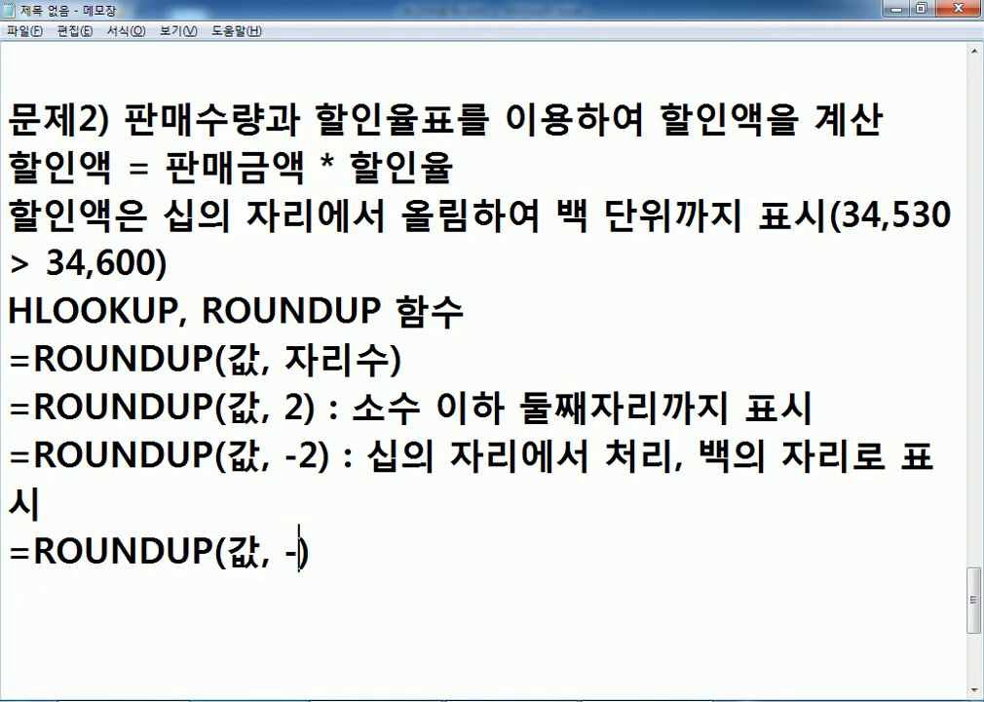
Replace 값 with 할인액 in the last ROUNDUP line of the notes.
left_click_drag(237, 553, 265, 551)
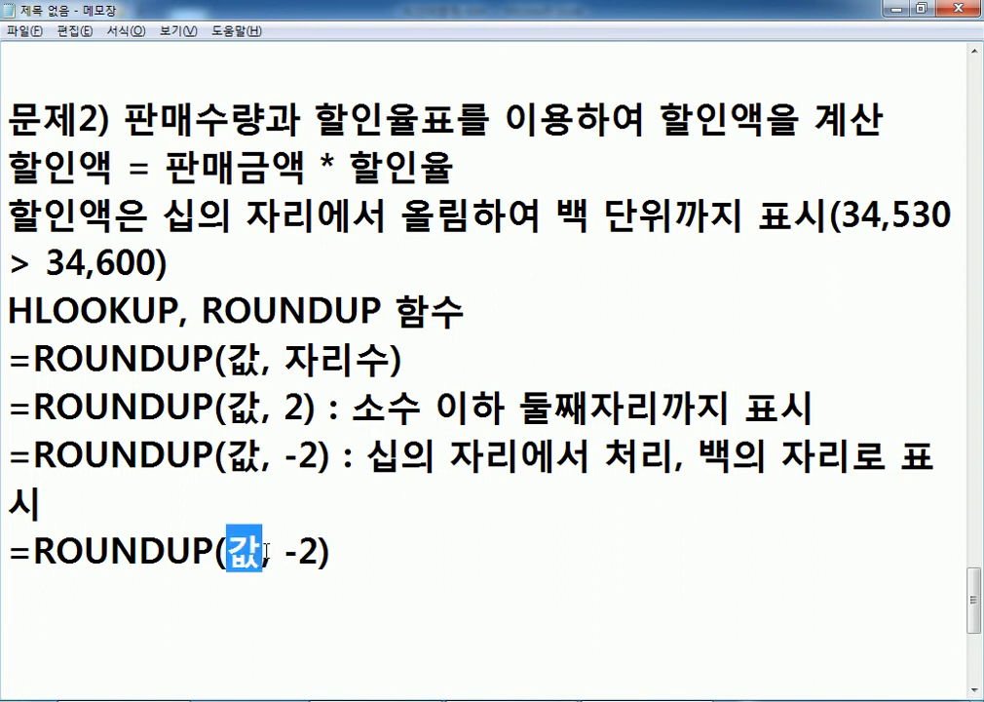
left_click_drag(164, 171, 463, 176)
left_click_drag(91, 171, 4, 171)
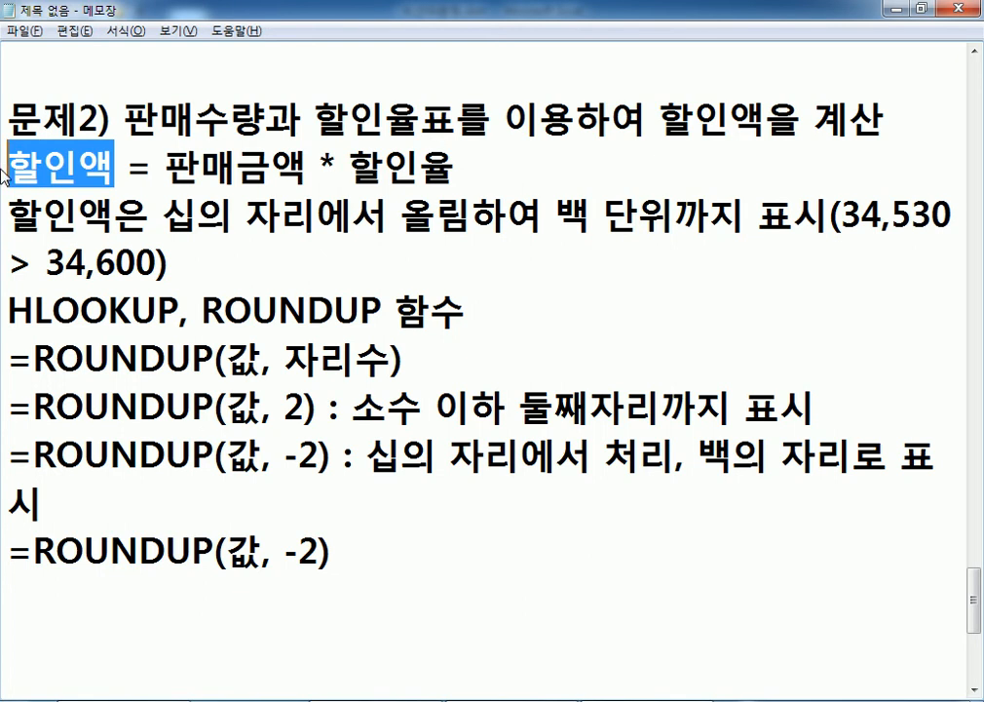
key("ctrl+c")
left_click_drag(230, 553, 261, 553)
key("ctrl+v")
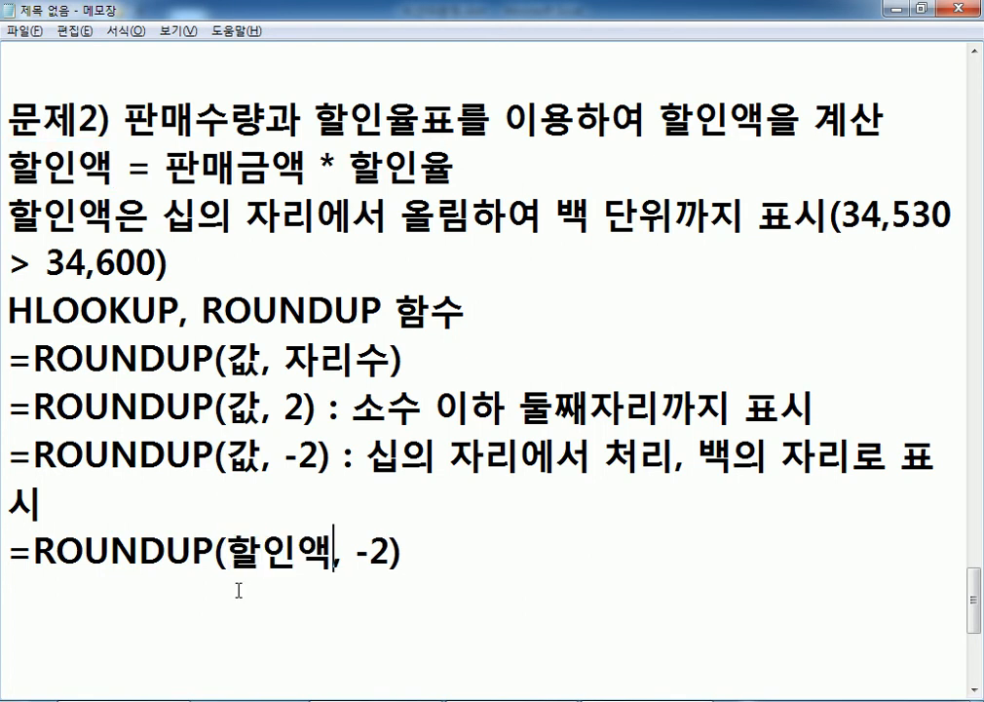
Switch to Excel and begin the 할인액 formula in cell J3 with =I3*.
scroll(244, 590, "down", 1)
scroll(156, 195, "up", 1)
key("alt+Tab")
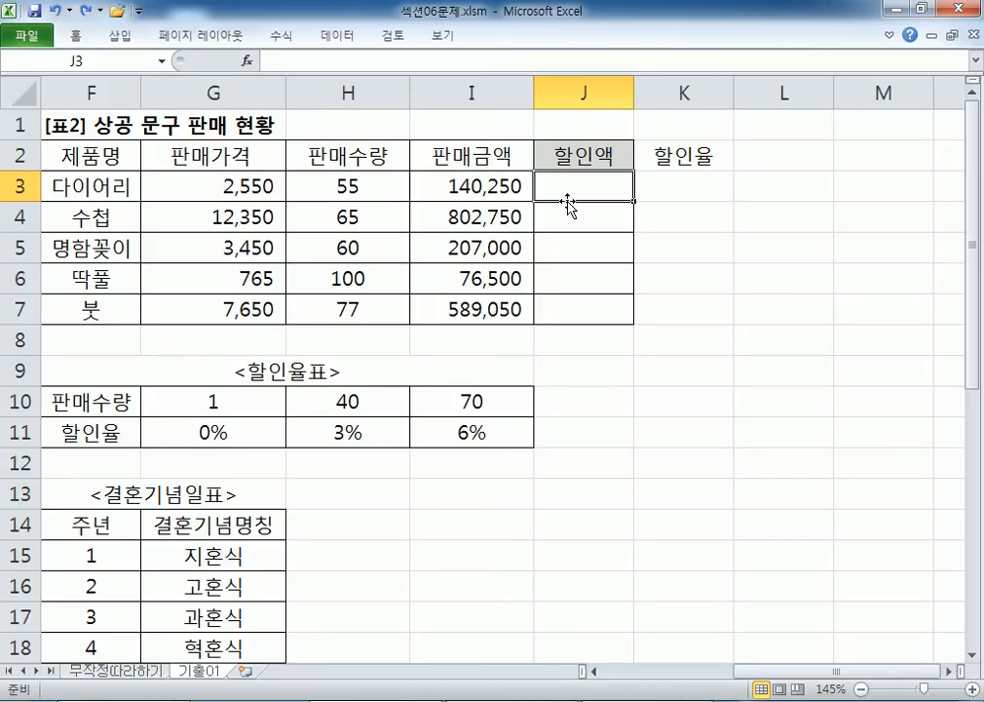
type("=")
left_click(471, 188)
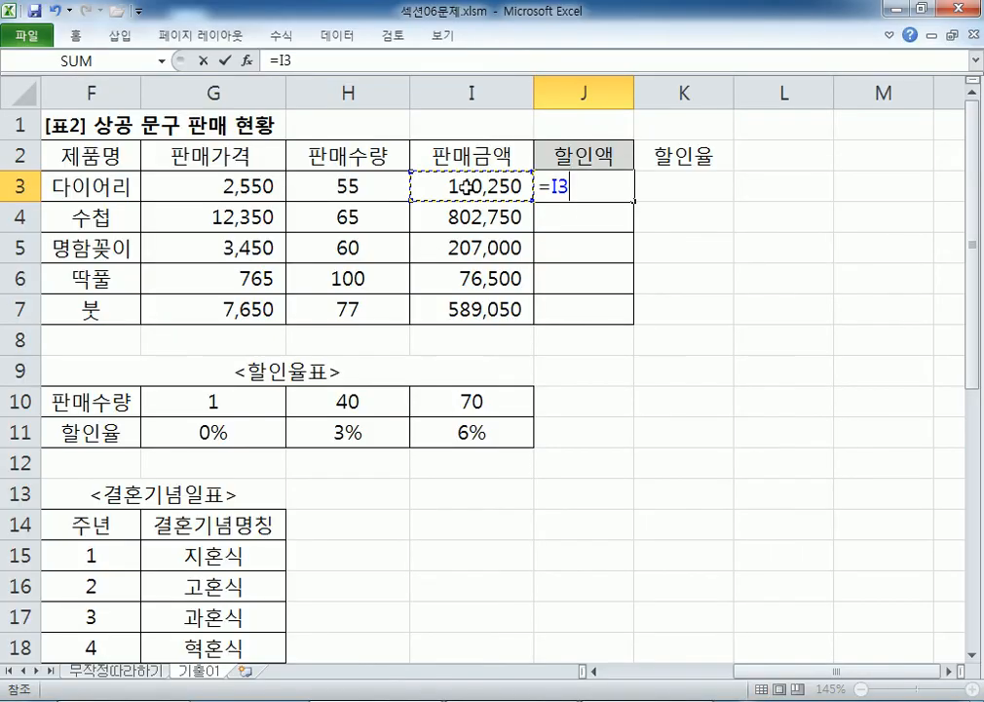
type("*")
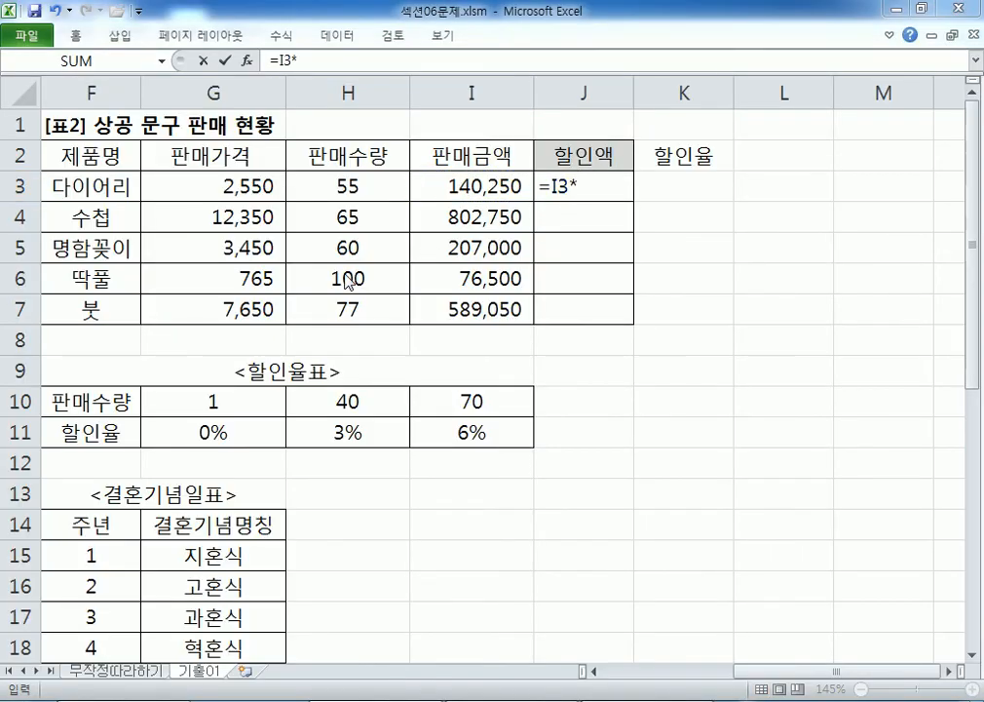
Check the 할인율 term in the Notepad notes and extend J3's formula with HLOOKUP, using H3 as the lookup value.
key("alt+Tab")
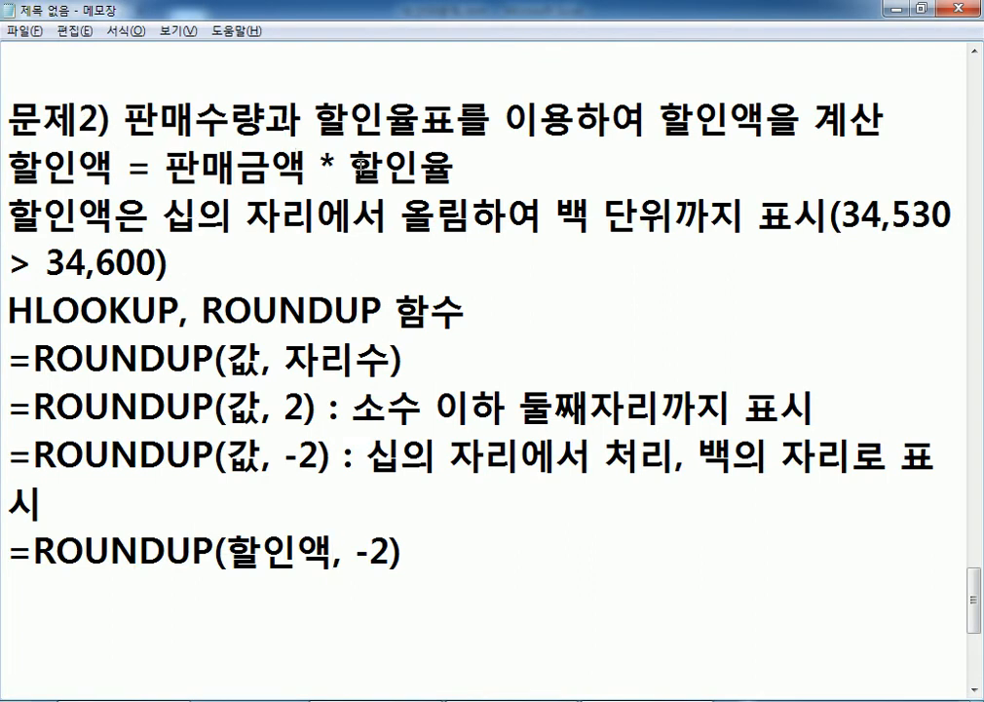
left_click_drag(356, 162, 456, 163)
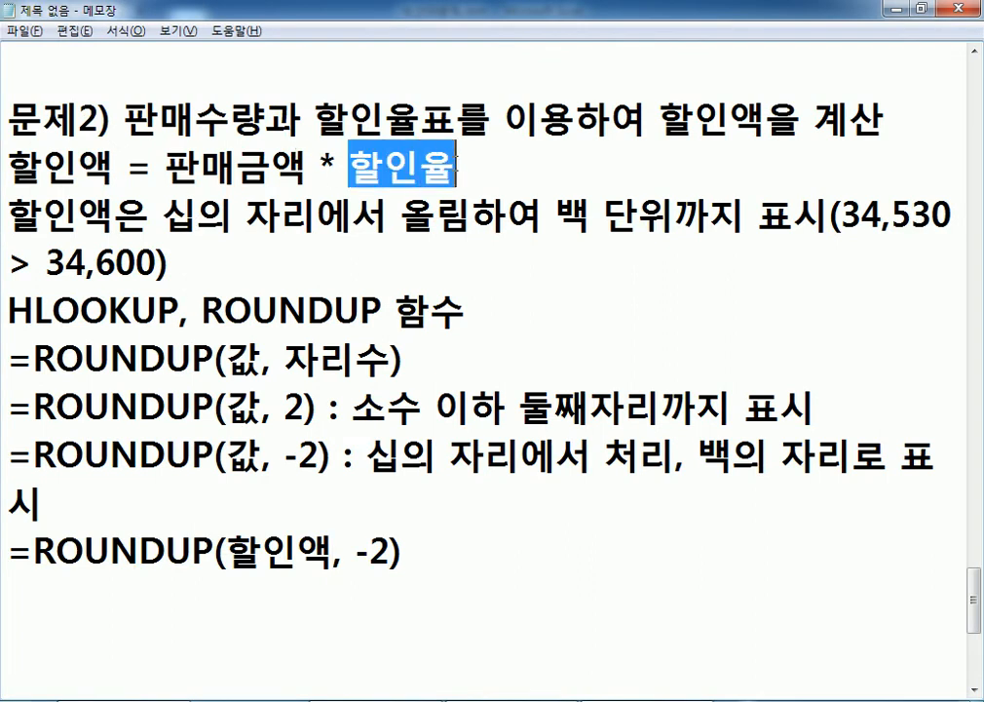
key("alt+Tab")
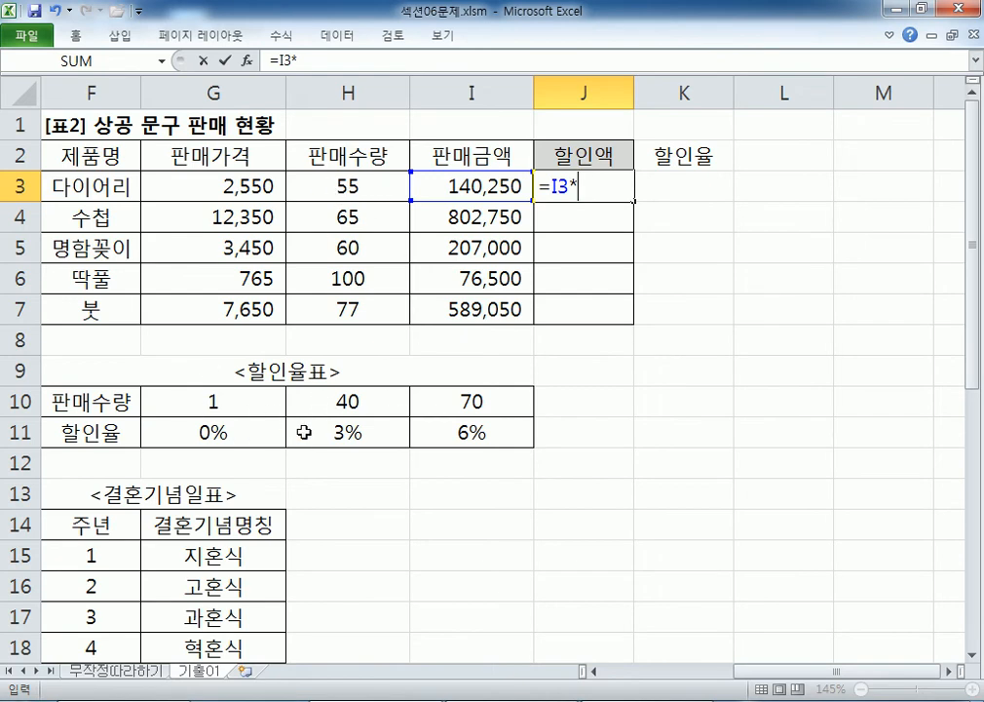
type("HLO")
key("Tab")
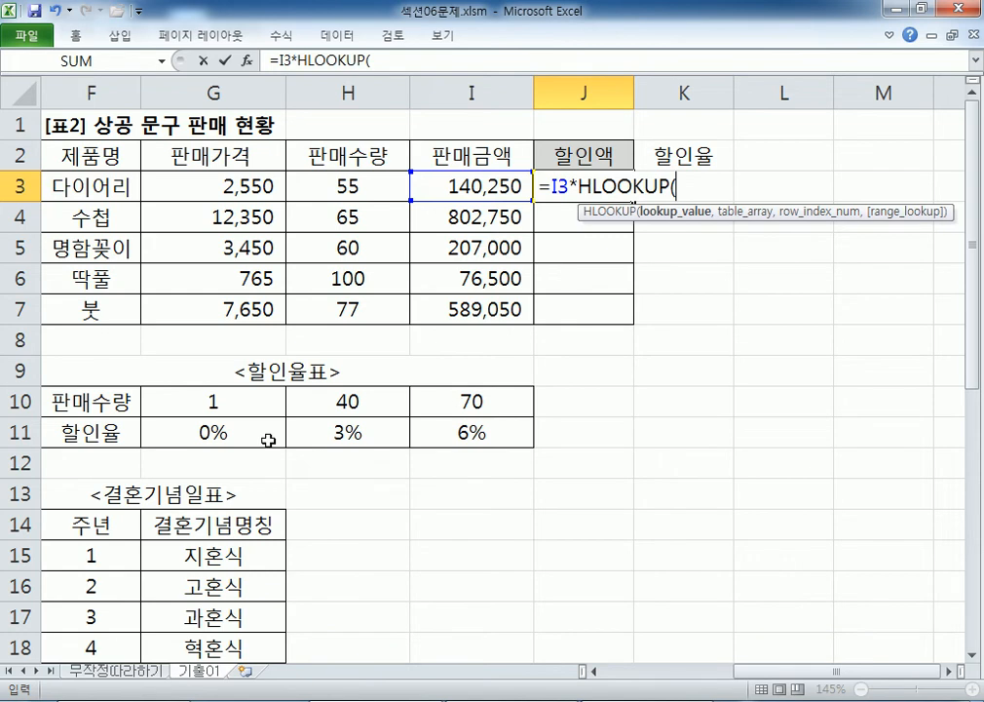
left_click(341, 188)
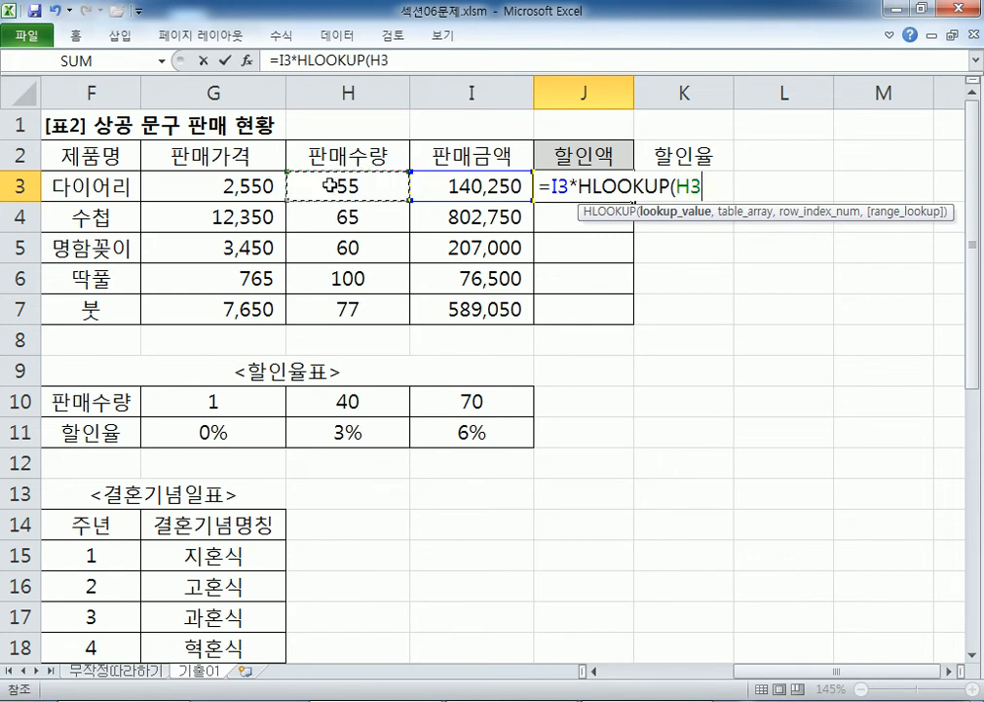
type(",")
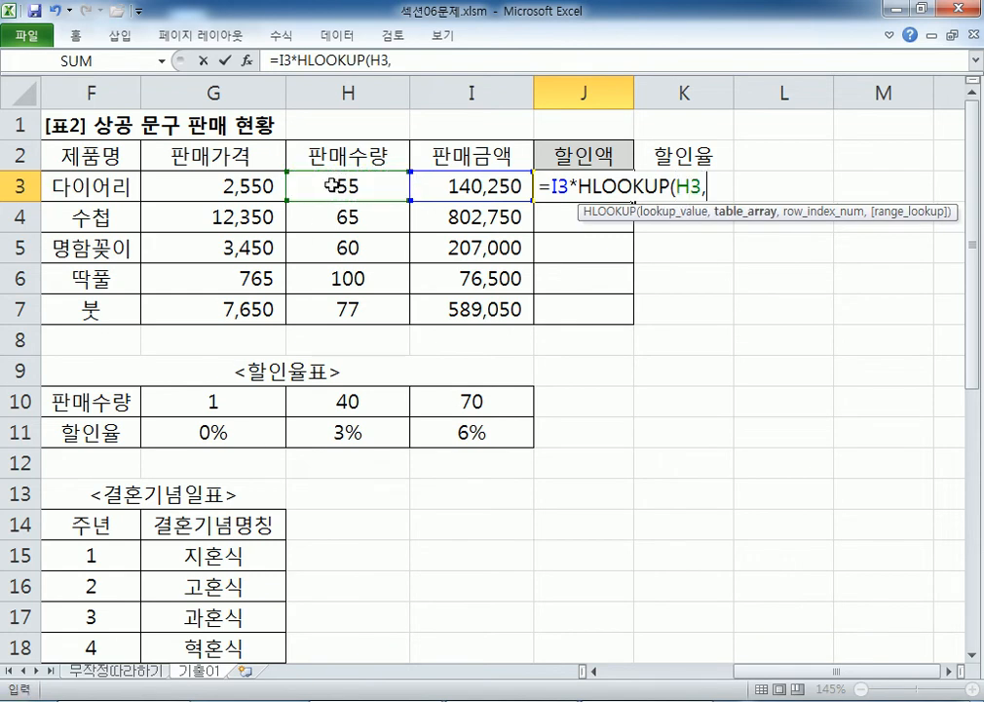
Set the HLOOKUP table range to the discount-rate table as the absolute reference $G$10:$I$11.
left_click_drag(149, 400, 462, 432)
left_click_drag(462, 431, 435, 429)
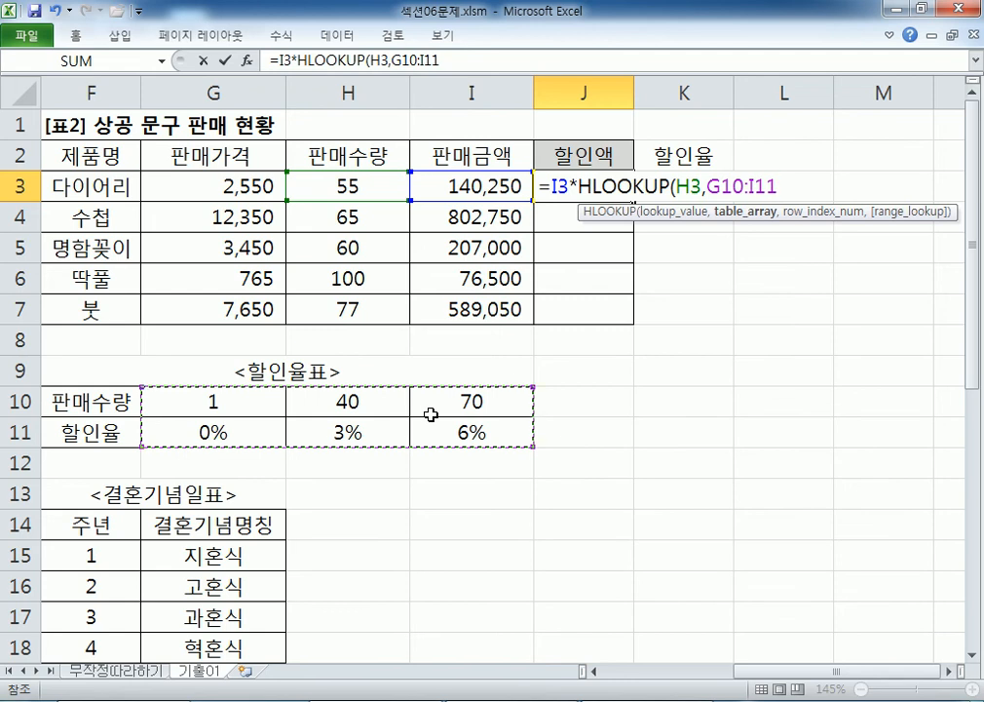
key("F4")
type(",")
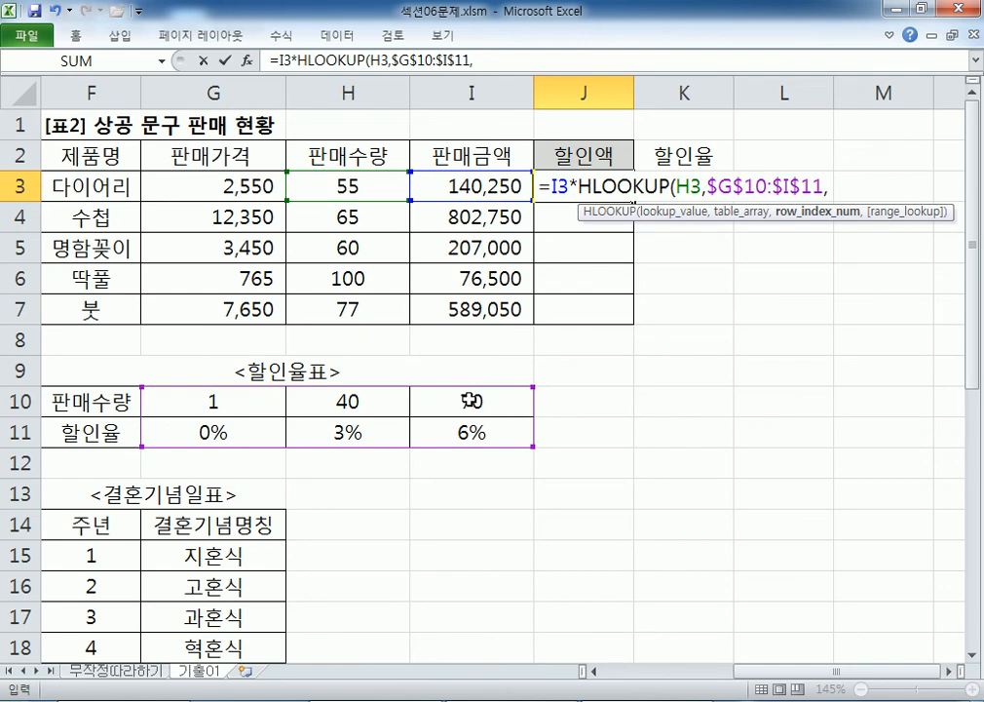
Complete J3's HLOOKUP with row index 2 and the approximate-match option TRUE, and enter the formula.
type("2,")
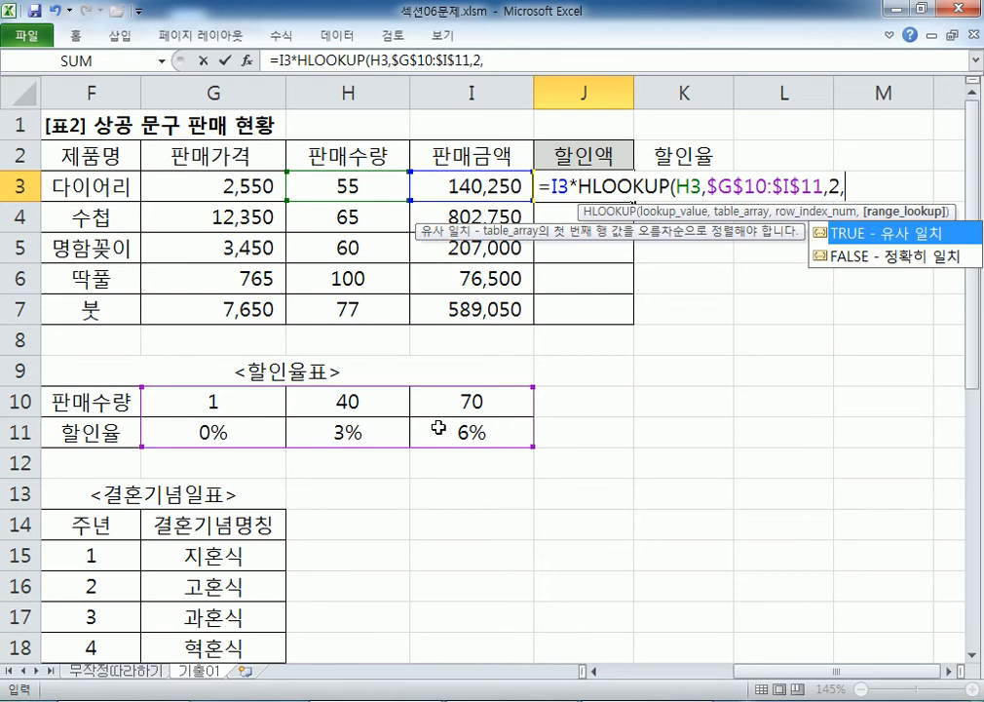
left_click(893, 261)
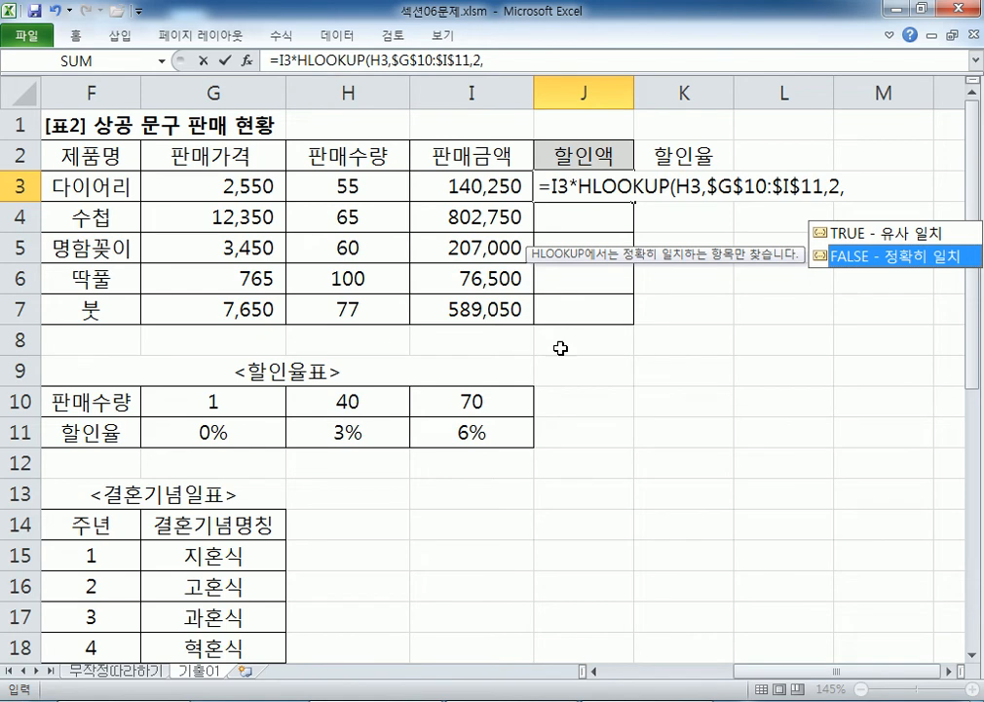
left_click(893, 234)
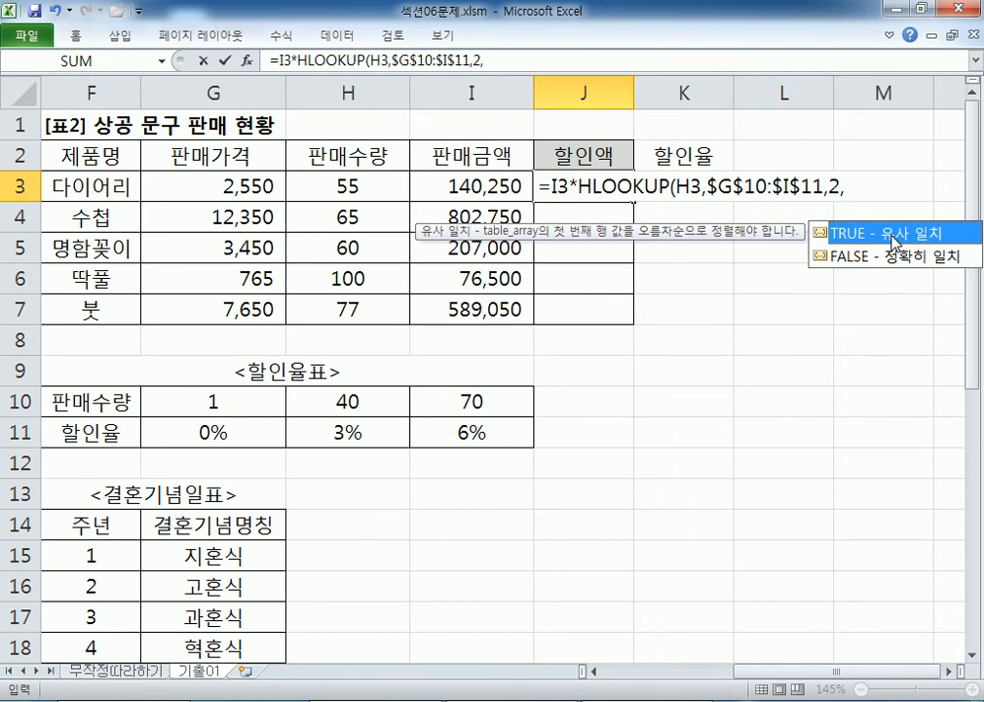
double_click(893, 234)
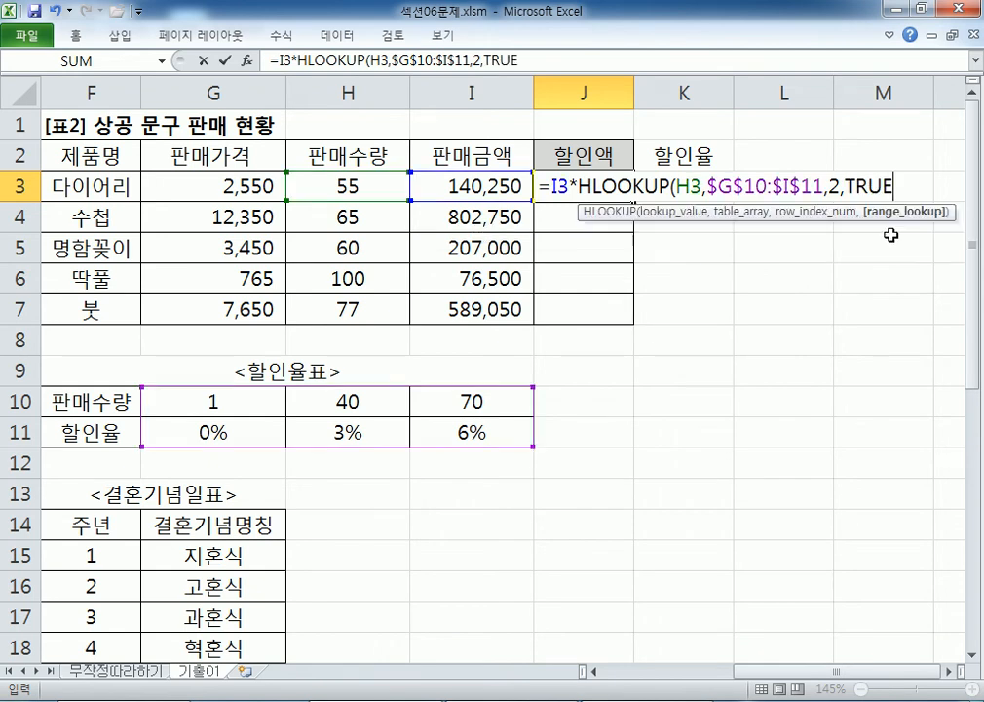
double_click(904, 183)
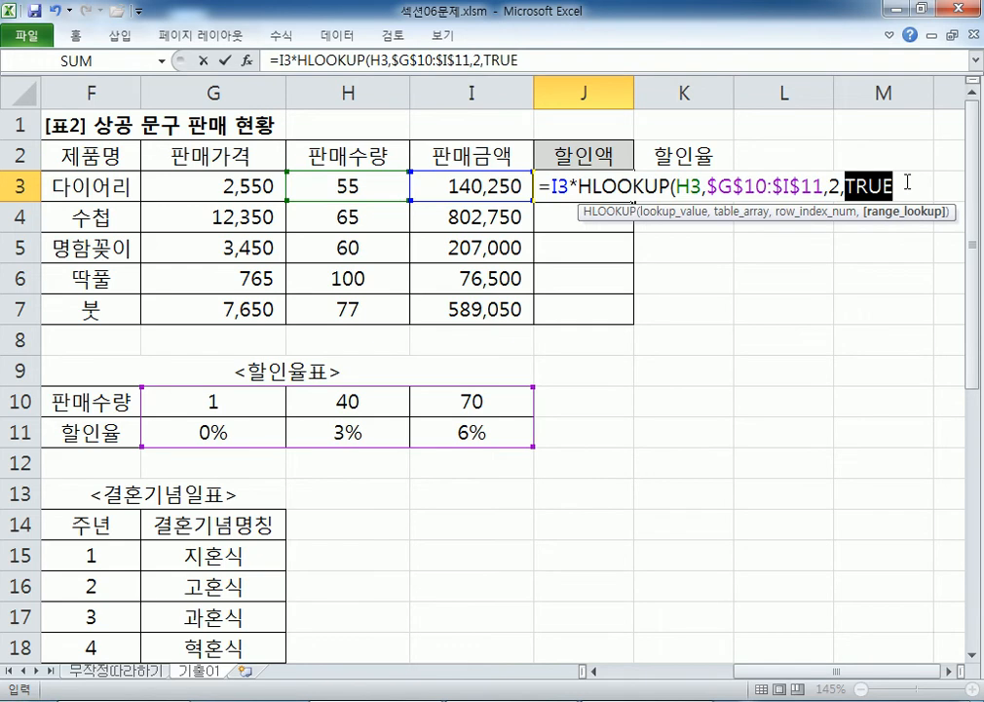
left_click(914, 180)
type(")")
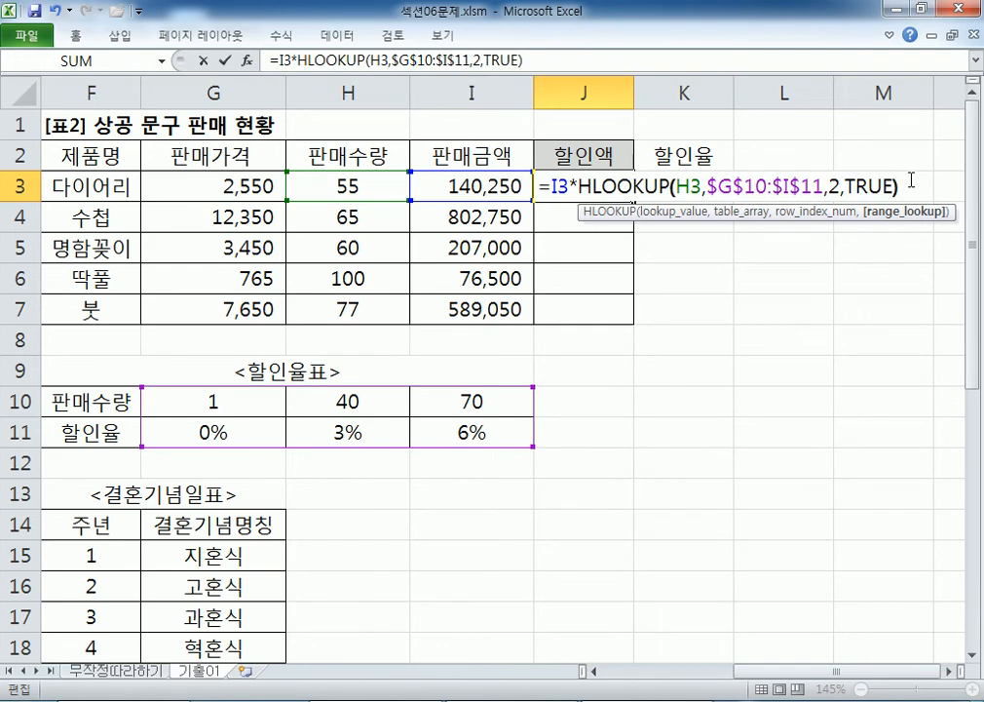
key("Return")
left_click(587, 193)
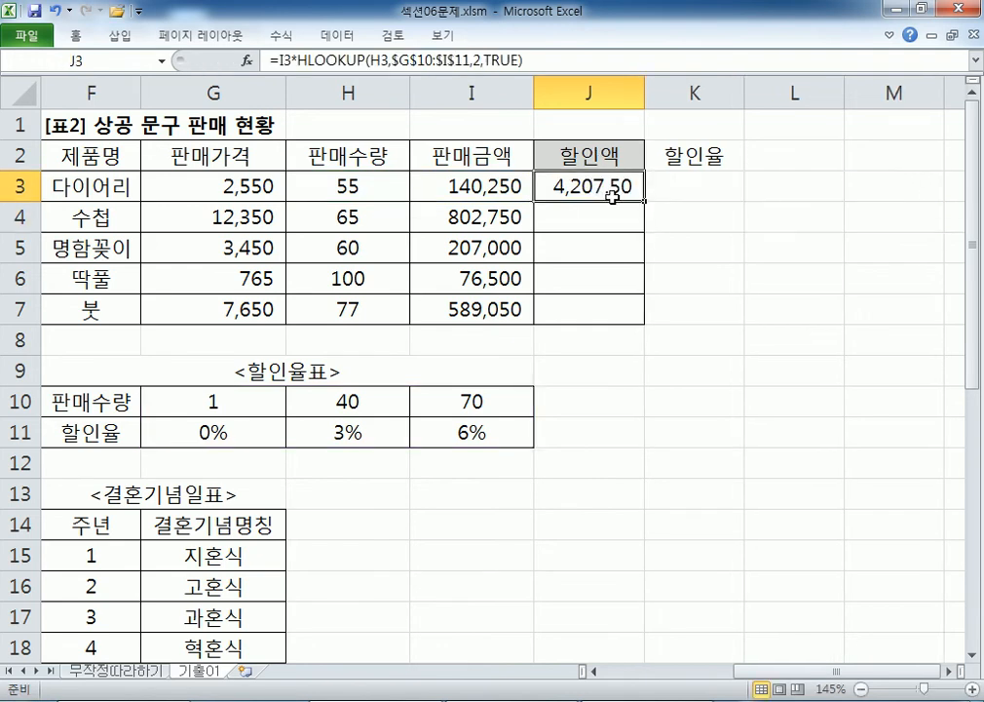
Wrap J3's formula in ROUNDUP with -2 digits, giving =ROUNDUP(I3*HLOOKUP(H3,$G$10:$I$11,2,TRUE),-2).
double_click(590, 190)
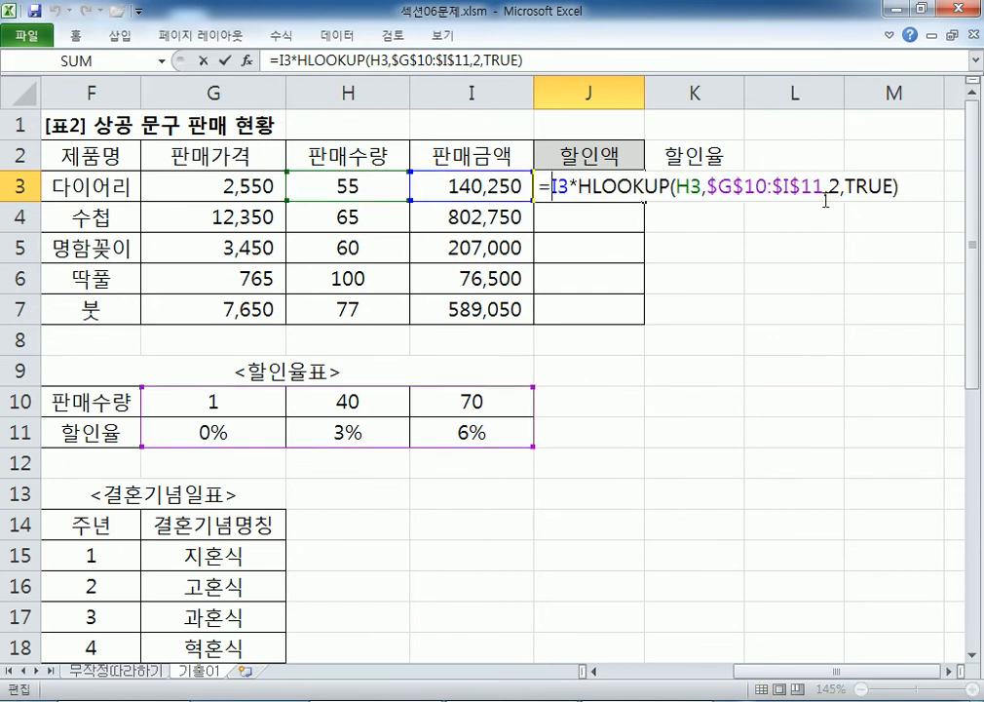
type("ROUN")
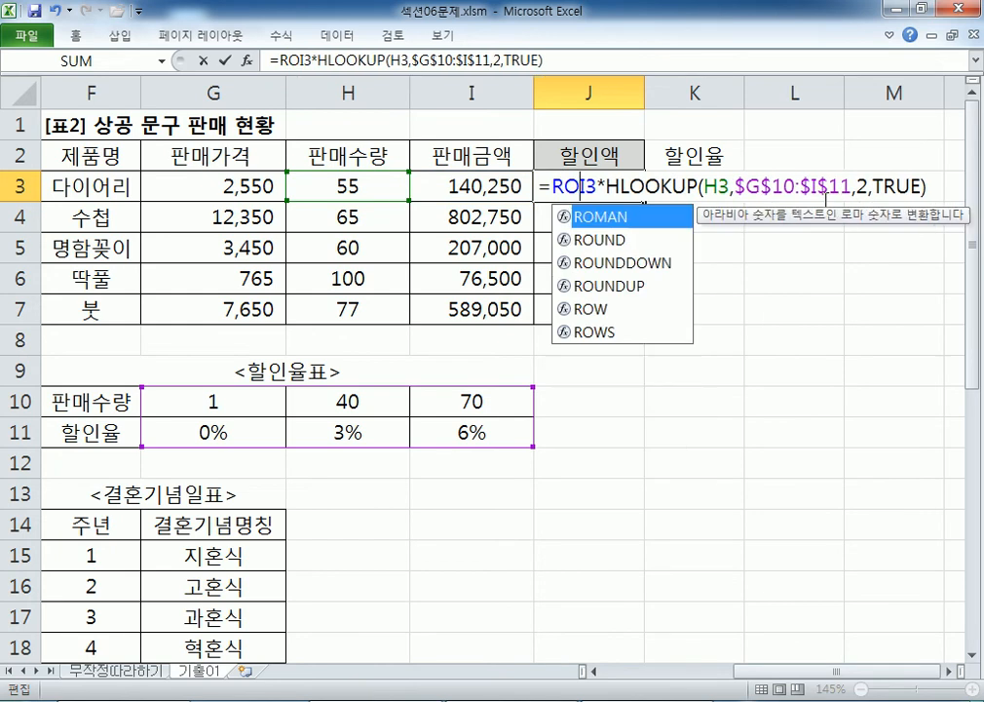
key("Down")
key("Down")
key("Tab")
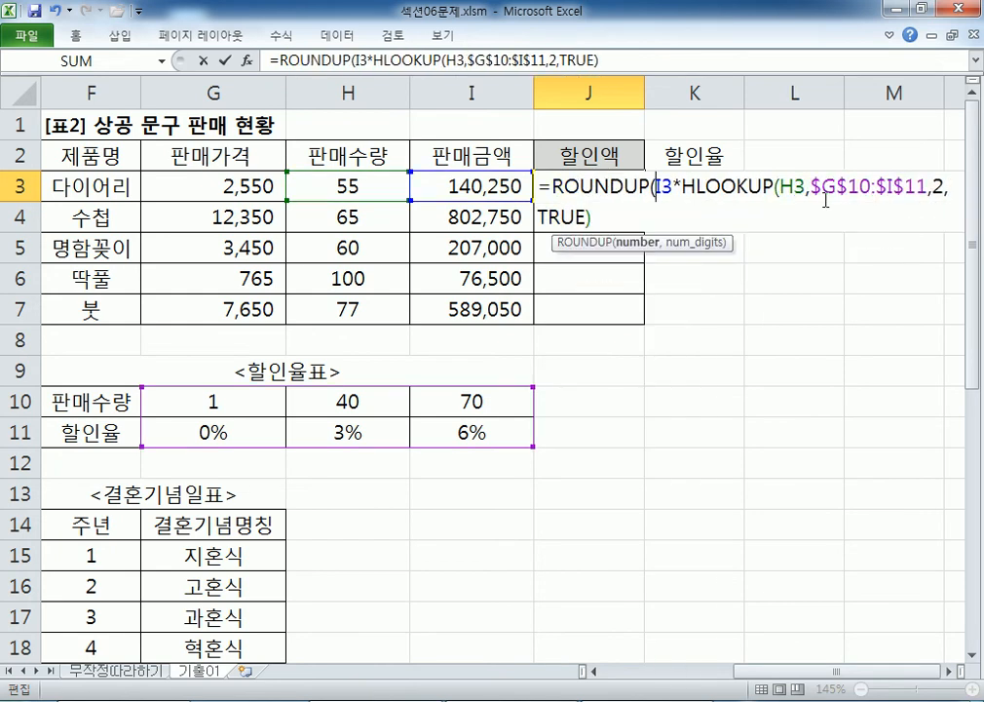
left_click(700, 219)
type(",-2)(")
key("BackSpace")
key("Return")
left_click(628, 187)
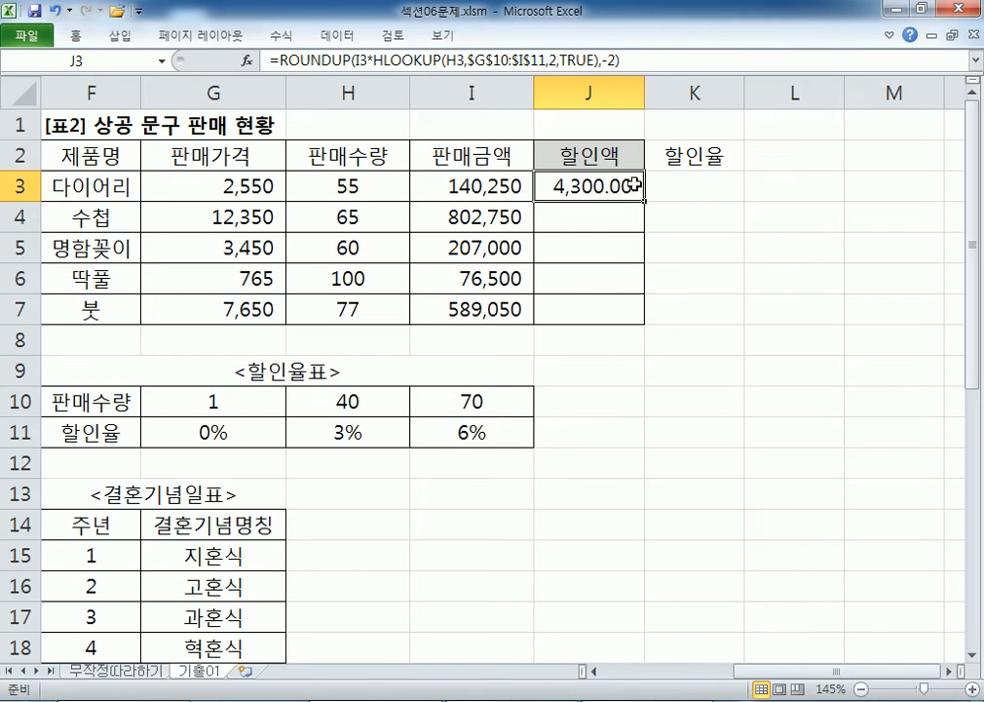
Copy J3's formula text, undo the cell's entries to restore its original number format, and re-enter the copied formula in J3.
key("F2")
left_click_drag(637, 219, 509, 187)
key("ctrl+c")
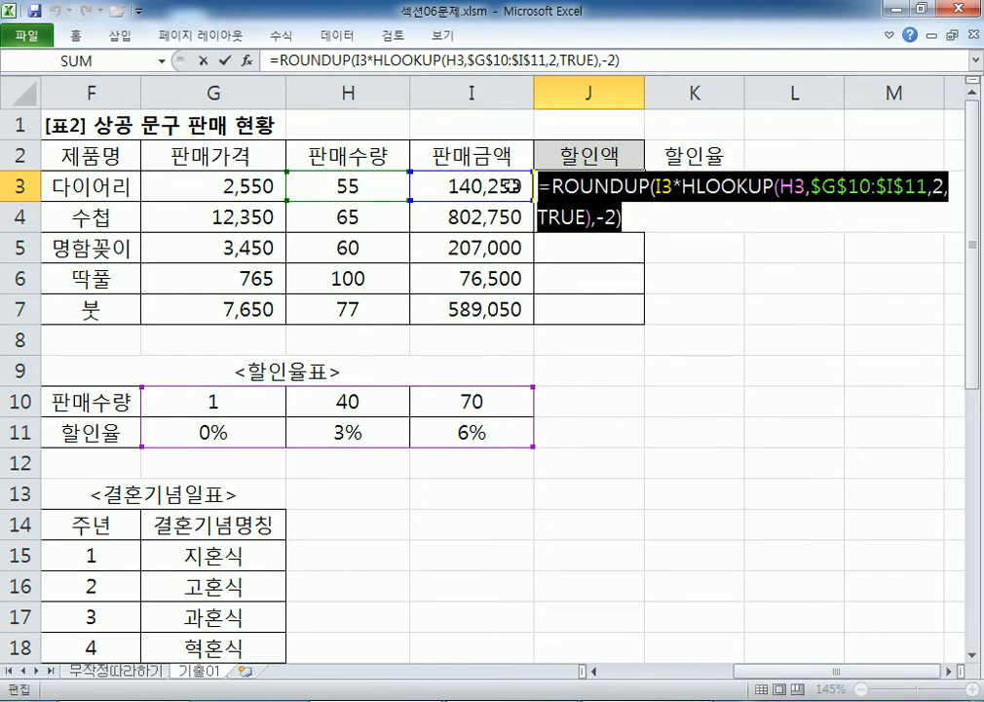
key("Escape")
key("ctrl+z")
key("ctrl+z")
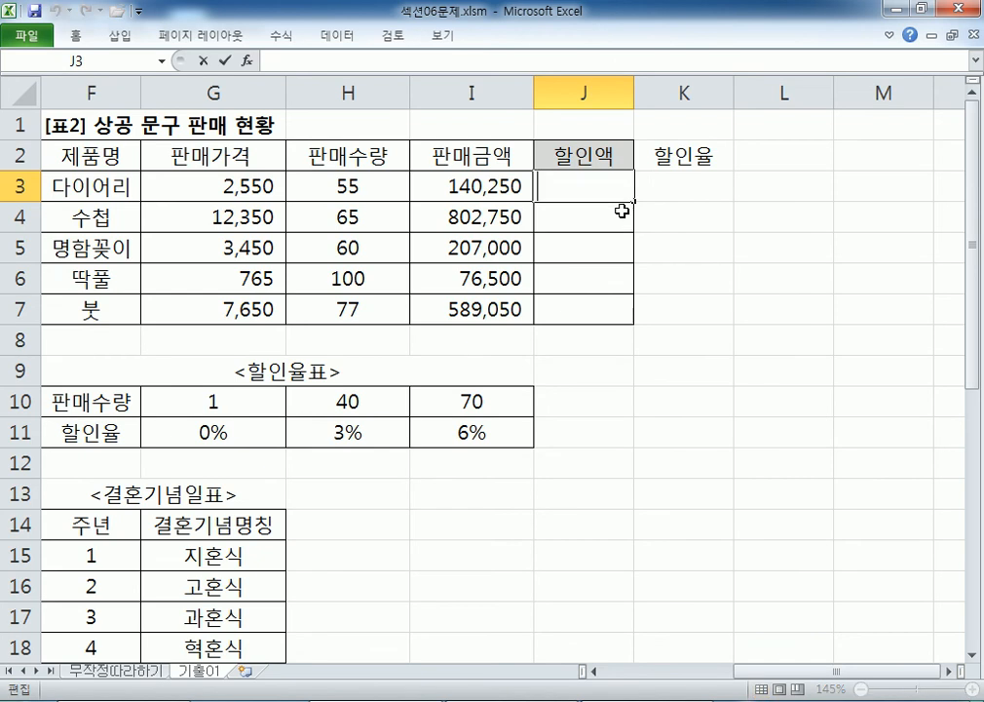
key("F2")
key("ctrl+v")
key("Return")
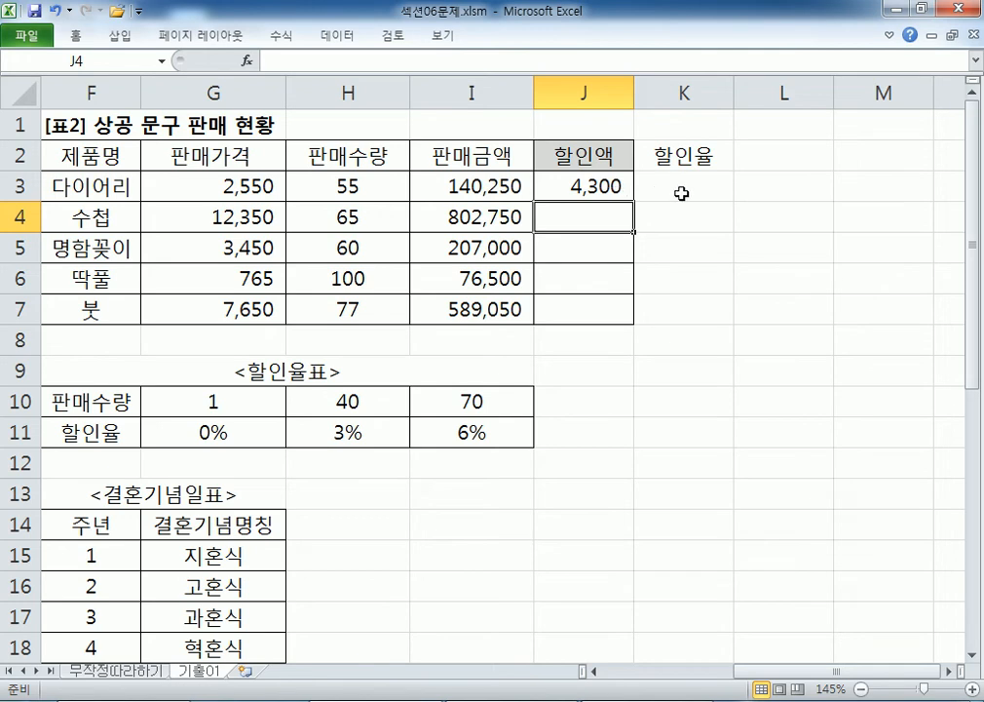
Put the copied formula in K3 with the ROUNDUP part removed, leaving =I3*HLOOKUP(H3,$G$10:$I$11,2,TRUE).
left_click(683, 193)
double_click(688, 191)
key("ctrl+v")
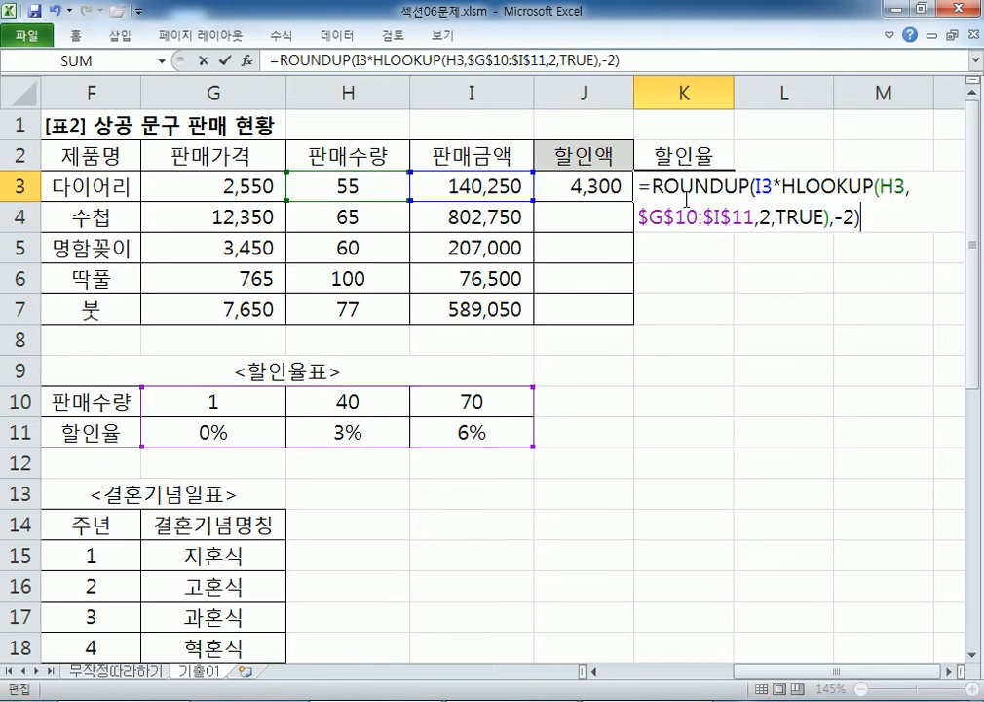
left_click_drag(749, 187, 727, 221)
key("Delete")
key("Delete")
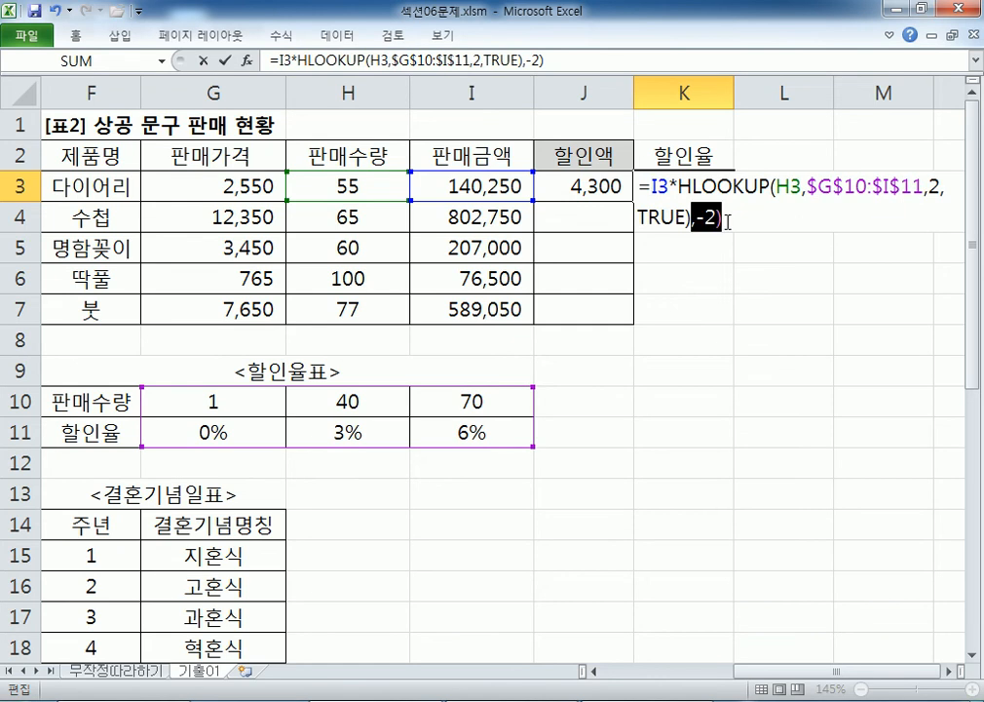
key("Delete")
key("Return")
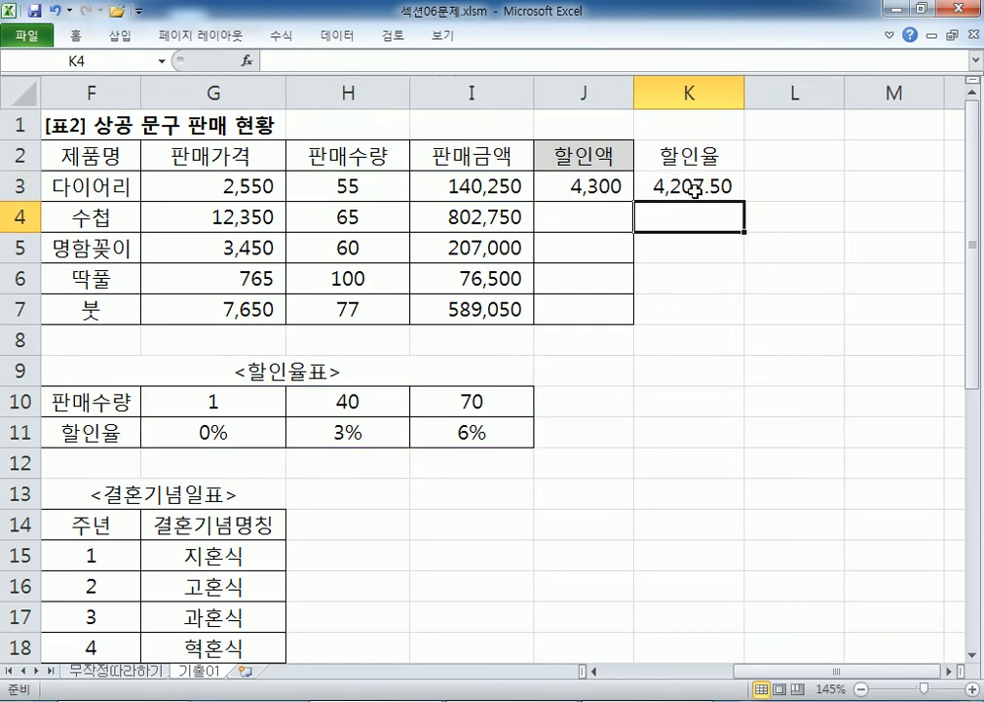
left_click(729, 185)
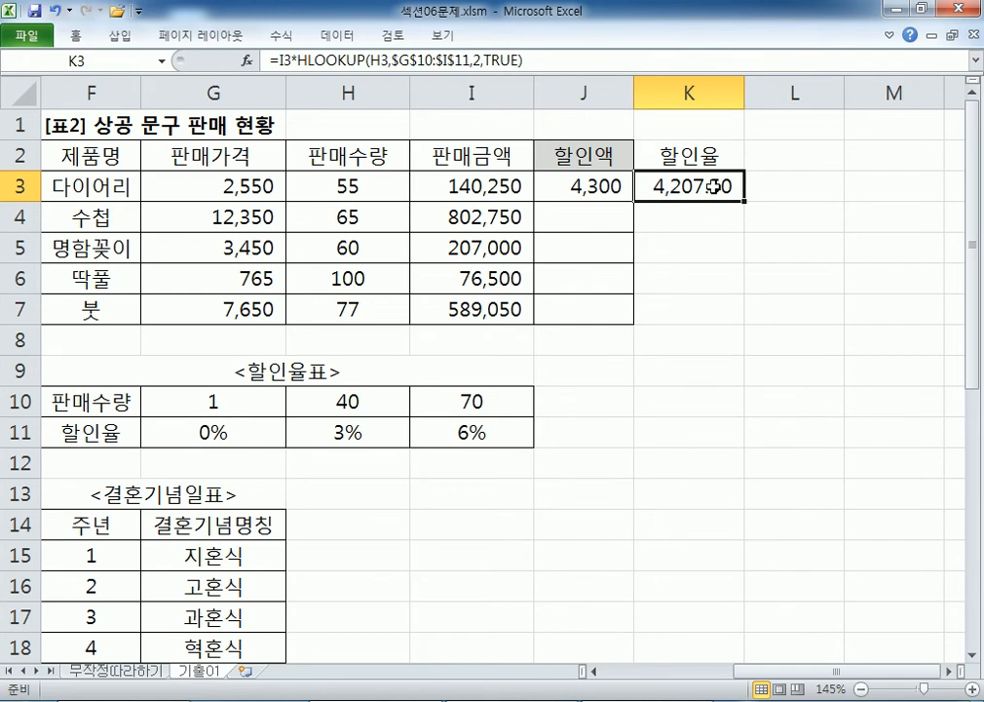
Replace K3's formula with the complete copied ROUNDUP formula.
double_click(718, 187)
key("ctrl+a")
key("ctrl+v")
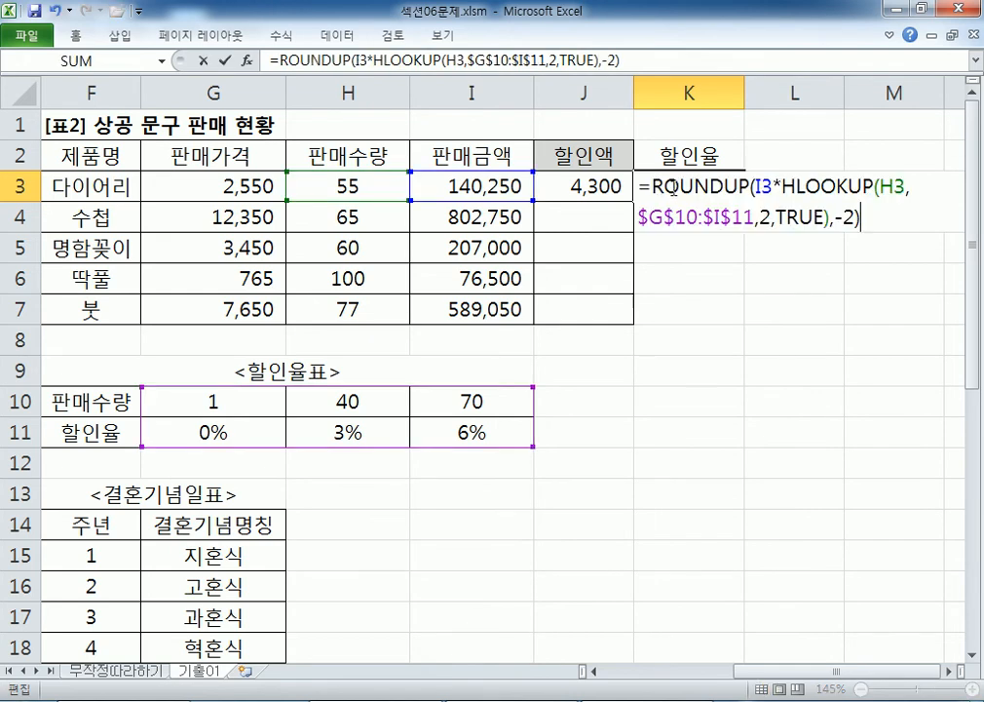
key("Return")
left_click(705, 191)
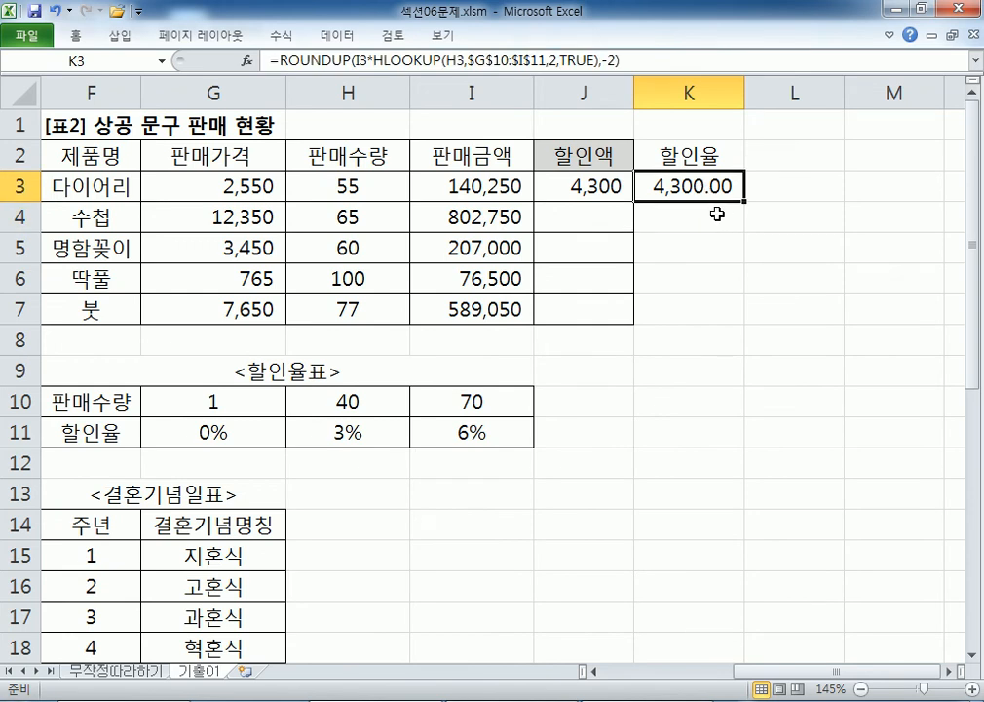
Enter the same copied ROUNDUP formula in cell L3.
double_click(790, 176)
key("ctrl+v")
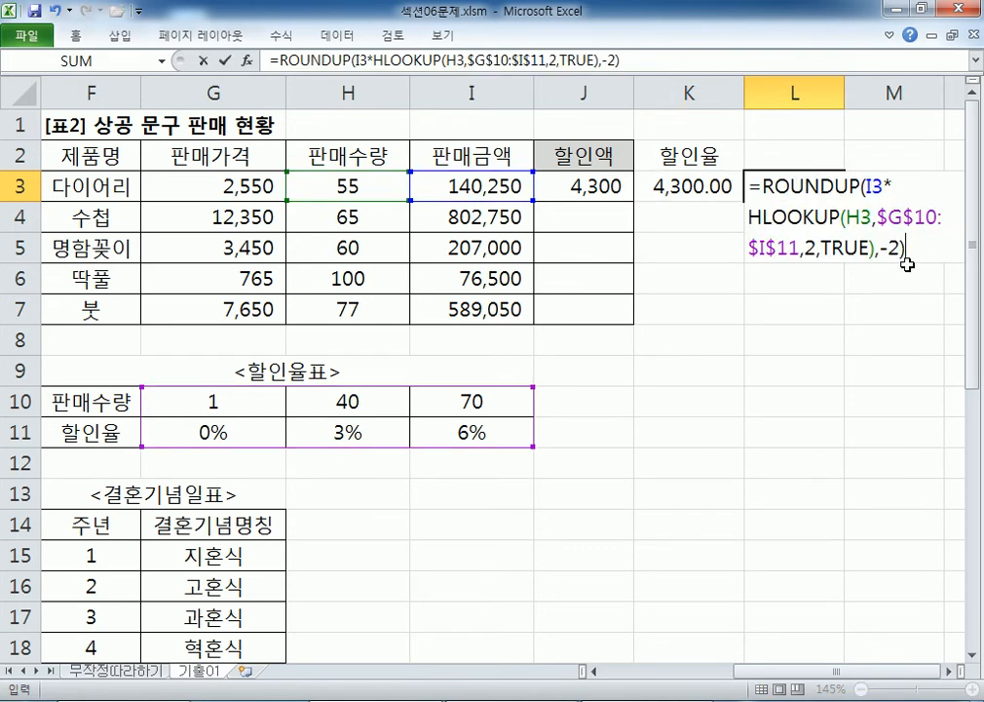
key("Return")
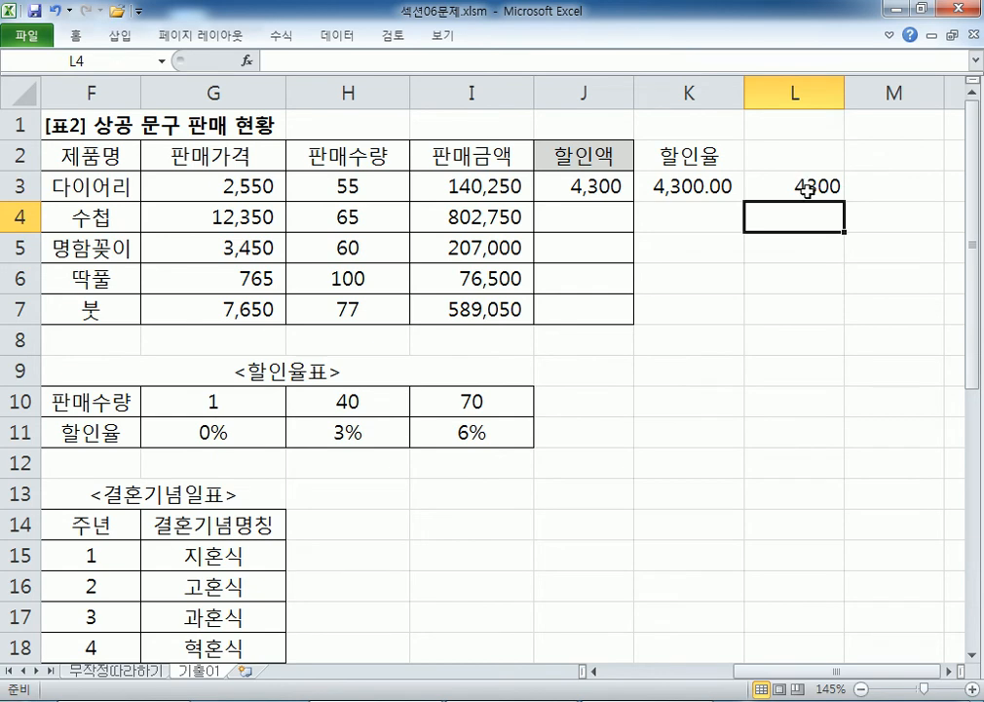
Decrease the displayed decimal places of K3 until no decimals are shown.
left_click(673, 188)
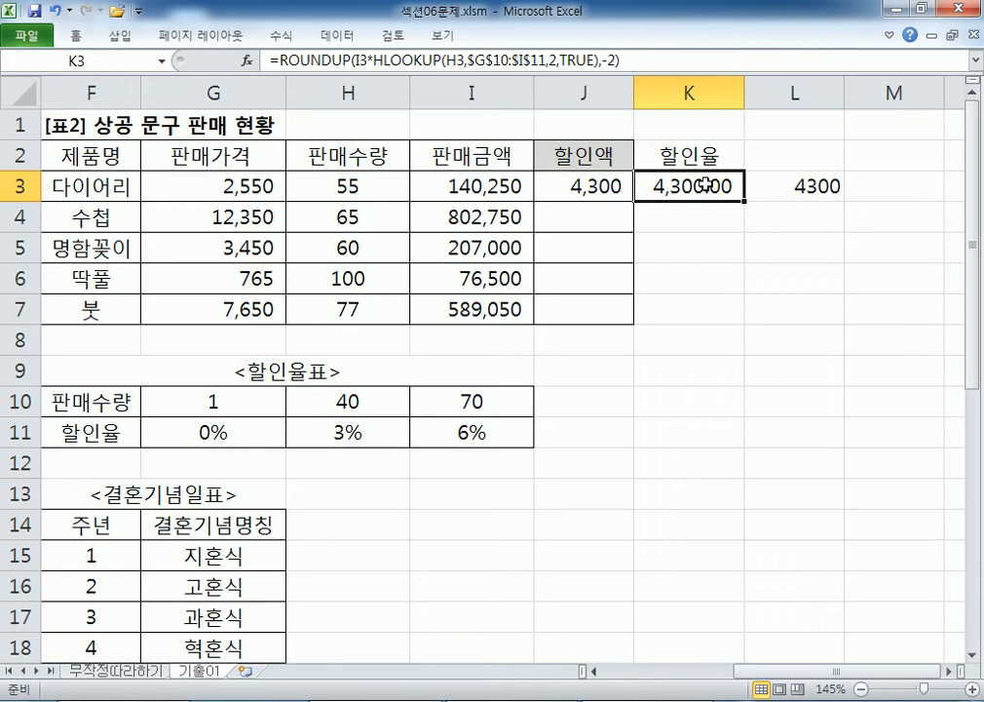
double_click(75, 36)
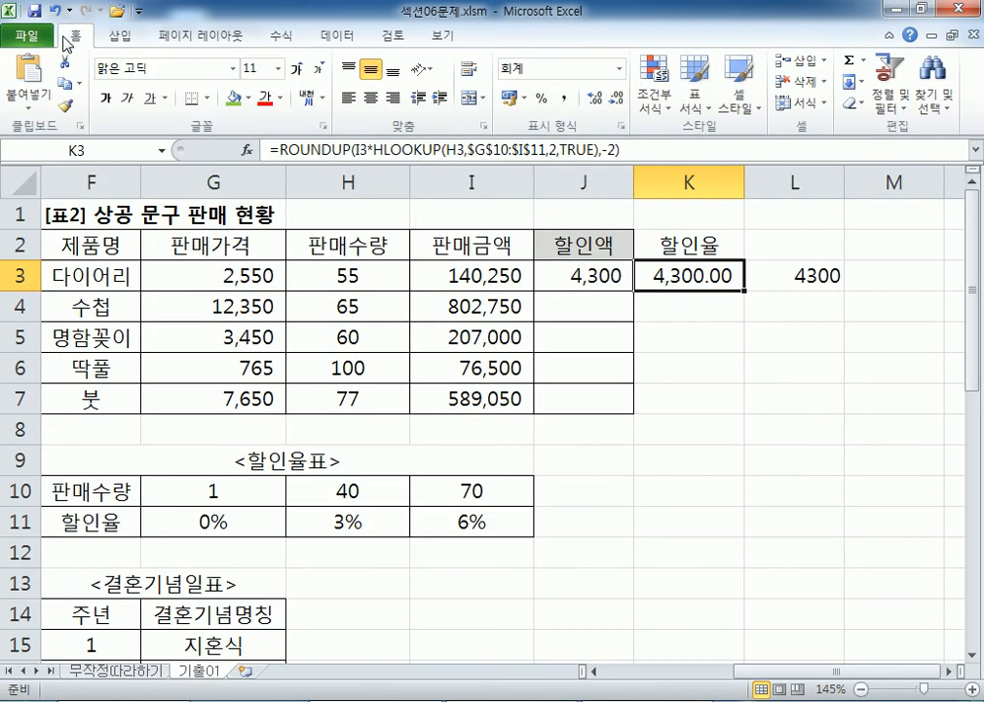
left_click(615, 97)
left_click(615, 97)
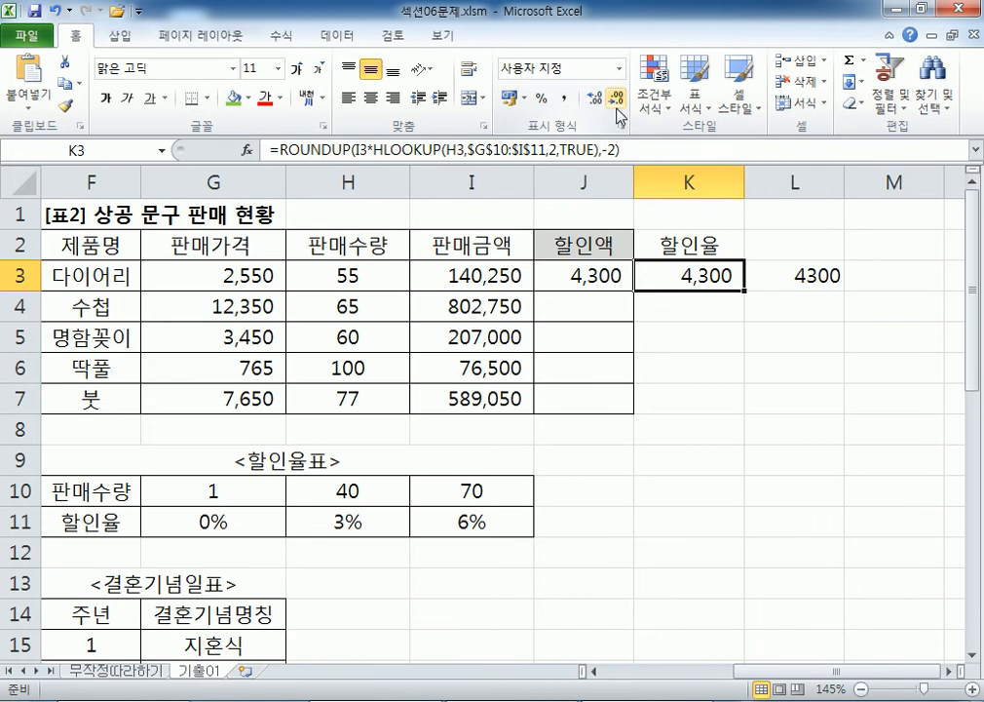
left_click(594, 99)
left_click(617, 99)
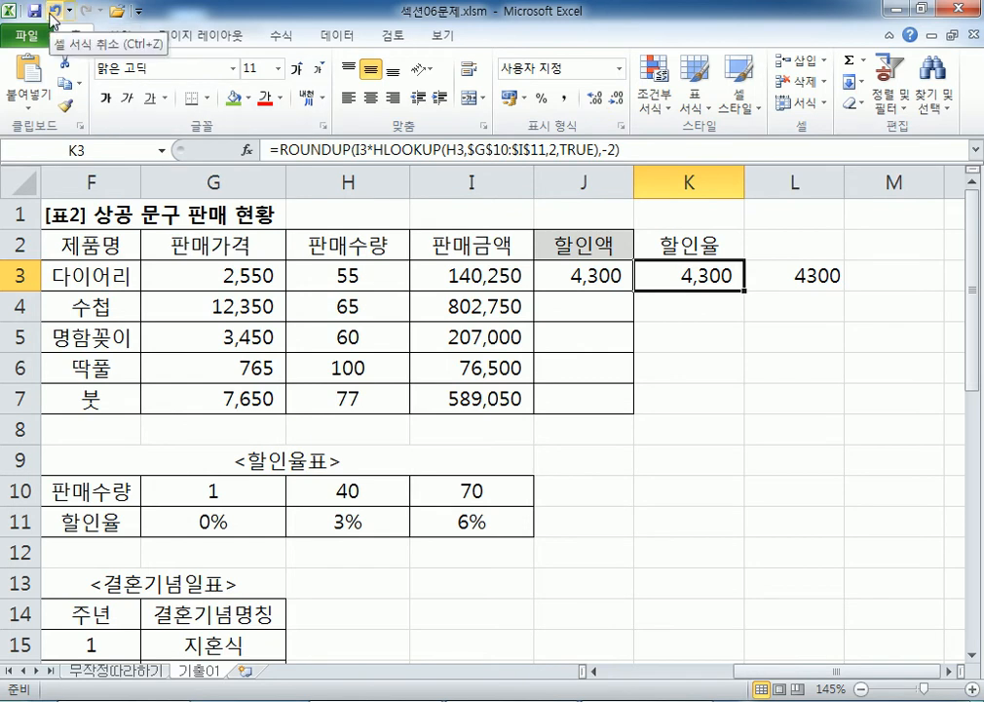
Fill J3's 할인액 formula down through J7.
left_click(569, 269)
double_click(570, 269)
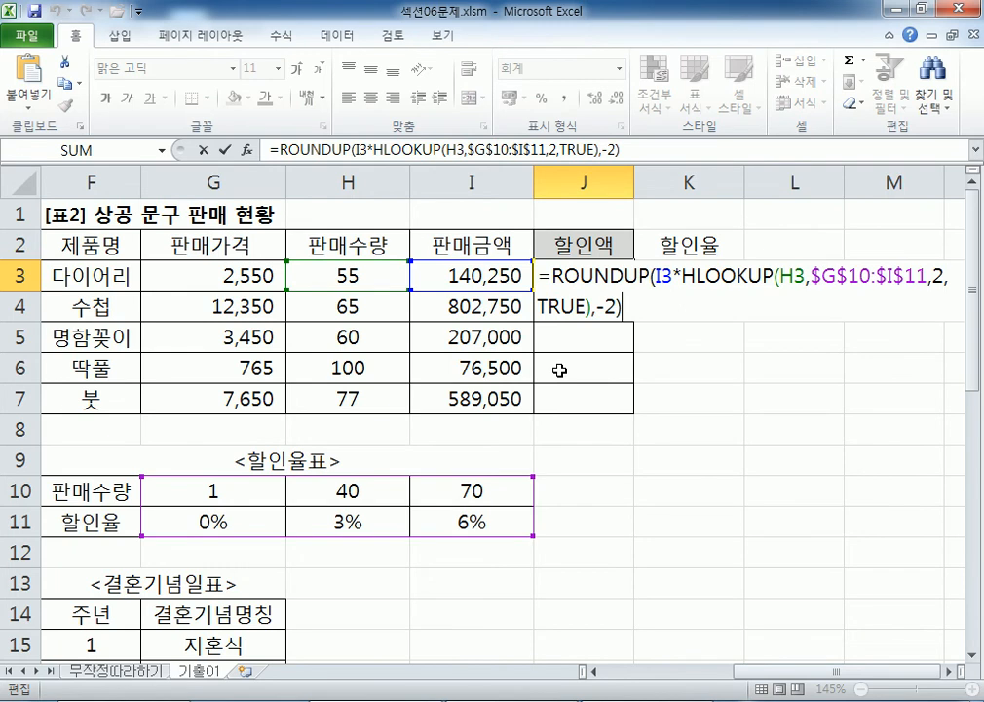
key("Escape")
left_click_drag(634, 290, 620, 413)
left_click(573, 275)
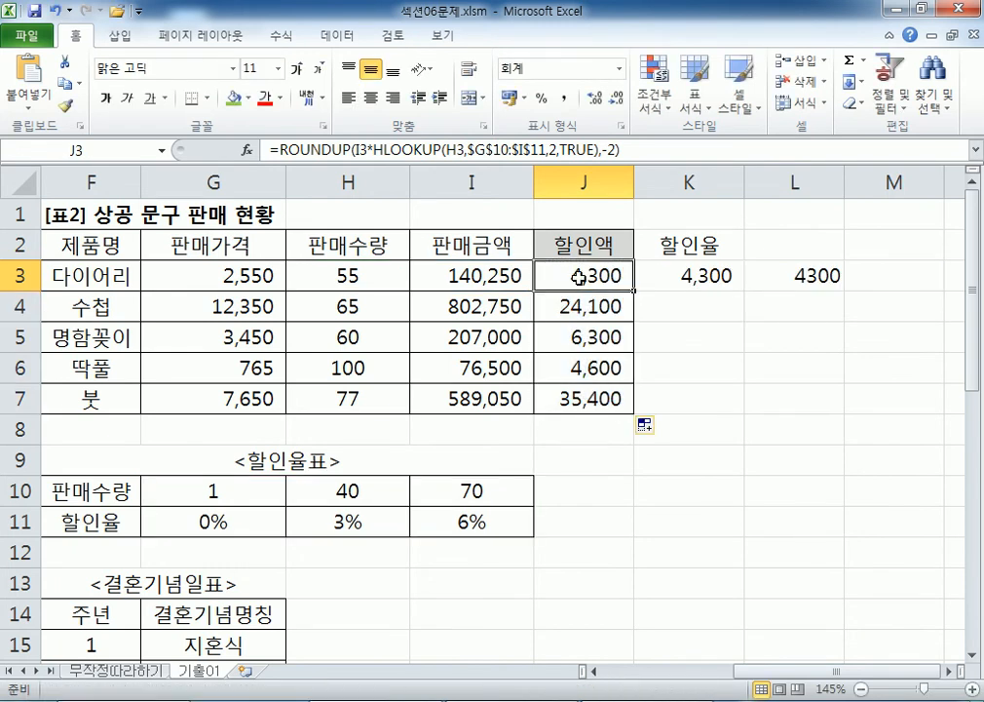
Compare J3's formula with the Notepad notes, examine the optional TRUE argument and the earlier function notes, and return to Excel.
left_click_drag(620, 149, 270, 149)
key("alt+Tab")
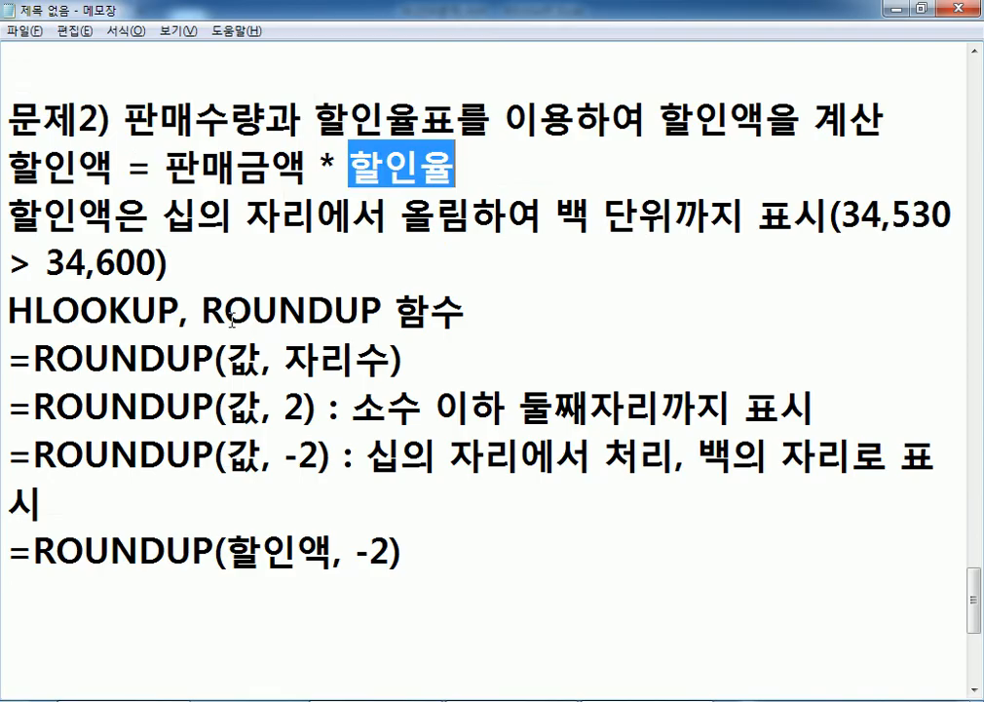
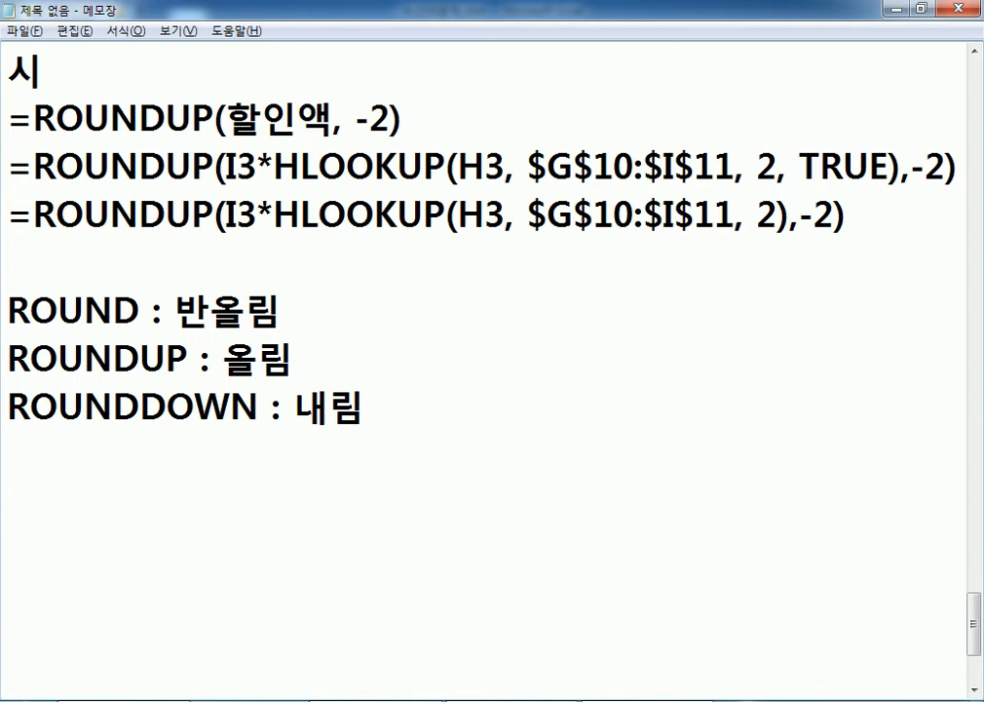
left_click_drag(889, 166, 780, 170)
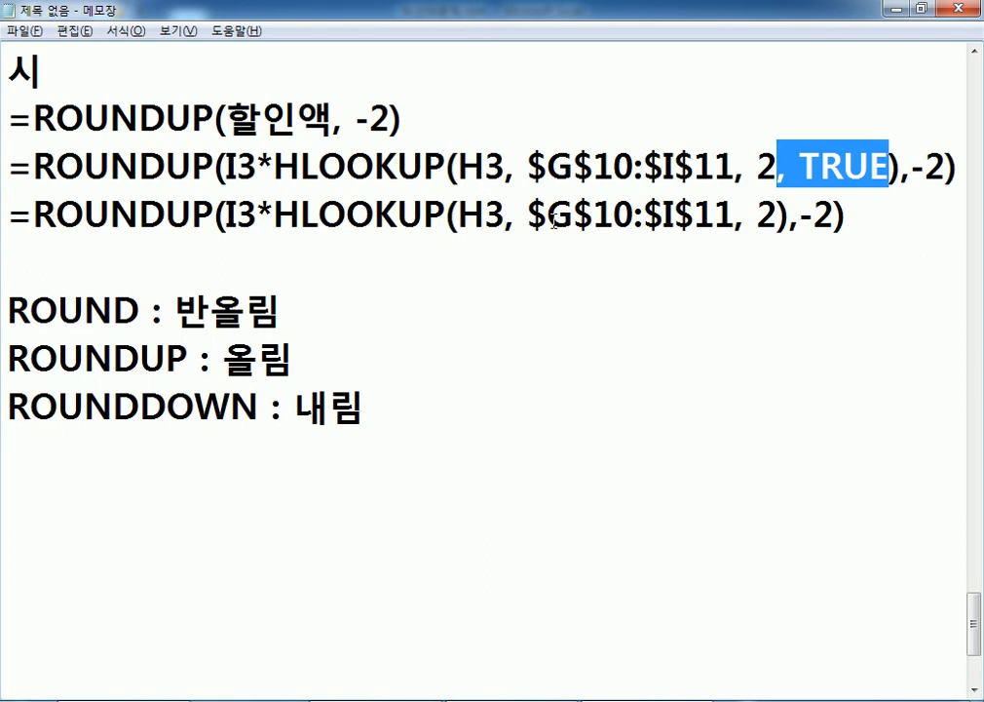
scroll(512, 219, "up", 4)
scroll(511, 219, "up", 8)
scroll(522, 226, "up", 4)
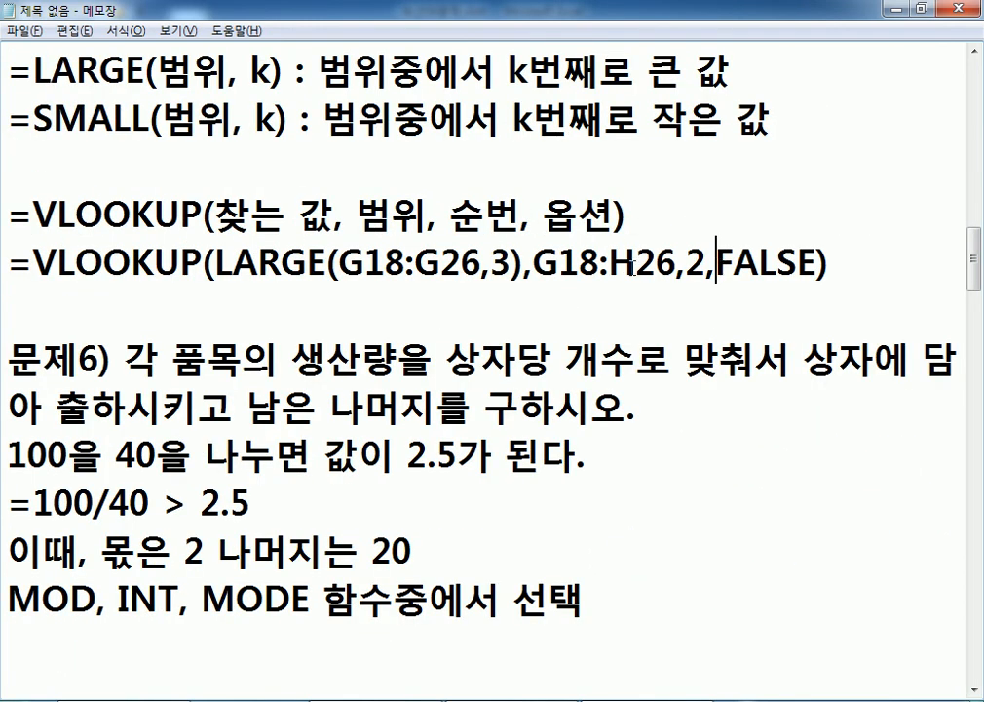
scroll(625, 270, "up", 7)
scroll(549, 323, "up", 4)
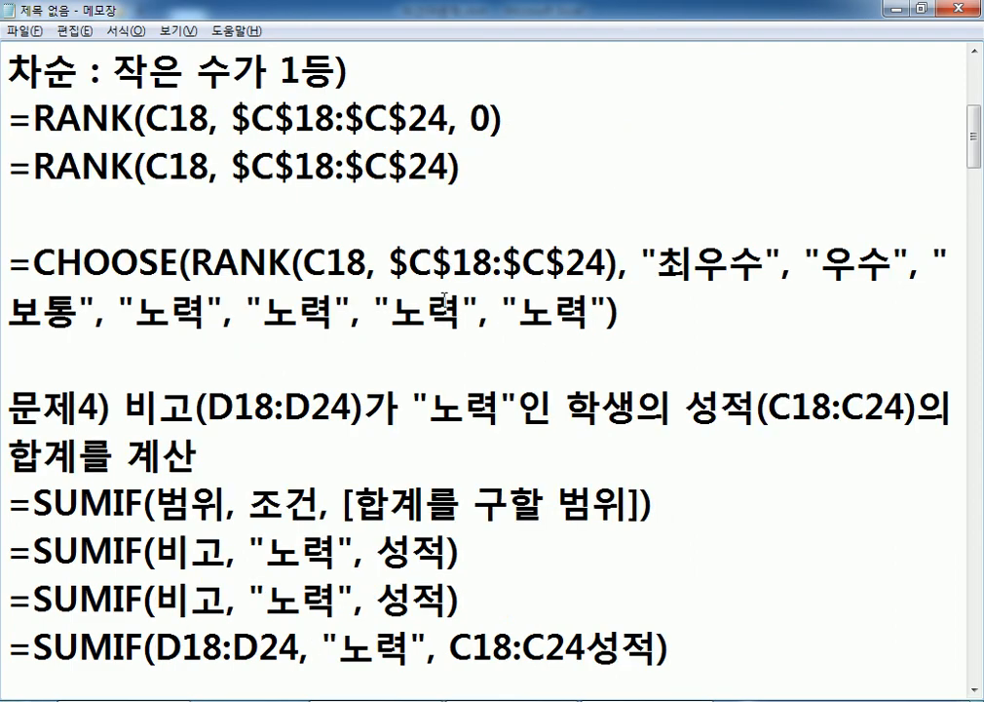
scroll(456, 248, "up", 2)
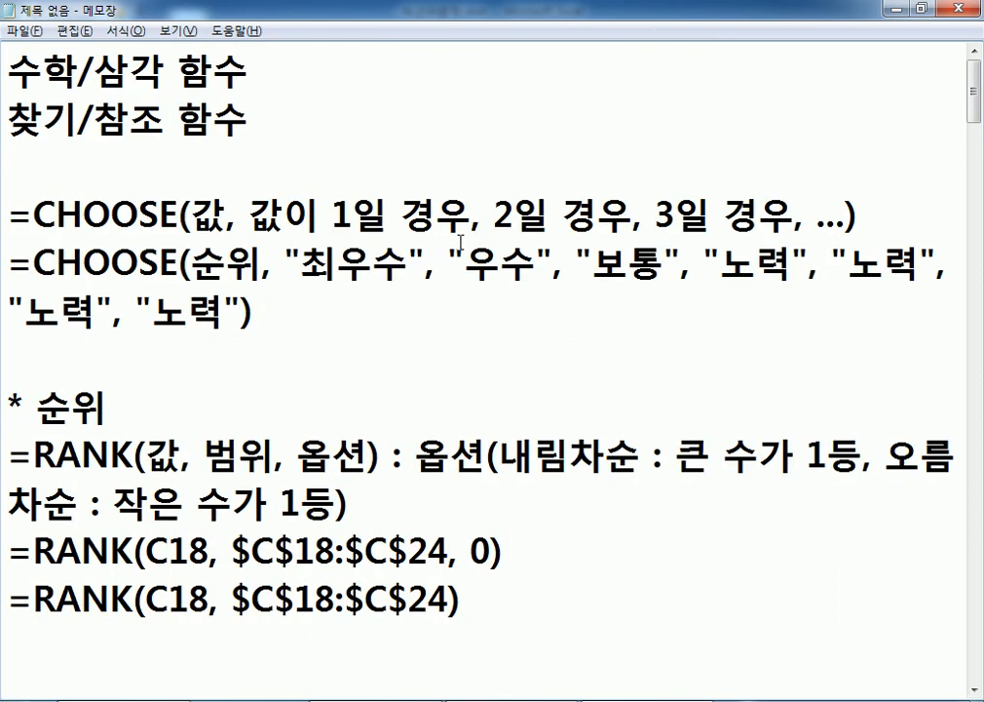
scroll(460, 243, "down", 12)
key("alt+Tab")
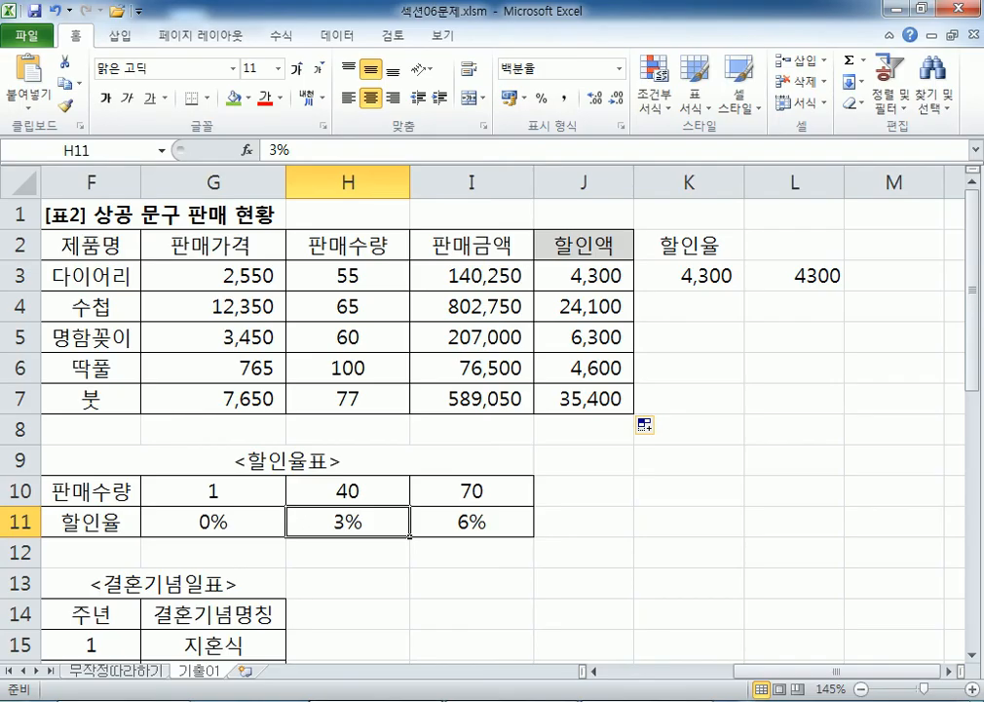
Remove the FALSE argument from D3's VLOOKUP formula on the 무작정따라하기 sheet.
key("ctrl+Page_Up")
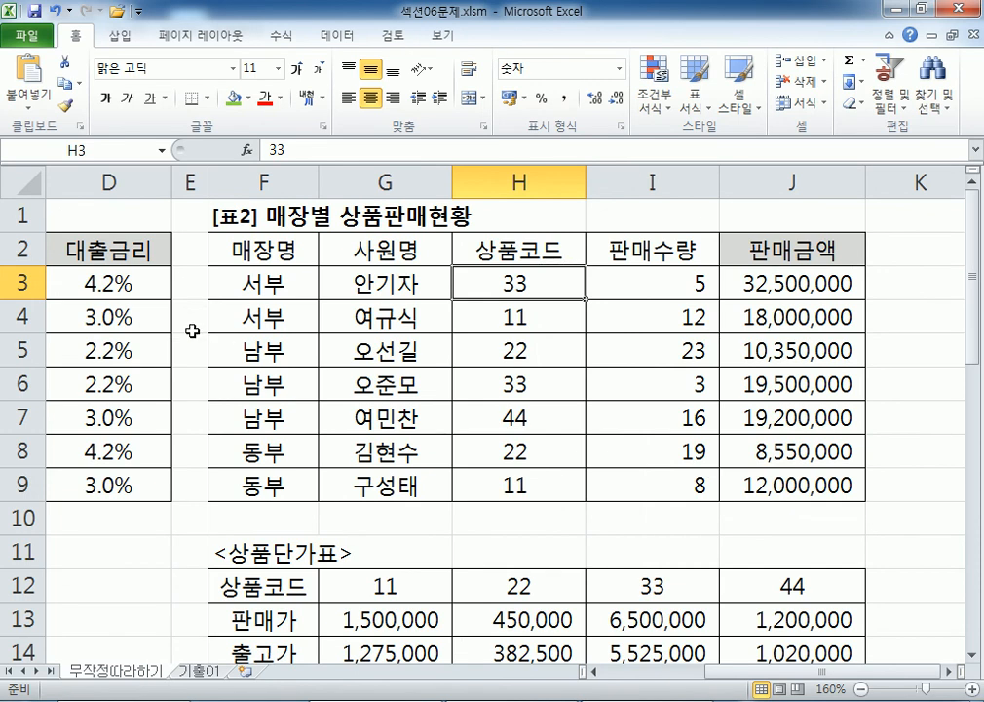
key("Home")
scroll(133, 282, "down", 1)
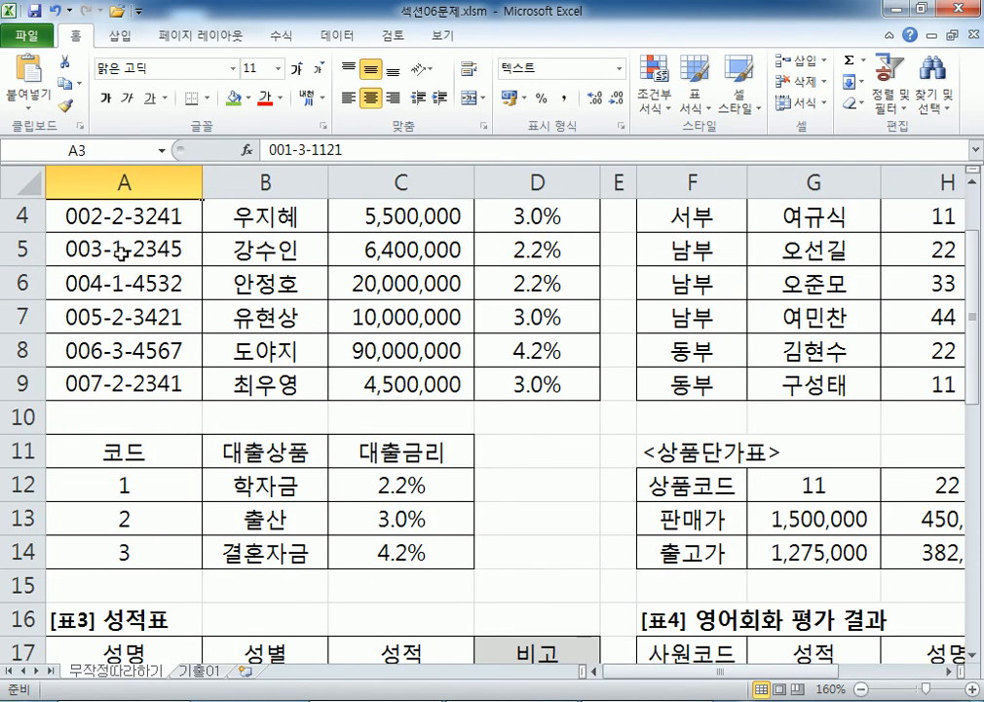
scroll(112, 214, "up", 1)
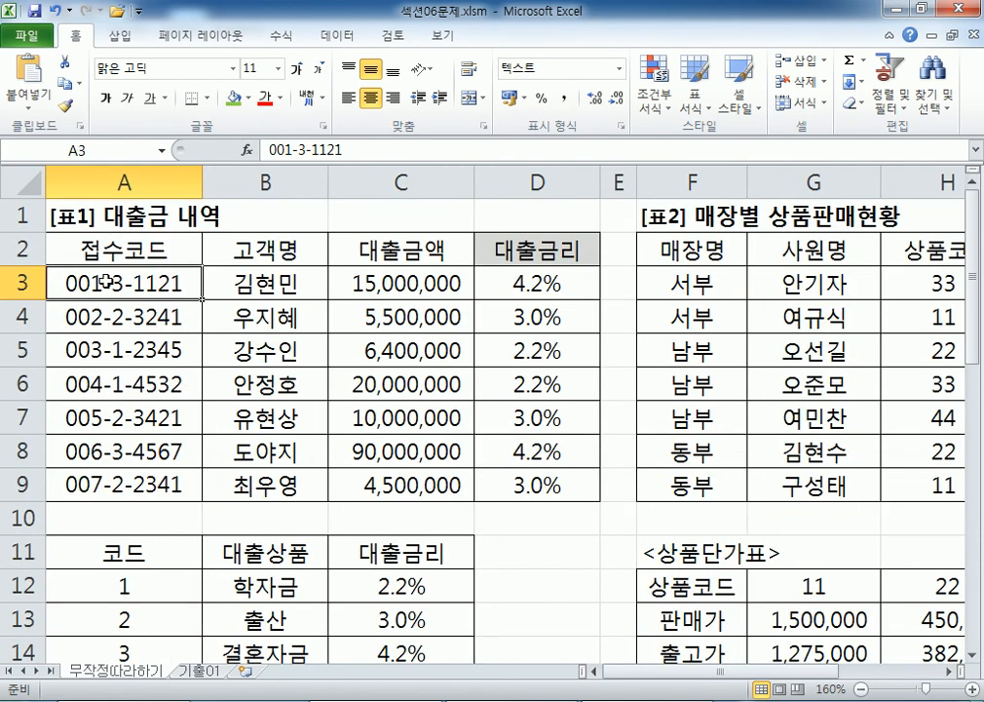
left_click(517, 283)
key("F2")
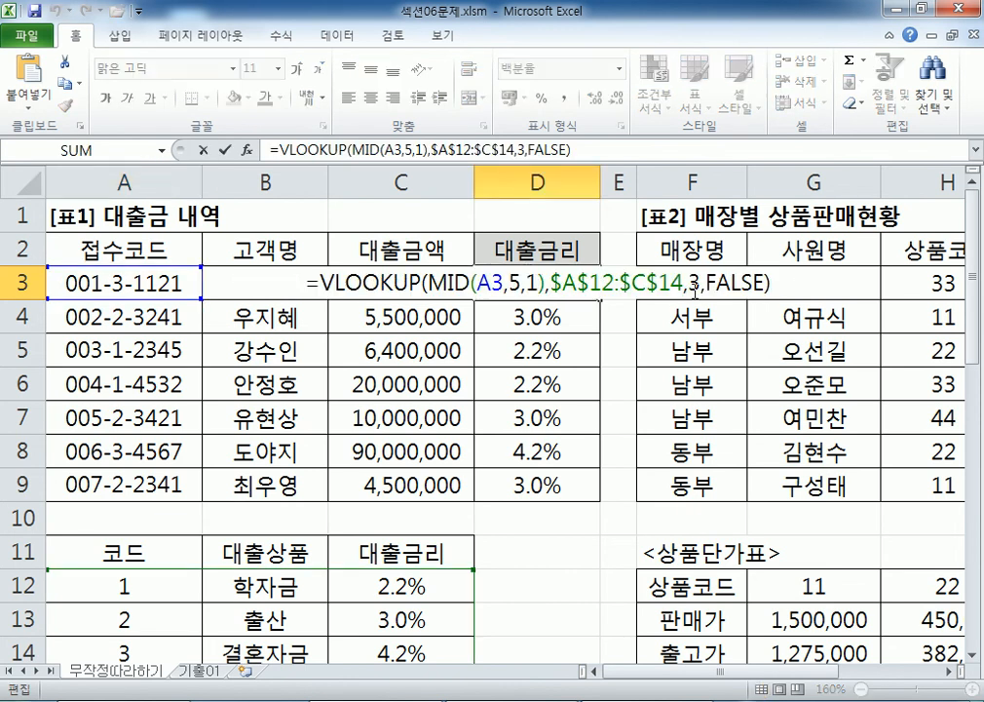
left_click_drag(706, 283, 768, 283)
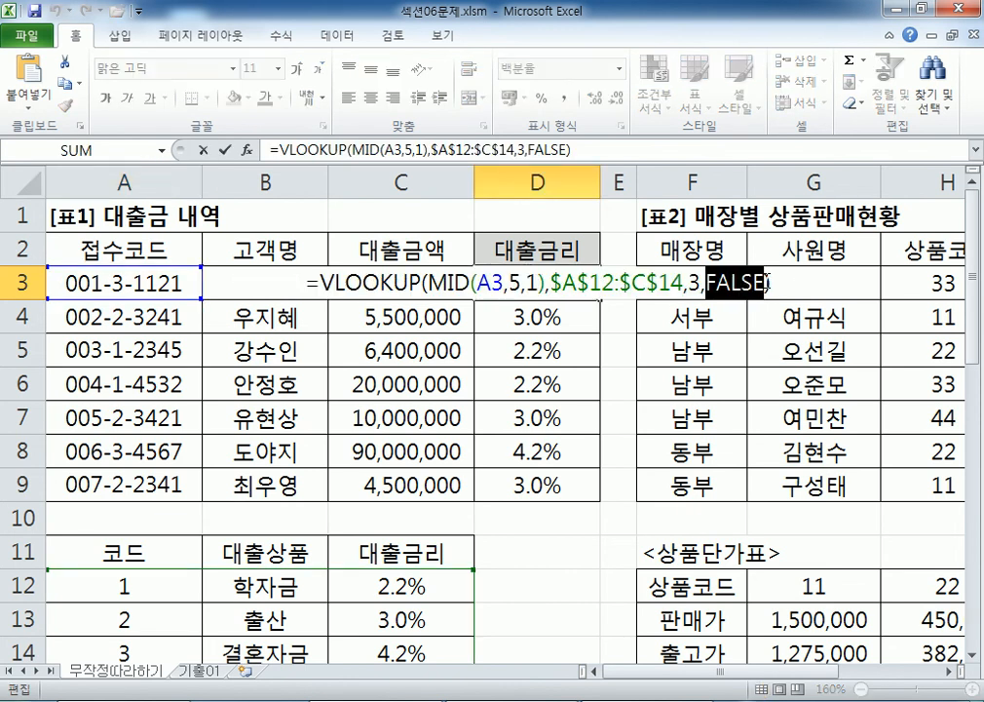
key("BackSpace")
key("BackSpace")
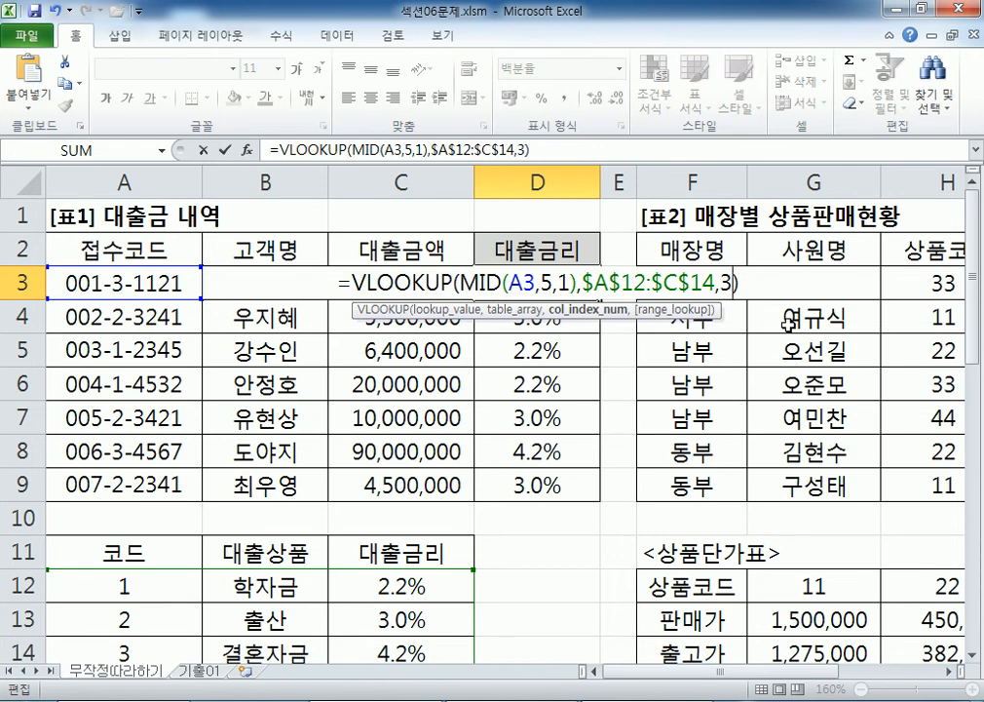
key("Return")
Check the code table in A11:C14 and change the middle digit of A3's 접수코드 to 5.
left_click(91, 283)
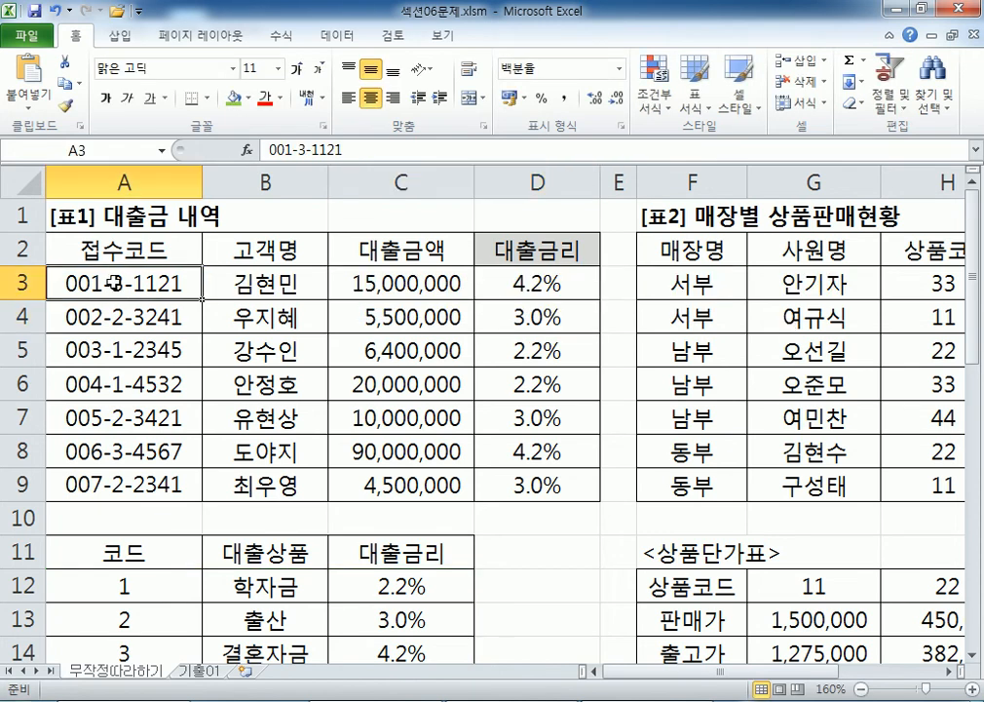
scroll(123, 449, "down", 1)
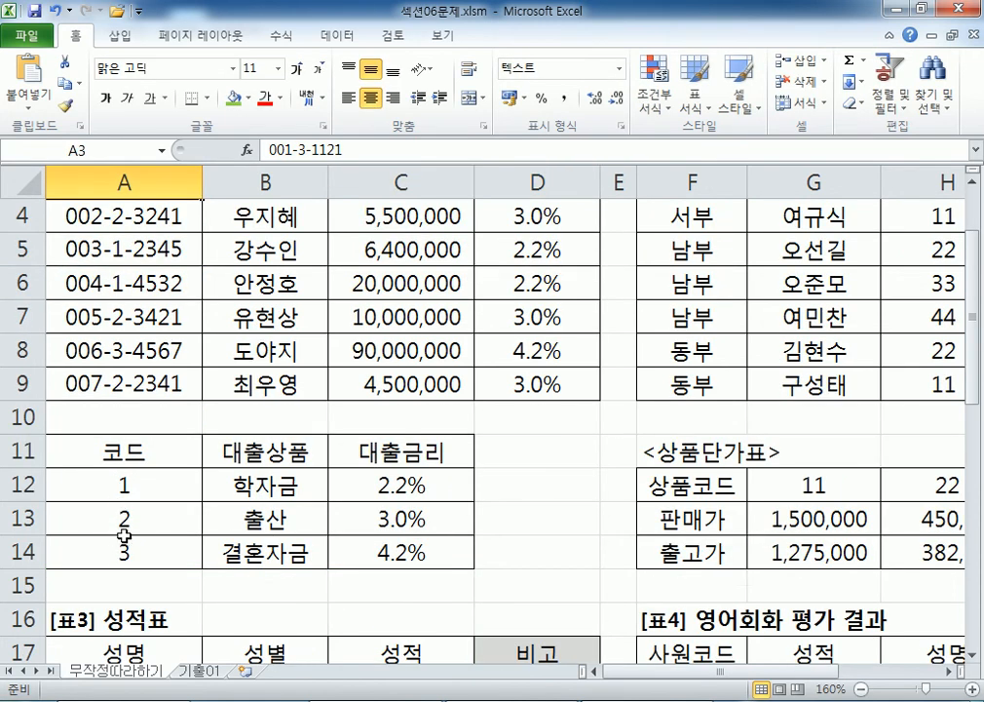
scroll(125, 535, "up", 1)
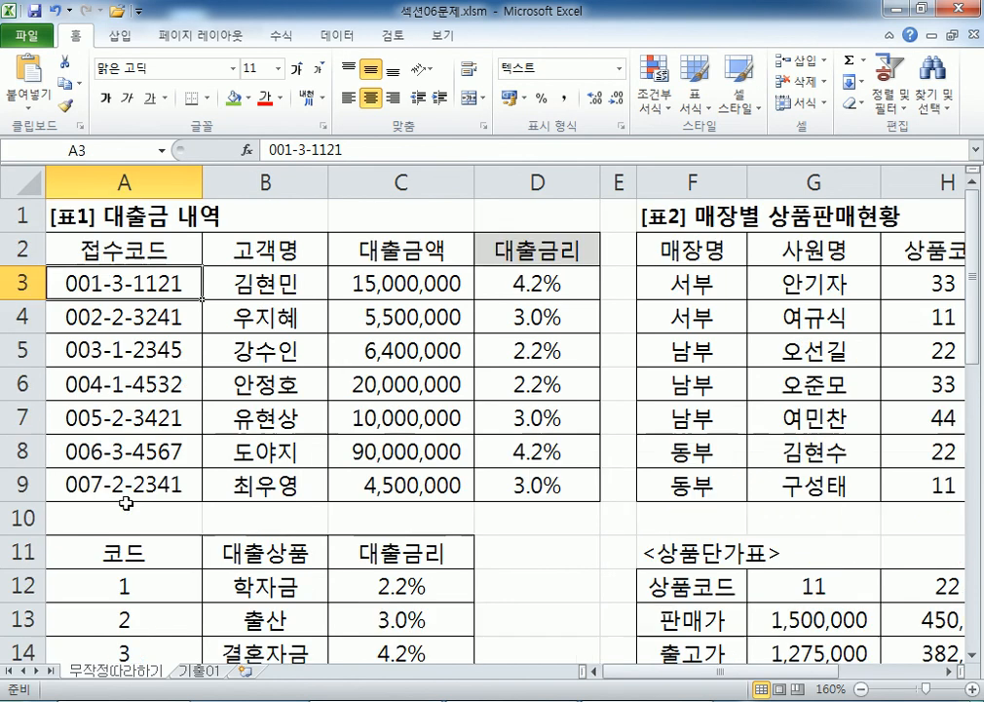
double_click(118, 283)
double_click(118, 283)
type("5")
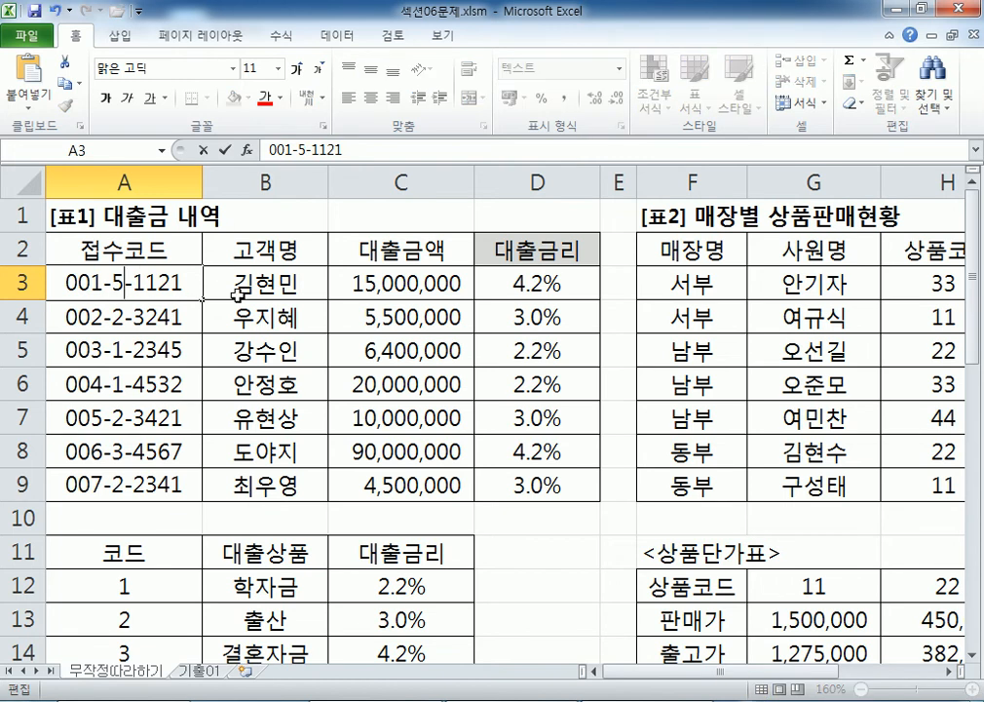
key("Return")
Examine D3's VLOOKUP formula without the match argument and compare A3's code with the loan code table.
left_click(138, 284)
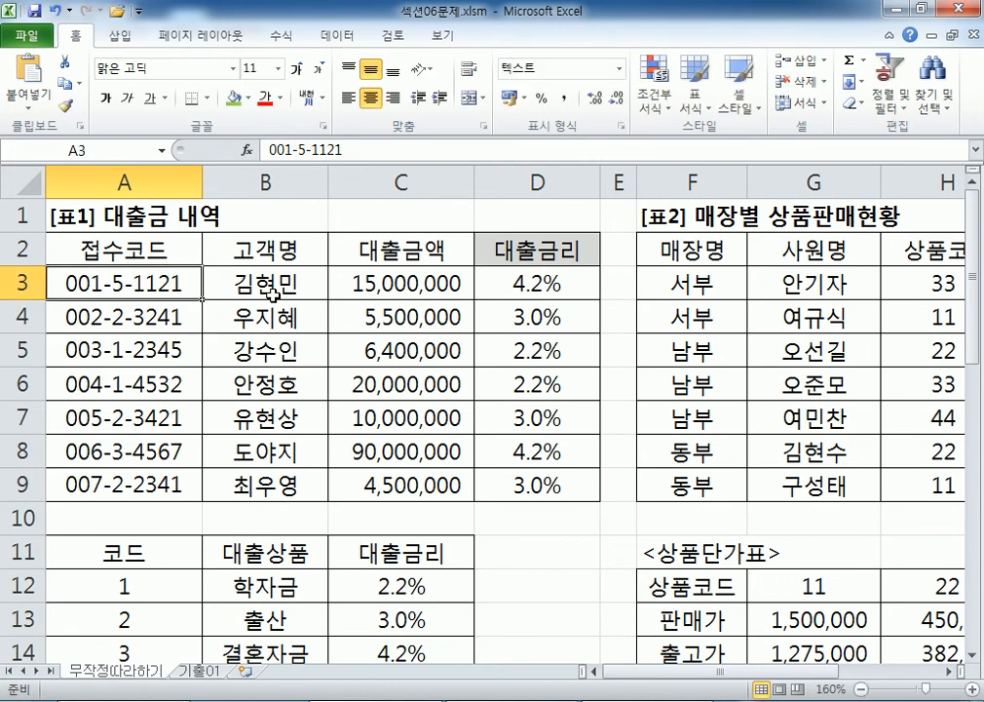
left_click(544, 283)
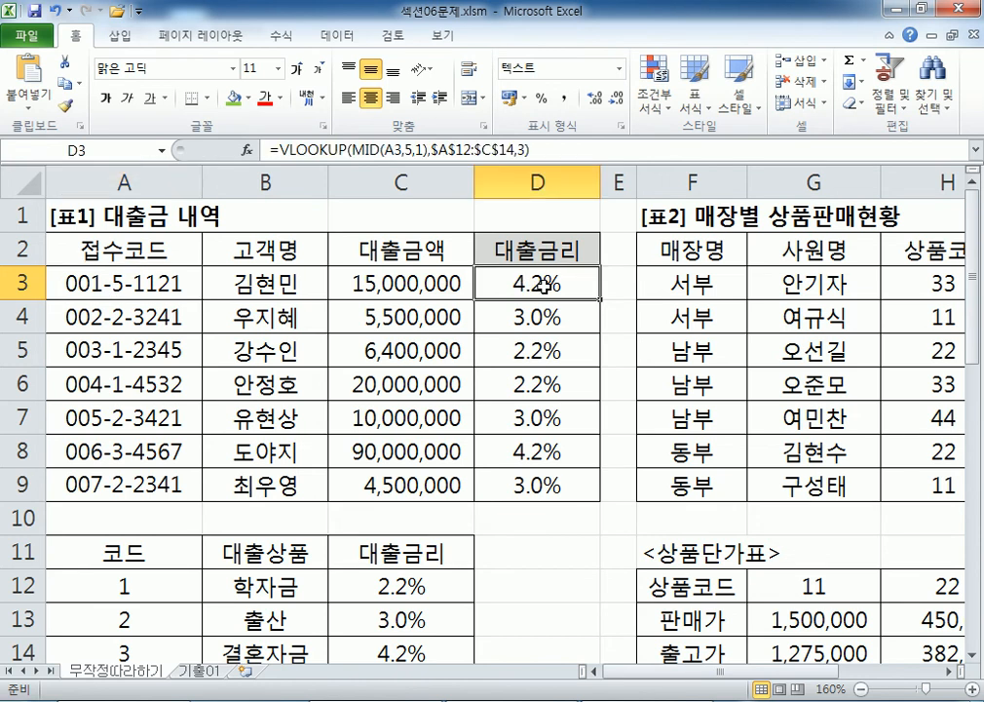
double_click(544, 284)
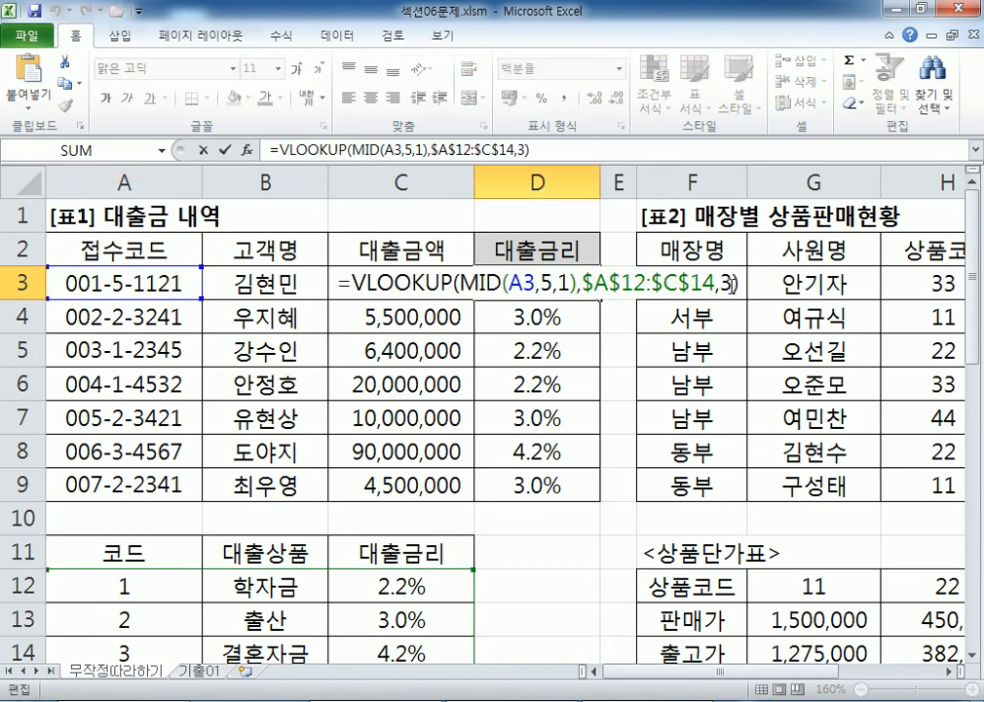
key("Escape")
scroll(107, 321, "down", 1)
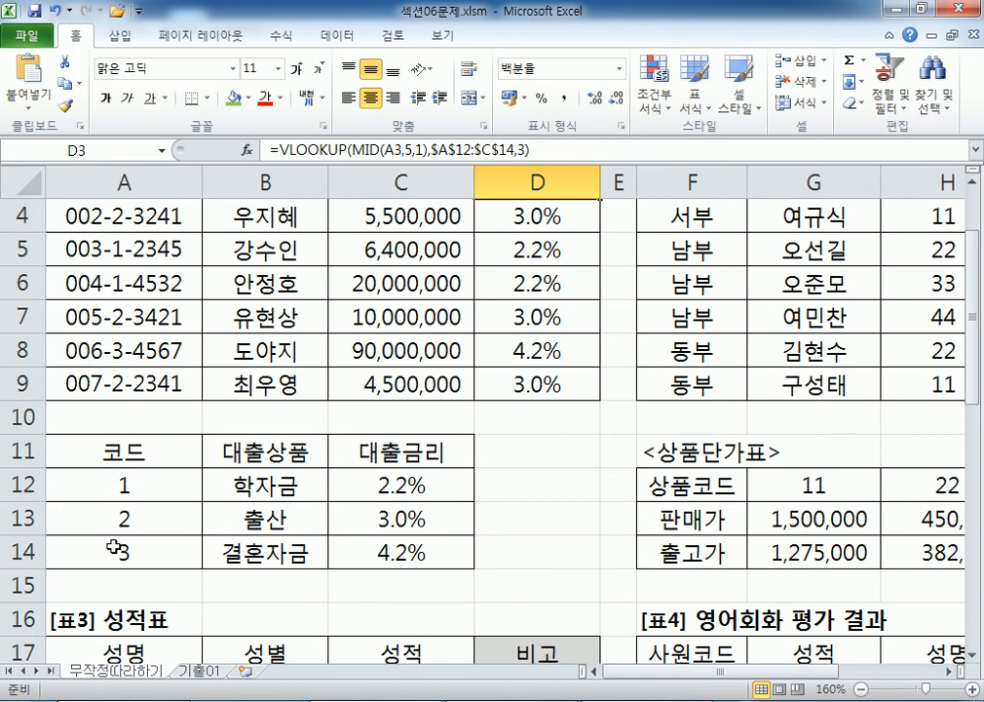
Change the middle digit of A4's 접수코드 to 5.
scroll(115, 547, "up", 1)
left_click(115, 315)
key("F2")
double_click(117, 314)
type("5")
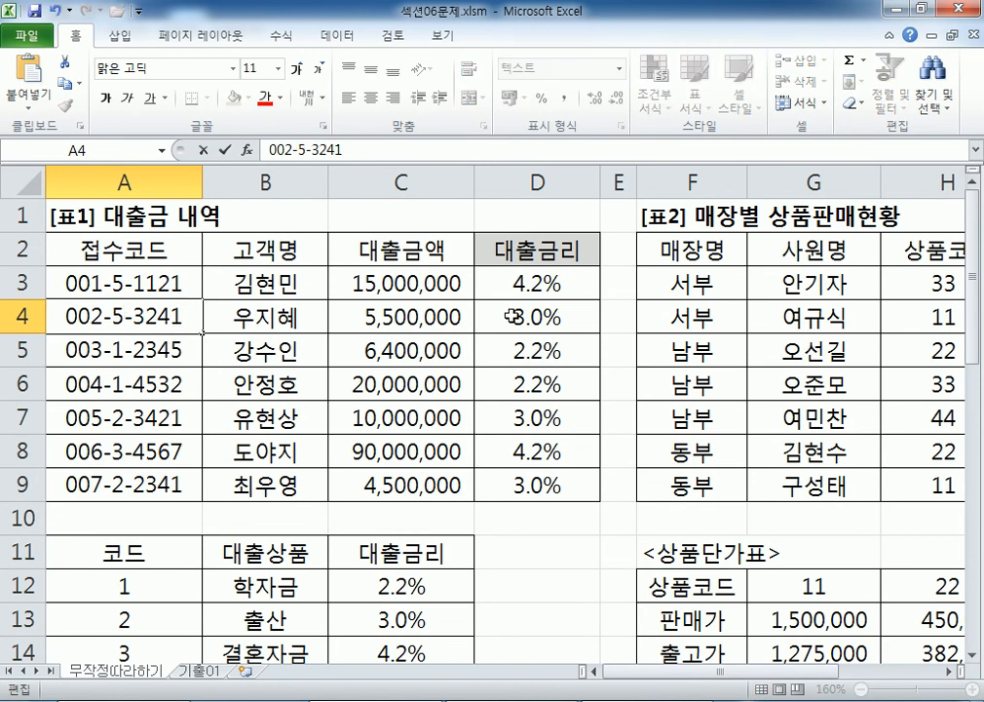
key("Return")
Compare the VLOOKUP formulas in D4 and D3, with and without FALSE, against the codes and rates in A11:C14.
left_click(449, 314)
scroll(161, 396, "down", 2)
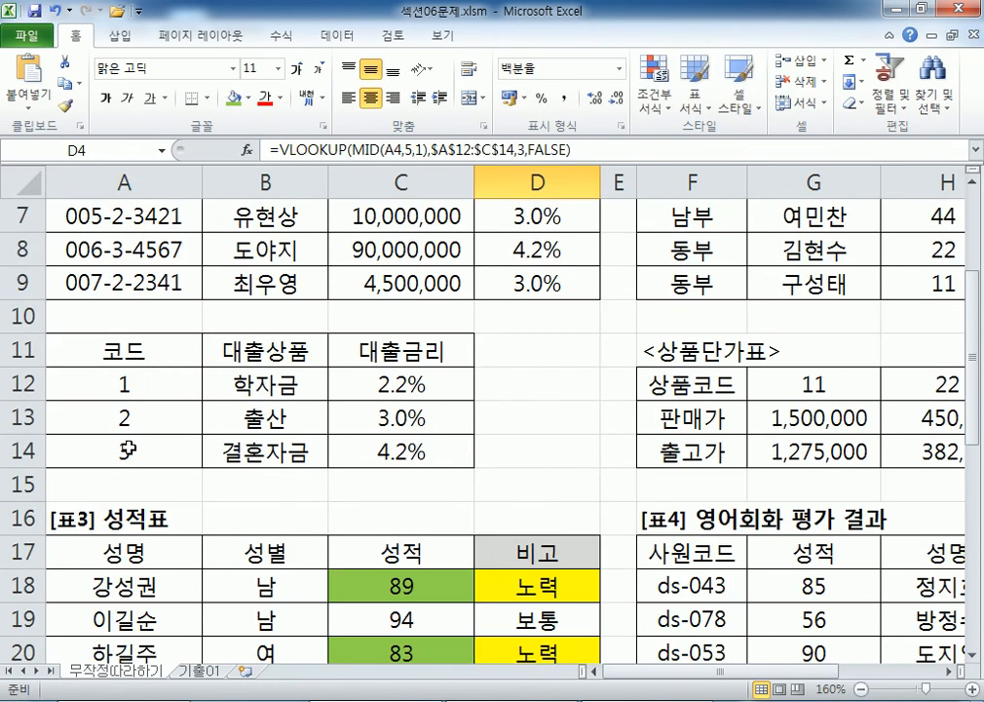
scroll(129, 441, "up", 2)
left_click(84, 311)
left_click(519, 319)
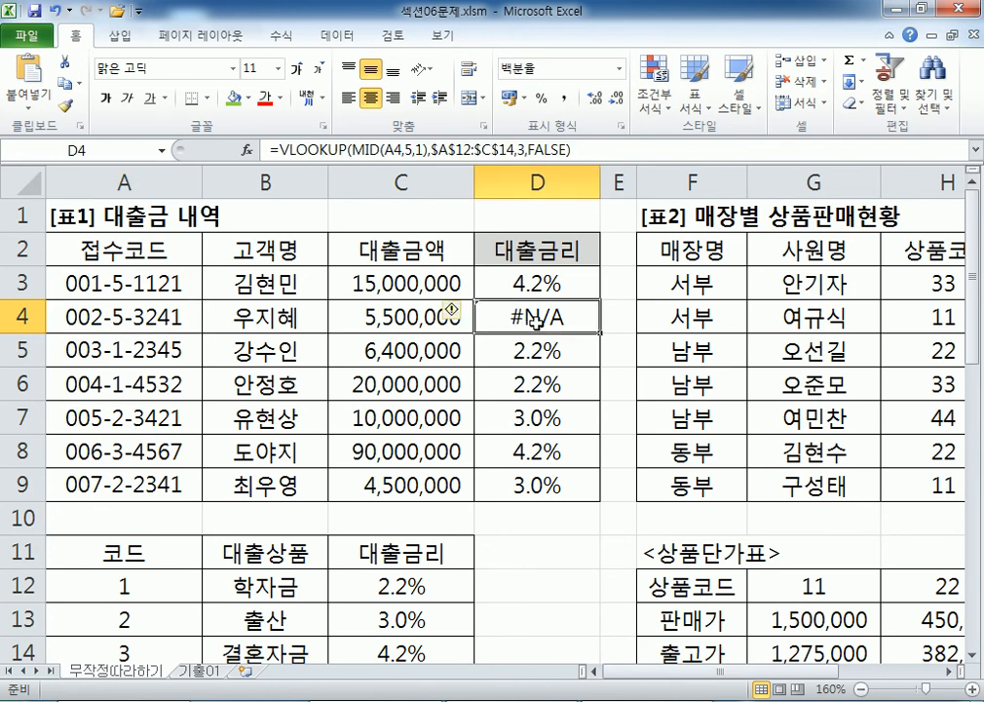
double_click(519, 320)
left_click_drag(707, 317, 768, 317)
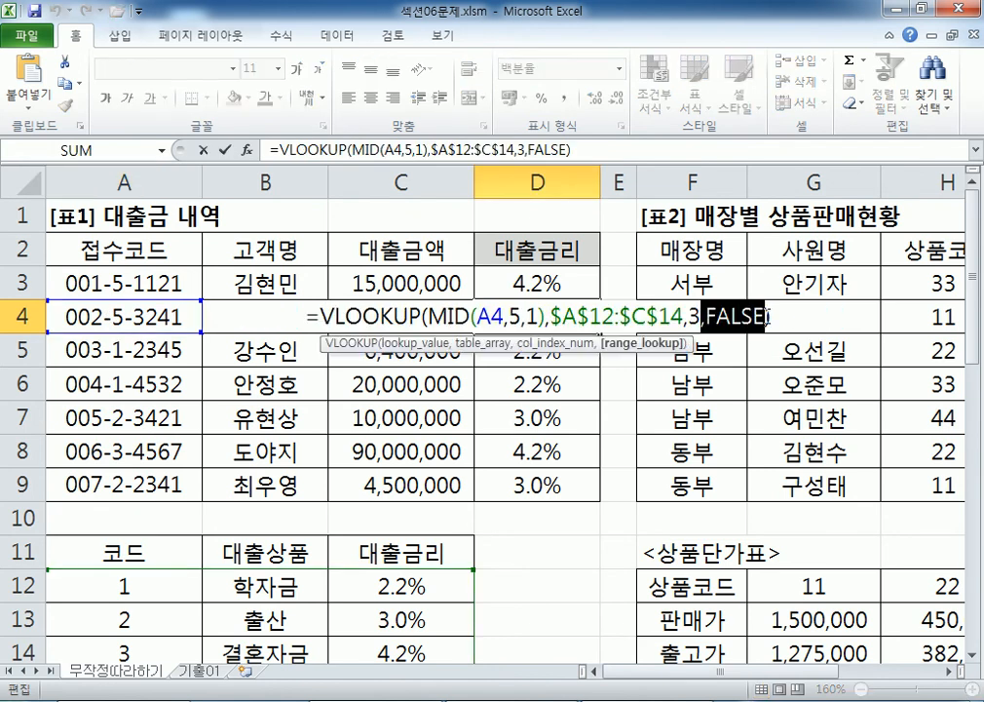
key("Escape")
double_click(551, 284)
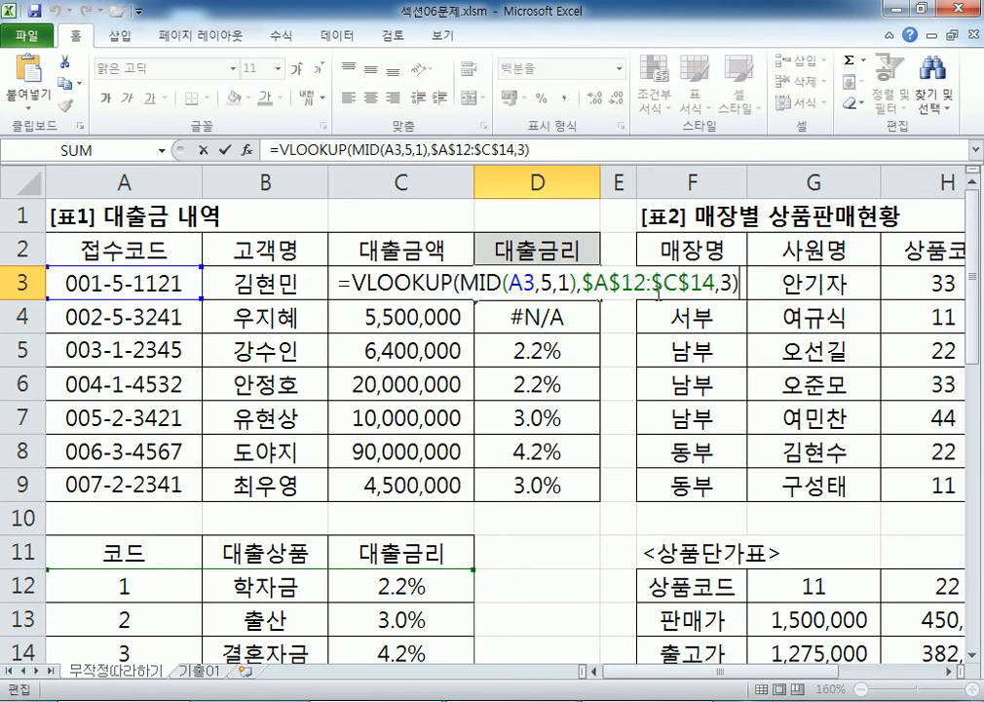
left_click(716, 287)
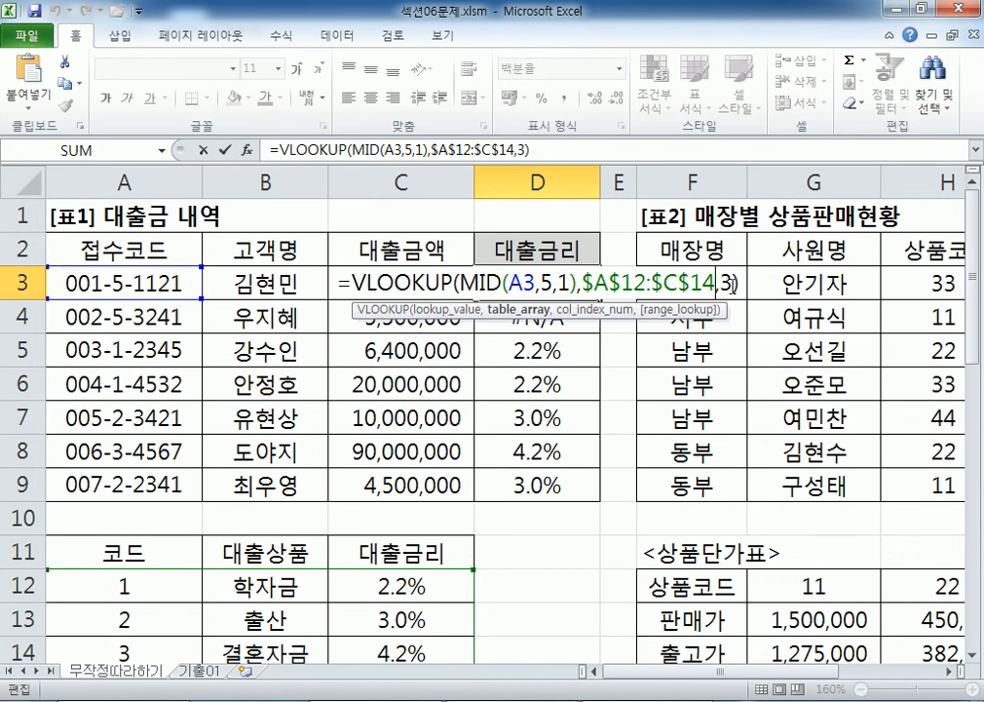
key("Escape")
scroll(127, 419, "down", 2)
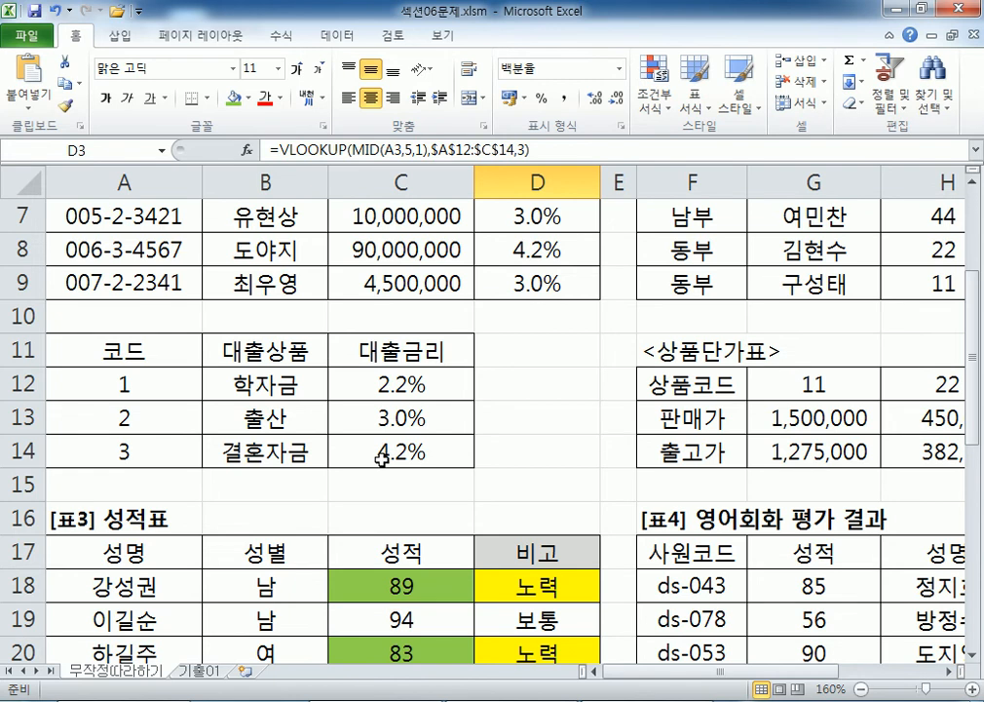
scroll(382, 455, "up", 2)
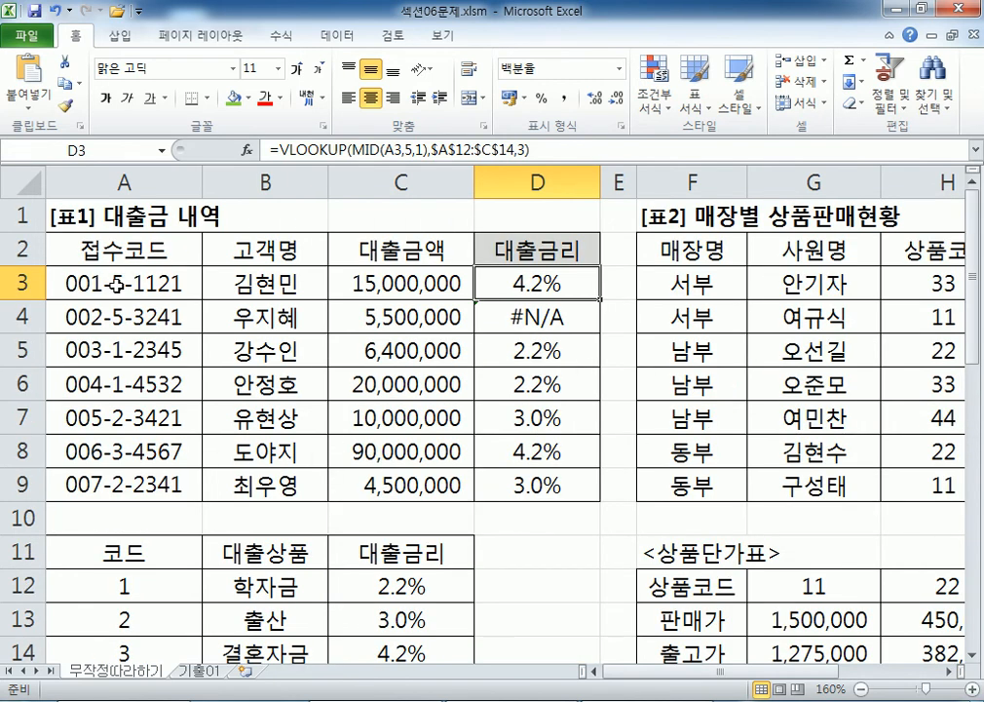
Add FALSE (정확히 일치) back as the last argument of D3's VLOOKUP formula.
double_click(560, 282)
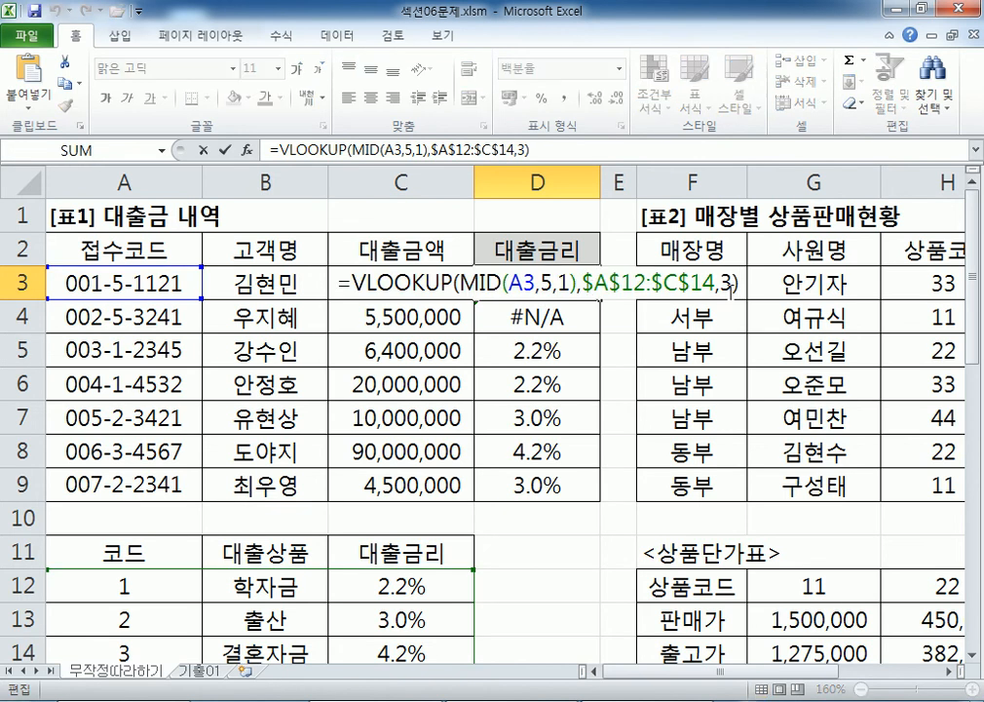
left_click(733, 283)
type(",")
key("Down")
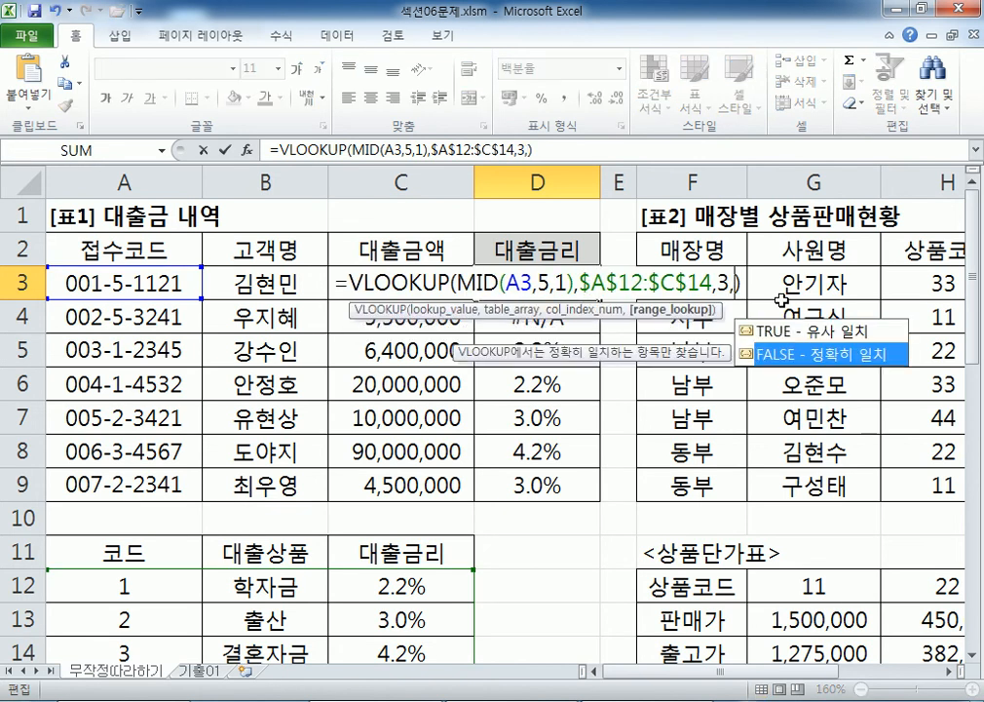
key("Tab")
key("Return")
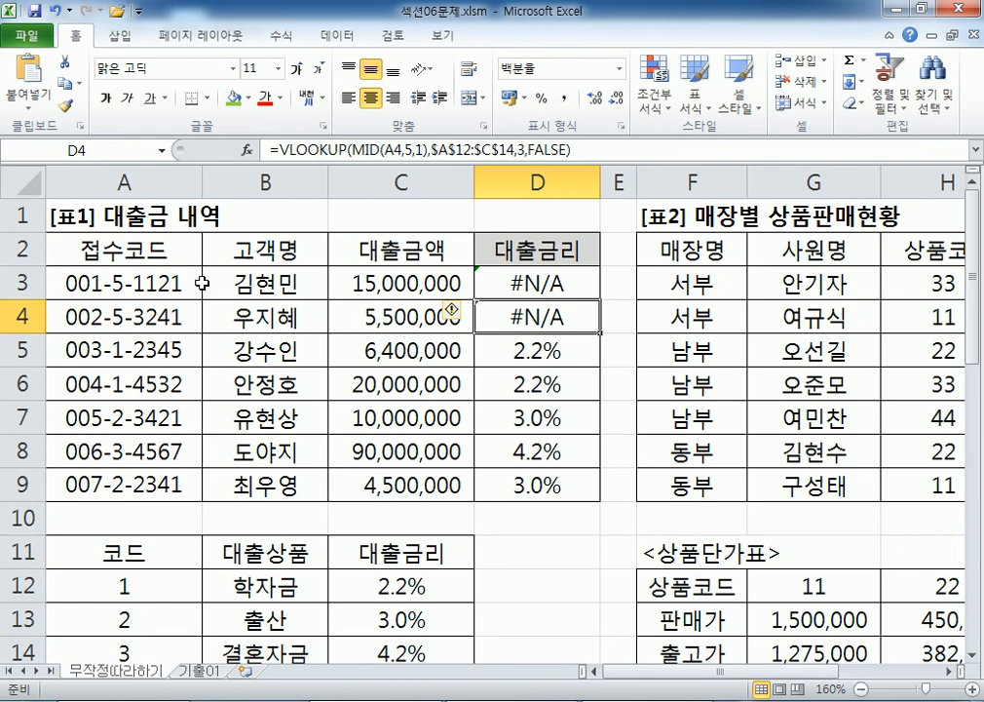
Set the middle digit of the 접수코드 in both A3 and A4 to 3.
double_click(117, 283)
double_click(117, 283)
type("3")
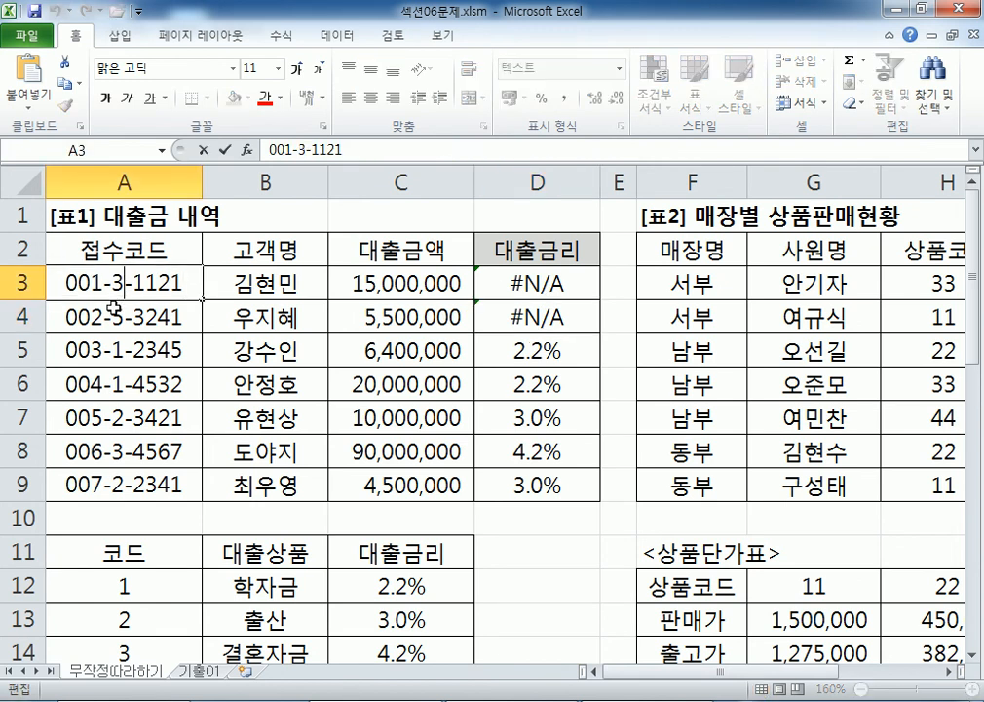
key("Return")
double_click(118, 317)
double_click(118, 317)
type("3")
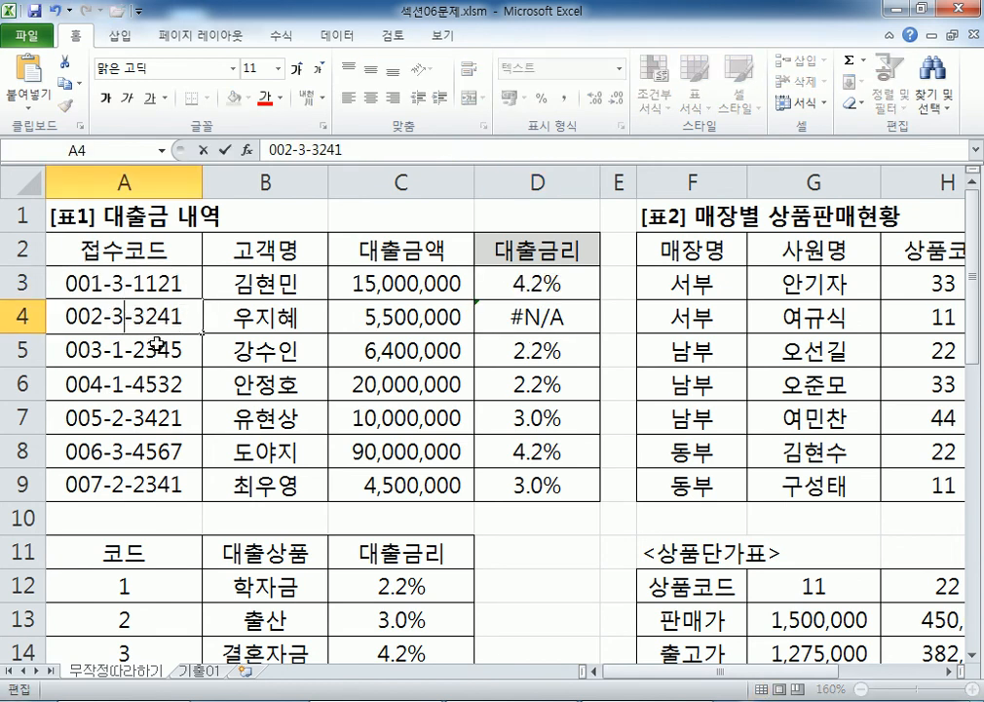
key("Return")
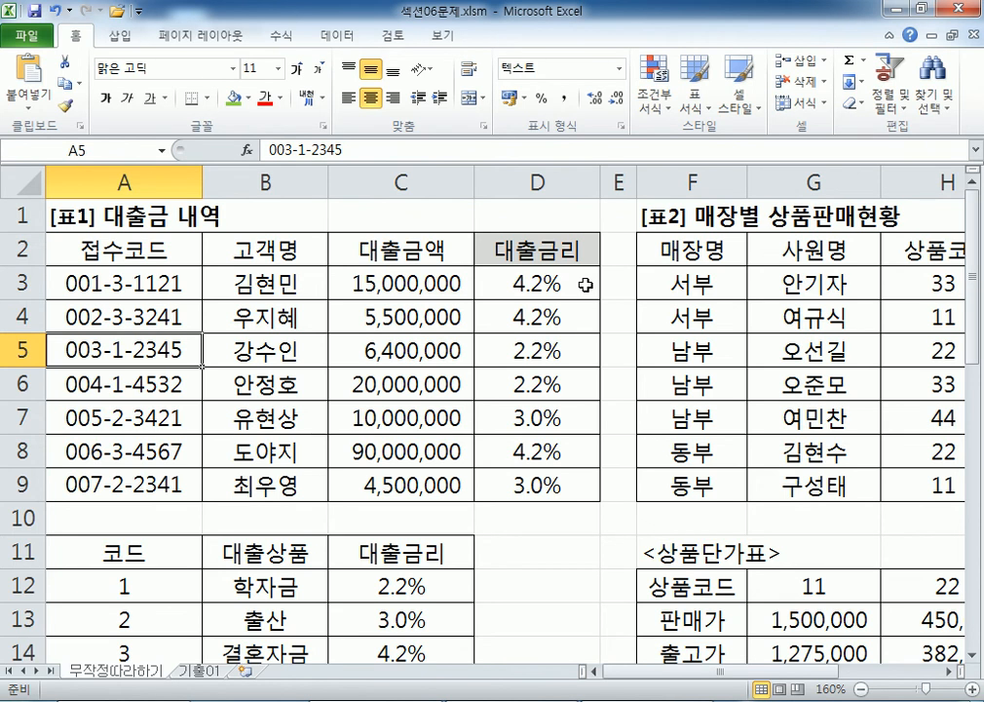
Review the loan code table, return to the 기출01 sheet, and examine the TRUE argument in J3's HLOOKUP formula.
scroll(132, 323, "down", 2)
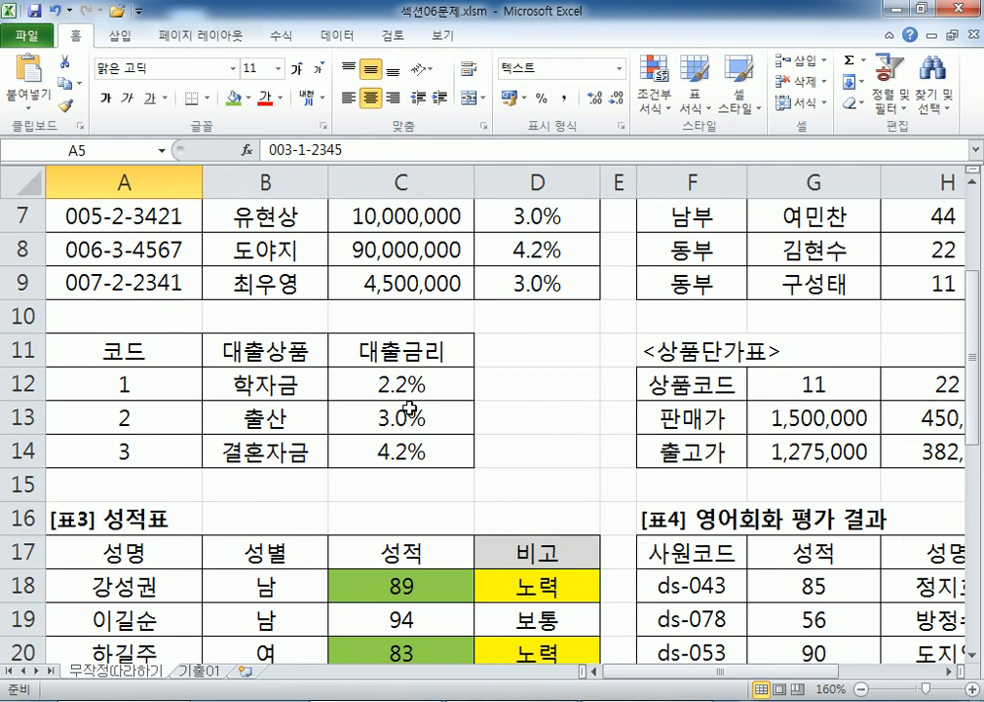
scroll(419, 402, "up", 1)
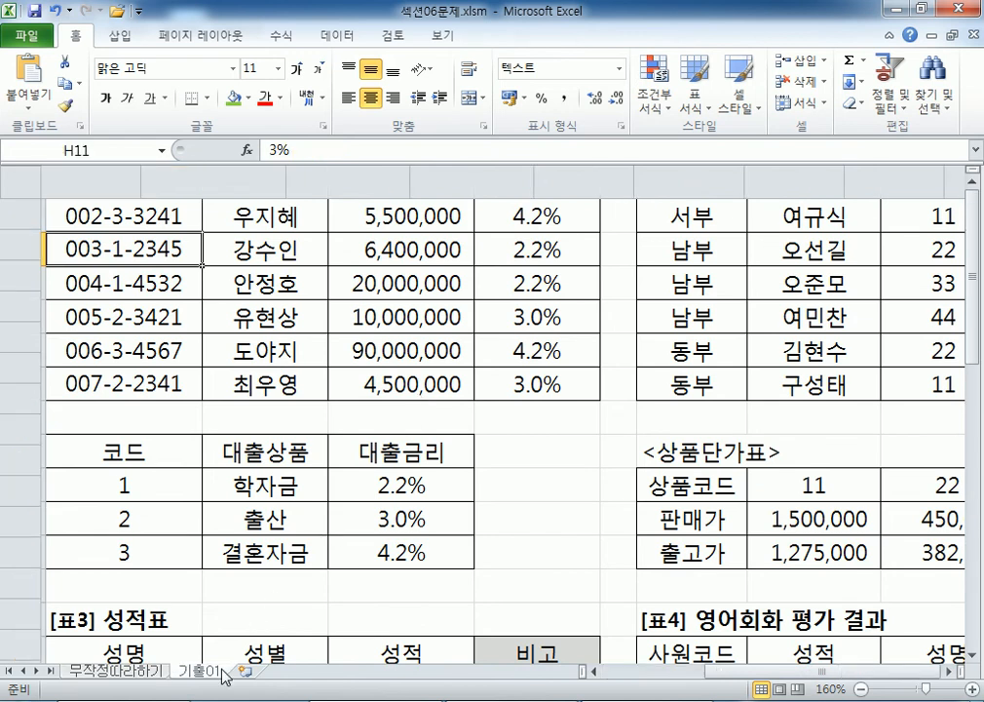
left_click(201, 671)
left_click(582, 282)
double_click(583, 281)
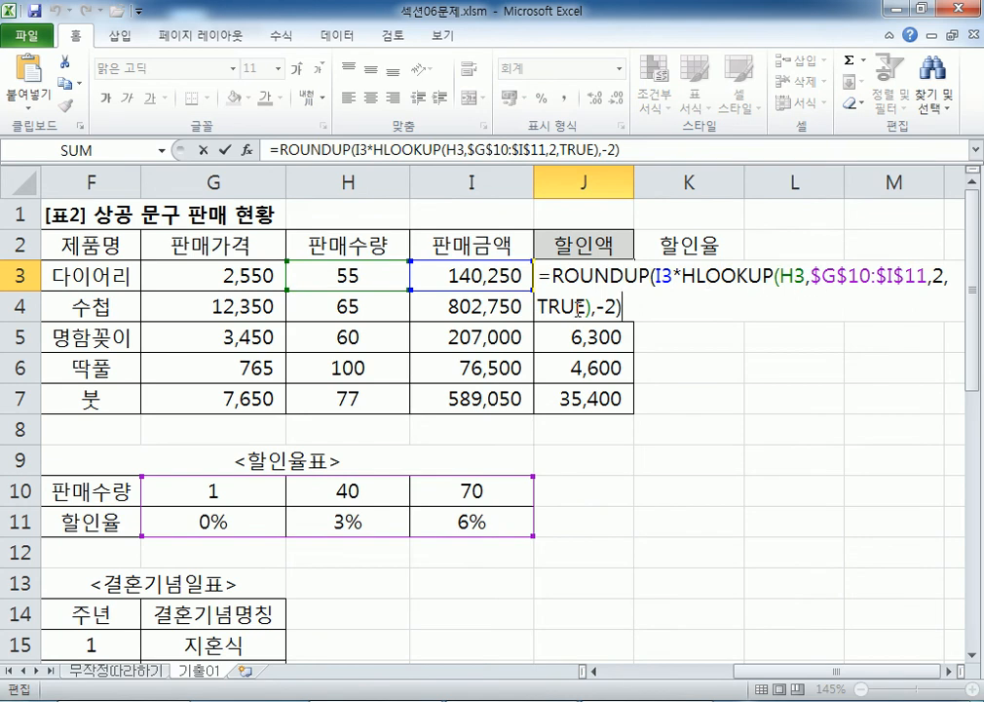
left_click_drag(586, 307, 555, 307)
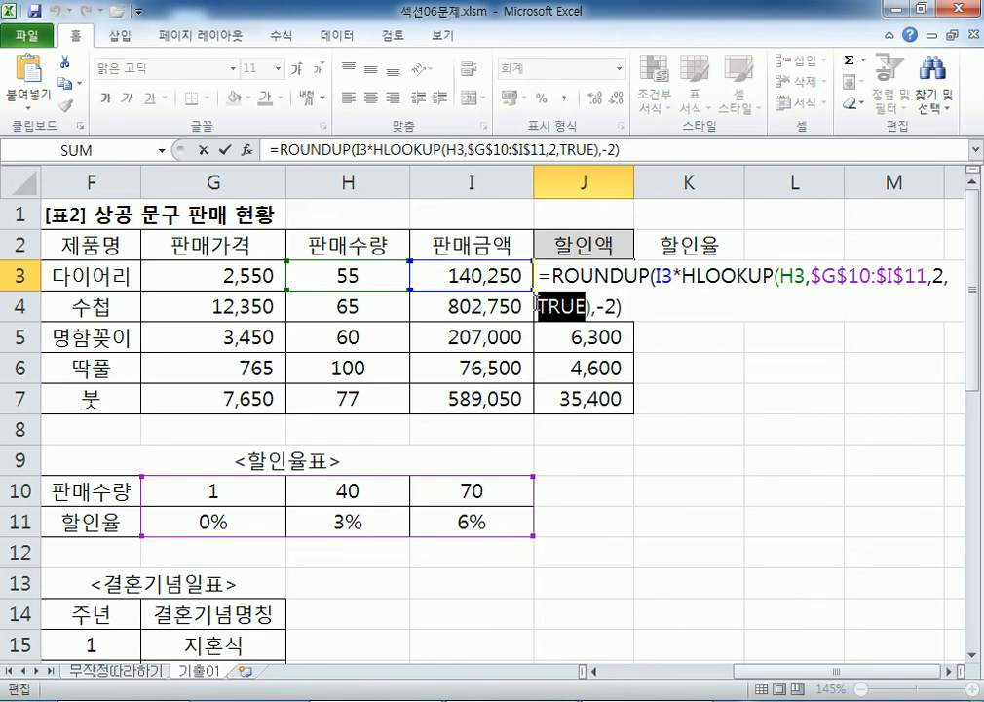
Try FALSE instead of TRUE as the HLOOKUP range_lookup argument in J3, and undo the change.
left_click_drag(535, 304, 532, 303)
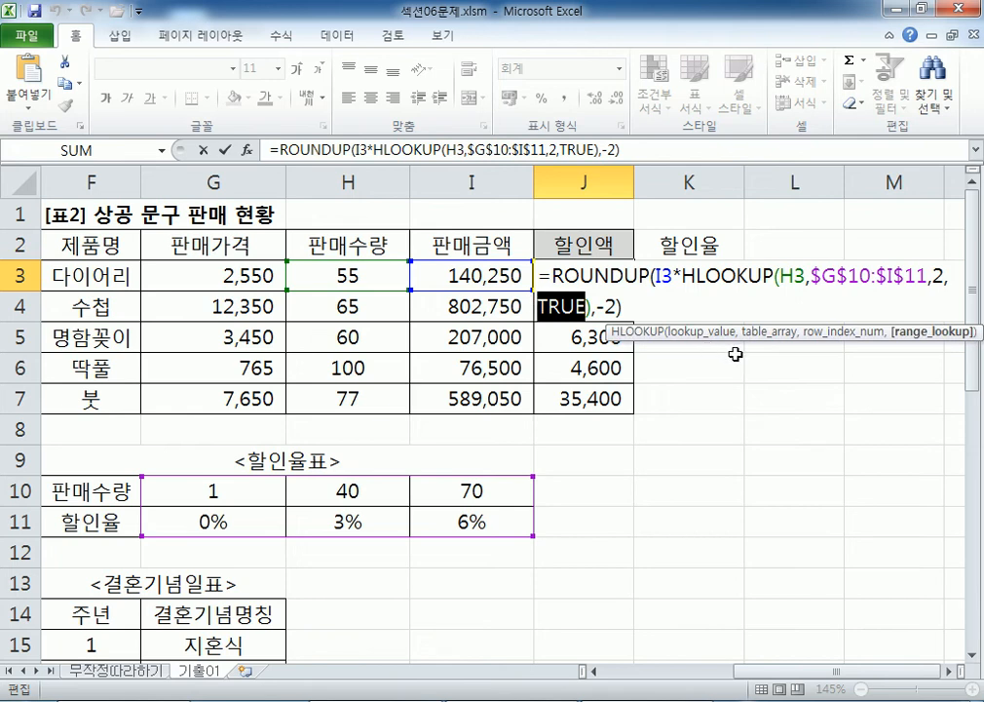
left_click(946, 282)
key("Delete")
key("Delete")
key("Delete")
key("Delete")
key("BackSpace")
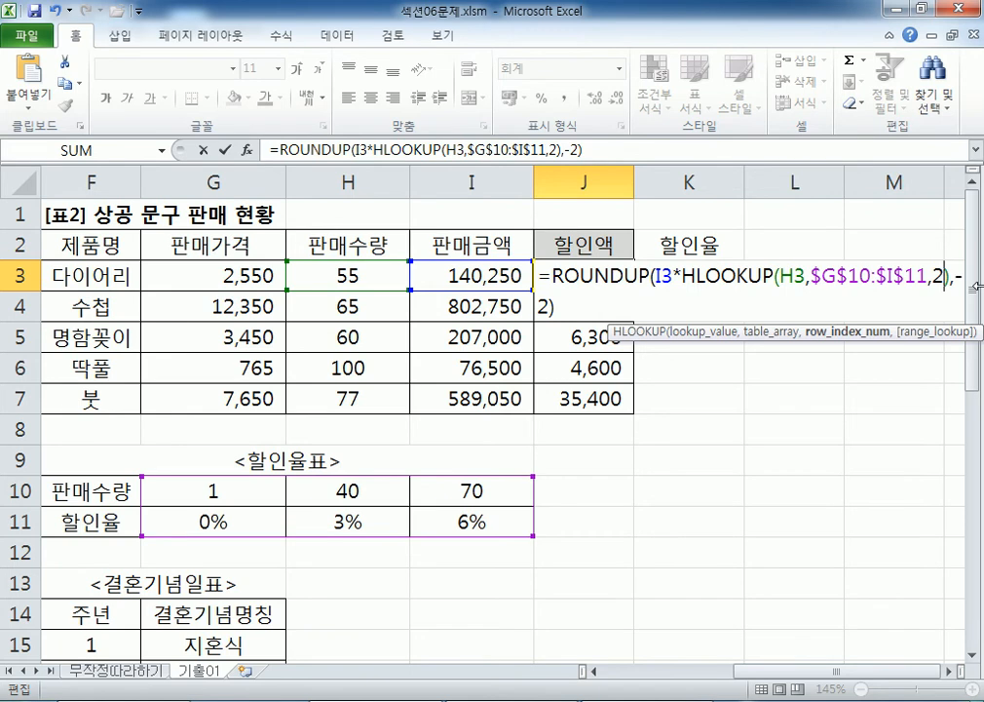
type(",")
key("Down")
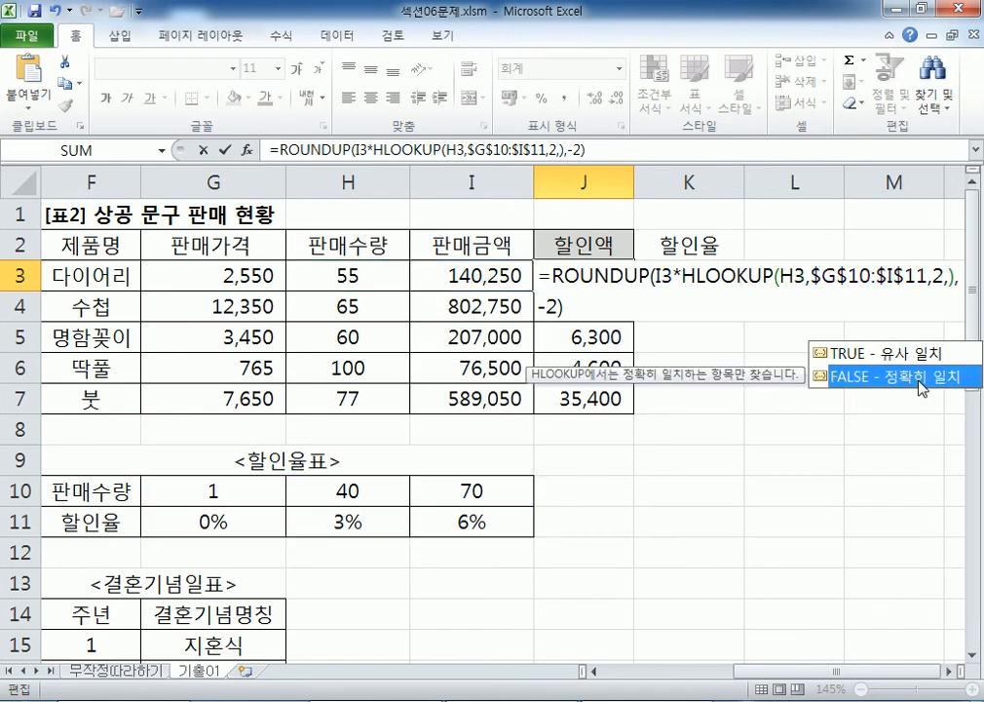
key("Tab")
key("Return")
key("Up")
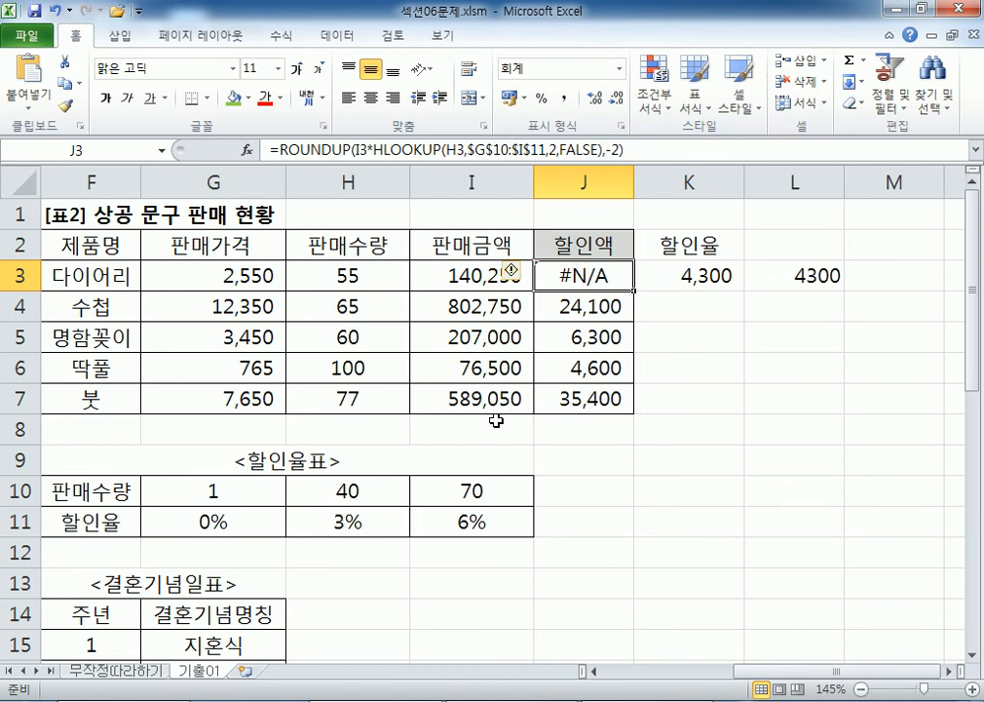
key("ctrl+z")
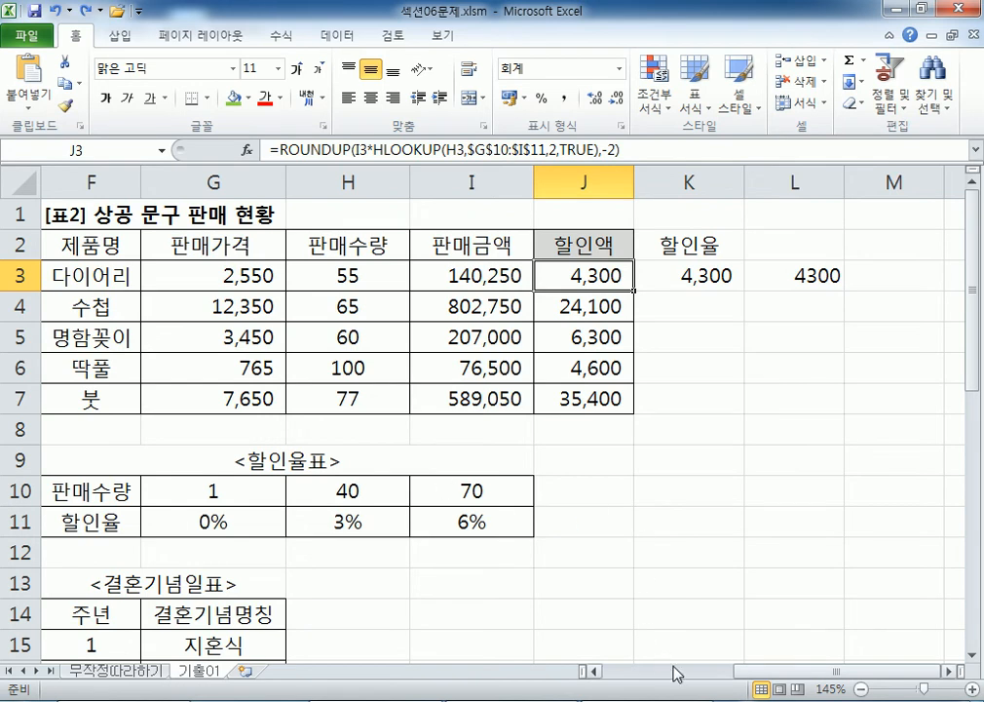
Enter the headers 점수 in O2 and 평가 in P2.
left_click(950, 671)
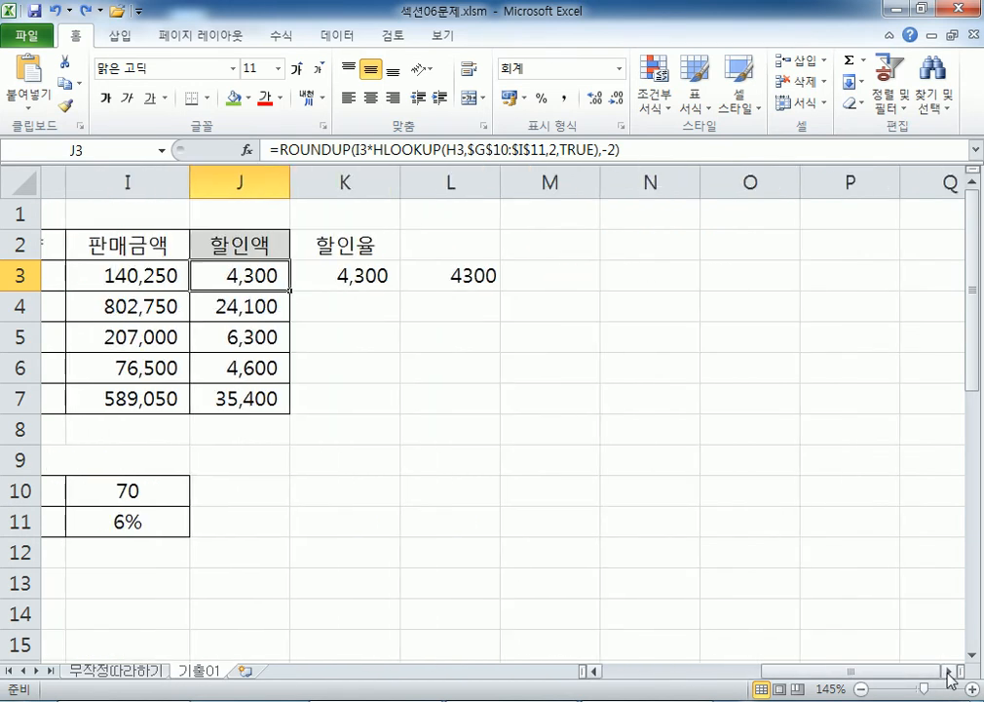
left_click(513, 277)
type("WJATN")
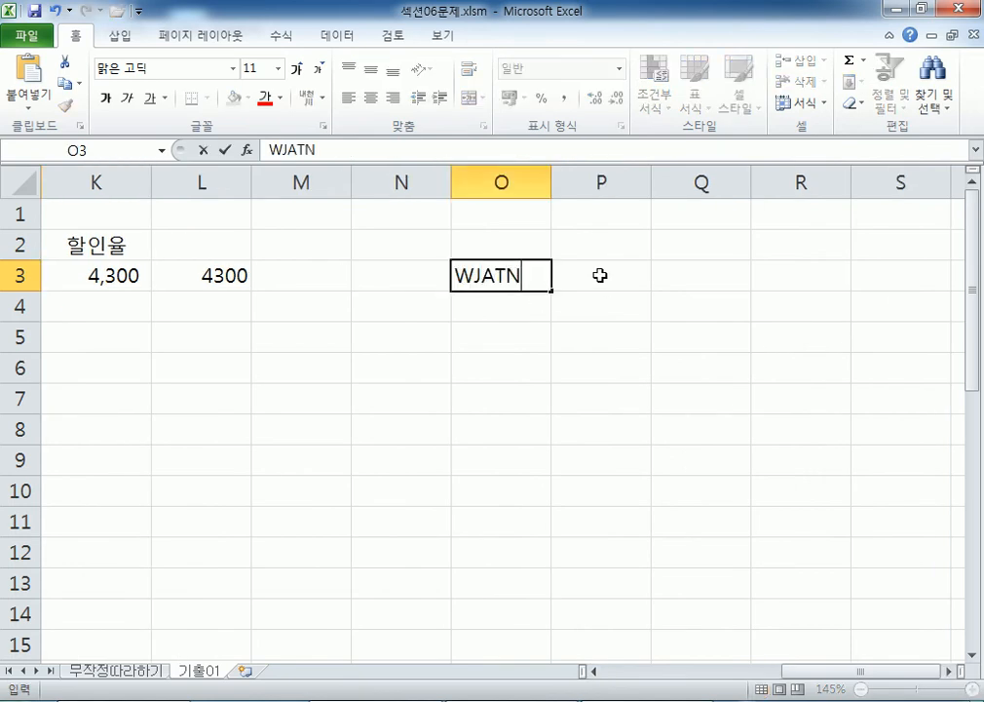
key("Return")
key("Up")
key("Up")
type("점수")
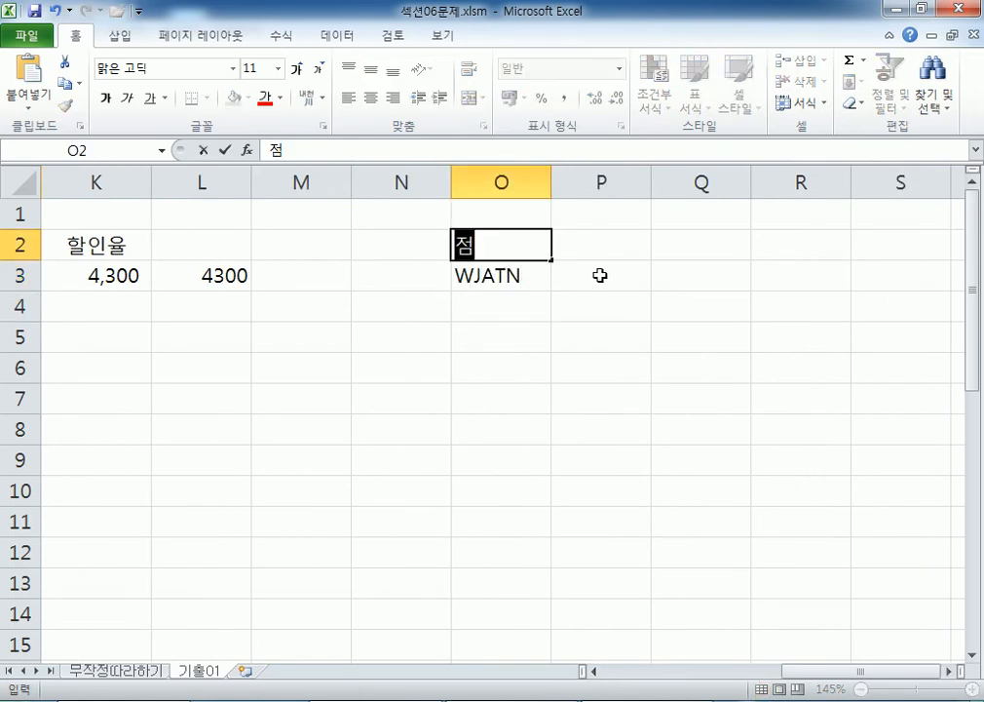
key("Tab")
type("펴ㅇ가")
key("Return")
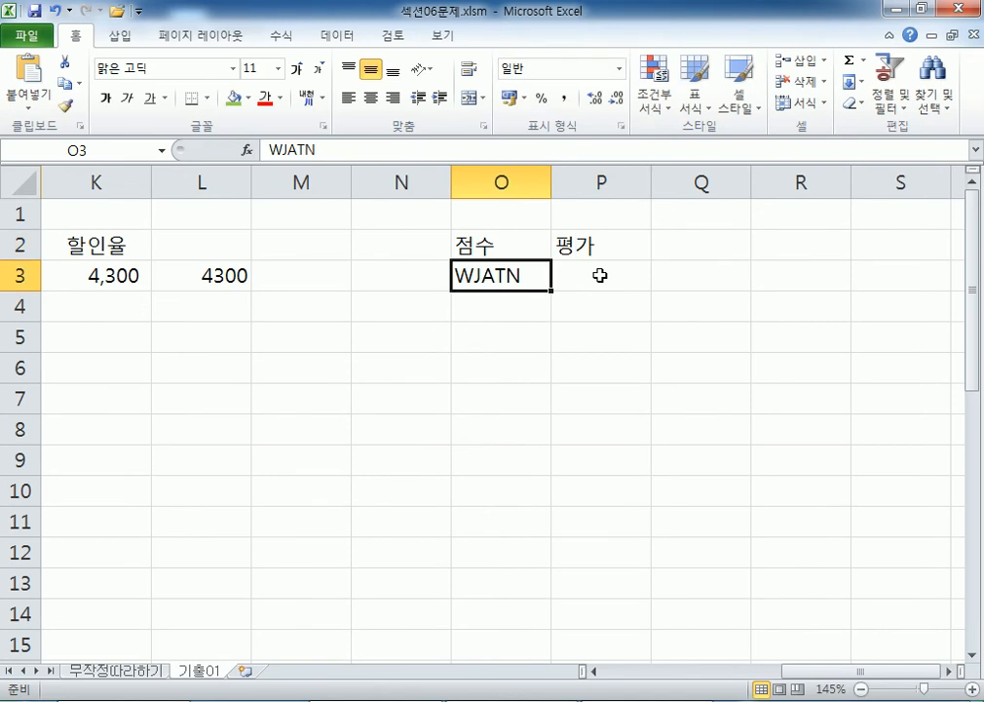
Enter the scores 95, 85, 70, 80, 65 and 45 down O3:O8.
type("95")
key("Return")
type("85")
key("Return")
type("70")
key("Return")
type("80")
key("Return")
type("65")
key("Return")
type("45")
key("Return")
Begin a nested IF formula in P3 that grades O3 as "A" from 90 and "B" from 80.
key("Up")
key("Up")
key("Up")
key("Up")
key("Up")
key("Up")
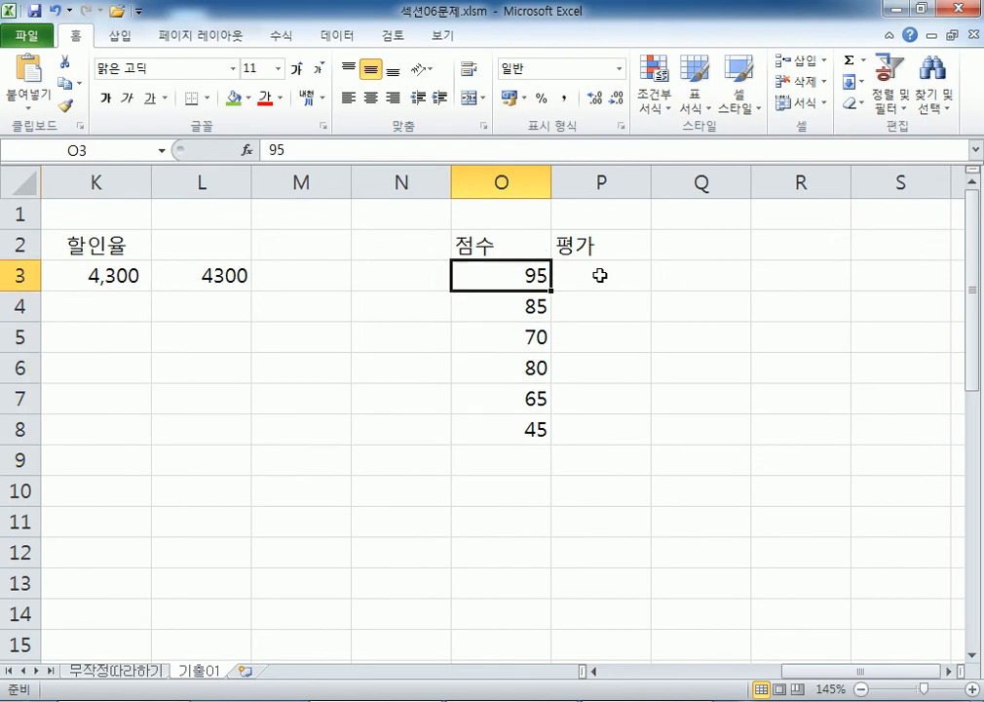
key("Right")
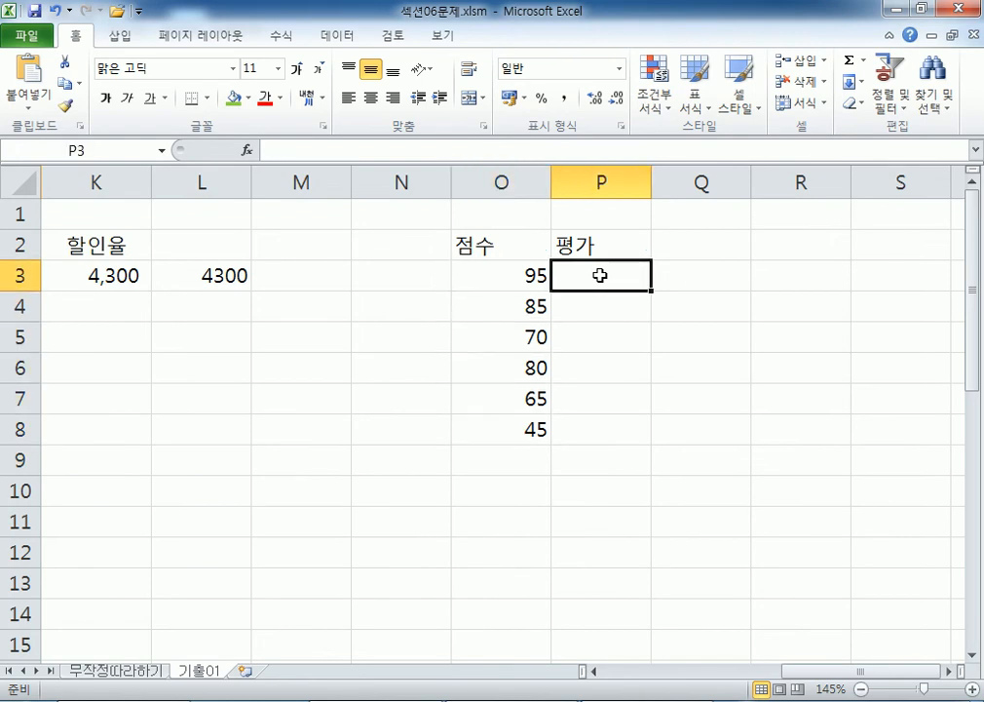
type("=IF(")
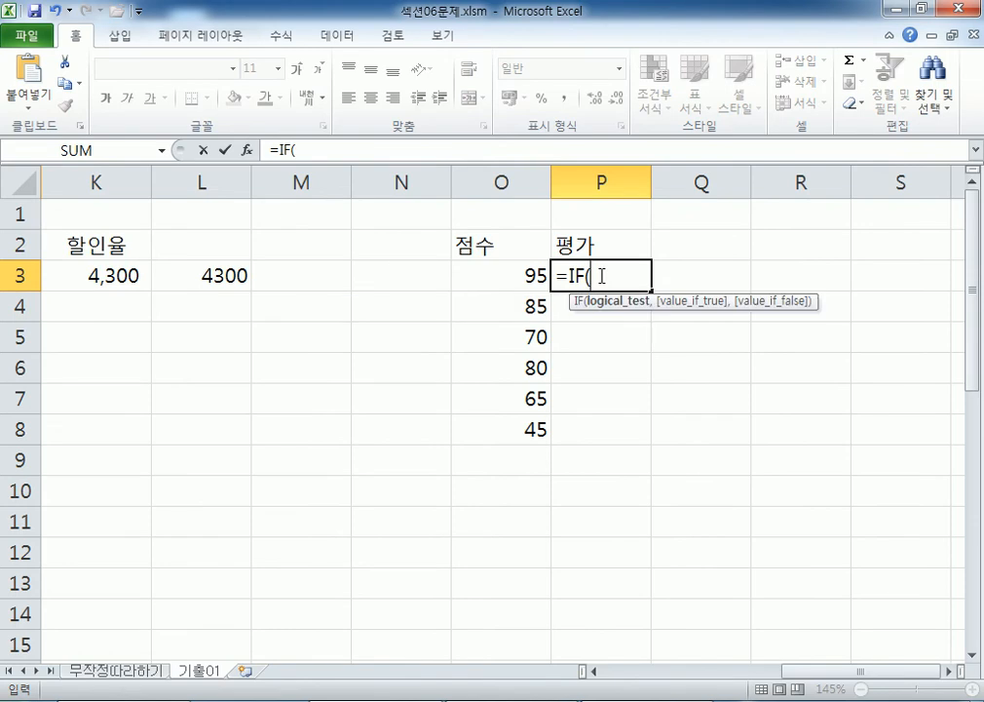
key("Left")
type(">=")
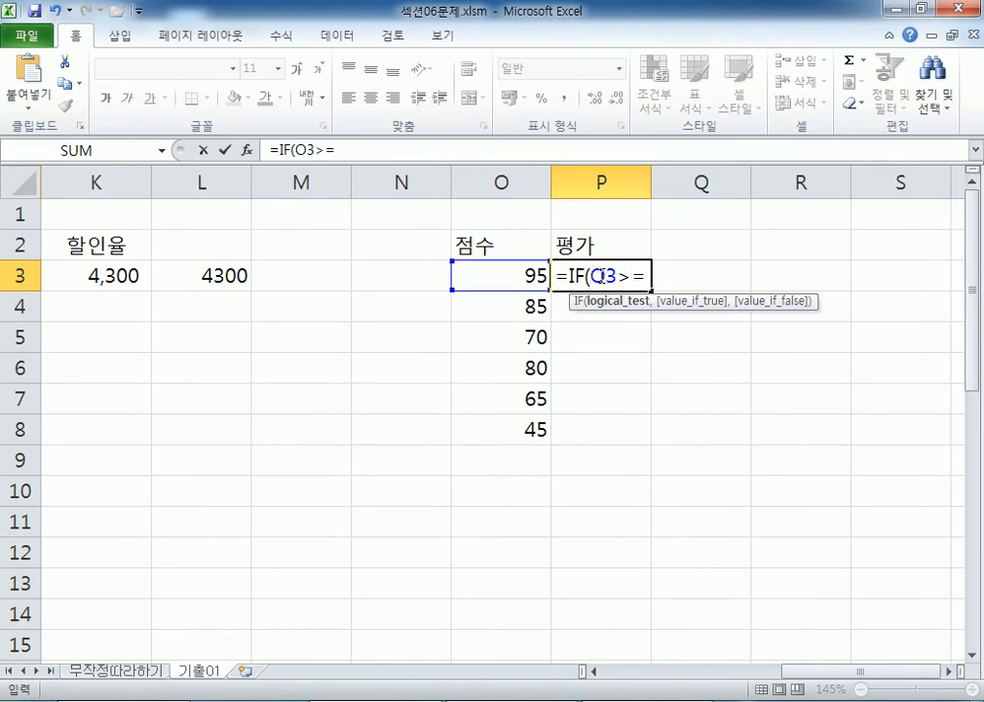
type("90,\"A\",")
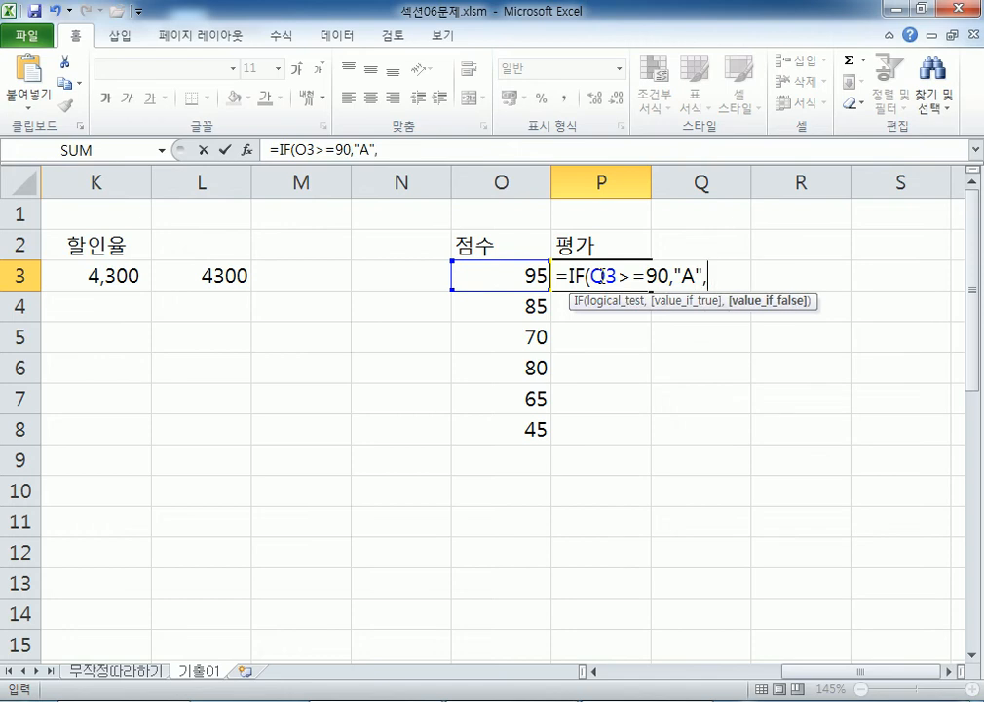
type("IF(")
key("Left")
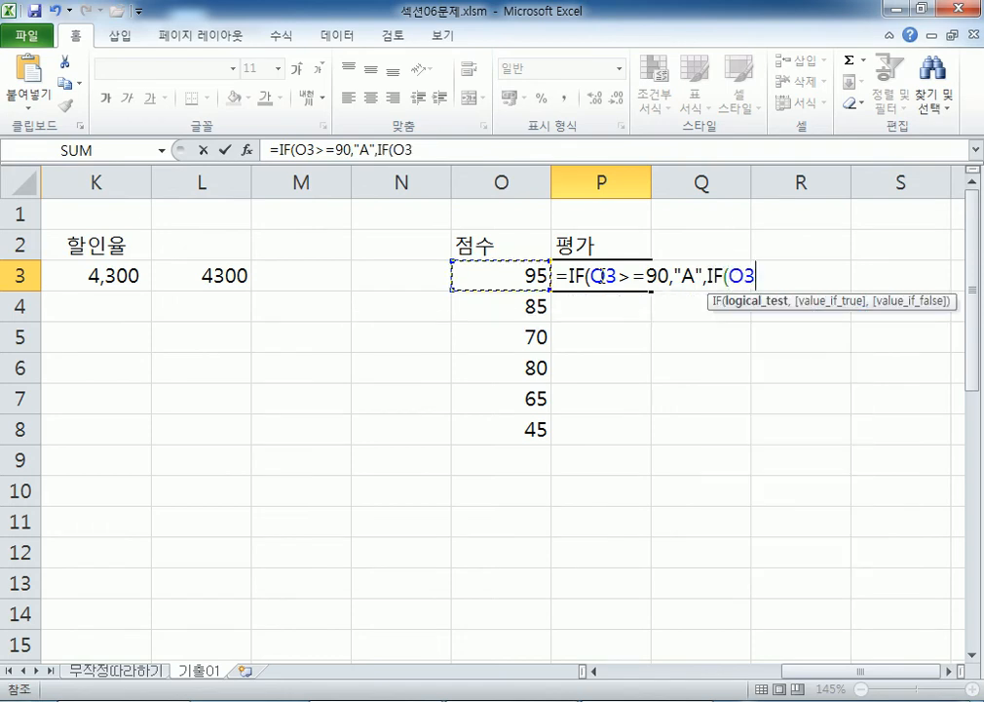
type(">=80,\"B\",")
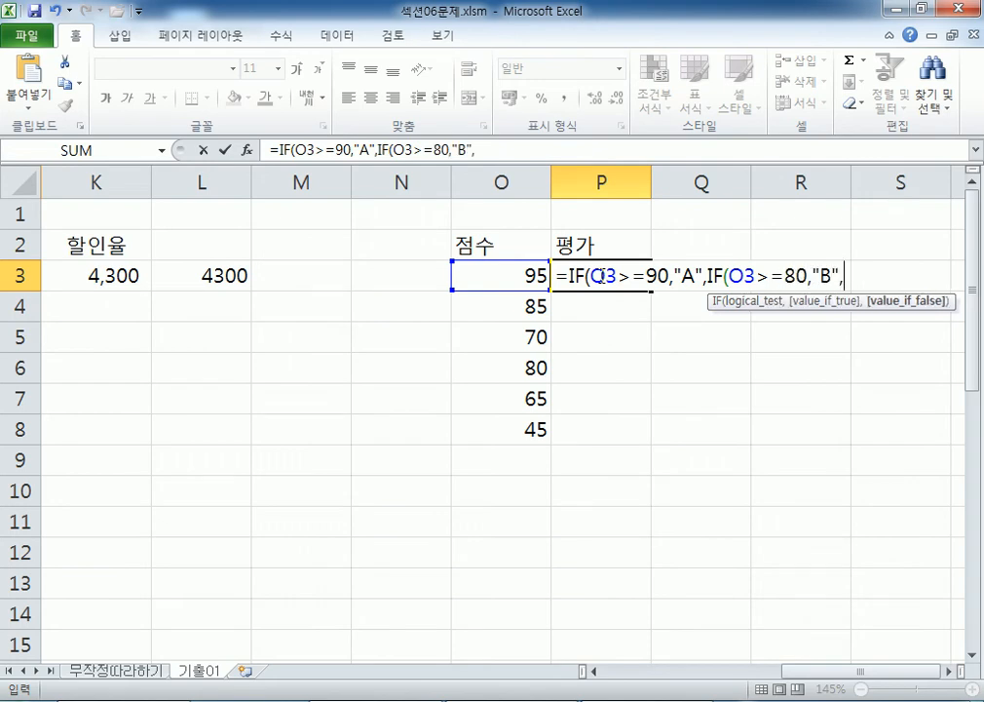
Add a nested IF to the P3 formula that returns "C" when O3>=70.
type("IF(")
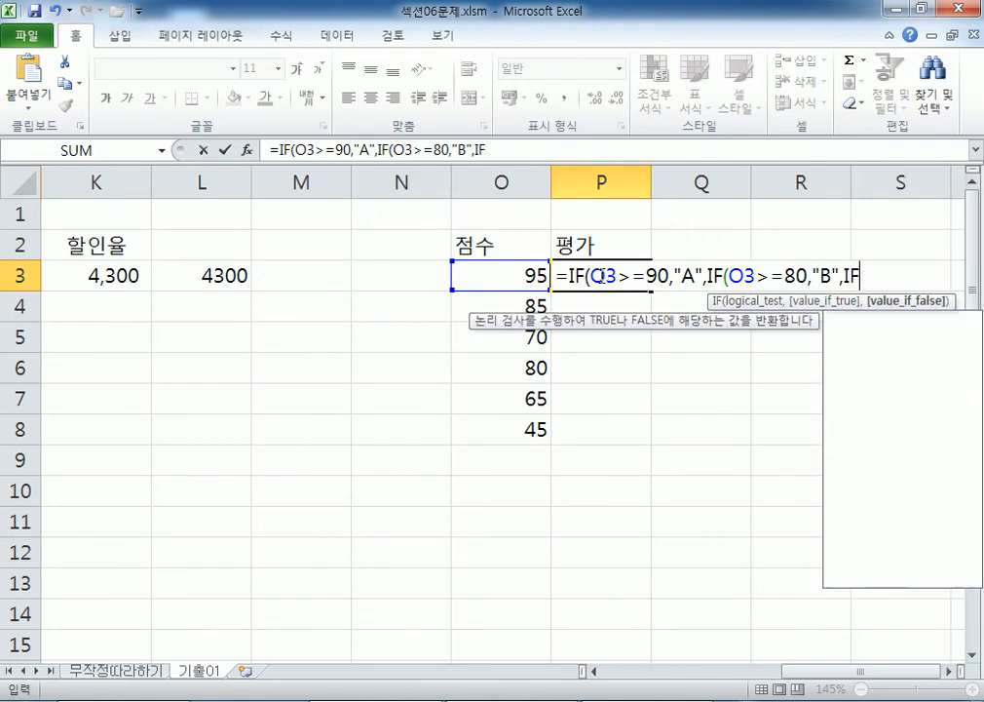
type("O3>")
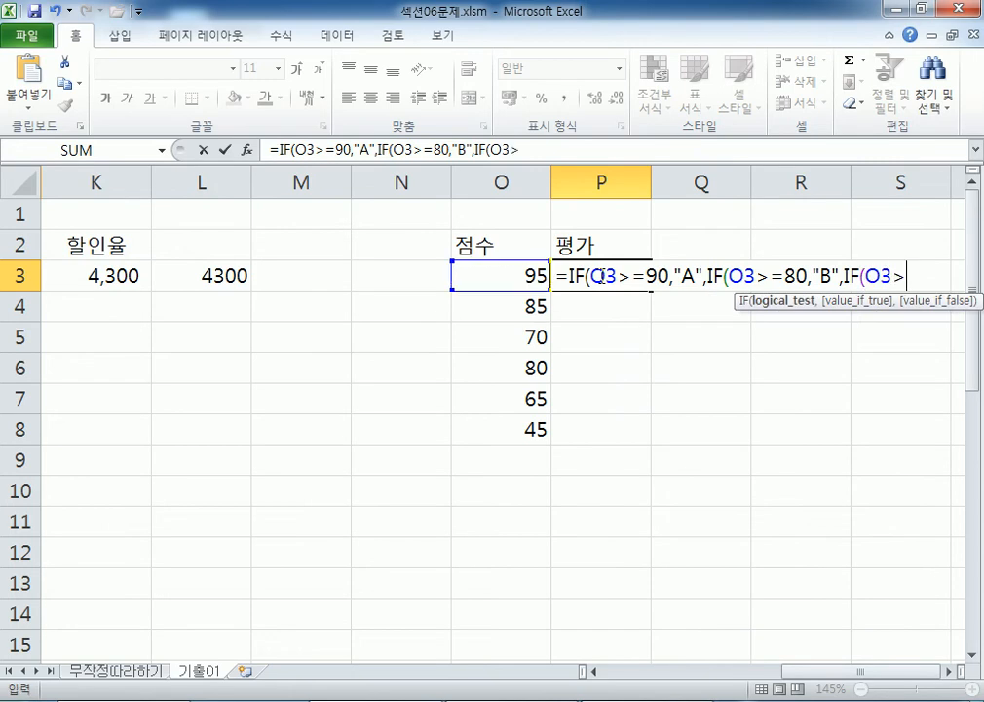
type("=70M,")
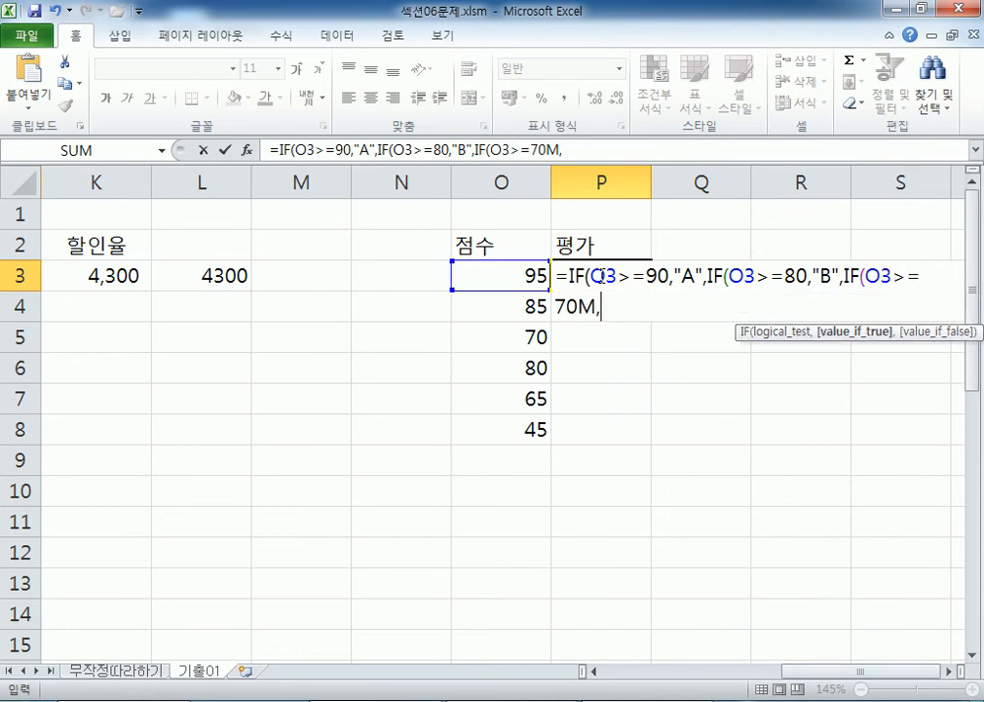
key("BackSpace")
key("BackSpace")
type(".")
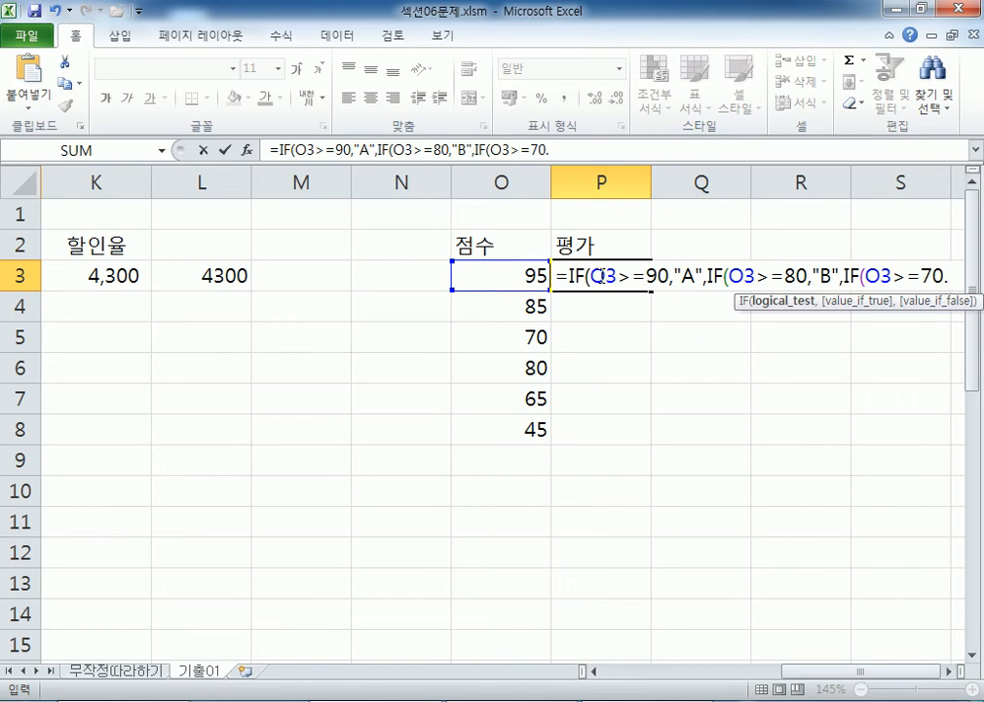
key("BackSpace")
type(",\"C\",")
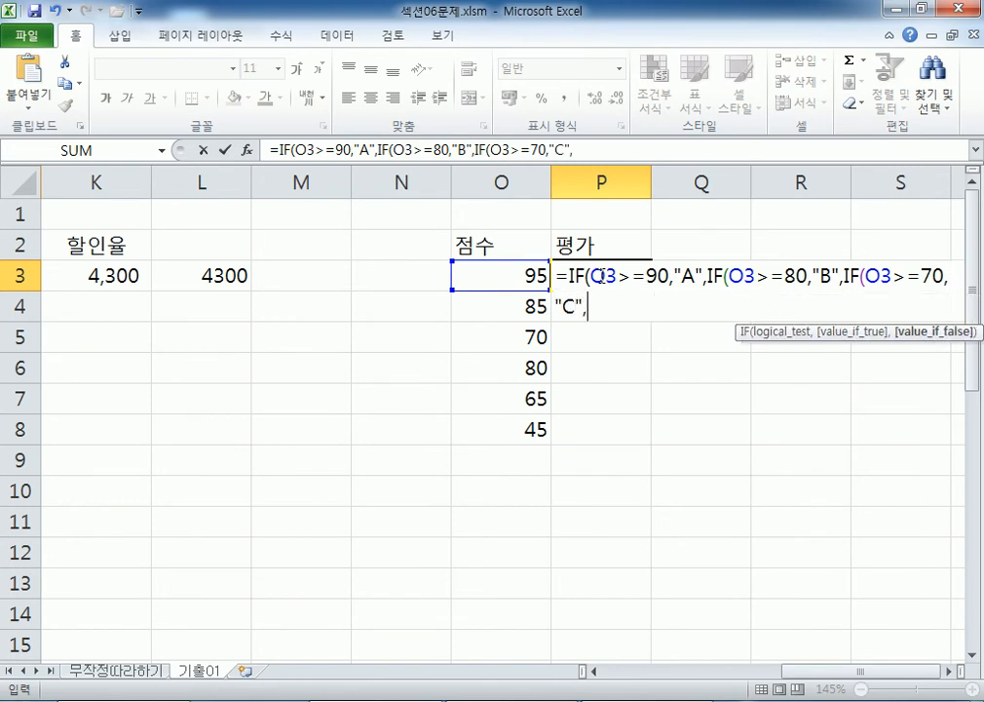
Complete the P3 formula with a nested IF returning "D" when O3>=60 and "F" otherwise.
type("IF")
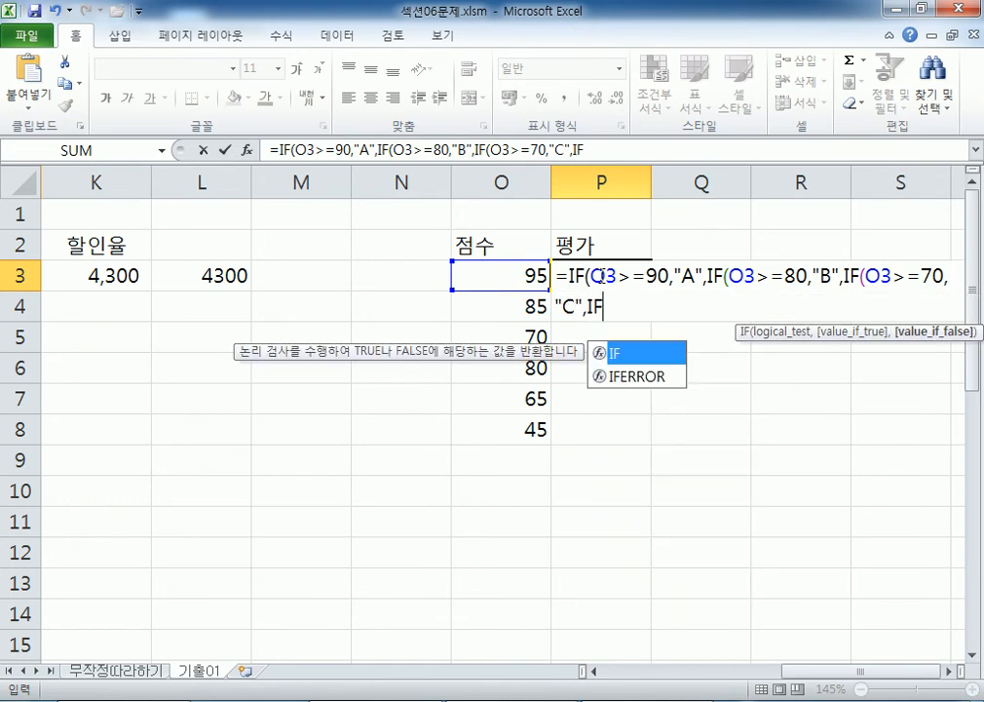
key("Return")
key("Return")
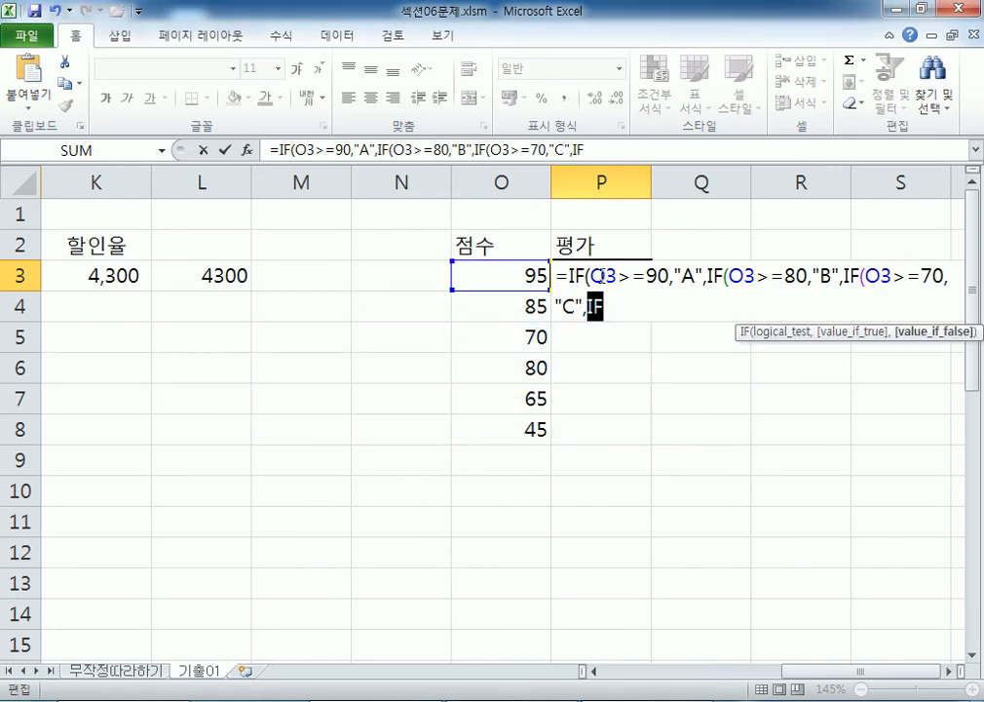
type("(")
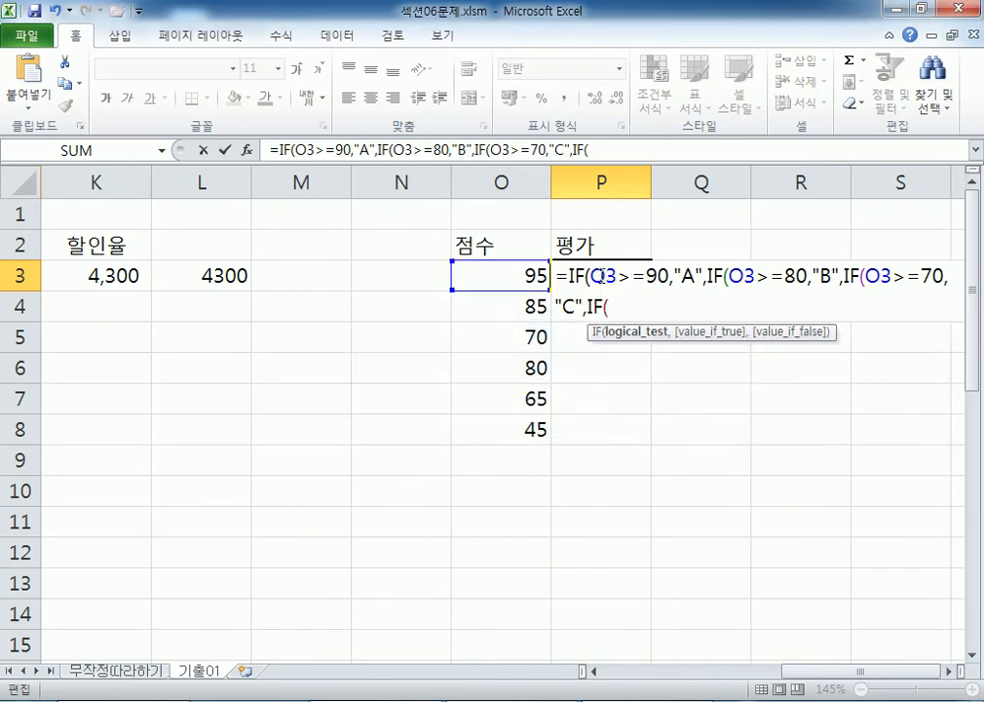
left_click(478, 276)
type(">=60,\"D")
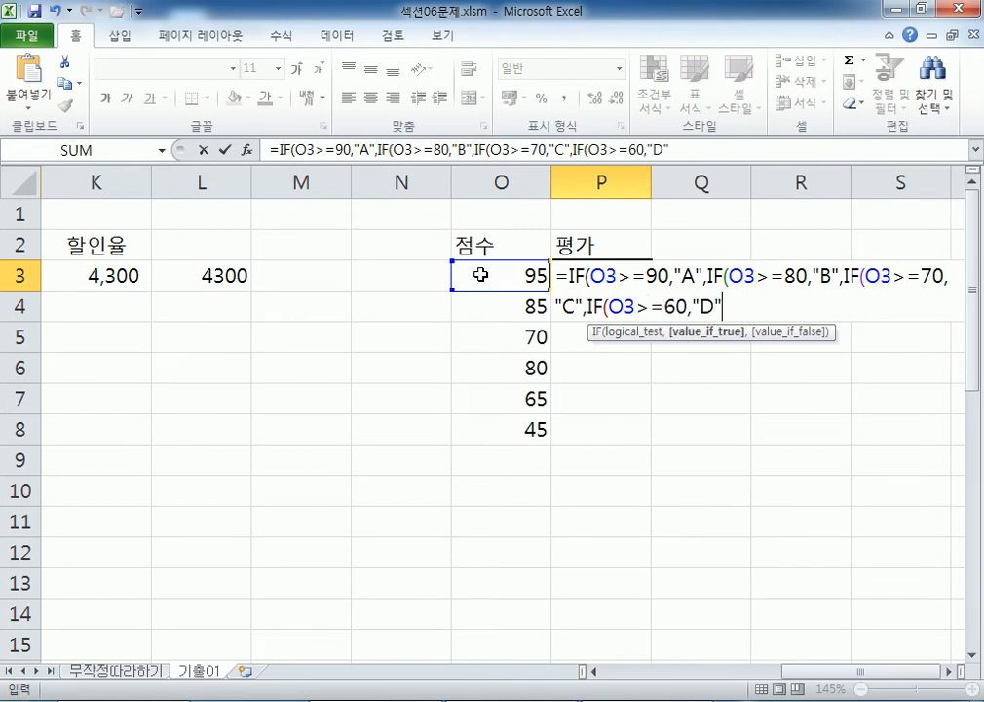
type("\",\"F\"))))")
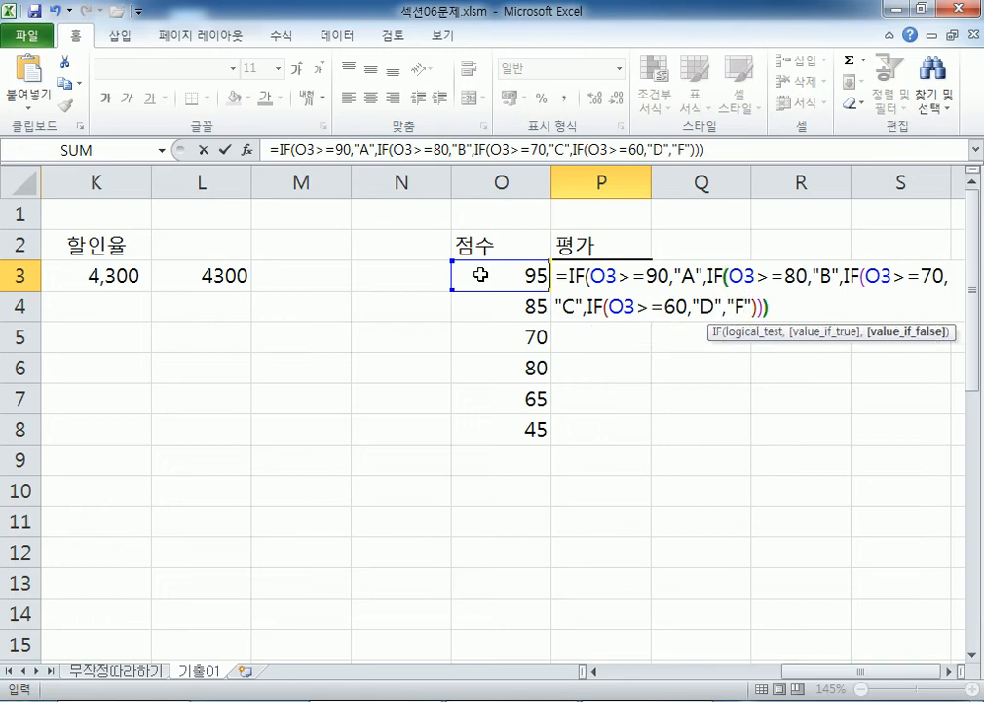
key("Return")
key("Up")
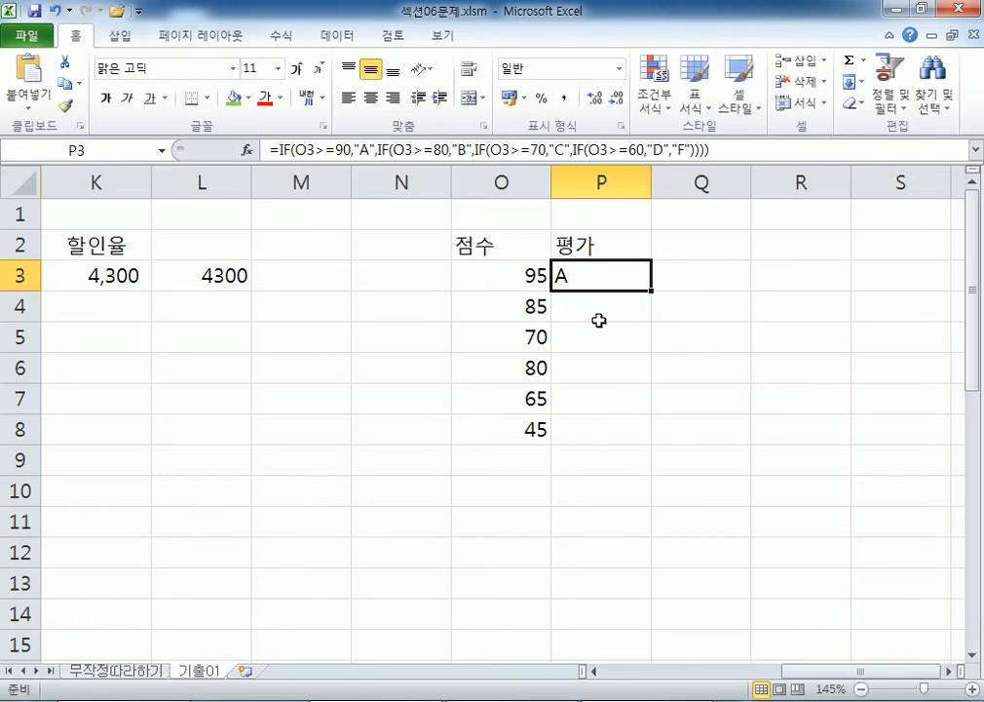
Fill the grading formula from P3 down to P8.
left_click(655, 286)
left_click(647, 287)
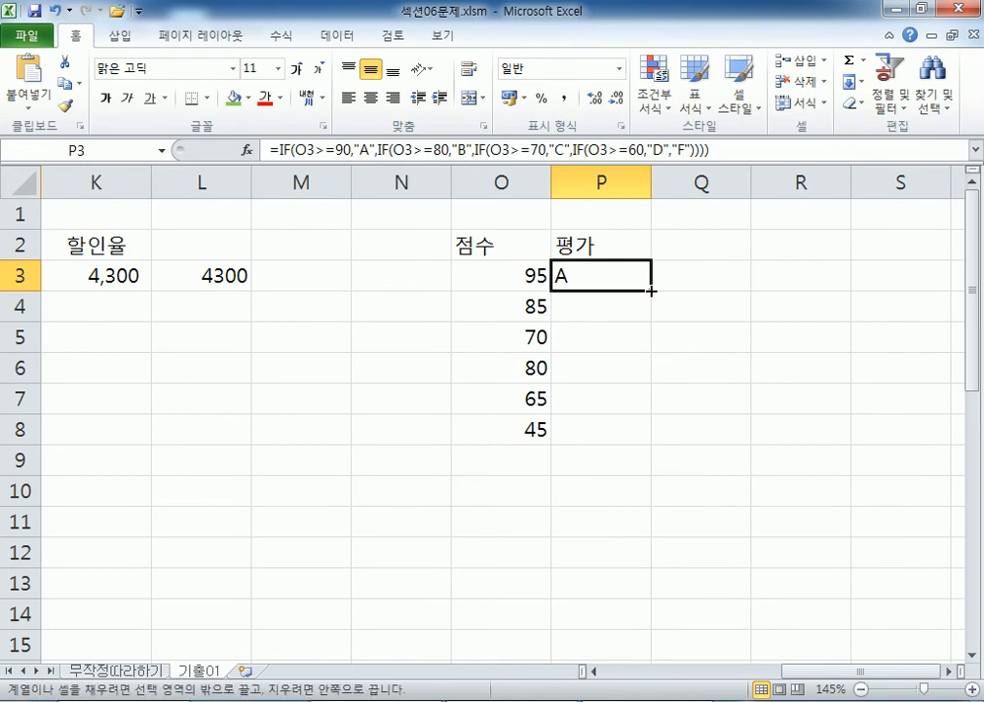
double_click(650, 290)
Examine the complete nested IF formula inside cell P3, leaving it unedited.
double_click(633, 275)
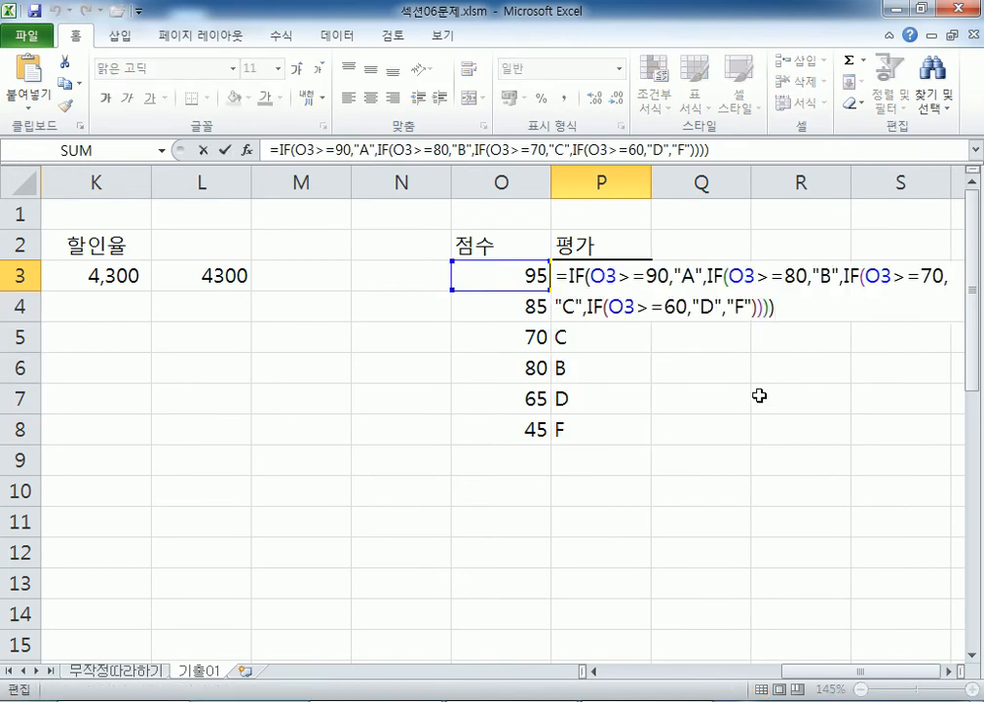
left_click(952, 672)
left_click(952, 671)
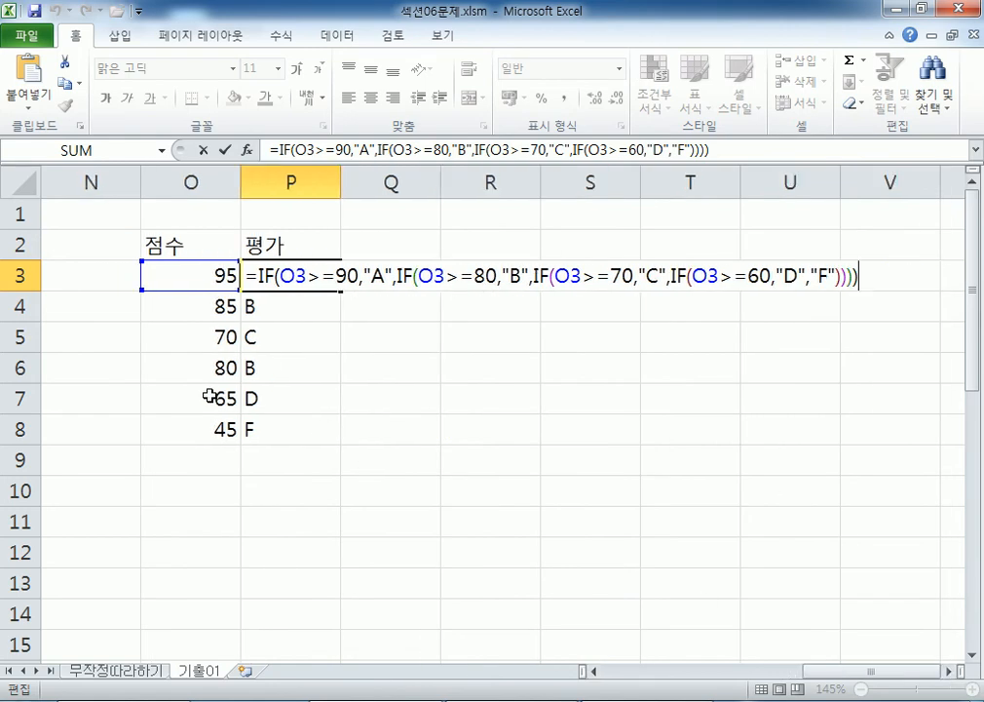
key("Escape")
left_click_drag(193, 249, 210, 425)
key("ctrl+c")
left_click(458, 252)
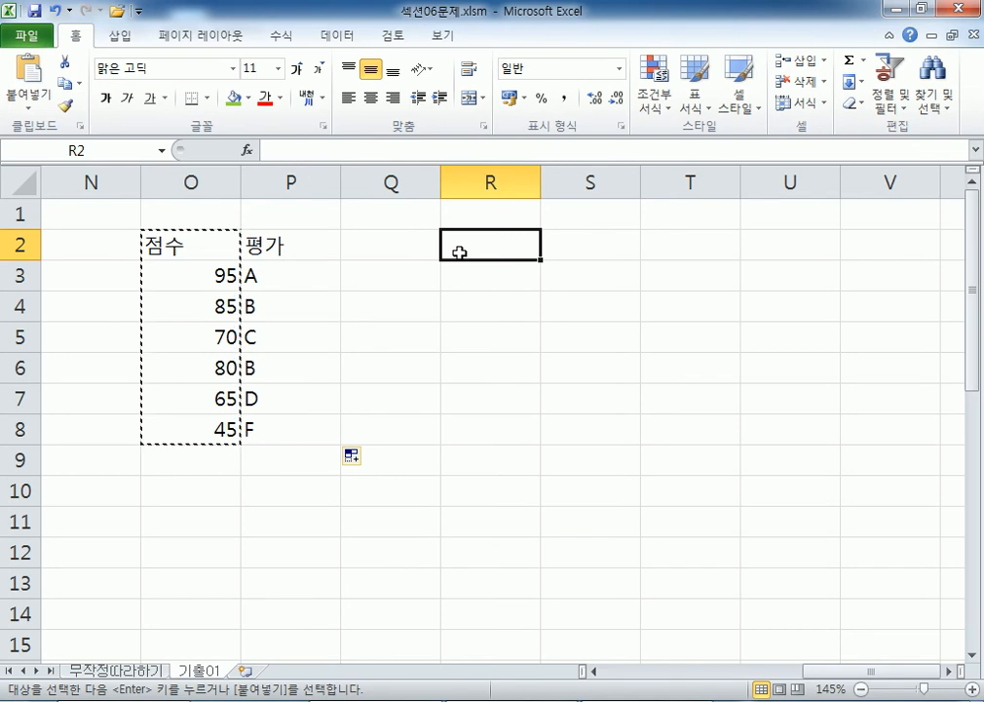
left_click(375, 247)
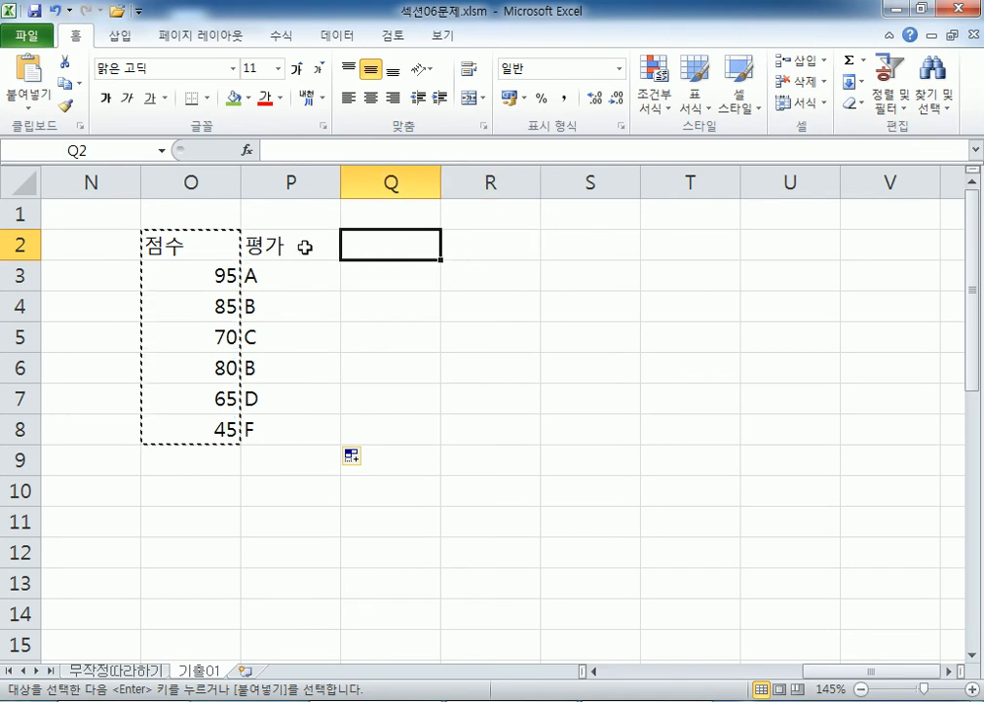
Rename the header in P2 to 평가1 and add the header 평가2 in Q2.
double_click(322, 248)
type("1")
left_click(391, 246)
type("VU")
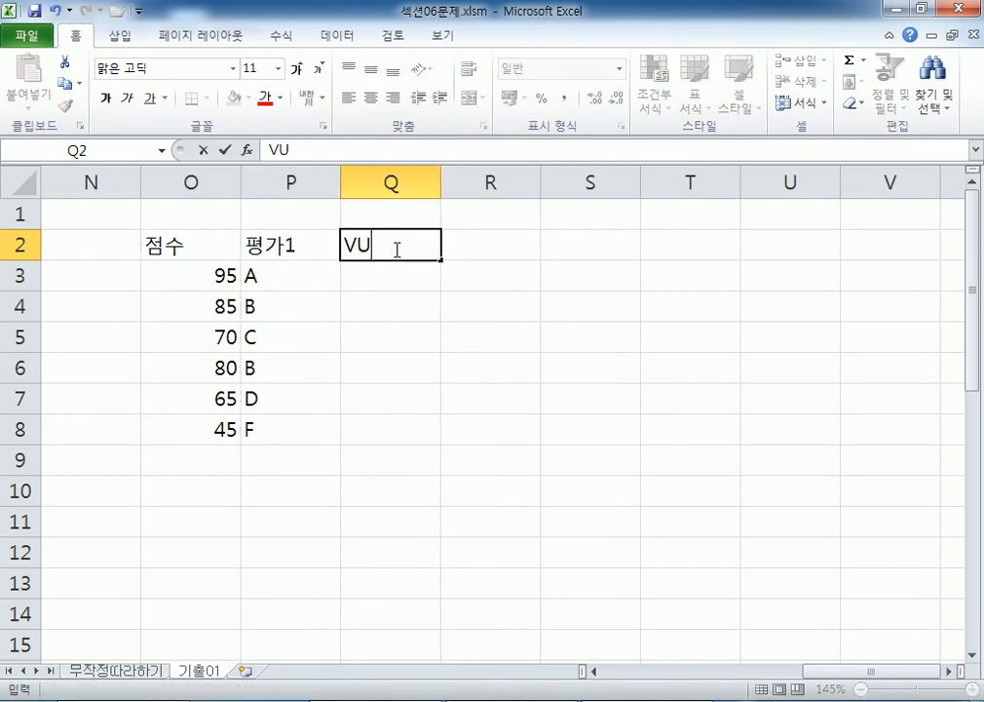
type("DRK2")
key("ctrl+Return")
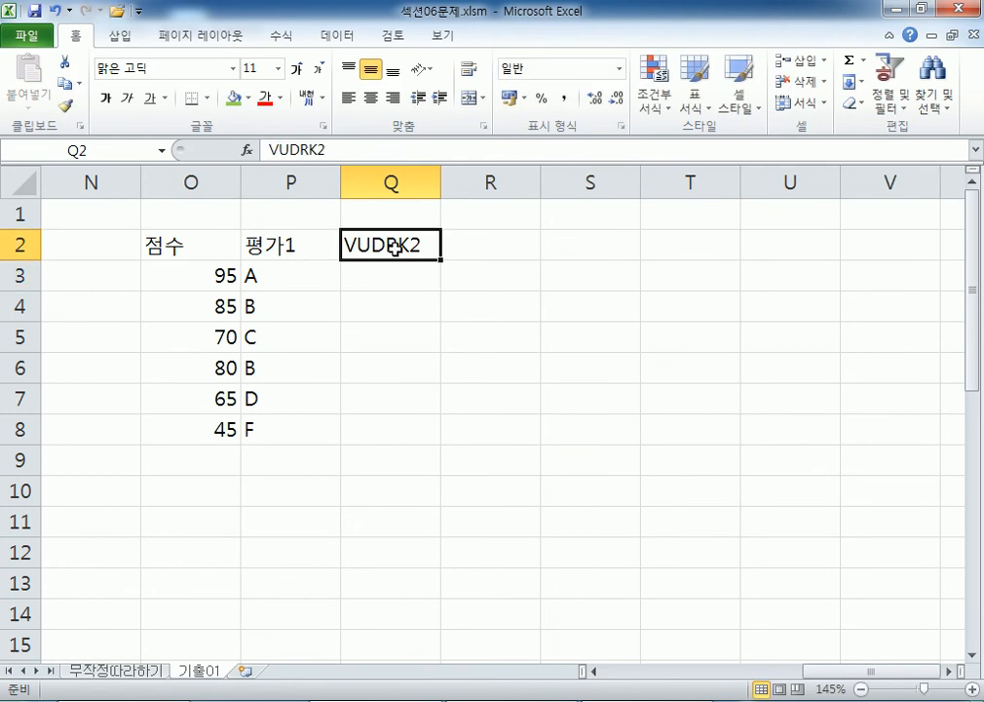
type("평가2")
key("Tab")
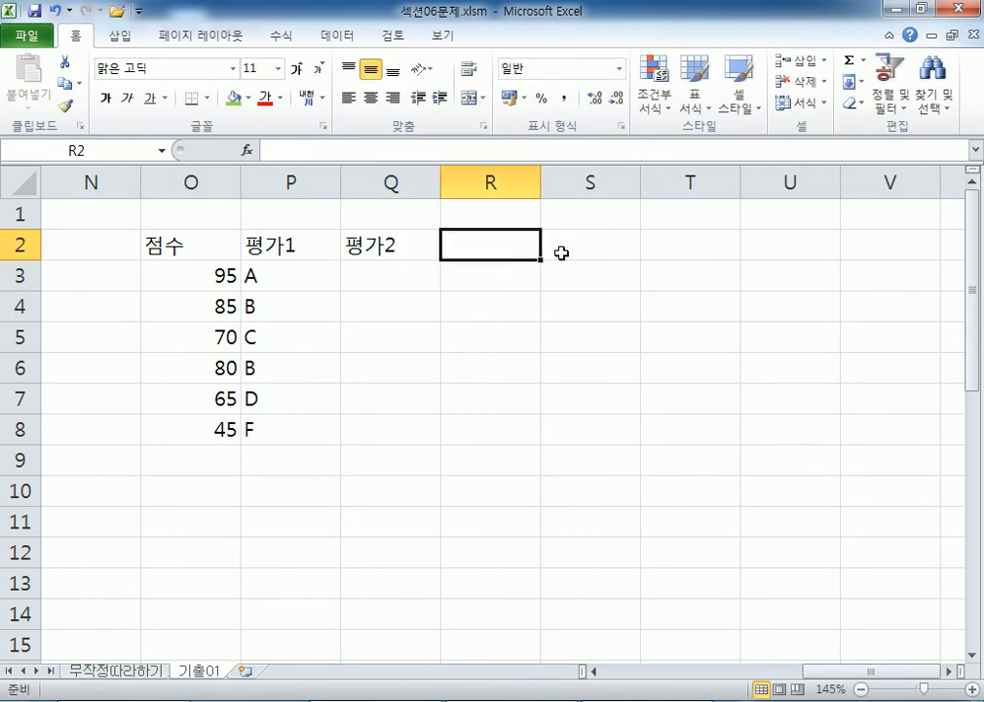
Add the lookup table headers 점수 in T2 and 평가 in U2.
left_click(674, 248)
type("점수")
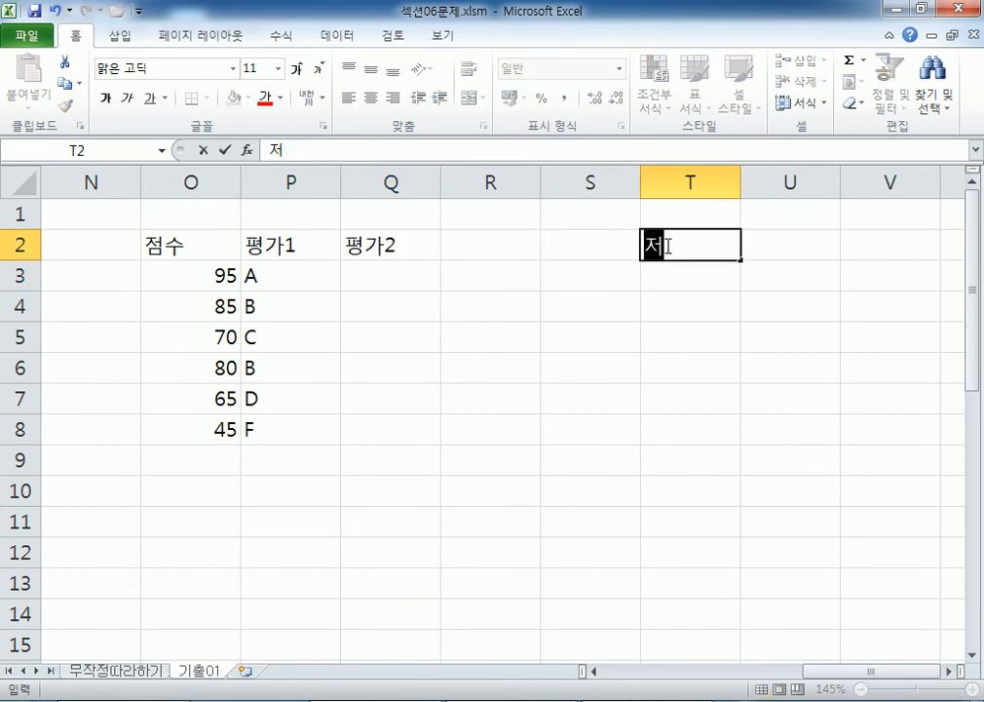
key("Tab")
type("펴평가")
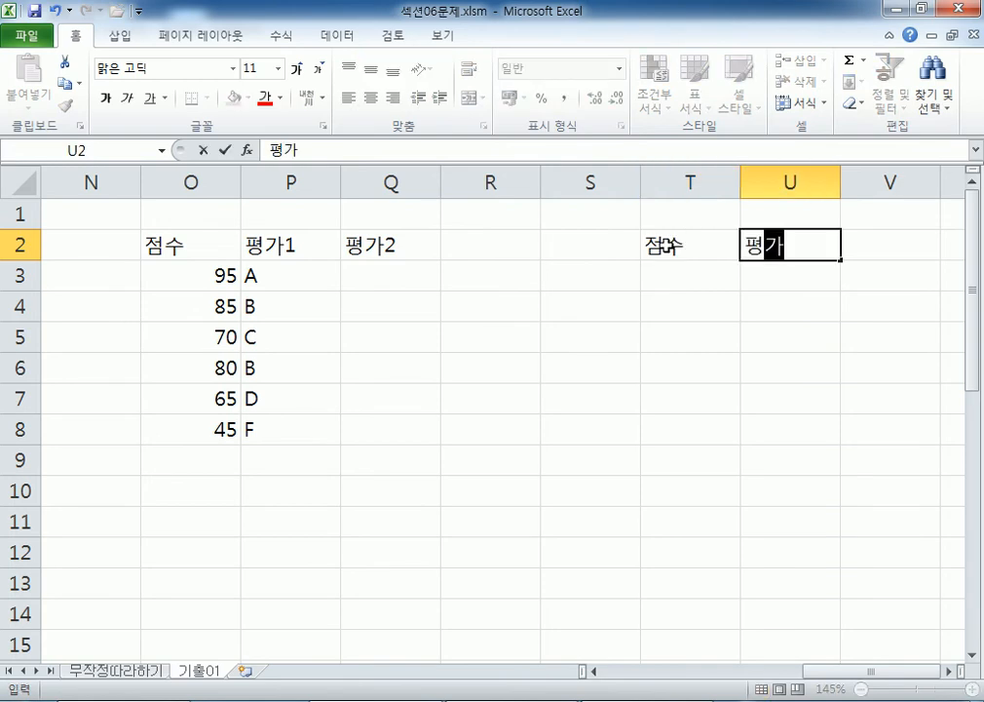
key("Return")
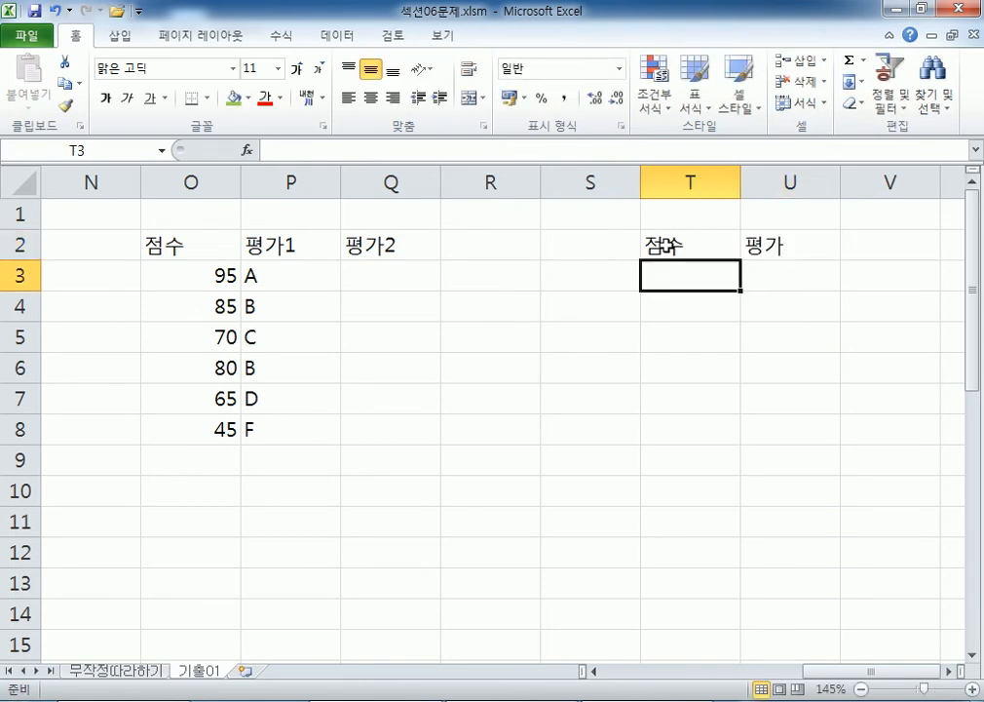
Enter the score thresholds 0, 60, 70, 80 and 90 in T3 through T7.
type("0")
key("Return")
type("60")
key("Return")
type("70")
key("Return")
type("80")
key("Return")
type("90")
Enter the grades F, D, C, B and A in U3 through U7 beside the score thresholds.
key("Right")
type("ㅁ")
key("Up")
key("Down")
type("A")
key("Up")
type("B")
key("Up")
type("C")
key("Up")
type("ED")
key("BackSpace")
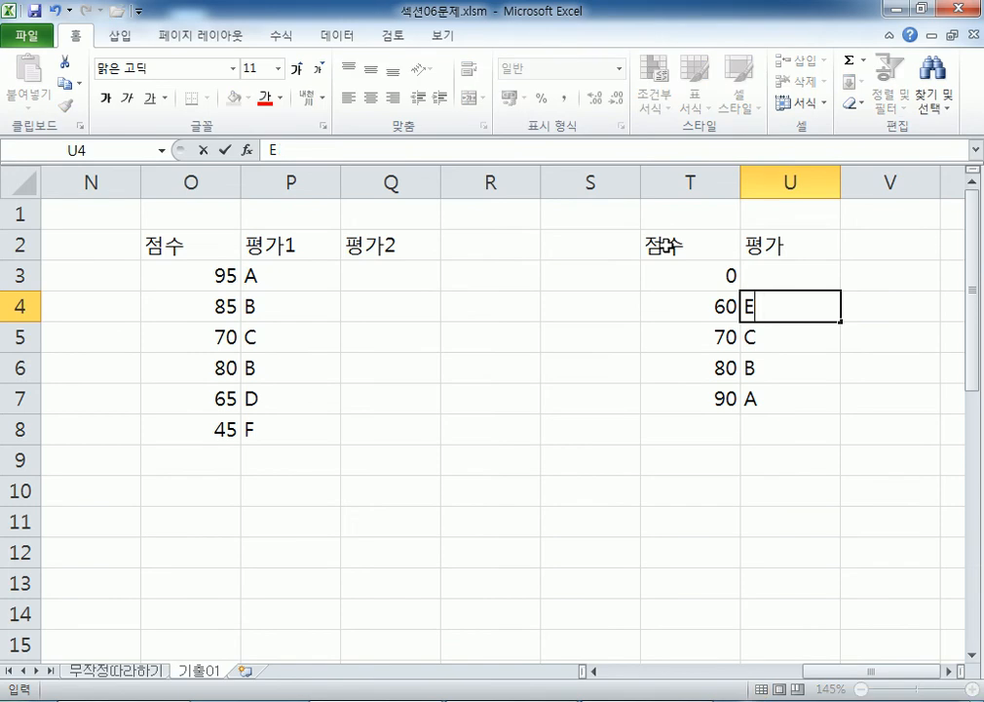
key("Up")
type("F")
key("Return")
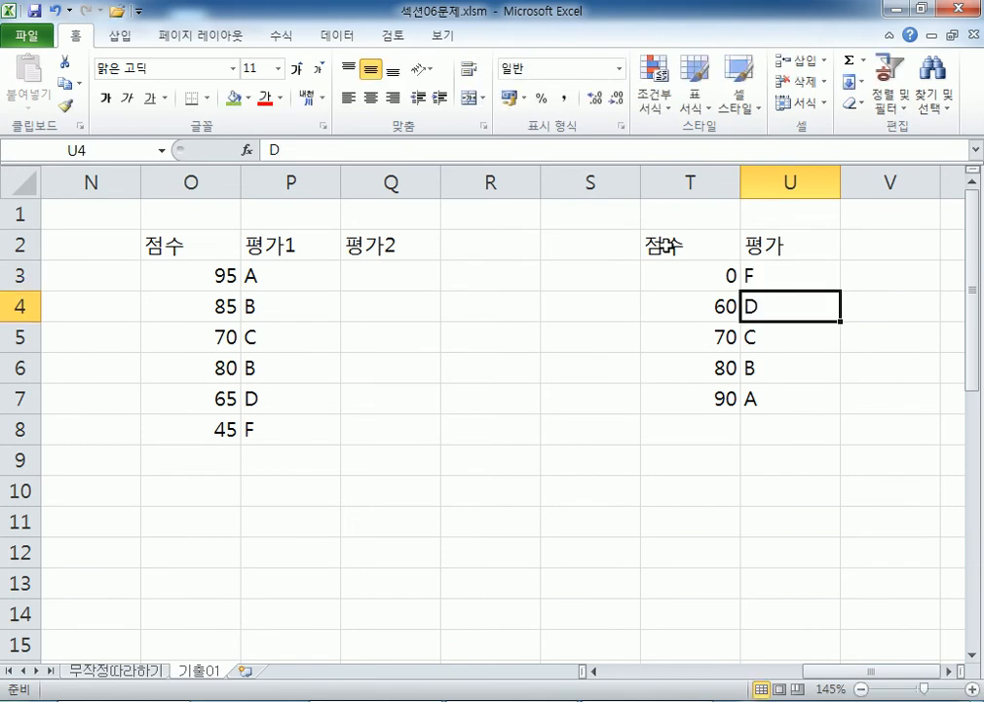
left_click_drag(699, 248, 769, 400)
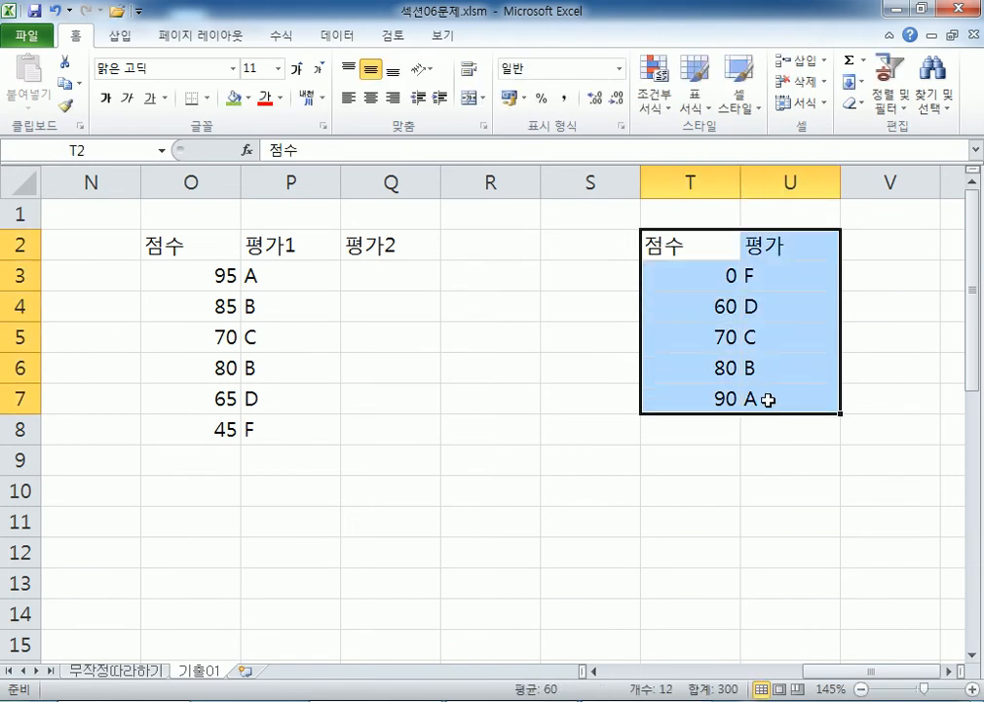
Start a VLOOKUP formula in Q3 with O3 as the lookup value.
left_click(386, 276)
type("=피")
key("Hangul")
key("BackSpace")
type("VK")
key("BackSpace")
type("=LO")
key("BackSpace")
key("BackSpace")
key("BackSpace")
type("LO")
key("Tab")
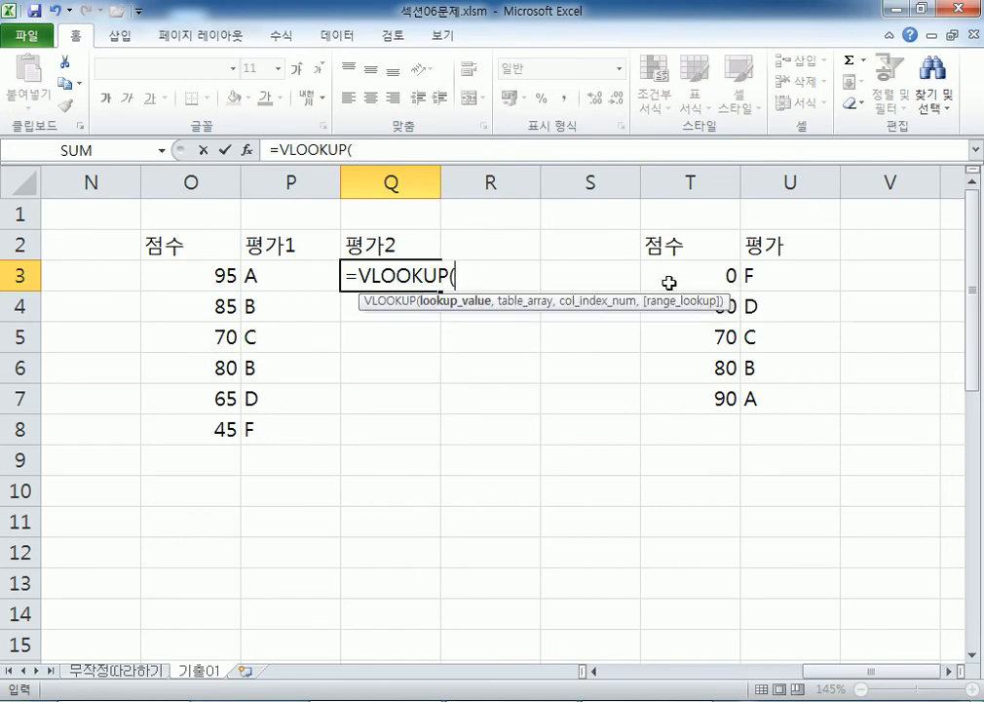
left_click(189, 279)
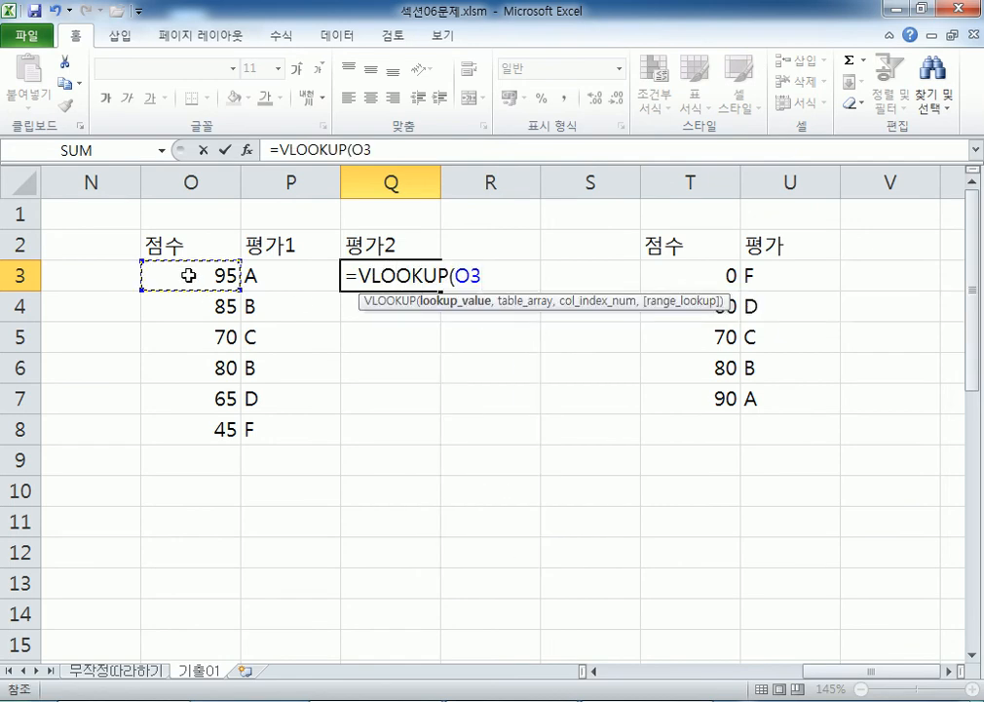
Complete the Q3 VLOOKUP with the absolute table range $T$3:$U$7, column index 2 and TRUE for an approximate match.
type(",")
left_click_drag(648, 276, 777, 396)
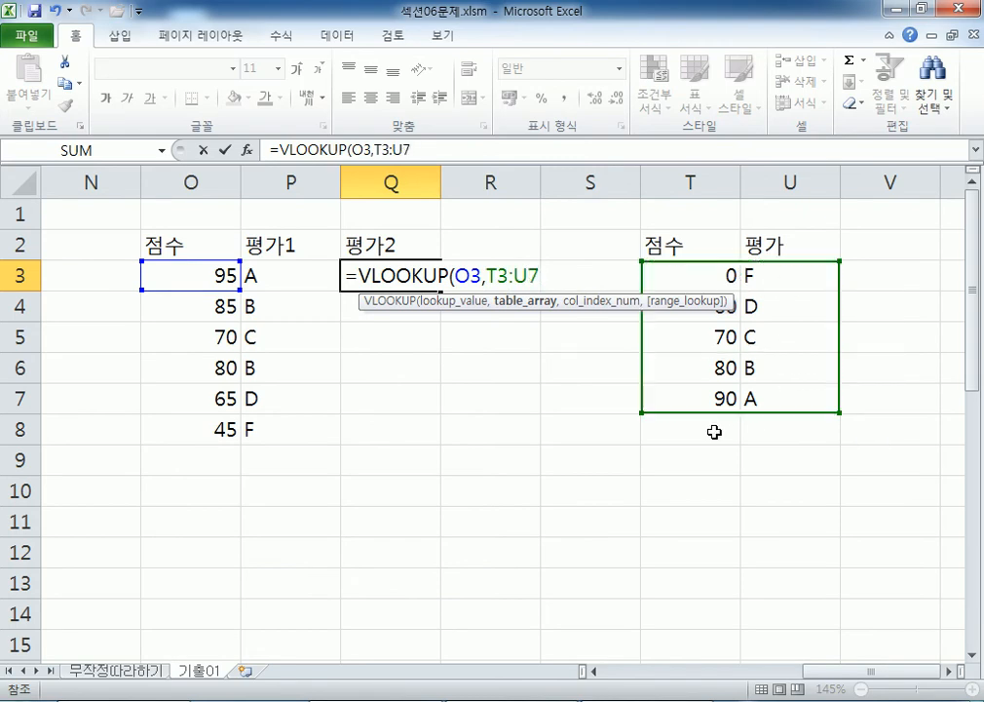
key("F4")
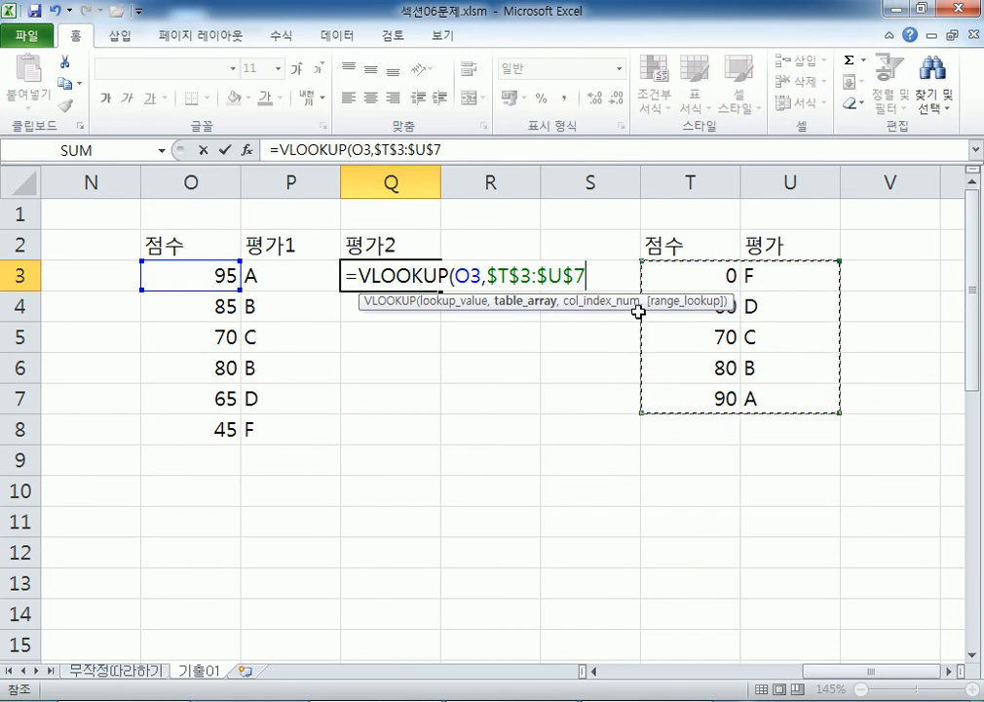
type(",2")
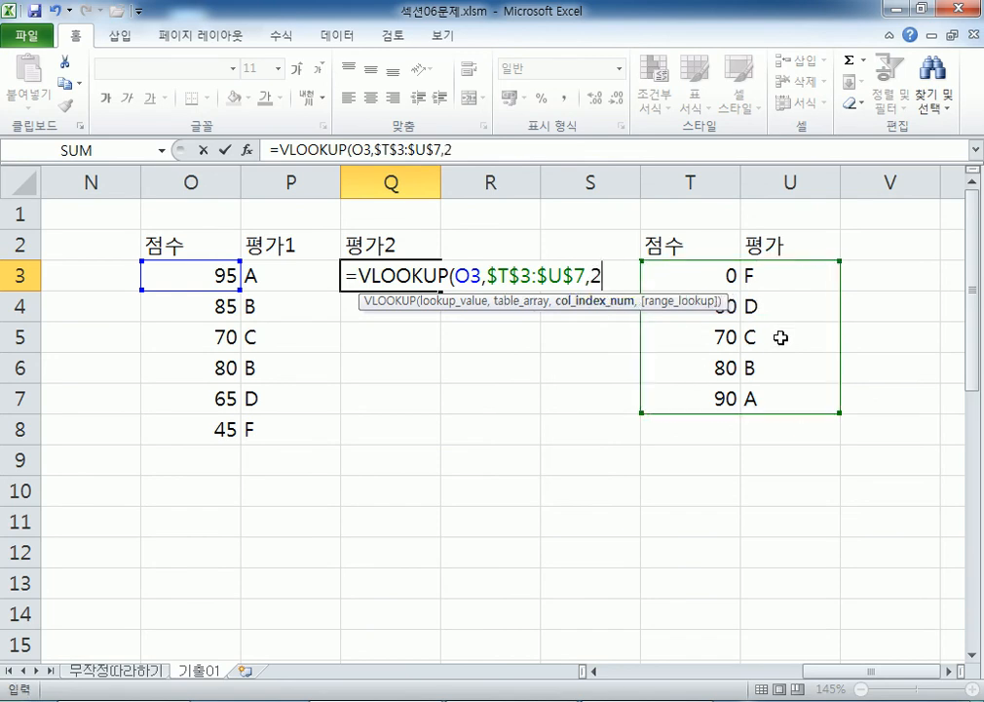
type(",")
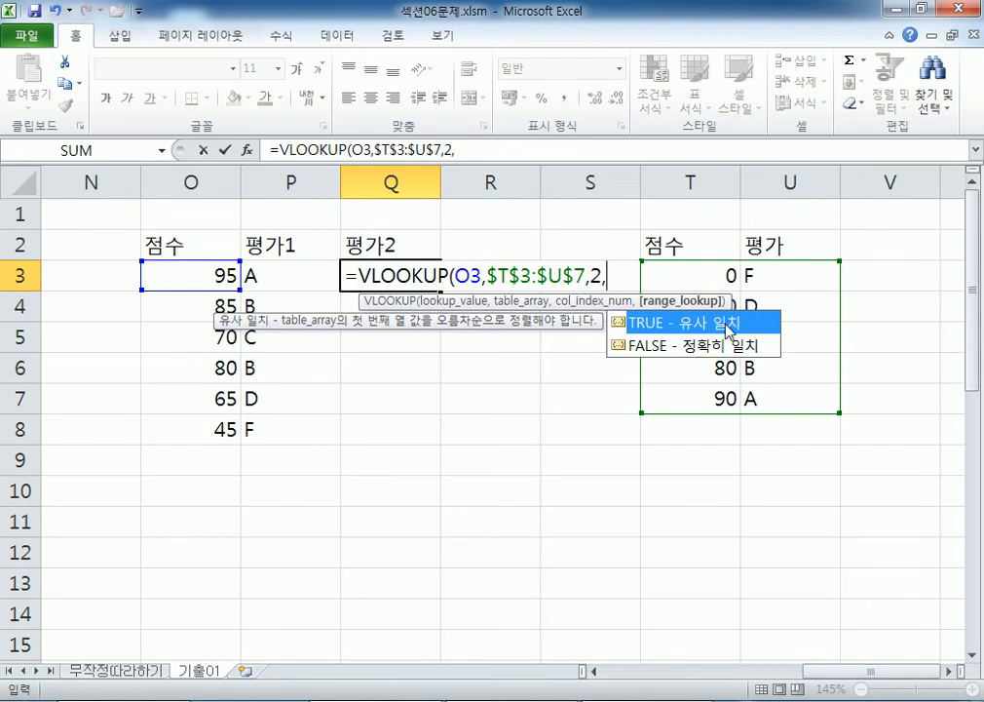
double_click(726, 325)
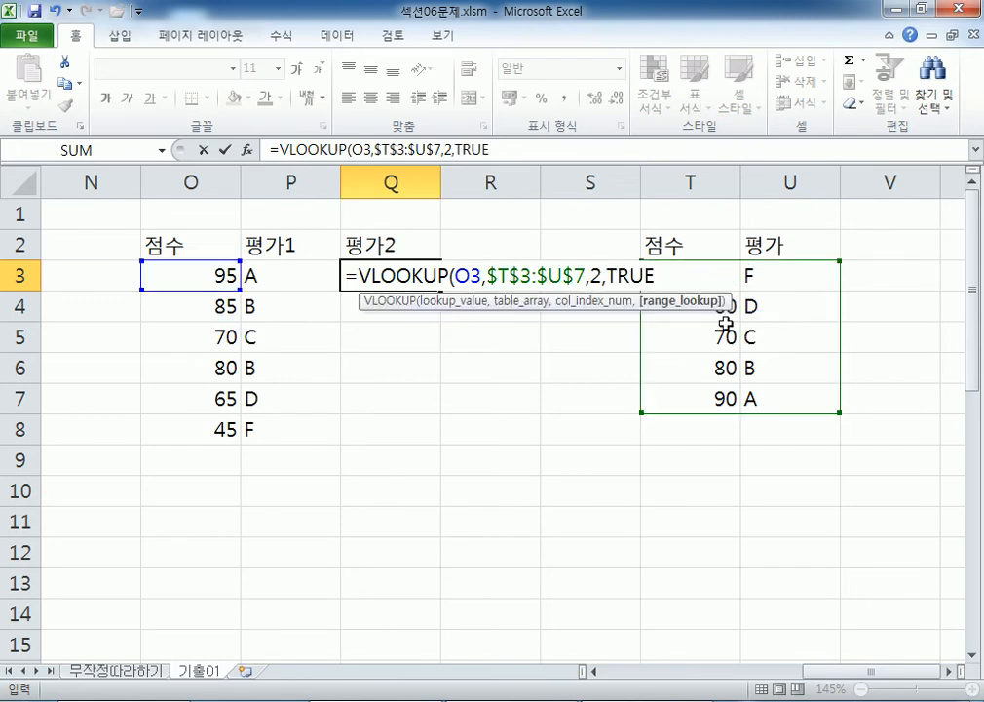
key("Return")
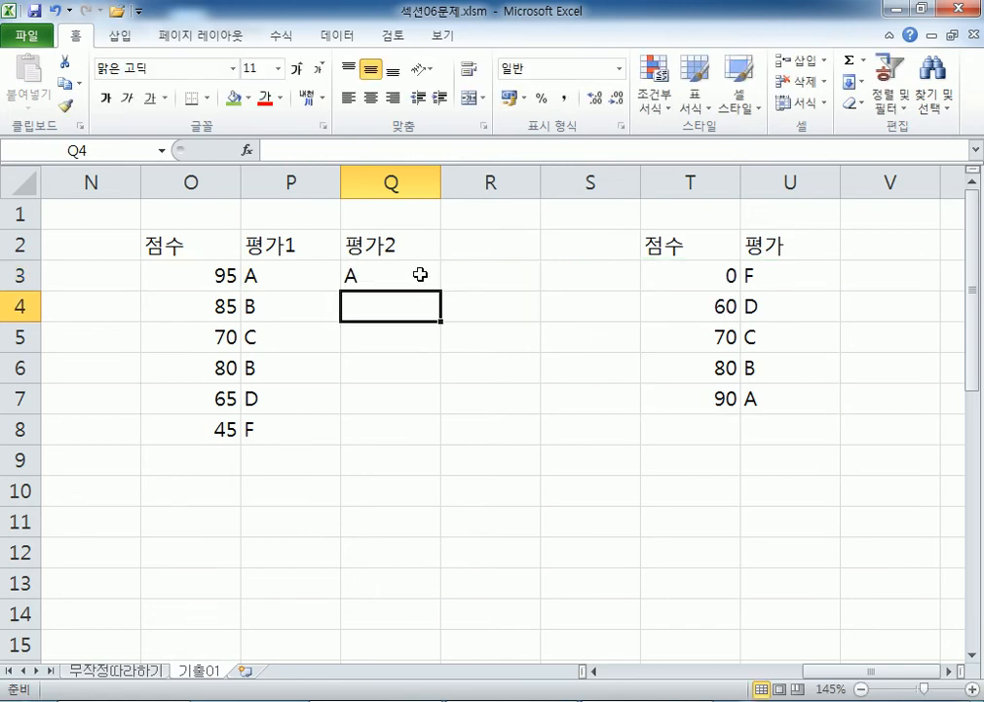
Fill the VLOOKUP formula from Q3 down to Q8 and narrow columns P and Q.
left_click(424, 272)
left_click_drag(444, 292, 442, 439)
left_click_drag(341, 182, 311, 182)
left_click_drag(407, 184, 381, 185)
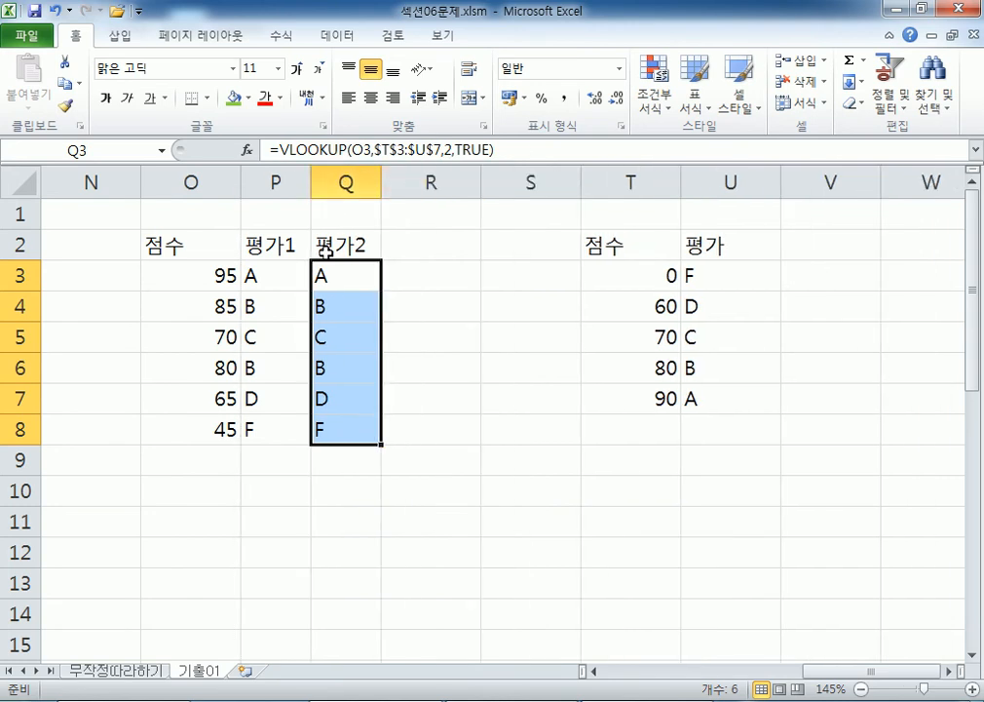
Compare the nested IF formula in P3 with the VLOOKUP formula in Q3 and its lookup table, leaving both formulas unedited.
left_click(276, 268)
key("F2")
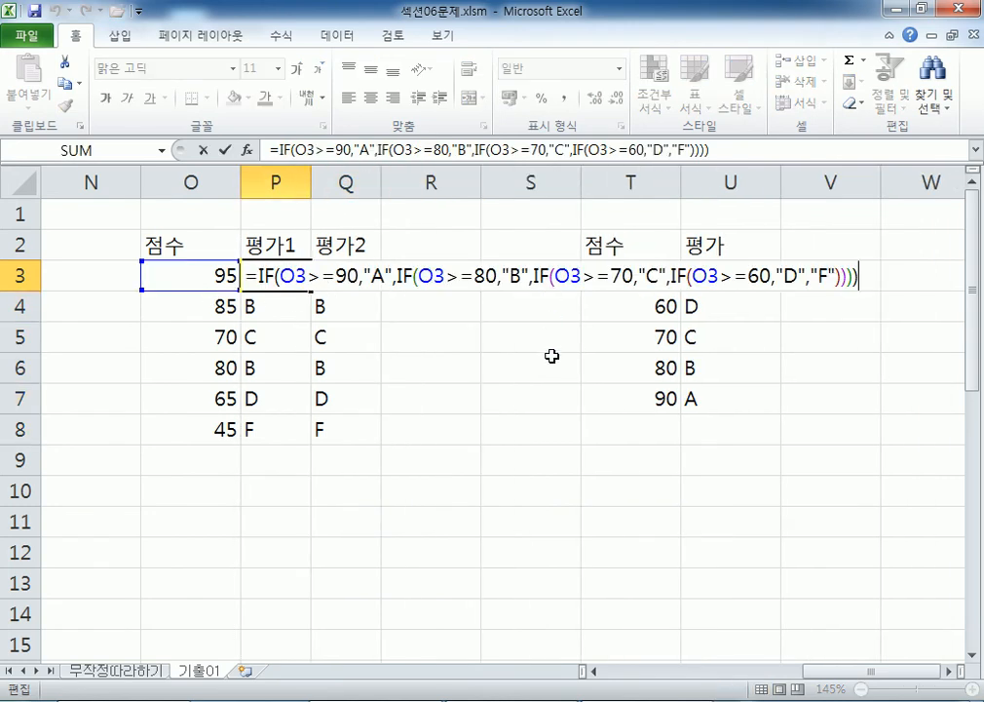
key("Escape")
left_click(336, 278)
key("F2")
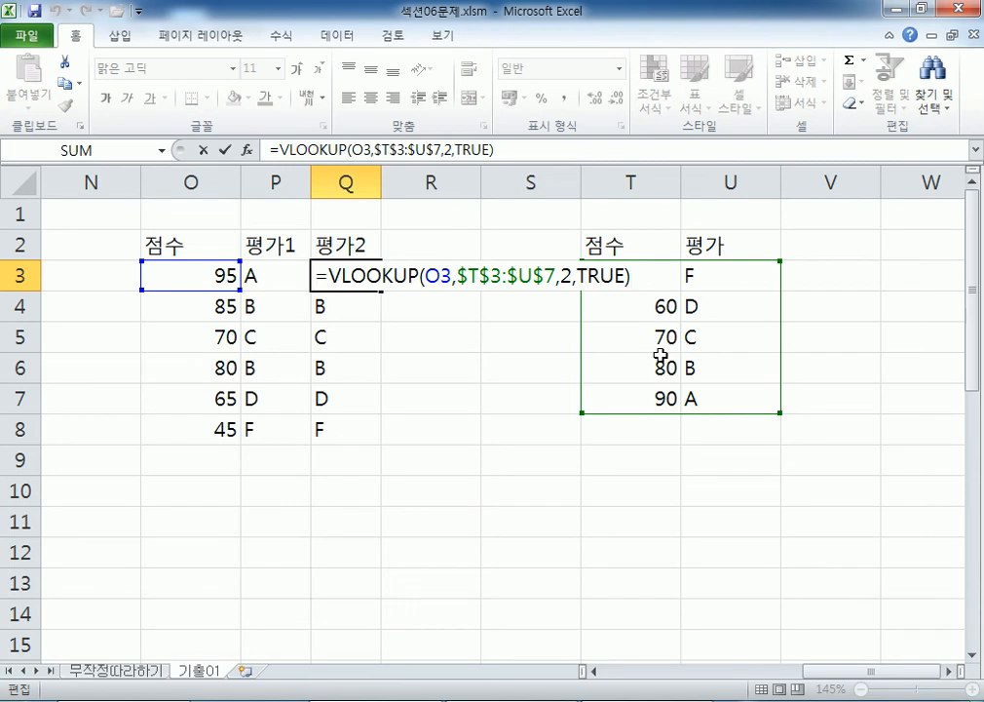
key("Escape")
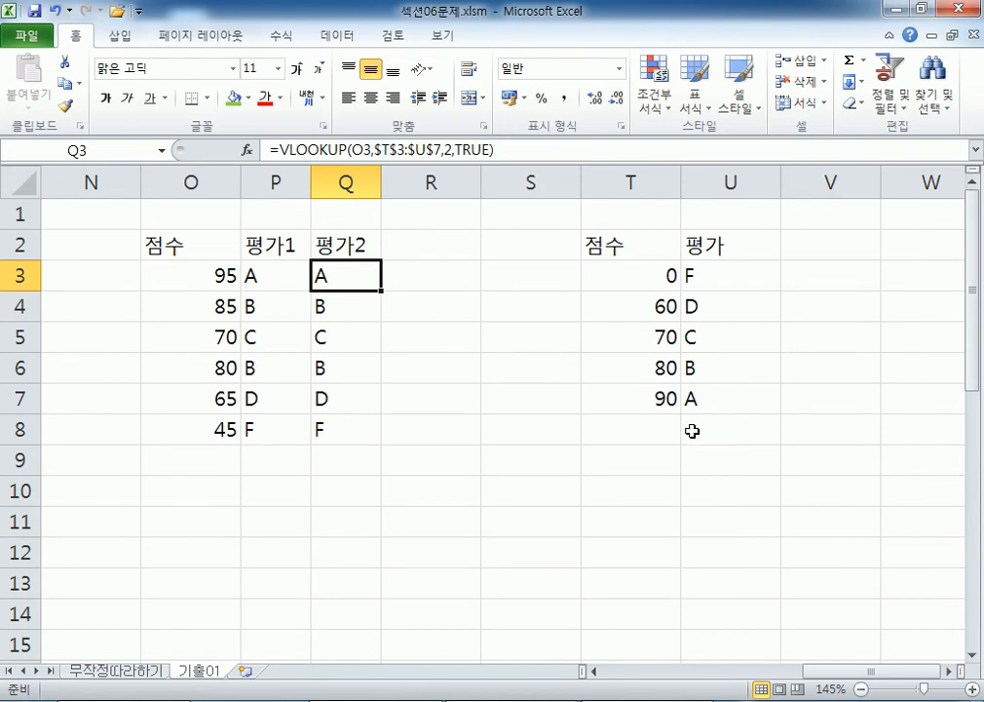
left_click(297, 284)
double_click(292, 283)
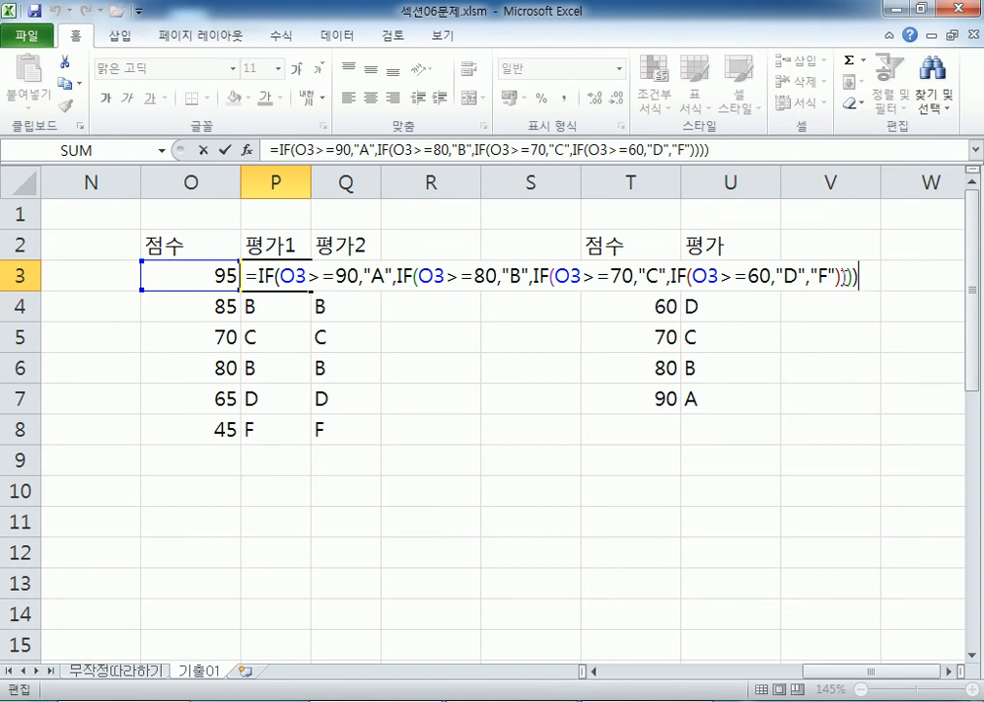
key("Escape")
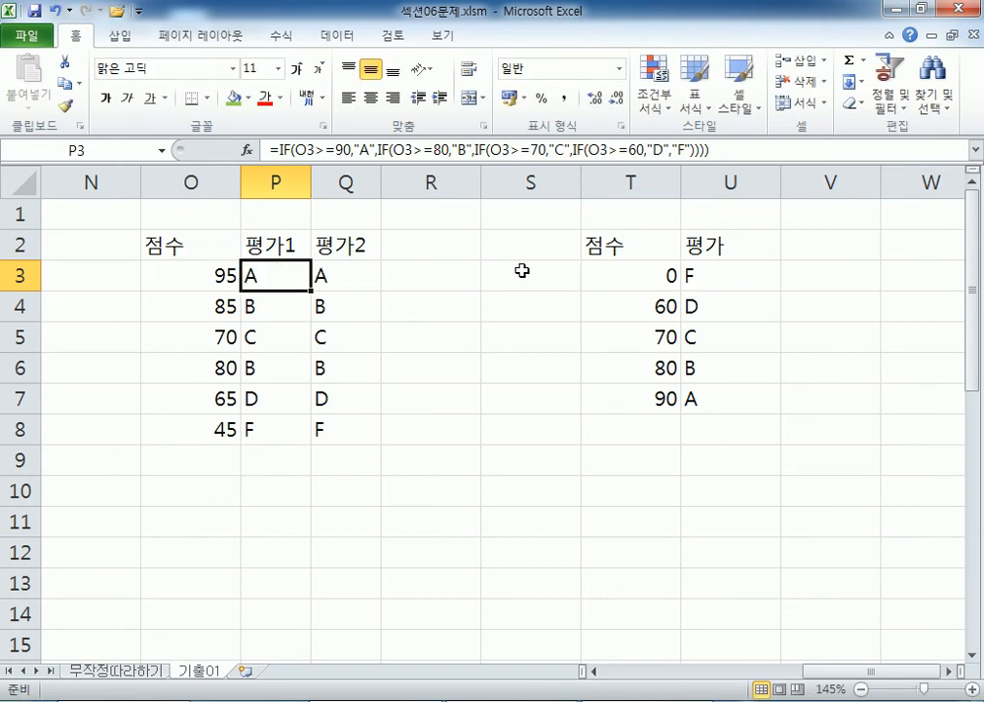
double_click(378, 279)
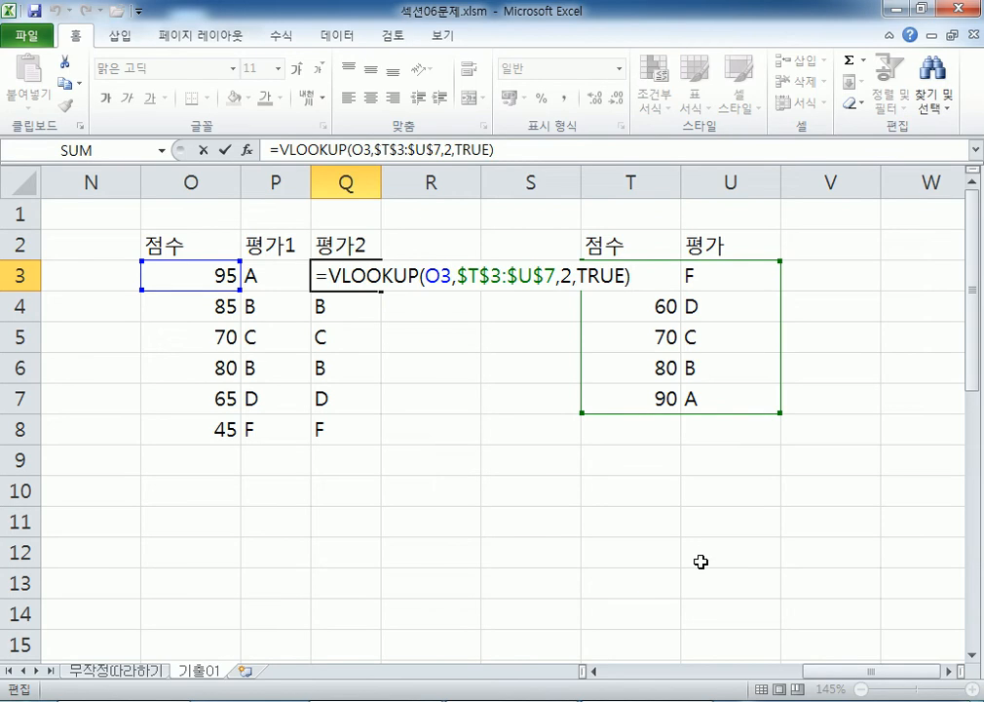
key("ctrl+Return")
left_click_drag(633, 278, 734, 524)
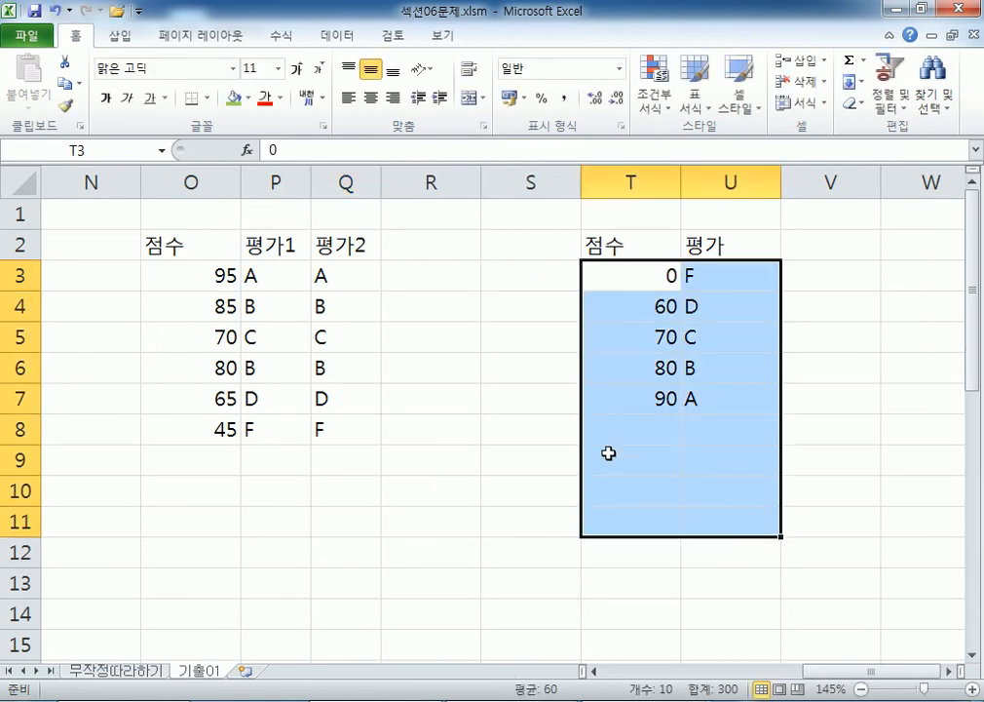
left_click(334, 274)
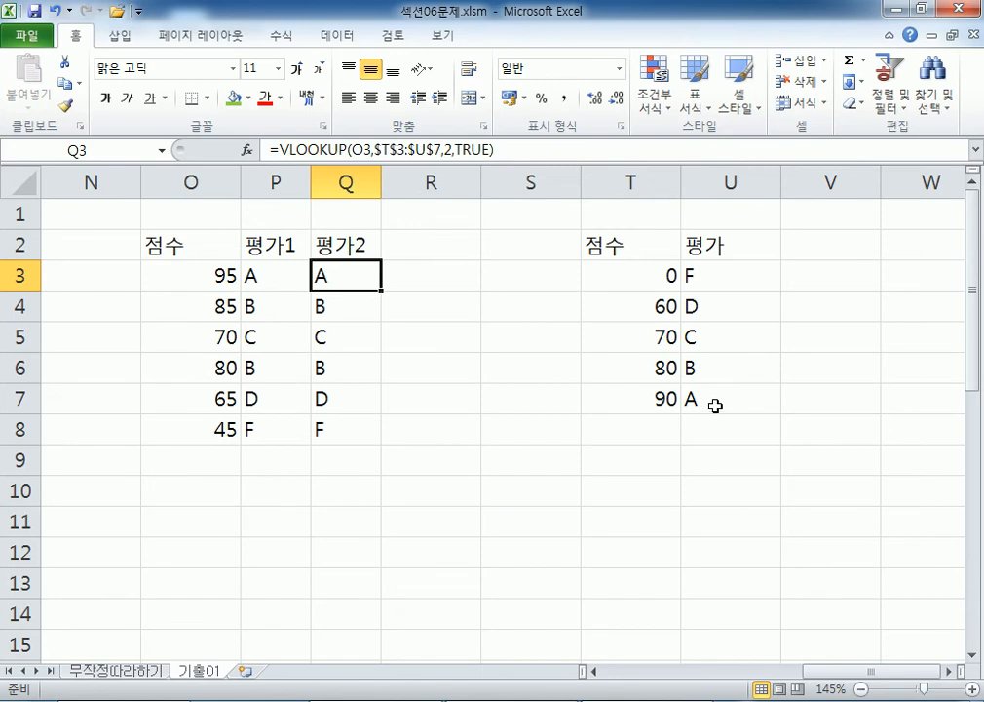
Copy the lookup table T2:U7 and paste it transposed at R10.
left_click_drag(634, 249, 725, 396)
key("ctrl+c")
right_click(432, 484)
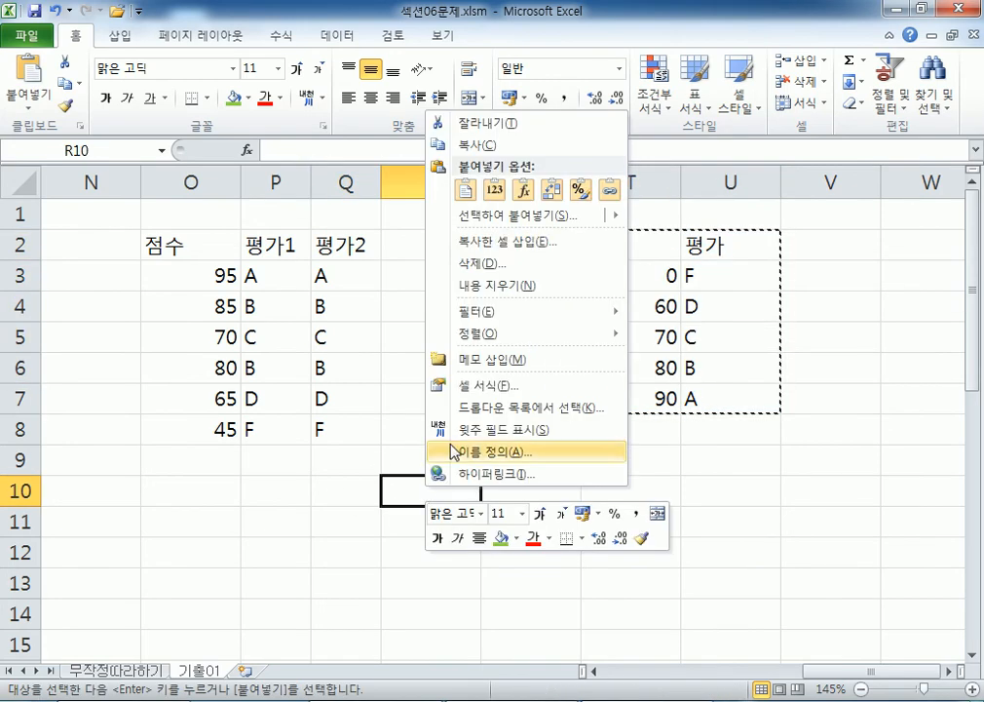
left_click(505, 214)
left_click(525, 296)
left_click(548, 328)
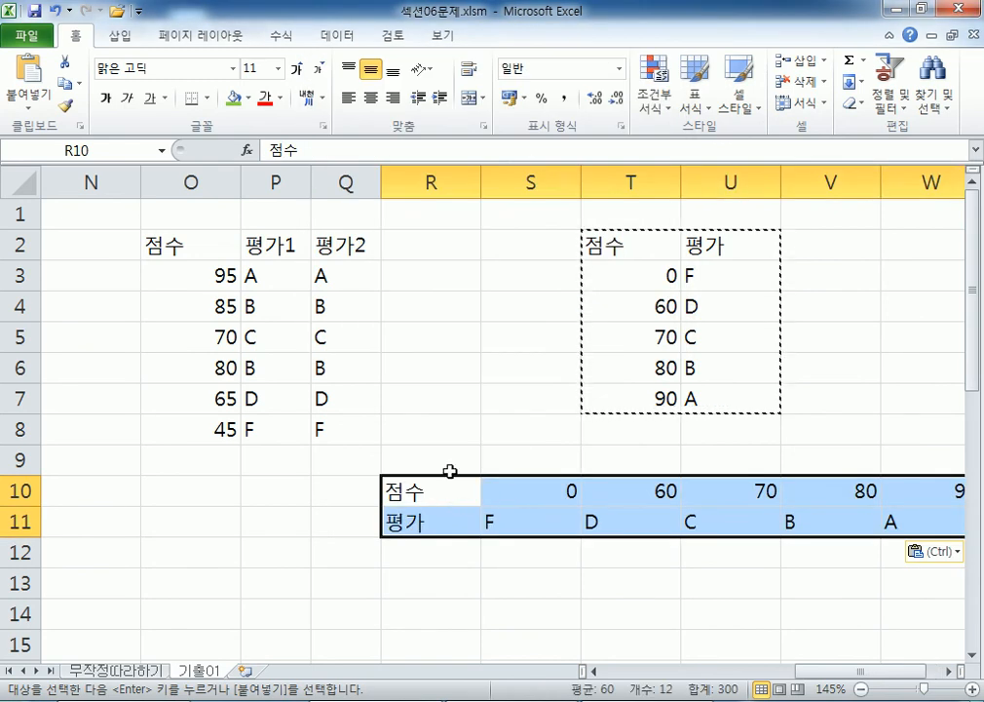
Center the cell contents of the transposed table starting at R10 and of the original table T2:U7.
left_click(371, 97)
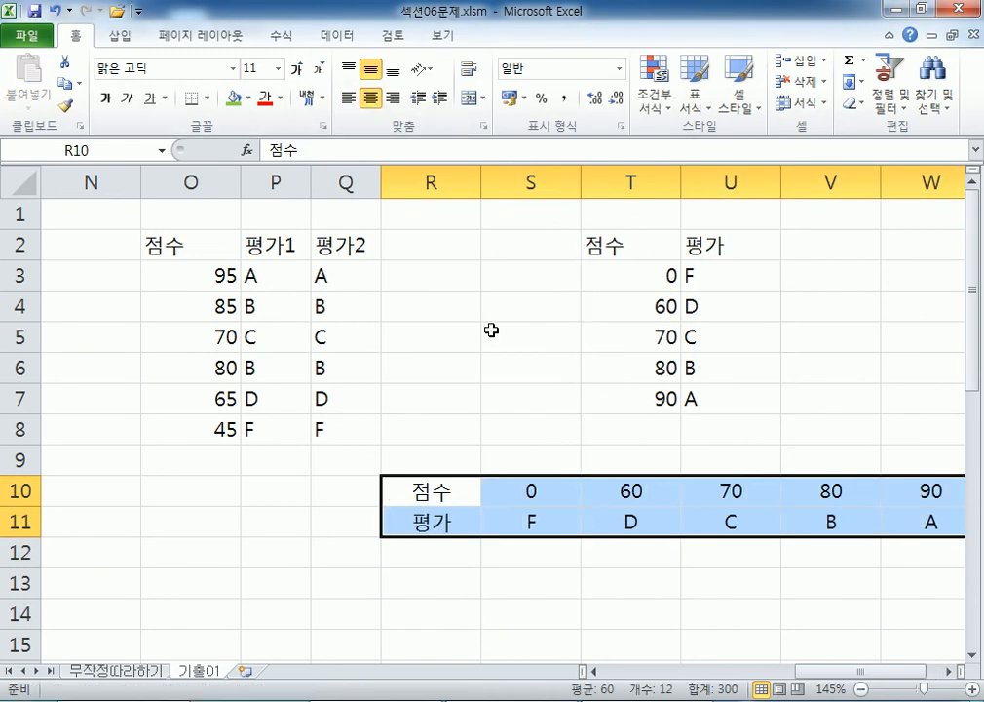
left_click(521, 502)
left_click_drag(468, 492, 918, 519)
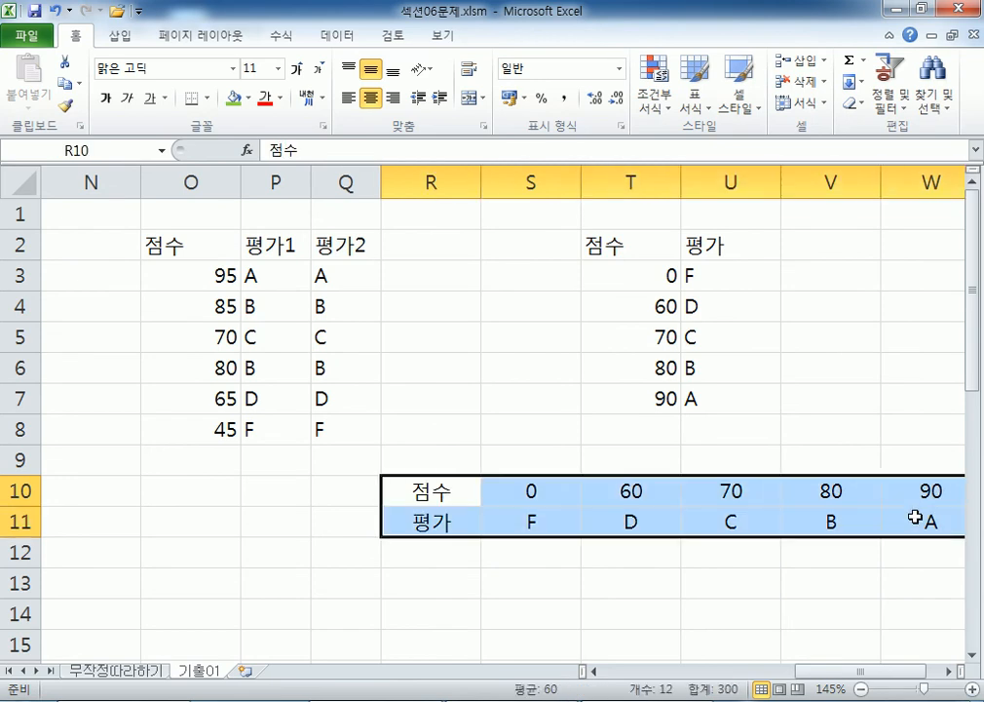
left_click_drag(614, 249, 725, 398)
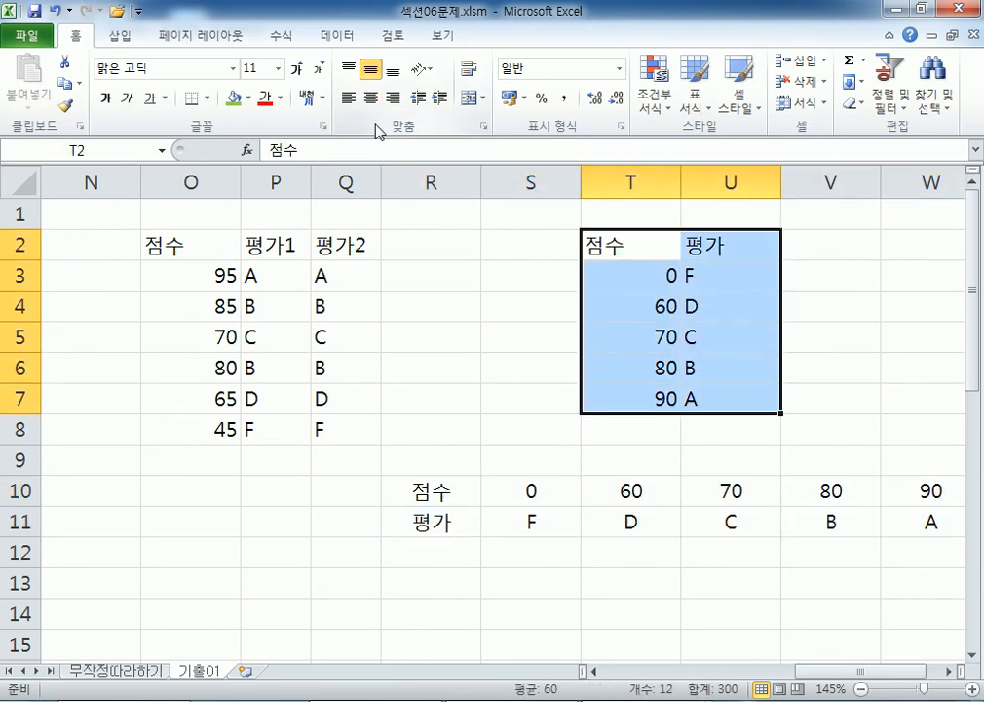
left_click(370, 97)
left_click(652, 337)
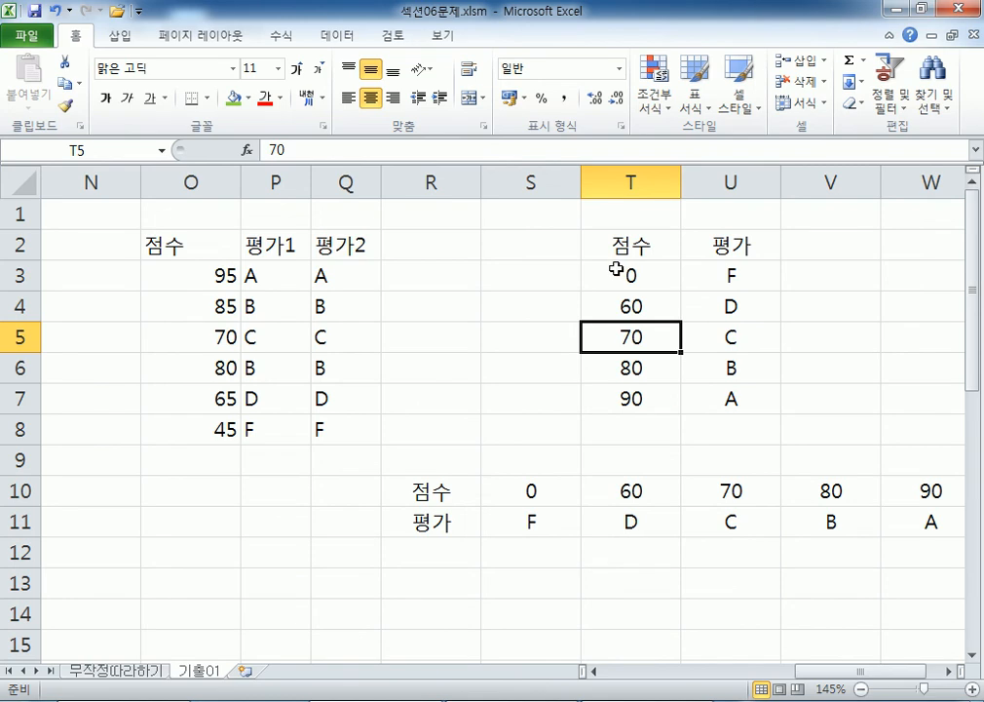
Compare the vertical score column T3:T7 with the horizontal lookup range S10:W11.
left_click_drag(617, 269, 627, 411)
left_click(627, 410)
left_click_drag(536, 501, 911, 518)
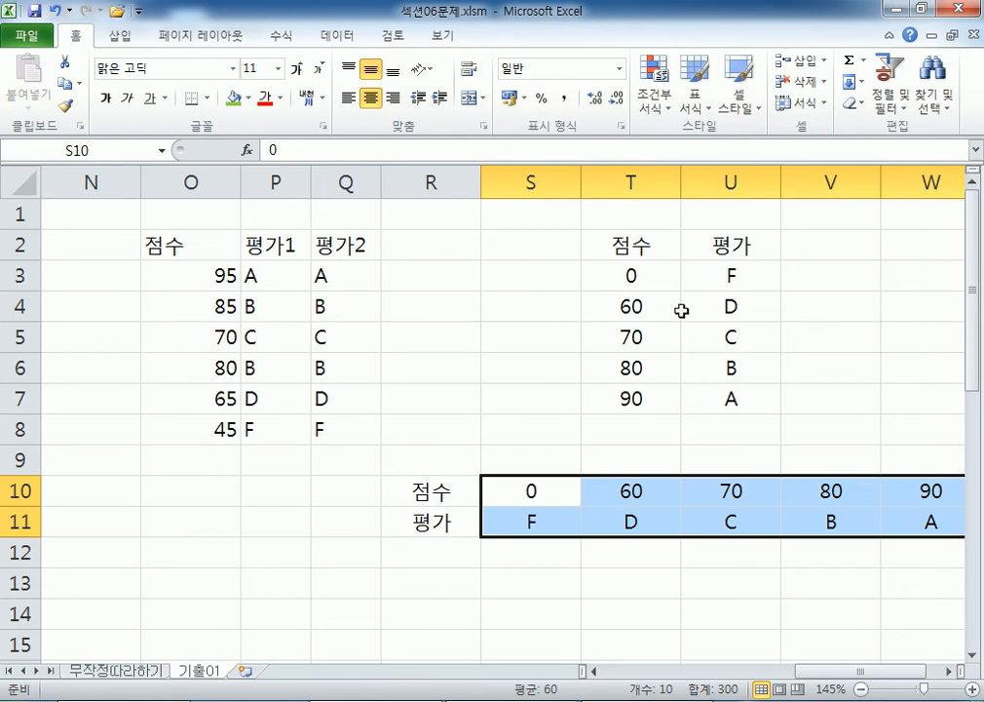
Select D14, the first empty 결혼기념 cell in the [표3] 회원관리 table, and minimize the ribbon.
key("Home")
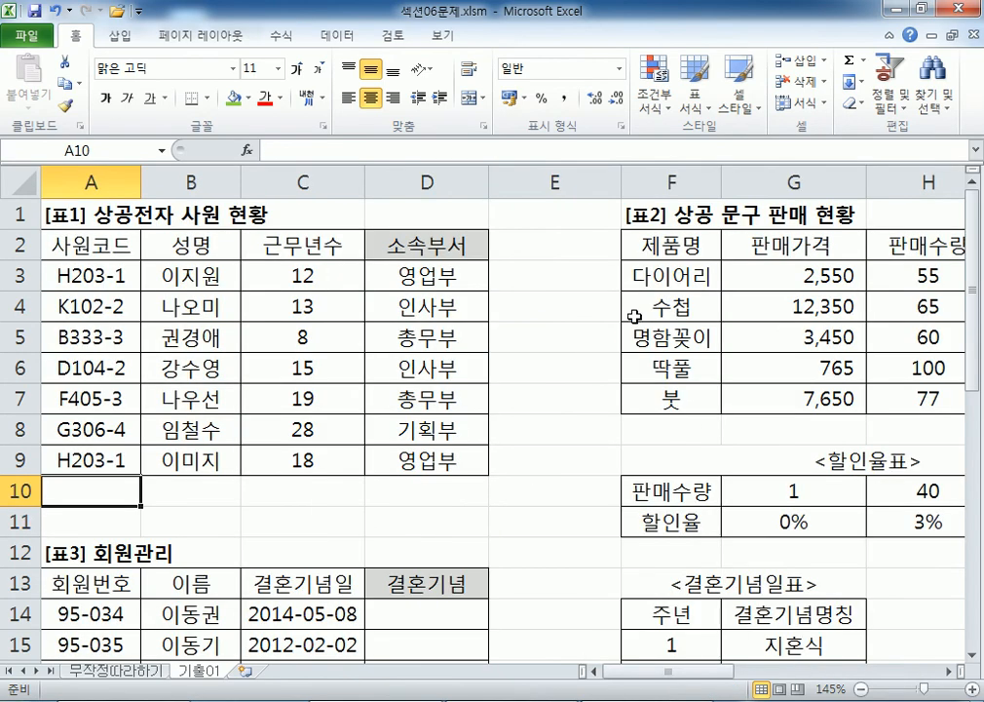
scroll(693, 399, "down", 2)
scroll(693, 399, "down", 2)
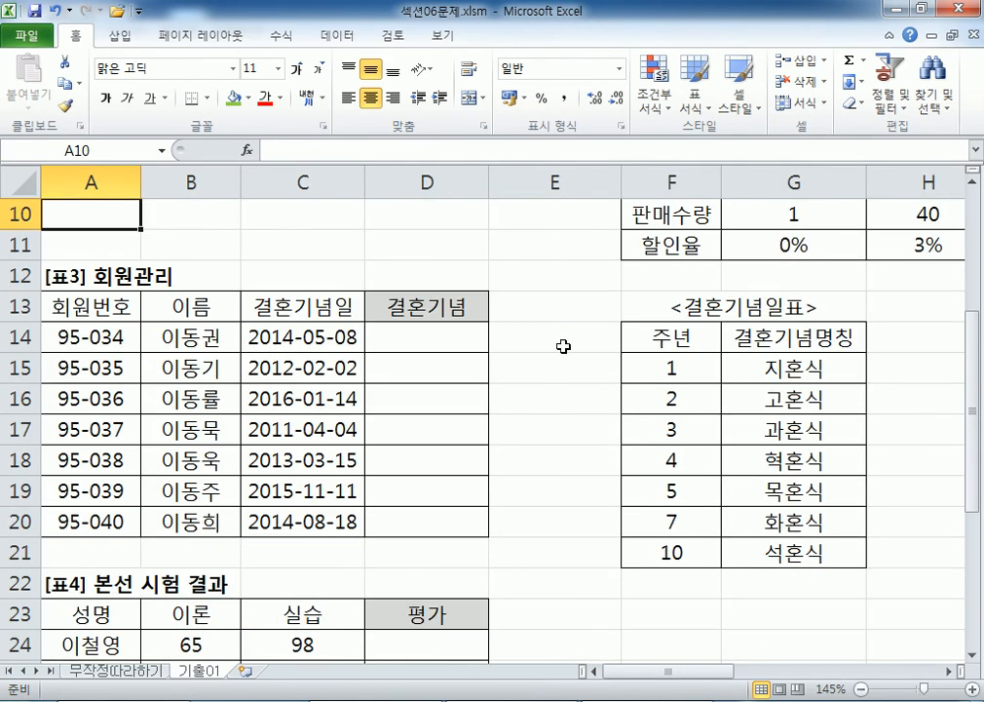
left_click(429, 243)
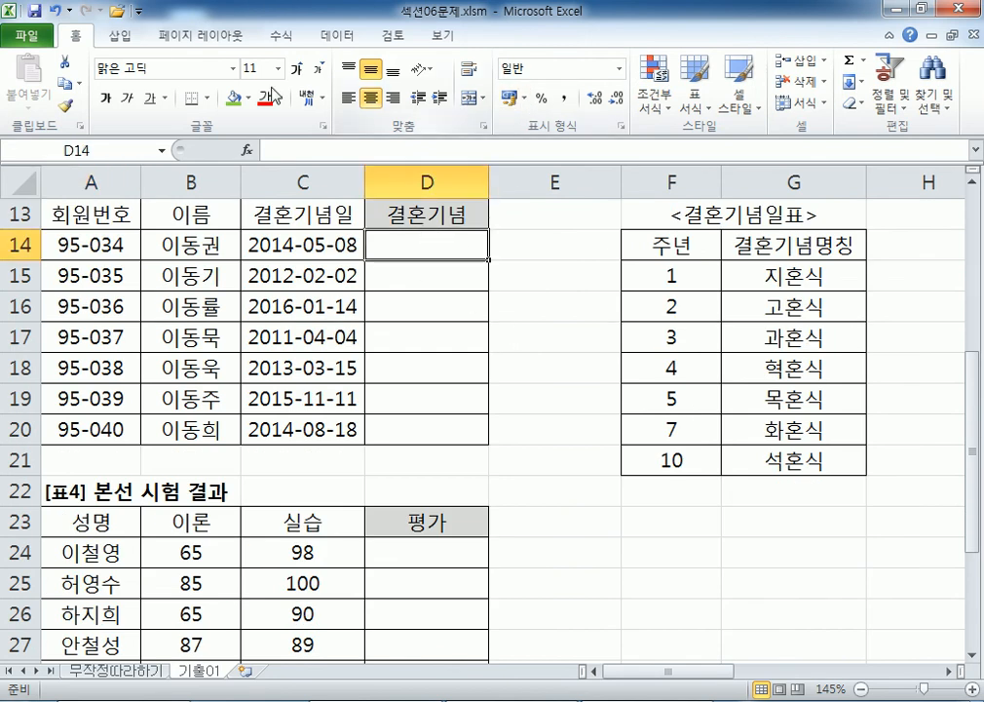
double_click(76, 39)
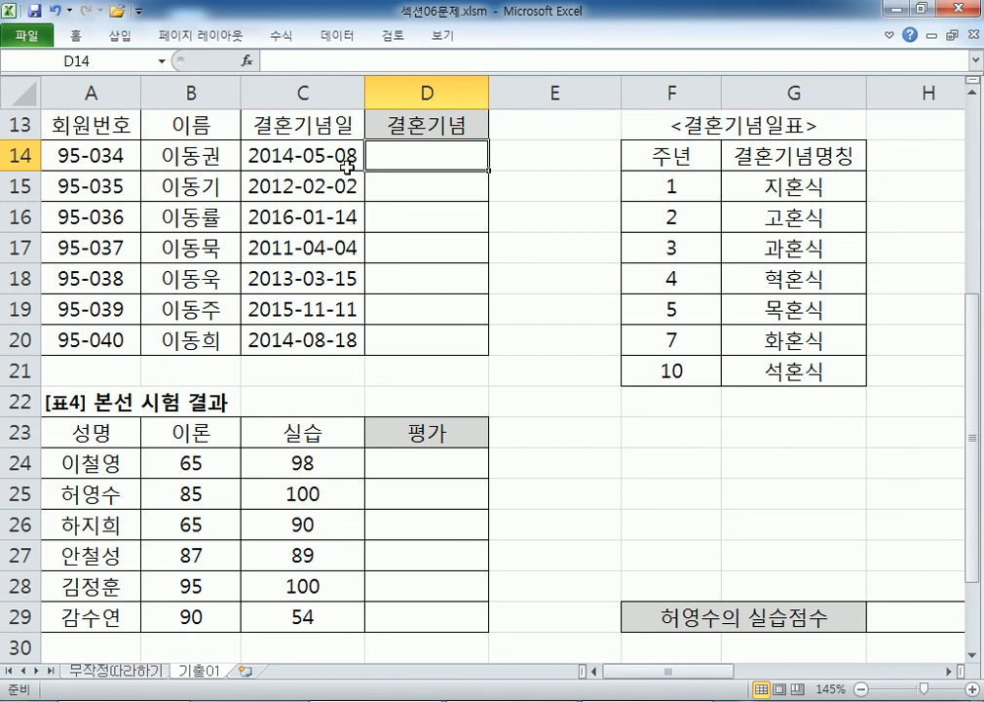
Switch to Notepad and examine the CHOOSE and RIGHT notes for 문제1, highlighting the RIGHT(A3, 1) argument.
key("alt+Tab")
scroll(322, 171, "down", 12)
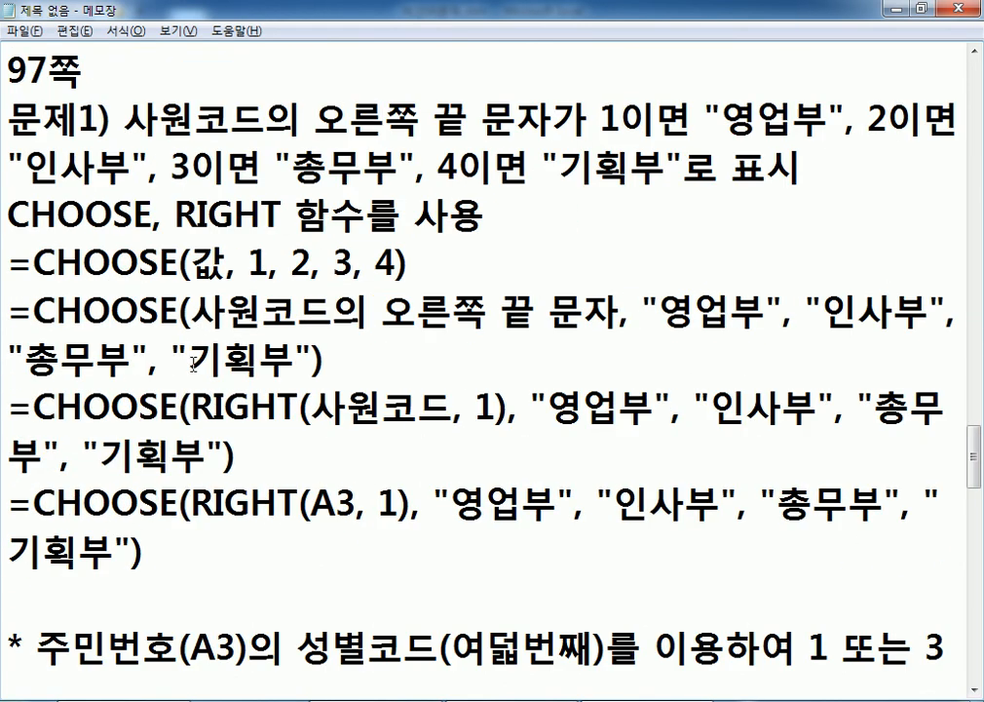
scroll(191, 312, "down", 1)
left_click_drag(190, 361, 415, 349)
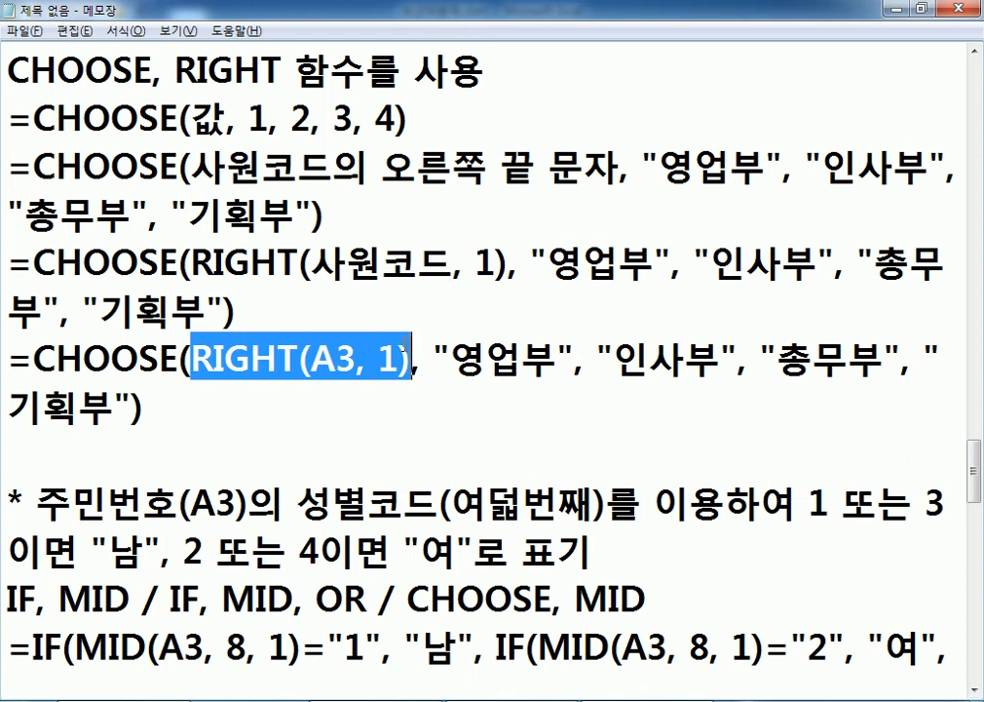
scroll(405, 341, "down", 4)
scroll(345, 336, "up", 3)
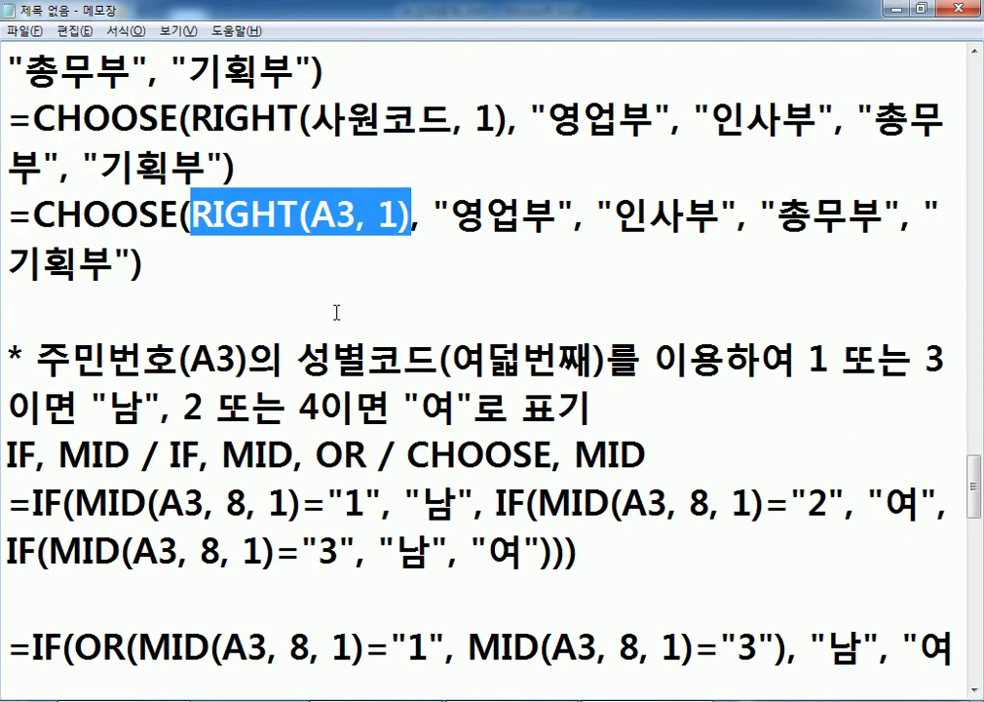
Return to the Excel workbook and clear D4:D9 in the 소속부서 column of [표1], keeping the formula in D3.
key("alt+Tab")
scroll(382, 209, "up", 4)
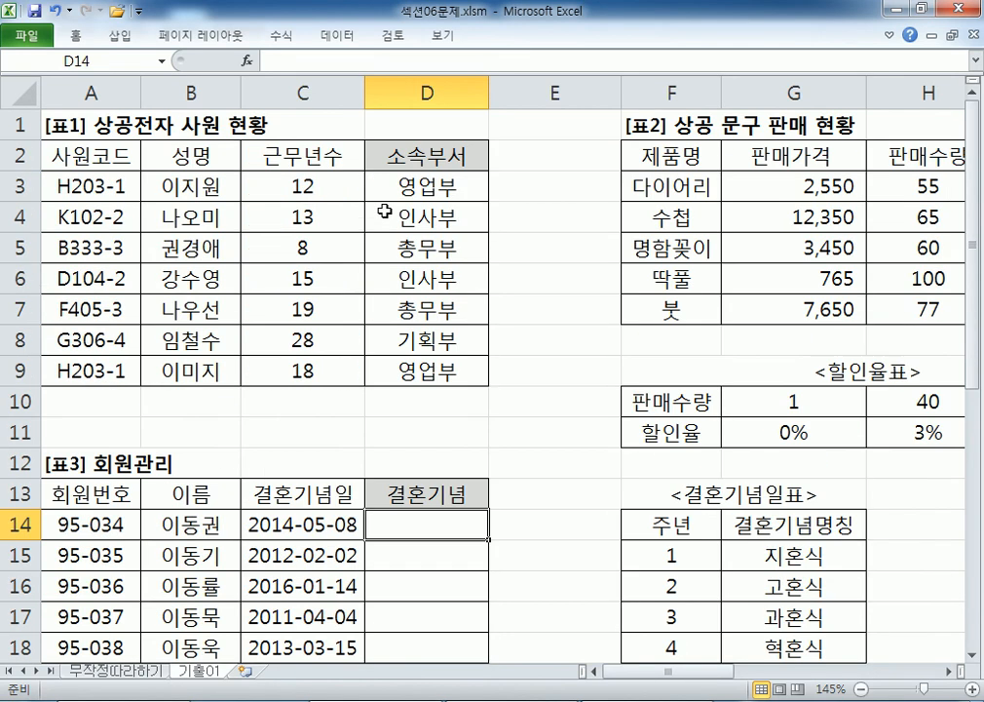
left_click(414, 183)
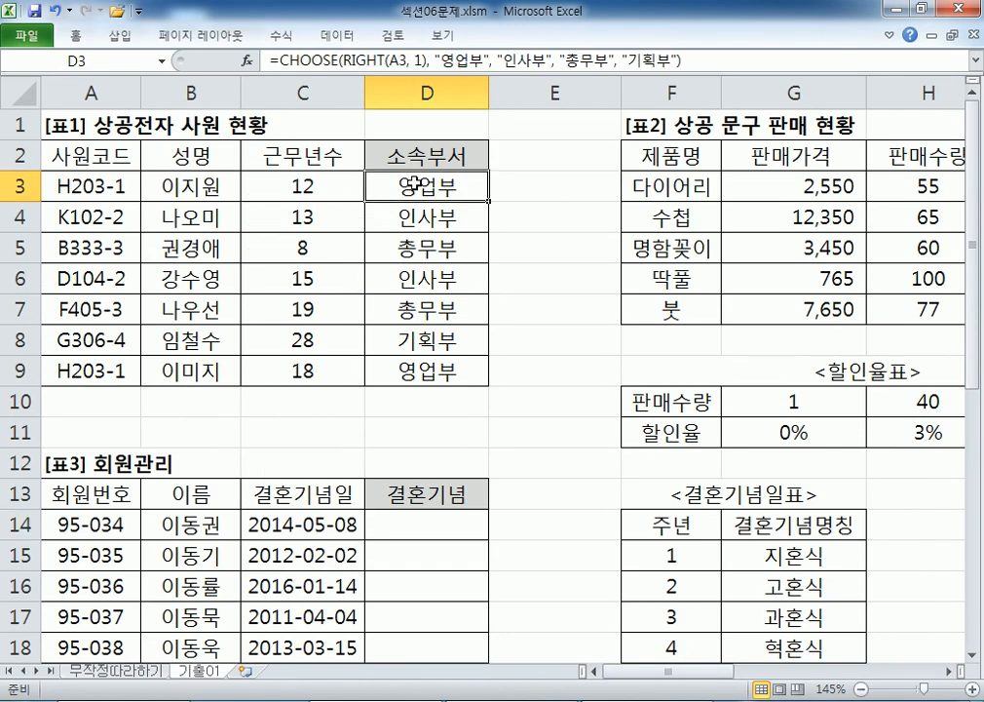
left_click_drag(425, 211, 402, 379)
key("Delete")
Examine the RIGHT(A3, 1) argument inside the CHOOSE formula in D3, leaving the formula as it is.
left_click(435, 198)
key("F2")
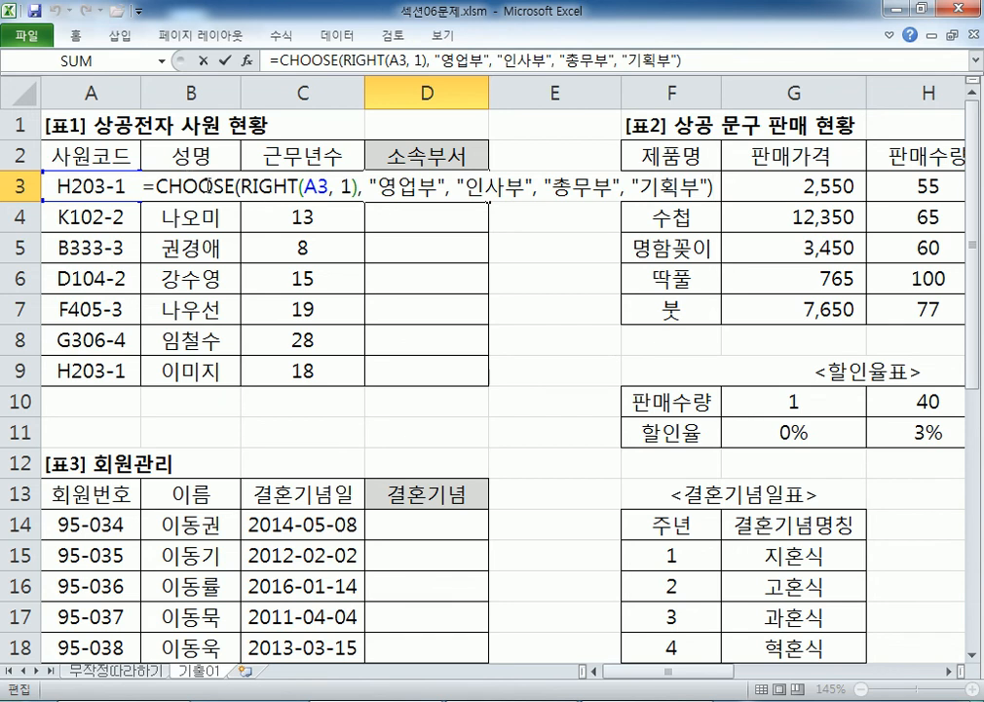
left_click_drag(245, 184, 367, 184)
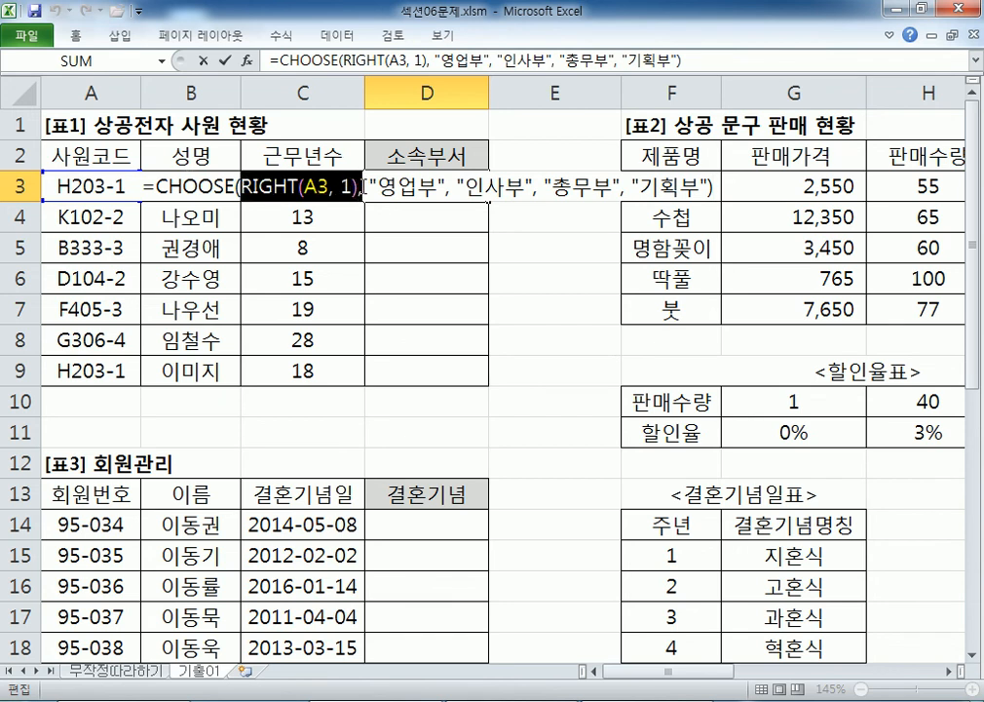
key("Escape")
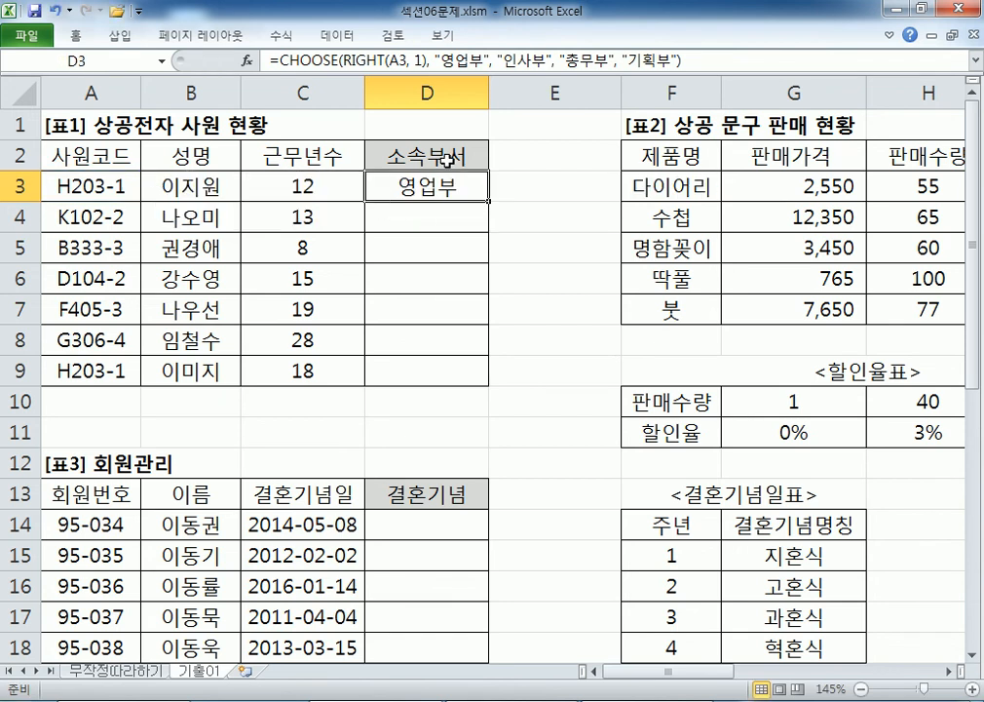
Replace the D3 formula with =RIGHT(A3,1) to extract the last character of the 사원코드.
type("=RIGHT(")
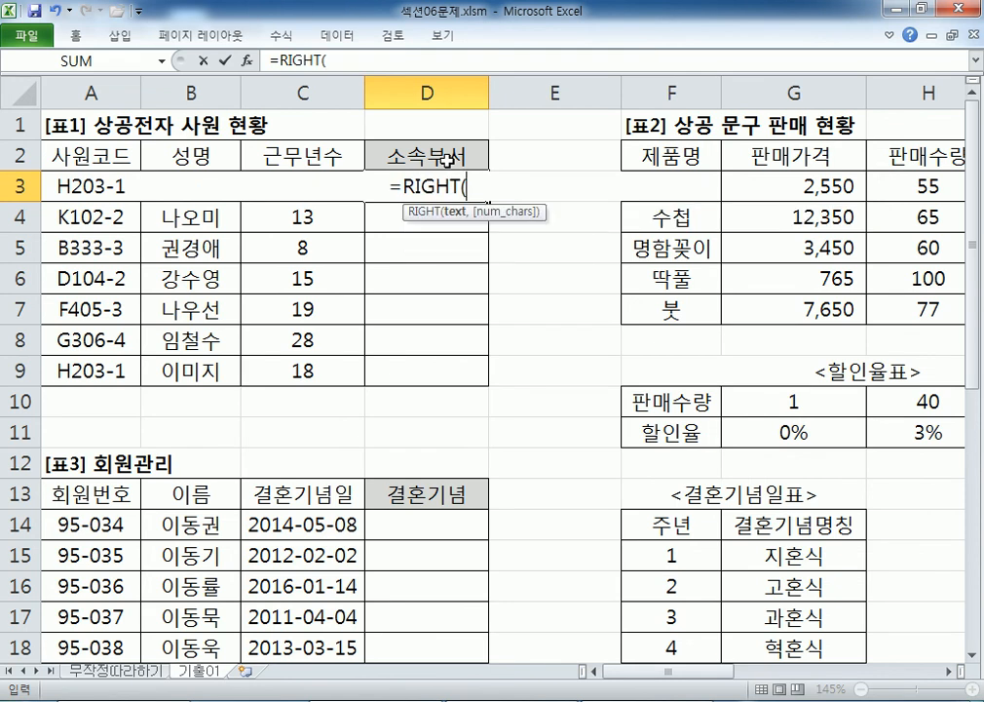
left_click(70, 181)
type(",5,")
key("BackSpace")
type("\\")
key("BackSpace")
key("BackSpace")
type("1")
key("Return")
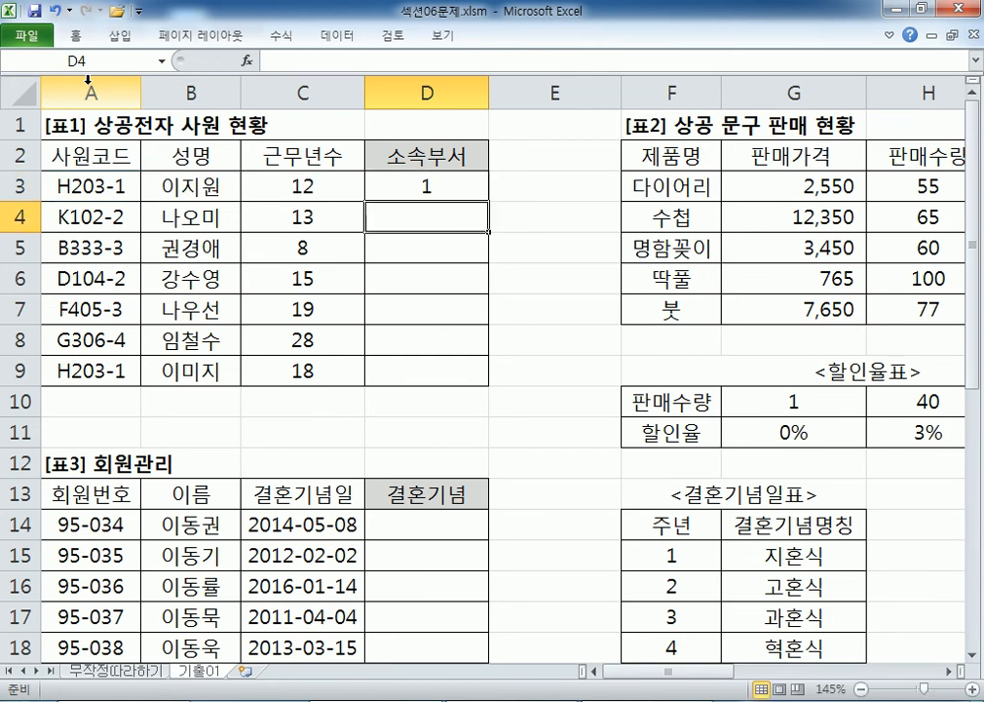
Compare the RIGHT formula in D3 with the last character of the employee code in A3.
left_click(444, 184)
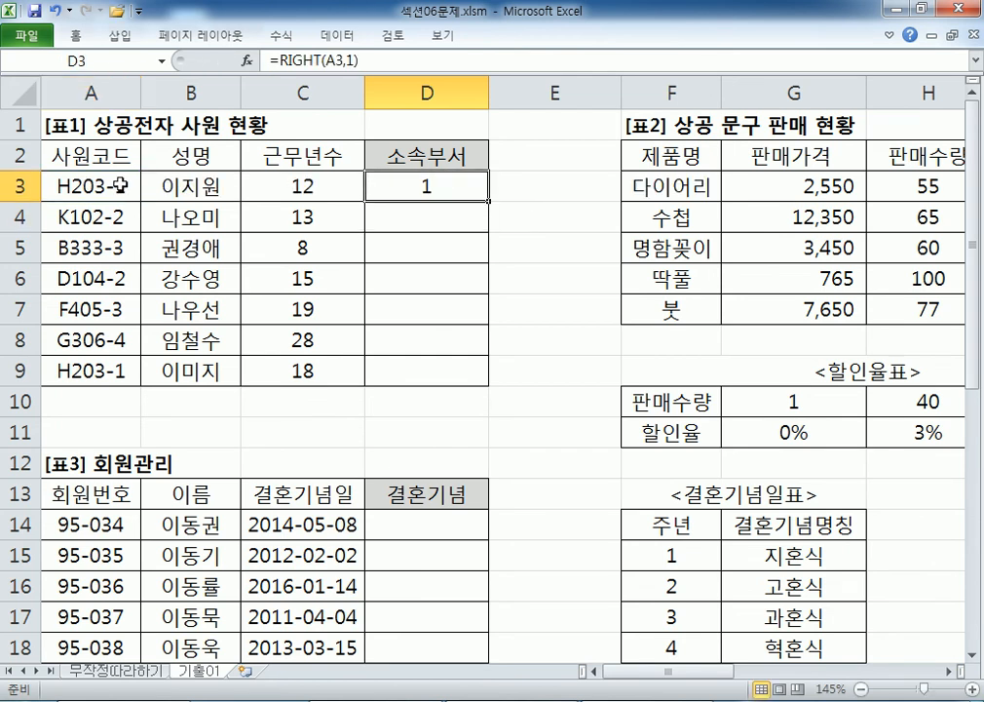
left_click(115, 185)
double_click(124, 185)
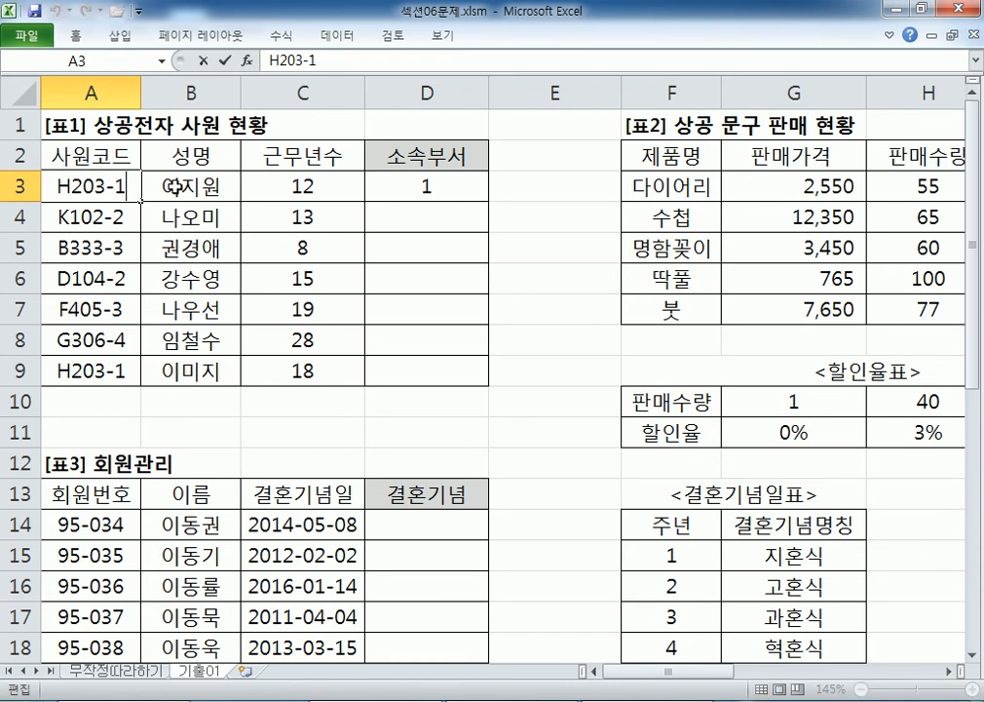
Wrap the D3 formula into =CHOOSE(RIGHT(A3,1),"1","2","3","4") and fill it down to D9.
left_click(377, 185)
double_click(377, 184)
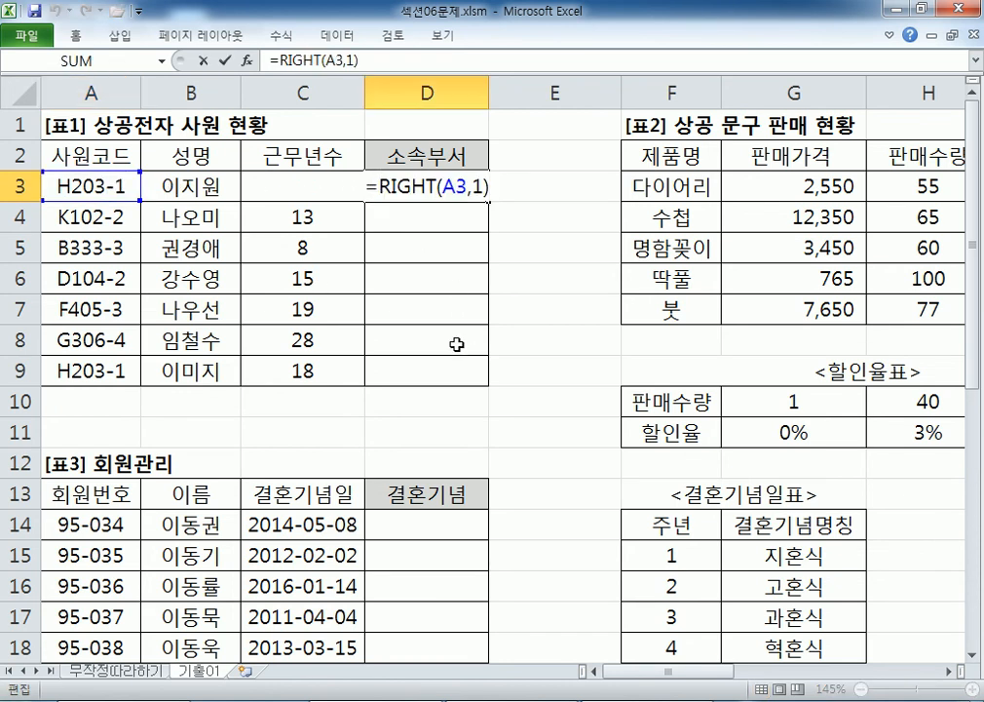
type("CHOO")
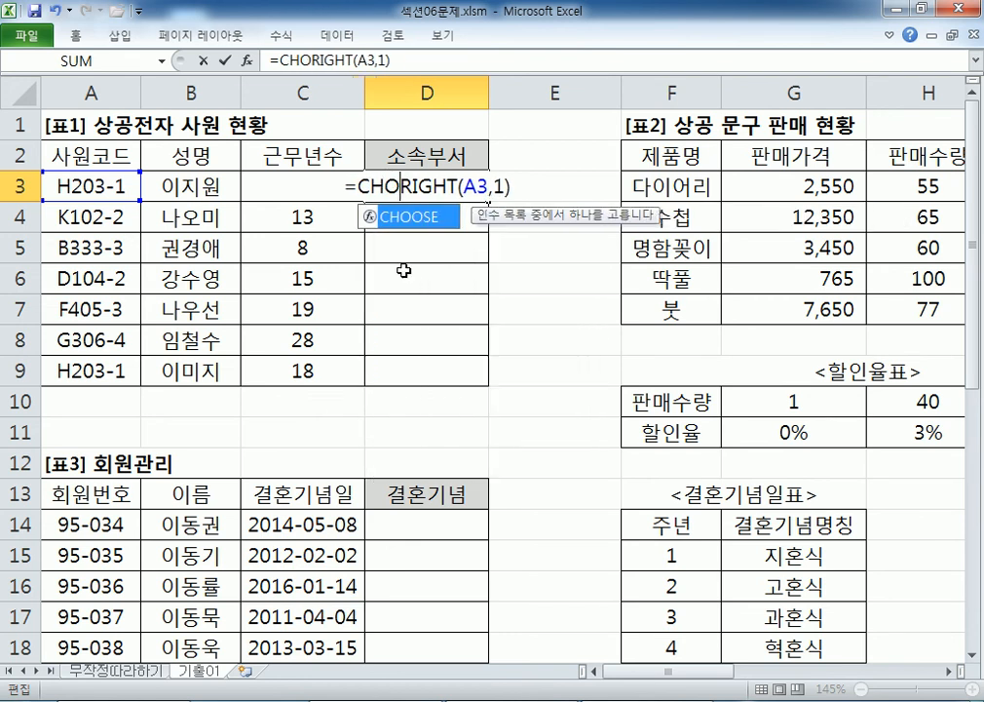
key("Tab")
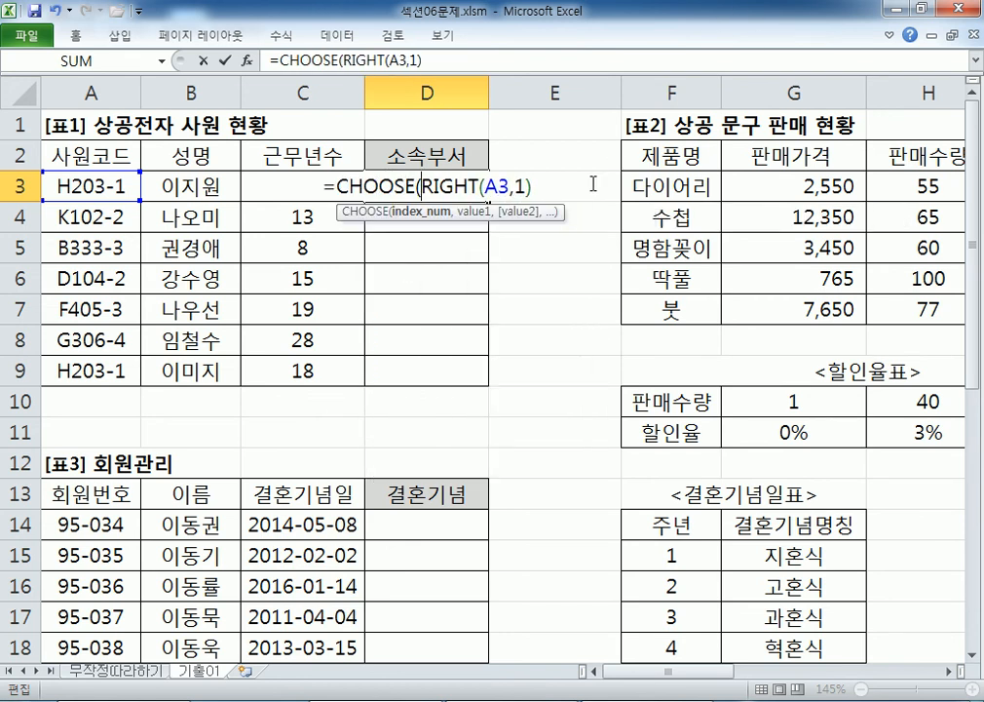
type(",\"")
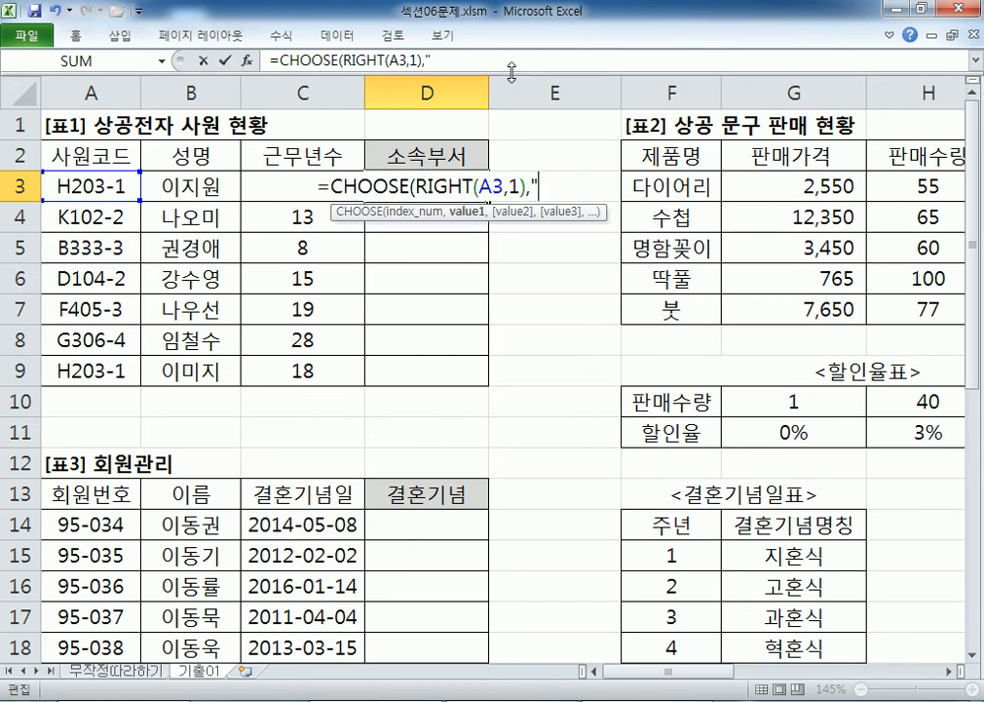
type("1\",\"2\".")
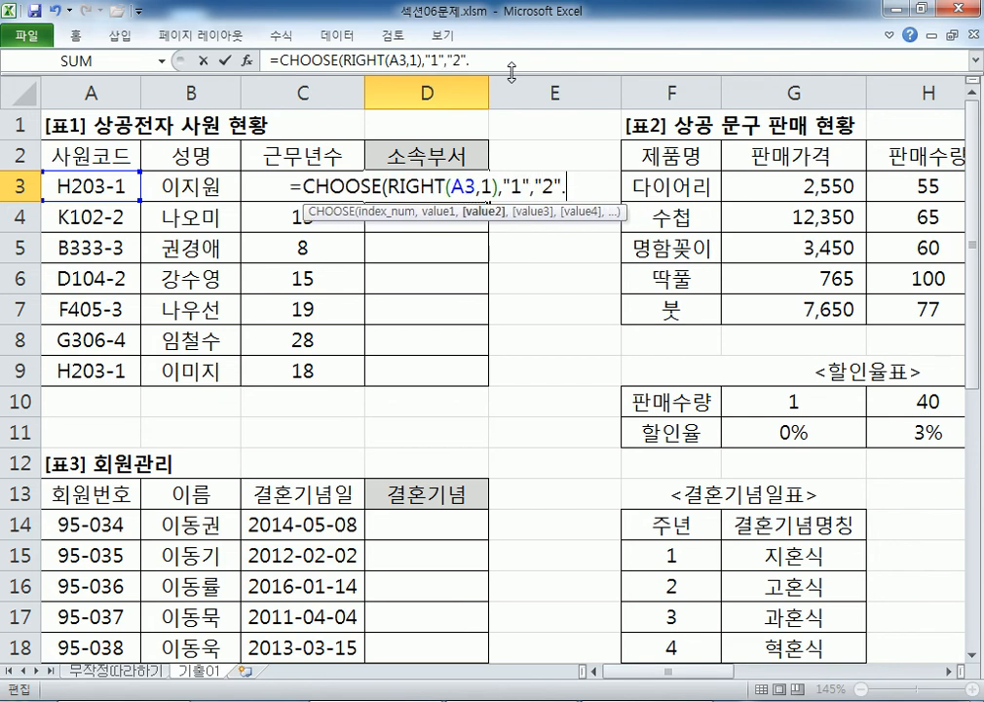
key("BackSpace")
type(",\"3")
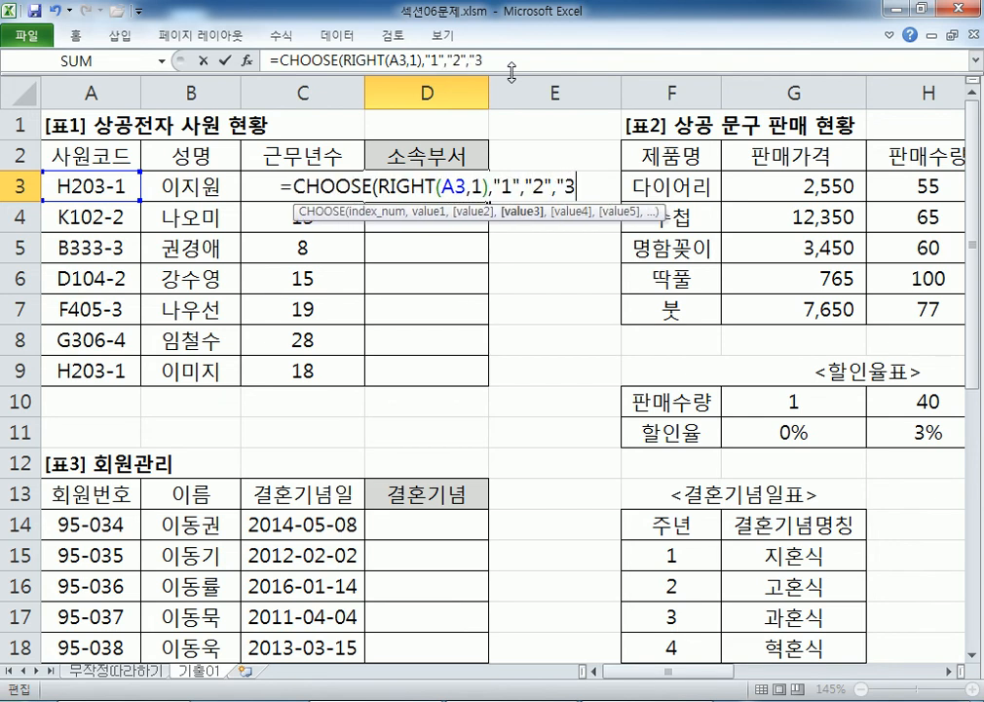
type("\",\"4\"")
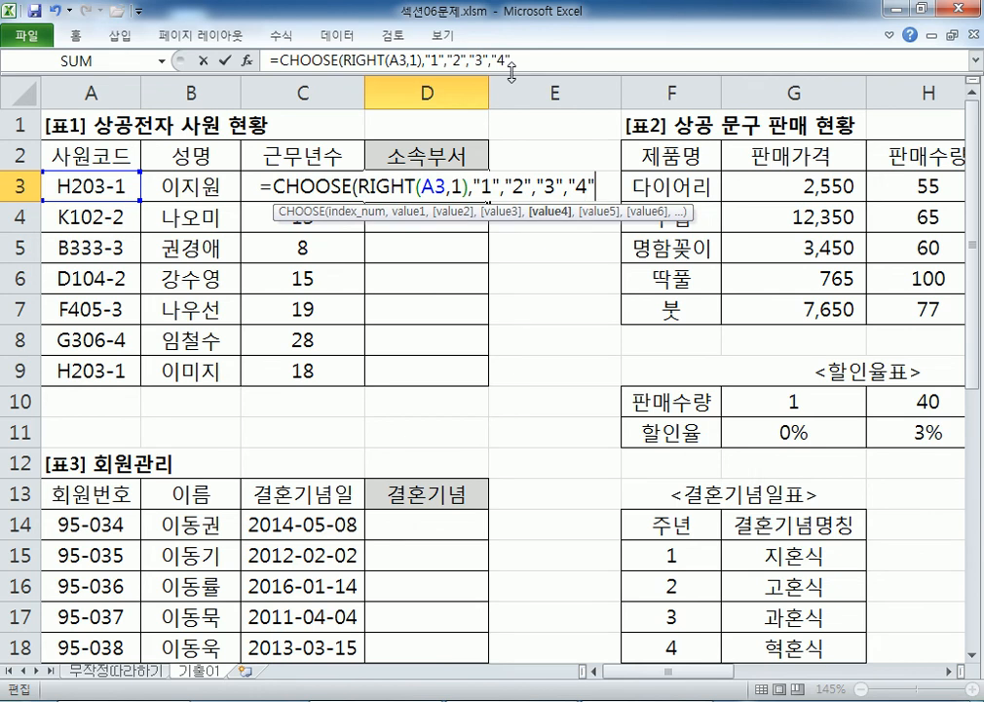
key("Return")
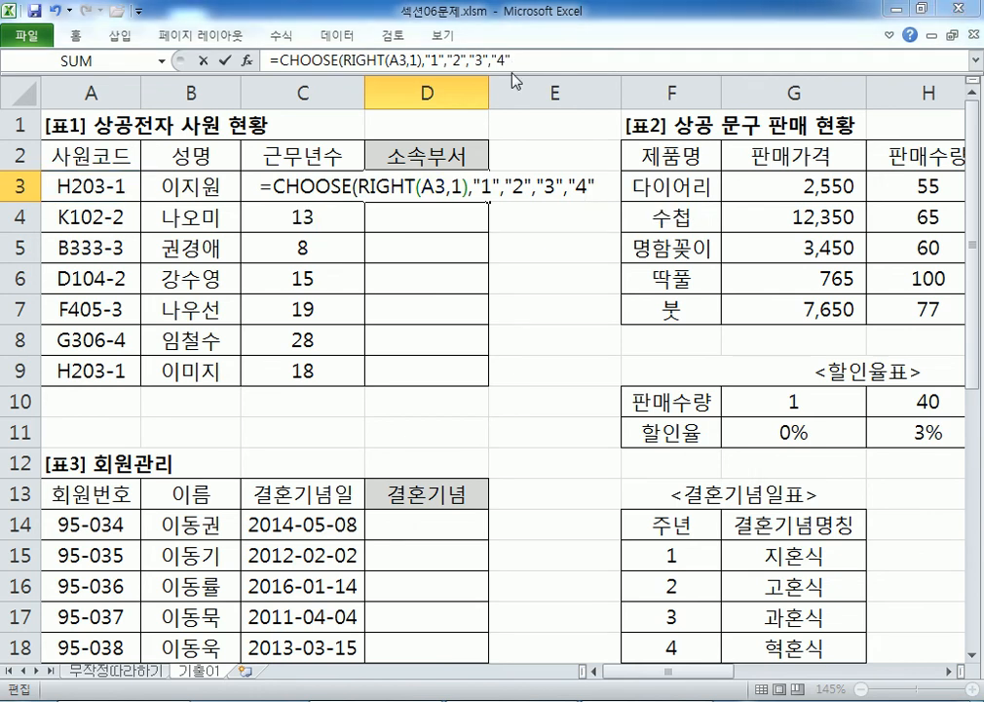
key("Return")
key("Up")
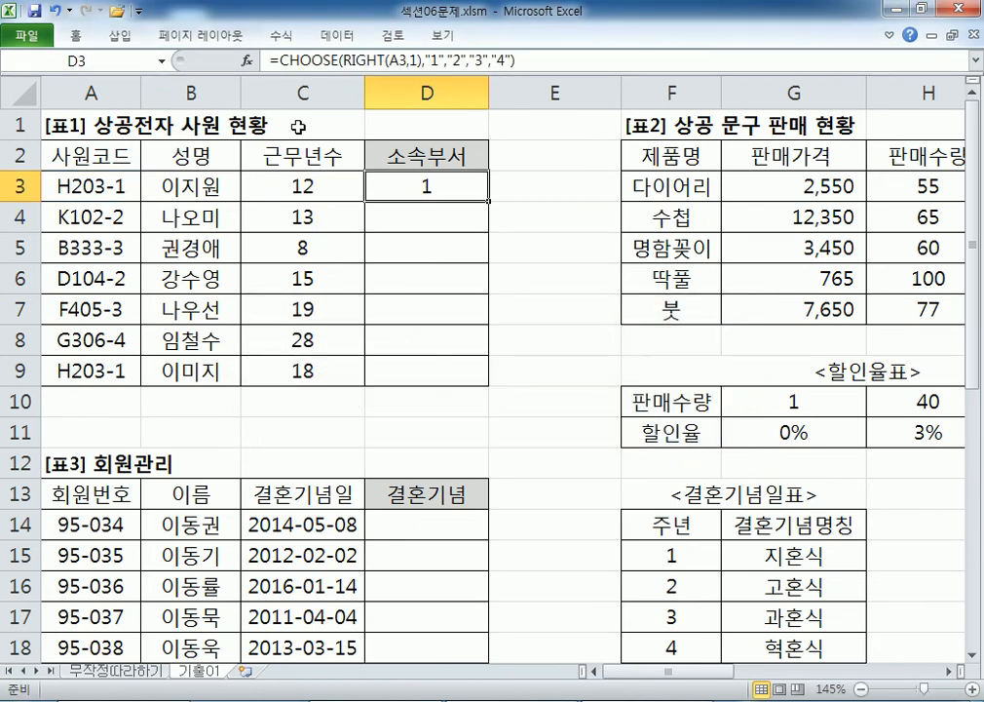
left_click_drag(491, 205, 501, 374)
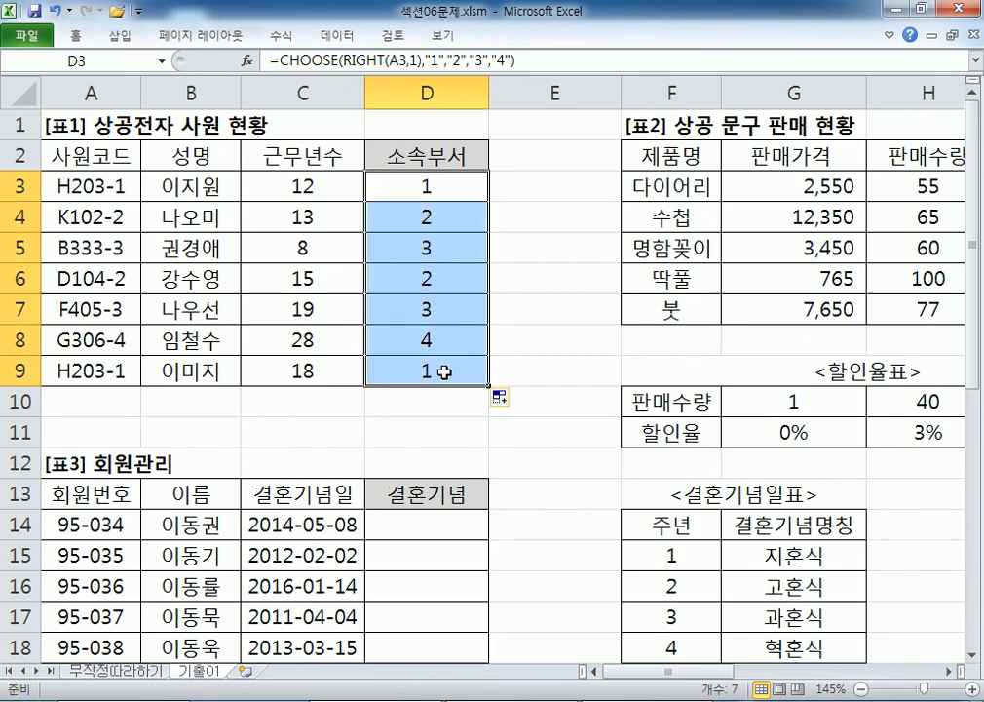
Review the parts of the D3 formula: the RIGHT index argument, the CHOOSE function name and the four listed values.
left_click(414, 188)
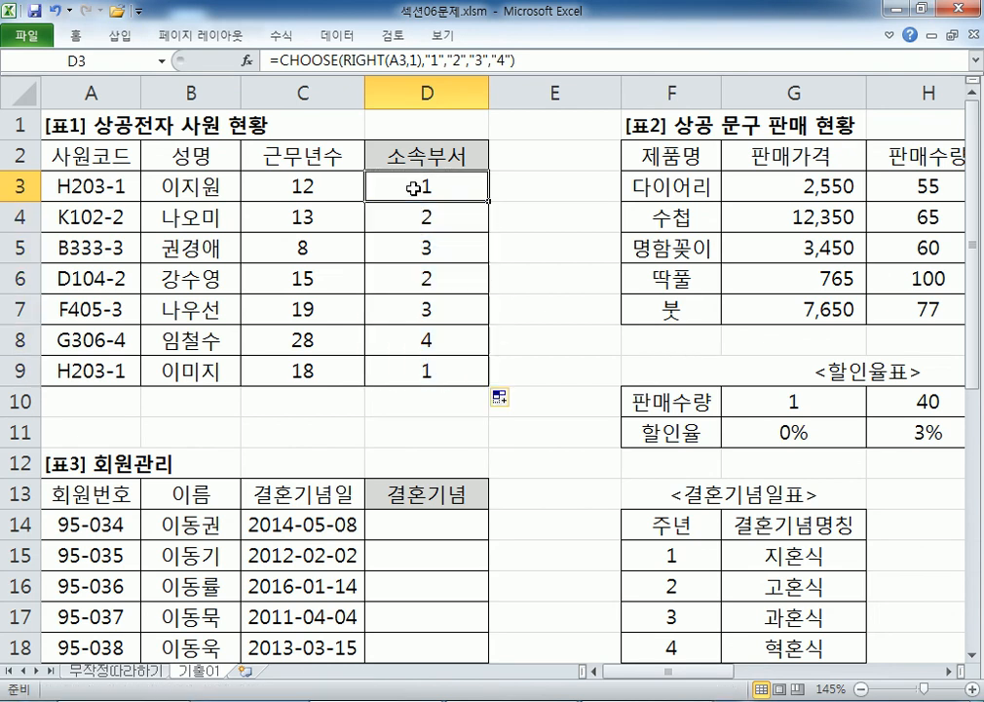
double_click(378, 177)
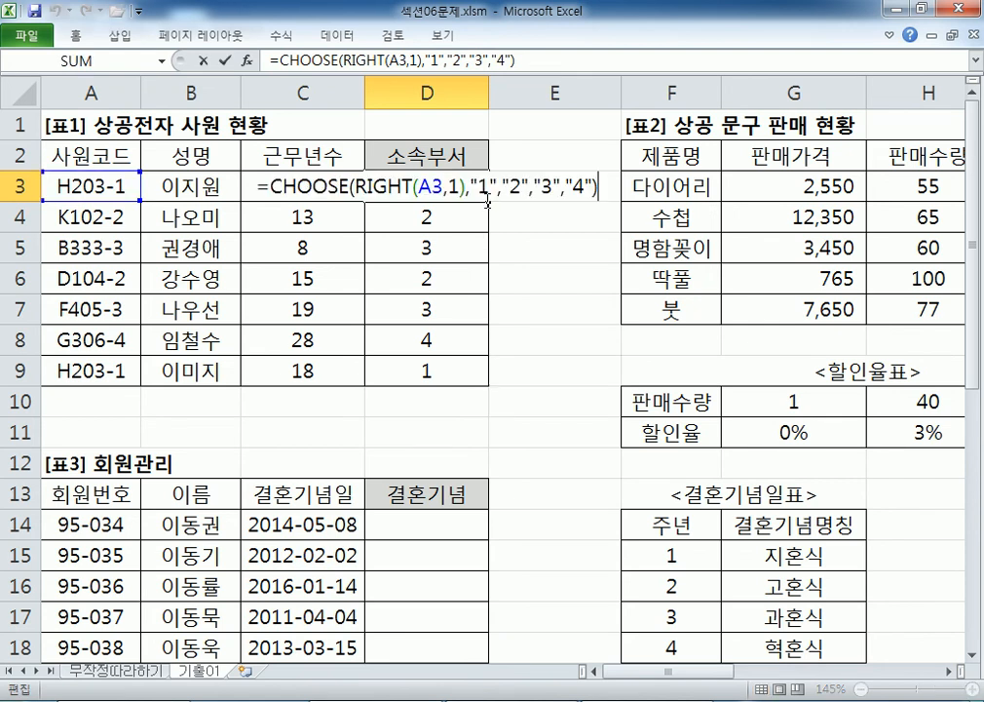
left_click_drag(354, 185, 466, 192)
left_click_drag(346, 185, 269, 185)
left_click_drag(366, 185, 594, 187)
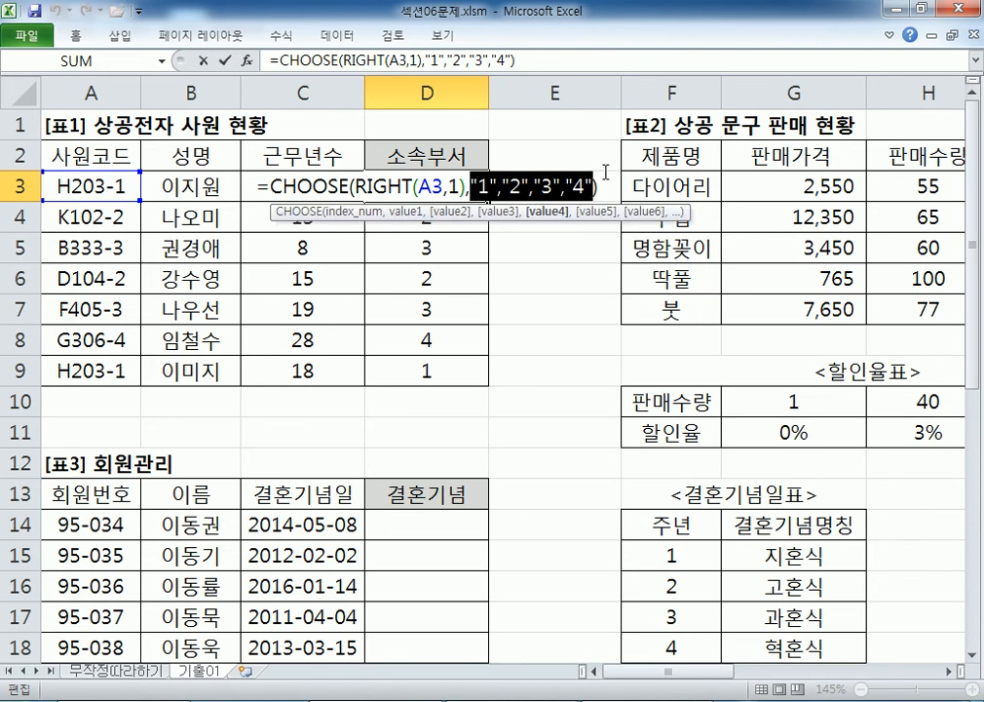
Switch to the Notepad notes and examine the RIGHT(A3, 1) argument of the final CHOOSE formula.
key("alt+Tab")
left_click(200, 216)
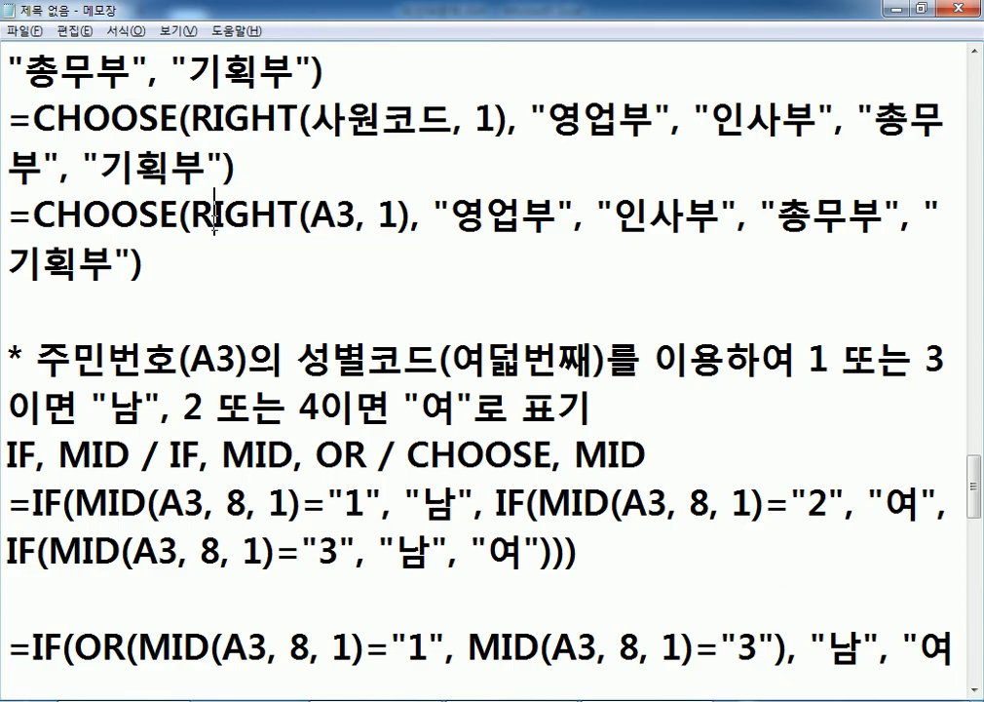
key("shift+Right")
key("shift+Right")
key("shift+Right")
key("shift+Right")
key("shift+Right")
key("shift+Right")
key("shift+Right")
key("shift+Right")
key("shift+Right")
key("shift+Right")
key("shift+Right")
key("shift+Right")
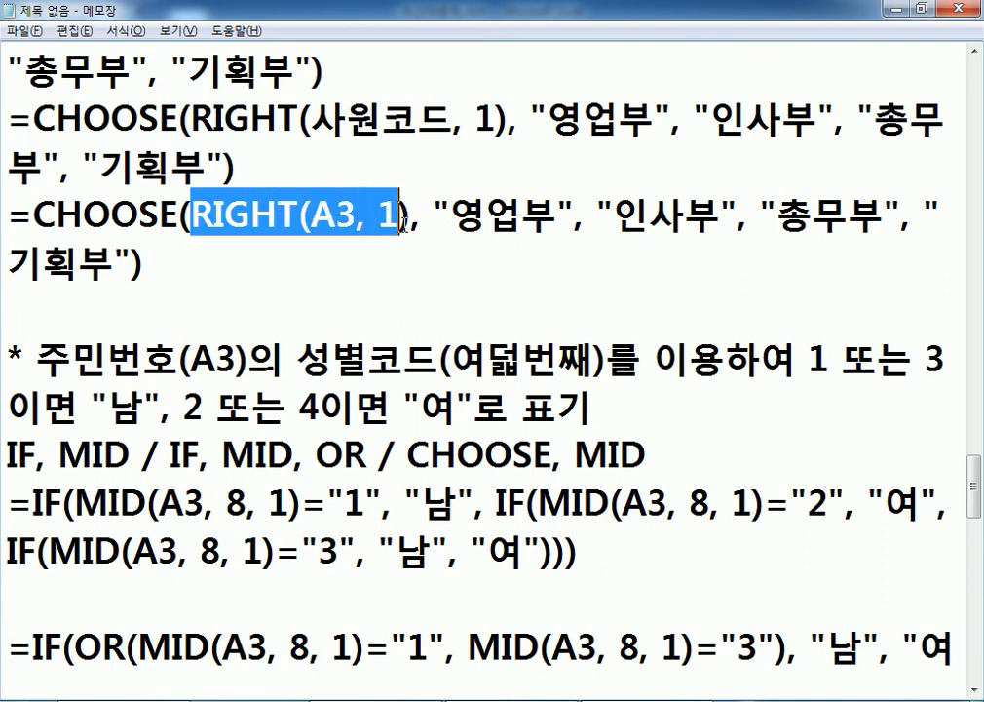
double_click(36, 213)
left_click_drag(243, 215, 356, 215)
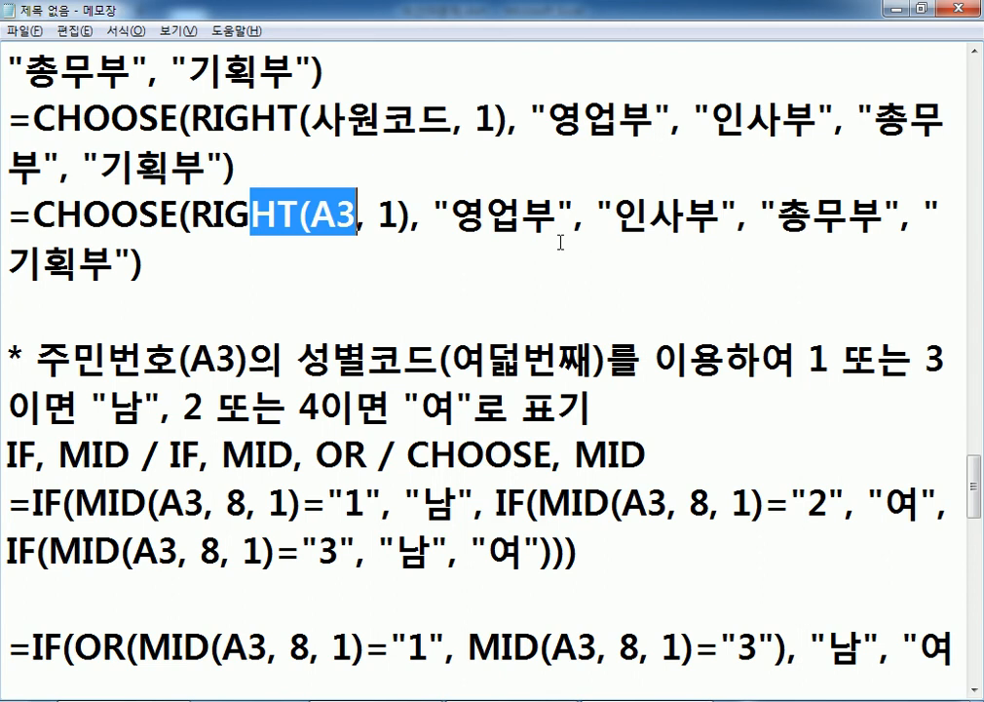
Copy the complete CHOOSE formula with the four department names from the notes into D3 of the workbook and fill it down to D9.
left_click(145, 263)
left_click_drag(146, 263, 16, 213)
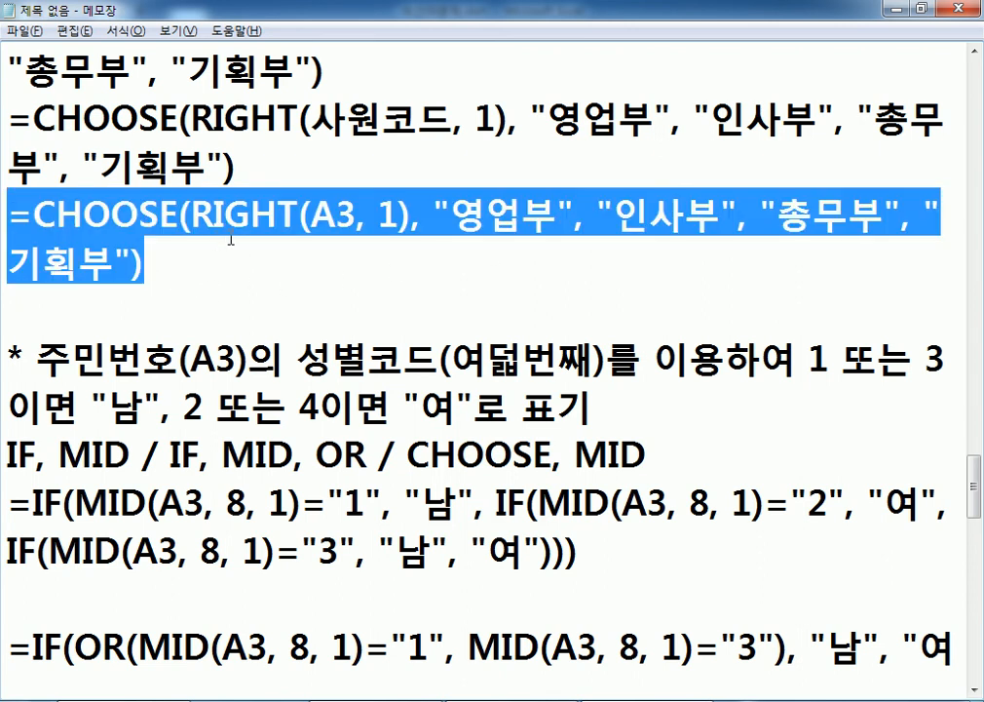
key("ctrl+c")
key("alt+Tab")
key("Escape")
key("ctrl+v")
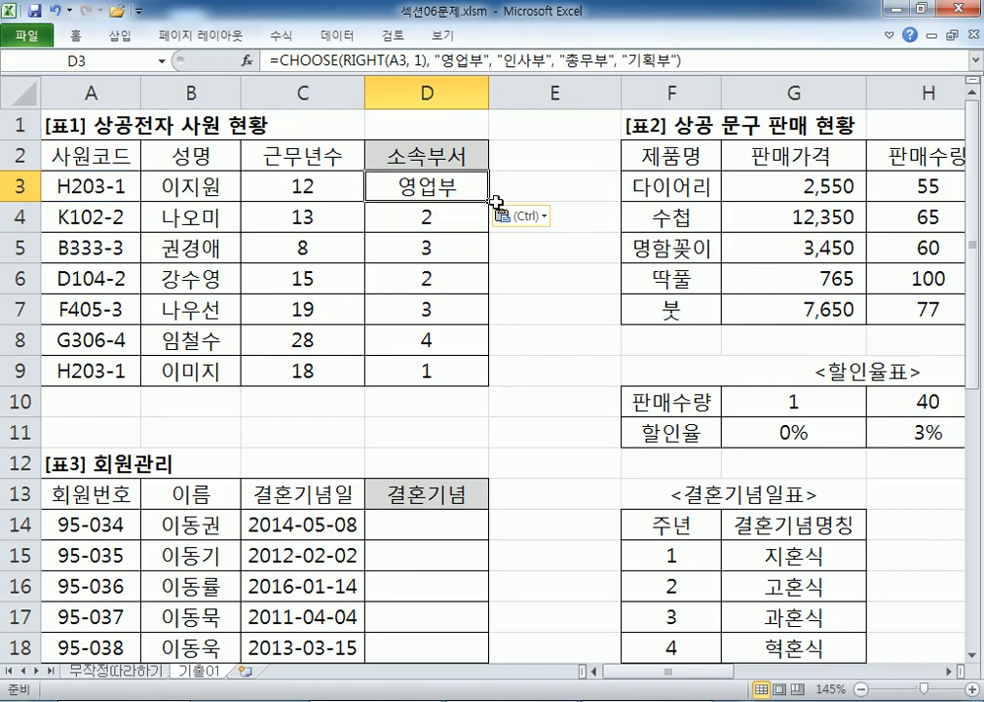
double_click(486, 201)
left_click(453, 189)
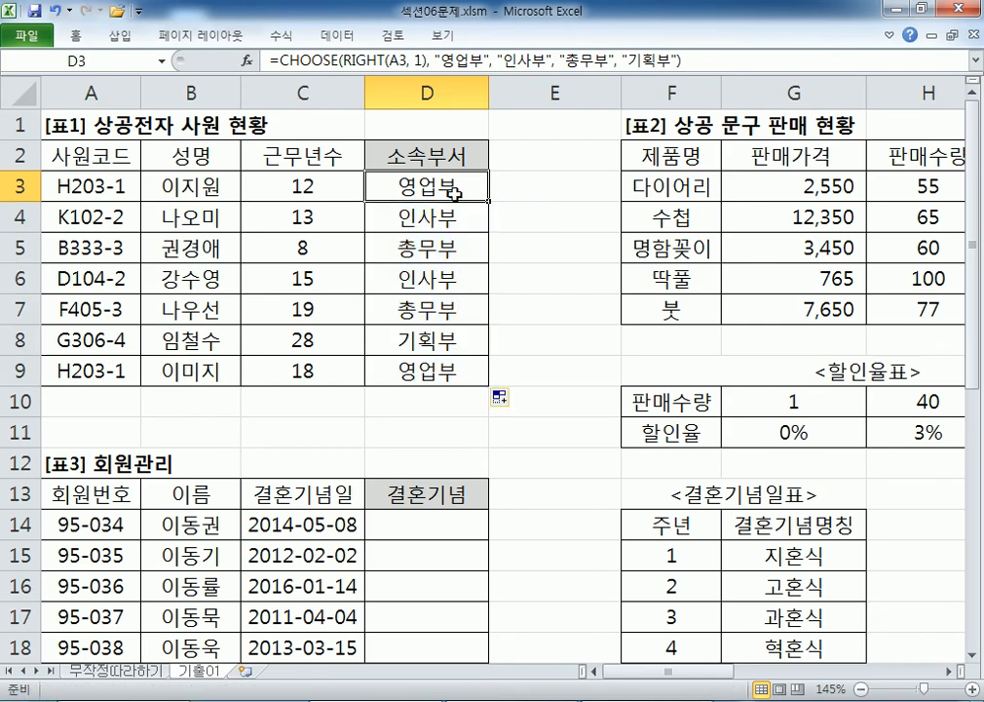
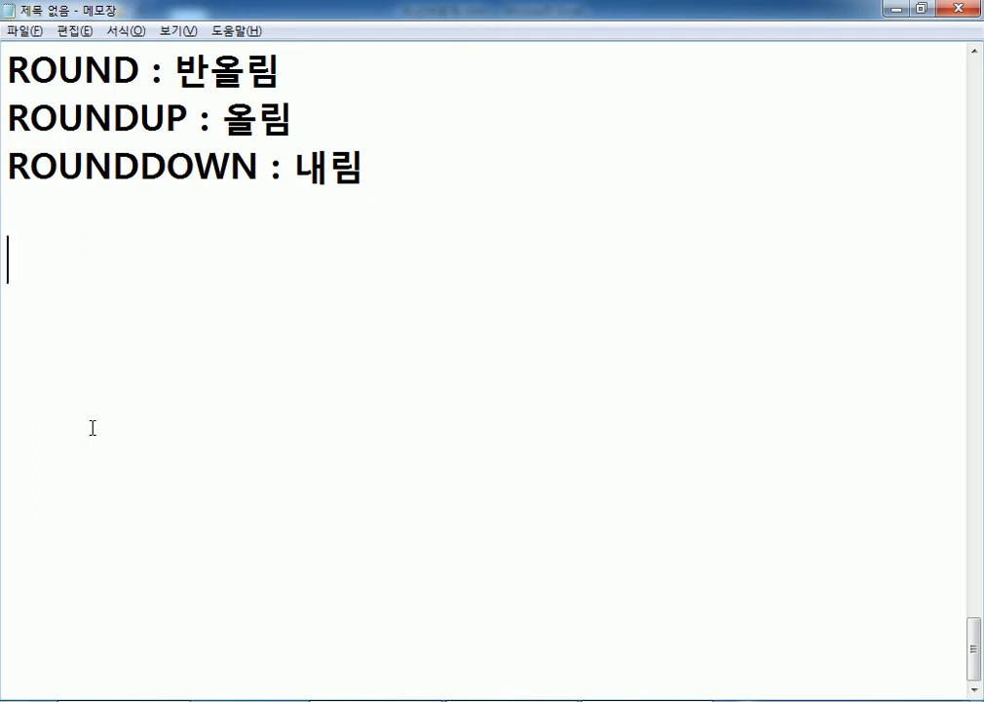
Switch back to the Excel workbook and select D14, the first empty 결혼기념 cell in [표3].
key("alt+Tab")
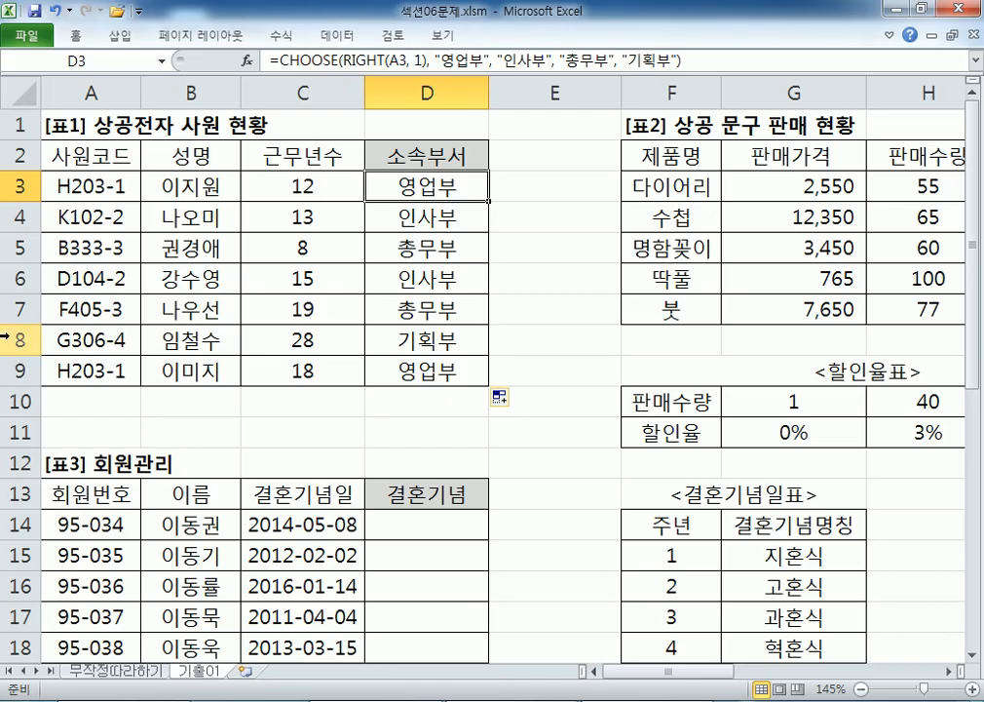
scroll(224, 363, "down", 3)
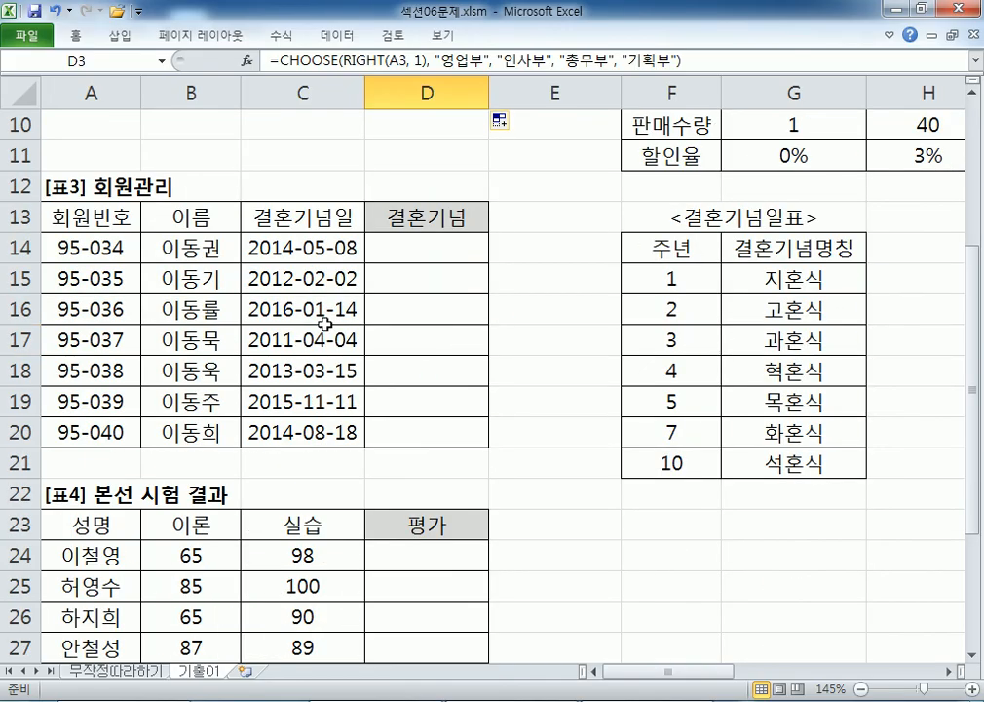
left_click(394, 260)
scroll(395, 255, "down", 1)
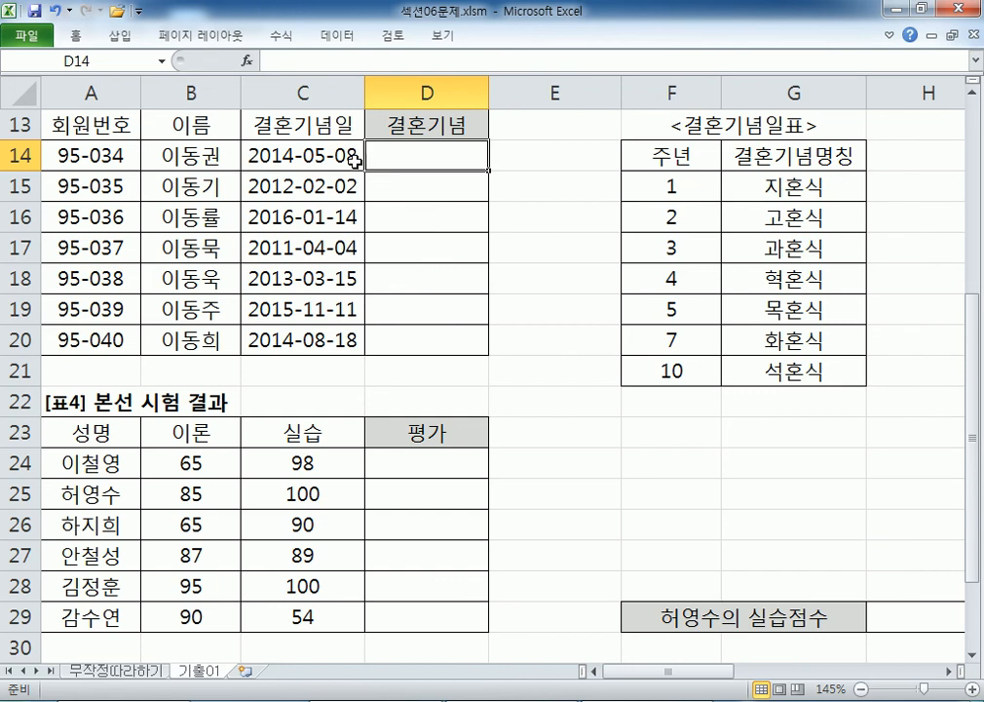
Examine the 주년 and 결혼기념명칭 entries of <결혼기념일표> in F15:G21, dismissing the ALYac update popup.
left_click_drag(688, 186, 795, 379)
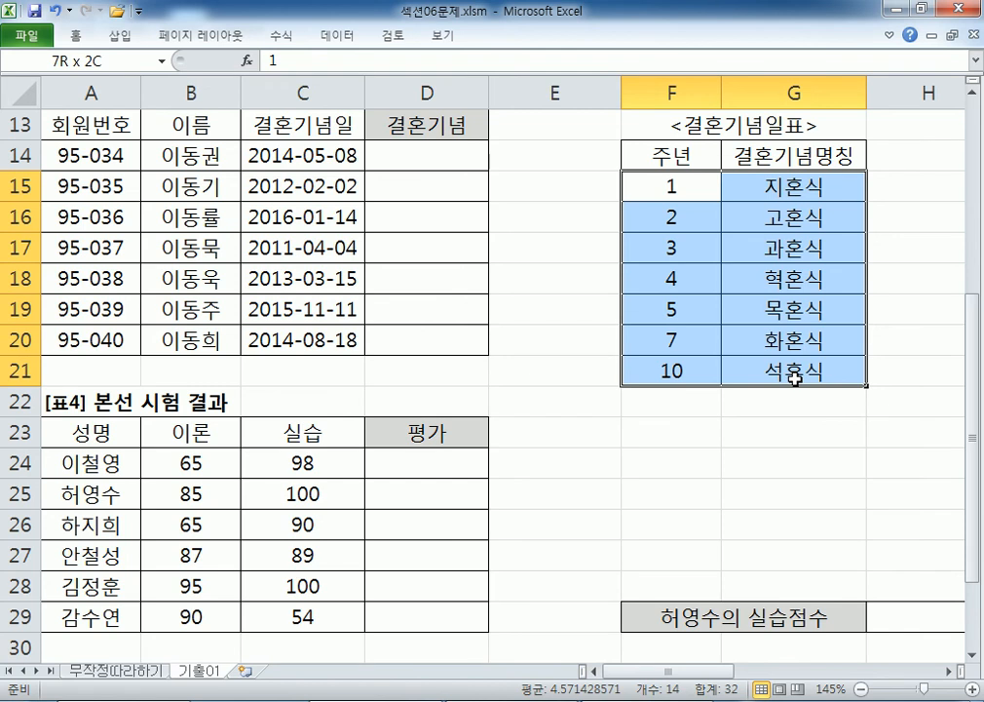
left_click_drag(795, 379, 795, 379)
left_click(796, 377)
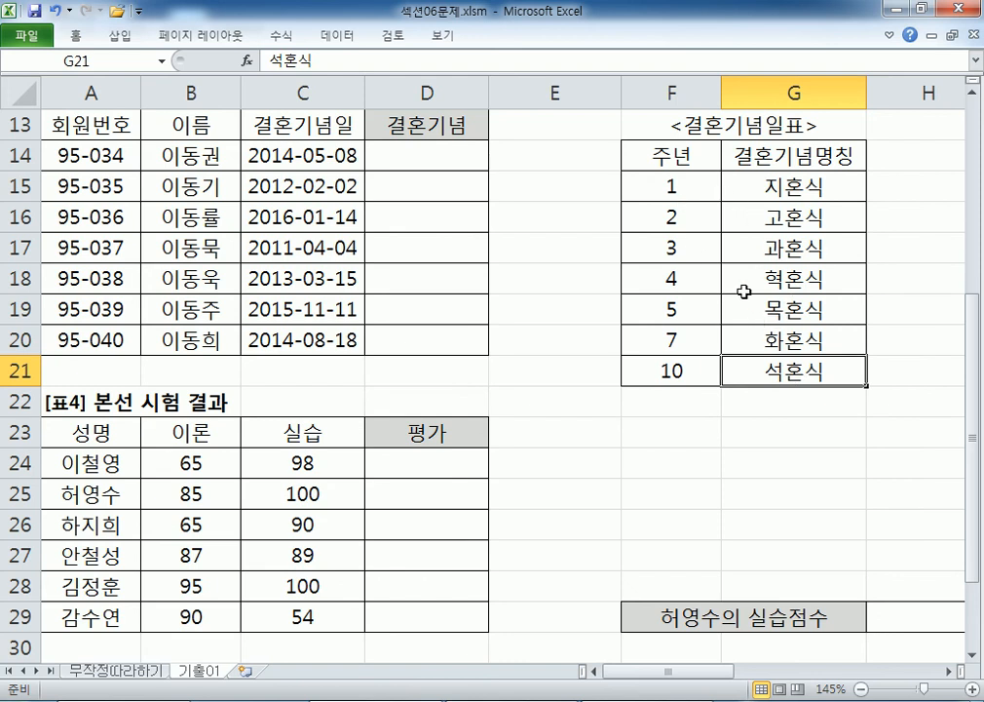
left_click(751, 185)
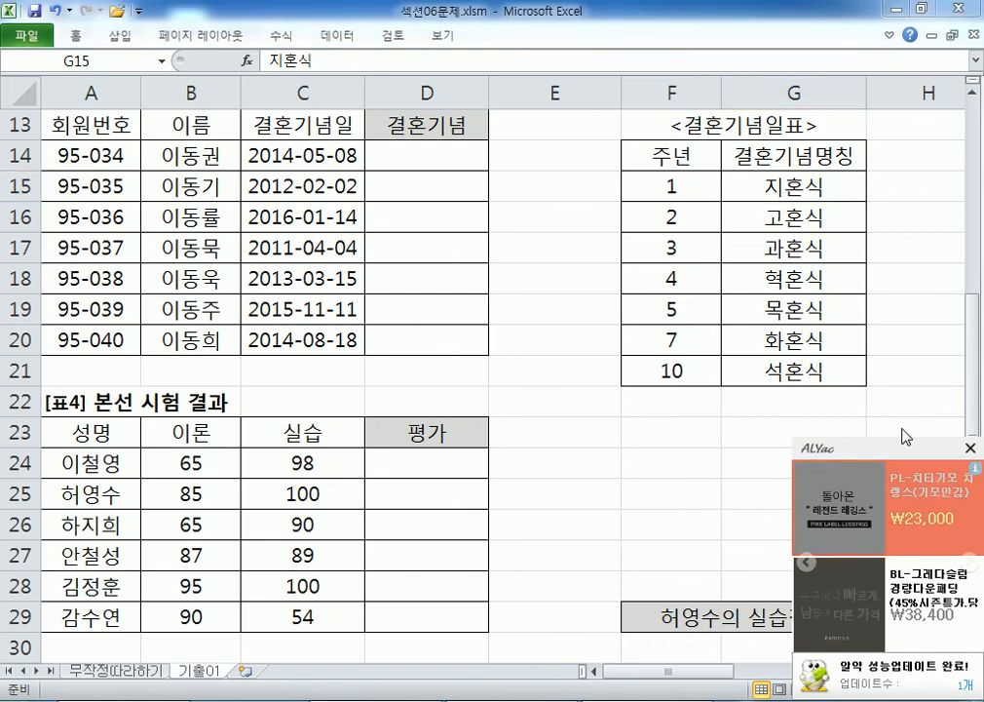
left_click(971, 450)
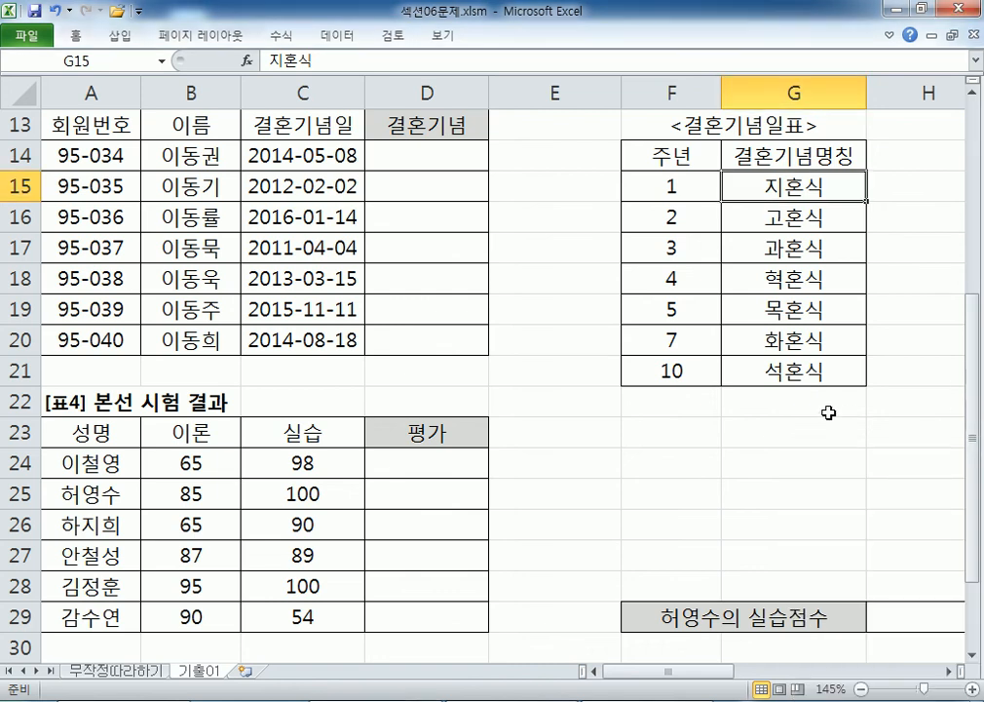
left_click(670, 376)
left_click(674, 403)
left_click(679, 380)
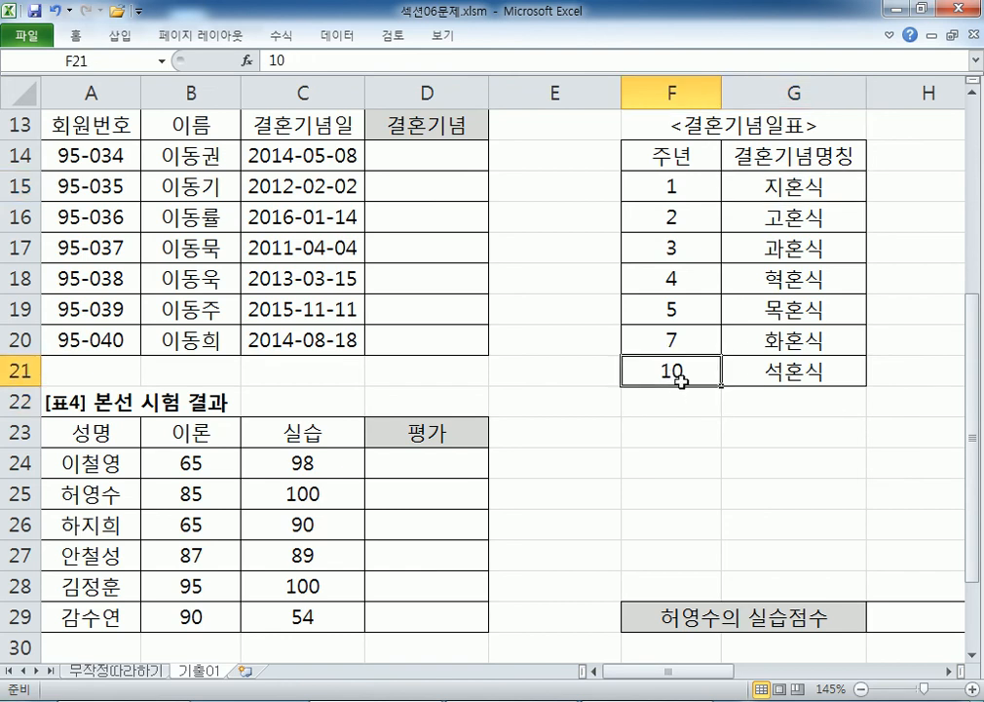
left_click(681, 398)
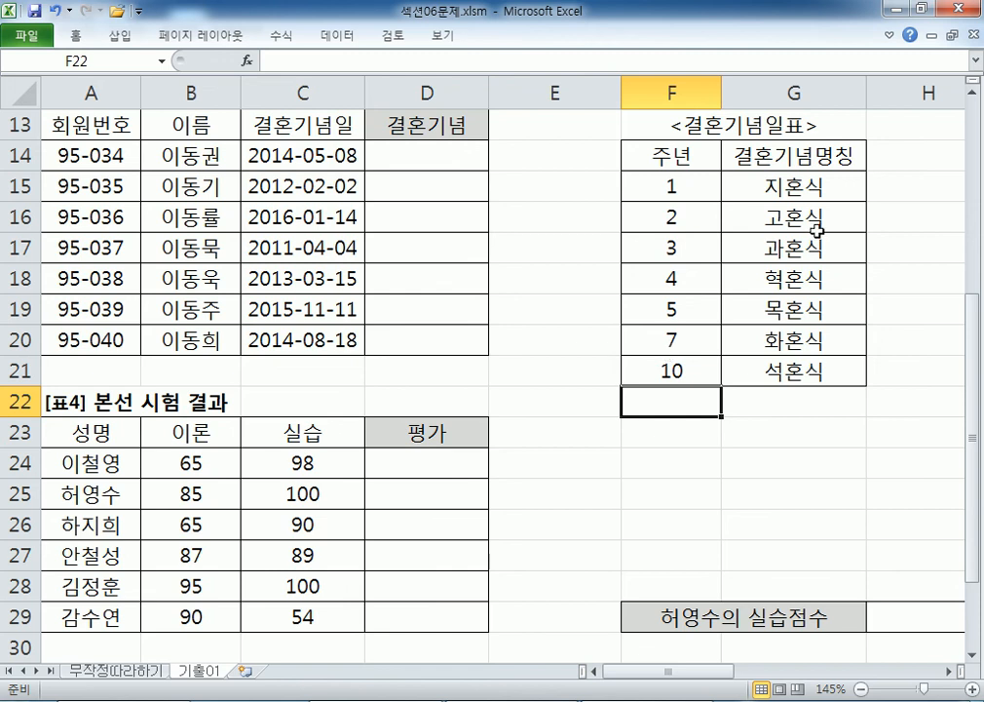
left_click(756, 373)
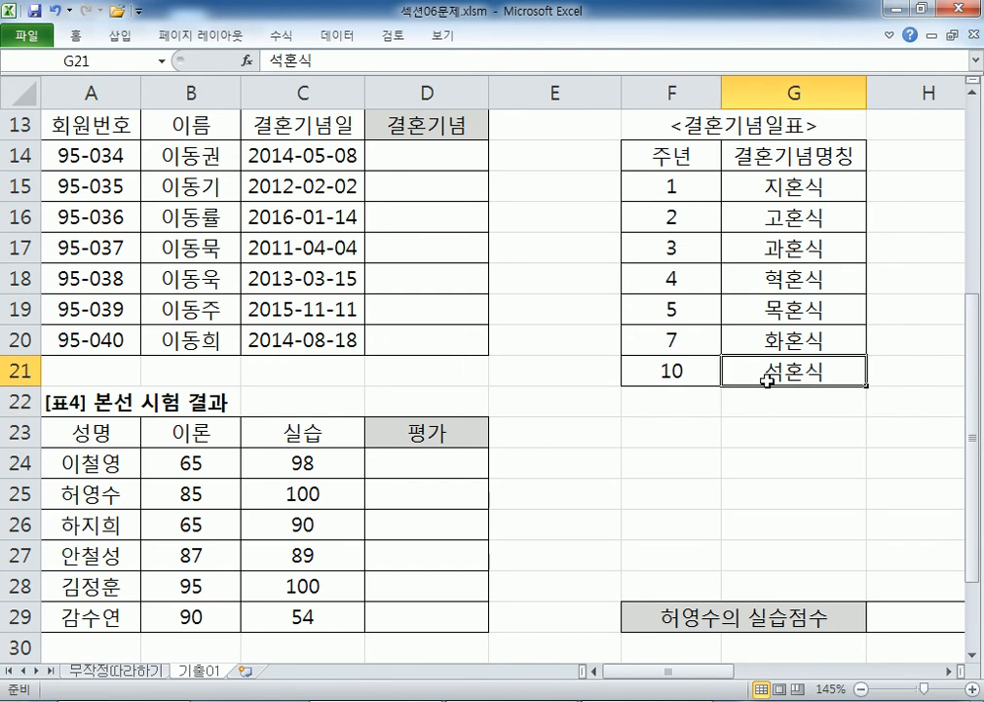
left_click(762, 402)
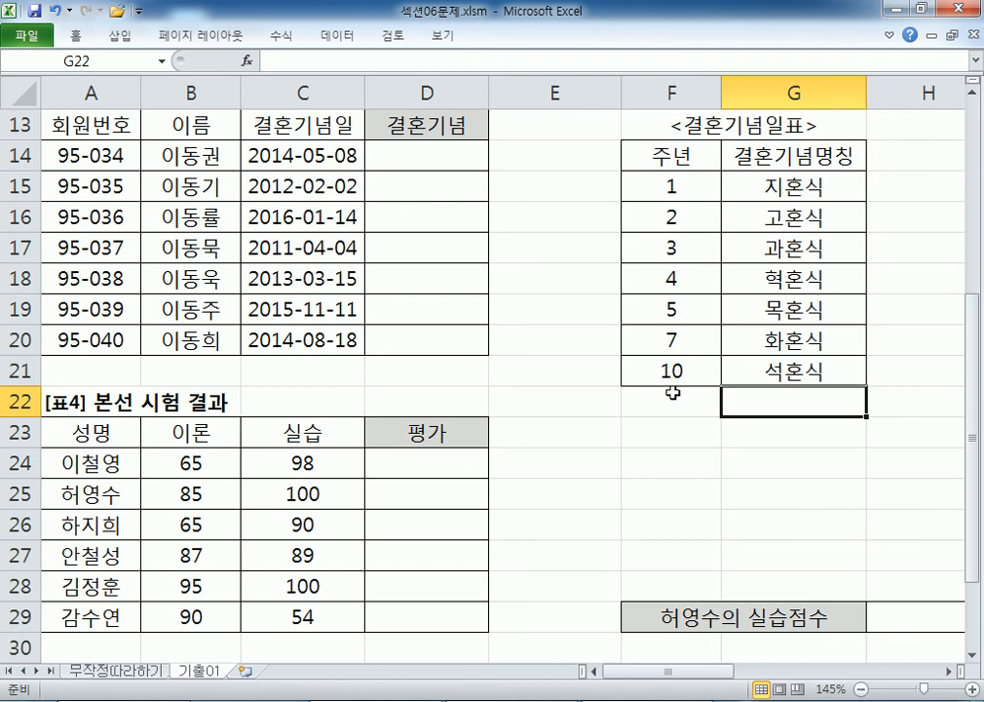
Compare the empty 결혼기념 cell D14 with the 5, 7 and 10 주년 rows of <결혼기념일표>.
left_click(453, 165)
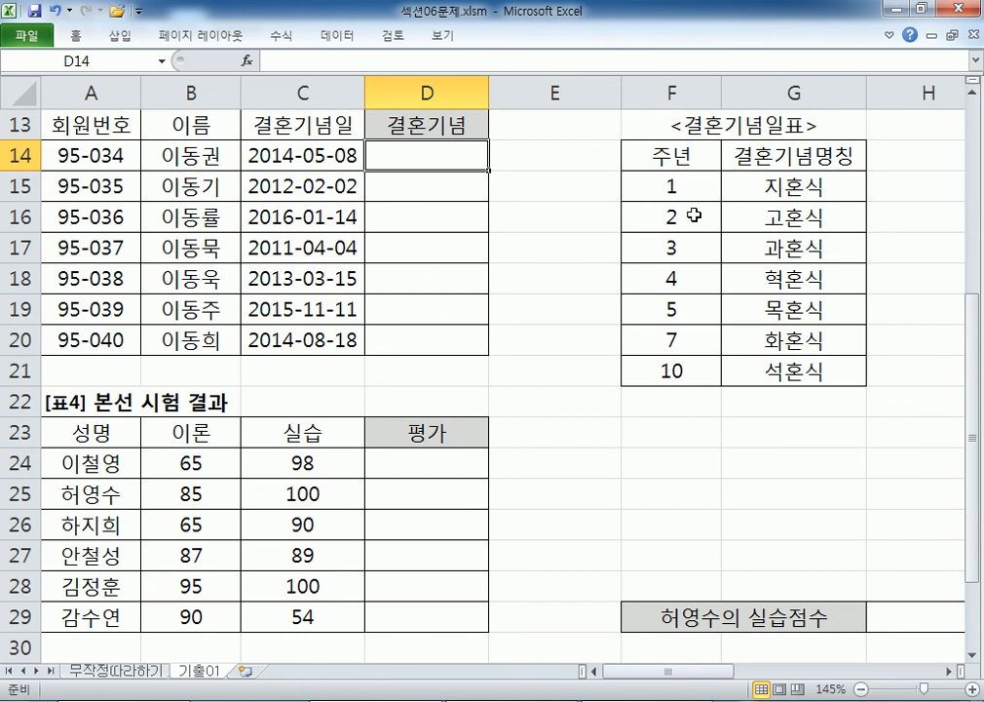
left_click(765, 312)
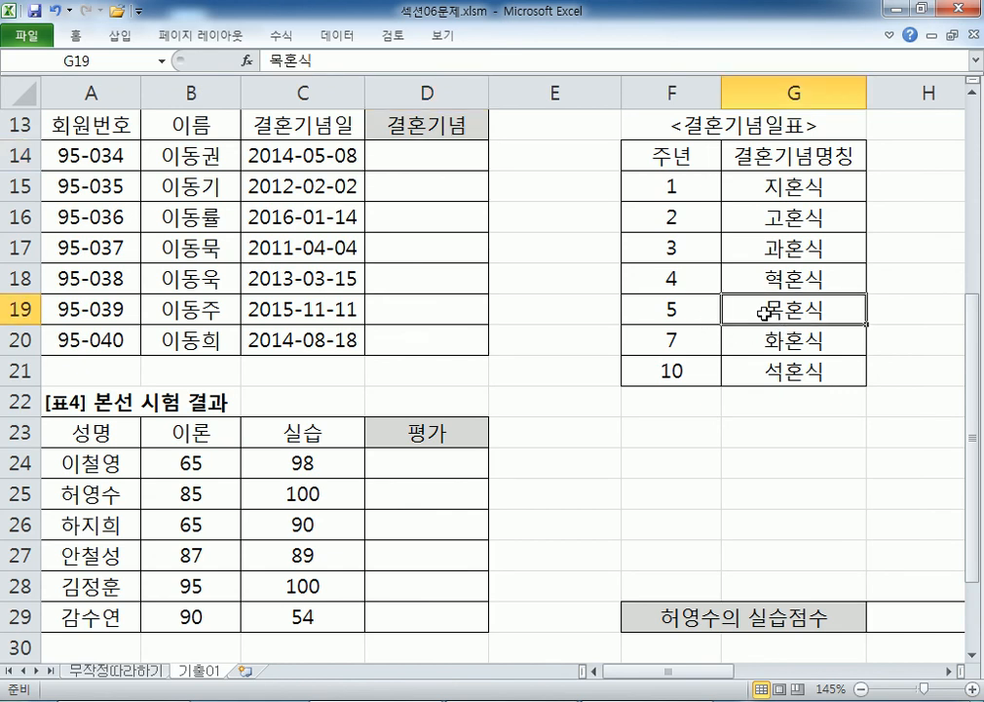
left_click(702, 339)
left_click(783, 343)
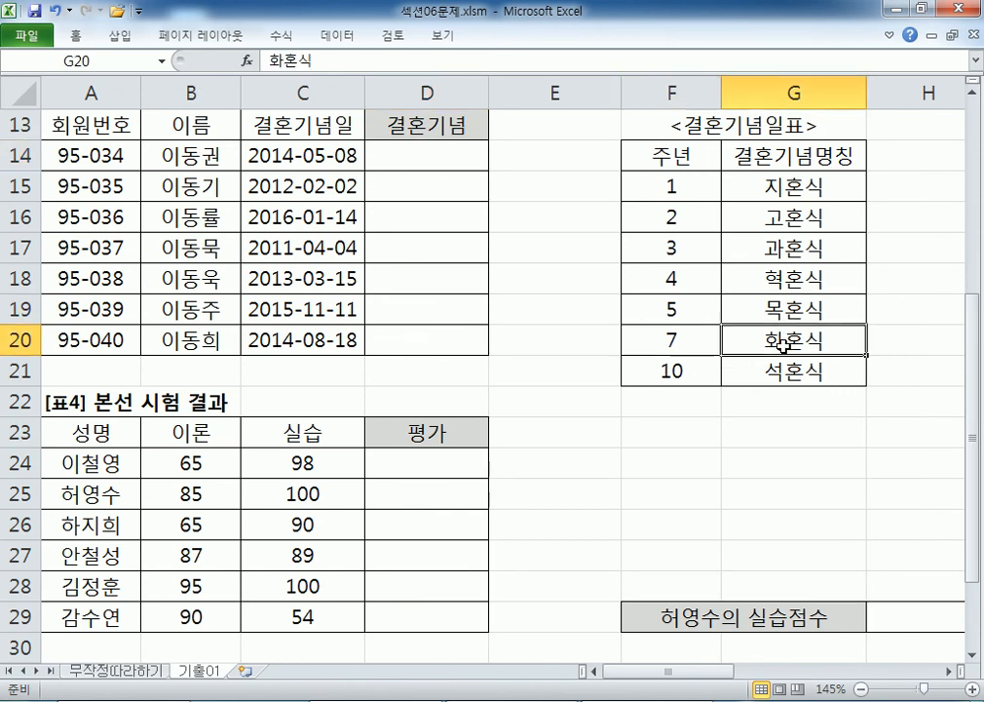
left_click(688, 374)
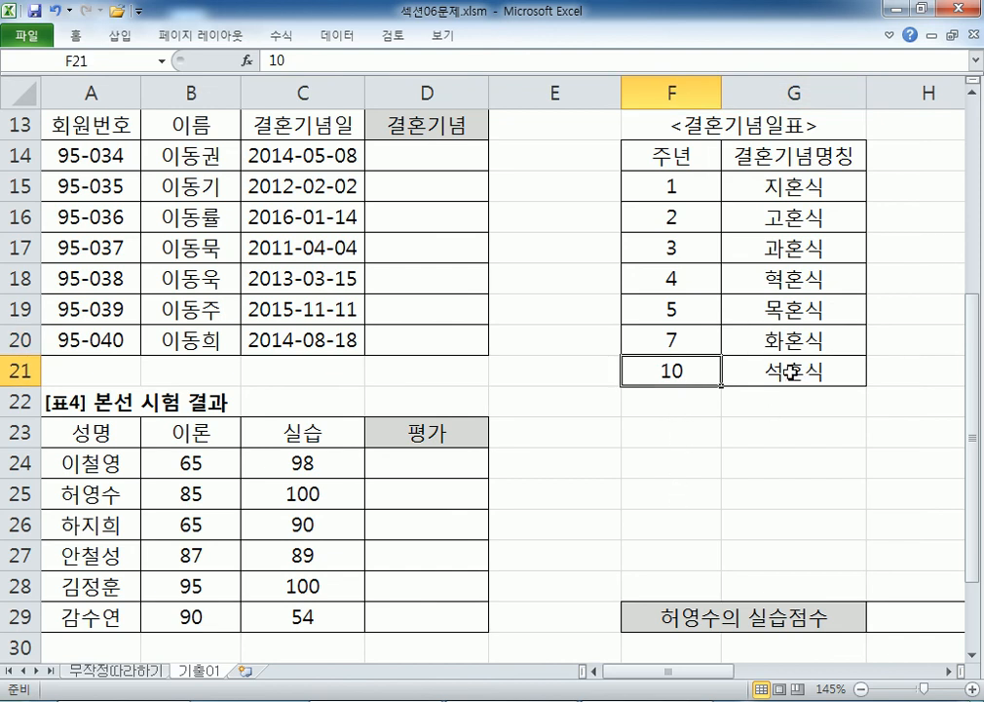
Enter the trial formula =VLOOKUP(5,$F$15:$G$21,2,TRUE) in D14, using the approximate match option.
left_click(465, 159)
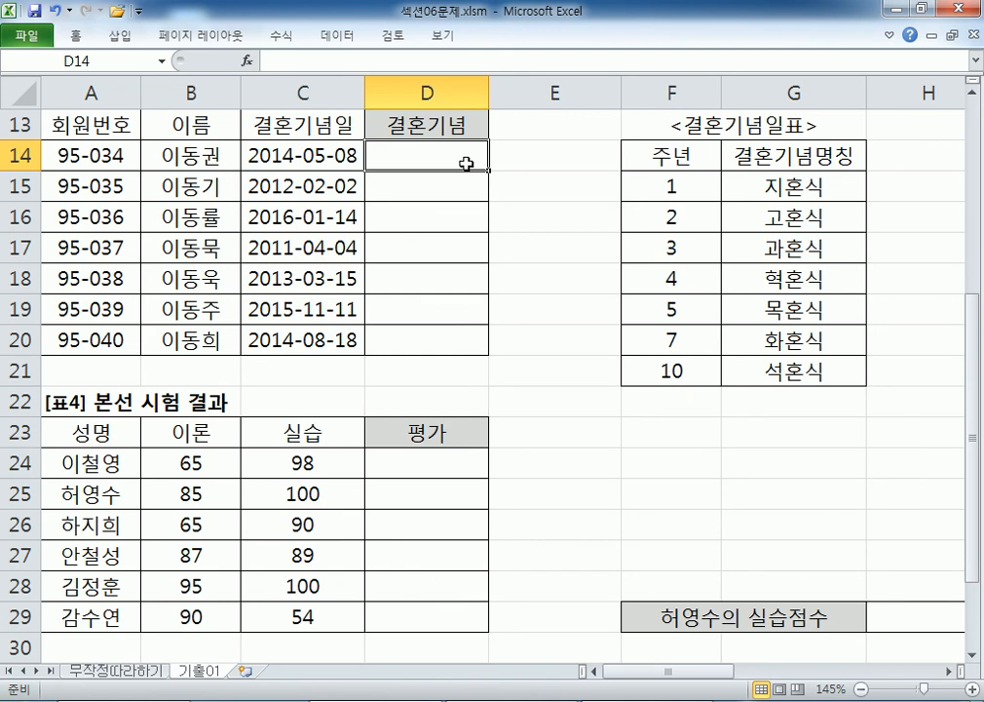
type("=VLO")
key("Tab")
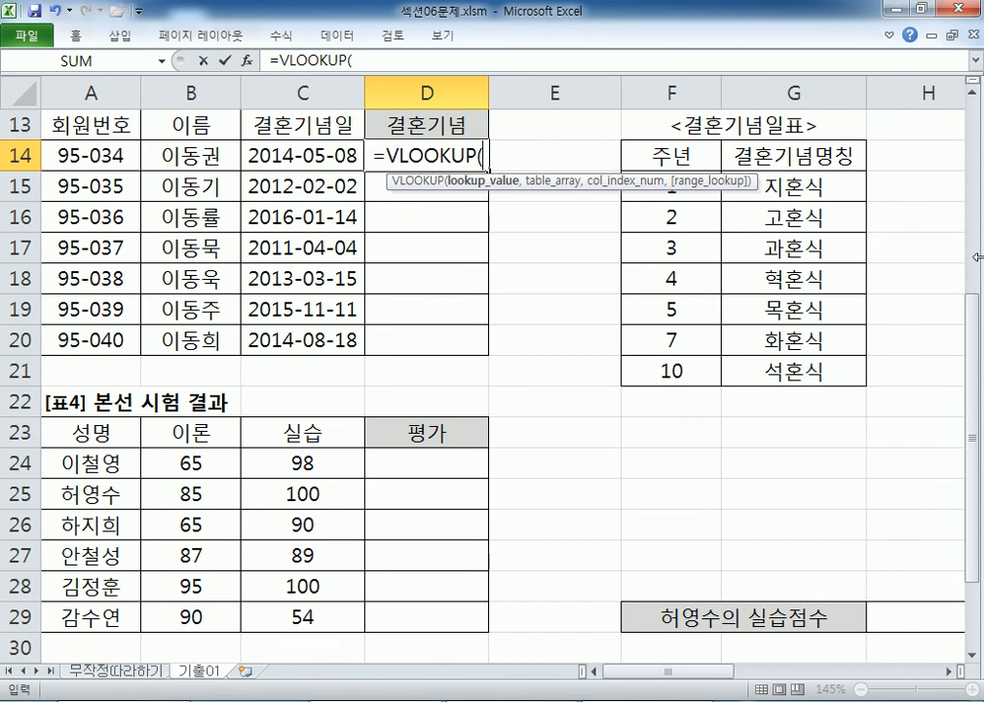
type("5")
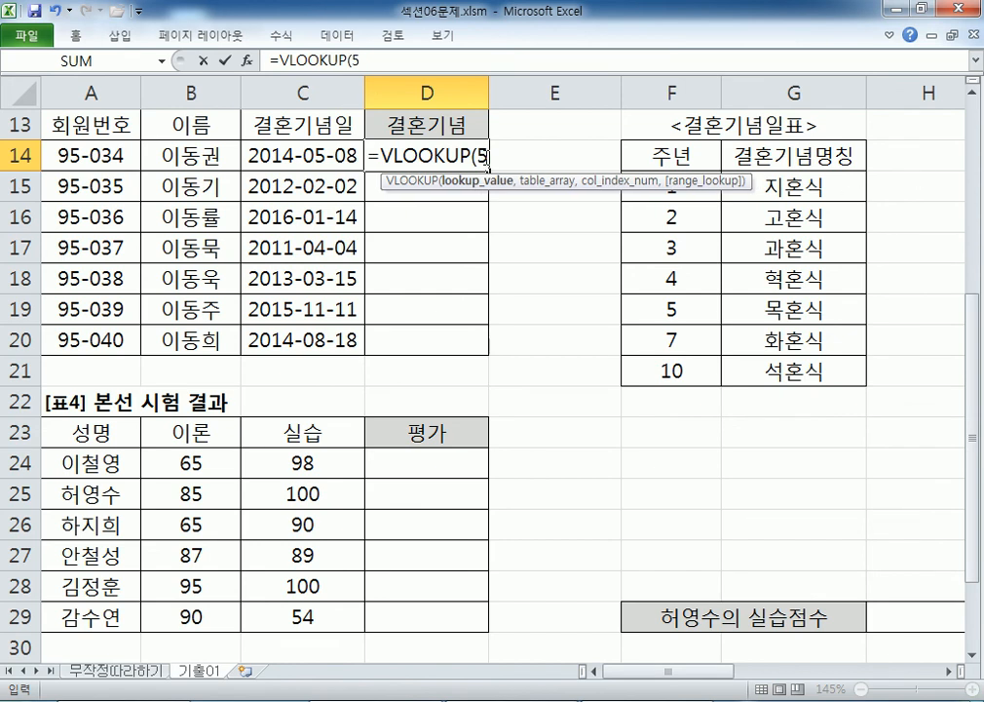
type(",")
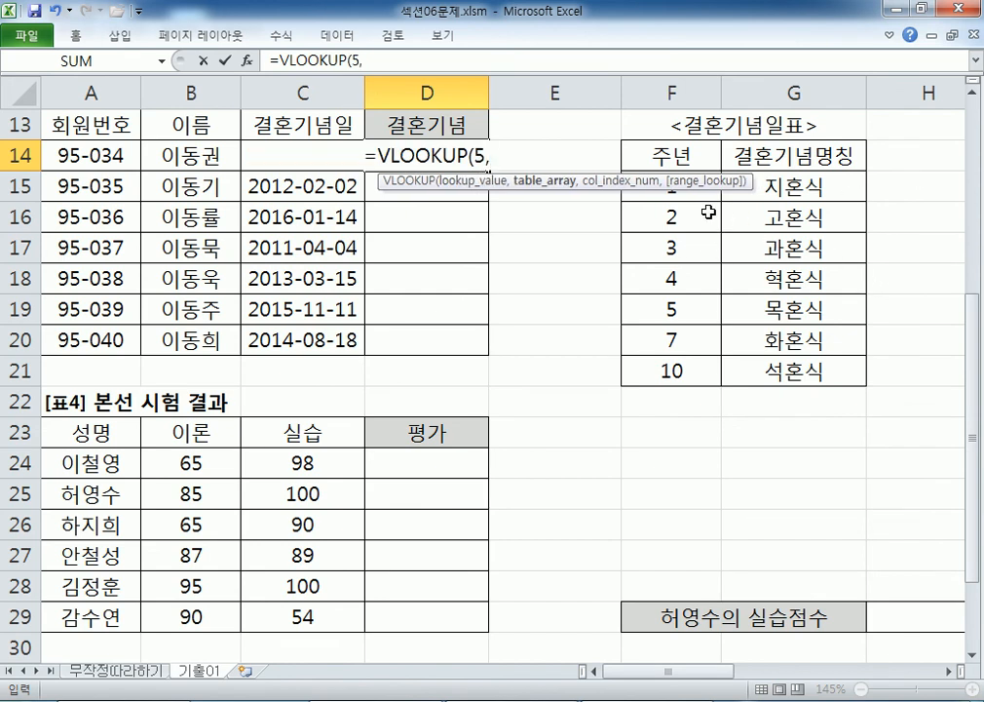
left_click_drag(703, 194, 802, 369)
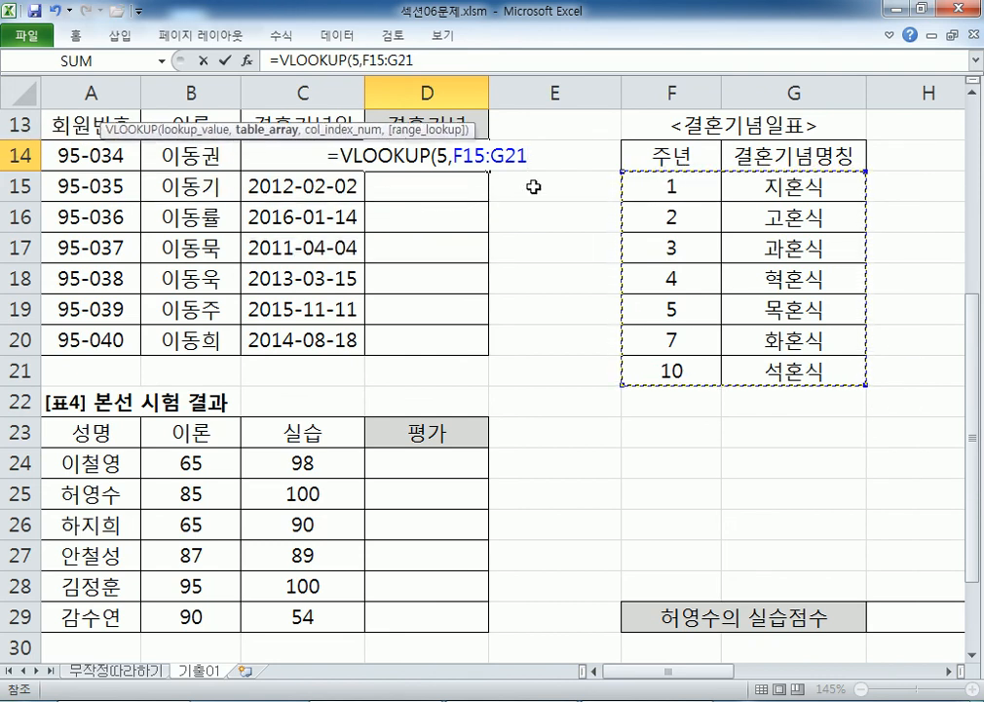
key("F4")
type(",")
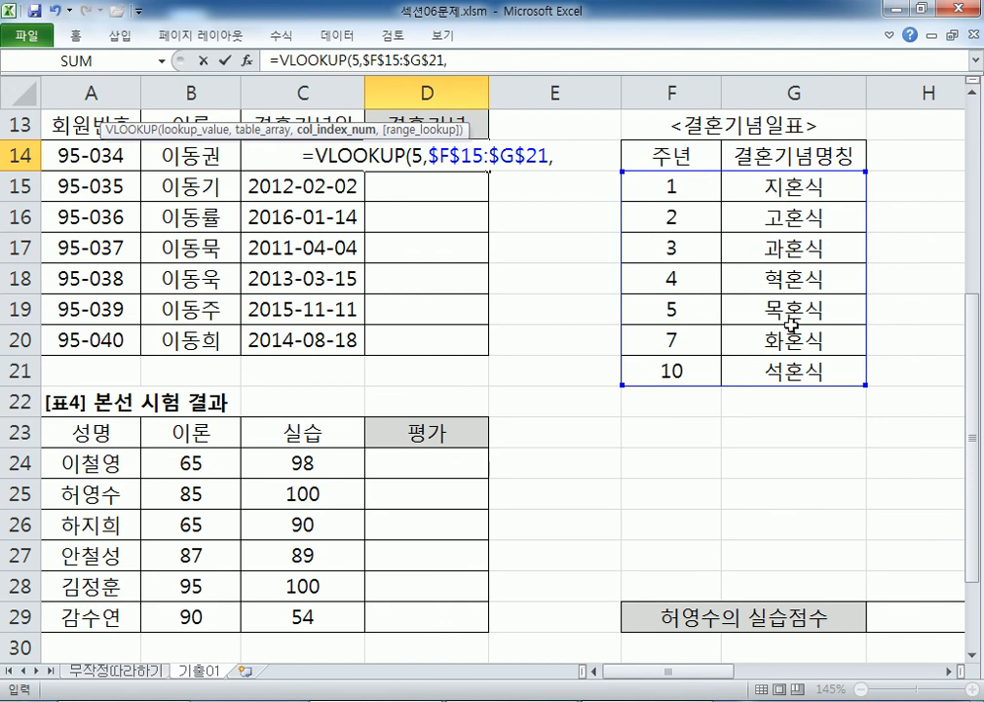
type("2")
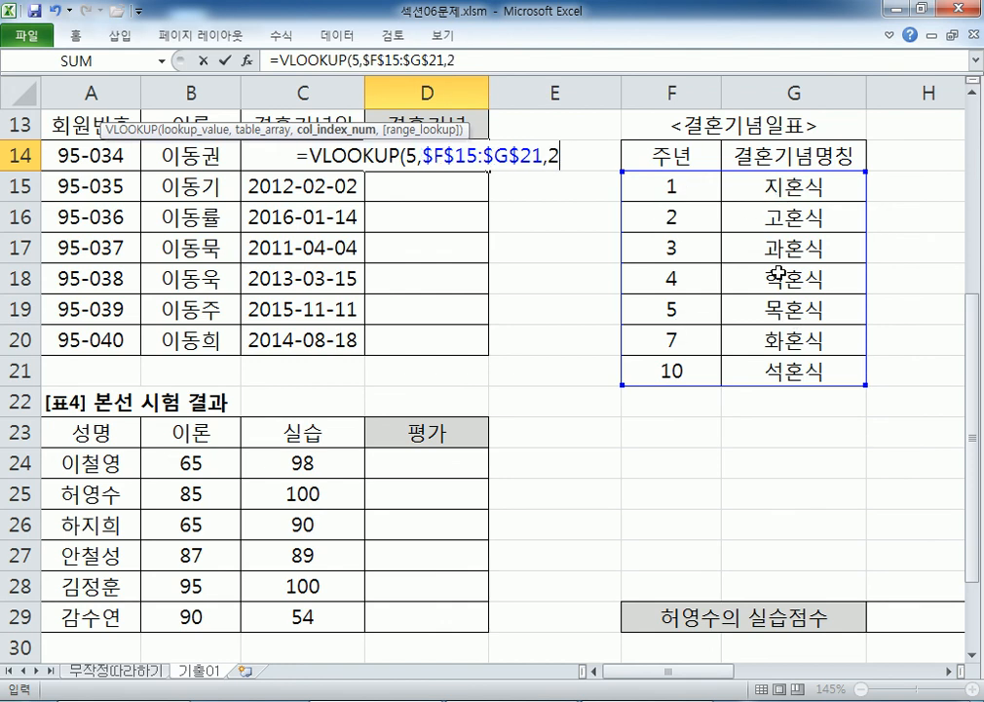
type(",")
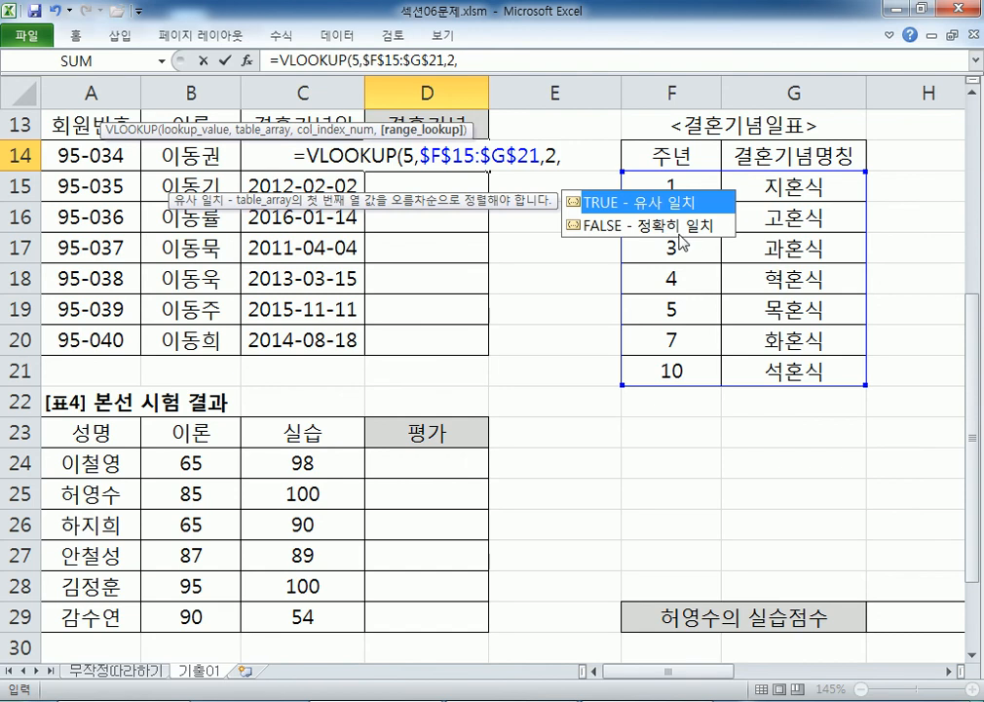
double_click(666, 205)
key("Return")
Change the lookup value of the VLOOKUP formula in D14 to 6.
left_click(425, 163)
double_click(384, 154)
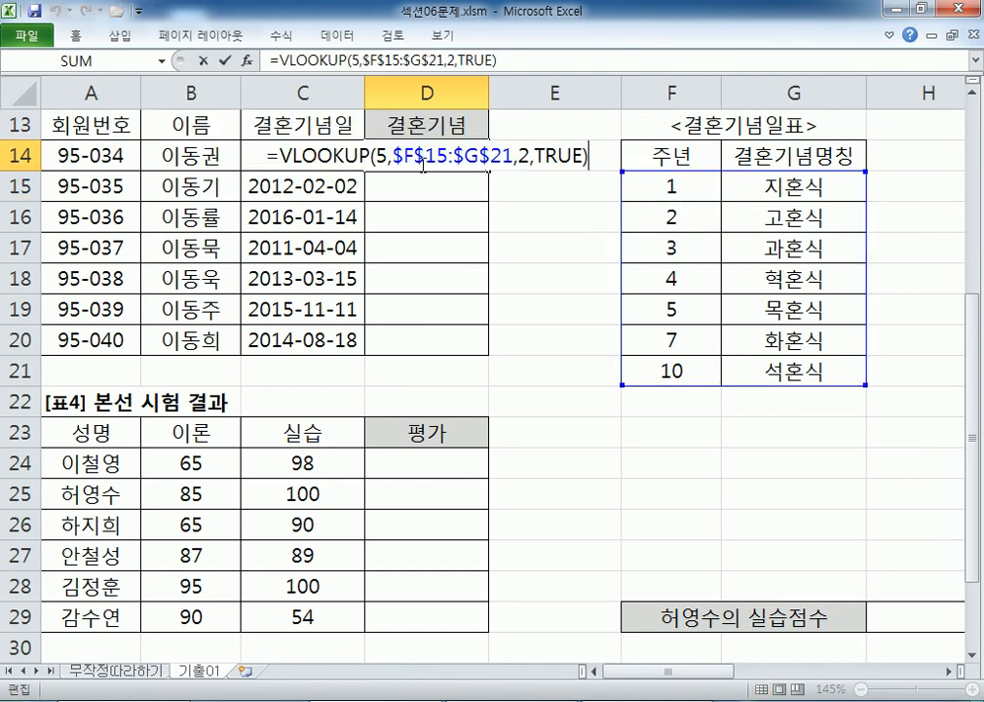
double_click(382, 154)
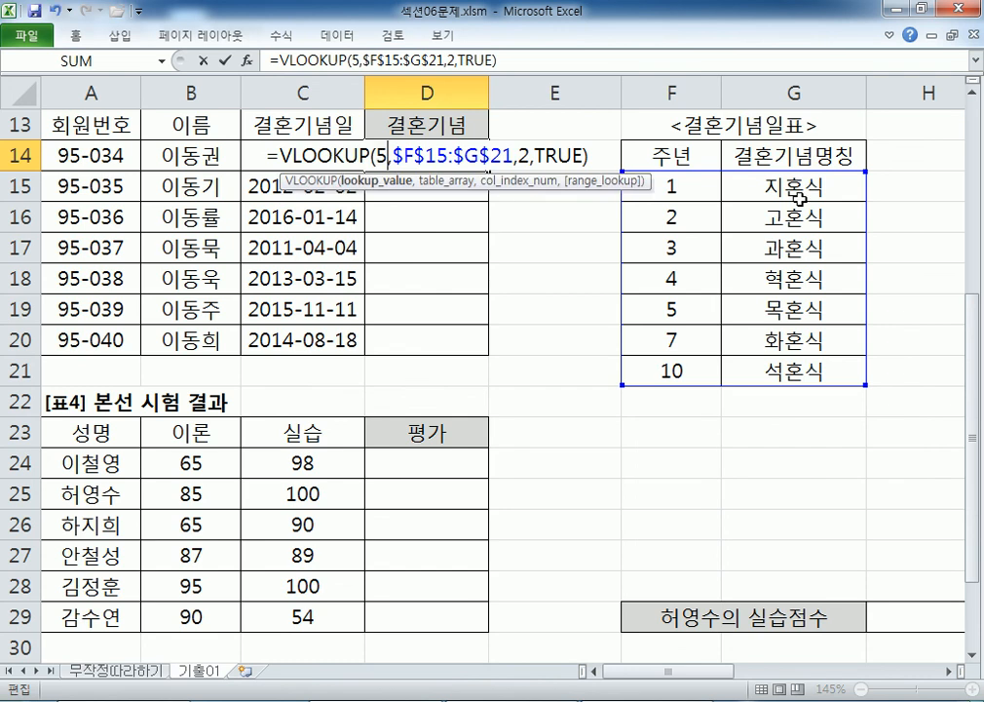
key("BackSpace")
type("6")
key("Return")
Inspect the lookup value of the trial VLOOKUP formula in D14, leave it unedited and clear the cell.
left_click(425, 154)
double_click(378, 155)
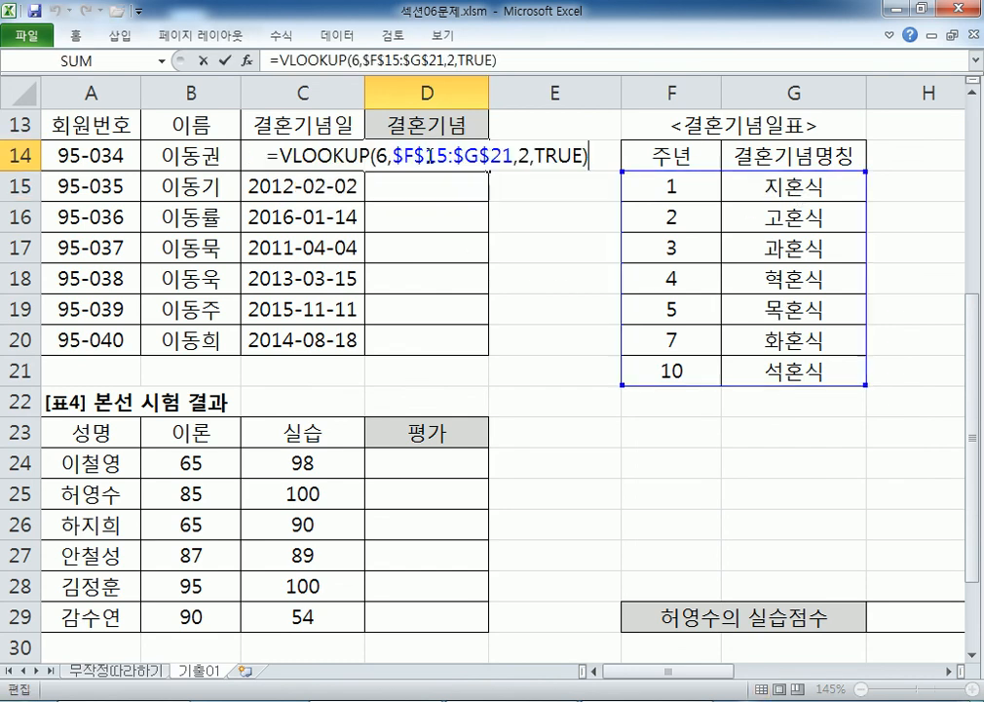
double_click(382, 154)
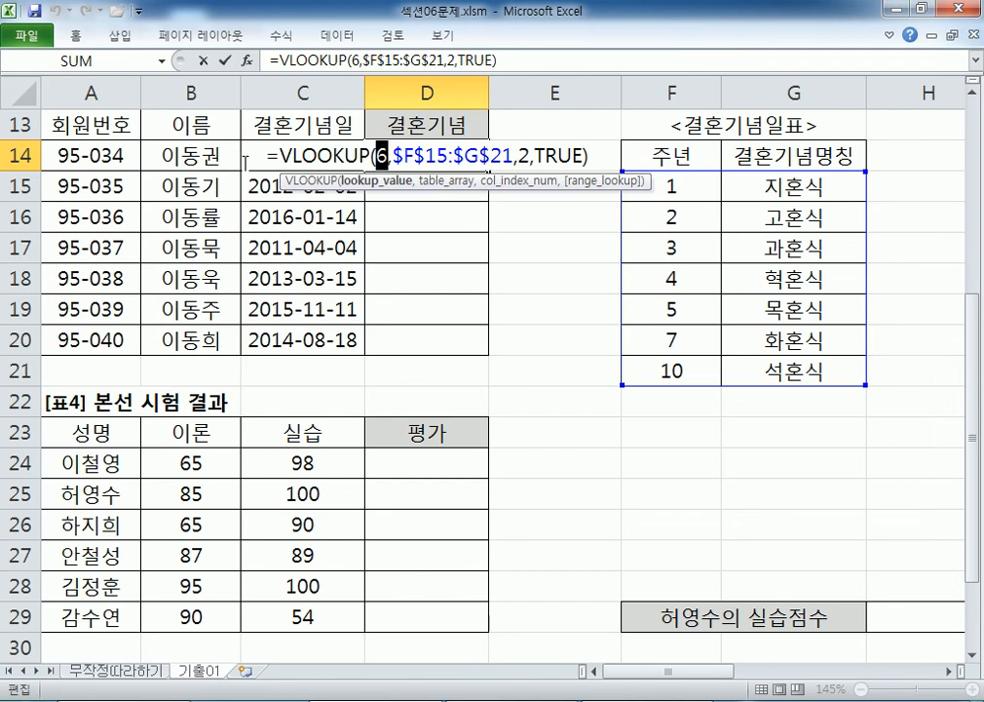
key("Escape")
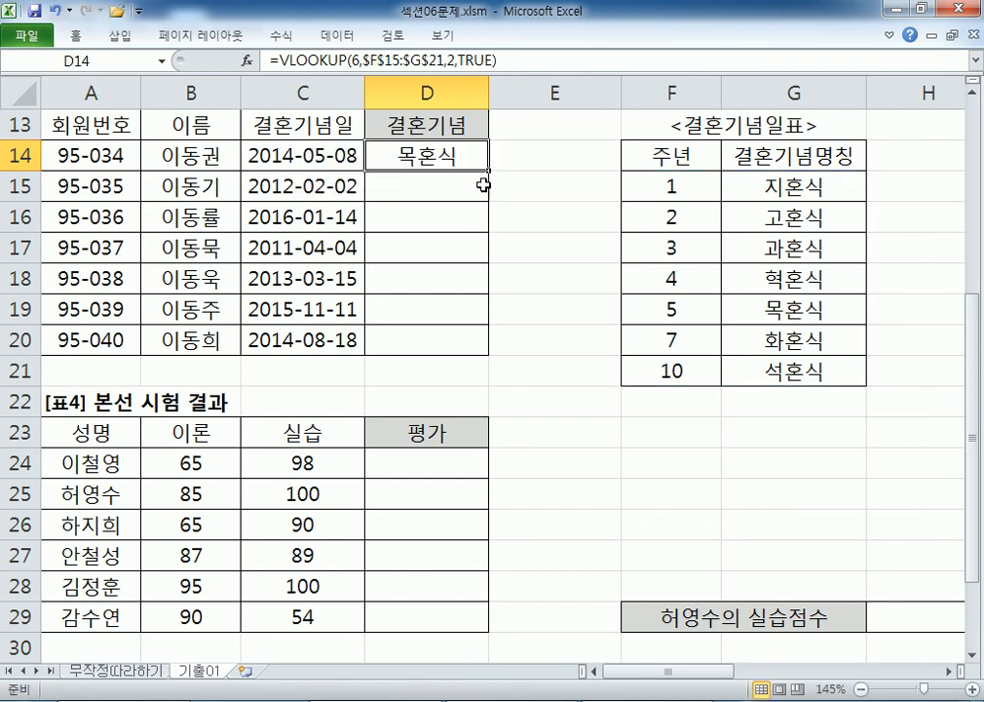
key("Delete")
Switch to the Notepad notes and write "문제3) 결혼기념일을 이용하여 주년을 산출하고" below the ROUND function notes.
key("alt+Tab")
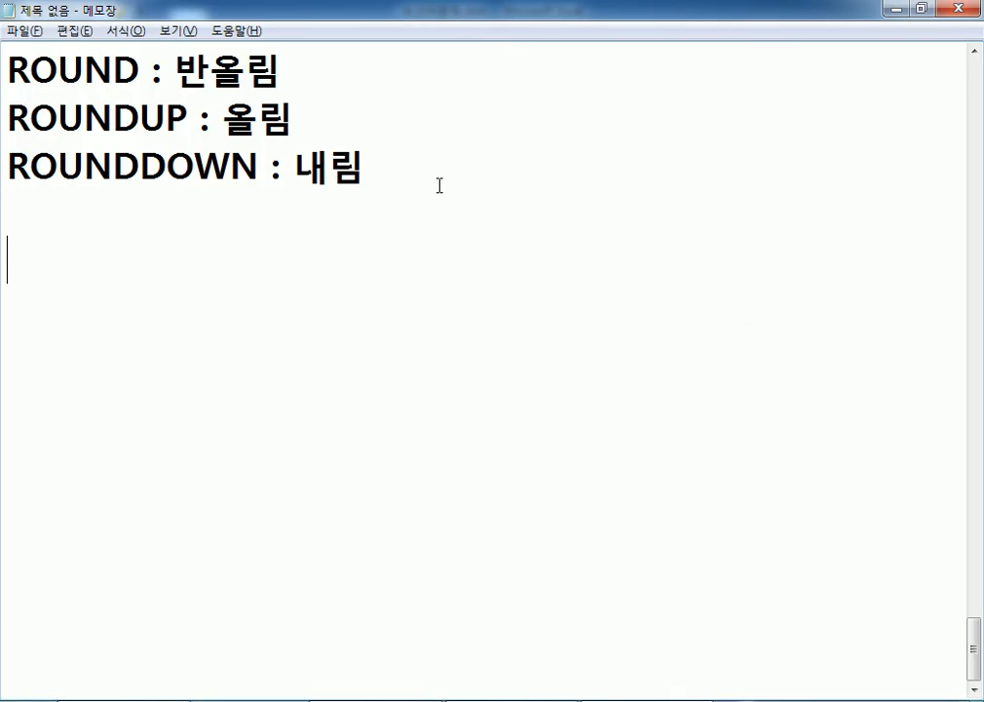
type("문제3")
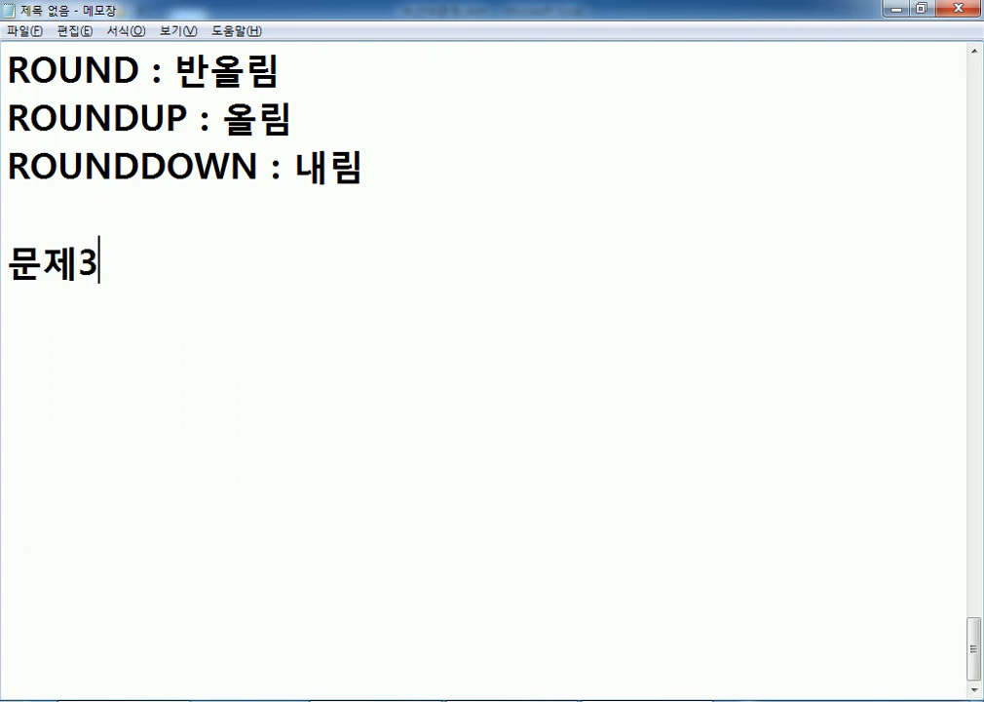
type(") 결혼기념일")
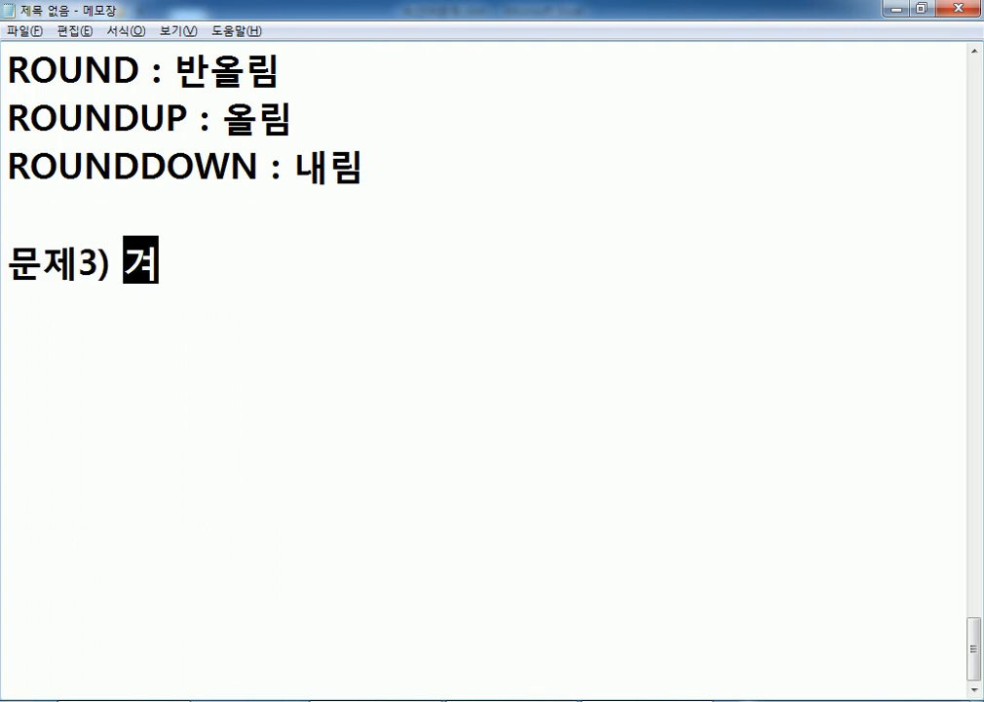
type("을 이용하여 ")
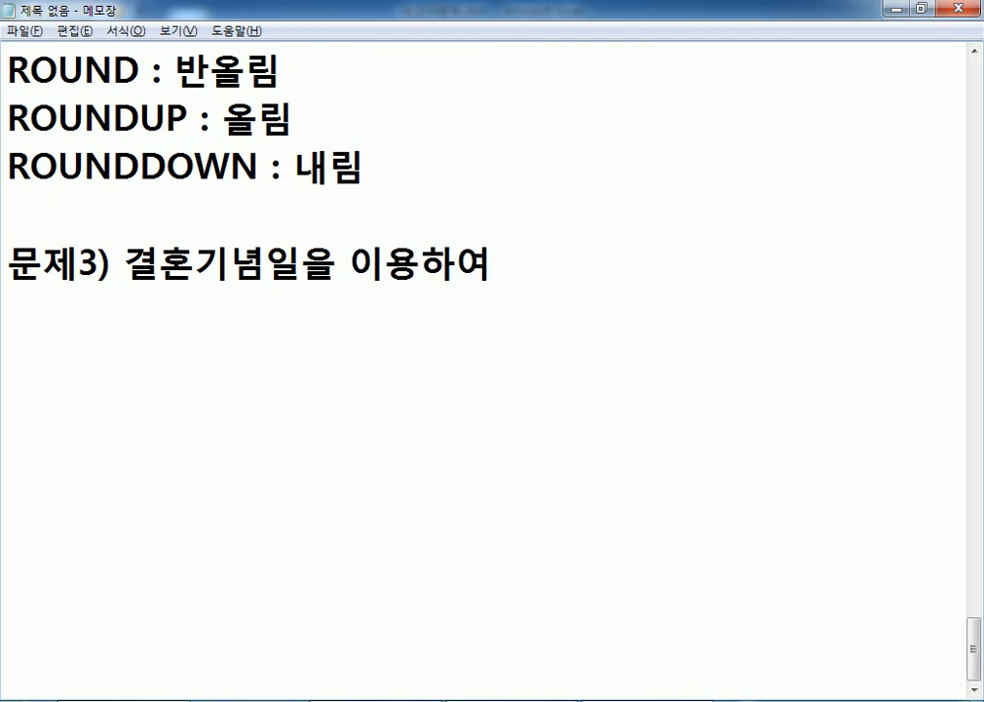
type("주년을 산")
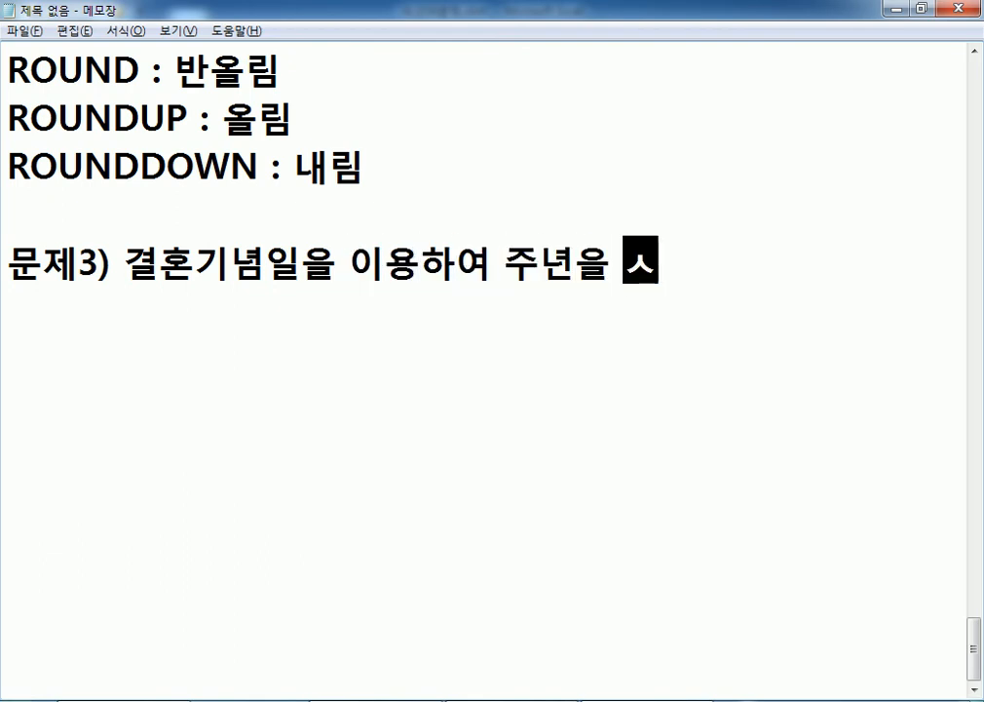
type("출하고")
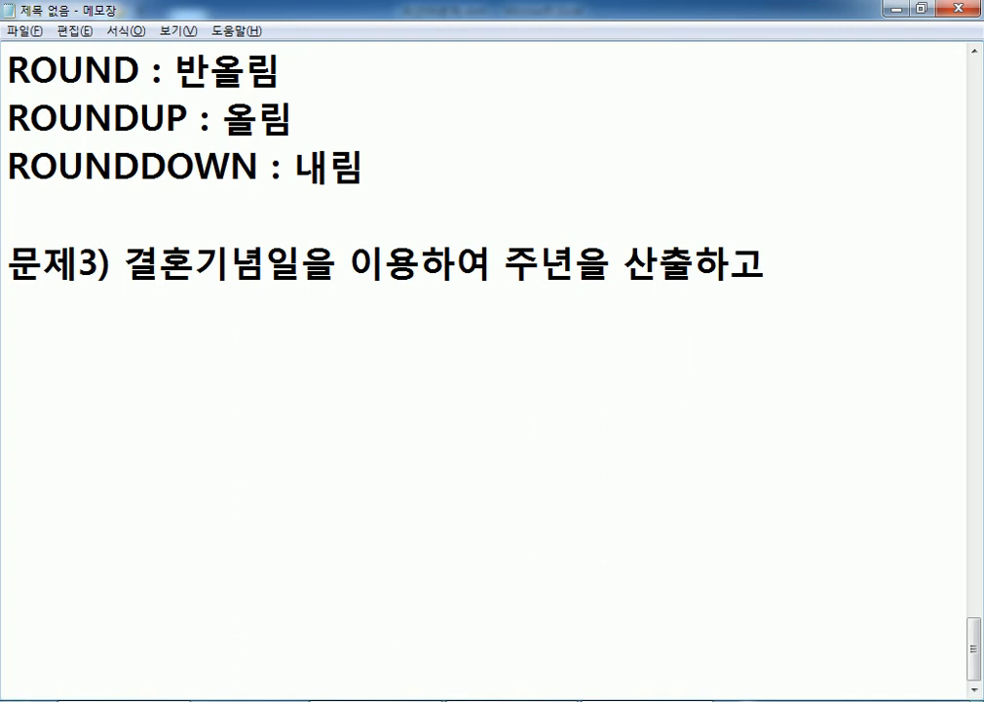
Continue the 문제3 note with "결혼기념표를 참조하여 명칭을 출력".
type(" 결호기")
key("BackSpace")
key("BackSpace")
type("혼기념ㅍ")
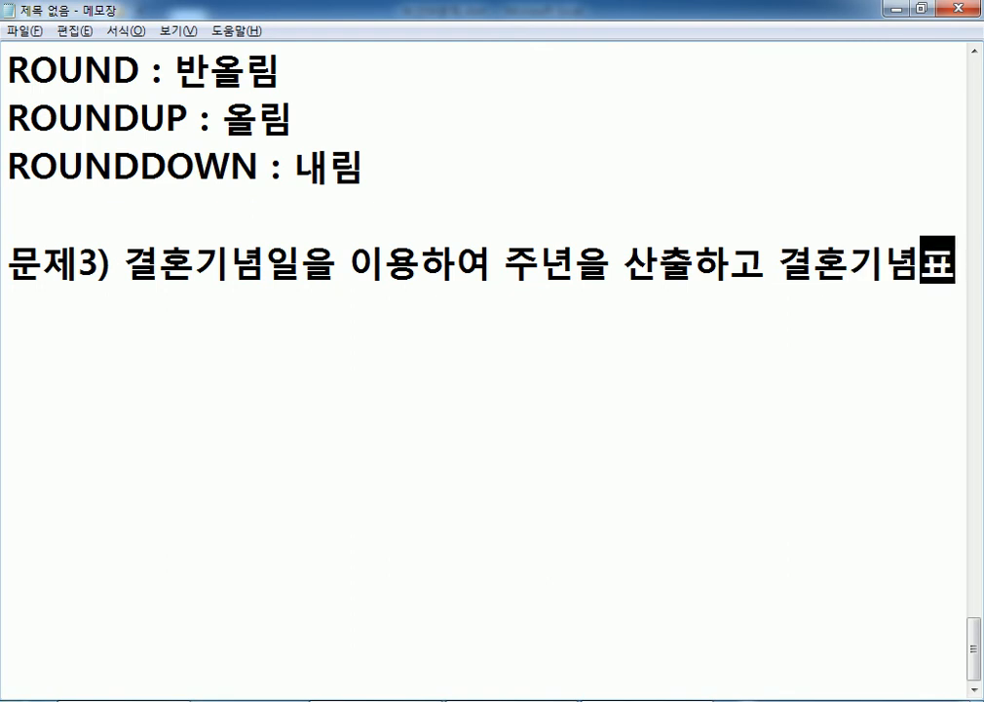
type("를 ")
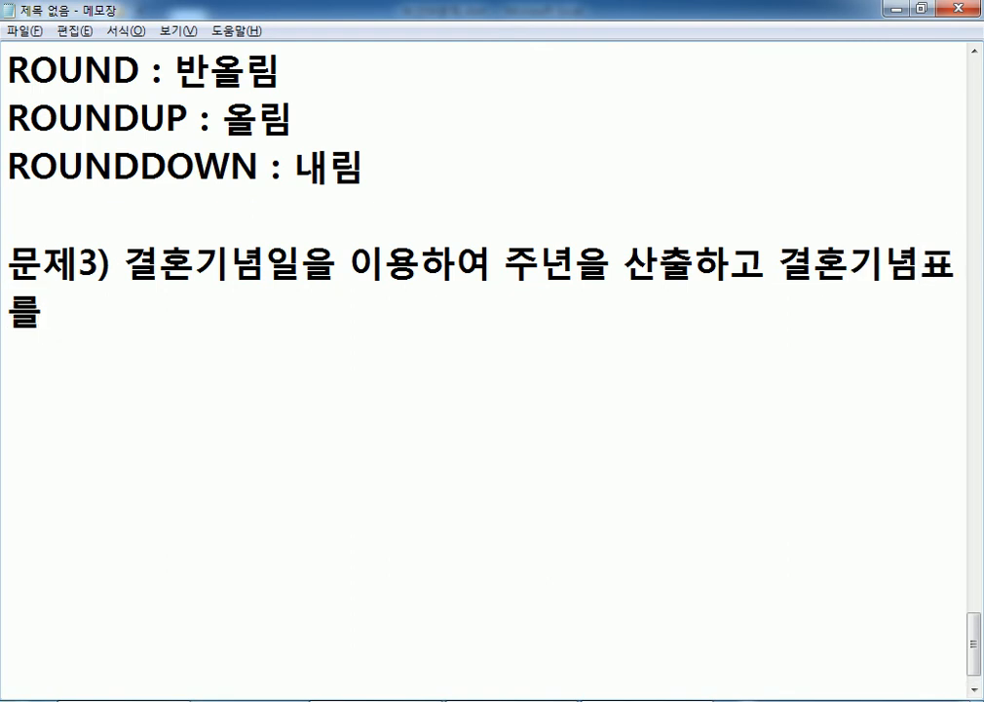
type("참조")
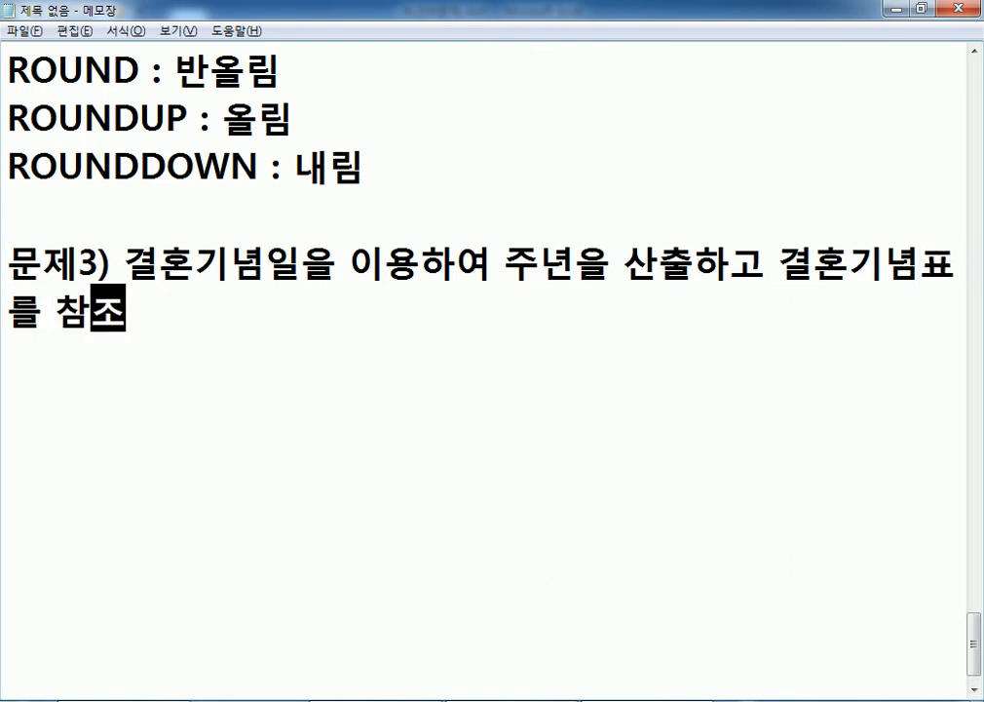
type("하여 명칭을 출력")
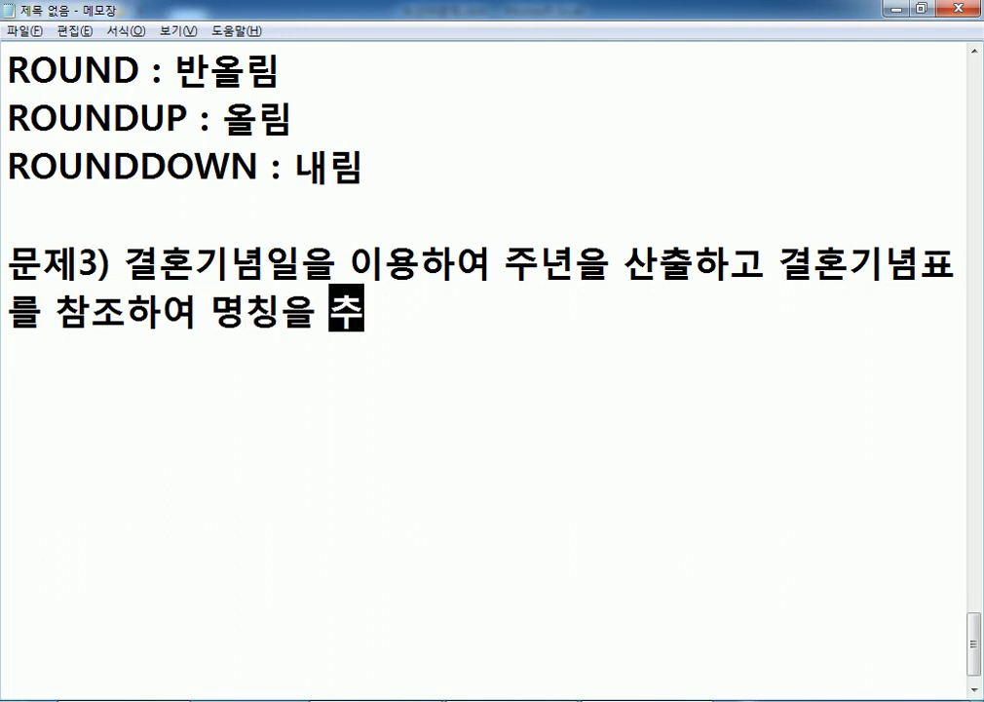
Add the line "YEAR, TODAY, VLOOKUP 함수" below the 문제3 description.
key("Return")
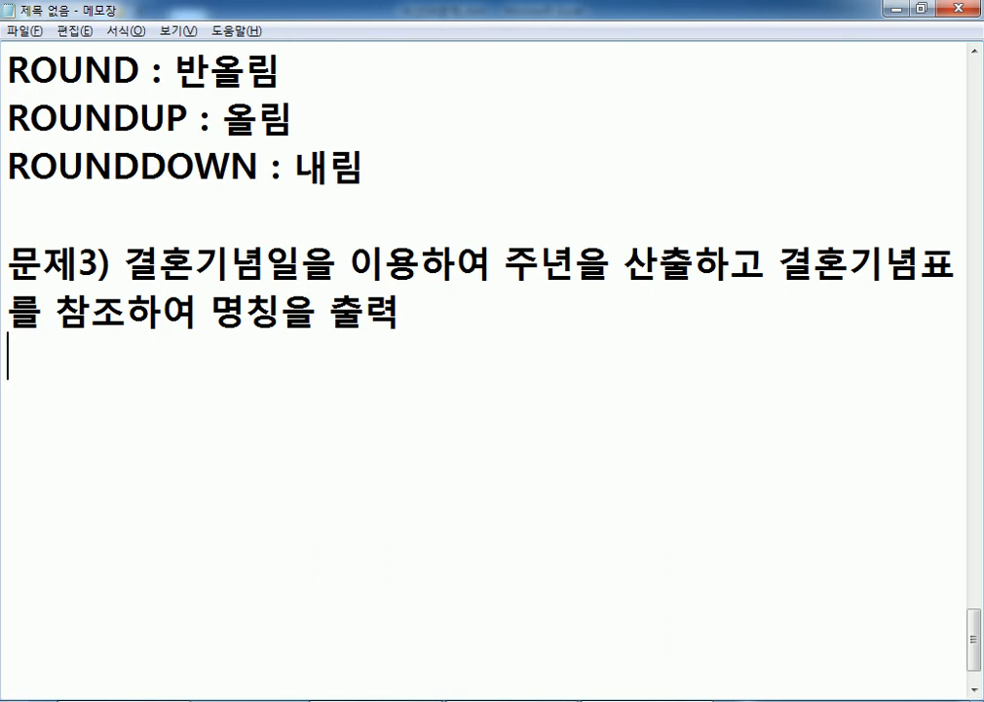
type("YE")
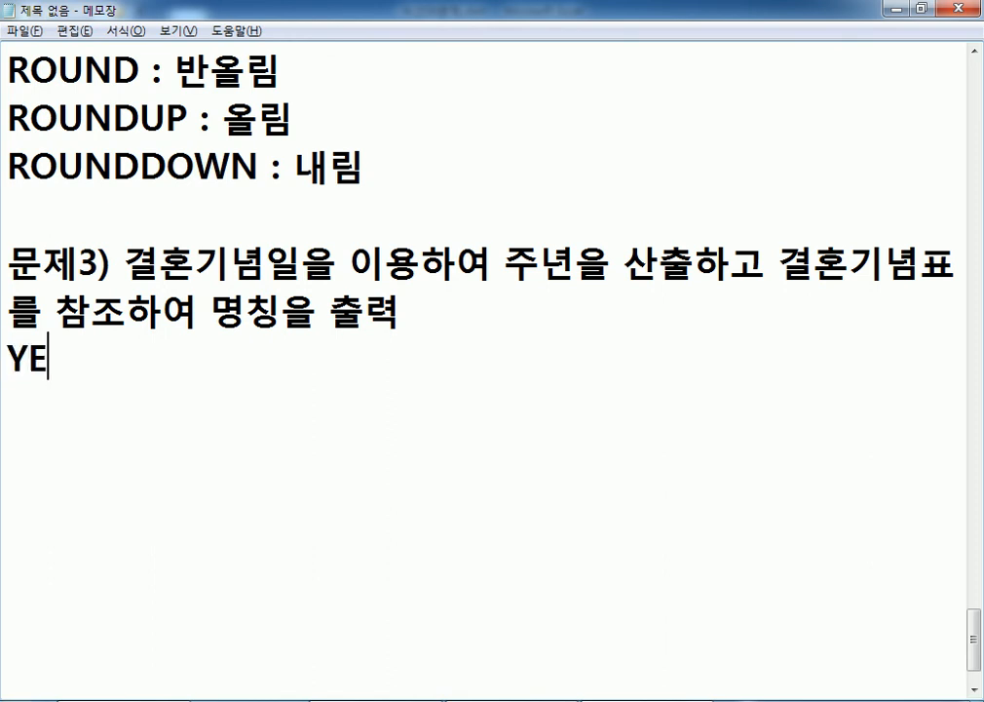
type("AR, TODAY, V")
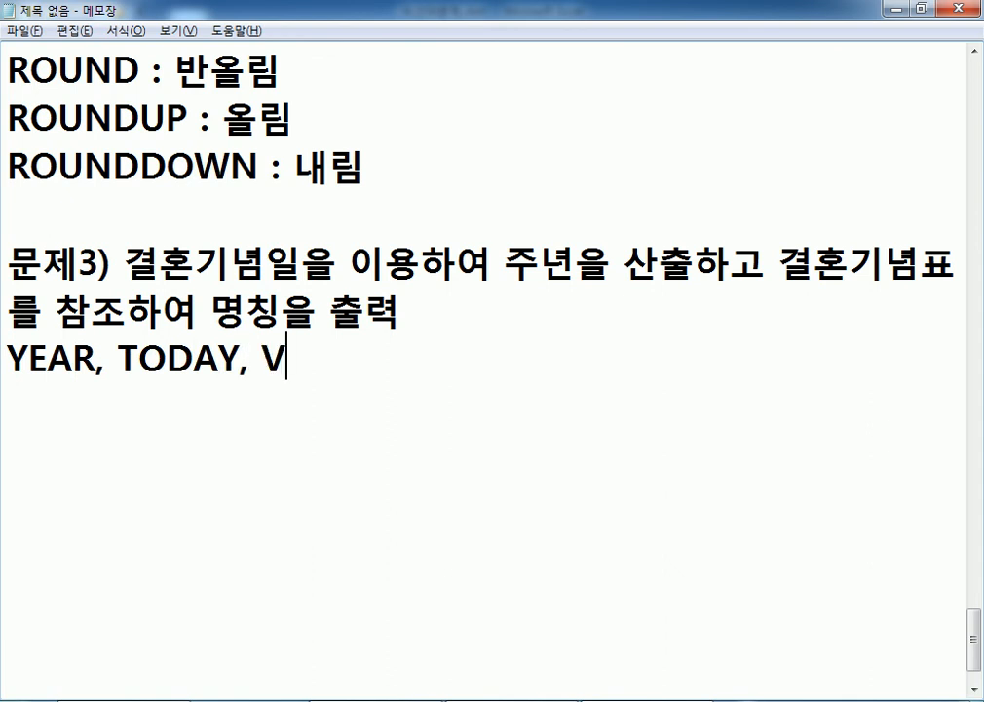
type("LOOKUP 하")
type("ㅁ수")
key("Return")
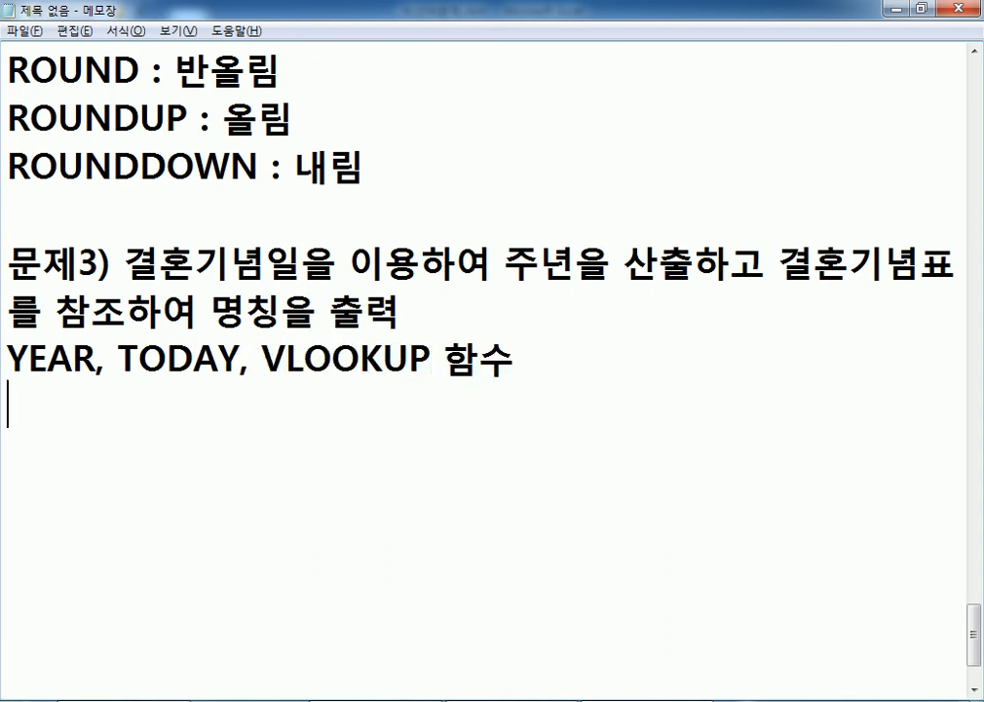
Write "주년 = 현재년도 - 결혼년수" below the function list and start a new line.
type("WNSUS")
key("shift+Home")
key("Hangul")
type("준ㅕㄴ = ")
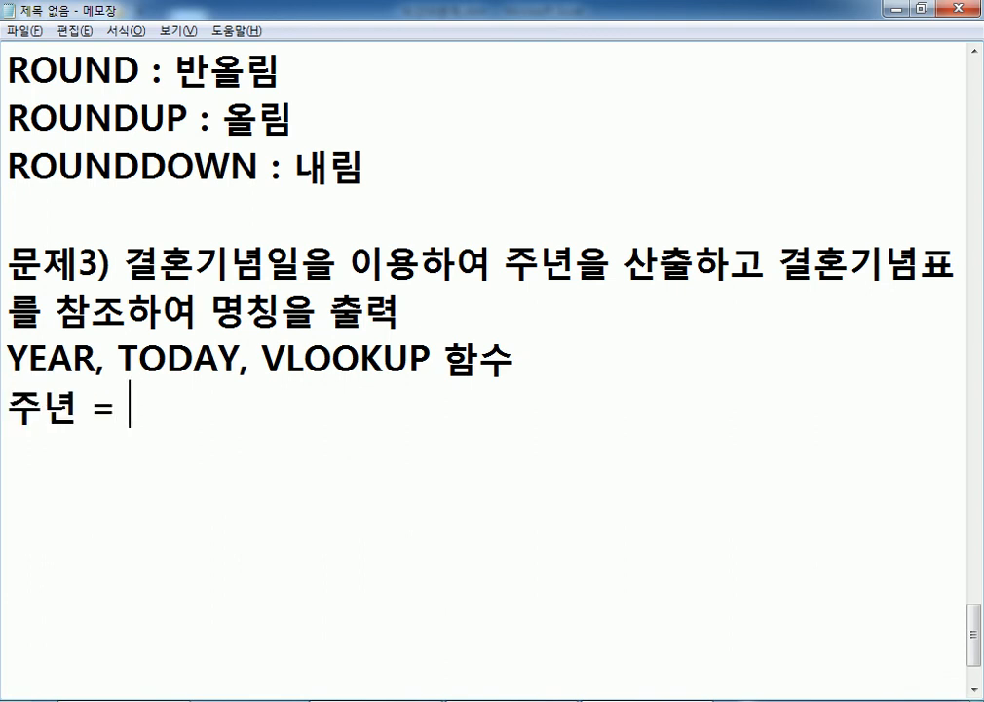
type("현재년")
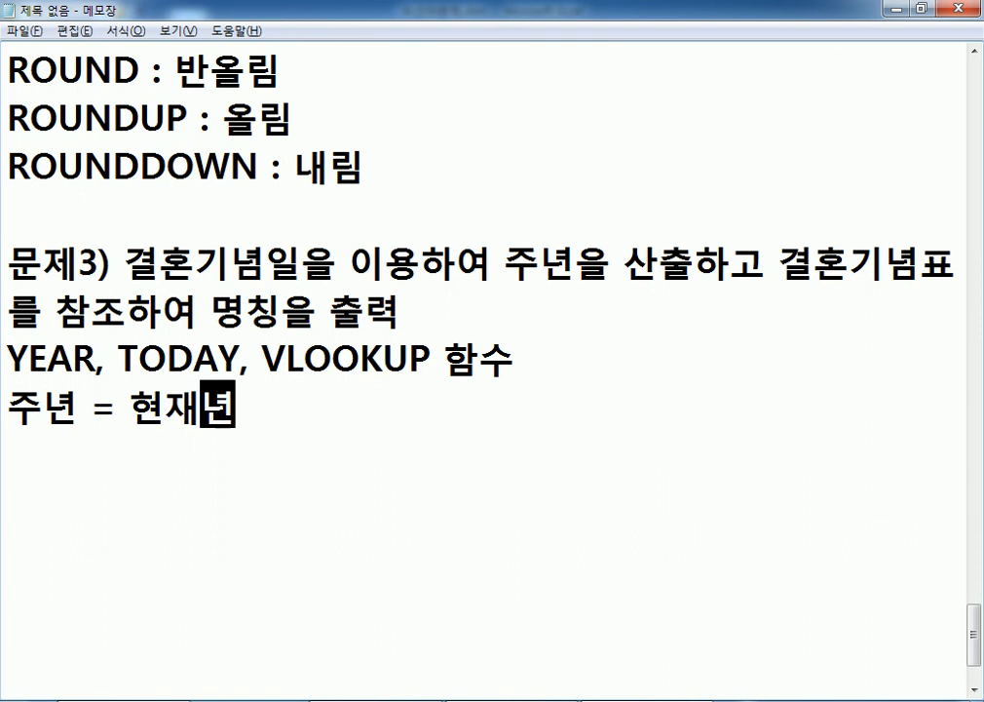
type("도 =-")
key("BackSpace")
key("BackSpace")
type("- ")
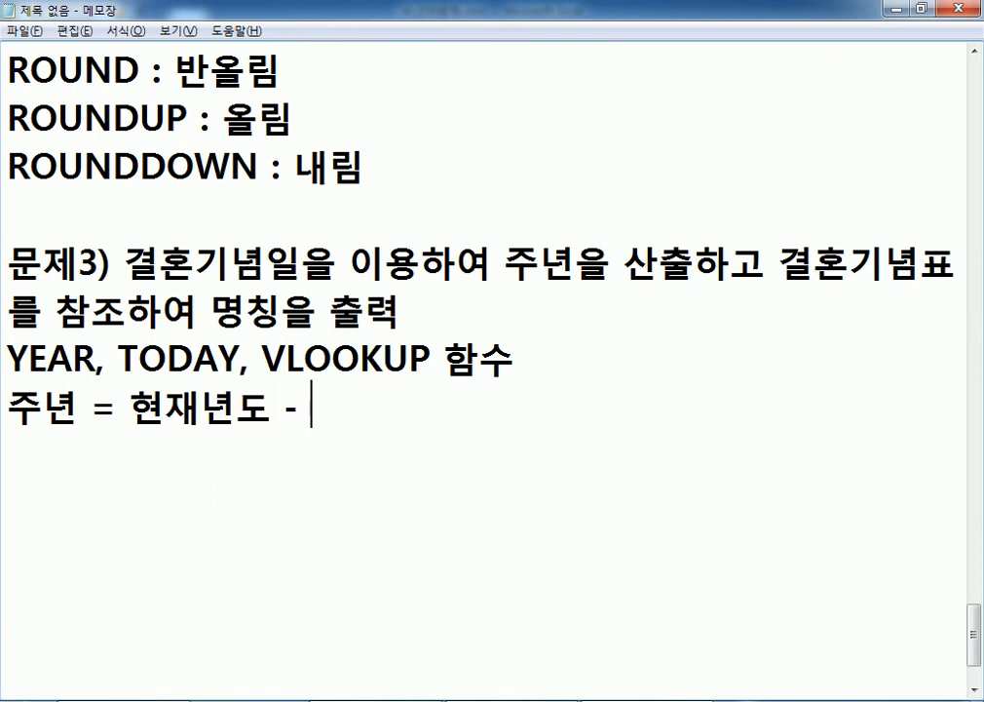
type("겨ㄹ혼념수")
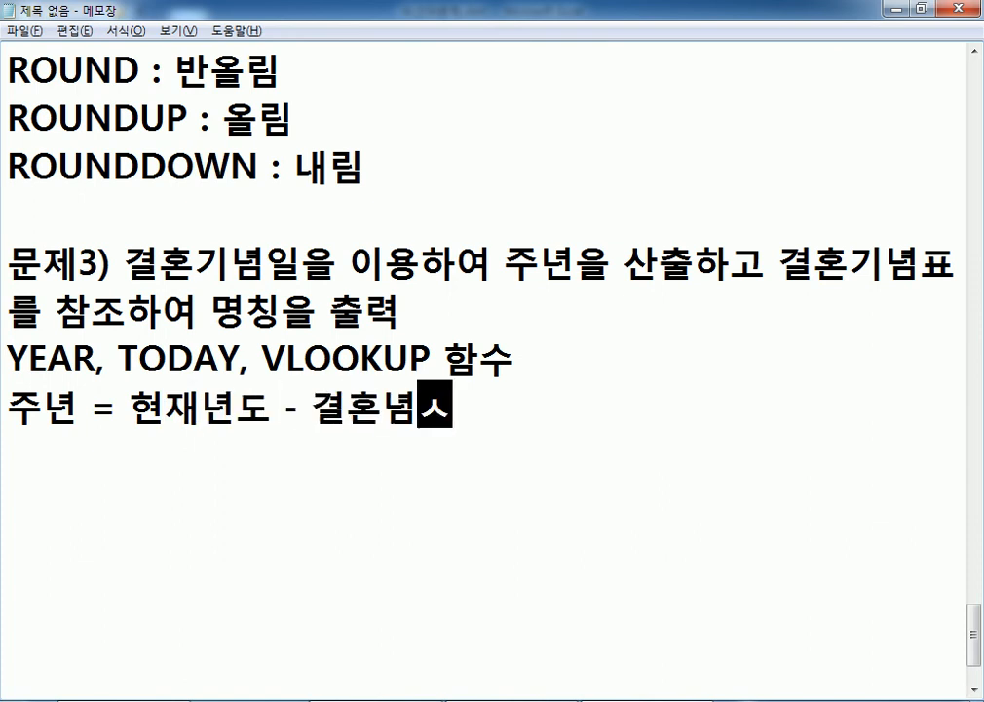
key("BackSpace")
key("BackSpace")
key("BackSpace")
type("년수")
key("Return")
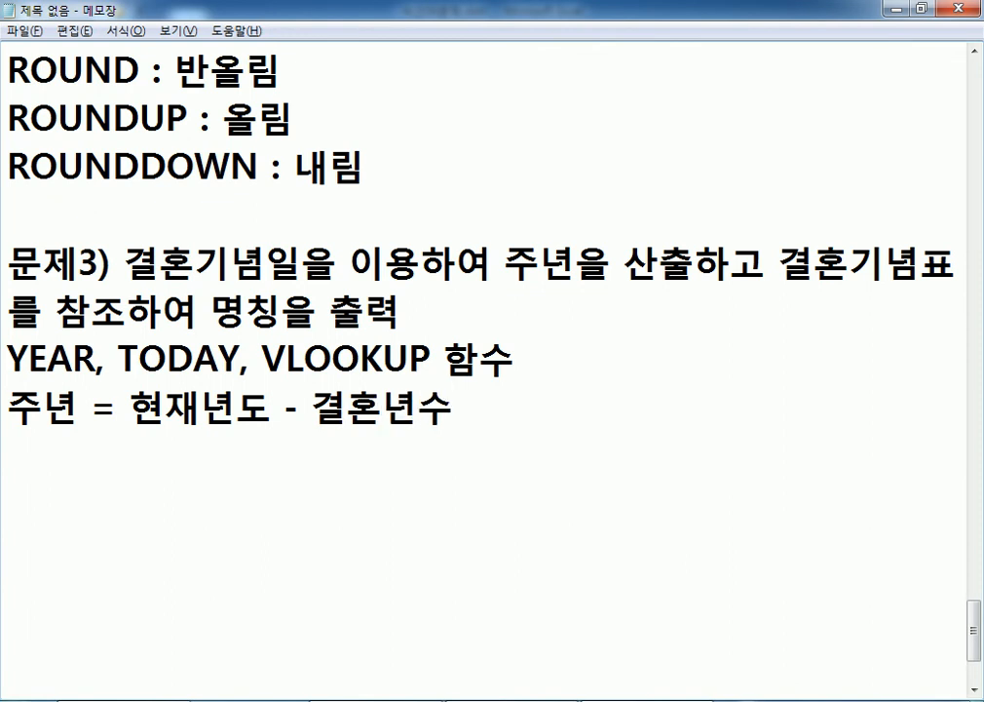
Switch to the Excel workbook and check which cell holds the first 결혼기념일 in [표3].
key("alt+Tab")
left_click(305, 153)
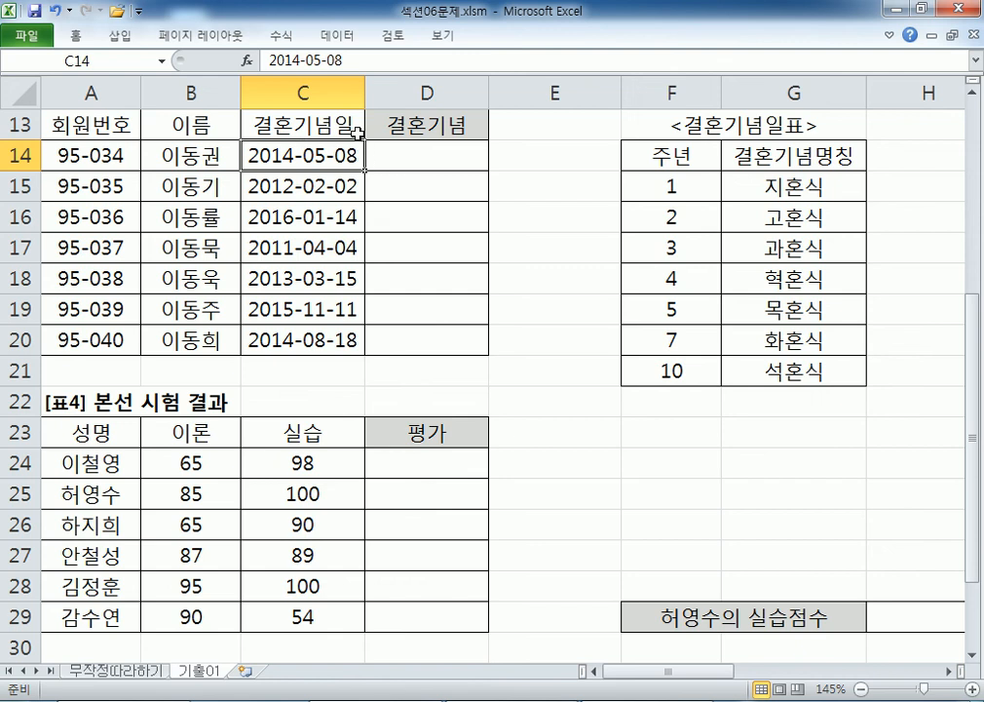
left_click(406, 158)
key("alt+Tab")
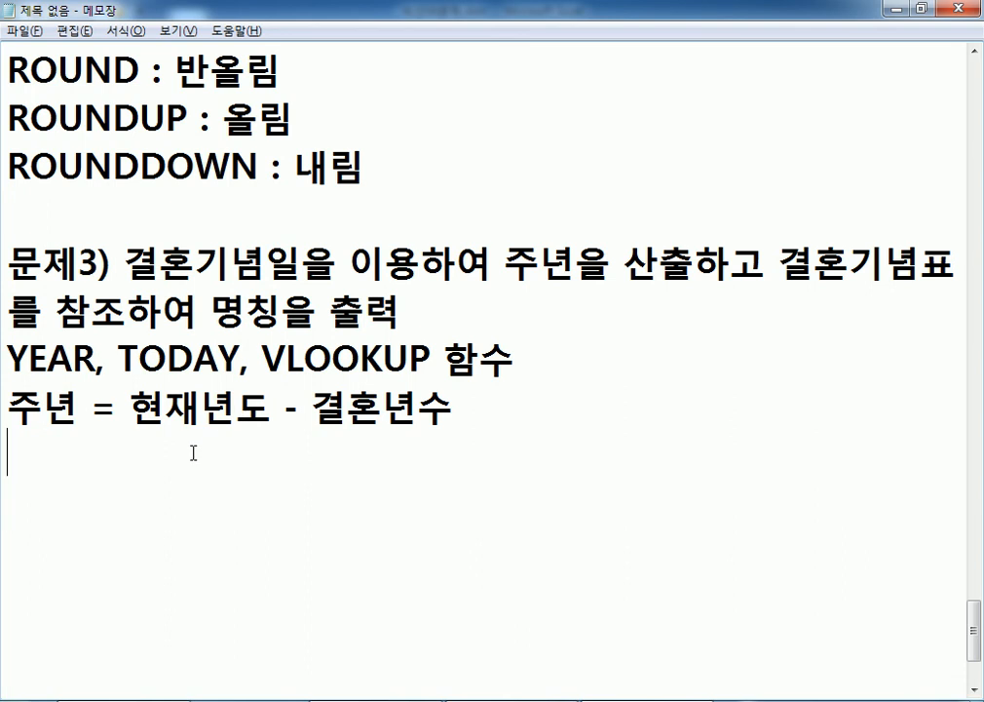
left_click(468, 406)
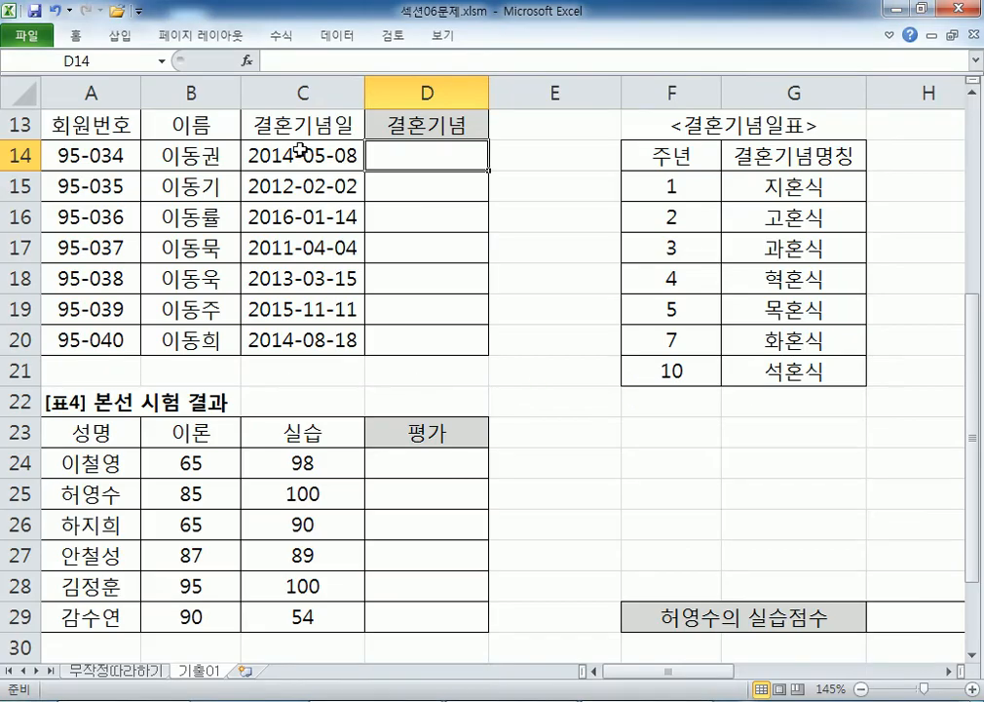
Switch back to the Notepad notes and append "(C14)" after 결혼년수 in the 주년 line.
key("alt+Tab")
type("(ㅊ")
key("BackSpace")
type("C15")
key("BackSpace")
type("4)")
type("=")
key("BackSpace")
type("\\")
key("Return")
key("BackSpace")
key("BackSpace")
key("Return")
Begin the 주년 formula on the line below with "=YEAR(TODAY())" for 현재년도.
type("=")
left_click_drag(126, 416, 263, 418)
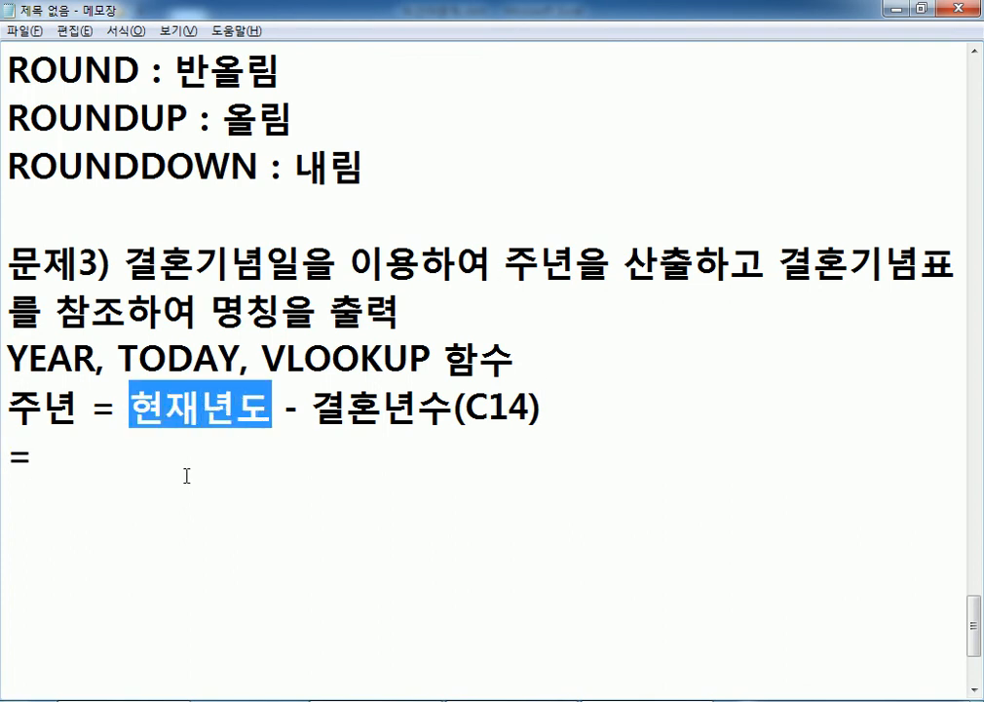
left_click(118, 460)
type("ㅛ")
key("BackSpace")
type("YEAR")
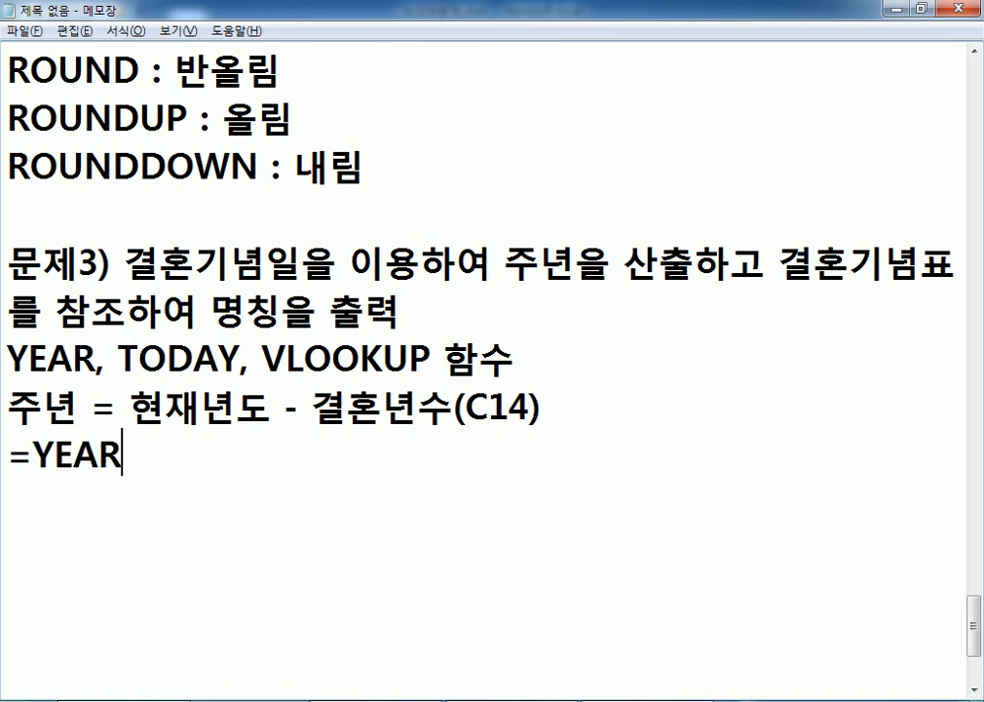
type("(TODA")
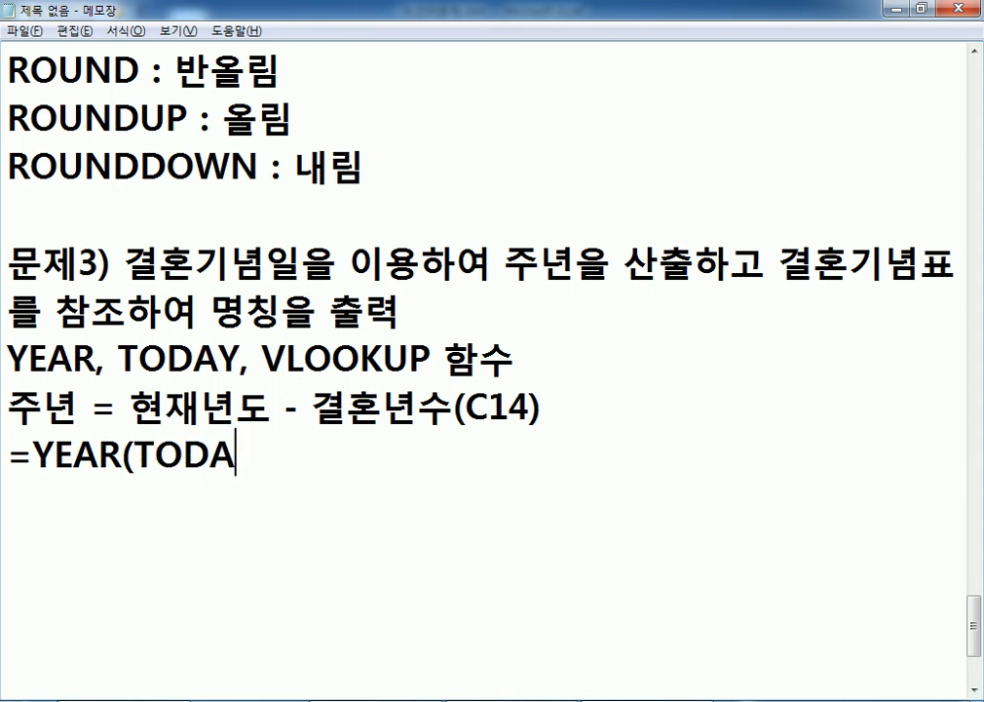
type("Y())")
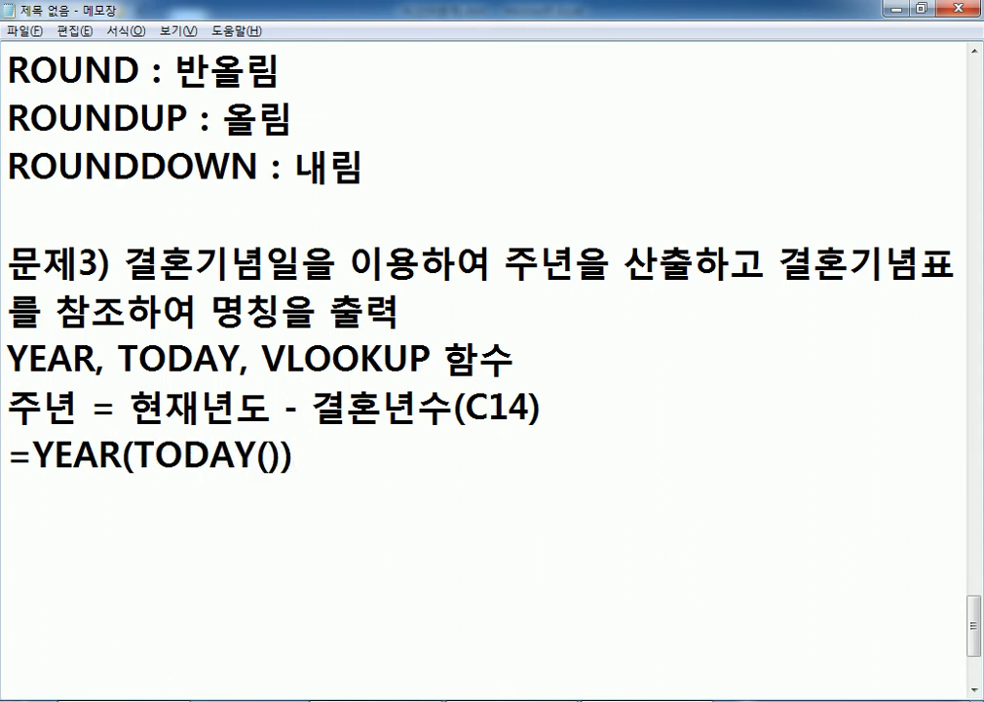
Complete the 주년 formula with " - YEAR(C14)" and end the line.
type(" - YEAR(")
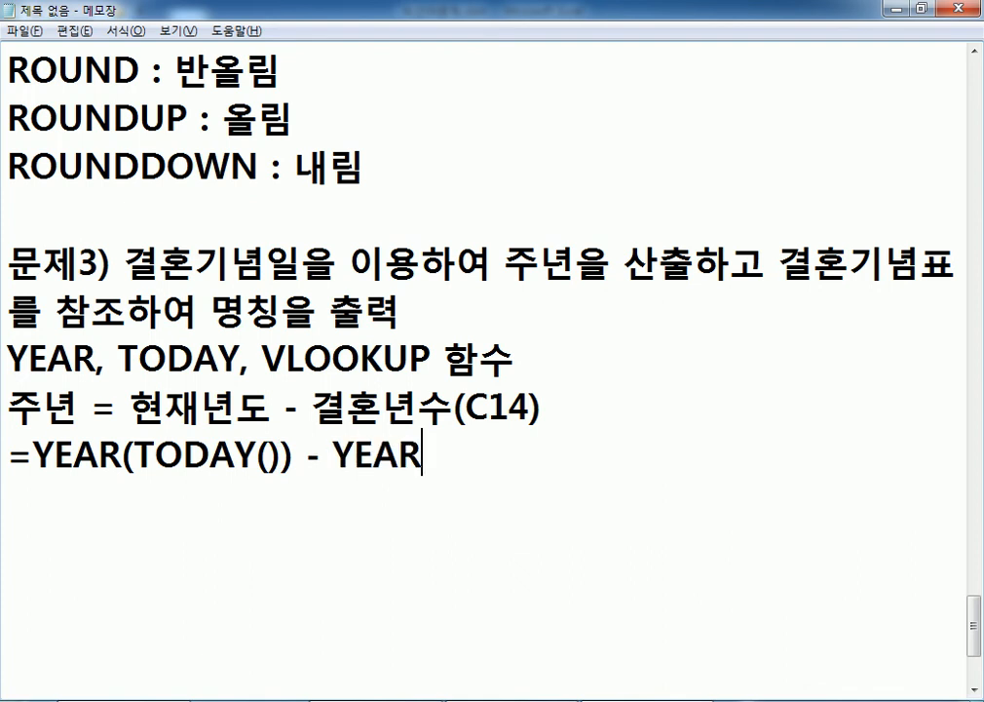
type("C15")
key("BackSpace")
type("4(")
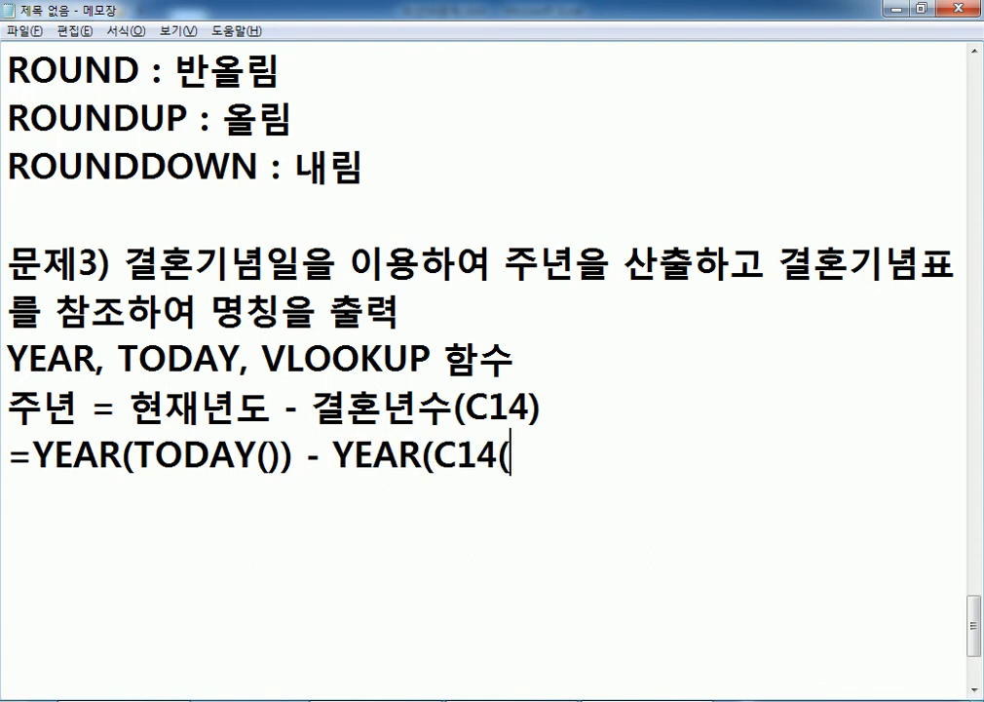
key("BackSpace")
type("(")
key("BackSpace")
type(")")
key("Return")
Leave a blank line below the 주년 formula and write the function syntax "=YEAR(날짜)".
scroll(187, 348, "down", 1)
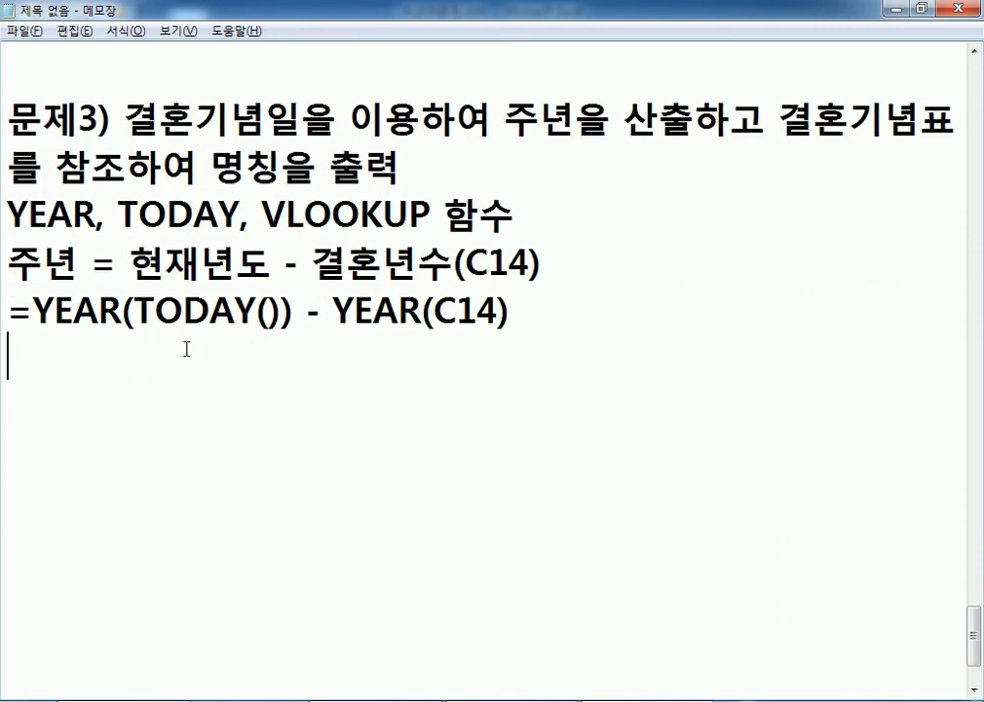
left_click(973, 689)
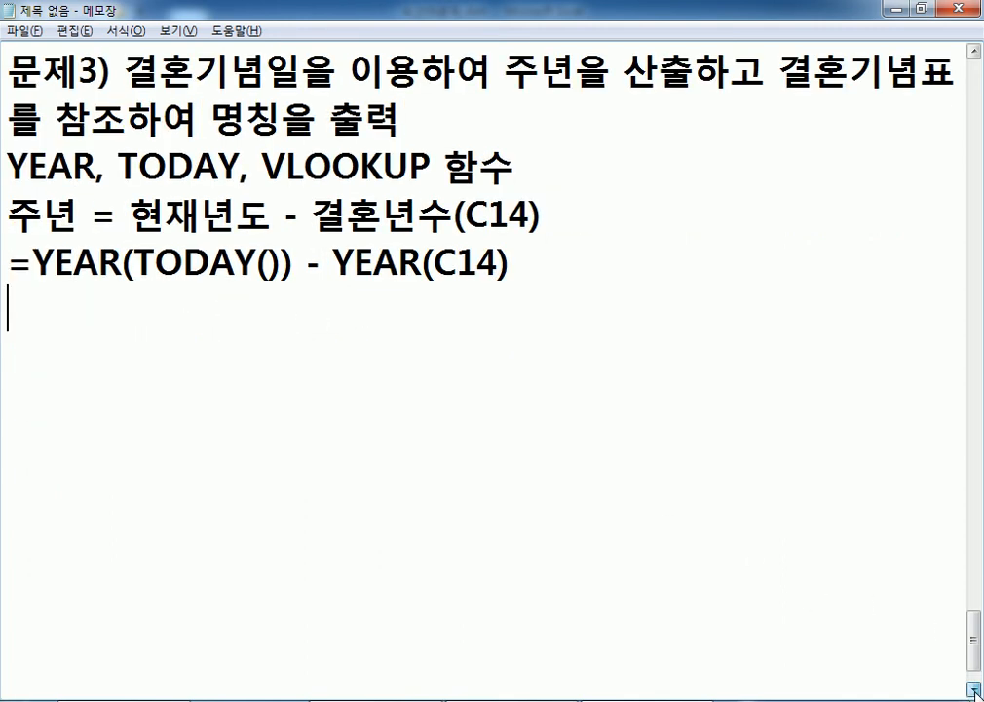
key("Return")
type("=")
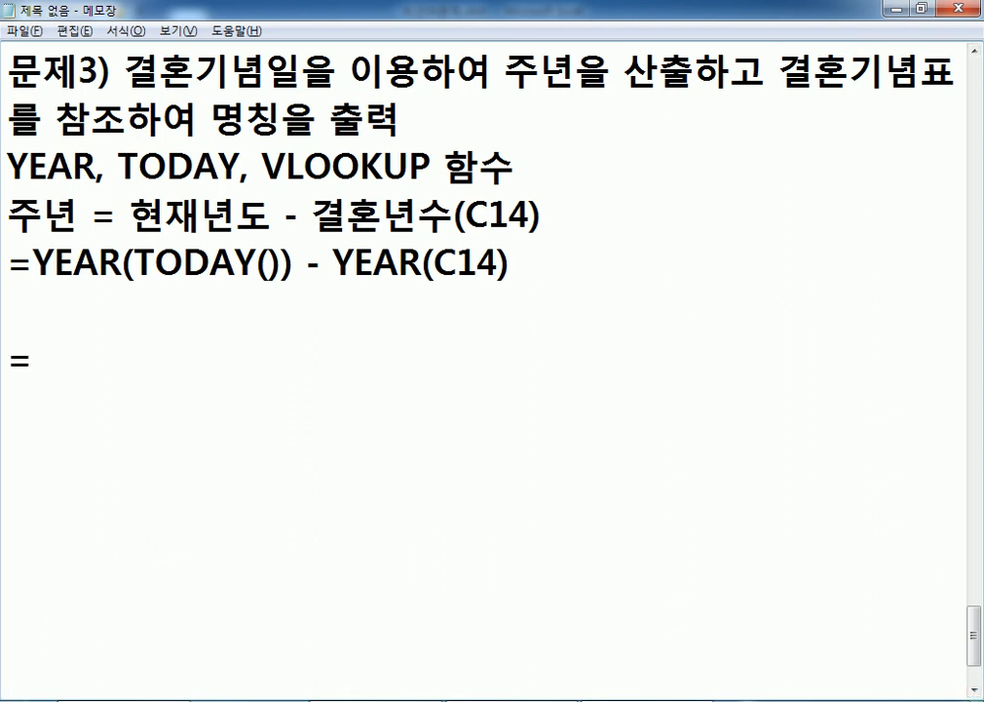
type("ㅛㄷㅁ")
key("BackSpace")
key("BackSpace")
key("BackSpace")
type("YEAR(ㄴ")
type("ㅏㅓ")
key("BackSpace")
type("ㄴ")
key("BackSpace")
key("BackSpace")
type("ㄴㅏㅓㄹ")
key("BackSpace")
key("BackSpace")
key("BackSpace")
type("날짜")
type(") ㅣ")
Add the explanation ": 날짜에 해당하는 연도" after the YEAR function syntax.
key("BackSpace")
type(": ㄴㅏㄹ자에")
key("BackSpace")
key("BackSpace")
type("짜")
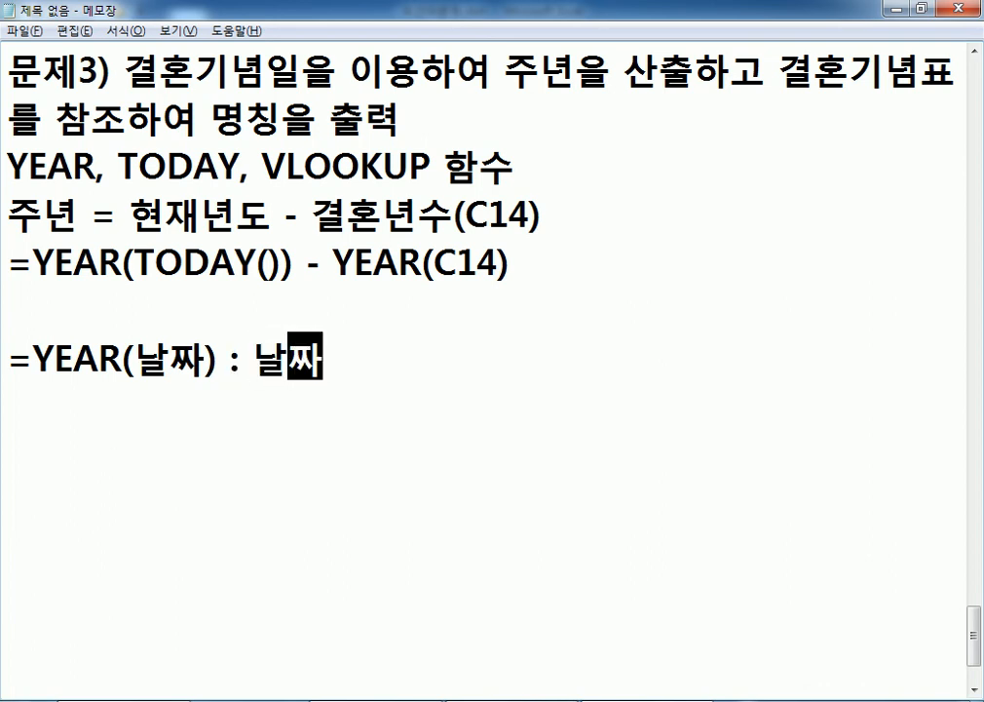
type("에 해당하는 ㅇ")
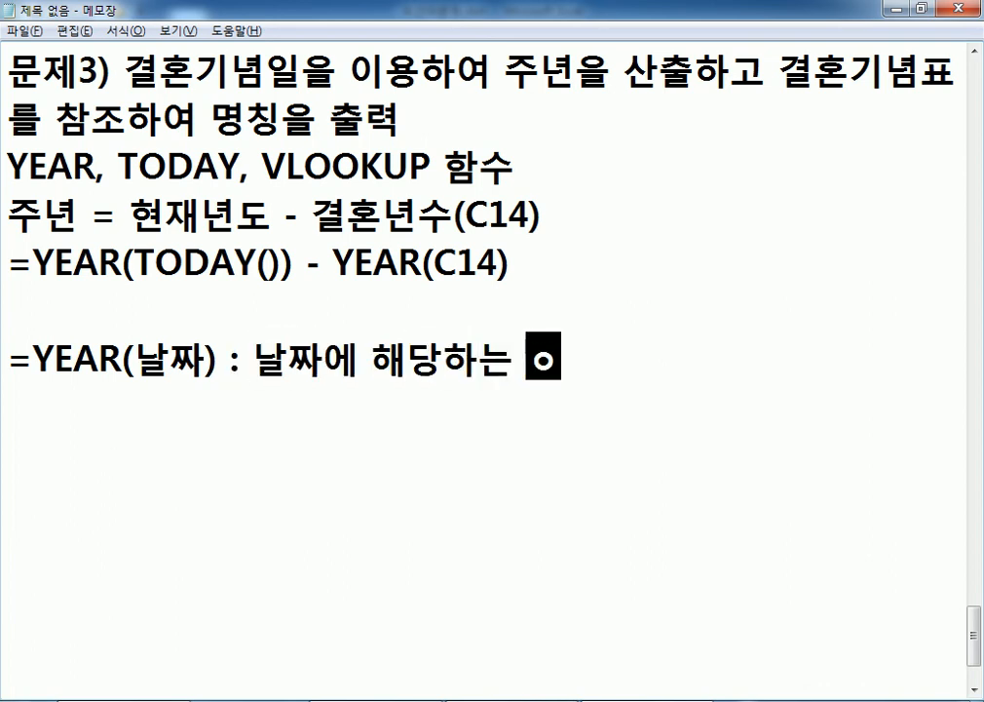
type("ㅕㄴ도")
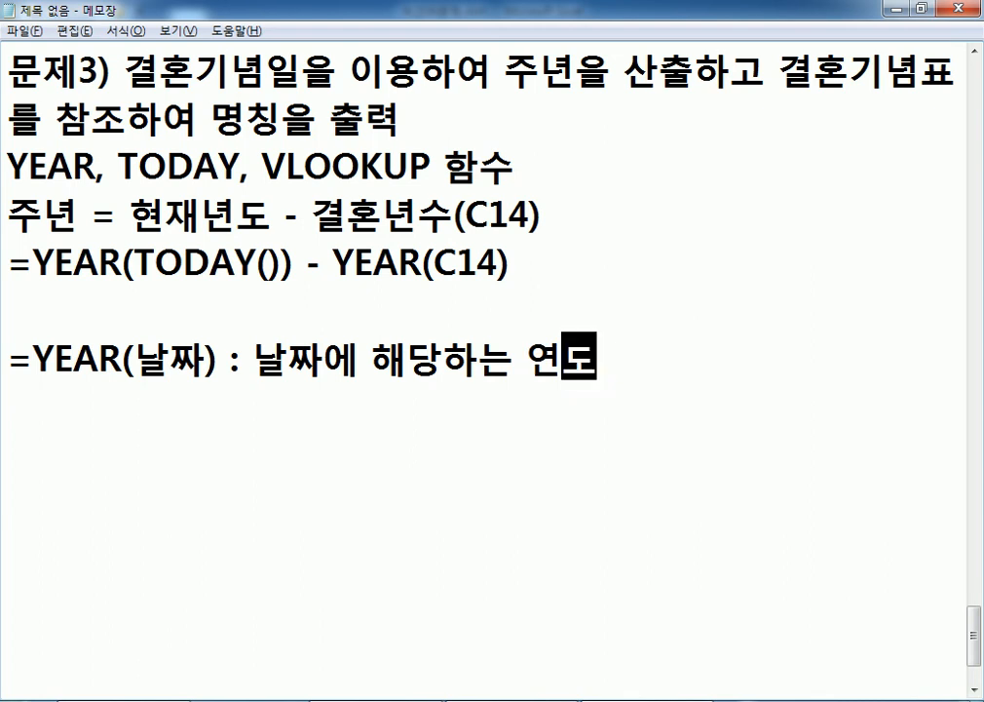
Add the line "=TODAY() : 지금 연도" below the YEAR function note.
key("Return")
type("=TODA")
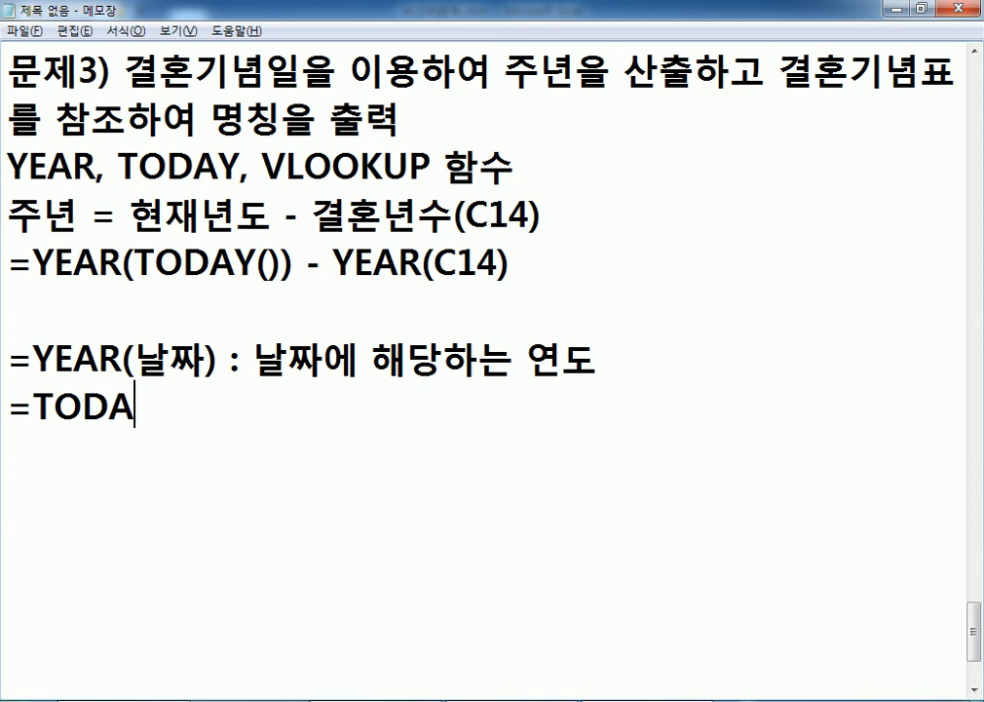
type("Y() : 지")
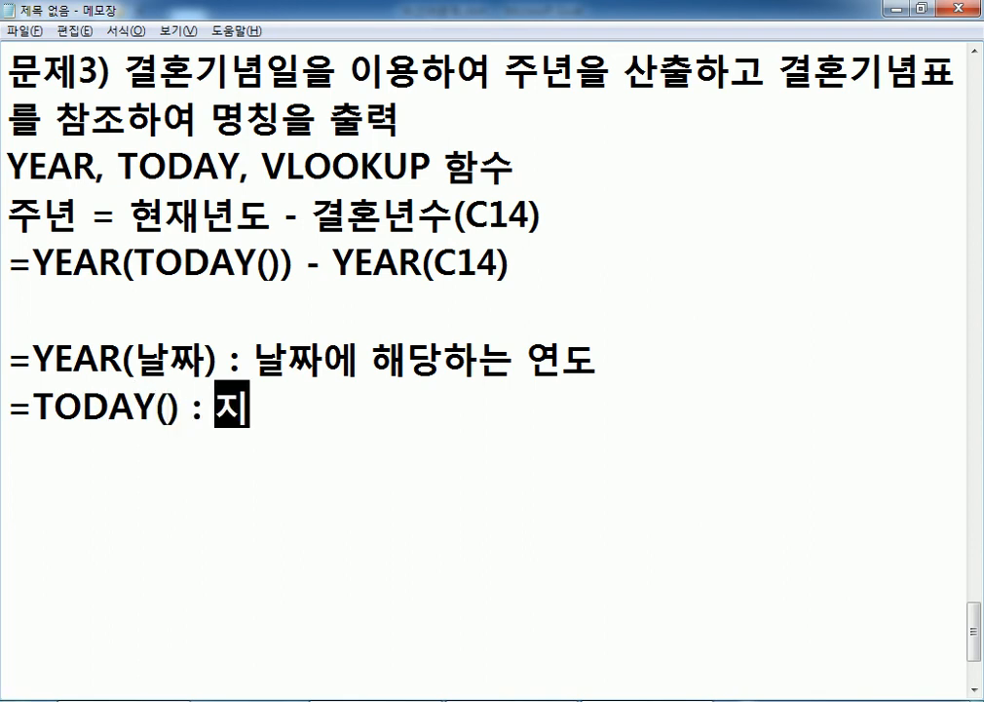
type("금 연도")
key("Return")
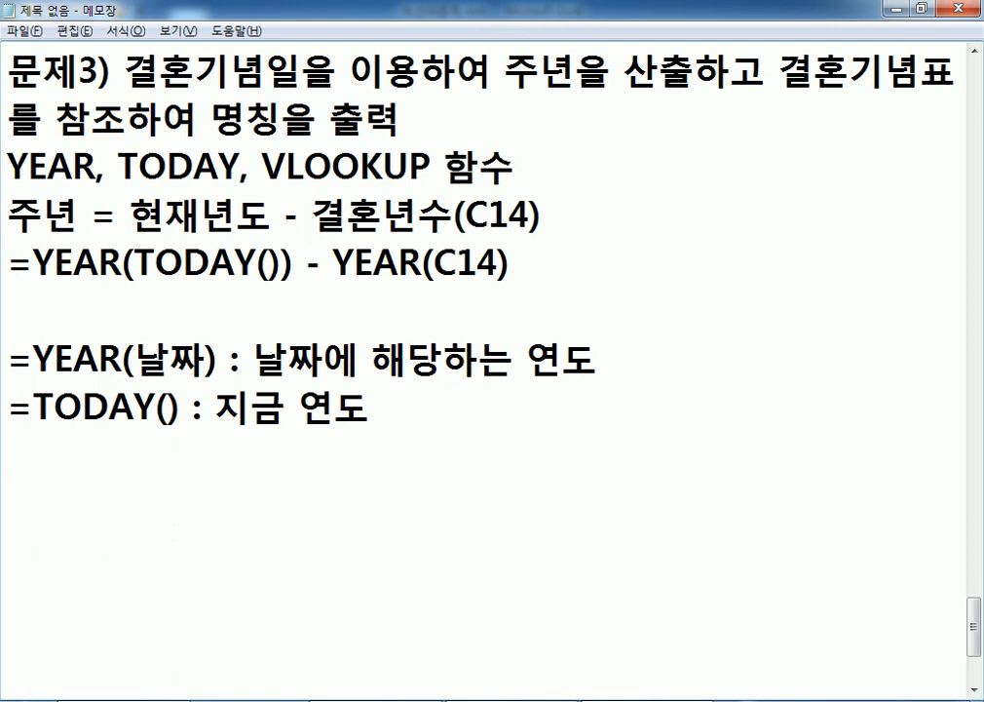
Switch to the Excel workbook and enter =TODAY() in the empty cell F23.
left_click(171, 402)
key("alt+Tab")
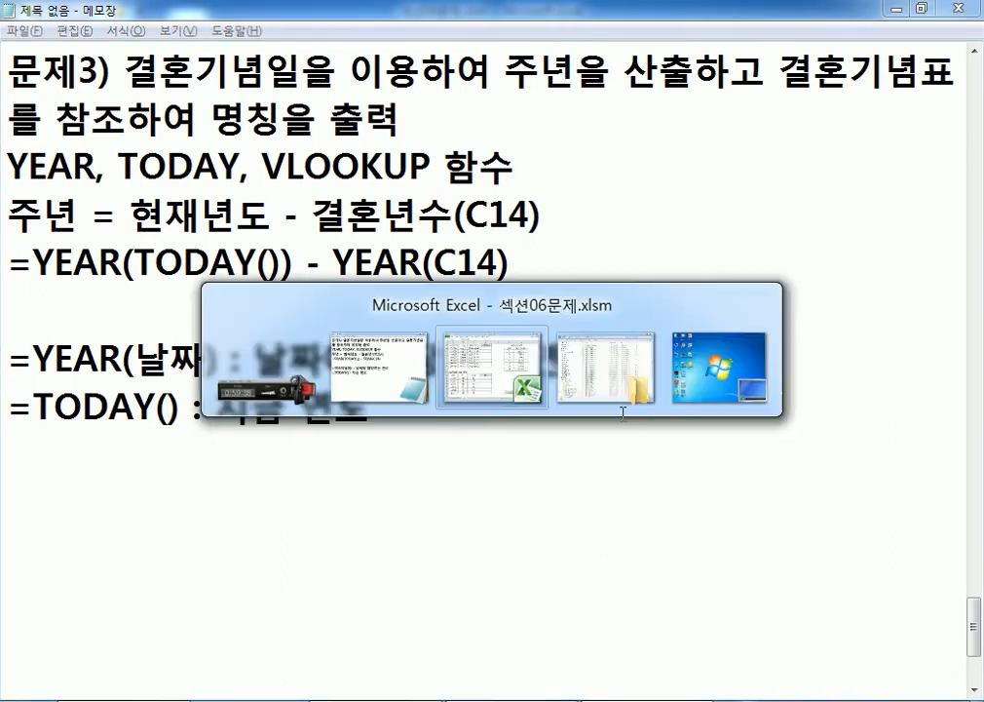
scroll(549, 319, "down", 4)
scroll(598, 343, "up", 4)
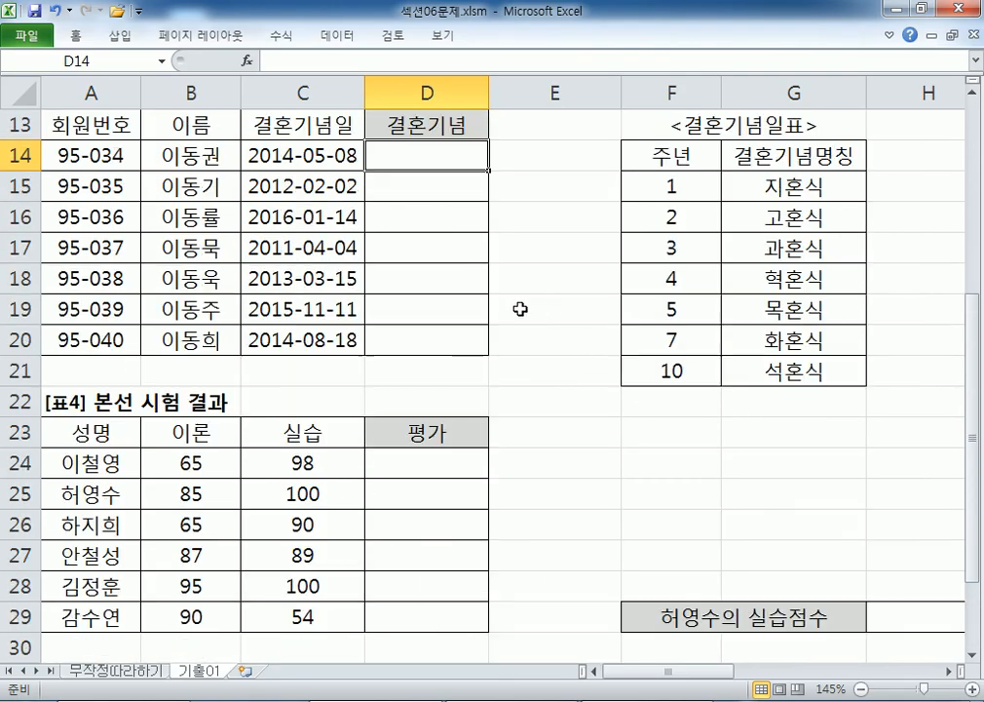
left_click(628, 426)
type("=TODAY()")
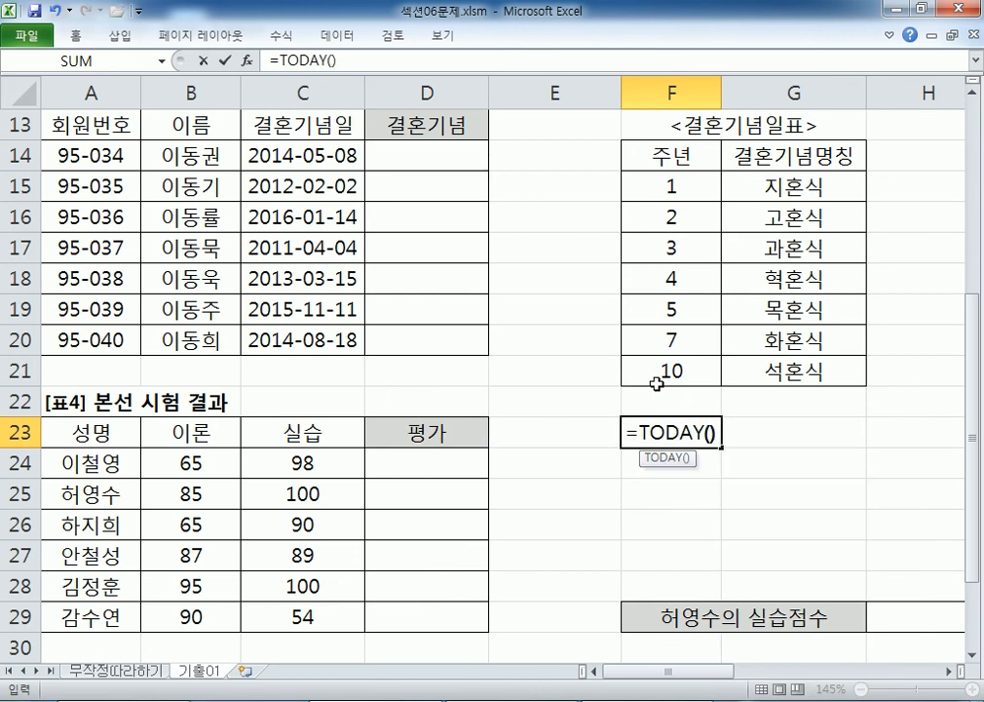
key("Return")
key("Up")
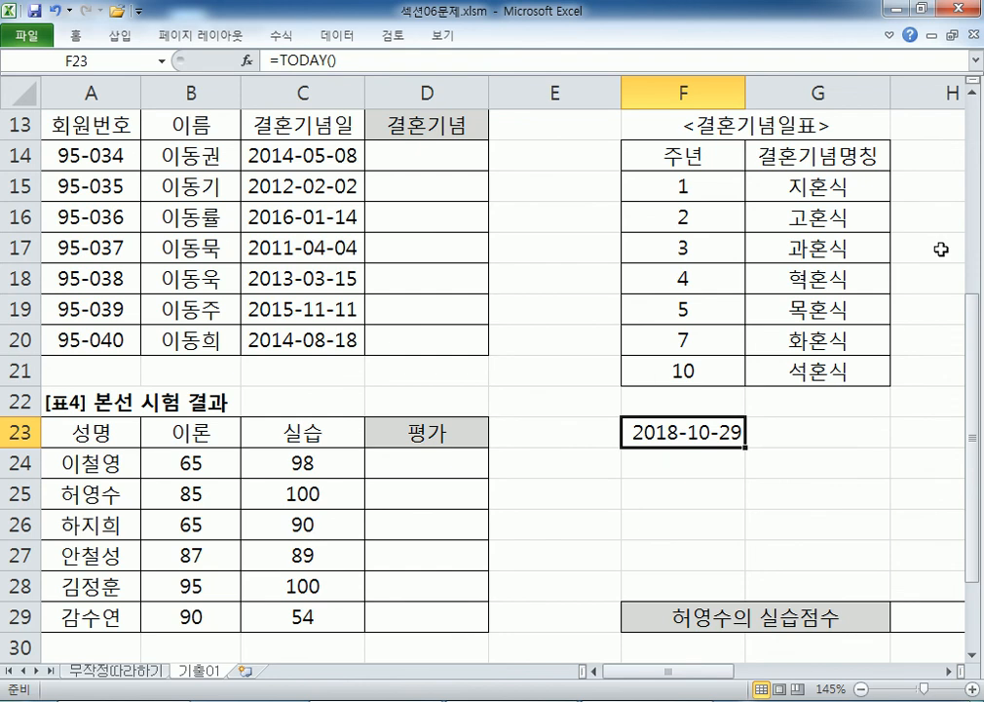
Inspect the TODAY formula in F23 and leave it unedited.
scroll(671, 369, "down", 3)
key("F2")
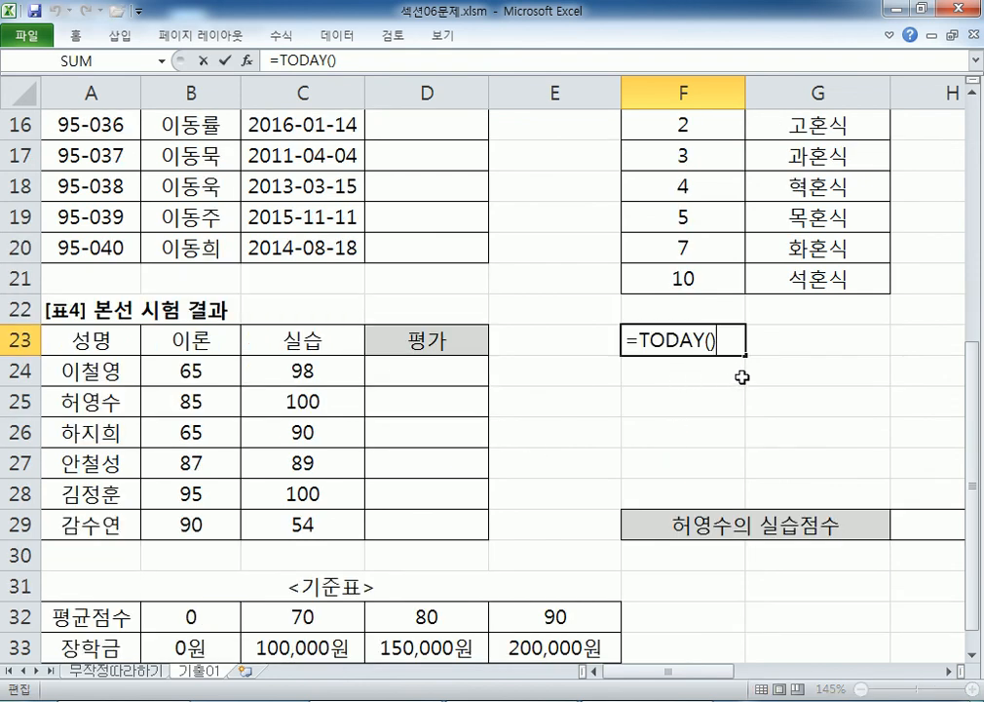
key("Escape")
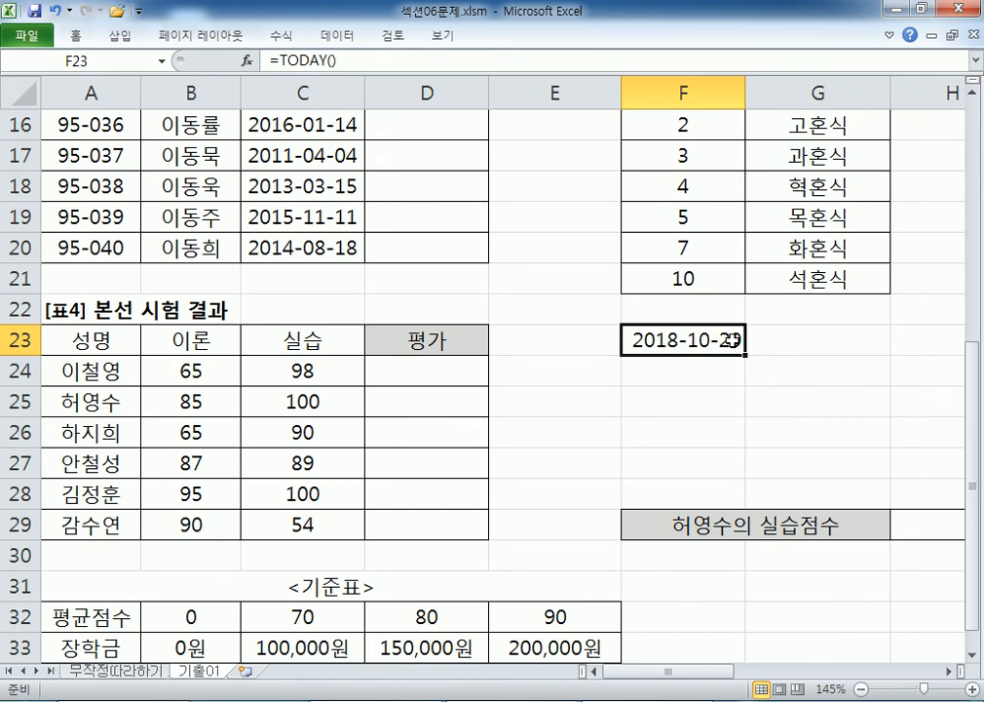
Undo the TODAY formula in F23, try the fixed current date 2018-10-29 in its place, and undo that entry.
key("ctrl+z")
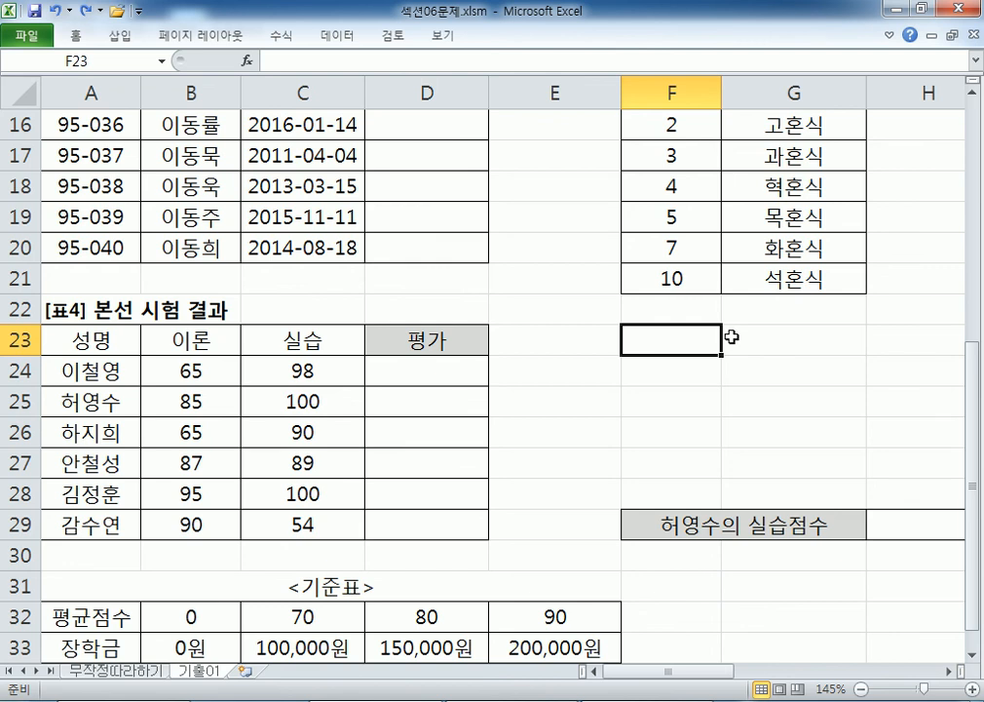
key("ctrl+semicolon")
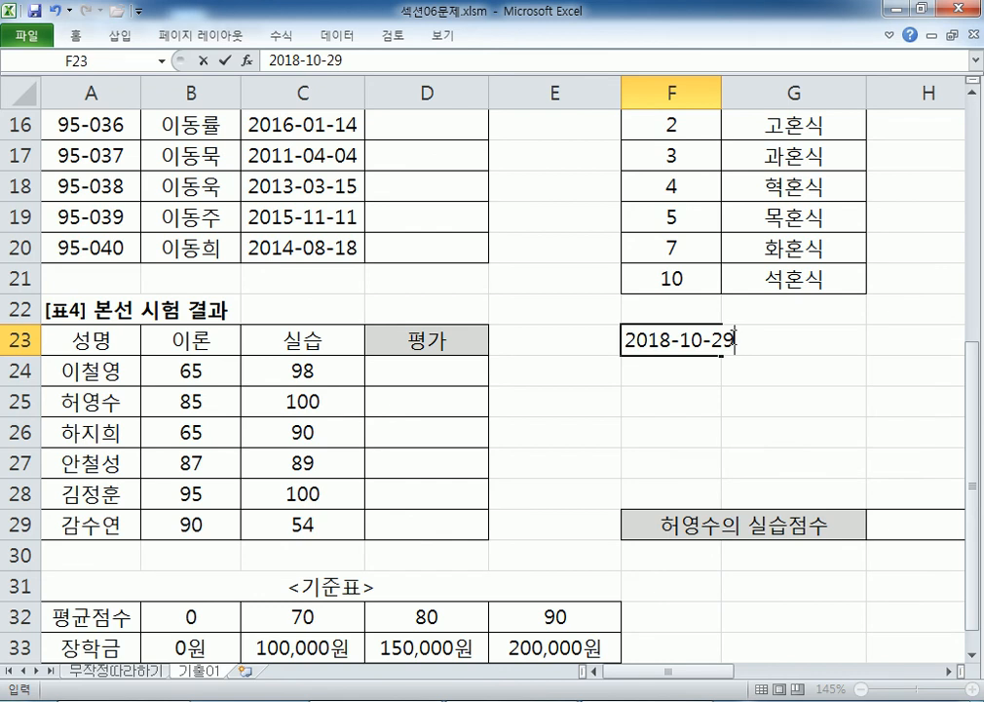
key("Return")
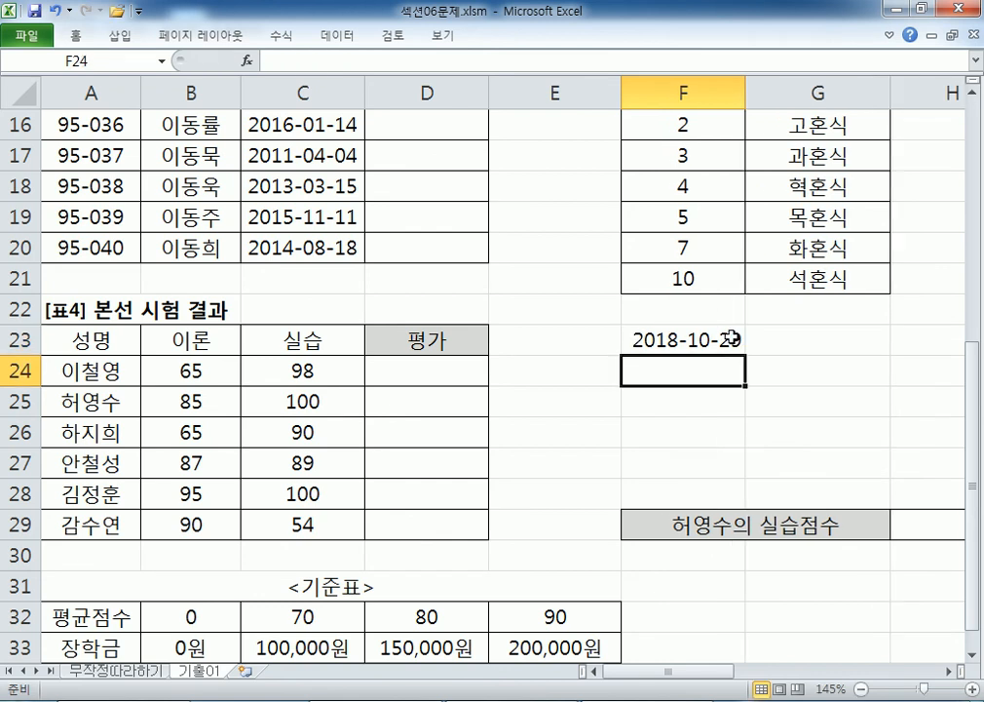
left_click(639, 334)
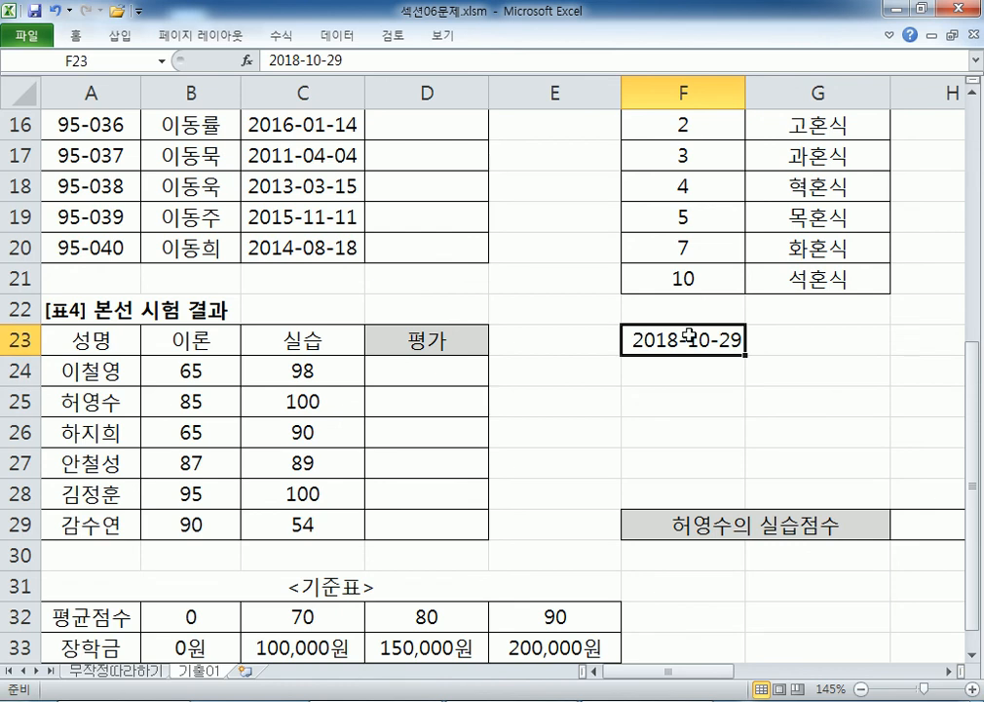
key("ctrl+z")
Enter =TODAY() in F23 once more, check its formula, and clear the cell.
type("=")
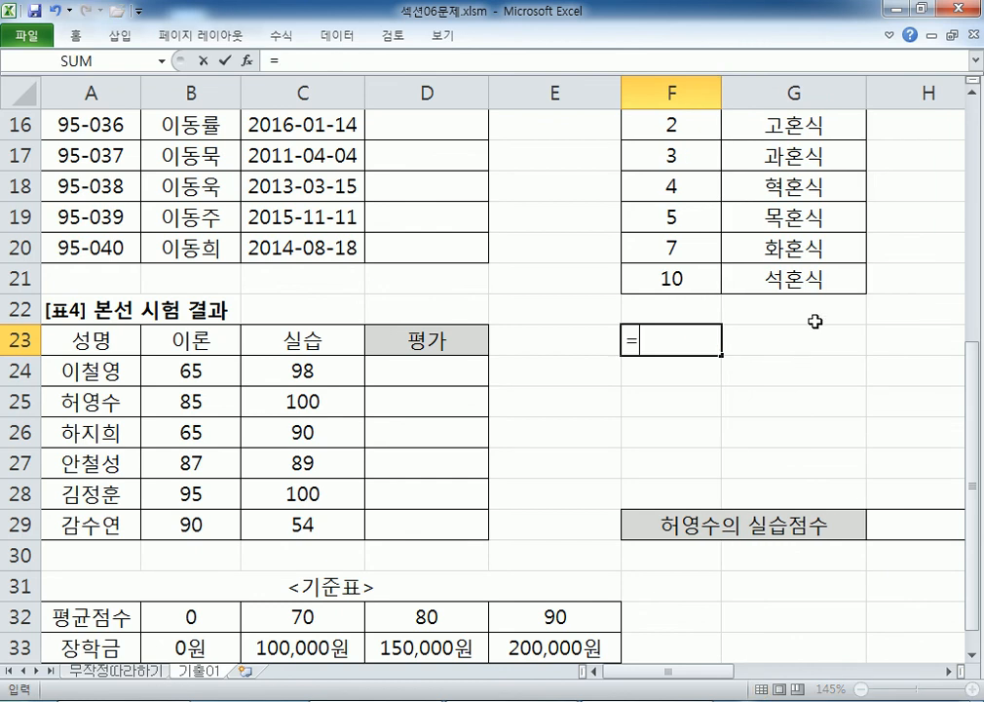
type("TODAY()")
key("Return")
key("Up")
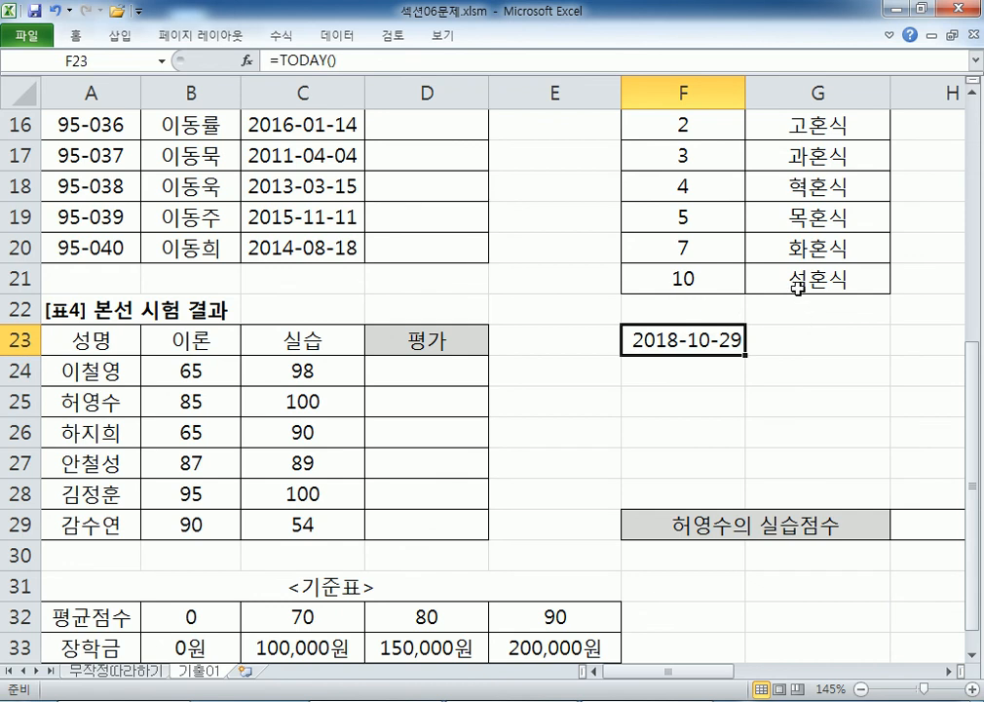
key("Delete")
Switch to the Notepad notes and review the YEAR(날짜) syntax against the YEAR(TODAY()) part of the 주년 formula.
key("alt+Tab")
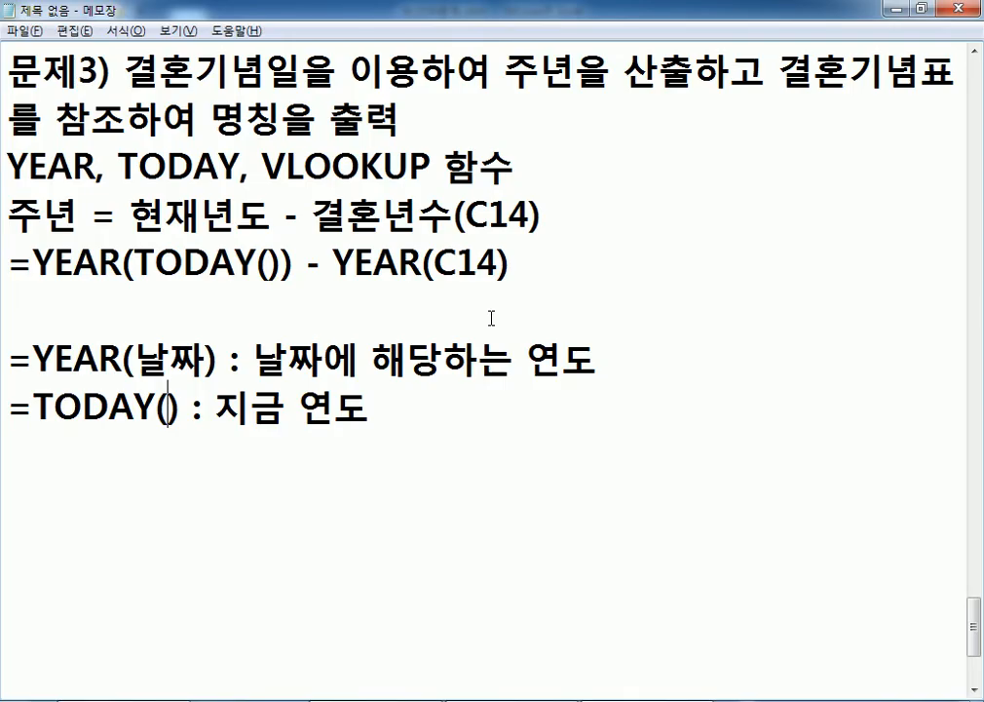
left_click_drag(134, 359, 206, 361)
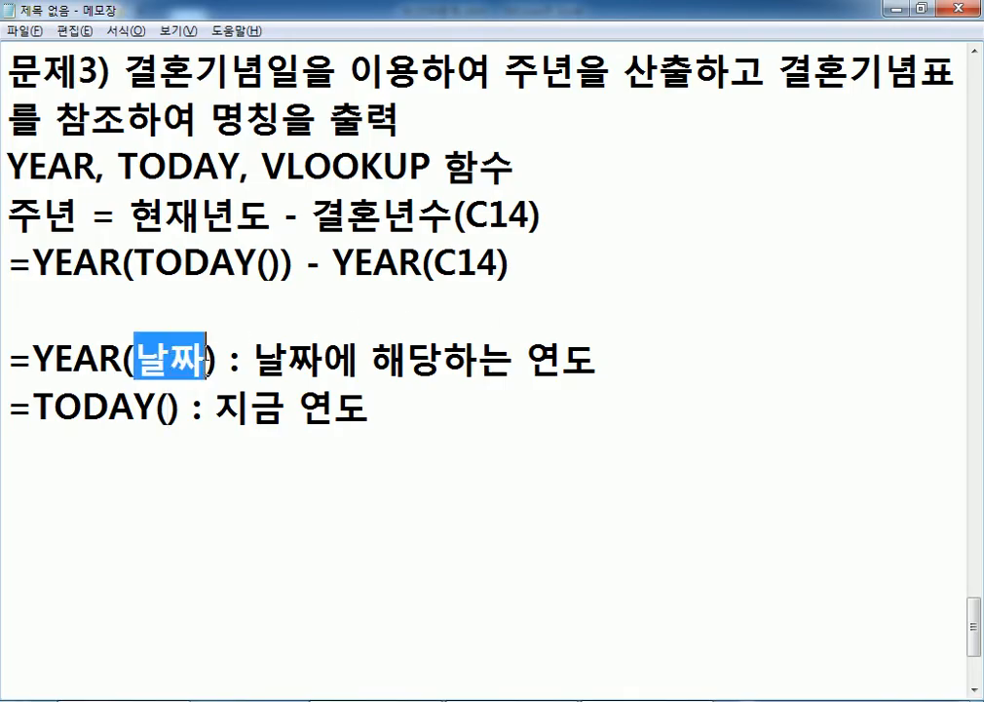
left_click_drag(122, 360, 35, 355)
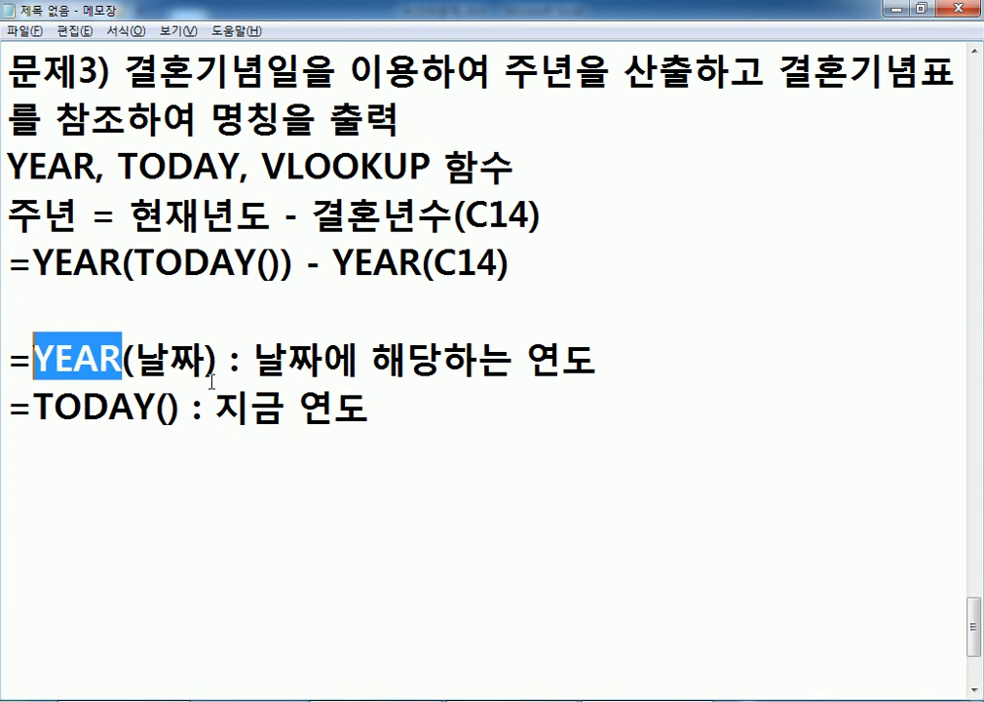
left_click_drag(134, 263, 34, 265)
left_click(120, 265)
left_click(96, 299)
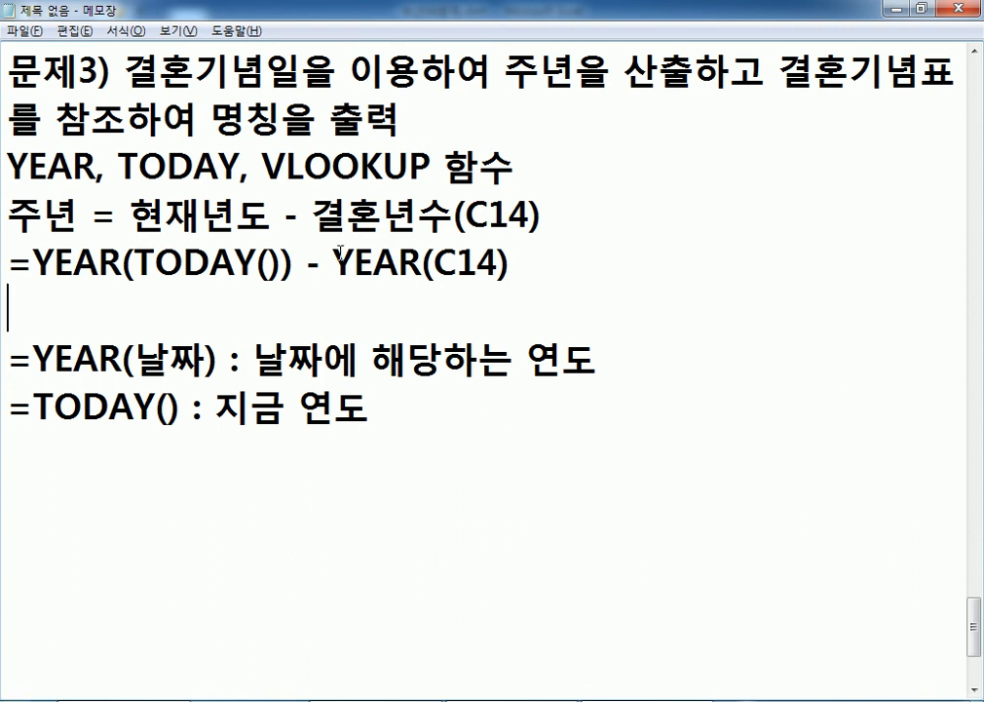
Switch to the Excel workbook and compare the wedding date in C14 with the 주년 4 row of <결혼기념일표>.
key("alt+Tab")
scroll(166, 261, "up", 2)
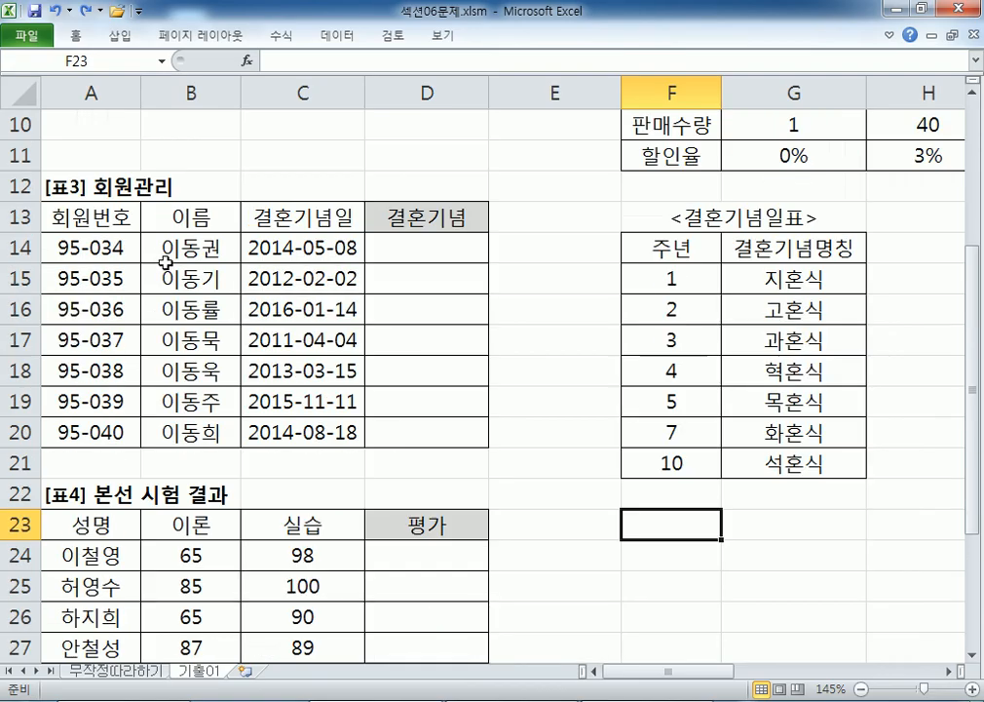
left_click(321, 248)
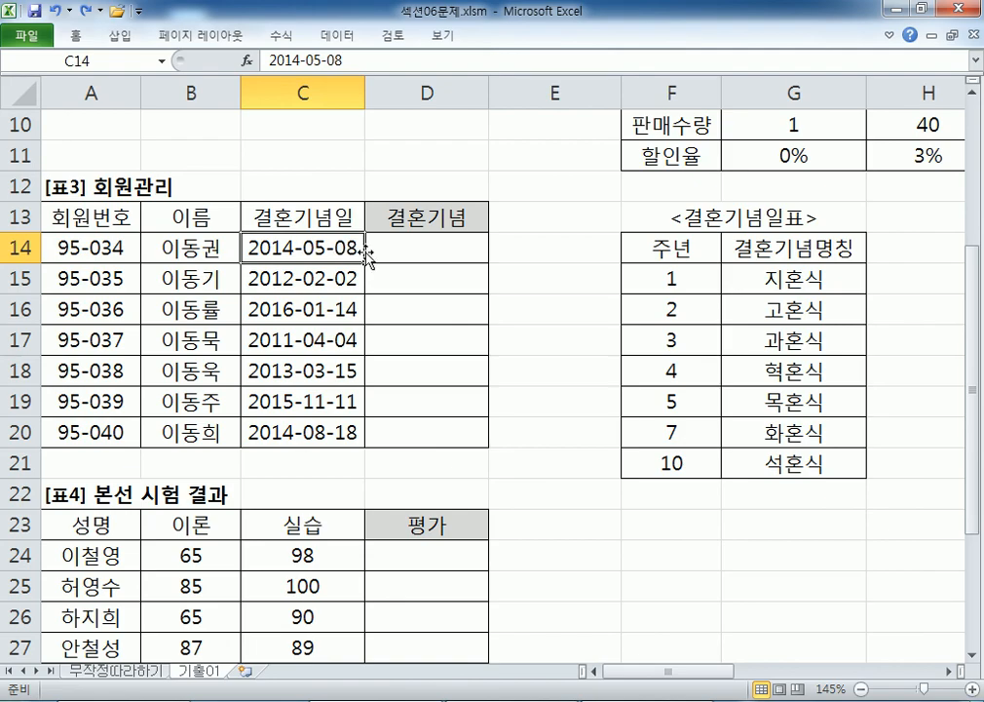
key("alt+Tab")
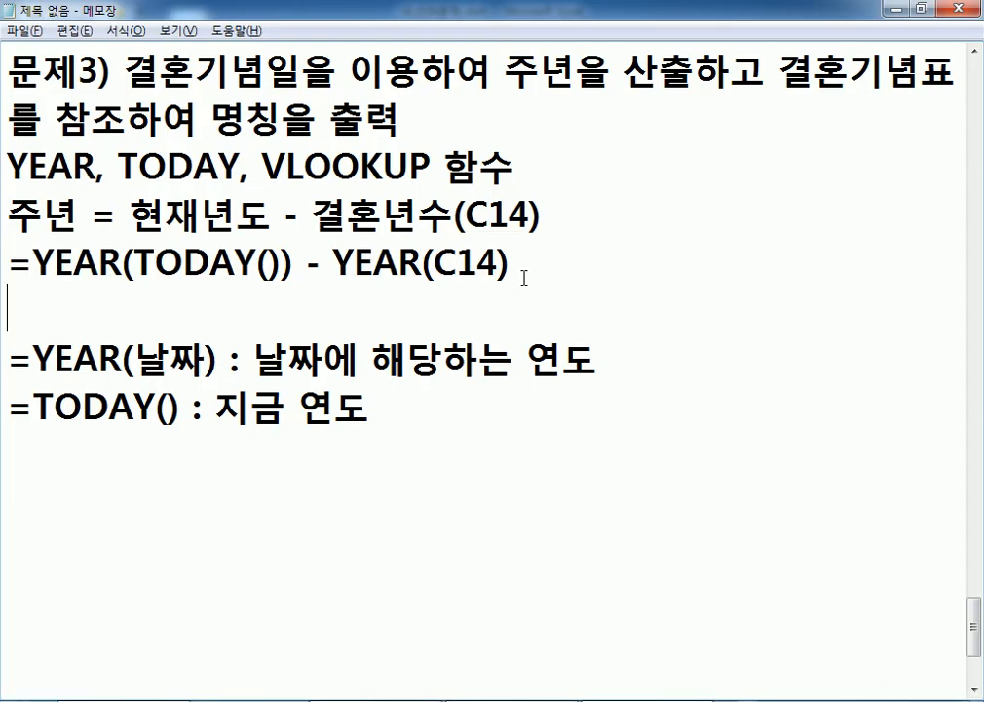
key("alt+Tab")
left_click(705, 371)
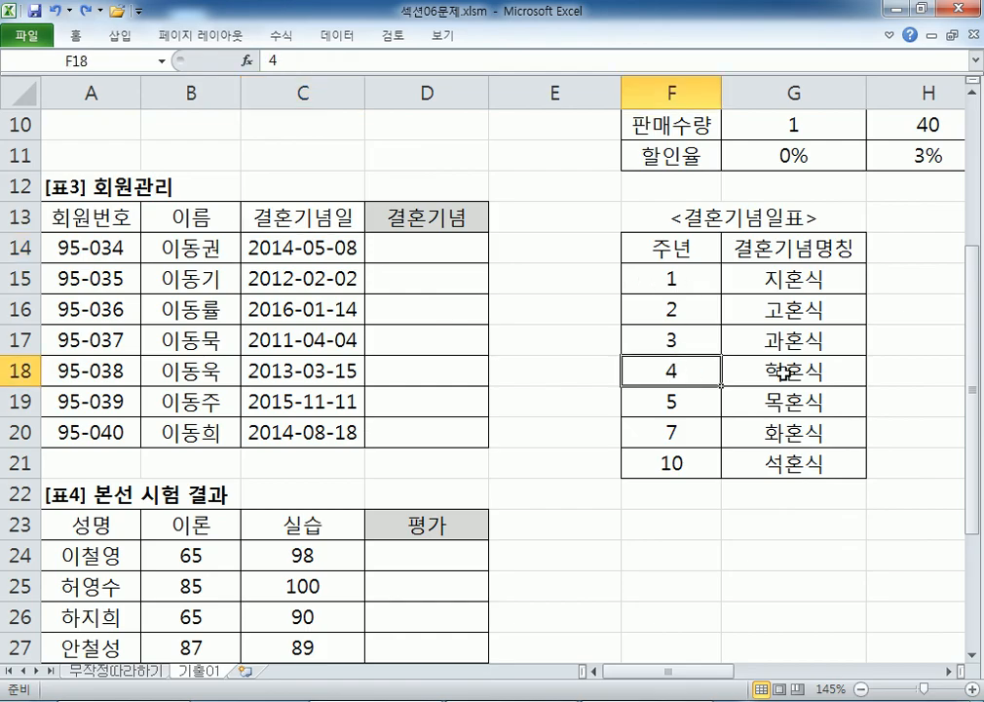
left_click(729, 370)
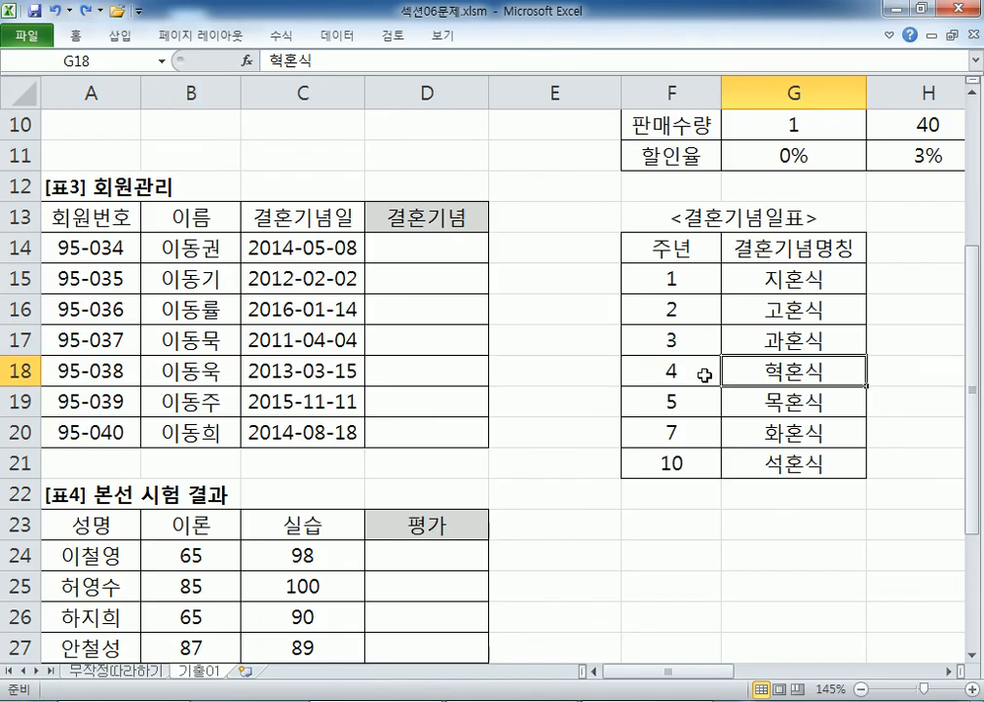
Switch to the Notepad notes and review the required functions for 문제3: YEAR, TODAY and VLOOKUP.
key("alt+Tab")
left_click(10, 161)
left_click_drag(9, 161, 426, 161)
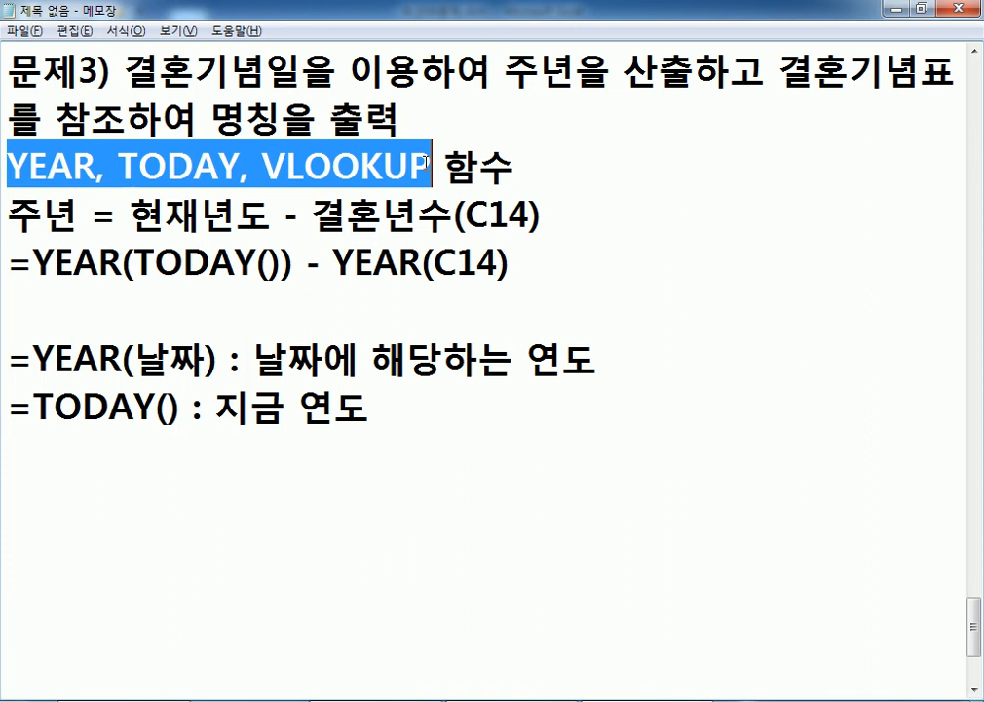
Switch to the Excel workbook and start a VLOOKUP formula in D14 with YEAR(TODAY())-YEAR(C14) as the lookup value.
key("alt+Tab")
left_click(433, 252)
type("=")
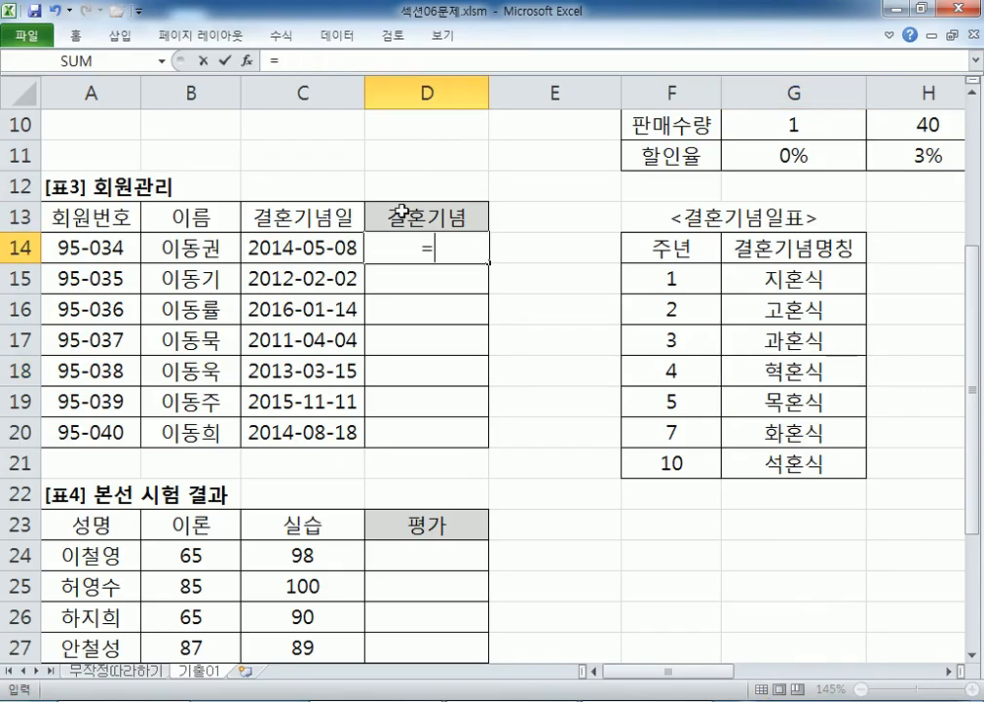
type("VLOOKUP(")
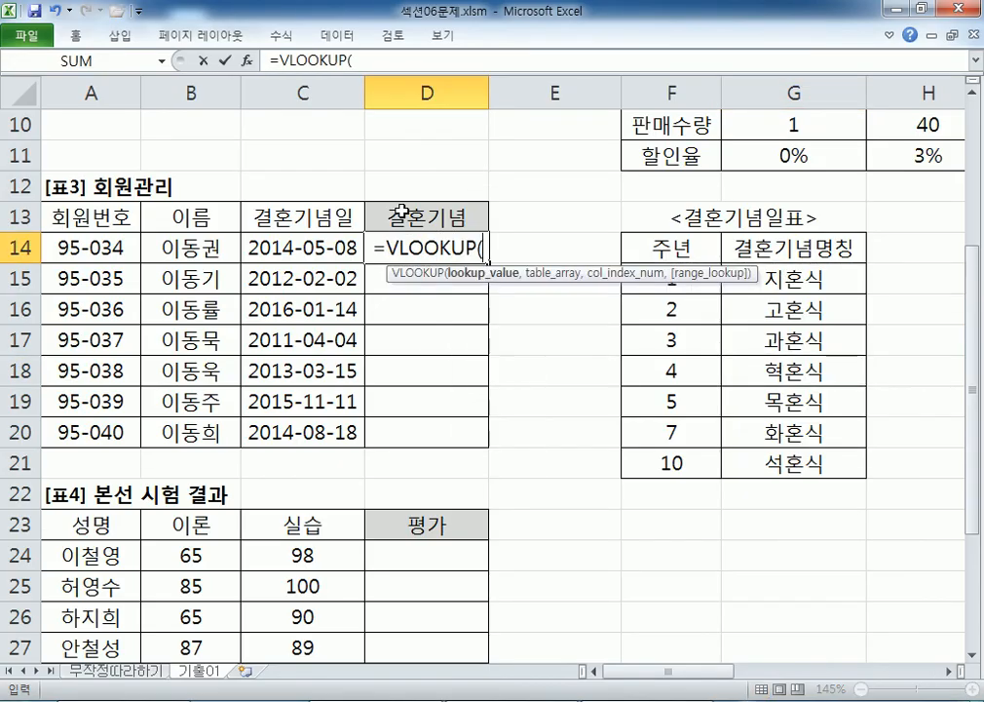
type("YEA")
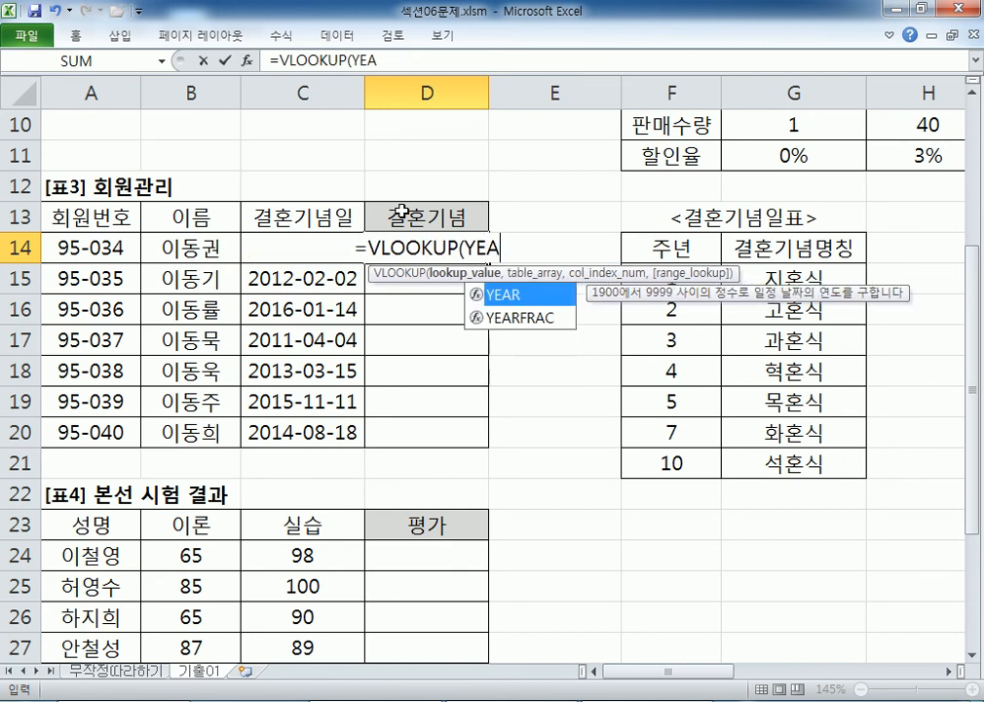
type("R(T")
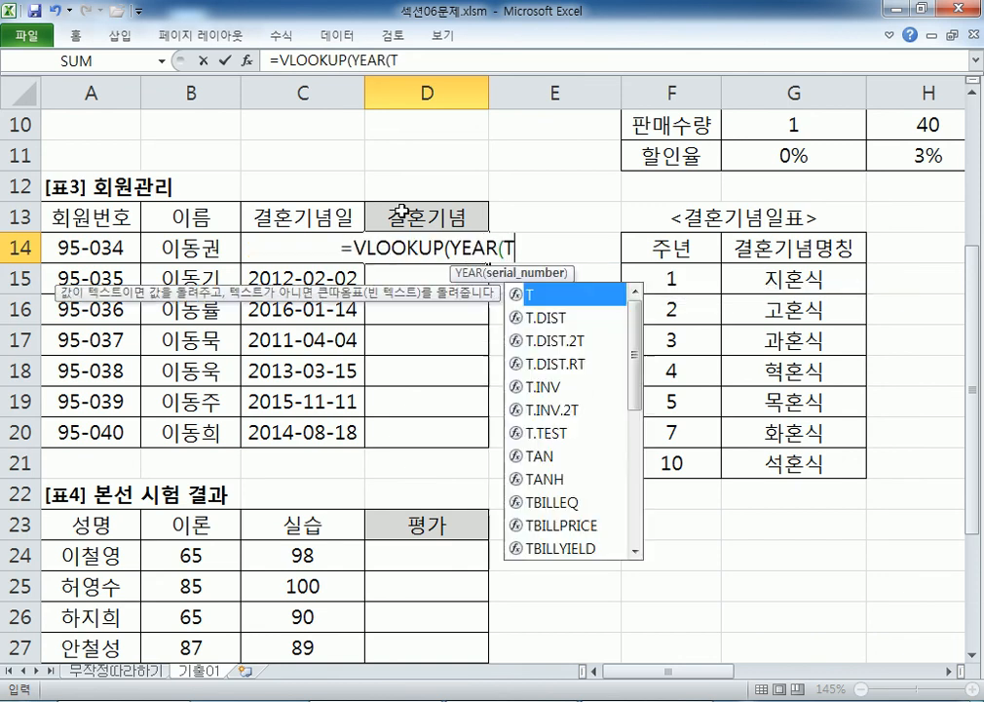
type("ODAY())")
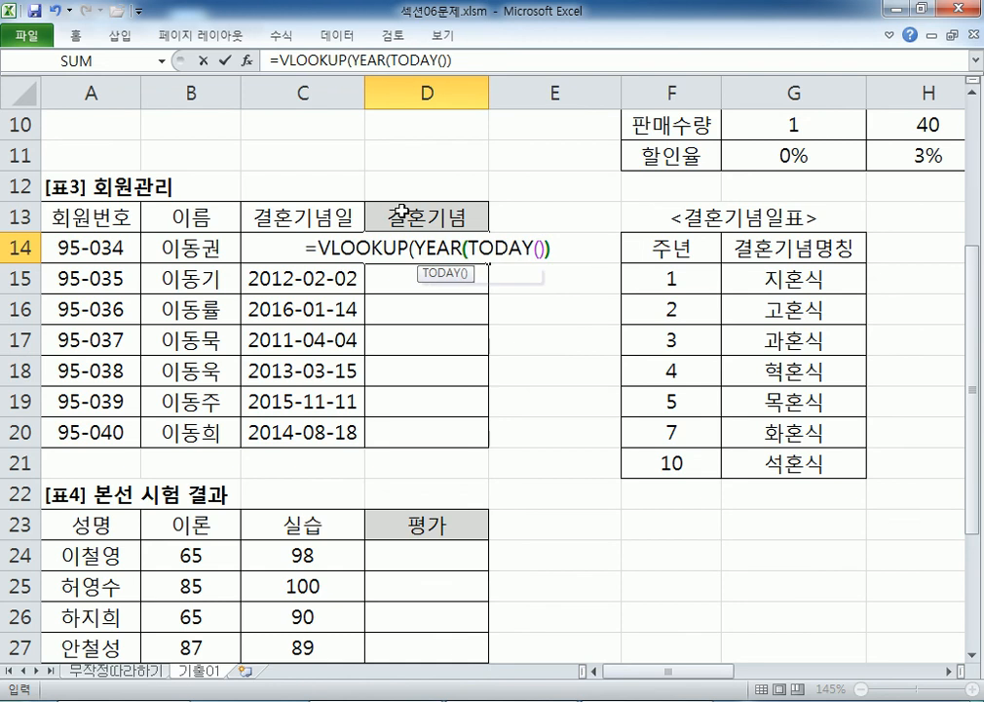
type("-YEAR(")
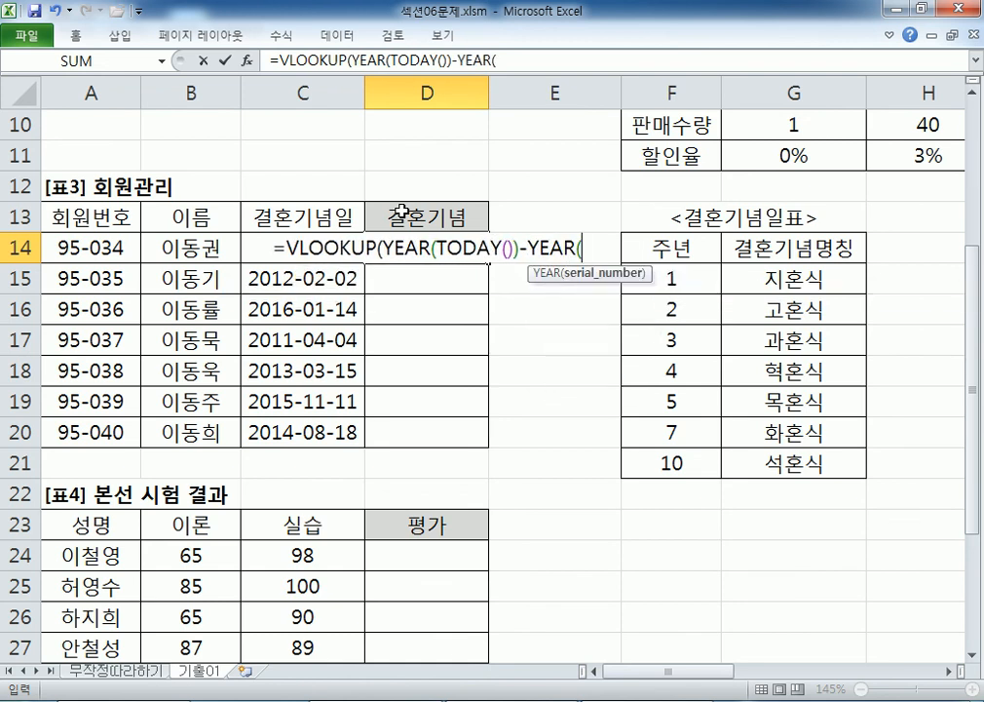
type("C14),")
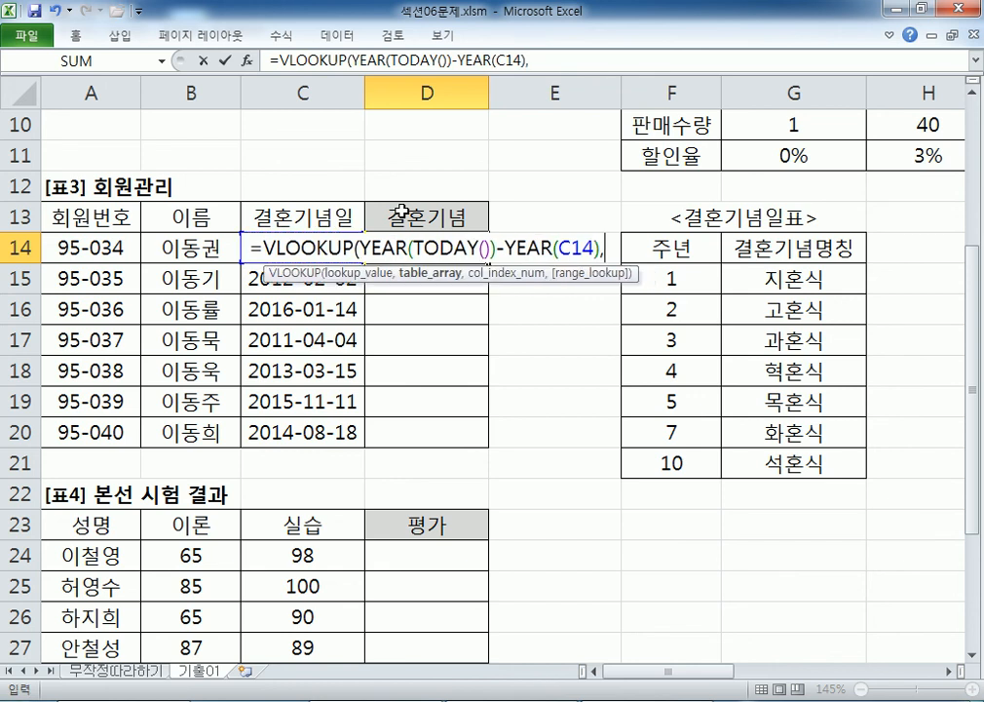
Complete the VLOOKUP with the absolute range $F$15:$G$21 and column 2, and fill the formula down through D20.
left_click_drag(673, 279, 797, 465)
key("F4")
type(",2")
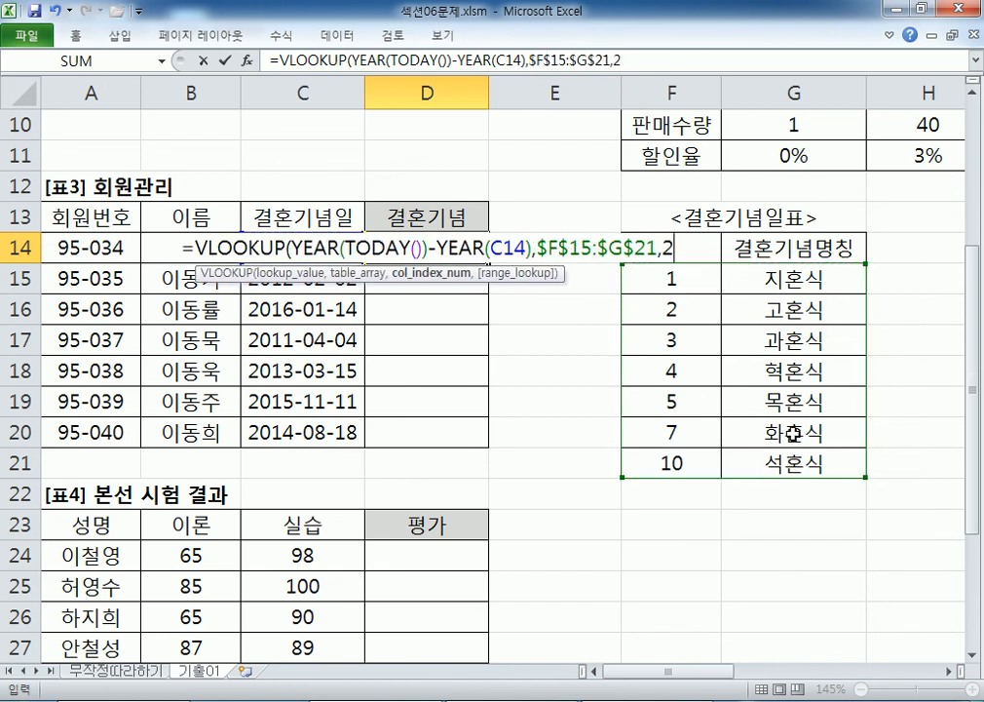
key("Return")
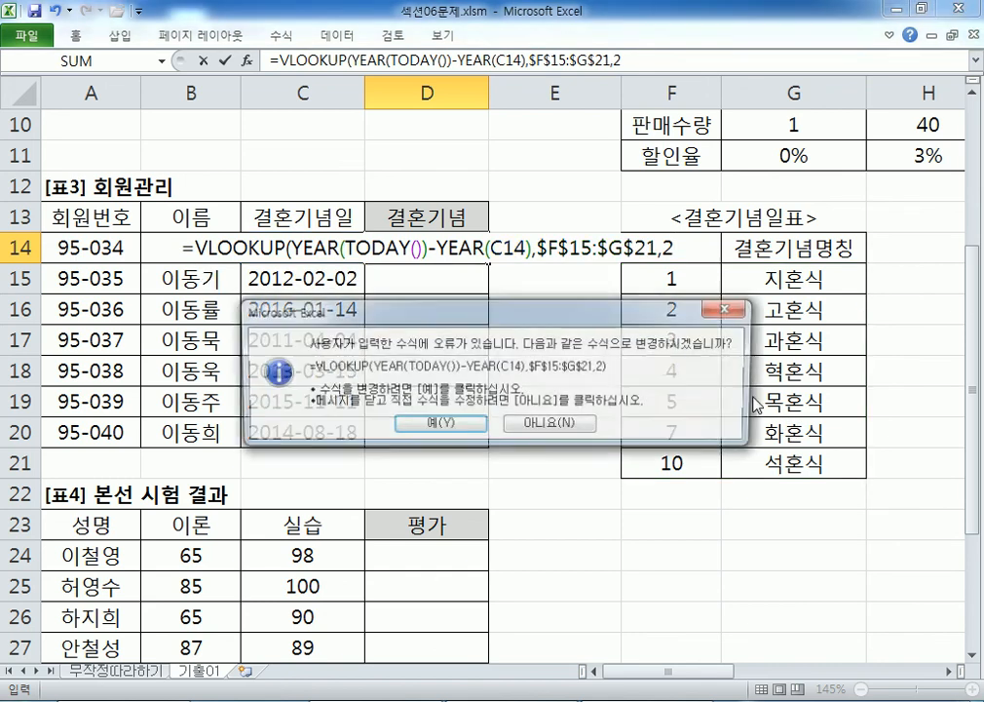
key("Return")
left_click(456, 250)
double_click(488, 263)
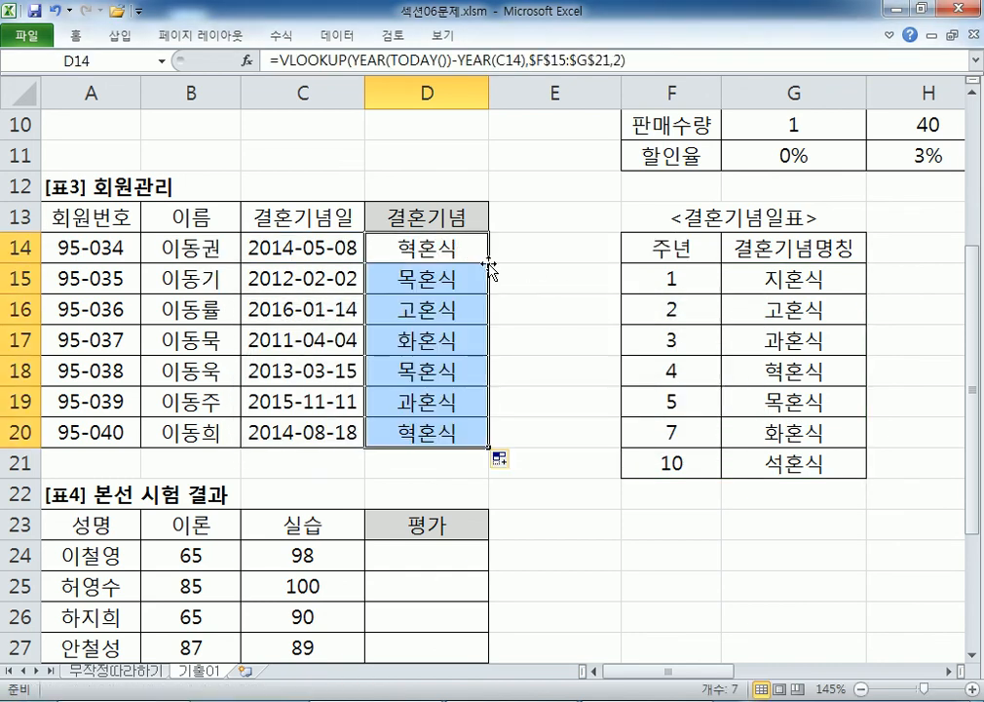
Copy the VLOOKUP formula from D14 and paste it into the Notepad notes below the TODAY explanation.
left_click(483, 249)
left_click_drag(647, 58, 221, 55)
key("ctrl+c")
key("alt+Tab")
left_click(75, 487)
key("ctrl+v")
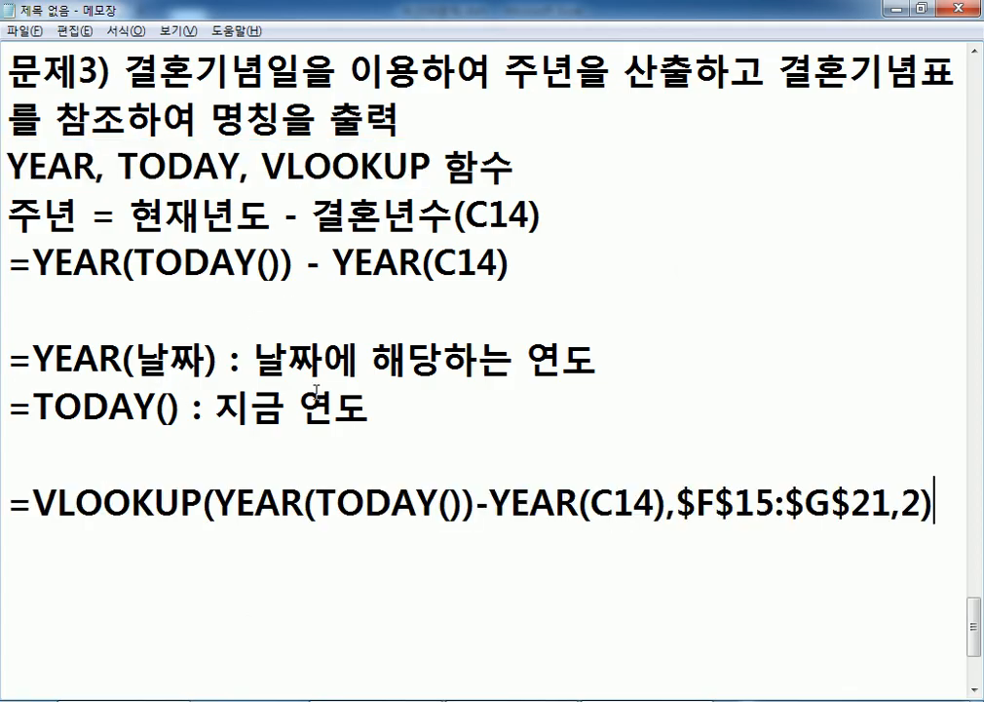
Review the parts of the pasted VLOOKUP formula, from the year difference used as lookup value to the column number.
scroll(407, 385, "down", 1)
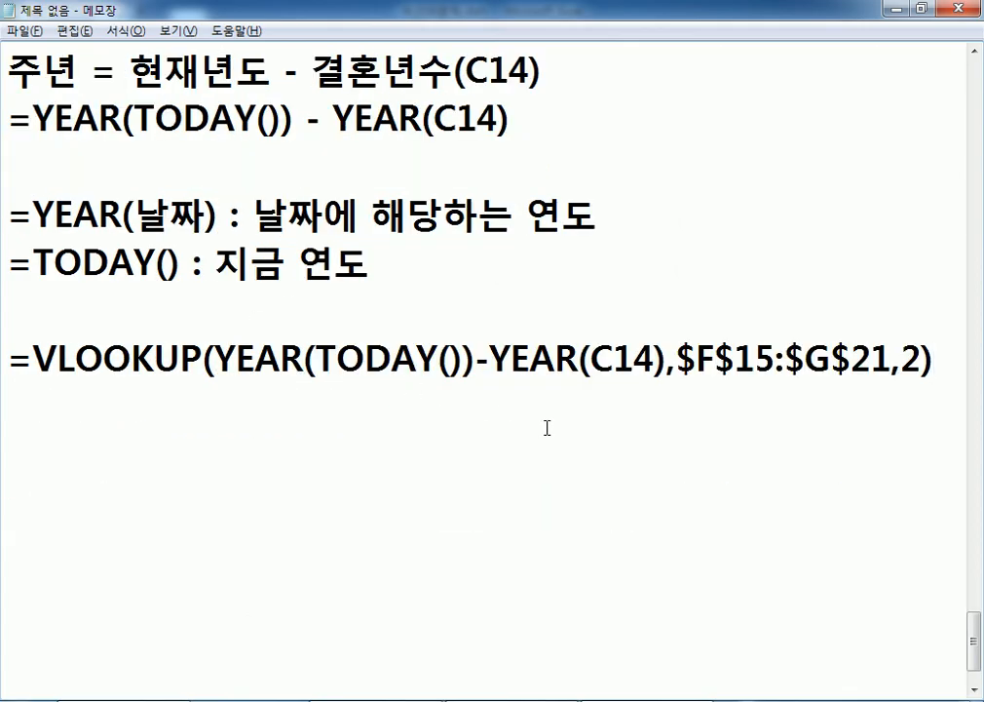
left_click_drag(215, 360, 666, 361)
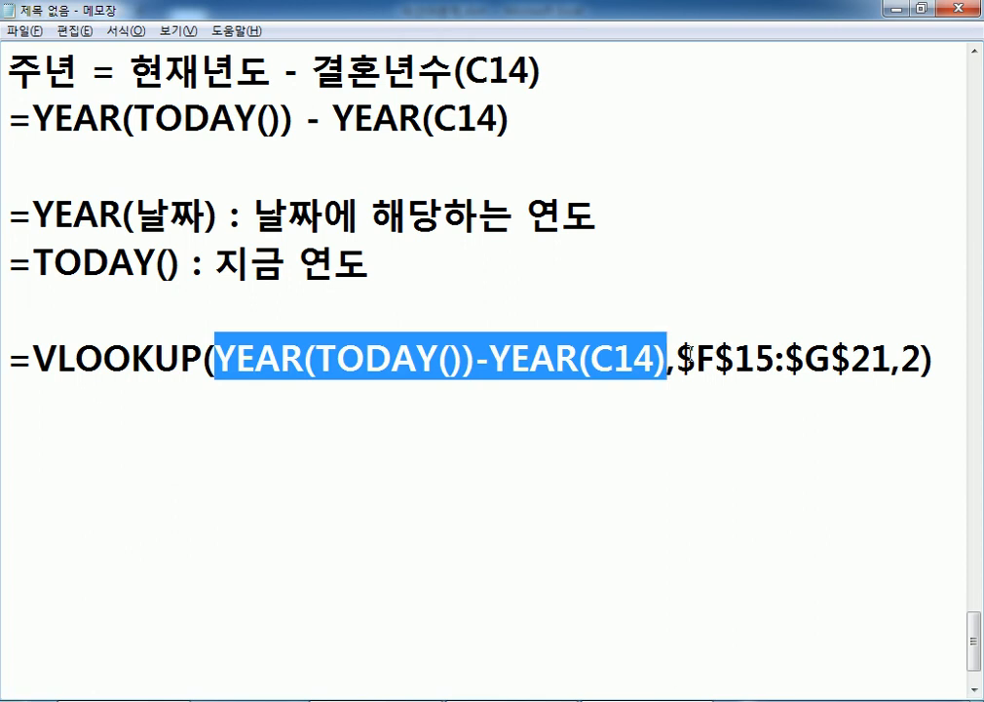
left_click(917, 360)
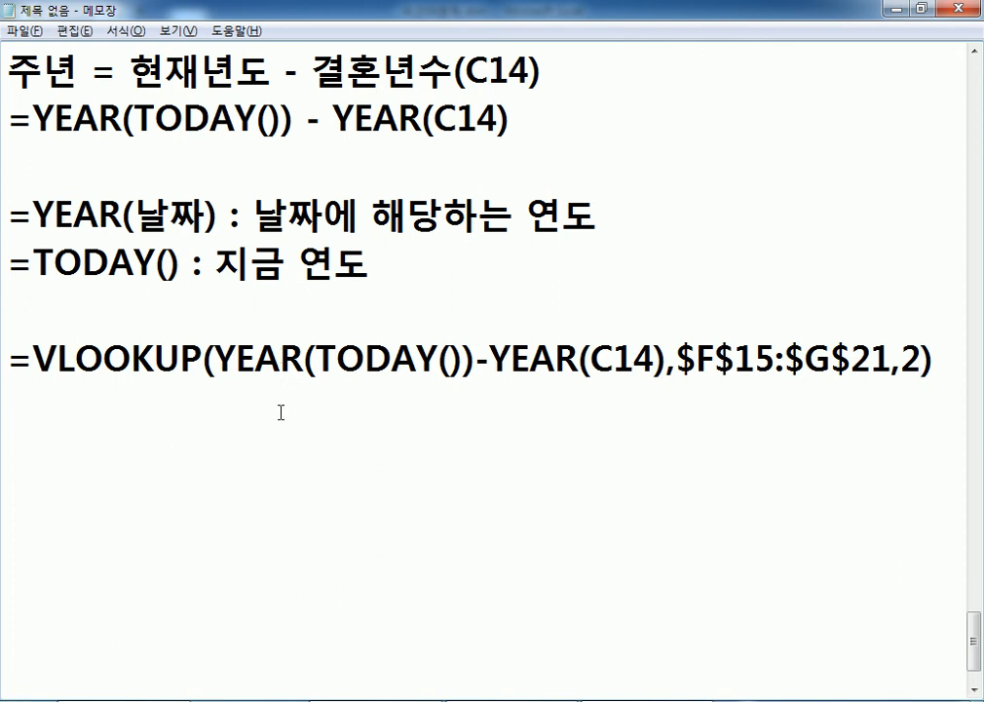
left_click_drag(133, 358, 183, 358)
left_click_drag(427, 359, 578, 359)
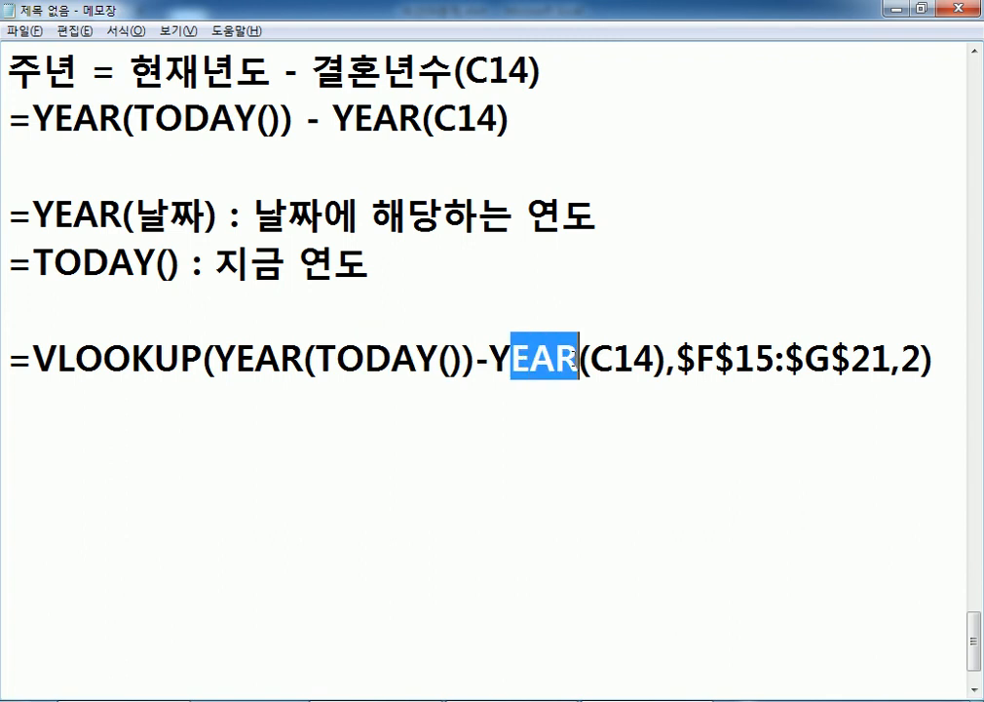
left_click(612, 358)
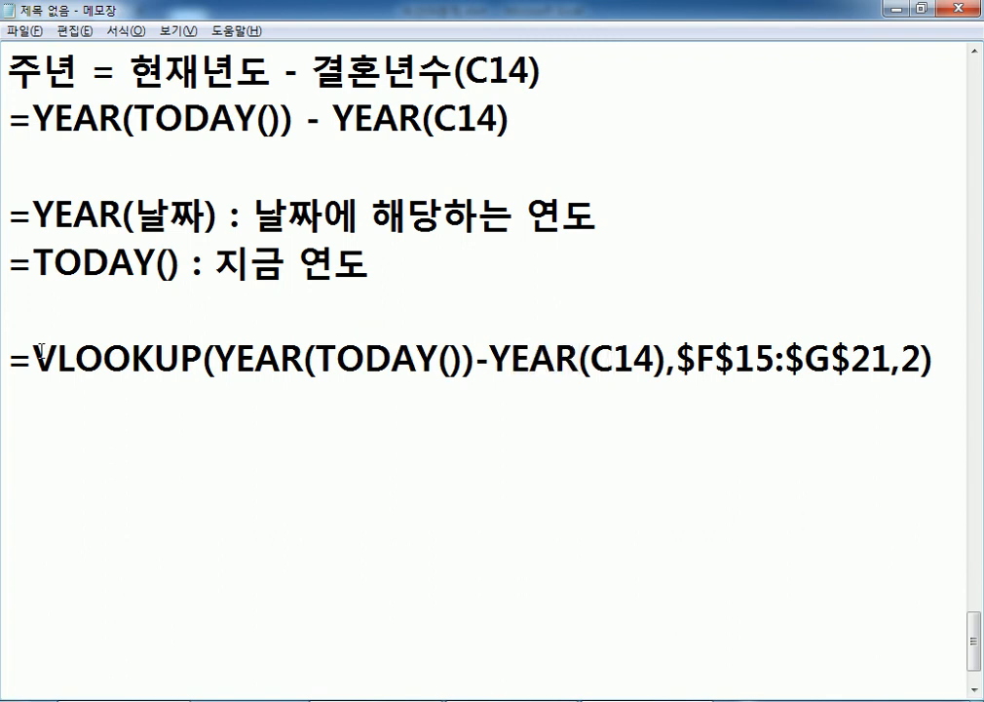
Compare the two HLOOKUP formulas noted under 문제4), with and without the TRUE argument.
left_click(58, 414)
left_click(81, 321)
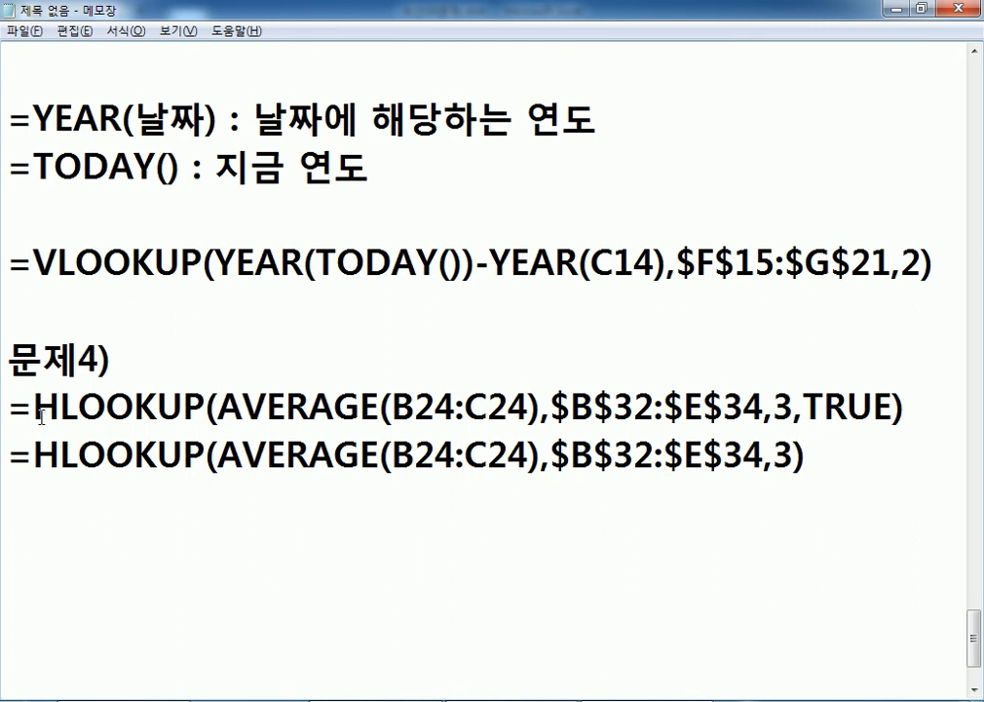
left_click(926, 407)
left_click_drag(793, 408, 889, 407)
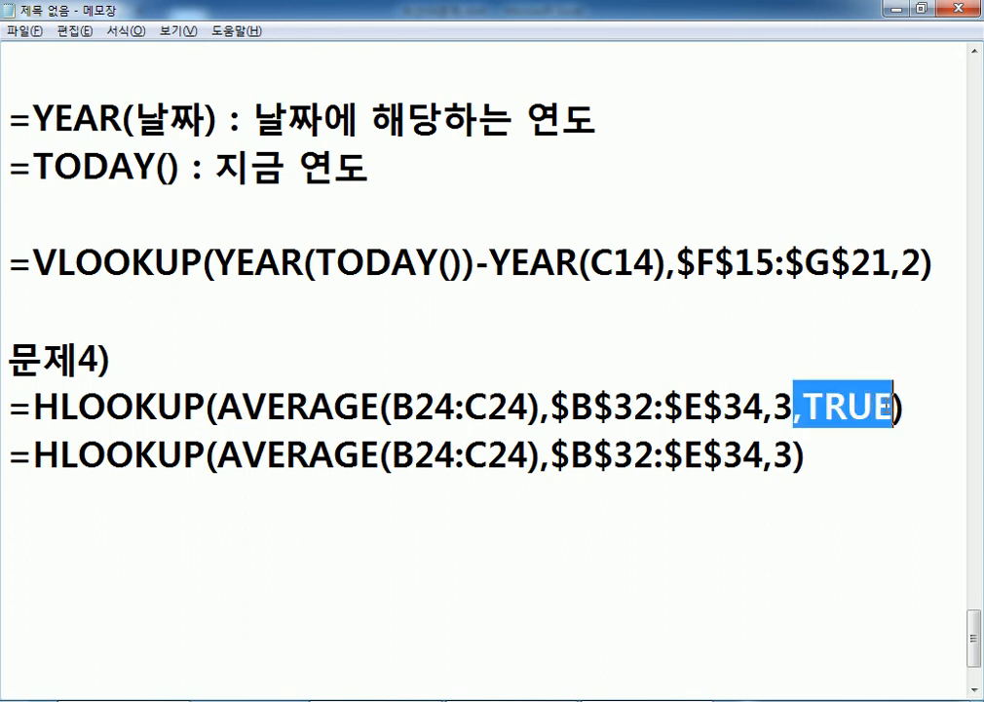
left_click(811, 449)
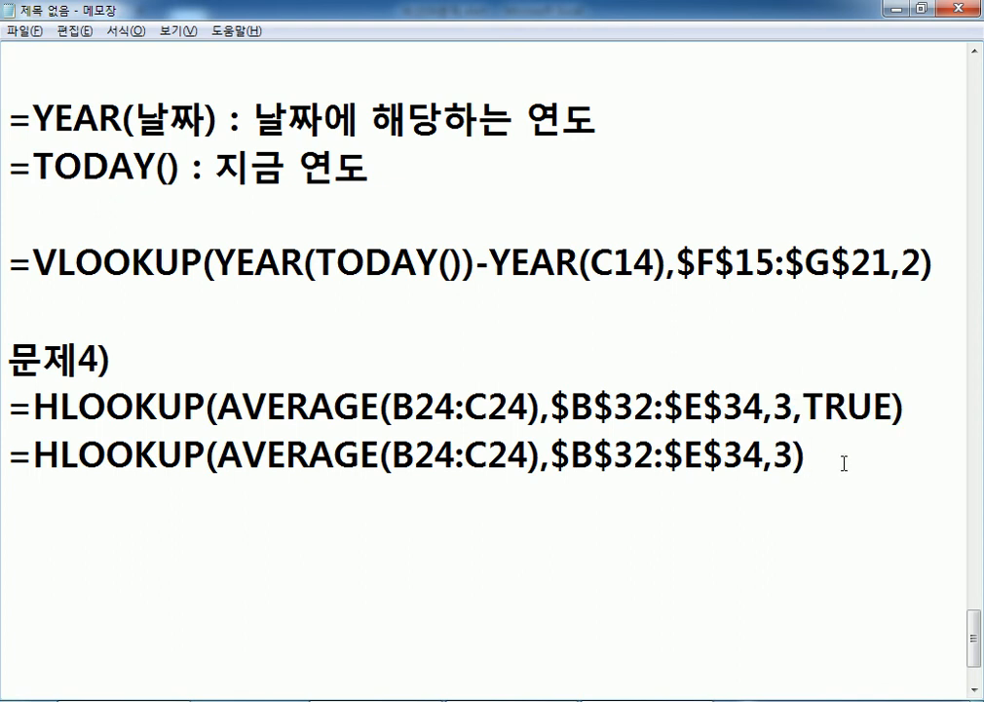
Switch to Excel and clear the HLOOKUP formula from the first 평가 cell, D24, of [표4].
key("Return")
key("alt+Tab")
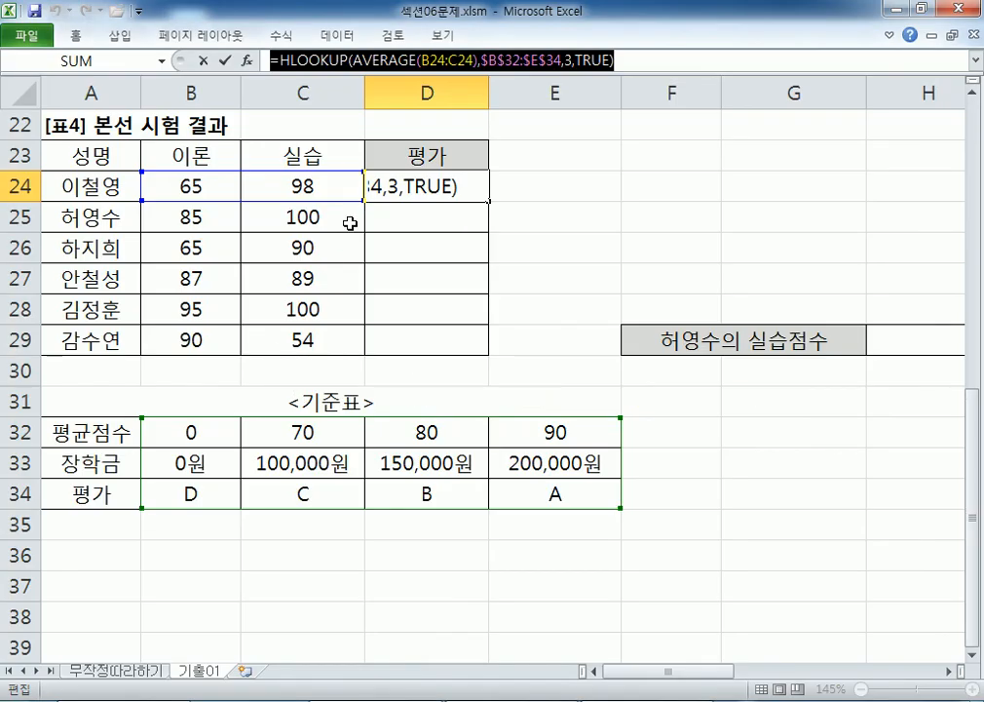
key("ctrl+Return")
key("Delete")
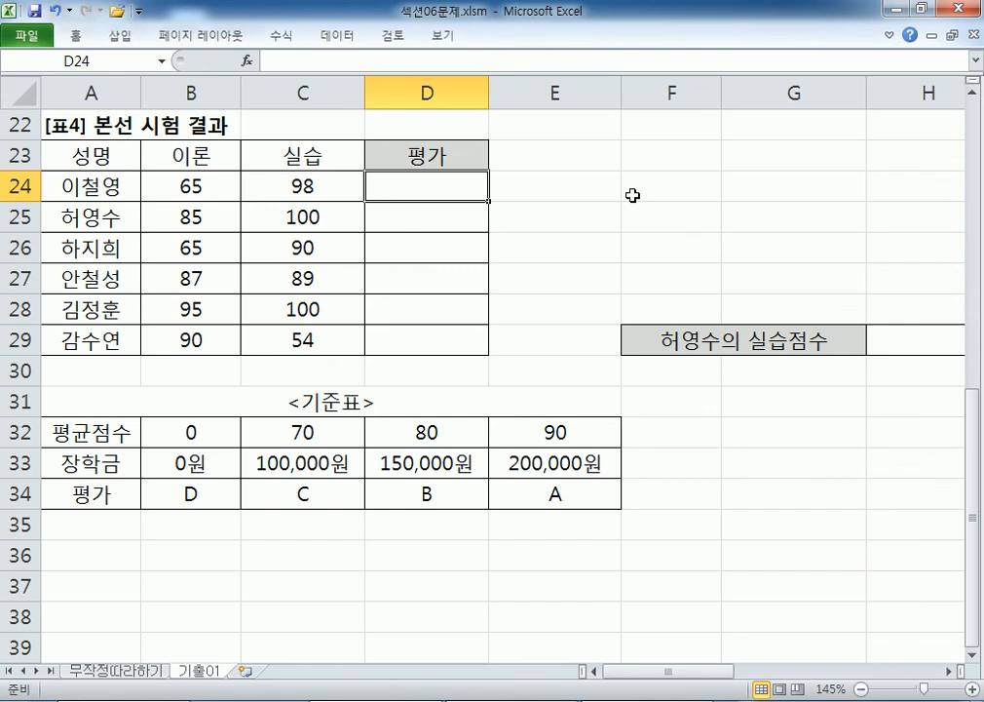
Start an HLOOKUP formula in D24 with AVERAGE(B24:C24) as the lookup value.
type("=HLO")
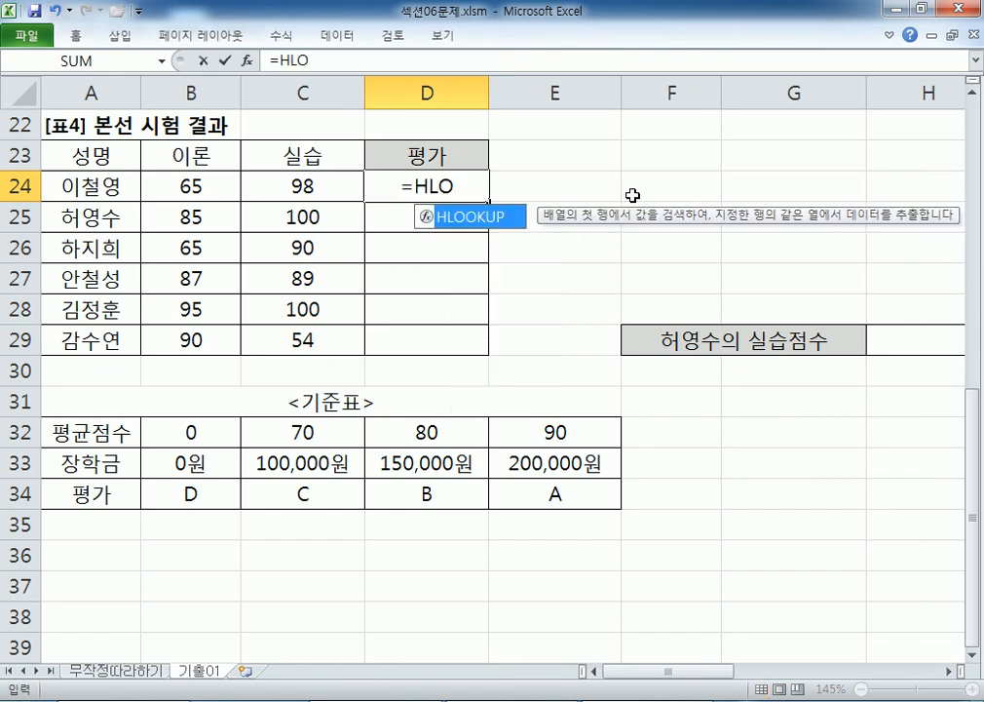
key("Tab")
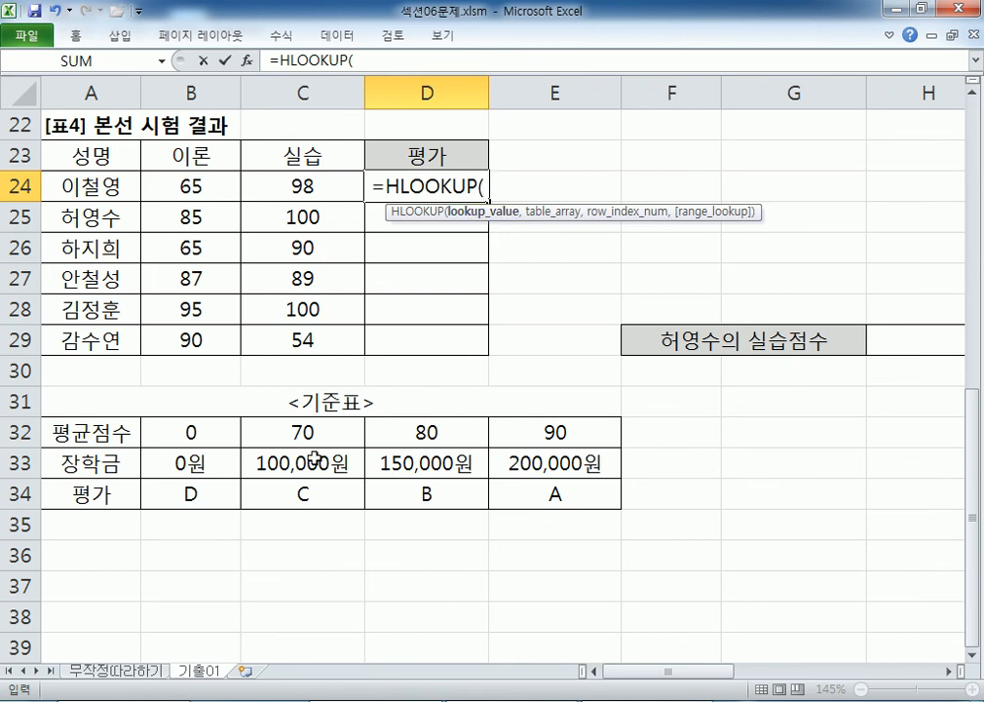
type("AV")
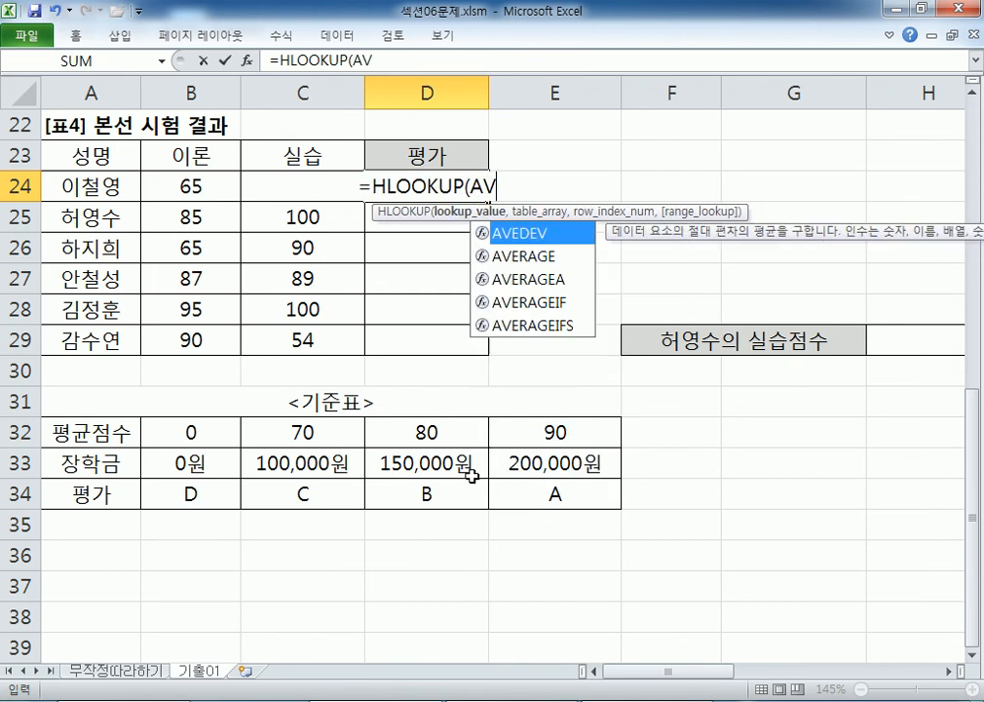
double_click(539, 255)
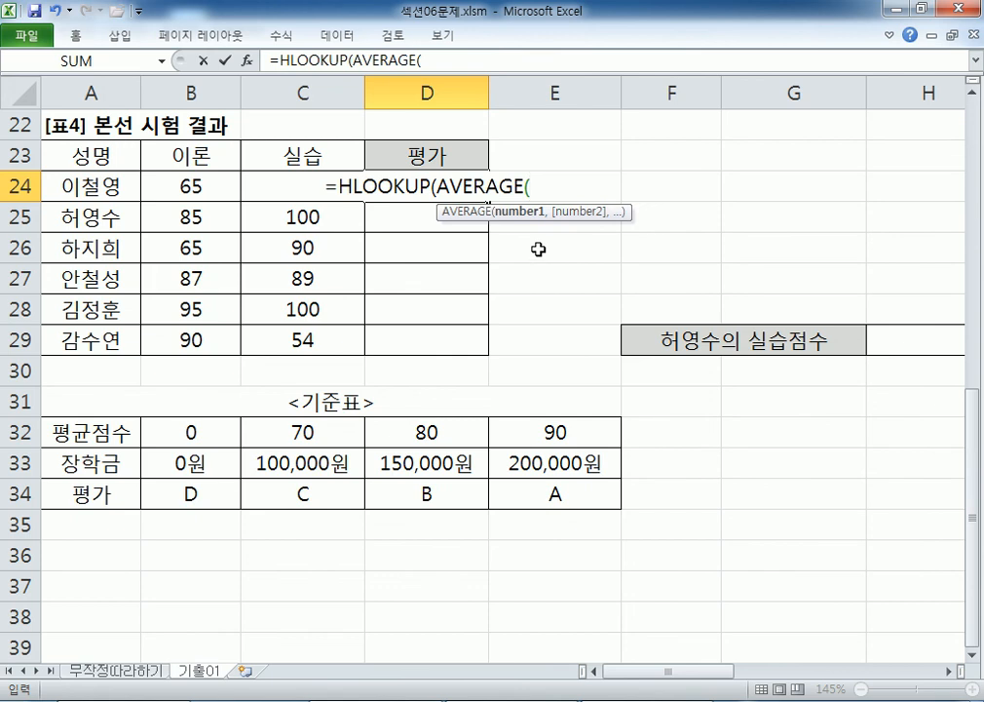
left_click_drag(226, 190, 286, 189)
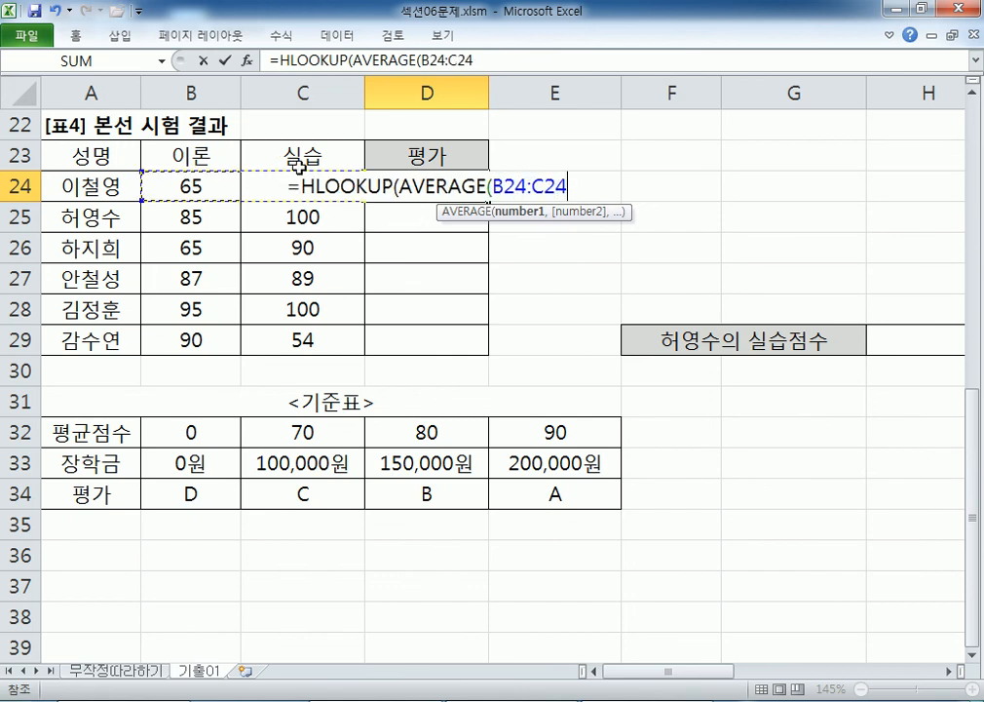
type(")")
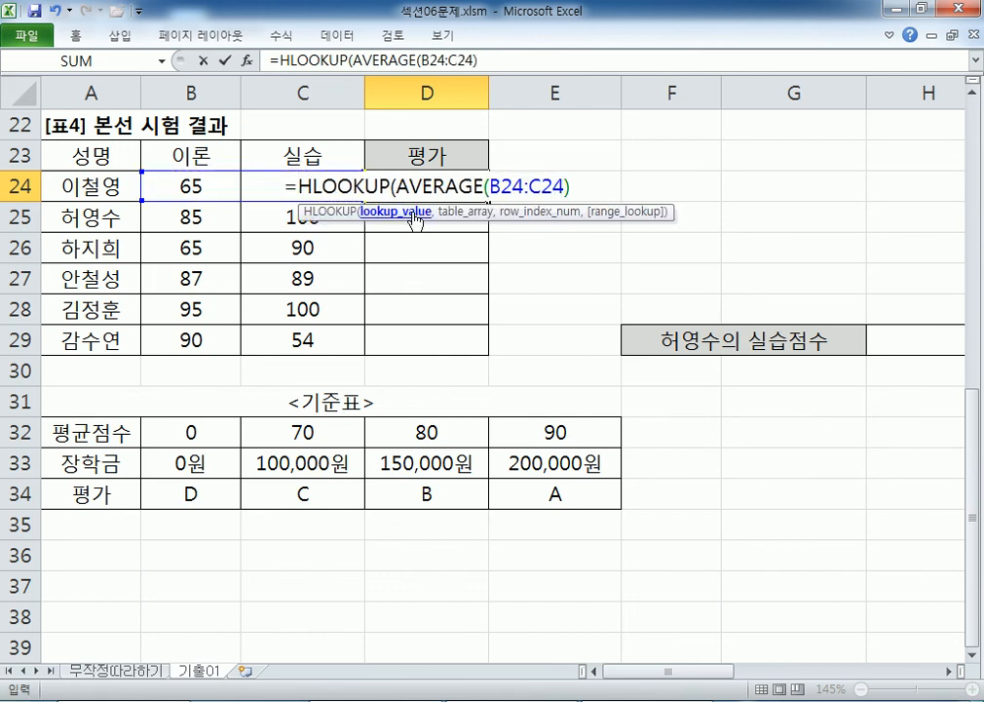
type(",")
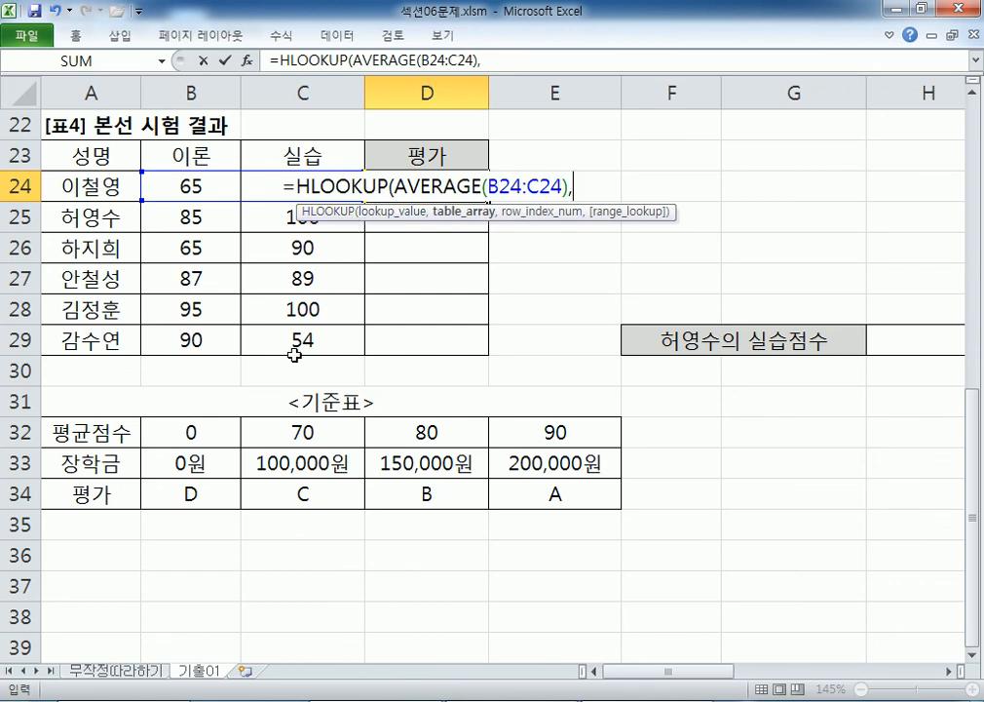
Complete the HLOOKUP with the absolute range $B$32:$E$34, row number 3 and TRUE for approximate match.
left_click_drag(204, 431, 556, 500)
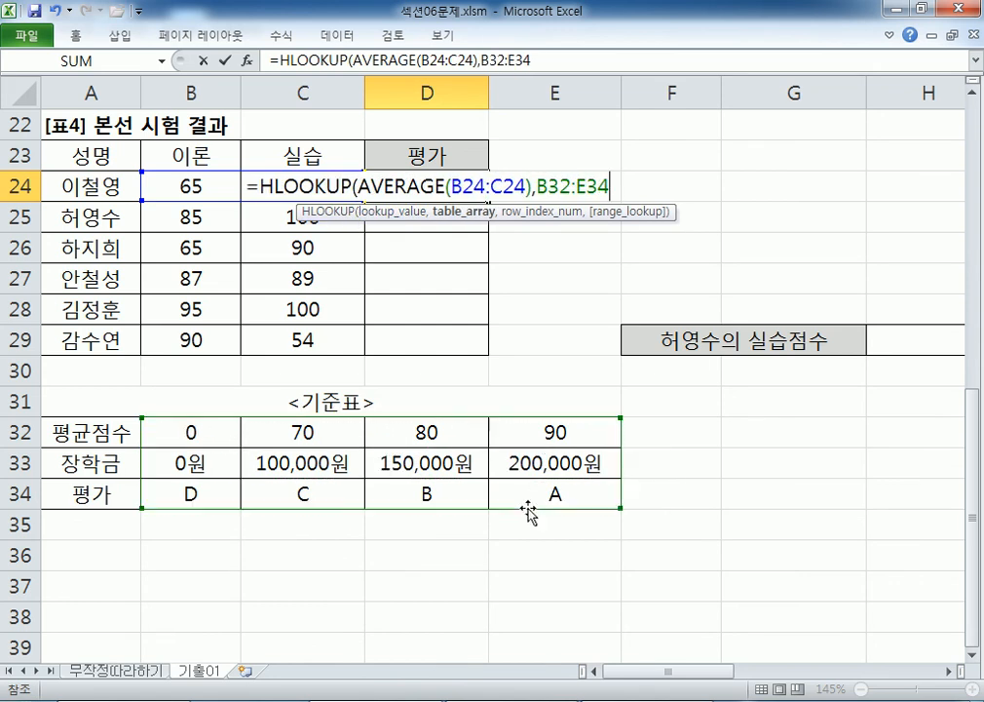
key("F4")
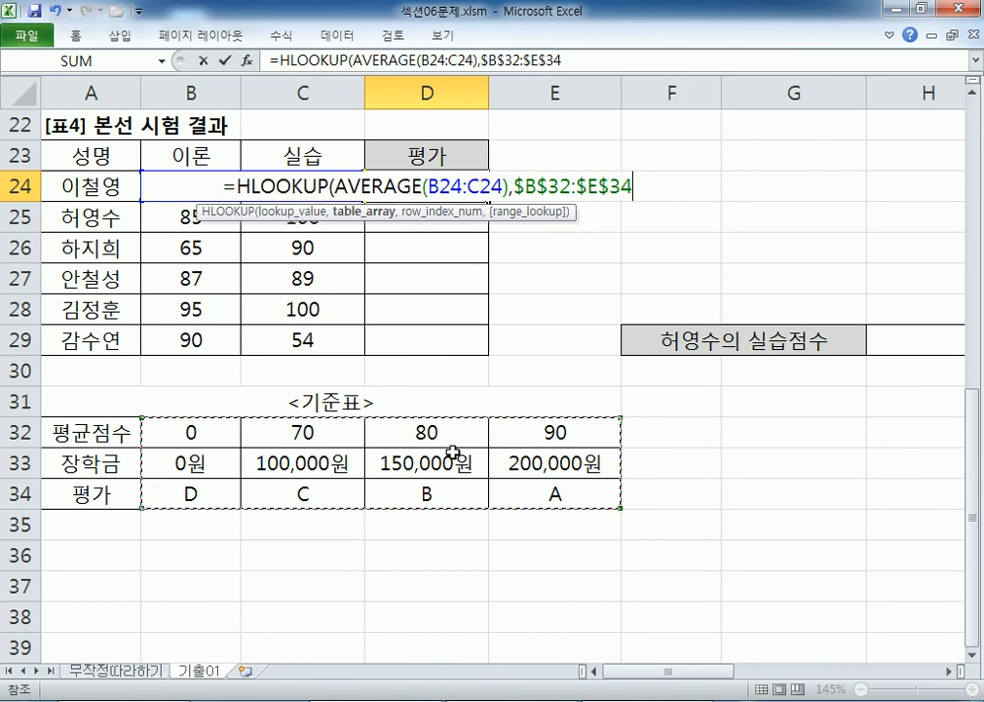
type(",")
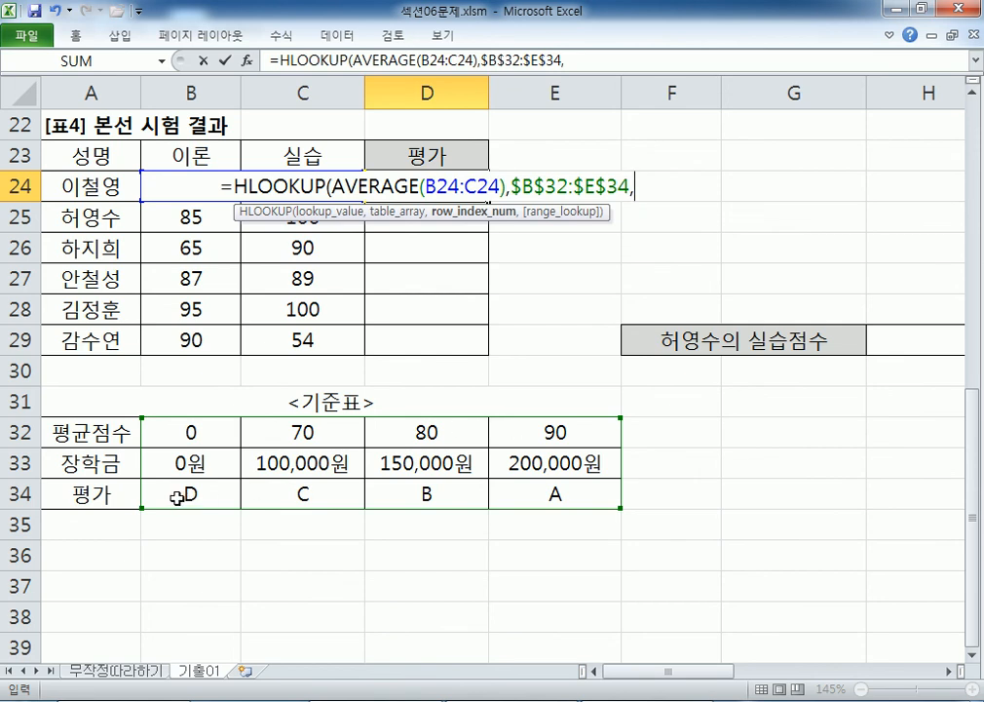
type("4")
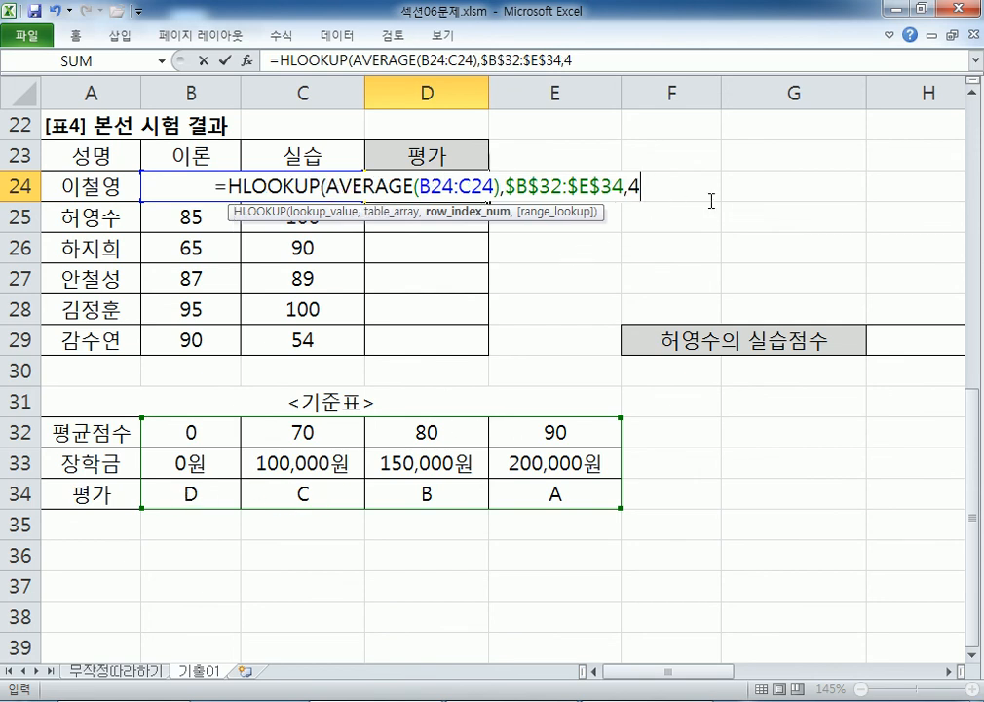
key("BackSpace")
type("3,")
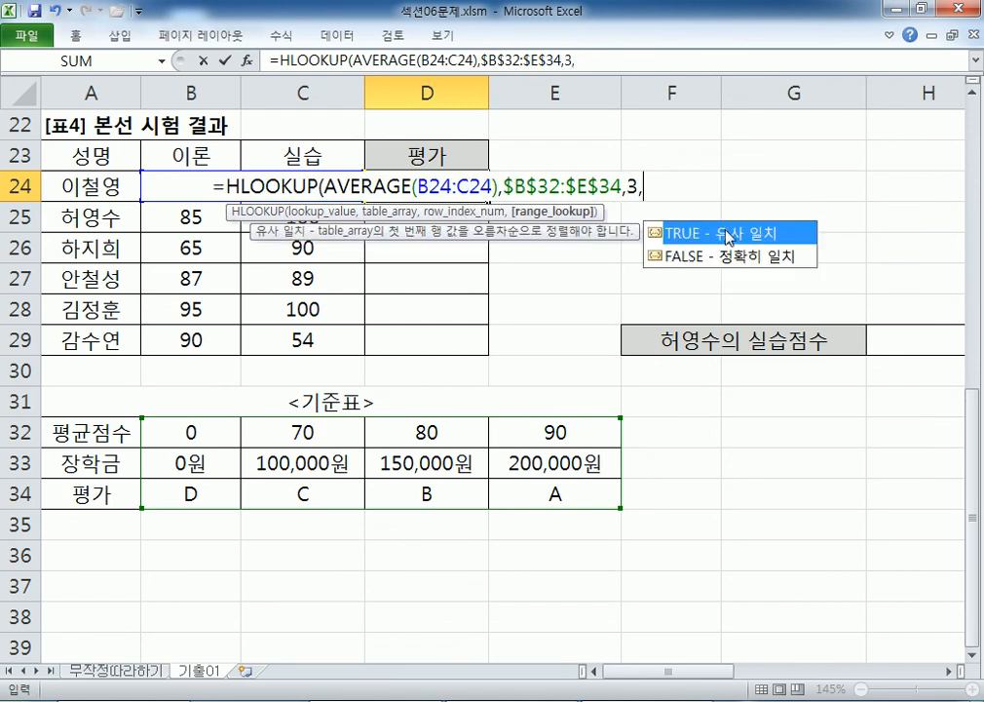
double_click(728, 235)
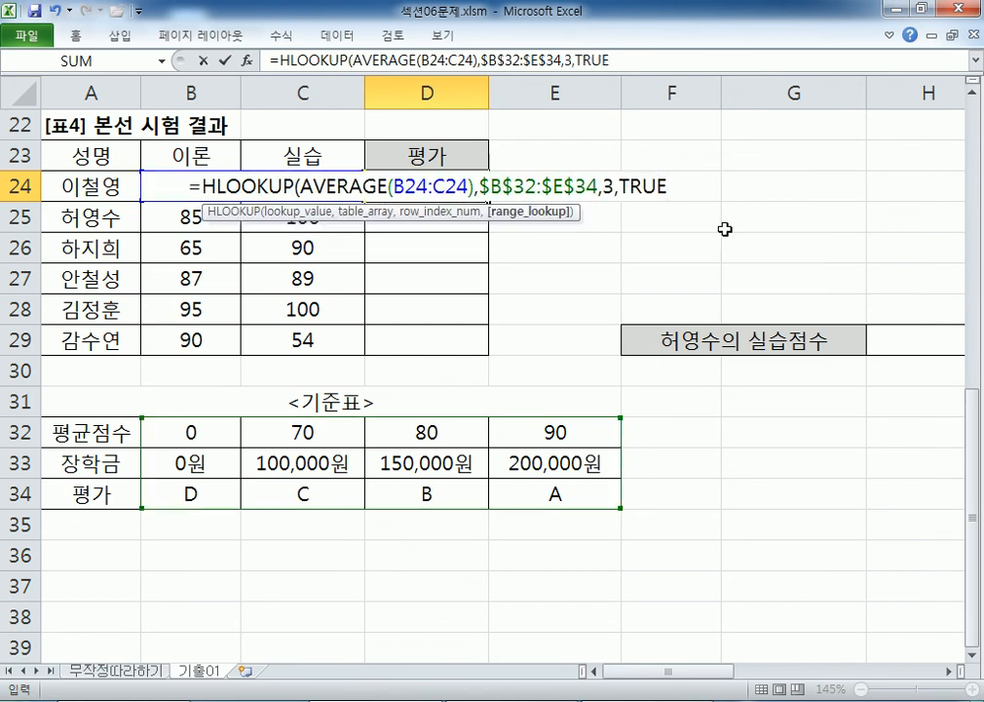
key("Return")
key("Return")
Fill the D24 formula down the 평가 column through D29.
left_click(475, 191)
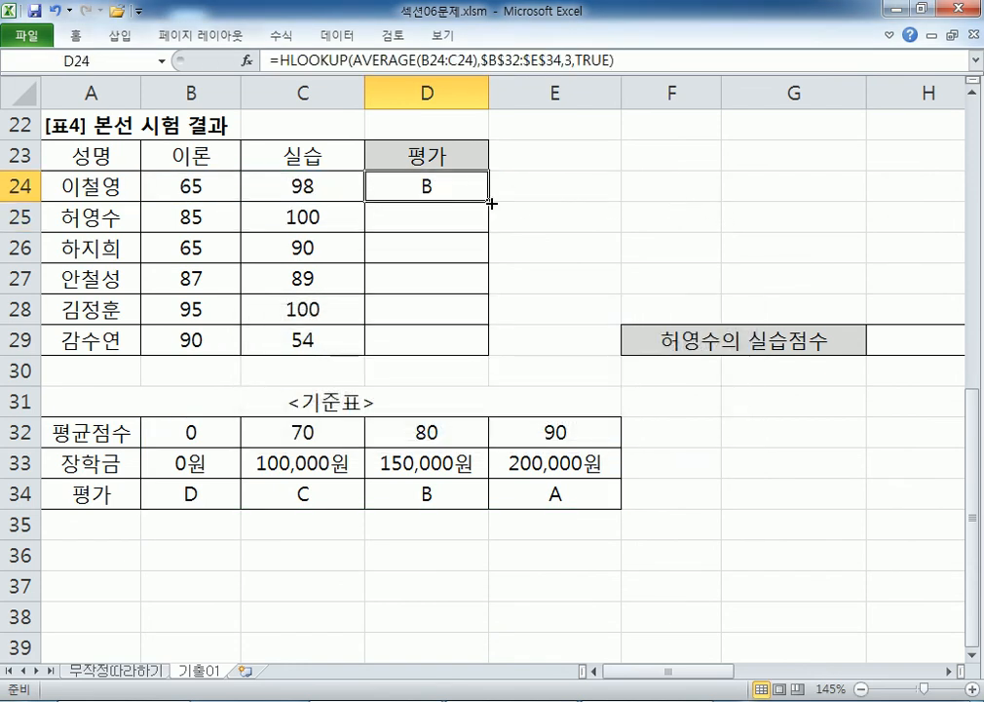
double_click(489, 202)
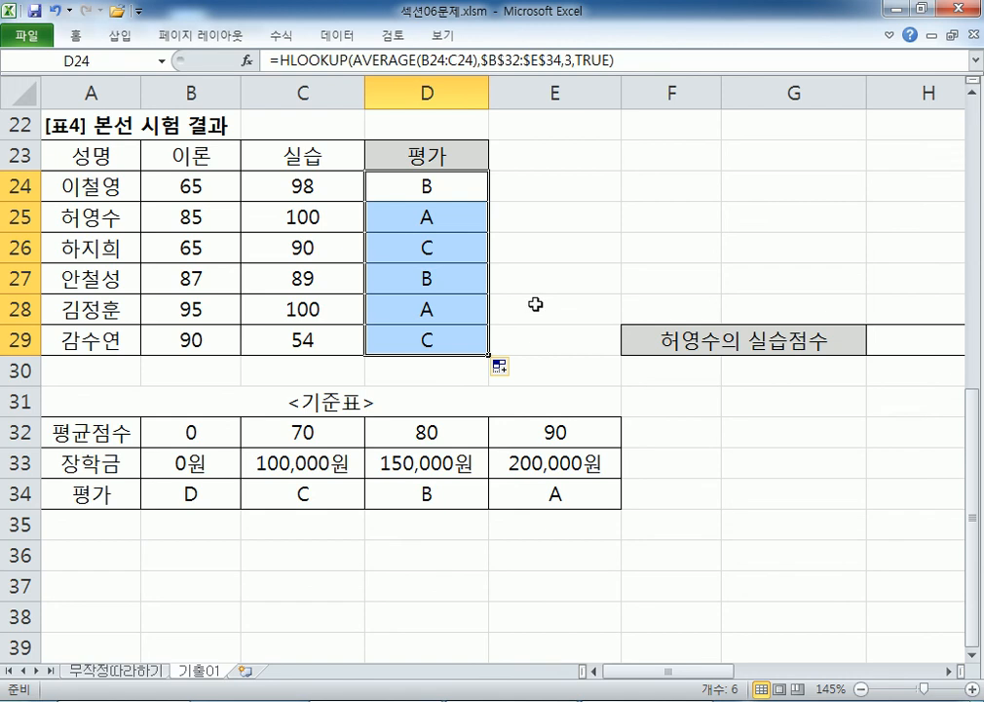
left_click(401, 193)
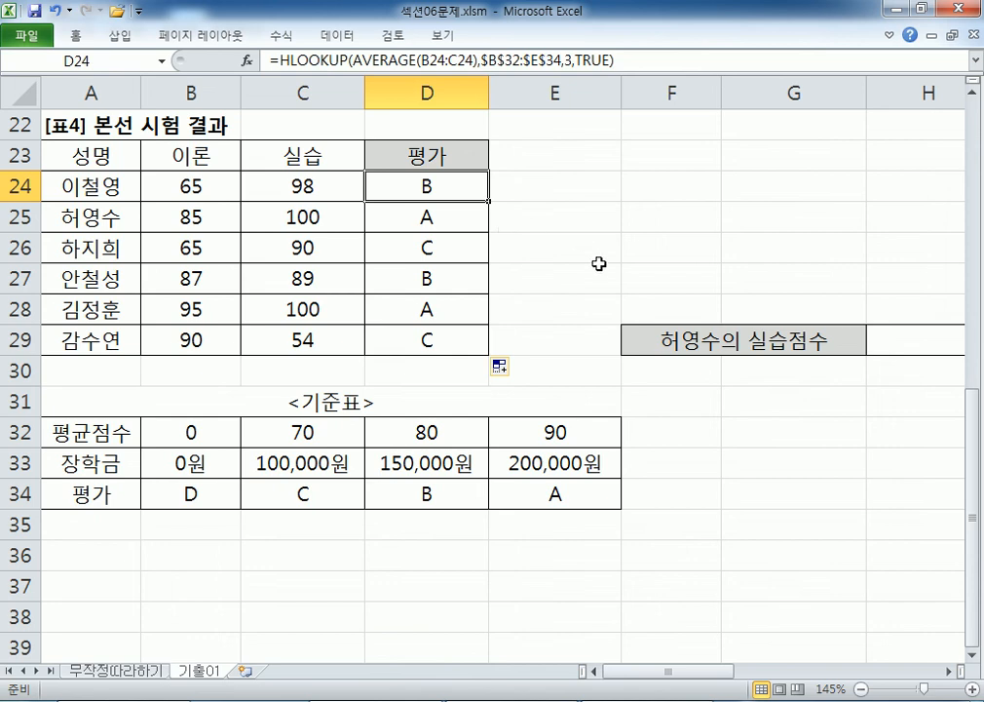
Switch to Notepad and highlight the optional ",TRUE" argument in the first HLOOKUP formula under 문제4).
key("alt+Tab")
left_click(796, 405)
left_click_drag(796, 406, 893, 407)
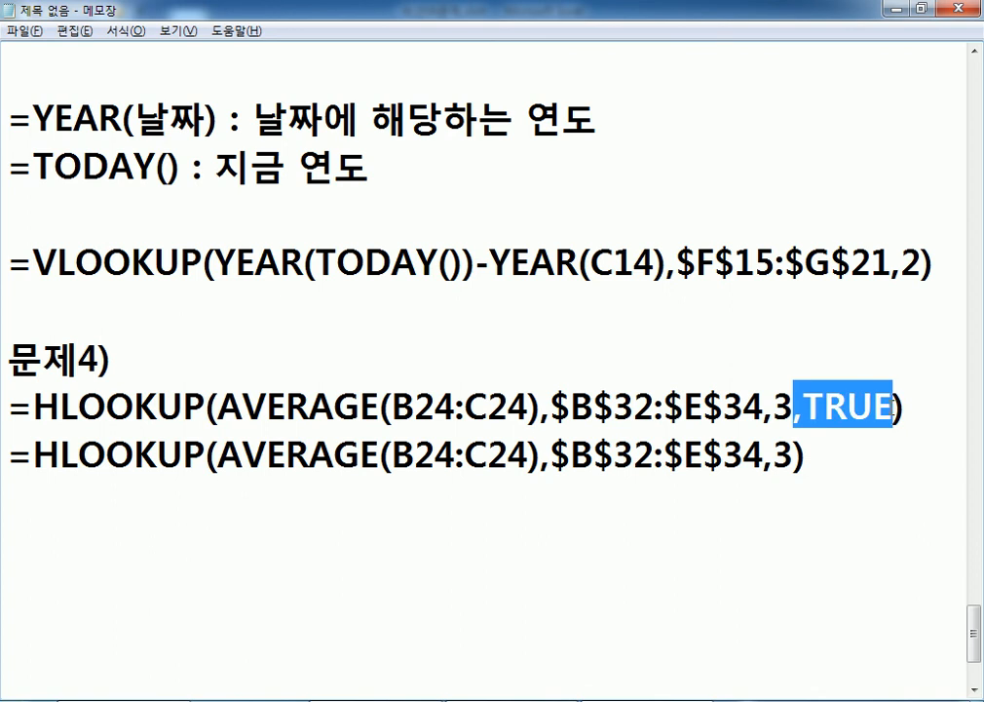
Add the heading "문제5)" and the line "INDEX 함수" below the HLOOKUP formulas.
scroll(885, 406, "down", 1)
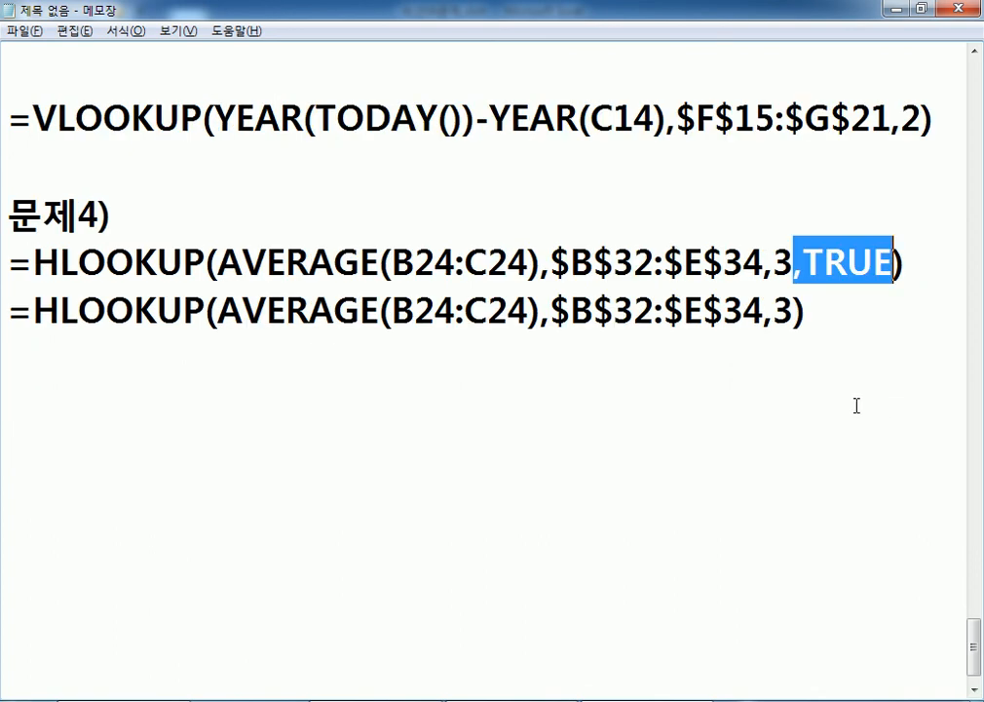
left_click(882, 406)
type("문제5)")
key("Return")
type("INDEX")
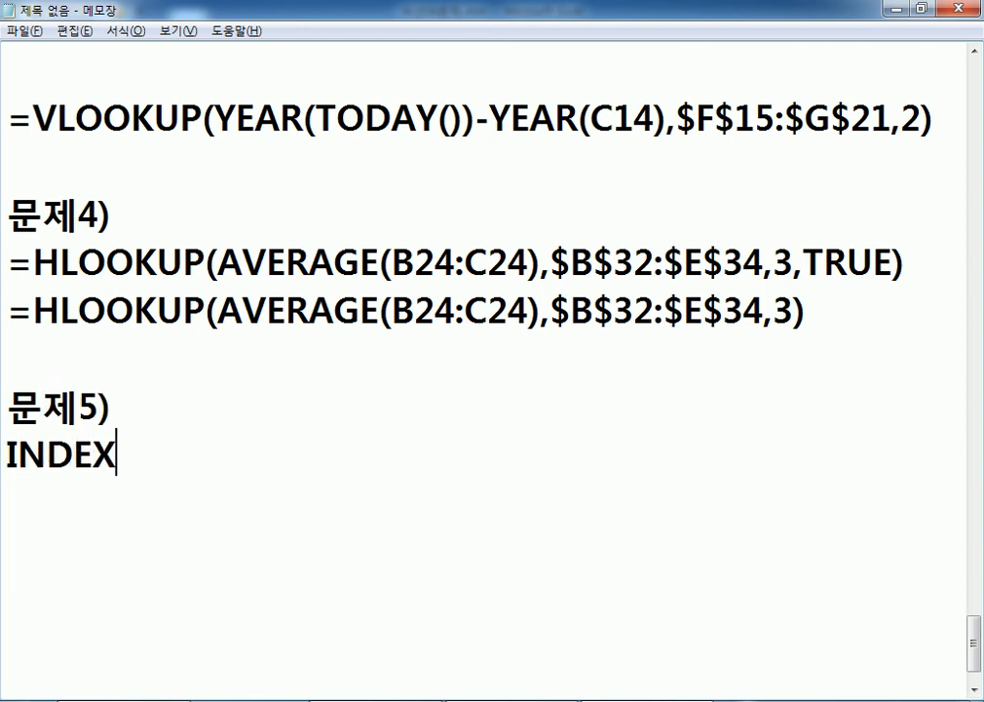
type(" 함수")
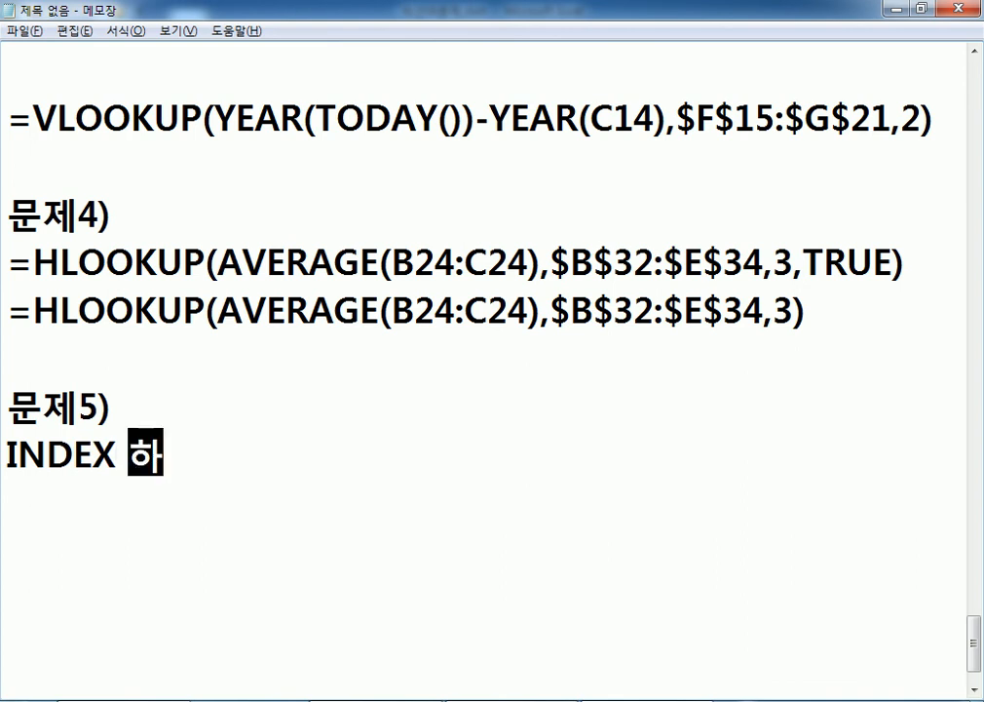
key("Return")
Write the syntax "=INDEX(범위, 줄, 칸)" under the INDEX 함수 line.
type("=")
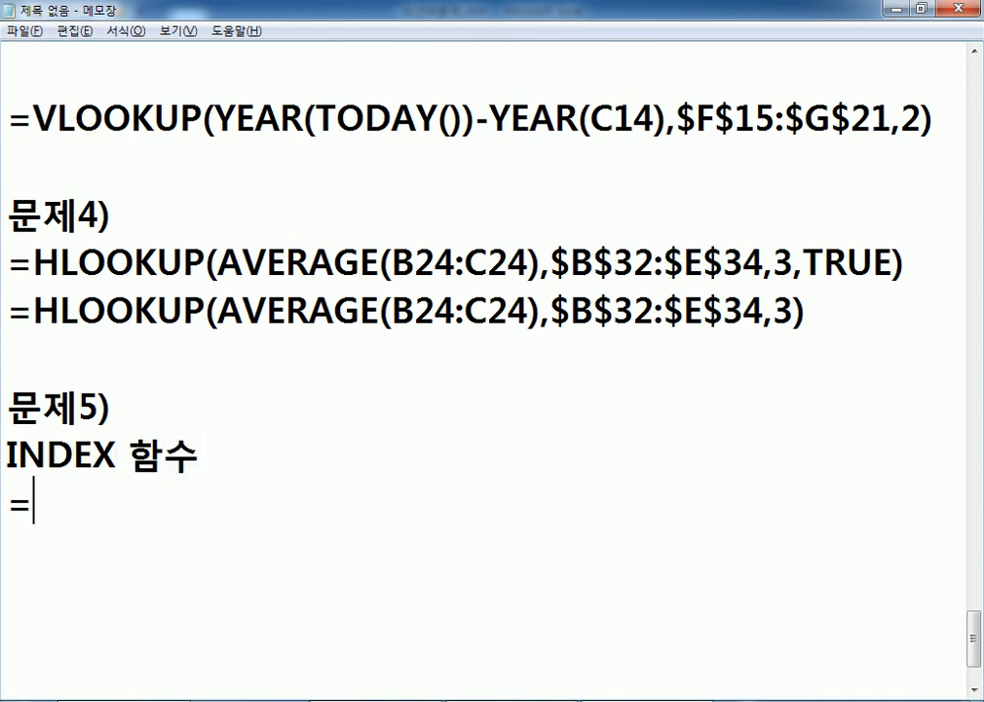
scroll(673, 239, "down", 1)
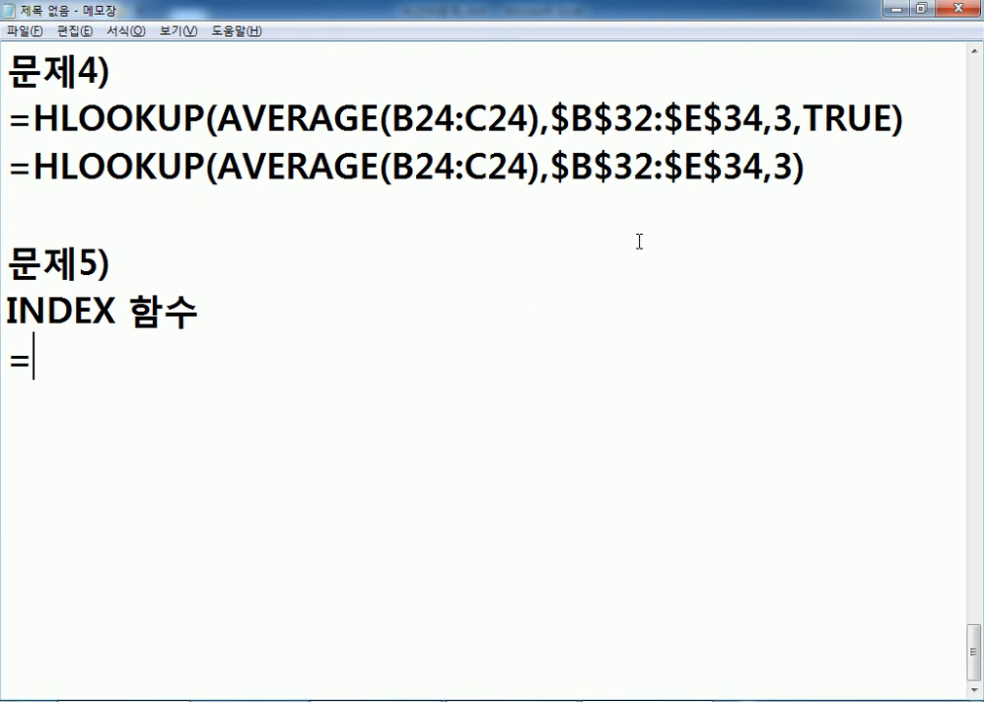
type("INDEX(")
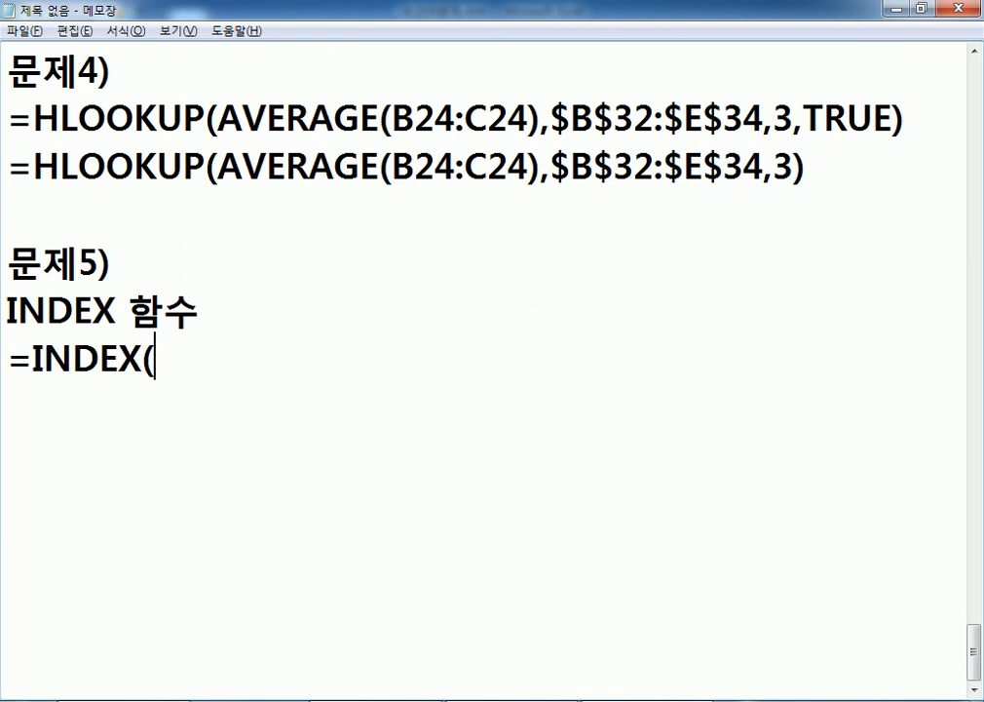
type("버ㅁ위, 줄")
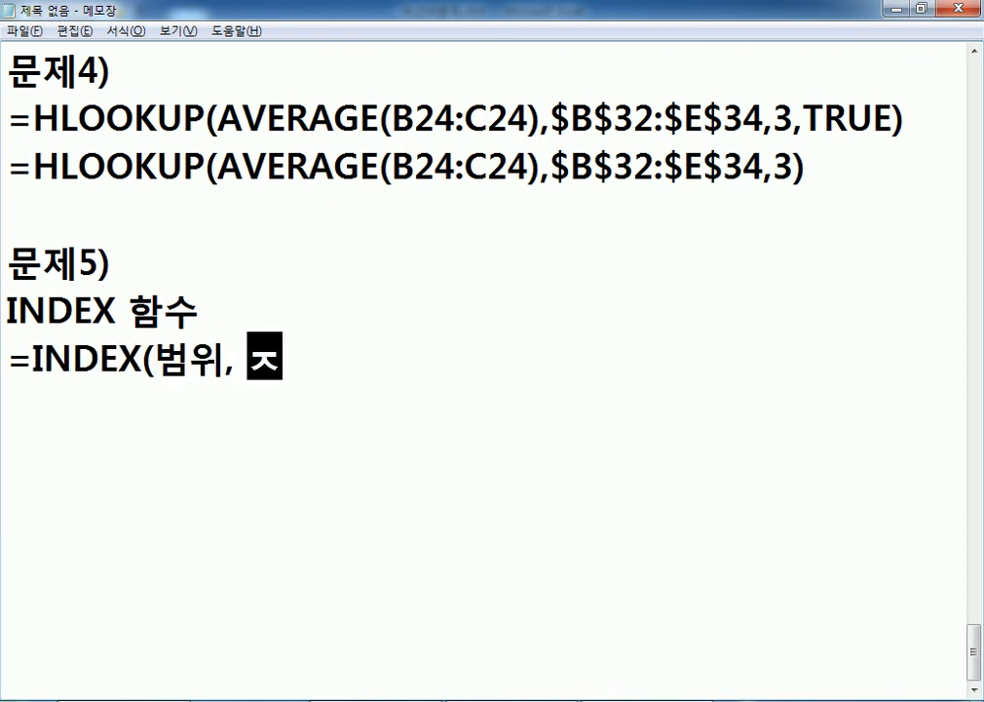
type(", 칸)")
key("Return")
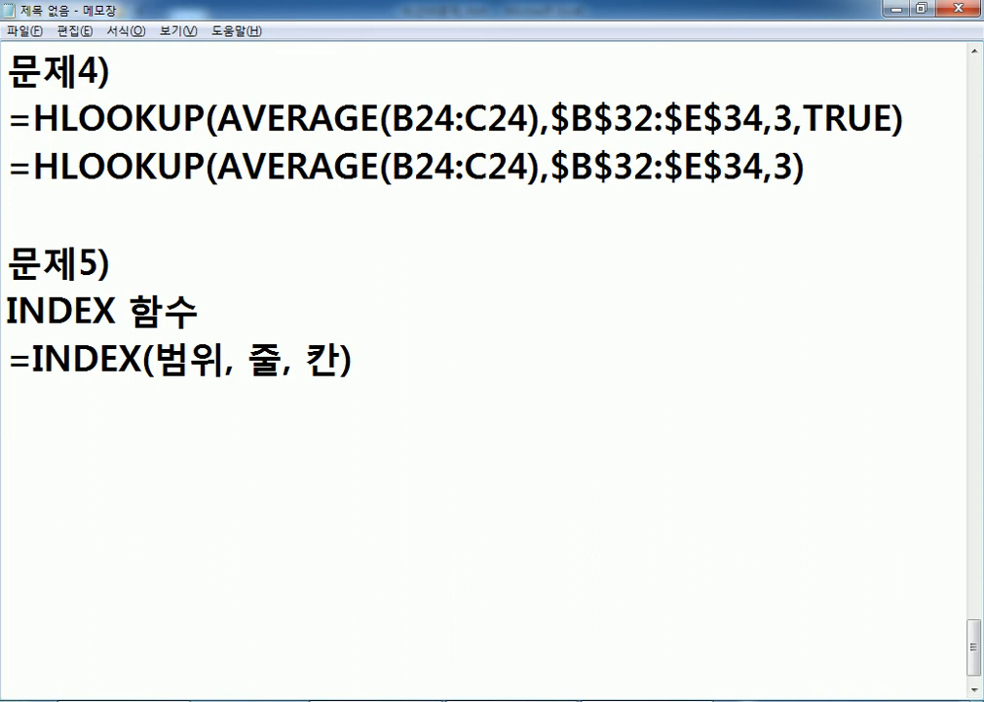
Switch to Excel and fill the 실습 score cell C25 with yellow.
key("alt+Tab")
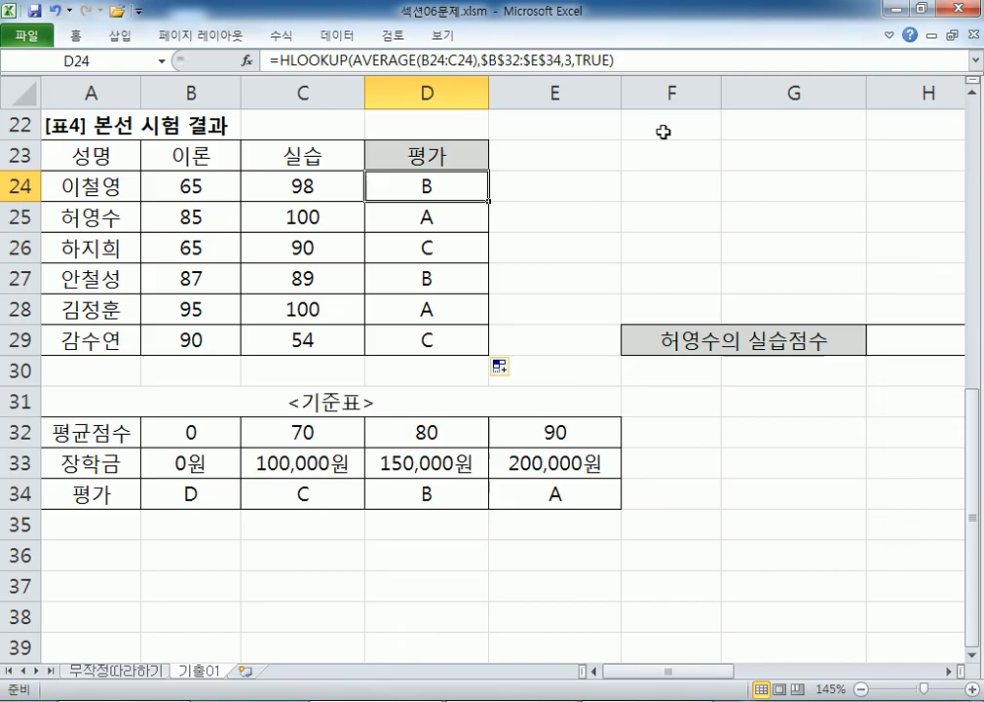
left_click(308, 217)
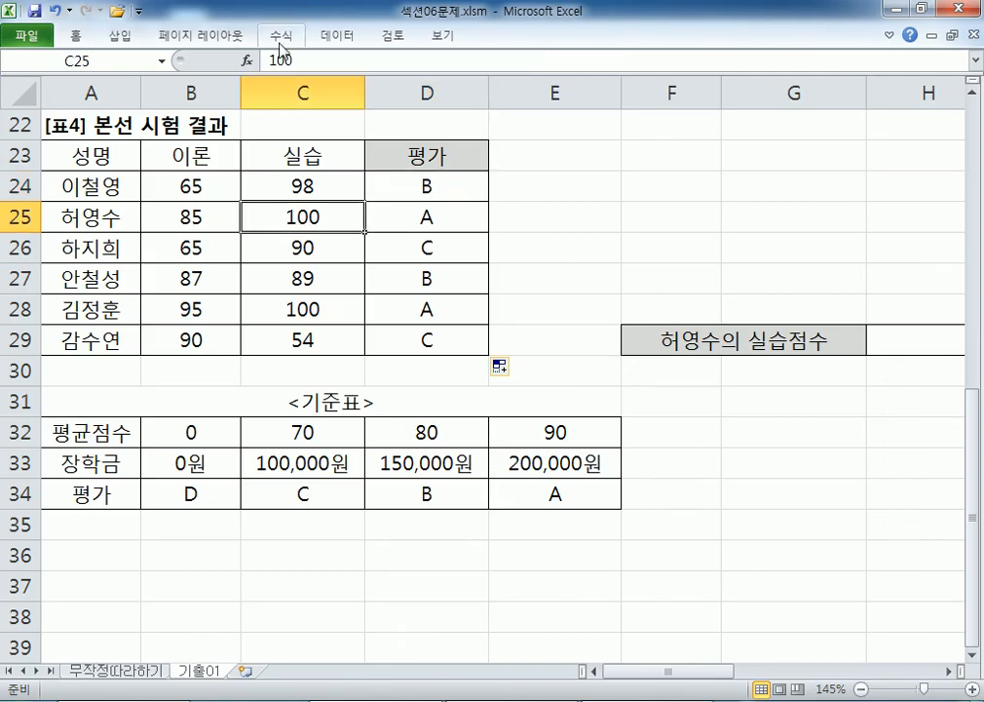
right_click(292, 216)
left_click(386, 192)
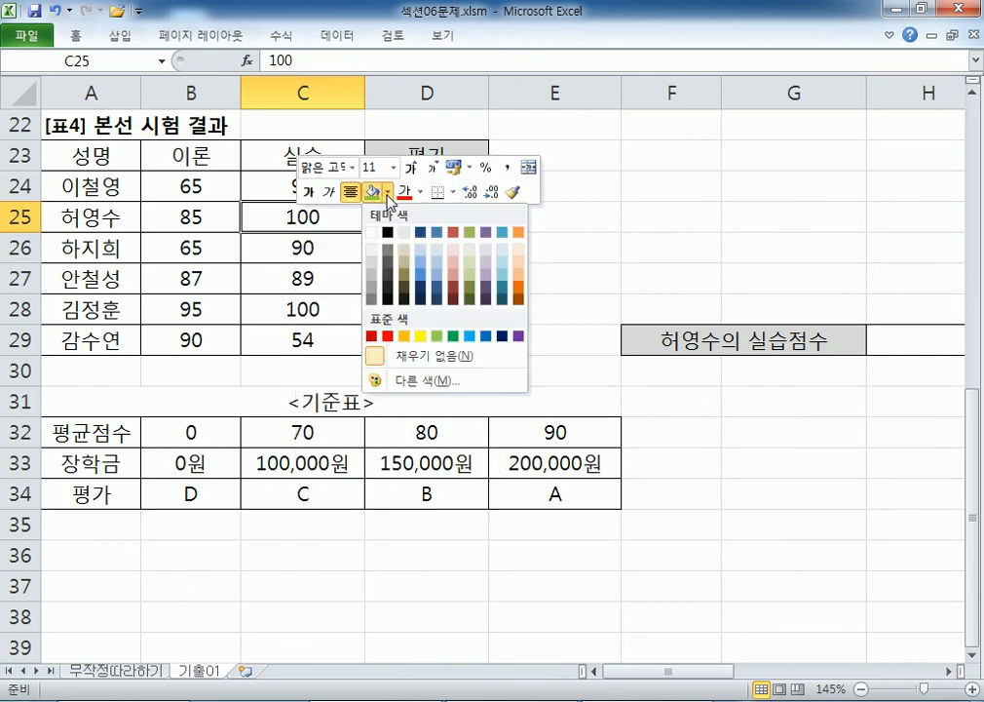
left_click(410, 321)
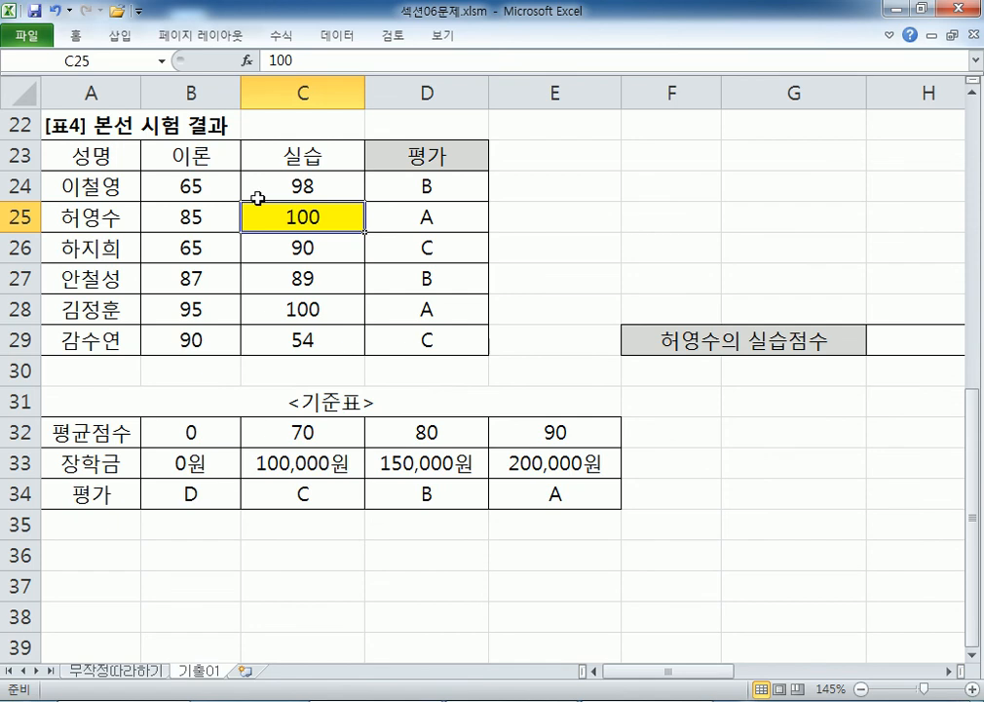
Select the range A23:D29 and move the active cell to its third row and third column, C25.
left_click_drag(108, 160, 296, 178)
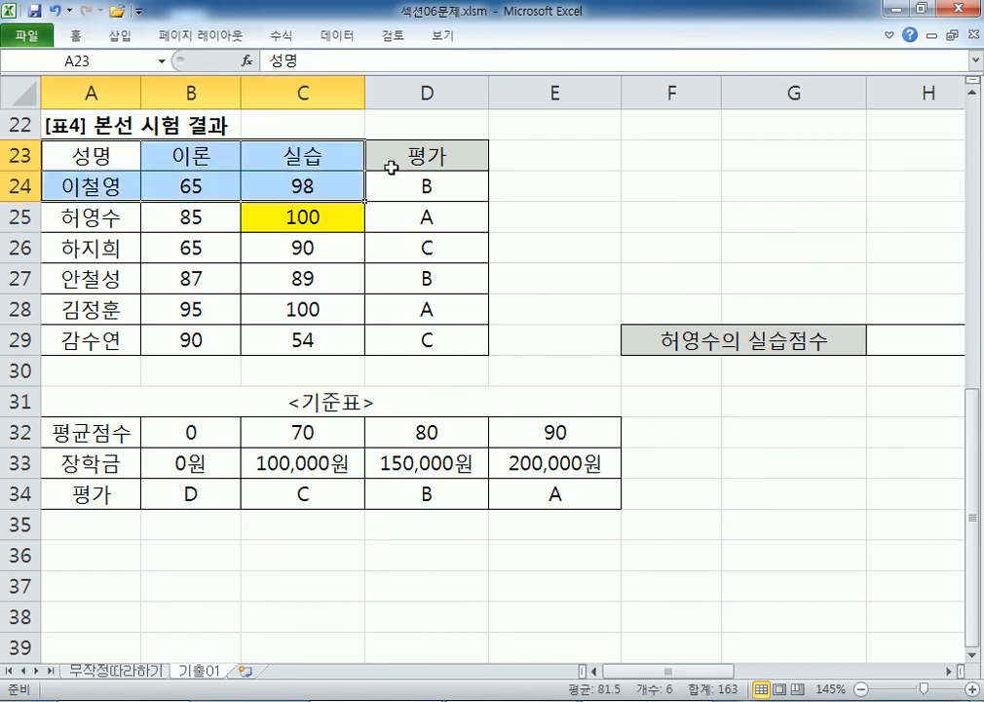
left_click_drag(389, 167, 452, 260)
left_click_drag(125, 156, 453, 330)
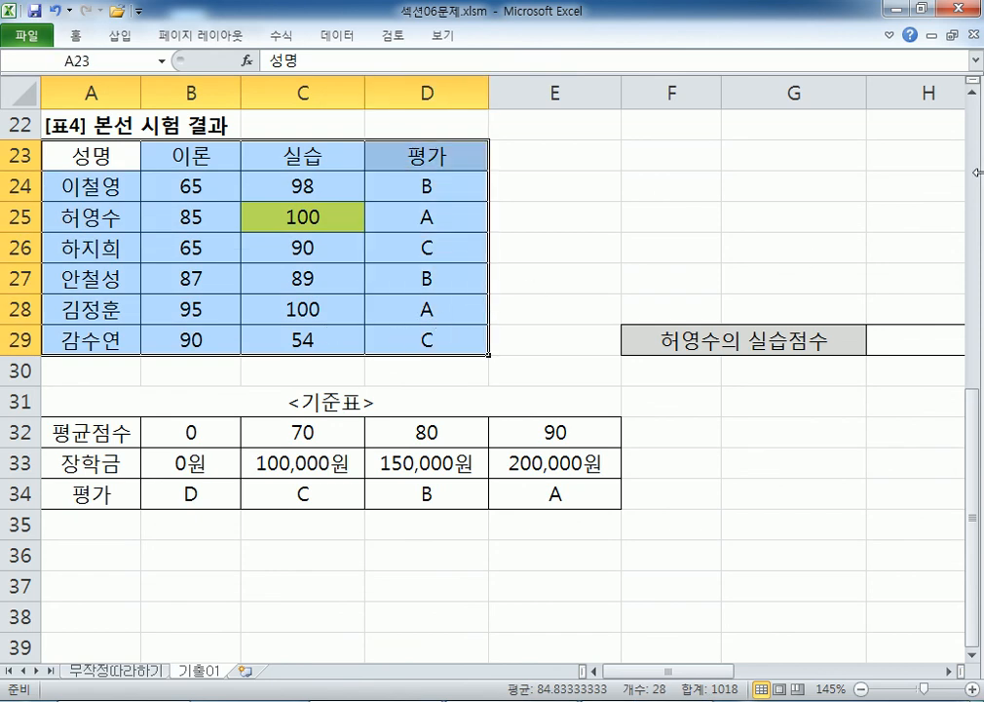
key("Return")
key("Return")
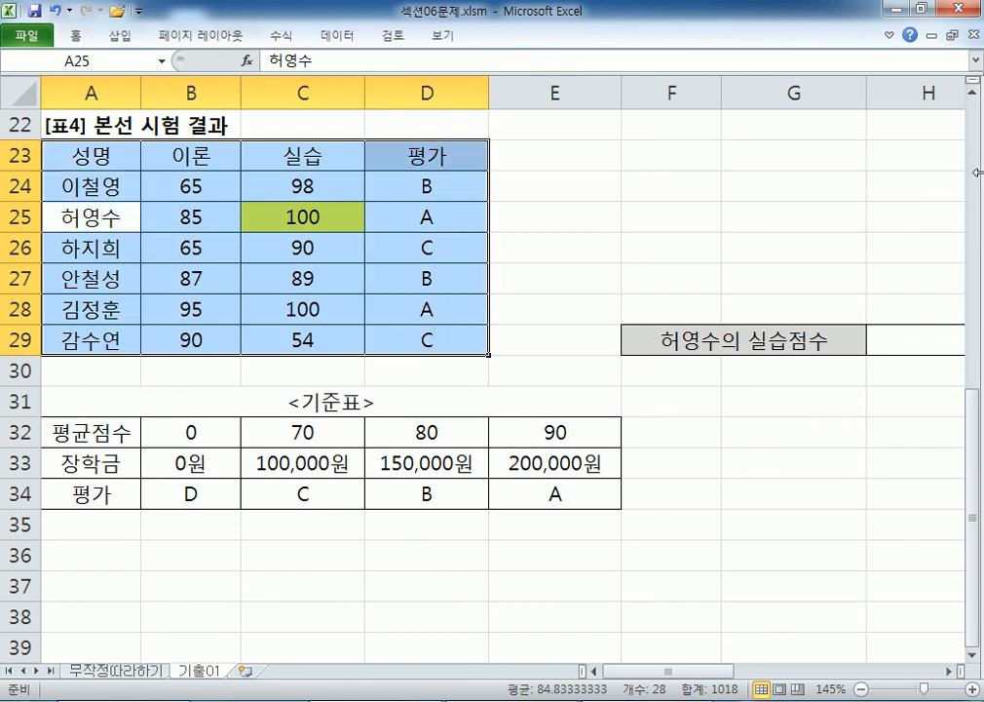
key("Tab")
key("Tab")
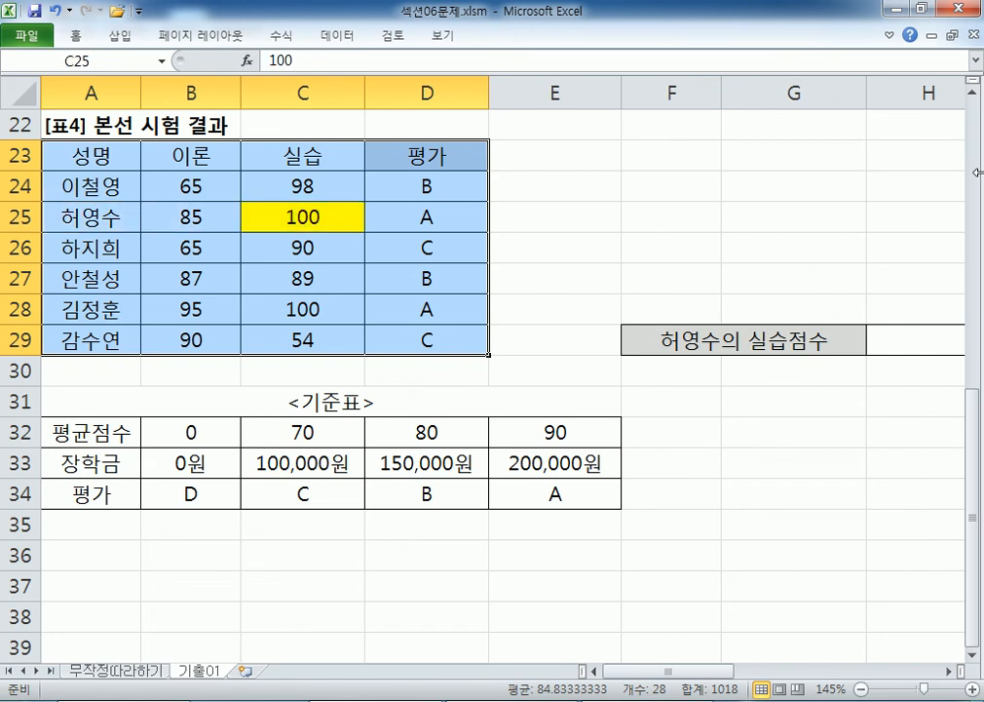
Select the range A24:D29 without headings and move the active cell to its second row and third column, C25.
left_click_drag(69, 181, 427, 340)
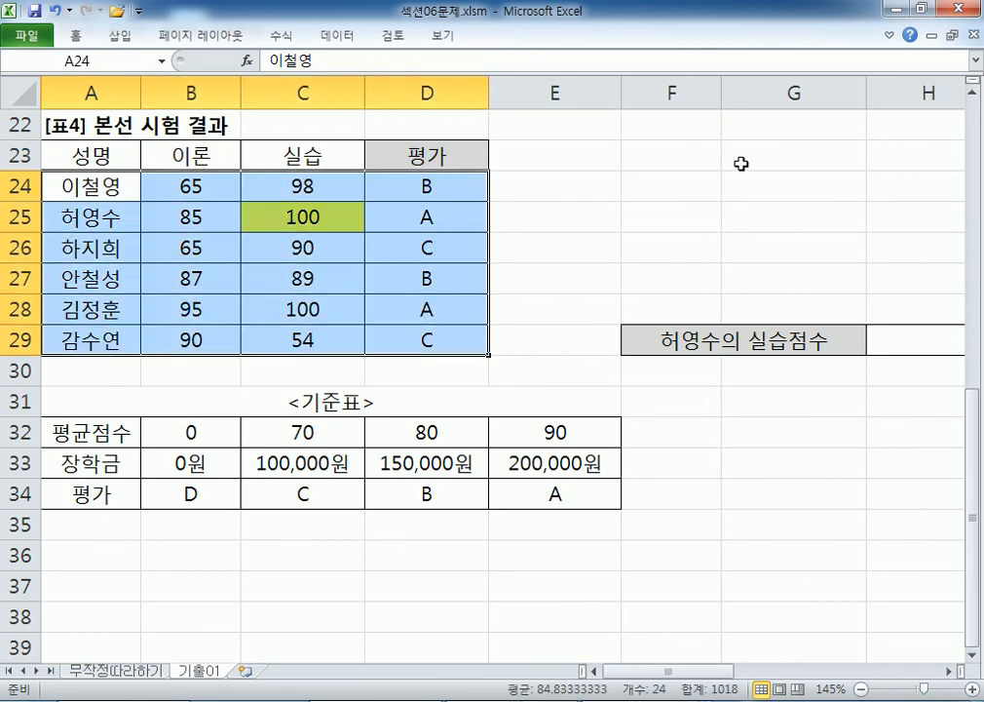
key("Return")
key("Tab")
key("Tab")
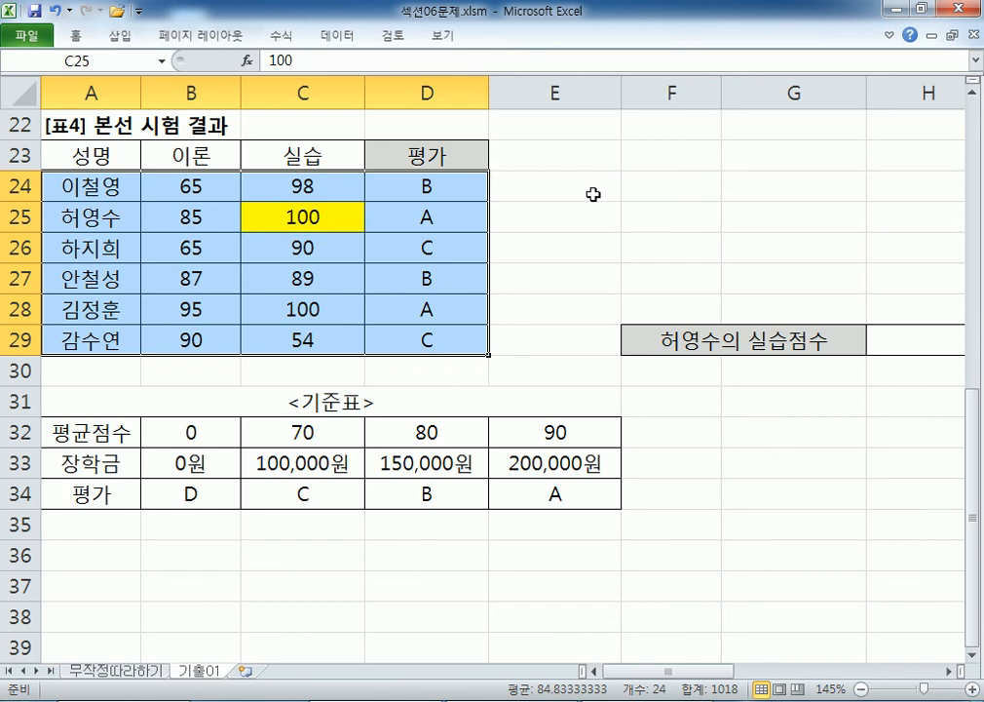
Enter the formula =INDEX(A23:D29,3,3) in cell E24.
left_click(644, 216)
left_click(649, 185)
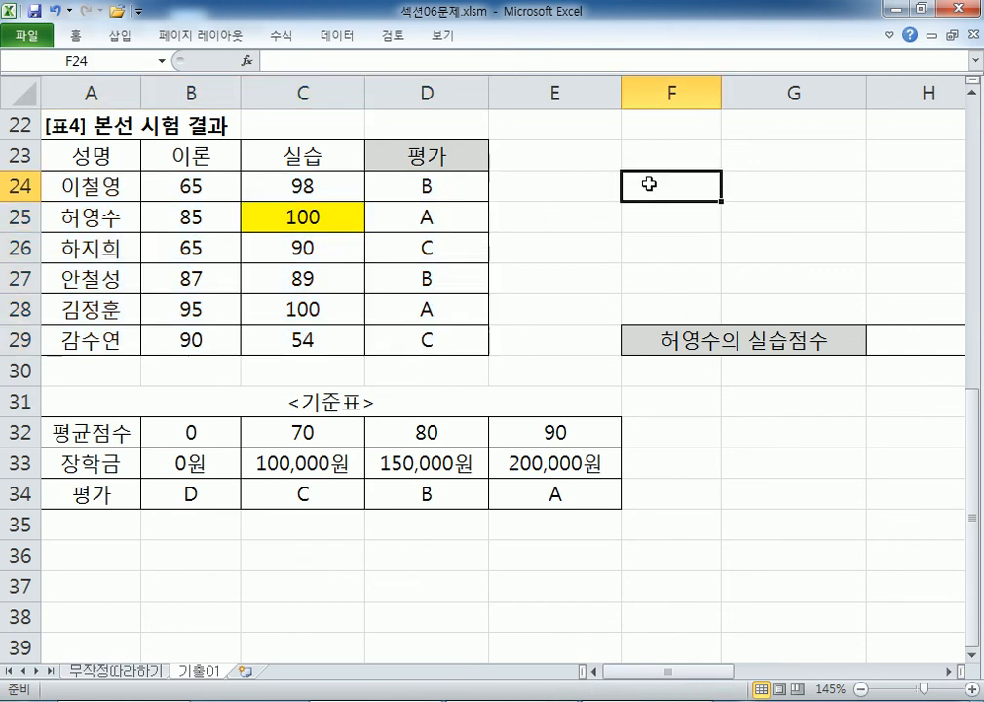
key("Left")
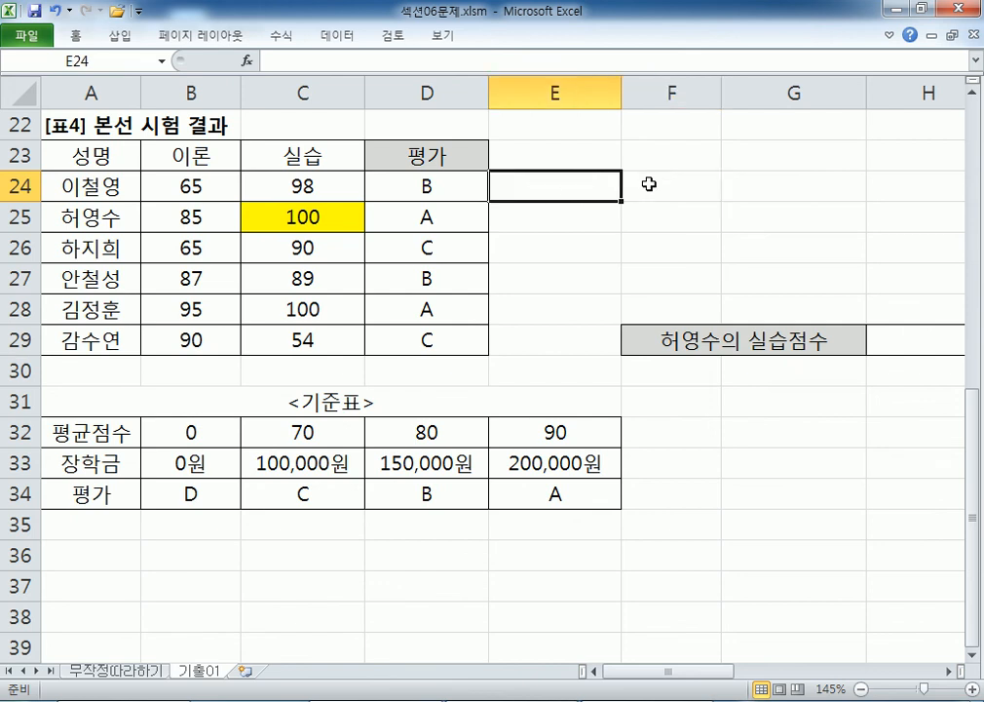
type("=INDEX(")
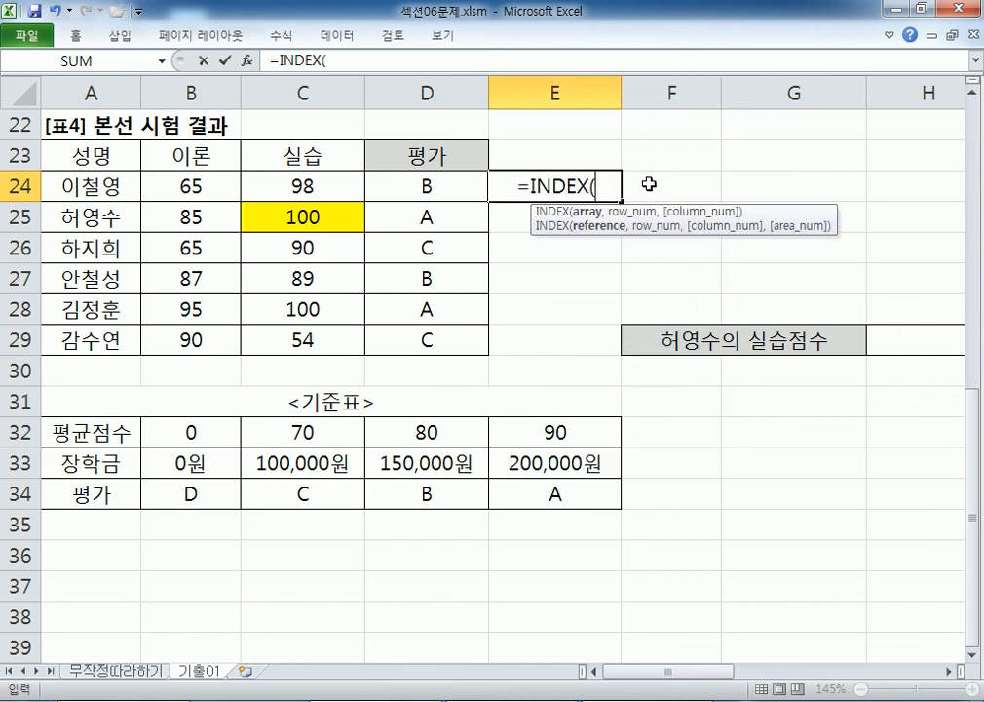
left_click(133, 153)
left_click_drag(134, 154, 394, 336)
type(",3")
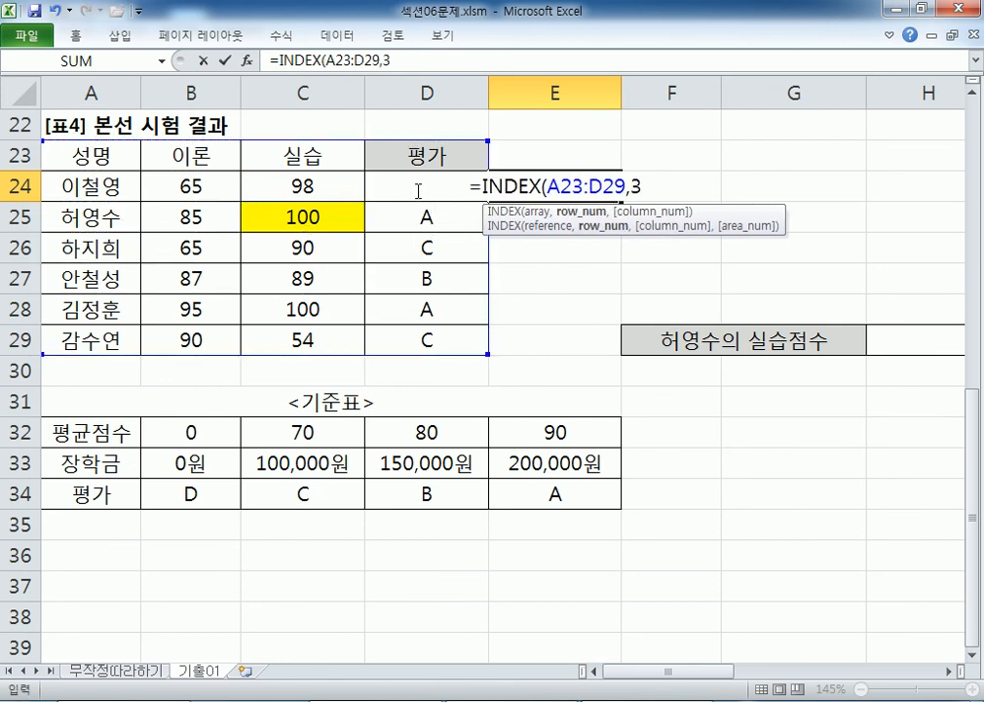
type(",3)")
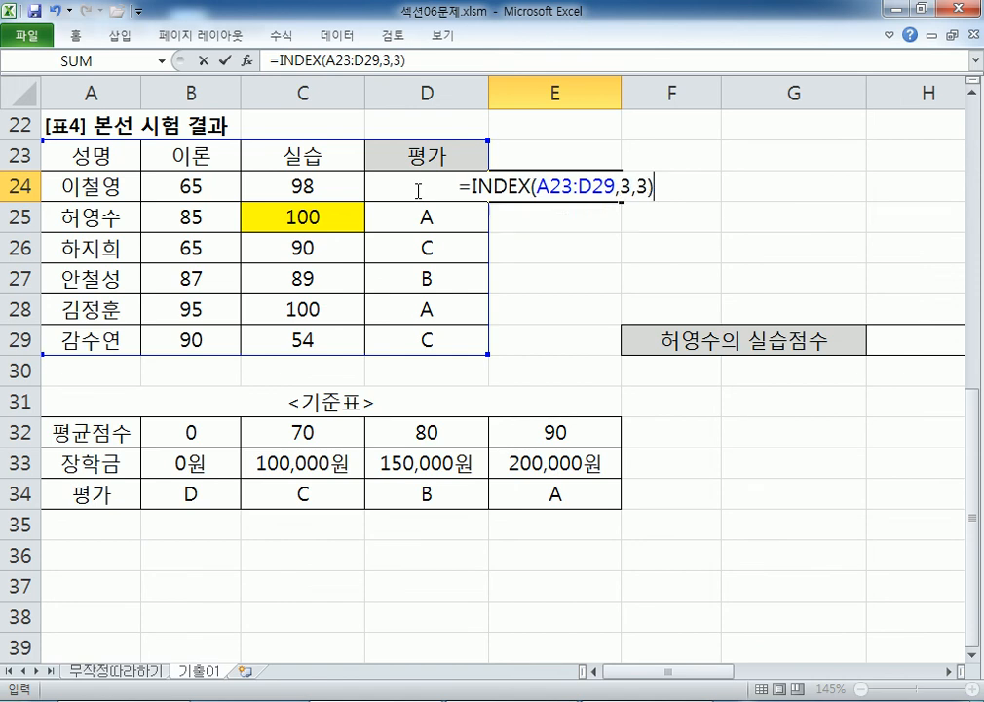
key("Return")
key("Up")
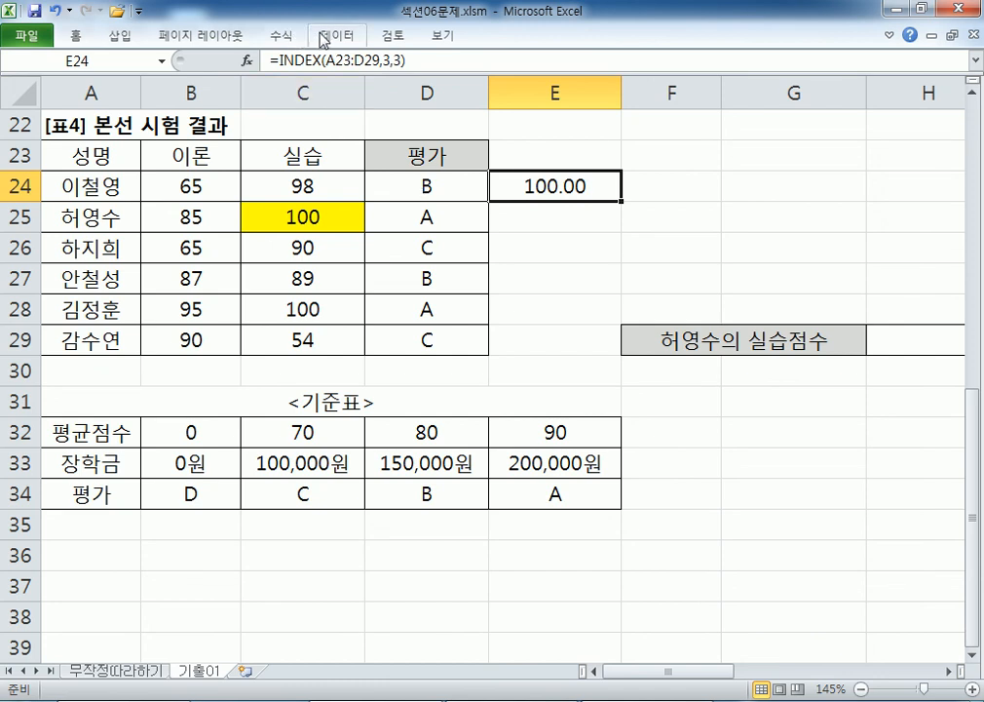
Format the INDEX result in E24 with the comma style.
left_click(72, 38)
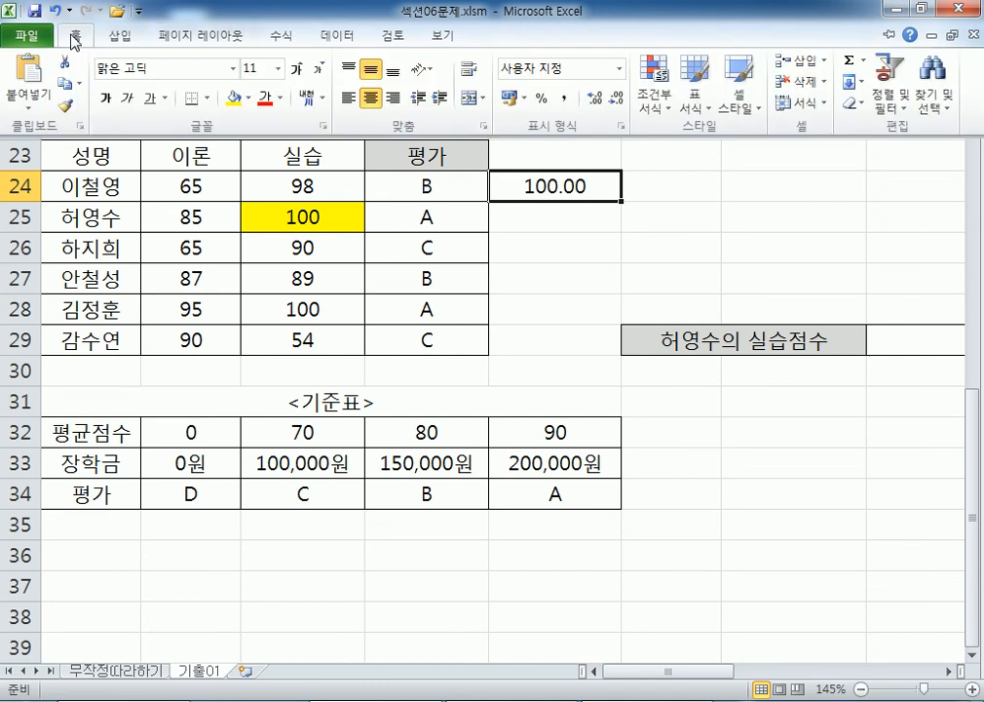
left_click(542, 100)
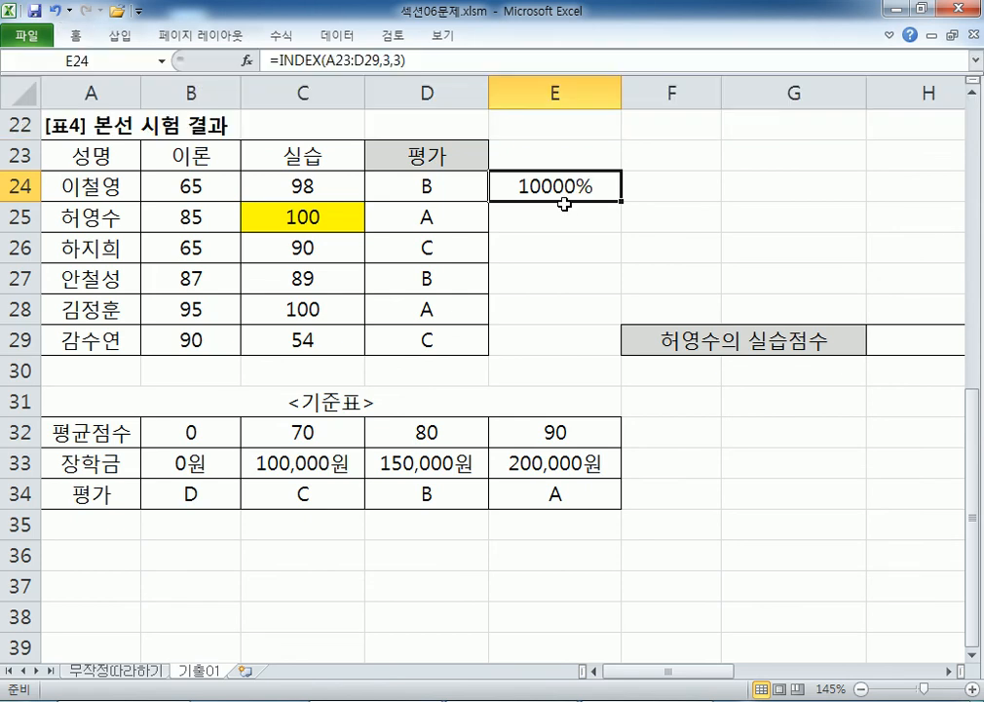
left_click(74, 38)
left_click(563, 98)
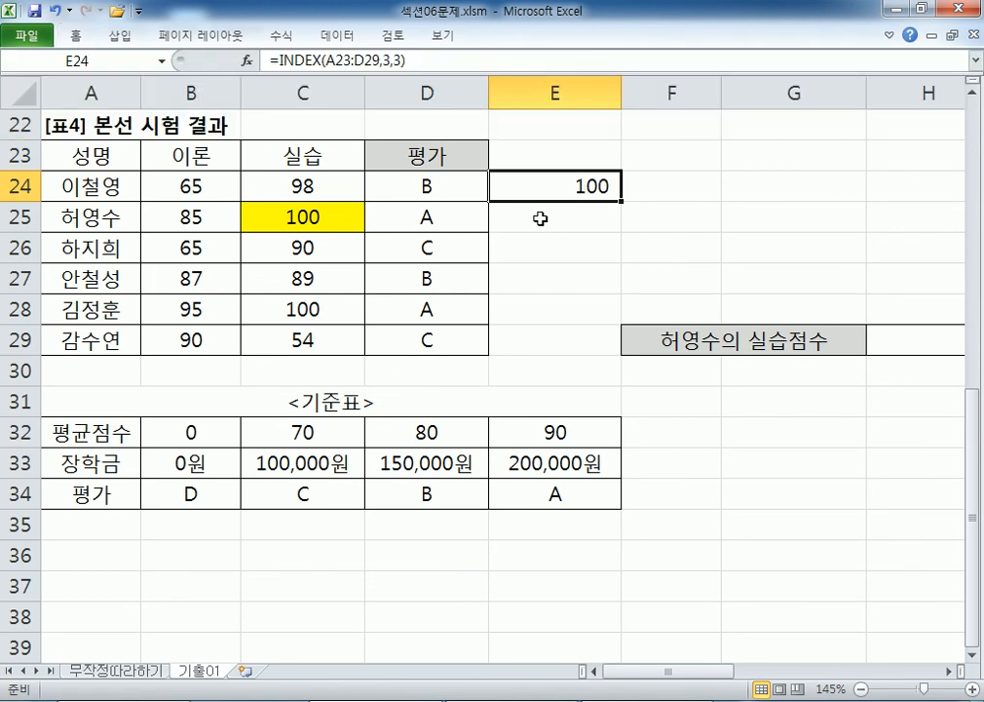
double_click(558, 185)
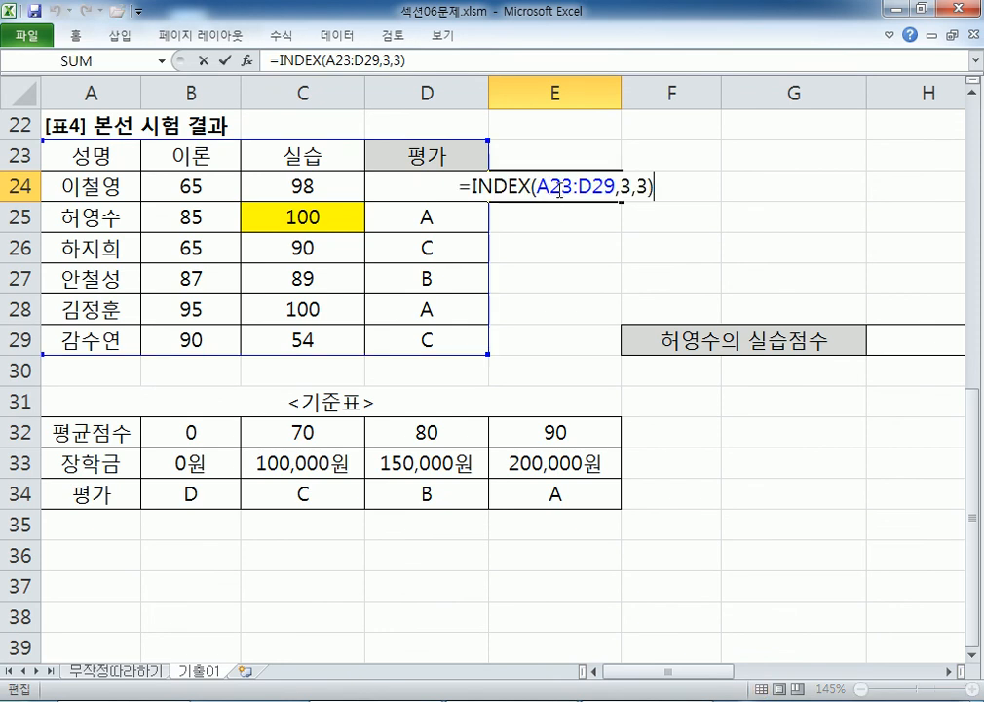
key("Escape")
Enter the formula =INDEX(A24:D29,2,3) in cell E25.
left_click(536, 216)
type("=INDEX(")
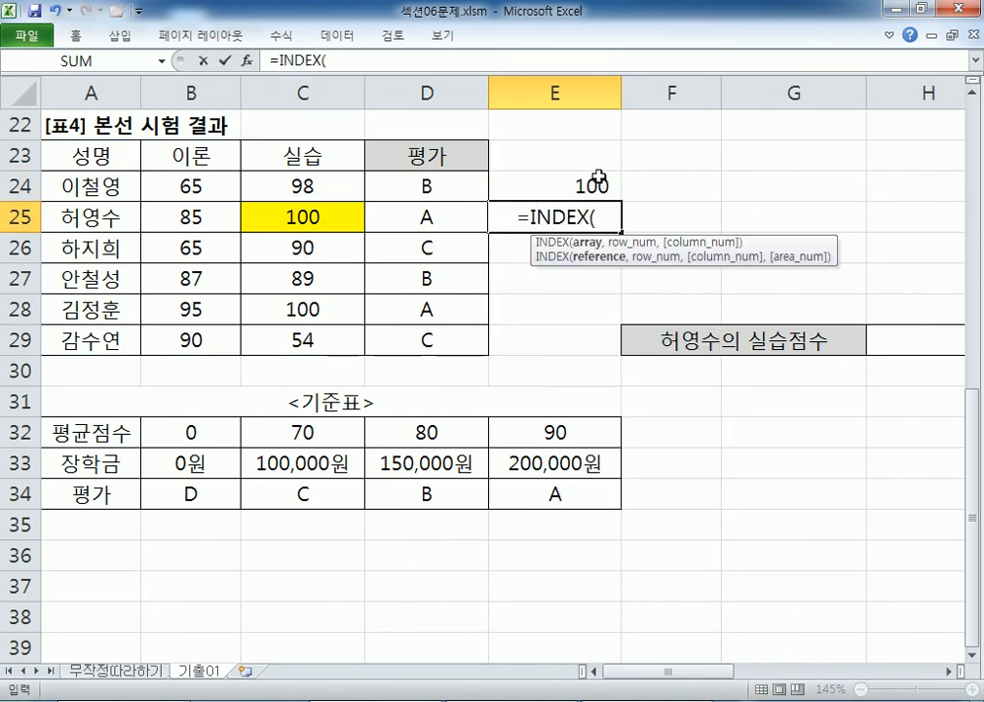
left_click_drag(138, 189, 379, 340)
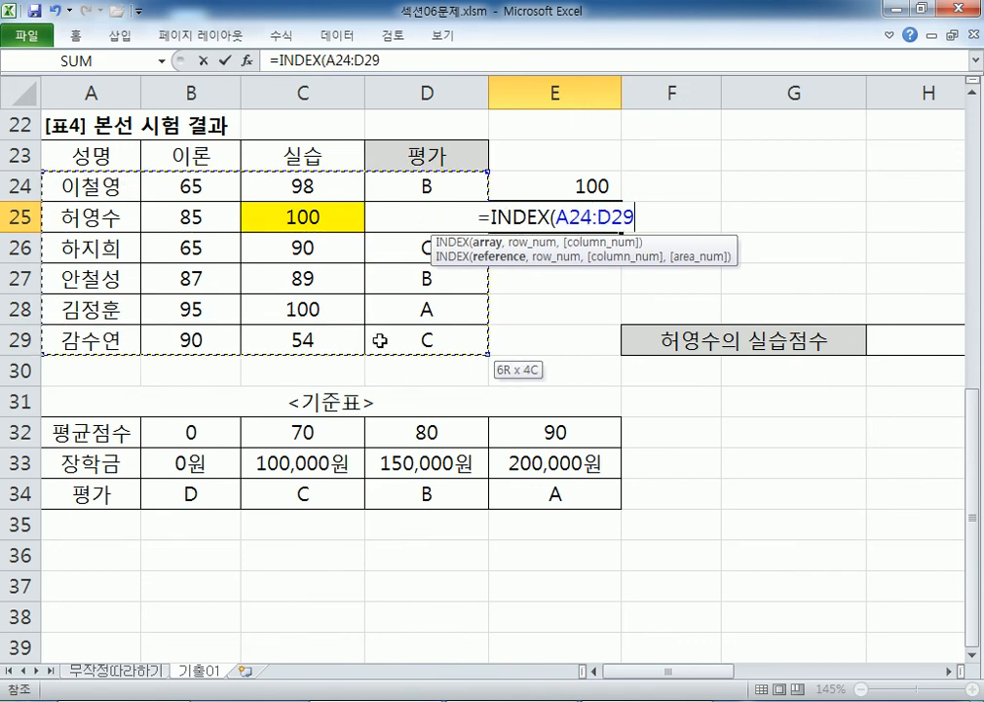
type(",")
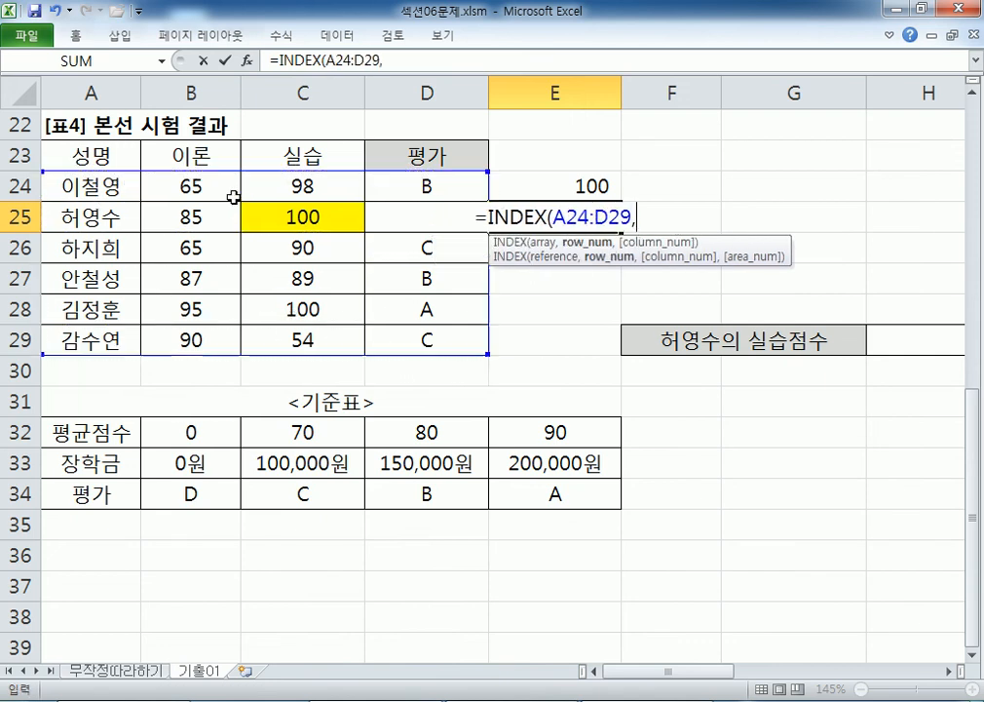
type("2,3")
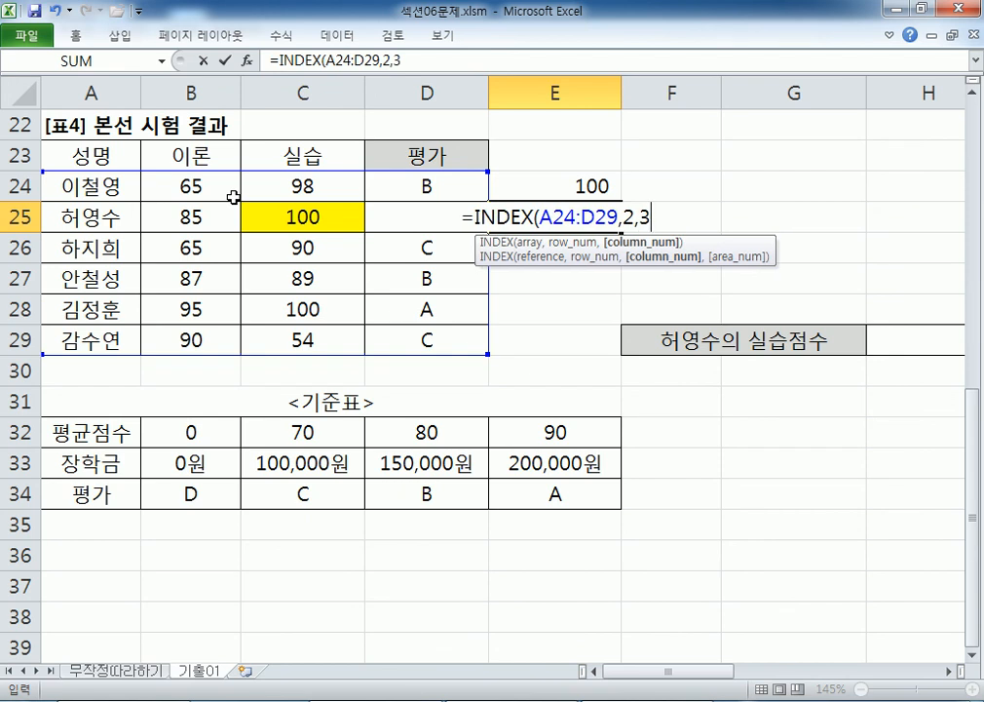
key("Return")
Format the INDEX result in E25 with the comma style.
left_click(551, 215)
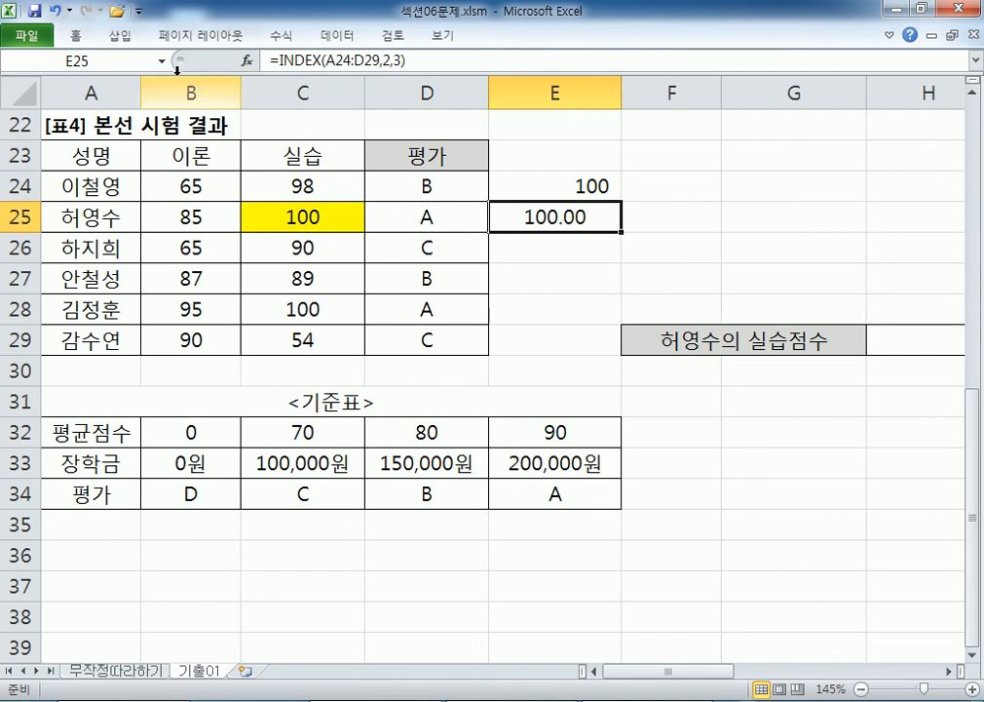
left_click(73, 36)
left_click(567, 98)
Select the narrower range A24:C29 and move the active cell to its second row and third column, C25.
left_click(137, 181)
left_click_drag(136, 182, 295, 340)
key("Return")
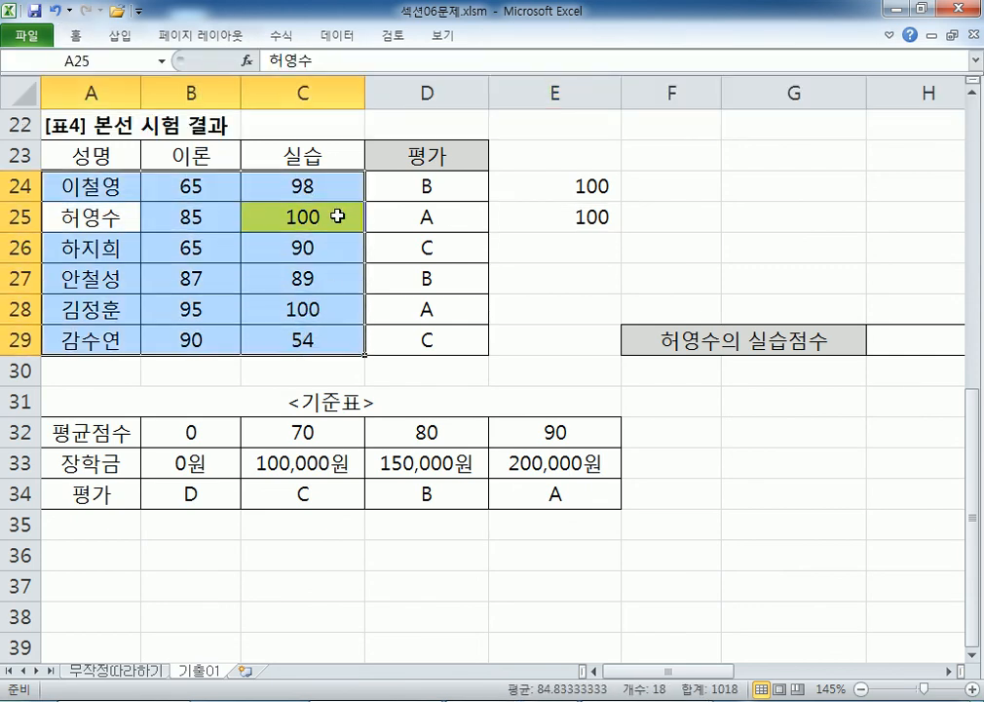
key("Tab")
key("Tab")
Select A23:C29 including the headings and move the active cell to its third row and third column, C25.
left_click_drag(108, 158, 358, 332)
key("Return")
key("Return")
key("Tab")
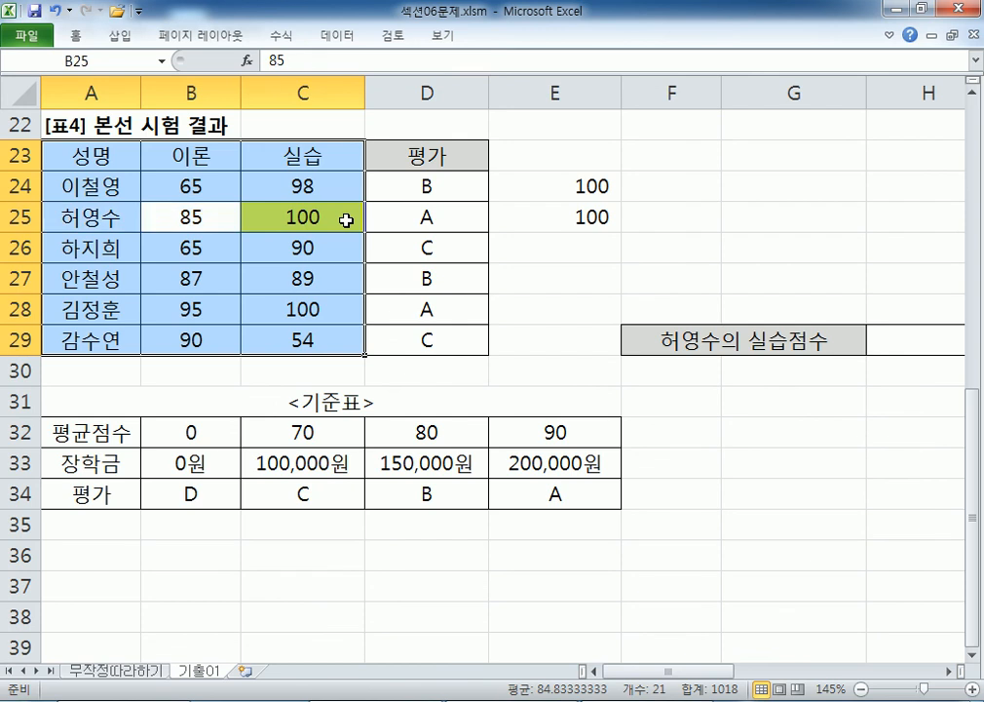
key("Tab")
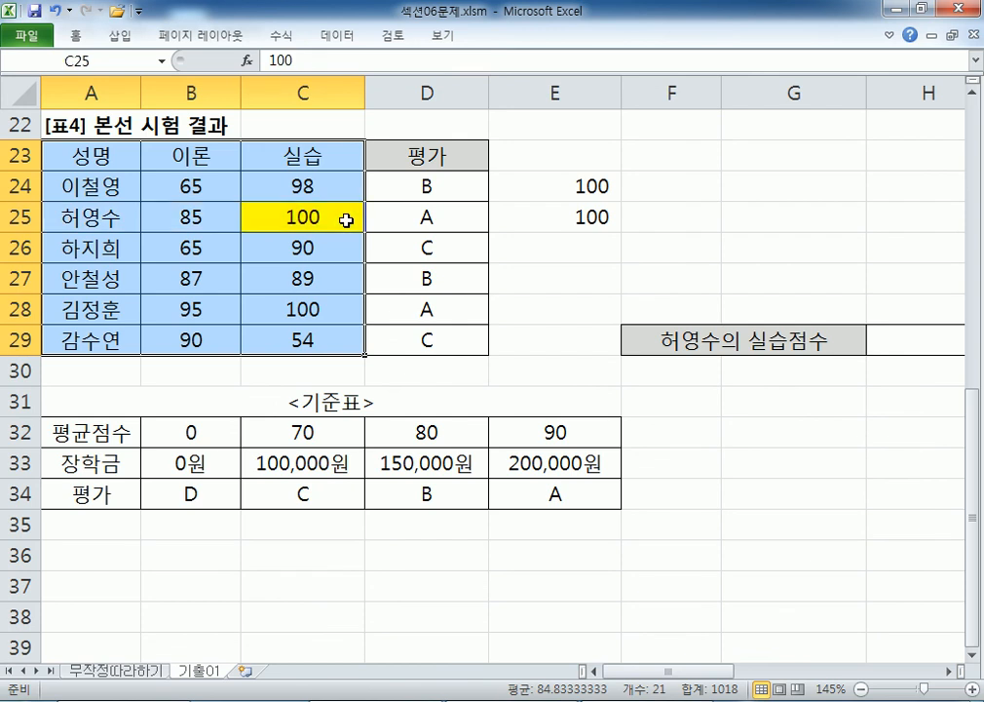
key("Left")
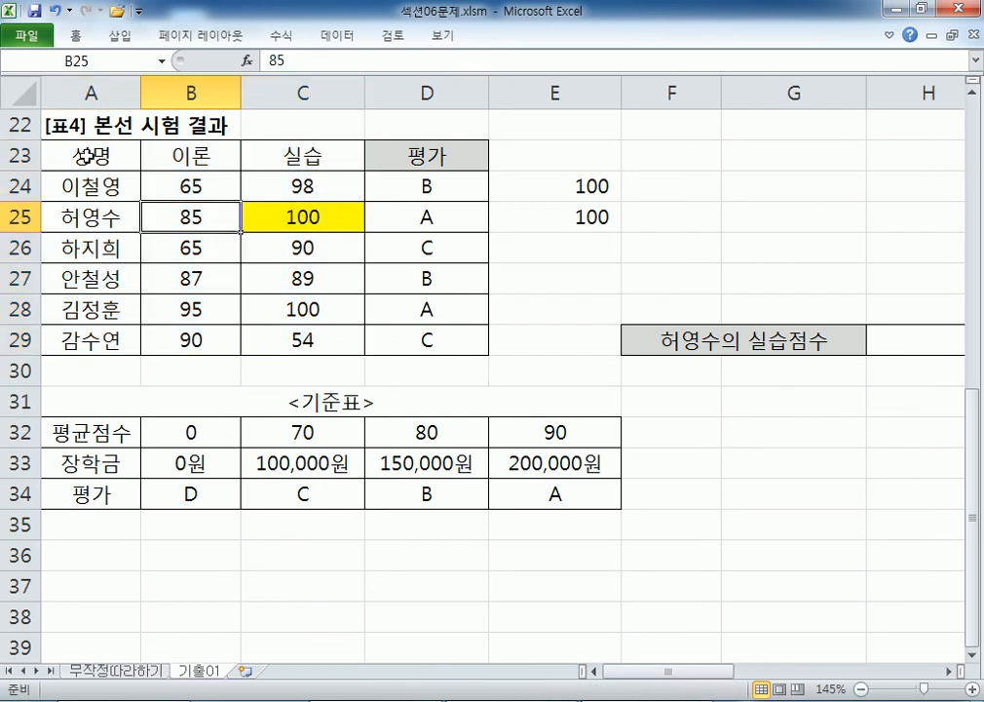
Compare the ranges with and without headings in 표4 (A24:C29, A23:C29) and the 결혼기념일표 (F15:G21, F14:G21).
left_click_drag(86, 184, 323, 351)
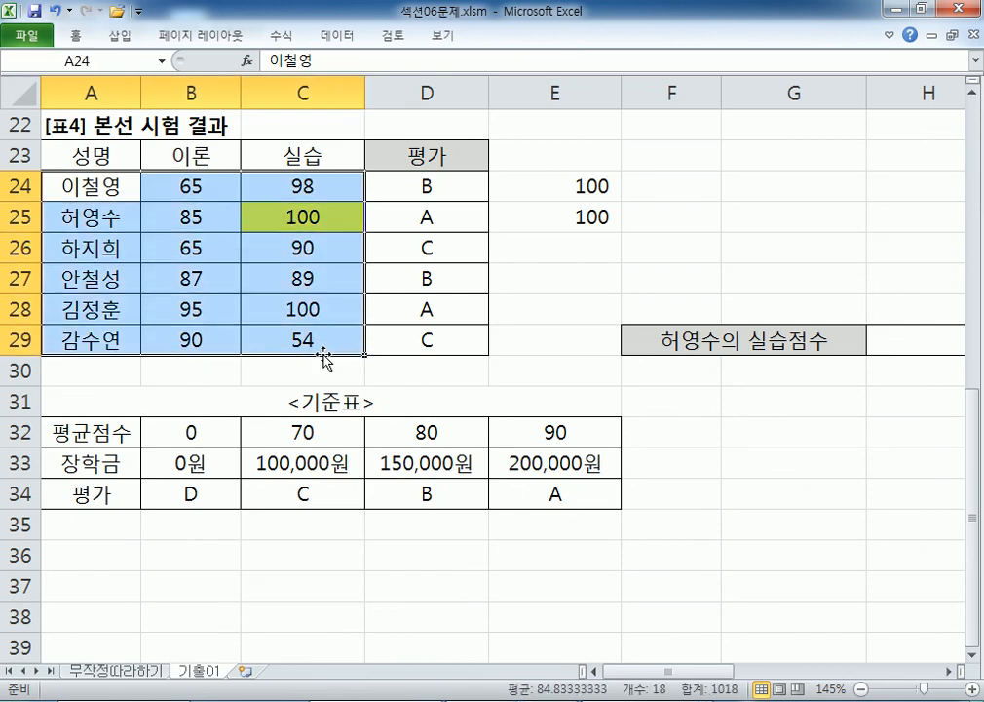
left_click_drag(92, 156, 305, 339)
scroll(305, 339, "up", 4)
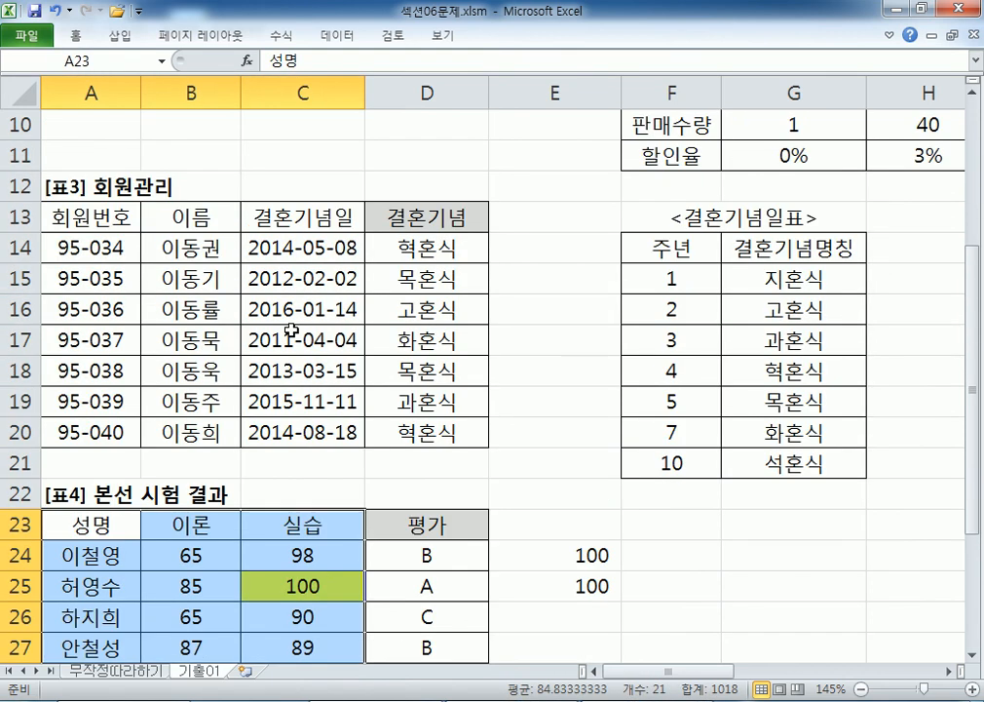
left_click_drag(632, 278, 773, 464)
left_click_drag(694, 247, 775, 464)
Examine the possible lookup ranges of the 할인율표, selecting it with and without its label column.
scroll(770, 293, "up", 3)
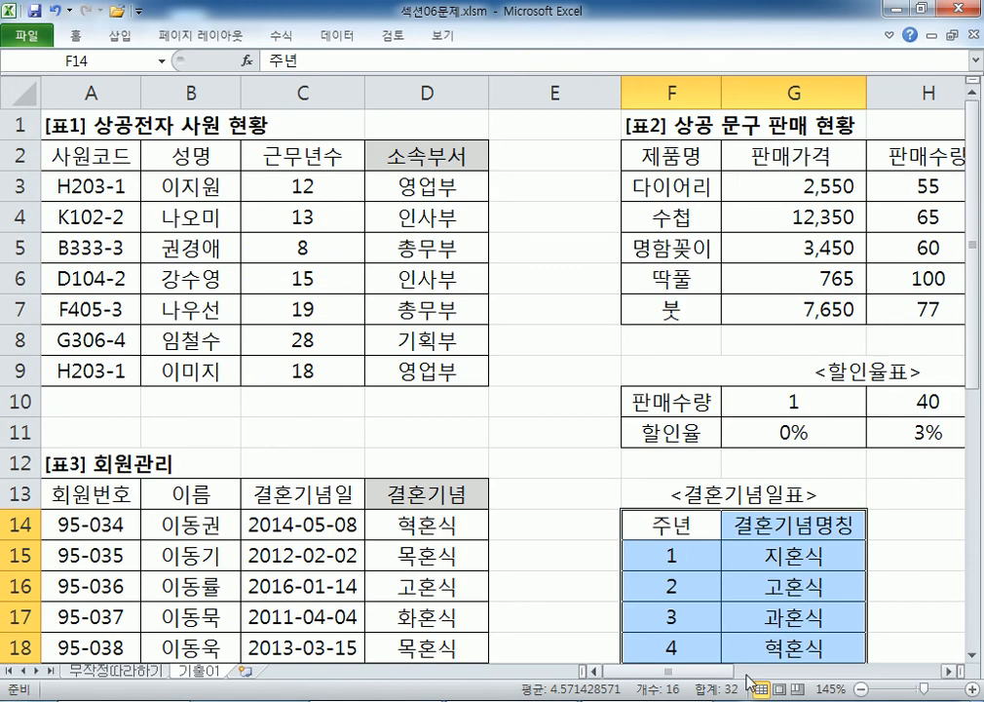
left_click_drag(741, 672, 795, 679)
left_click_drag(147, 409, 419, 443)
left_click_drag(83, 402, 435, 435)
left_click_drag(239, 399, 429, 439)
On the 무작정따라하기 sheet, compare the 대출금리 table range with headings (A11:C14) and without them (A12:C14).
key("ctrl+Page_Up")
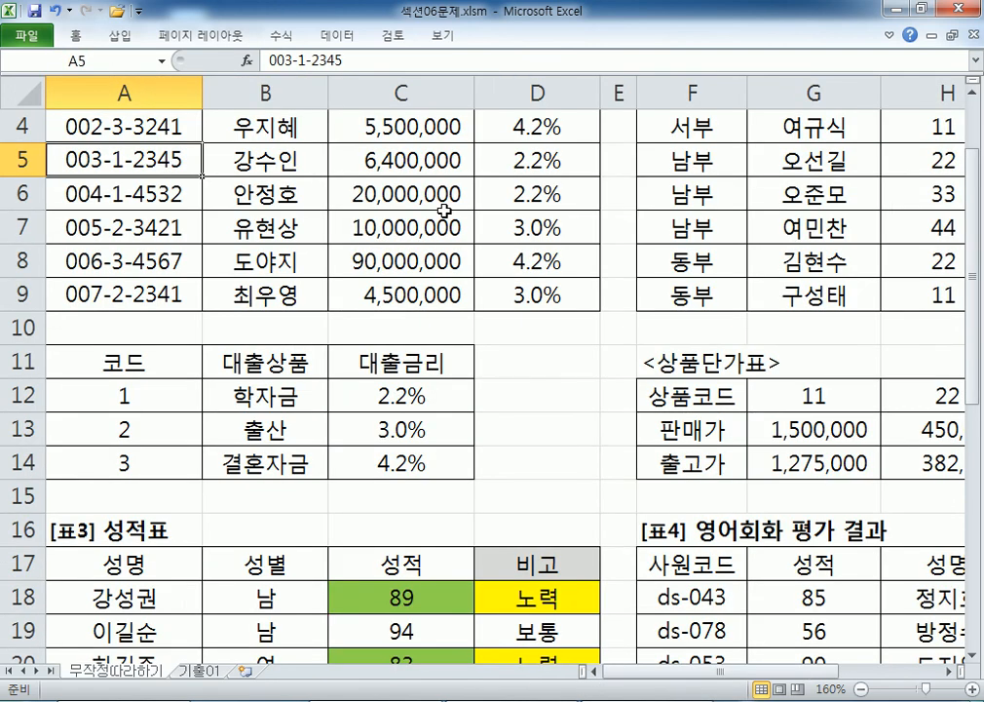
left_click_drag(117, 366, 406, 461)
left_click_drag(185, 398, 355, 464)
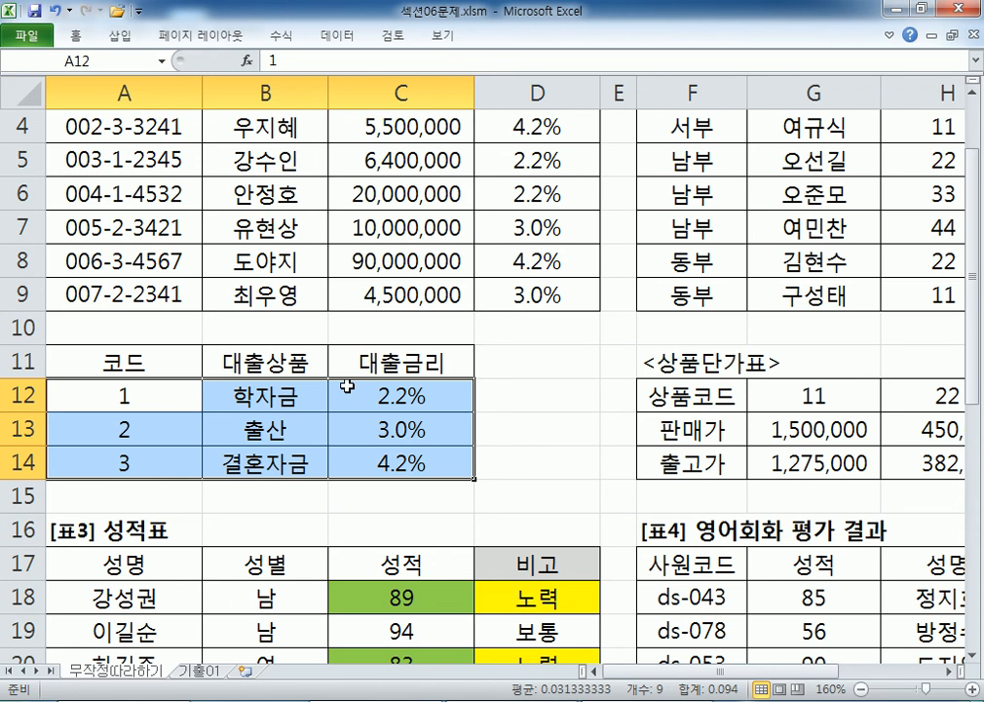
Return to the 기출01 sheet and compare the 표4 ranges A24:D29 and A23:D29.
key("ctrl+Page_Down")
key("Home")
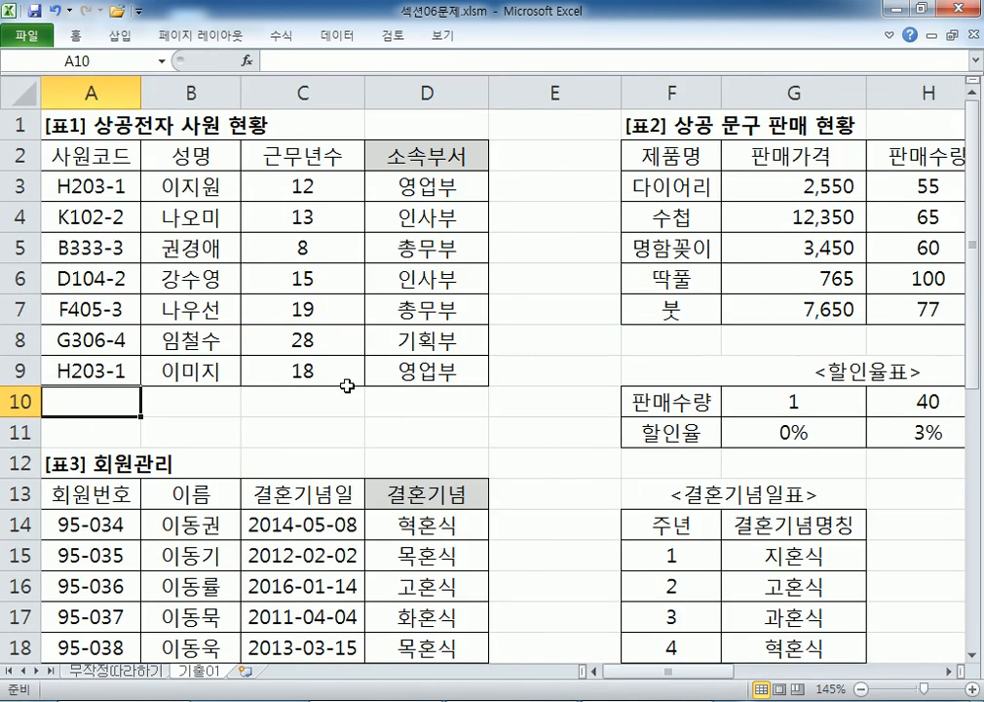
scroll(274, 310, "down", 5)
left_click_drag(95, 370, 419, 526)
left_click_drag(77, 343, 415, 534)
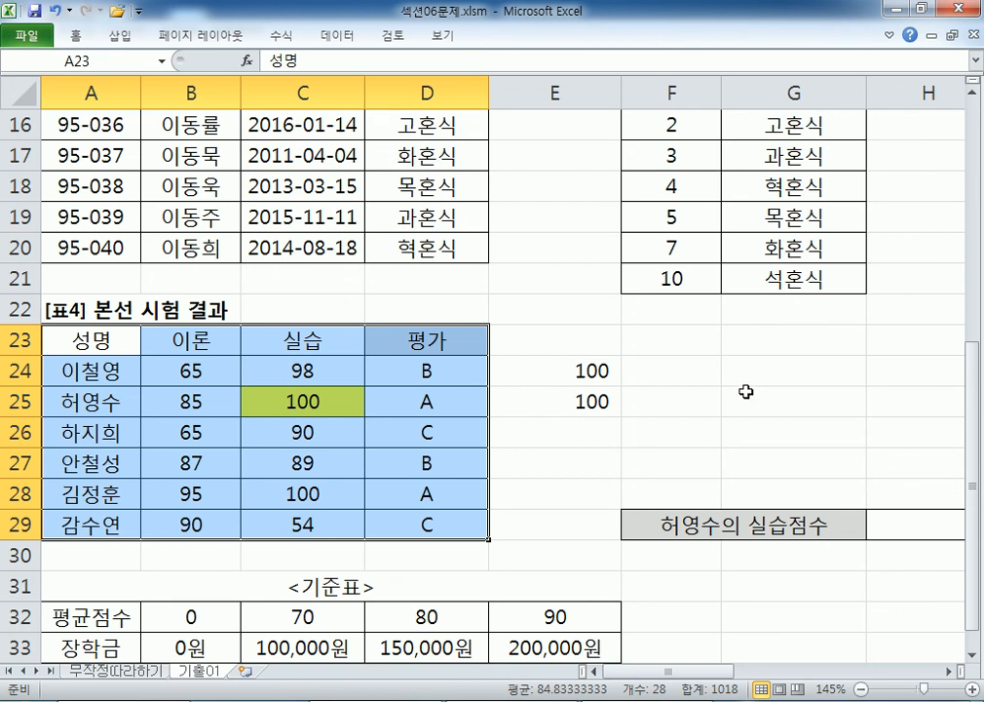
Copy the INDEX formula from E24 and paste it below the INDEX syntax line in Notepad.
left_click(598, 370)
double_click(590, 388)
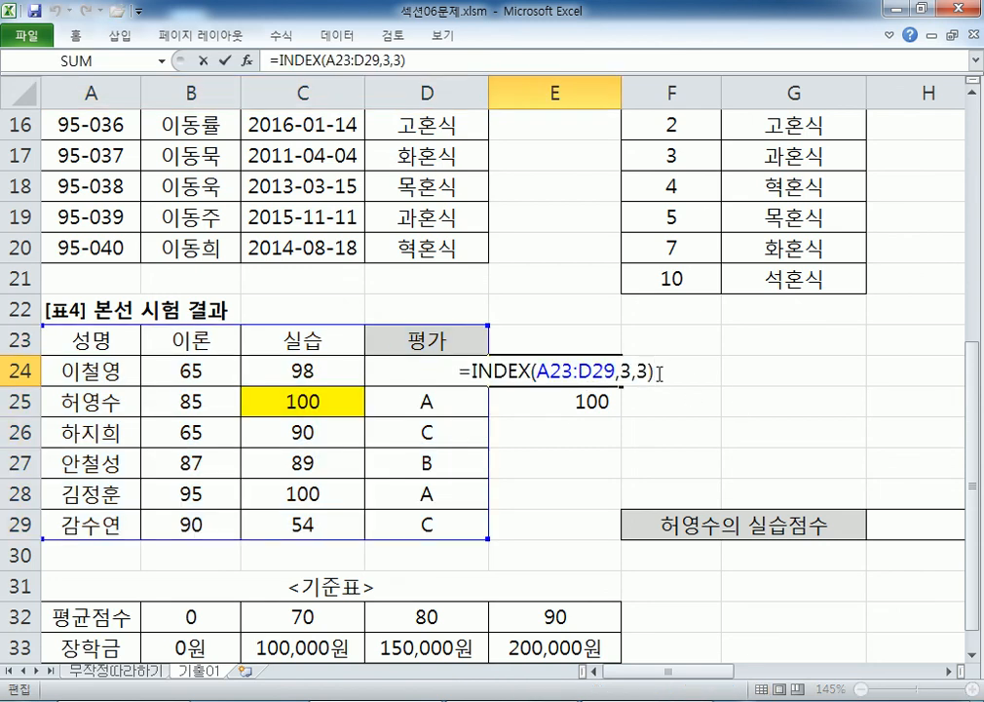
left_click_drag(659, 372, 429, 367)
key("ctrl+c")
key("alt+Tab")
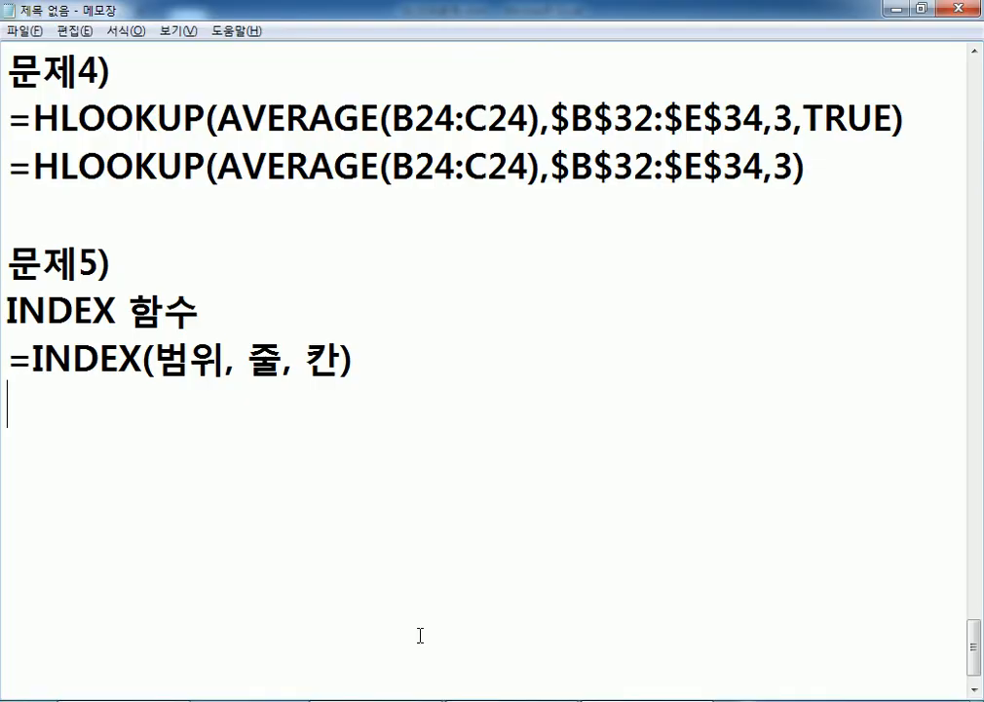
key("ctrl+v")
Copy the INDEX formula from E25 in Excel and paste it on a new line in Notepad.
key("alt+Tab")
key("Escape")
left_click(547, 399)
double_click(572, 400)
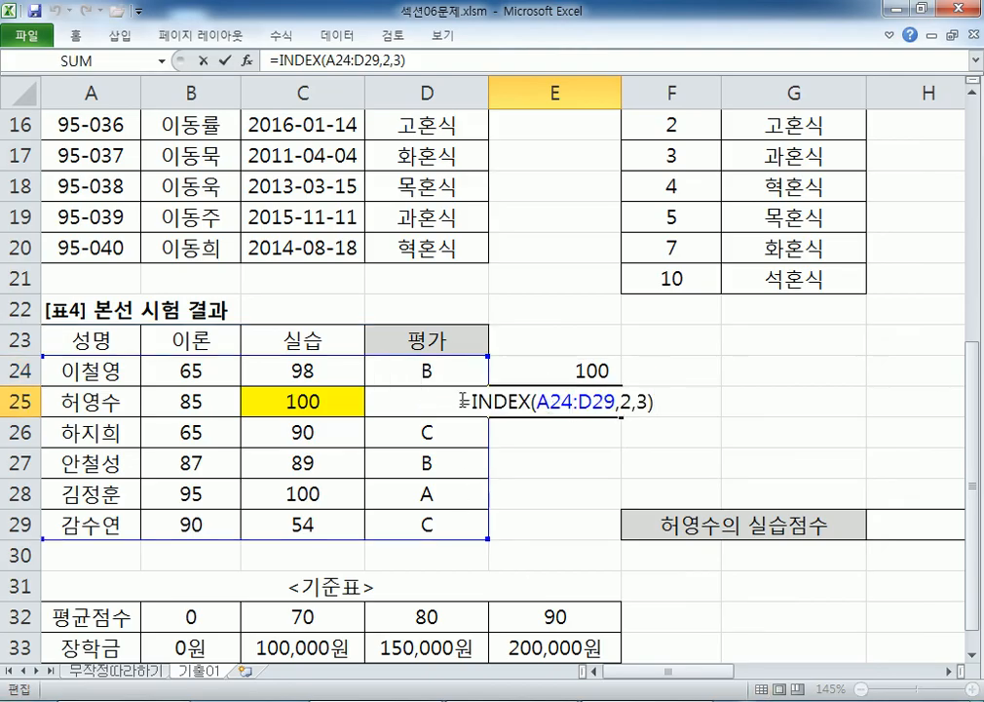
left_click_drag(461, 400, 692, 402)
key("ctrl+c")
key("alt+Tab")
key("Return")
key("ctrl+v")
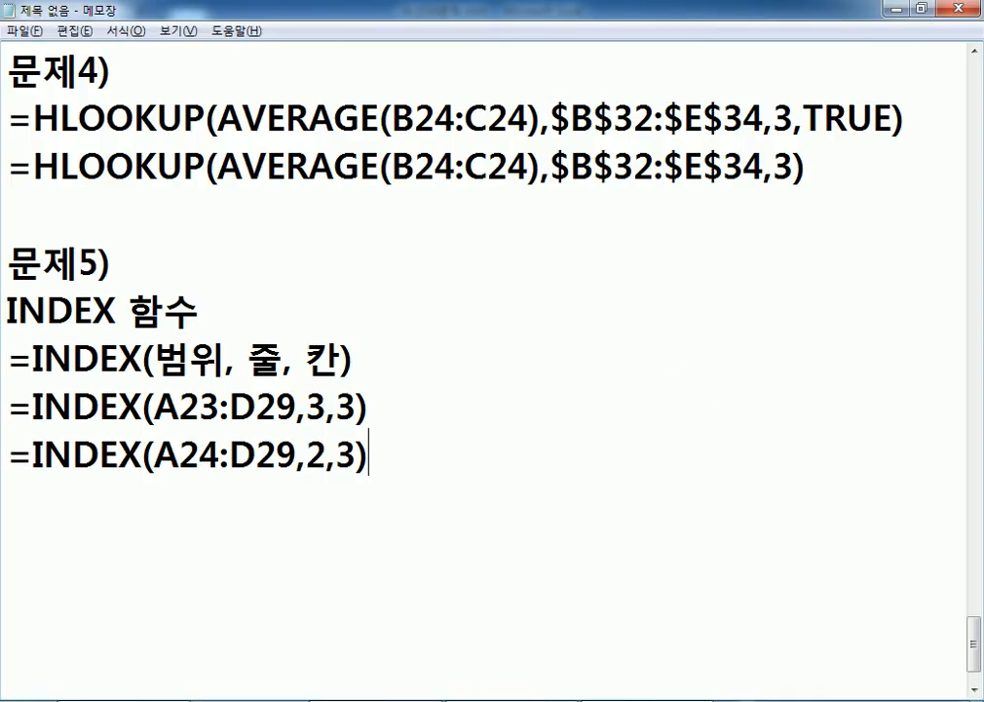
Add a space after each comma in both pasted INDEX formulas.
key("Left")
key("Left")
key("Left")
key("Left")
key("Right")
key("Right")
key("Down")
key("Left")
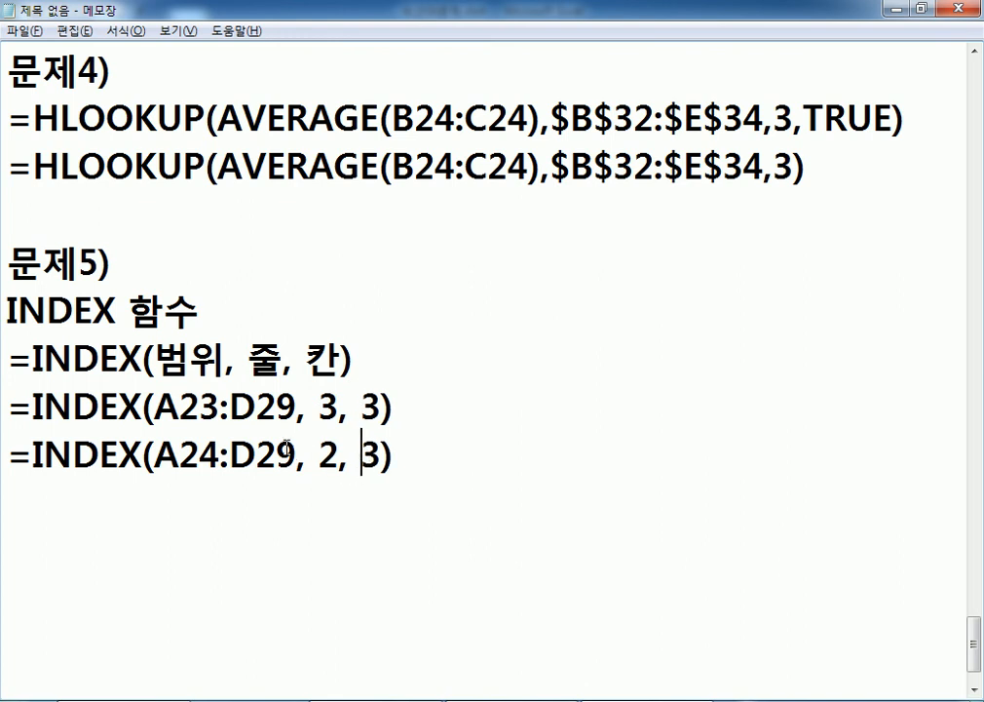
Highlight the range reference in the first INDEX formula and the starting row 24 in the second to compare them.
left_click(180, 404)
left_click_drag(180, 404, 277, 404)
left_click(180, 453)
left_click_drag(183, 453, 220, 454)
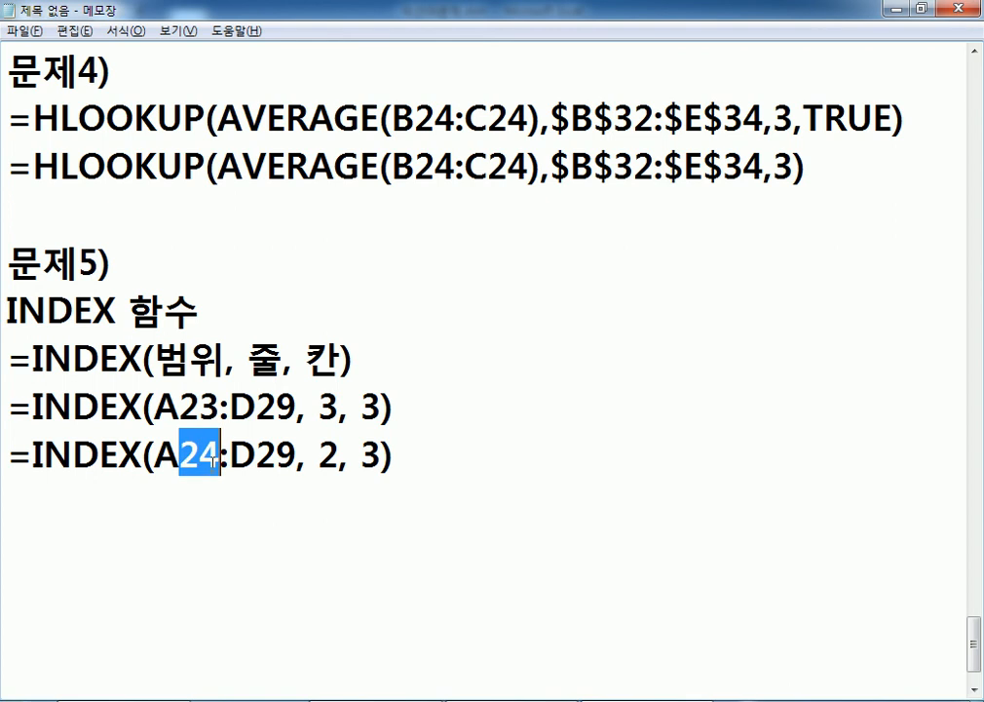
key("Down")
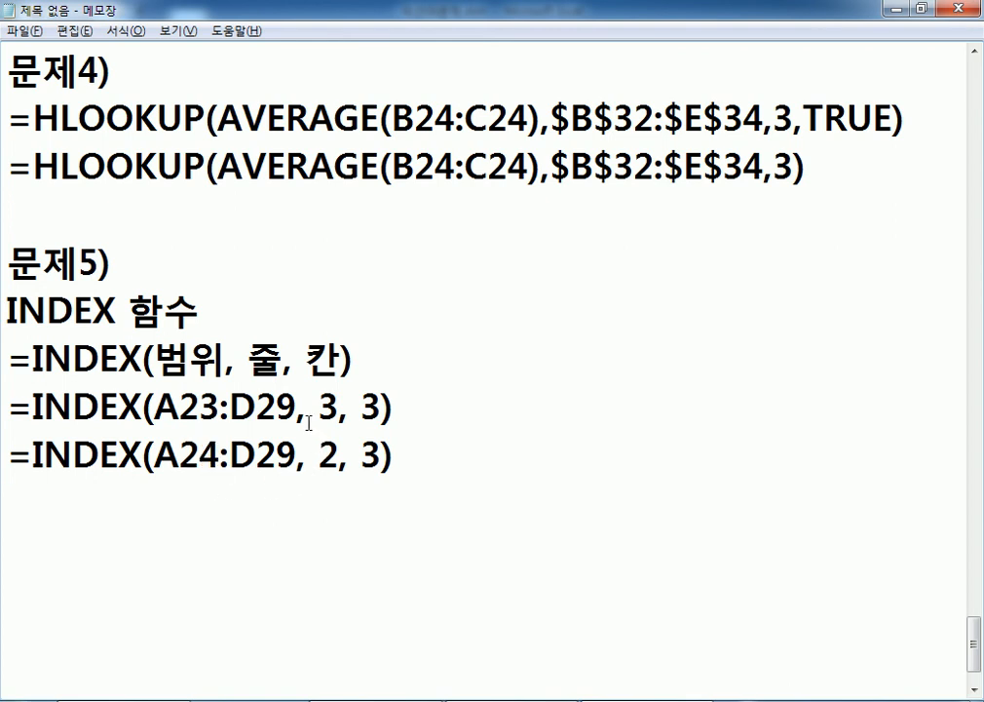
Switch to Excel and highlight the 표4 data ranges with and without the heading row to compare INDEX range choices.
key("alt+Tab")
key("Escape")
left_click_drag(112, 402, 272, 523)
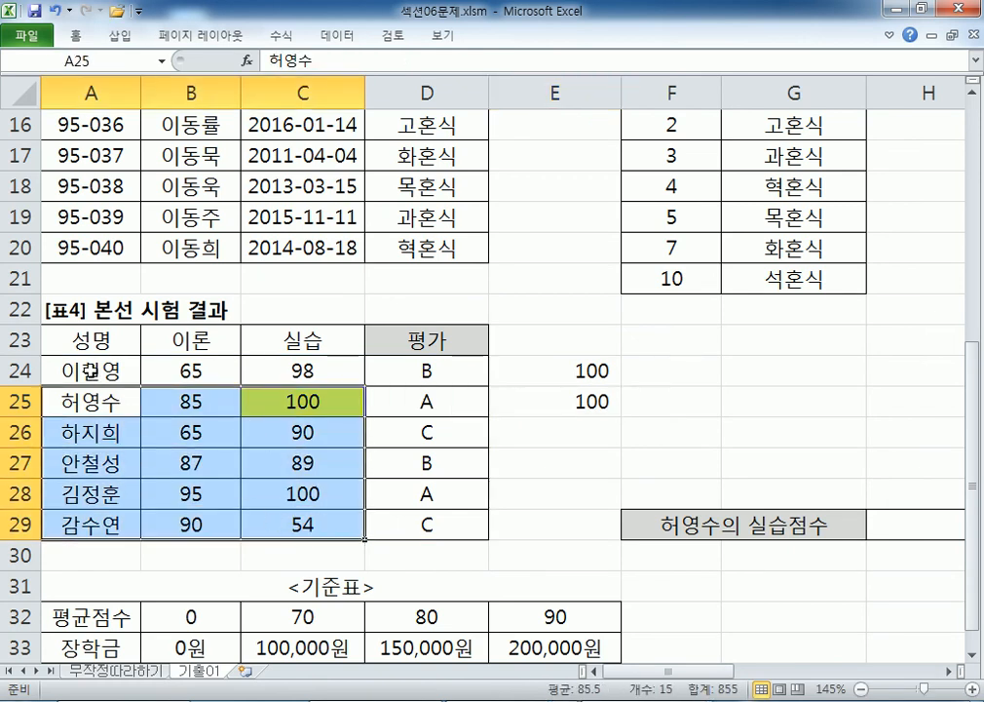
left_click_drag(78, 370, 288, 511)
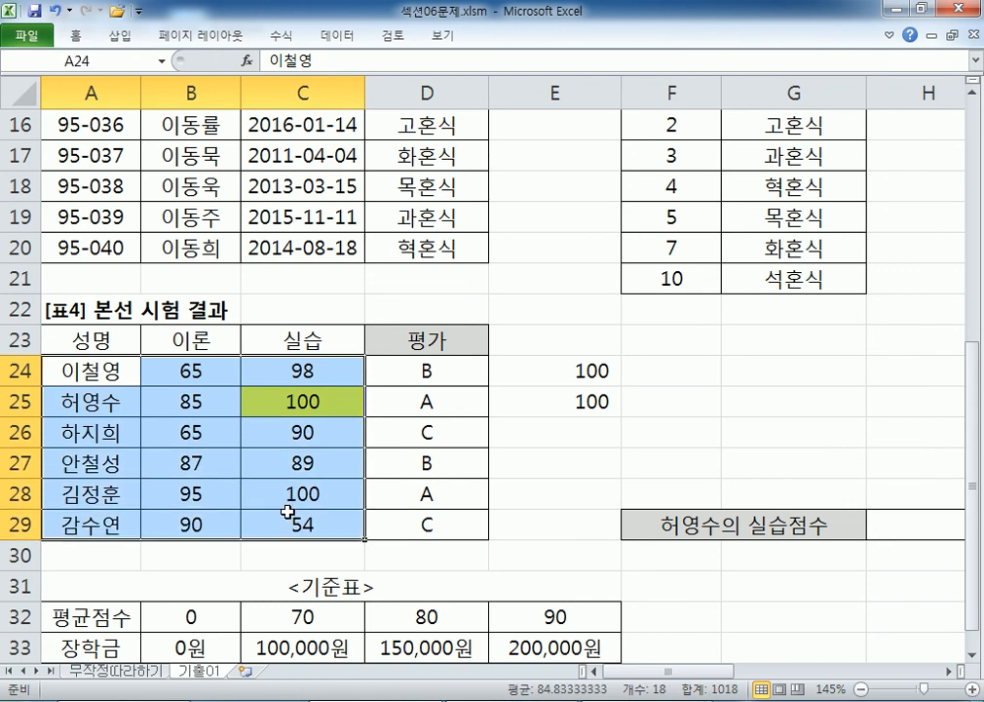
left_click(288, 513)
left_click_drag(234, 378, 307, 524)
left_click_drag(190, 340, 326, 523)
left_click_drag(98, 371, 419, 526)
left_click_drag(84, 340, 395, 520)
left_click_drag(137, 380, 429, 516)
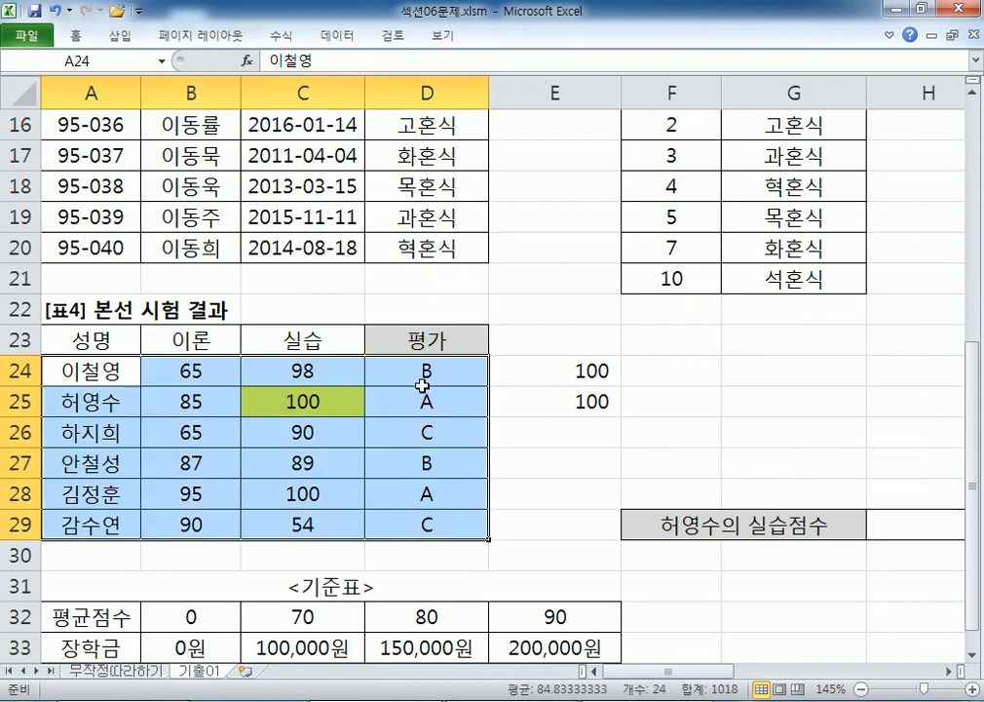
left_click(645, 346)
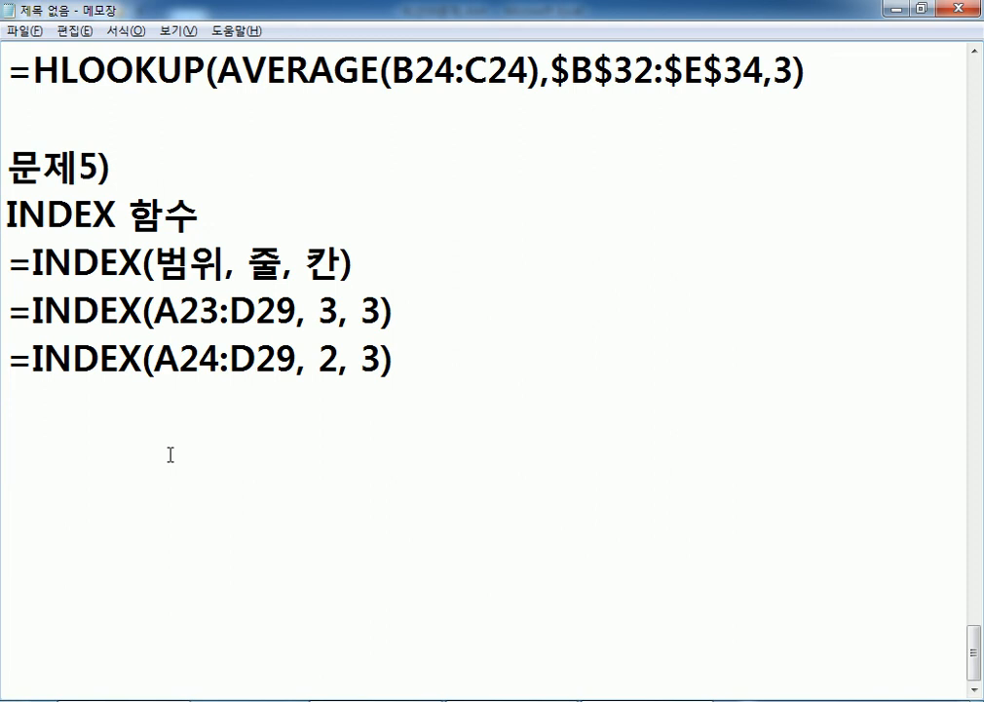
Switch to Notepad and start a function list with "SUM," under the 수학/삼각 함수 heading.
key("ctrl+Home")
key("Down")
key("Down")
key("Up")
key("Up")
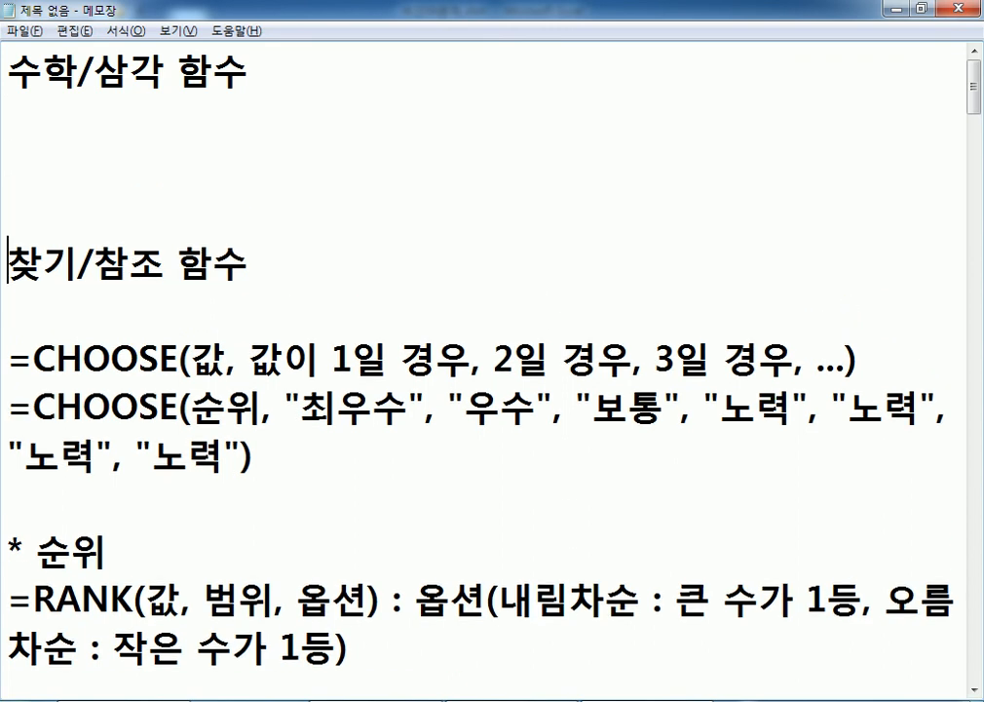
type("녀ㅡ")
key("BackSpace")
key("BackSpace")
key("Hangul")
type("SU,.")
key("BackSpace")
key("BackSpace")
type("M,")
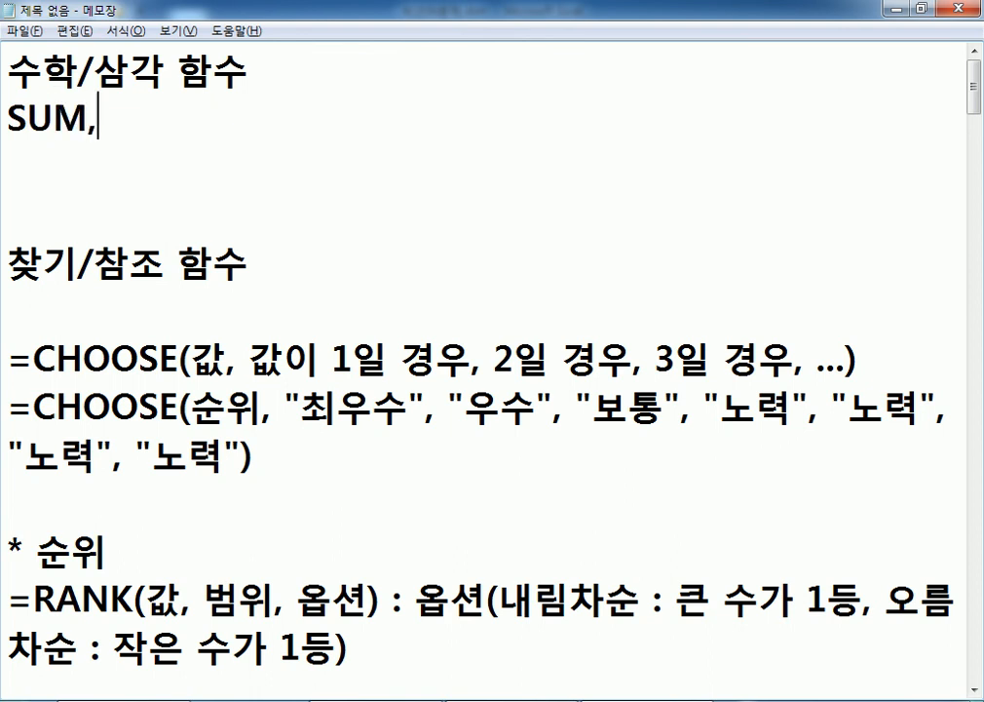
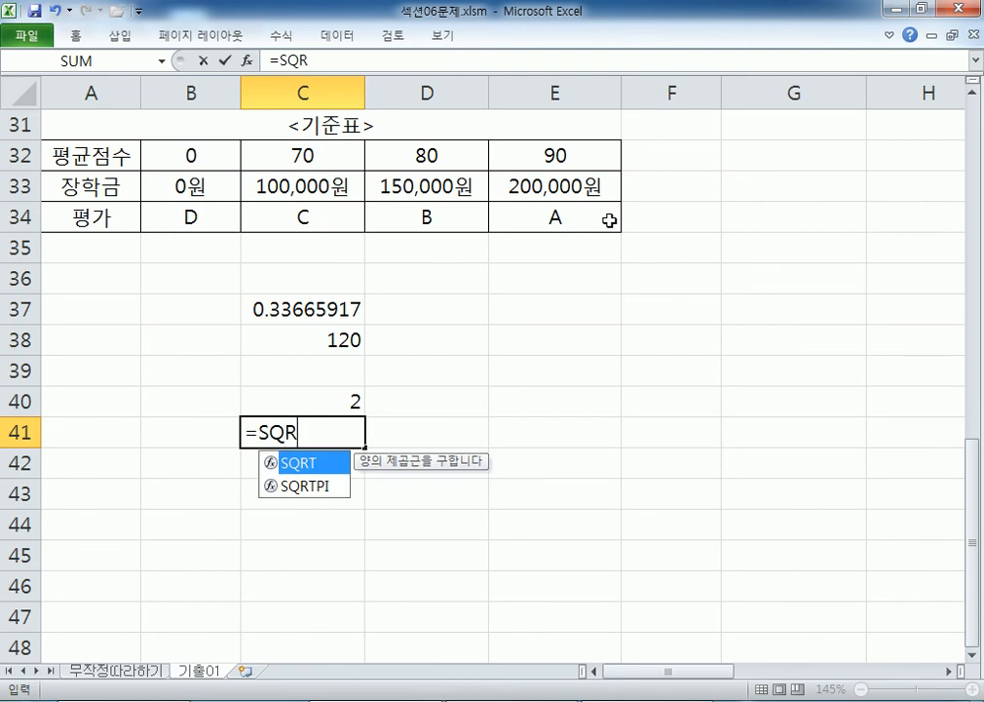
Enter =SQRT(8) in C41 of the Excel sheet and wrap it in INT to make =INT(SQRT(8)).
type("8)")
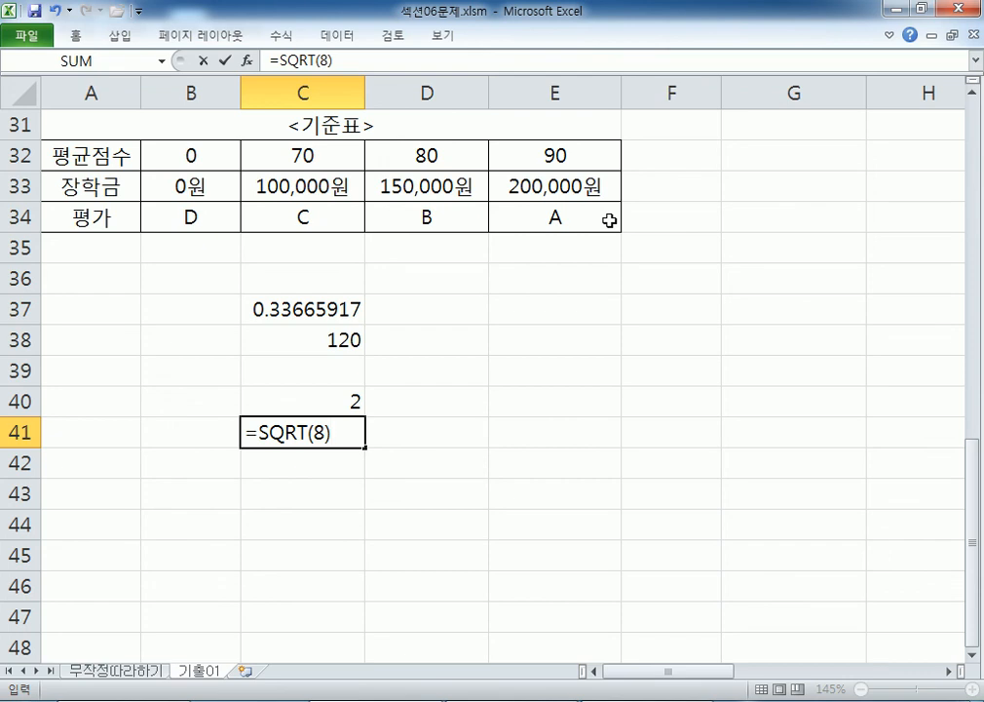
key("Return")
key("Up")
key("F2")
key("Home")
key("Right")
type("INT(")
key("End")
type(")")
key("Return")
Inspect the INT formulas in C40 and C41 without changing them.
key("Up")
key("Up")
key("F2")
key("Escape")
key("Down")
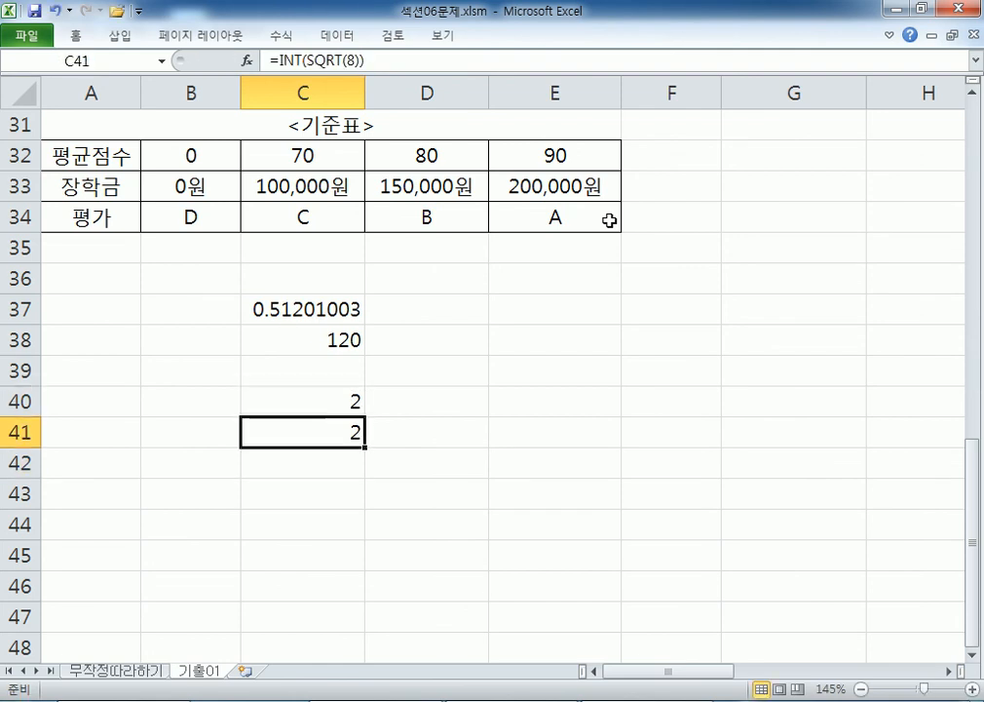
key("F2")
key("F1")
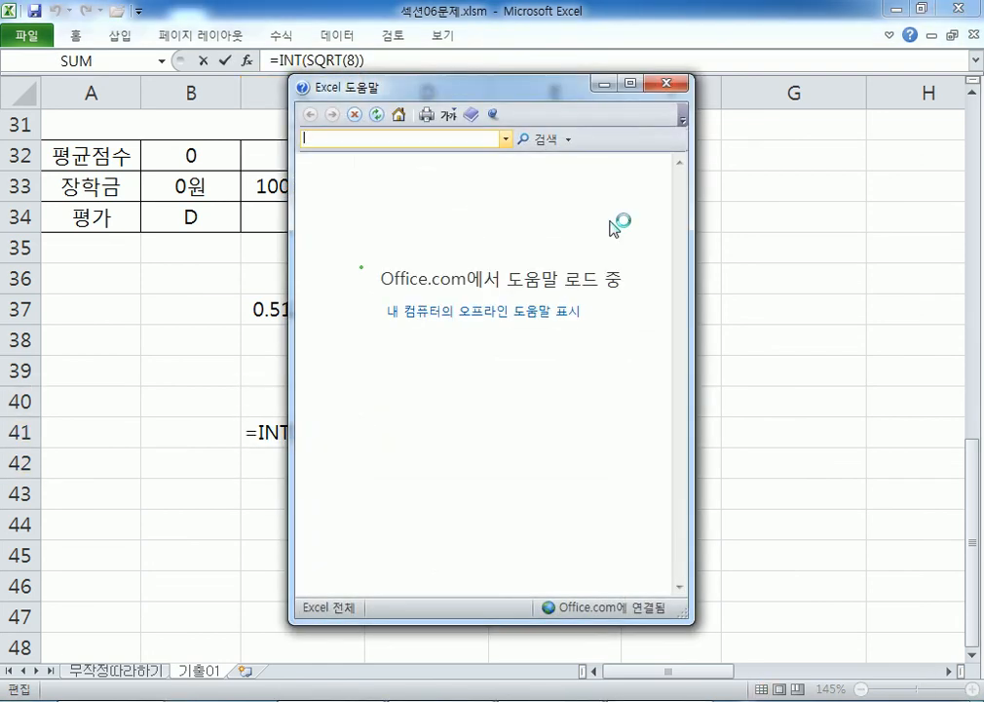
left_click(667, 84)
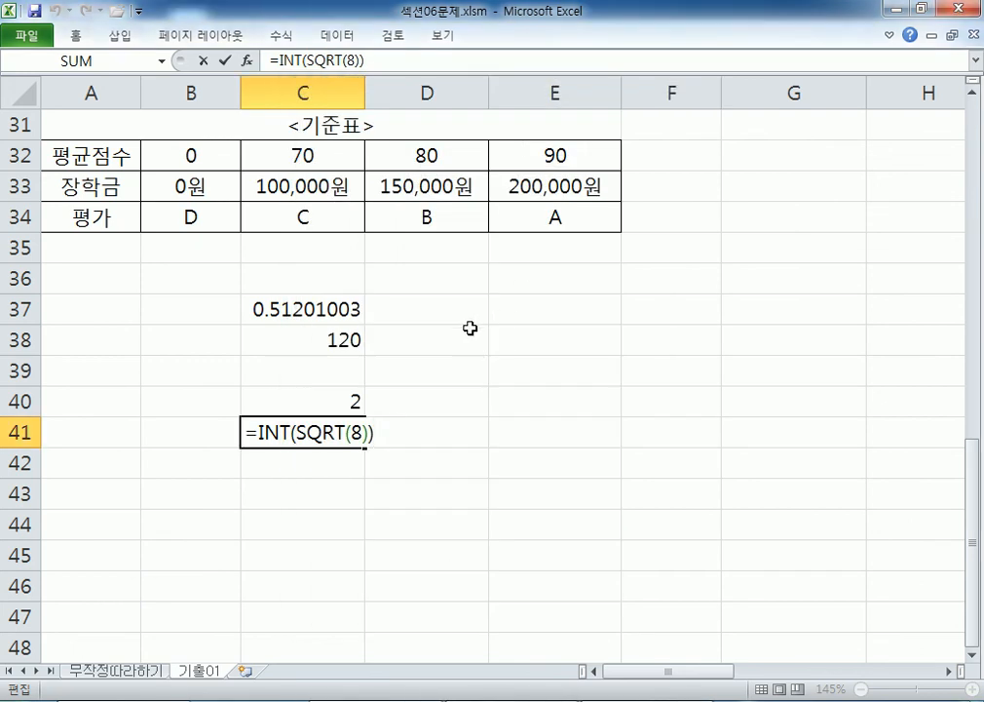
key("Escape")
Enter the formula =MODE(2,2,4,3) in cell C42.
key("Down")
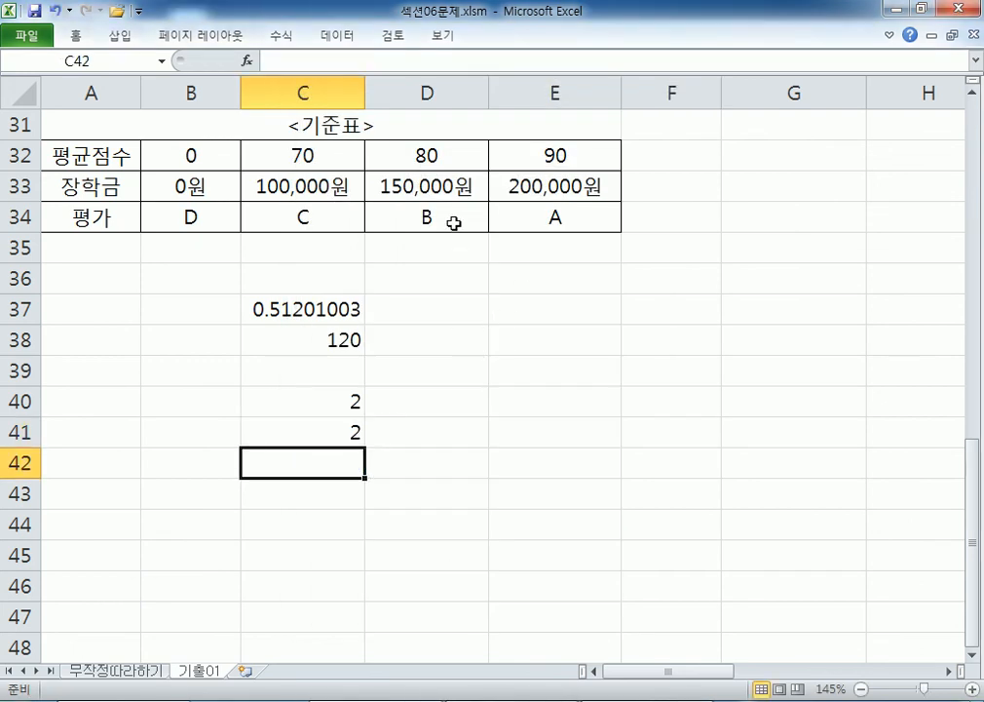
type("=")
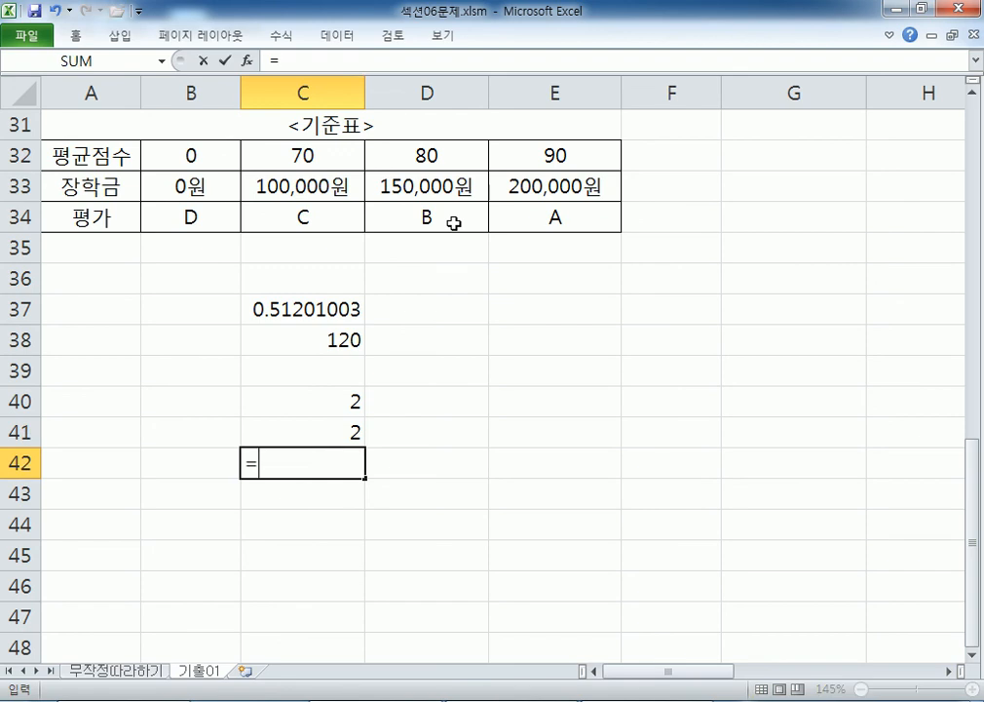
type("MO")
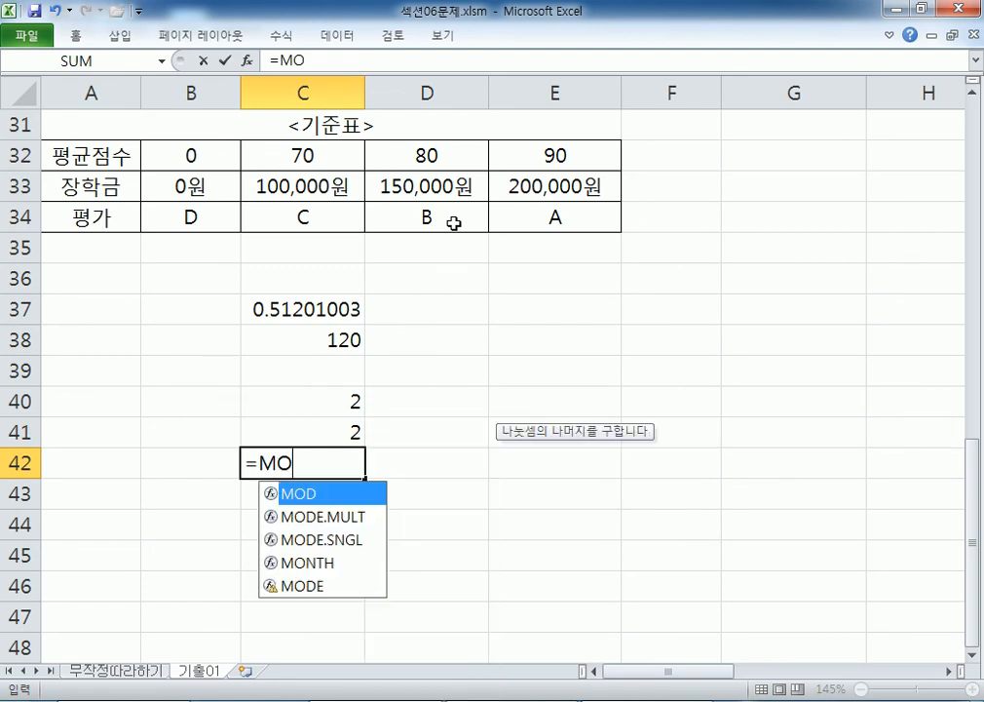
key("Down")
key("Down")
key("Down")
key("Down")
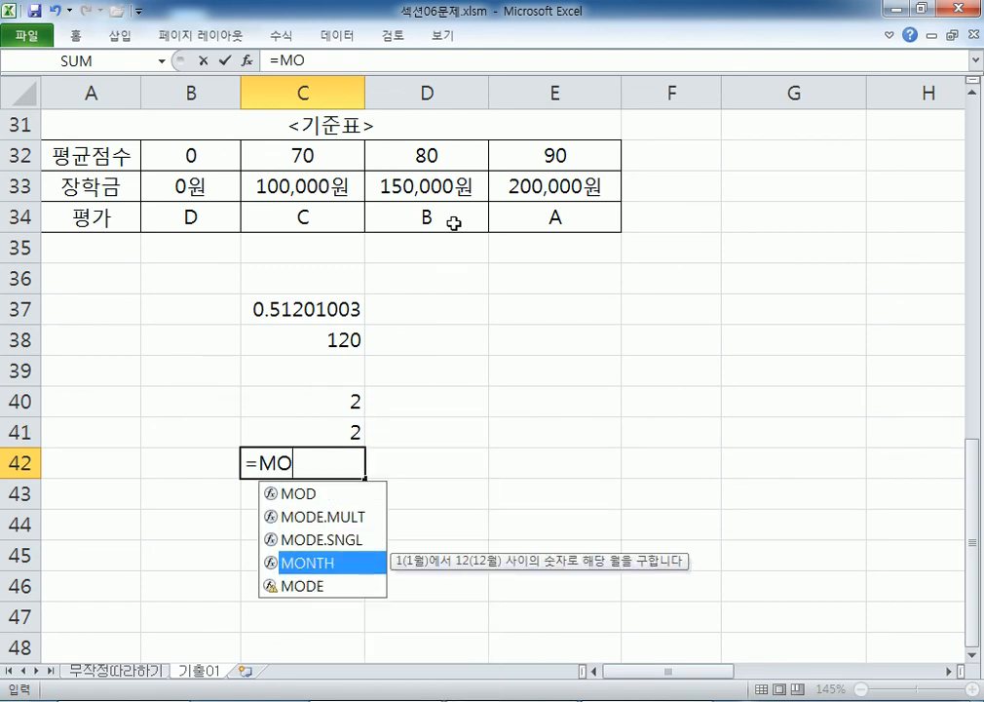
key("Tab")
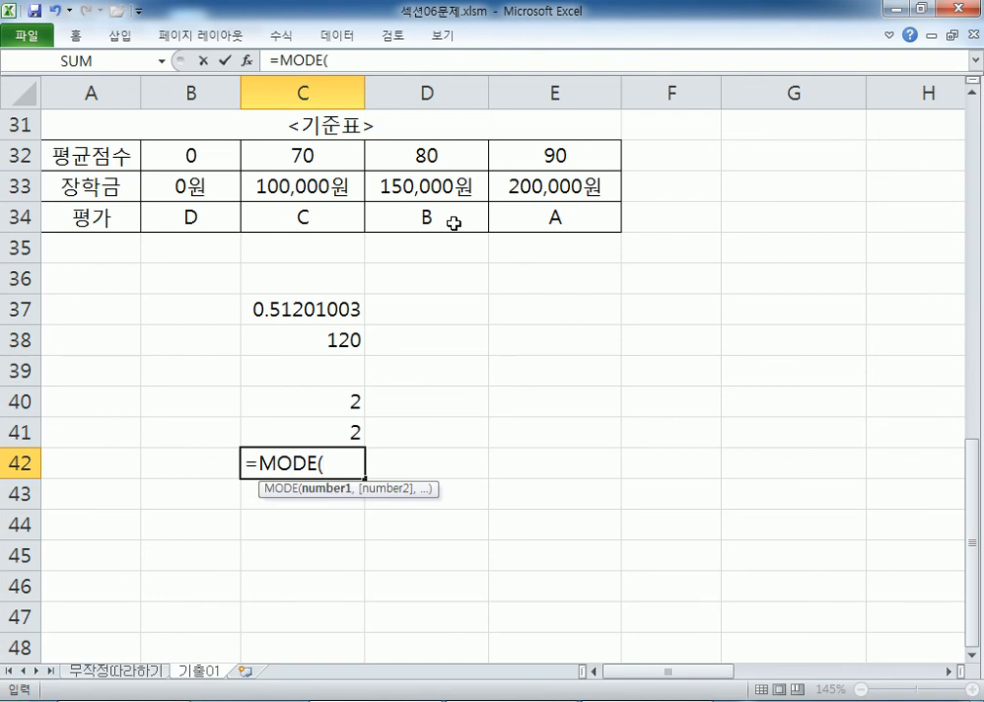
type("2,2")
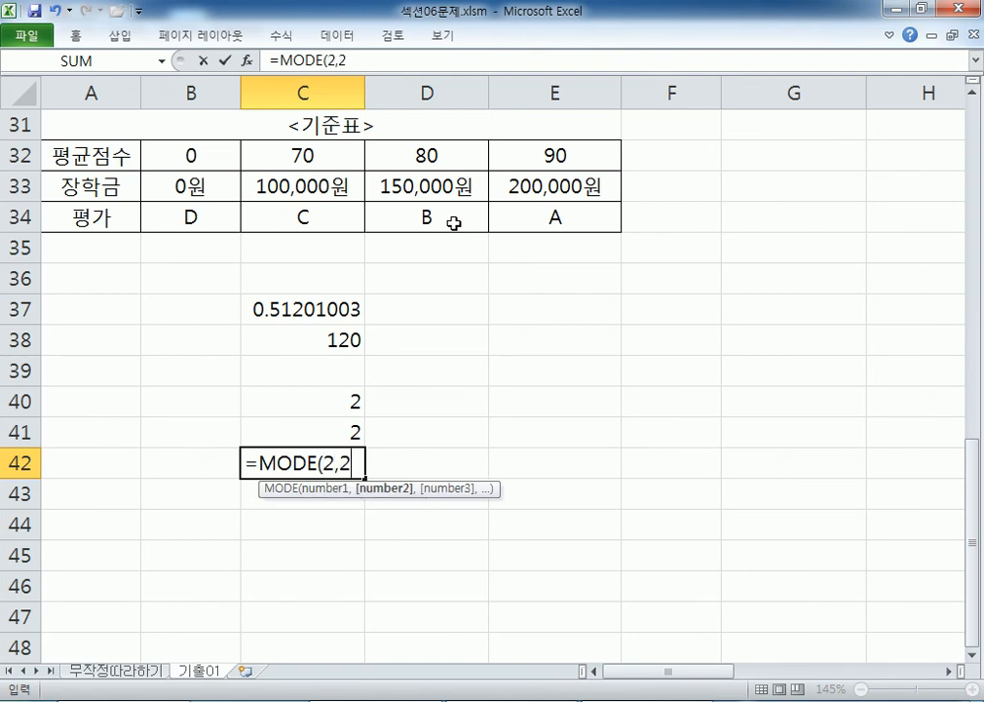
type(",4,3)")
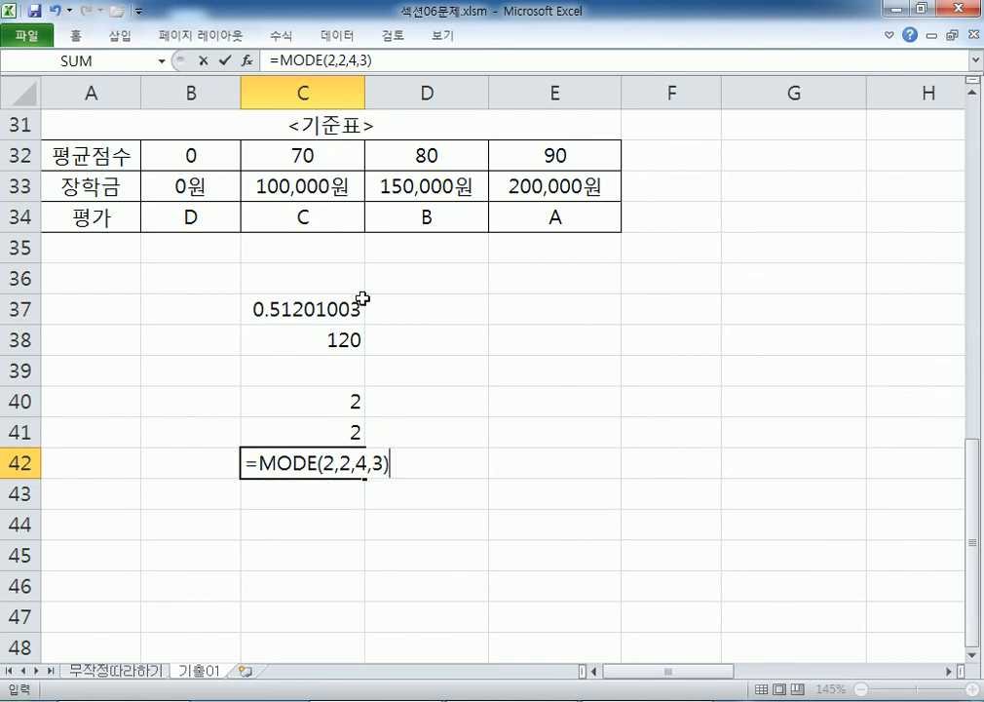
key("Return")
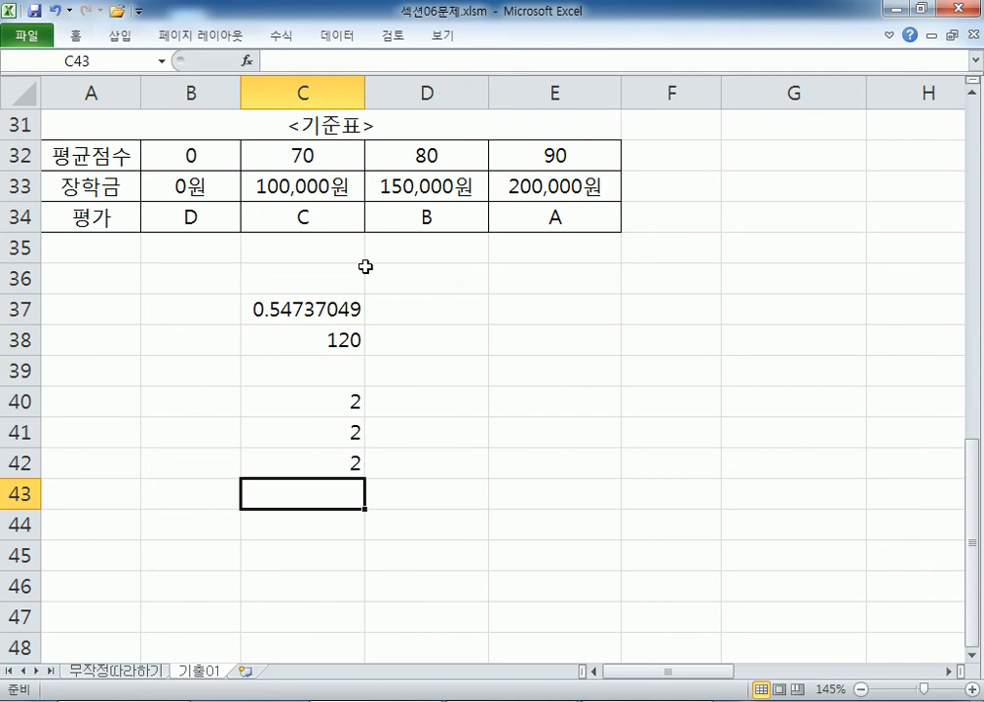
Enter the formula =MOD(5,2) in cell C43.
type("=MOD(")
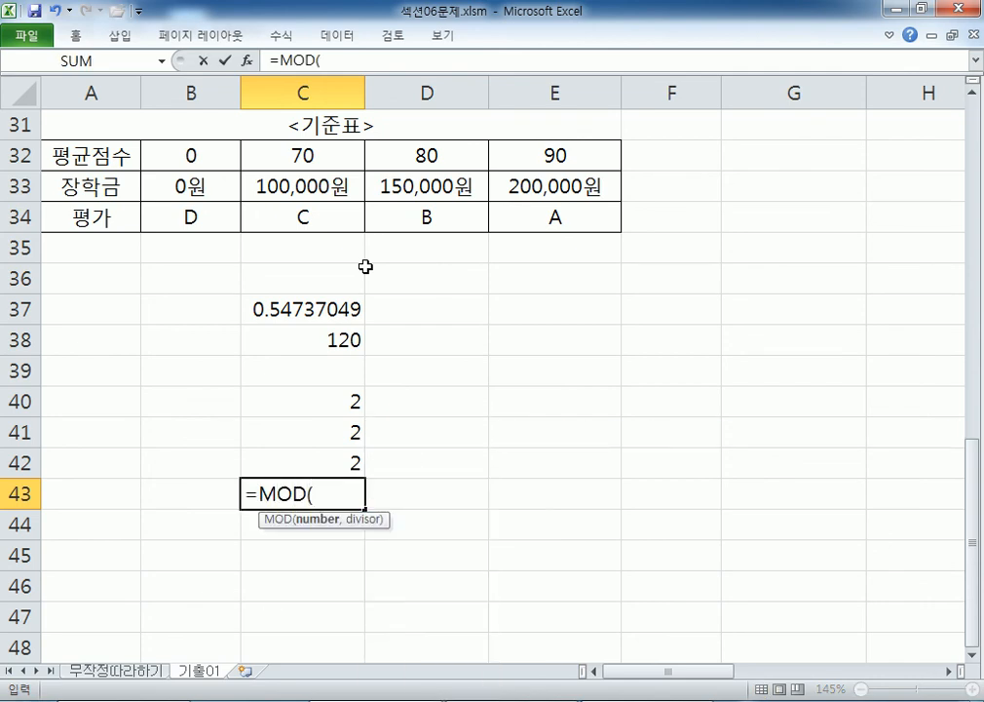
type("5,2()")
key("BackSpace")
key("BackSpace")
type(")")
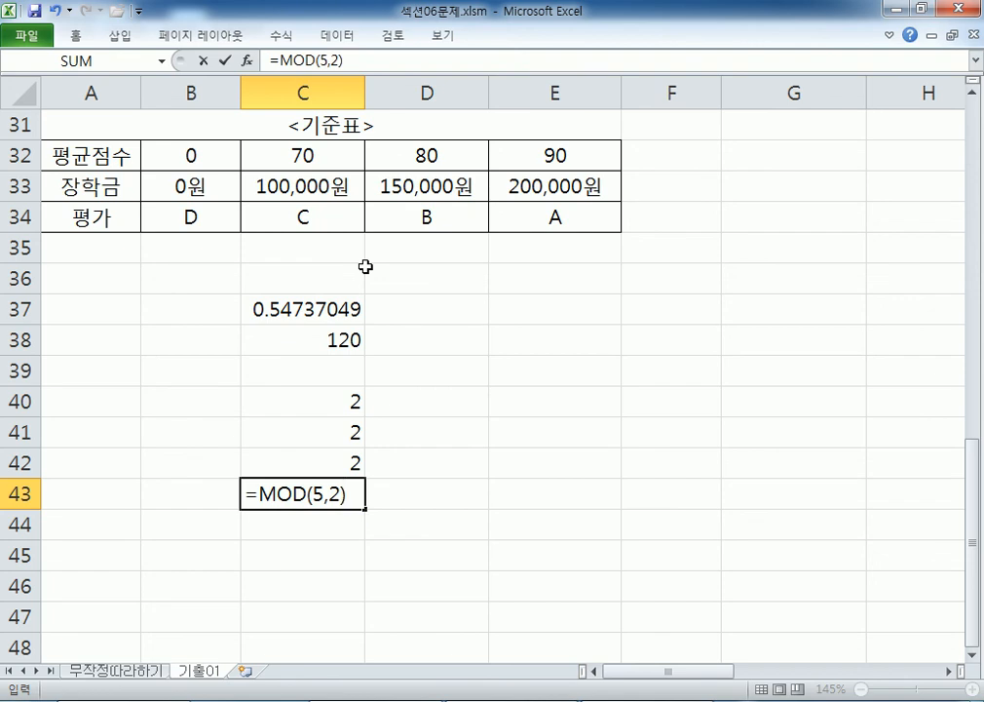
key("Return")
key("Up")
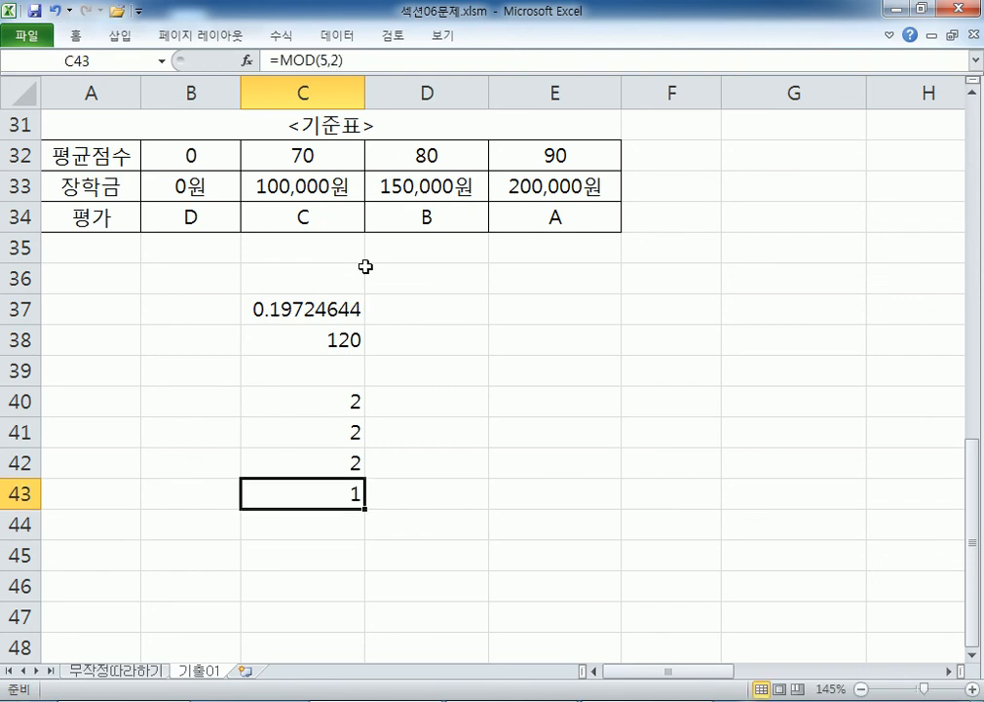
Show formulas instead of results on the sheet and review the example formulas in C40:C43.
key("Up")
key("Up")
key("Up")
key("ctrl+grave")
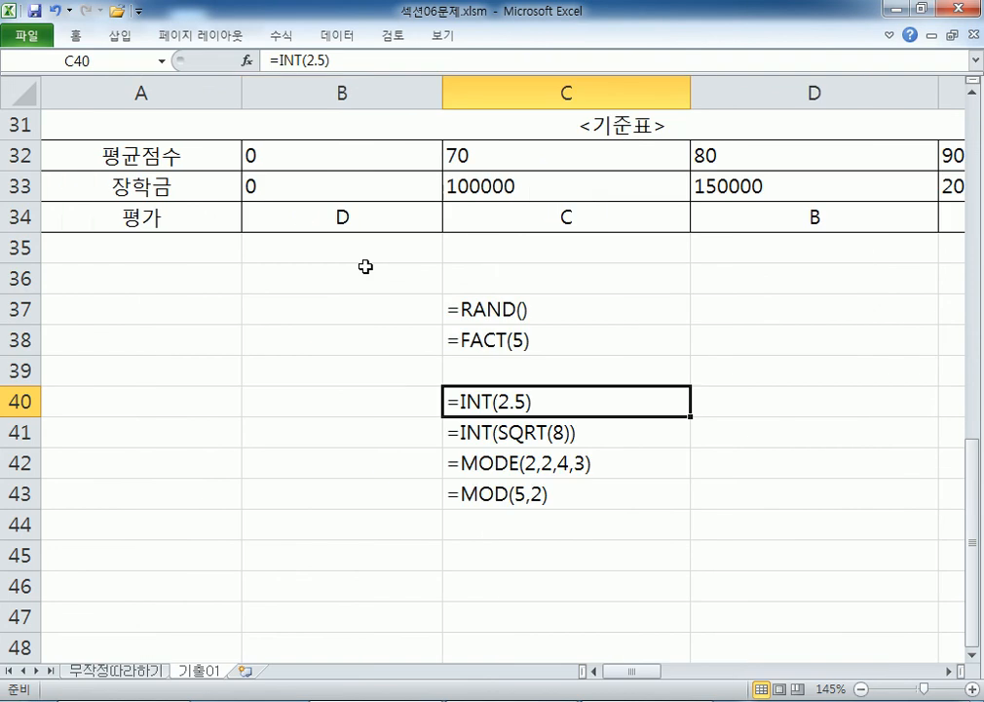
key("Down")
key("Down")
key("Down")
key("Down")
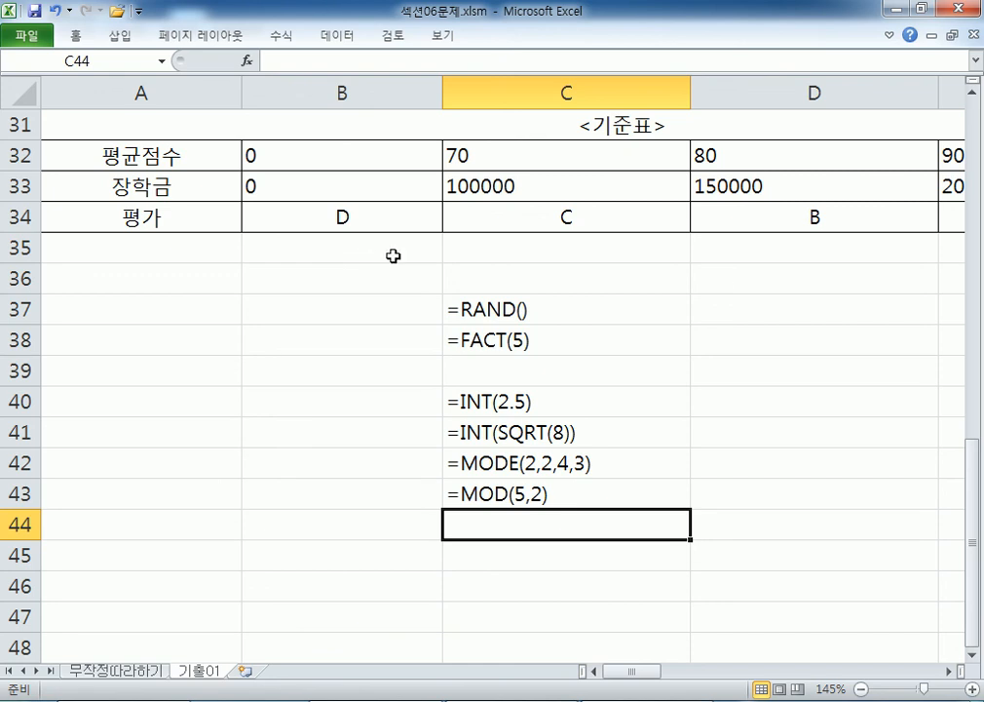
scroll(378, 319, "down", 2)
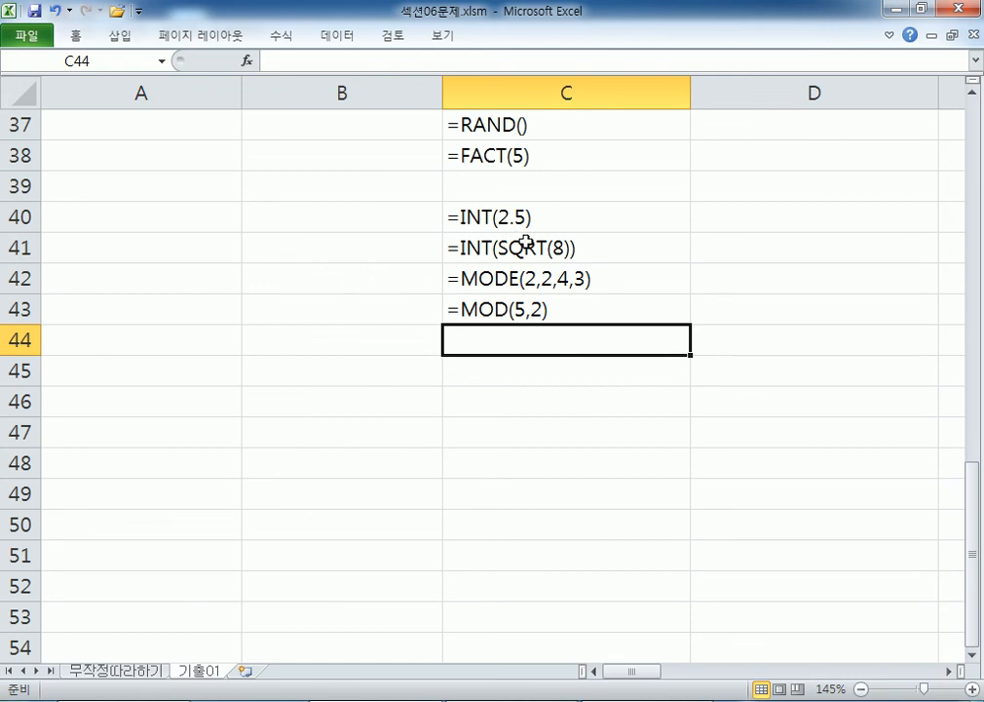
left_click(618, 283)
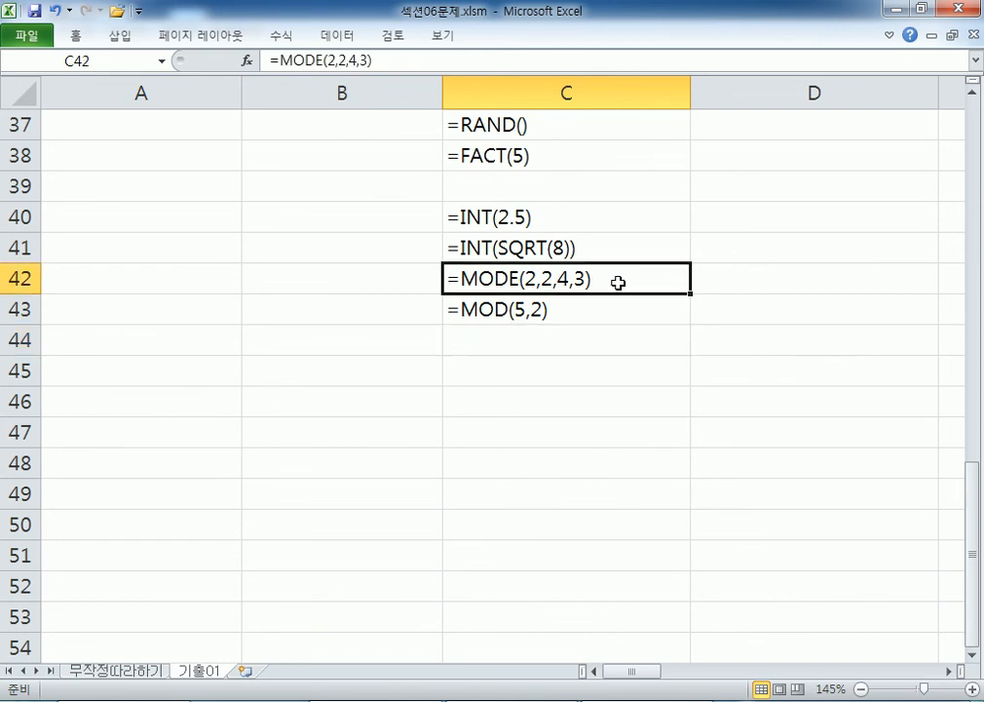
Note the results beside the formulas by entering 2 in B40, 2 in B41 and 1 in B43.
left_click(402, 223)
type("2")
key("Return")
type("2")
left_click(357, 308)
type("1")
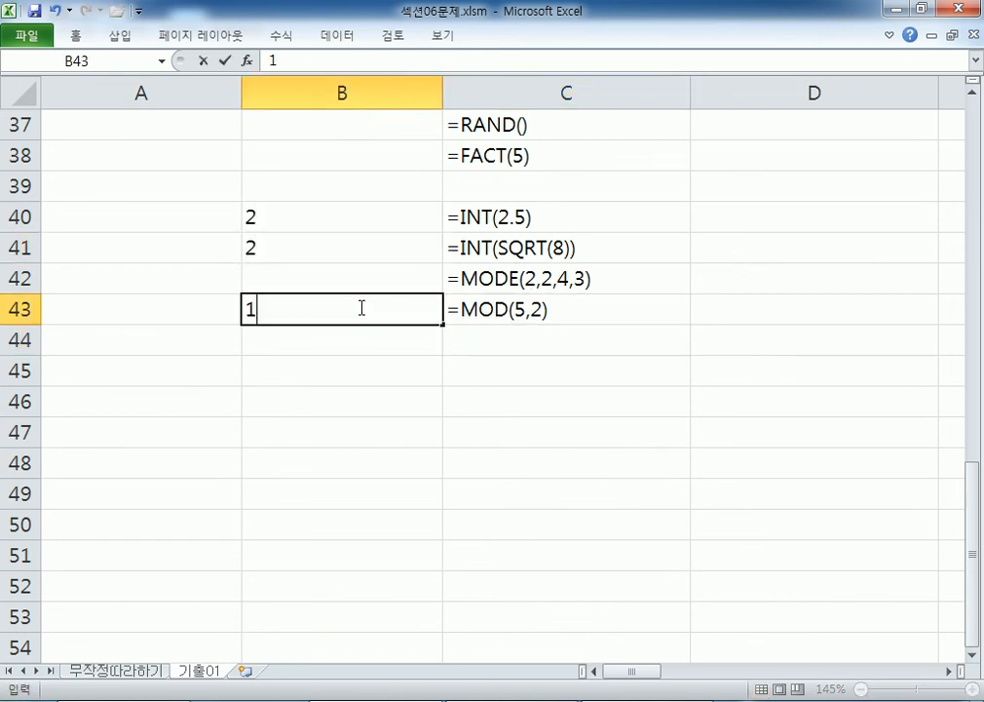
left_click(340, 345)
left_click(408, 277)
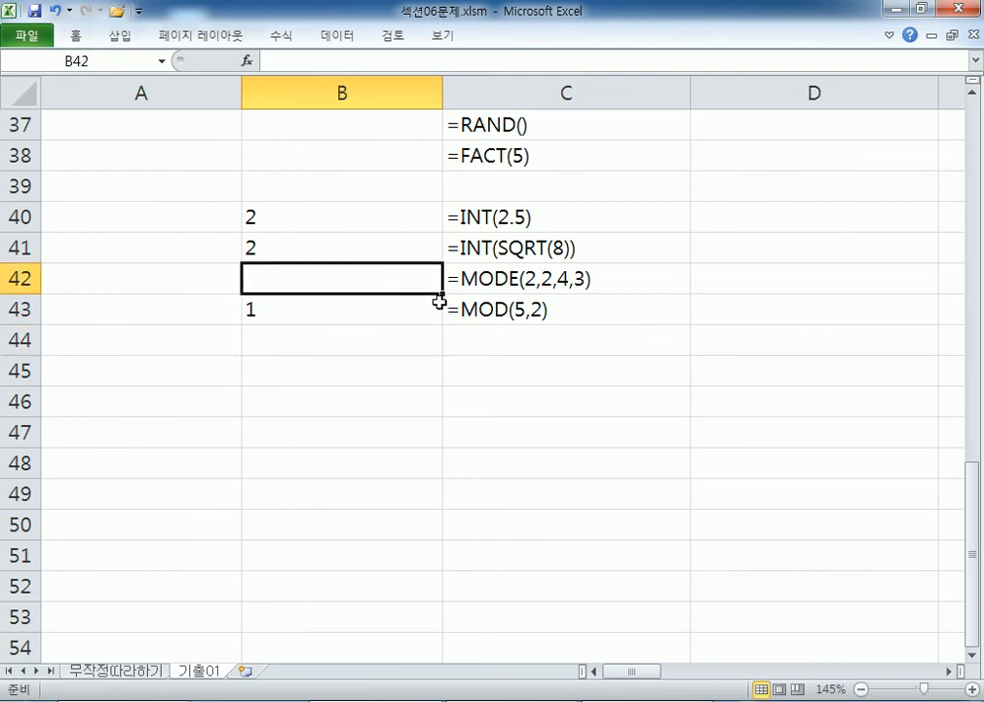
Go over the noted results in B40:B43 and return the sheet to displaying results instead of formulas.
left_click_drag(282, 222, 278, 255)
left_click(272, 281)
left_click(259, 309)
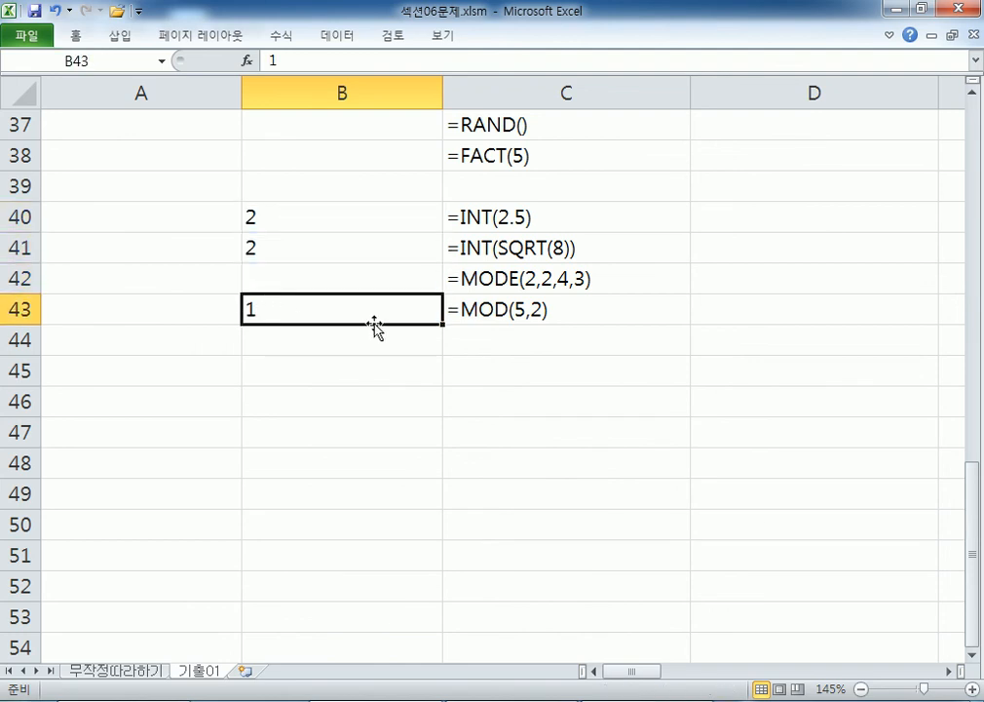
key("ctrl+grave")
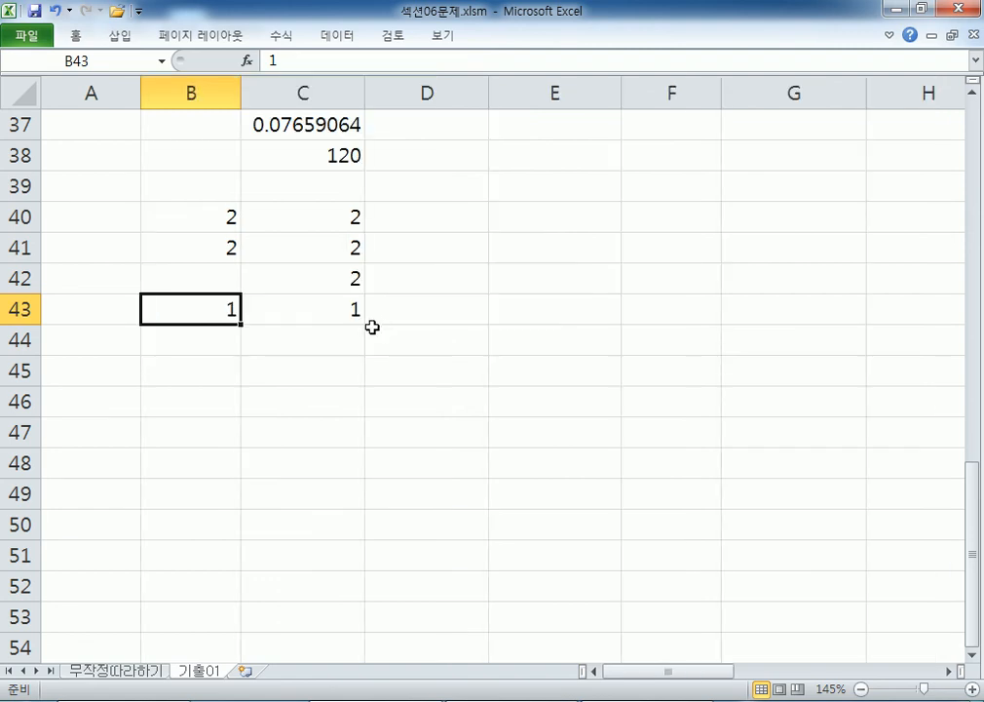
Append PI after SQRT in the 수학/삼각 함수 list in Notepad and return to Excel.
key("alt+Tab")
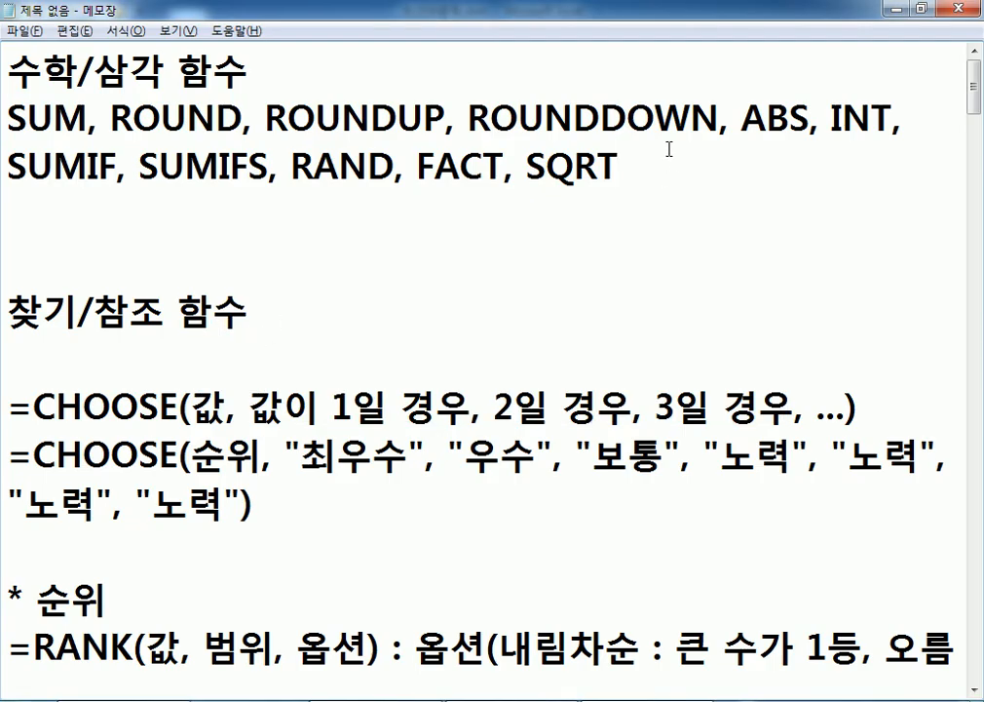
type(", PI")
key("alt+Tab")
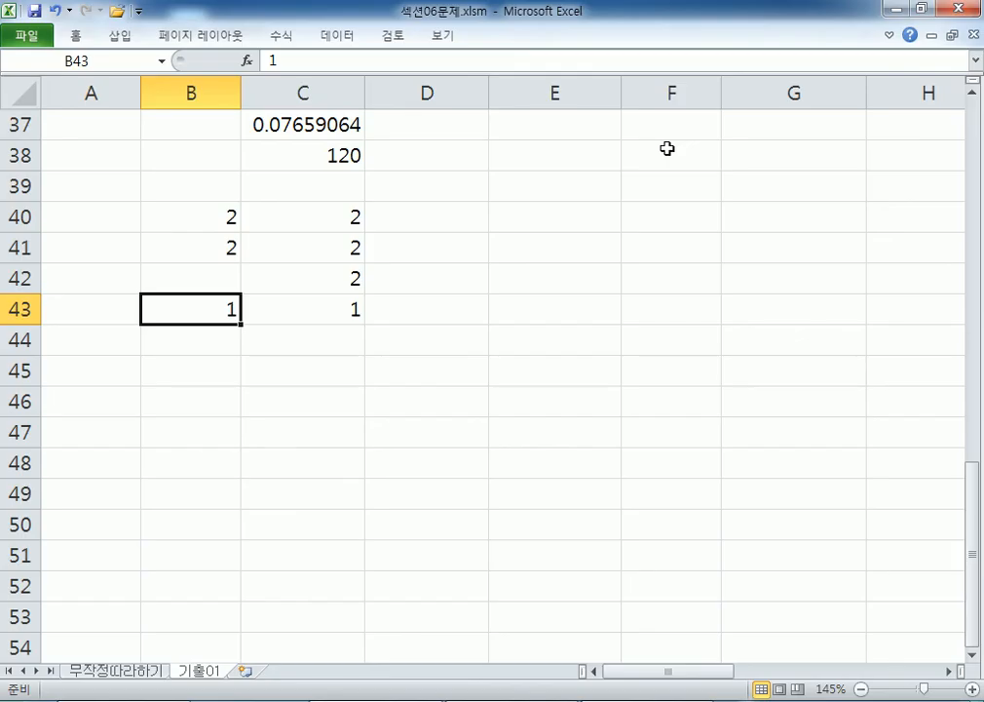
Enter the formula =PI() in cell D44 and select that cell.
key("Down")
key("Right")
key("Right")
type("=PI()")
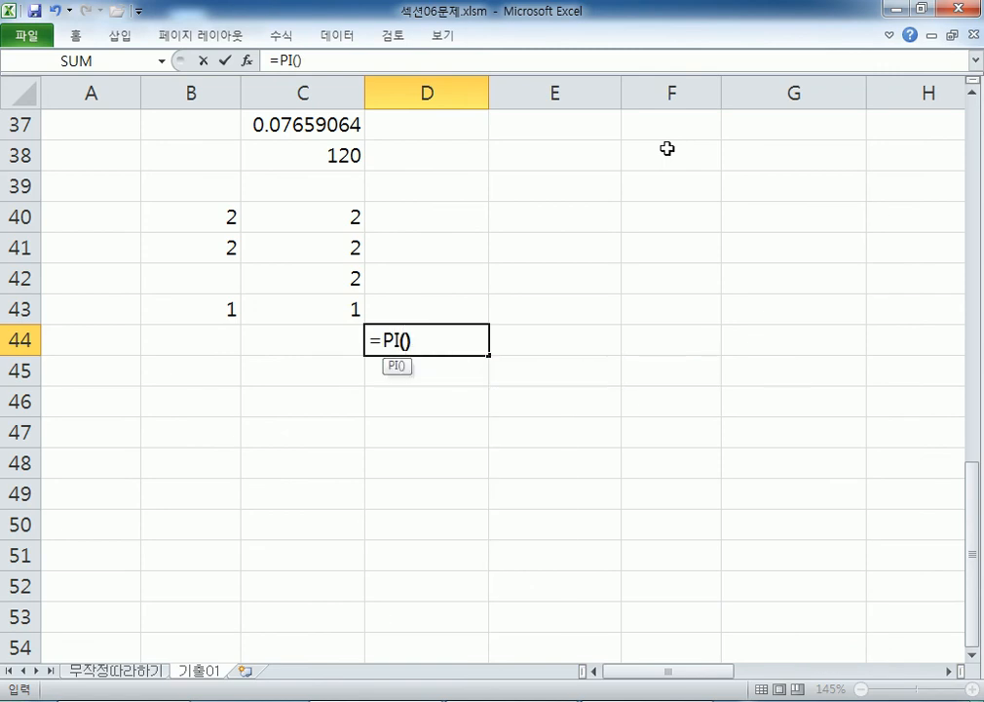
key("Return")
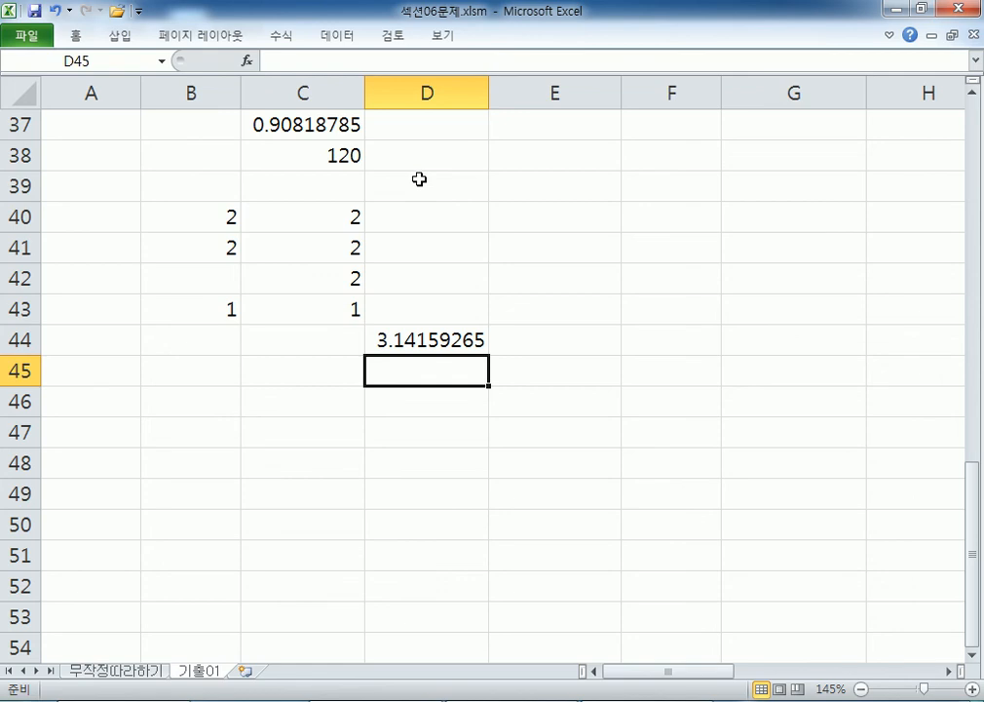
key("Up")
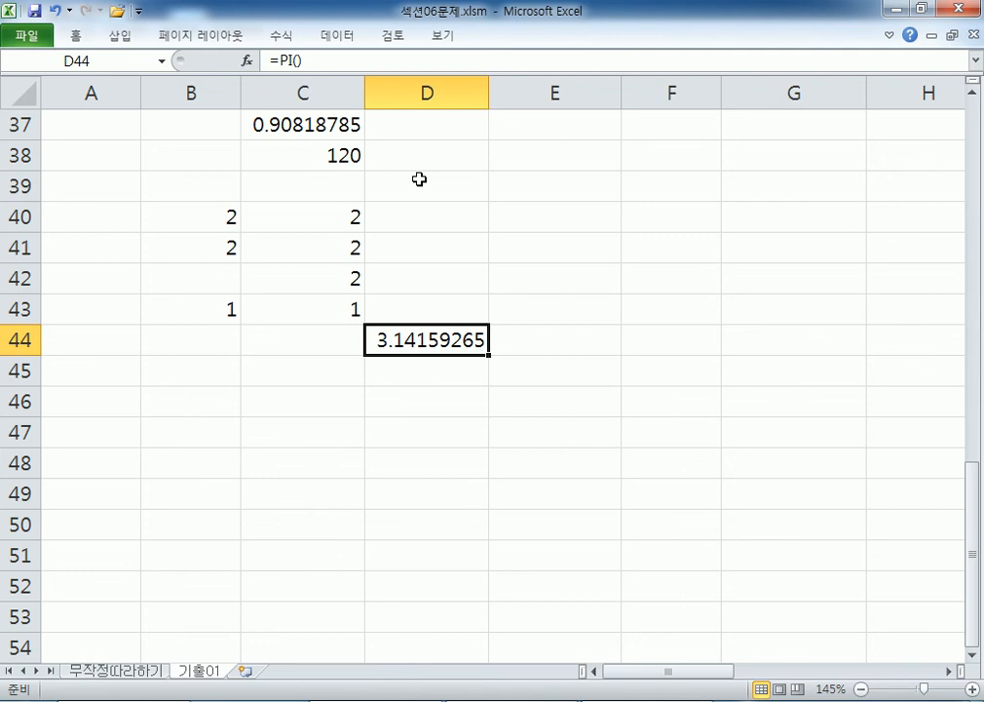
Check the formula in D44, append EXP after PI in the 수학/삼각 함수 list in Notepad, and return to Excel.
key("F2")
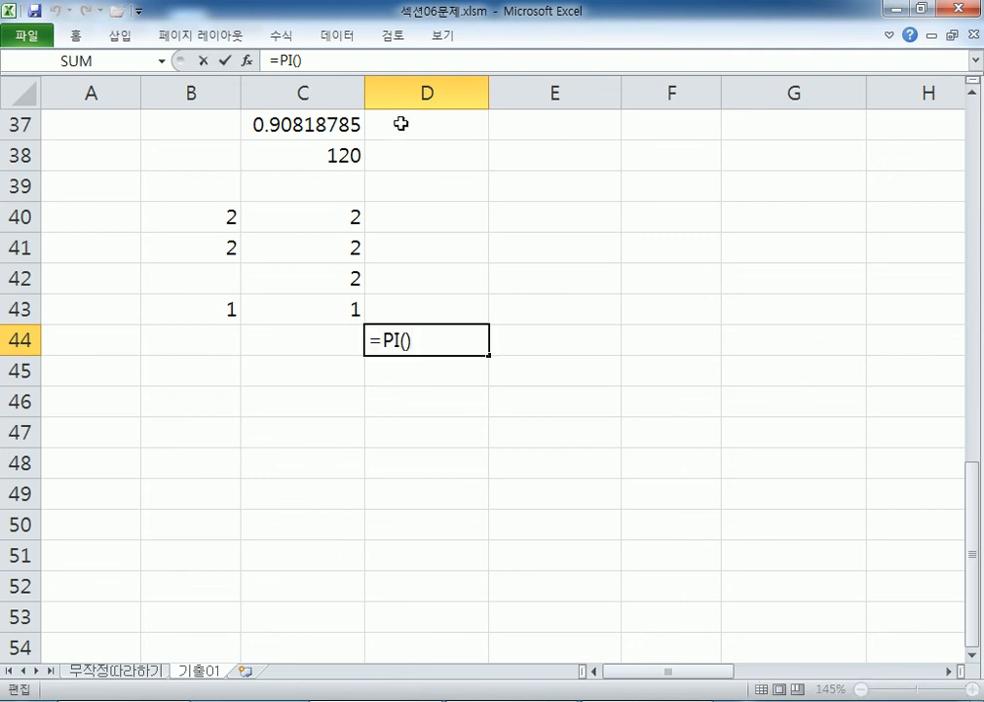
key("Escape")
key("alt+Tab")
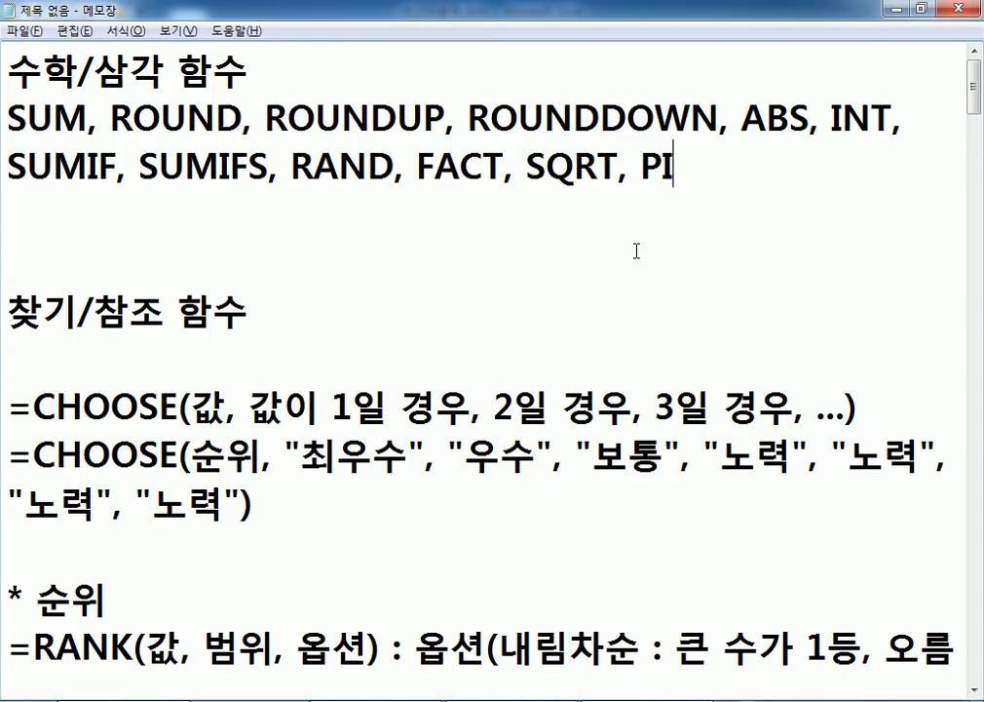
type(", EXP")
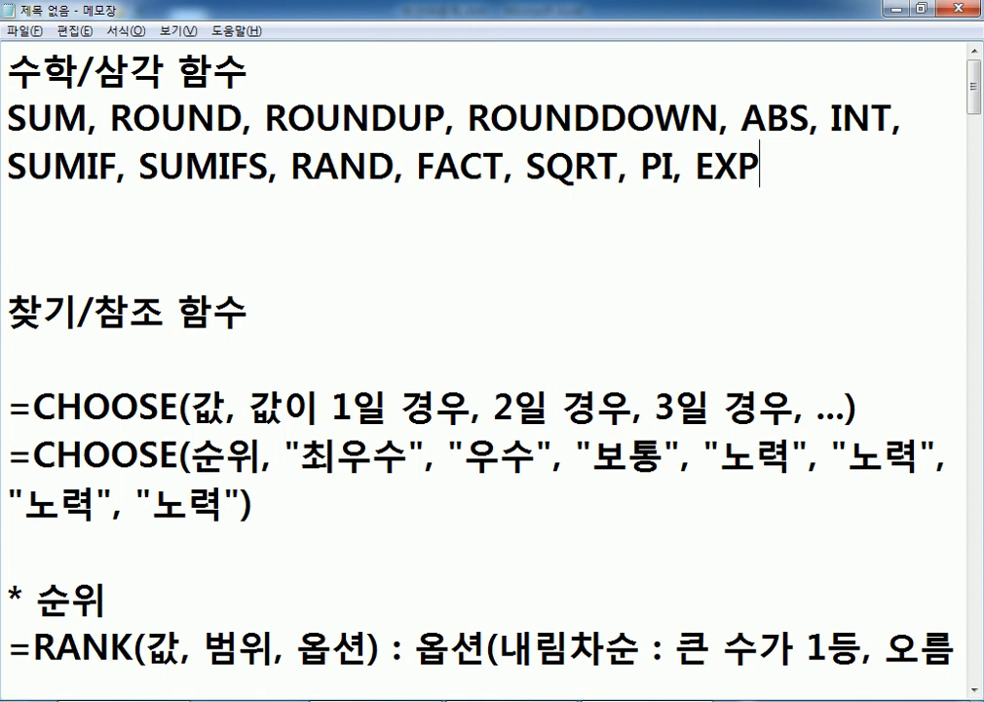
key("alt+Tab")
Enter the formula =EXP(2) in cell D43 and select that cell.
key("Up")
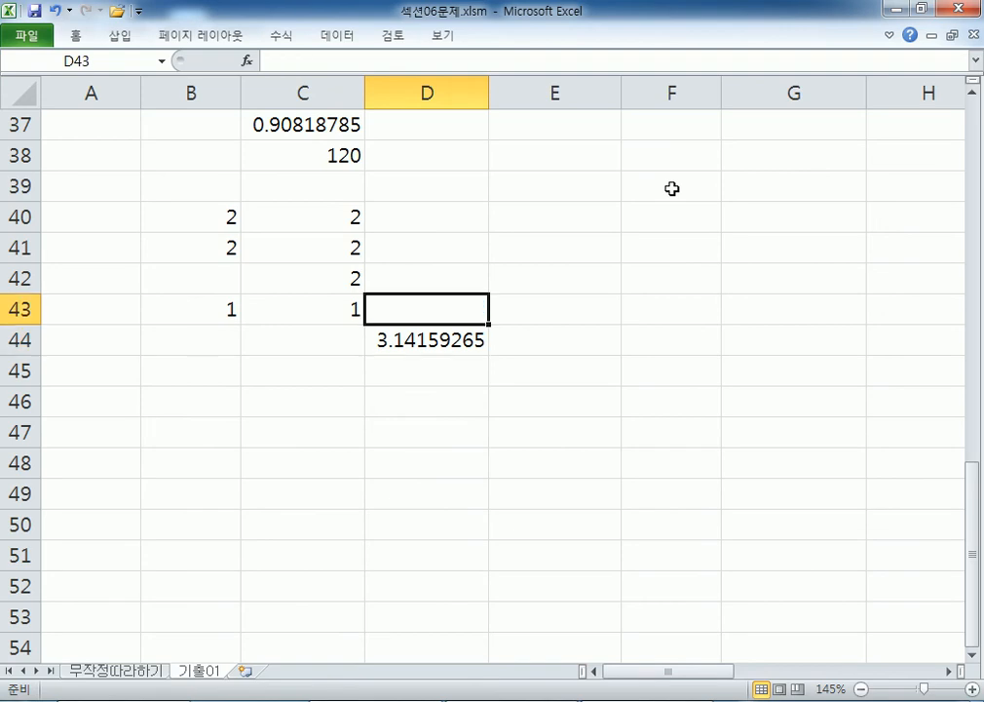
type("=EXP()")
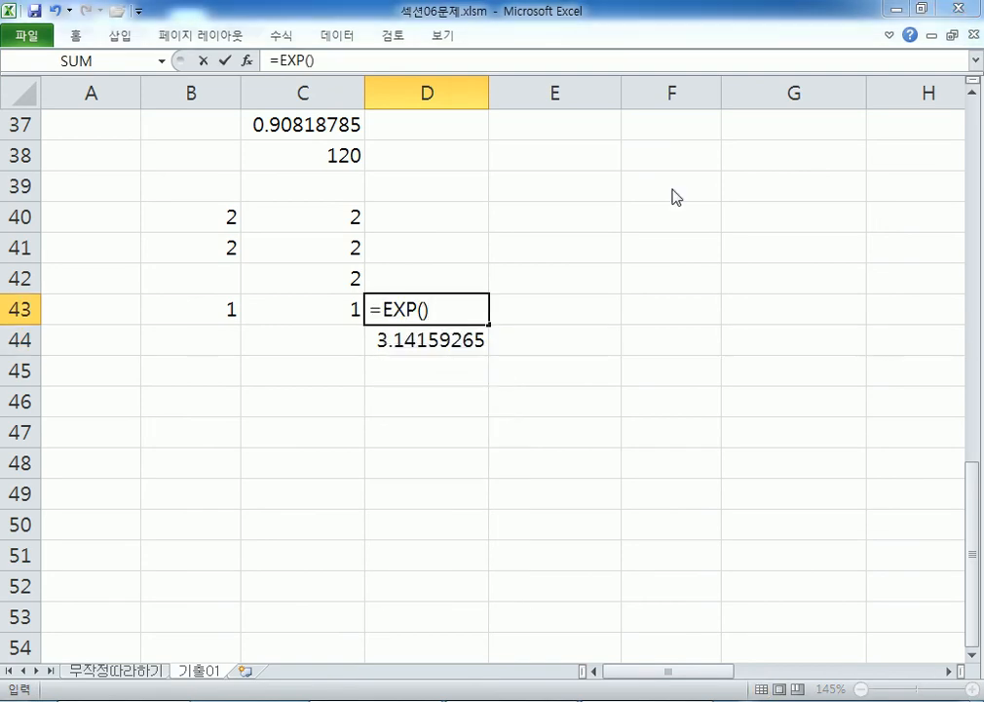
key("Return")
key("Return")
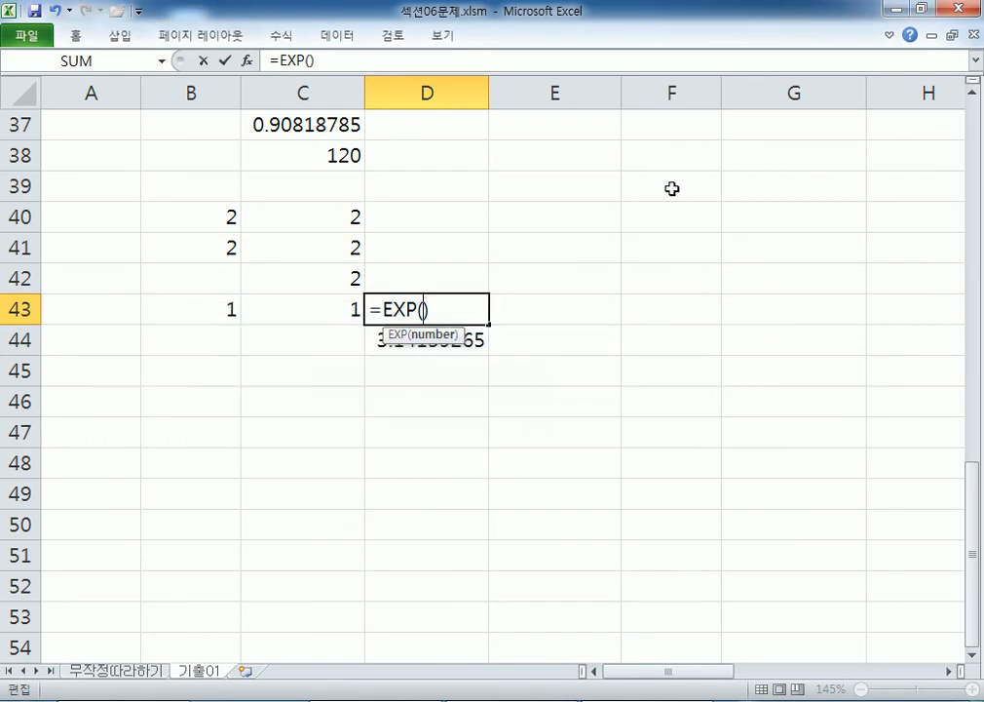
type("2")
key("Return")
key("Up")
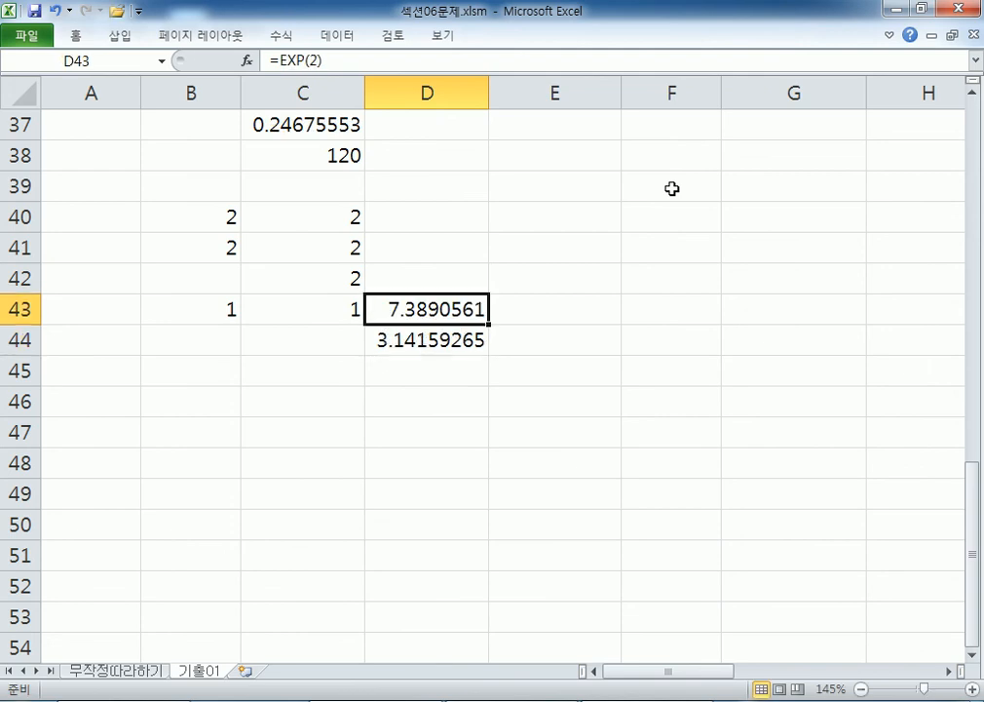
Change the EXP argument in D43 to 0.
key("F2")
key("Left")
key("Left")
key("Delete")
type("0")
key("Return")
key("Up")
Change the formula in D43 to =EXP(1) and reselect the cell.
key("F2")
key("Left")
key("Left")
key("Delete")
type("1")
key("Return")
key("Up")
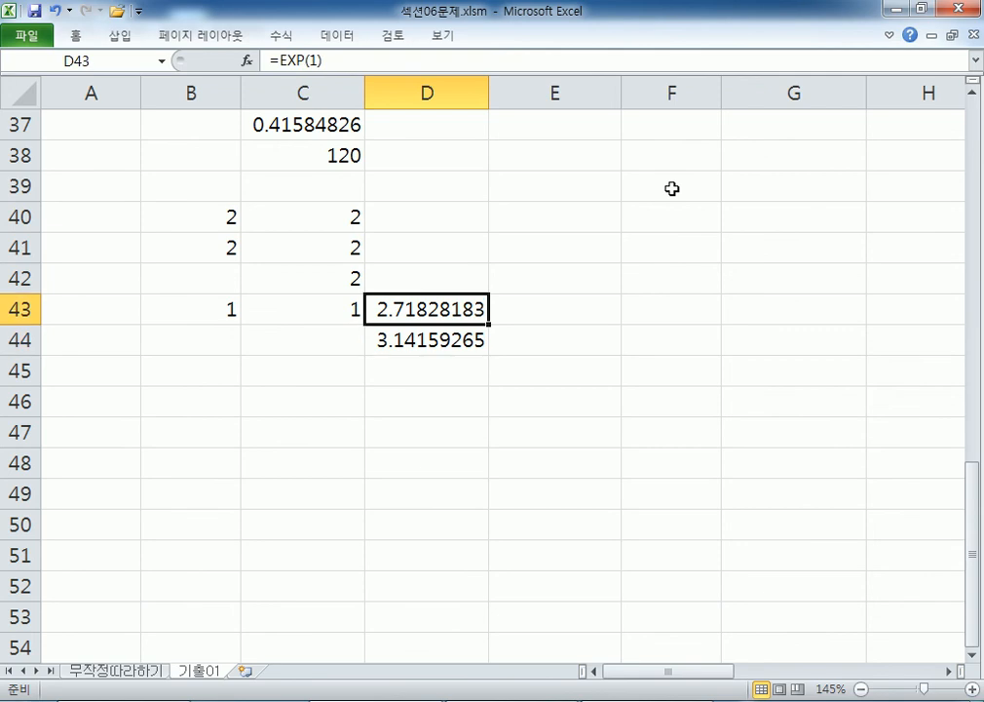
Append POWER and a comma after EXP in the 수학/삼각 함수 list in Notepad and return to Excel.
key("F2")
key("Escape")
key("alt+Tab")
type(",")
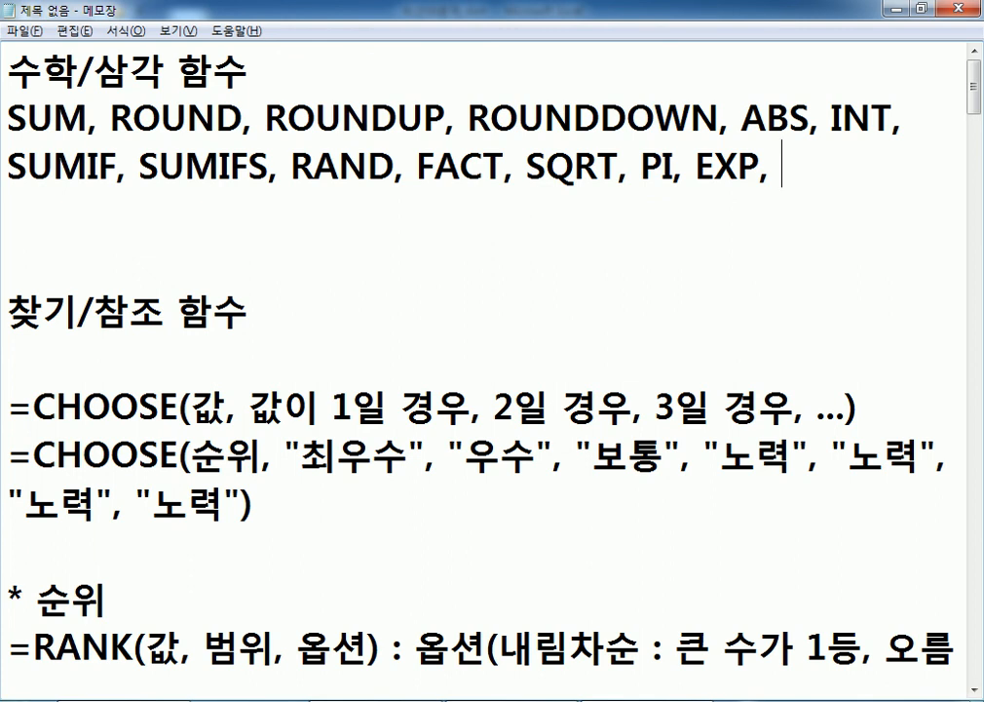
type("POWERM")
key("BackSpace")
type(",")
key("alt+Tab")
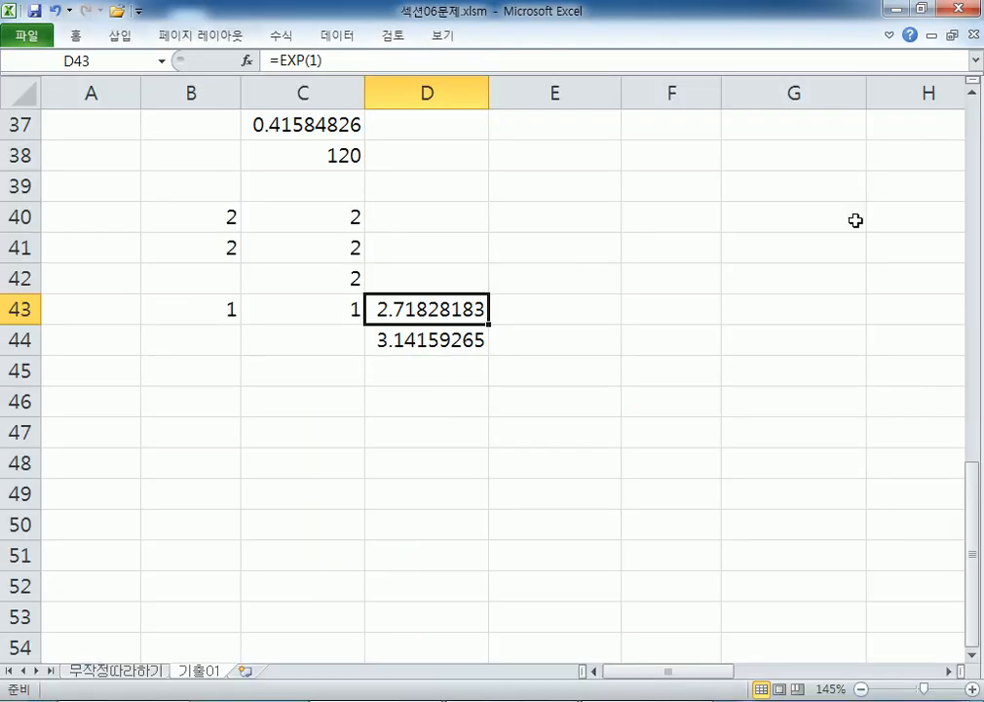
Write the formula =2^3 in cell E40 and point out its caret operator.
left_click(553, 214)
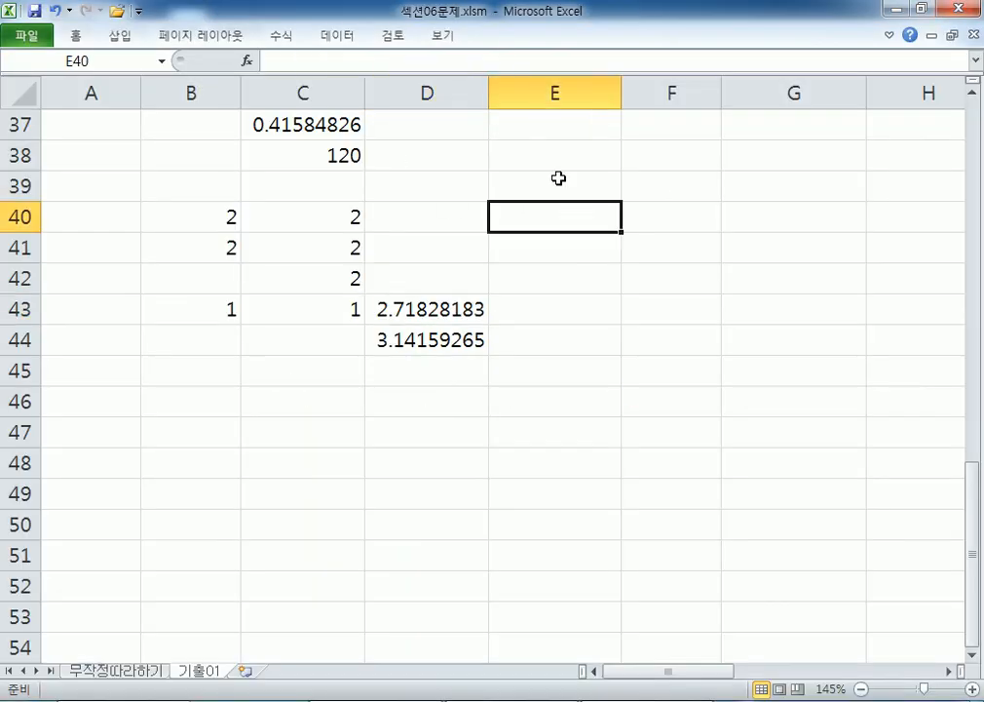
type("=2^3")
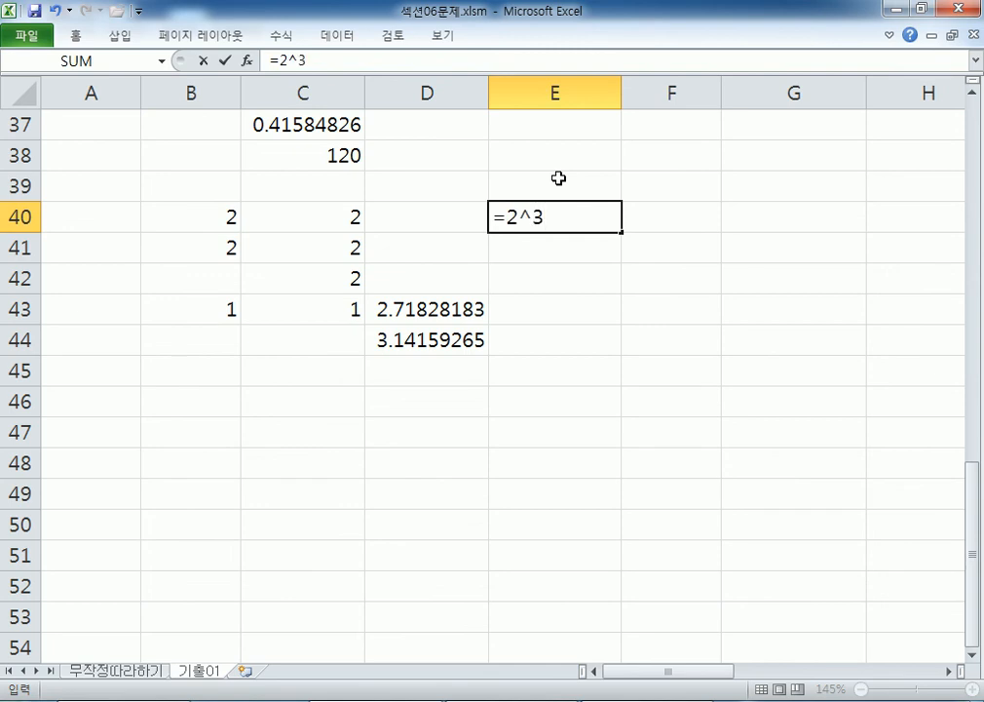
left_click_drag(517, 216, 532, 216)
Open Paint (그림판) and handwrite 2 with a superscript 3 followed by an equals sign on the canvas.
left_click(27, 700)
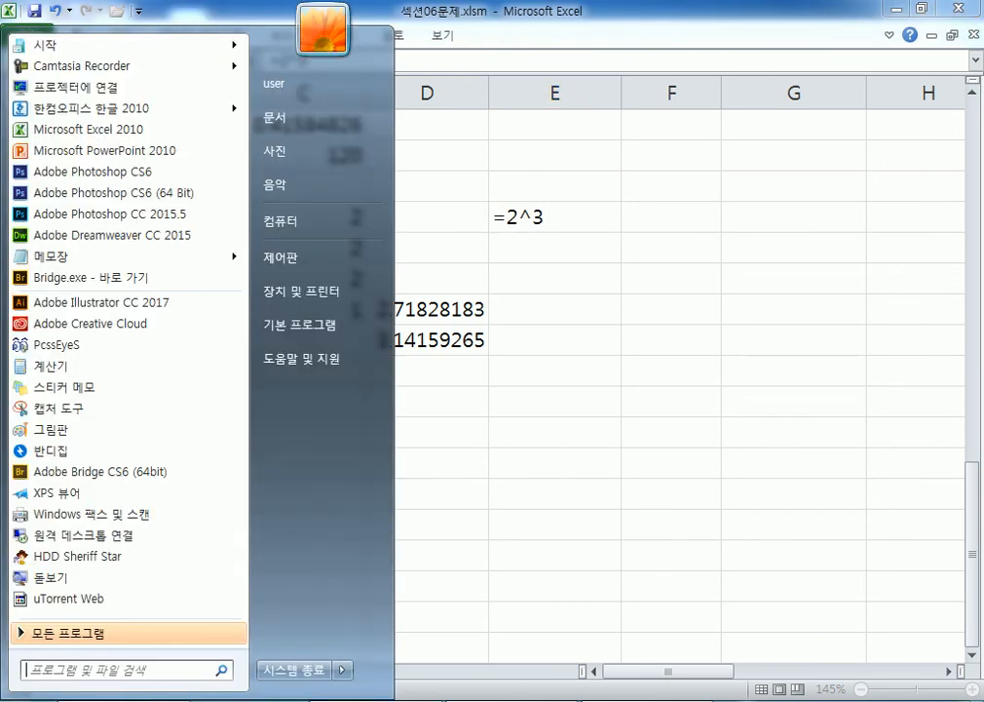
left_click(68, 432)
mouse_move(204, 354)
left_mouse_down()
mouse_move(196, 435)
mouse_move(302, 429)
left_mouse_up()
left_click_drag(286, 289, 284, 335)
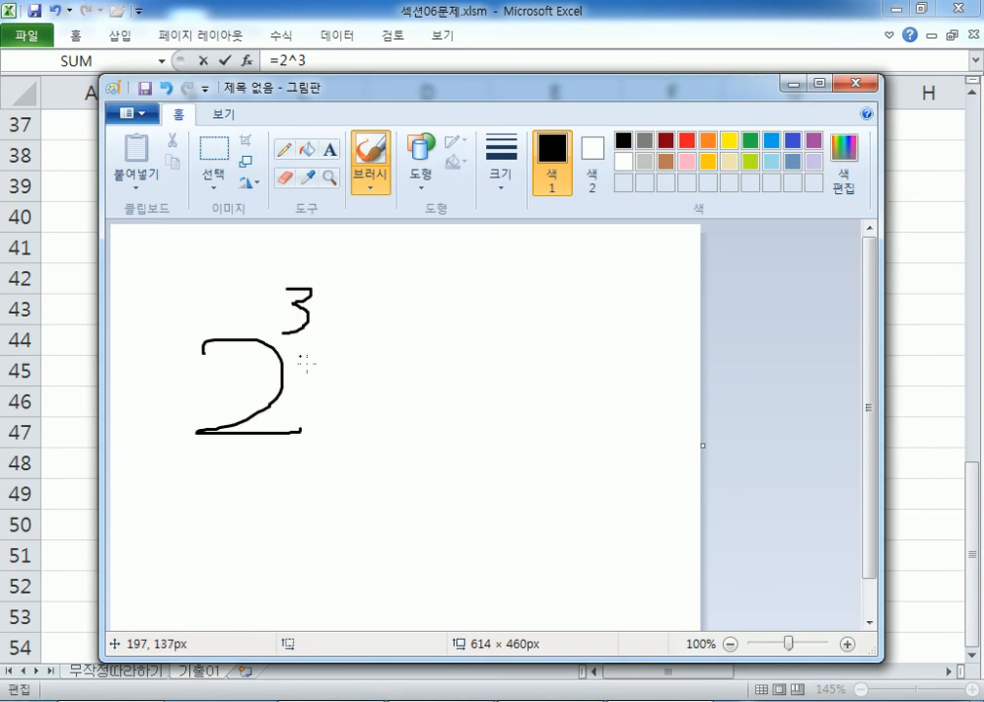
mouse_move(346, 395)
left_mouse_down()
mouse_move(397, 395)
mouse_move(408, 414)
left_mouse_up()
Return to Excel, confirm the formula =2^3 in E40 and recheck it.
key("alt+Tab")
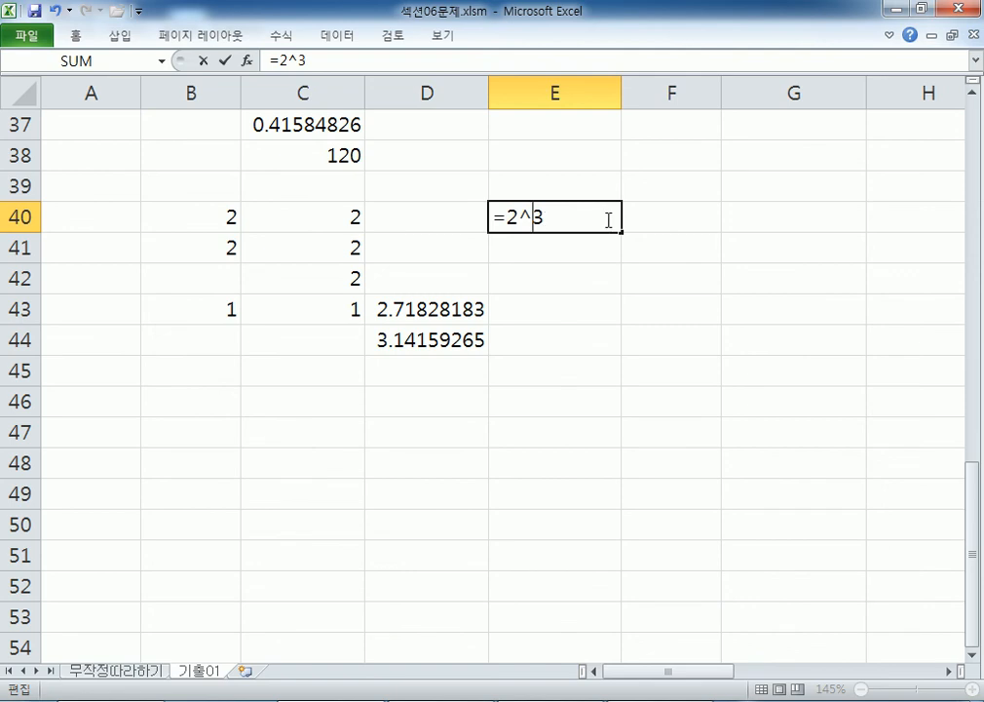
key("Return")
left_click(552, 217)
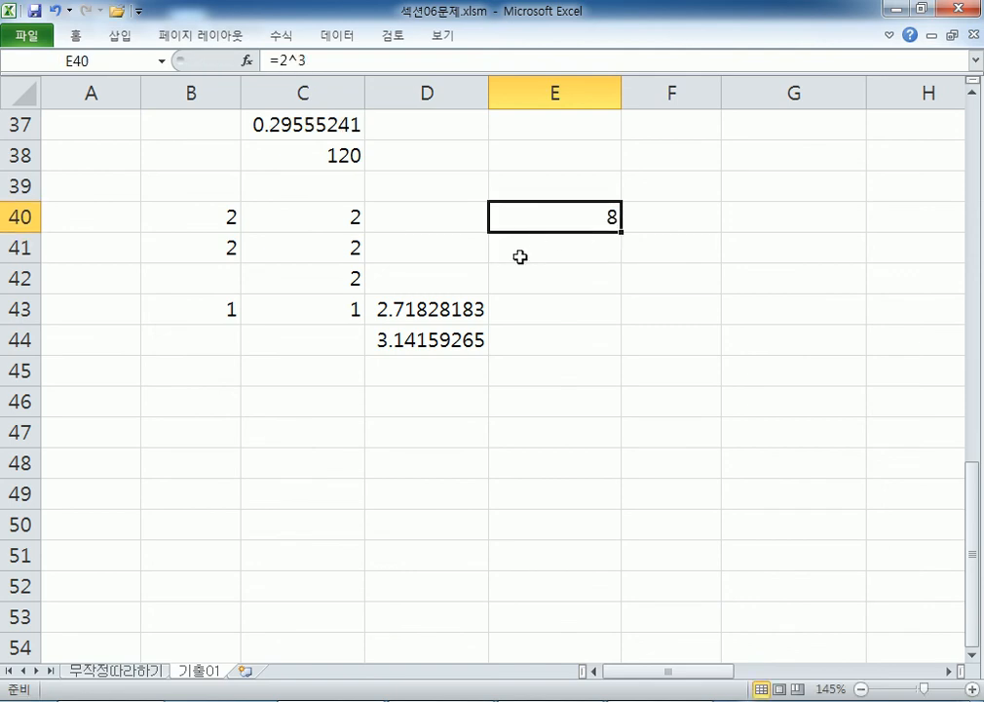
left_click(520, 256)
double_click(529, 217)
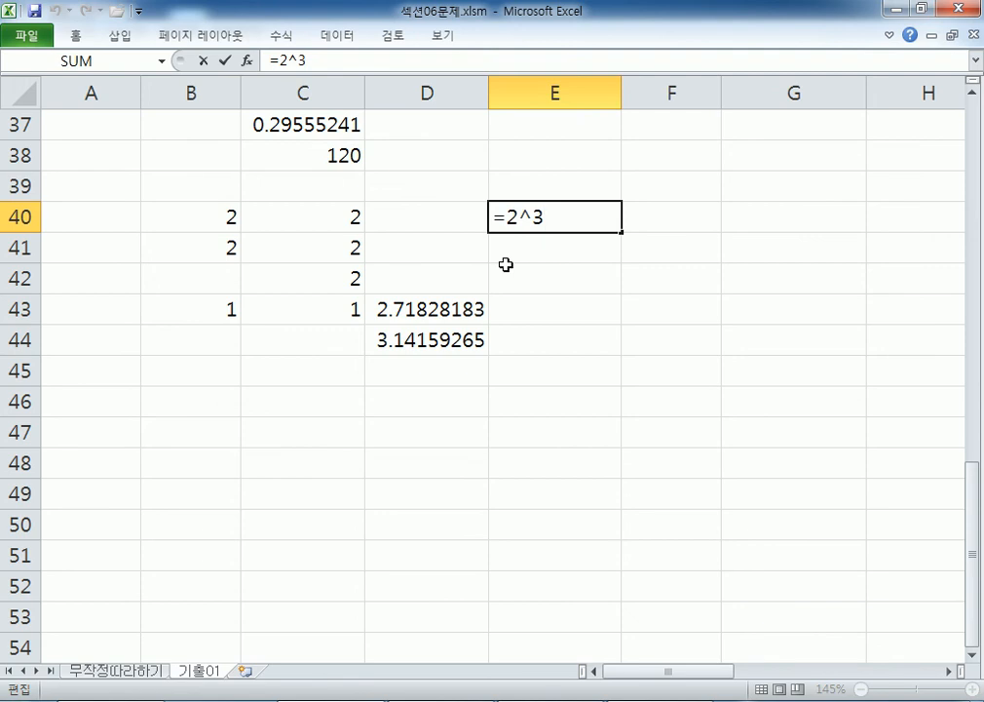
key("Return")
Enter the formula =POWER(2,3) in cell E41.
type("=PO")
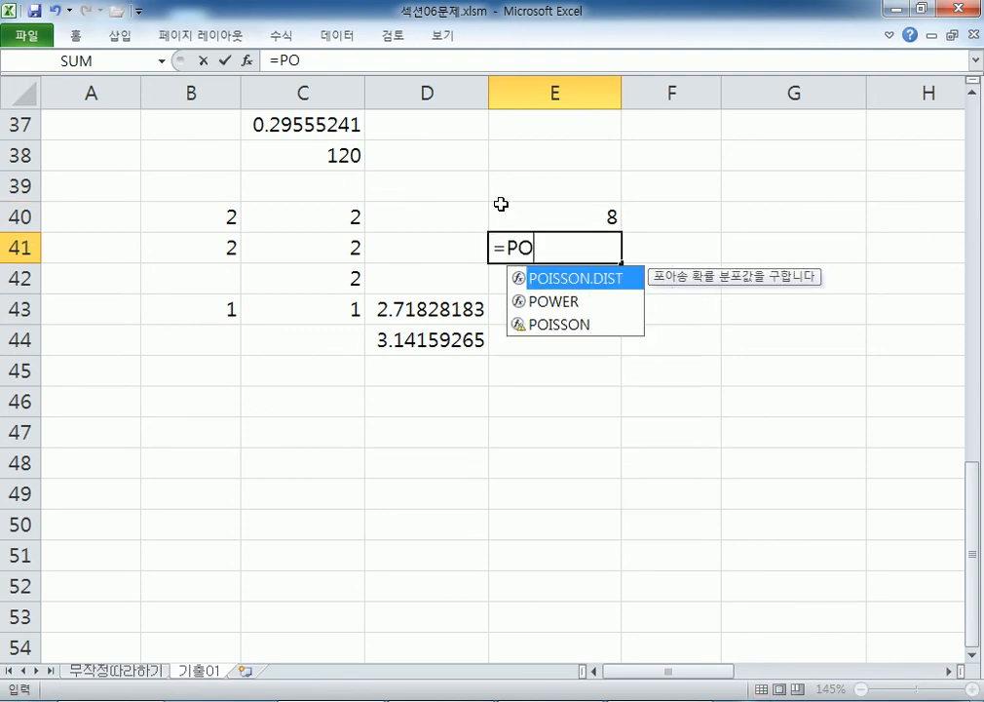
type("WER(2,3)")
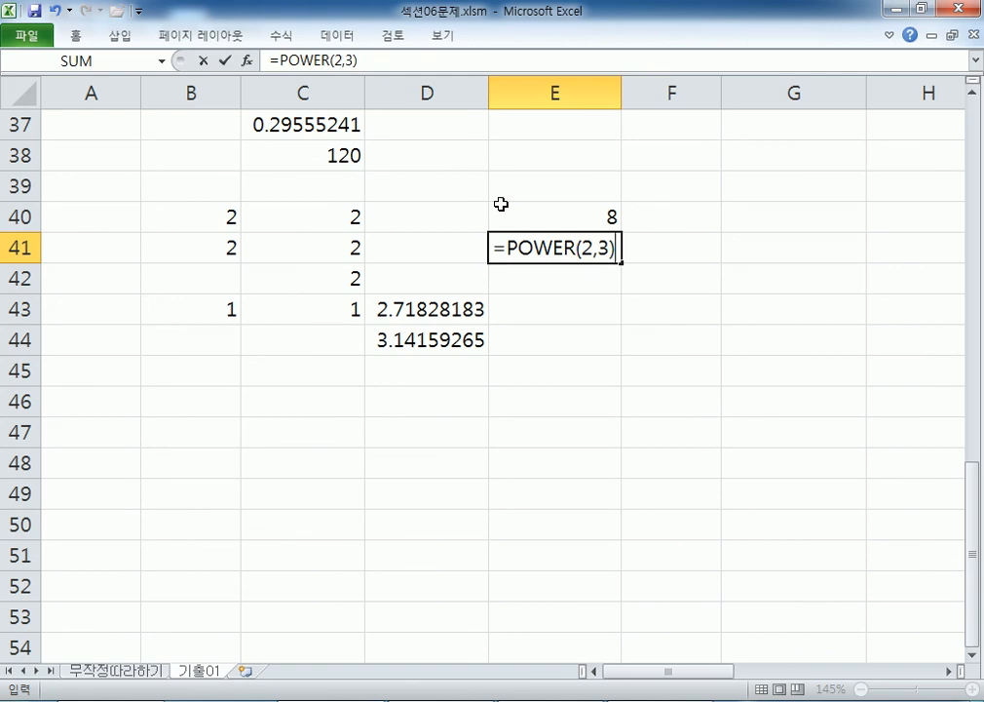
key("Return")
Compare the formulas in E41 and E40 by showing each one in its cell without changing it.
key("Up")
key("F2")
key("Escape")
key("Up")
key("F2")
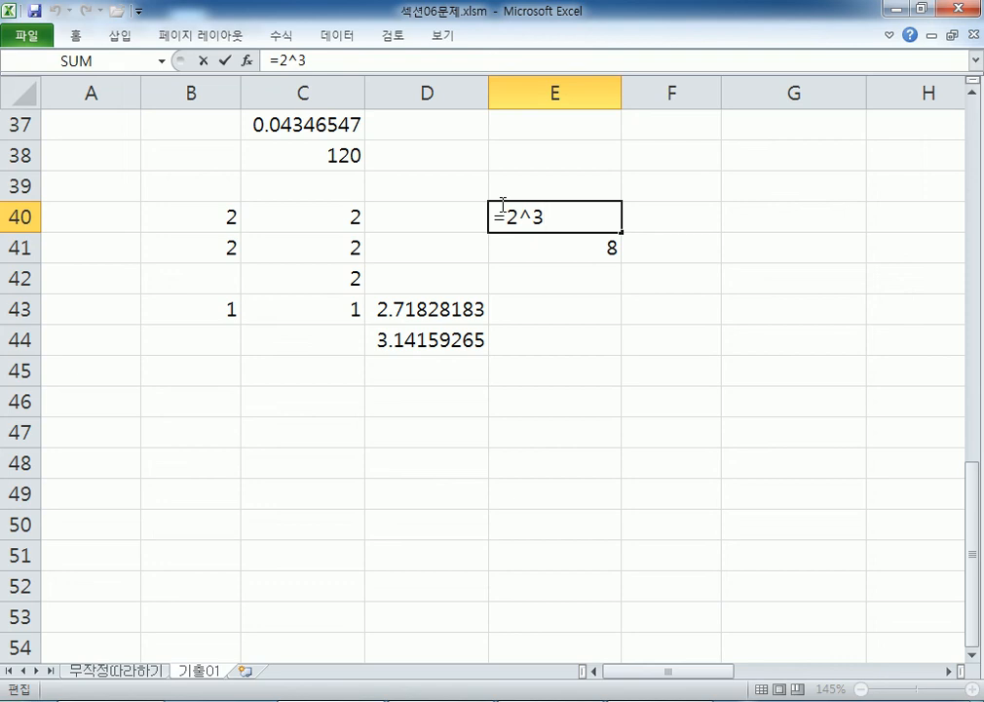
key("Escape")
key("Down")
key("Down")
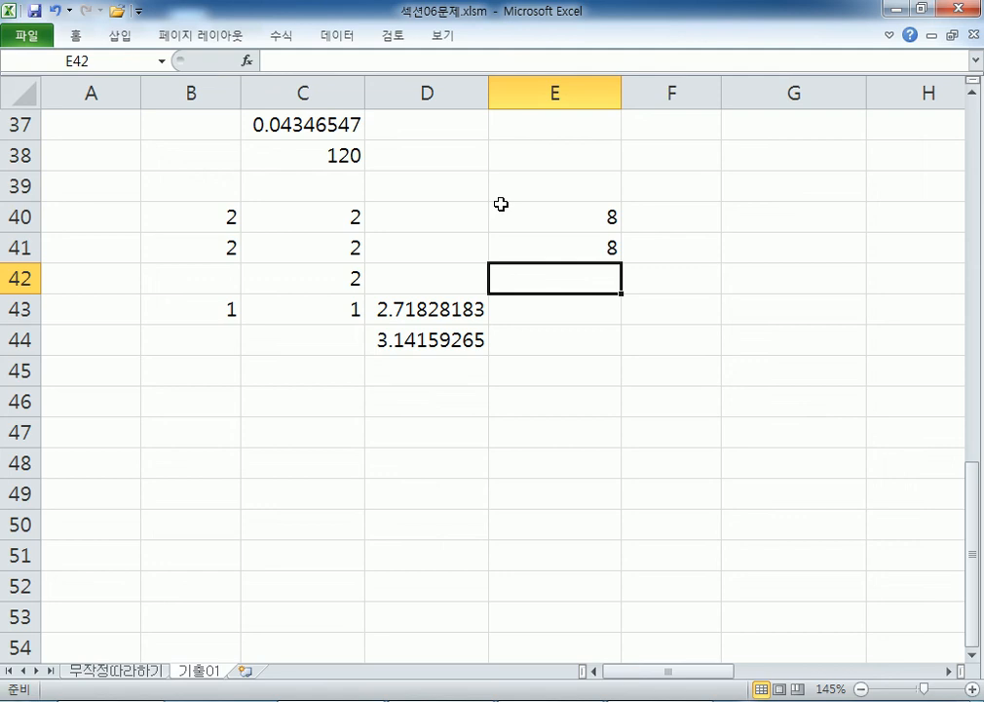
key("Up")
key("F2")
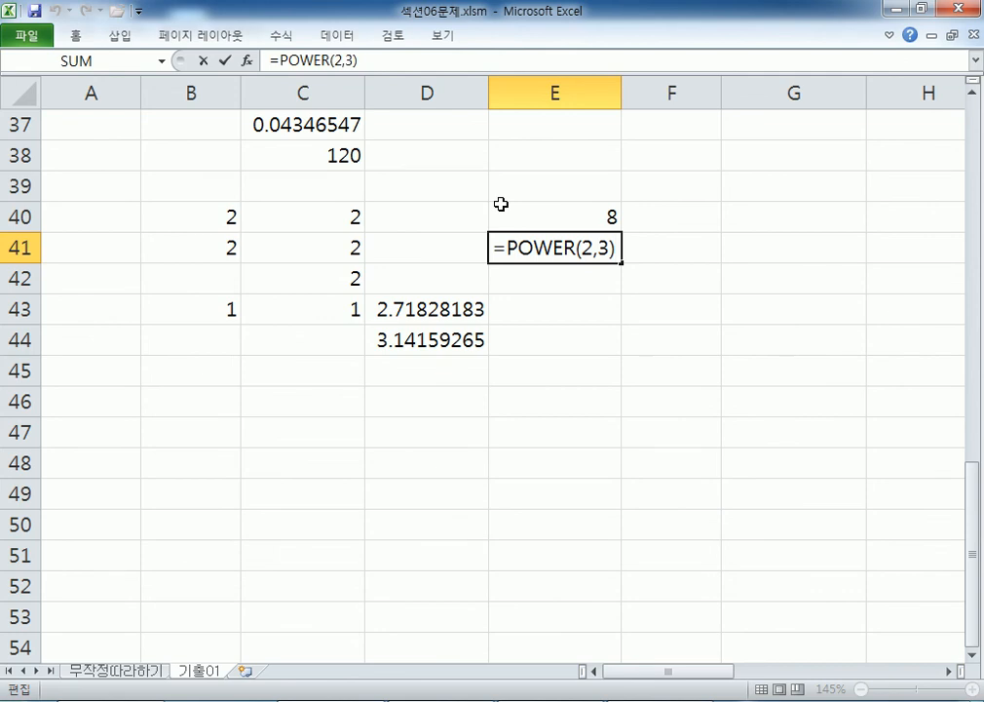
left_click(501, 204)
key("F2")
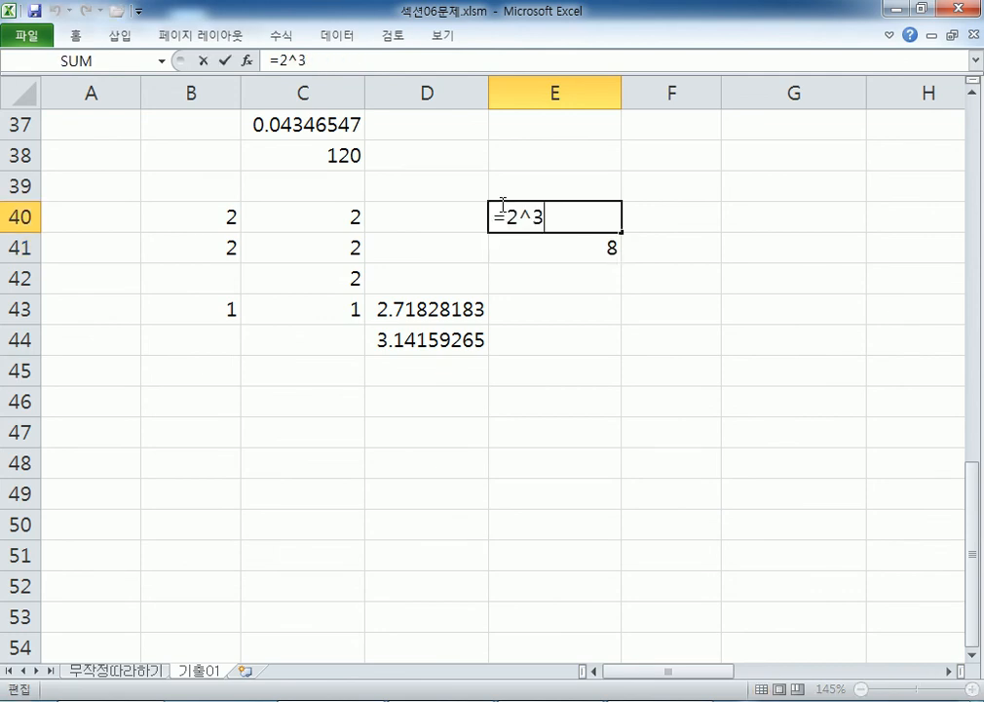
key("Escape")
Switch to Paint and close it without saving the handwritten drawing.
key("alt+Tab")
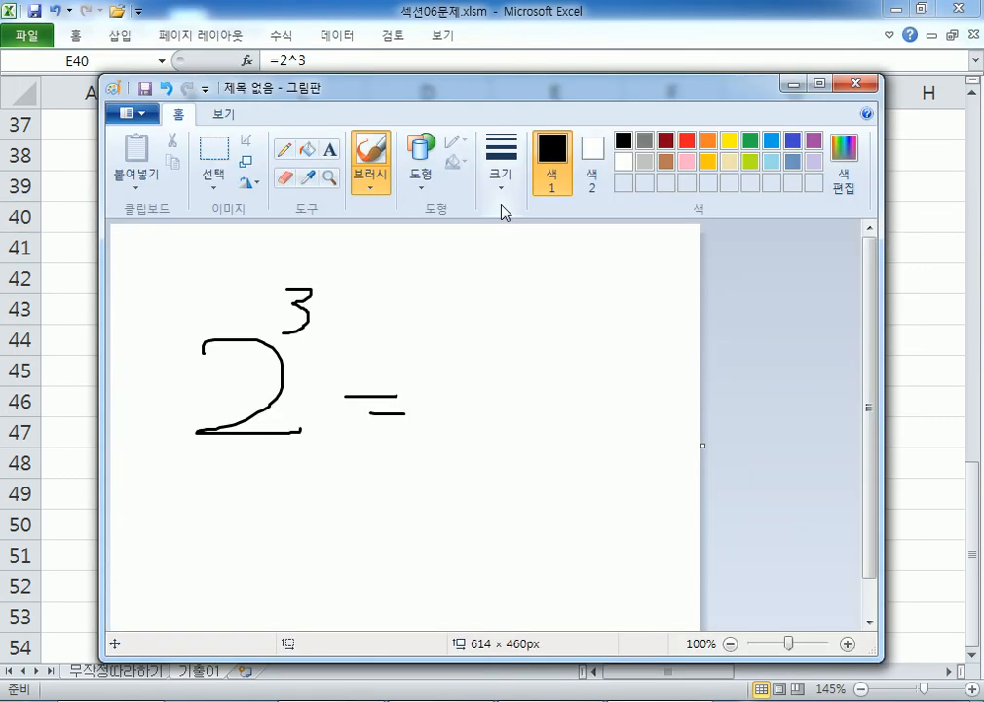
left_click(855, 84)
left_click(517, 379)
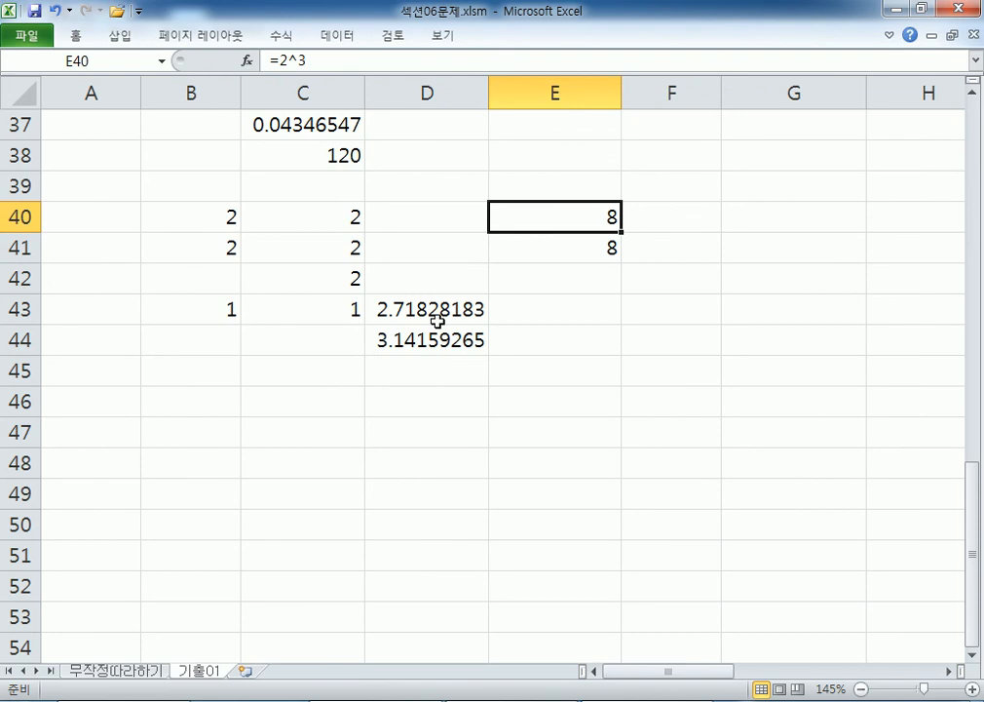
Add TRUNC on a new line after POWER in the Notepad function list and return to Excel.
key("alt+Tab")
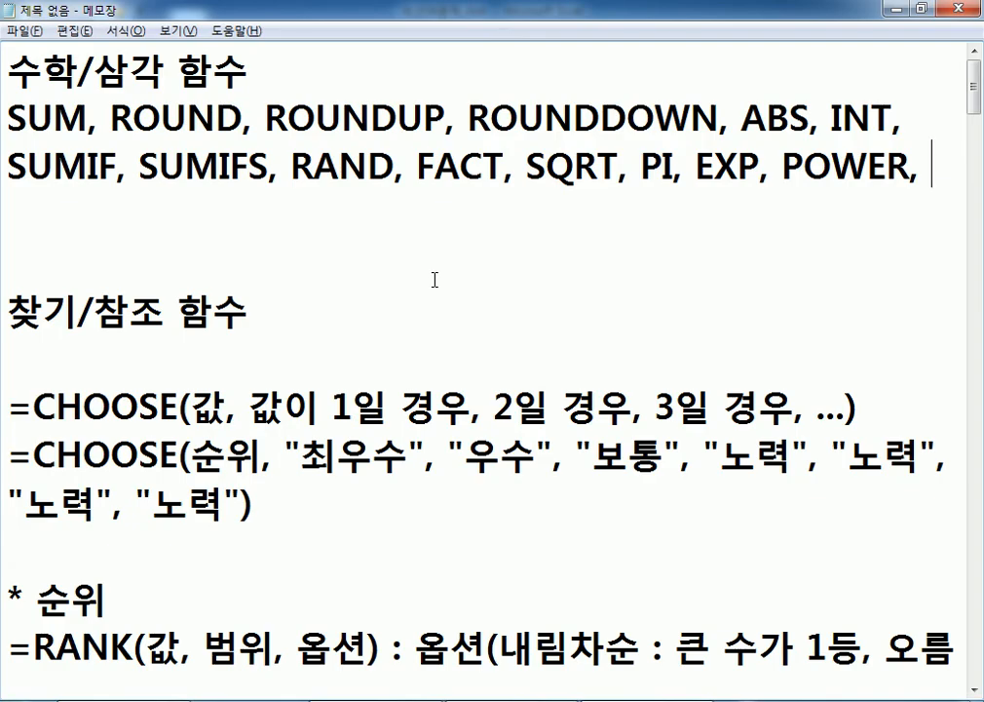
key("Return")
type("TRUNC")
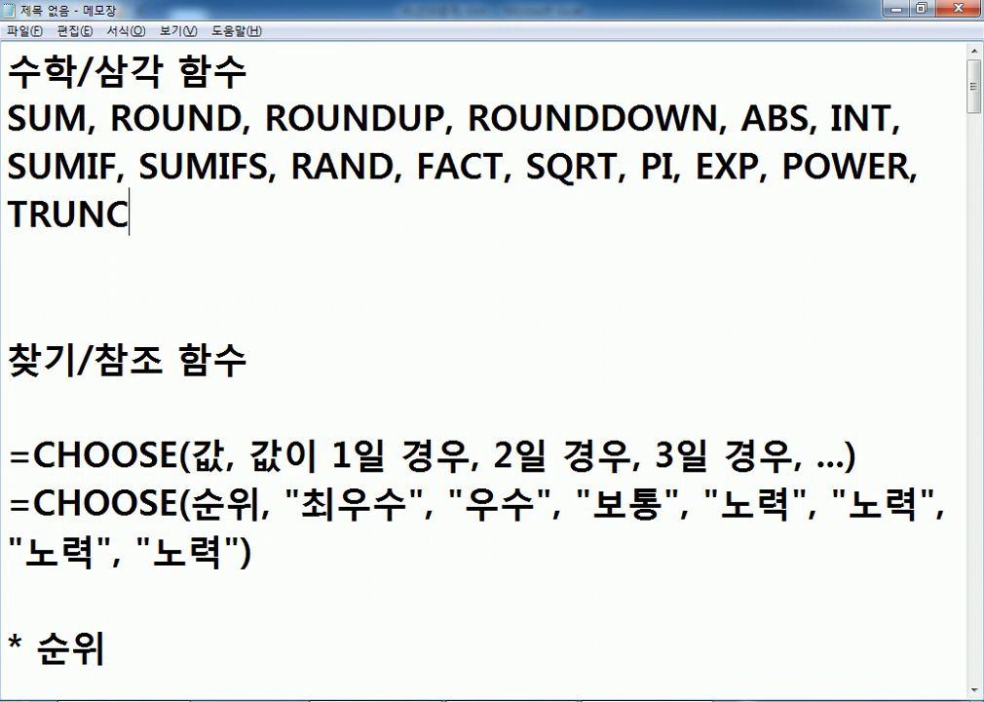
key("alt+Tab")
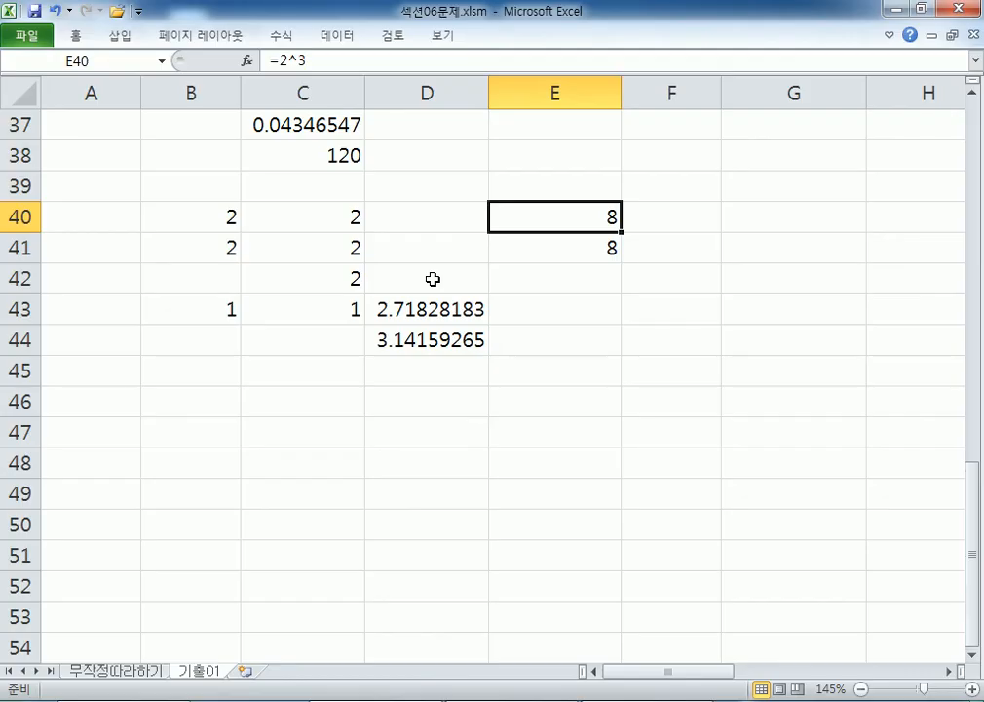
Enter =INT(5.5) in cell D47 and convert it to displayed text with a leading apostrophe.
scroll(441, 315, "down", 2)
left_click(409, 235)
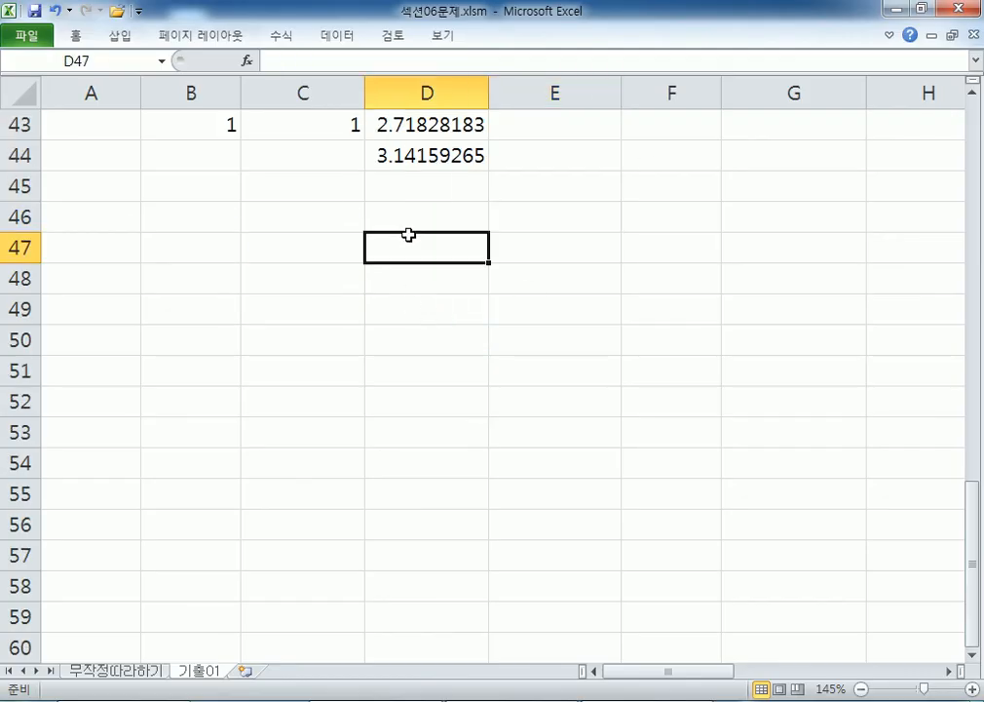
type("=INT(5.5)")
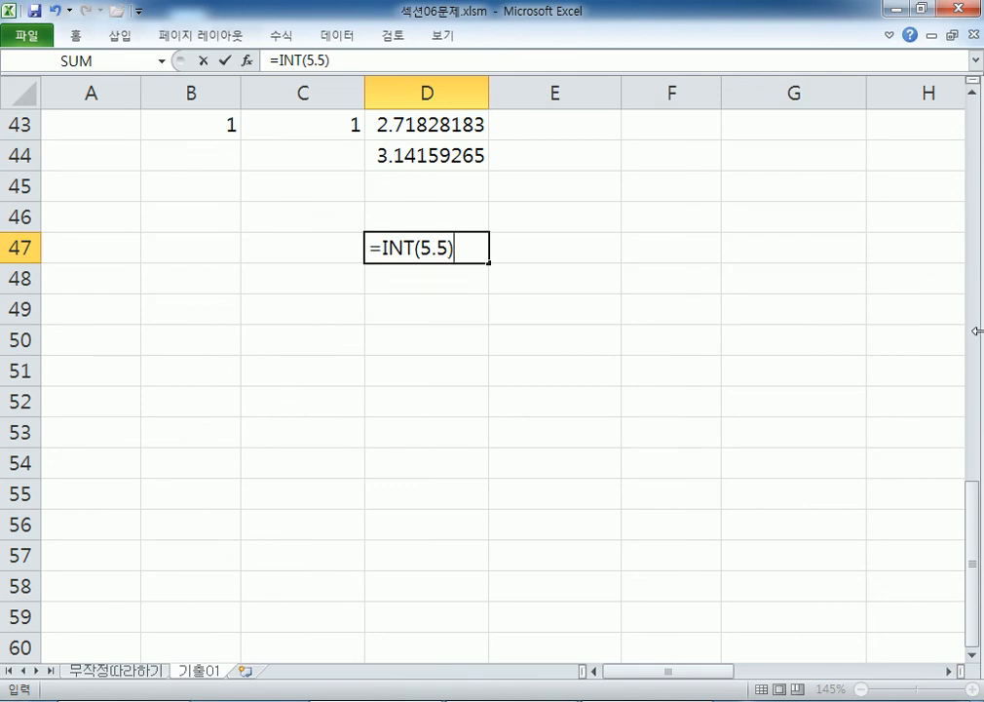
key("Return")
key("Up")
key("F2")
key("Home")
type("'")
key("Return")
Enter =INT(-5.5) in cell D48 and convert it to displayed text with a leading apostrophe.
type("=IN")
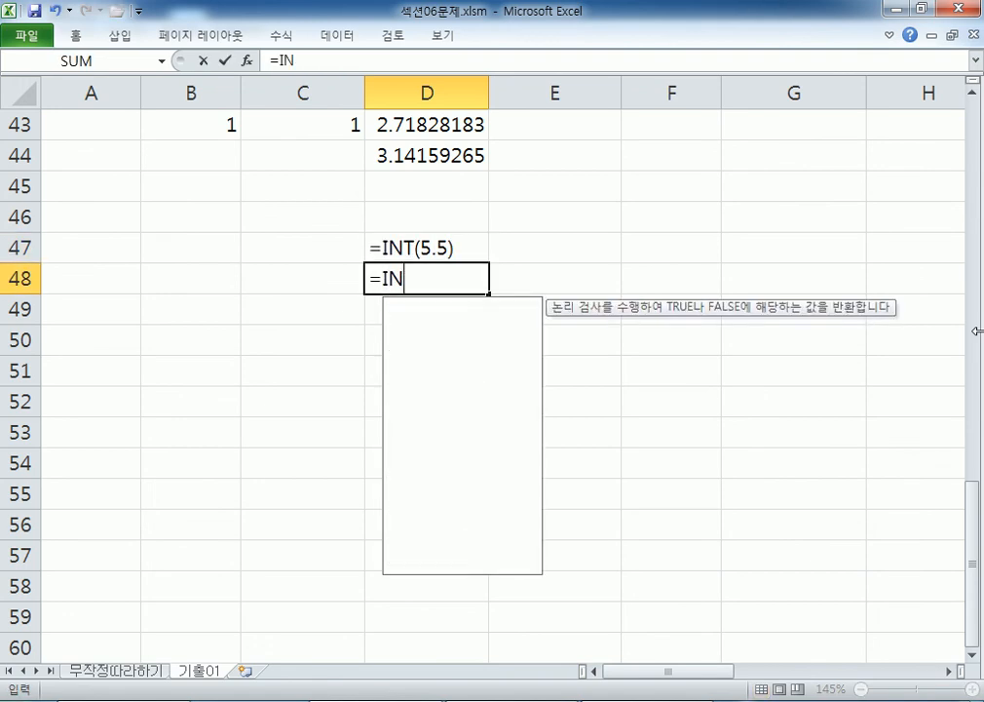
type("T(-5.5)")
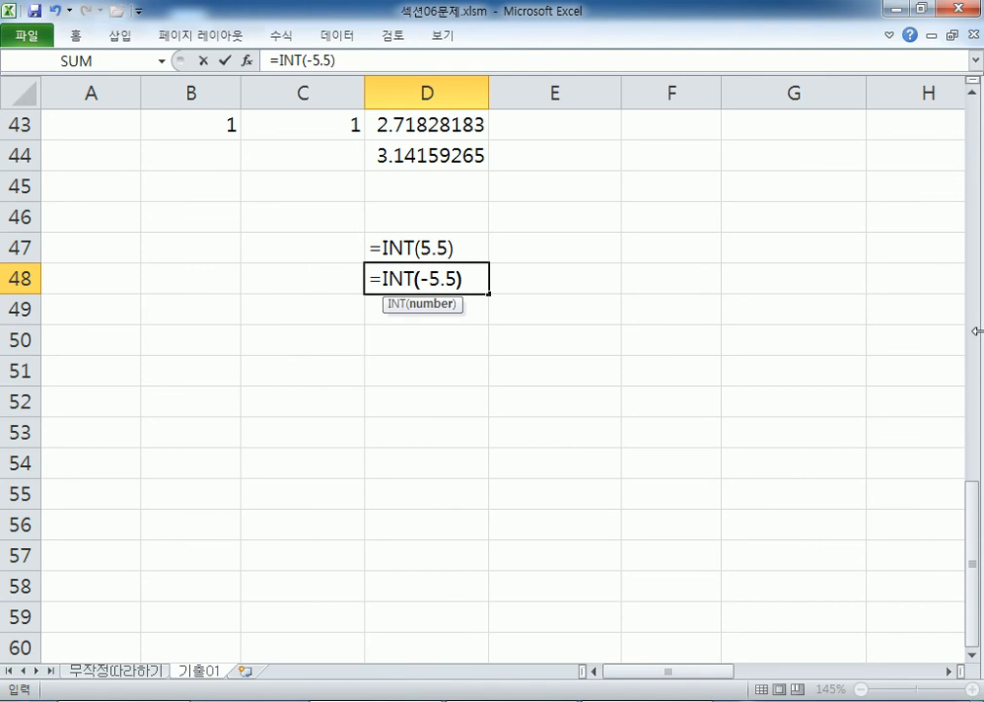
key("Return")
key("Up")
key("F2")
key("Home")
type("'")
key("Return")
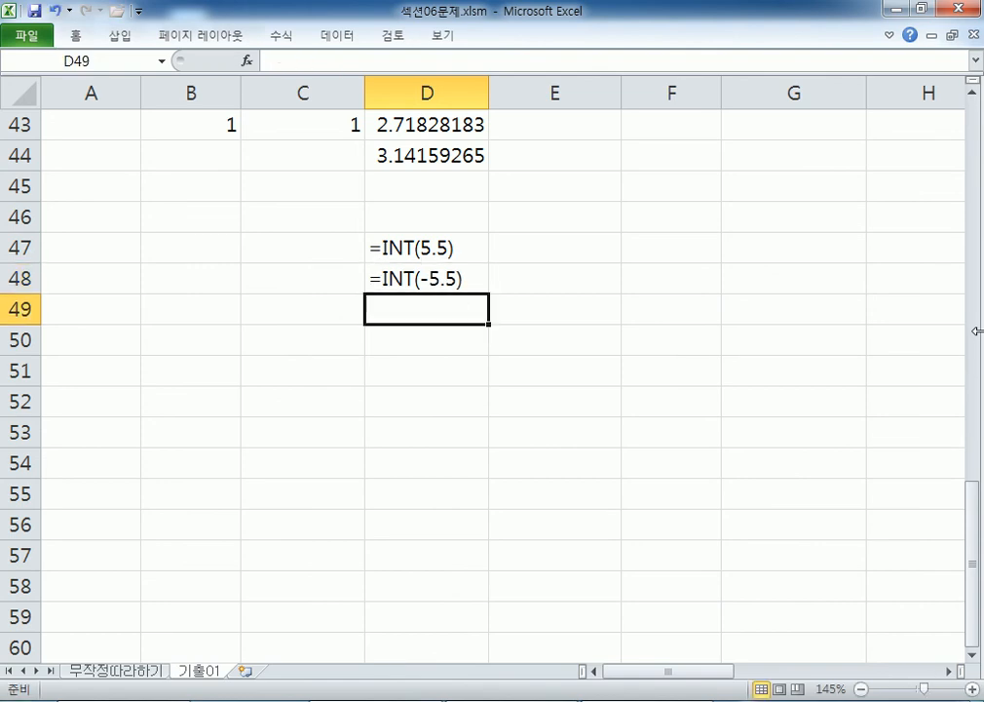
Enter =TRUNC(5.5) in cell D49 and =TRUNC(-5.5) in cell D50.
type("=T")
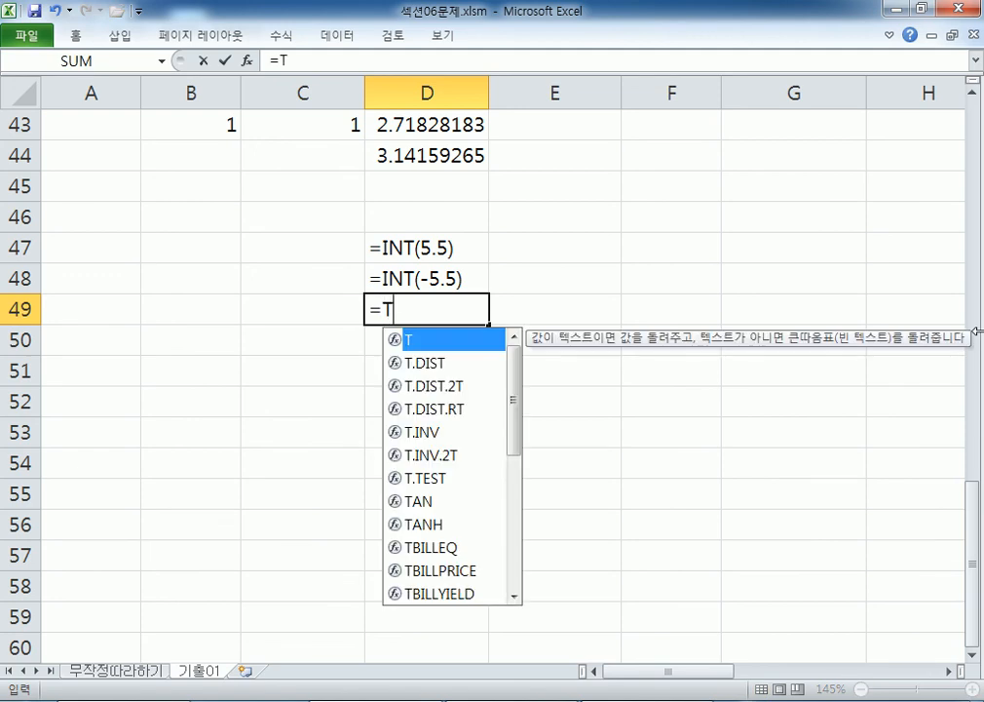
type("RUN")
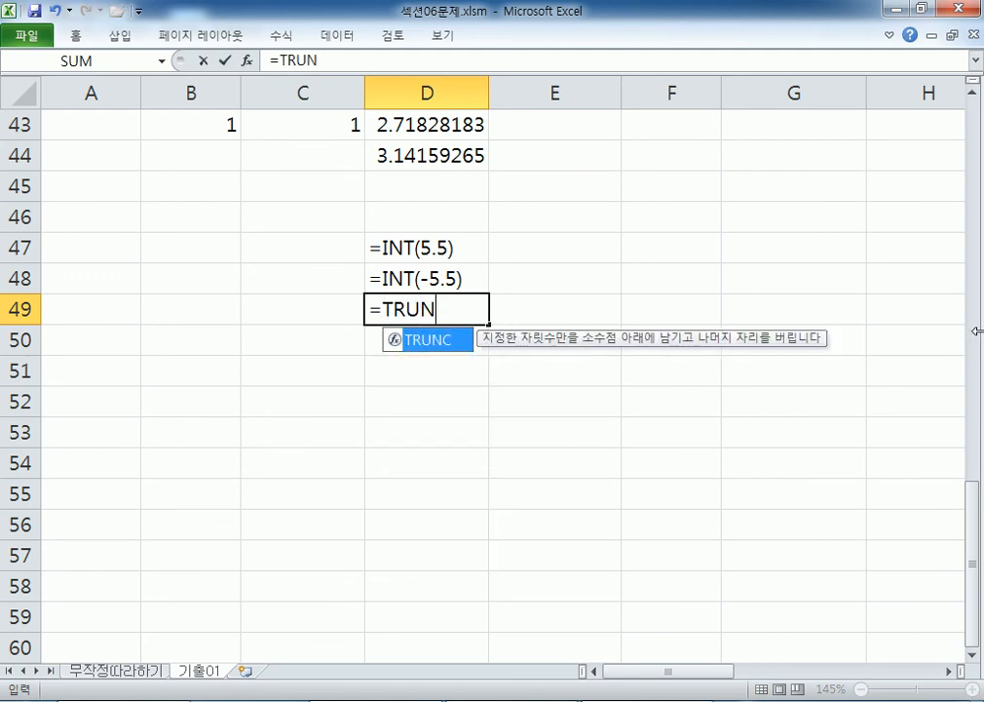
type("C(5.5")
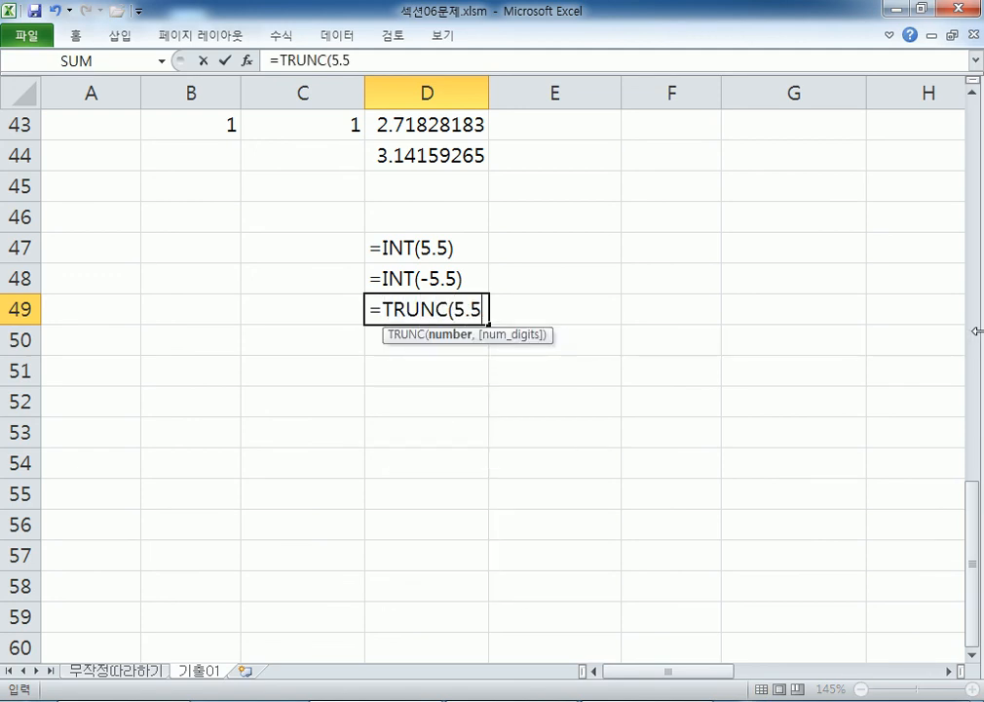
key("Return")
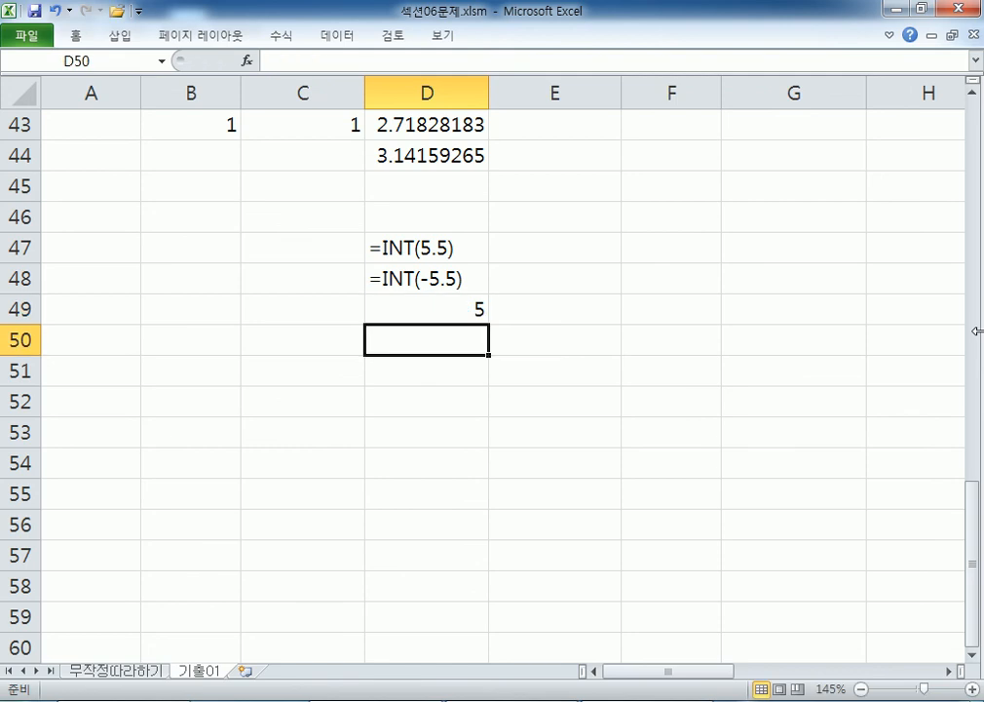
type("=TR")
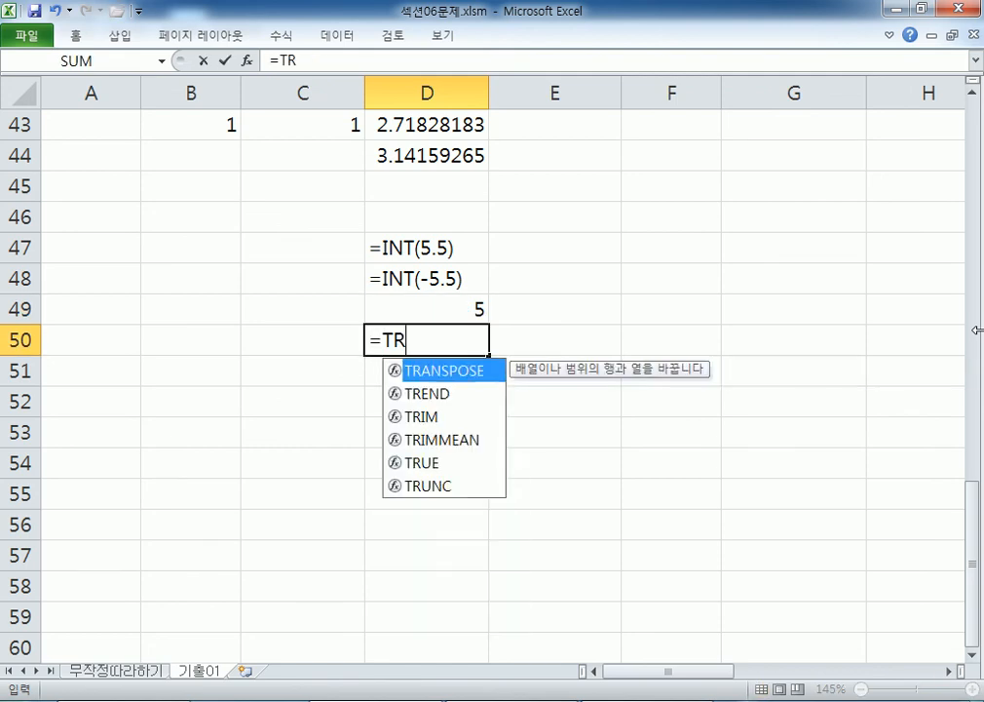
type("UNC(-5.5)")
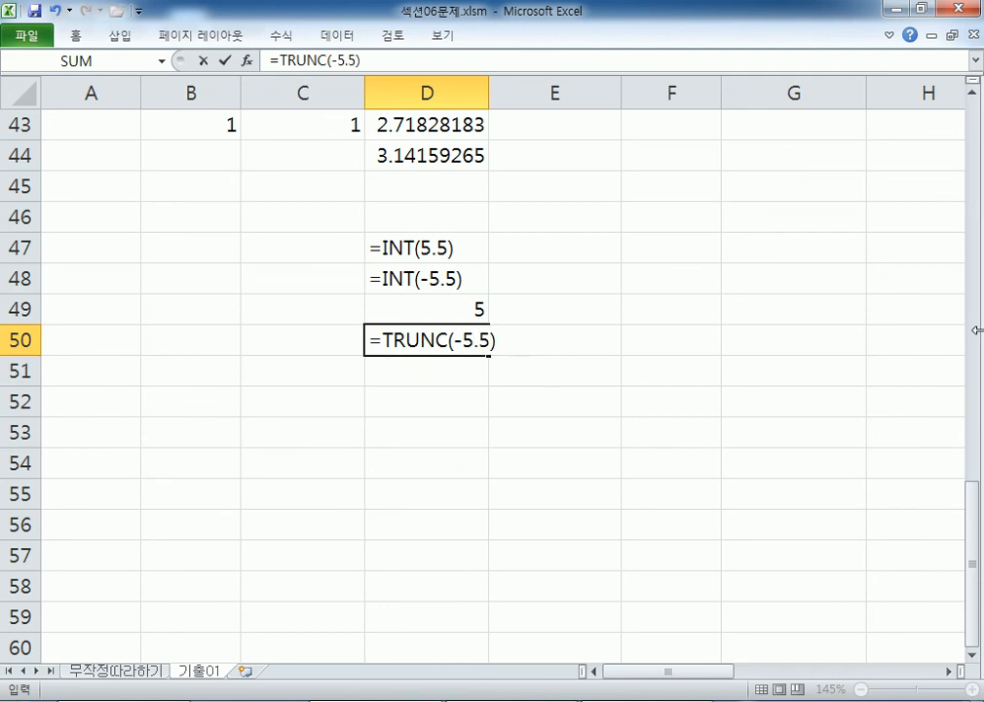
key("Return")
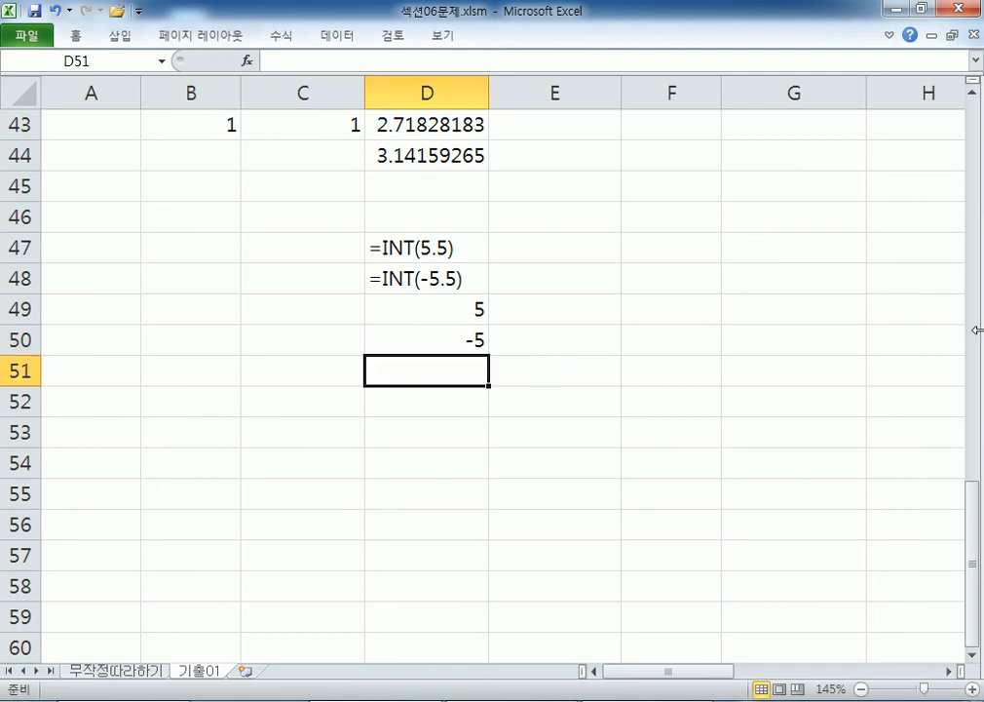
key("Up")
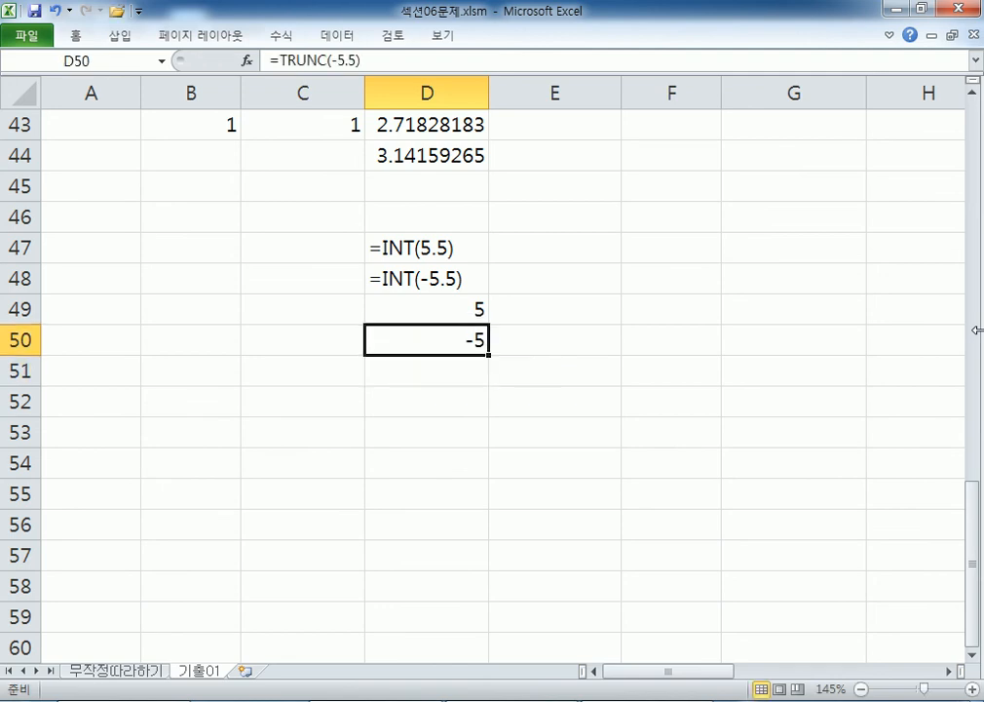
key("F2")
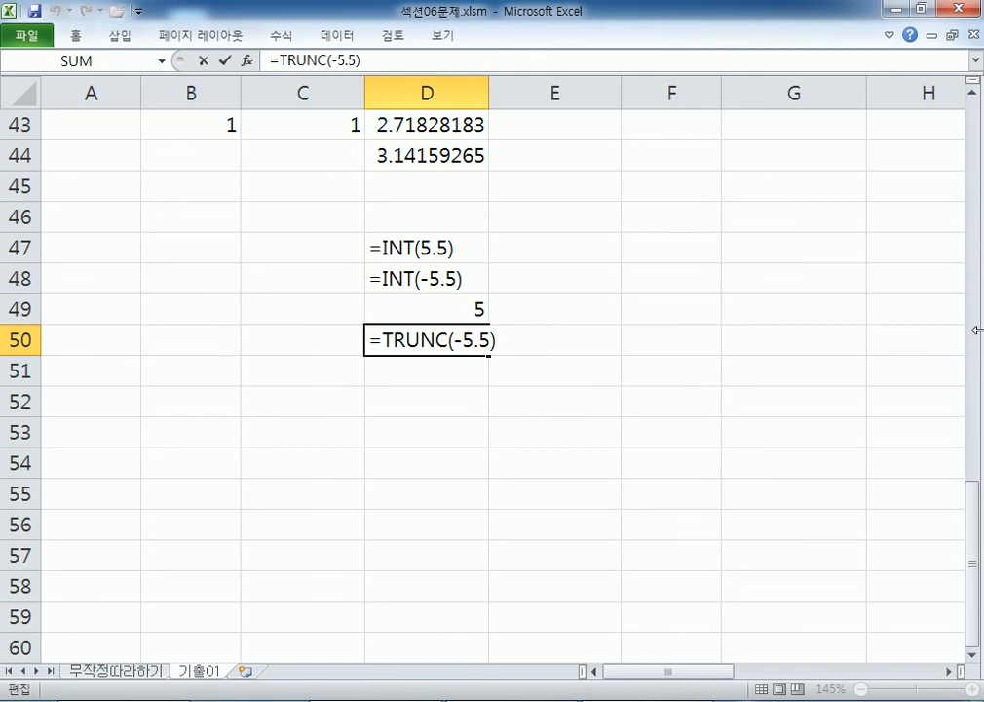
key("Left")
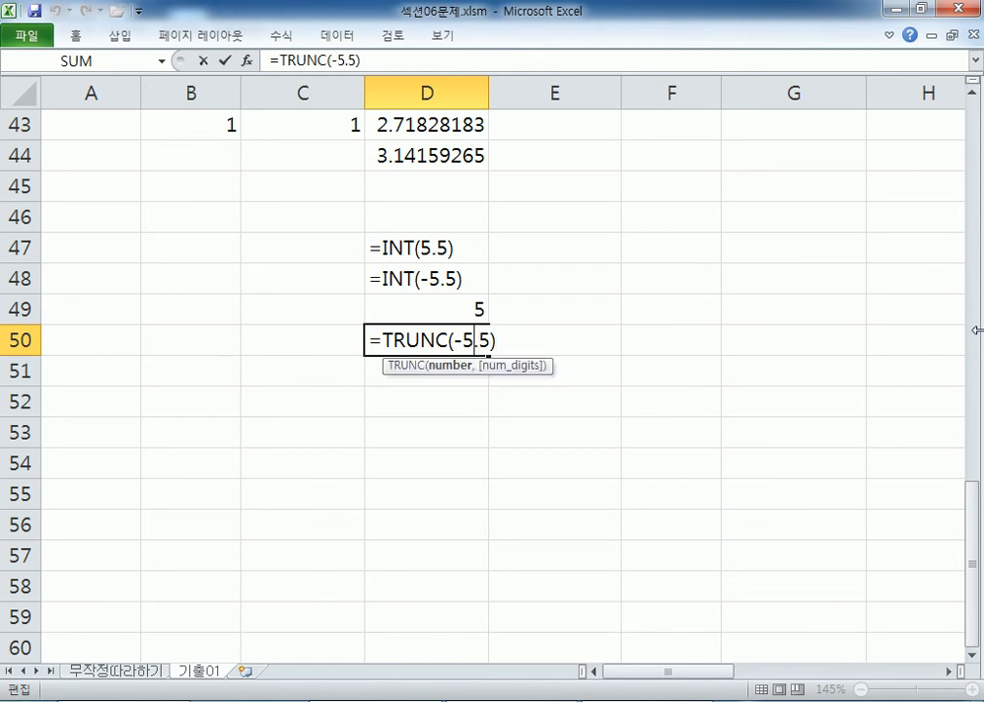
key("shift+Left")
key("shift+Left")
key("shift+Return")
key("F2")
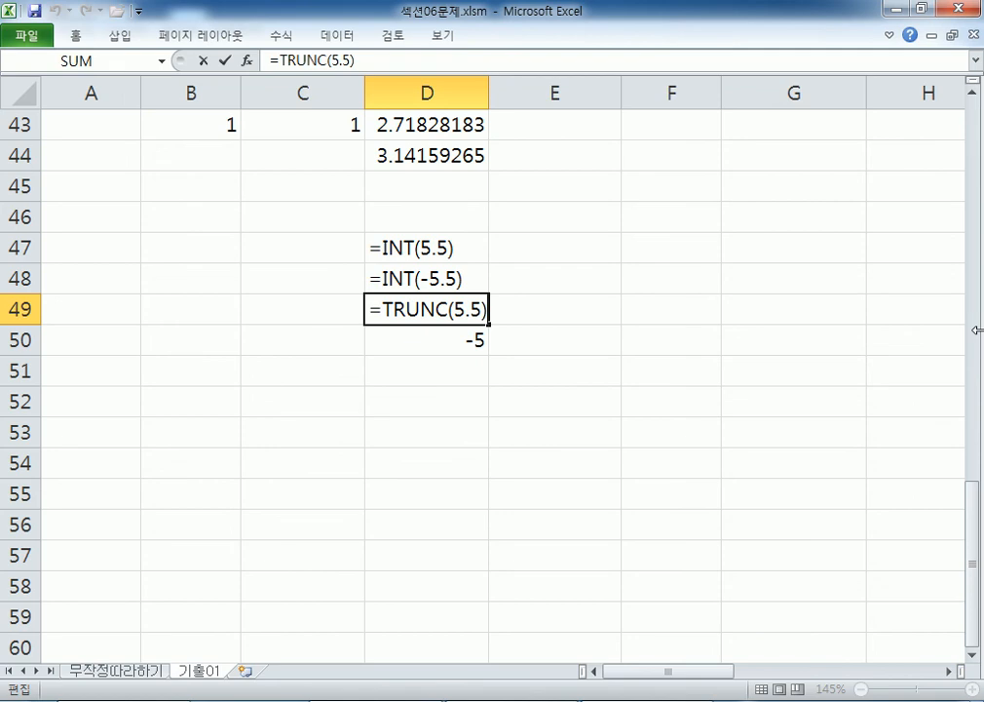
key("ctrl+Return")
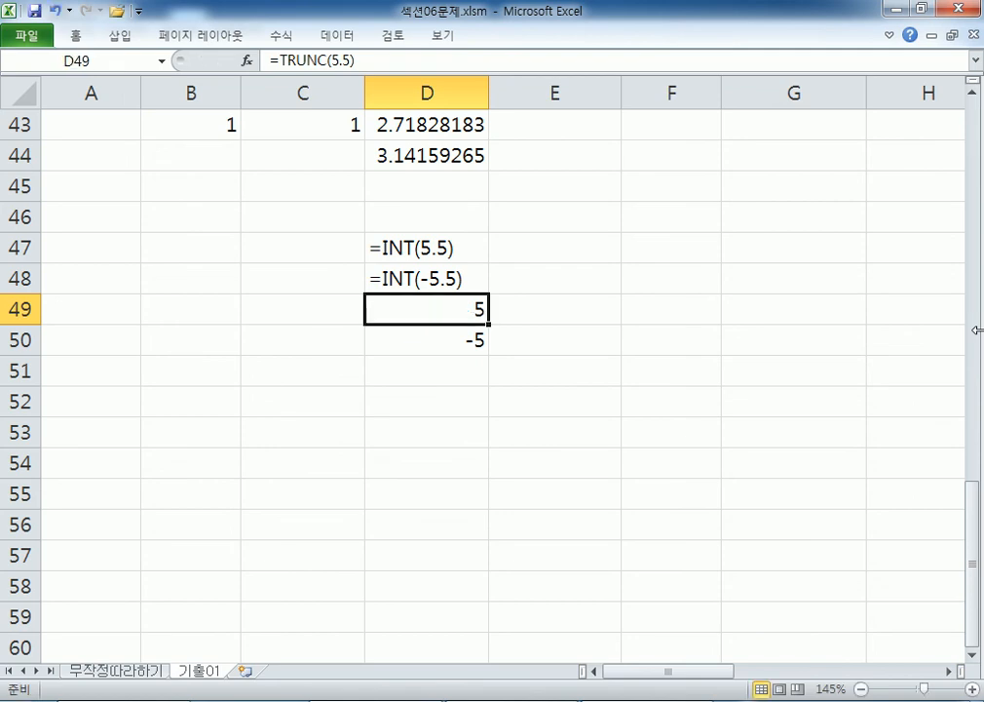
key("Up")
key("F2")
key("Return")
Enter the INT results beside their formulas: 5 in cell E47 and -6 in cell E48.
key("Up")
key("Up")
key("Right")
type("₩5")
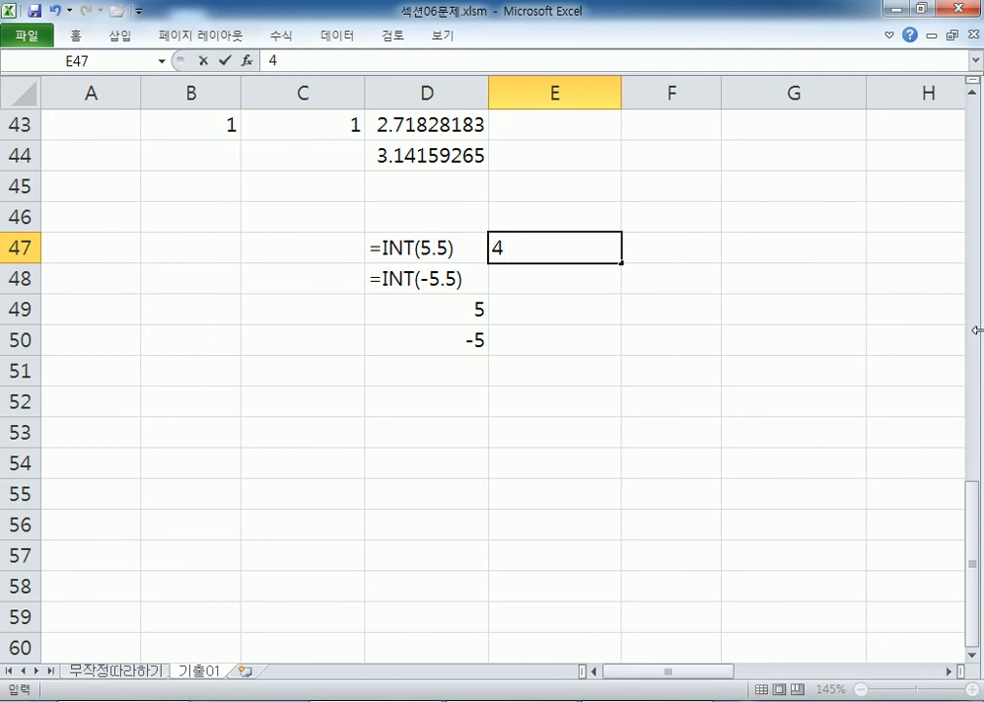
key("Escape")
type("5")
key("Return")
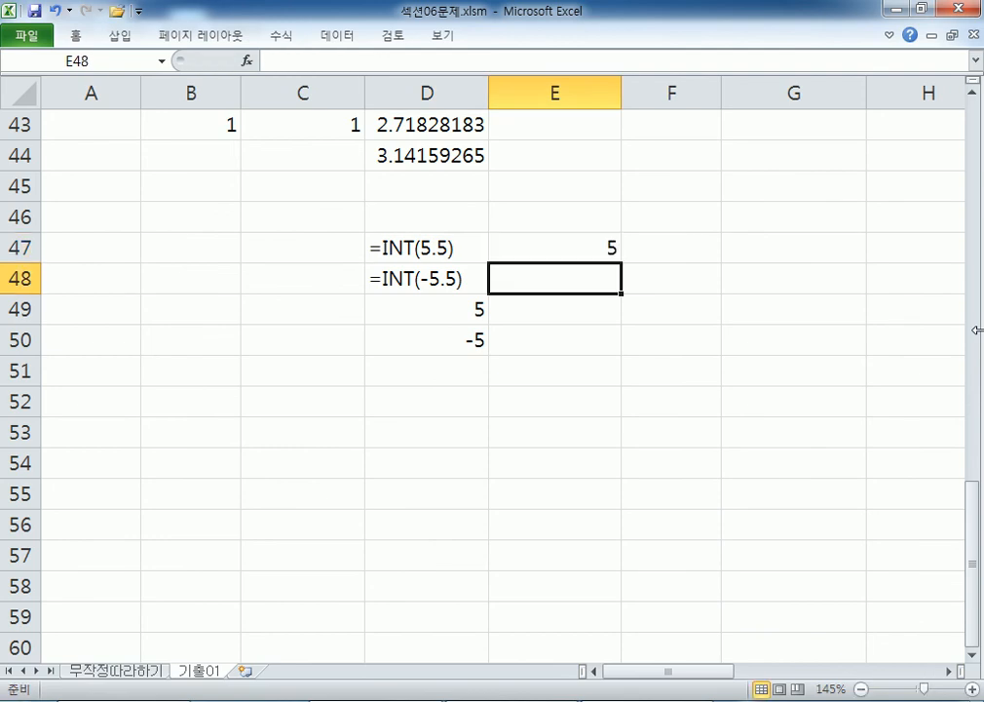
type("-5")
key("BackSpace")
type("6")
key("Return")
Convert the TRUNC formulas in cells D49 and D50 to displayed text with a leading apostrophe.
key("F2")
key("Escape")
key("Left")
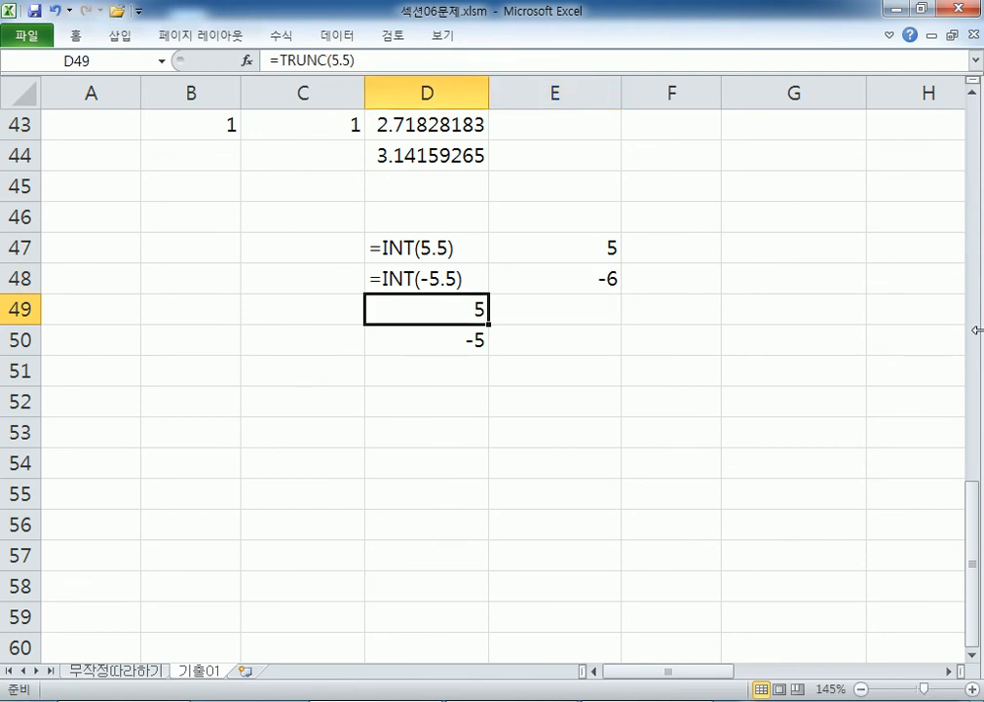
key("F2")
key("Return")
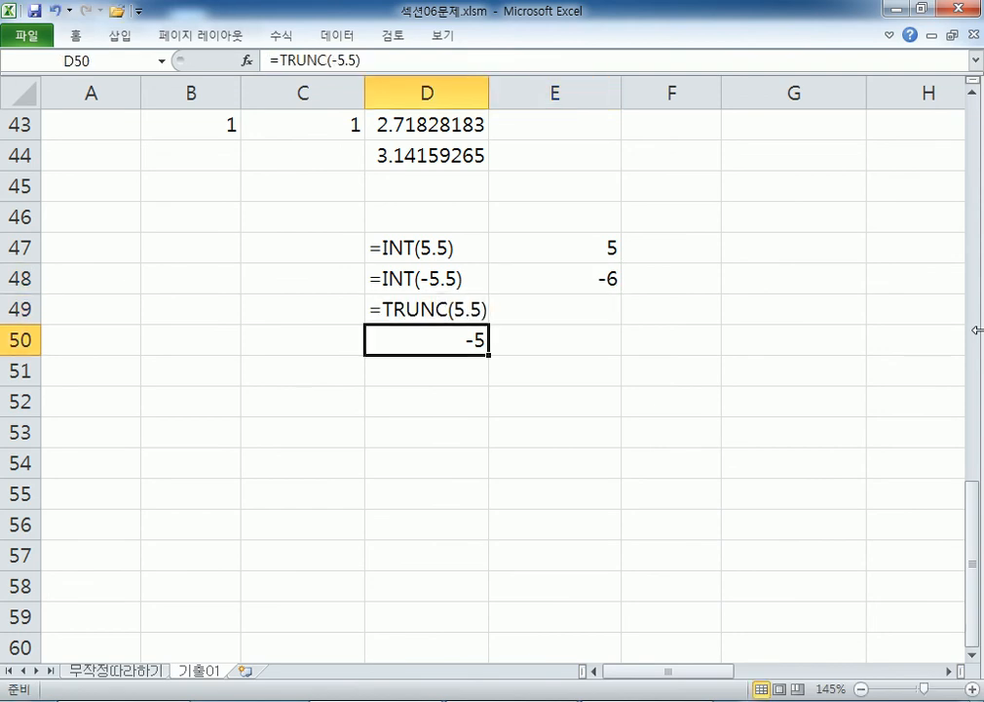
key("F2")
key("Return")
Enter 5 in cell E49 and -5 in cell E50, and widen column D to fit the formula text.
key("Right")
key("Up")
key("Up")
type("55")
key("BackSpace")
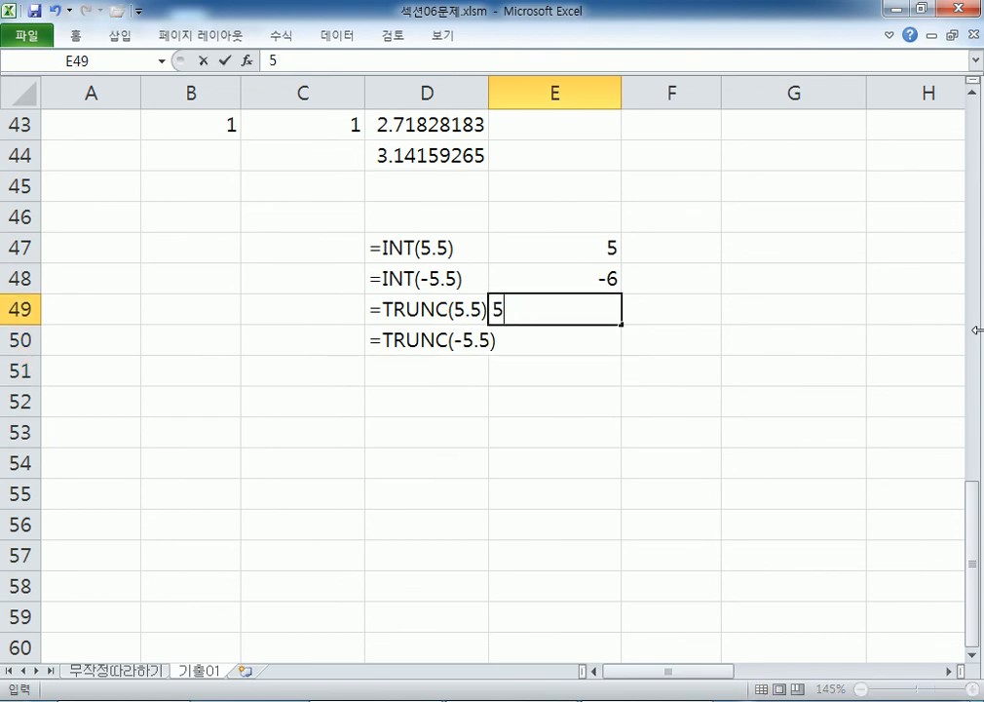
key("Return")
type("-5")
key("Return")
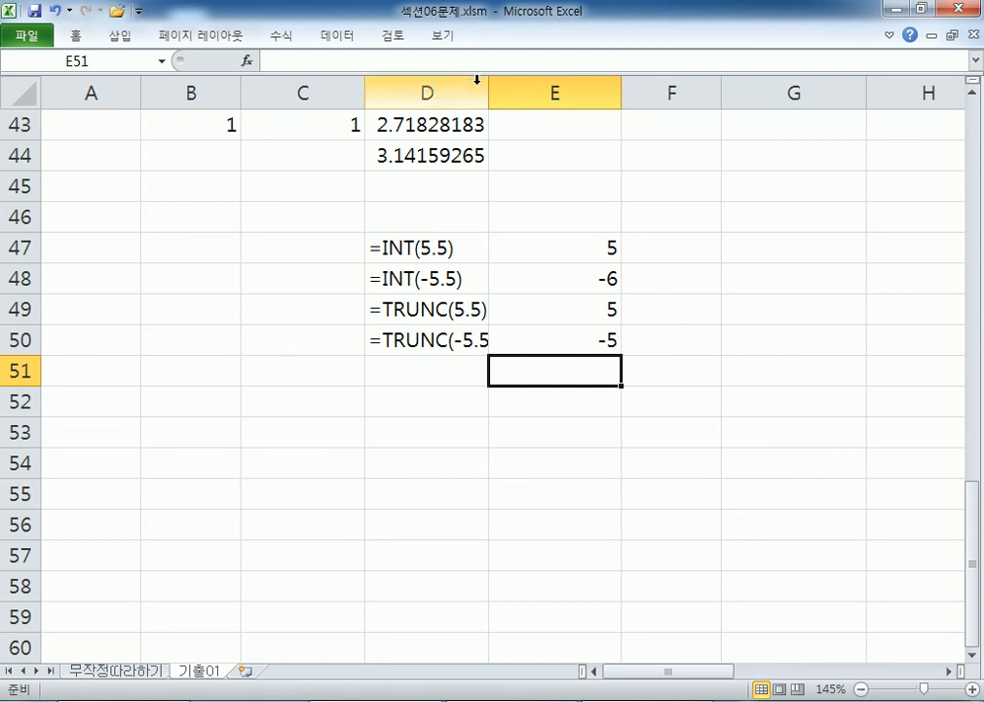
left_click_drag(484, 93, 518, 93)
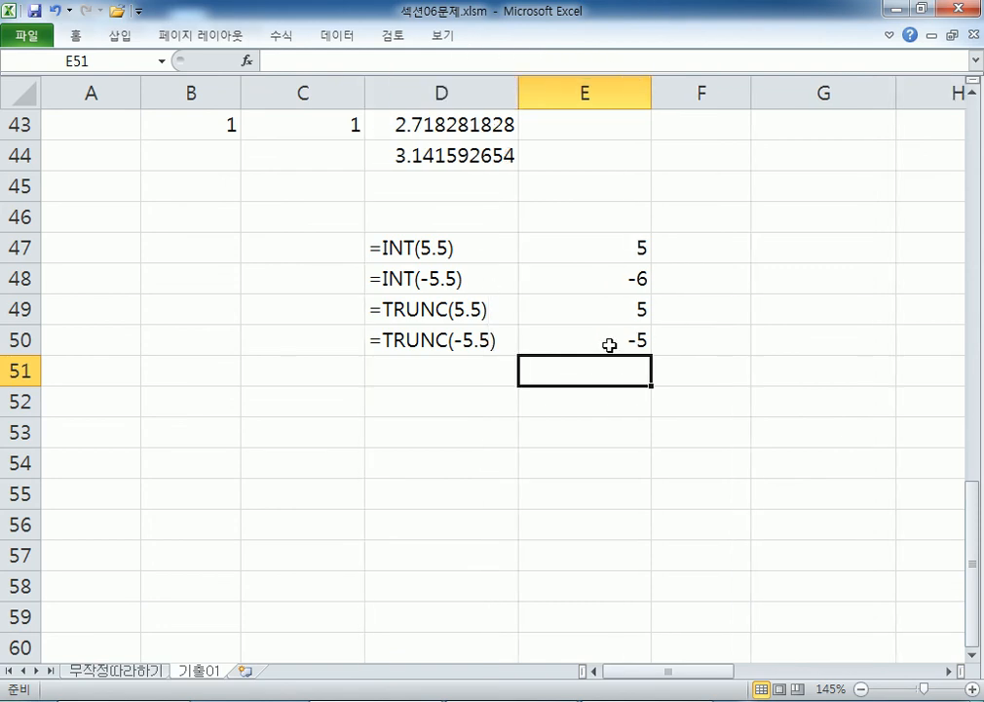
Switch to Notepad, highlight ROUND, ROUNDUP, ROUNDDOWN in the function list, and append (X) to RAND.
left_click(429, 380)
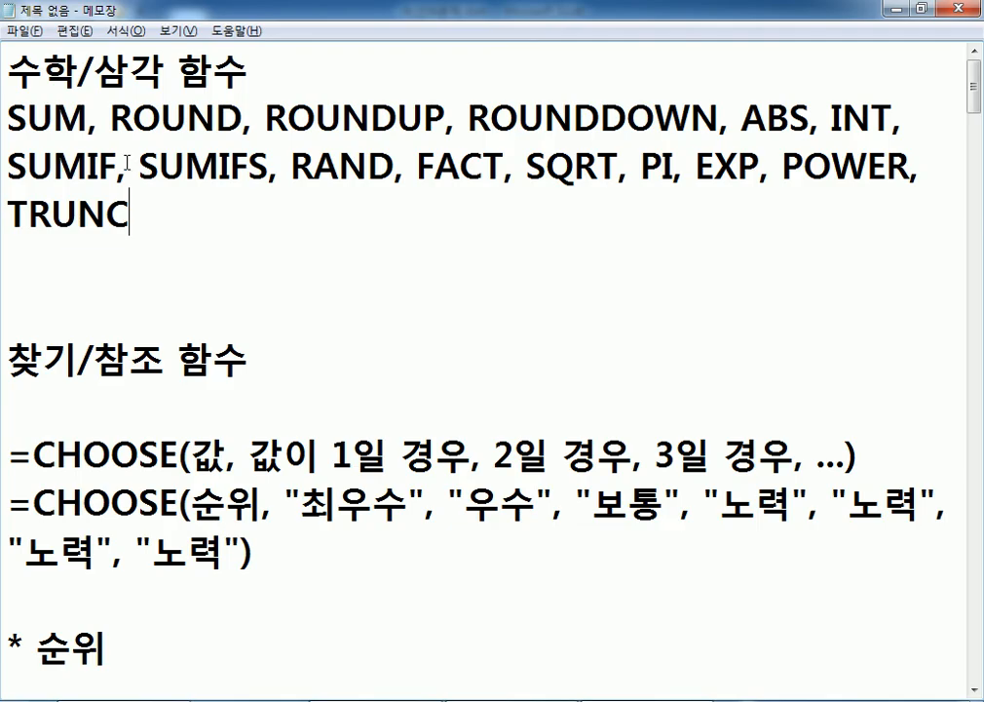
left_click_drag(111, 118, 719, 115)
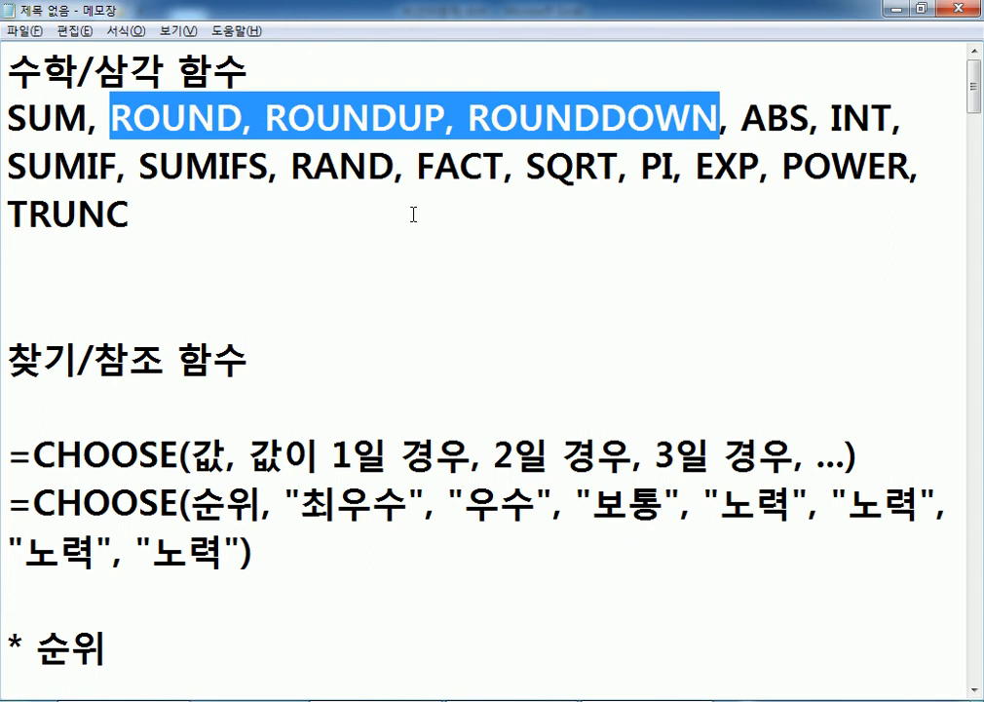
left_click(293, 168)
left_click_drag(293, 168, 393, 168)
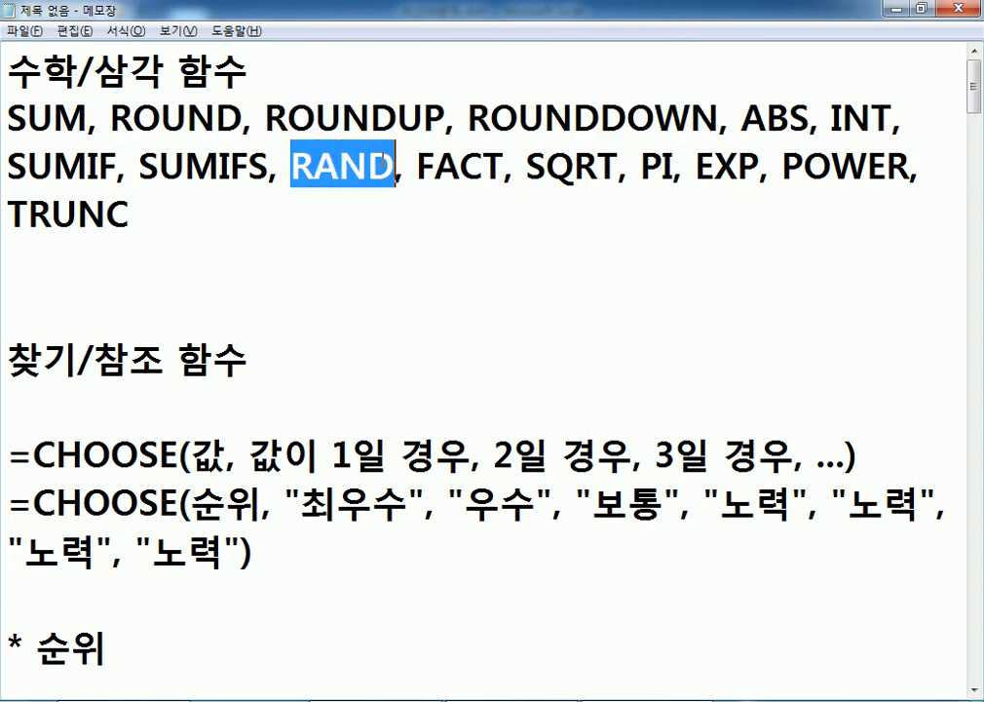
left_click(395, 169)
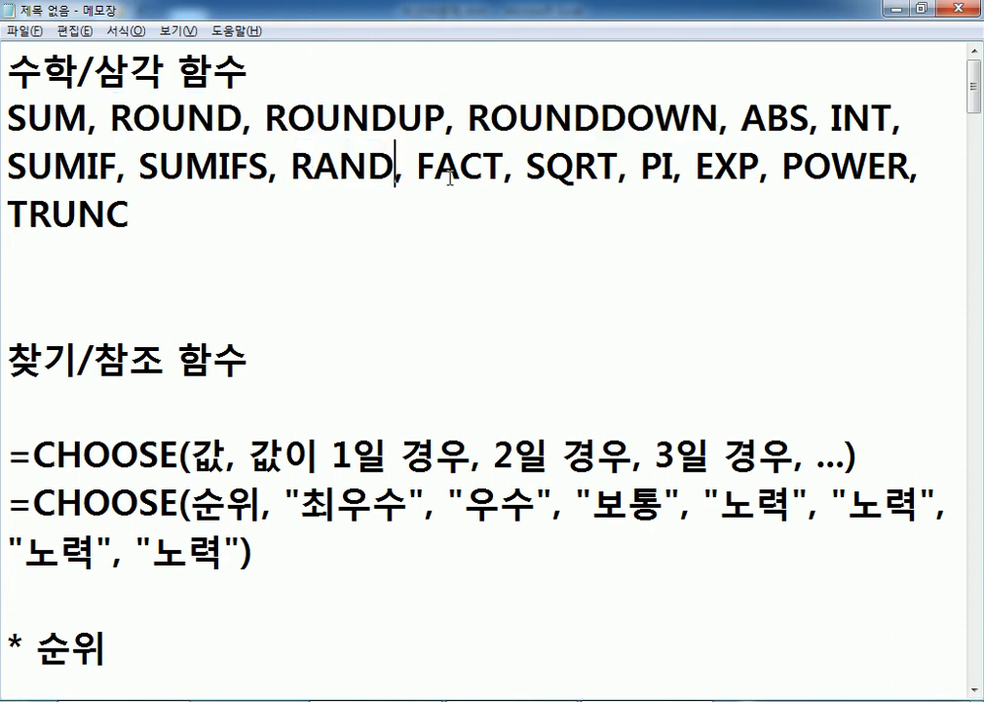
type("(X)")
Select the ", RAND(X)" entry after SUMIFS in the 수학/삼각 function list.
left_click_drag(443, 168, 312, 169)
left_click(339, 168)
key("Right")
key("Right")
key("Right")
key("Right")
key("Right")
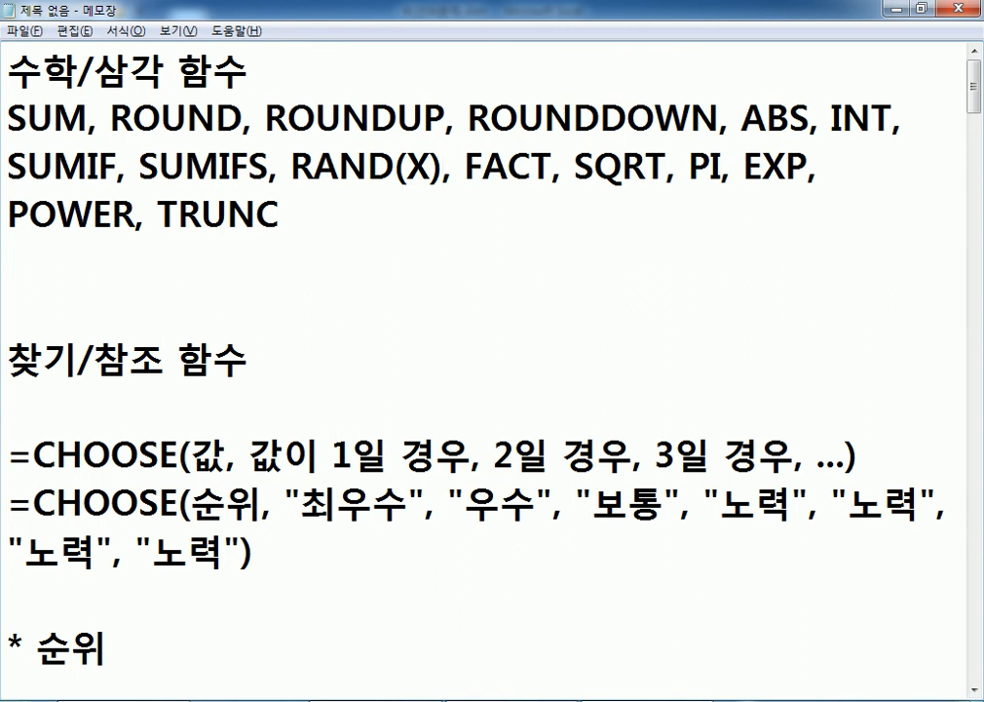
key("shift+Left")
key("shift+Left")
key("shift+Left")
key("shift+Left")
key("shift+Left")
key("shift+Left")
key("shift+Left")
key("shift+Left")
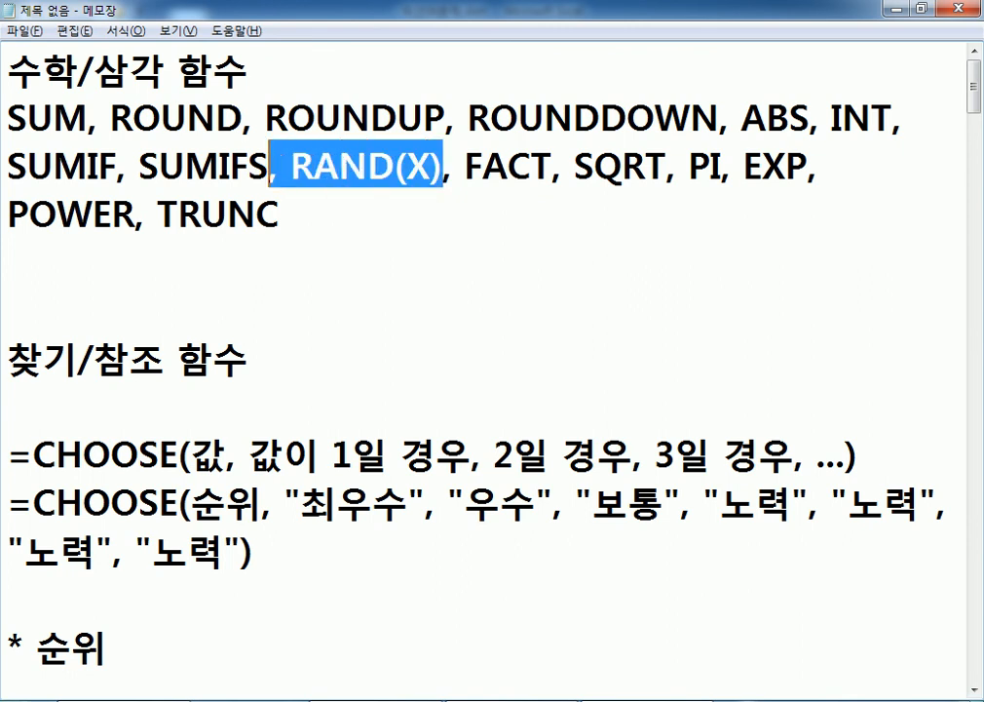